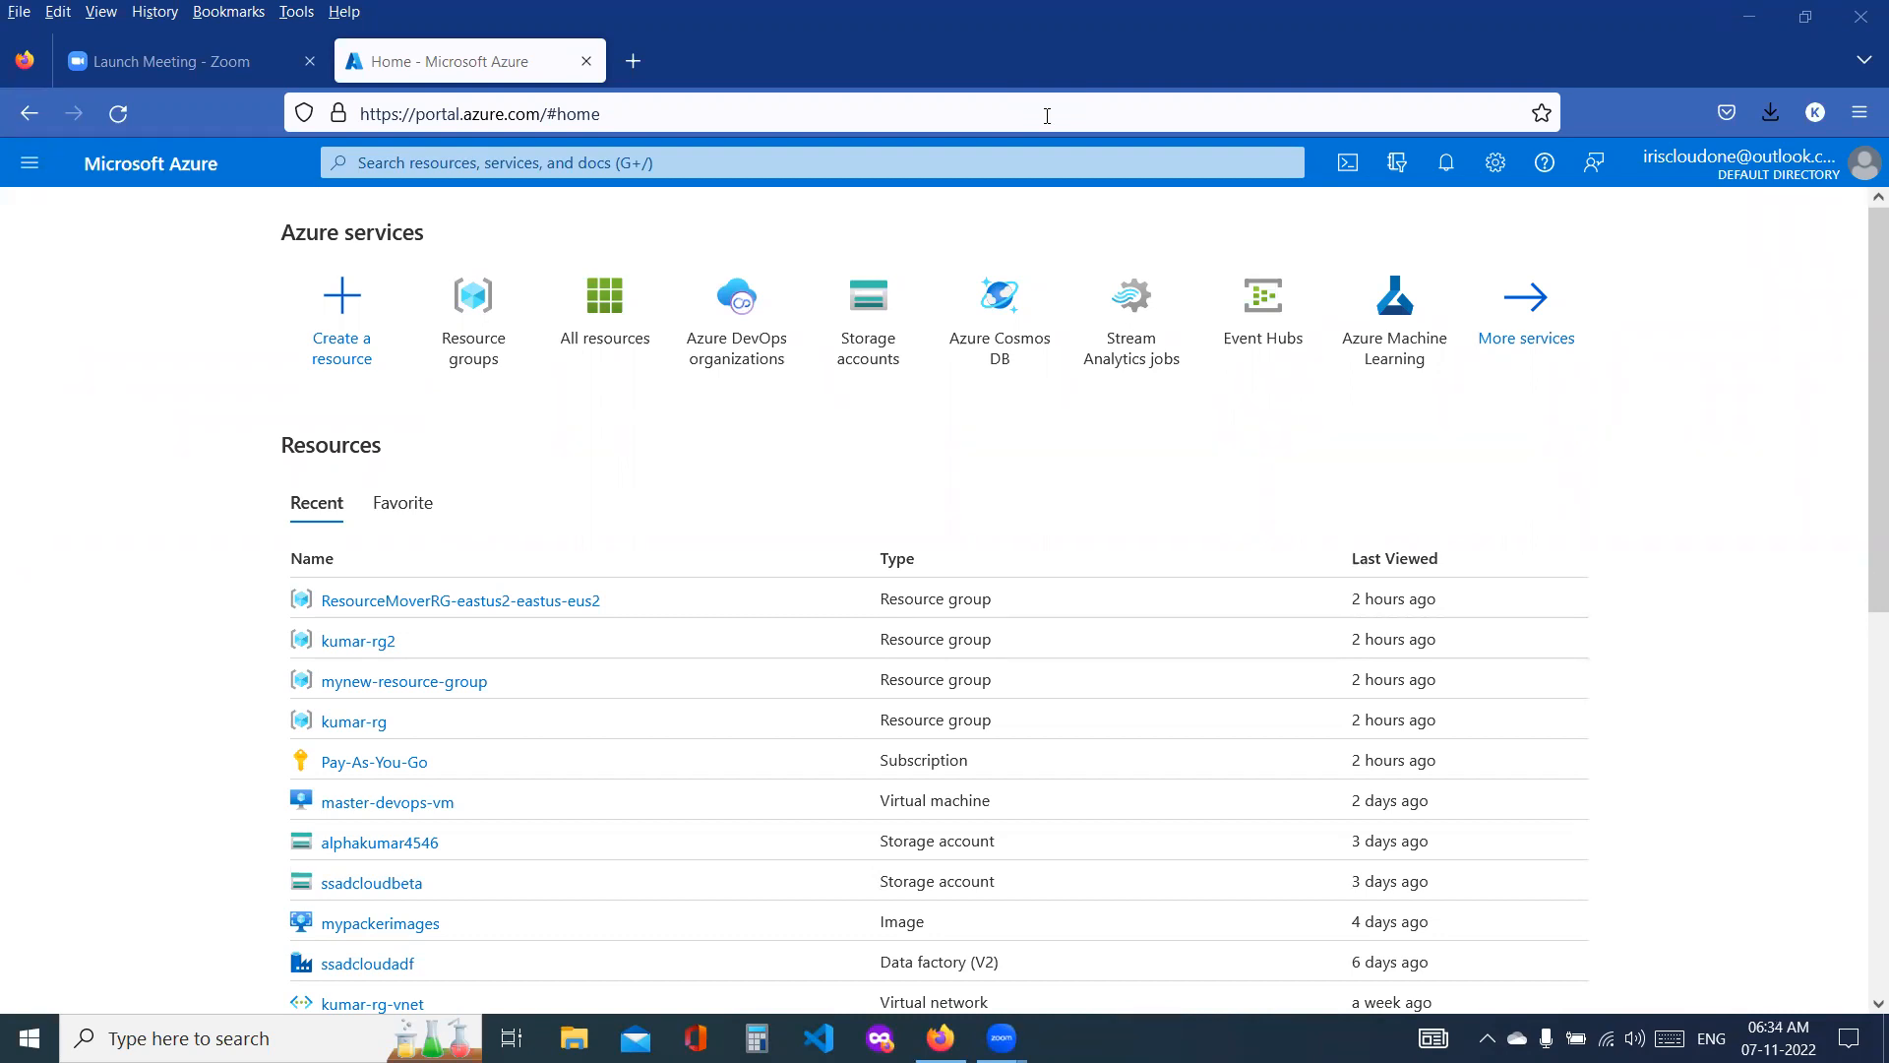
Step: Search the Azure portal for DevOps and open the Azure DevOps organizations service
left_click(729, 162)
type("Az")
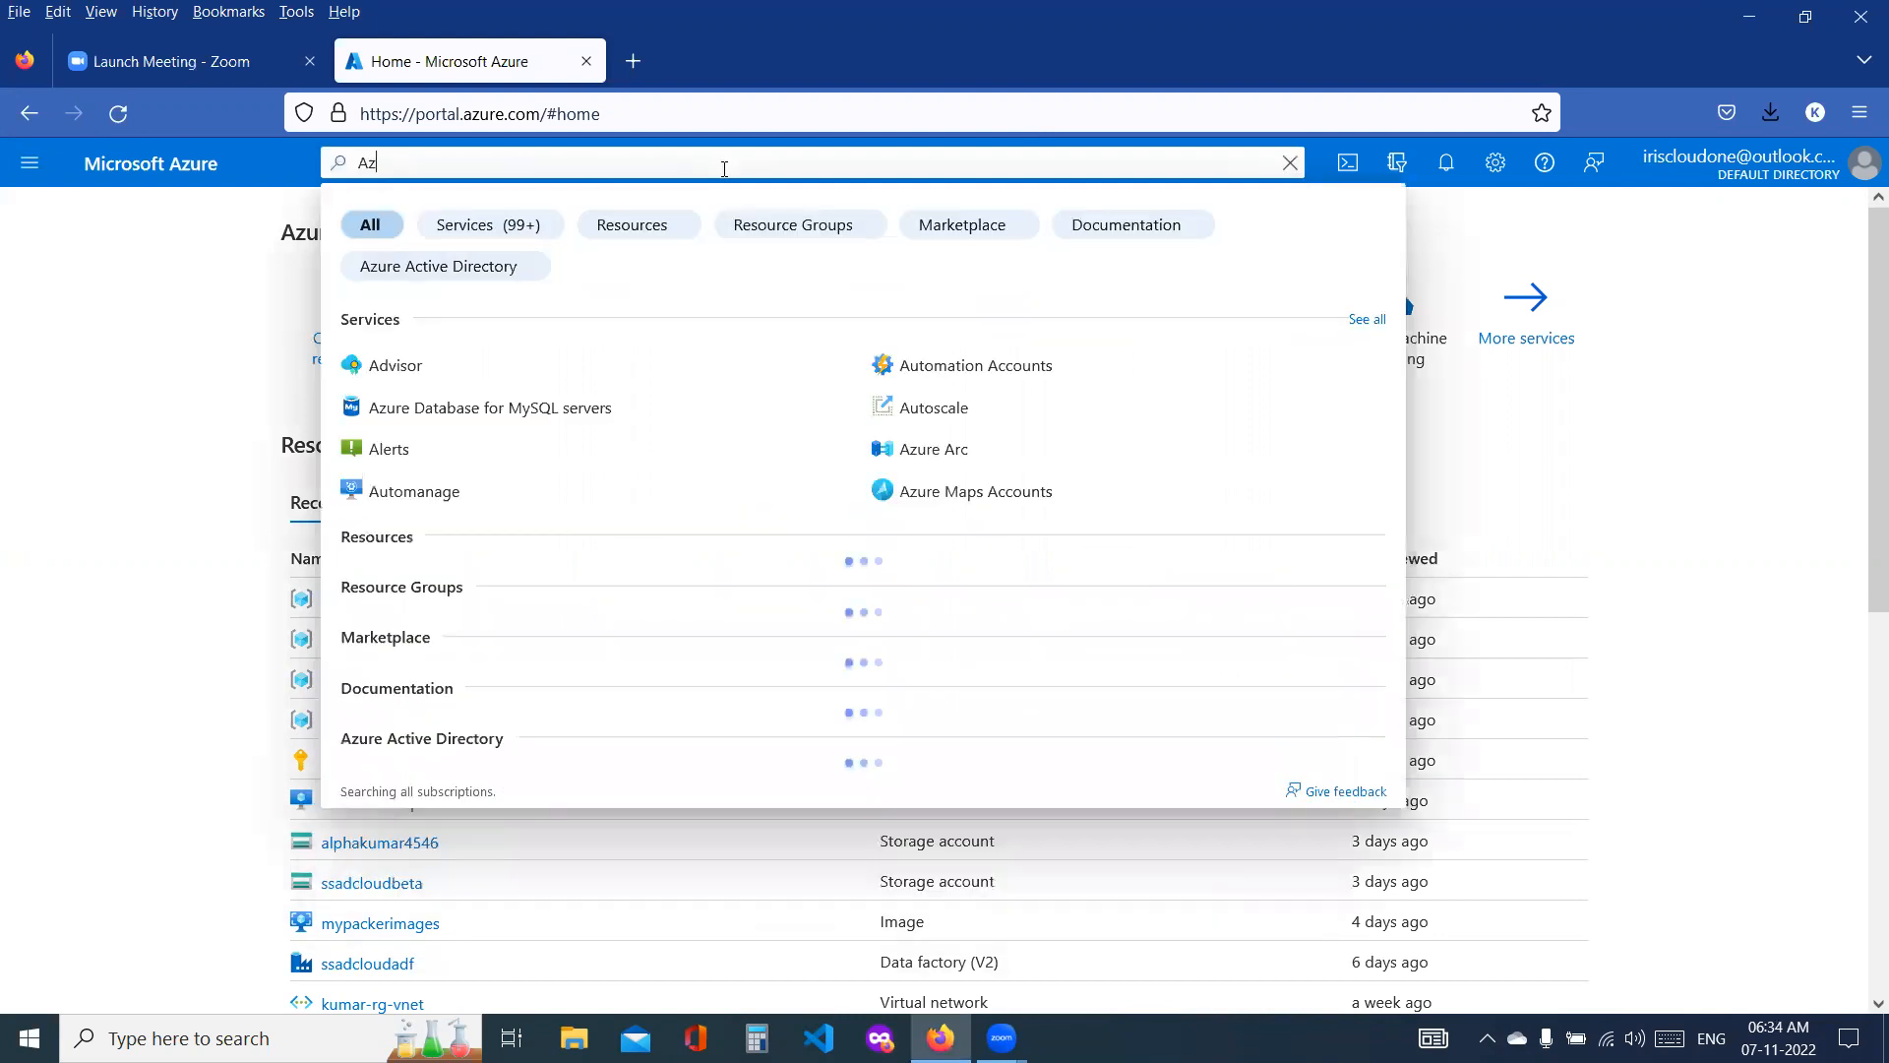
type("ure")
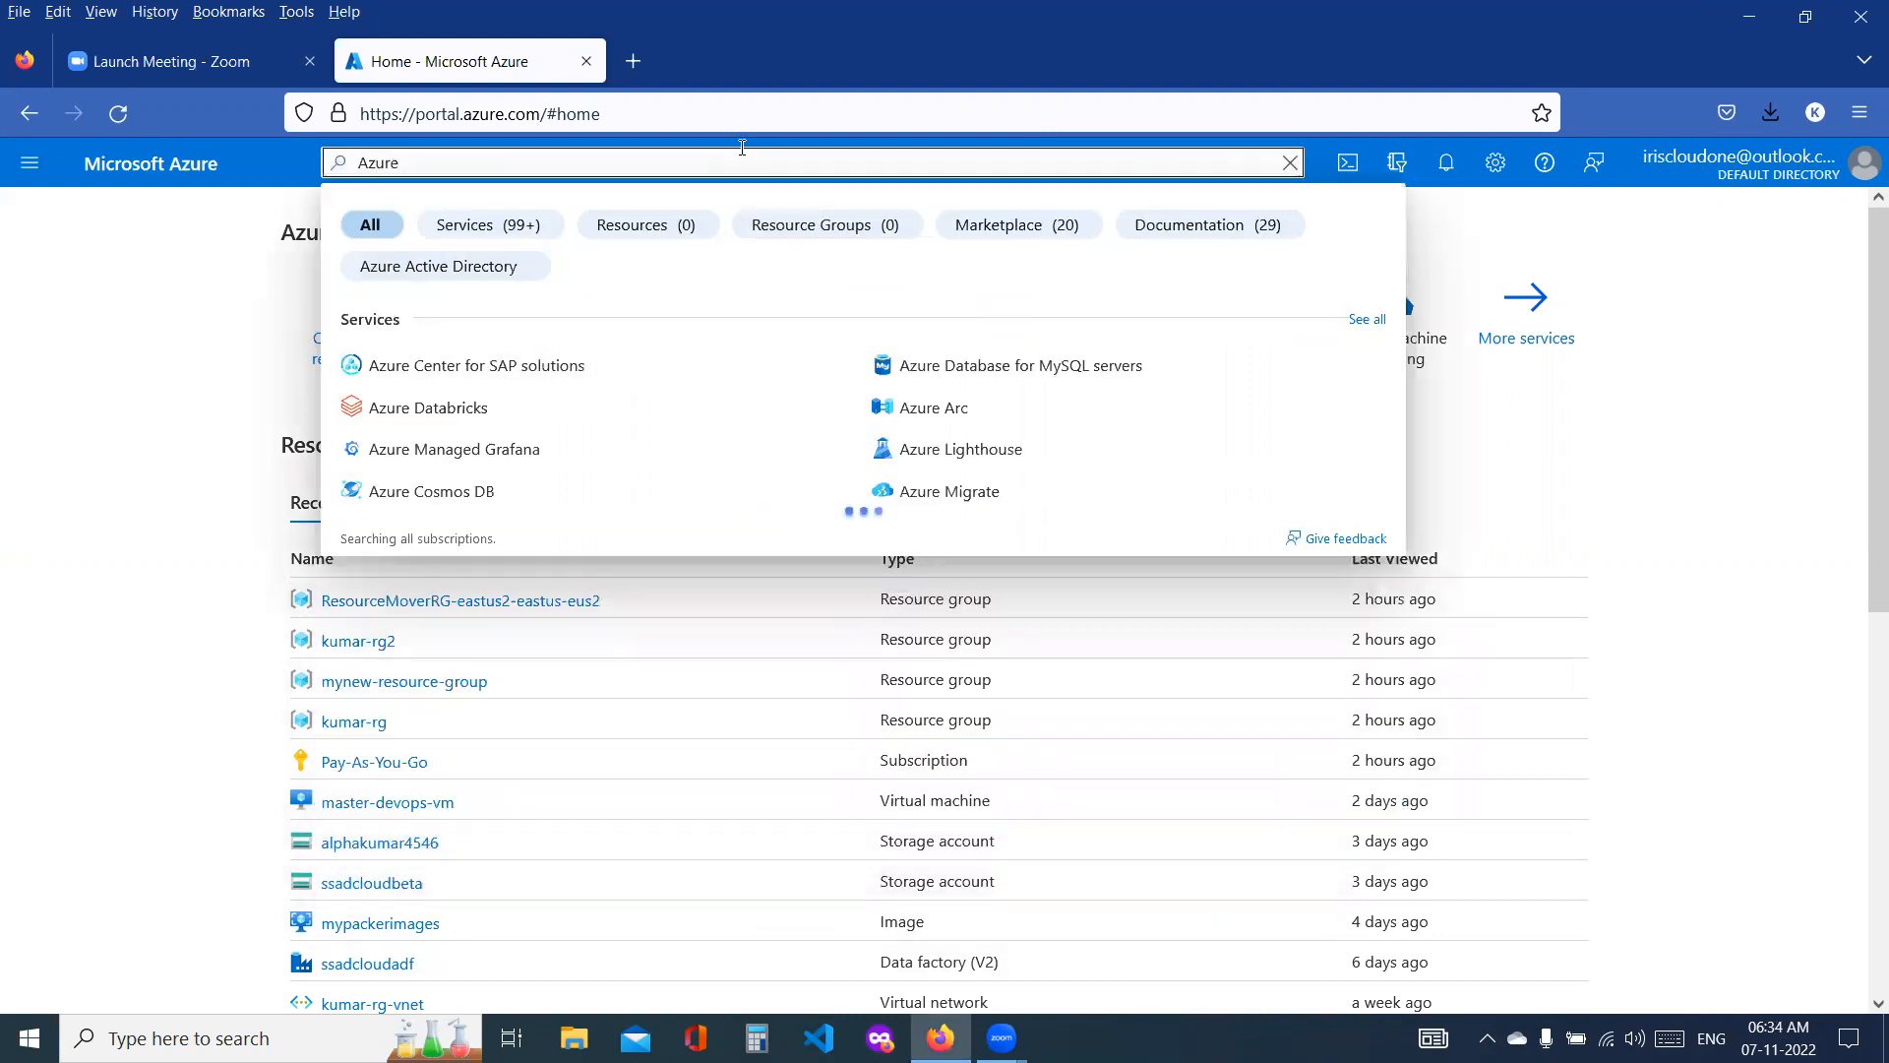
key("ctrl+a")
type("DevO")
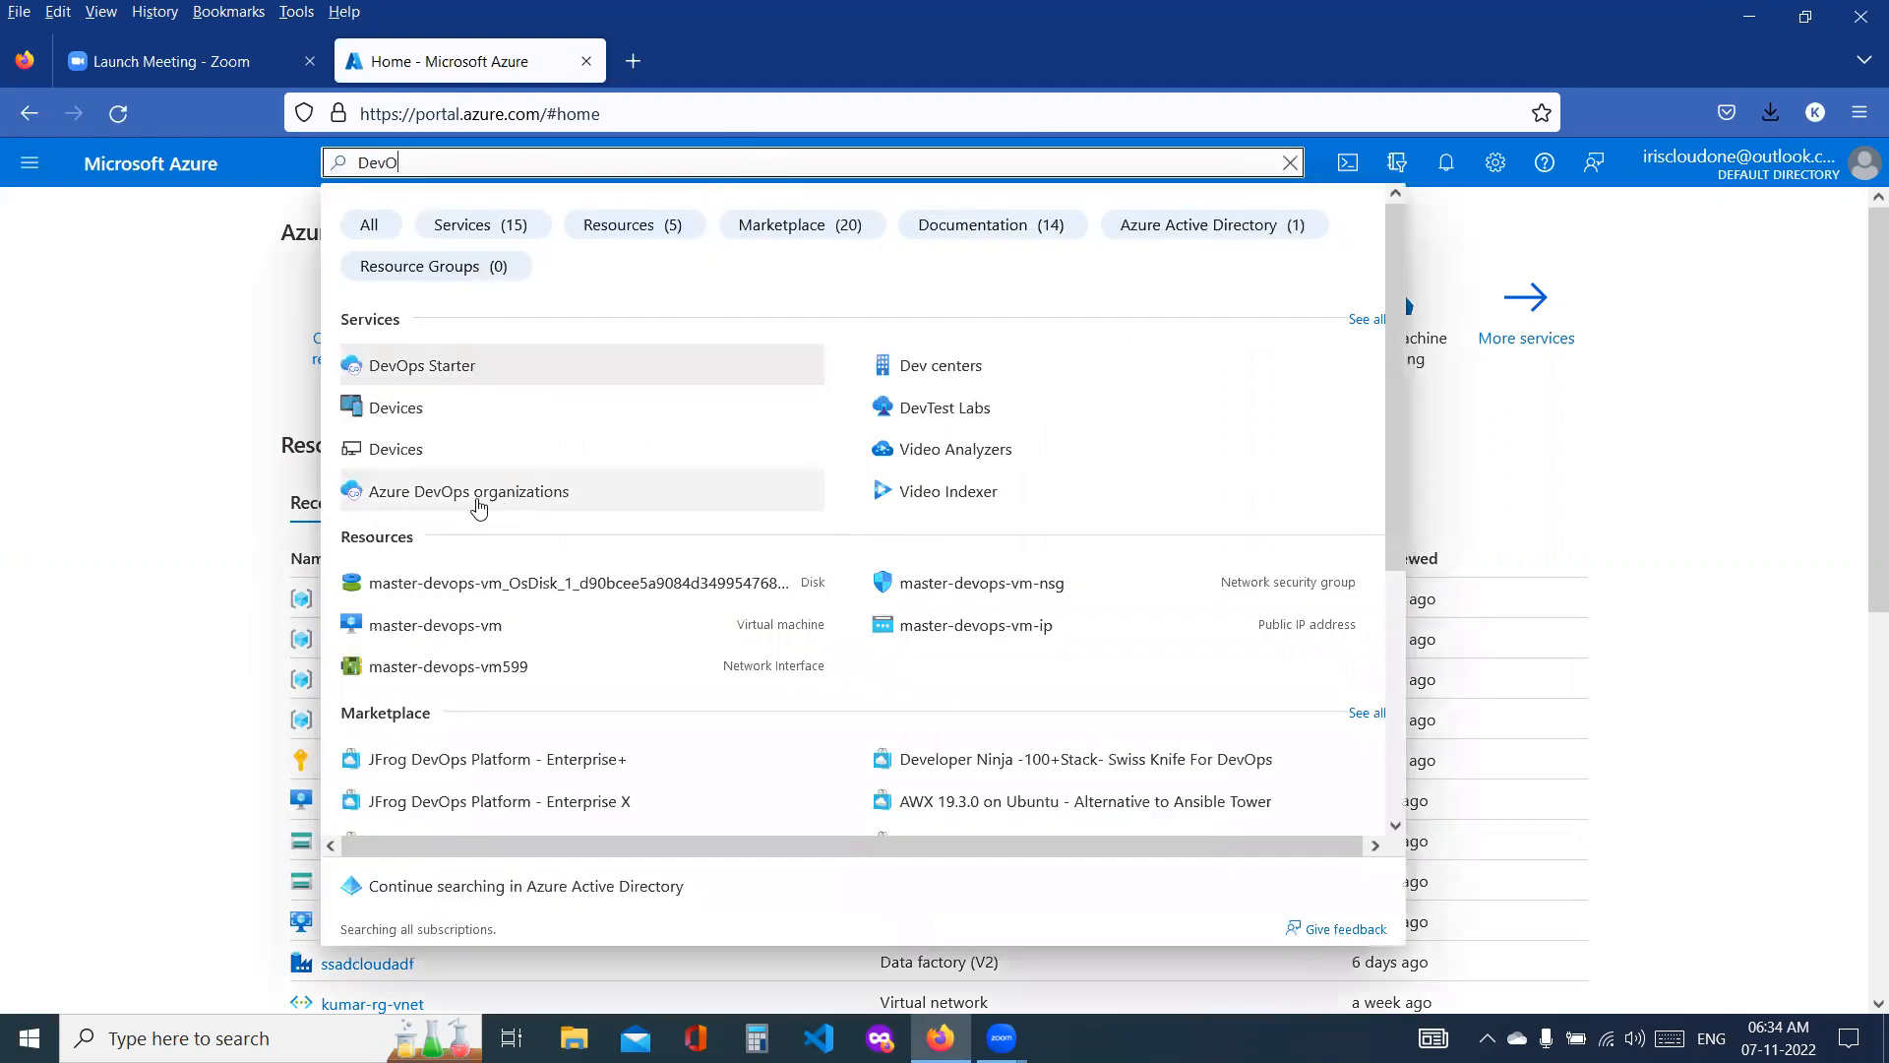
left_click(478, 500)
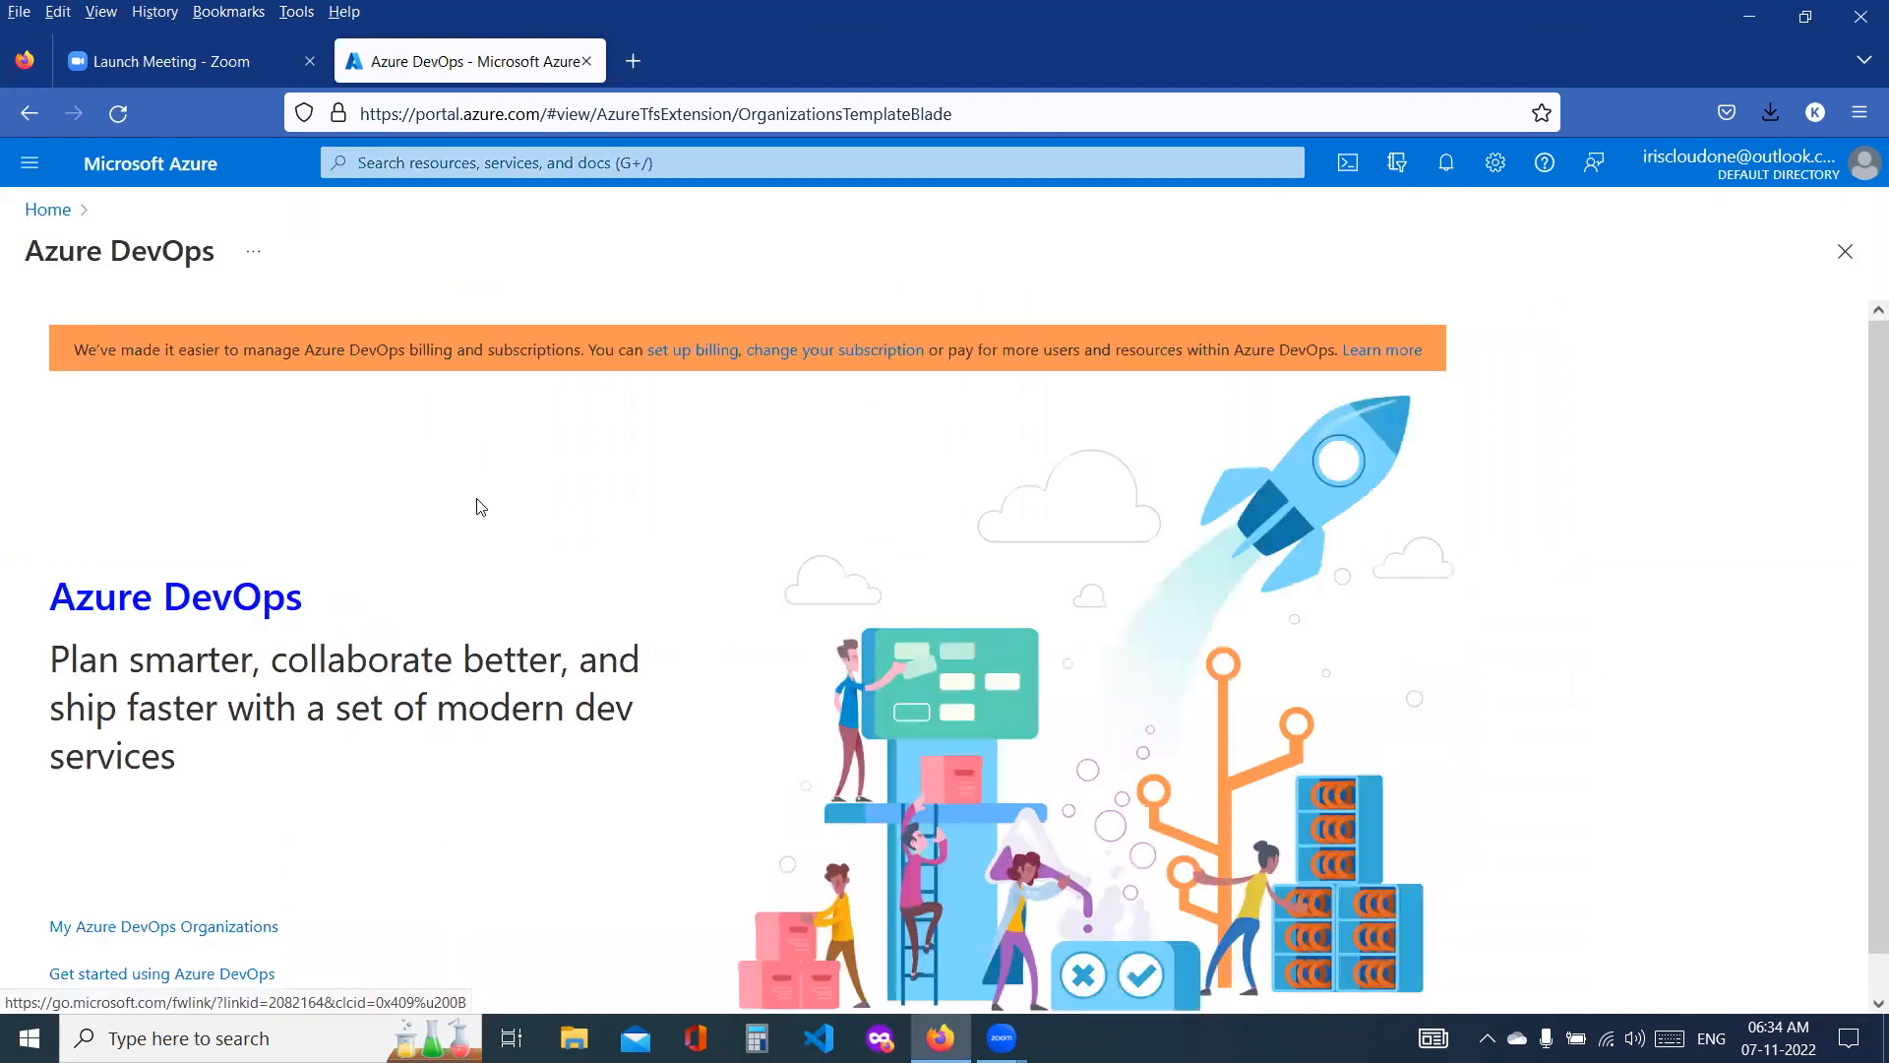
Step: Go from My Azure DevOps Organizations to the iriscloudone organization and open the repository files of its betaone project
scroll(443, 506, "down", 2)
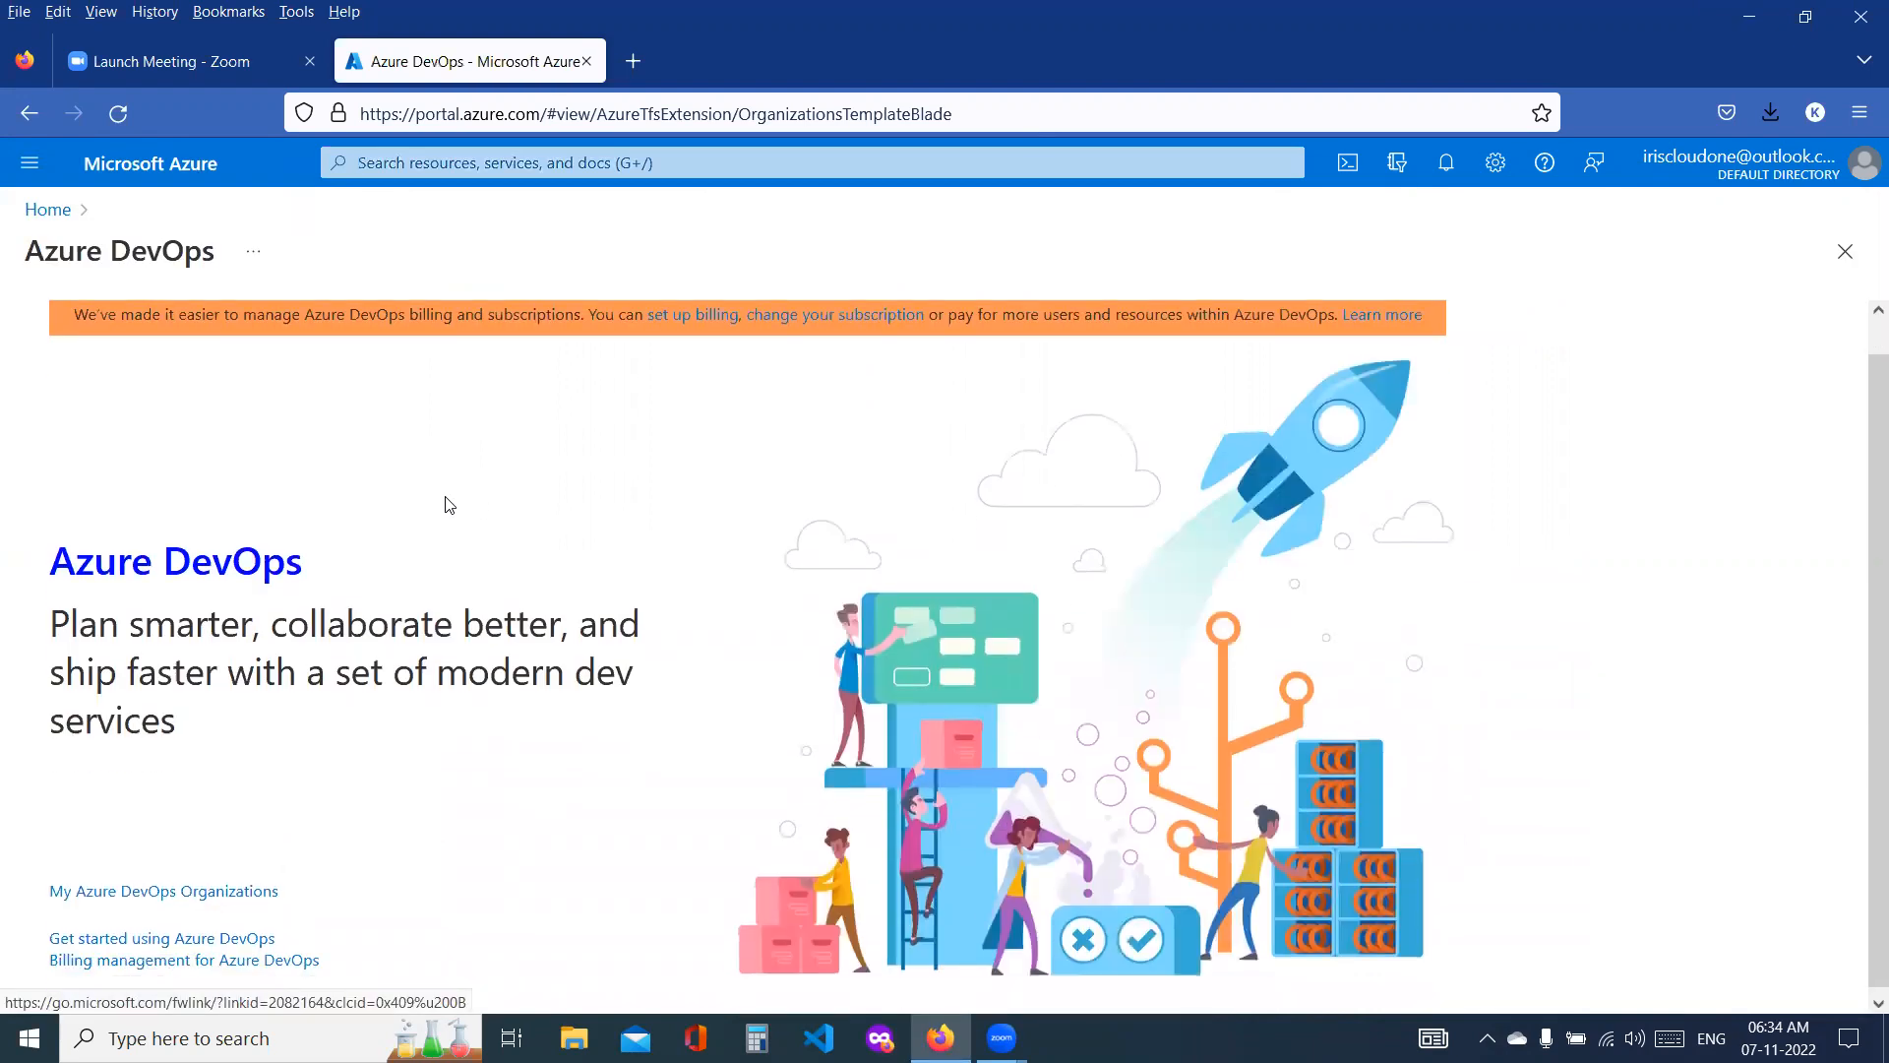
left_click(210, 890)
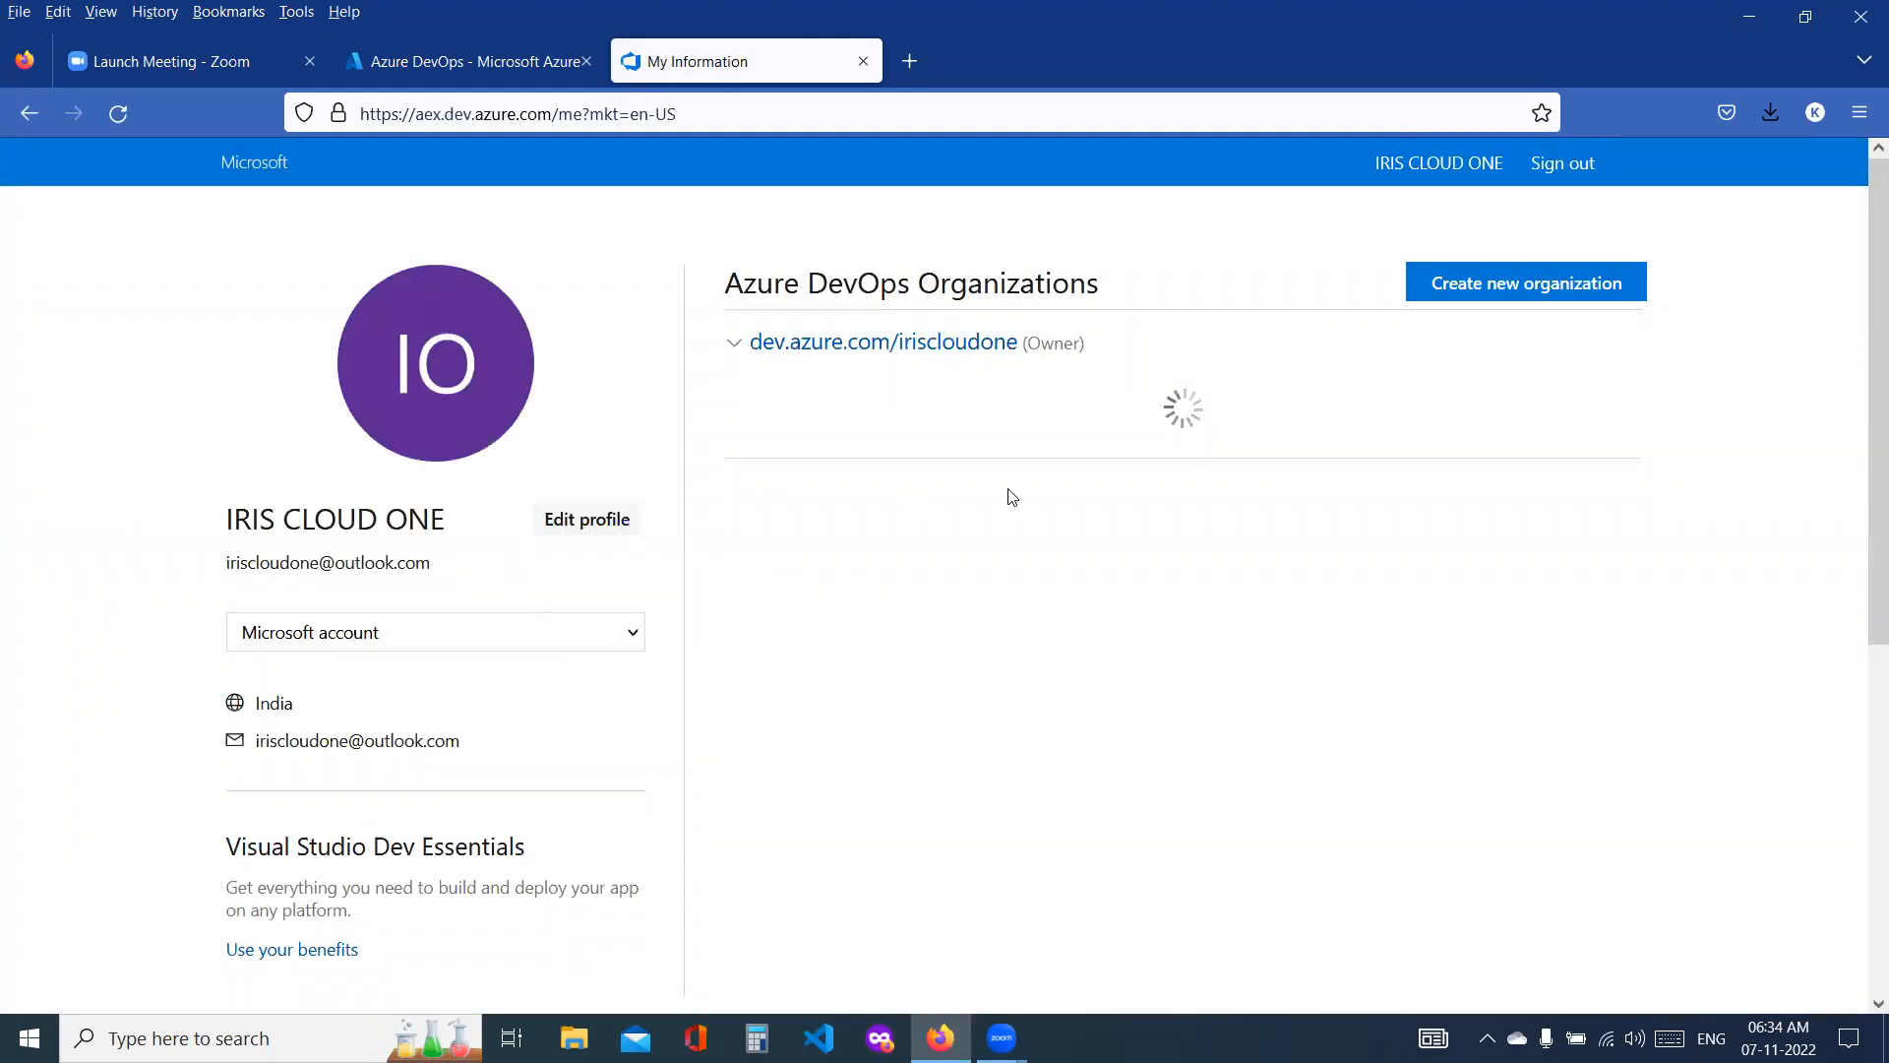
left_click(870, 342)
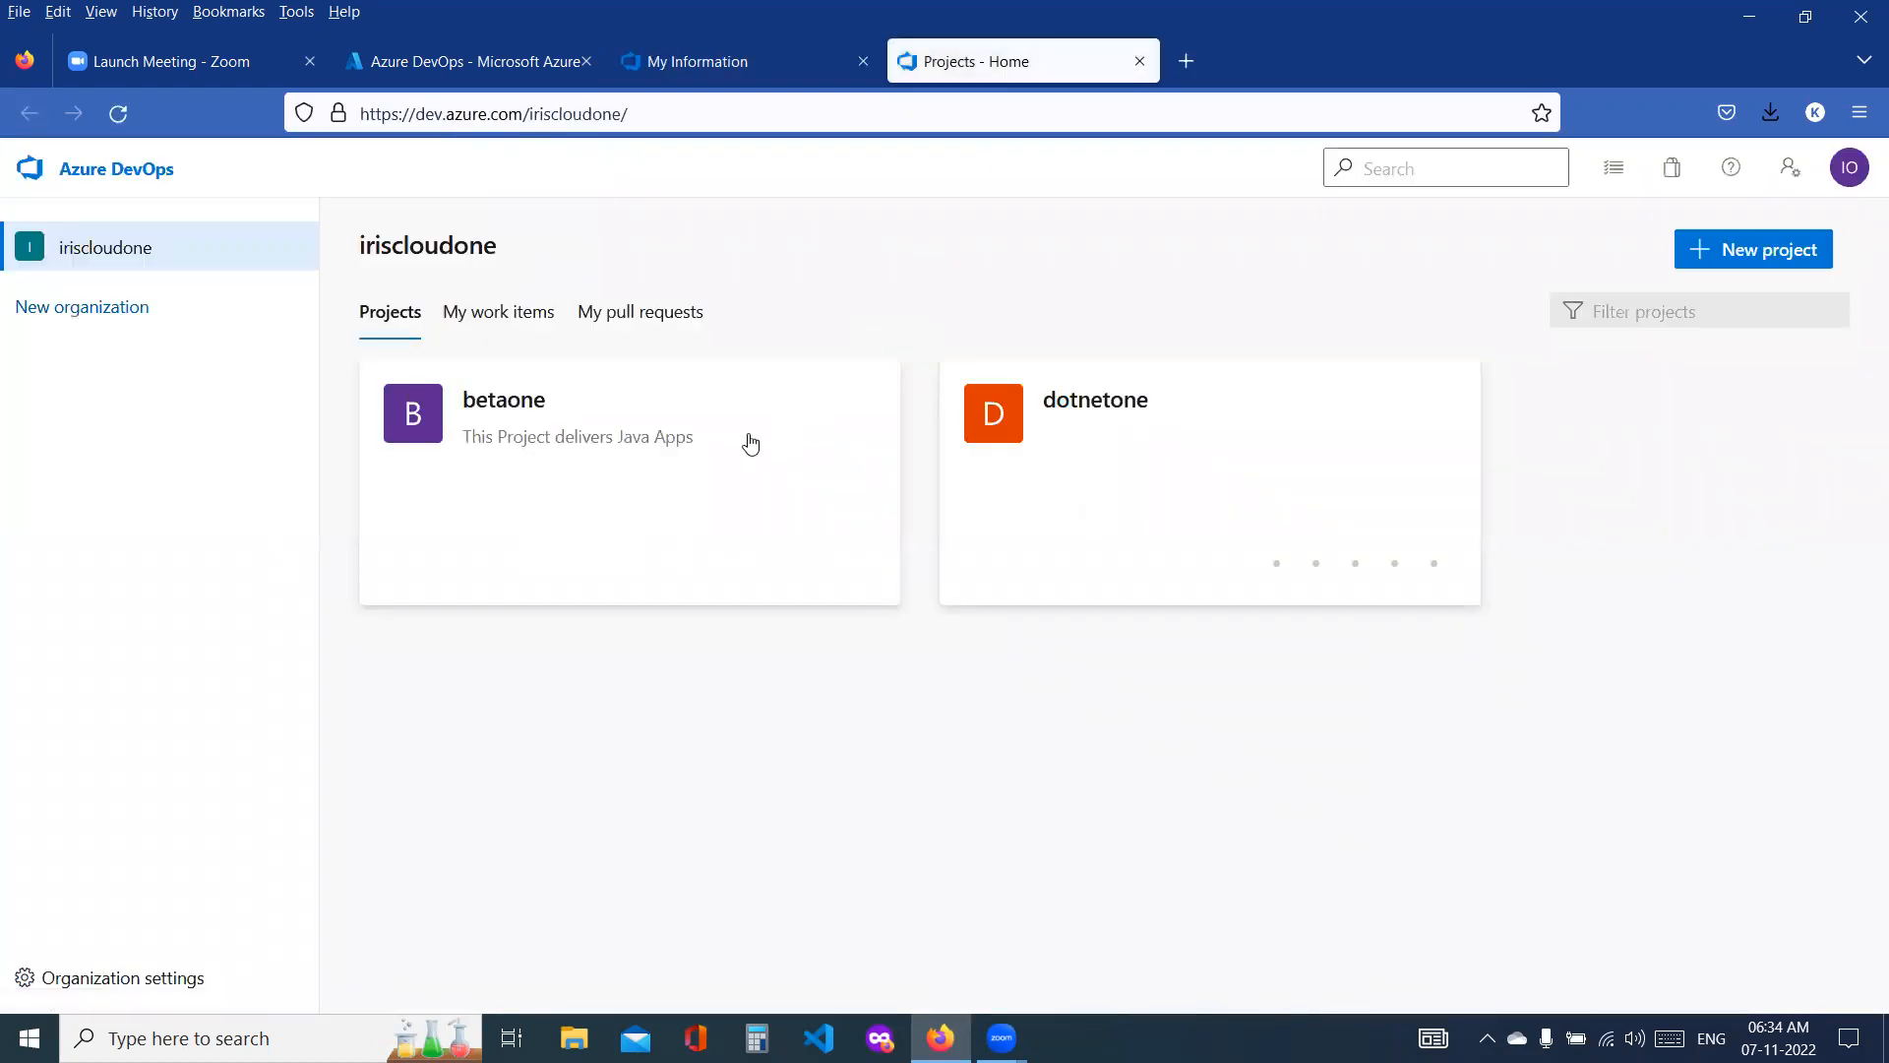
left_click(573, 471)
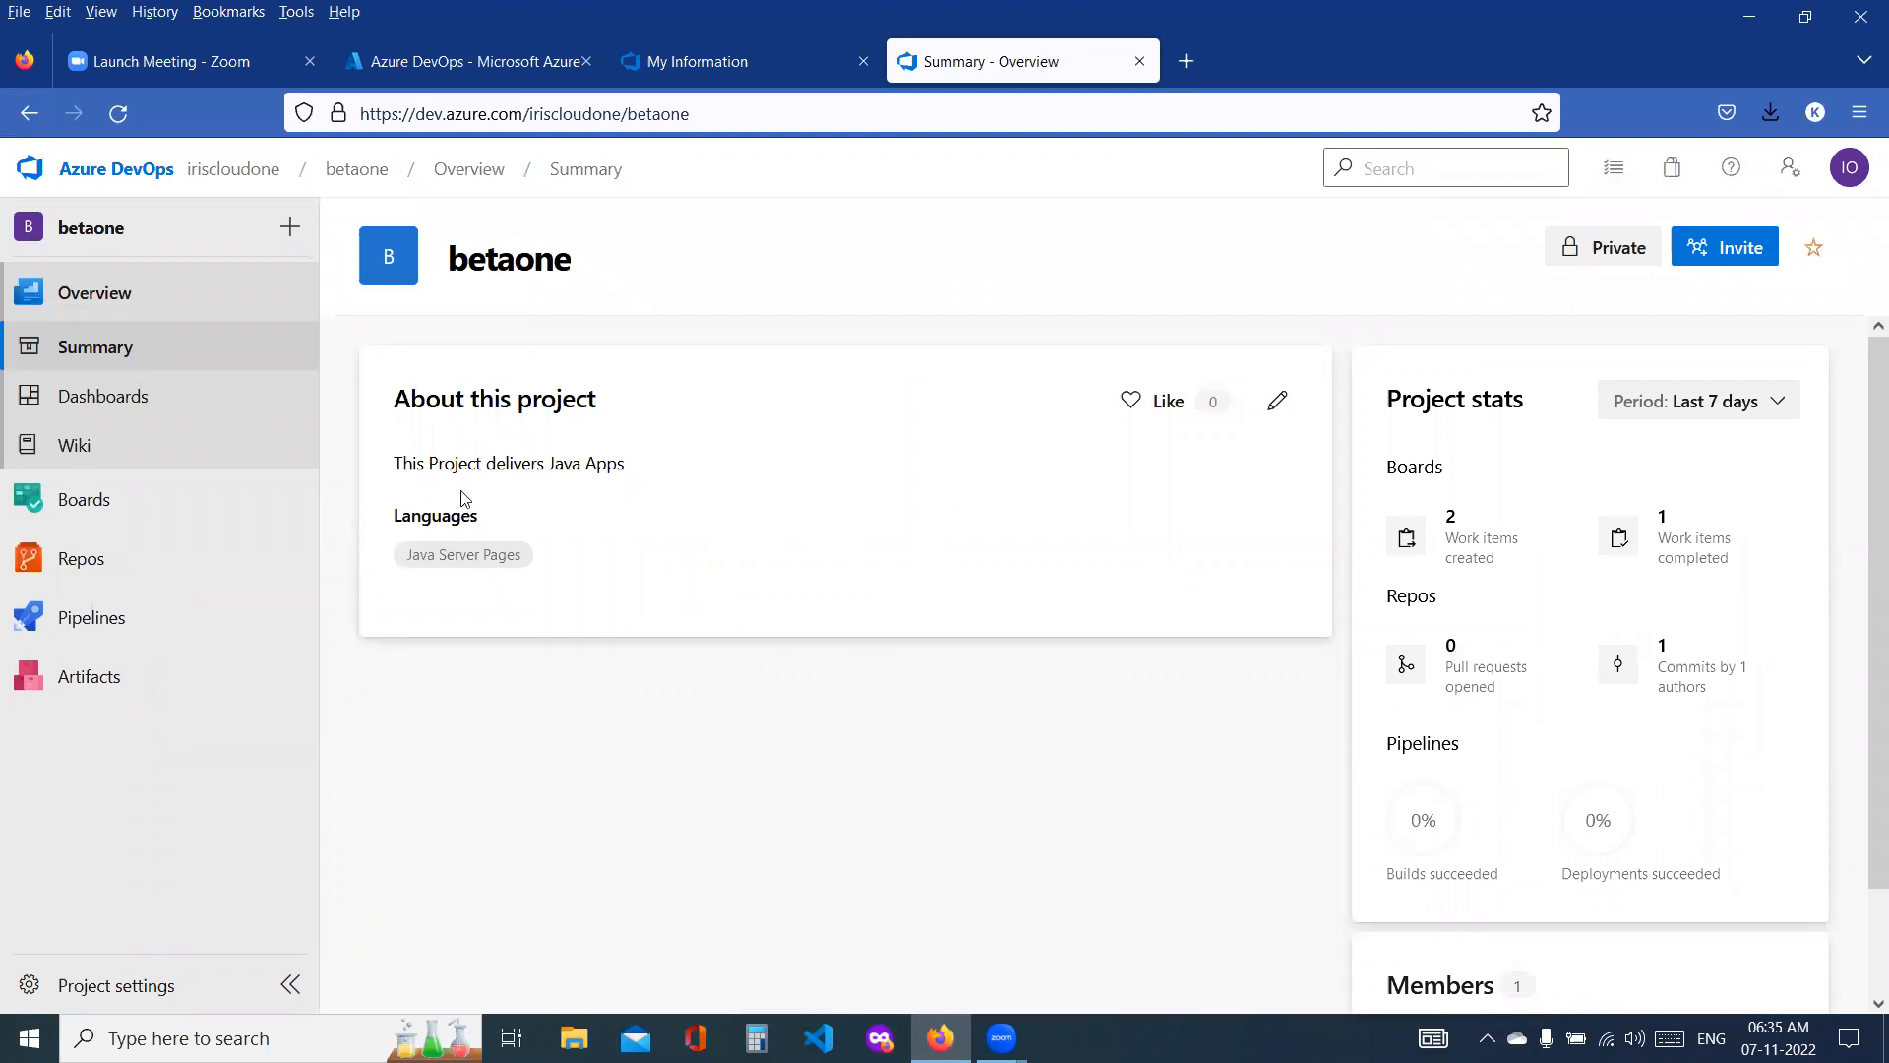
left_click(77, 577)
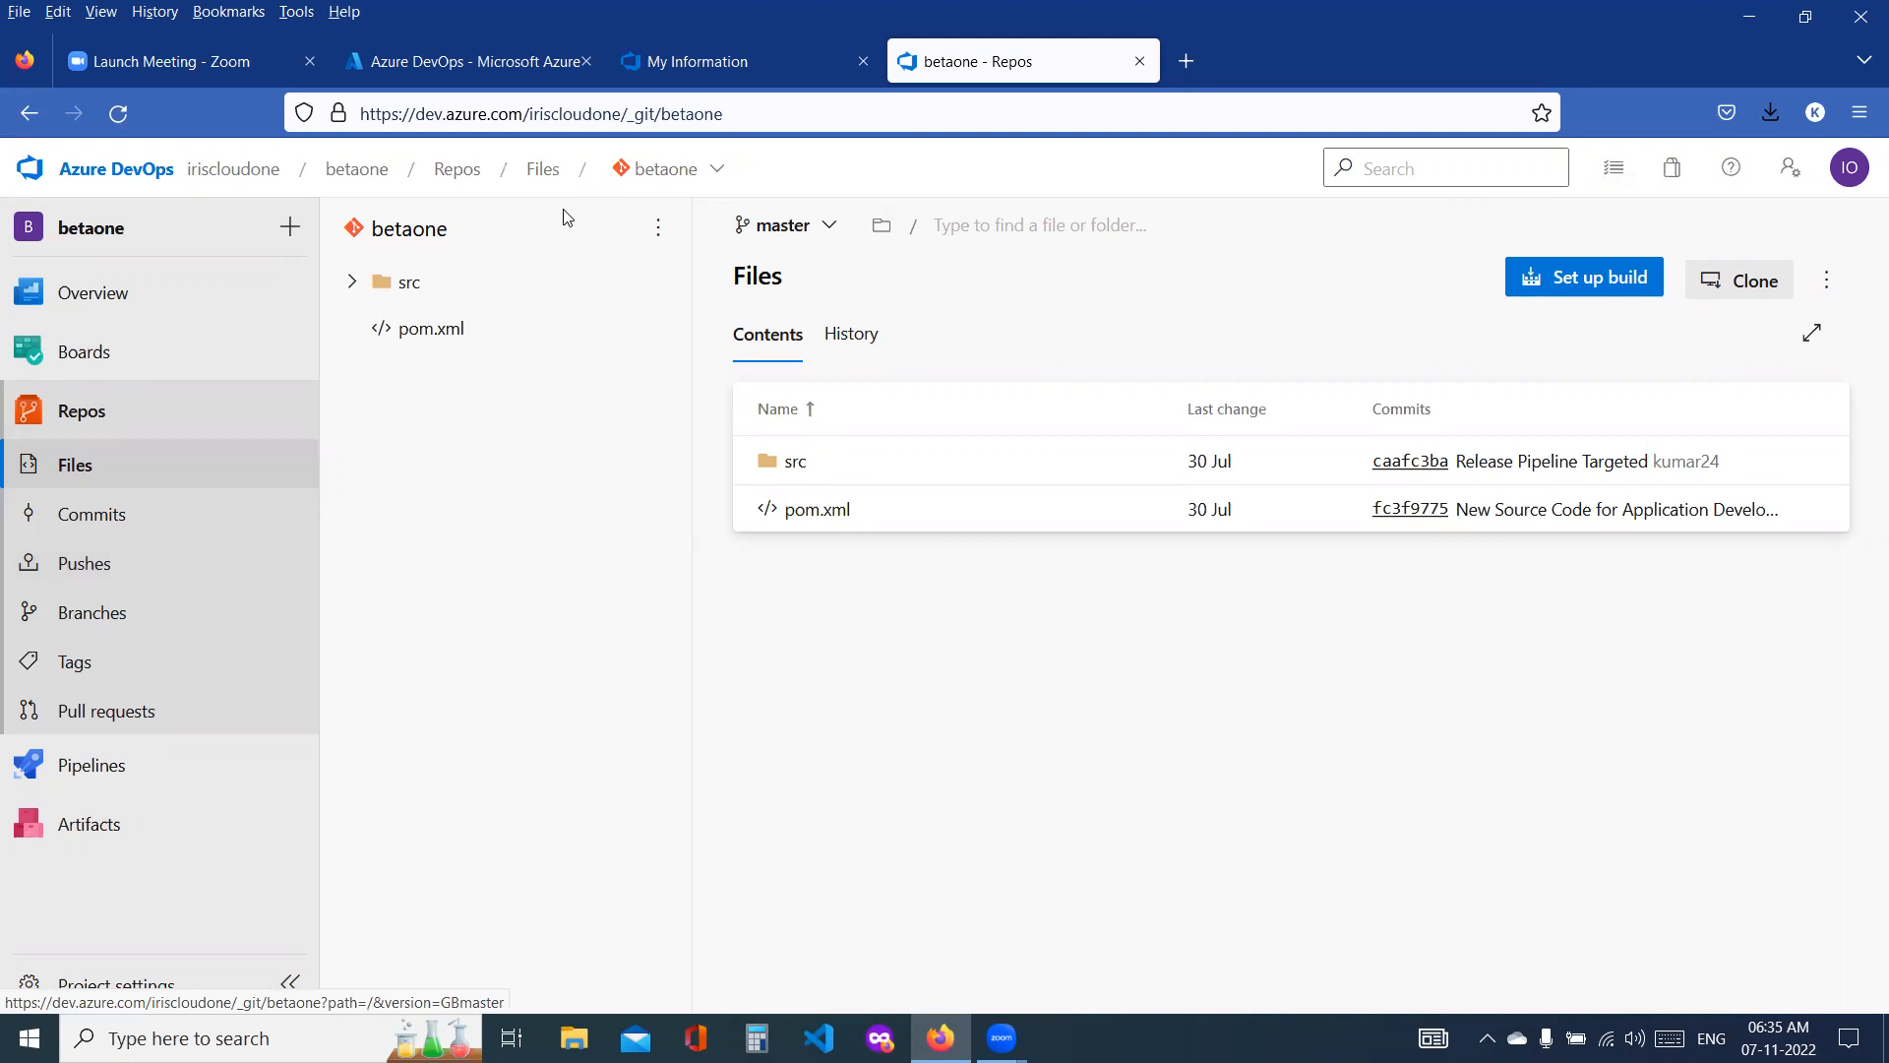
left_click(661, 232)
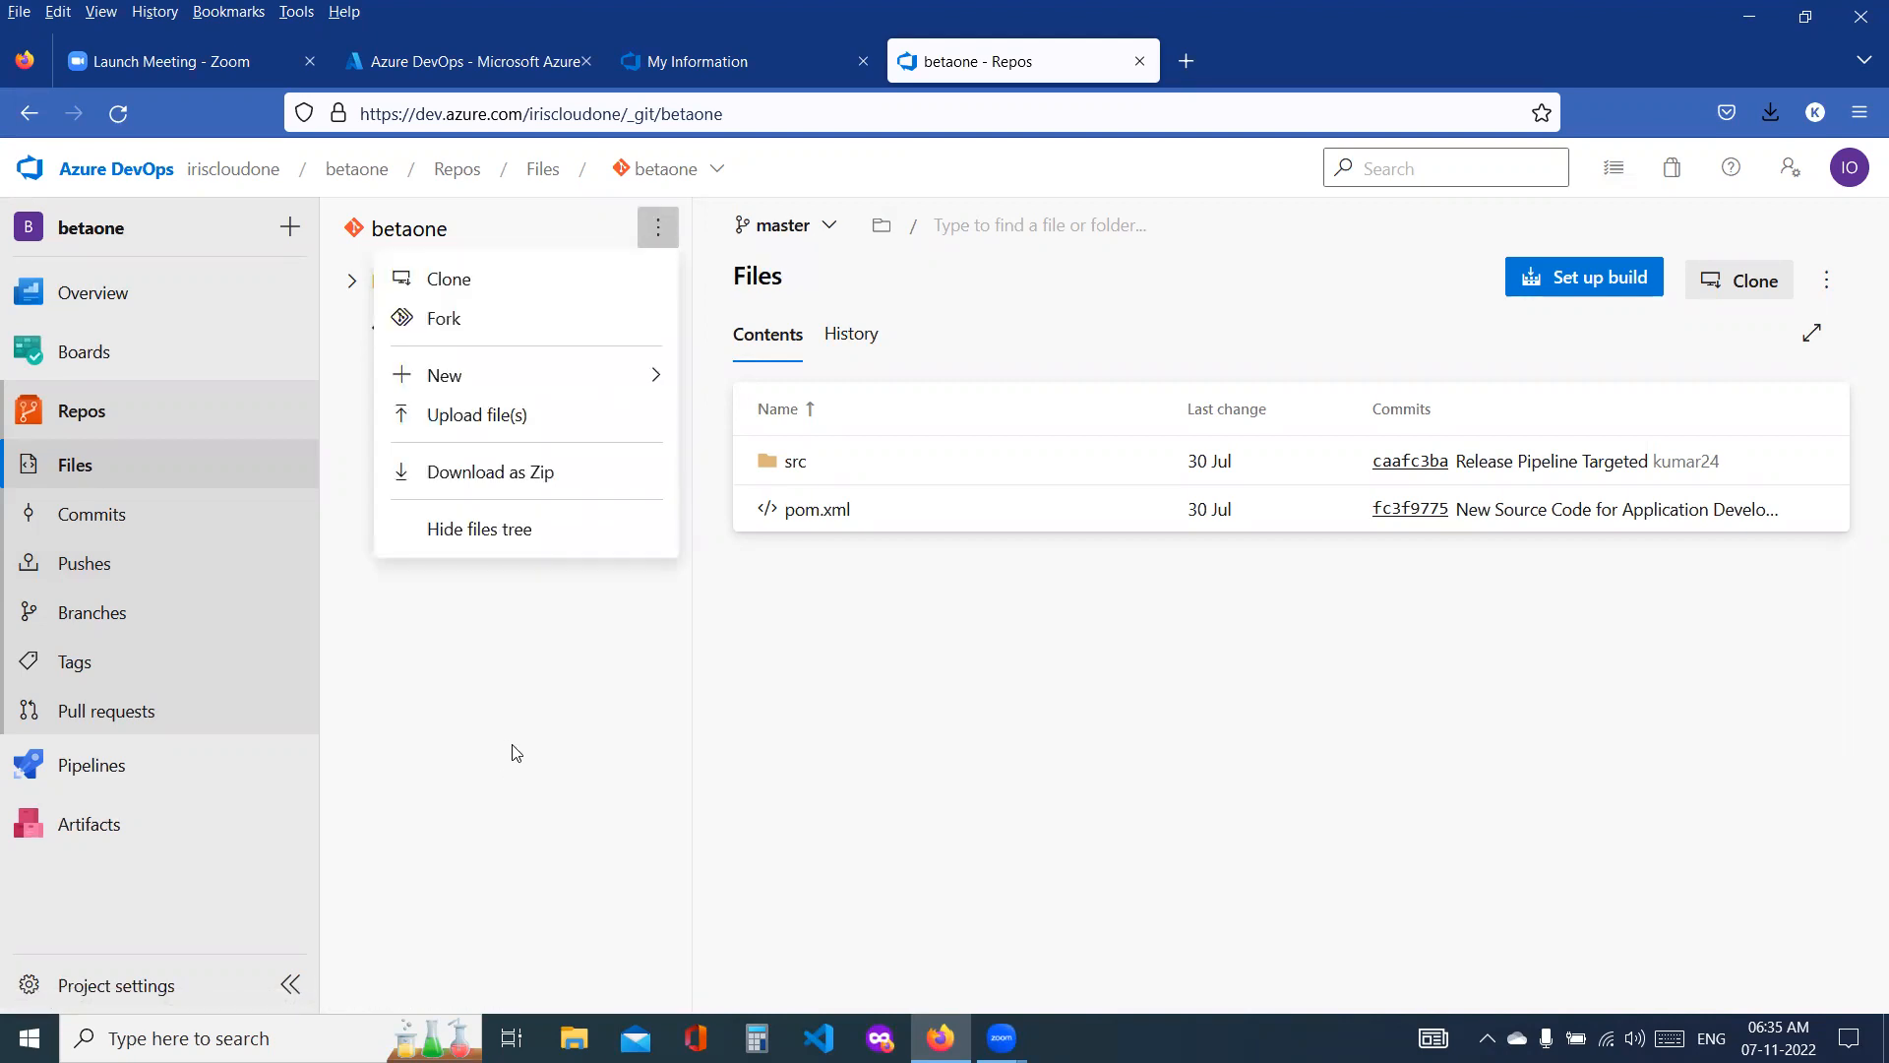
mouse_move(464, 375)
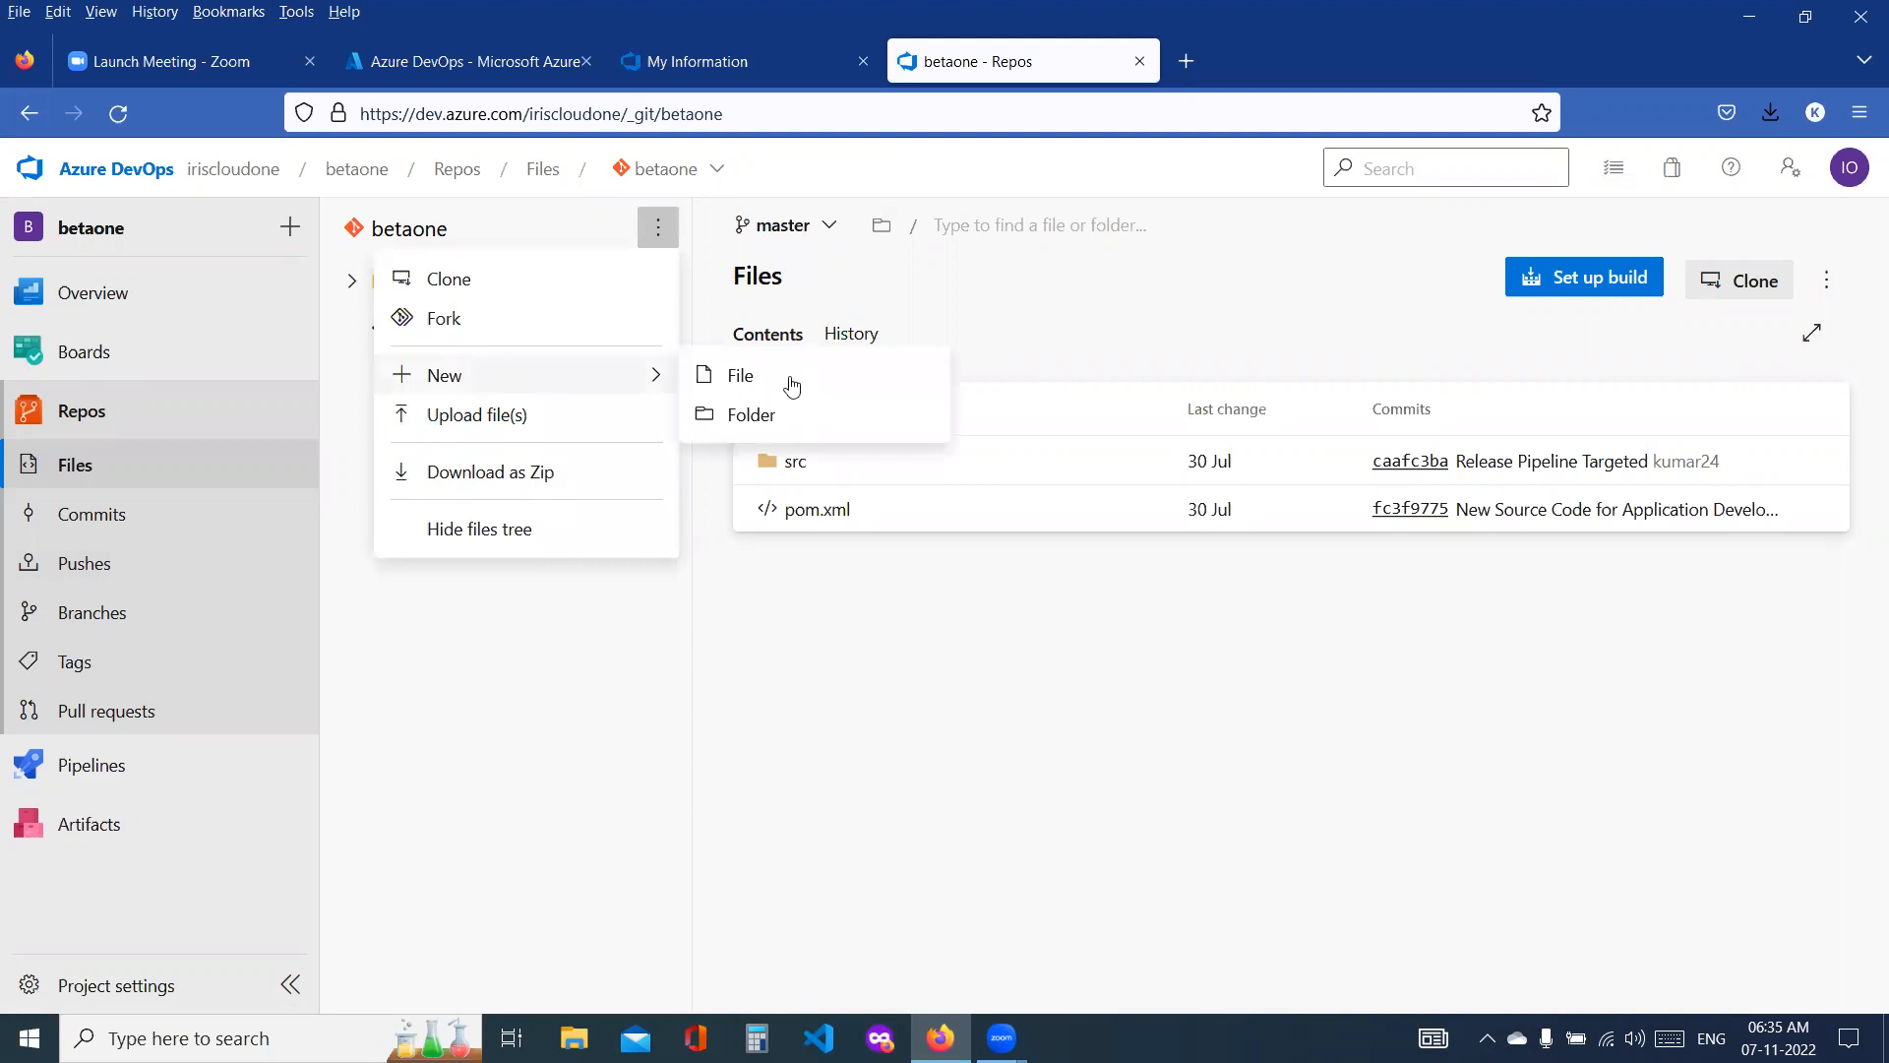
left_click(512, 625)
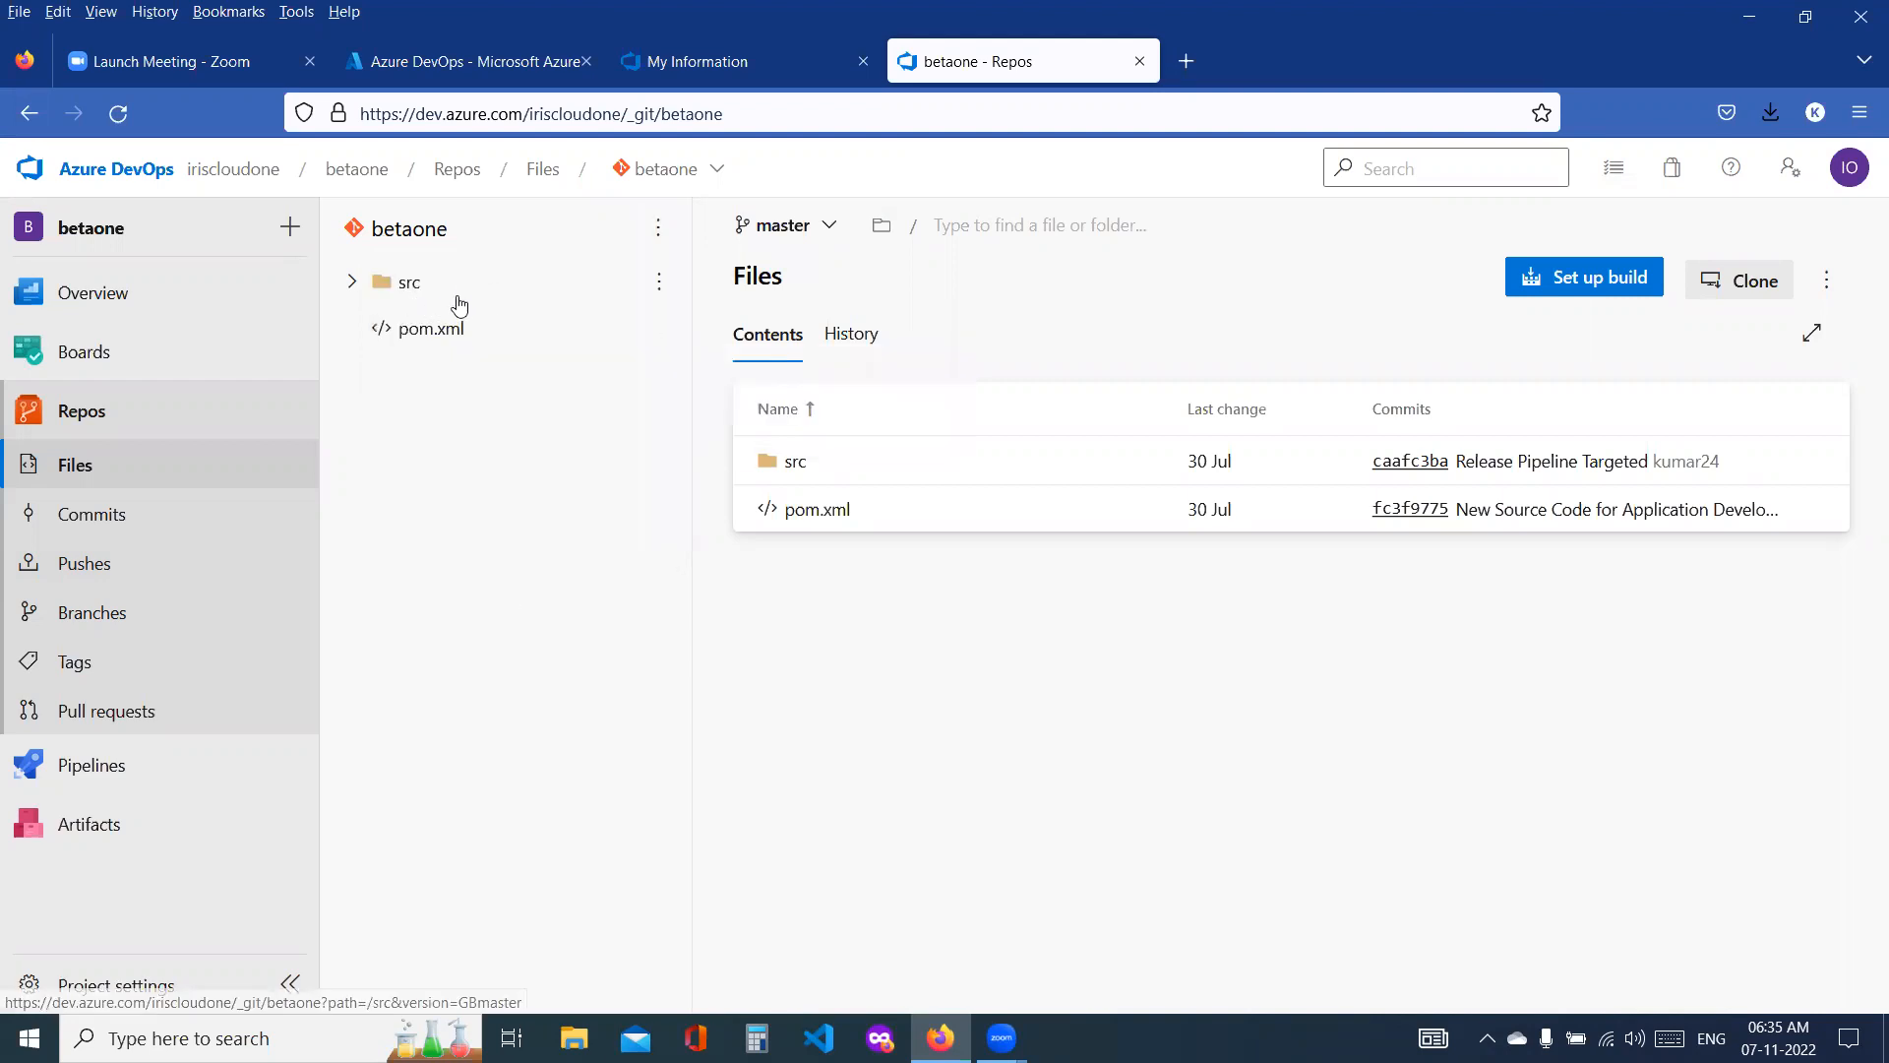
Step: Open the clone options of the betaone repository
left_click(662, 238)
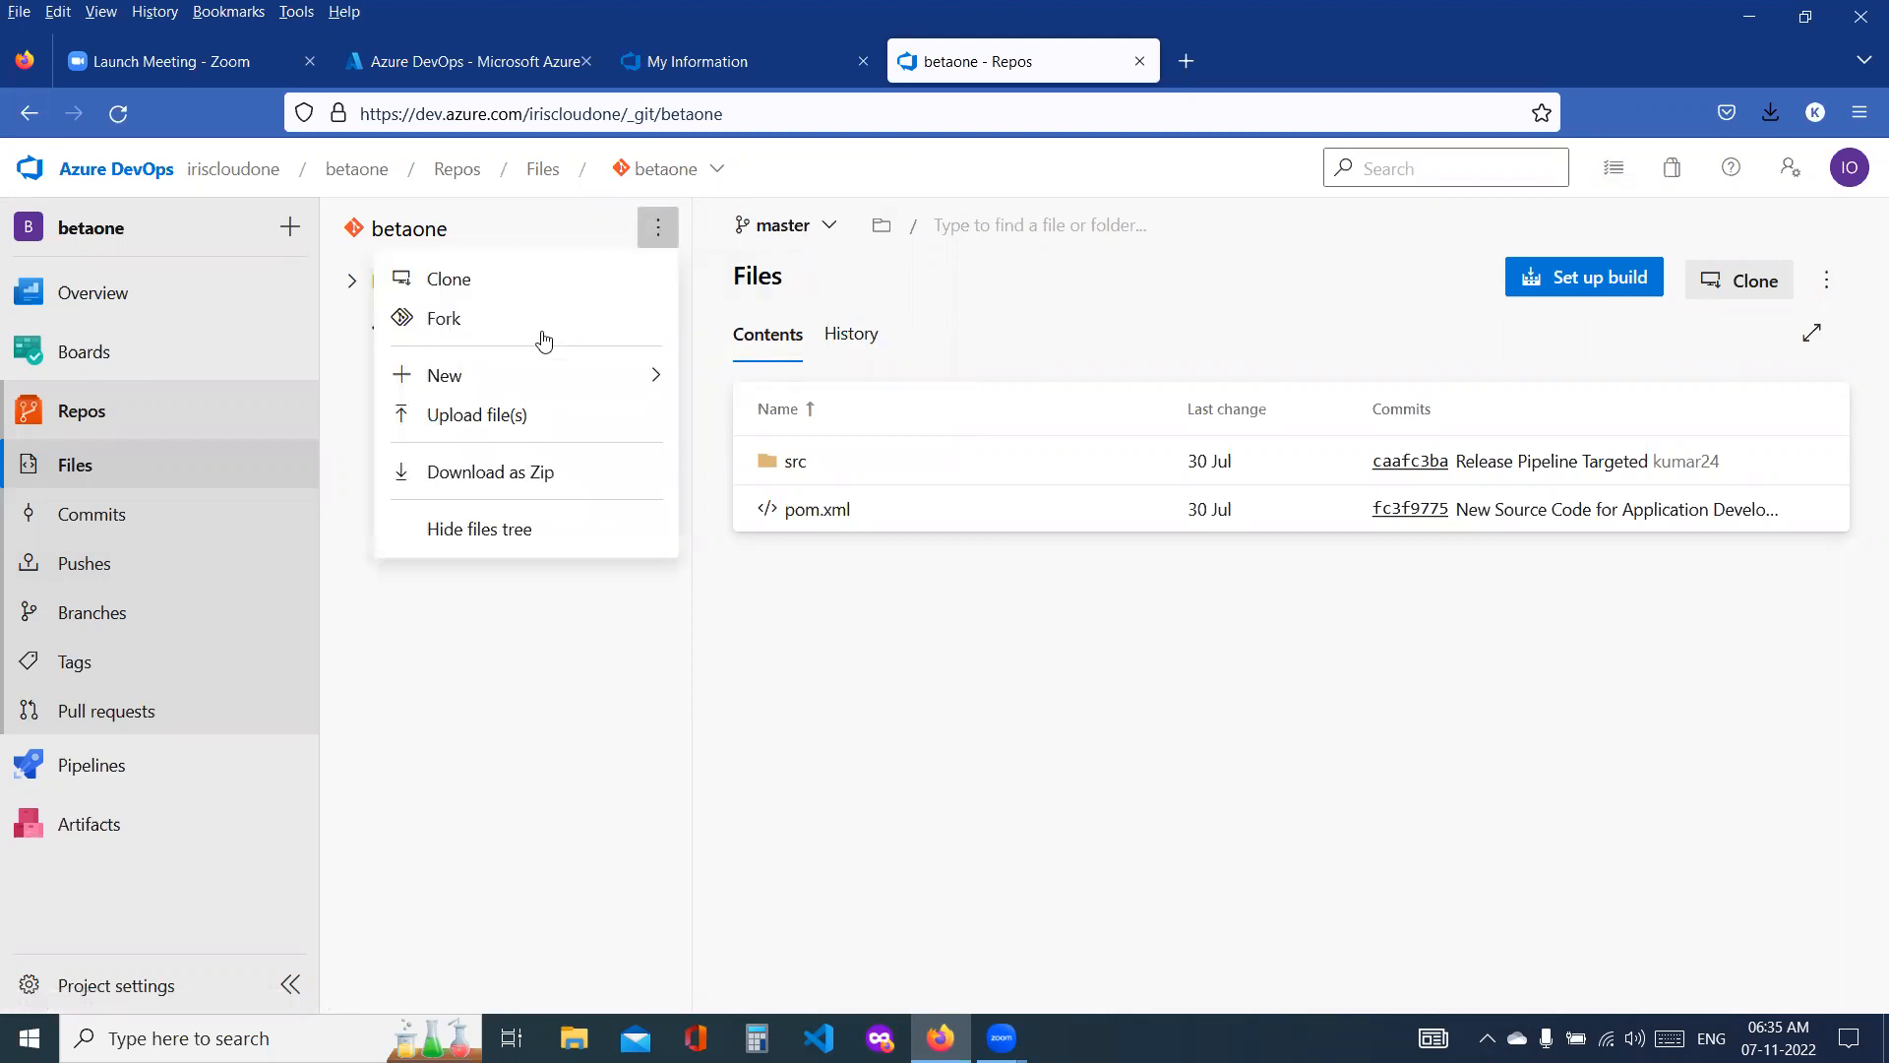
left_click(472, 292)
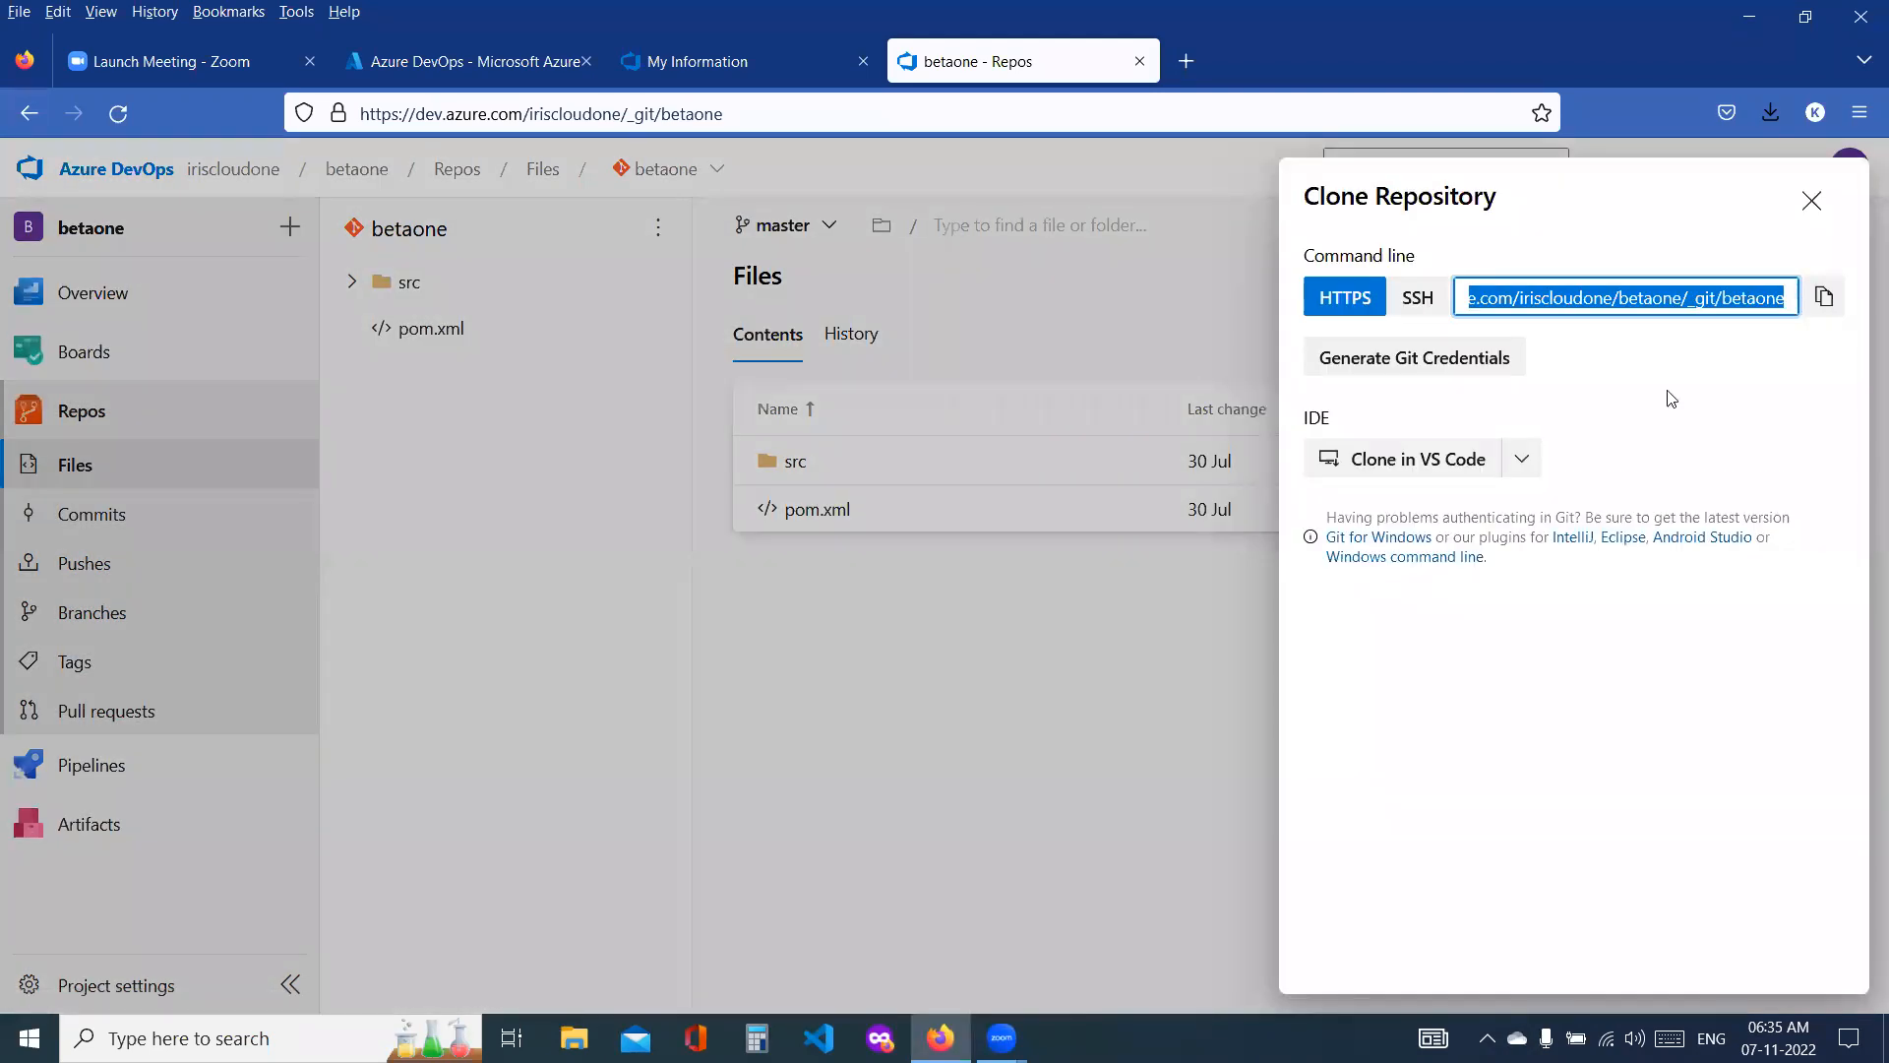
left_click(1438, 460)
left_click(1026, 247)
left_click(1029, 298)
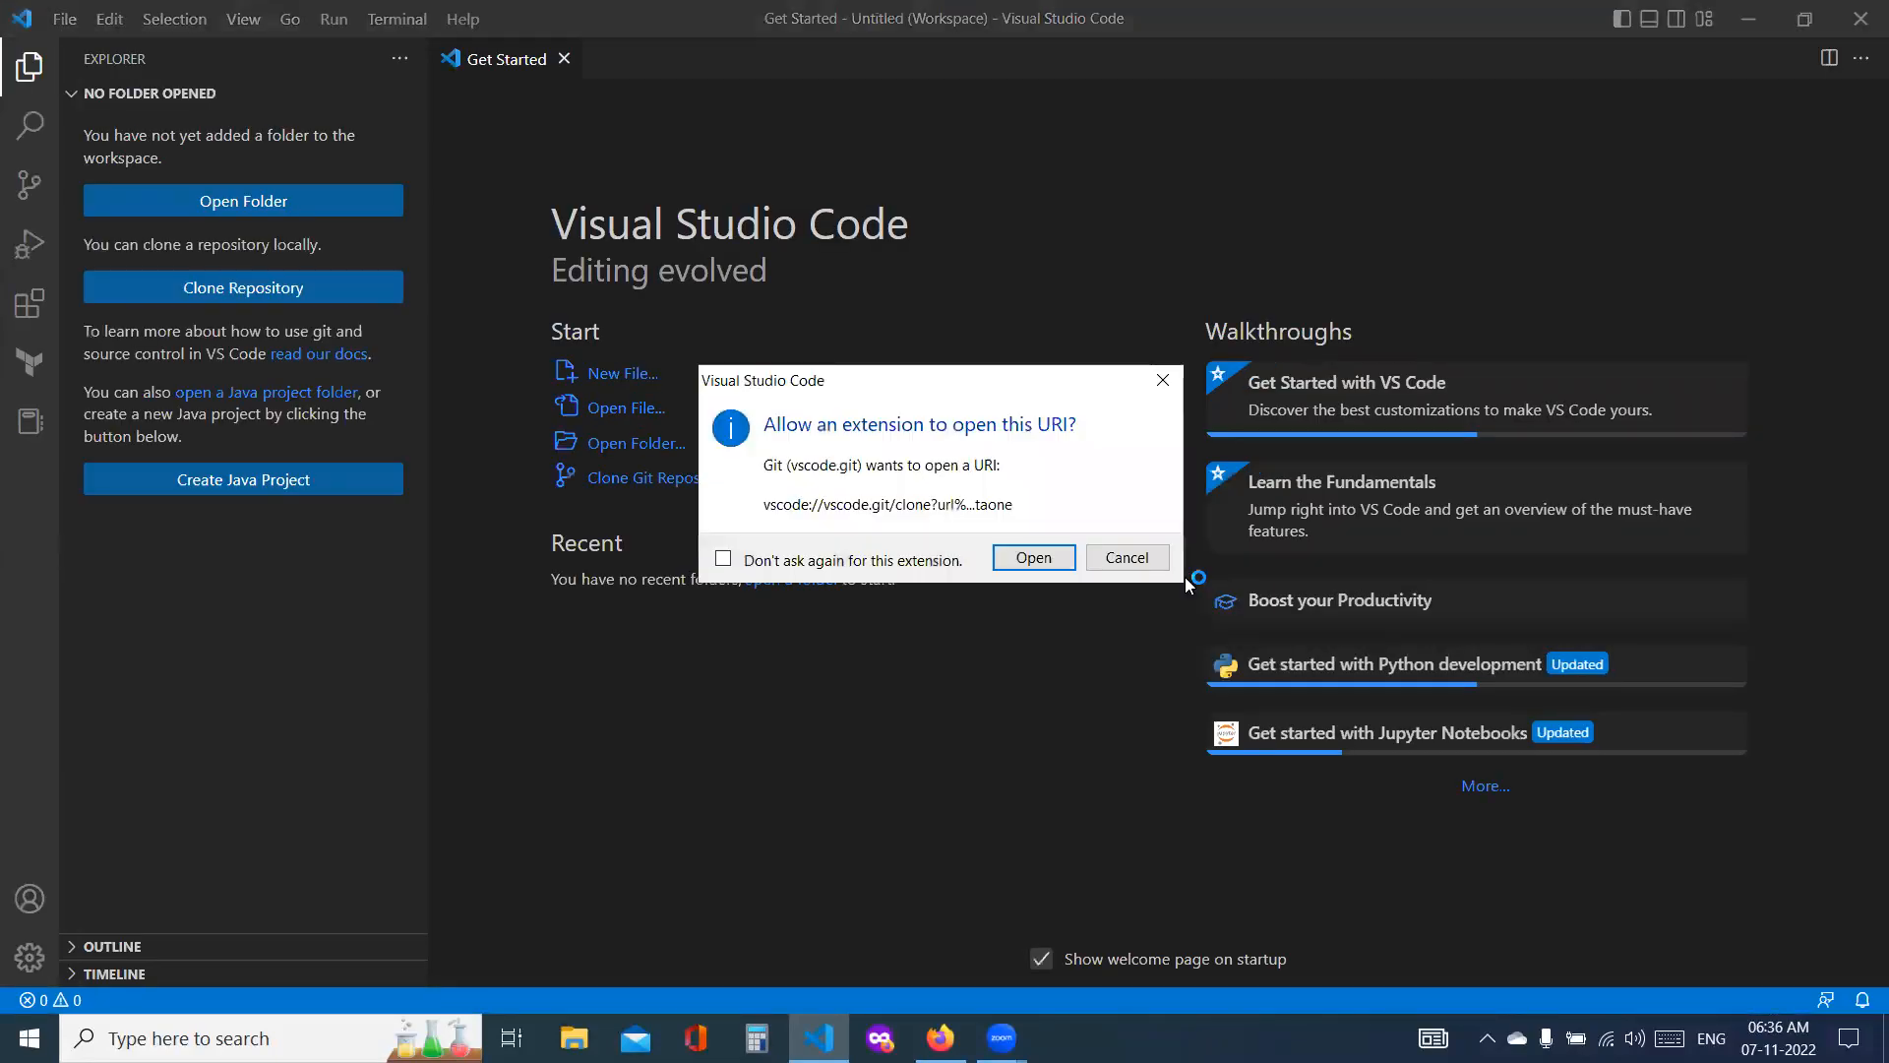
left_click(1033, 557)
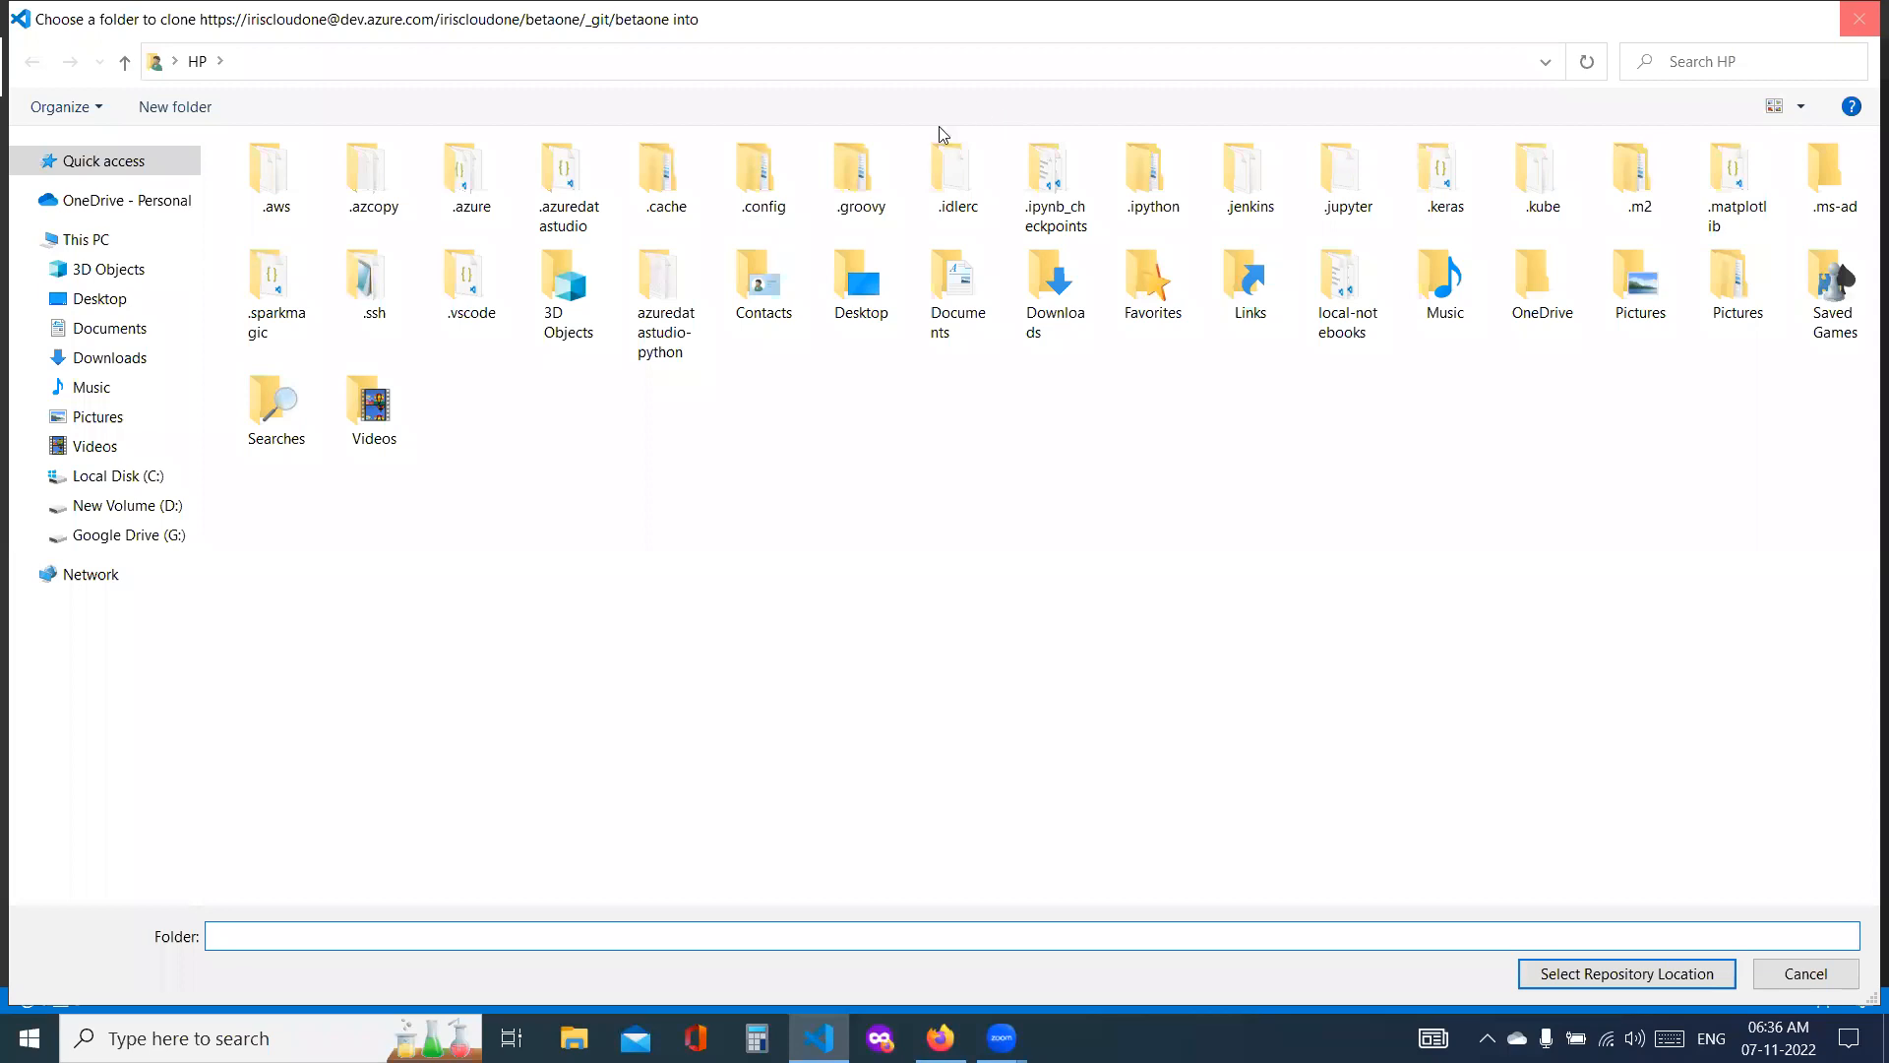
left_click(1858, 20)
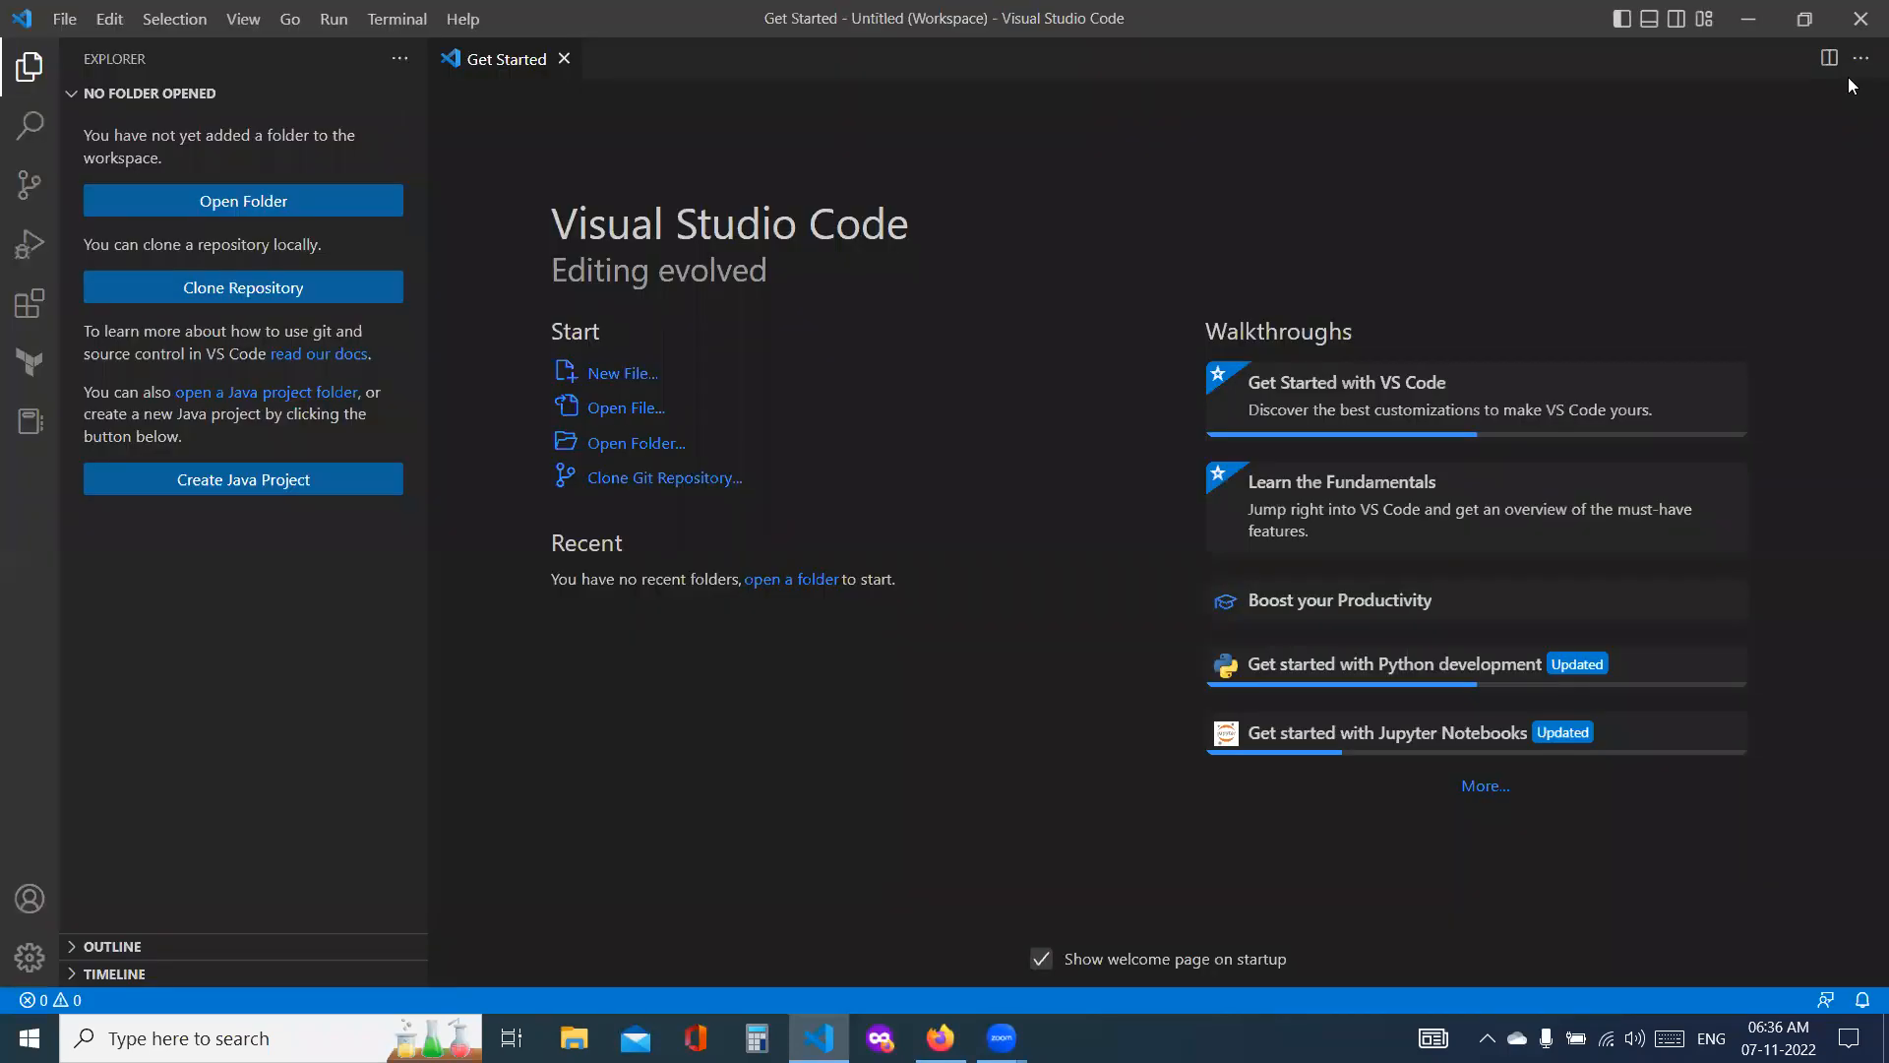
left_click(1859, 17)
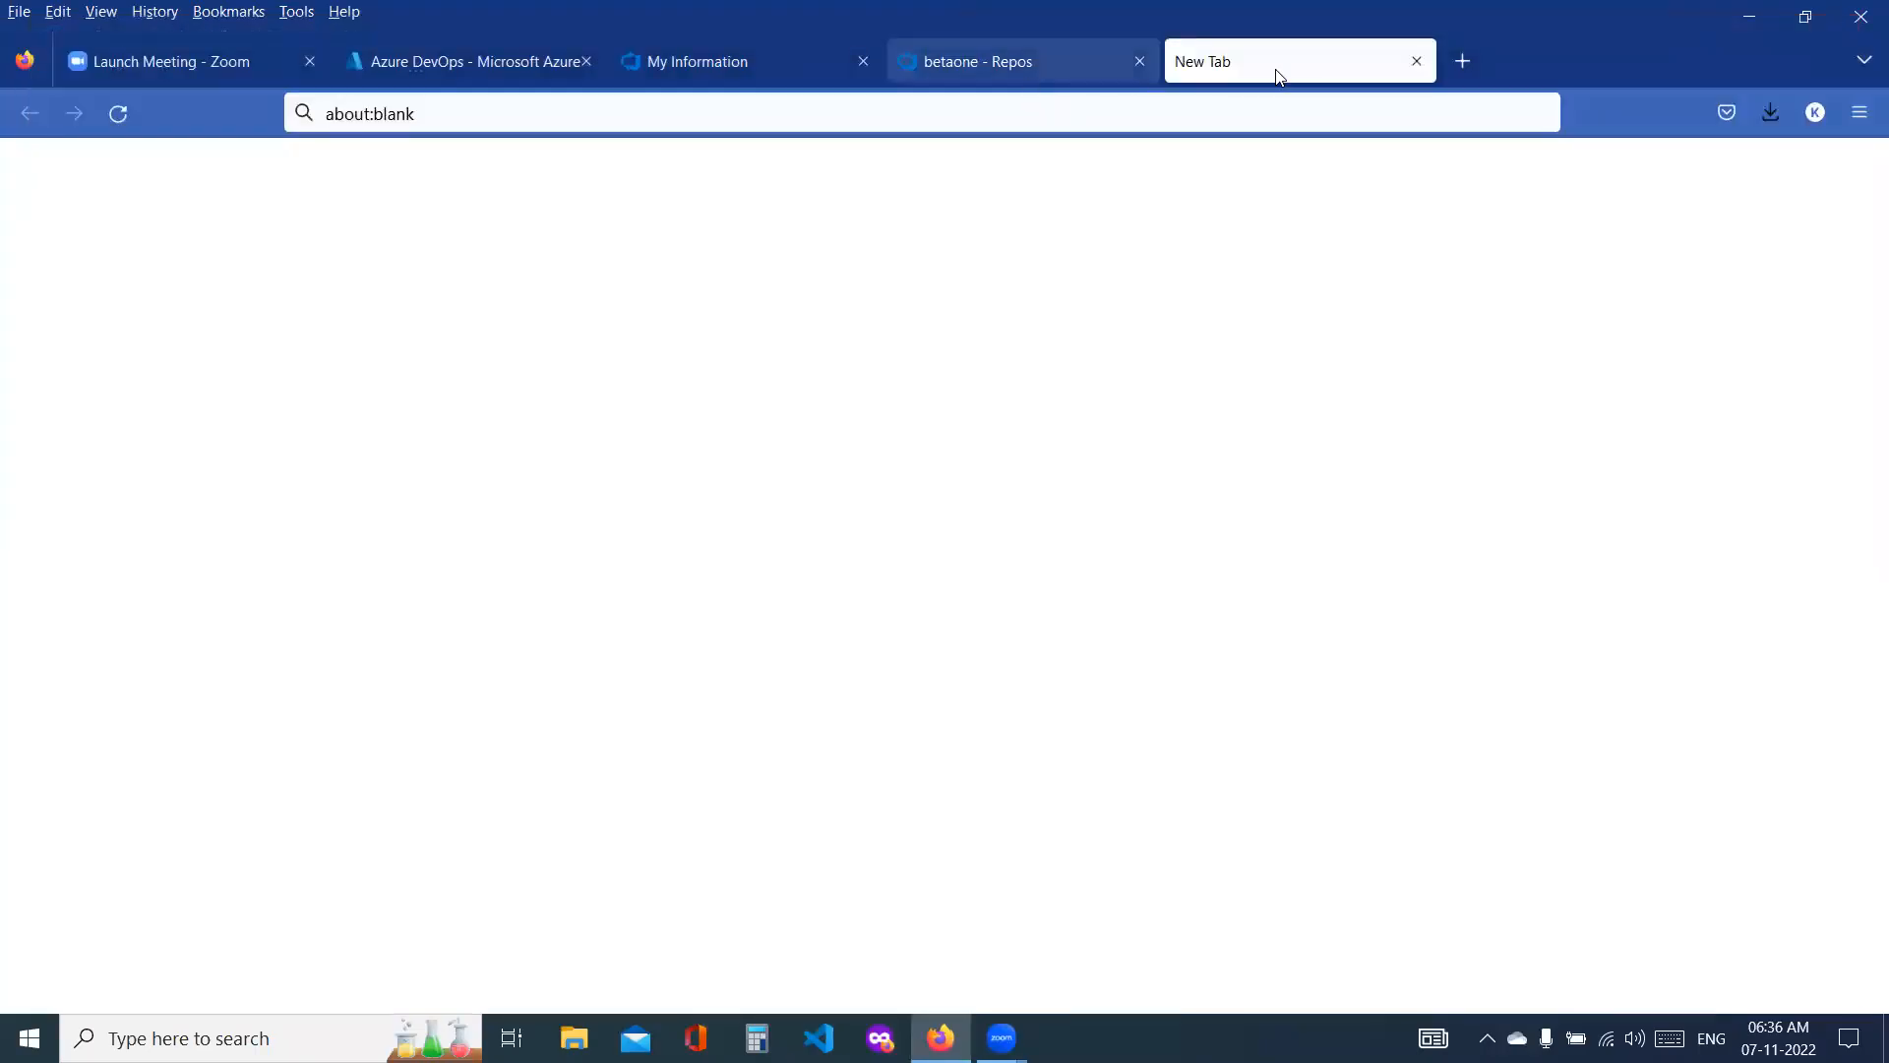
left_click(1417, 61)
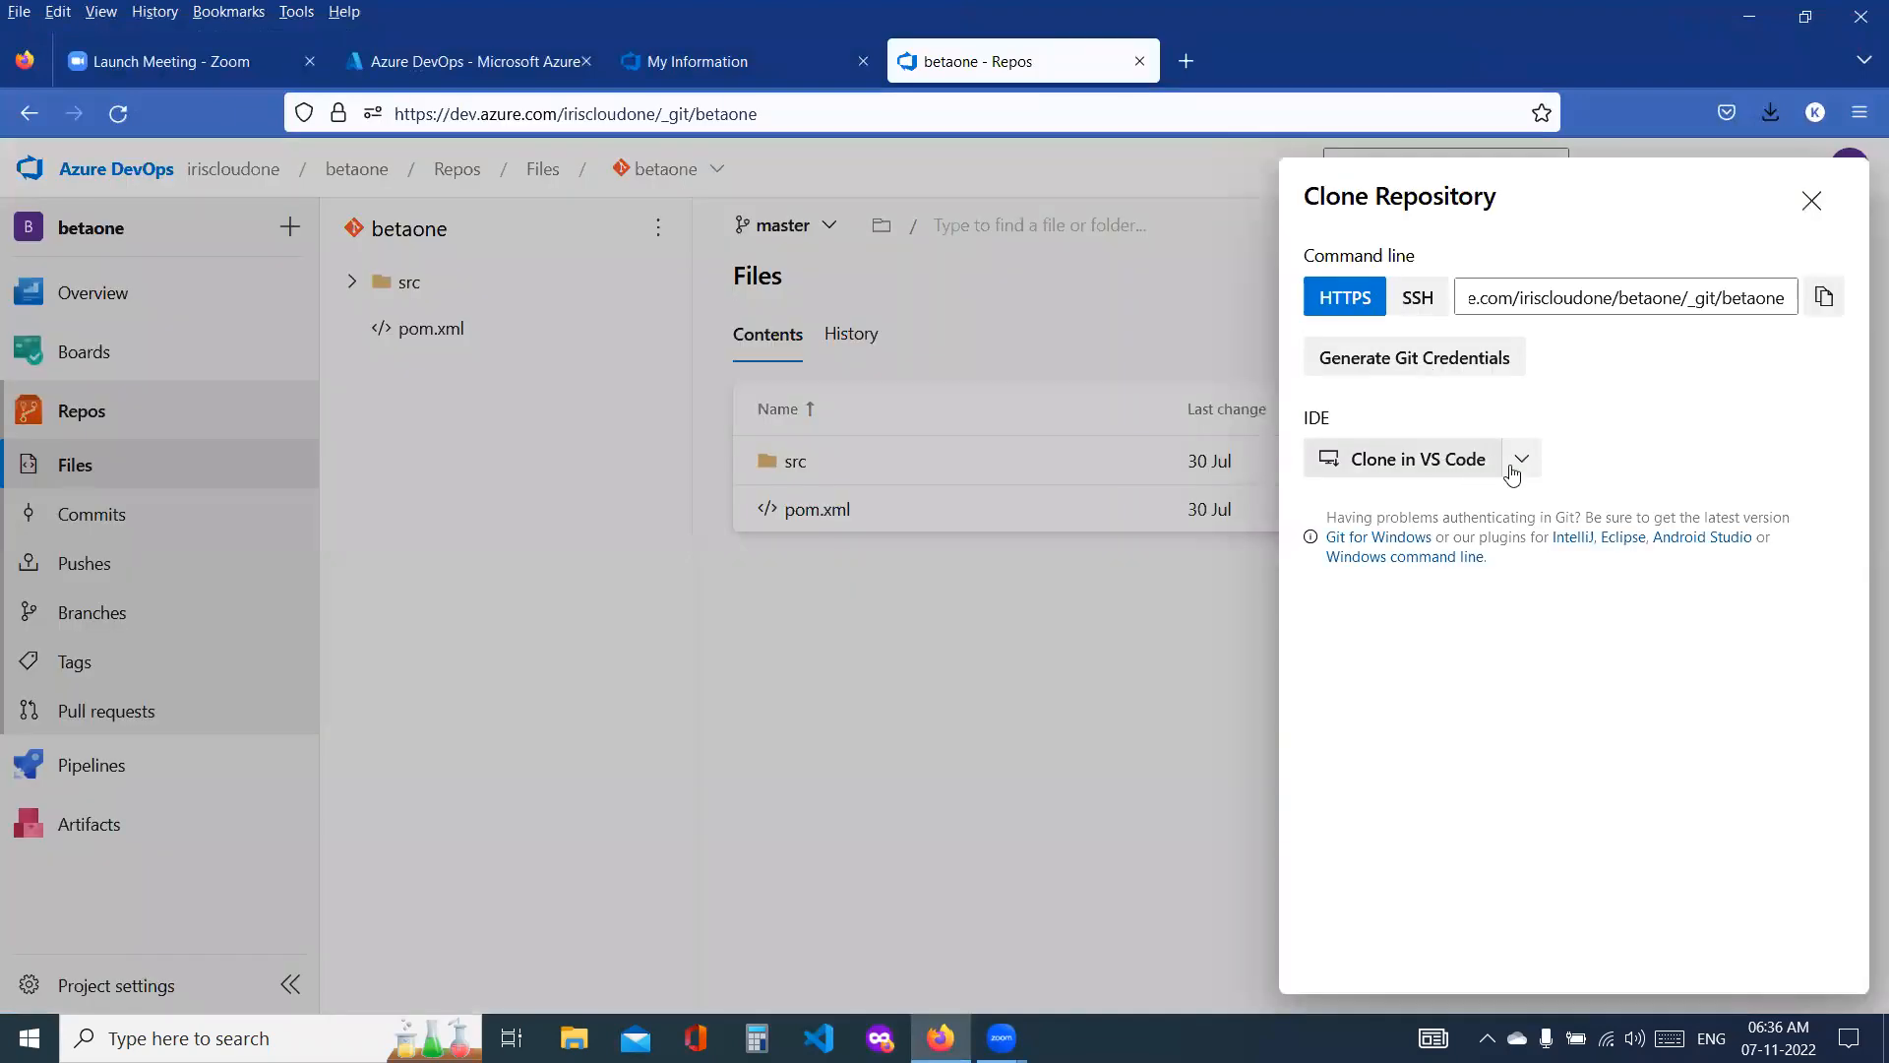
Step: Copy the HTTPS clone URL of the betaone repository
left_click(1599, 298)
double_click(1599, 298)
left_click(1823, 297)
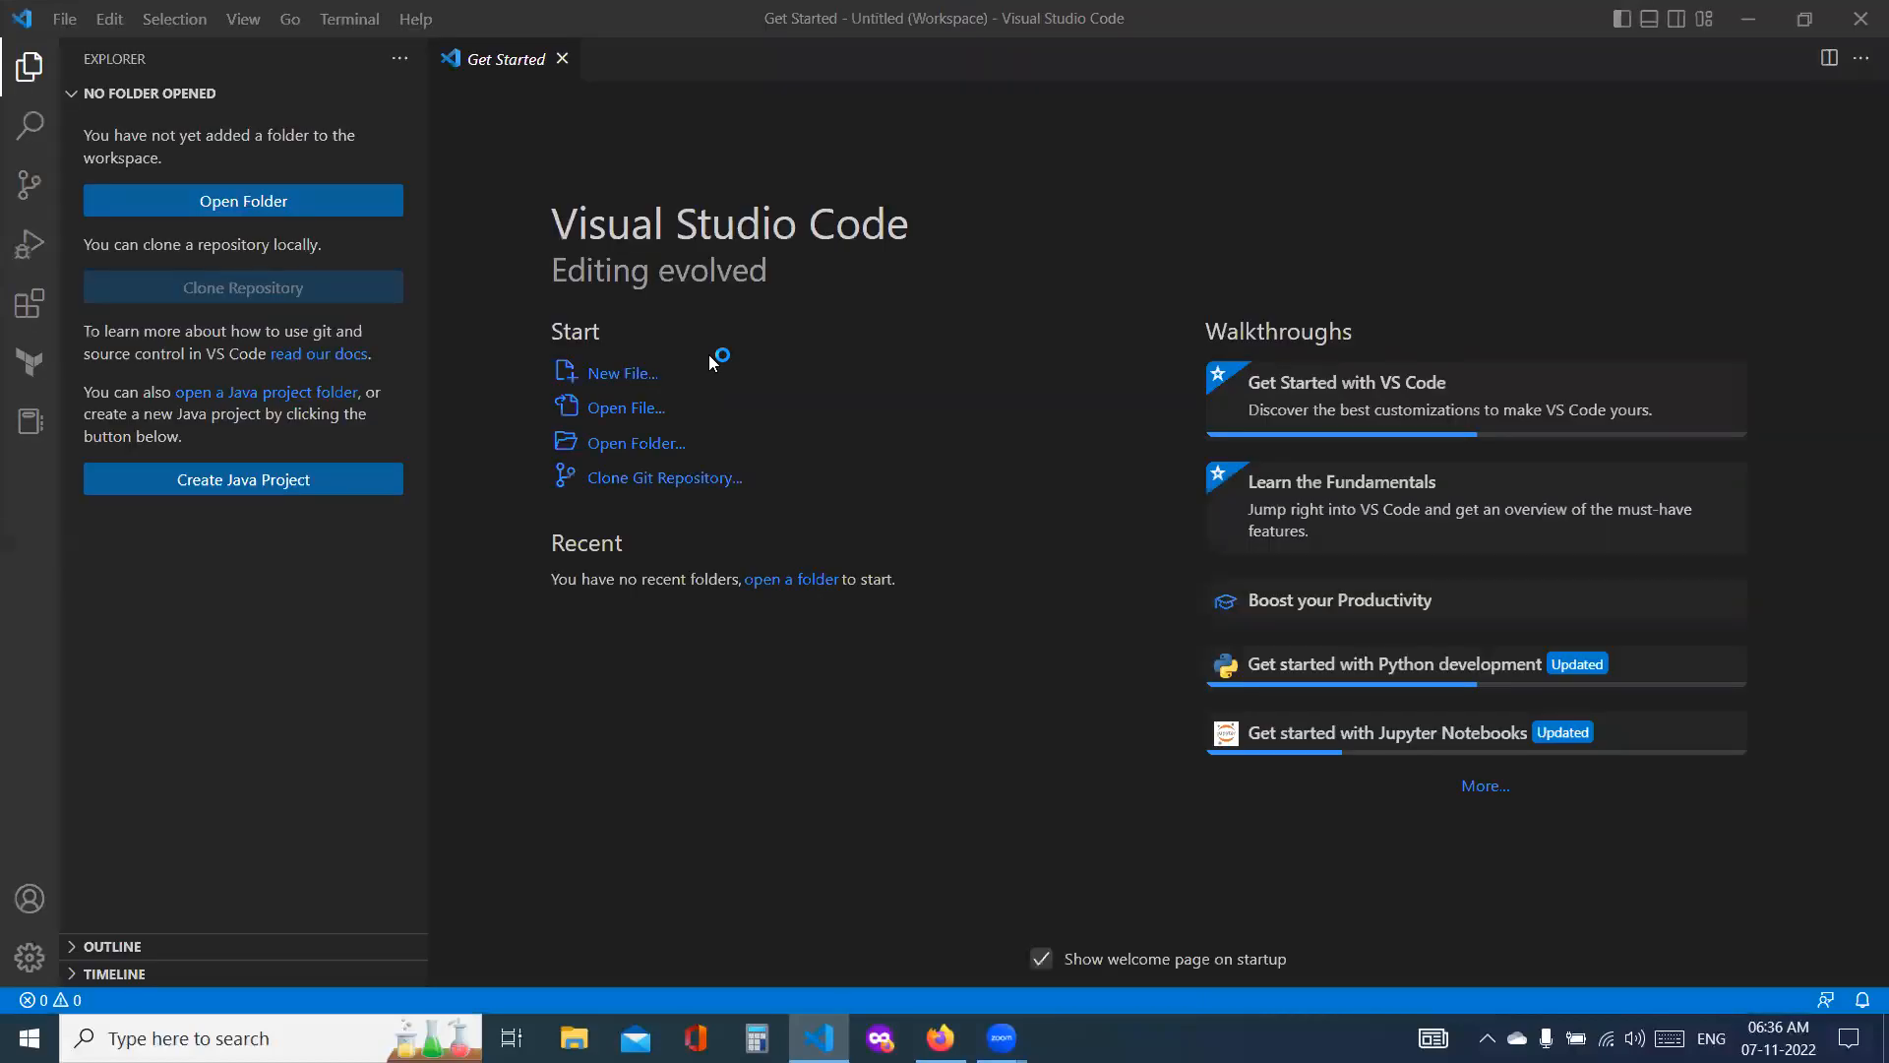
Step: Open a Command Prompt from the desktop and change the directory to OneDrive\Desktop
key("super+d")
key("super")
type("cmd")
key("Return")
type("cd On")
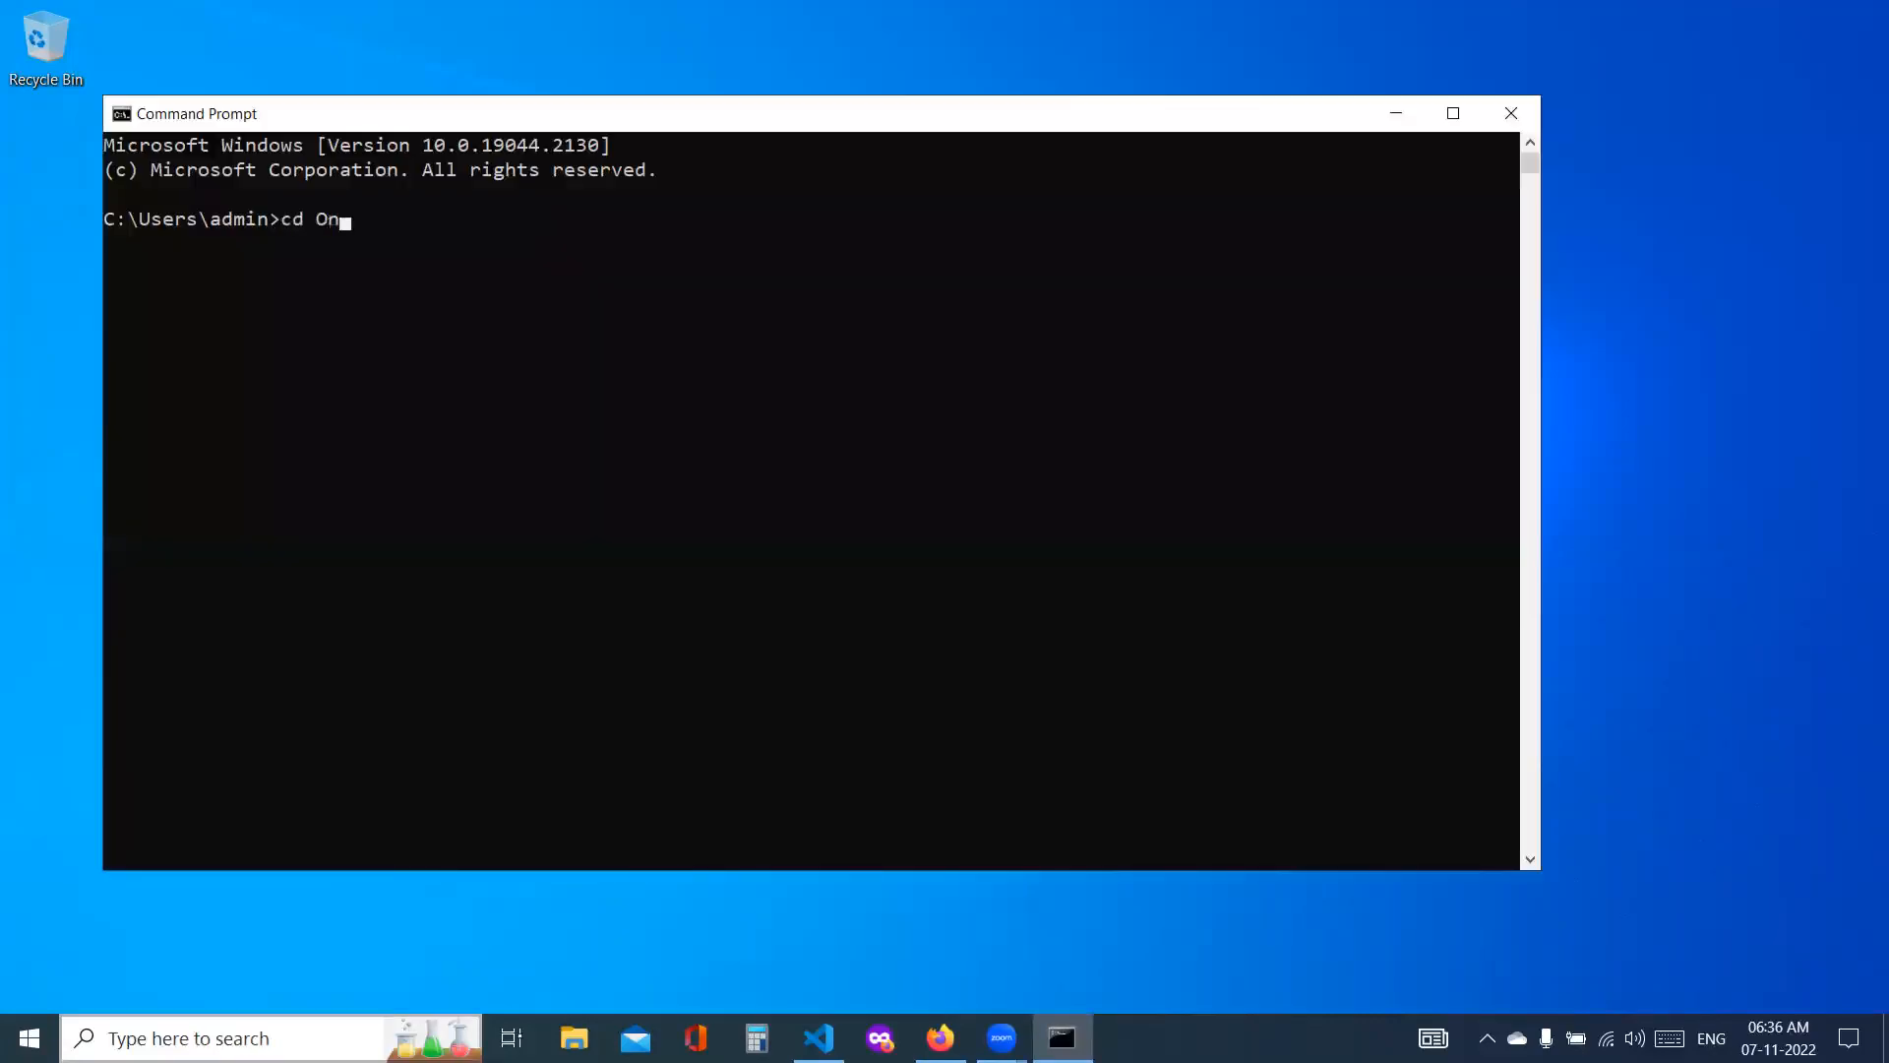
type("eDrive\\Desktop")
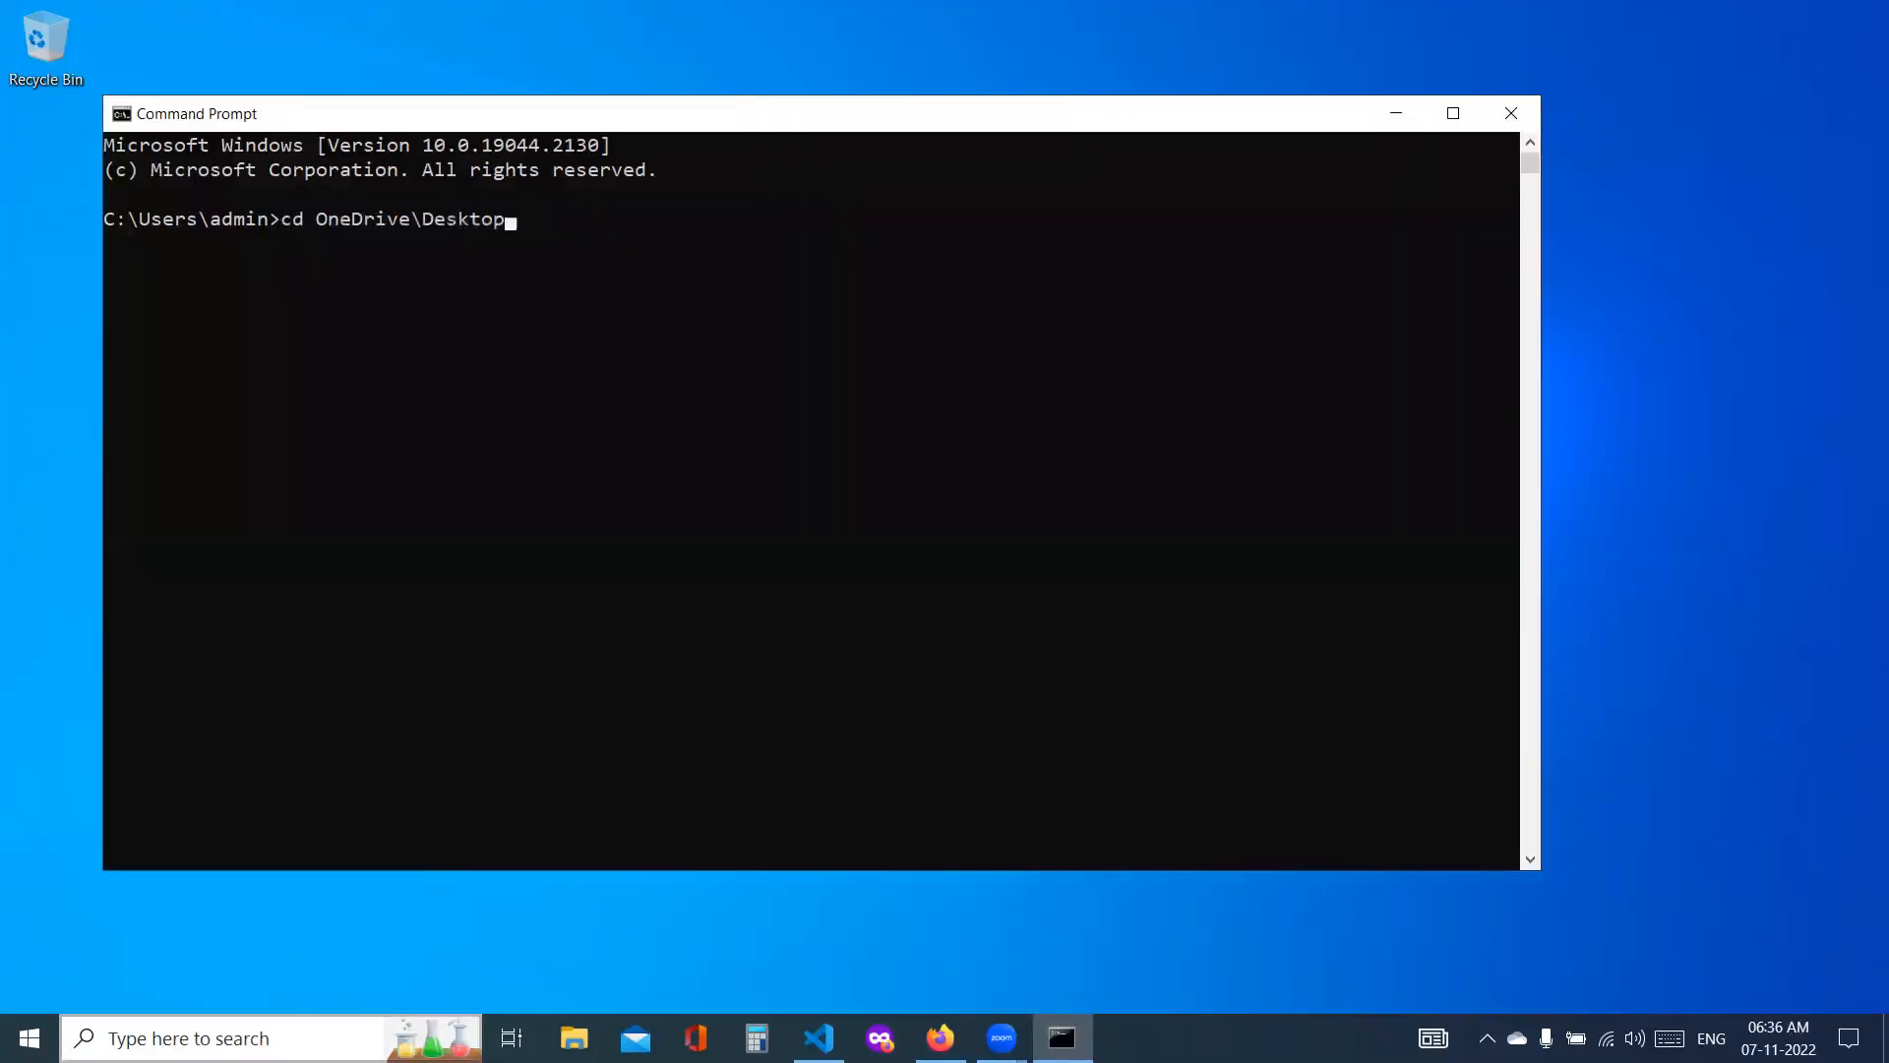
key("Return")
Step: Run git clone with the copied betaone repository URL and close the Command Prompt
type("git")
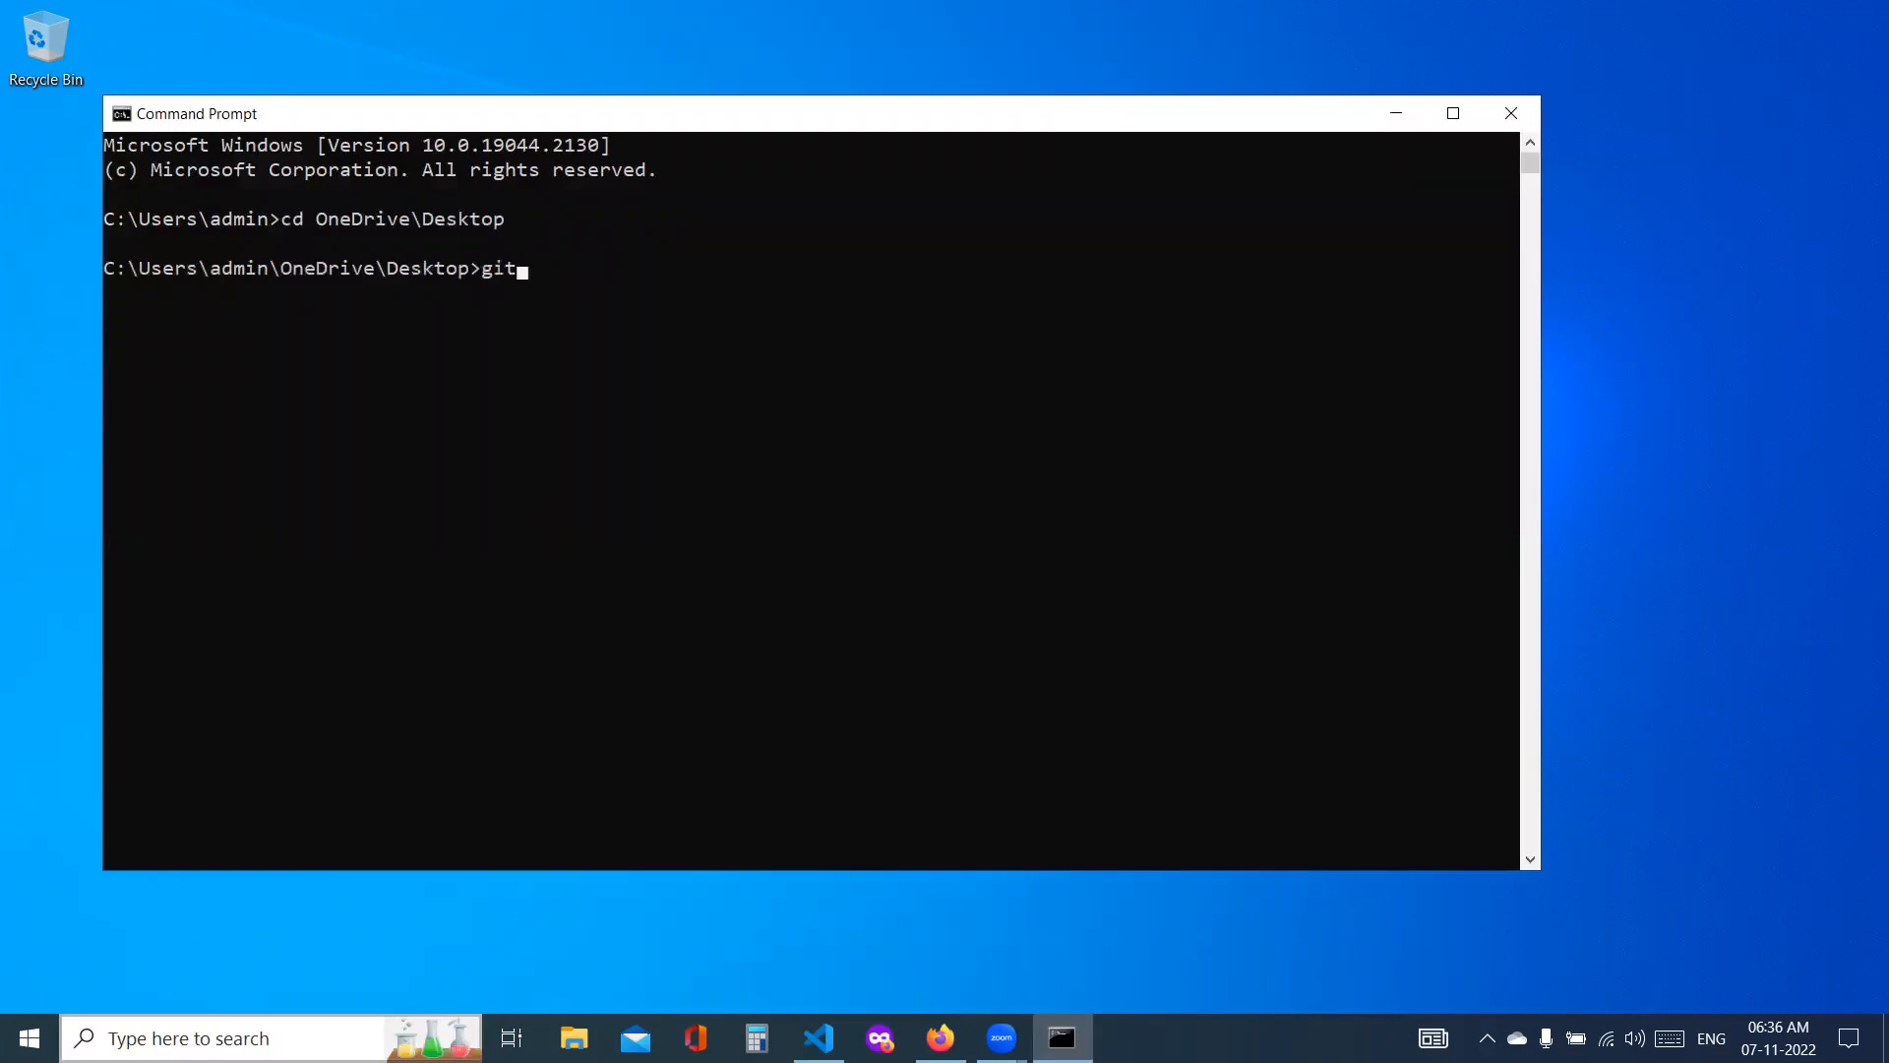
type(" clone")
key("ctrl+v")
key("Return")
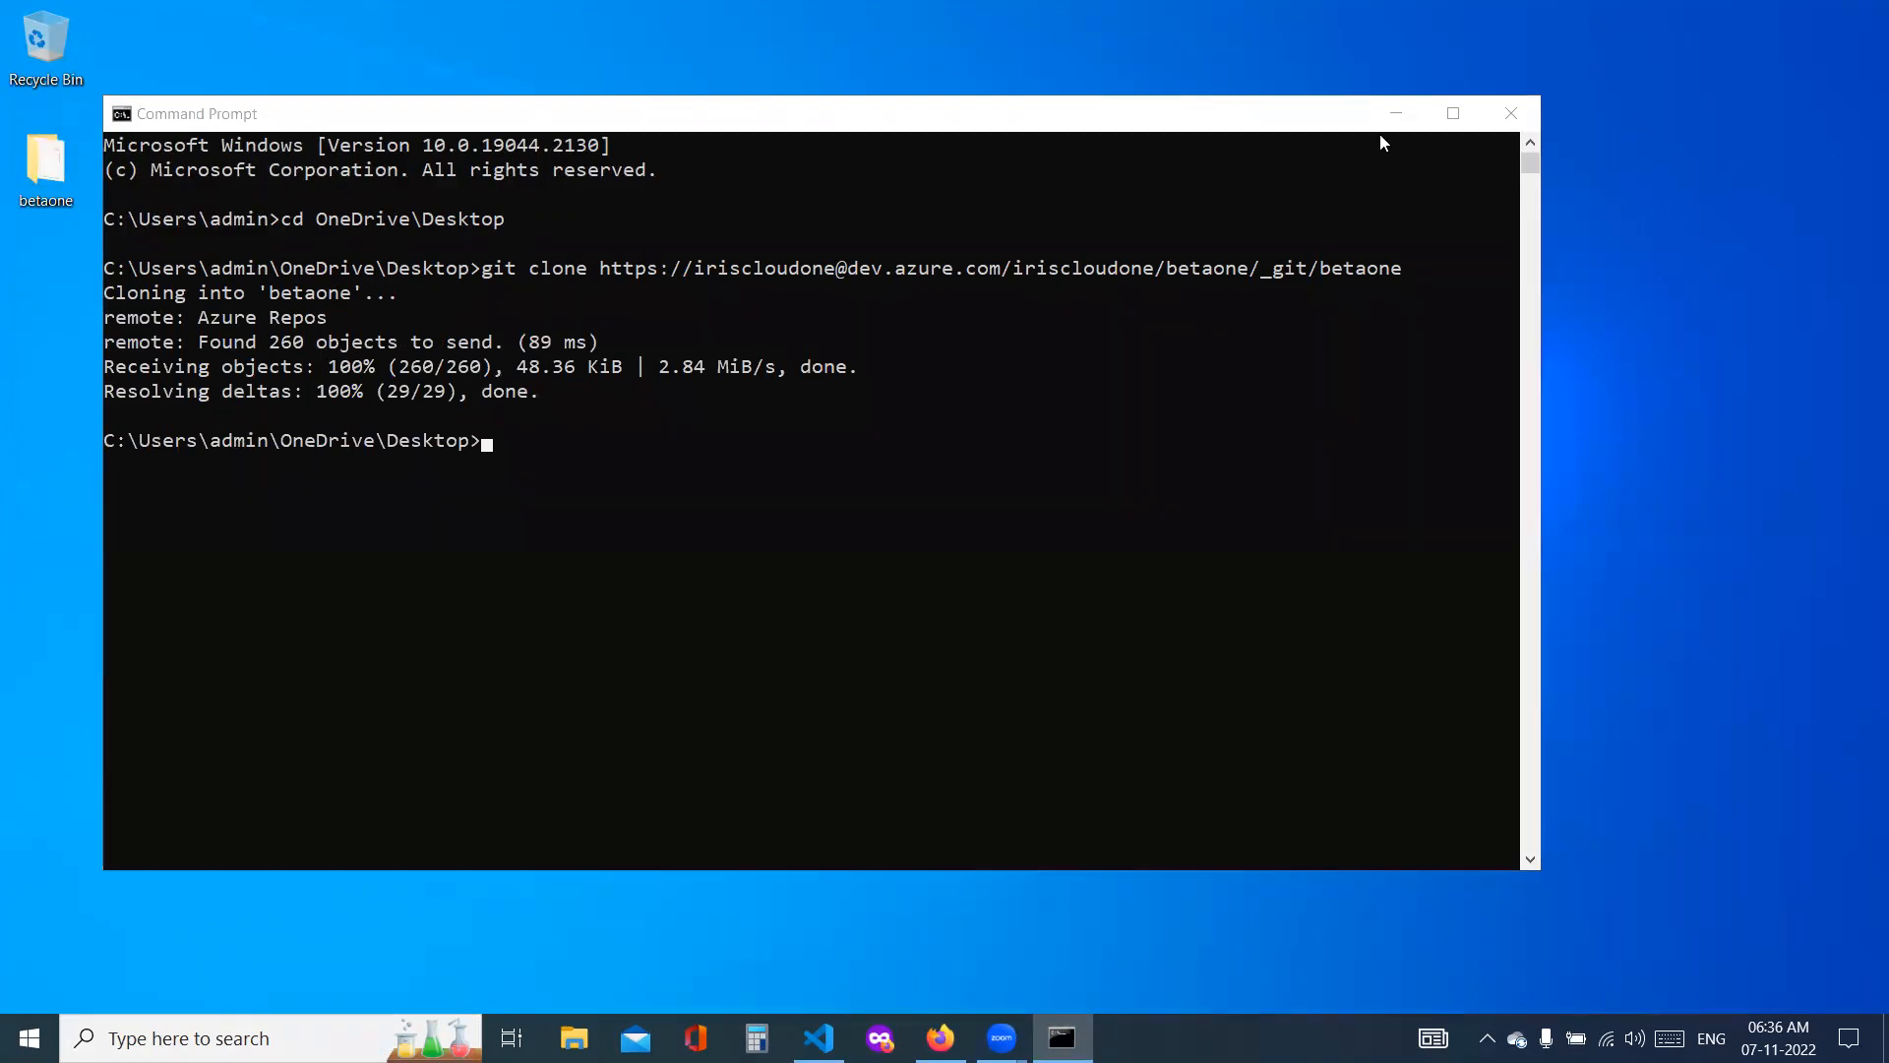
left_click(1515, 116)
Step: Switch to Visual Studio Code and add the cloned betaone folder from the Desktop to the workspace
left_click(818, 1037)
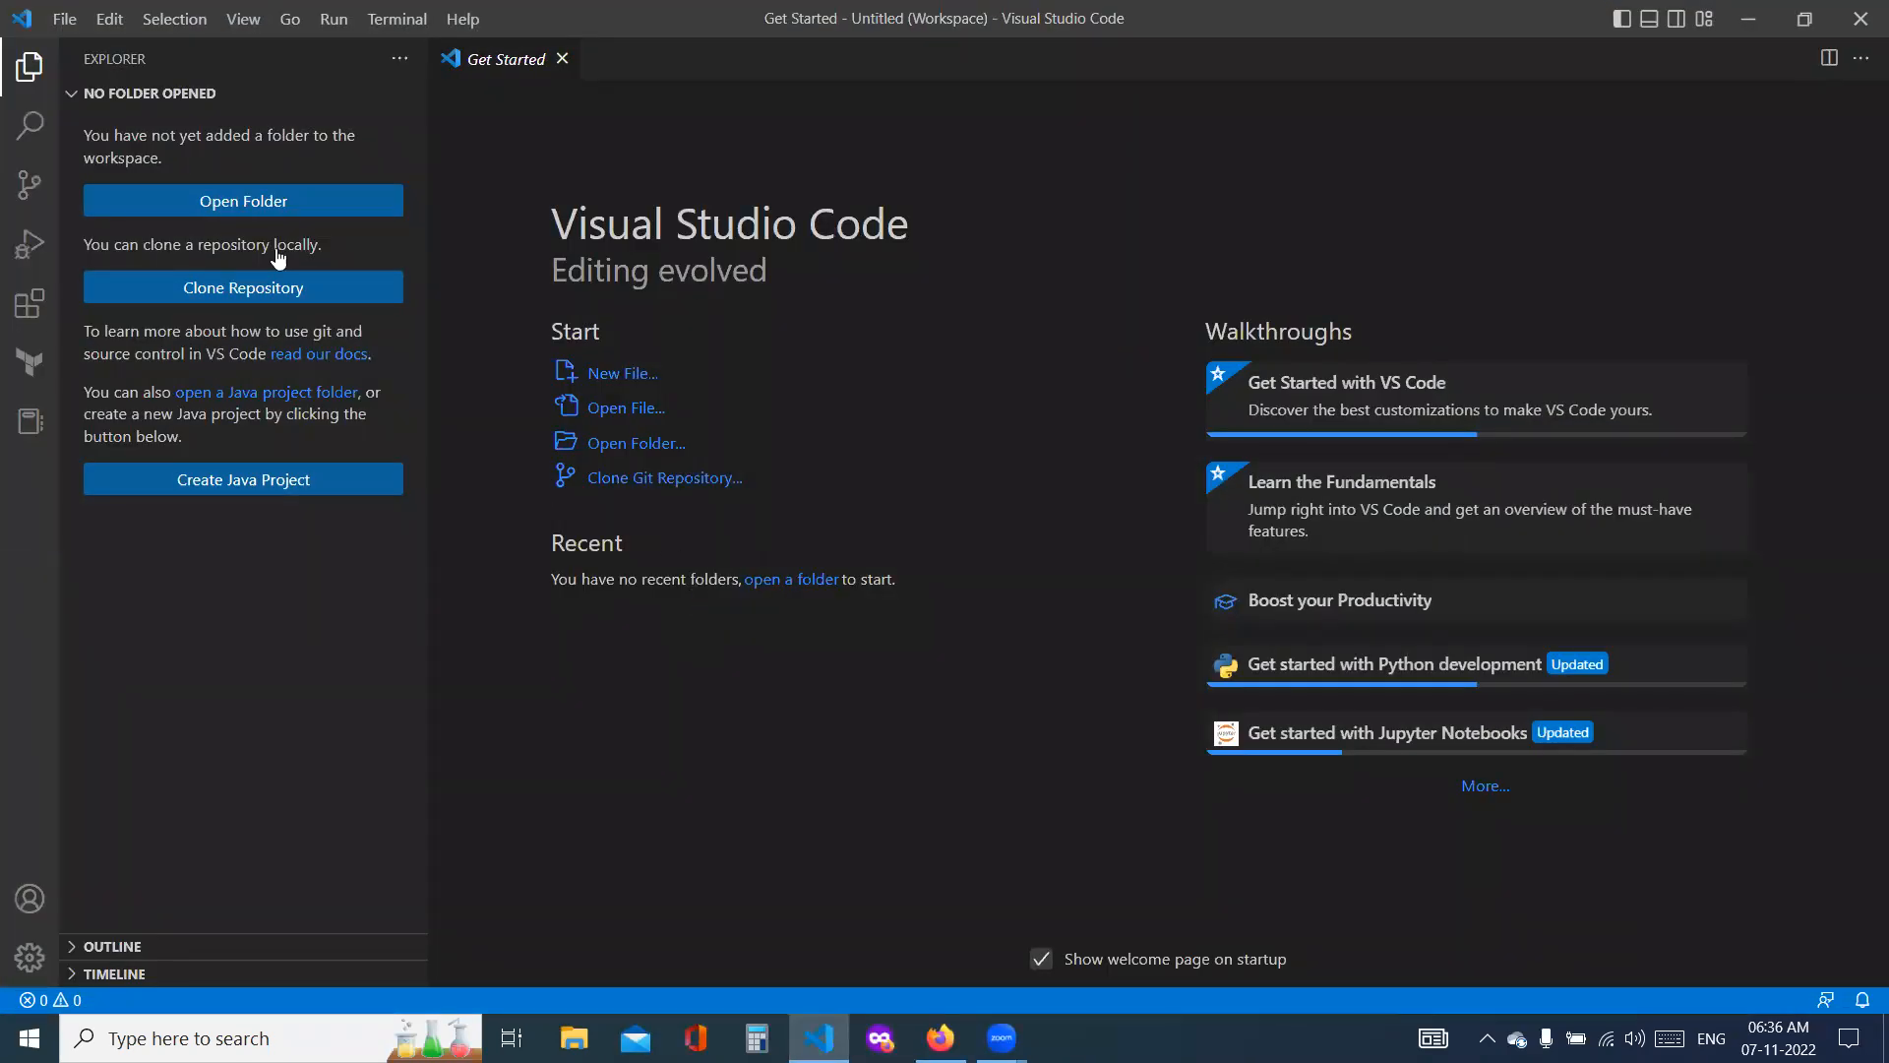
left_click(65, 19)
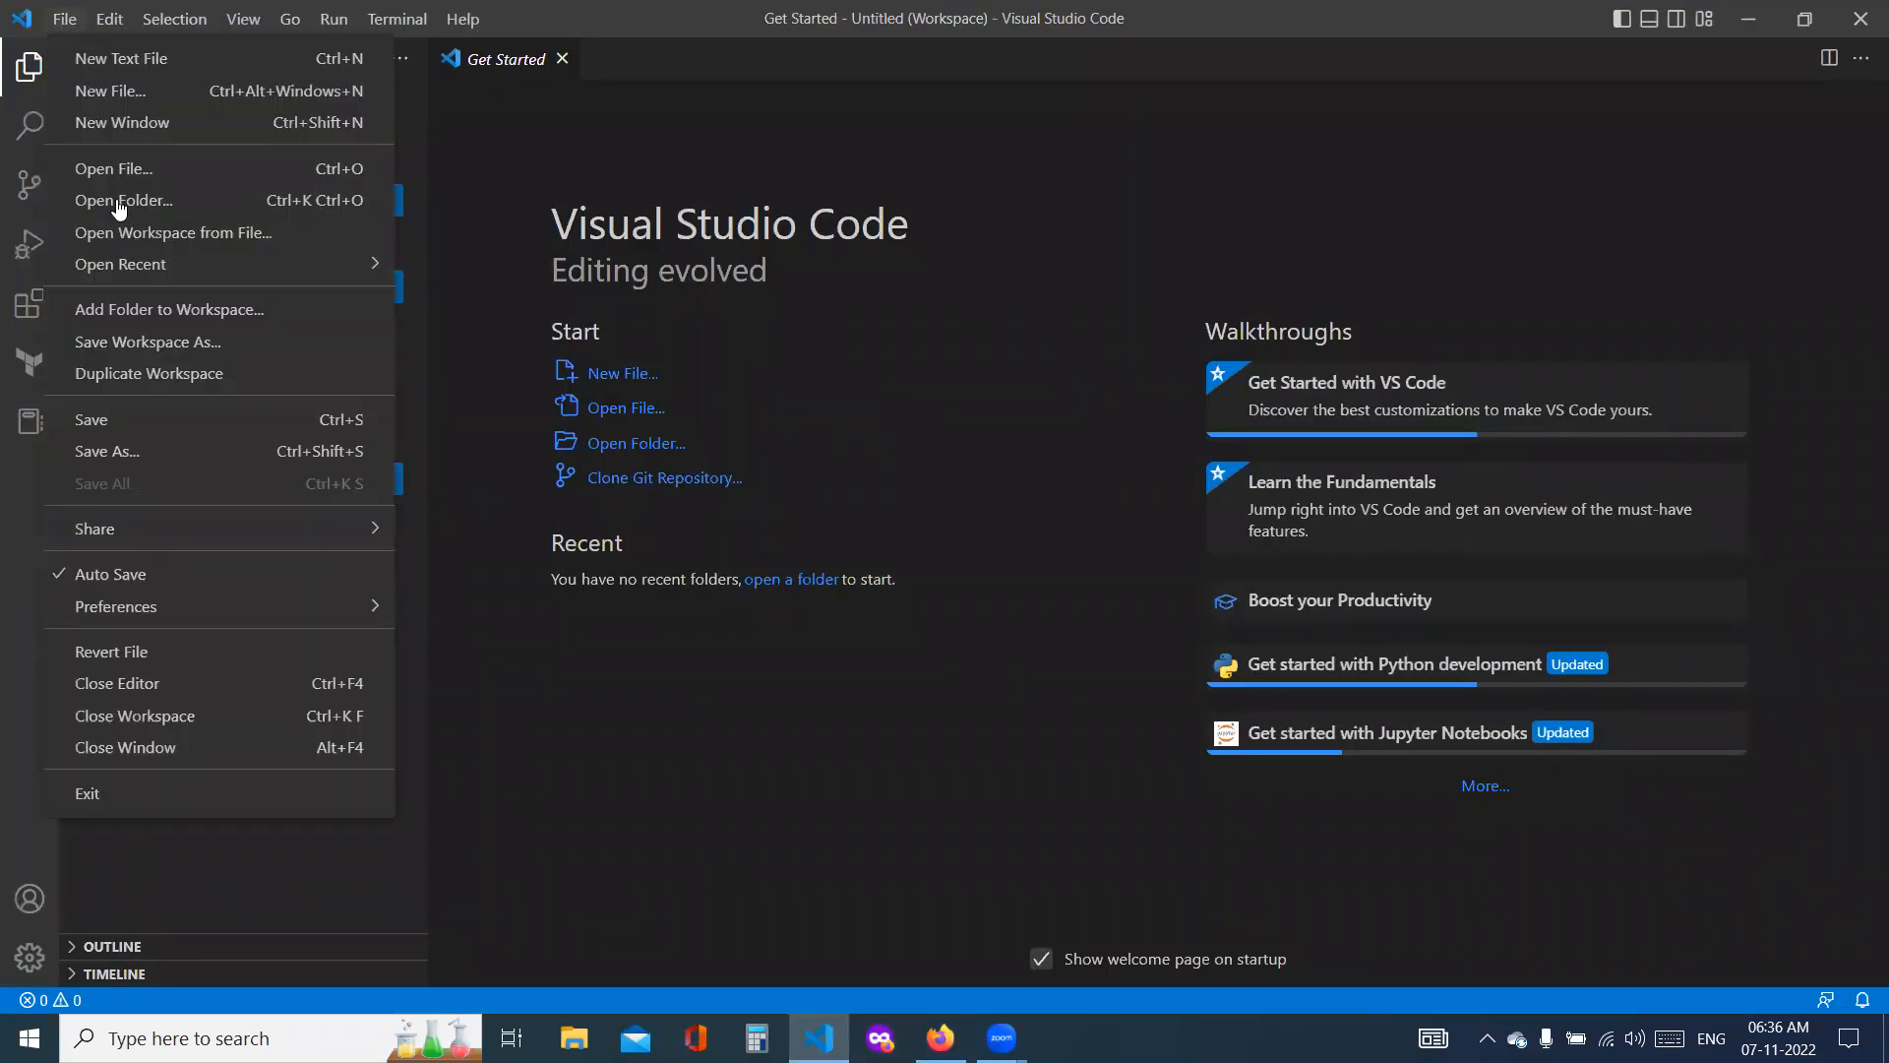
left_click(144, 311)
left_click(295, 181)
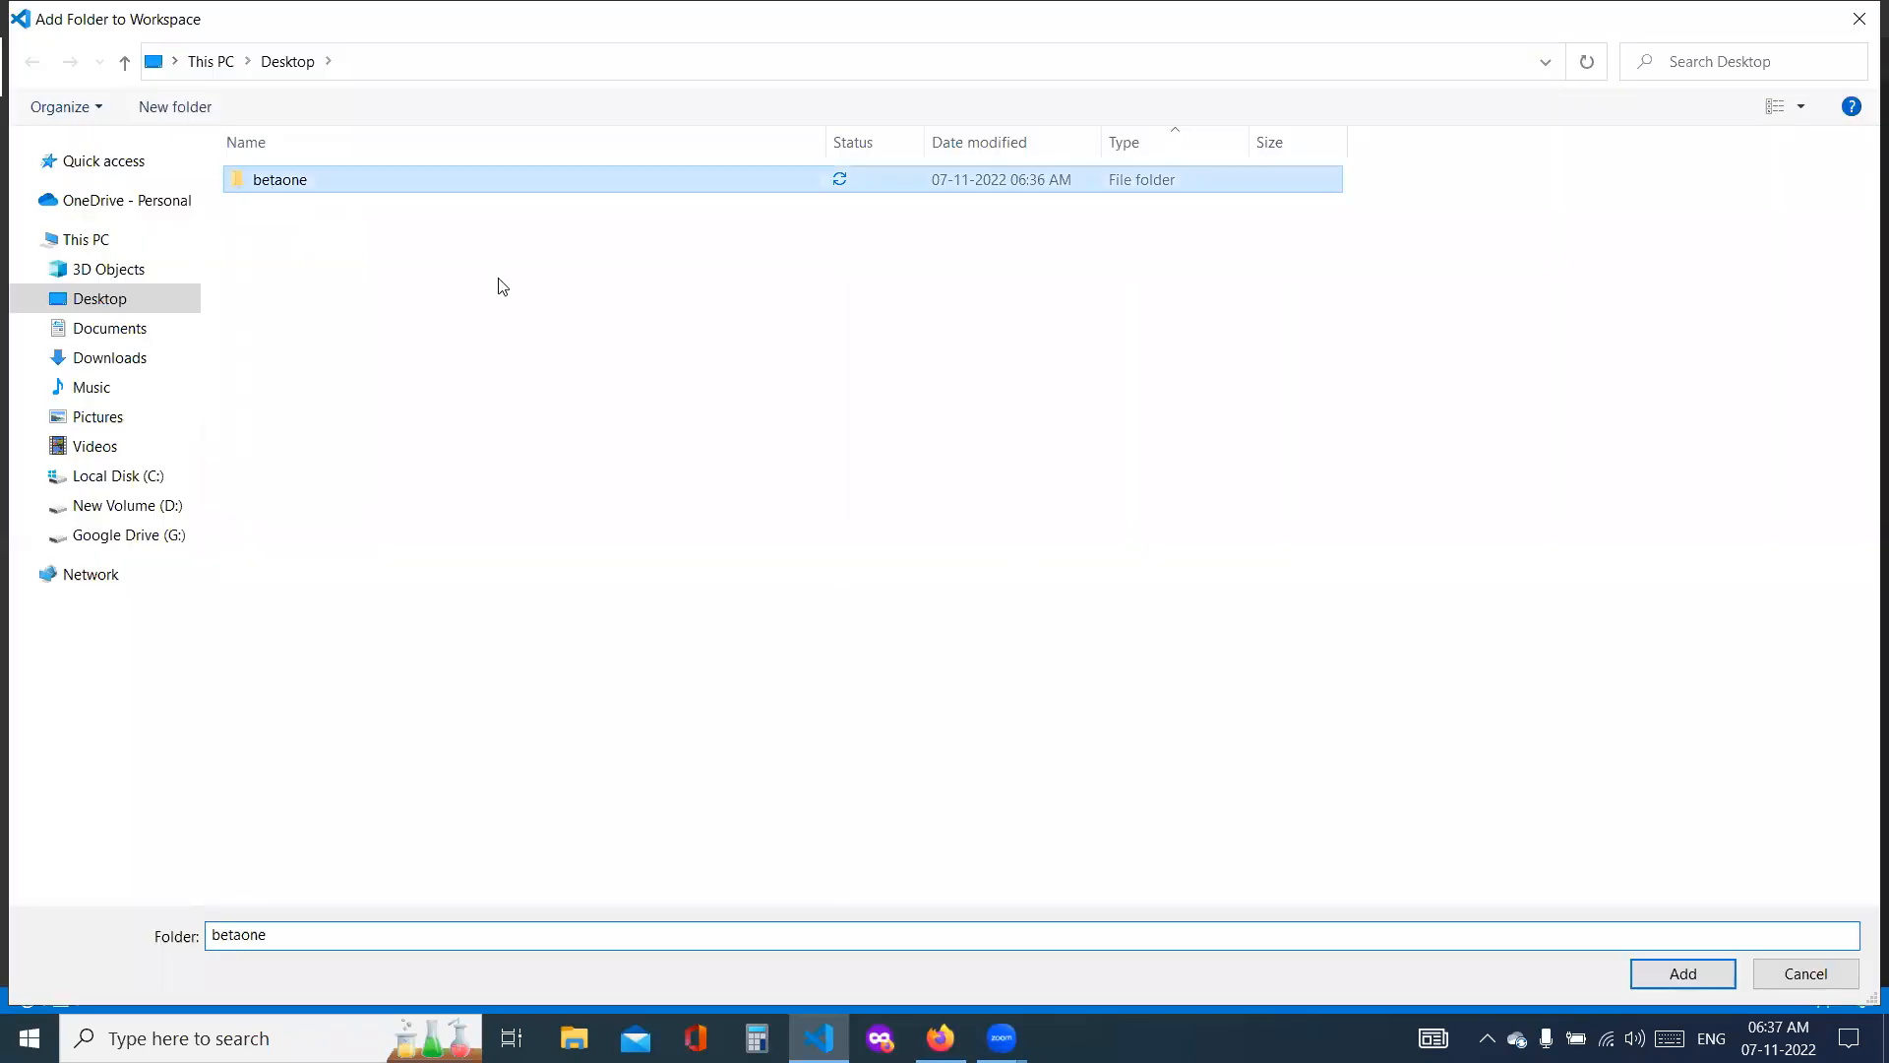
left_click(1684, 973)
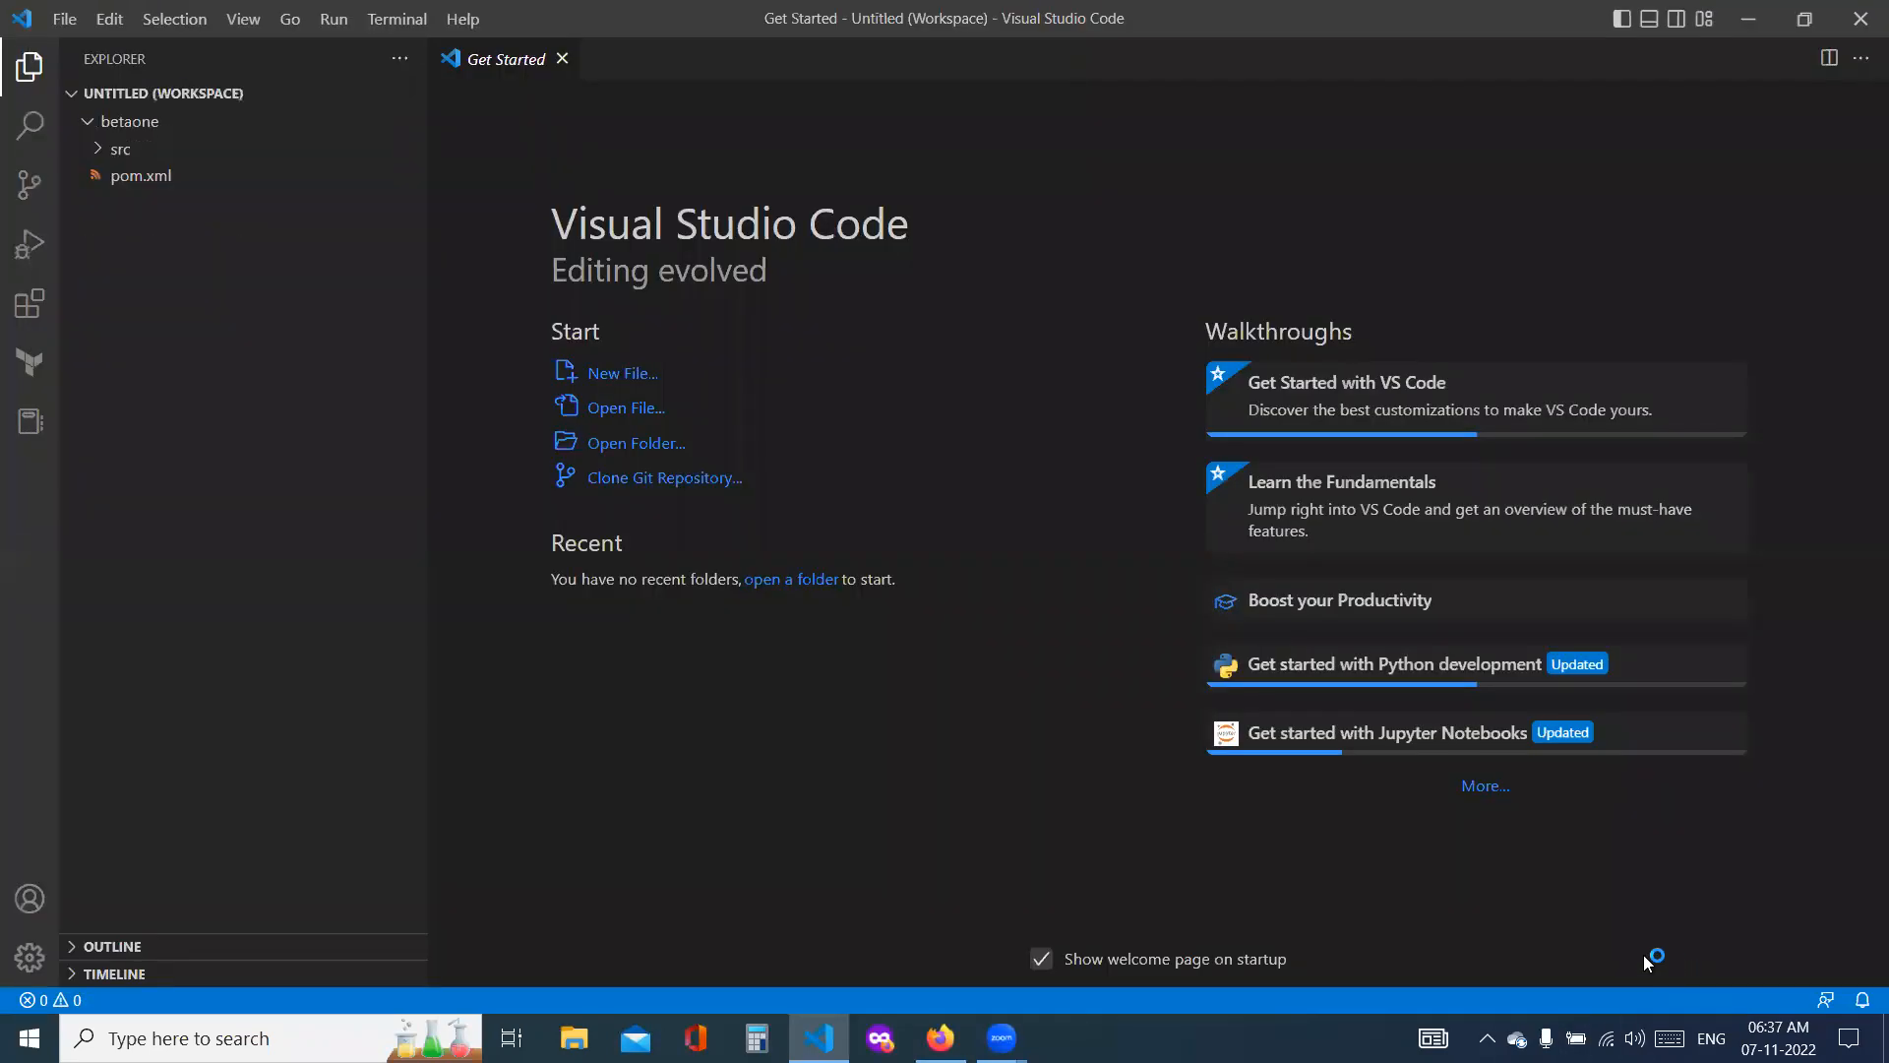
Step: Open index.jsp from src\main\webapp in the betaone folder
left_click(108, 153)
left_click(194, 204)
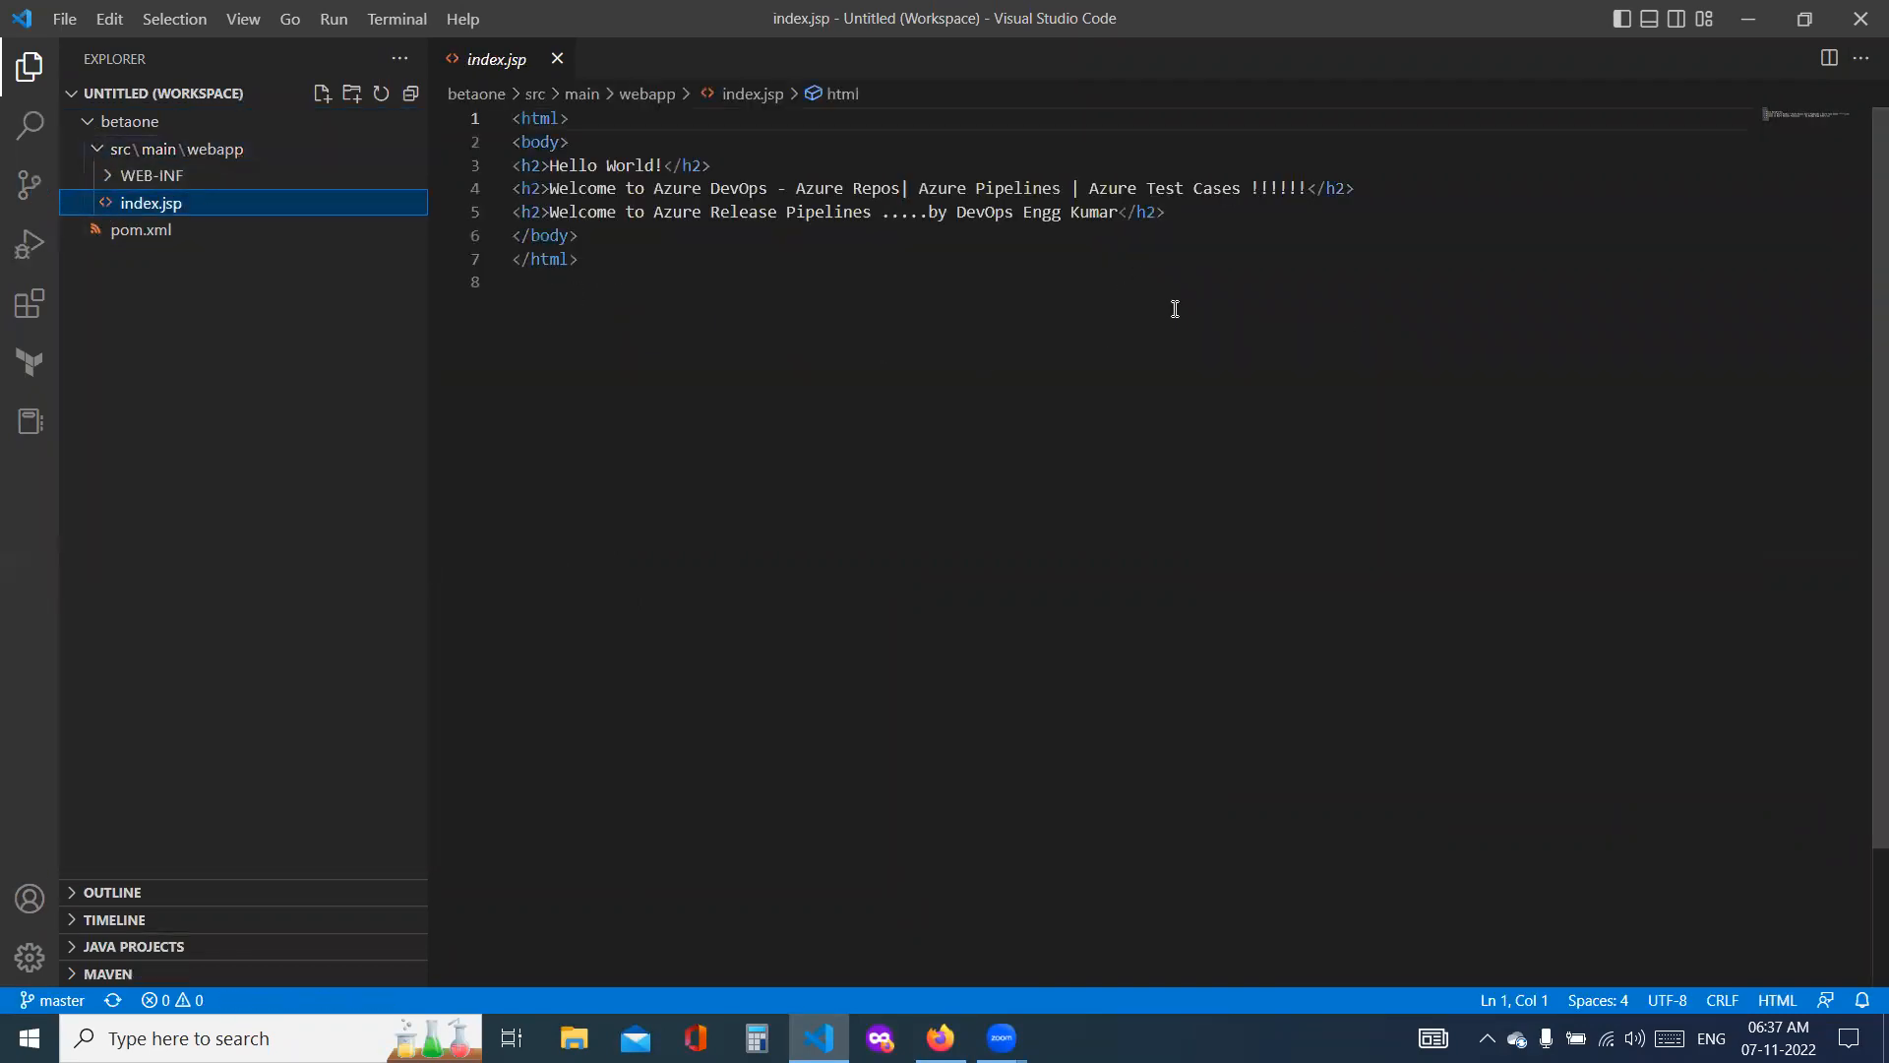
left_click_drag(1185, 212, 430, 186)
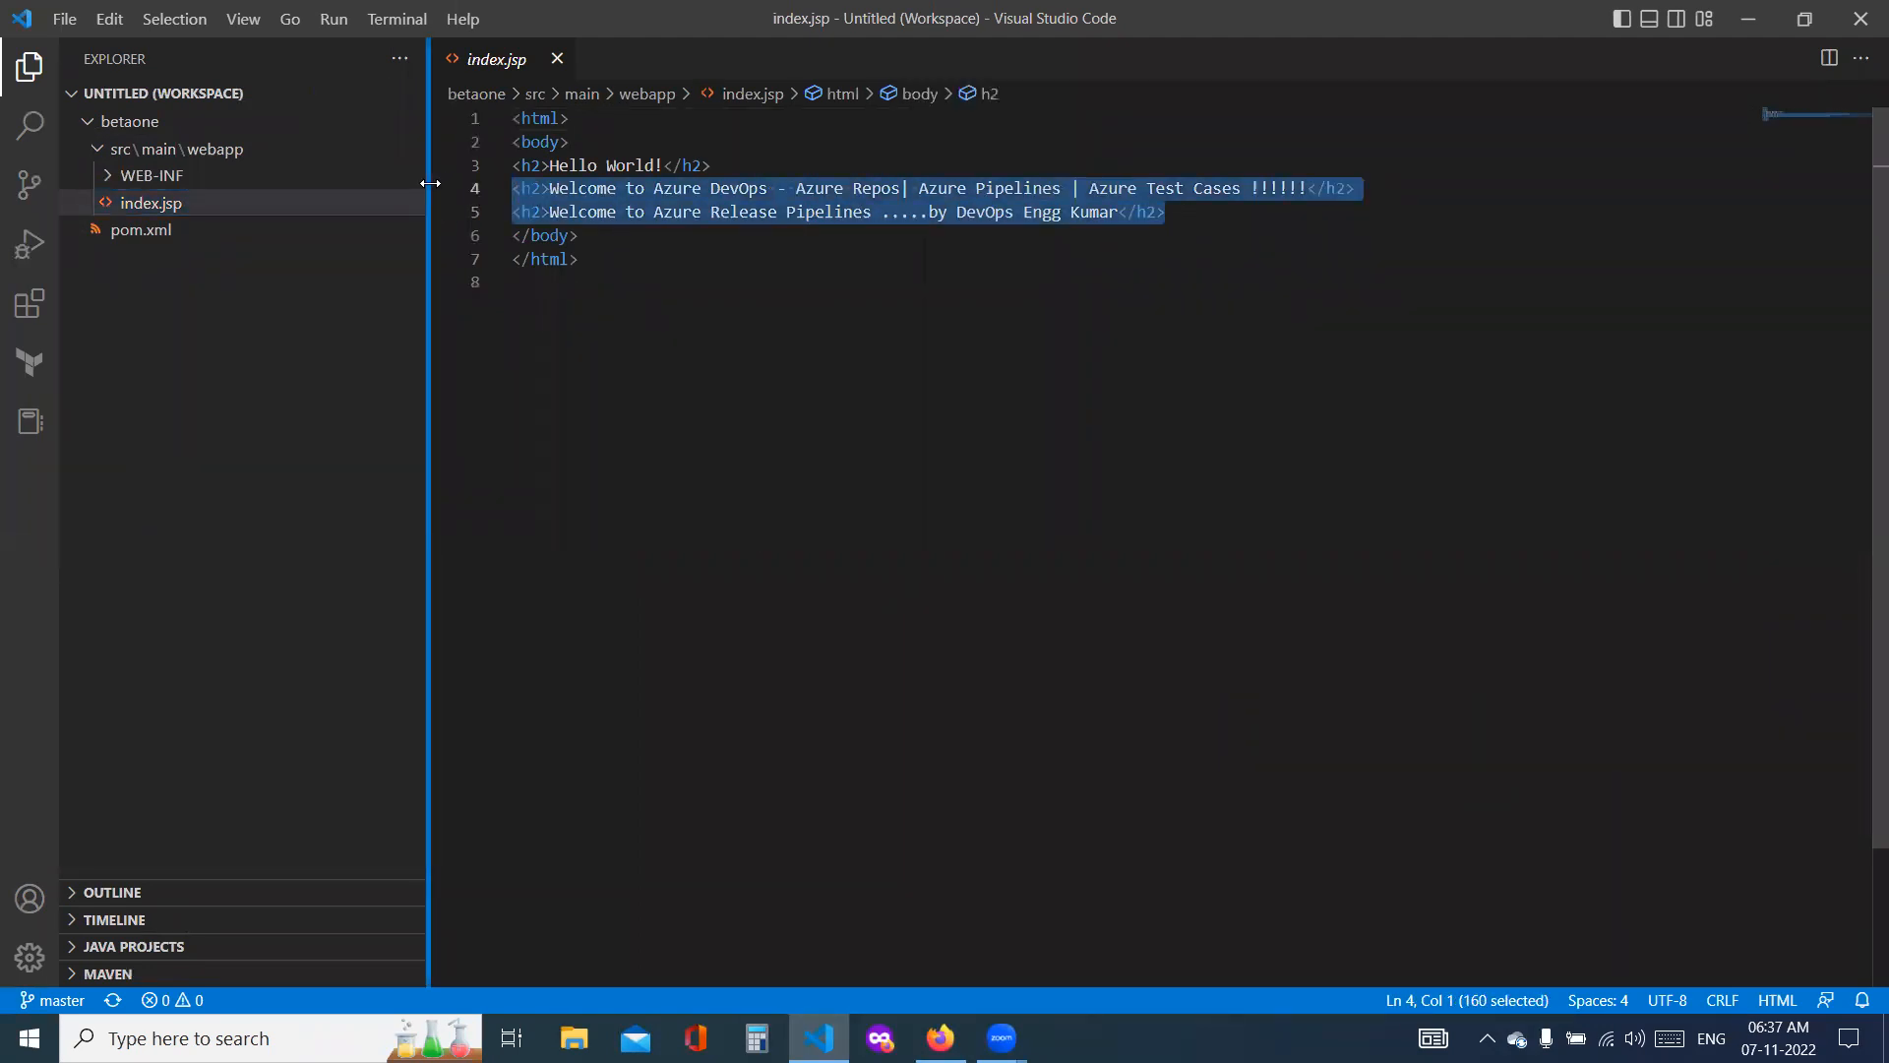
left_click(1256, 308)
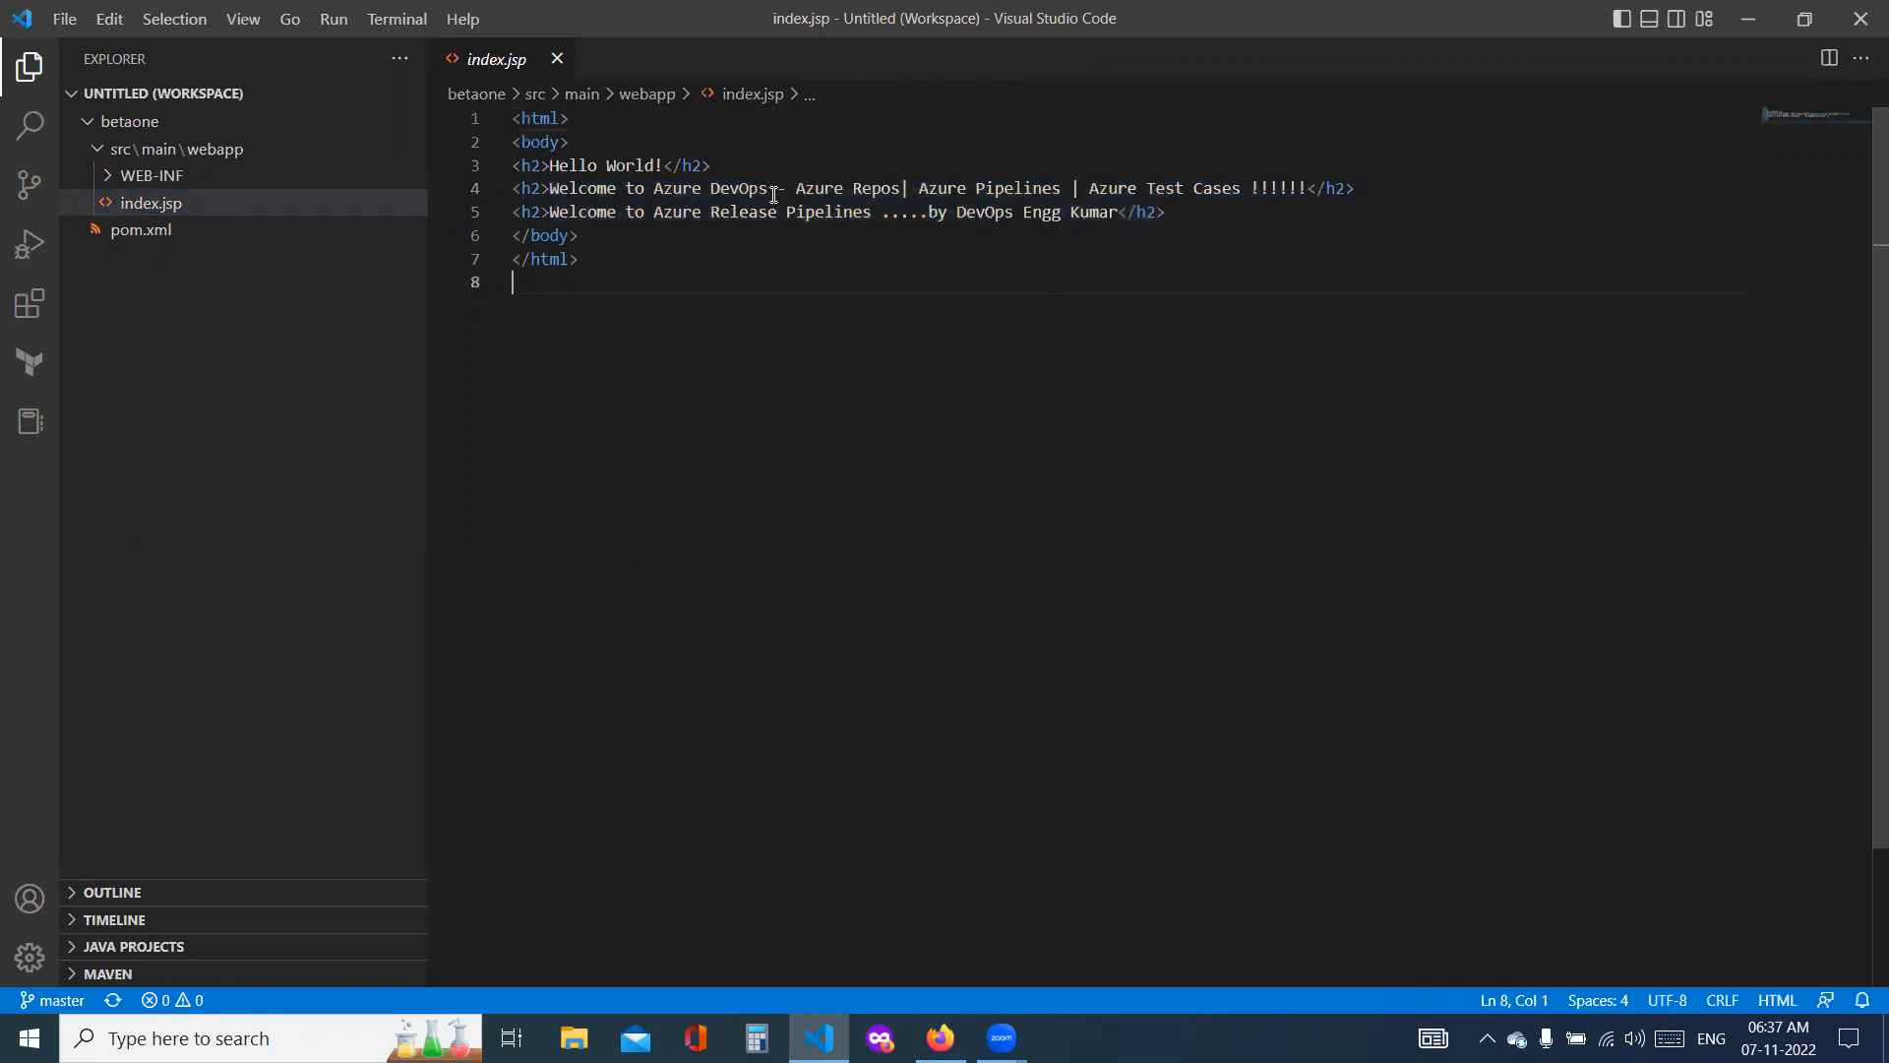
Step: Delete the two Welcome heading lines in index.jsp and add four more exclamation marks to the Hello World heading
left_click_drag(1166, 212, 475, 185)
key("BackSpace")
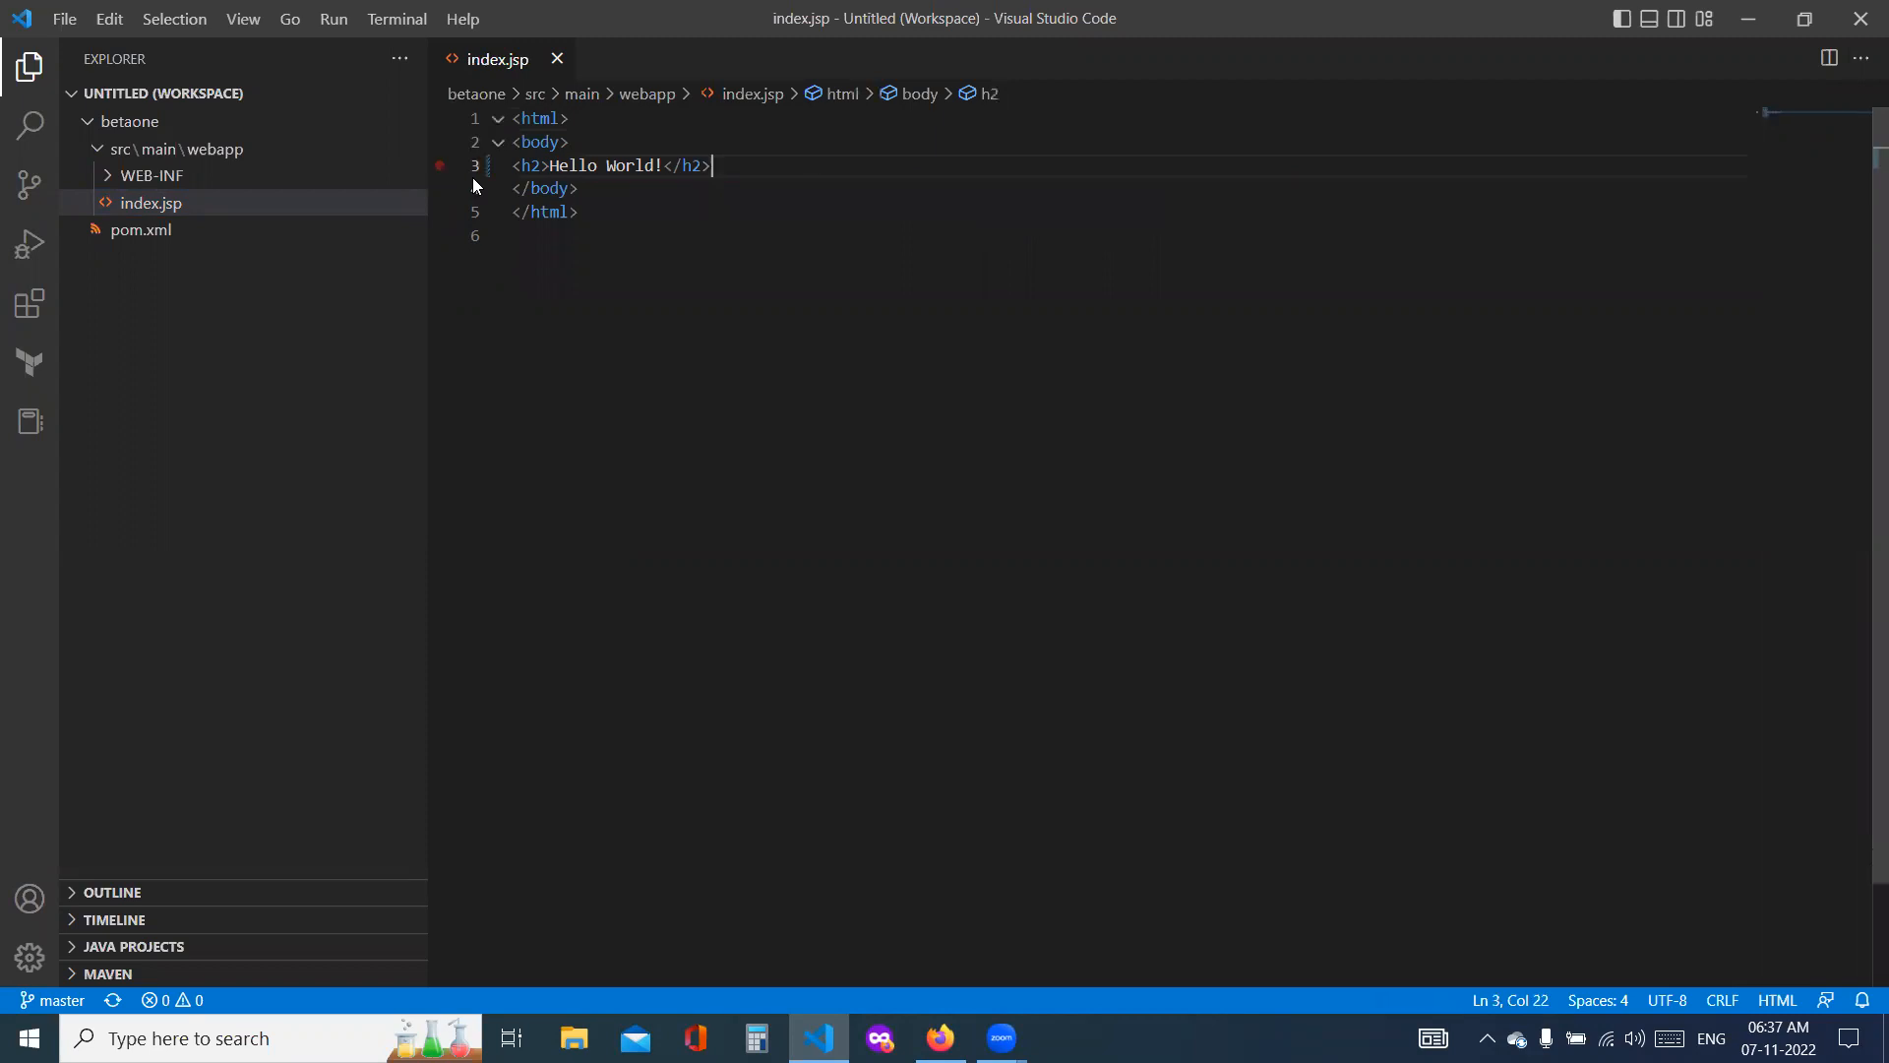
left_click(671, 167)
type("!!!!")
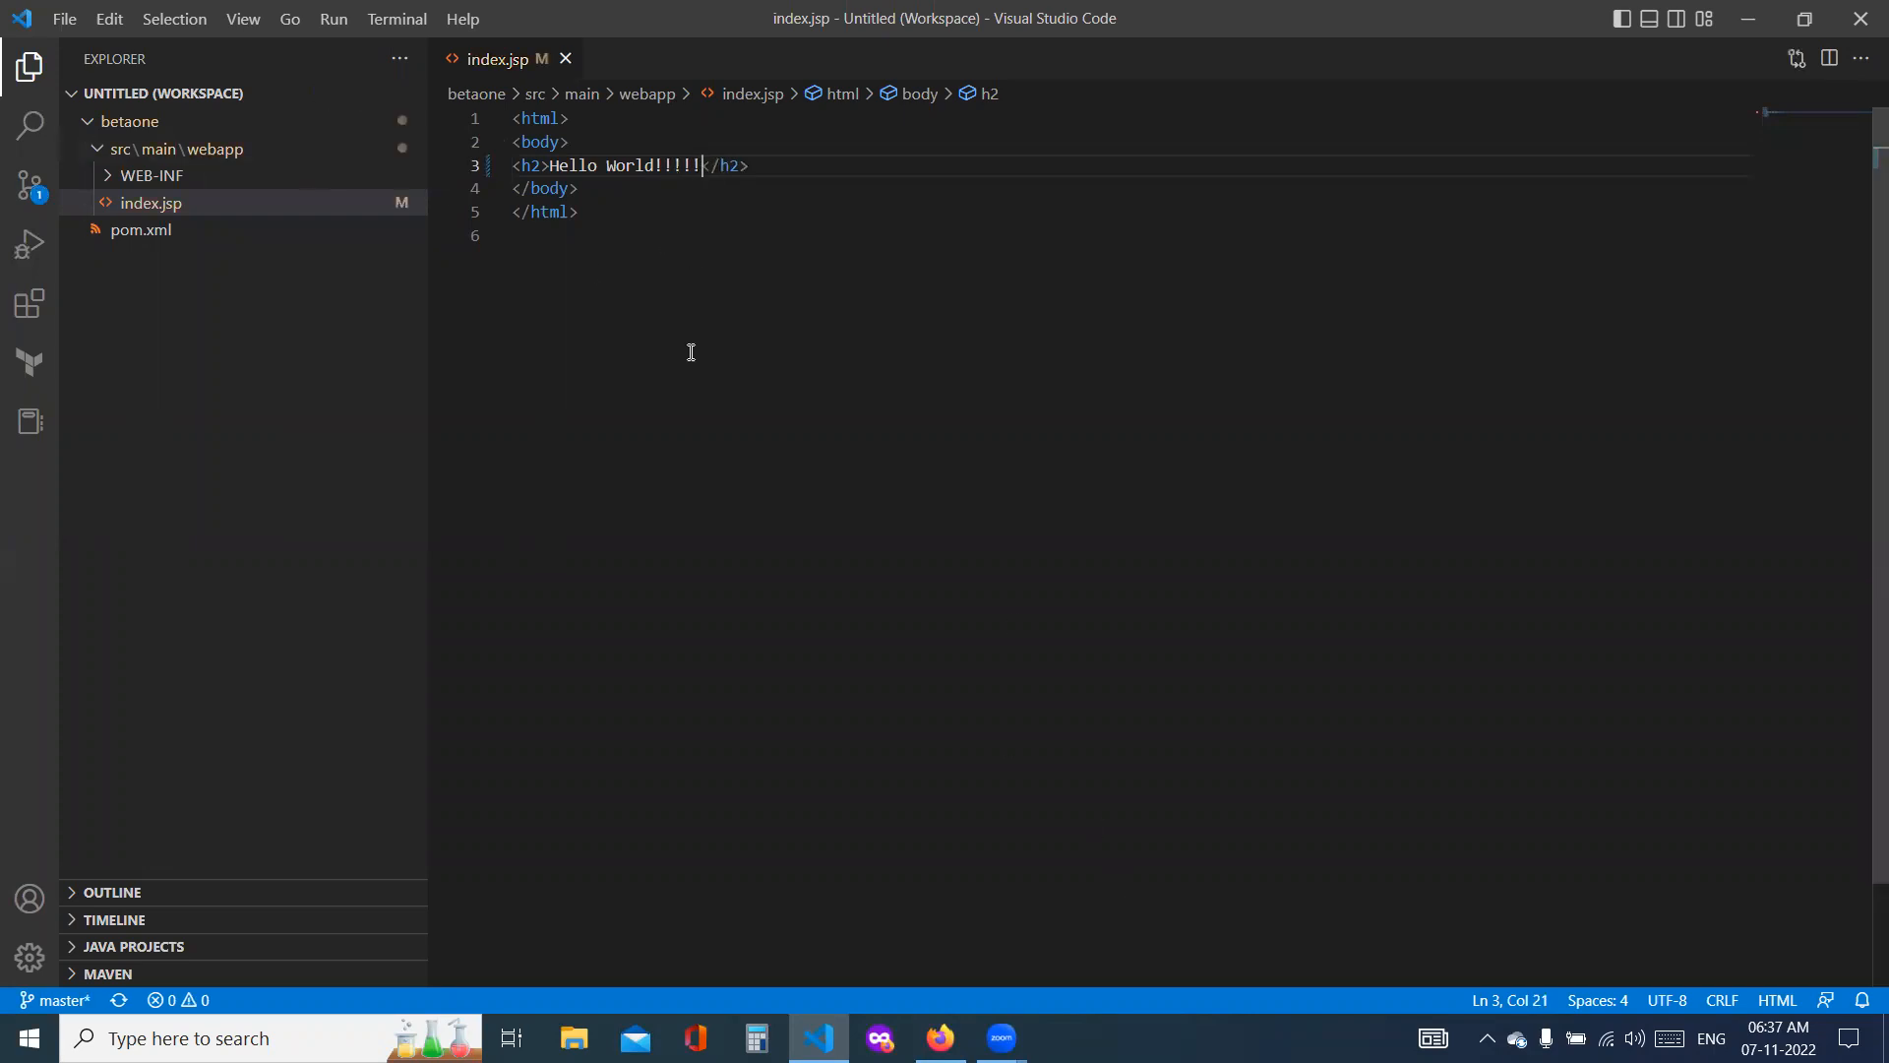
Step: Open a new integrated terminal for the betaone workspace
left_click(395, 18)
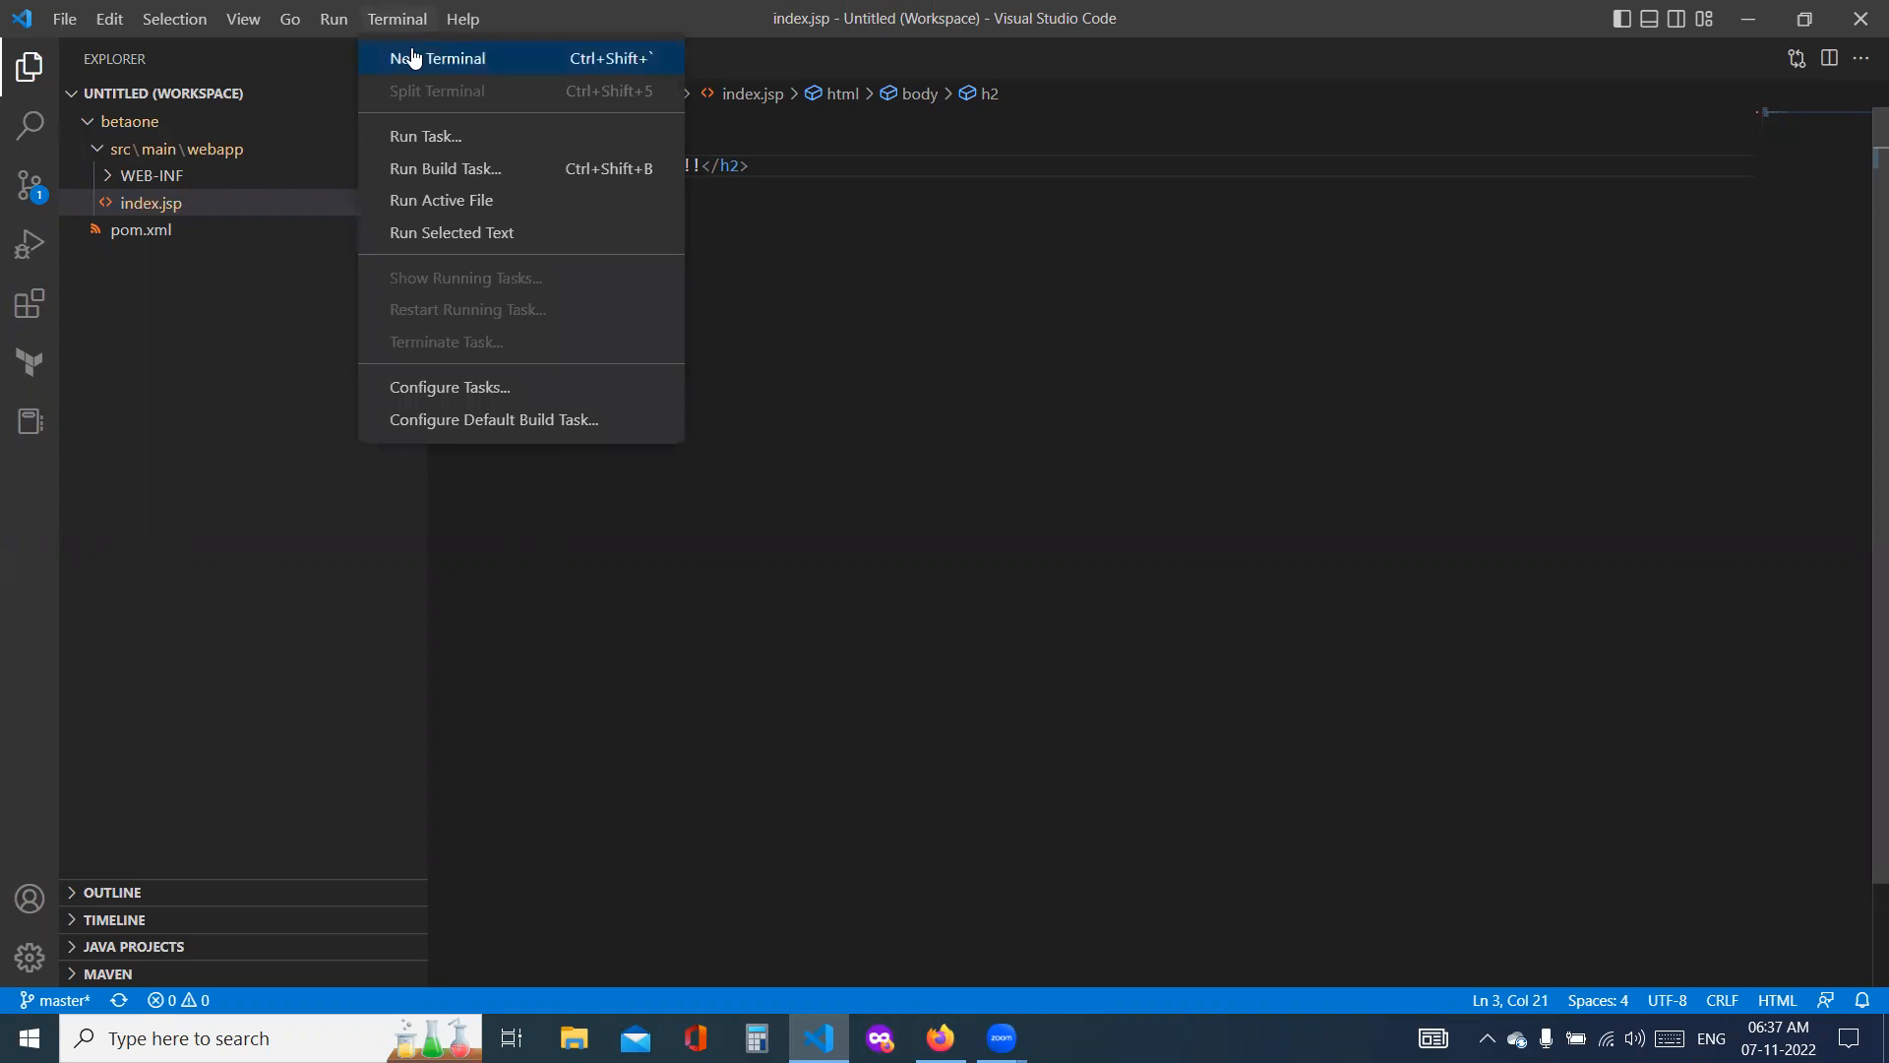
key("Return")
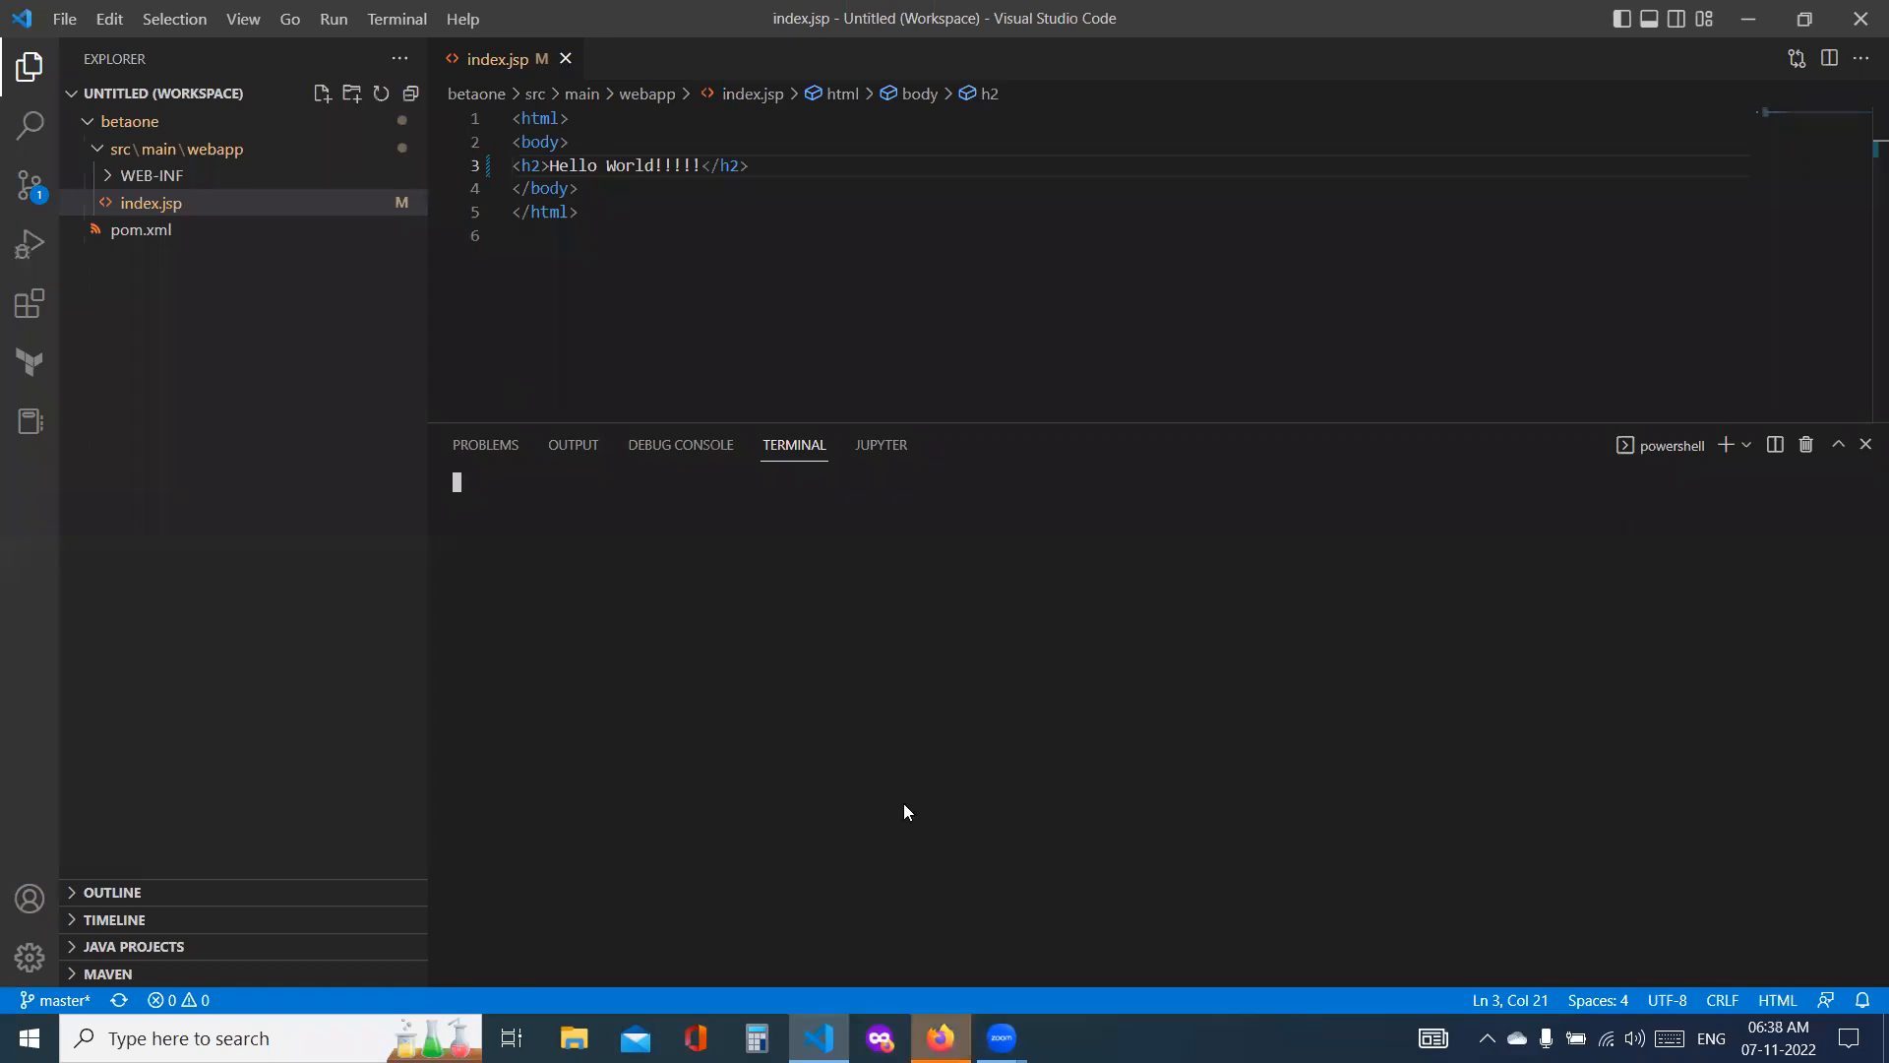
key("alt+Tab")
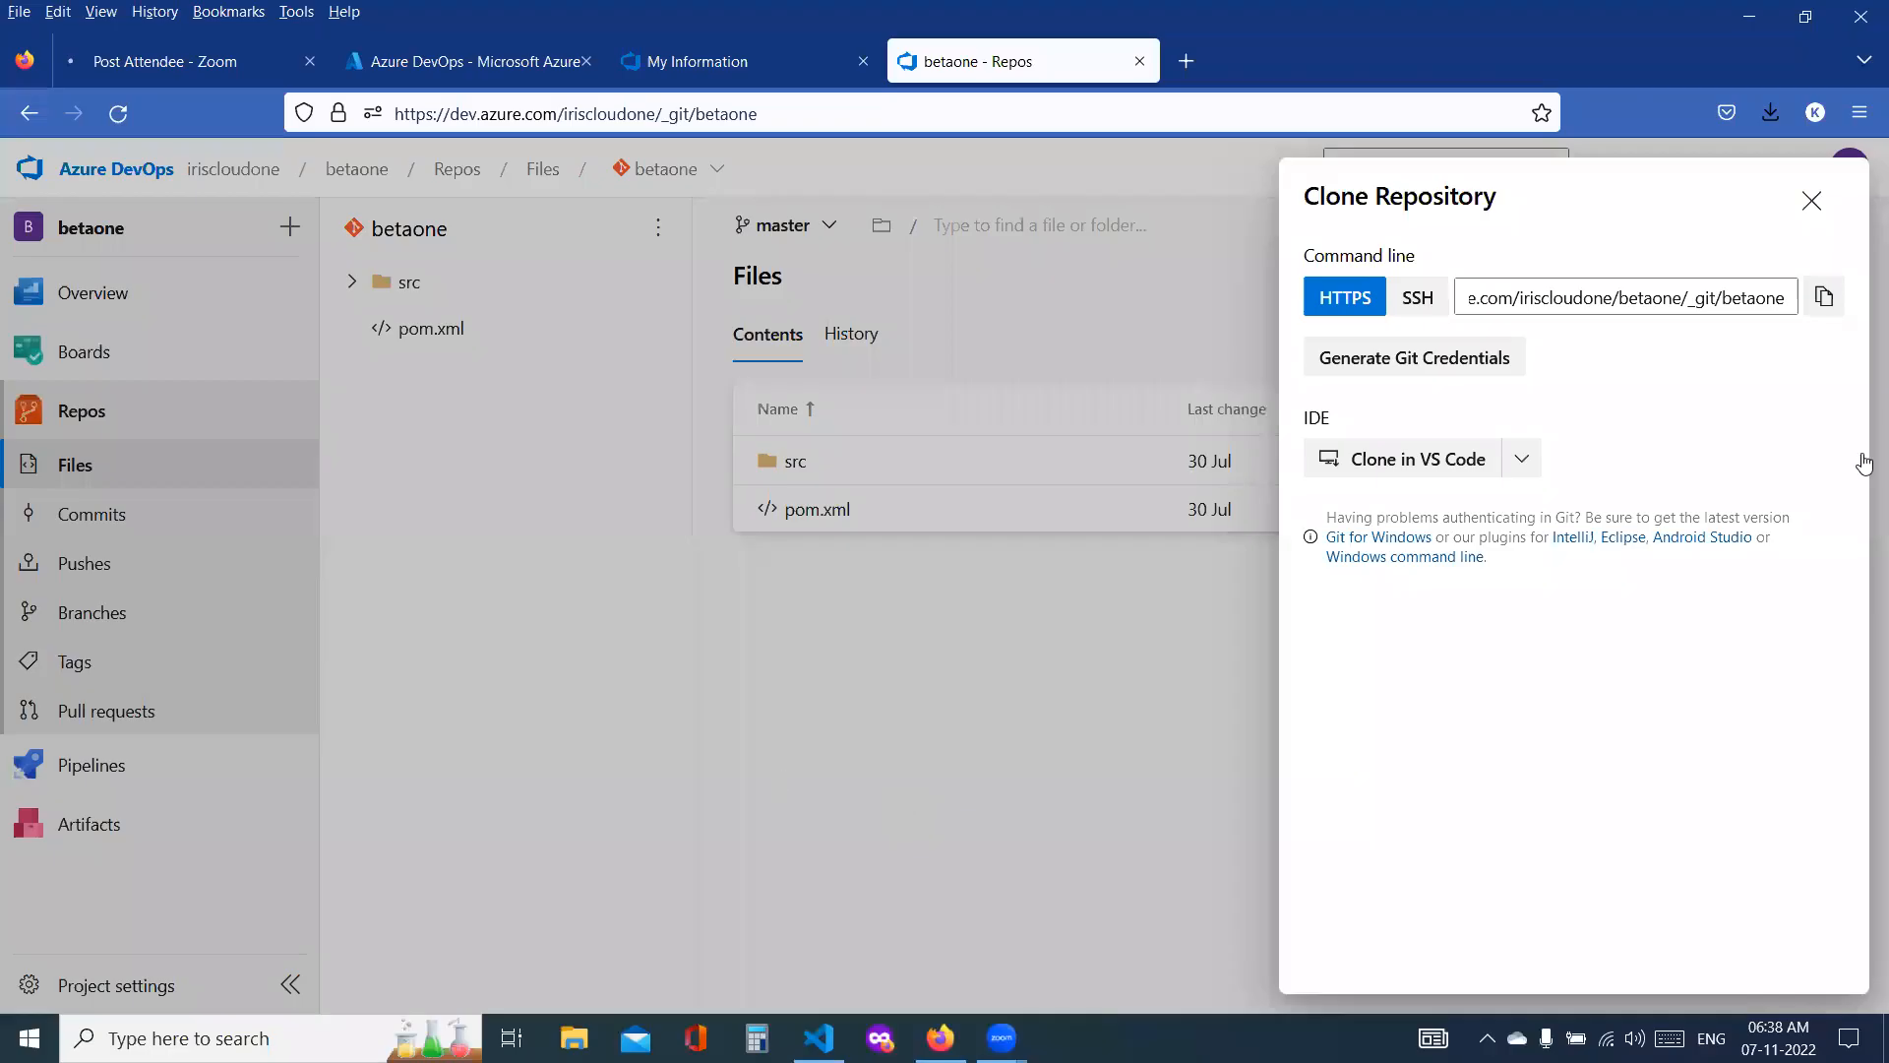
key("alt+Tab")
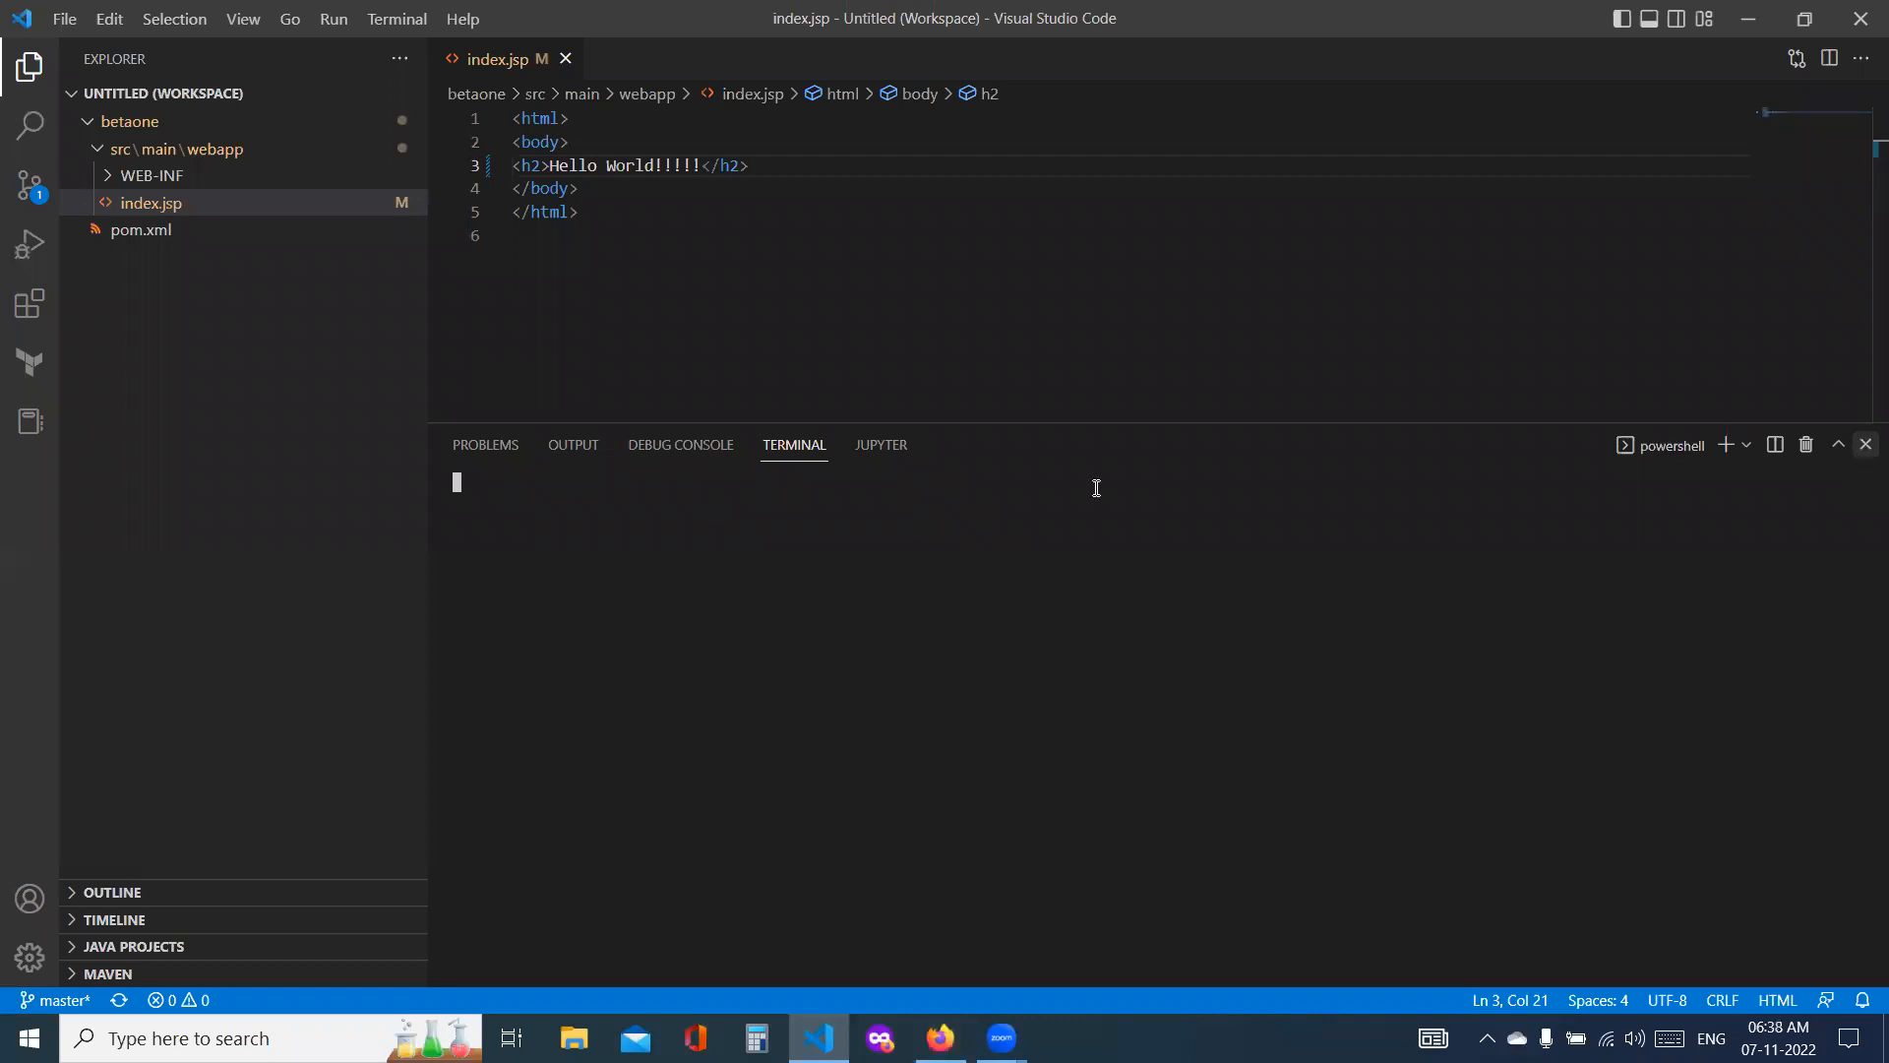
left_click(396, 19)
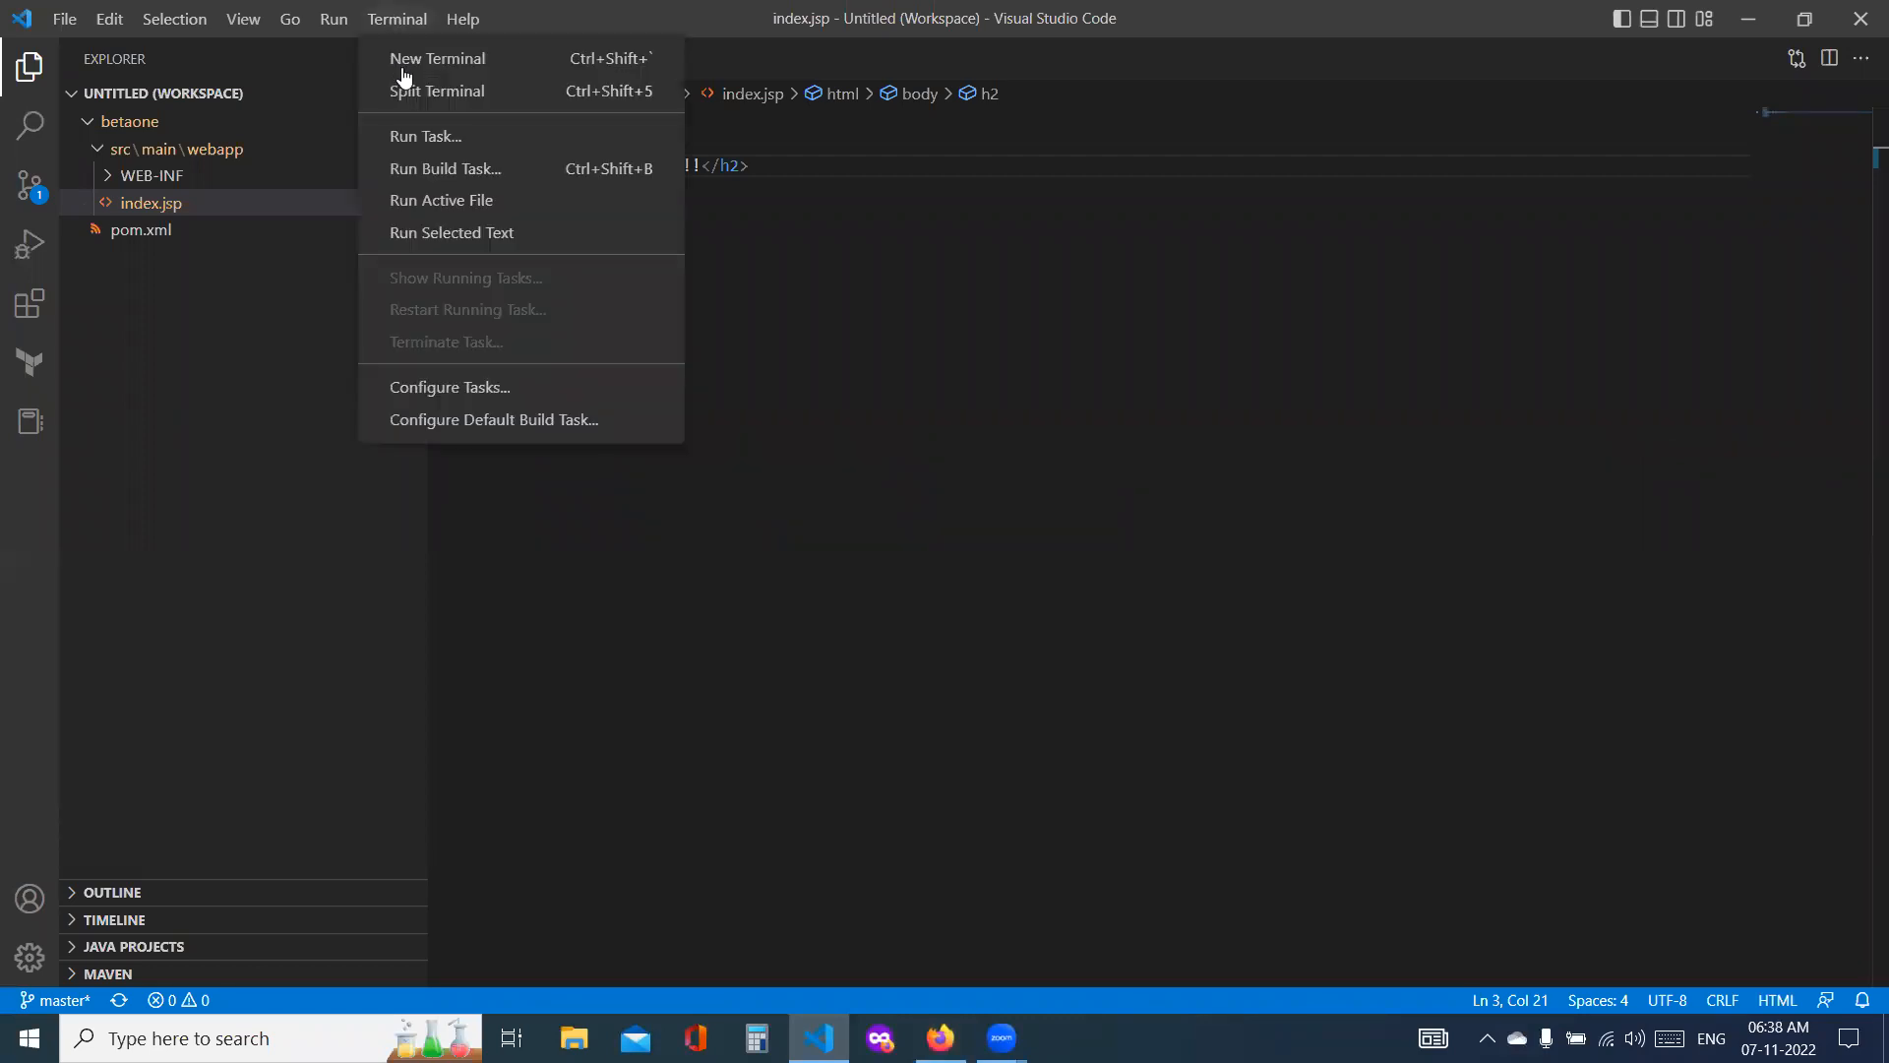
key("Return")
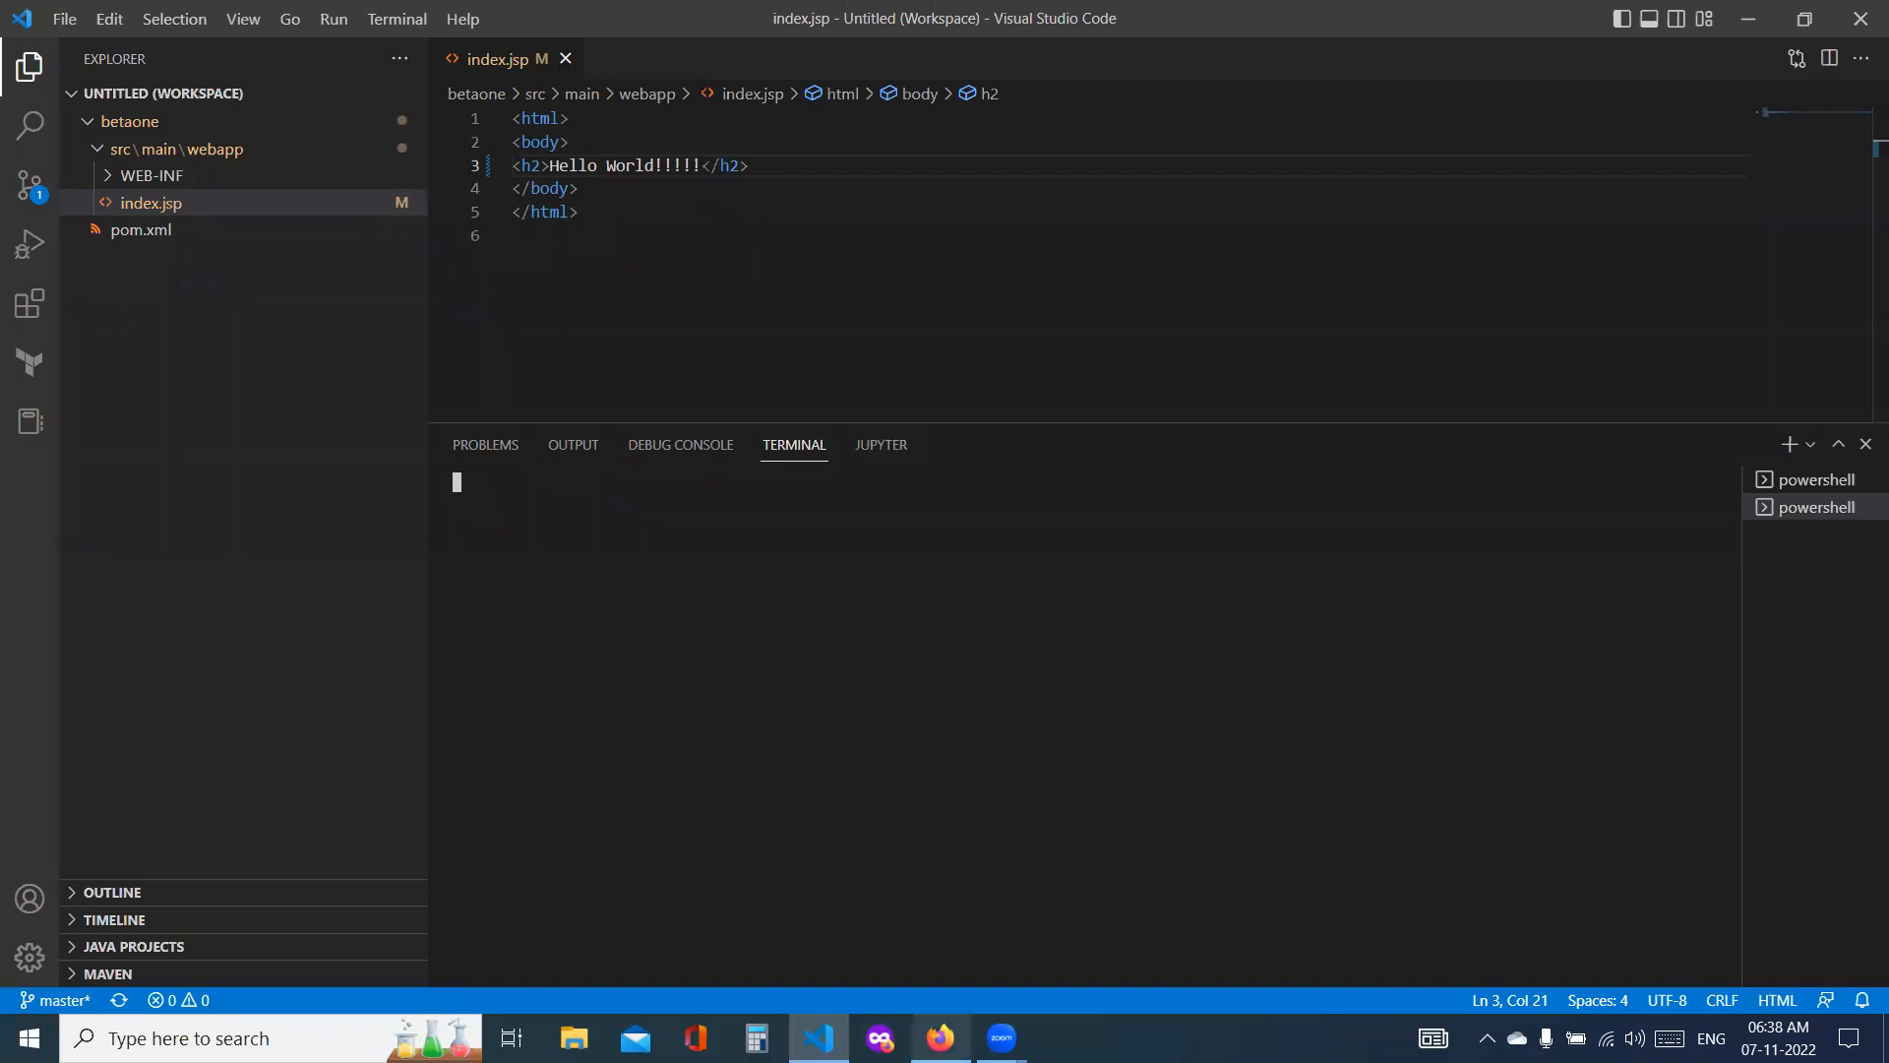
left_click(941, 1038)
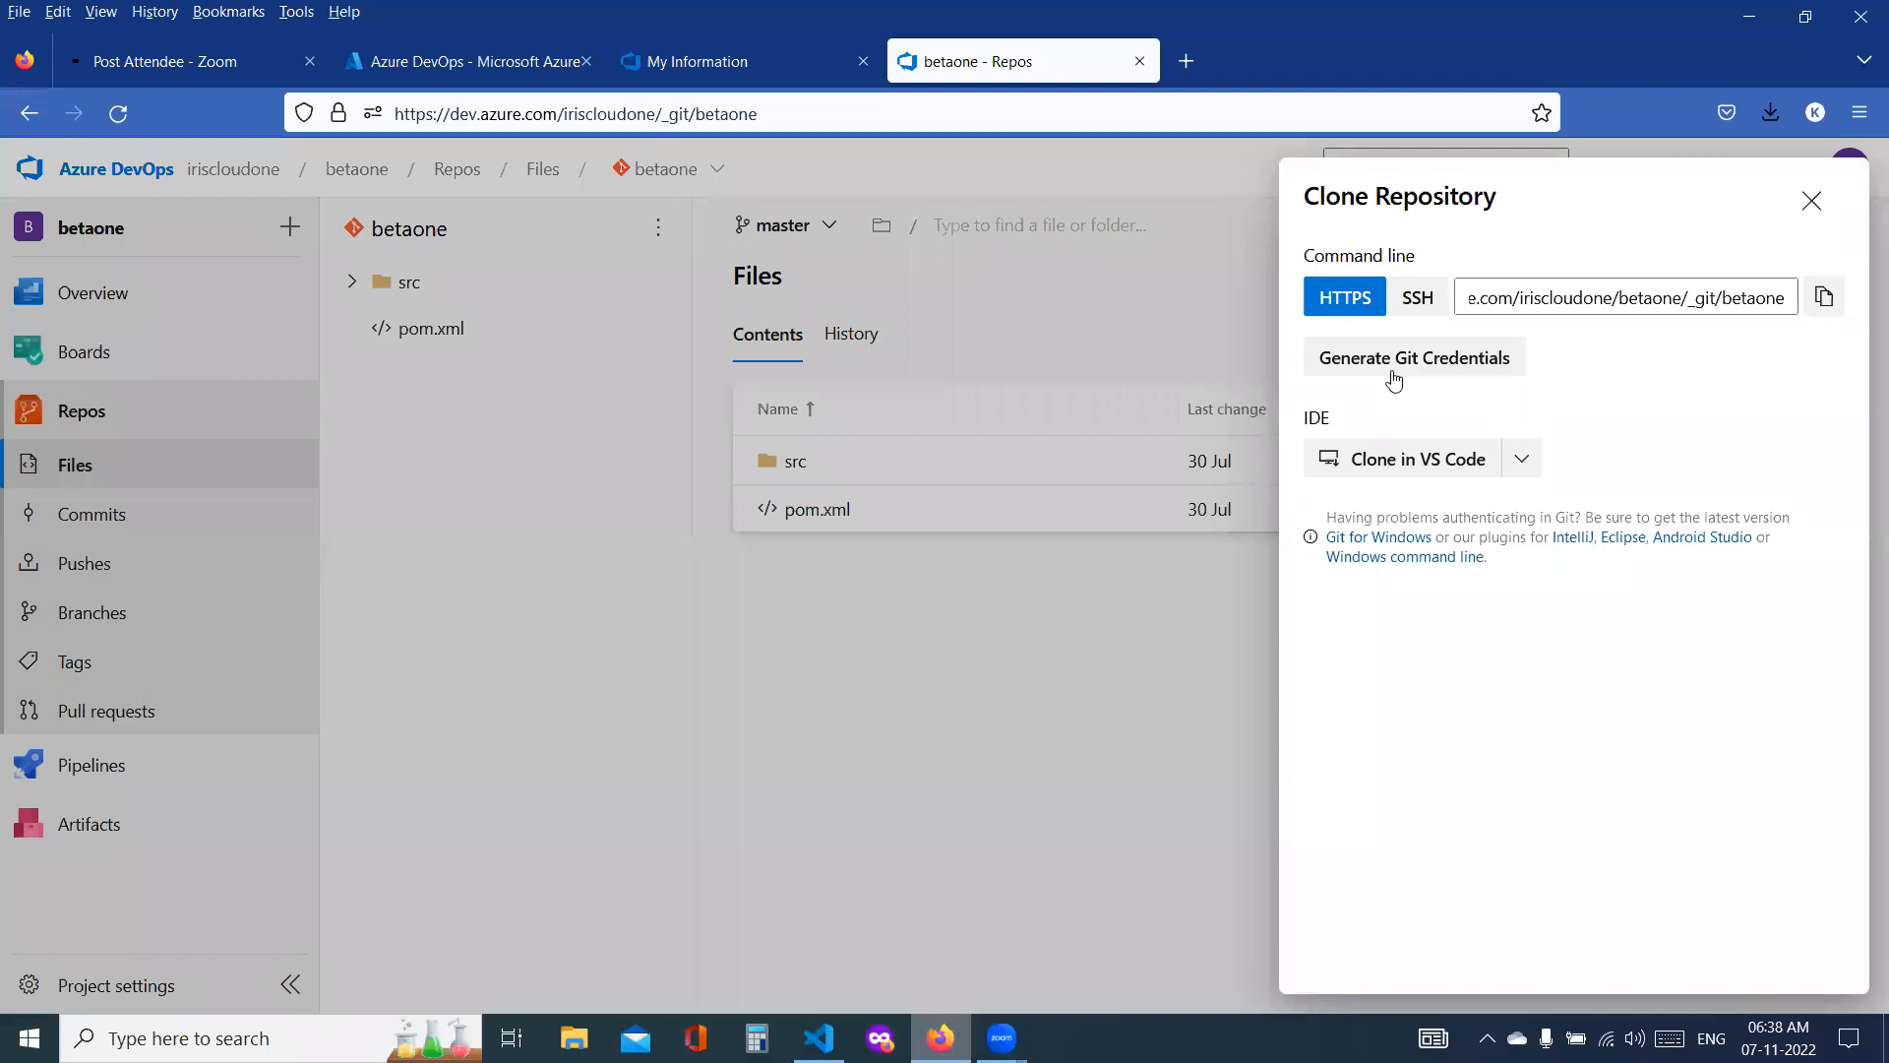
left_click(817, 1036)
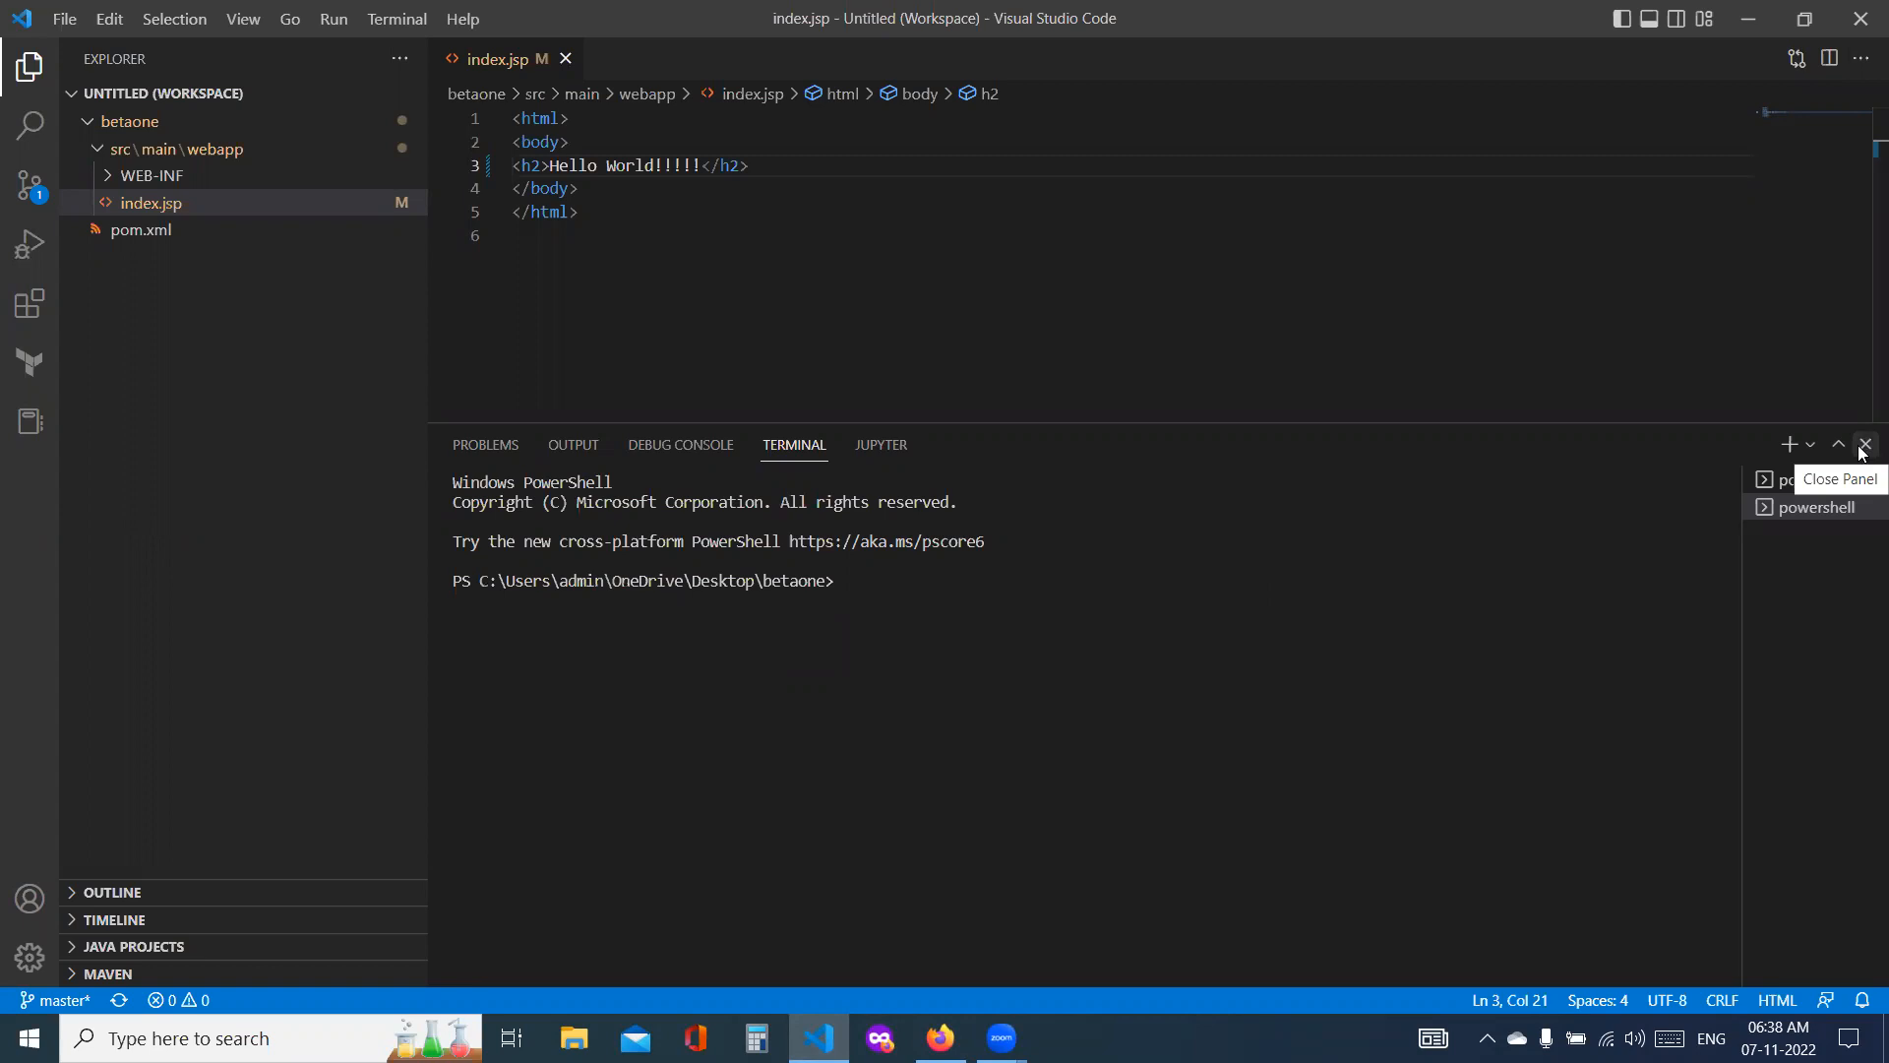
type("git git")
left_click(391, 25)
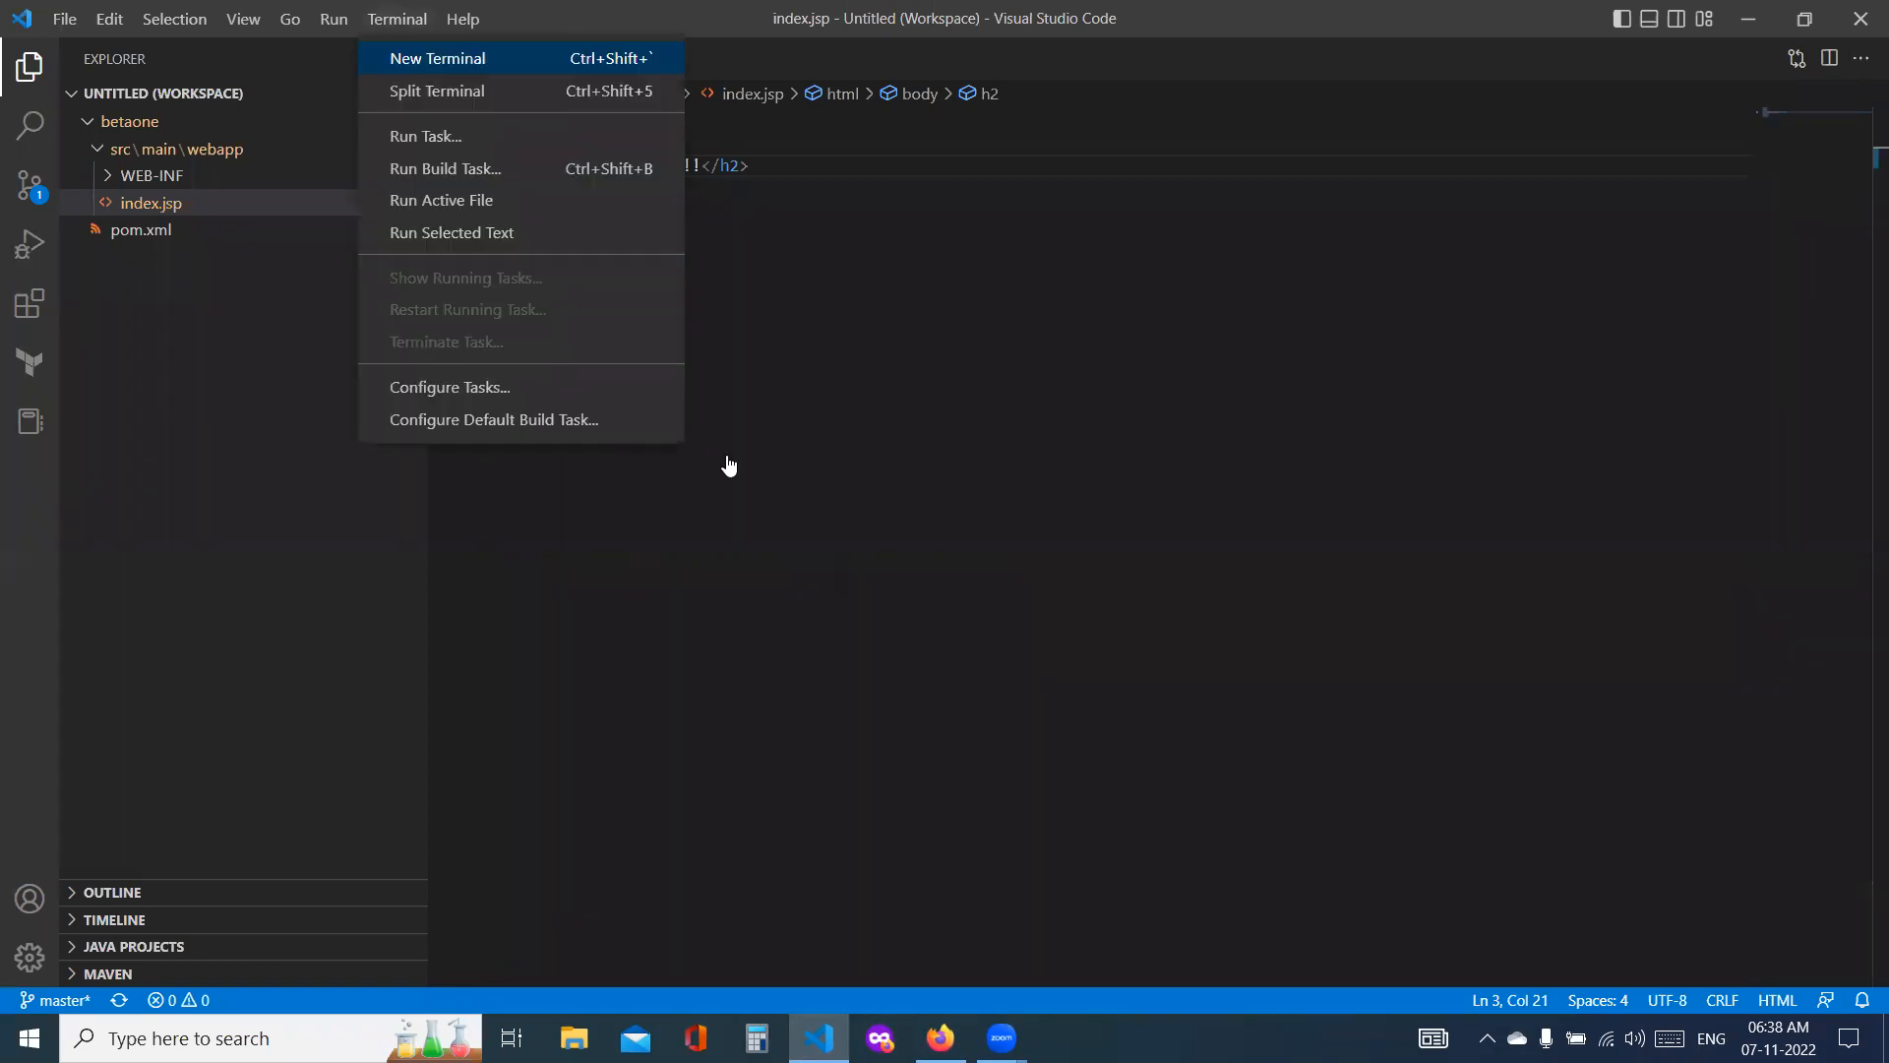
key("Return")
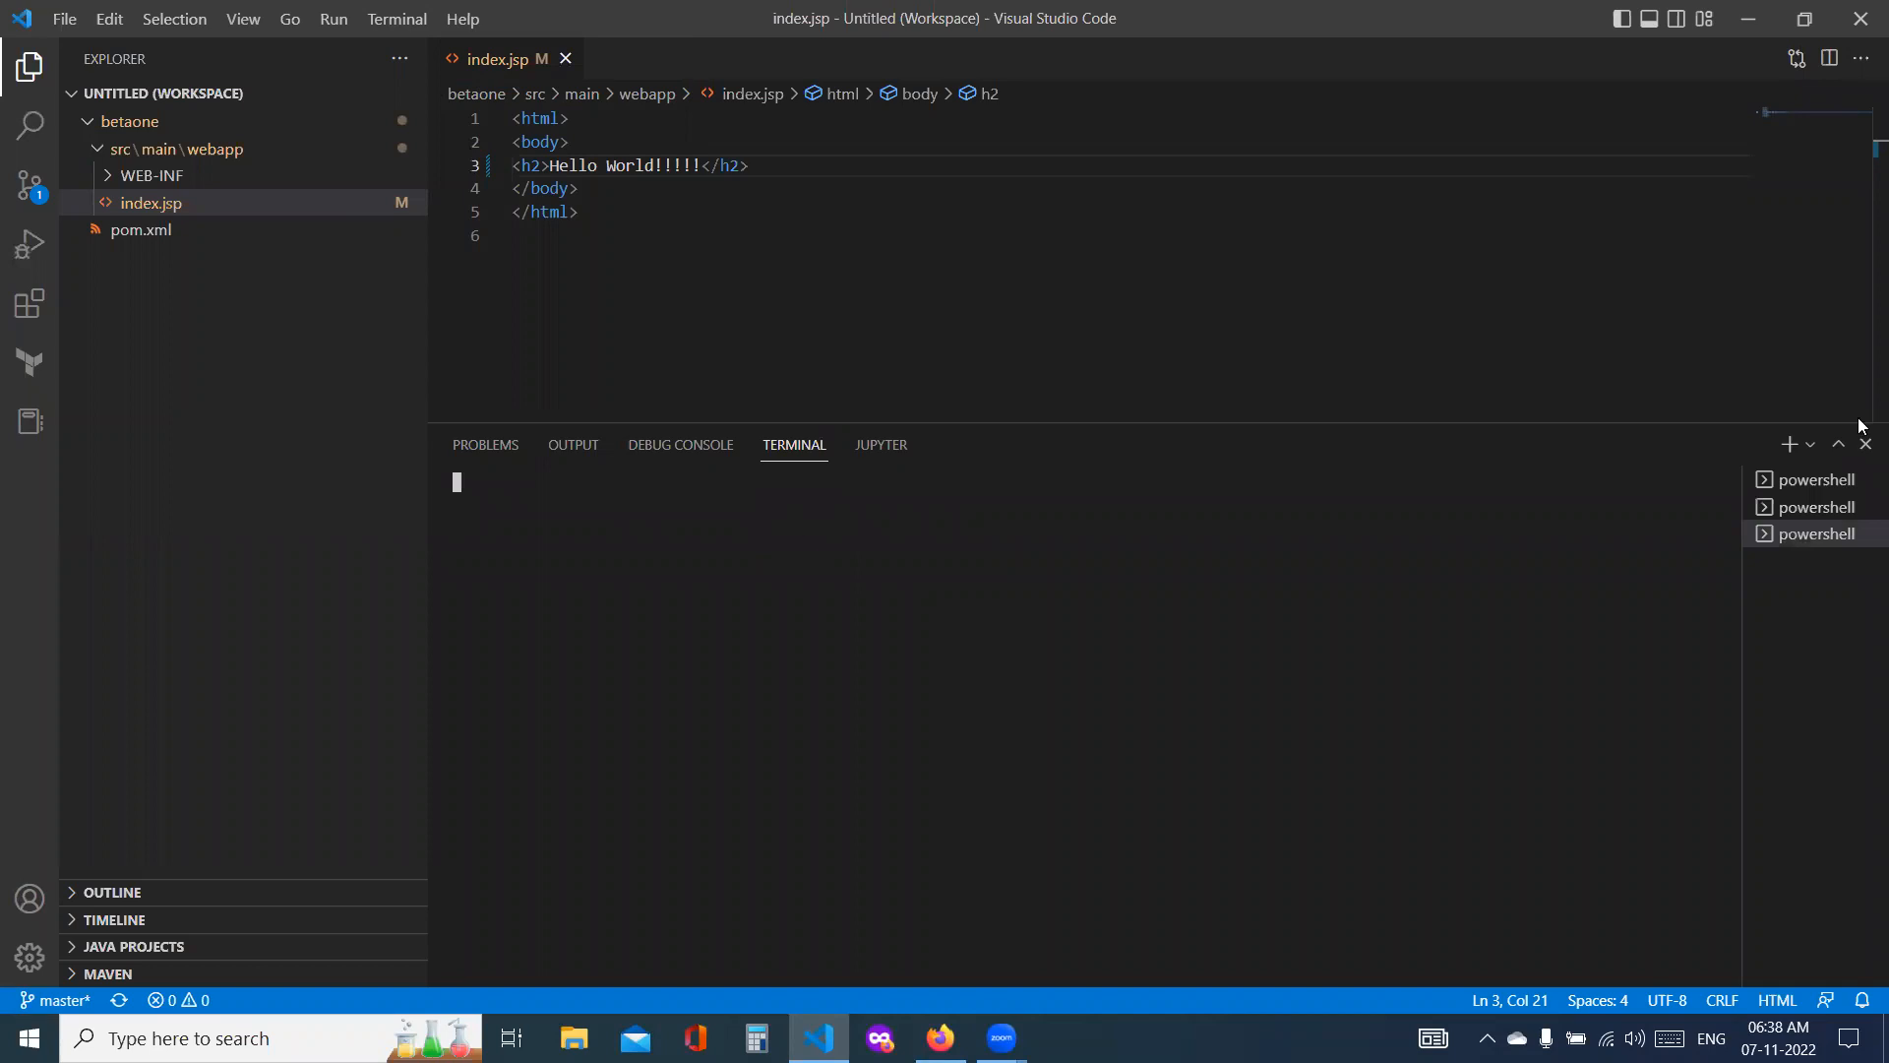
left_click(1865, 481)
left_click(1864, 481)
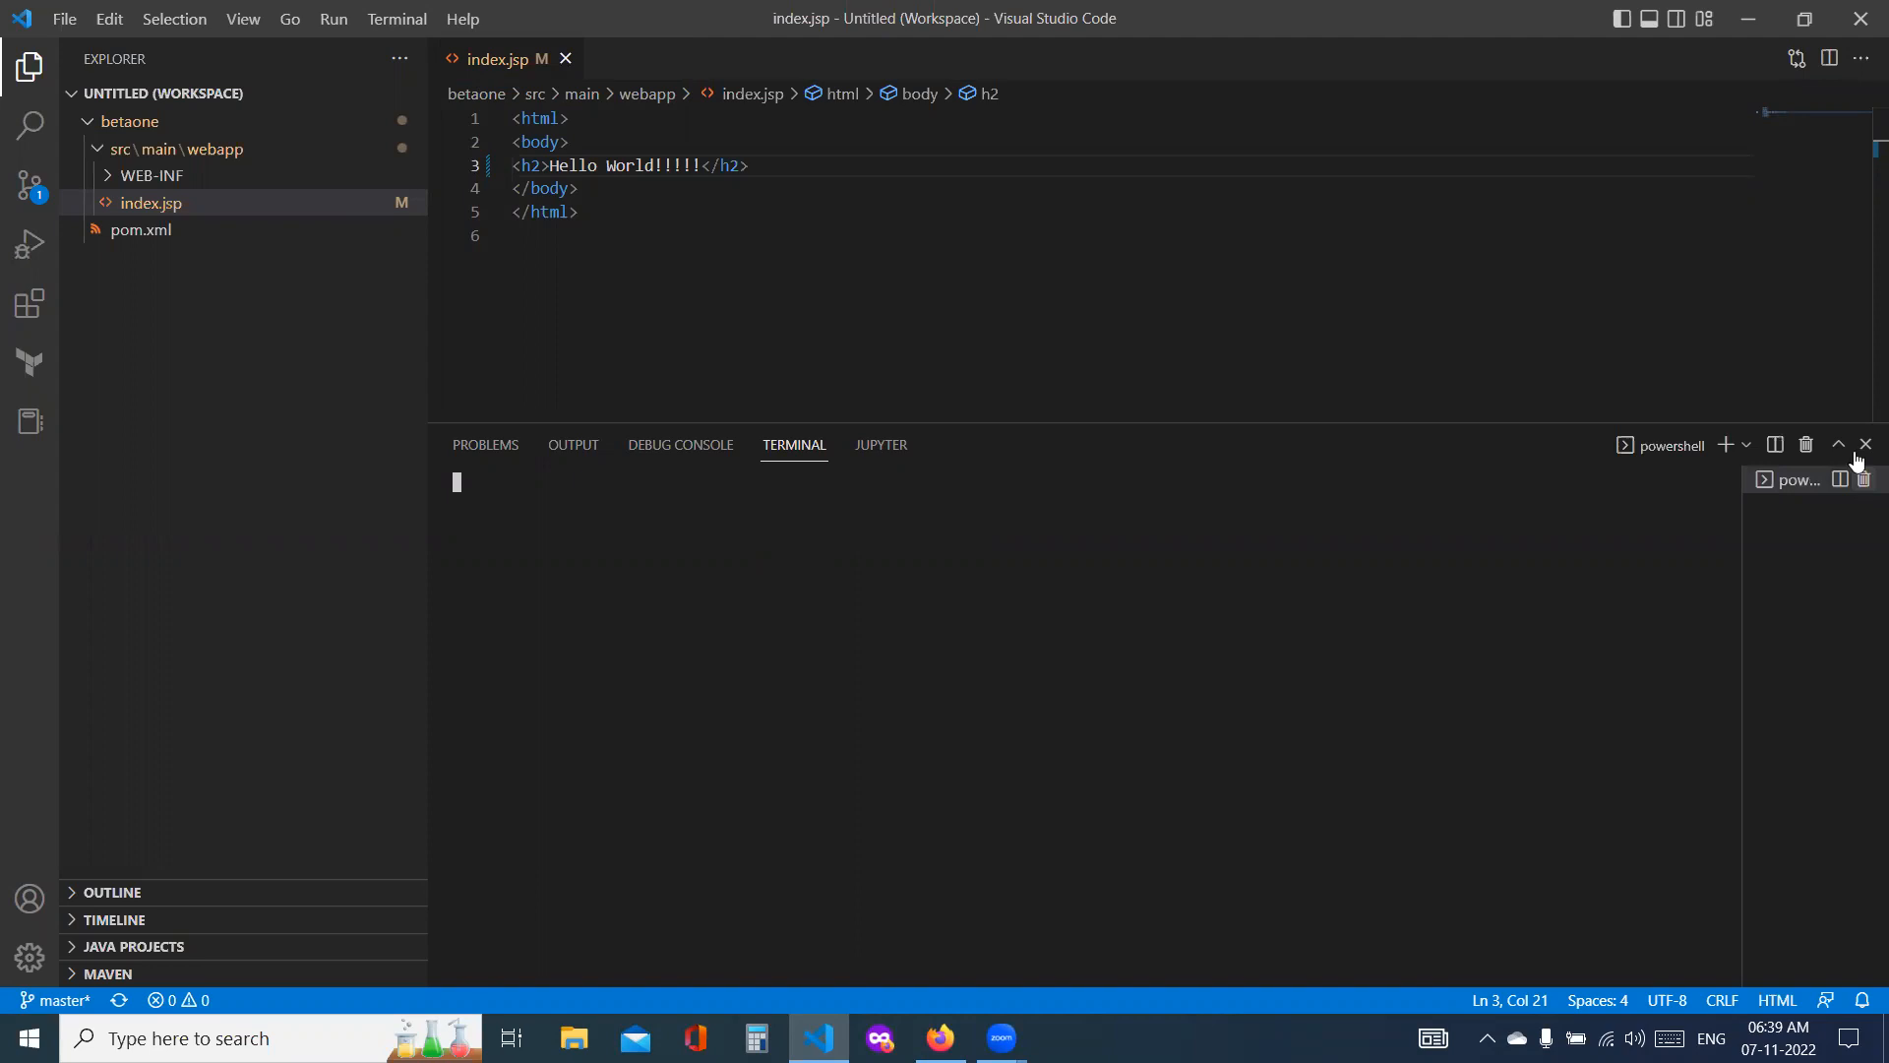
left_click(1860, 451)
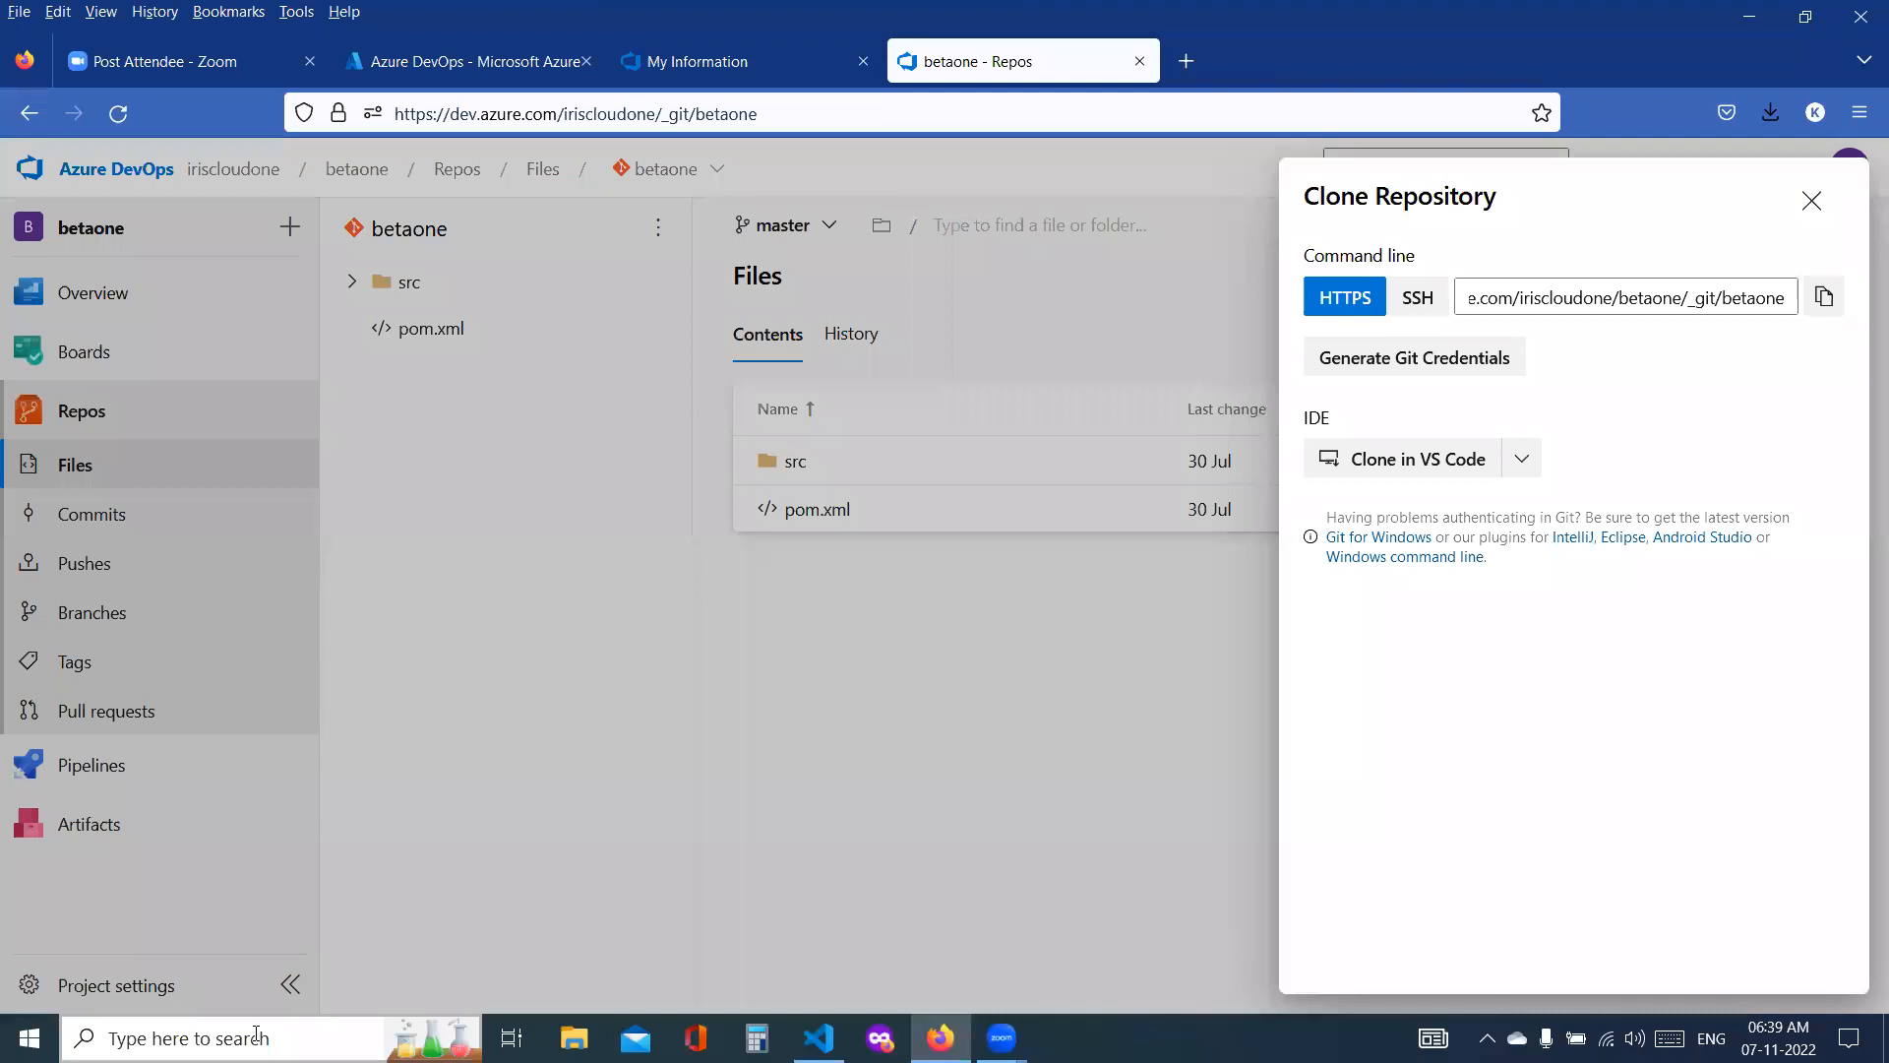
Step: Open Command Prompt and change to the OneDrive\Desktop directory
left_click(257, 1035)
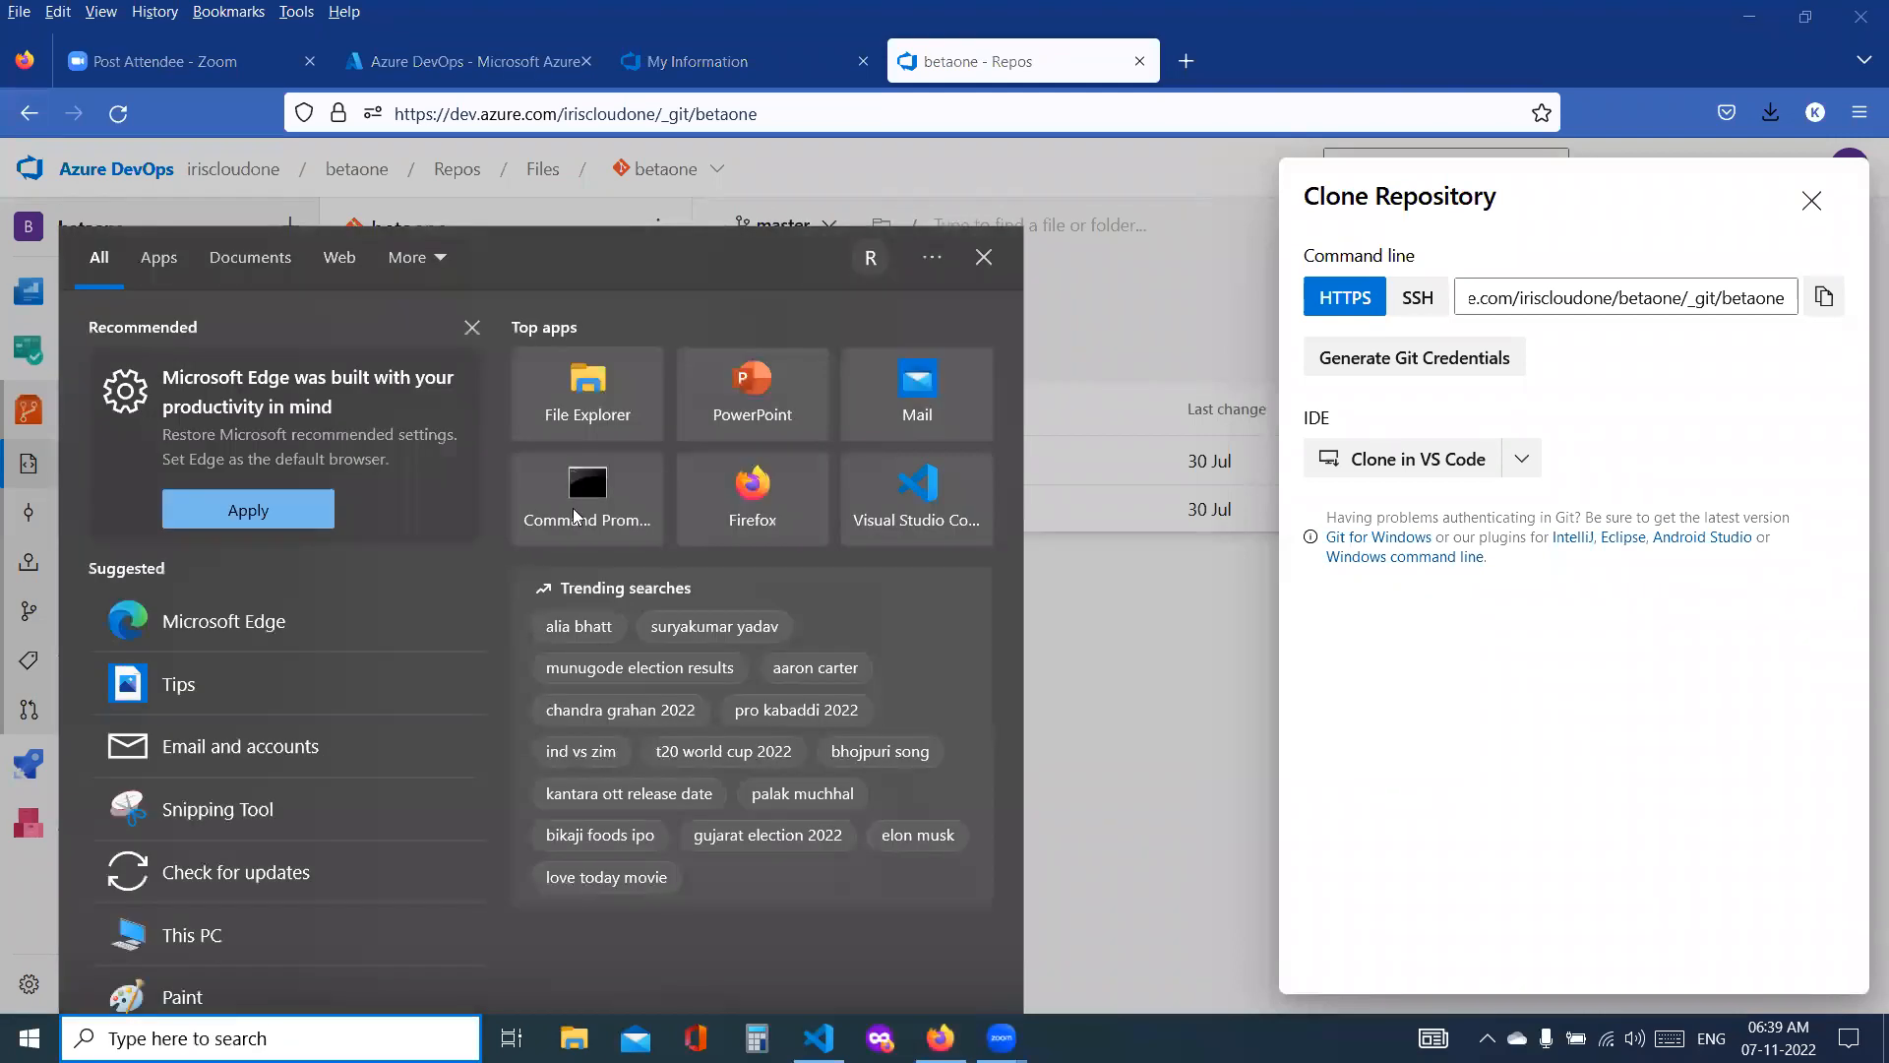
left_click(573, 507)
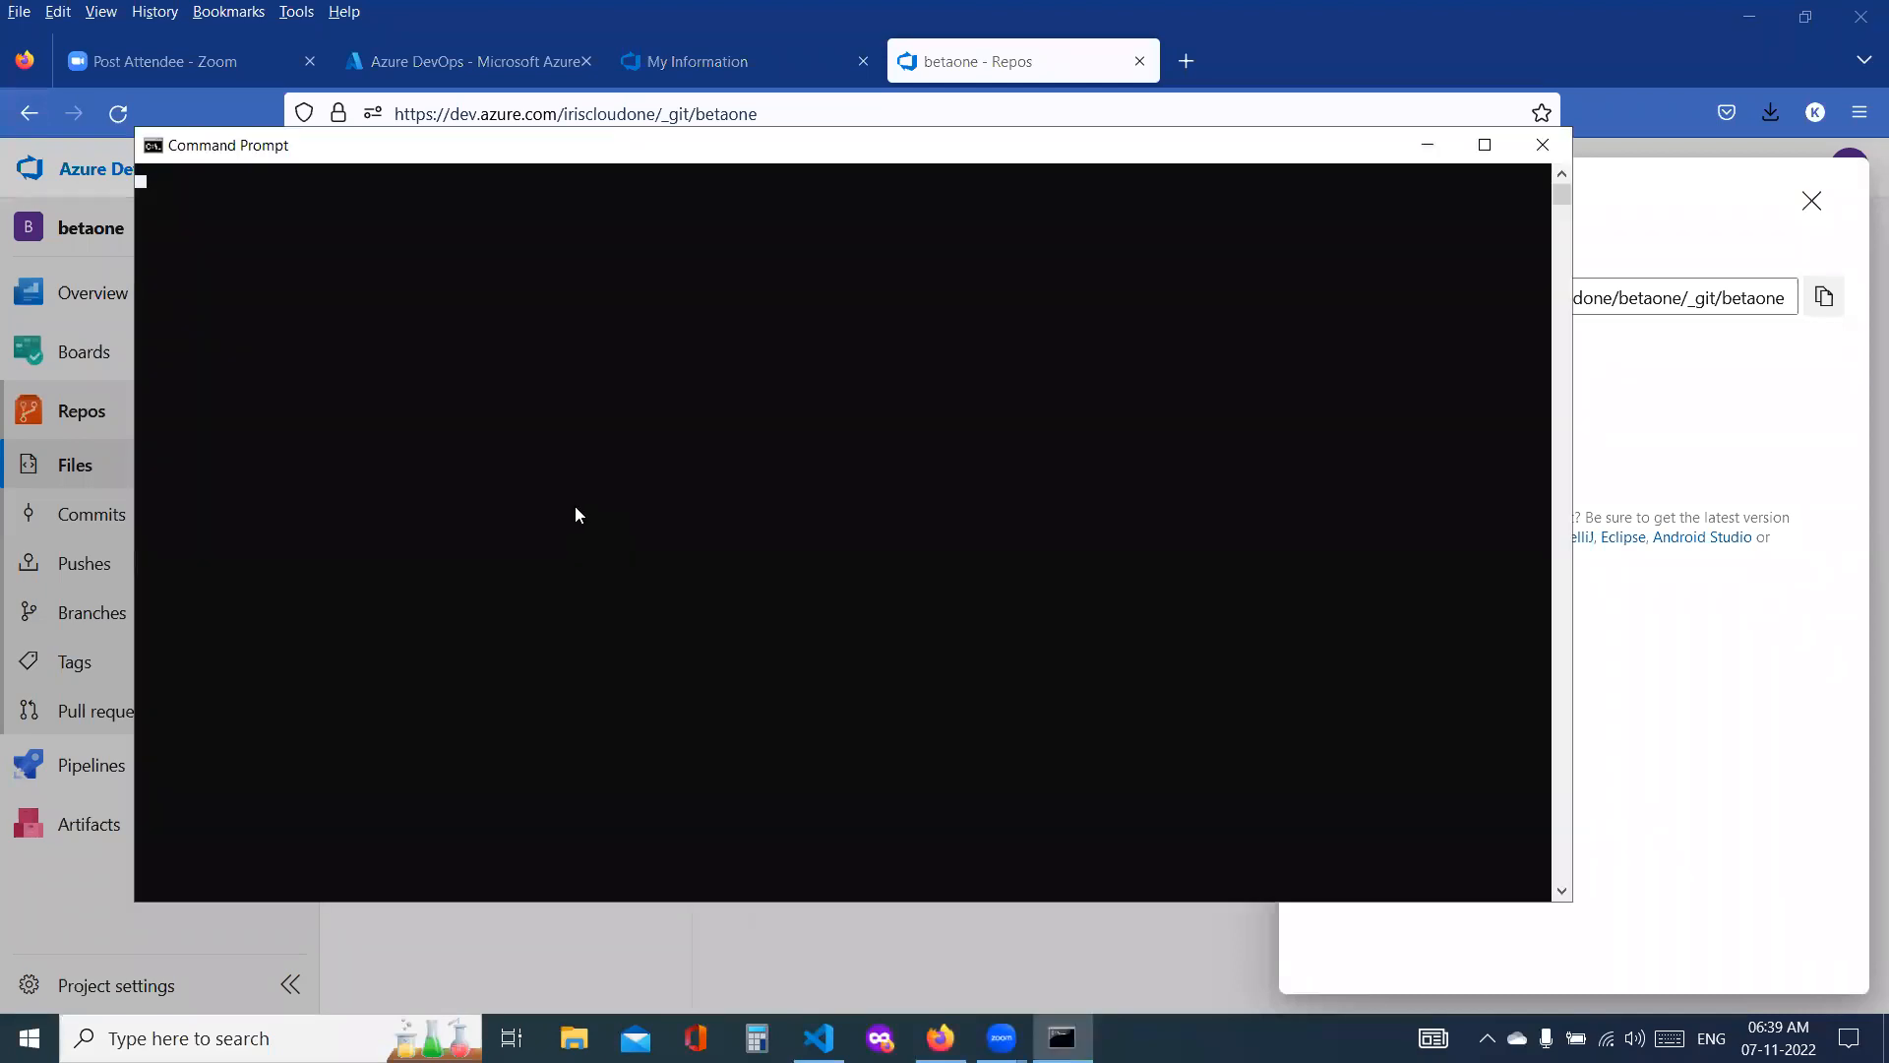
type("cd On")
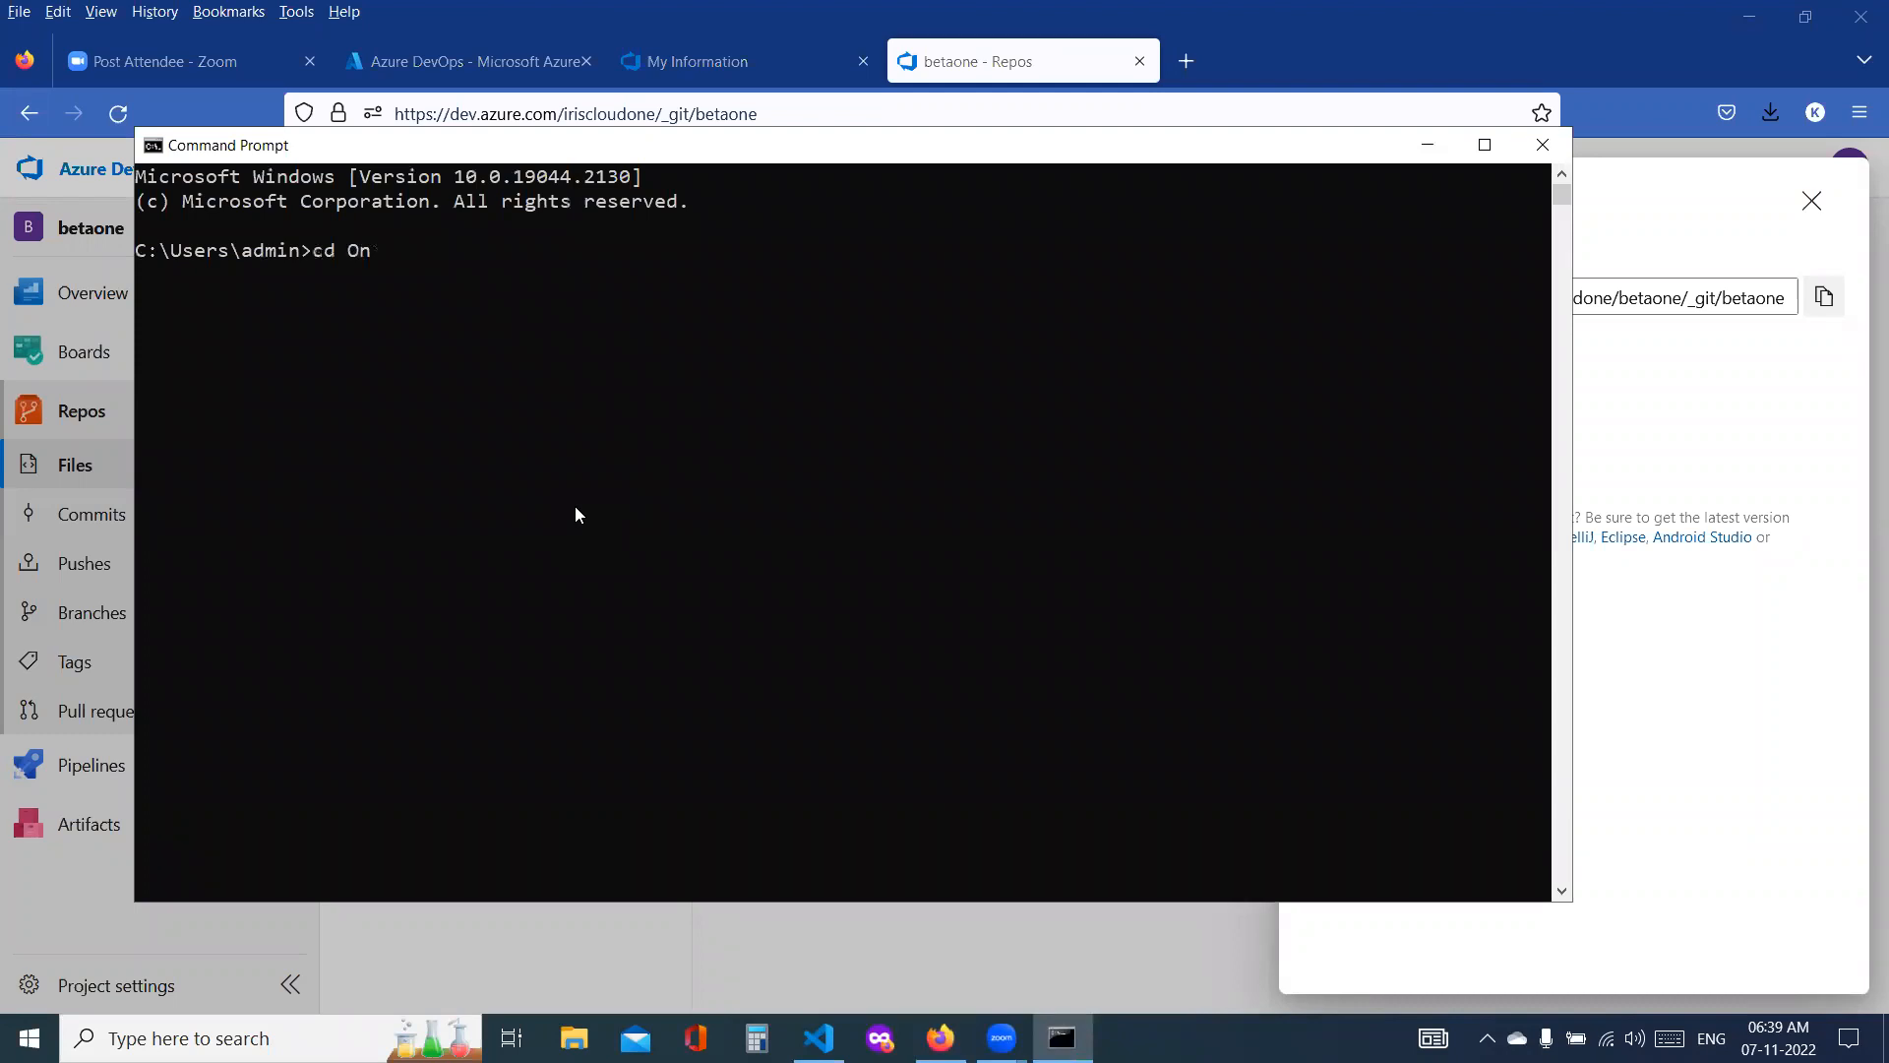
type("eDrive\\Desktop")
key("Return")
Step: Try to stage all changes with git add . from the Desktop directory, and check the Desktop for the repository folder
type("g")
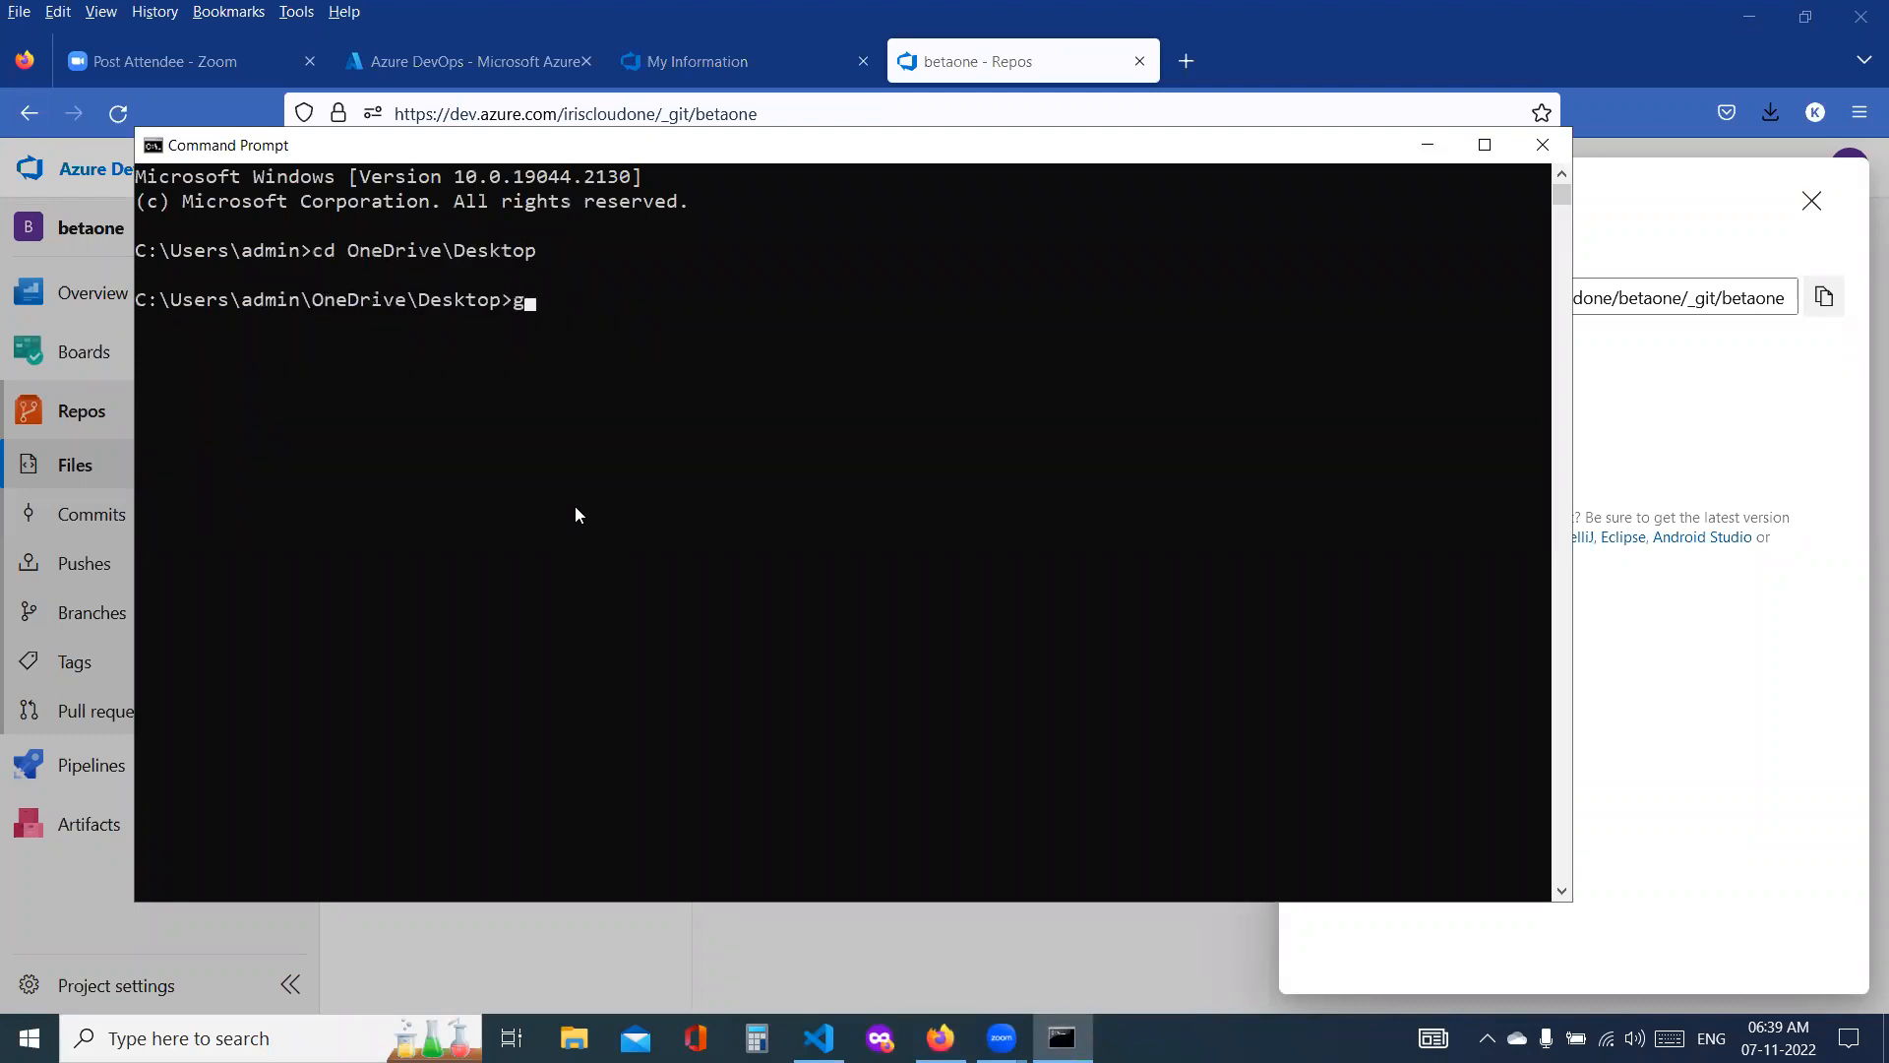
type("it add .")
key("Return")
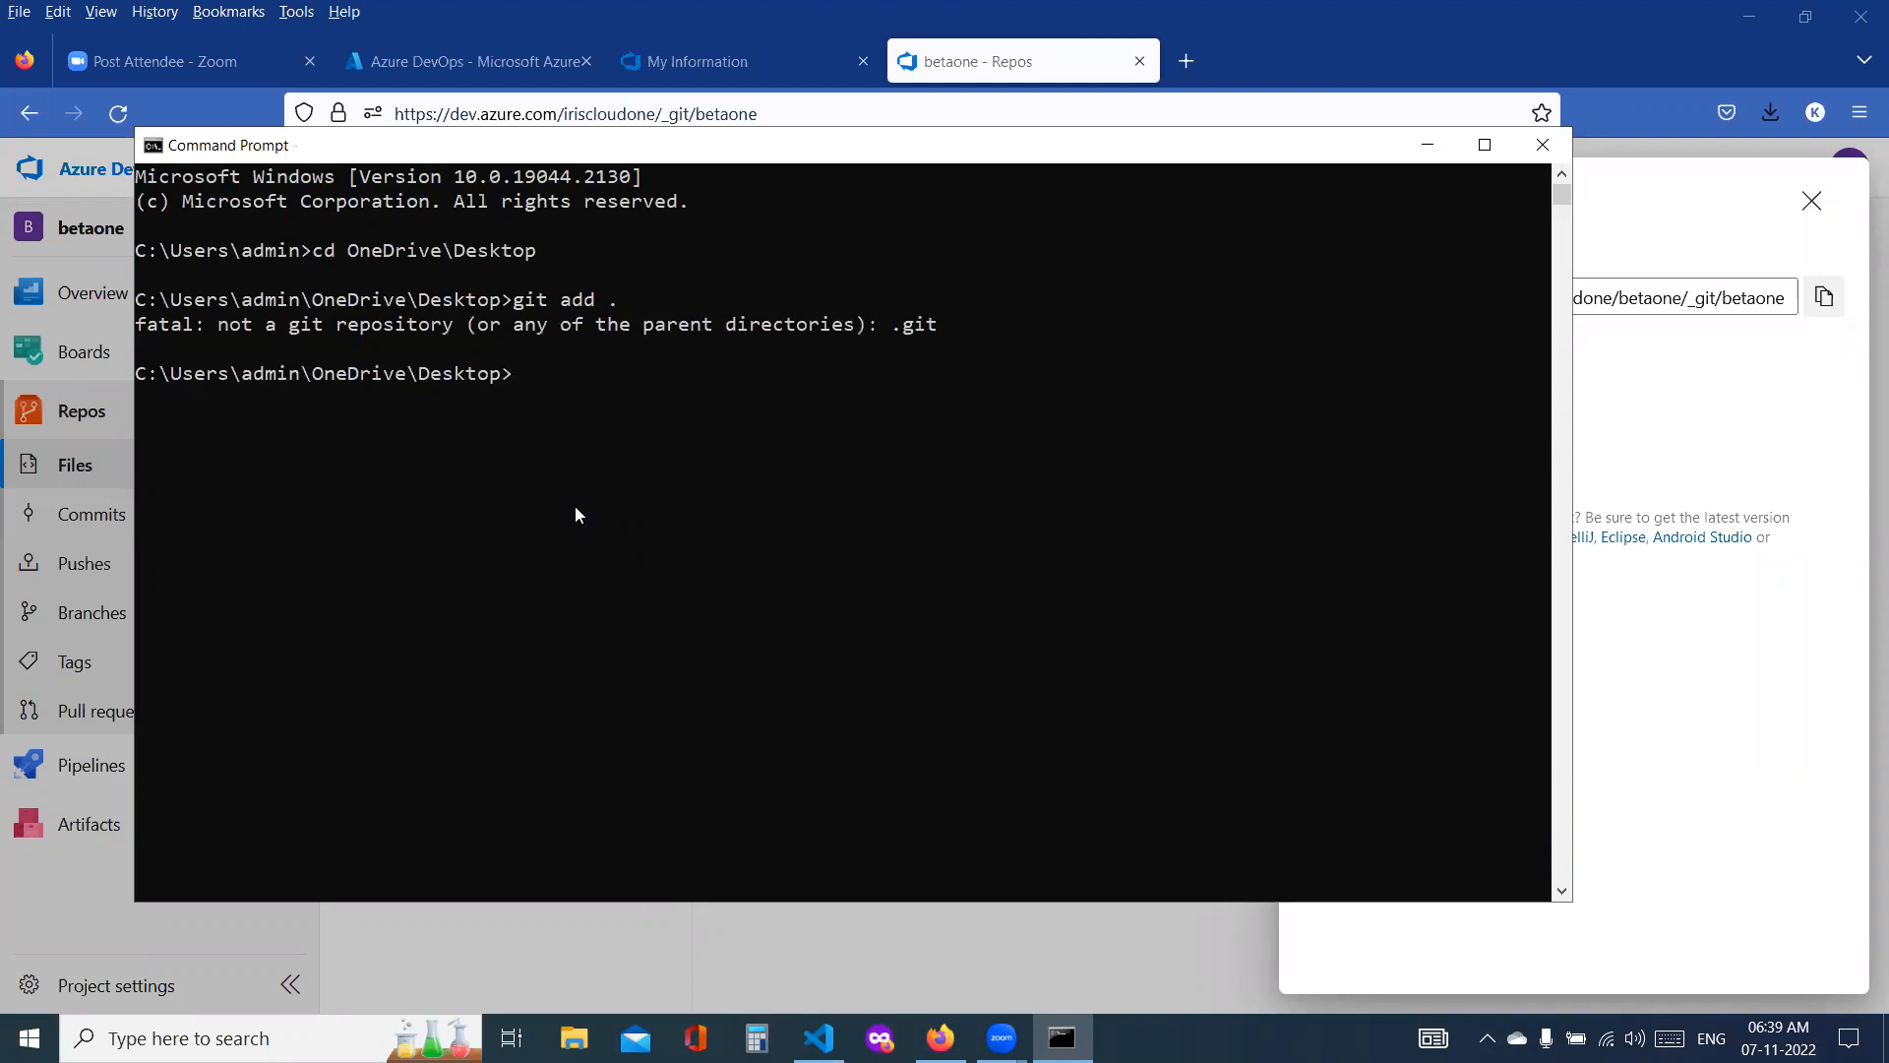
key("super+d")
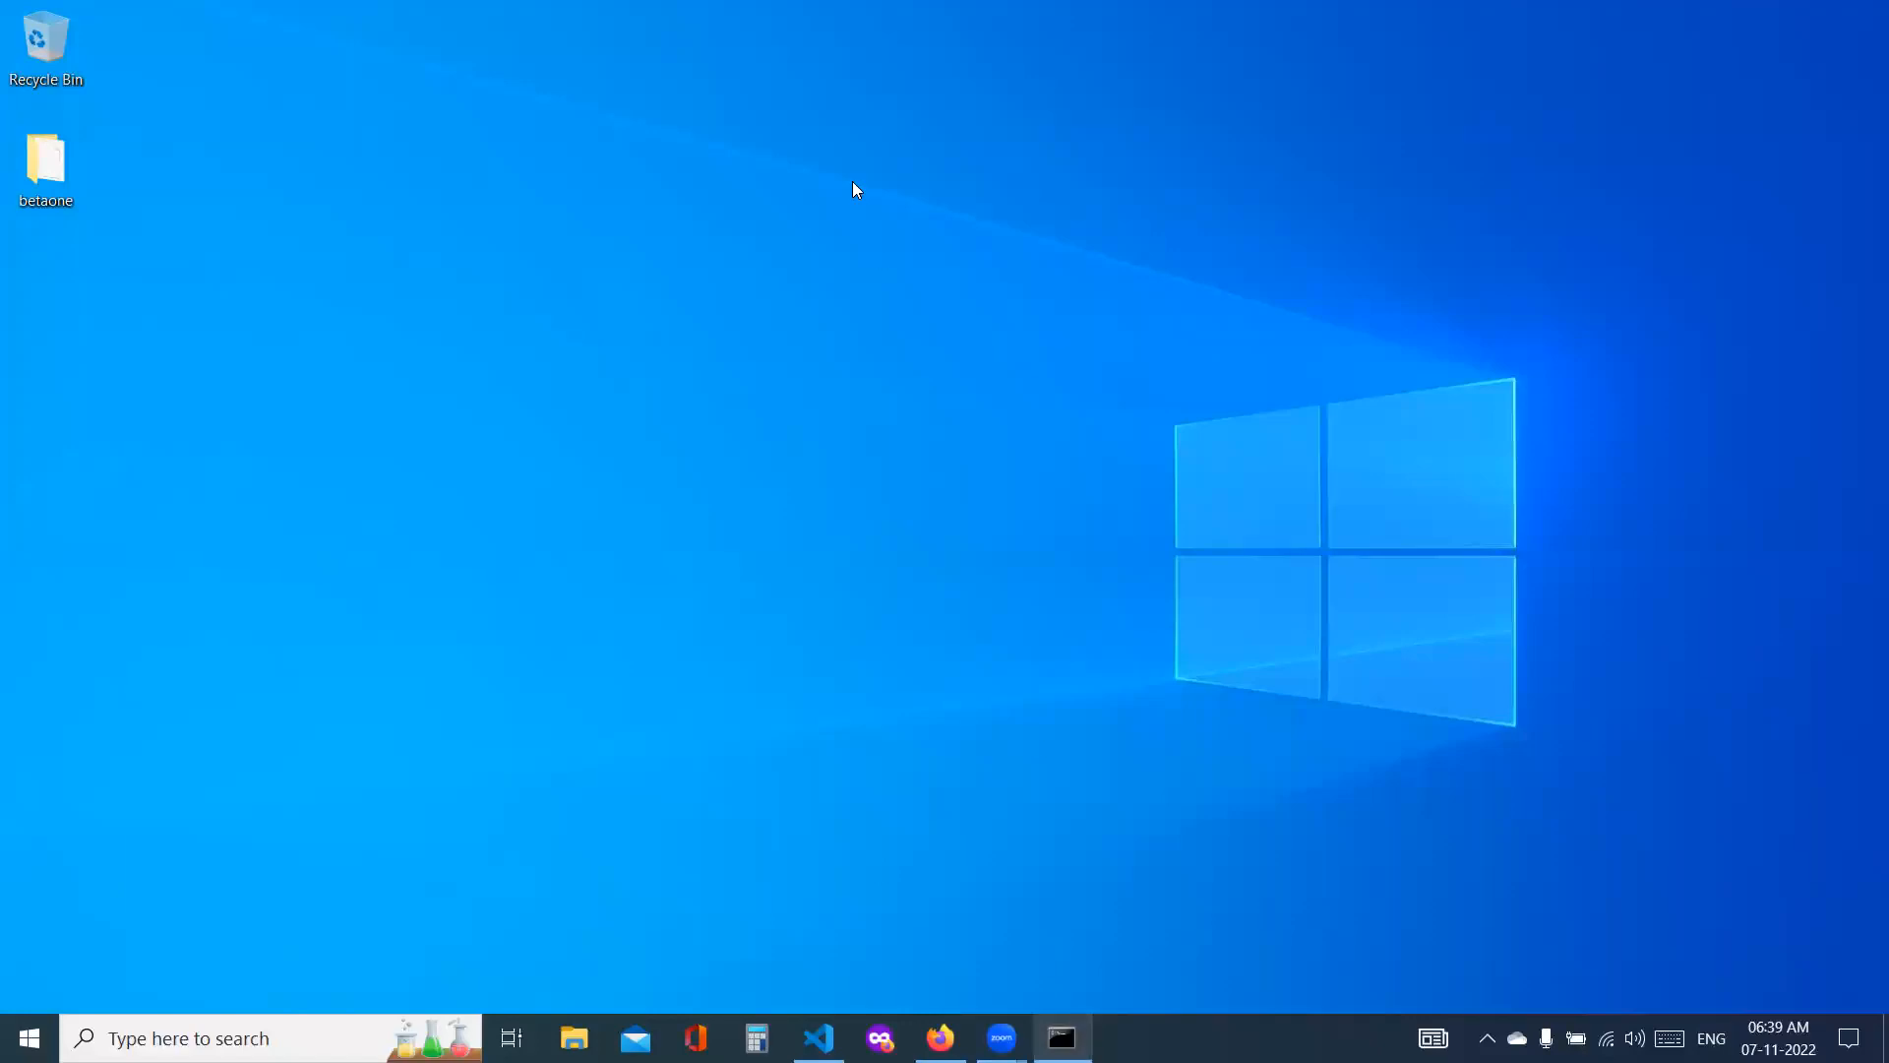
key("alt+Tab")
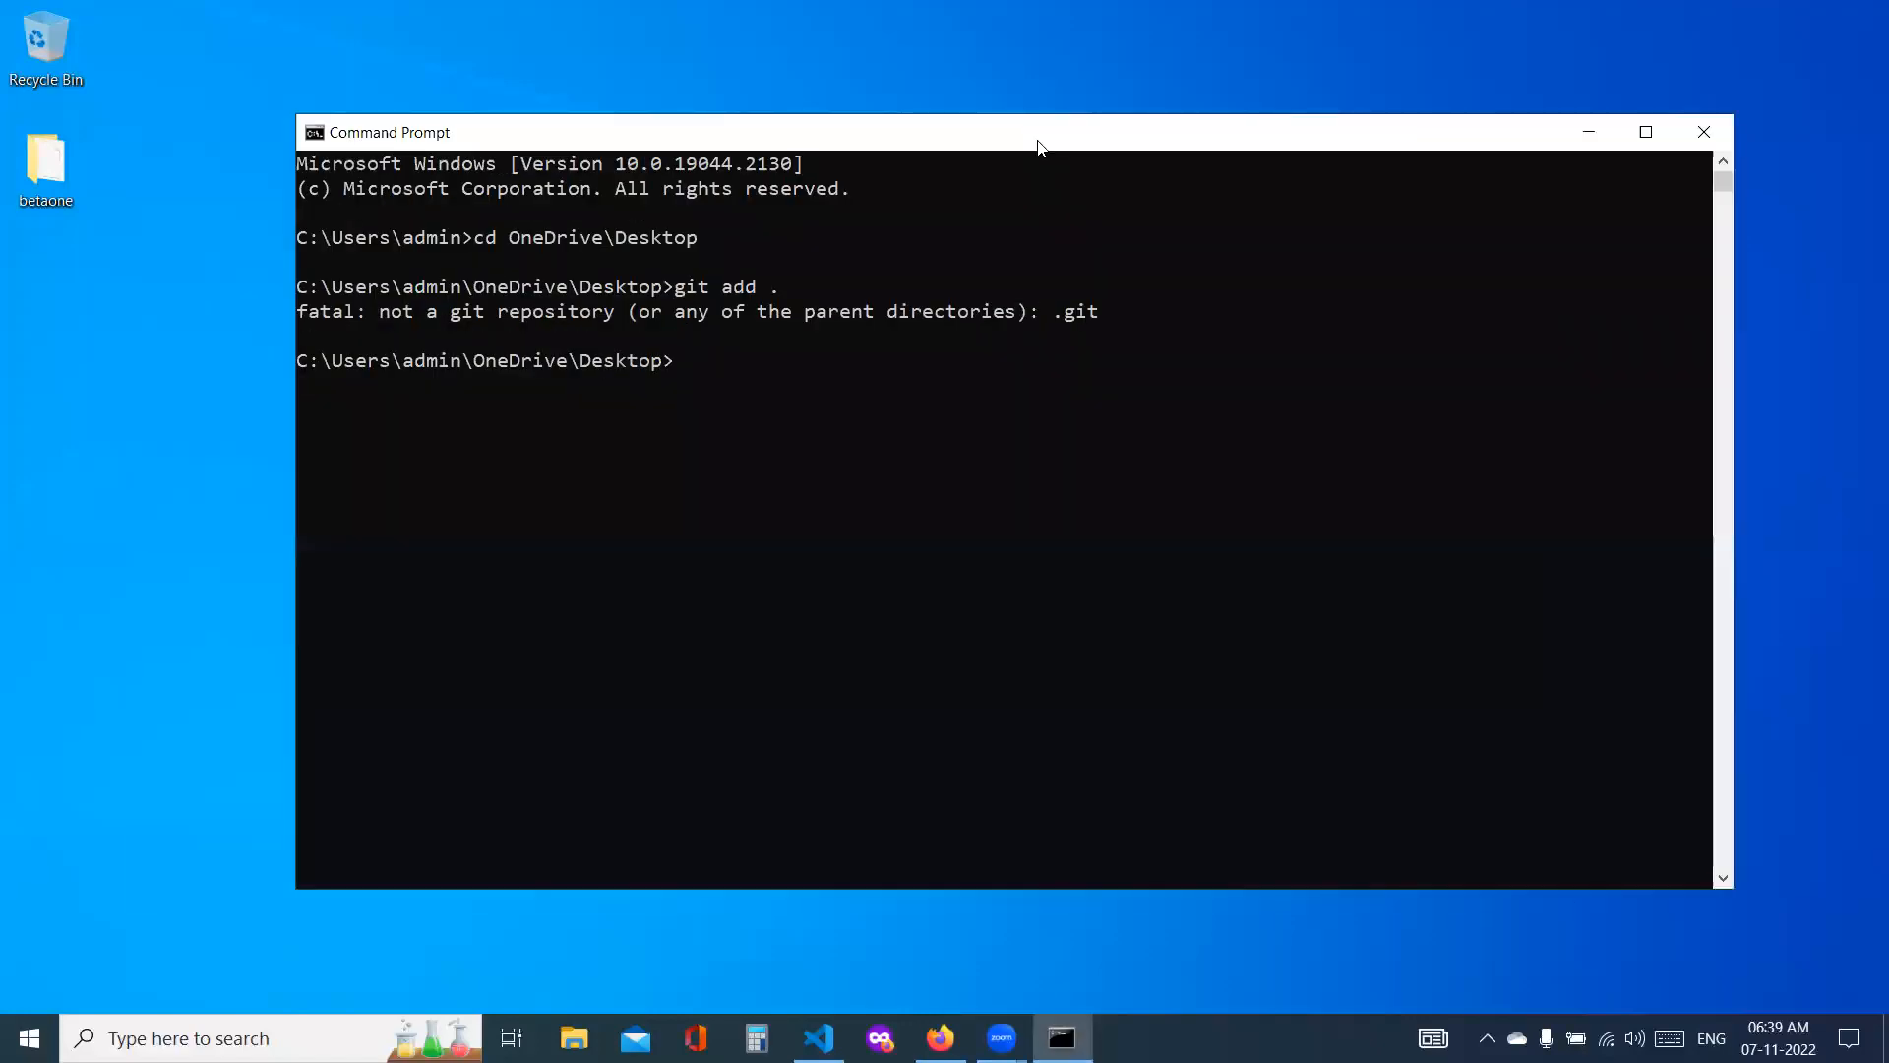
Step: Change into the betaone directory and stage all changes with git add
type("cd b")
key("Tab")
key("Return")
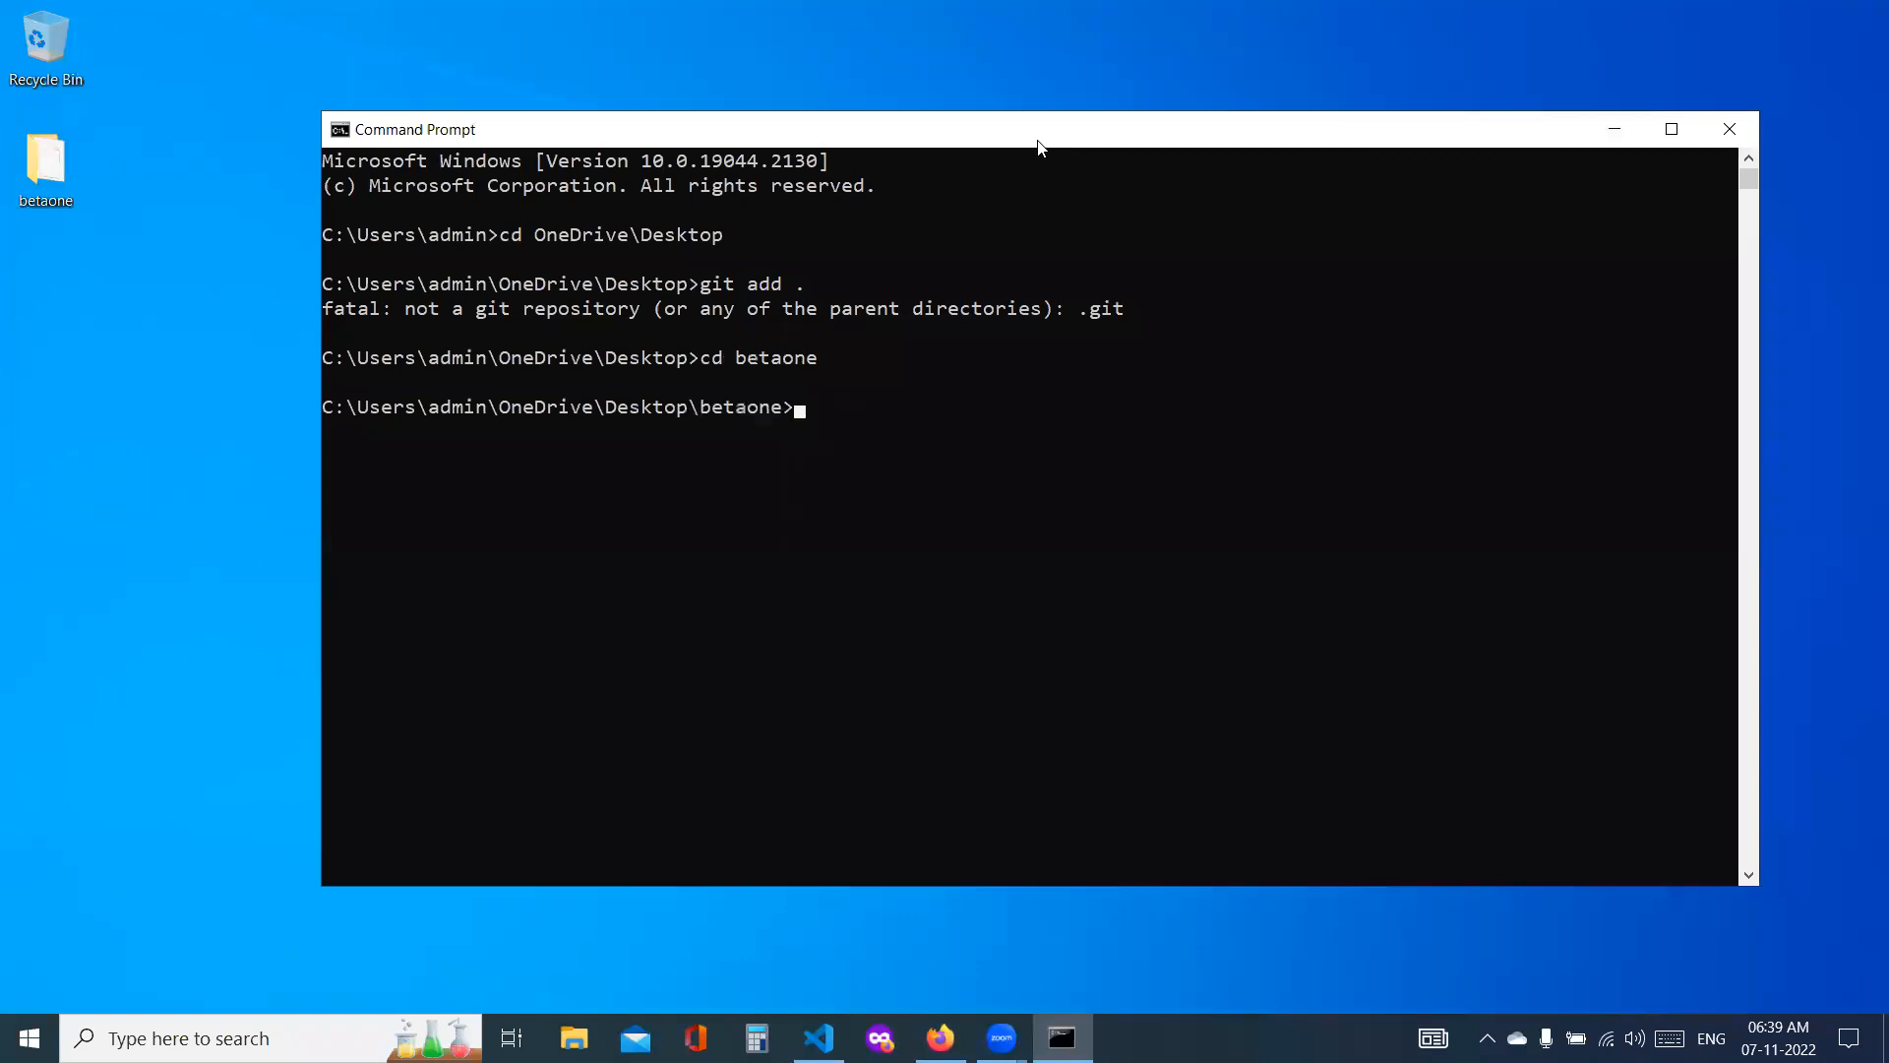
type("git add .")
key("Return")
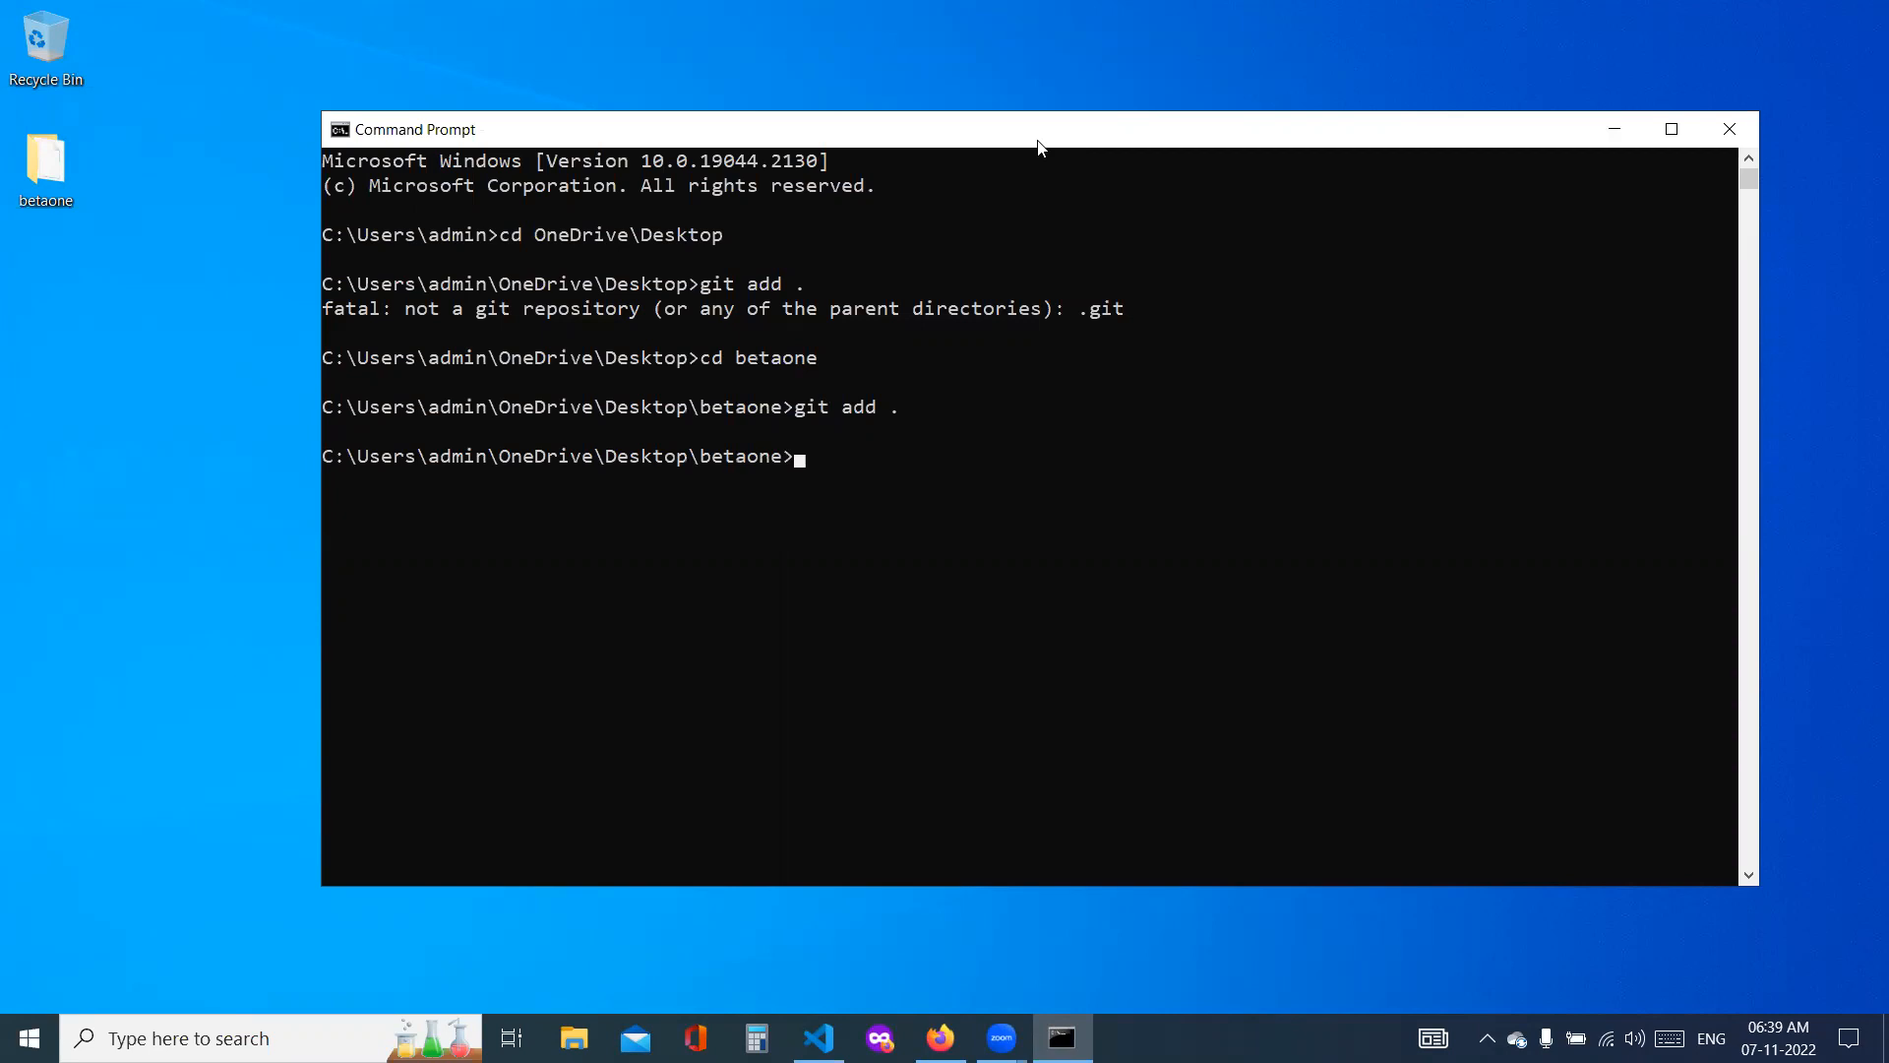
Step: Commit the staged changes with the message "Latest code changes"
type("g")
type("itt")
type("com")
type("mit")
type(" -m \"")
type("Latest co")
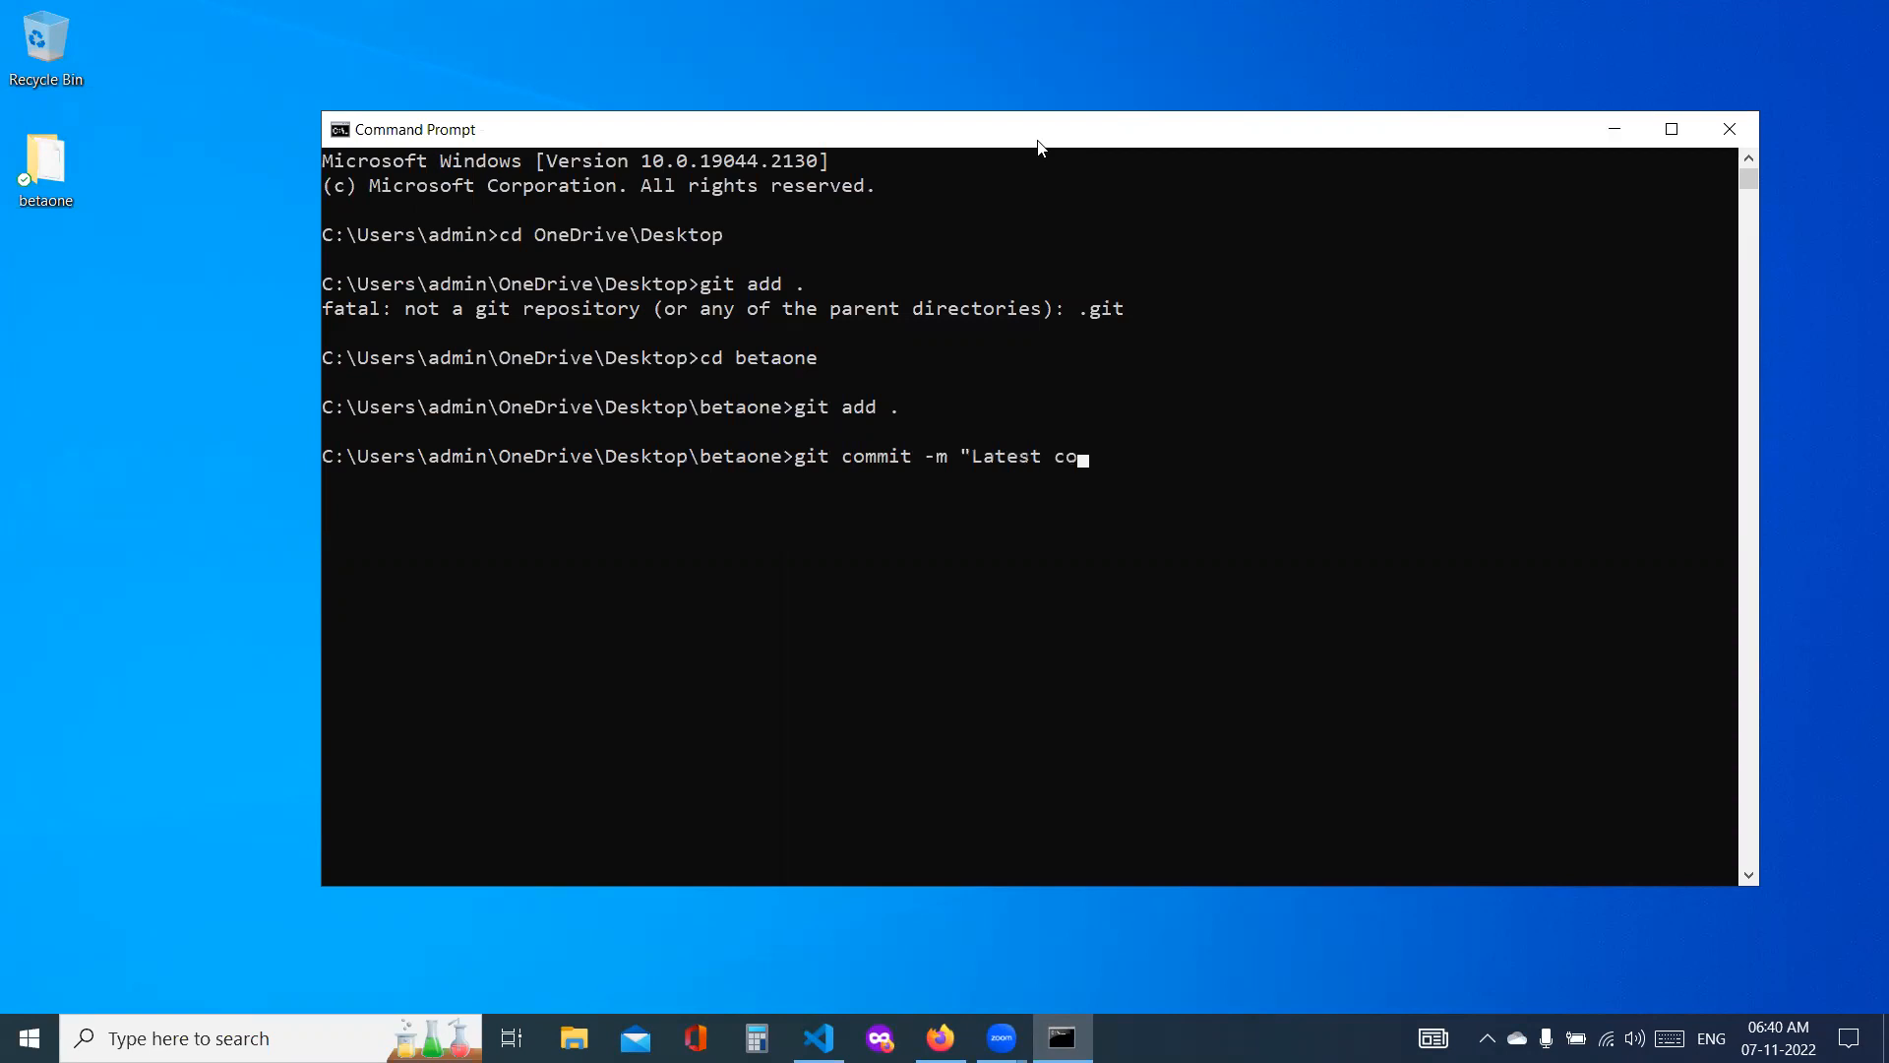
type("de change\"")
key("BackSpace")
type("s\"")
key("Return")
Step: Push the commit to the master branch on the remote with git push -u origin master
type("git ")
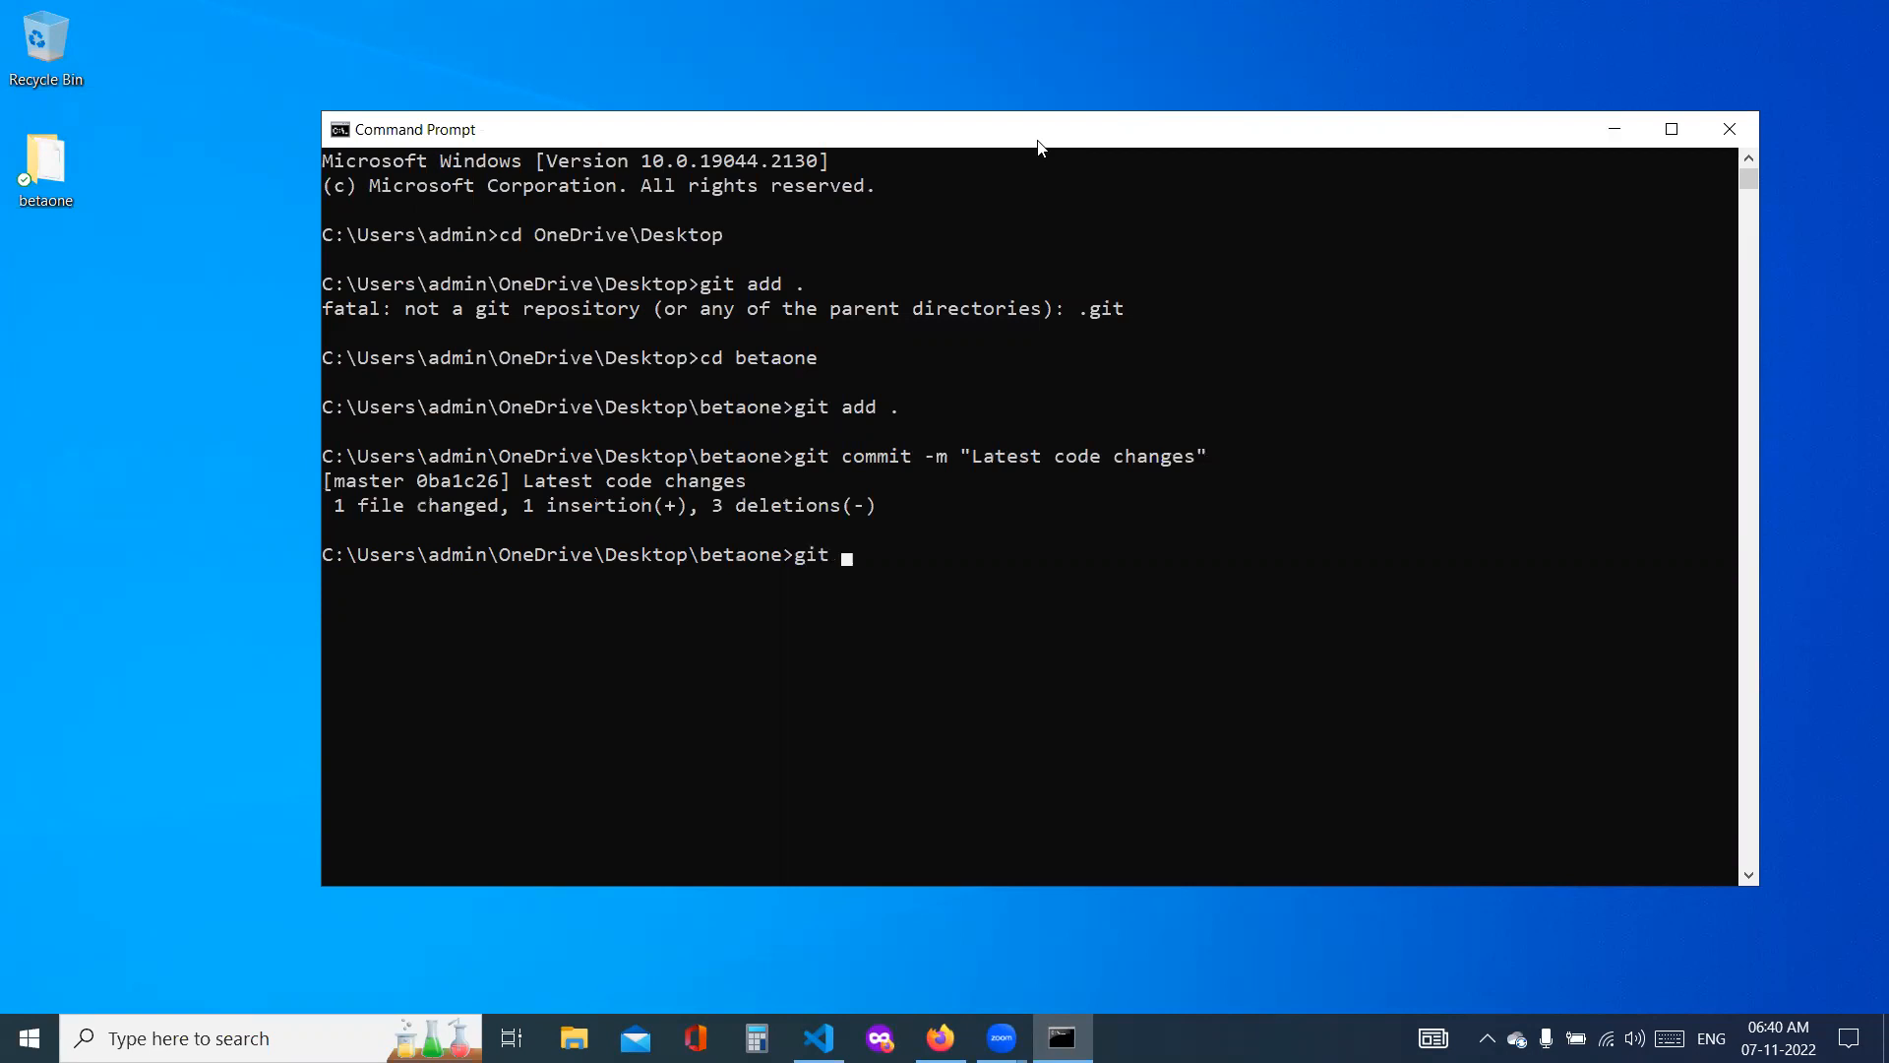
type("p")
type("ush")
type(" -")
type("u p")
type("r")
key("BackSpace")
key("BackSpace")
type("origin mas")
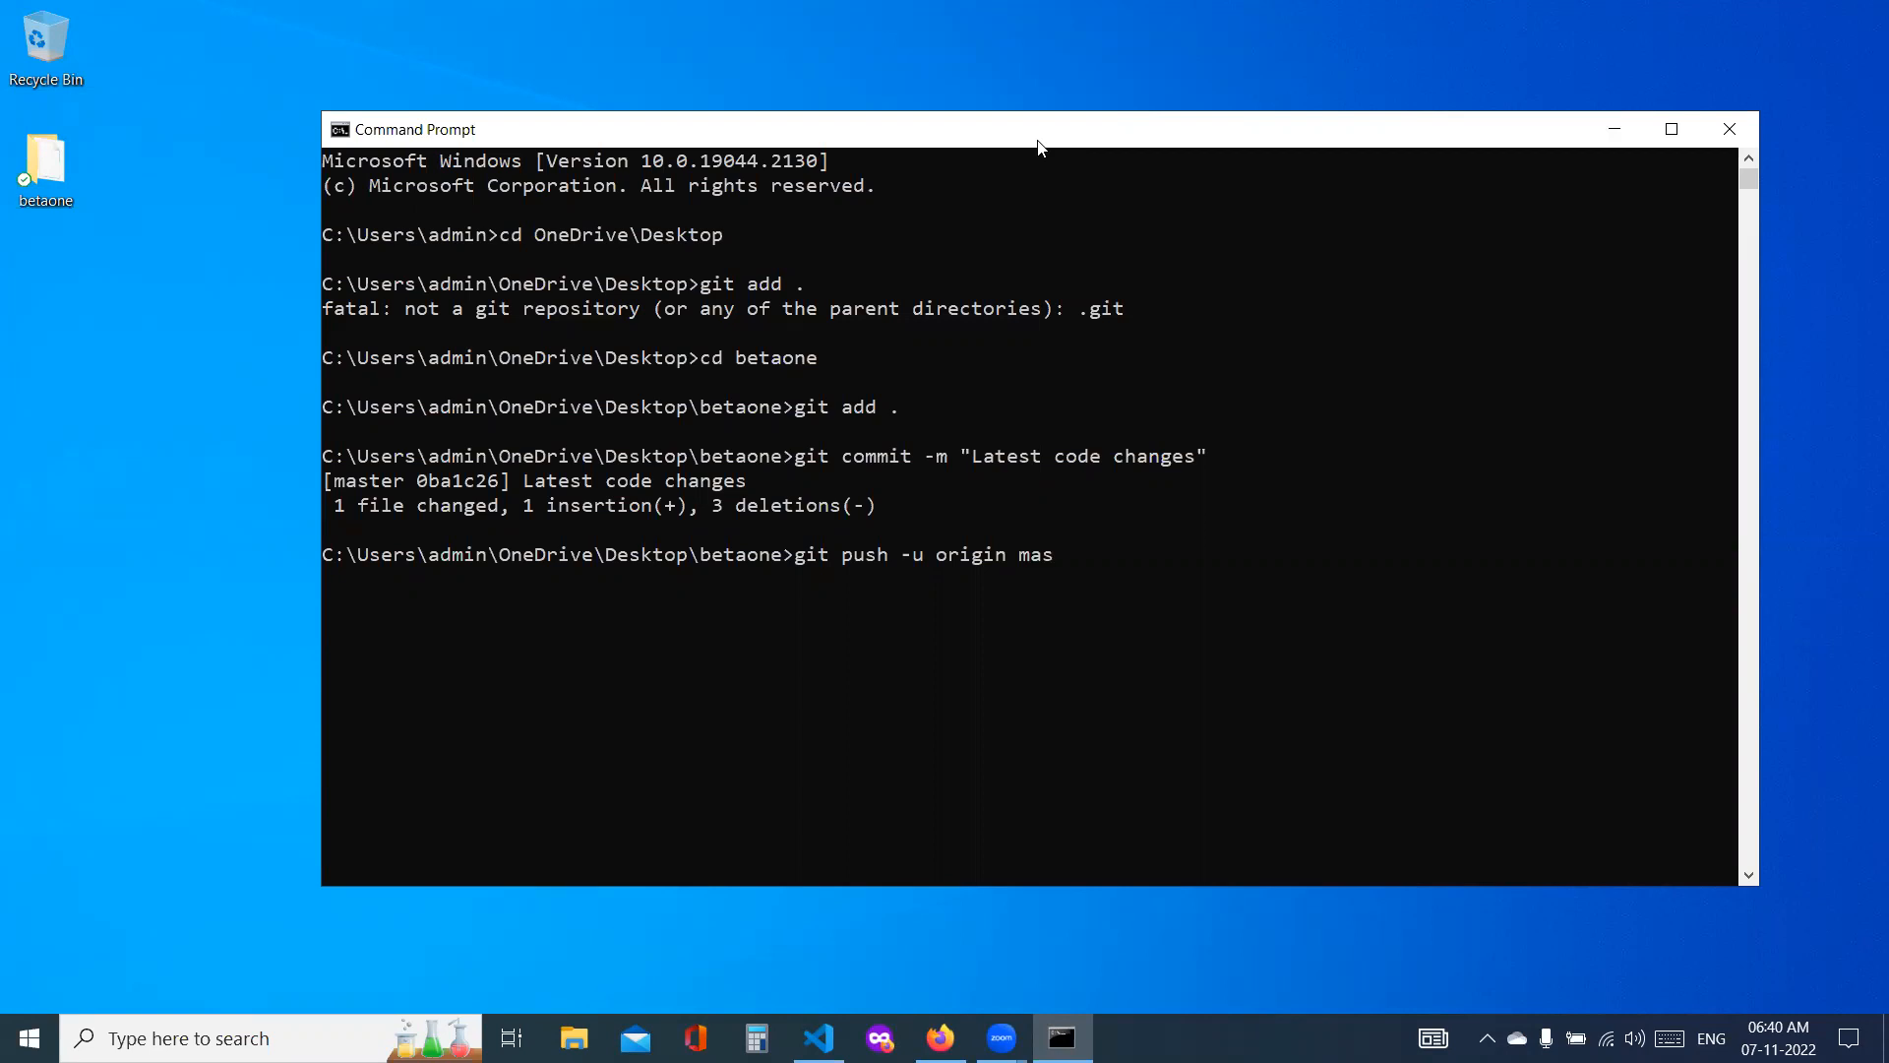
type("ter")
key("Return")
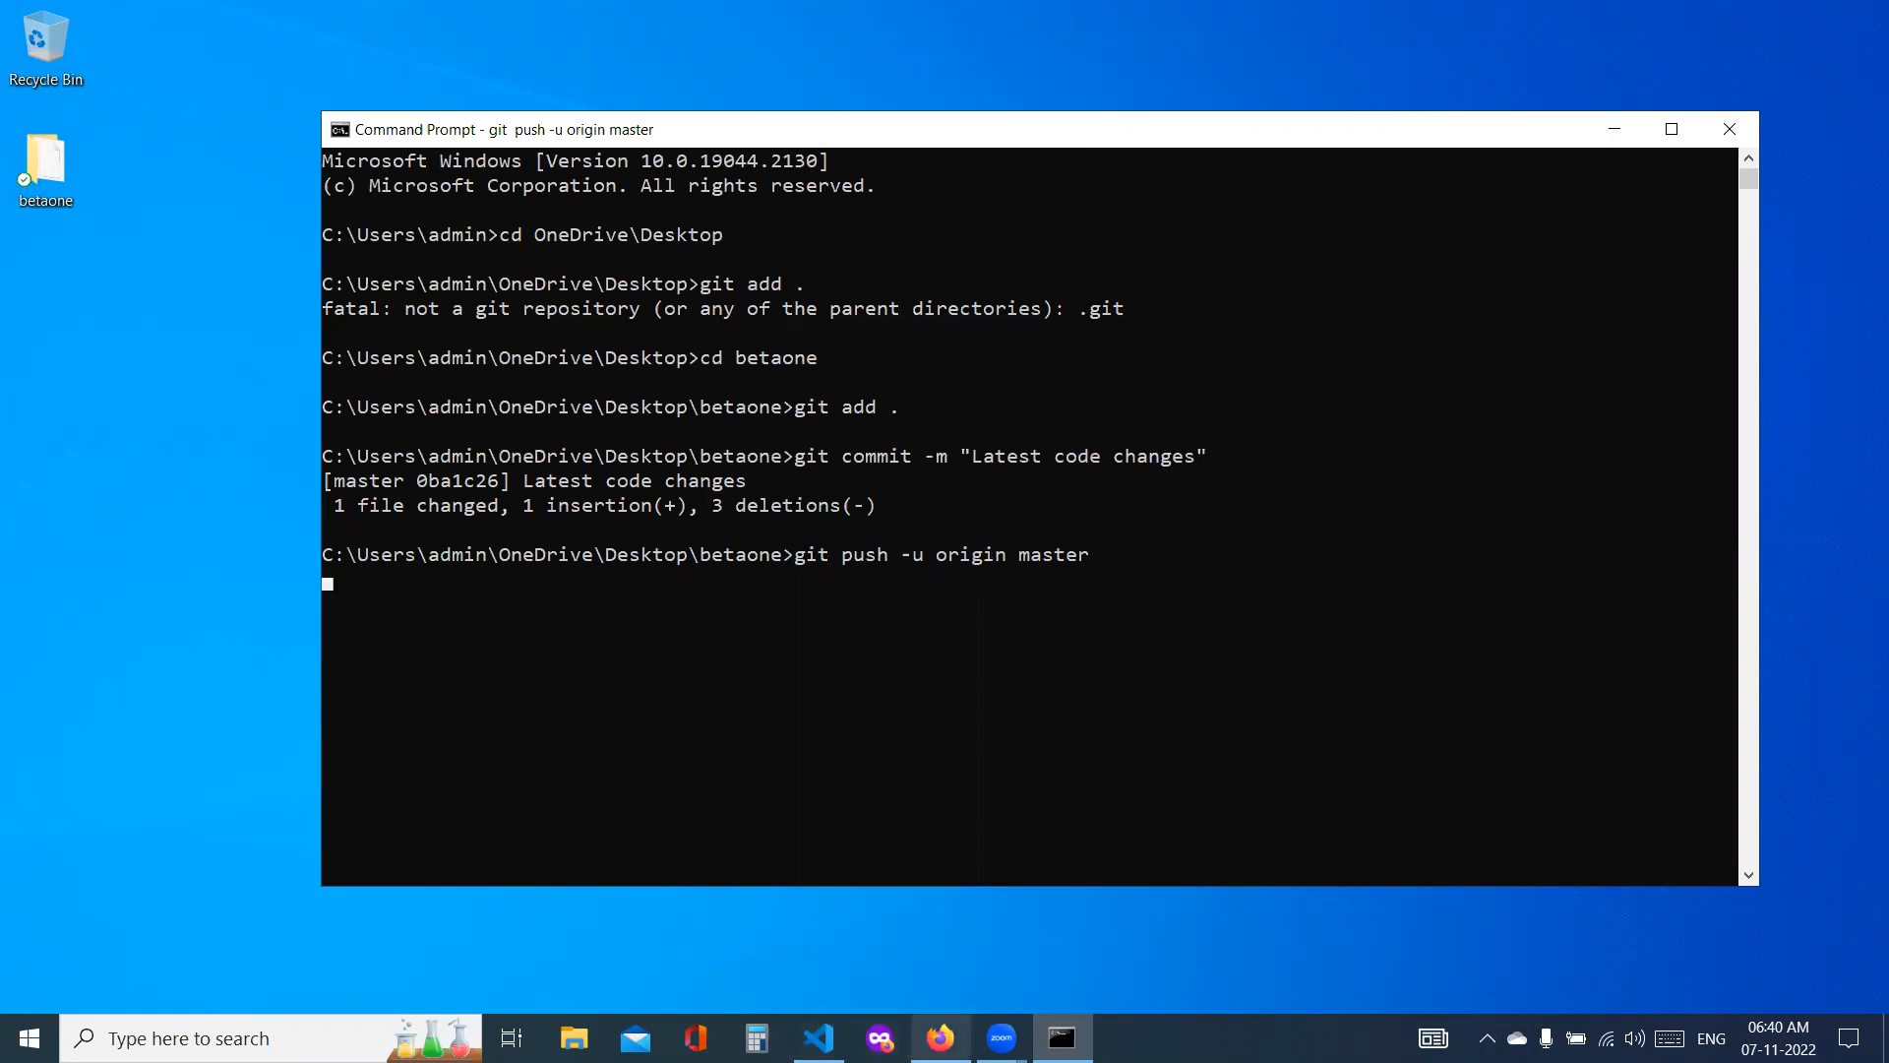
Step: Switch to Firefox and open src/main/webapp/index.jsp in the betaone Azure DevOps repository to check the Hello World heading
mouse_move(940, 1038)
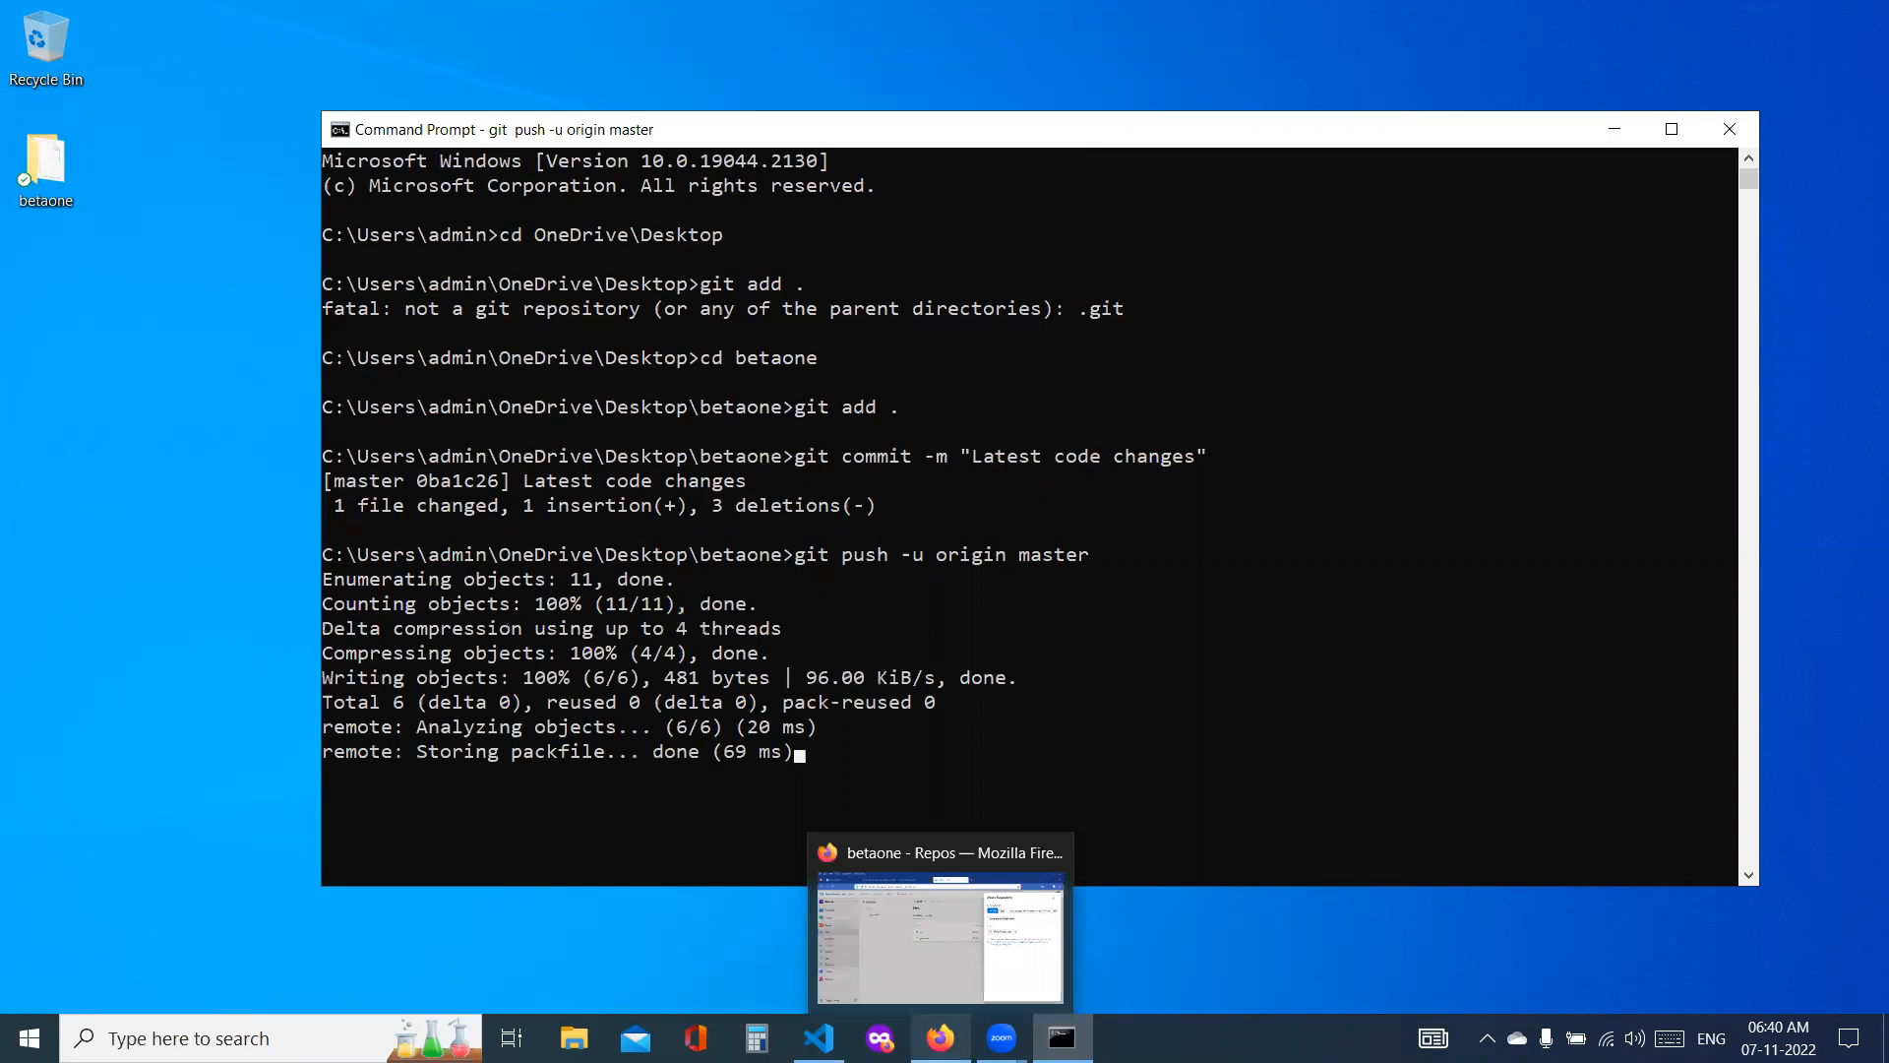
left_click(982, 950)
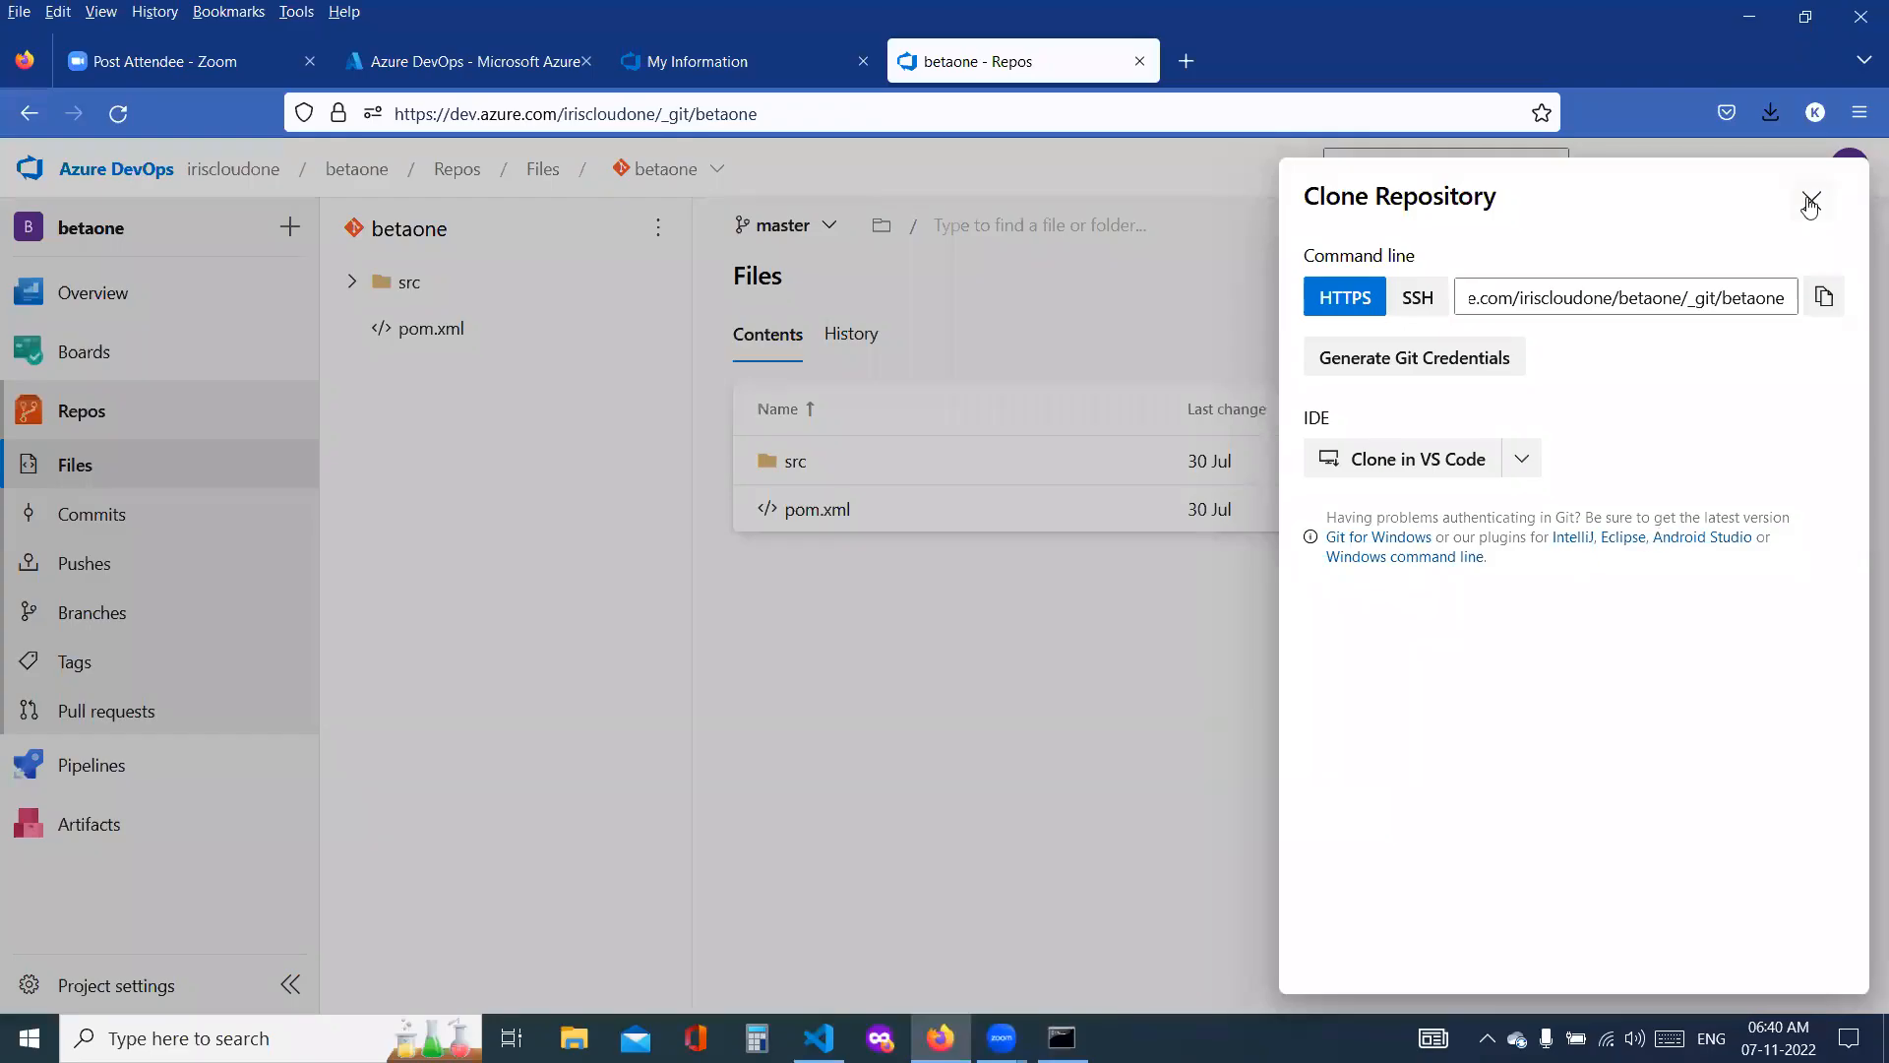
left_click(805, 465)
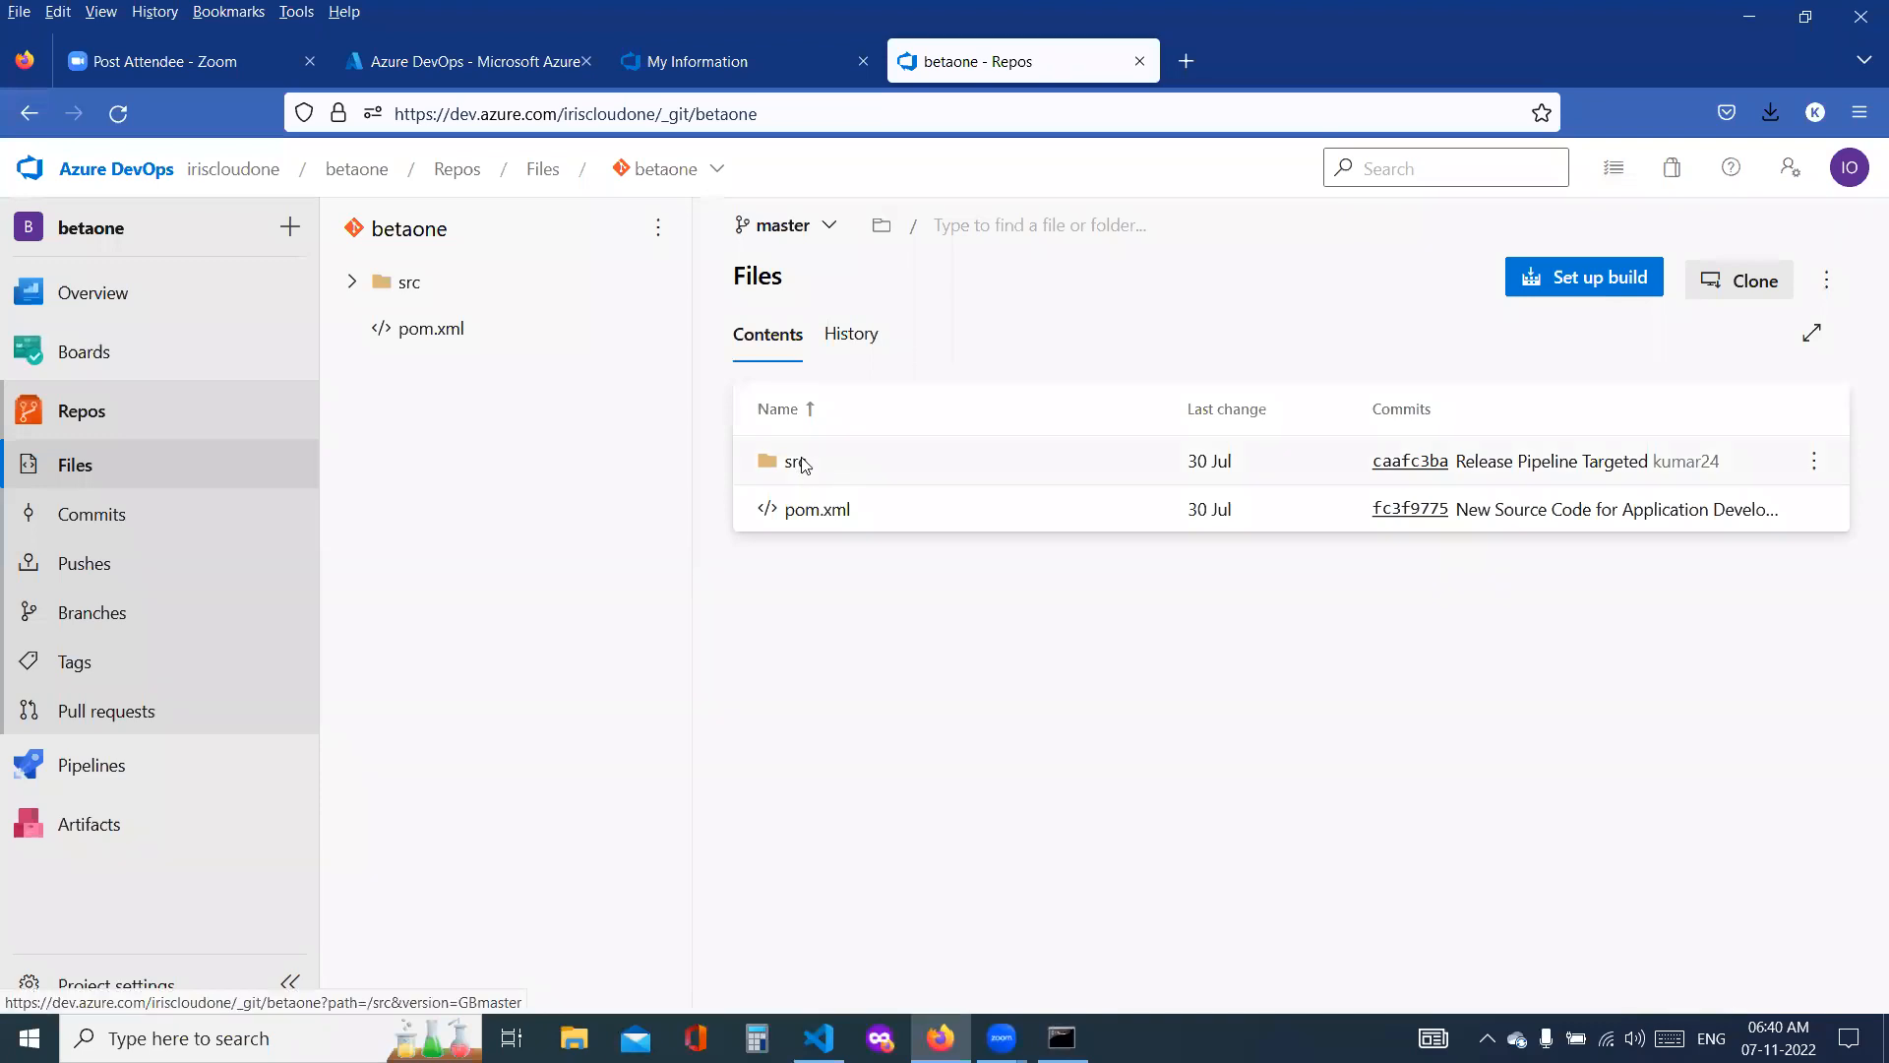
left_click(805, 465)
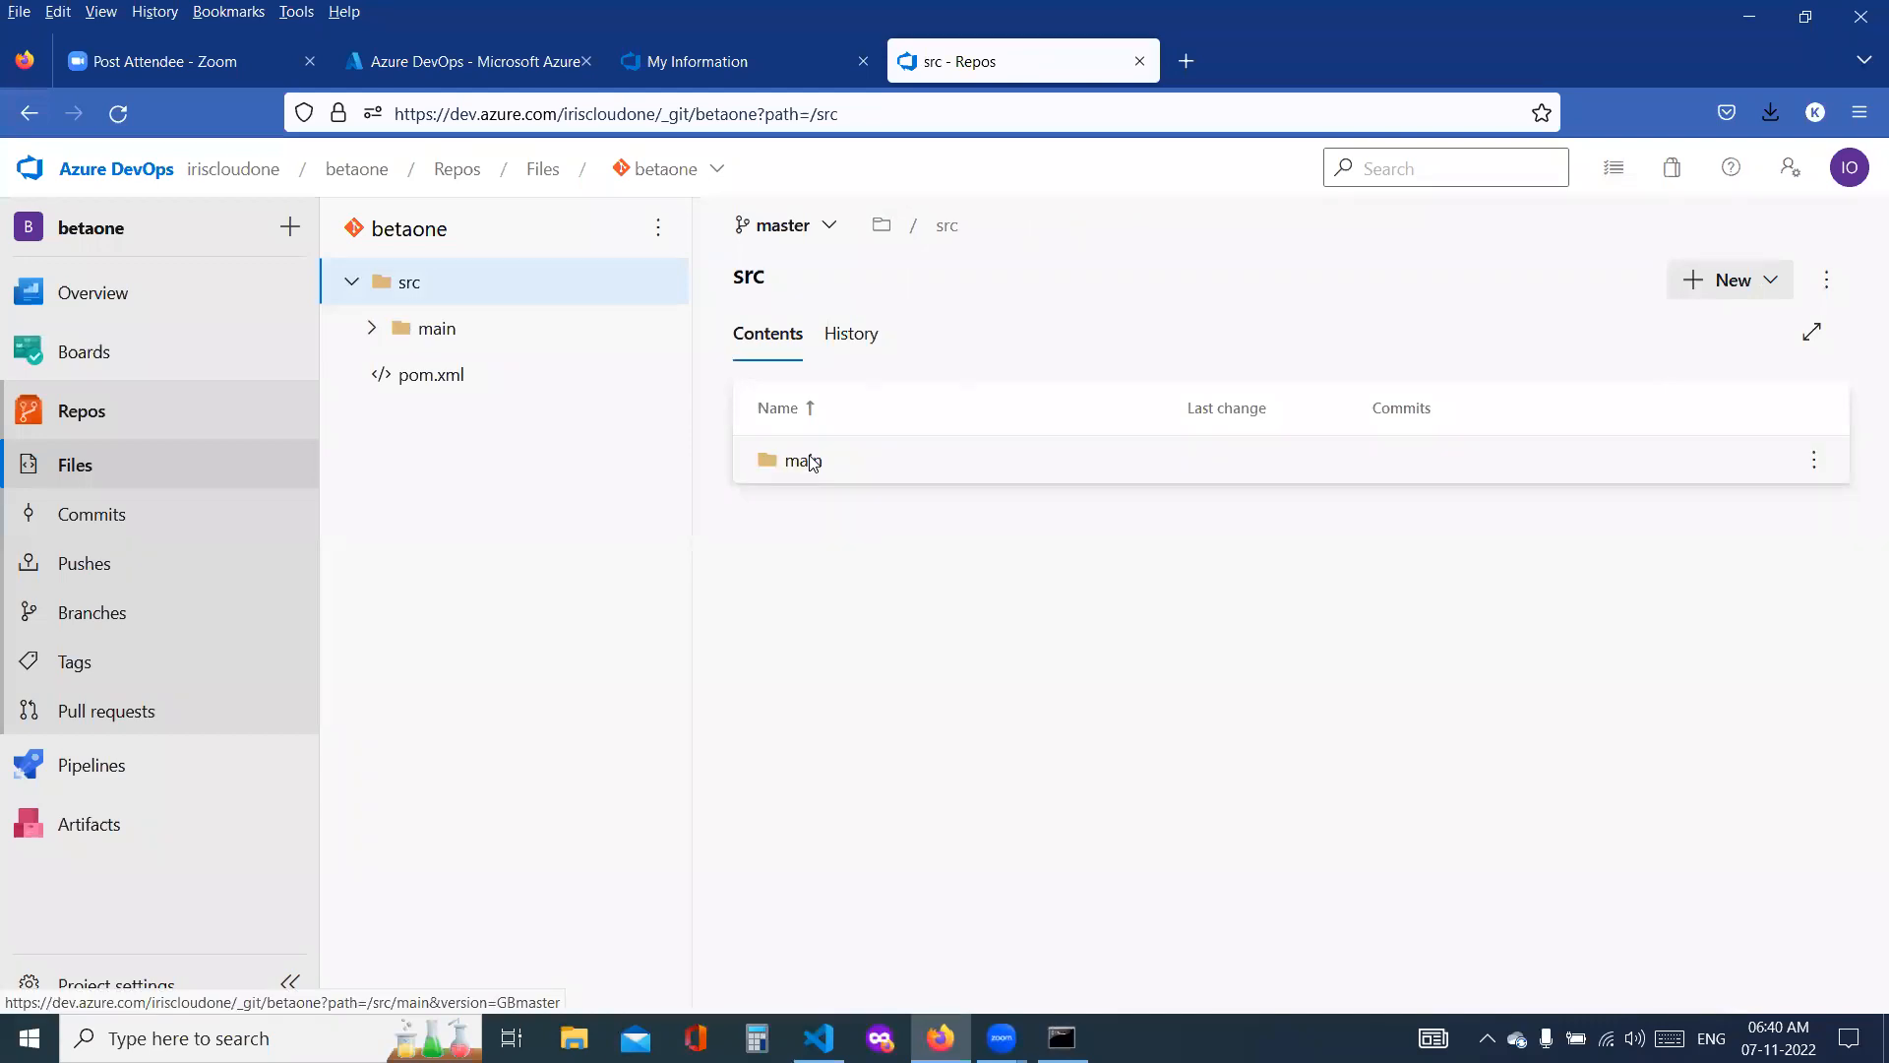
left_click(805, 461)
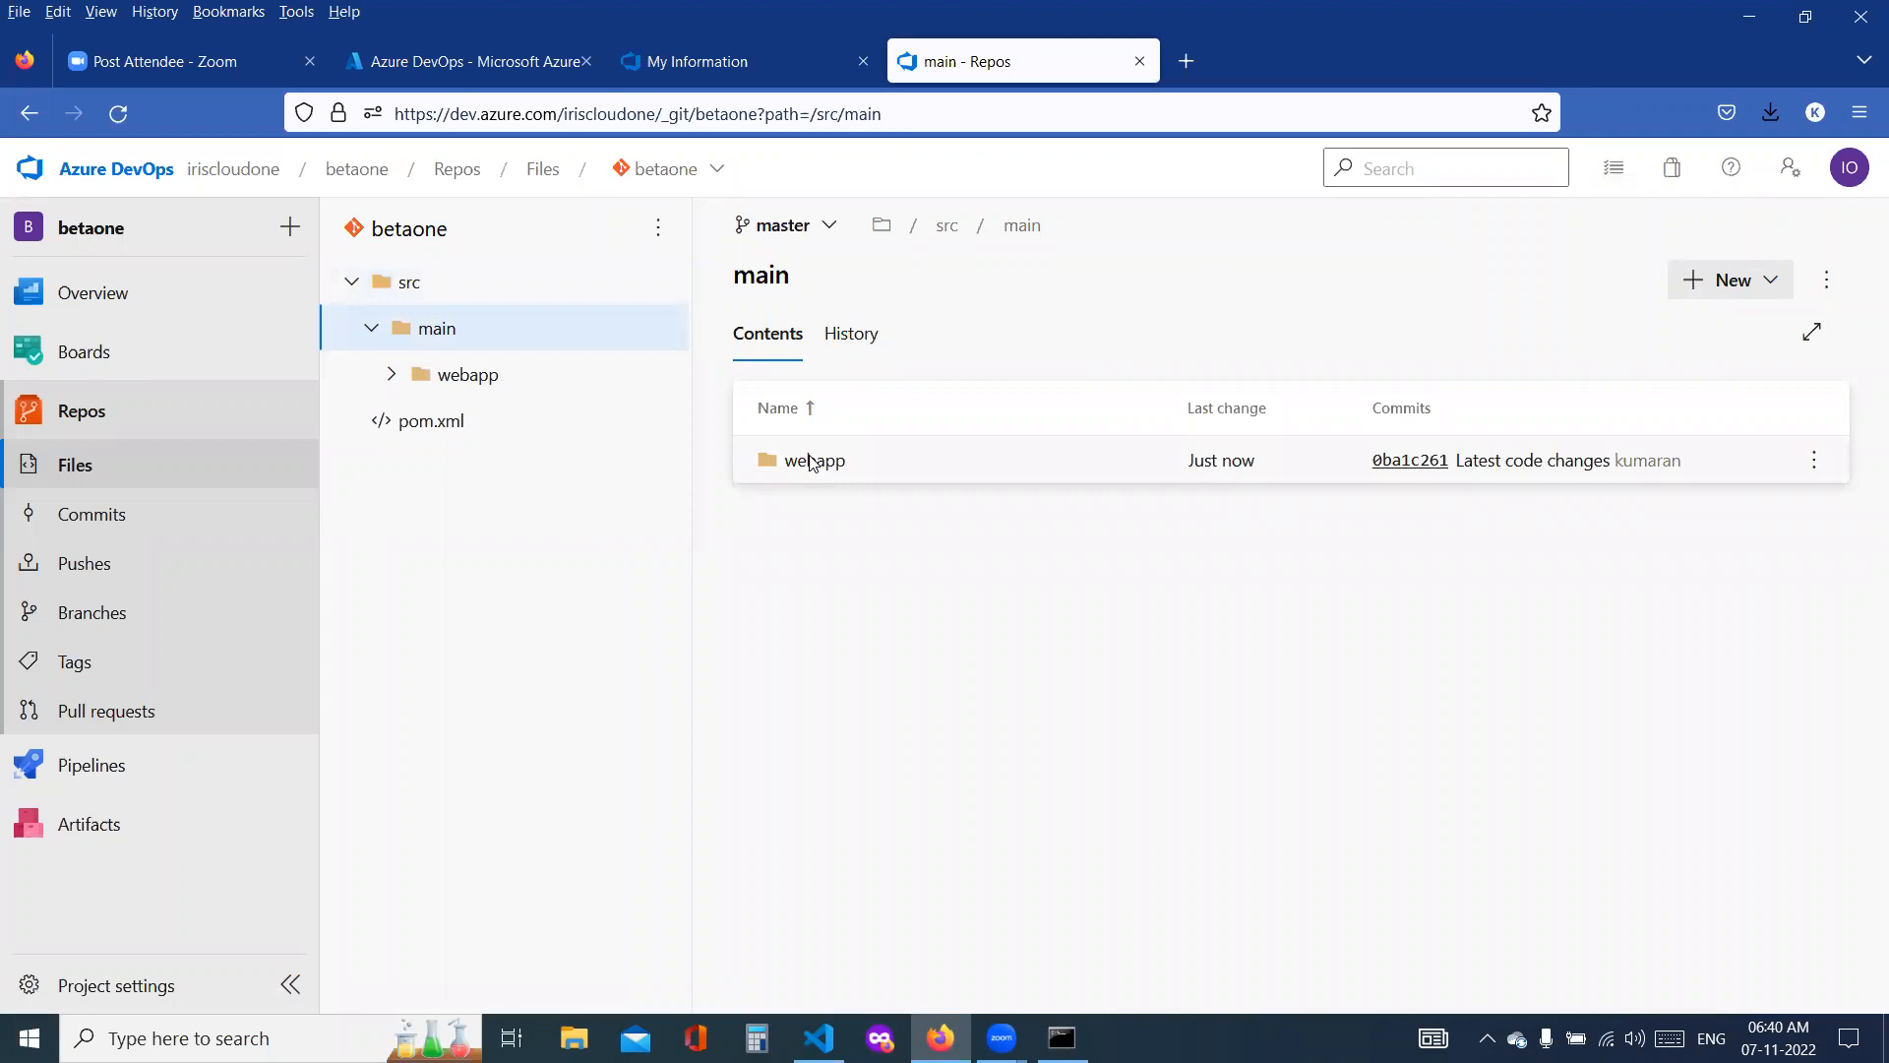
left_click(811, 460)
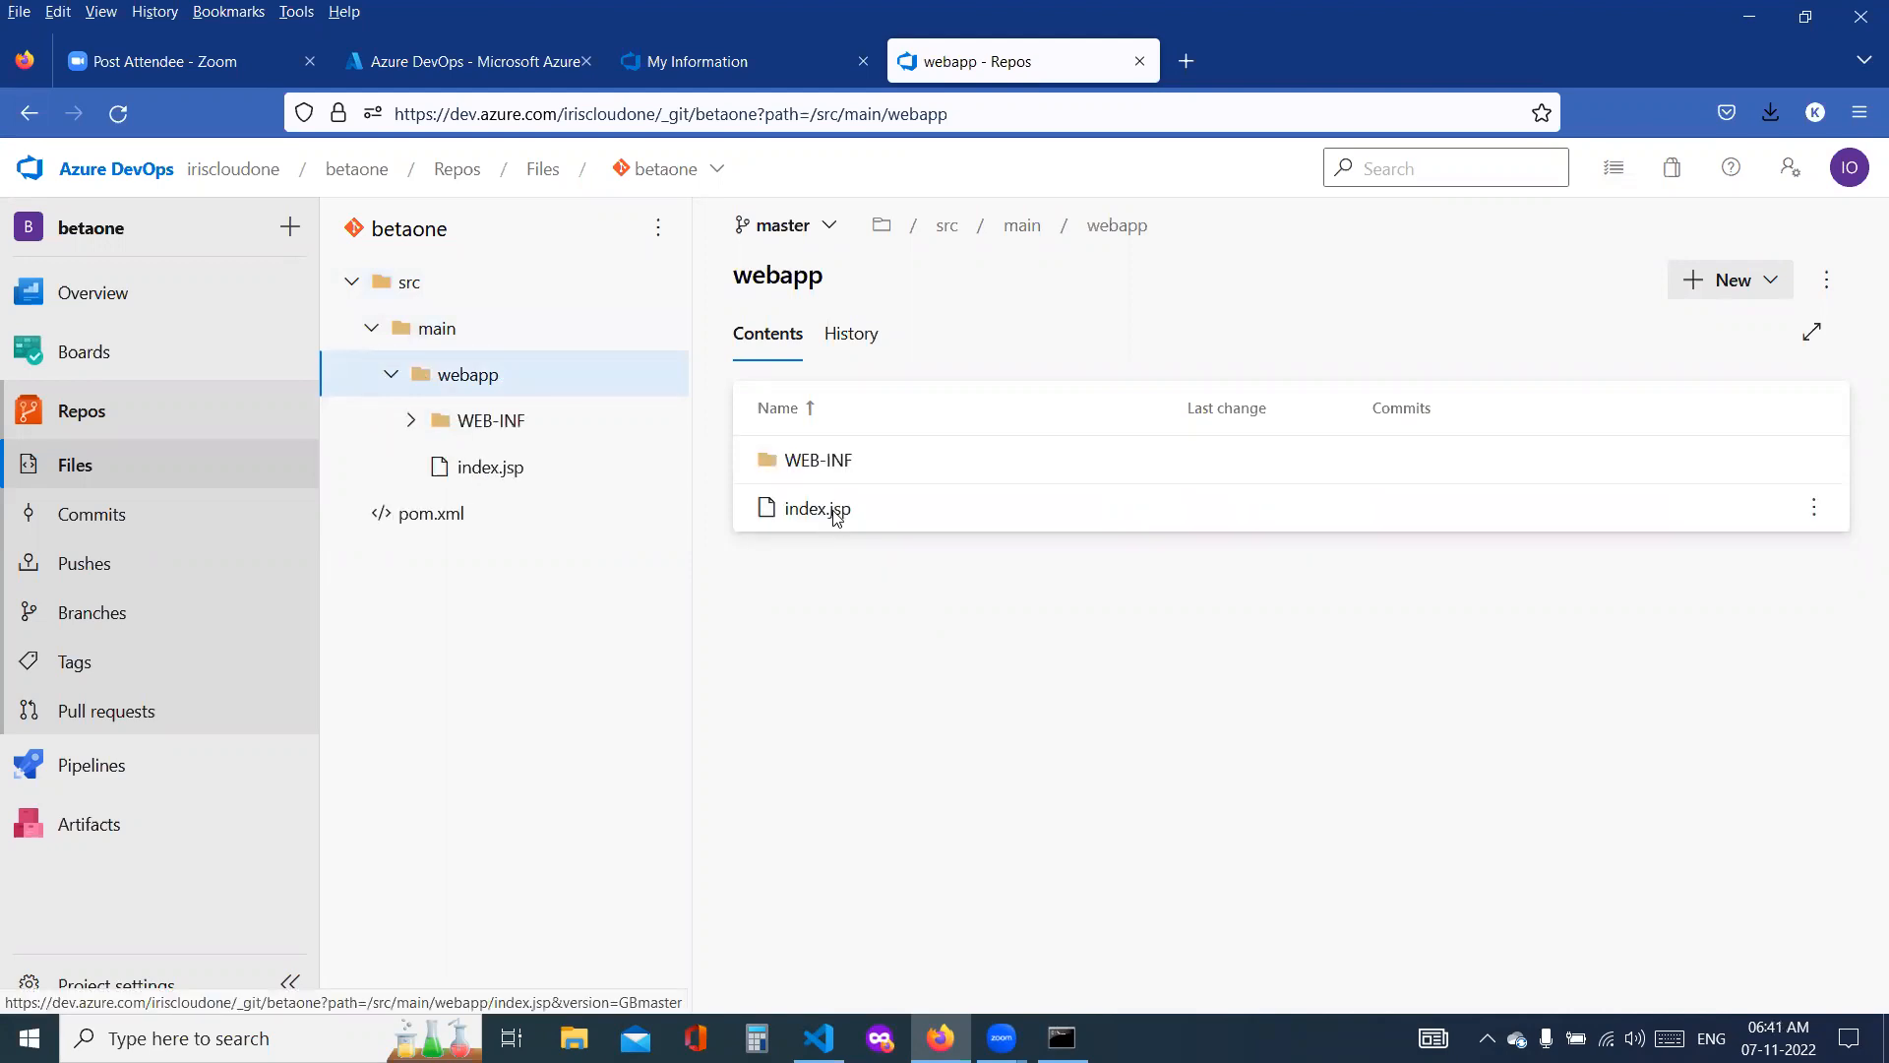
left_click(817, 509)
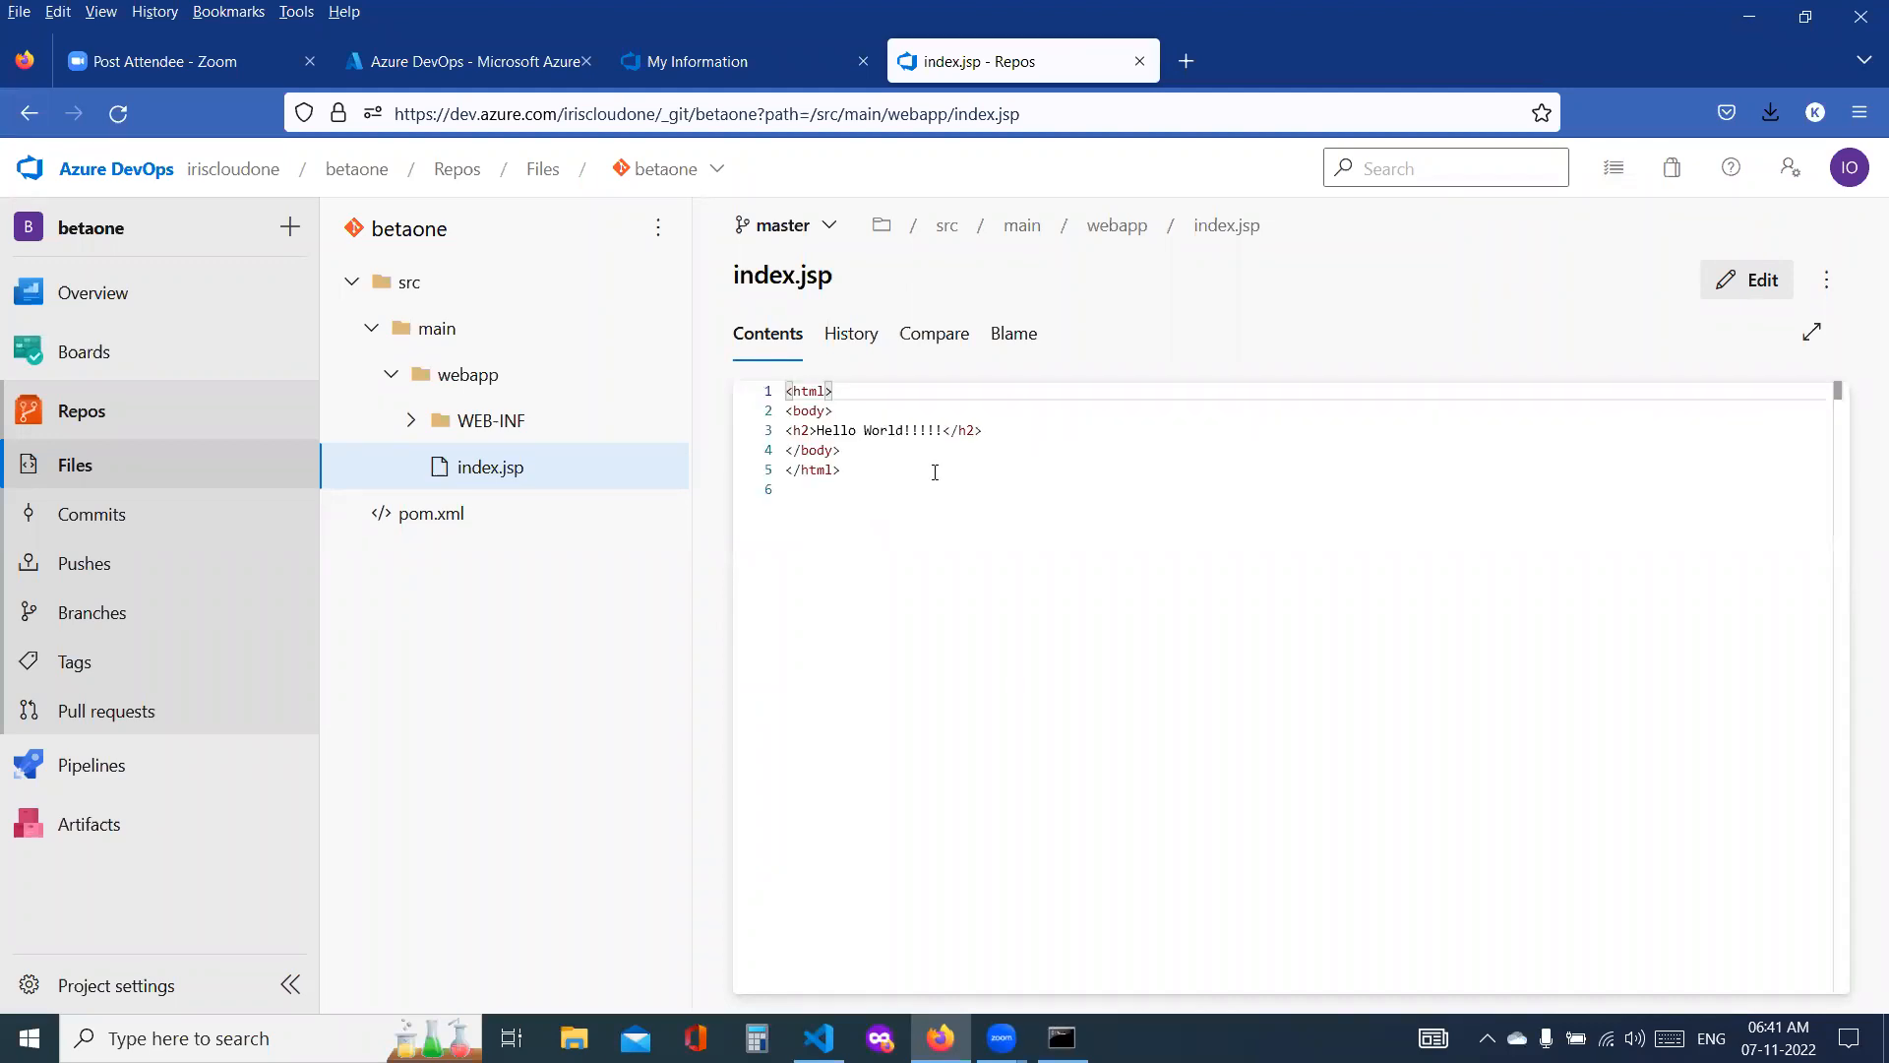
left_click_drag(821, 430, 943, 429)
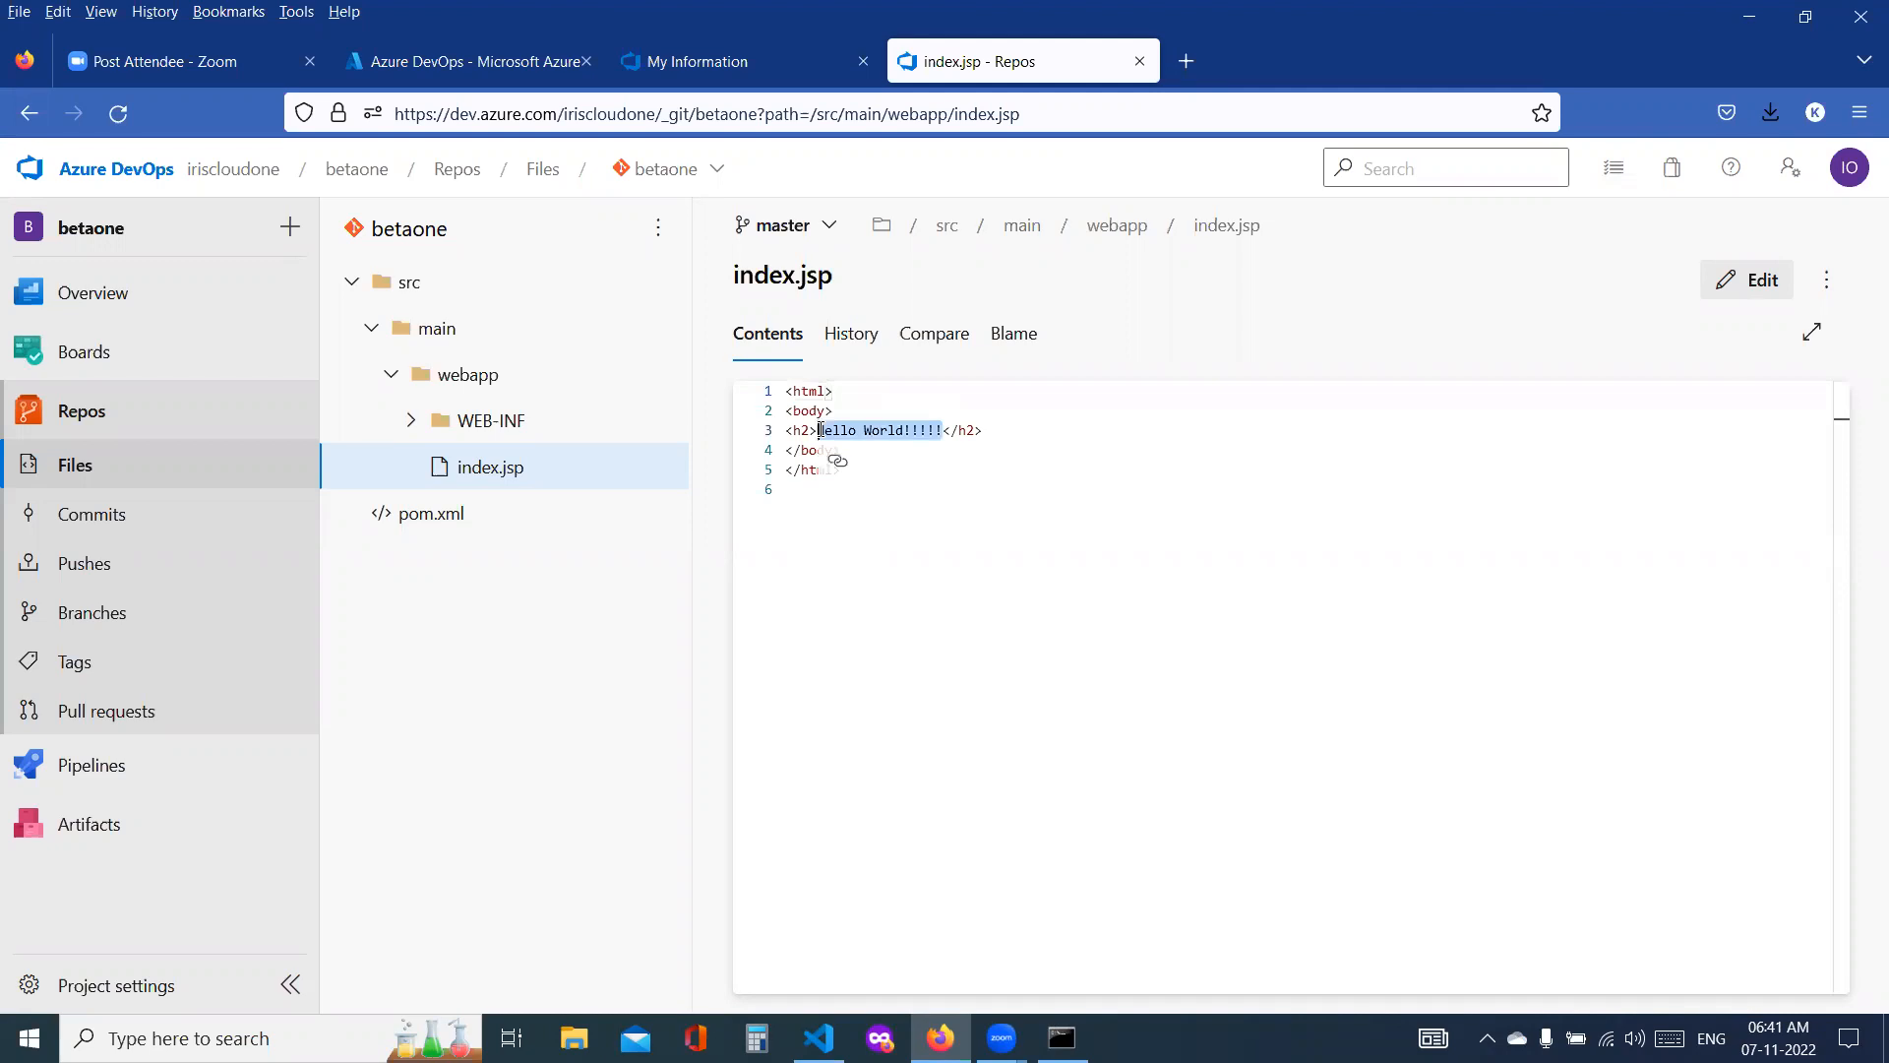
Step: Check the commit list of the master branch for the pushed commit, and return to the repository files
left_click(63, 524)
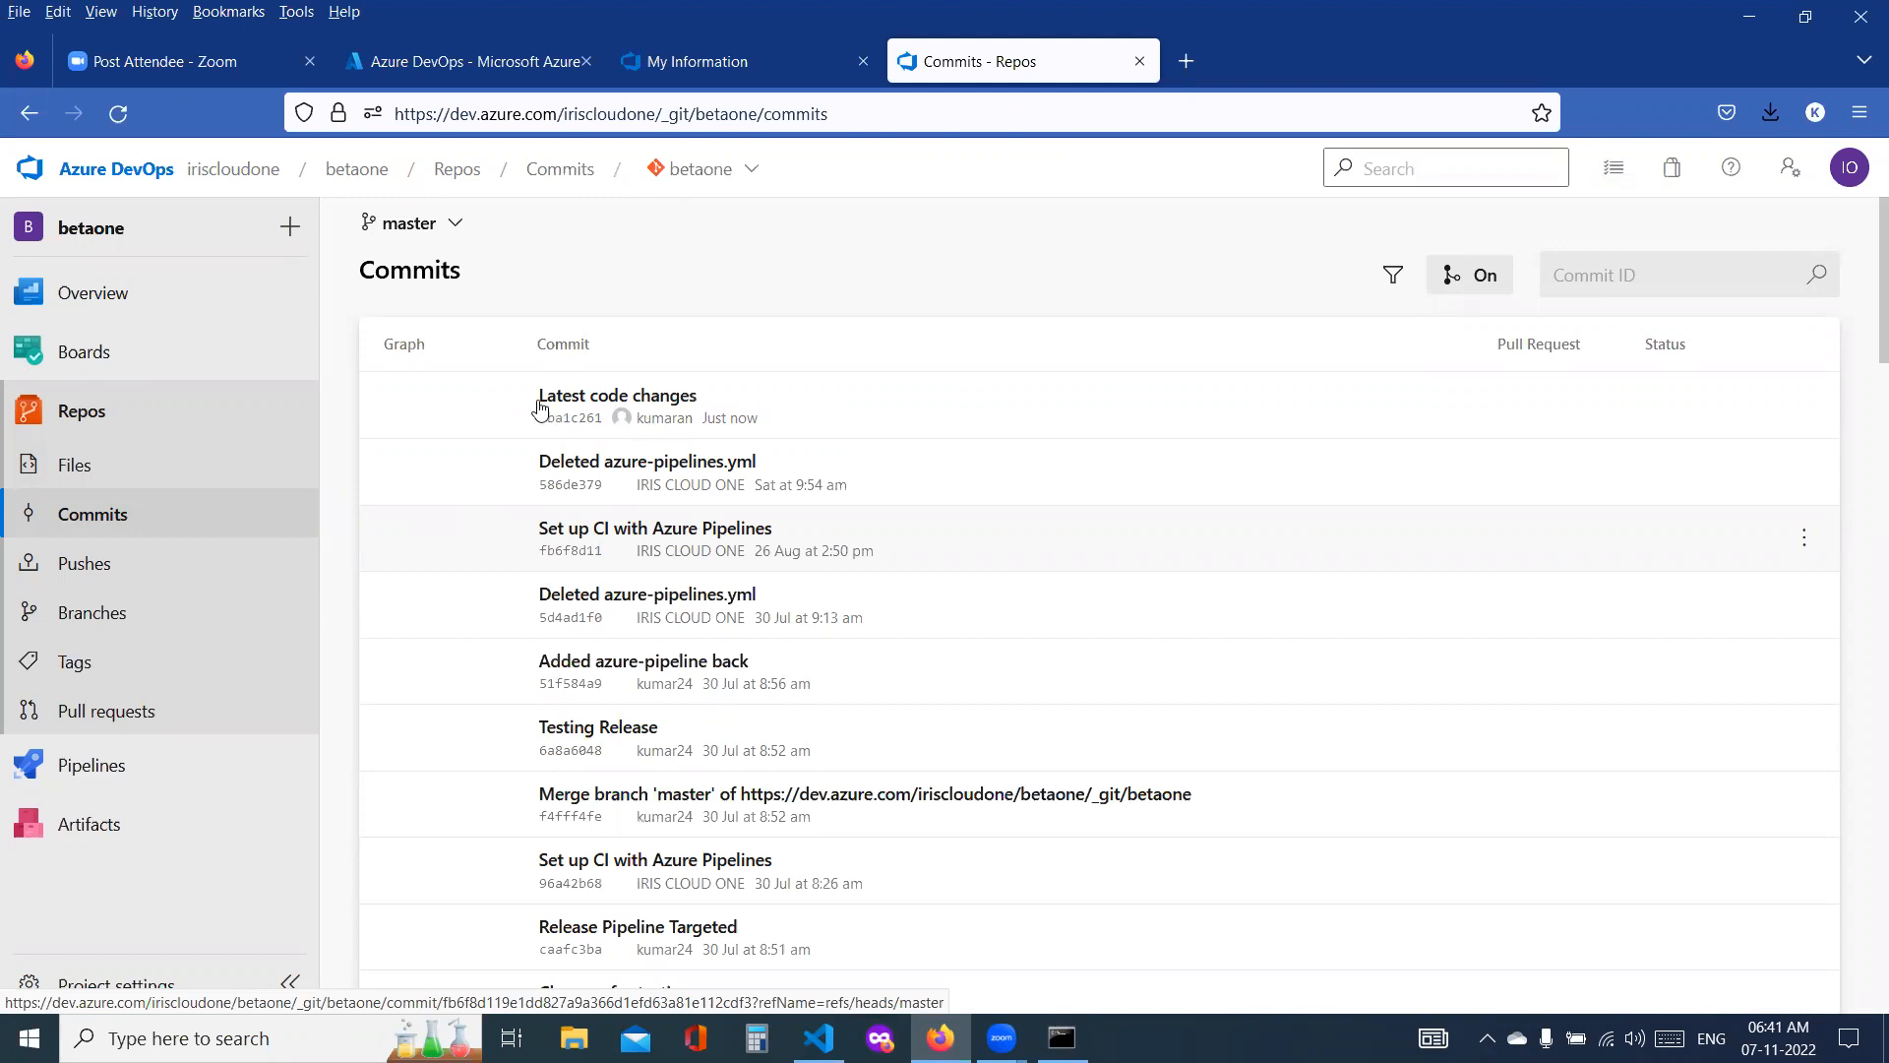
left_click(108, 470)
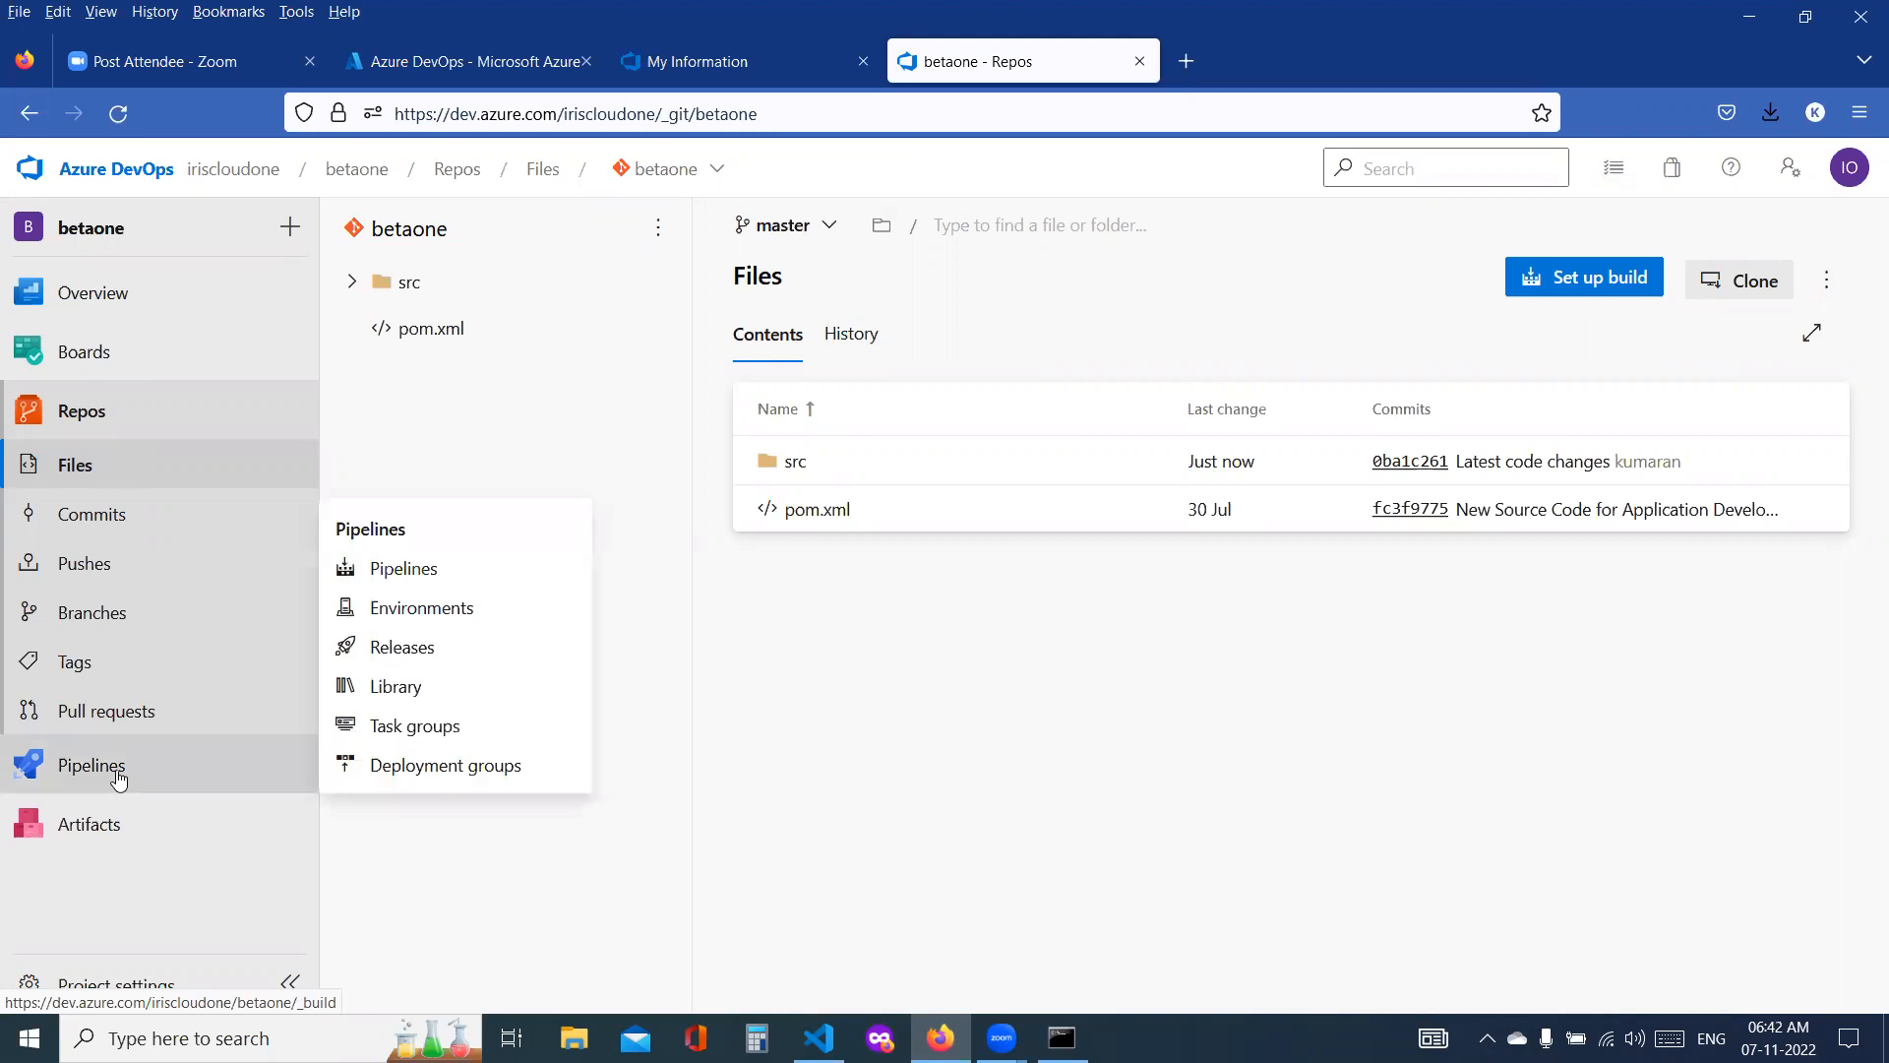
Step: Open the Pipelines page of the betaone project and highlight the description of creating a first pipeline
left_click(112, 777)
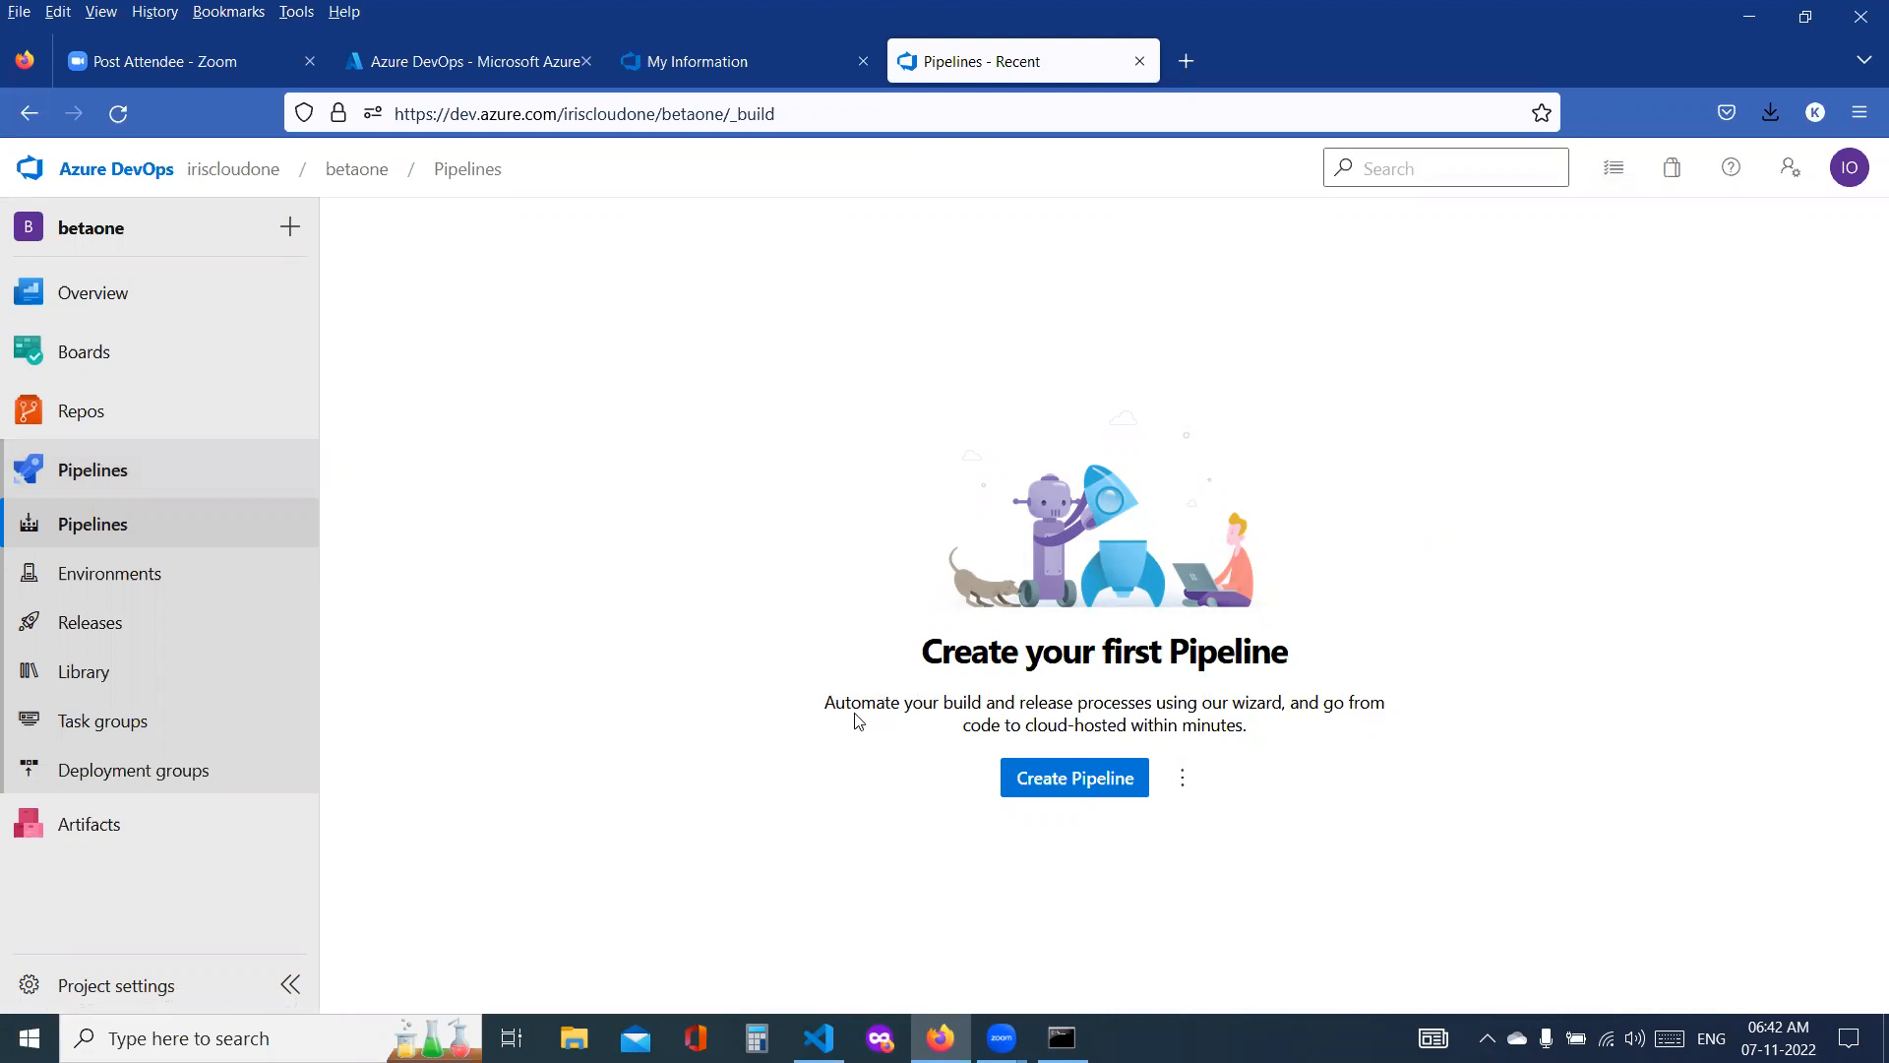
left_click_drag(829, 705, 1247, 746)
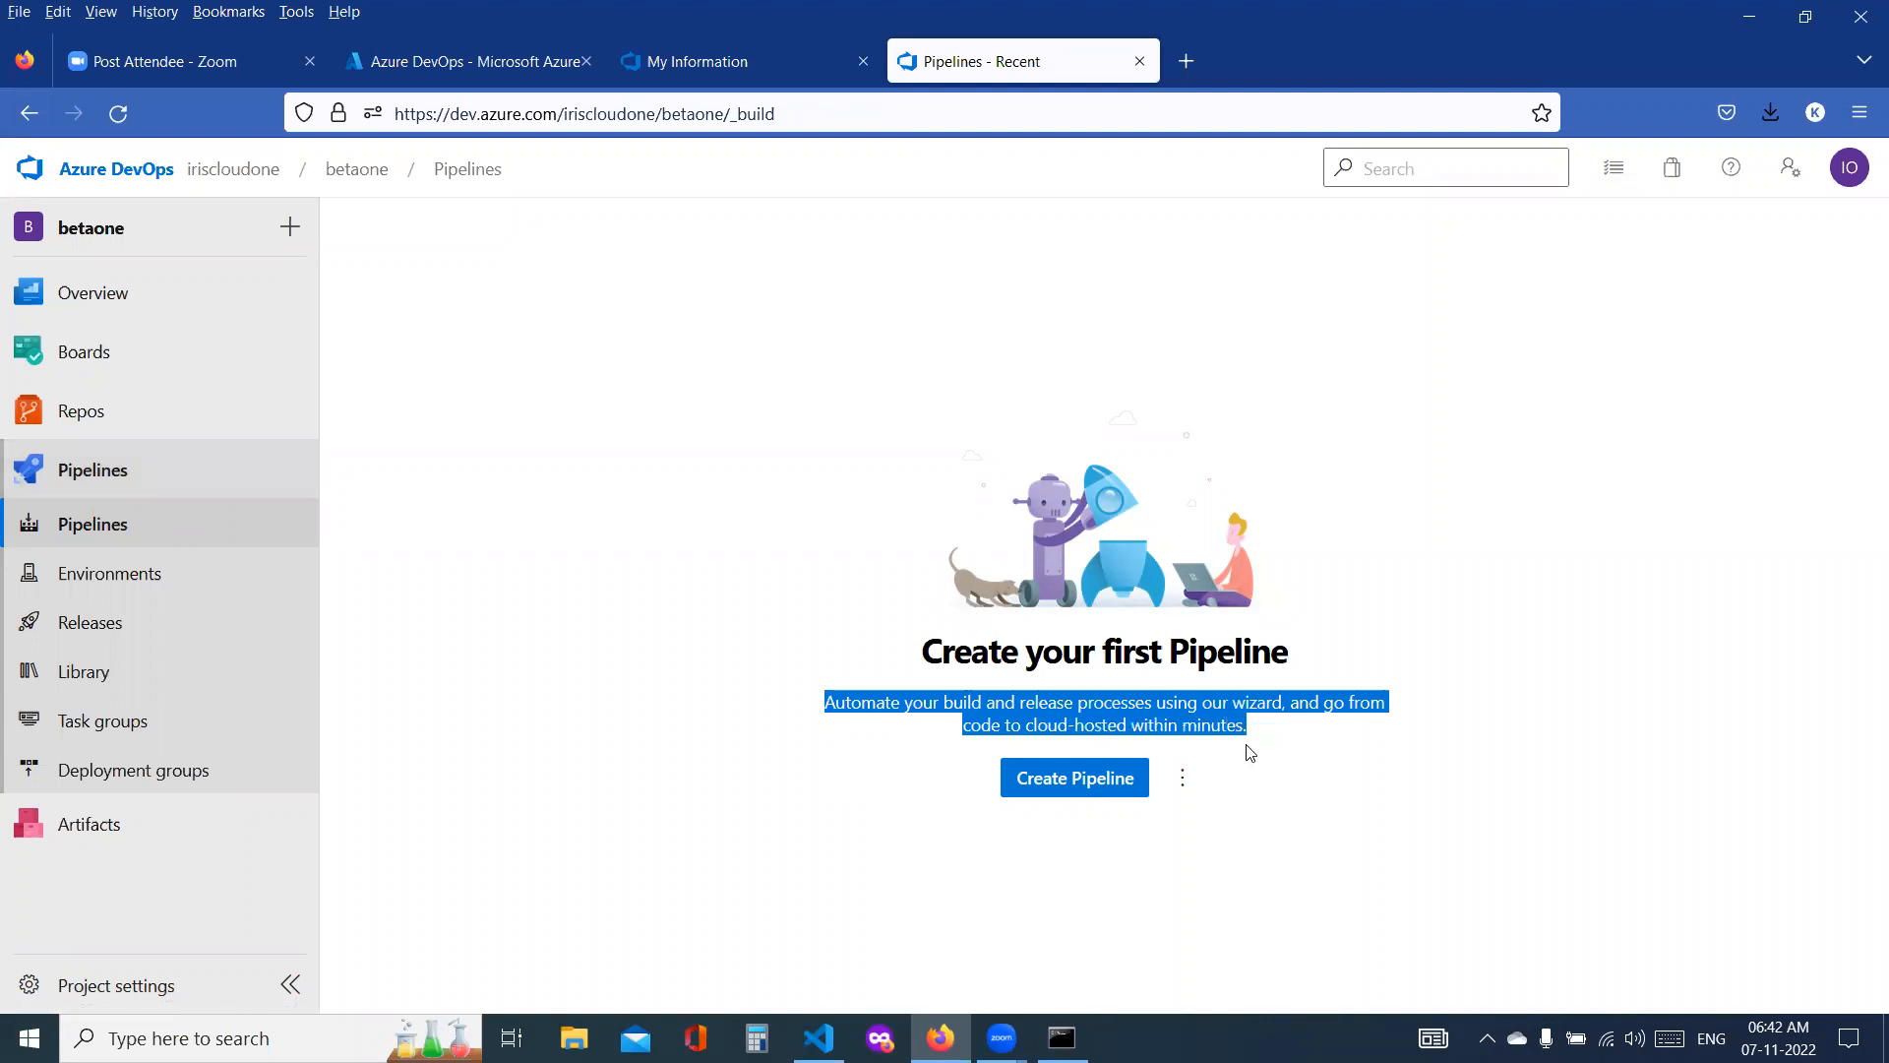
Step: Start creating a pipeline with Azure Repos Git as the code source and betaone as the repository
left_click(1086, 789)
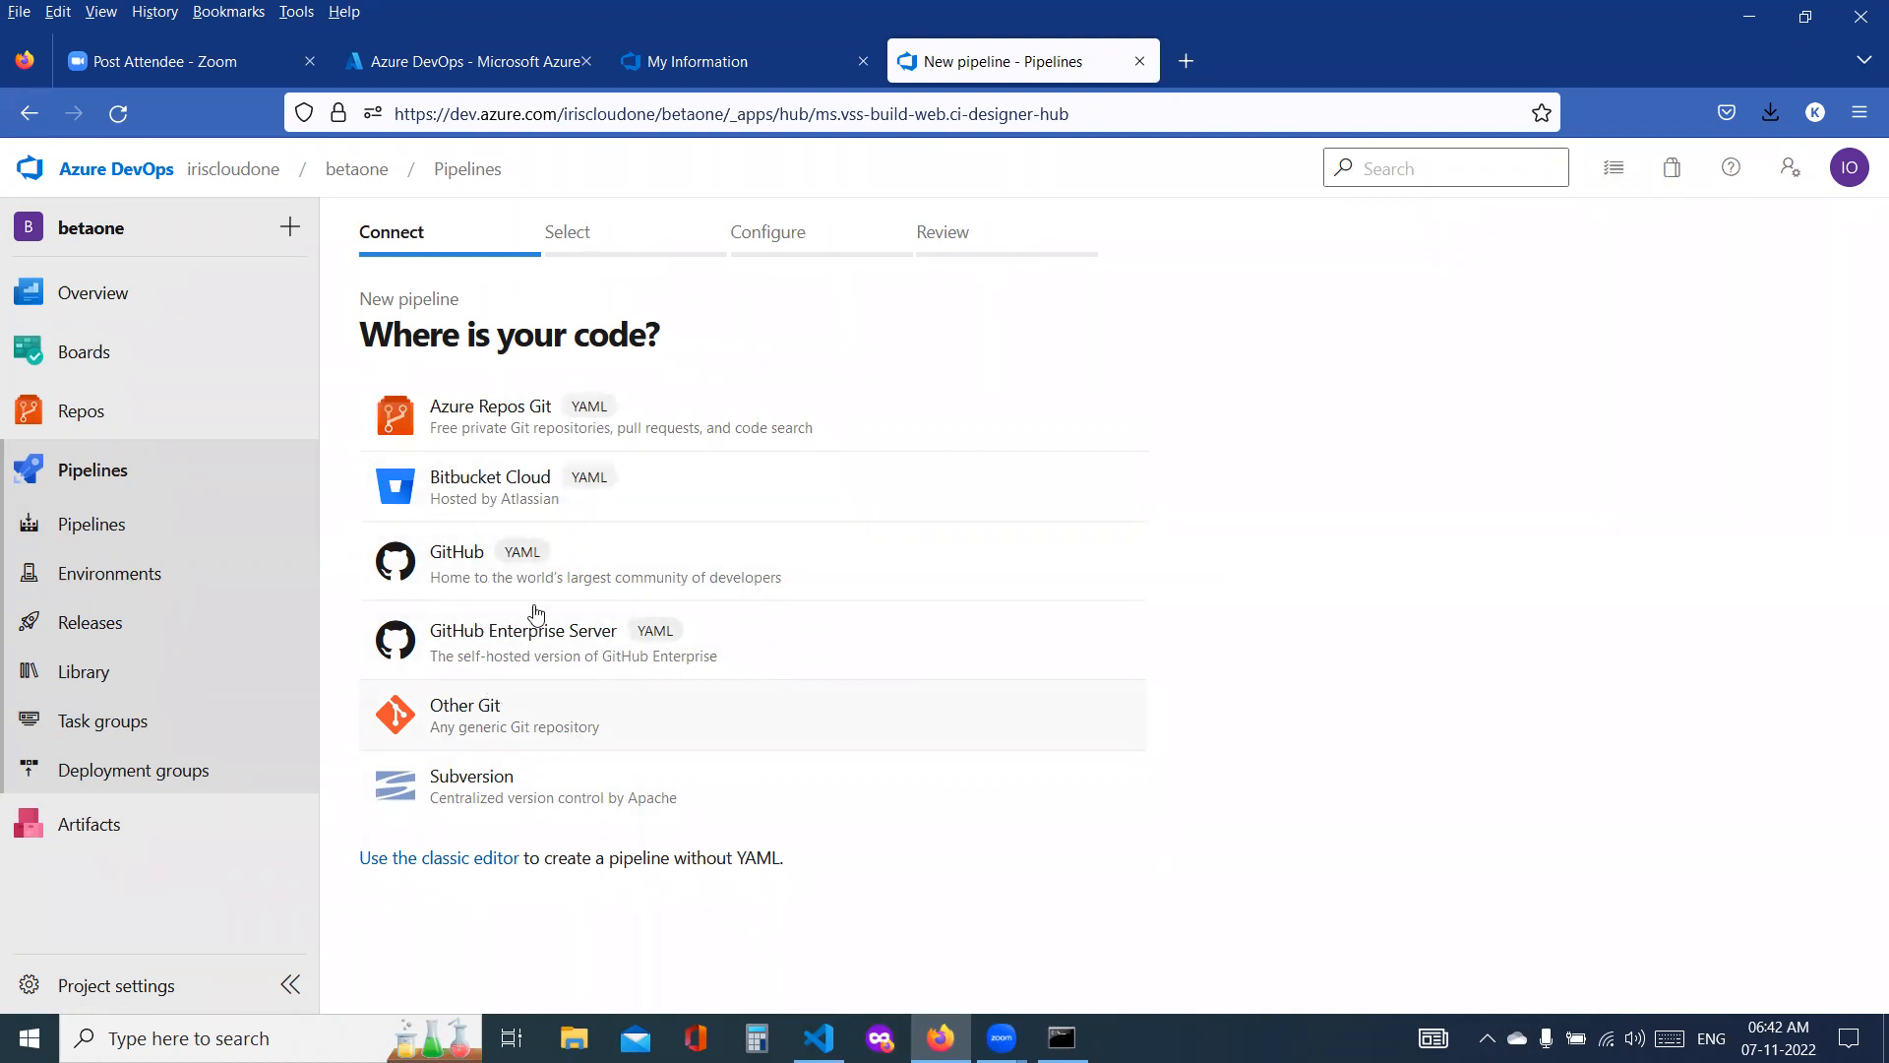
left_click(503, 417)
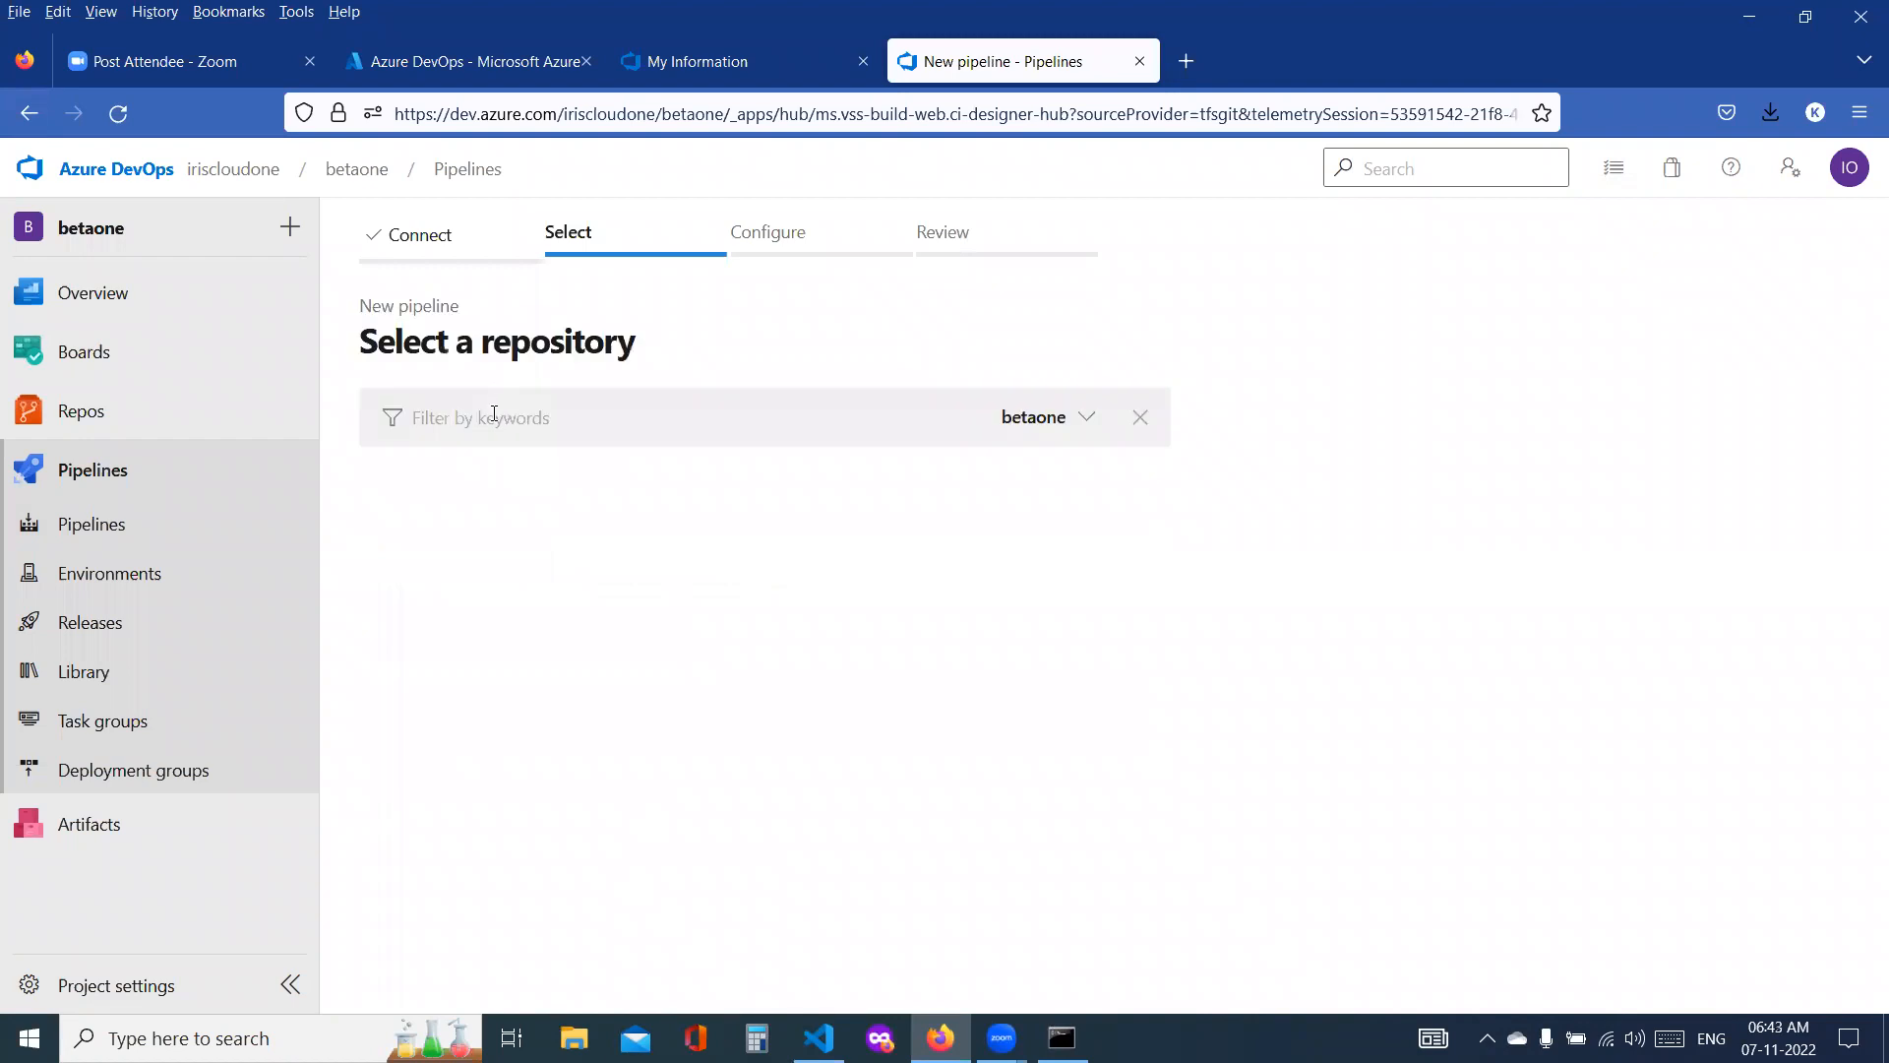
left_click(448, 503)
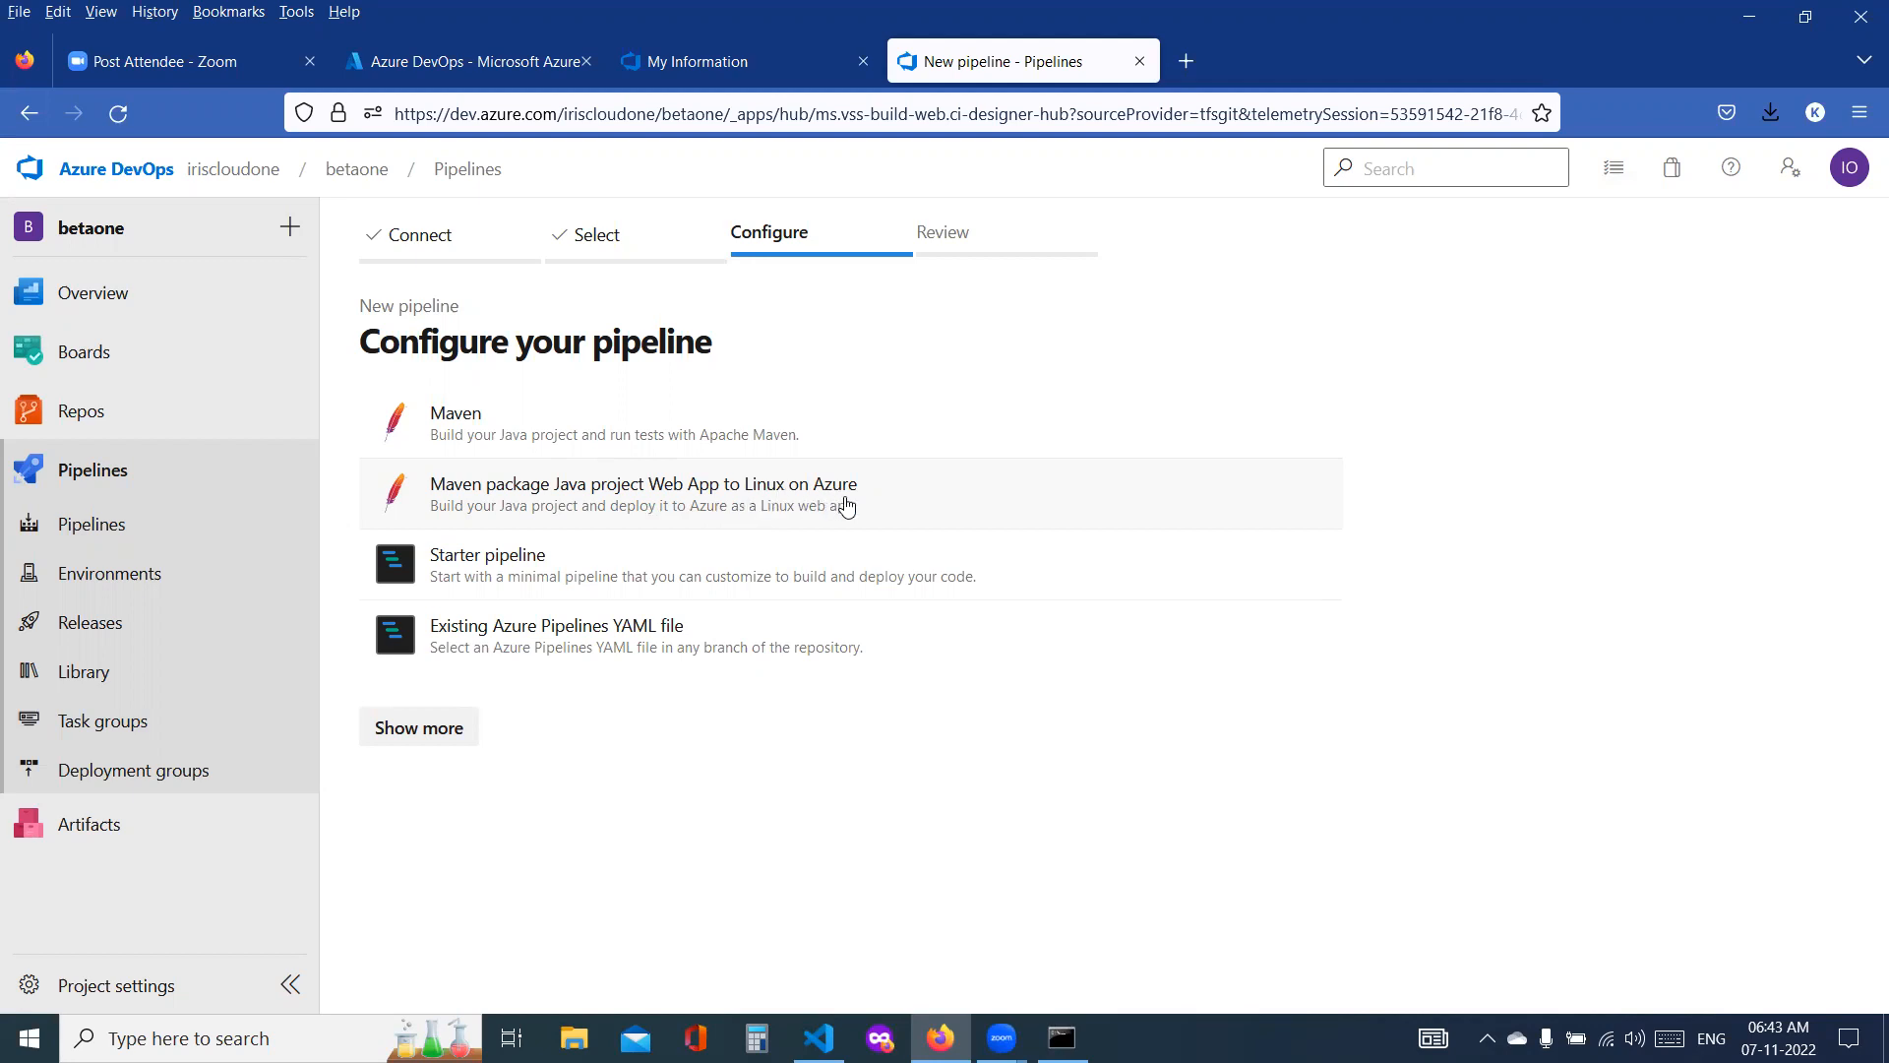
Step: Review the azure-pipelines.yml generated by the Maven template, and return to the pipeline template choices
left_click(629, 423)
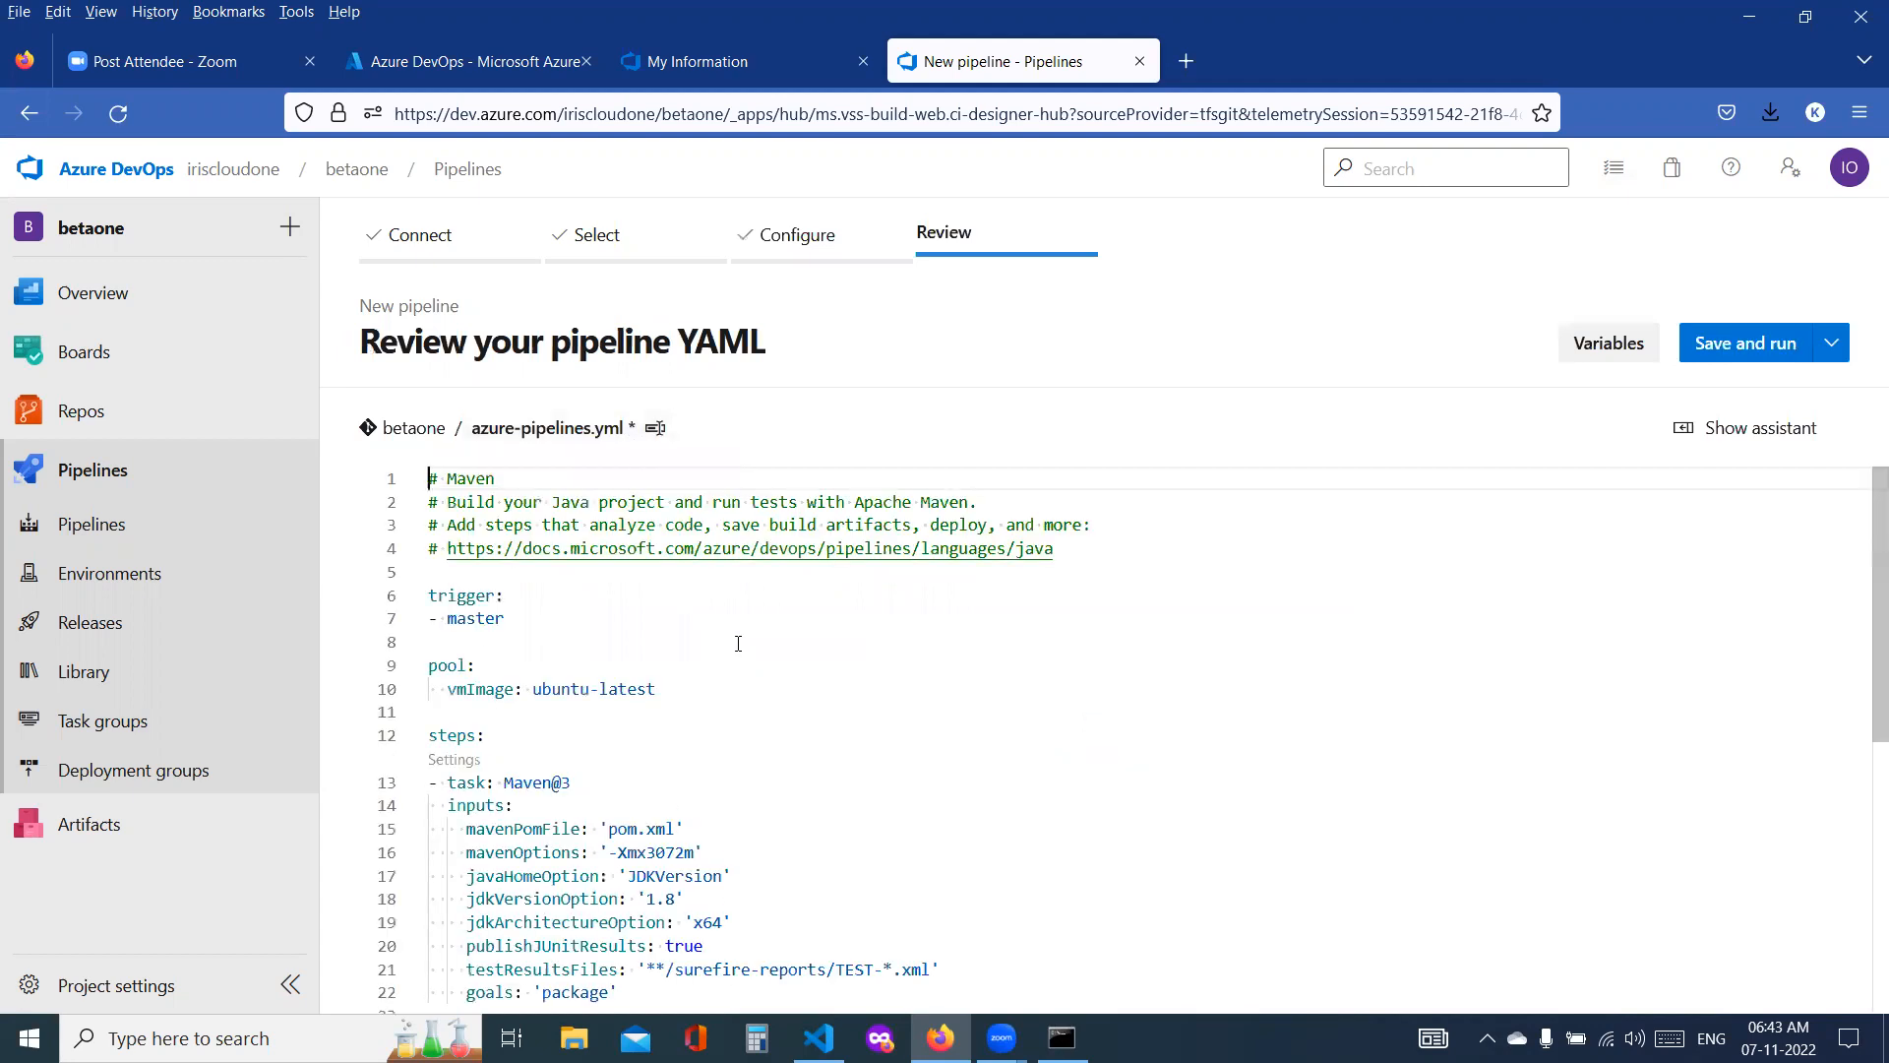
scroll(738, 643, "down", 5)
scroll(758, 637, "up", 5)
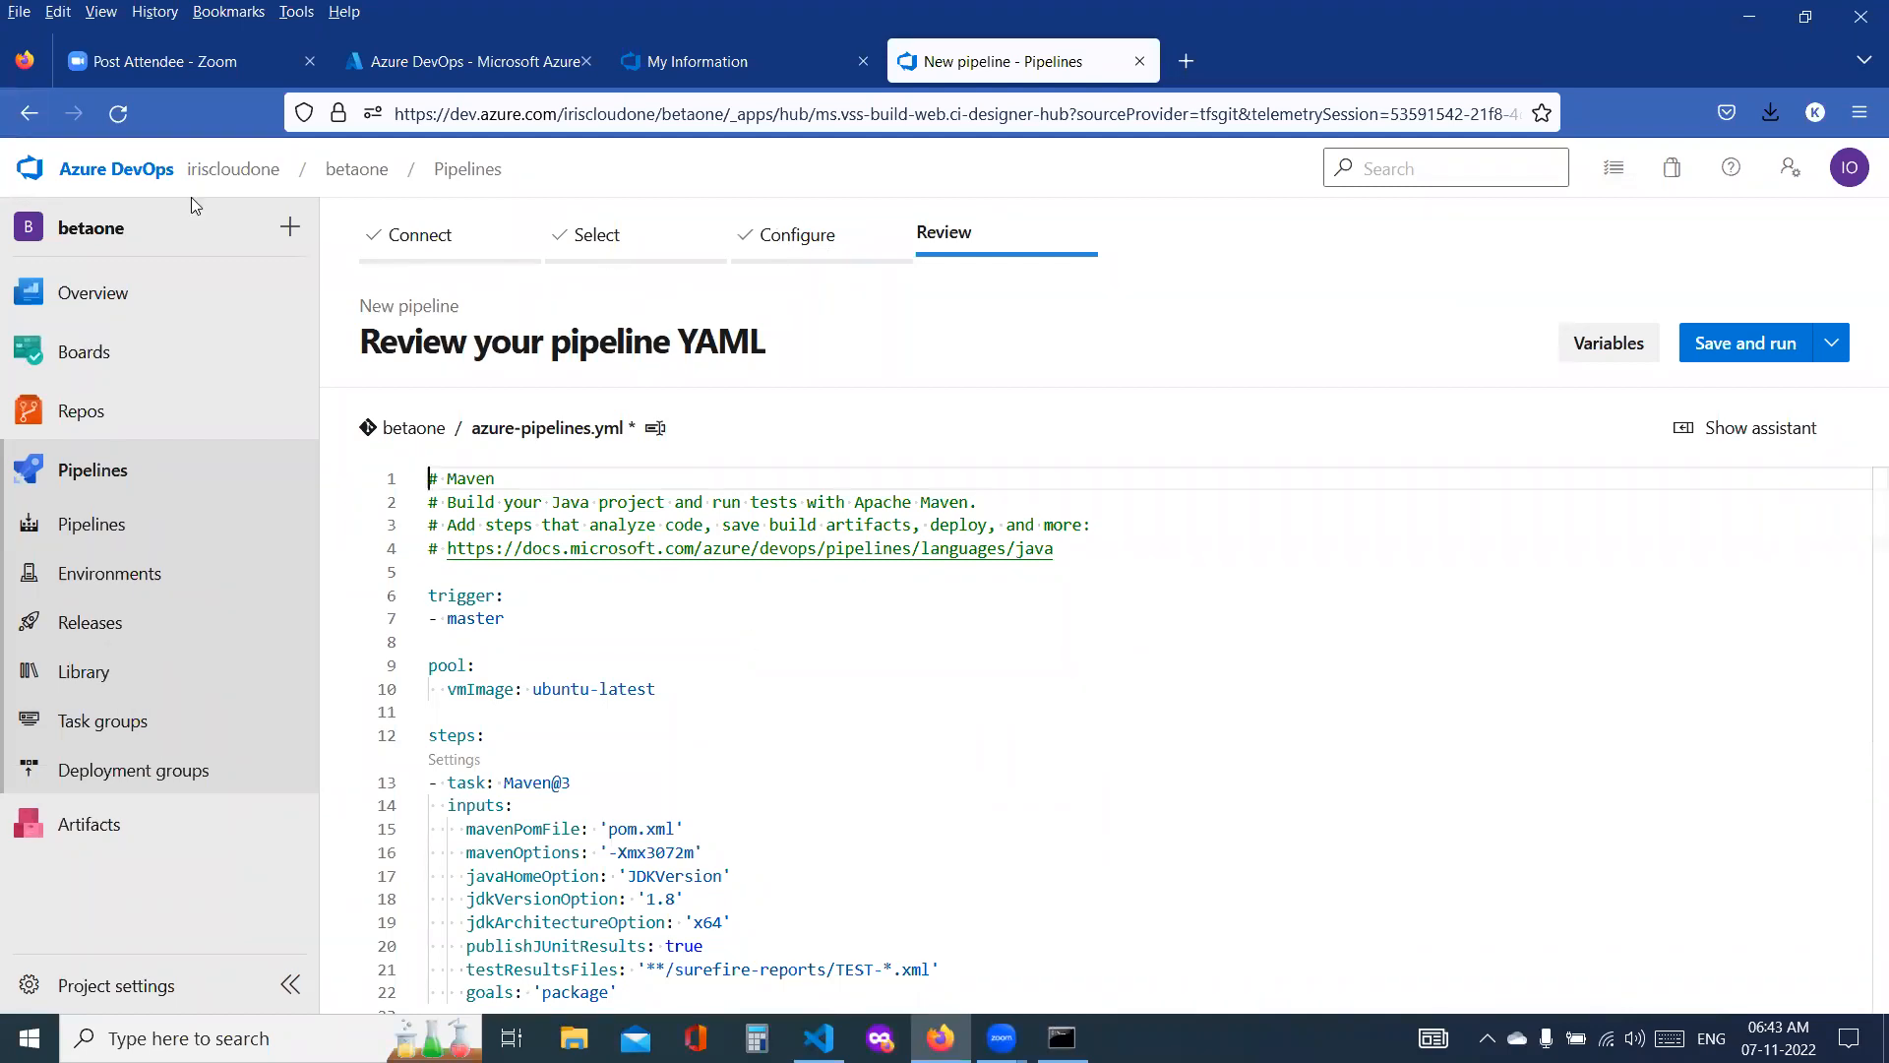
left_click(37, 117)
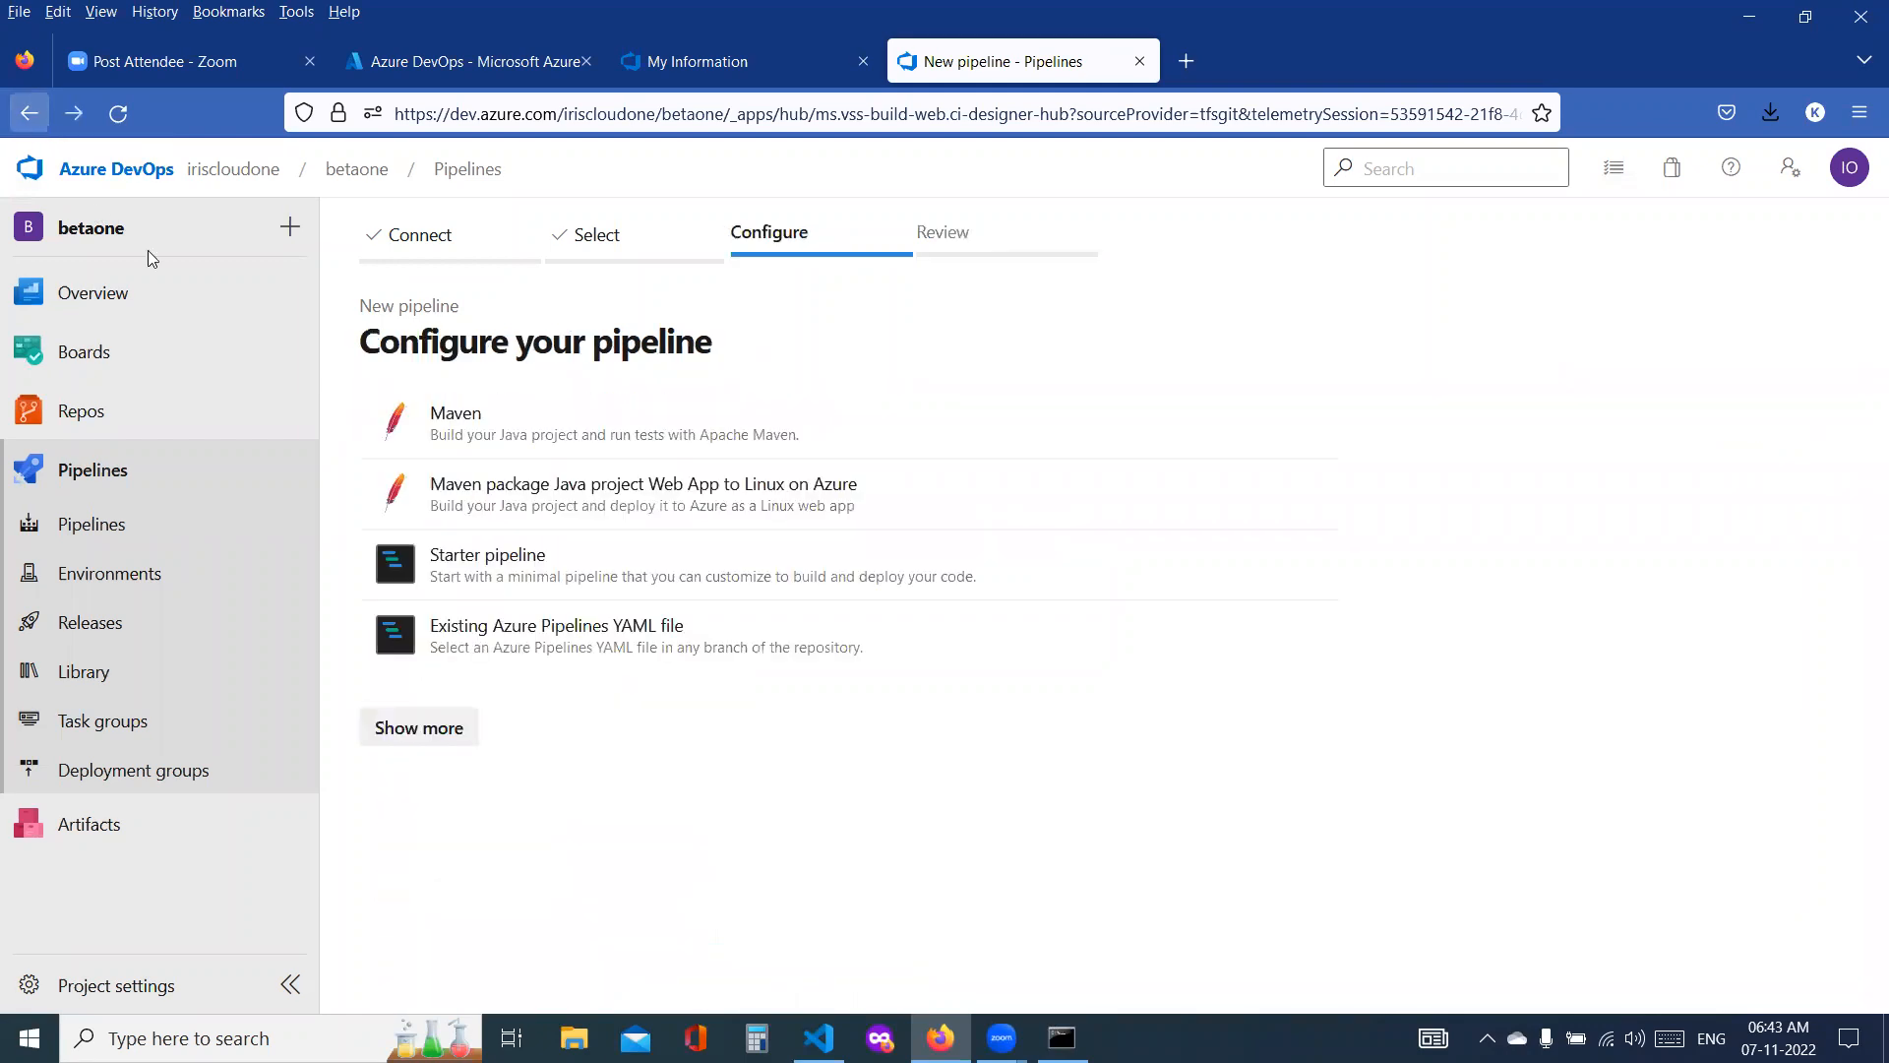
Step: Try the Maven package Java project Web App to Linux on Azure template with the Pay-As-You-Go subscription
left_click(494, 516)
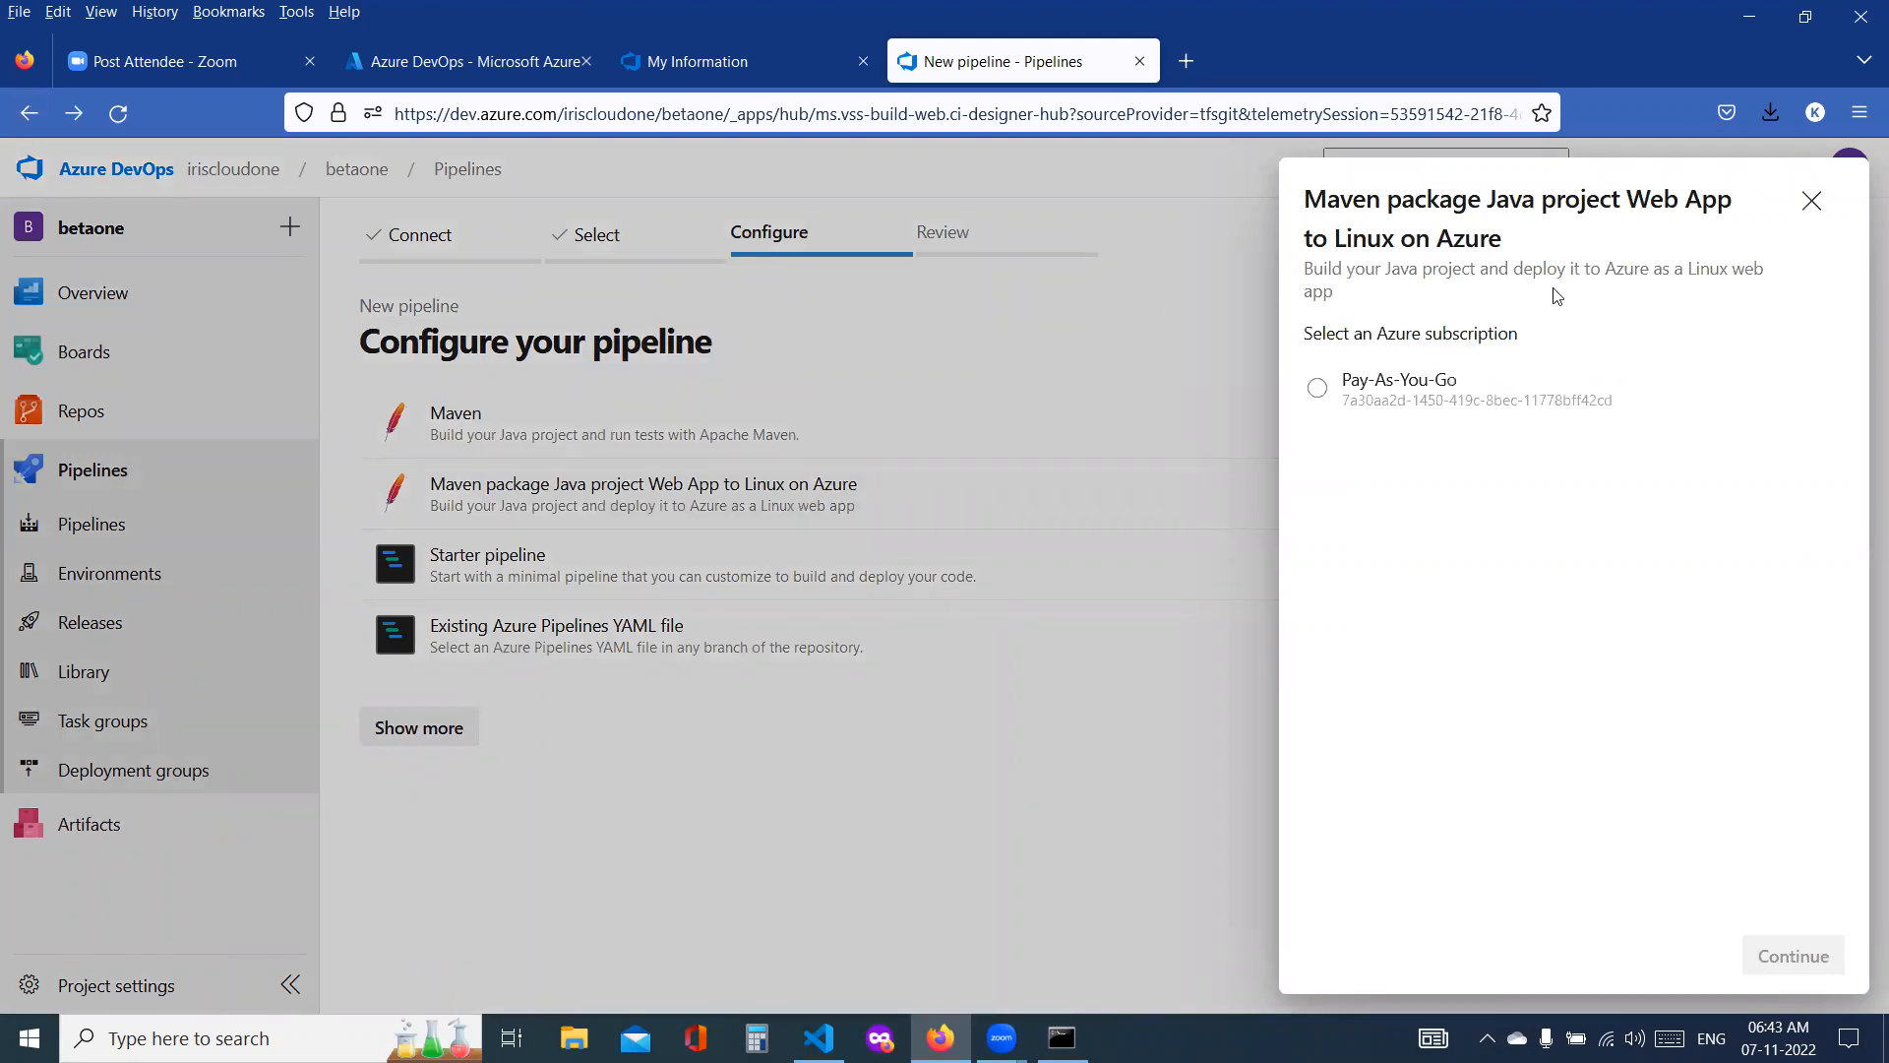
left_click_drag(1315, 200, 1744, 203)
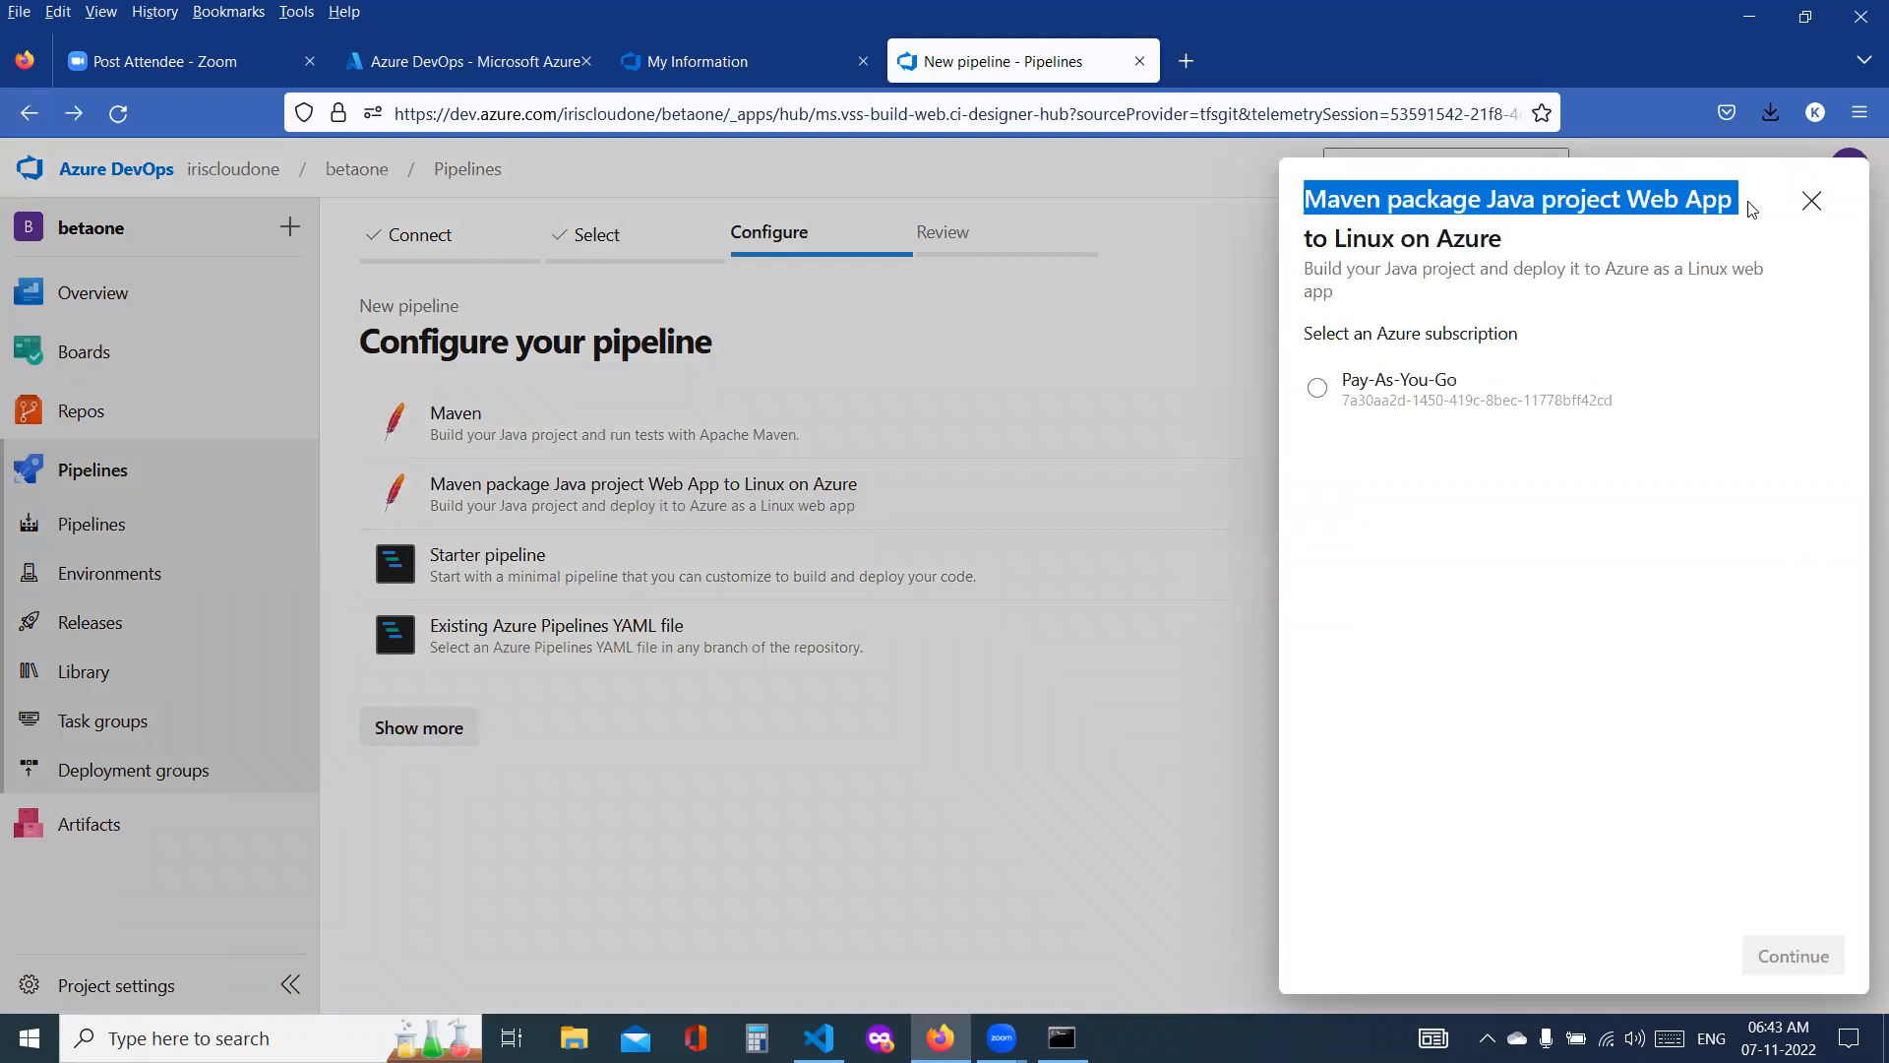
double_click(1358, 249)
left_click_drag(1313, 269, 1712, 291)
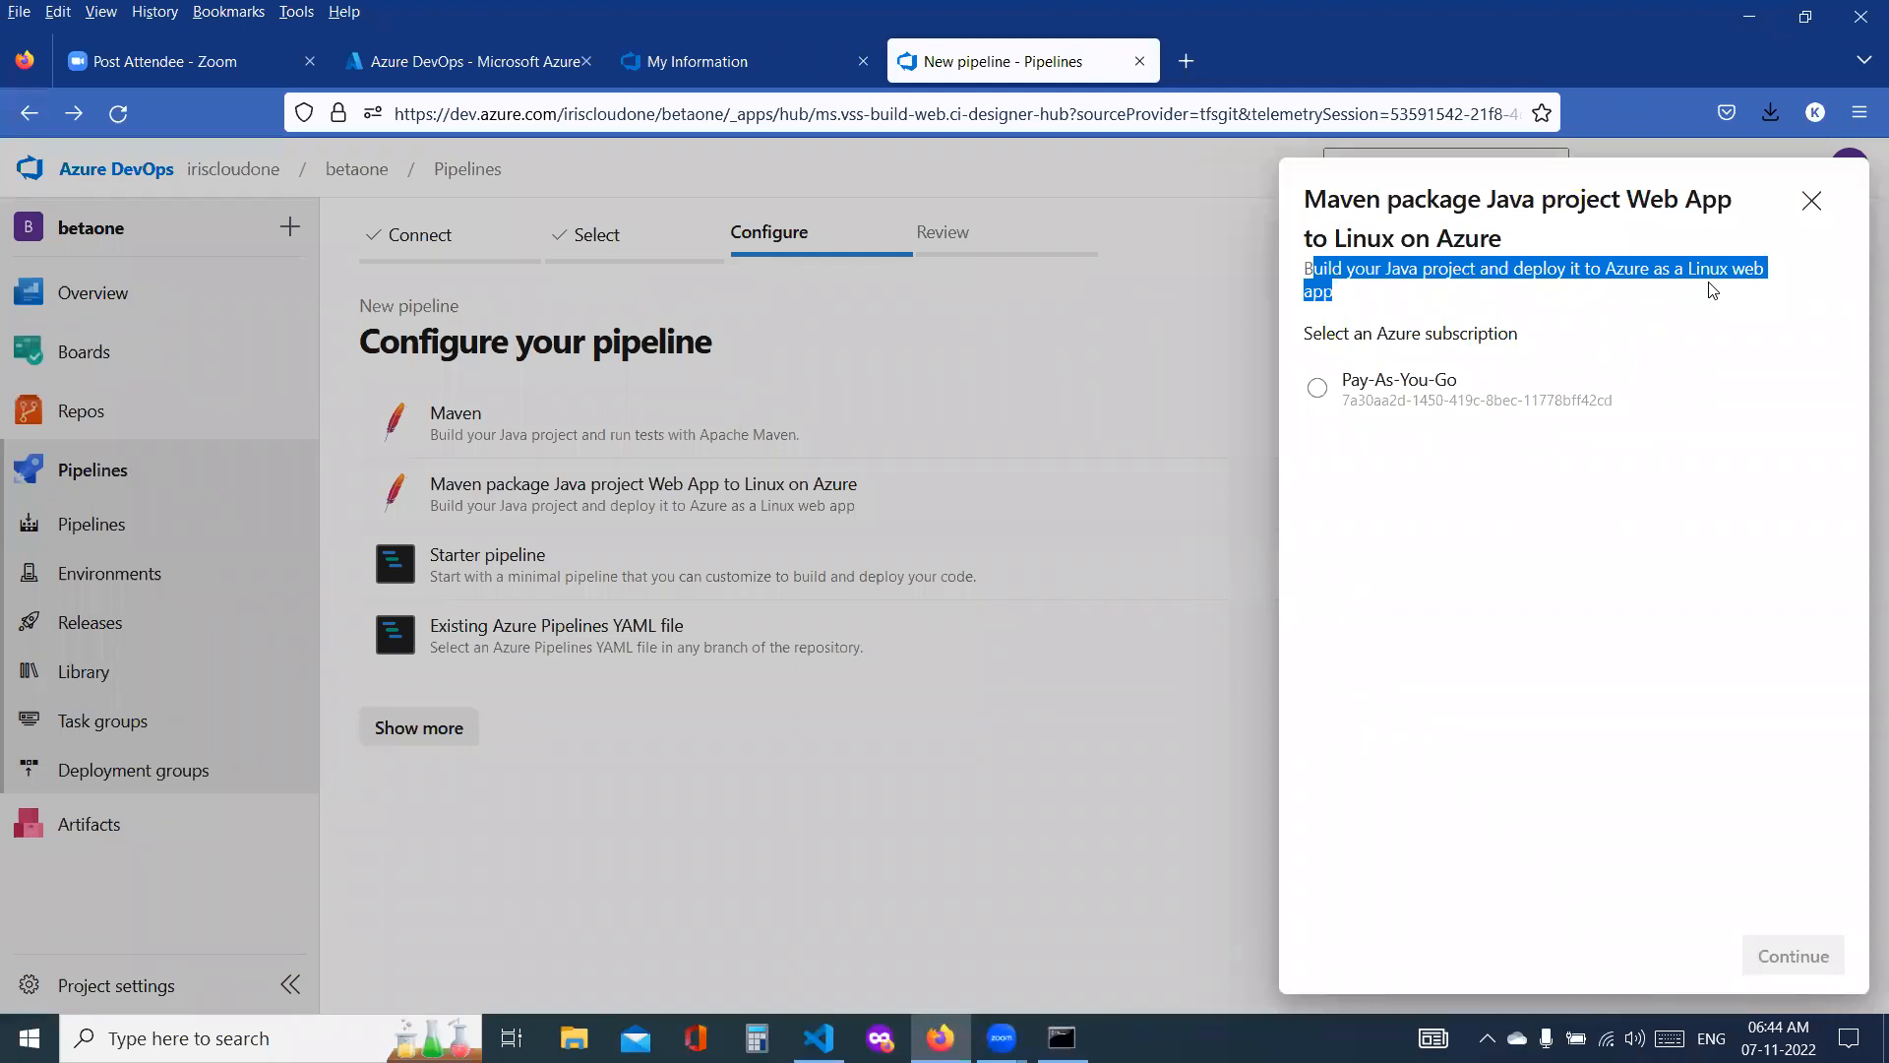
left_click(1382, 391)
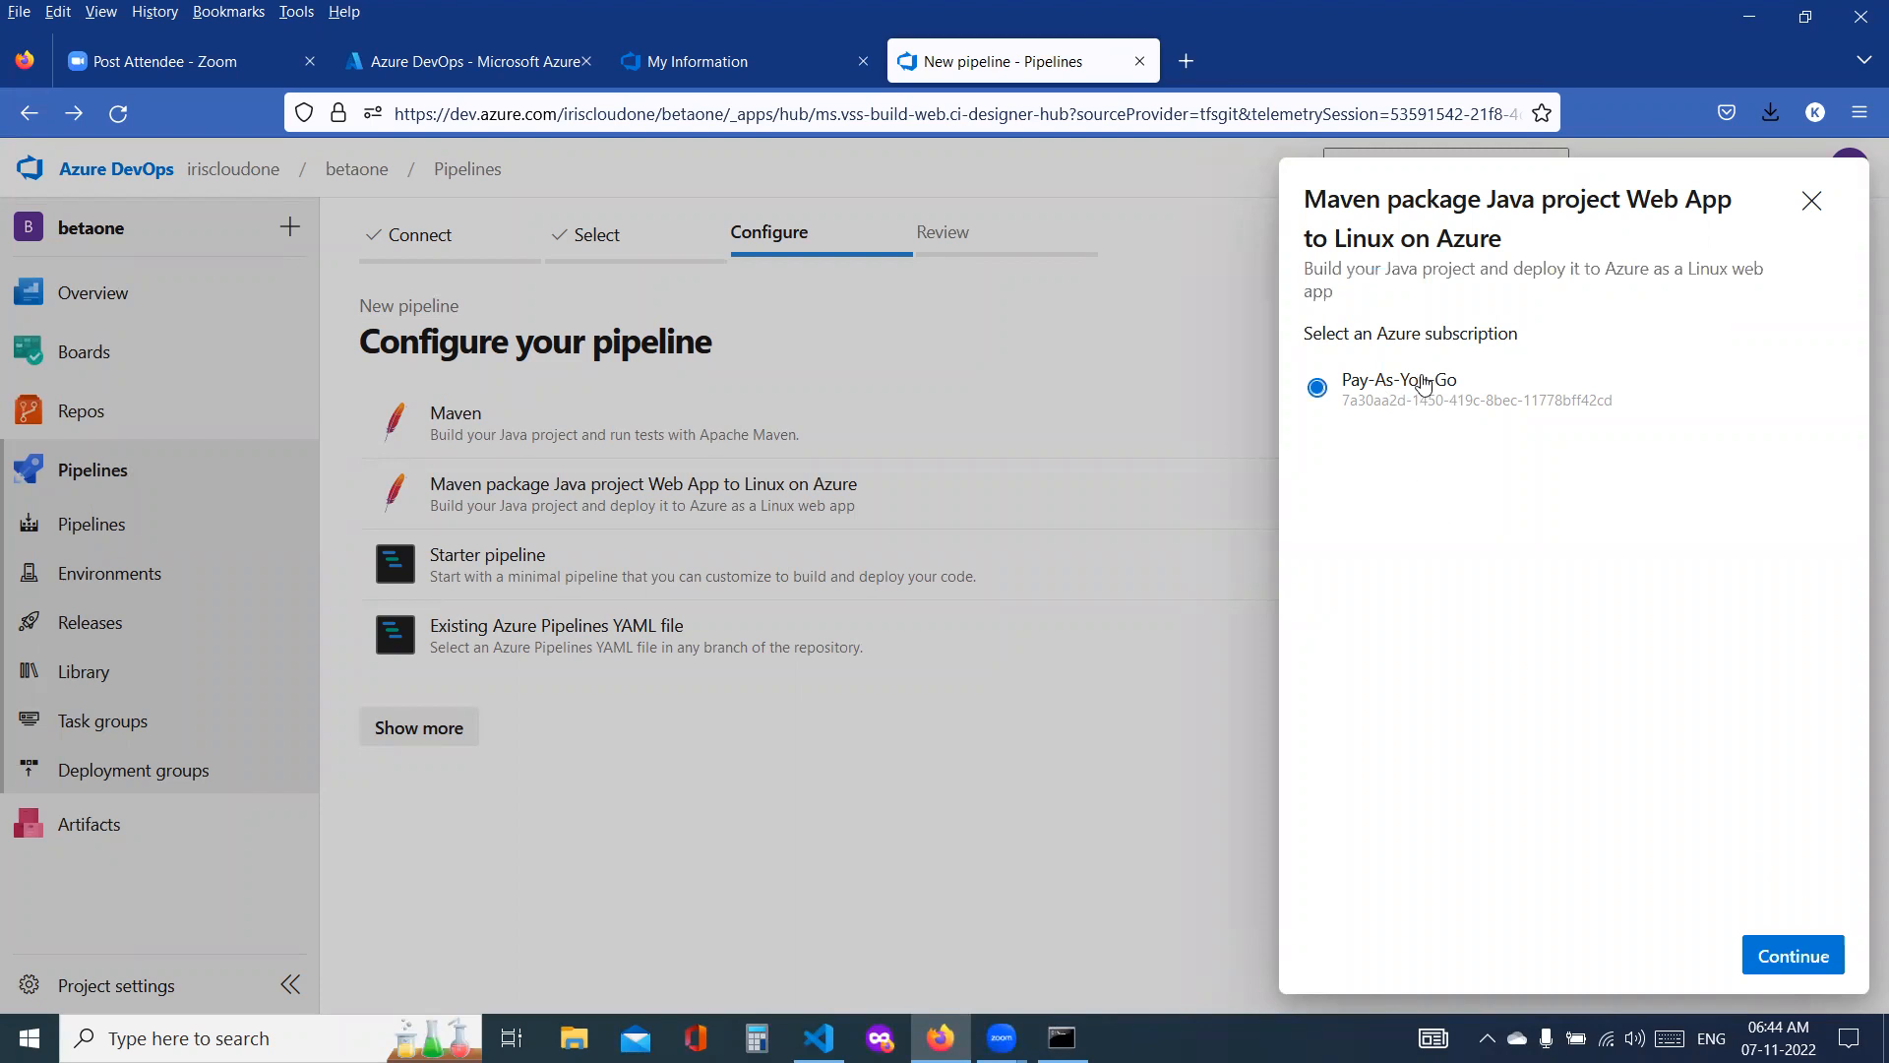
left_click(1809, 962)
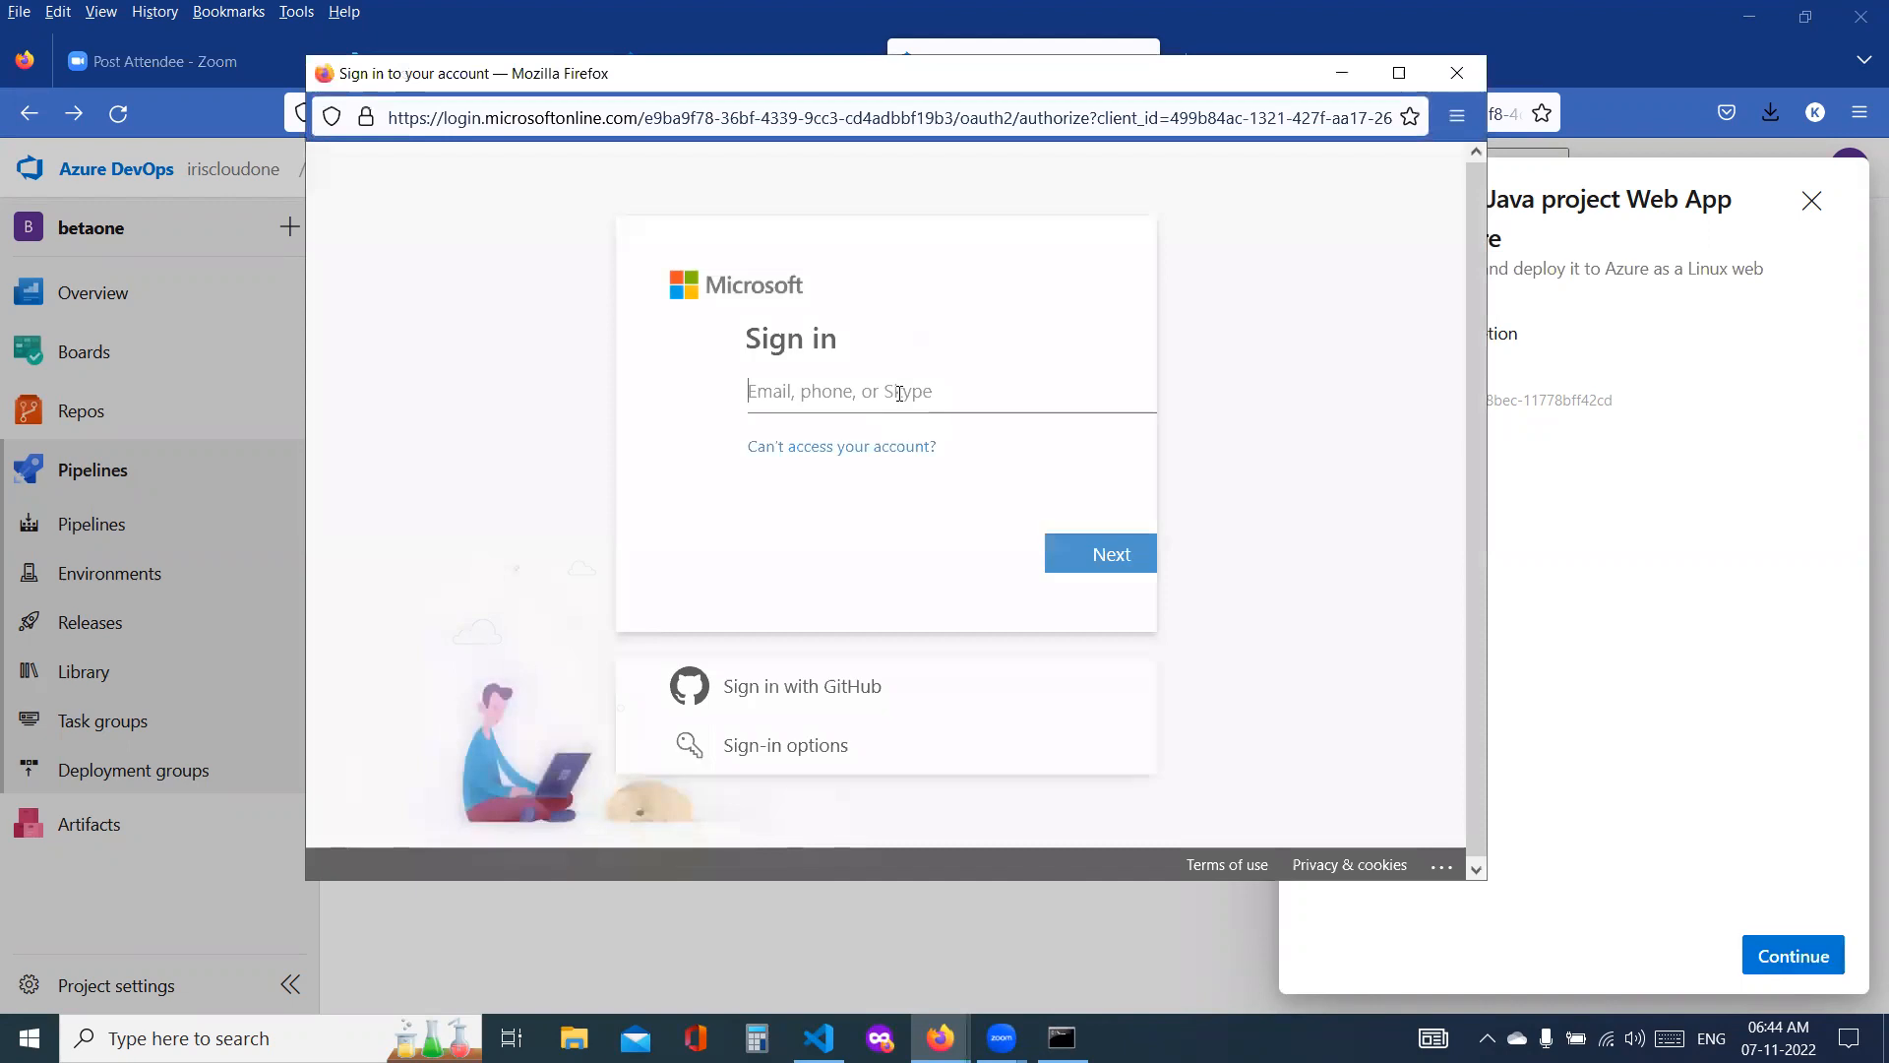
Step: Sign in to the Microsoft account with its e-mail address and password to authorize the subscription
left_click(873, 394)
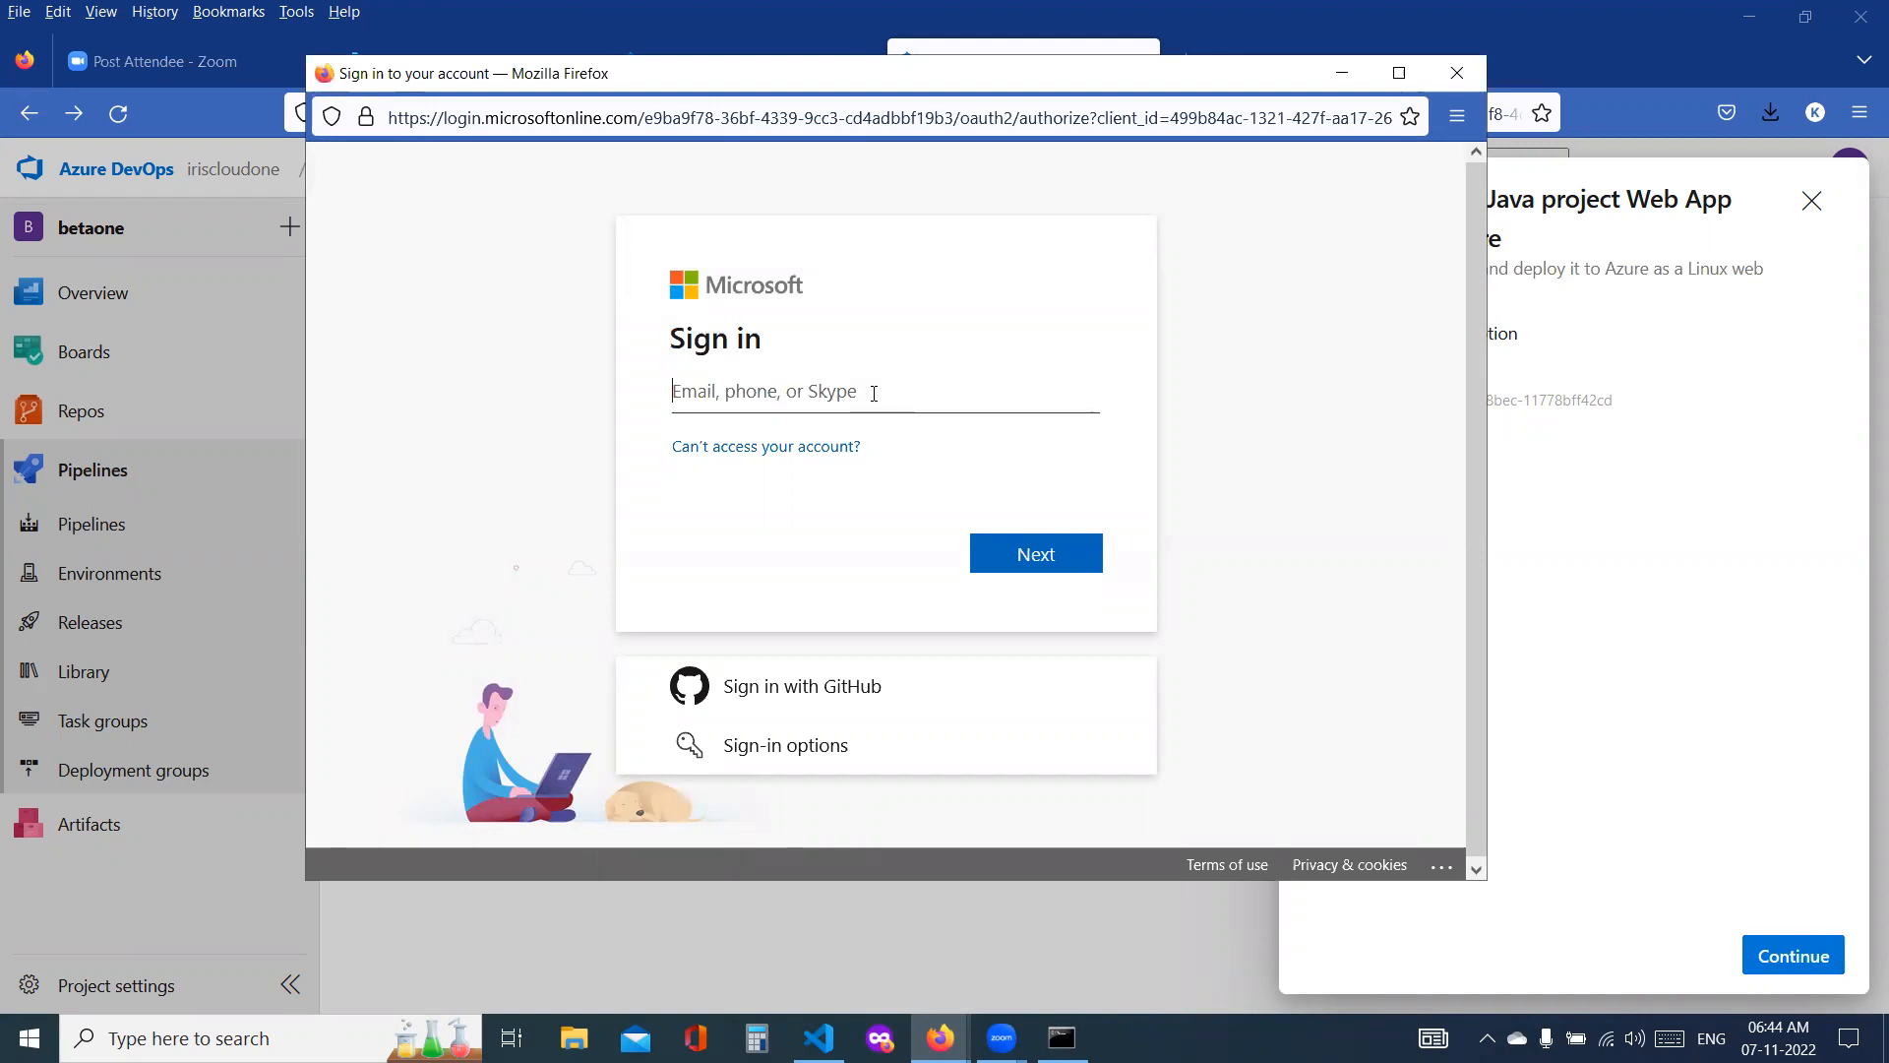
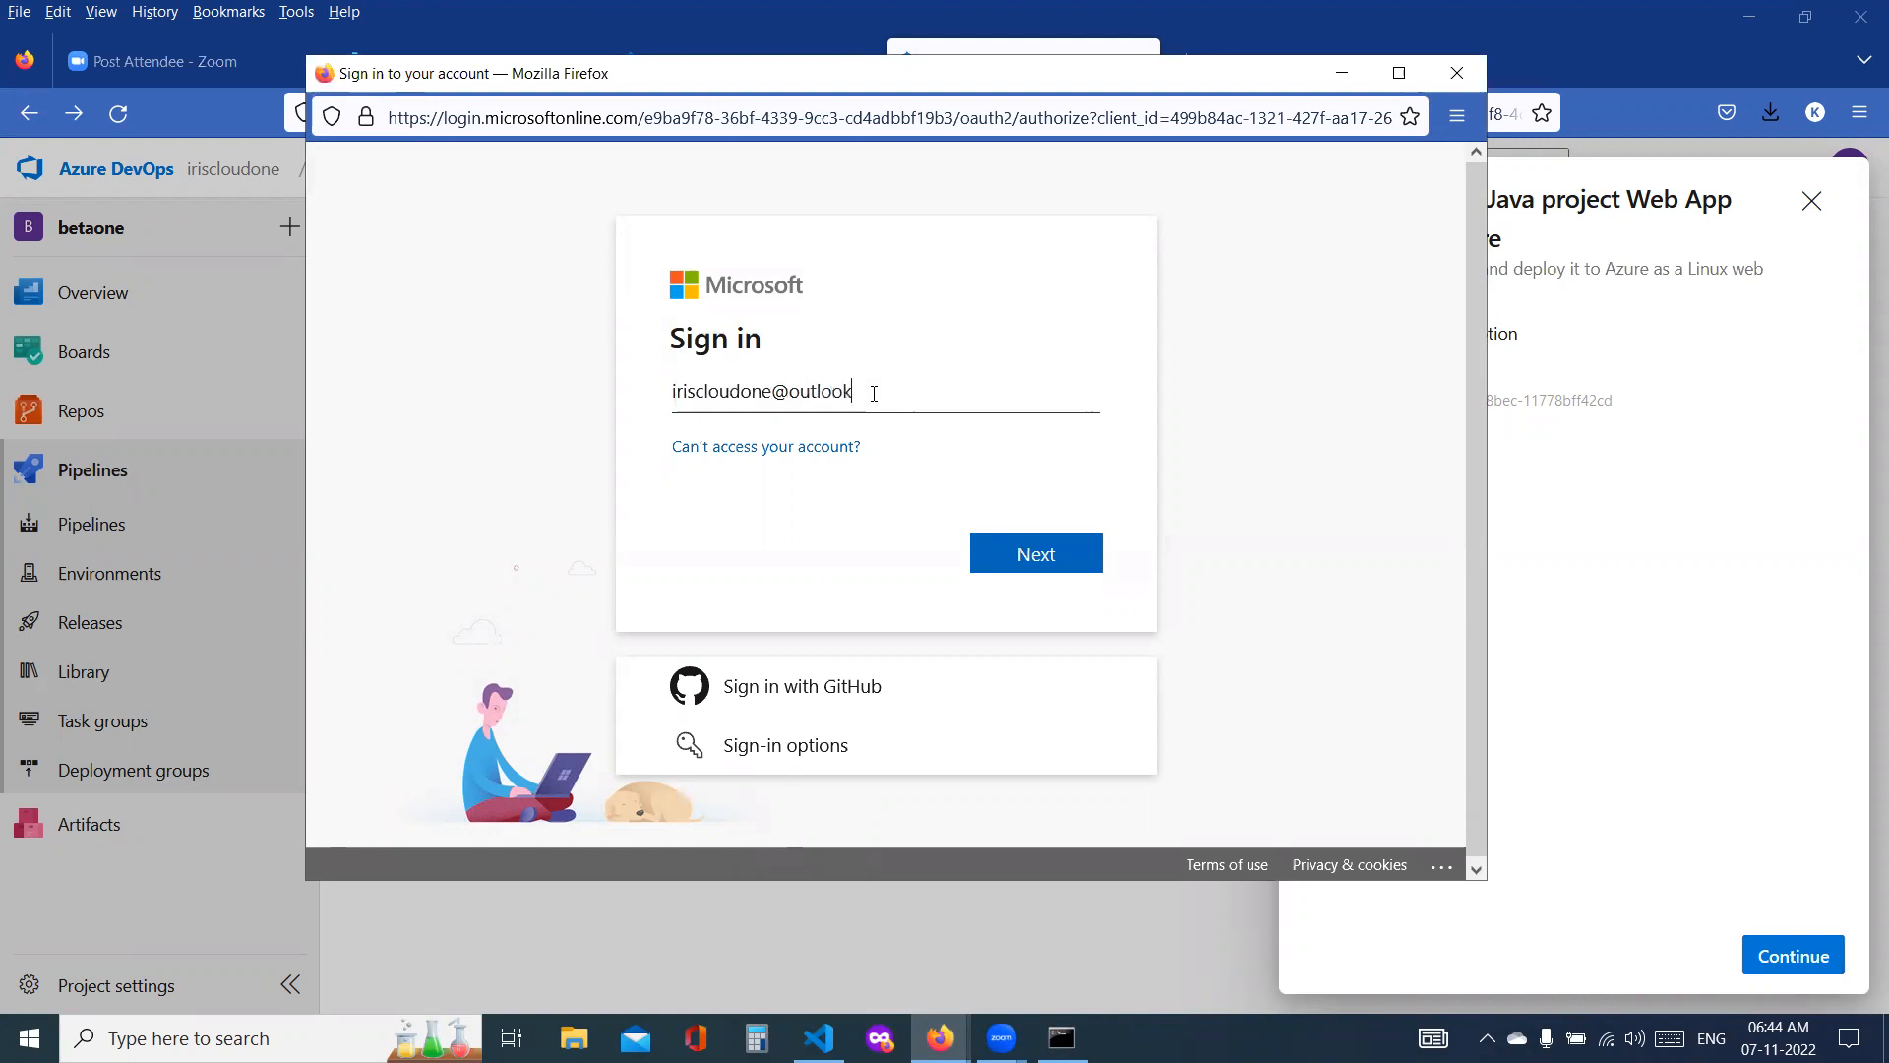
key("Return")
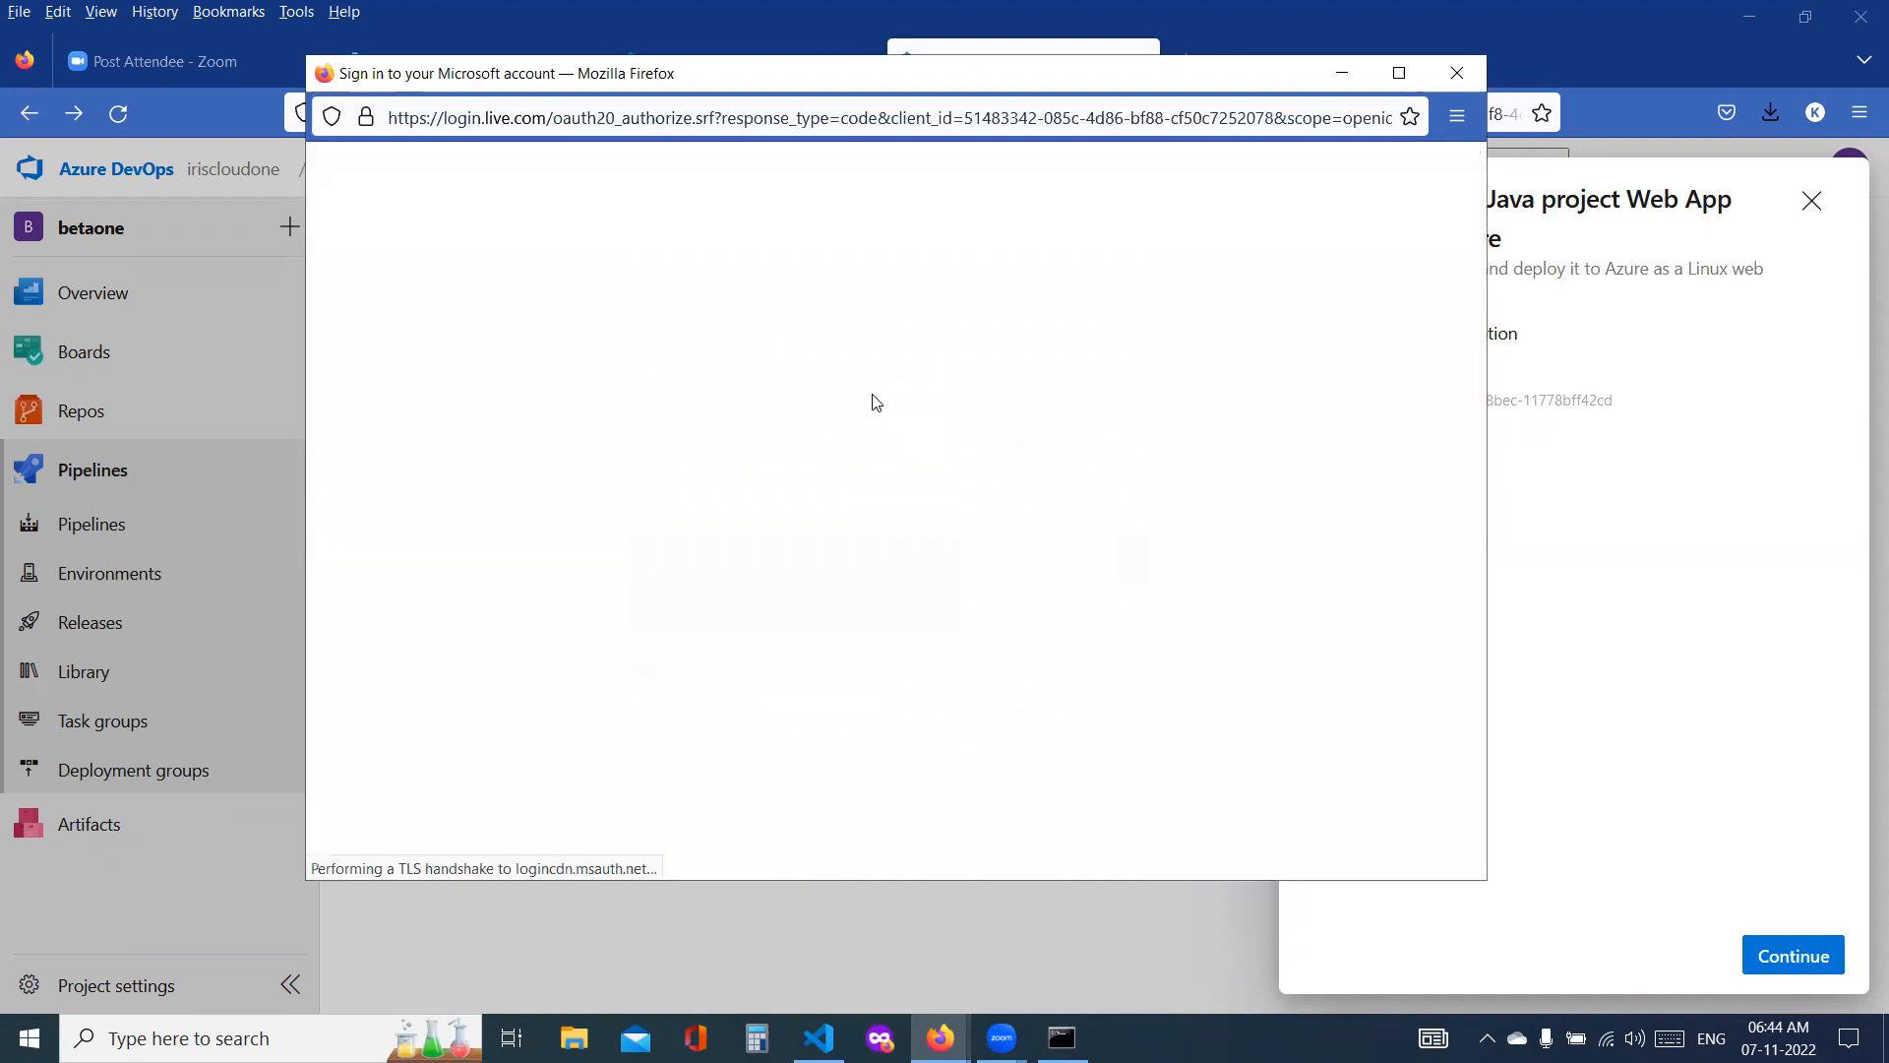
type("•••••")
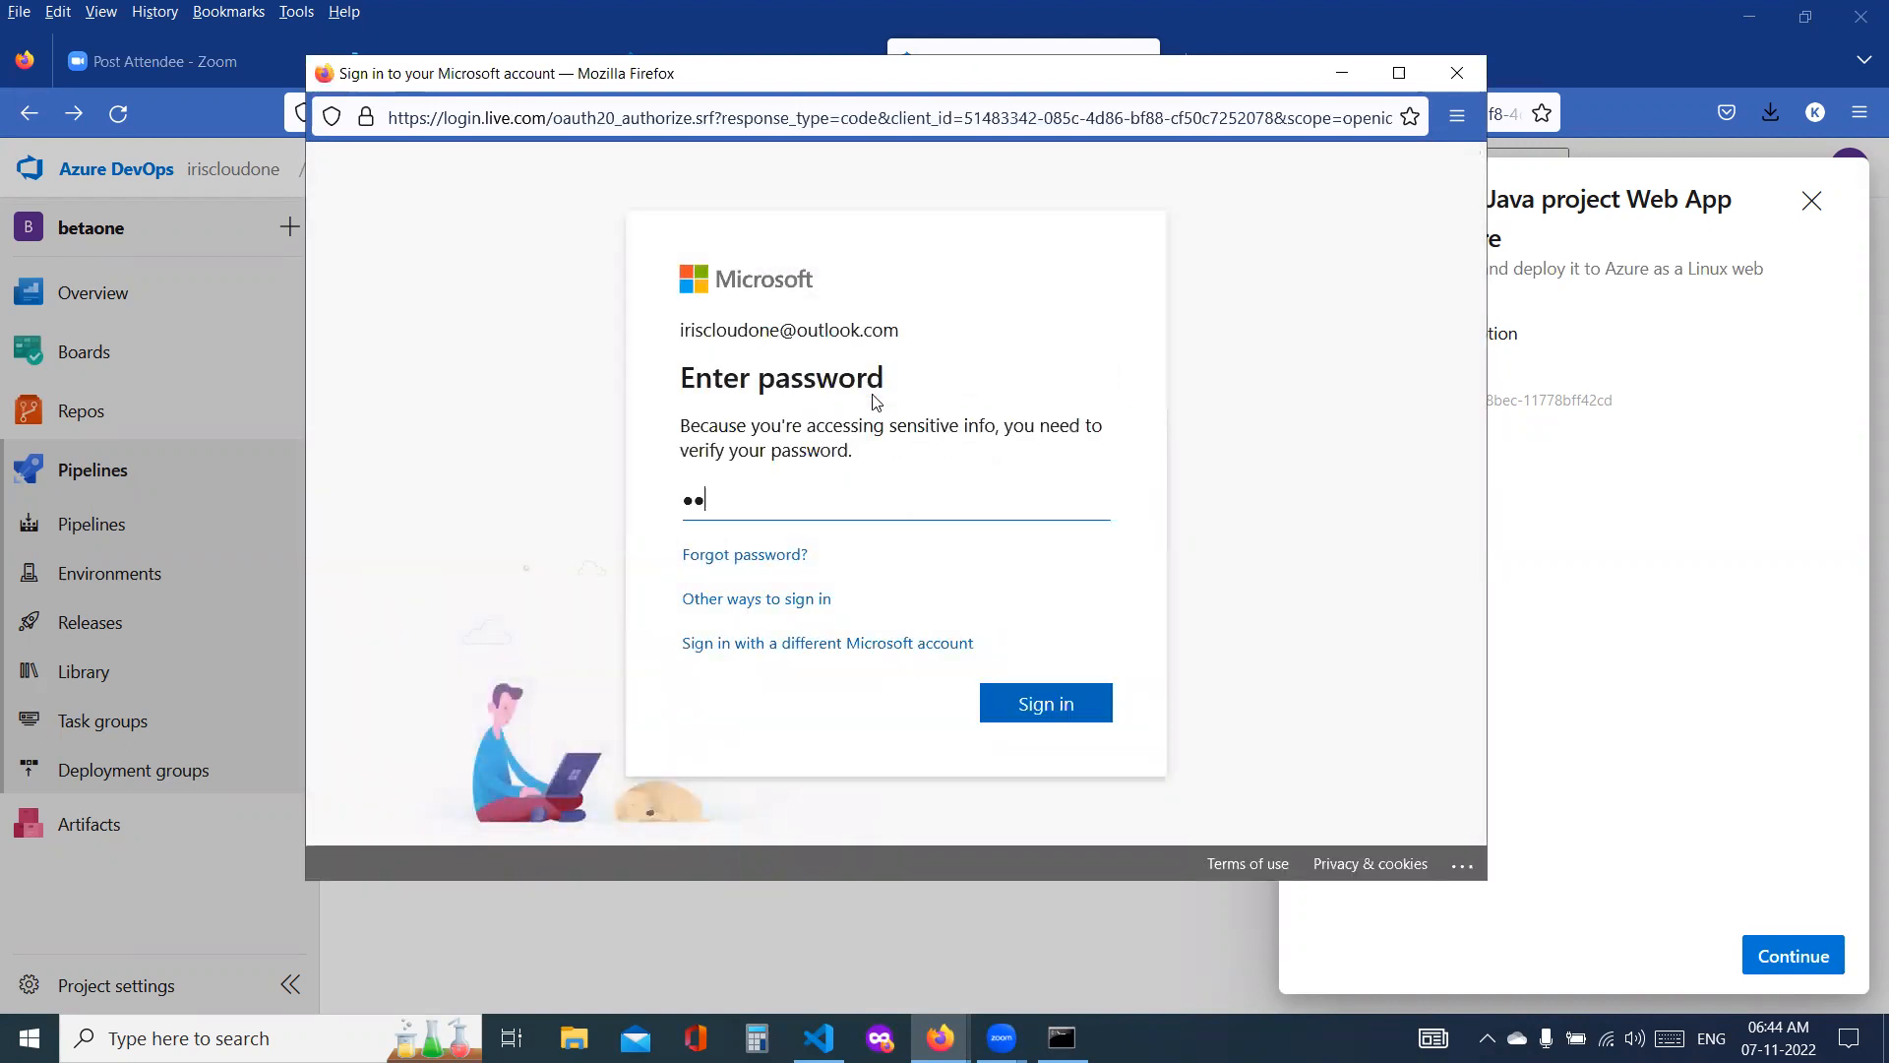
type("••••••")
key("Return")
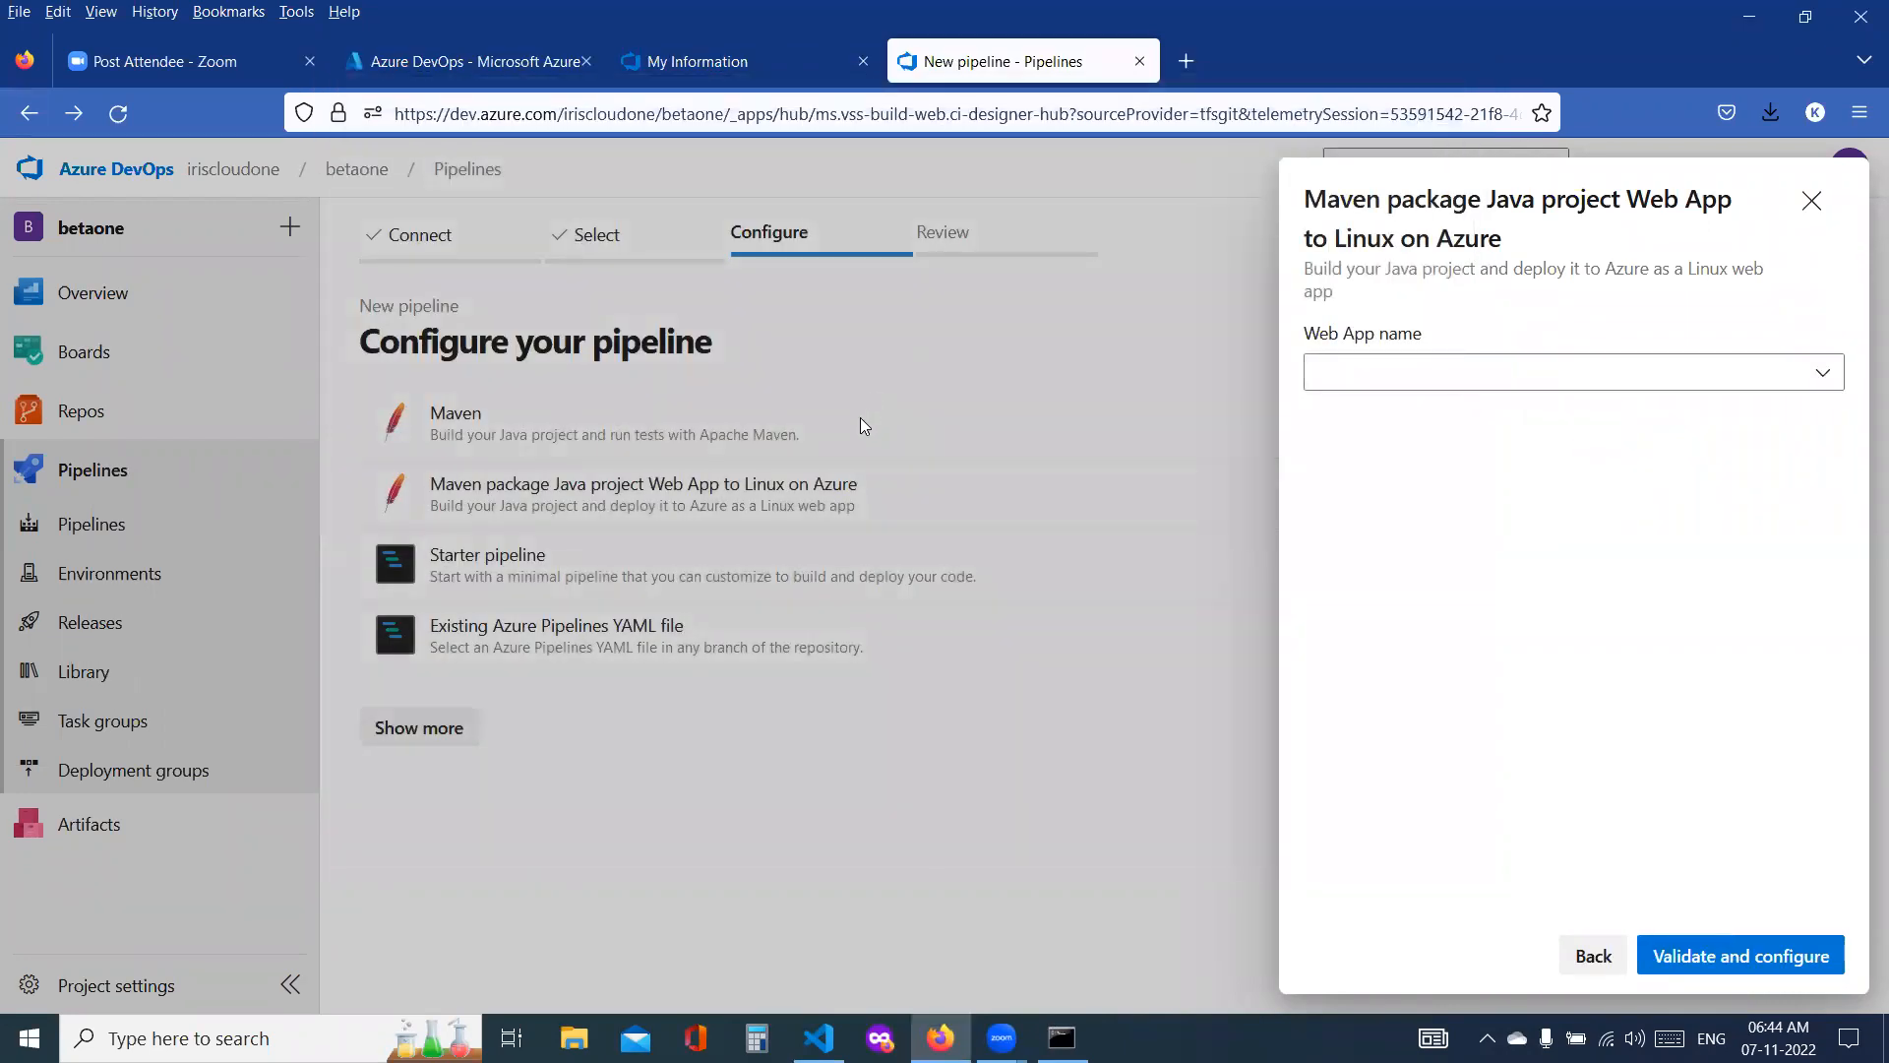
Step: Check the available Web App names for the template, and close its configuration
left_click(1562, 382)
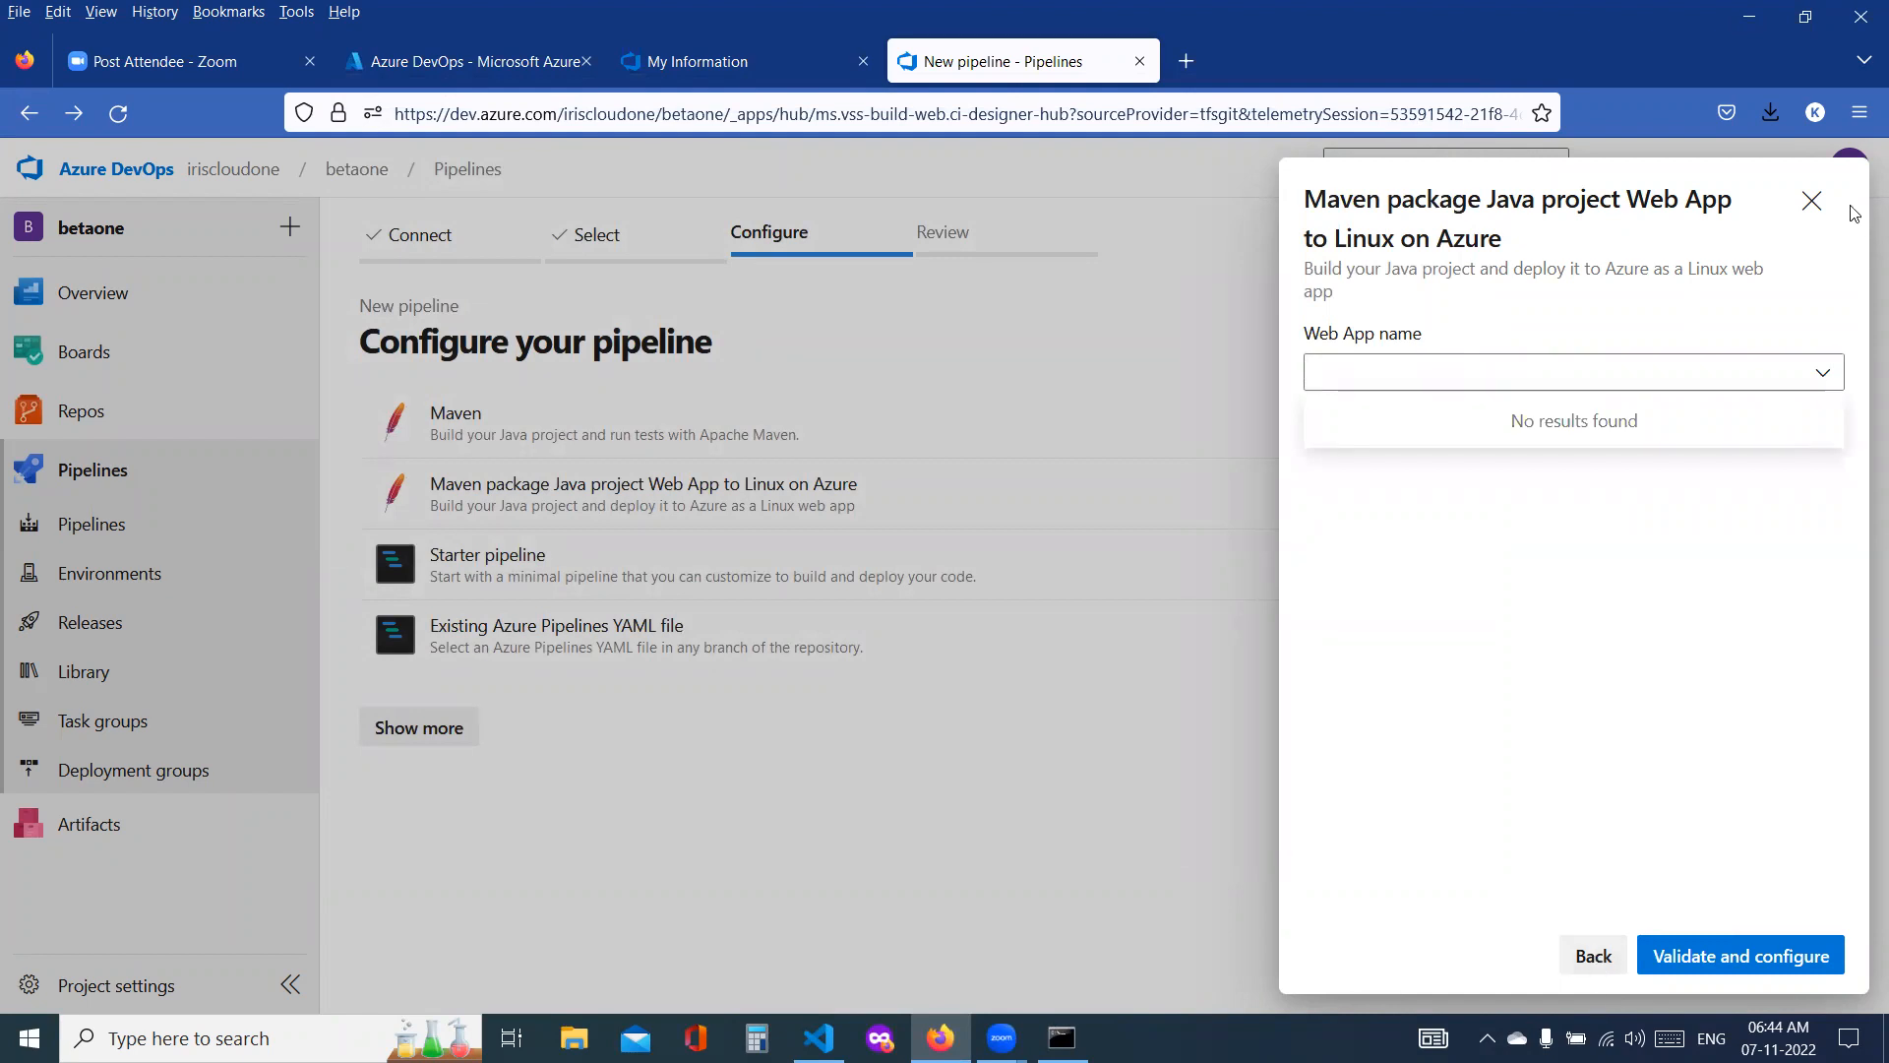
left_click(1811, 201)
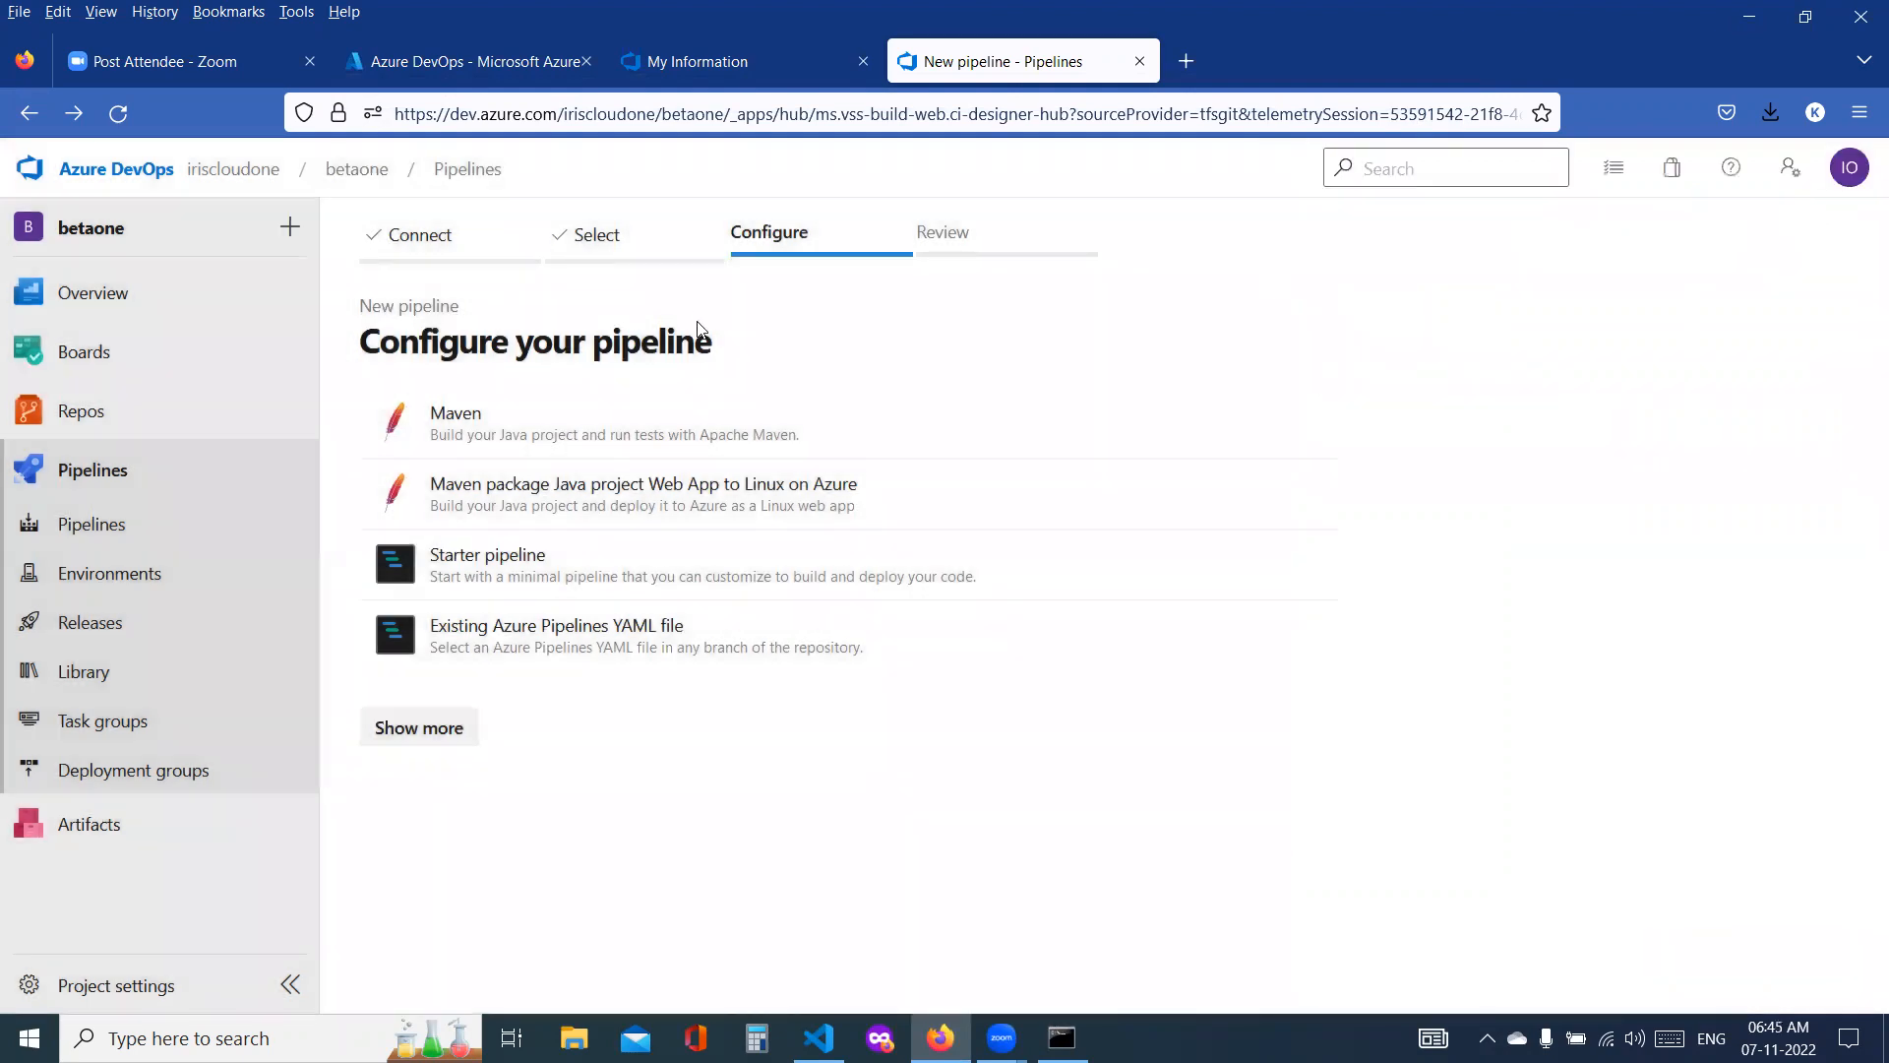
Step: Search the Azure portal for WebApp and open App Services in a separate browser tab
left_click(414, 86)
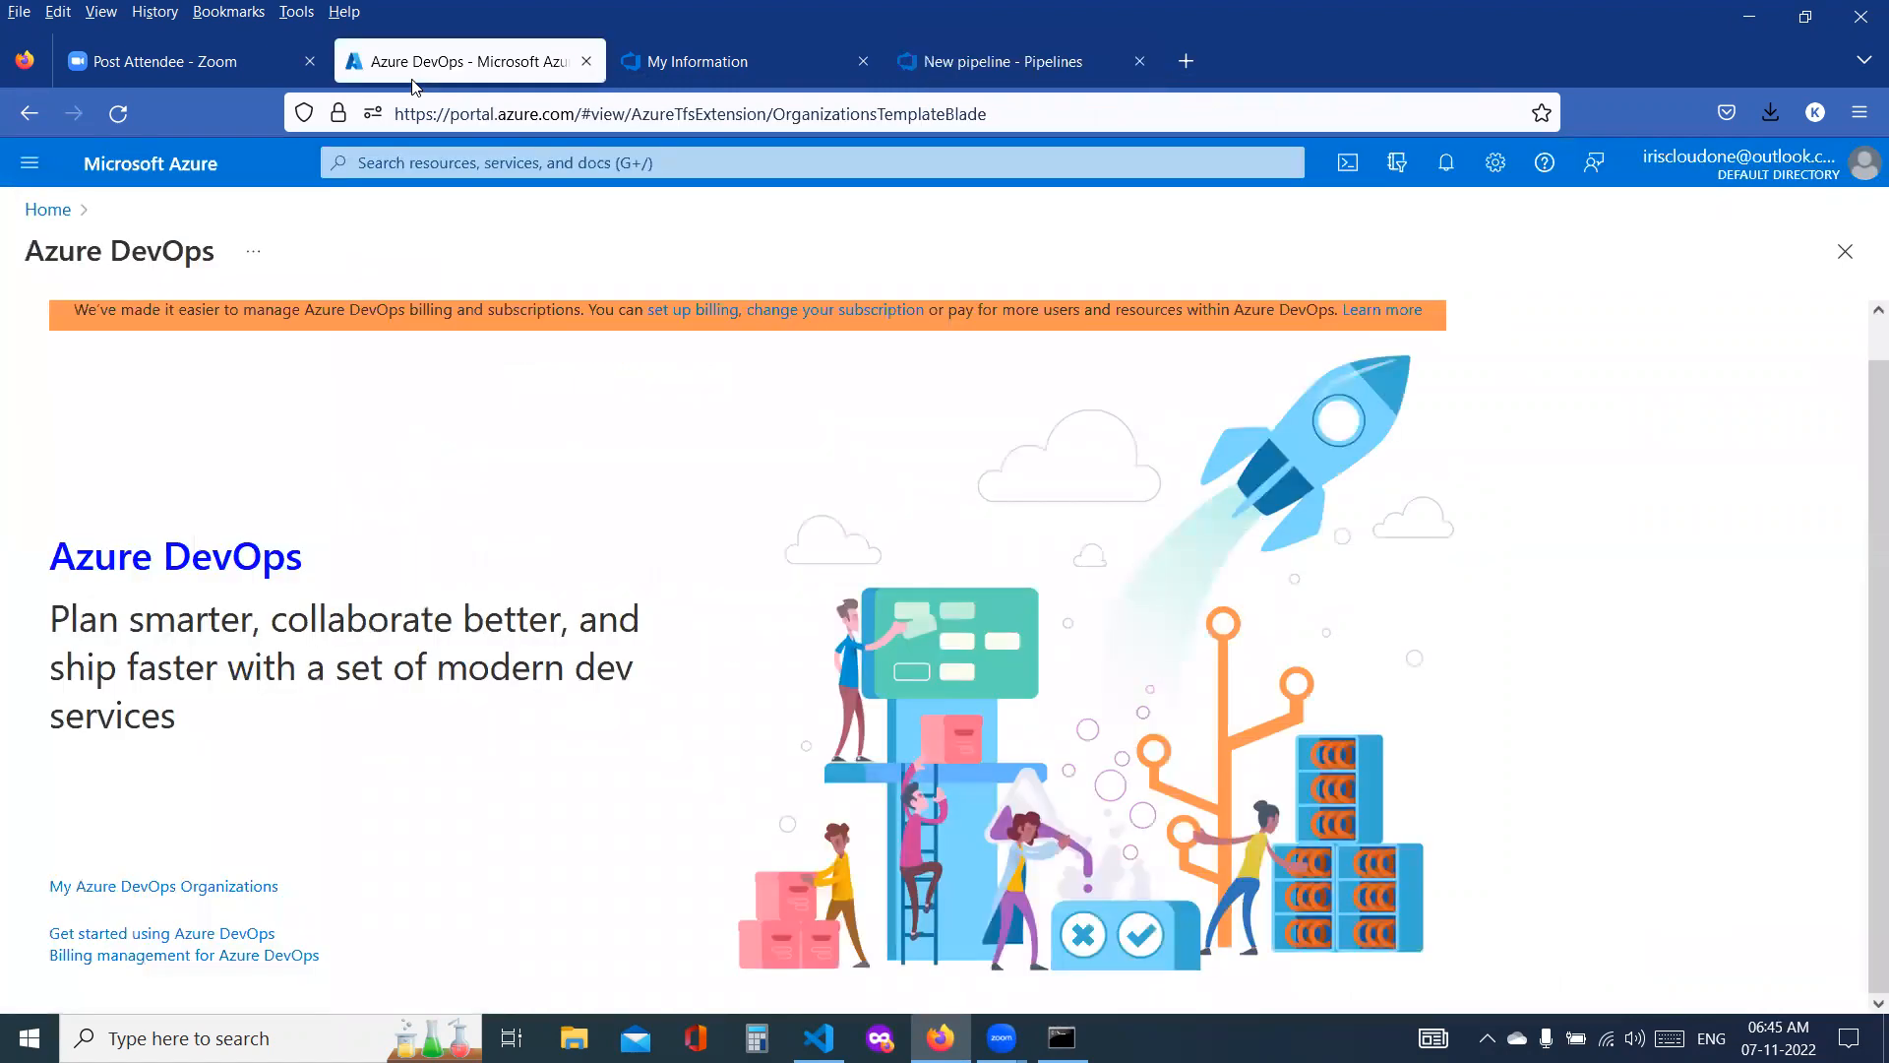
left_click(382, 163)
type("WebApp")
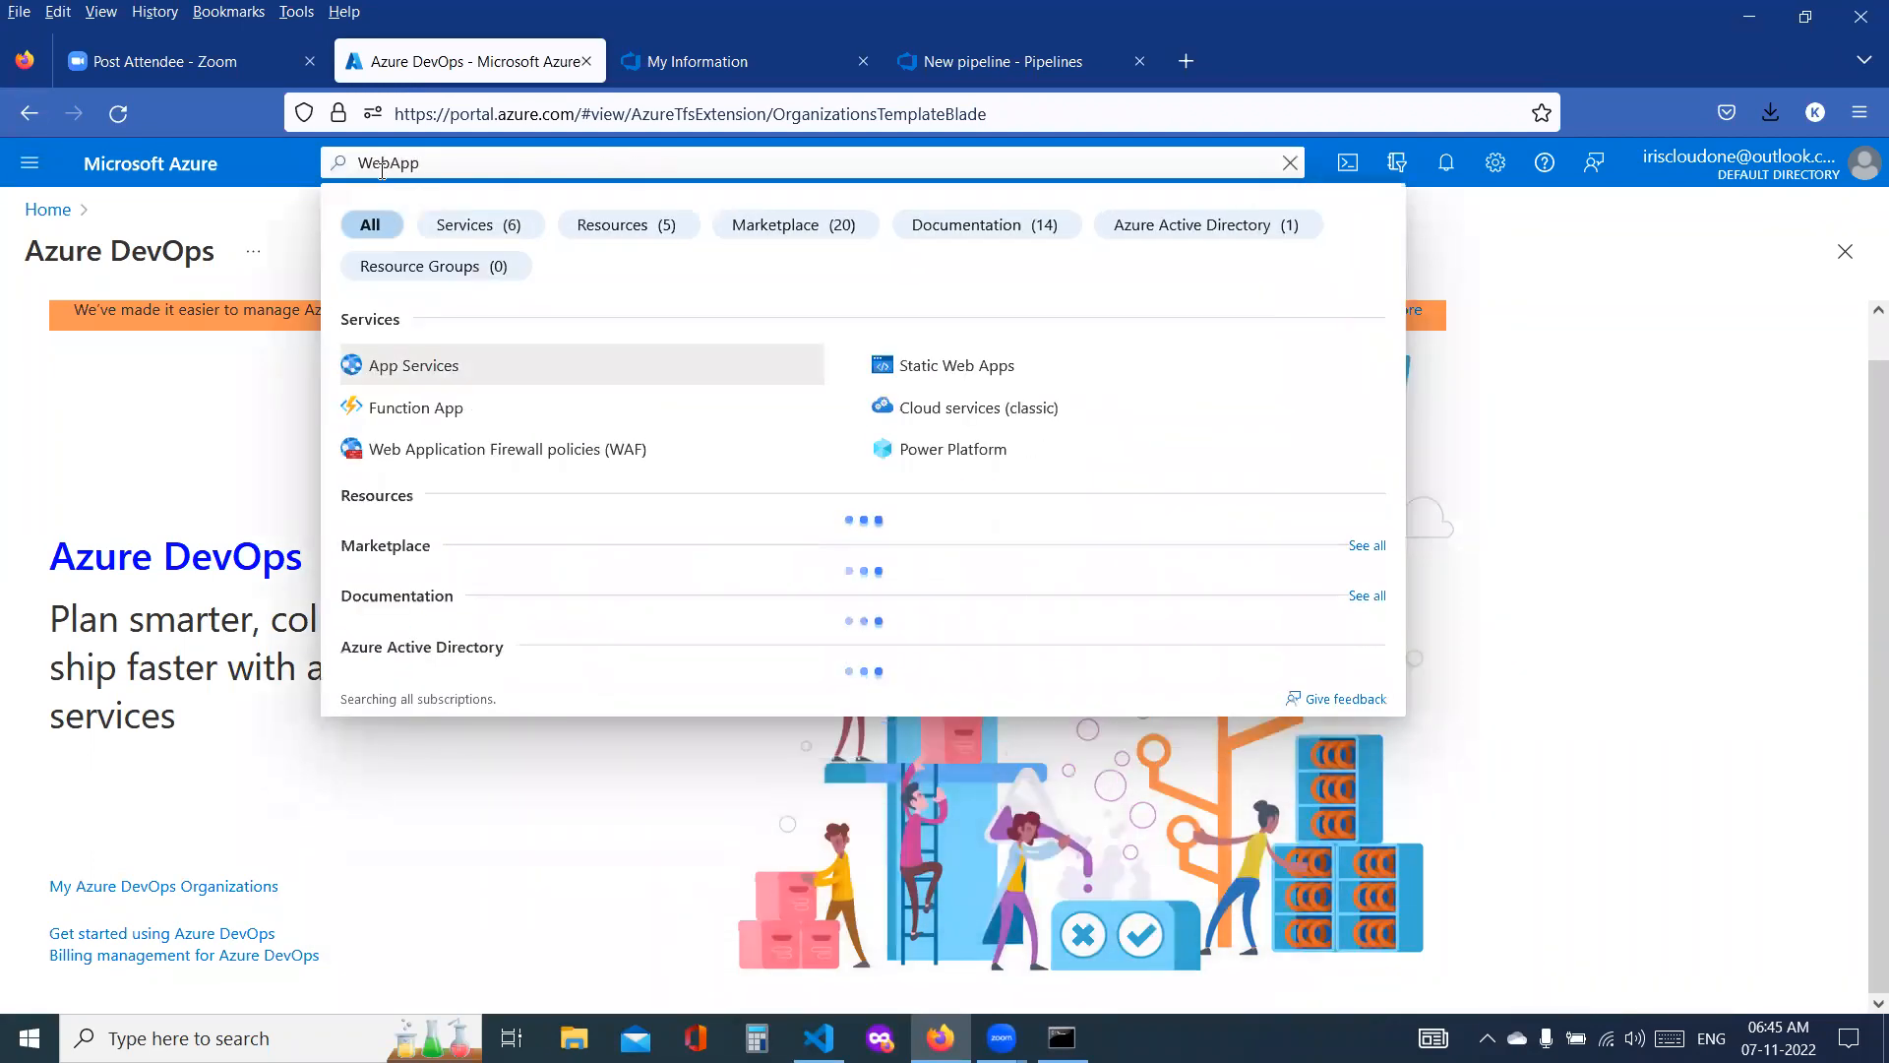
right_click(417, 377)
left_click(472, 395)
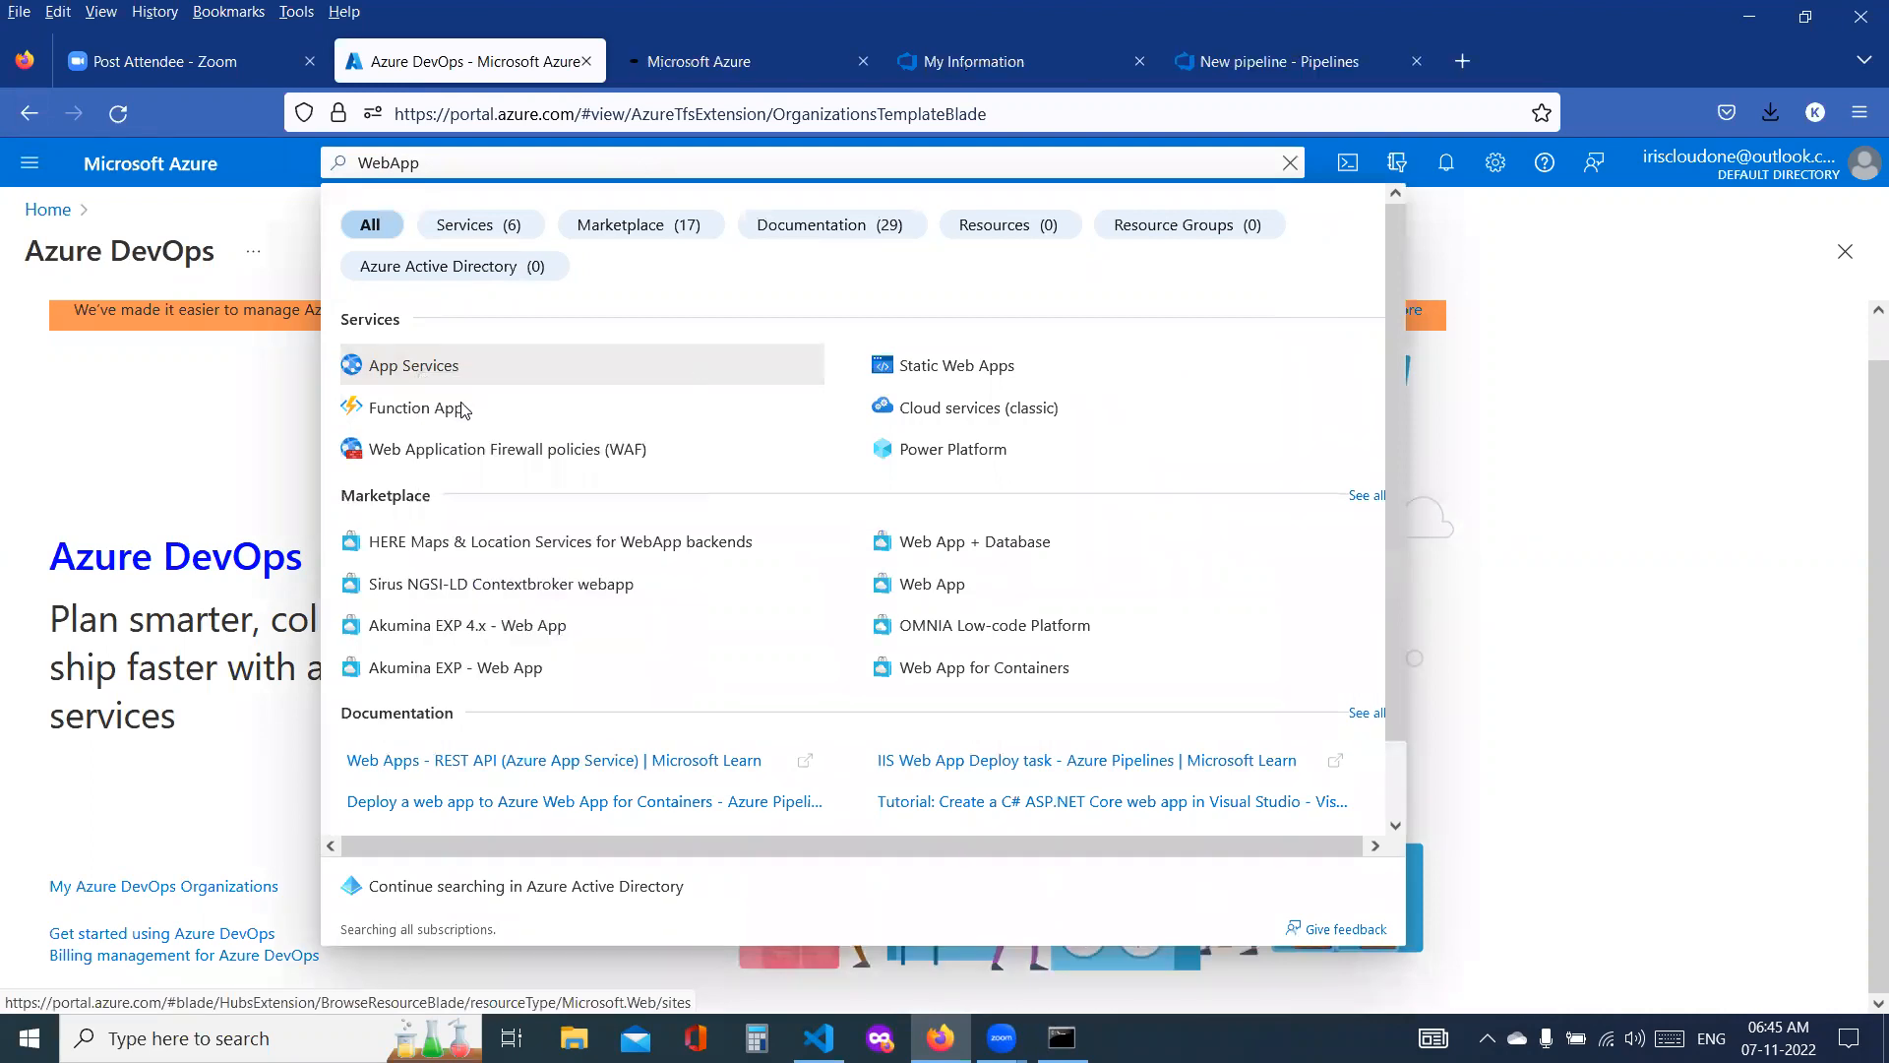
left_click(670, 67)
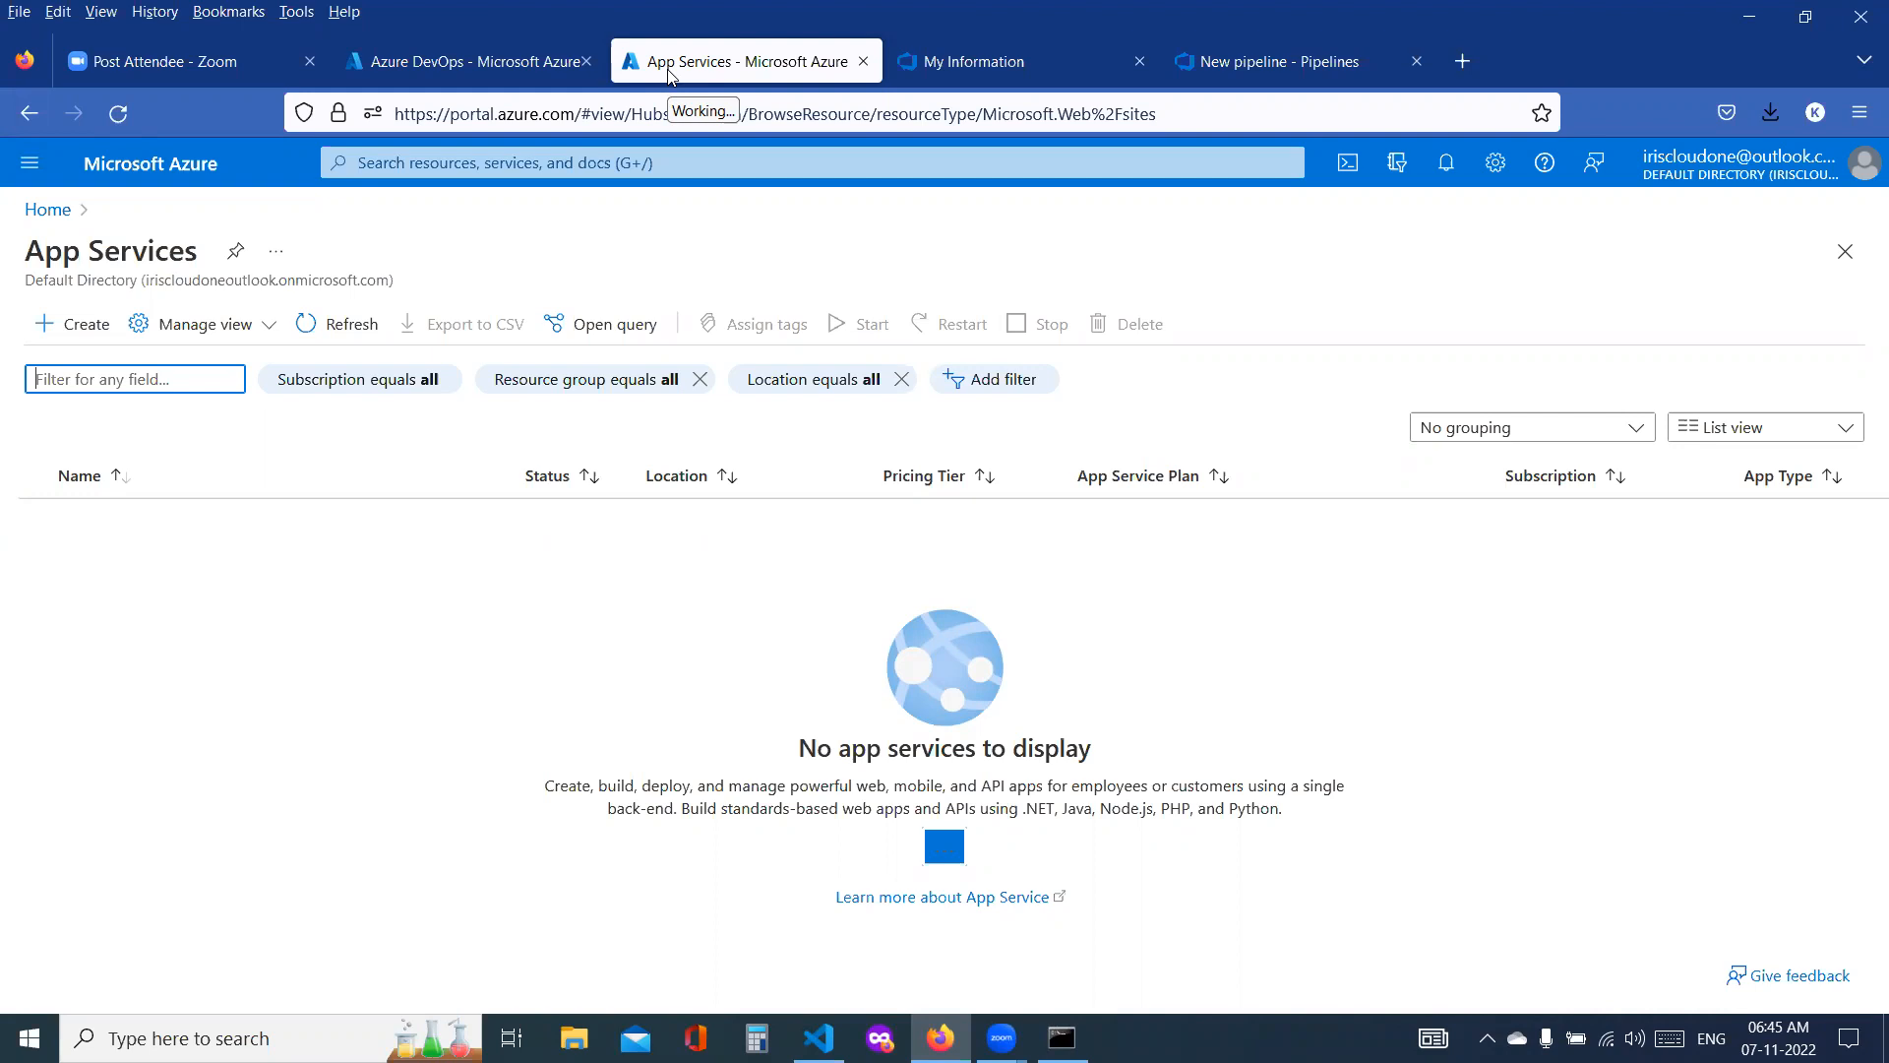
Step: Examine the App Services description, highlighting the supported languages .NET, Java, Node.js, PHP and Python
left_click_drag(27, 258, 200, 268)
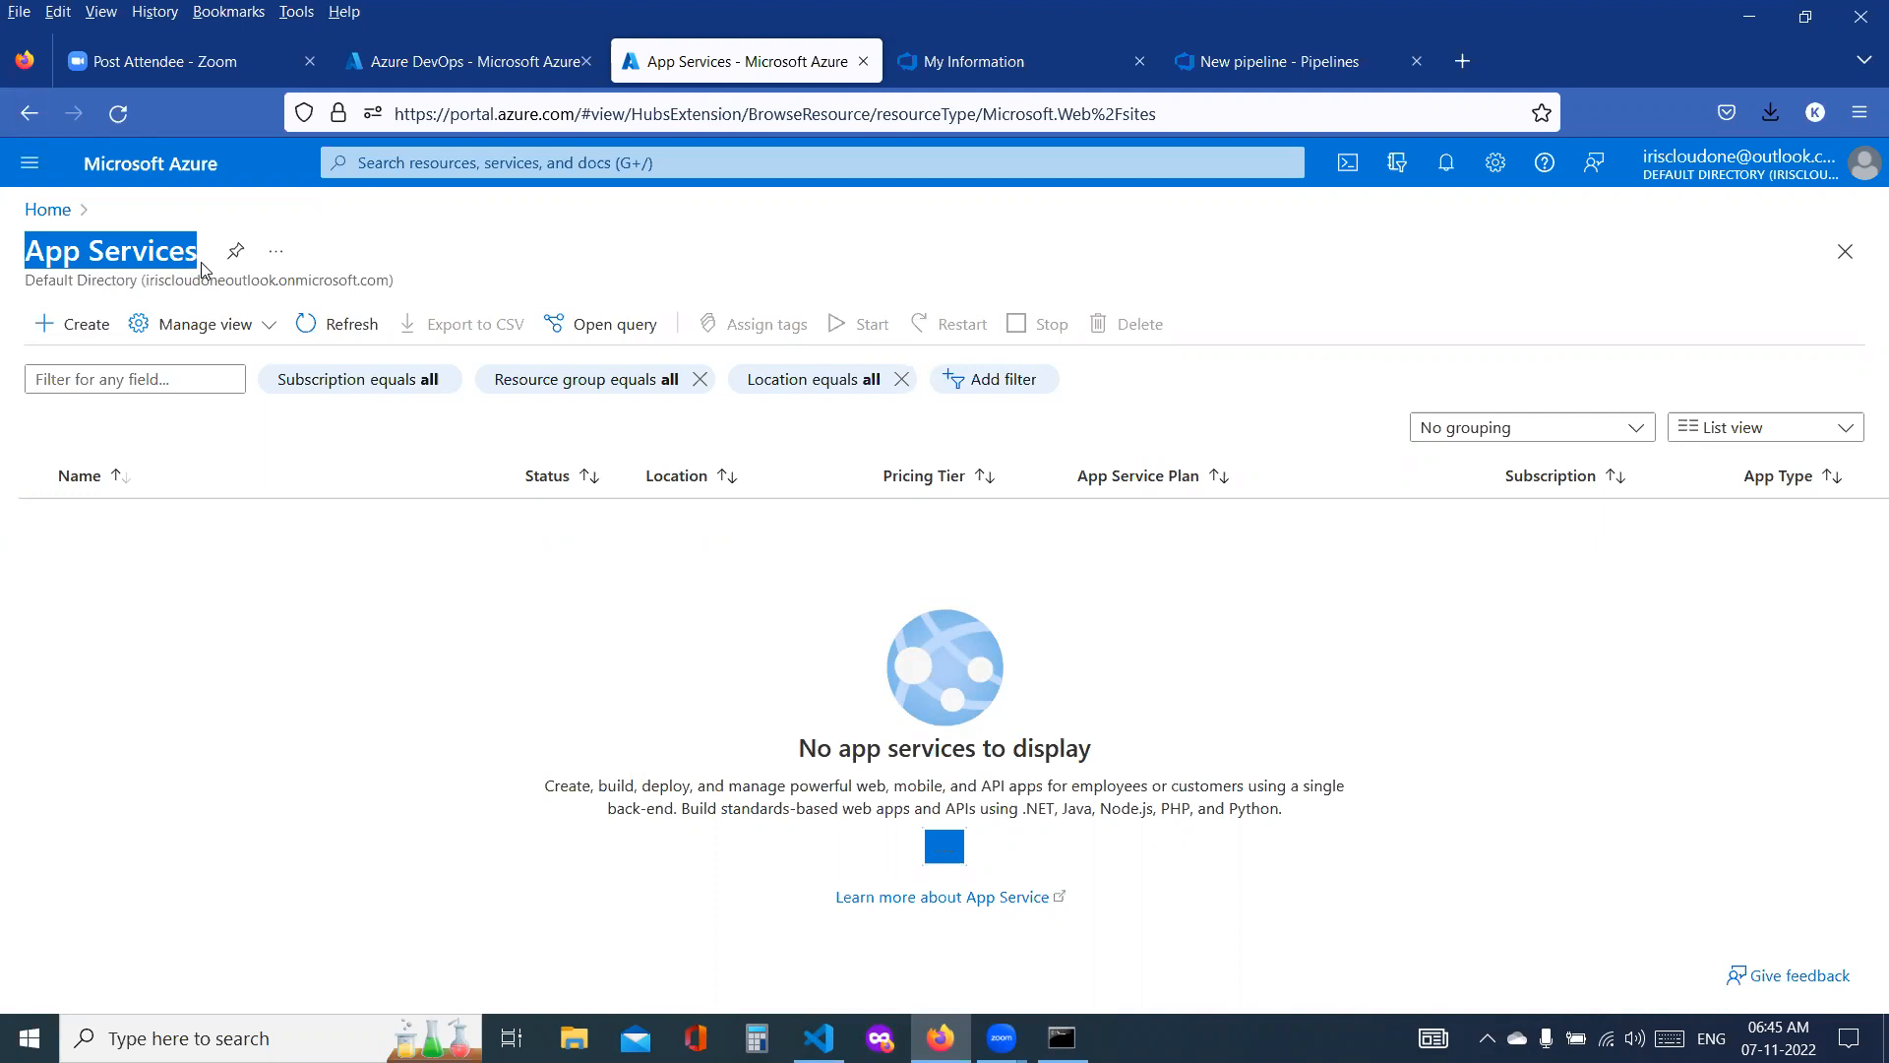
triple_click(572, 786)
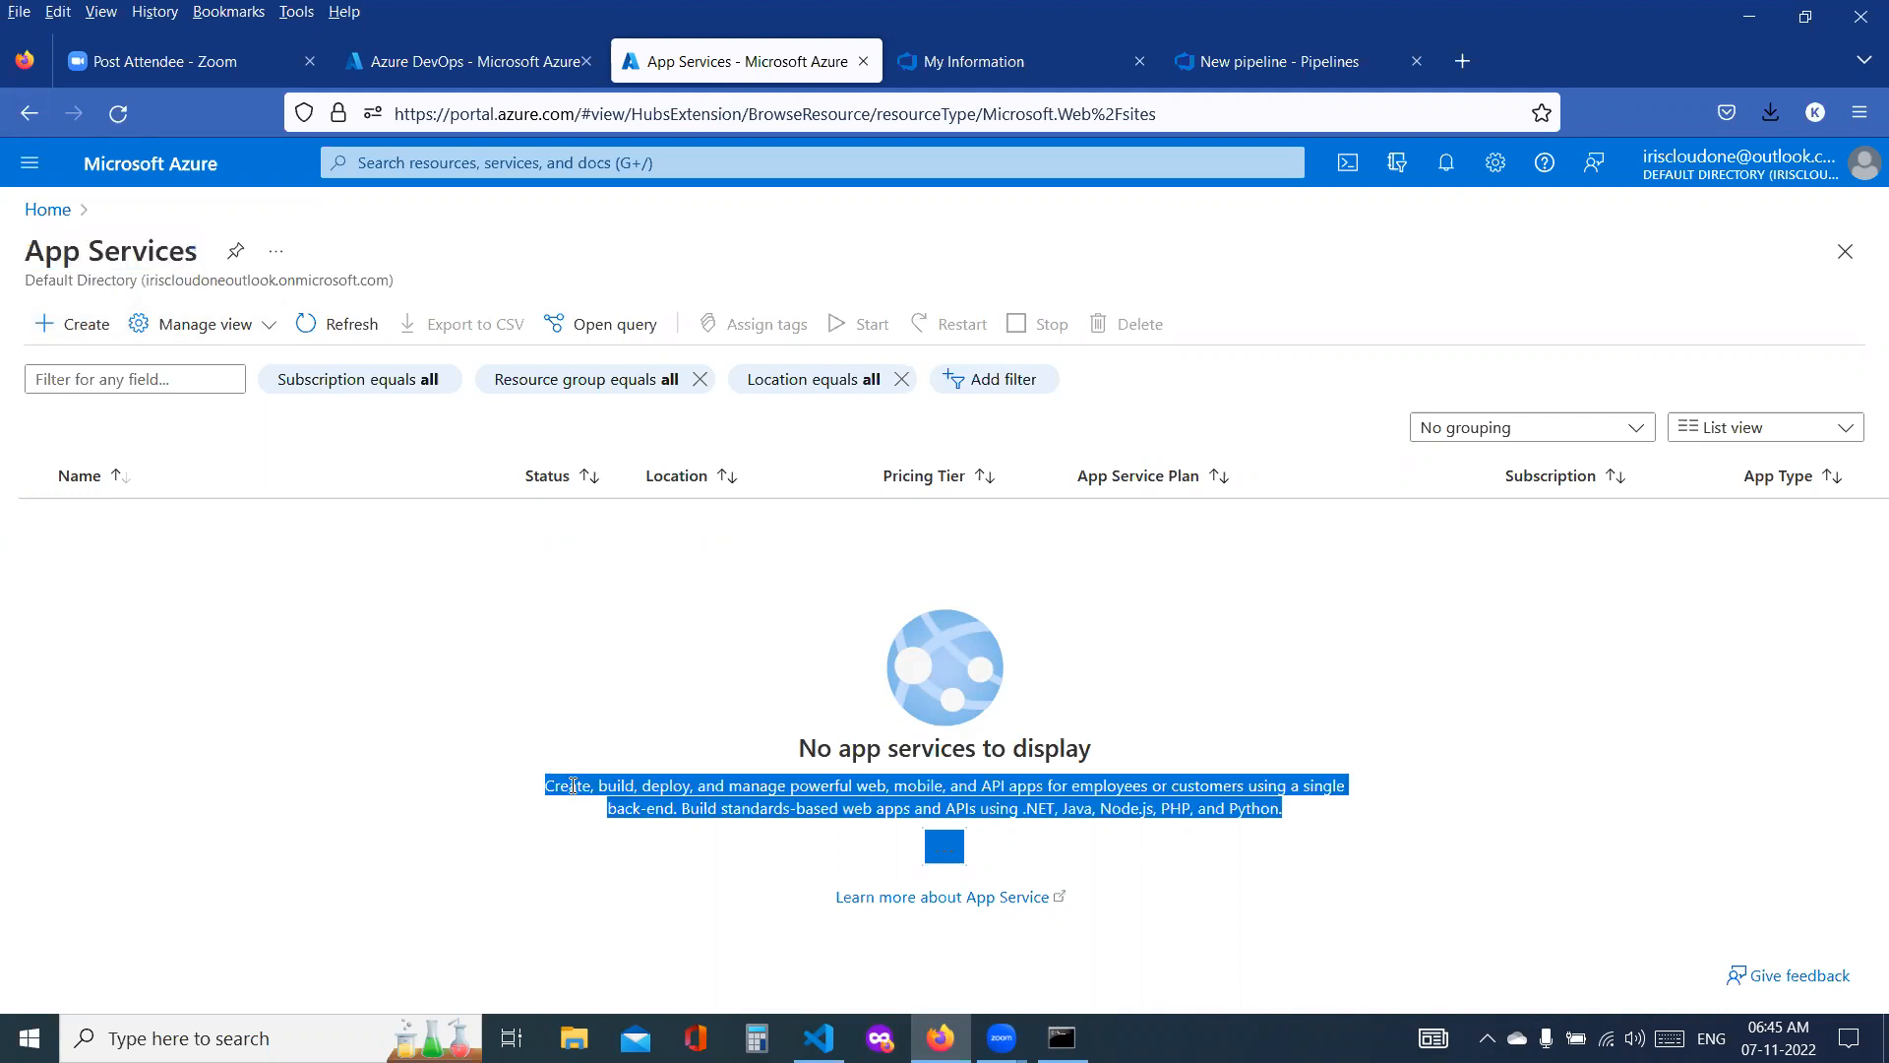
scroll(572, 785, "up", 5)
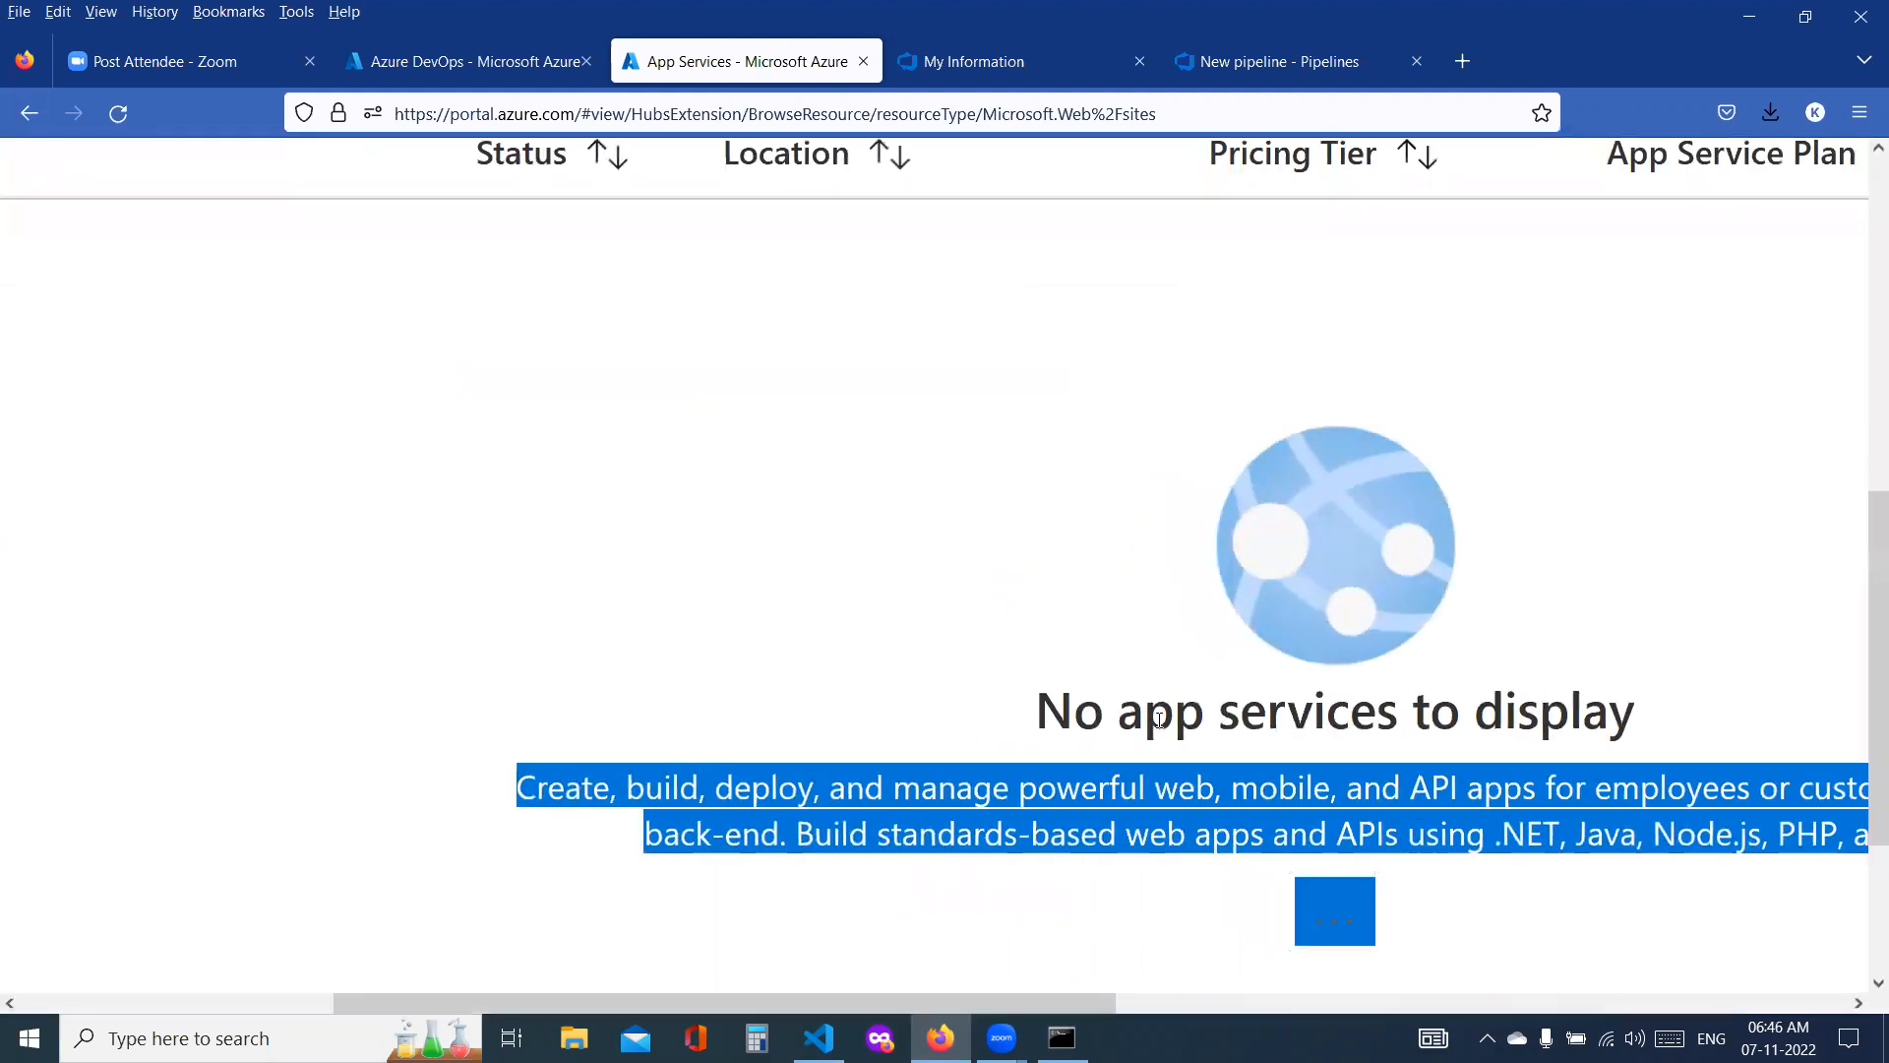
scroll(1162, 718, "right", 6)
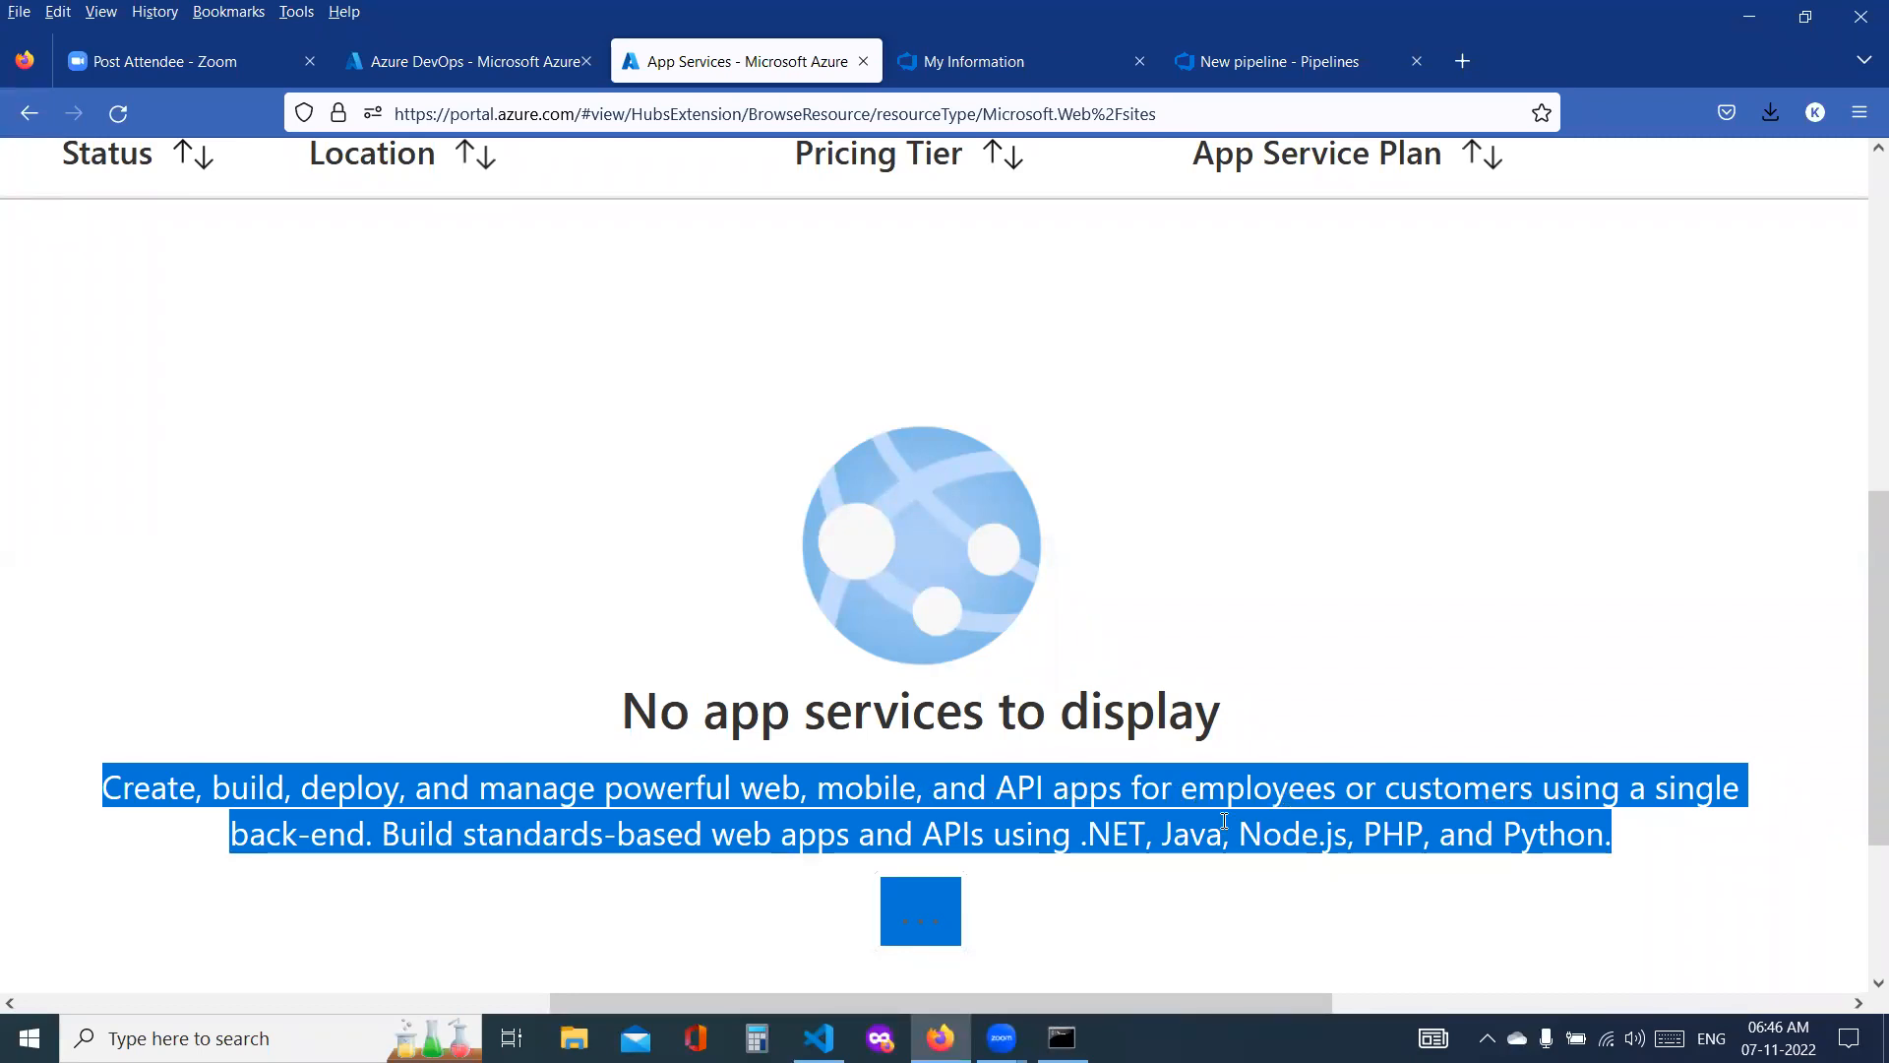
double_click(274, 843)
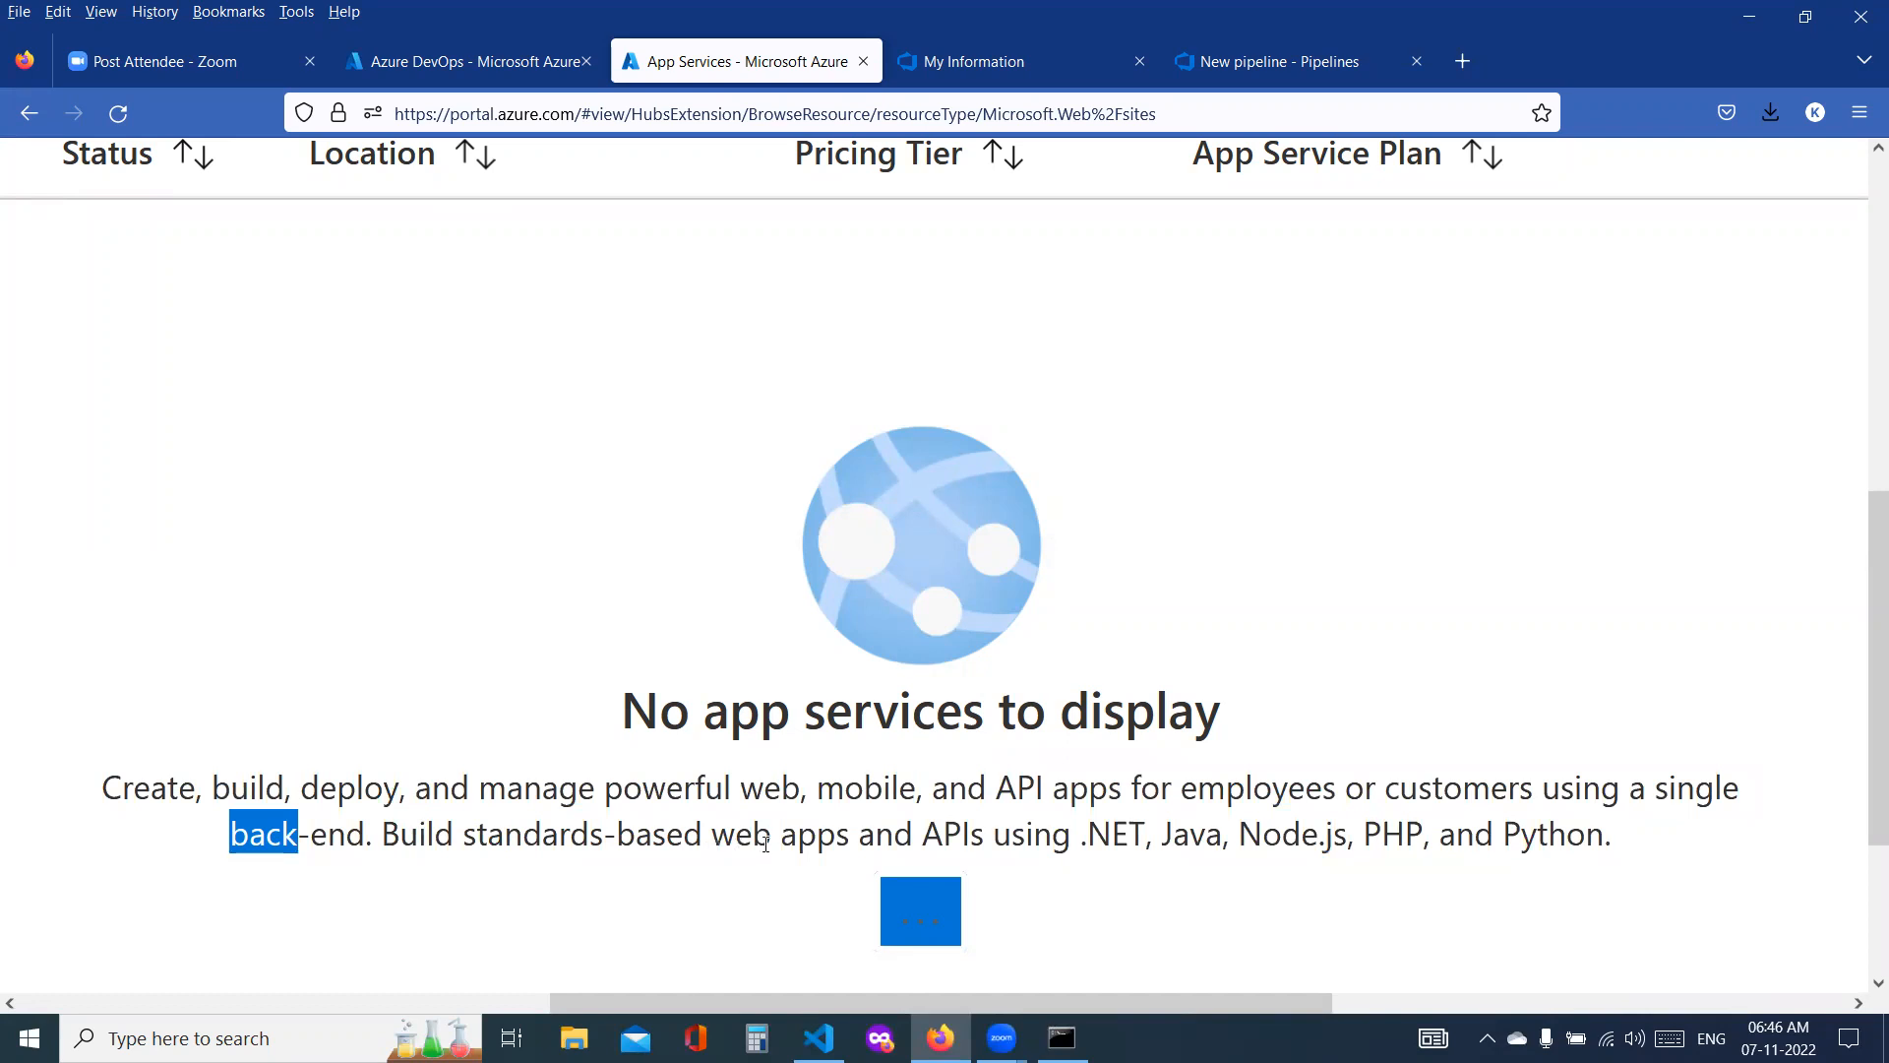
double_click(1101, 837)
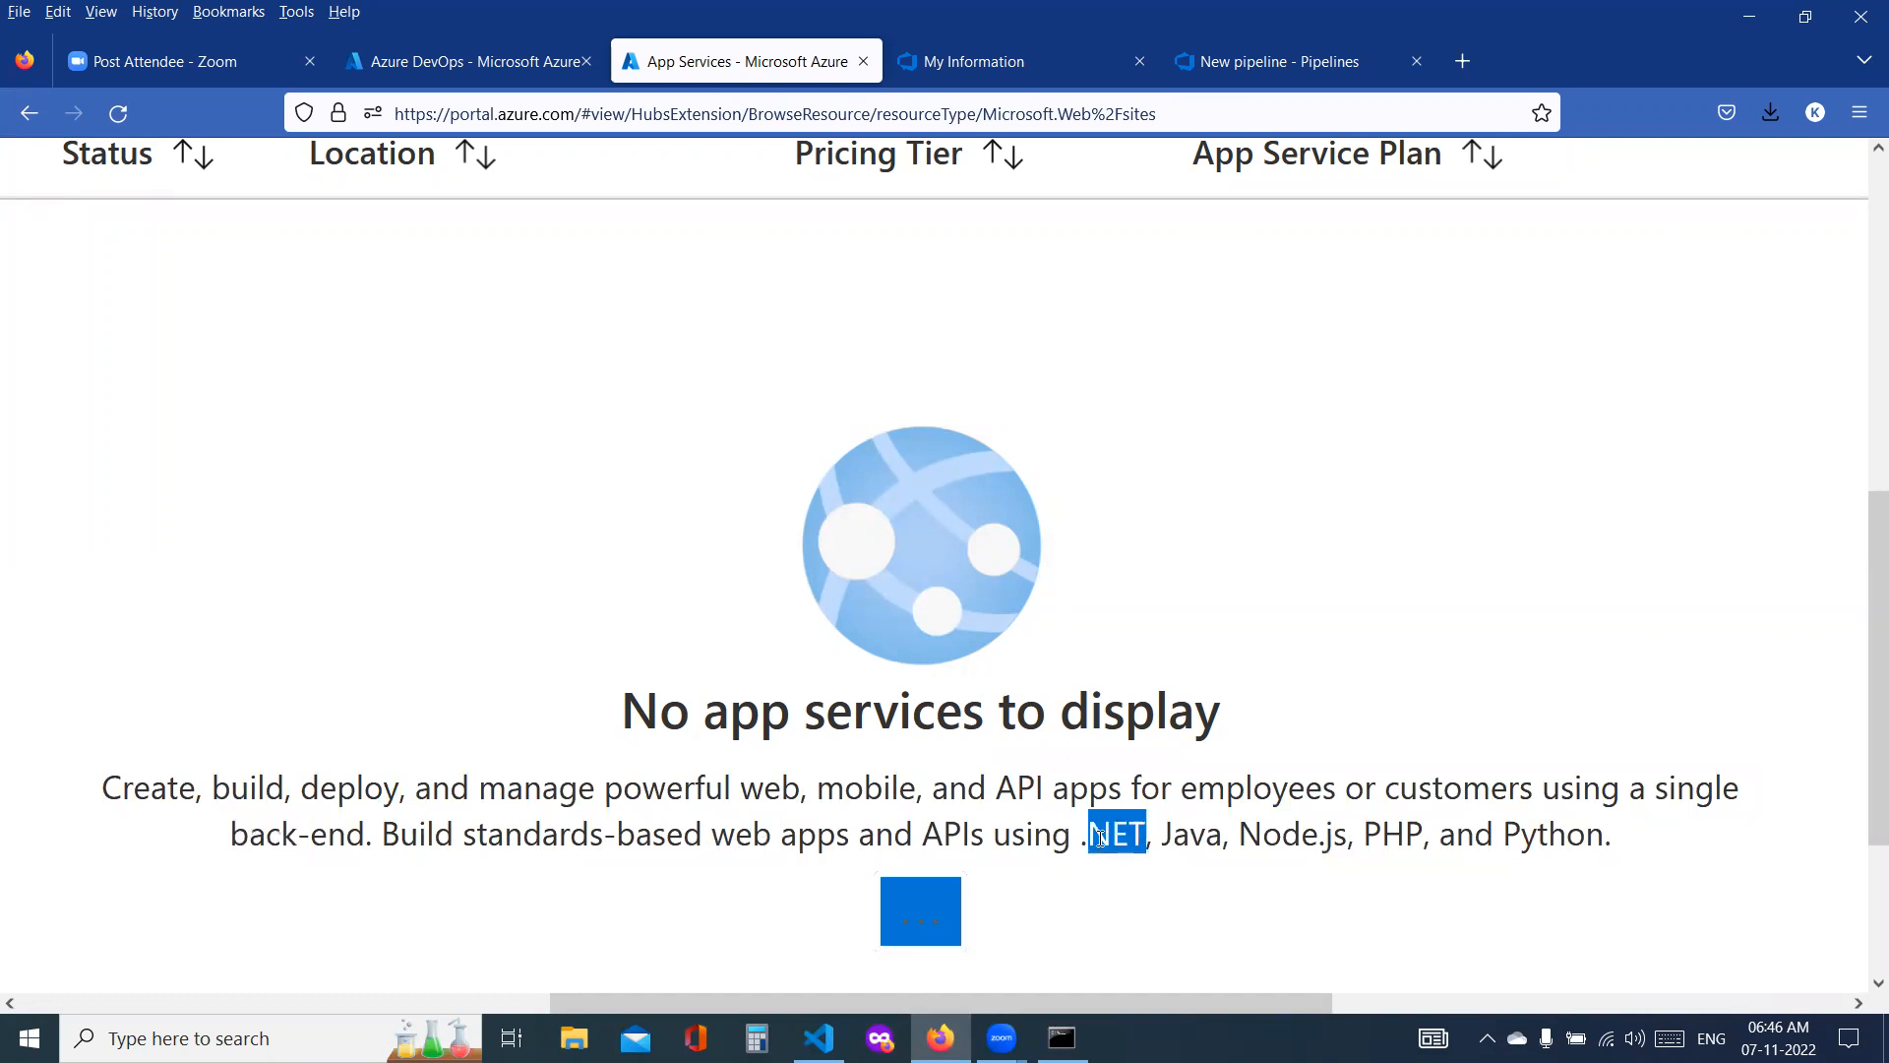
double_click(1193, 835)
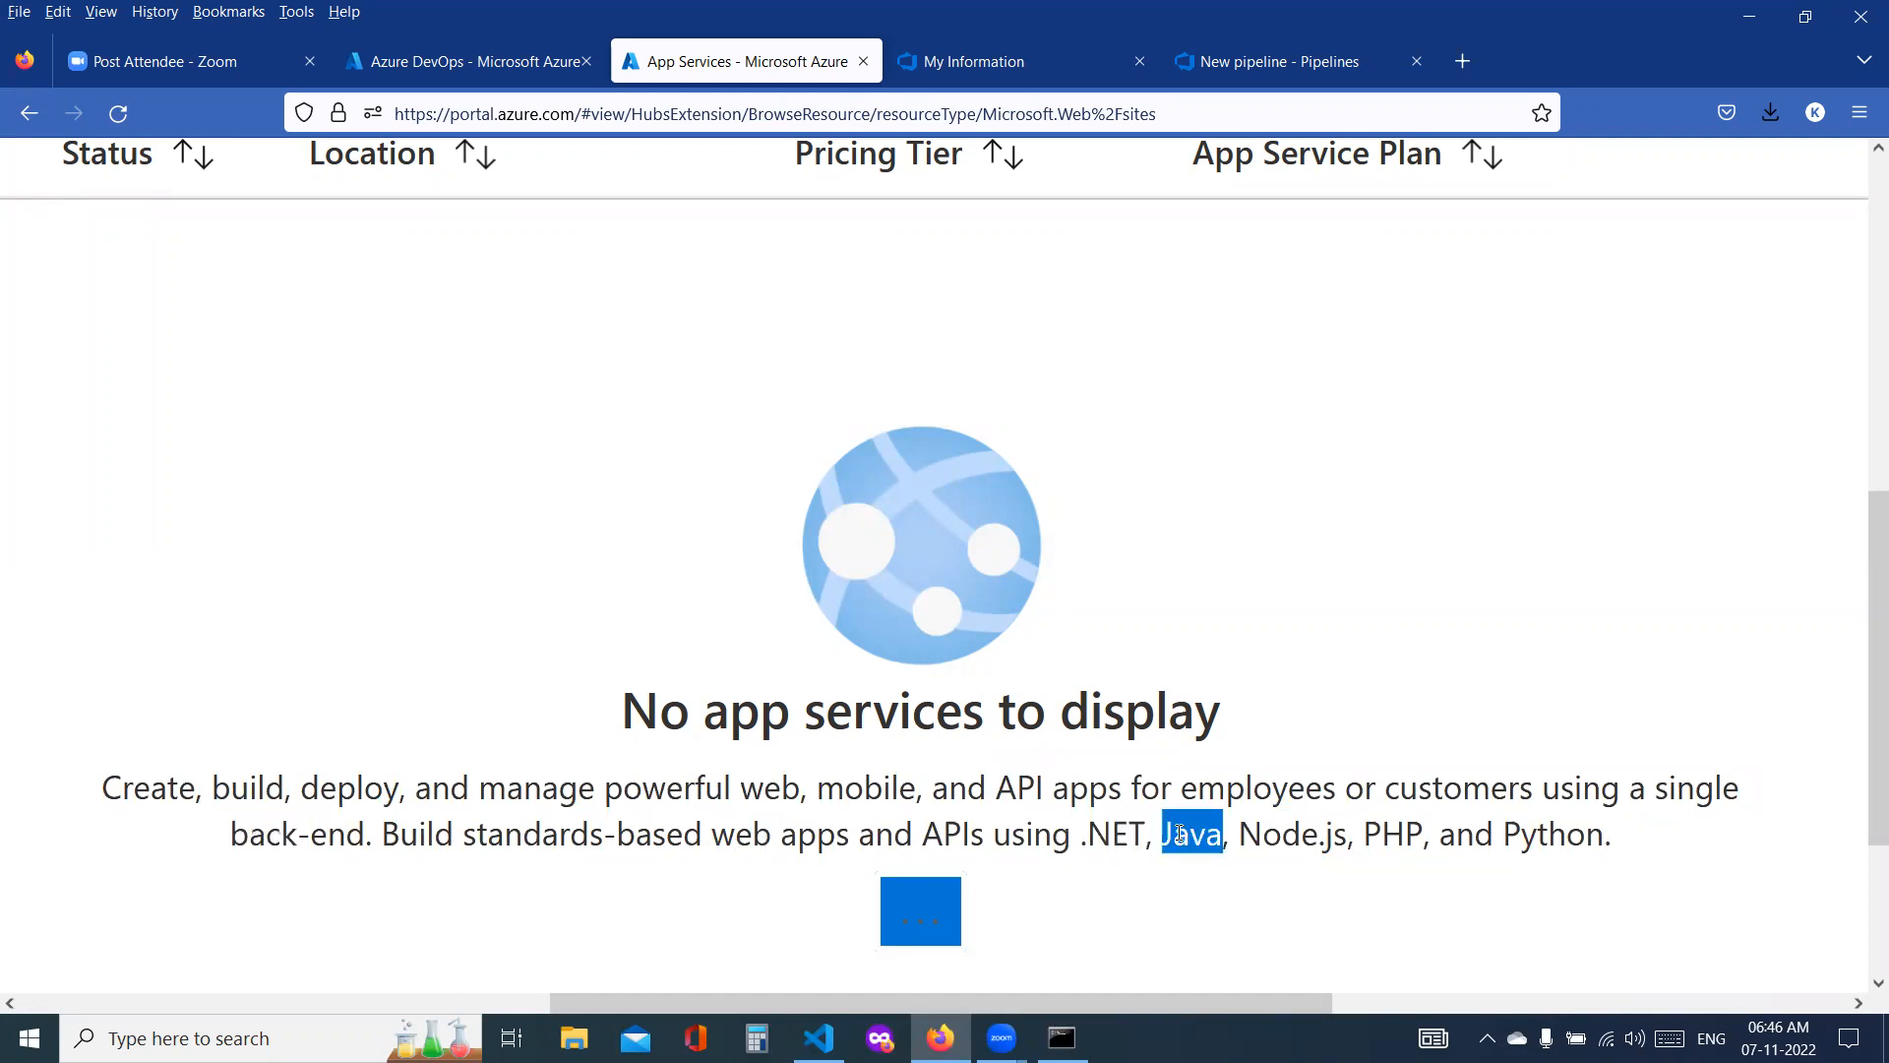
double_click(1322, 835)
double_click(1391, 836)
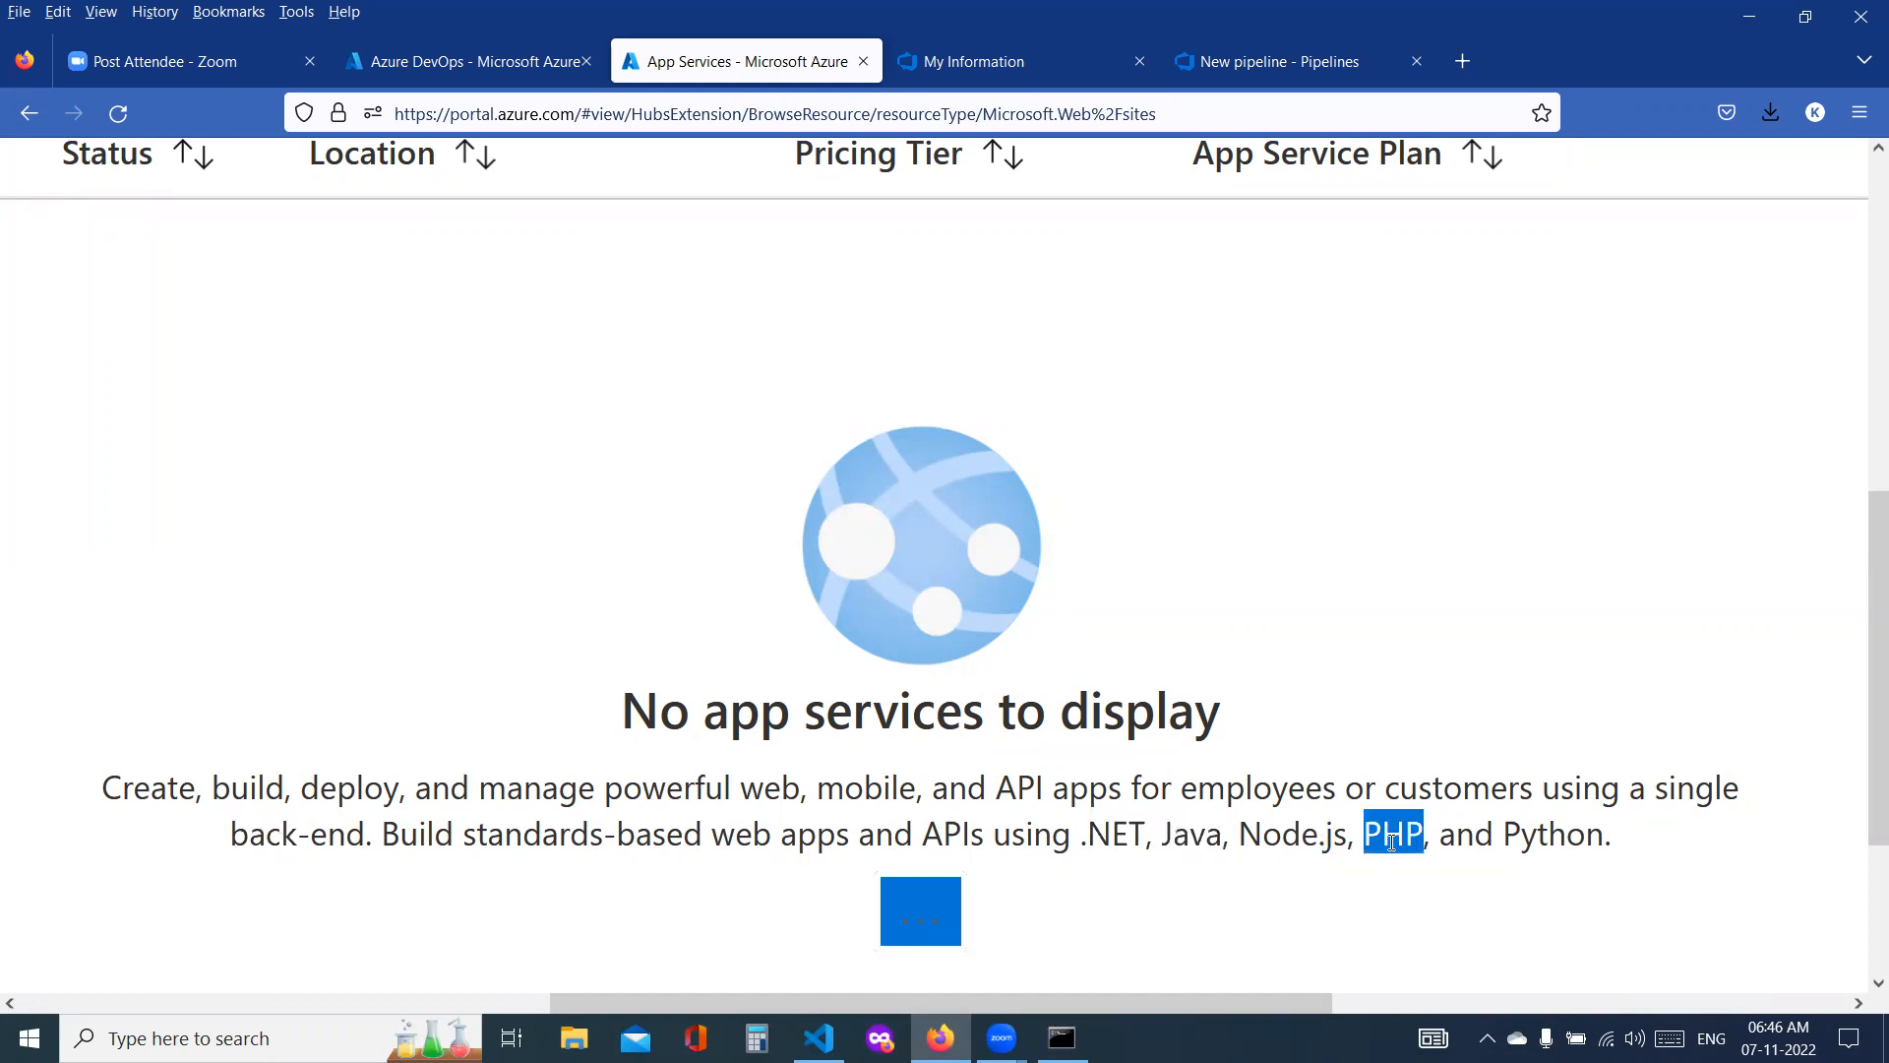
double_click(1541, 838)
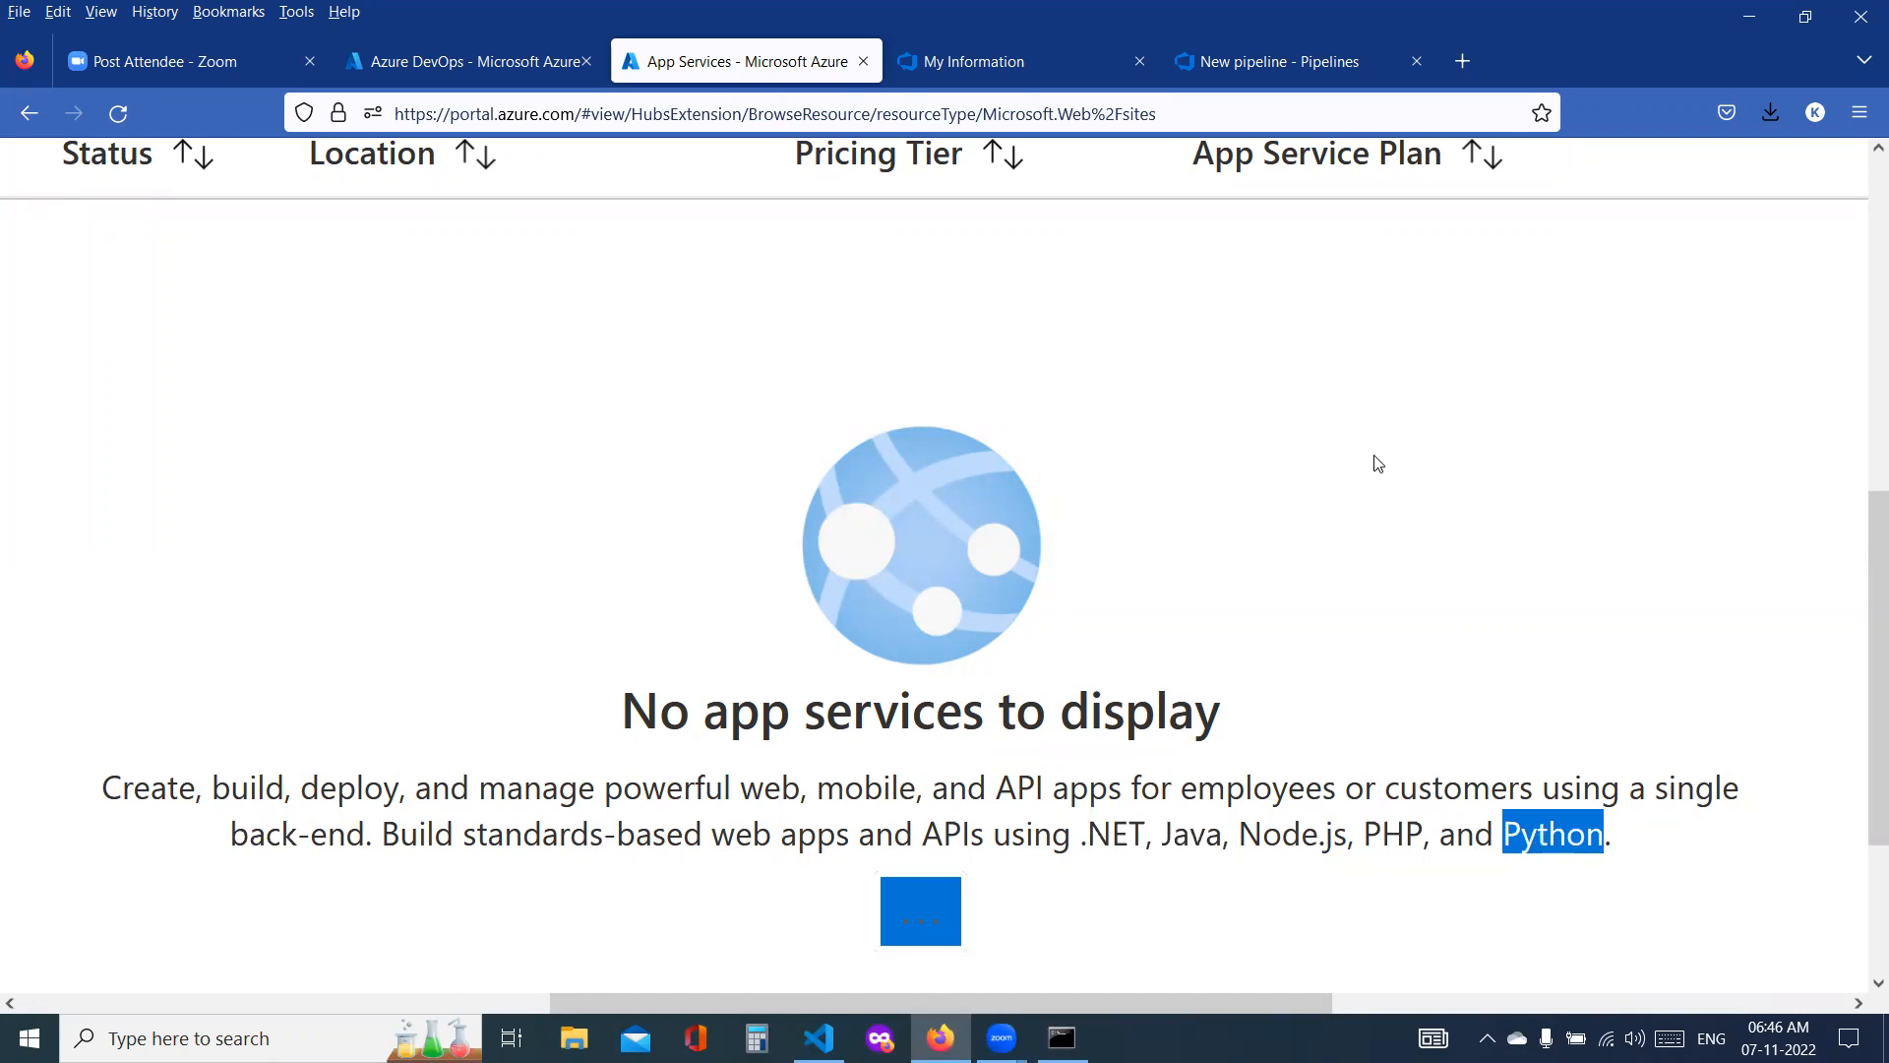
key("ctrl+minus")
key("ctrl+minus")
key("ctrl+minus")
key("ctrl+minus")
key("ctrl+minus")
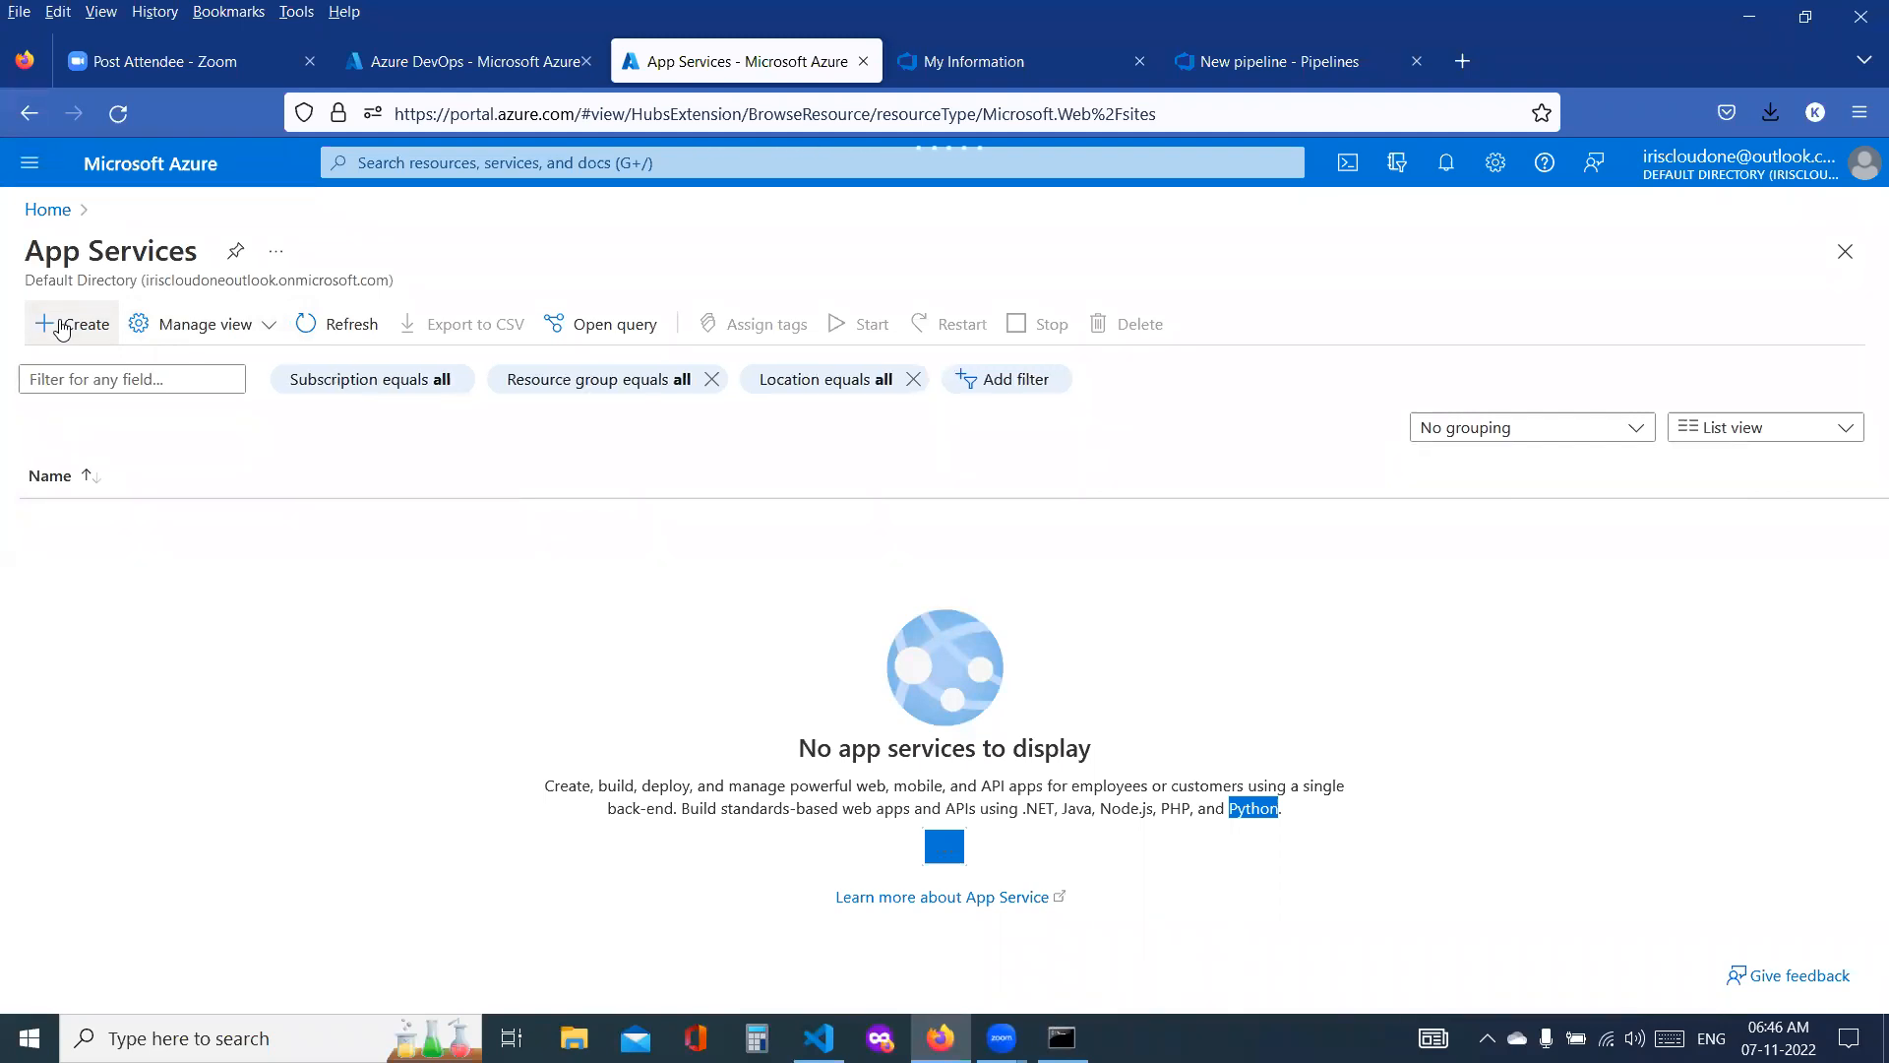
Step: Start creating a web app from App Services and highlight the introductory description of App Service Web Apps
left_click(61, 326)
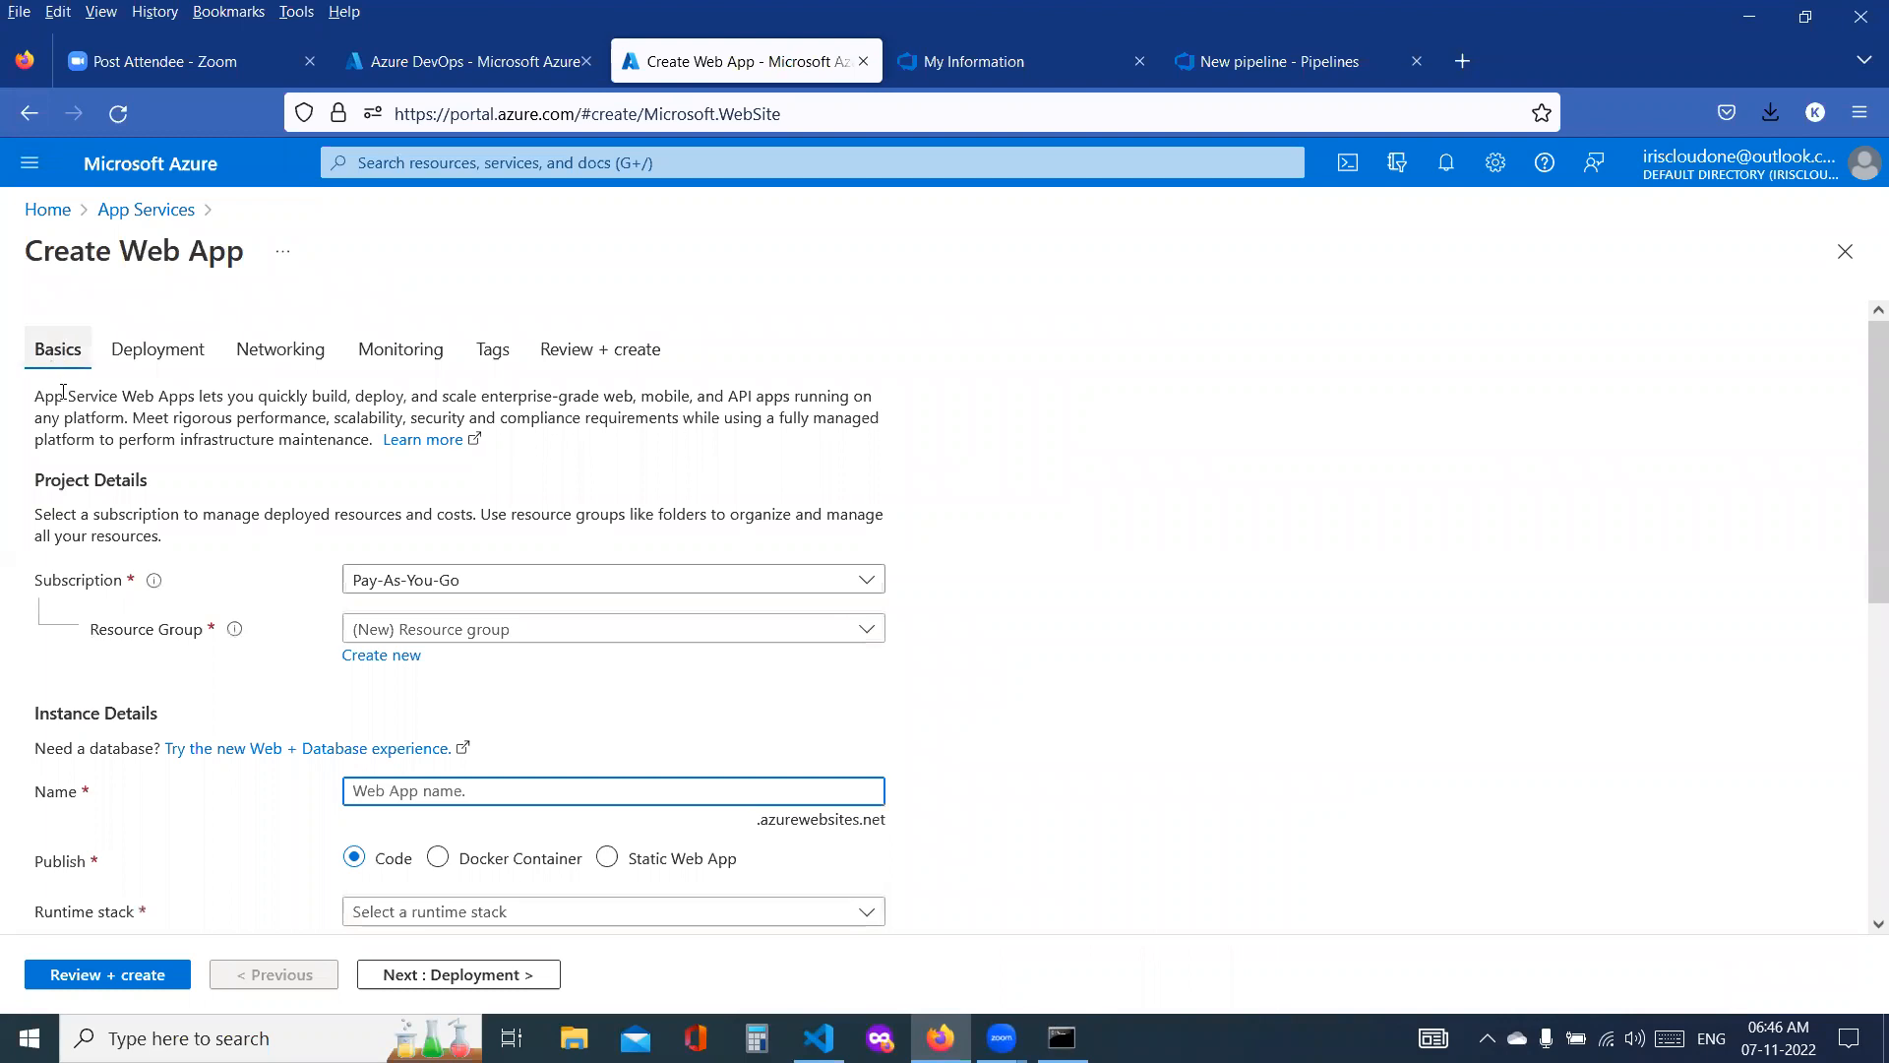
left_click_drag(35, 396, 704, 406)
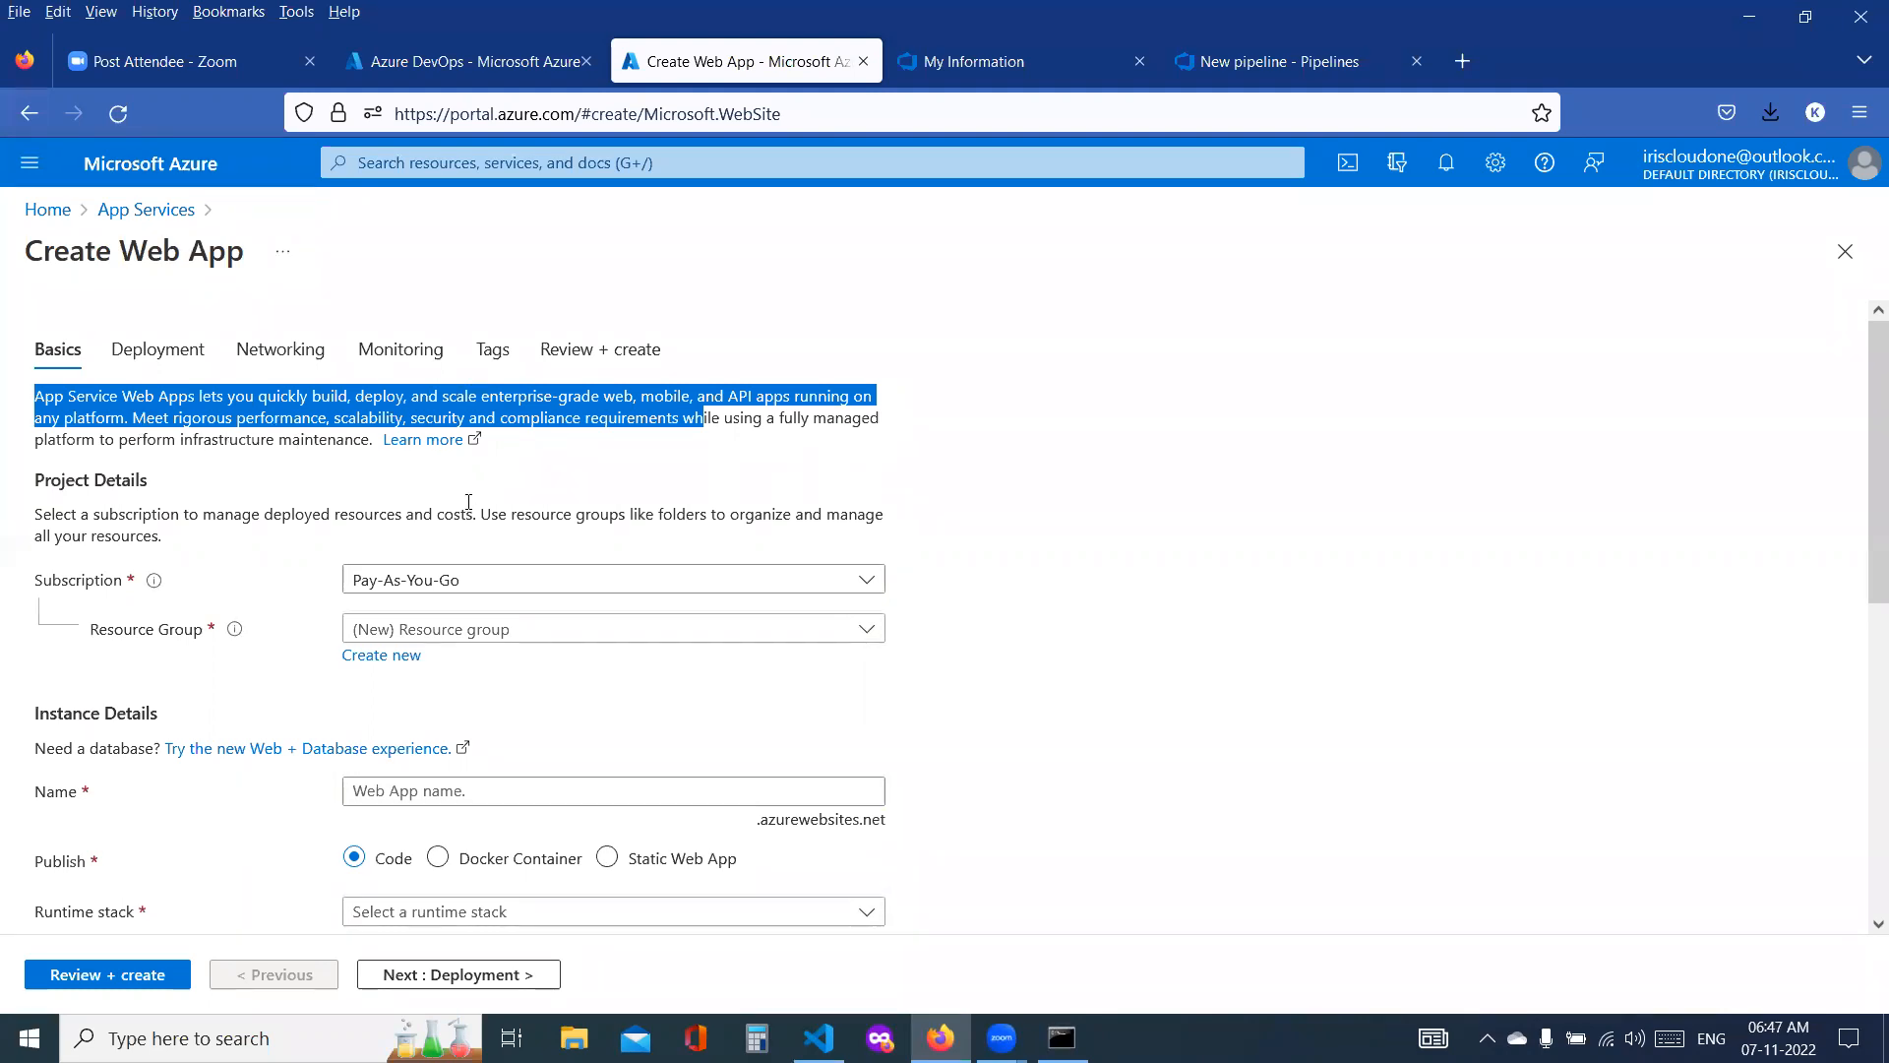
Step: Highlight the rest of the web app introduction, and assign the app to the existing kumar-rg resource group
left_click(308, 484)
left_click_drag(179, 418, 868, 421)
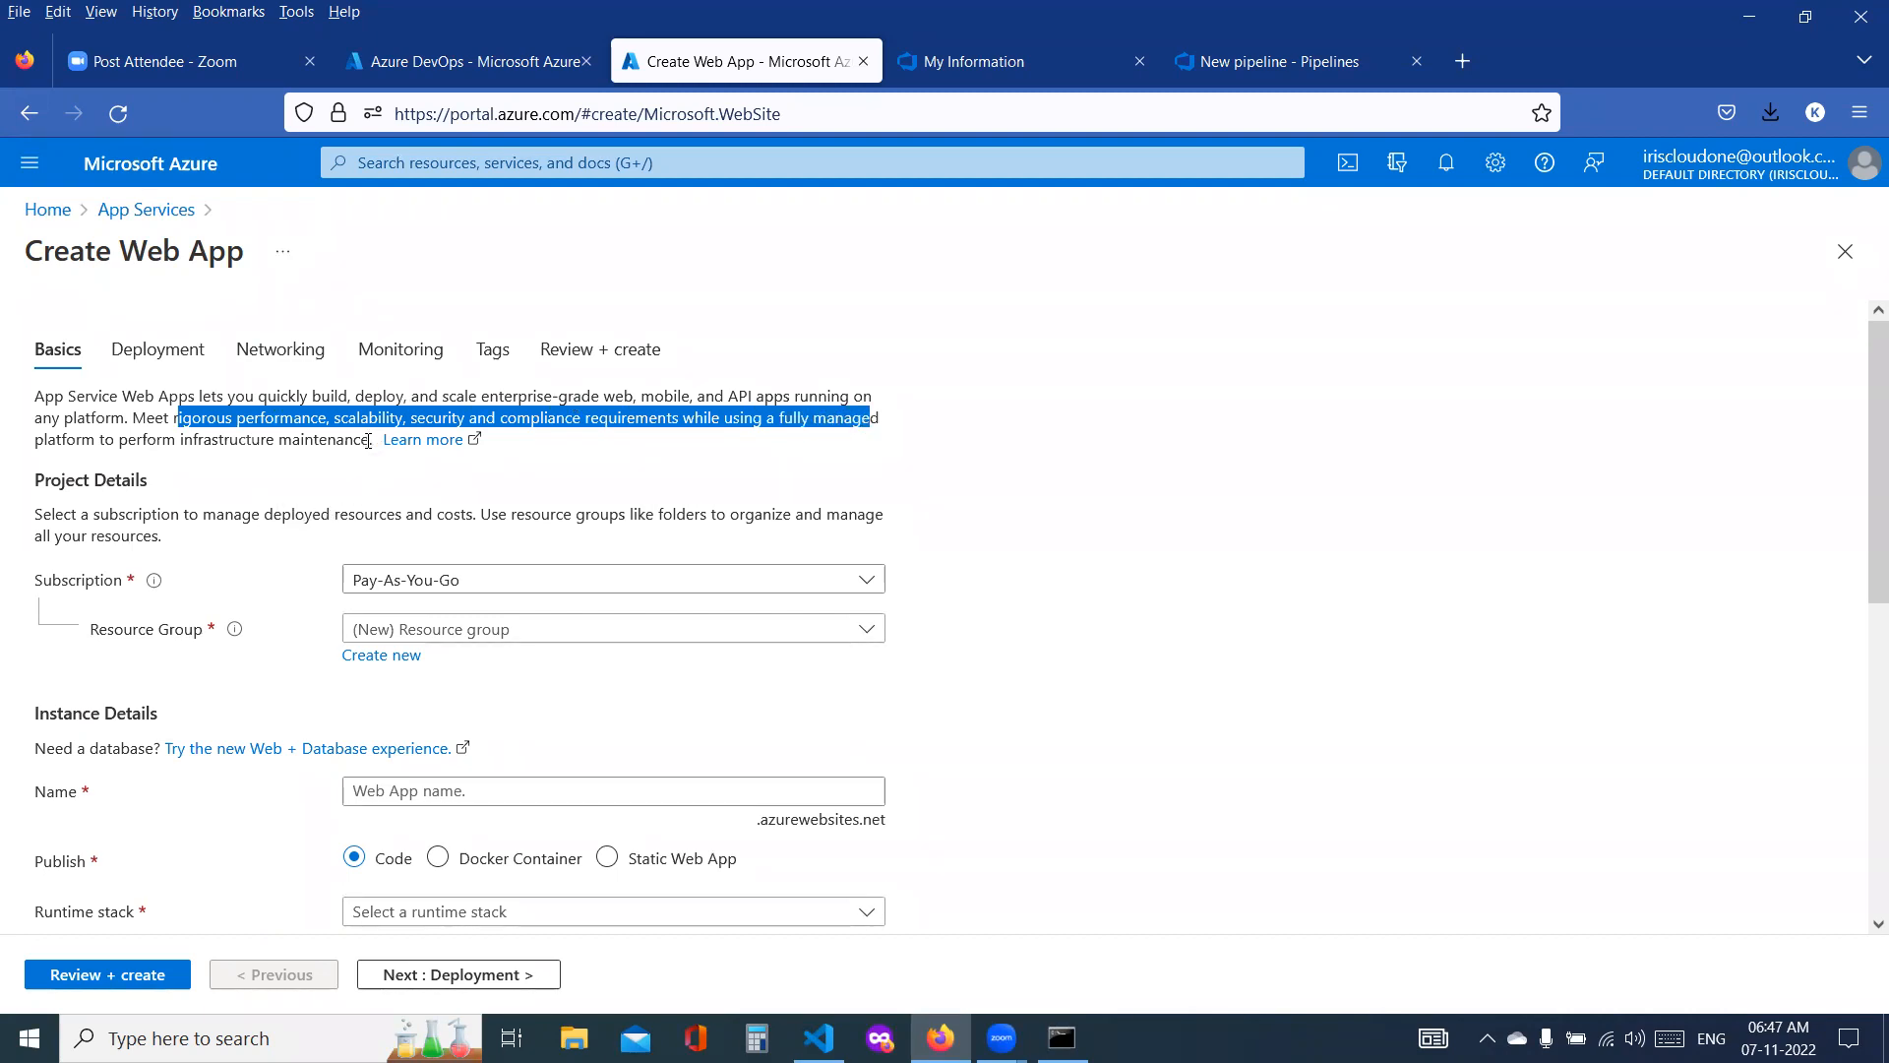
left_click(460, 589)
left_click(428, 672)
left_click(422, 630)
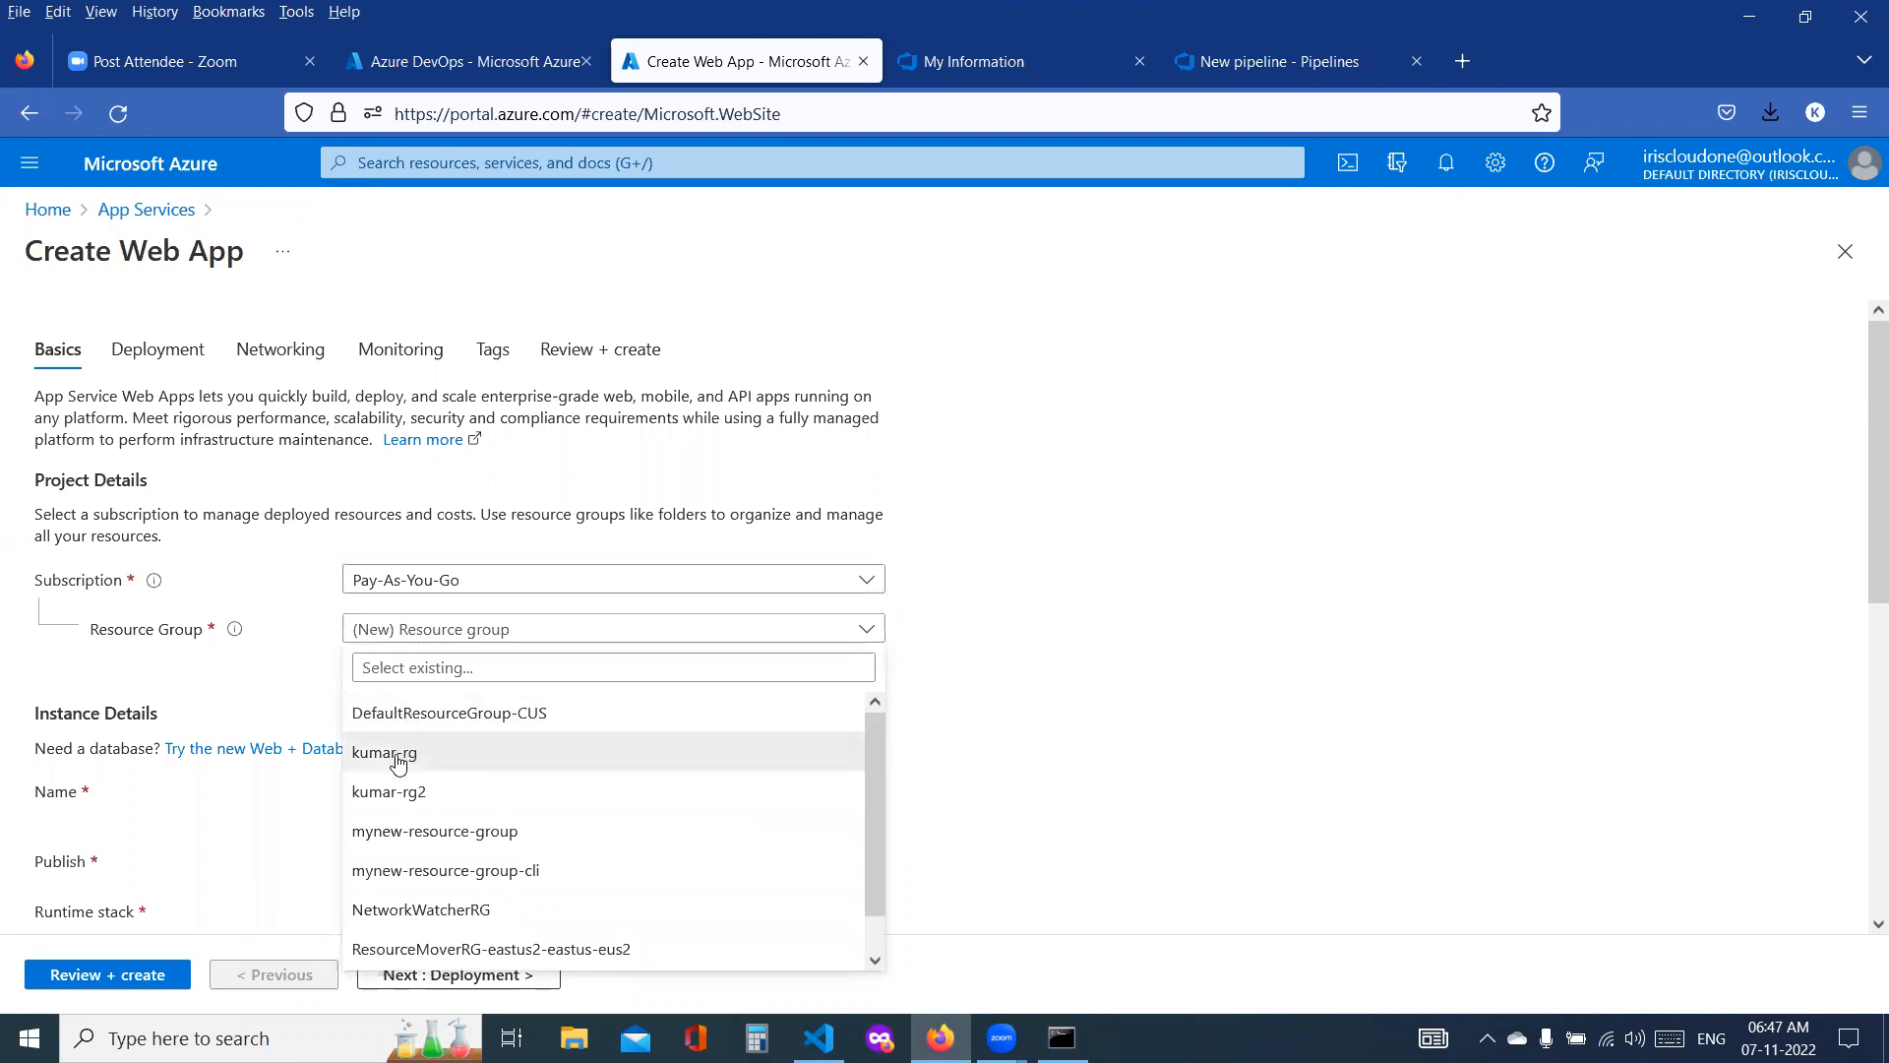
left_click(409, 754)
Step: Name the web app dev-ssadcloudwebapp in the instance details
scroll(471, 709, "down", 3)
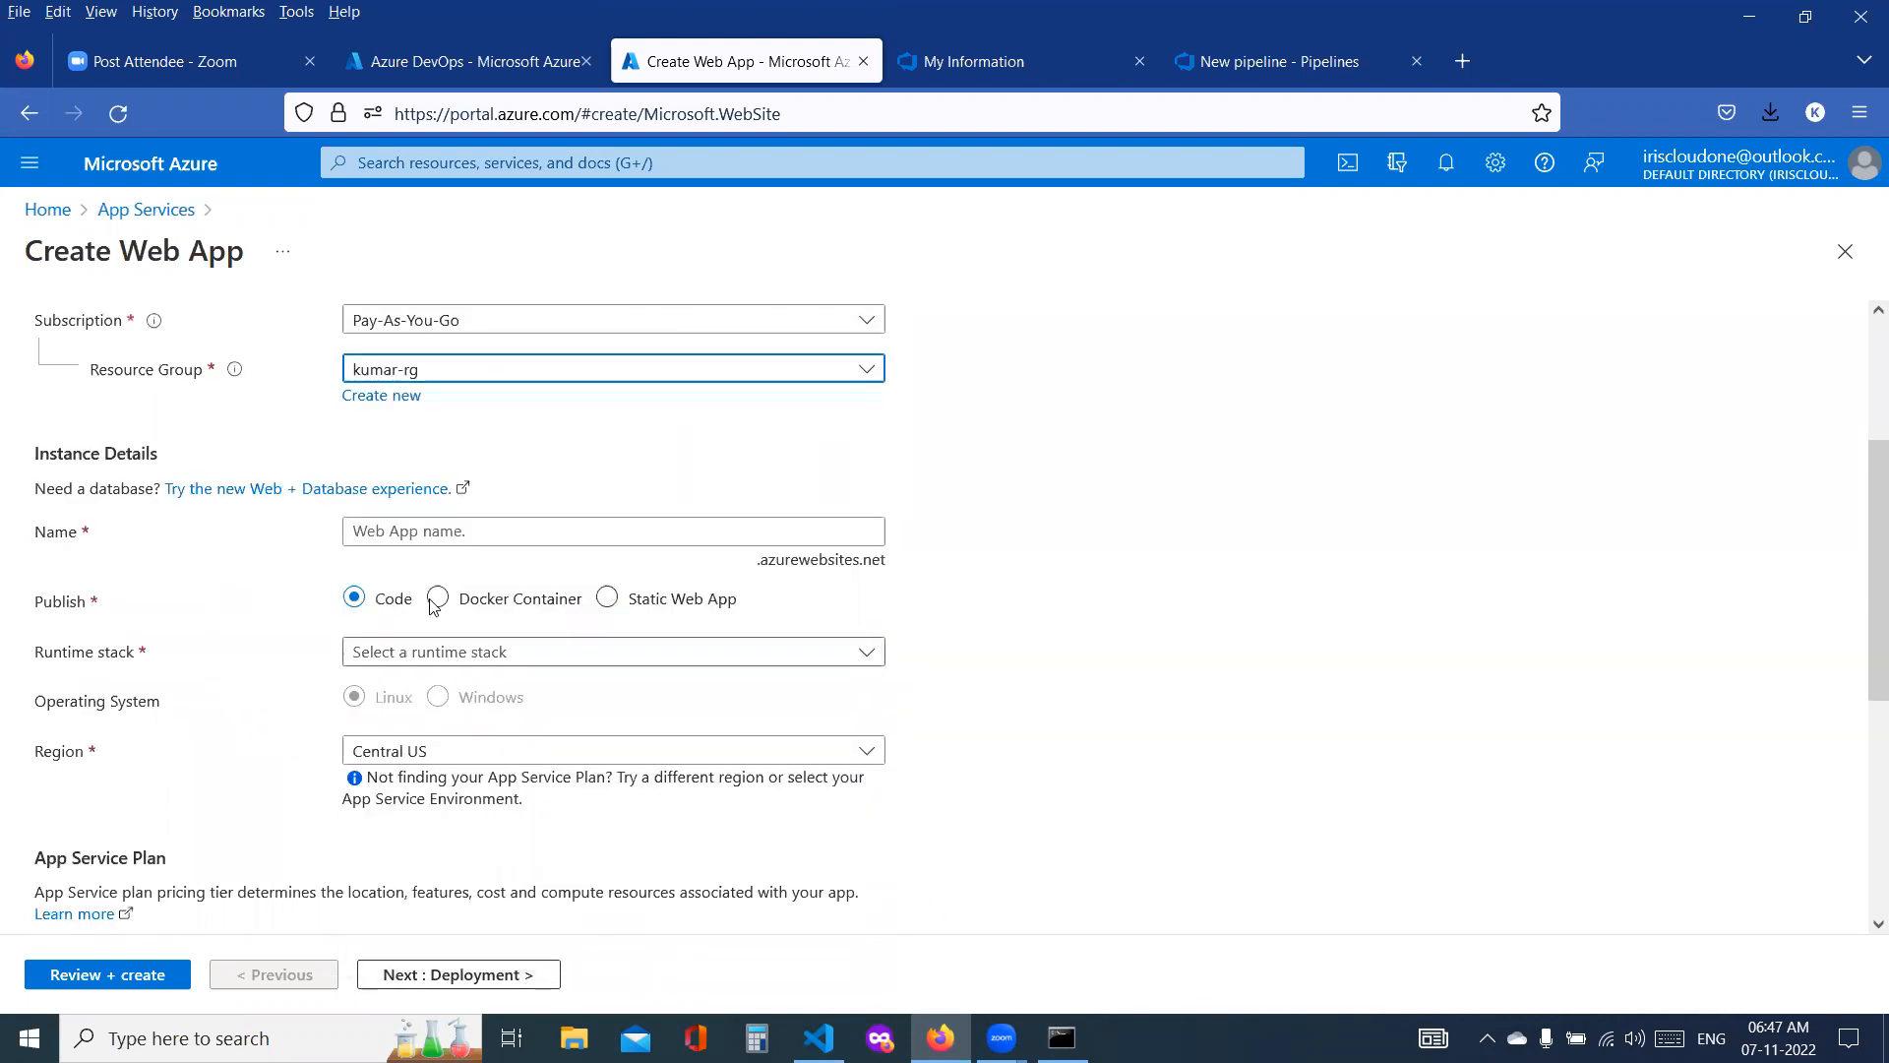
left_click(540, 521)
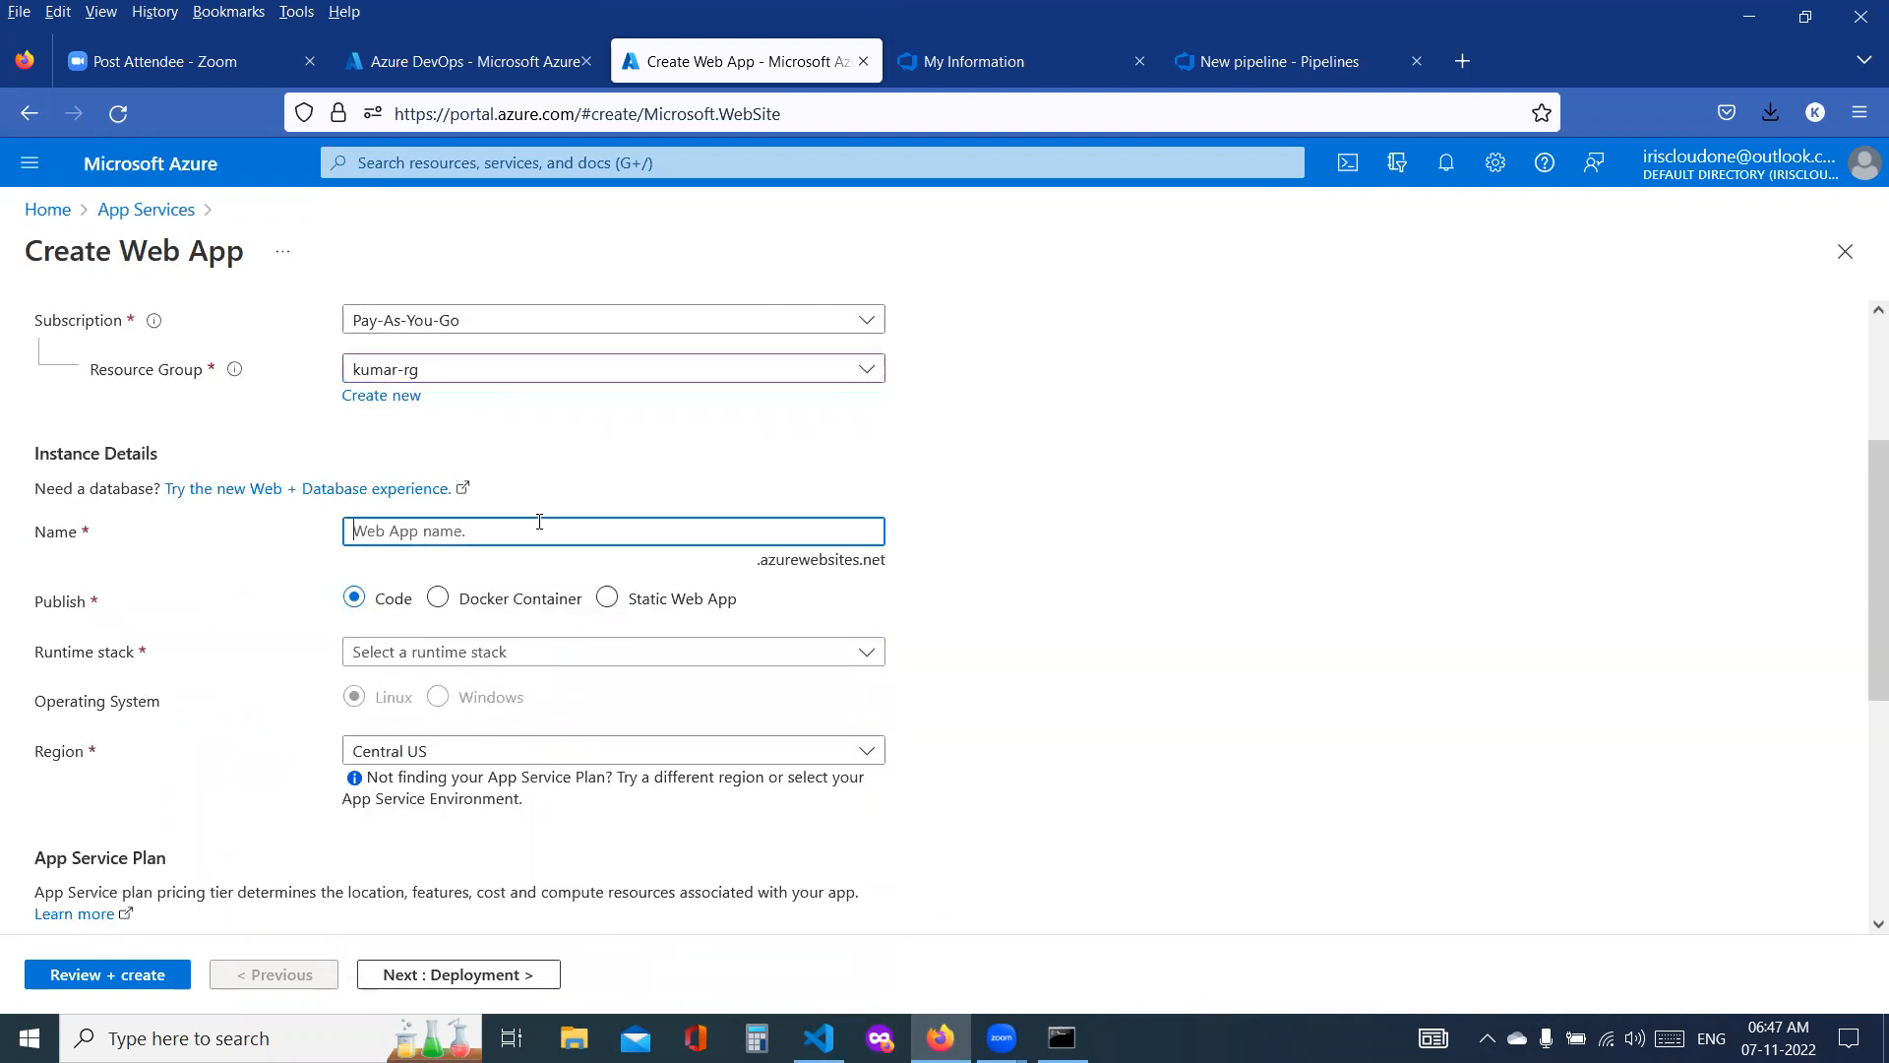
type("ssadcloudwebapp")
key("Home")
type("dev")
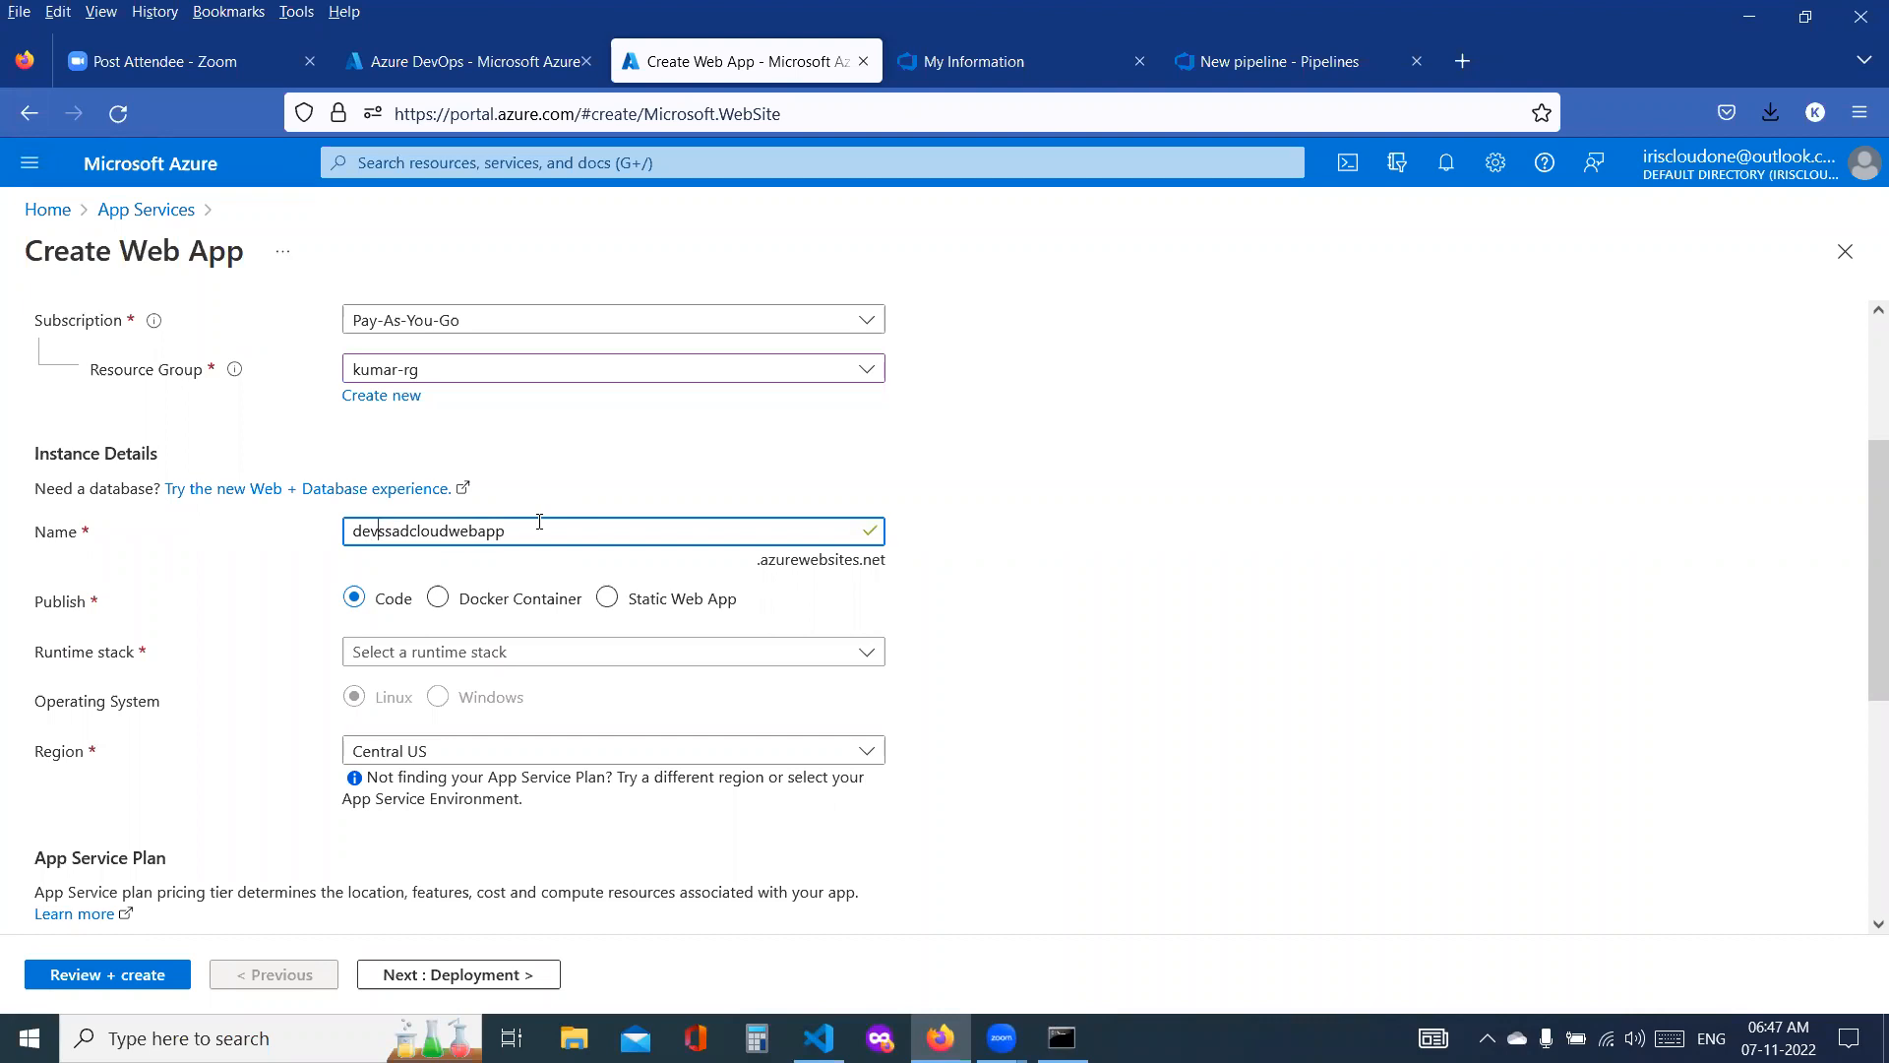
type("-")
left_click_drag(558, 530, 329, 536)
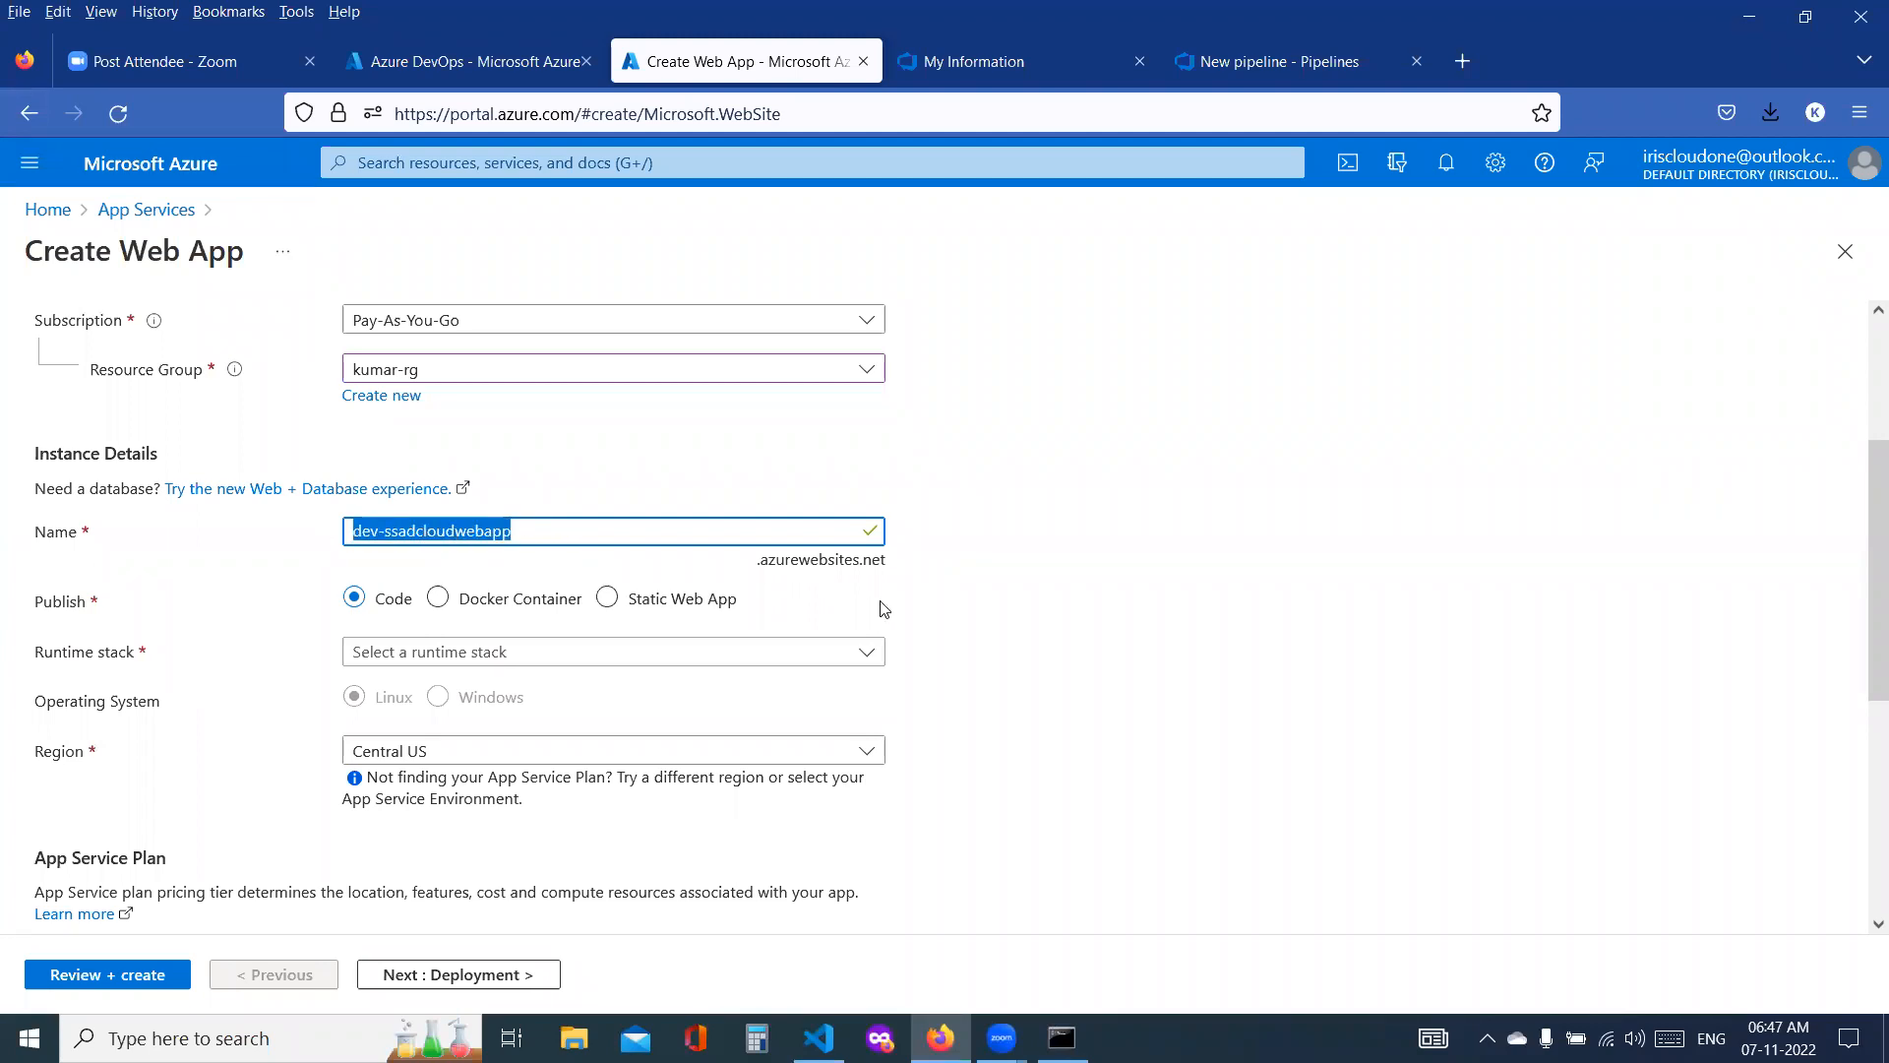
Step: Look through the available runtime stacks for the web app and choose Java 17
left_click(486, 659)
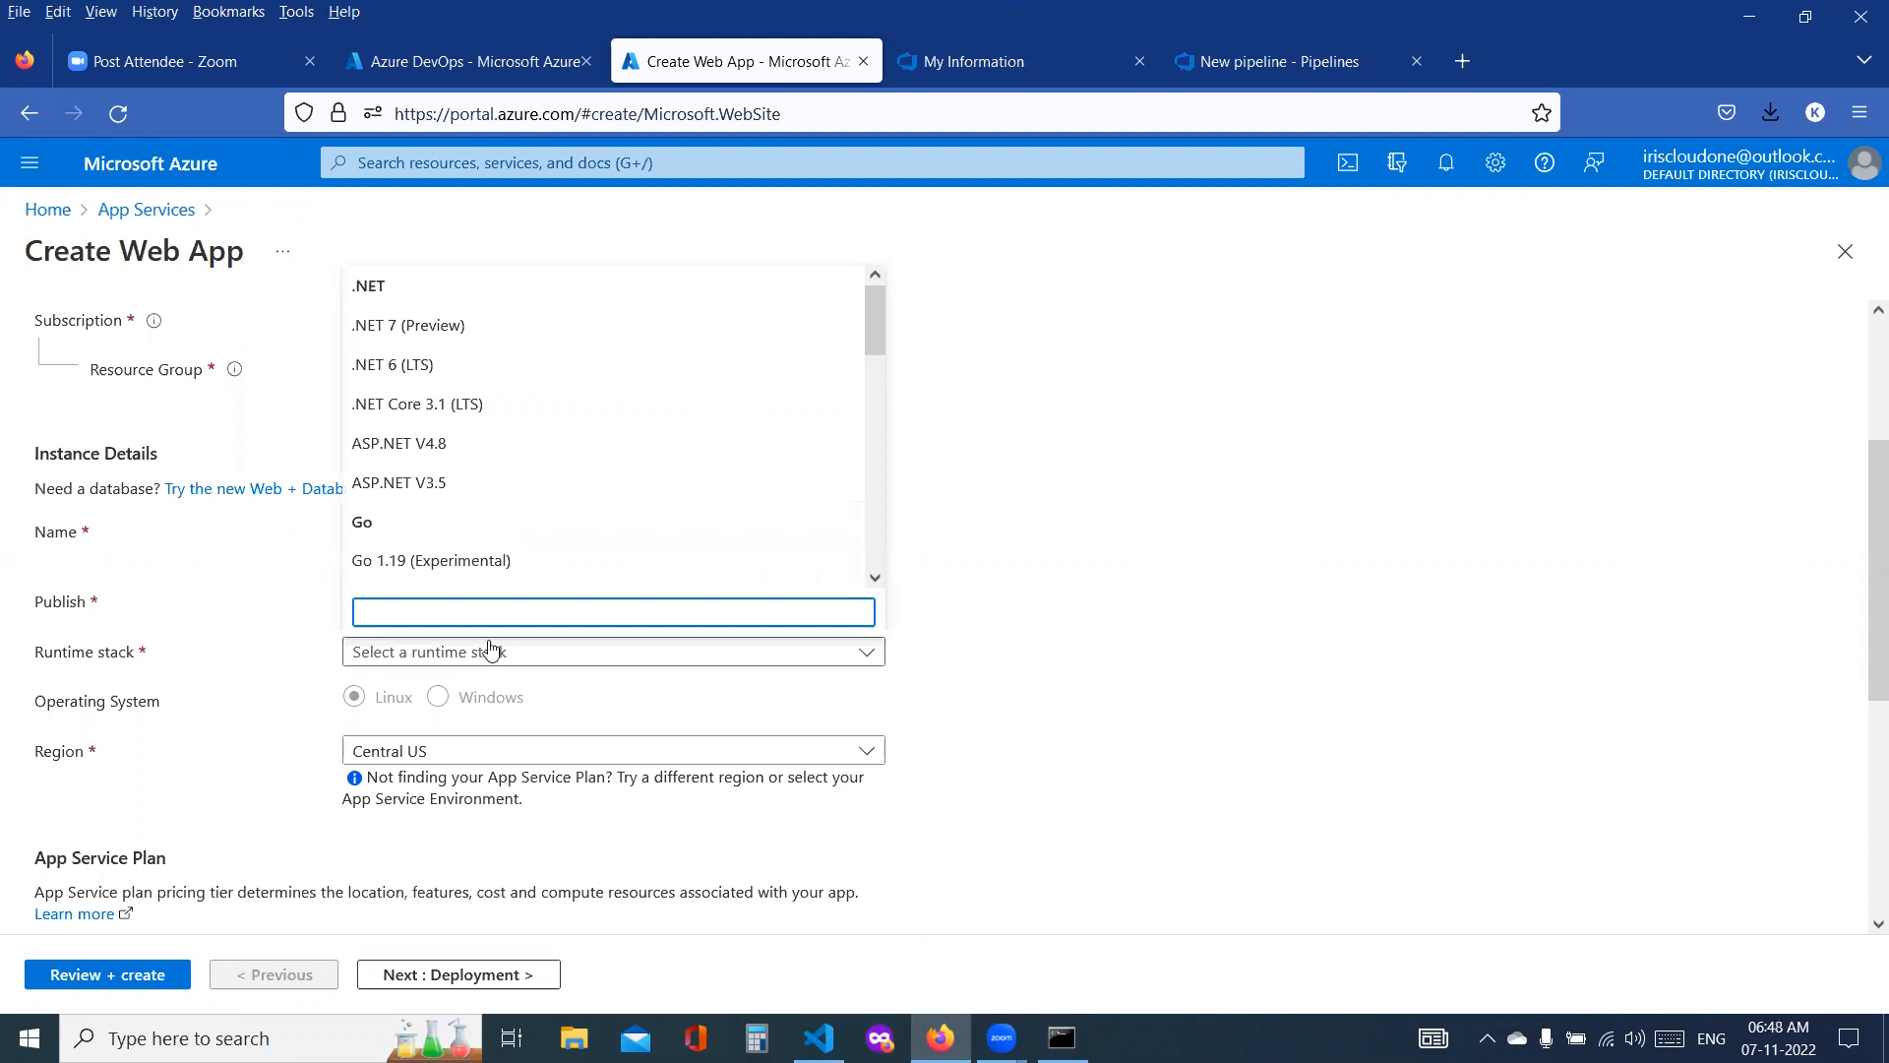
scroll(665, 431, "down", 3)
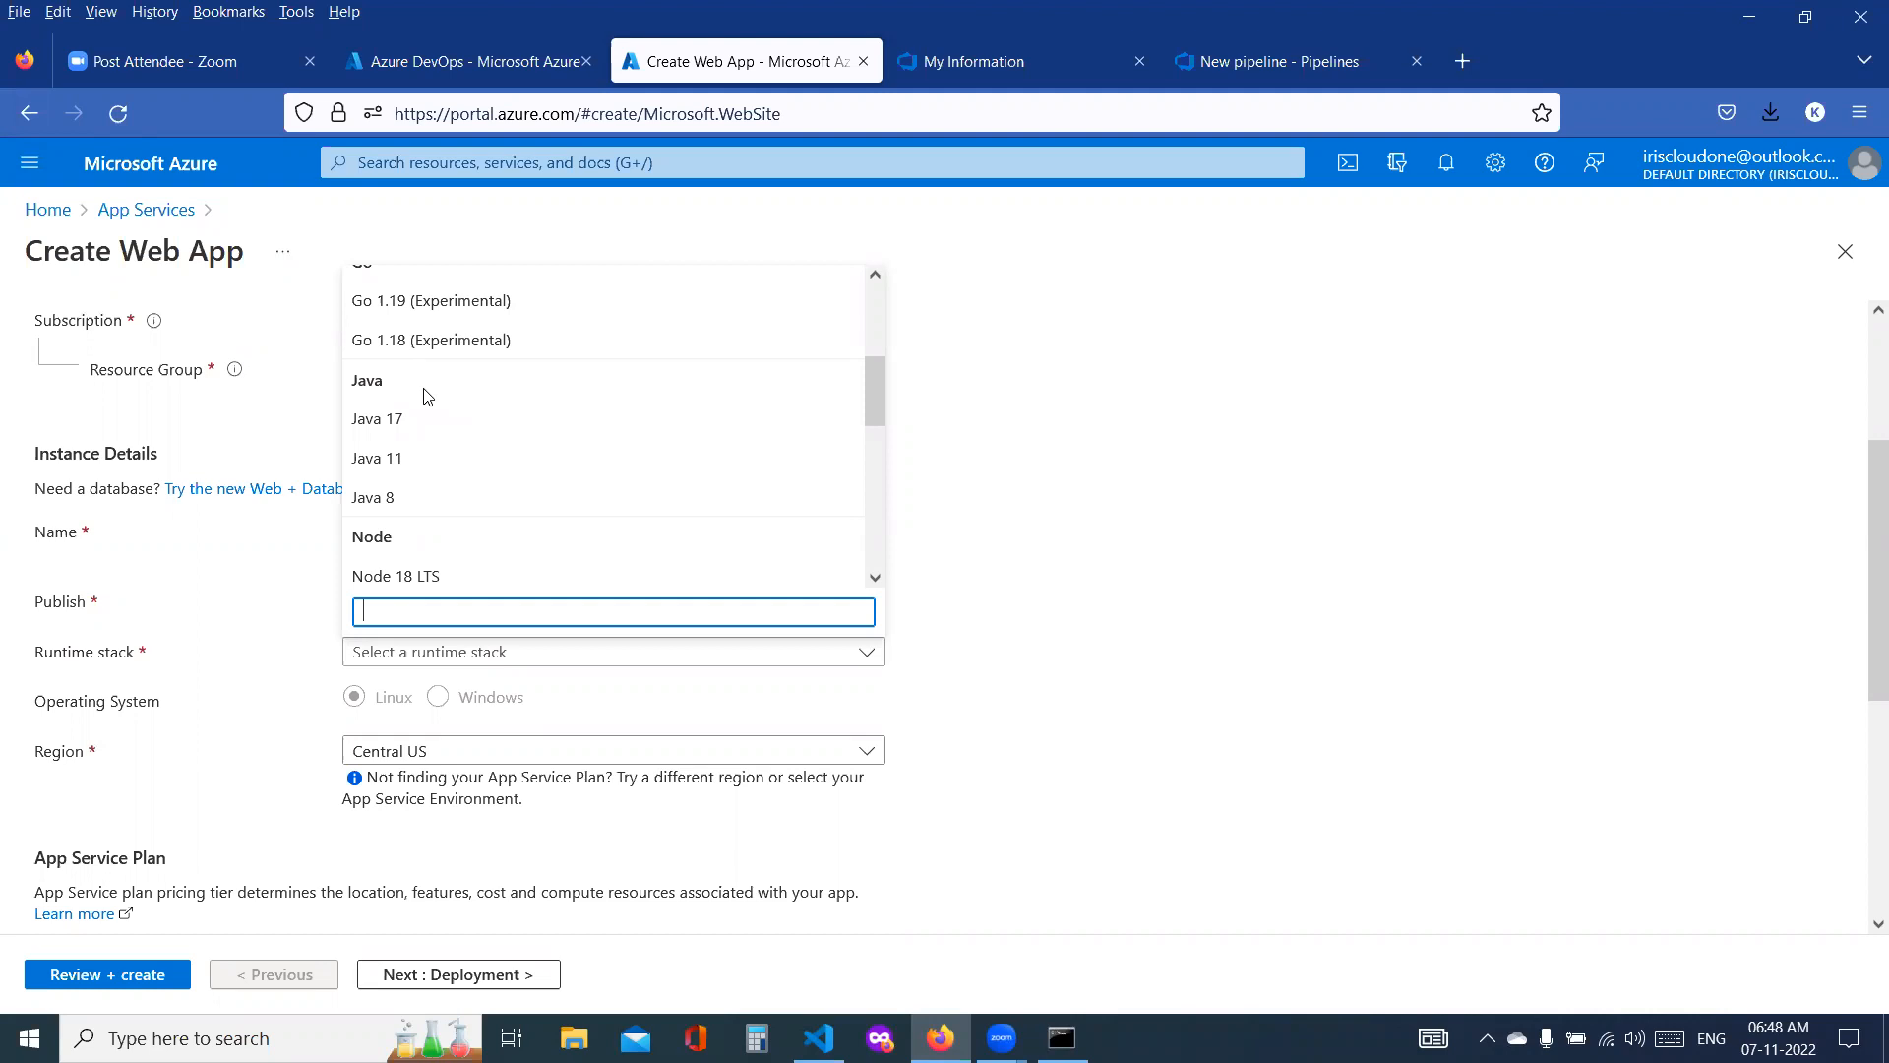
scroll(430, 397, "down", 4)
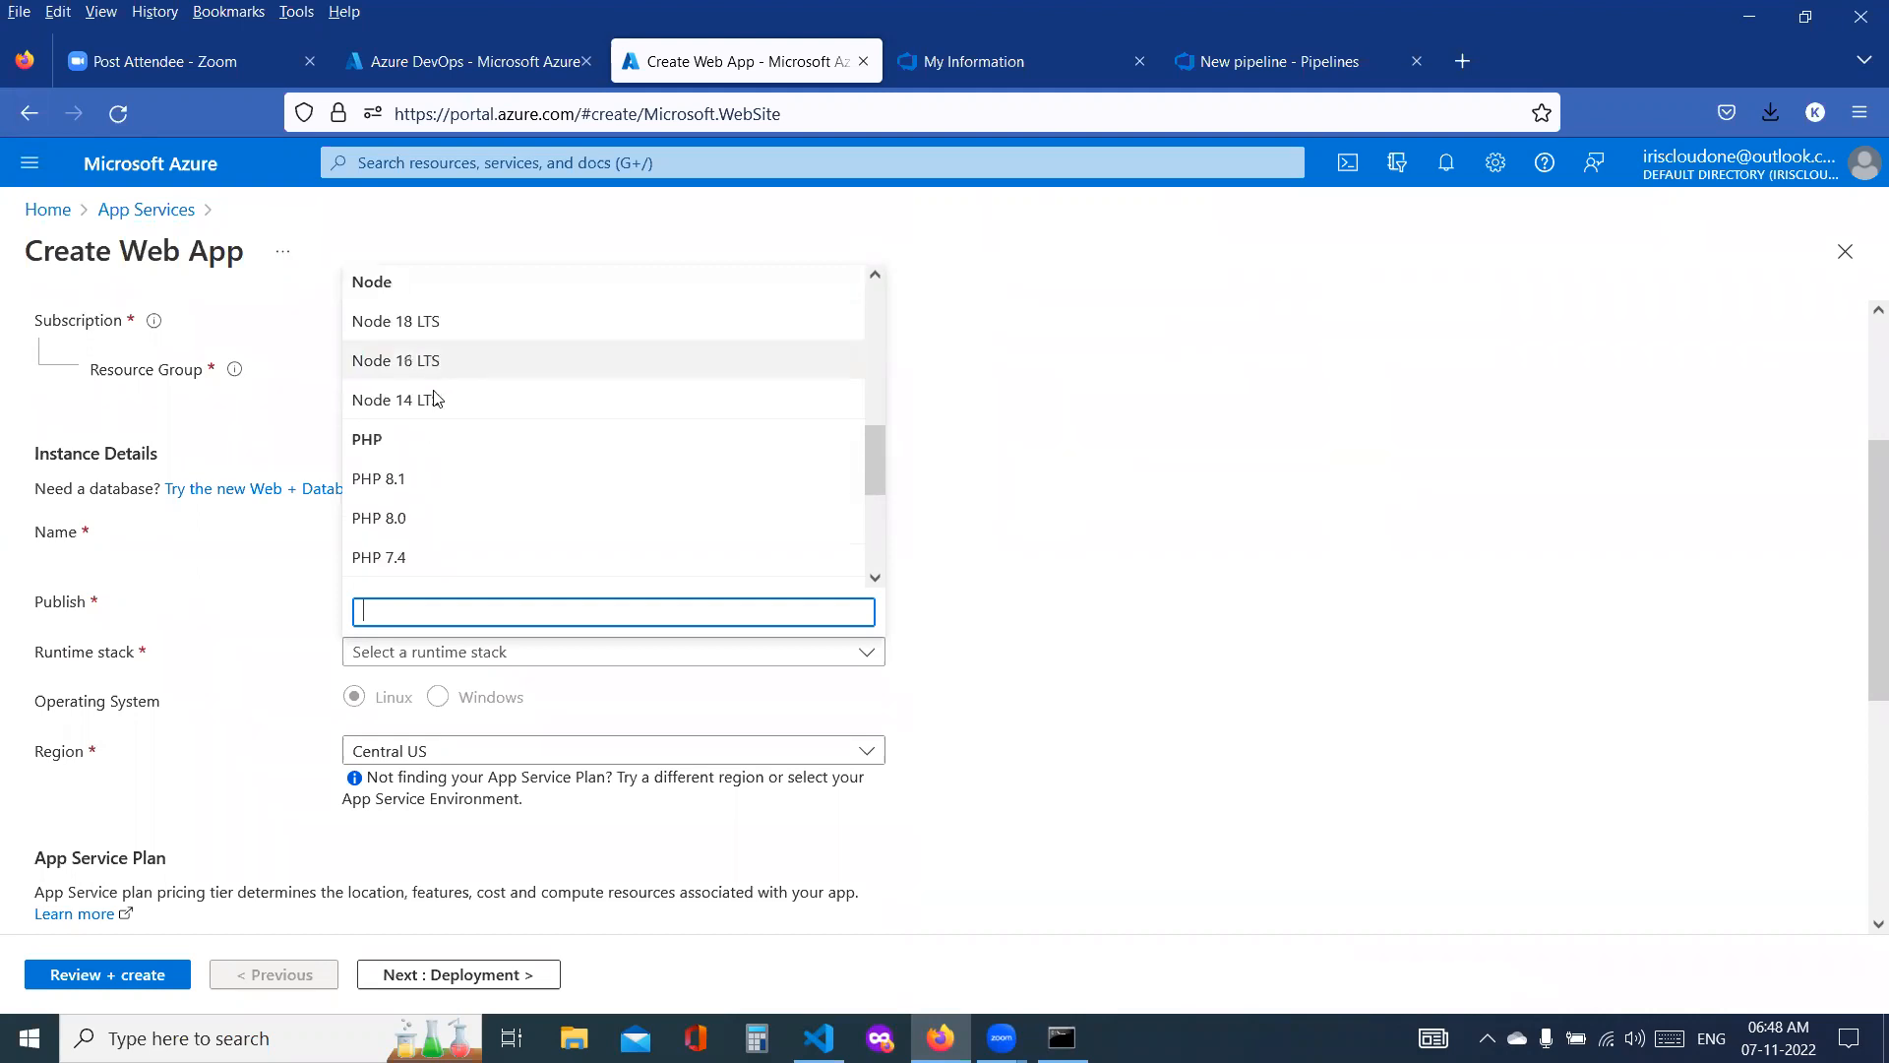
scroll(438, 384, "down", 2)
scroll(442, 379, "up", 5)
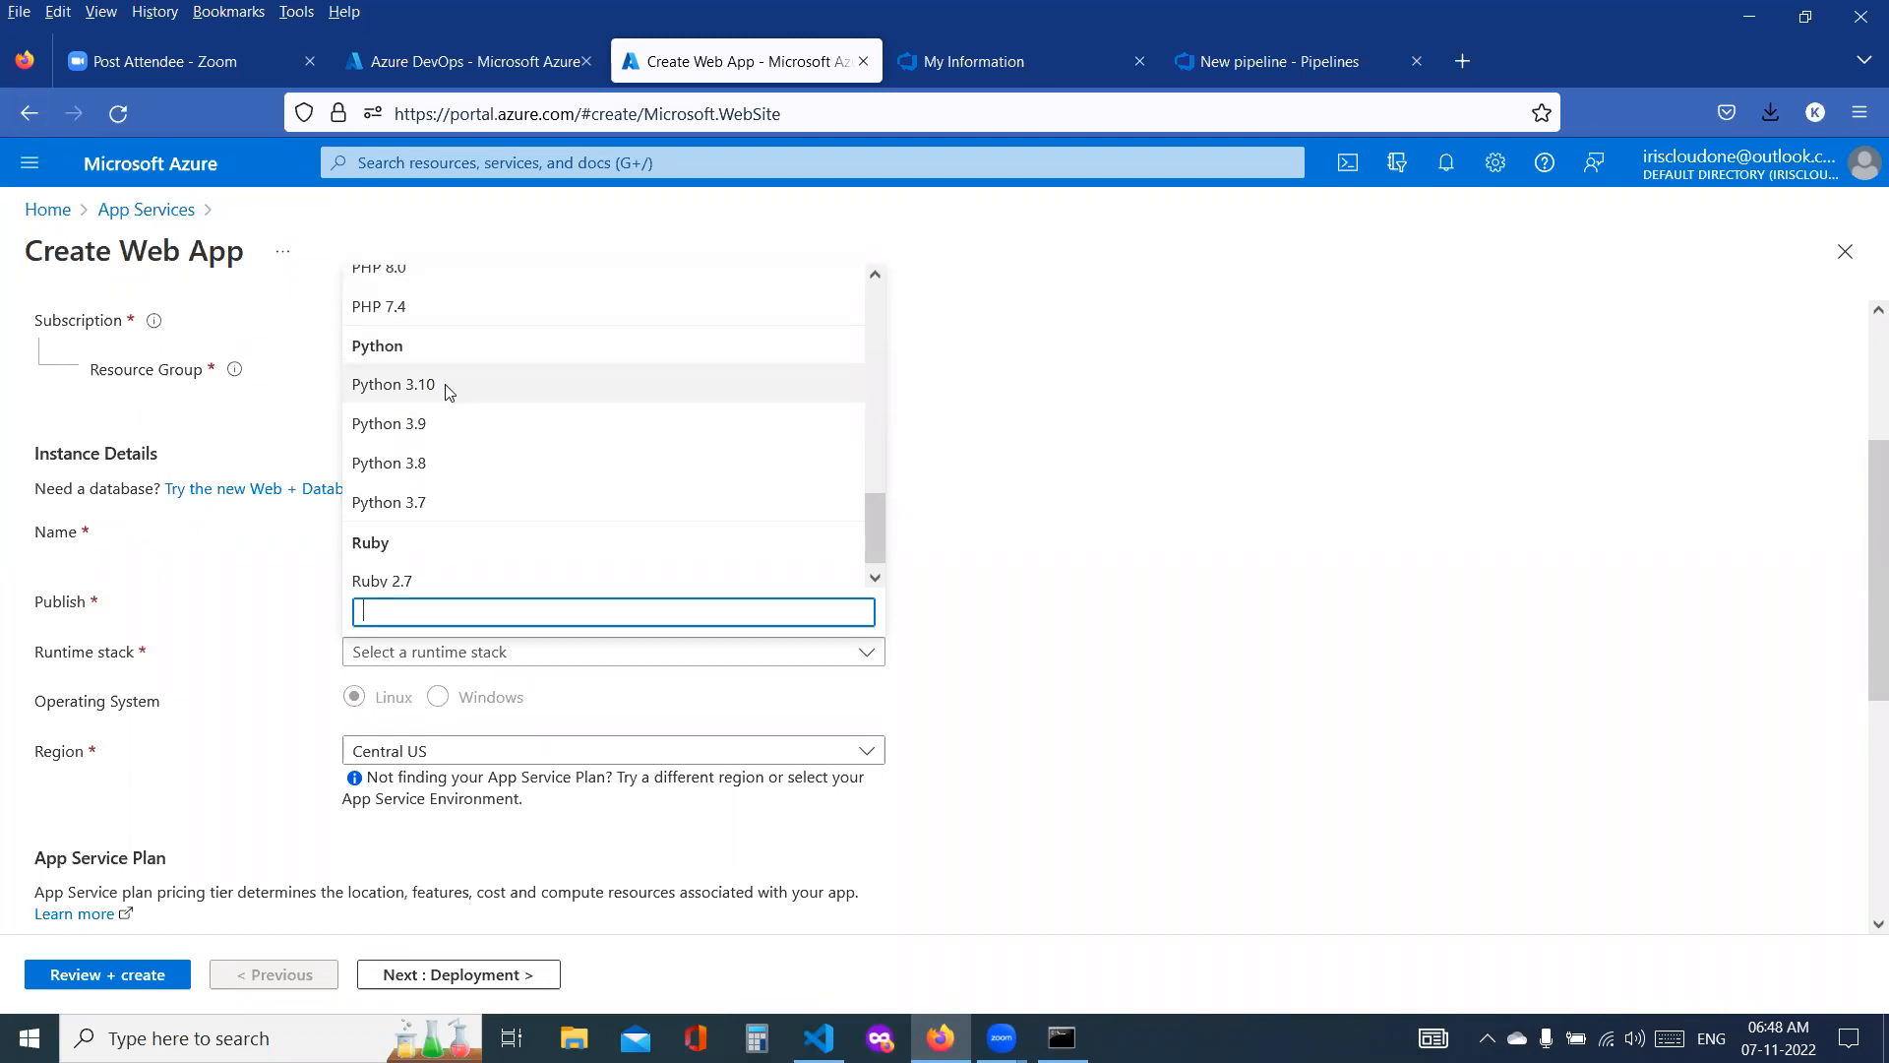
scroll(450, 388, "up", 2)
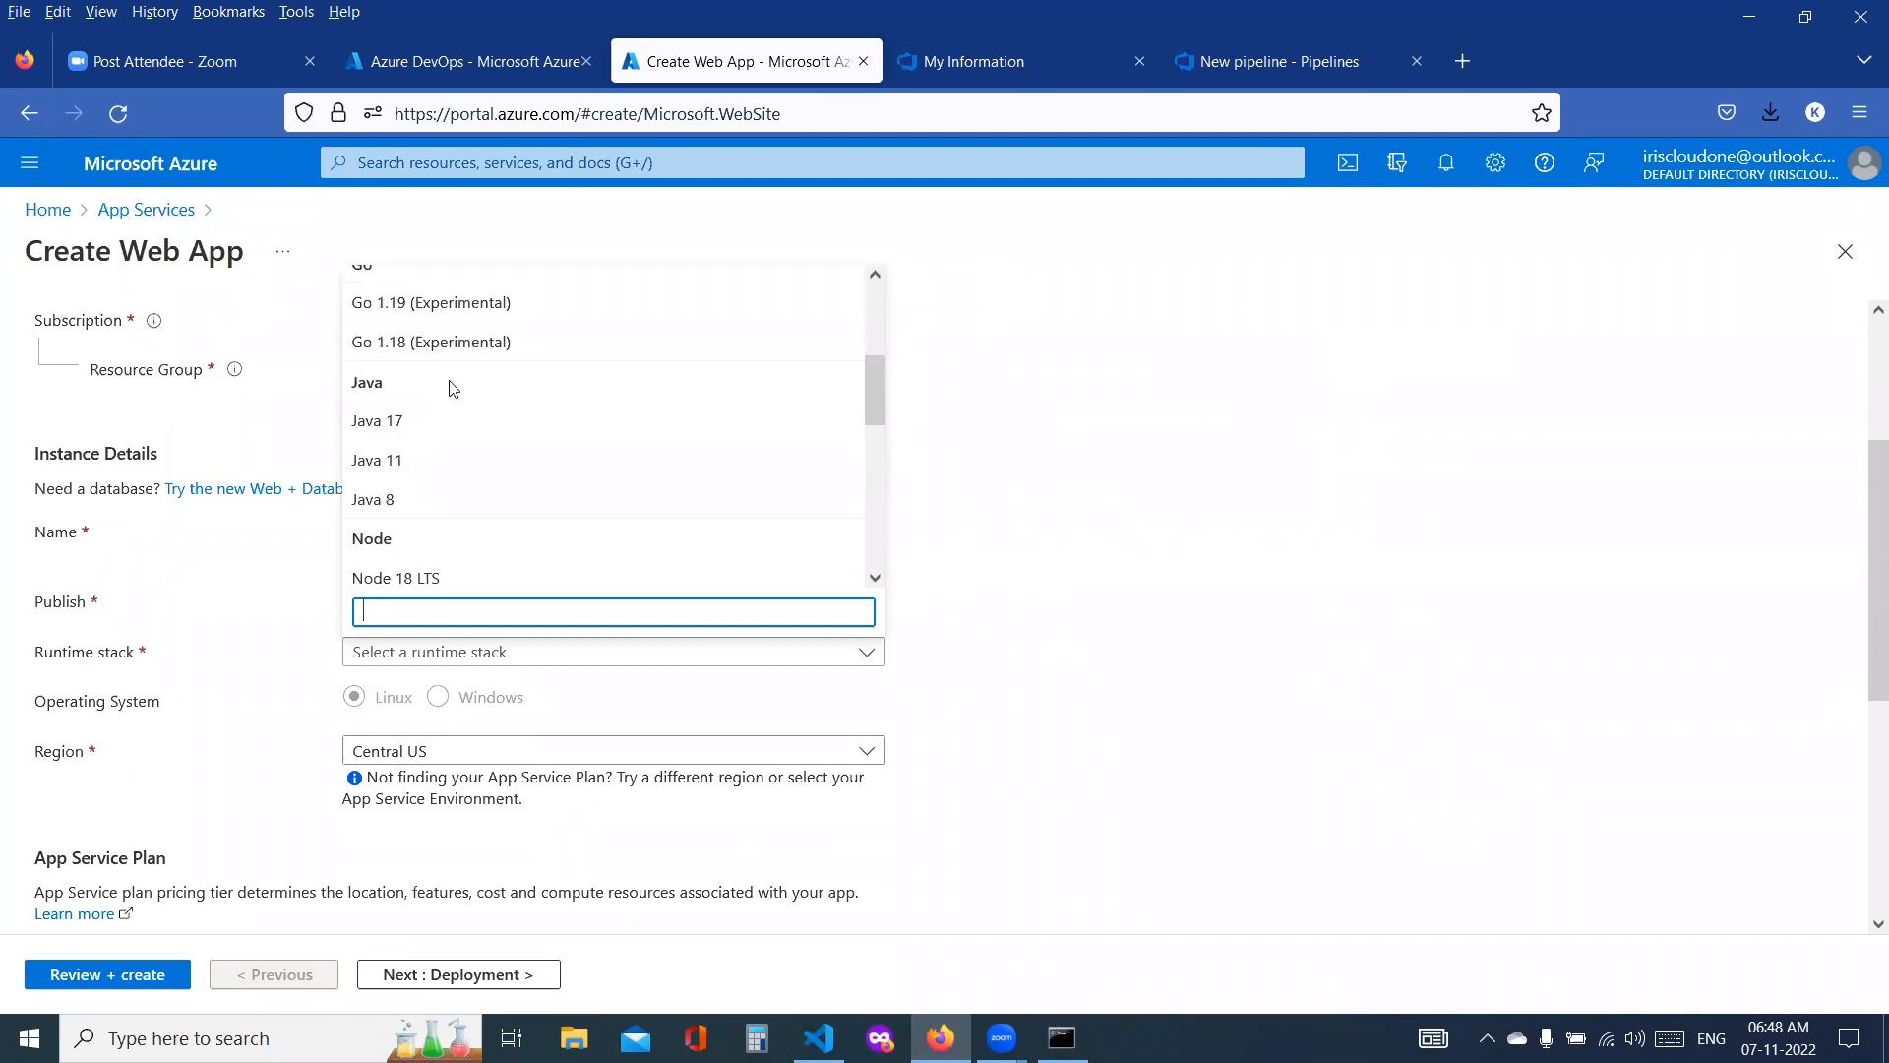
left_click(403, 423)
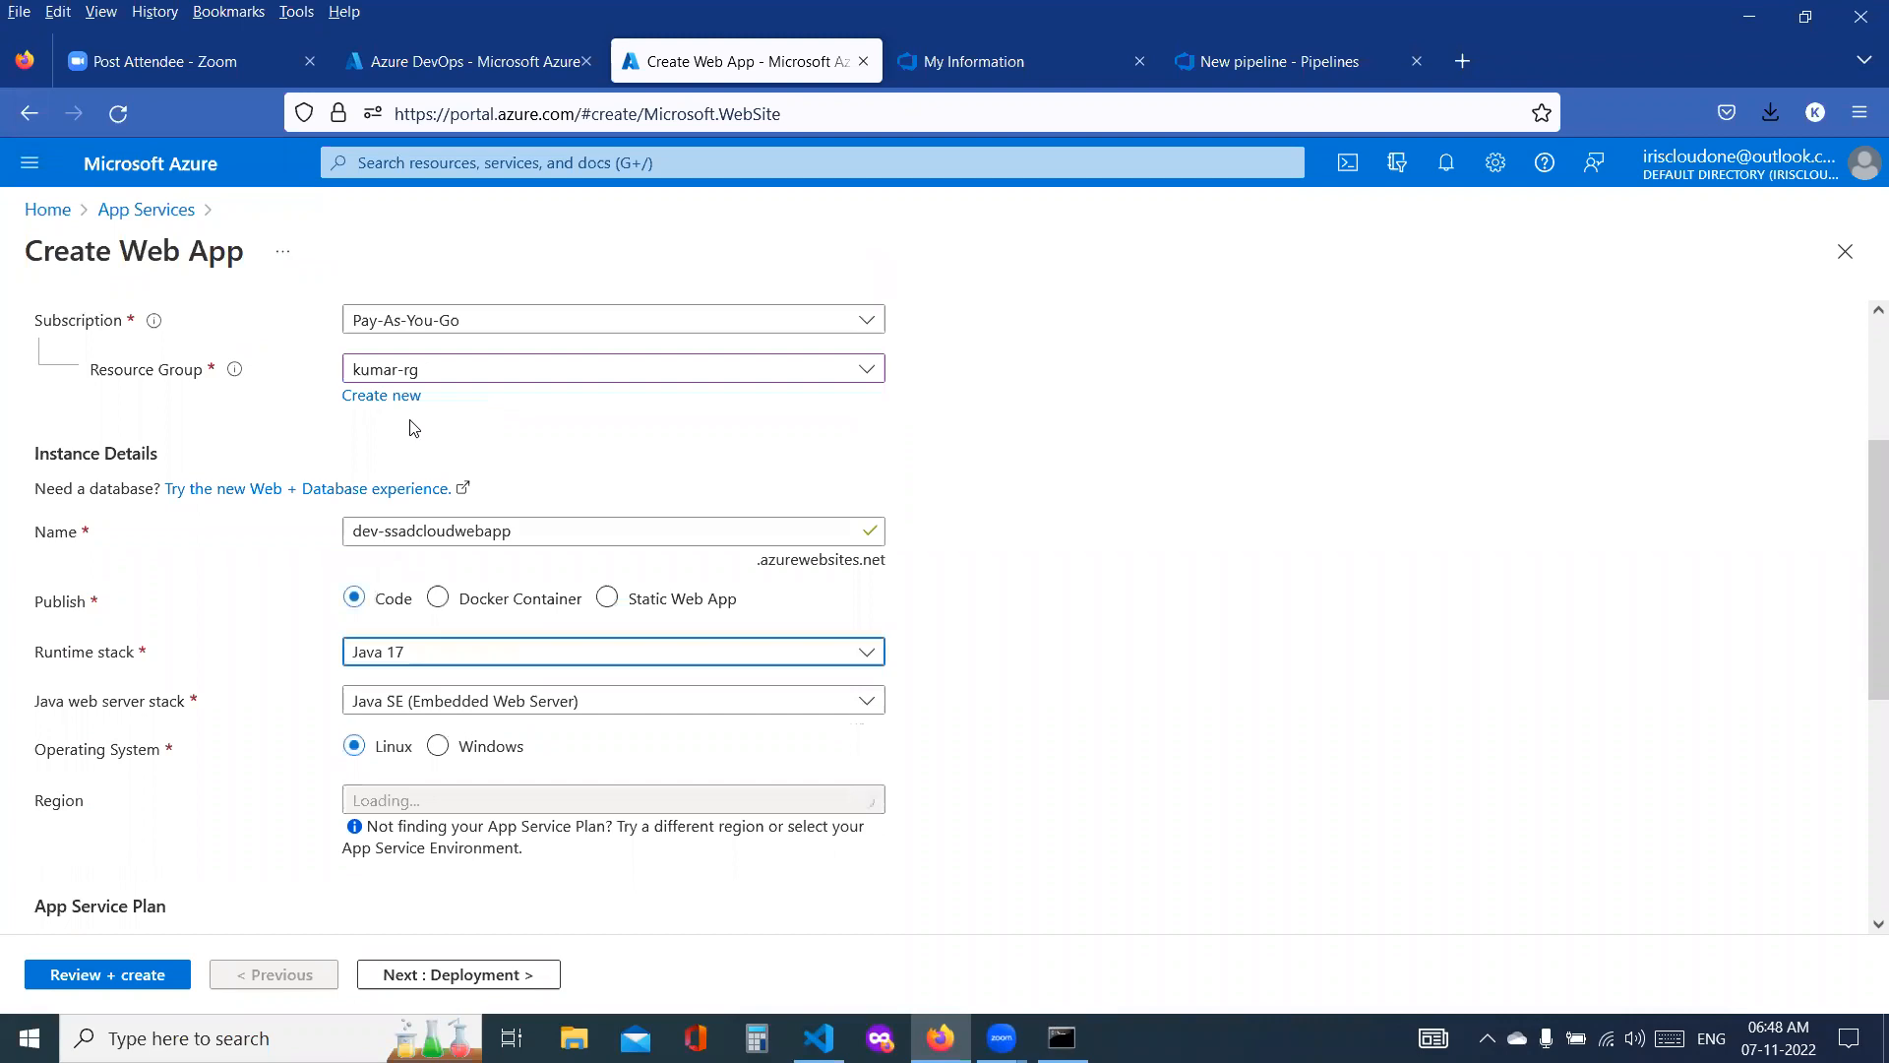
Step: Set the Java web server stack to Apache Tomcat 10.0
left_click(535, 707)
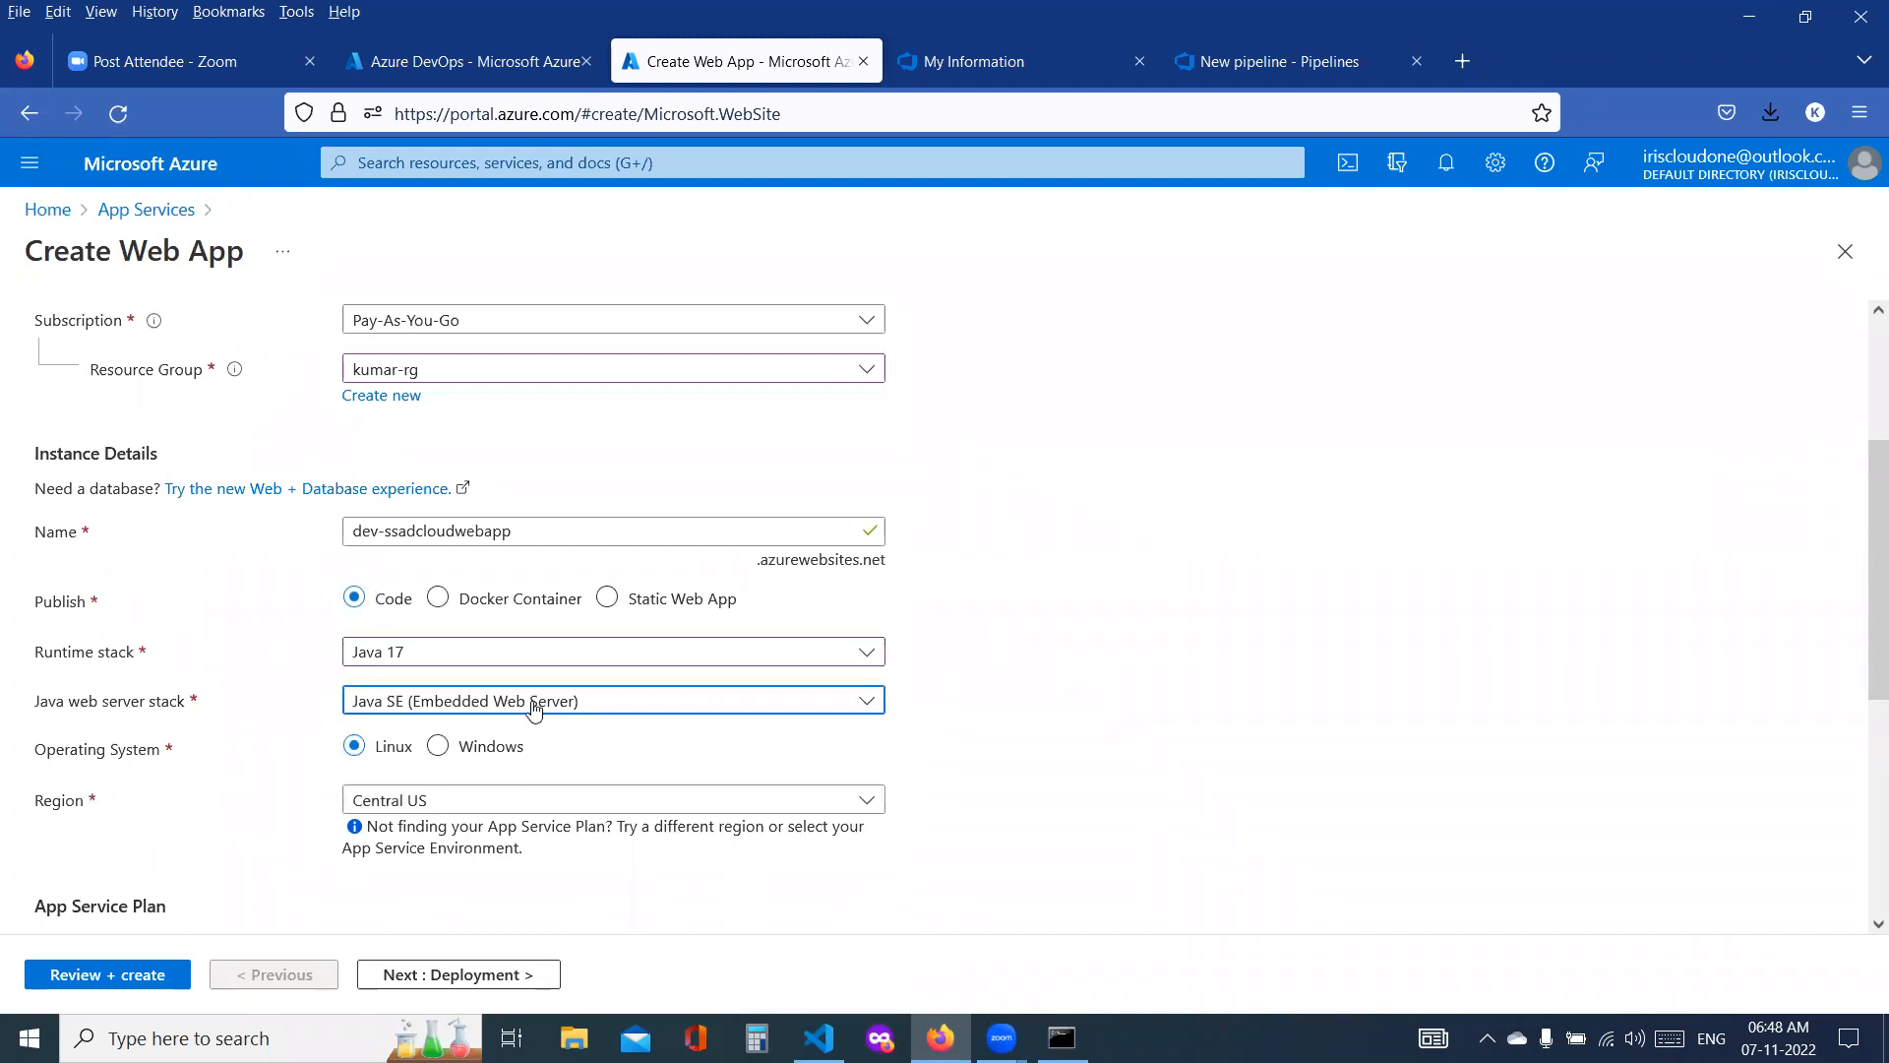
left_click(536, 707)
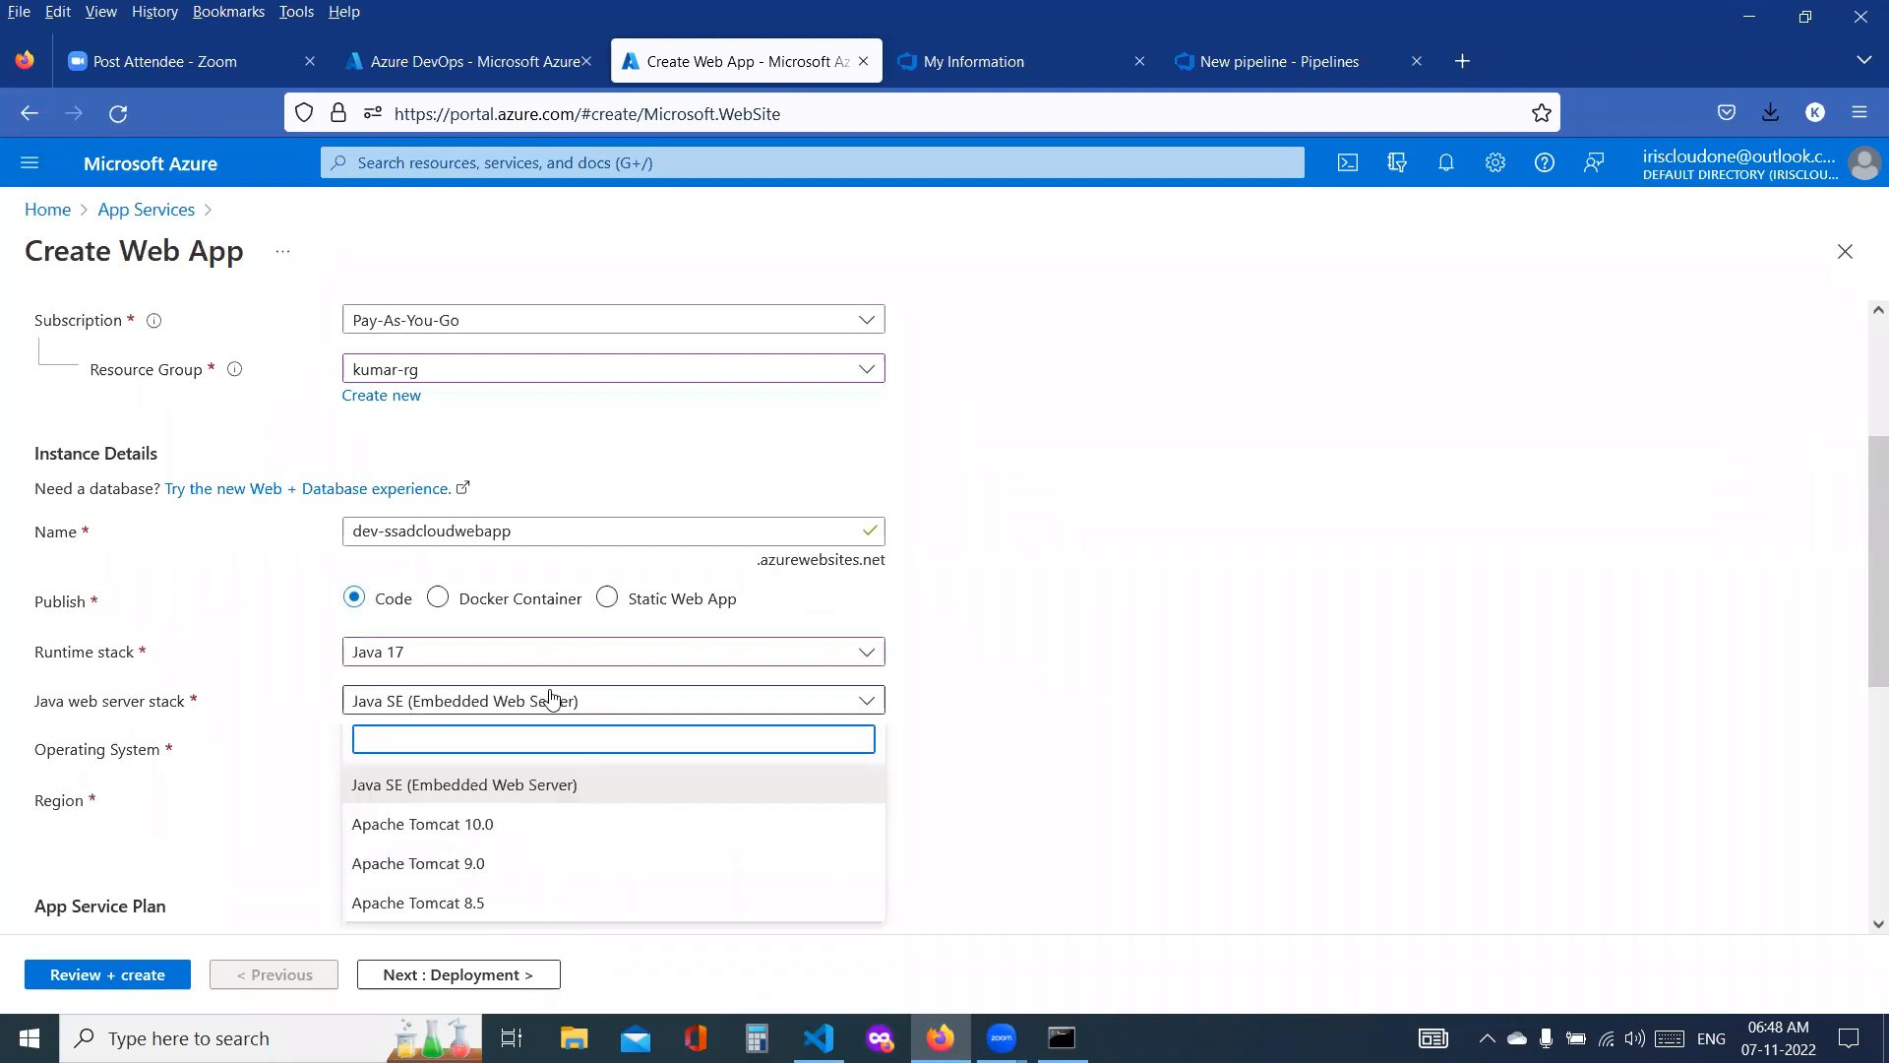
left_click(466, 824)
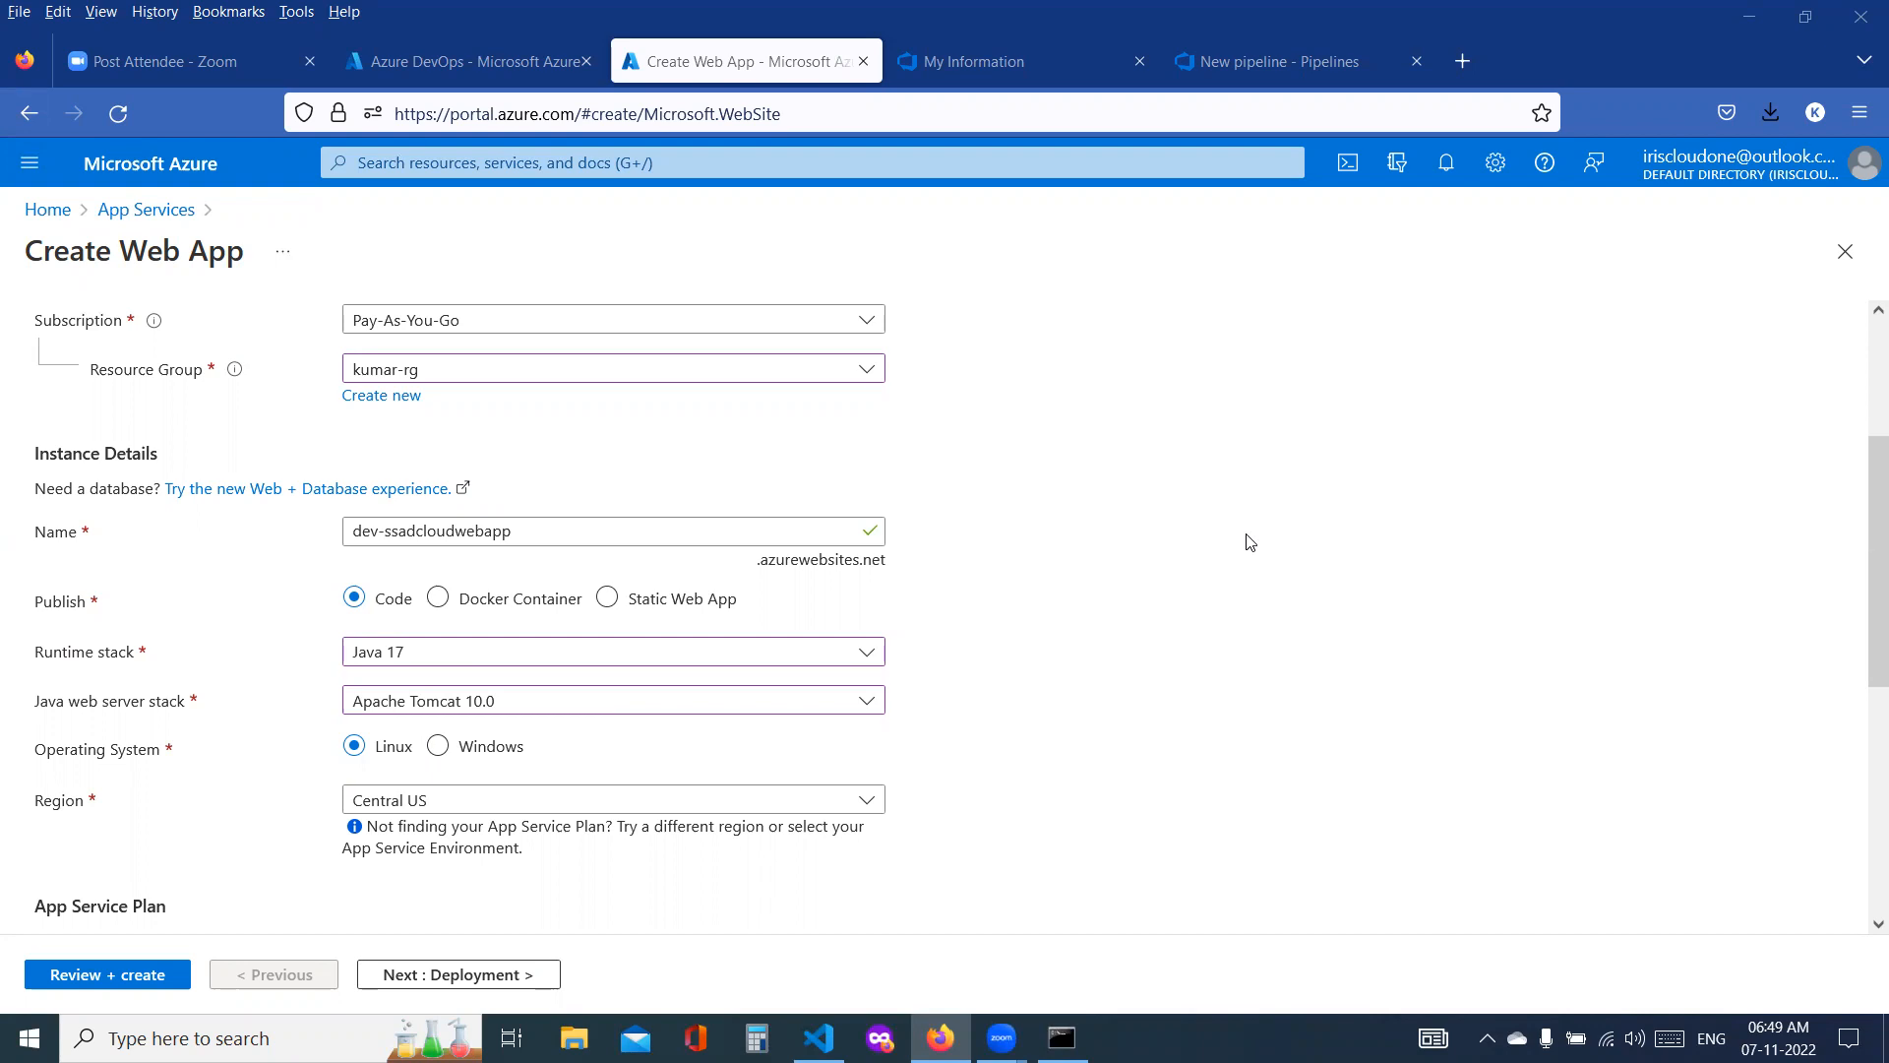
Step: Set the web app's region to East US
scroll(1250, 542, "down", 3)
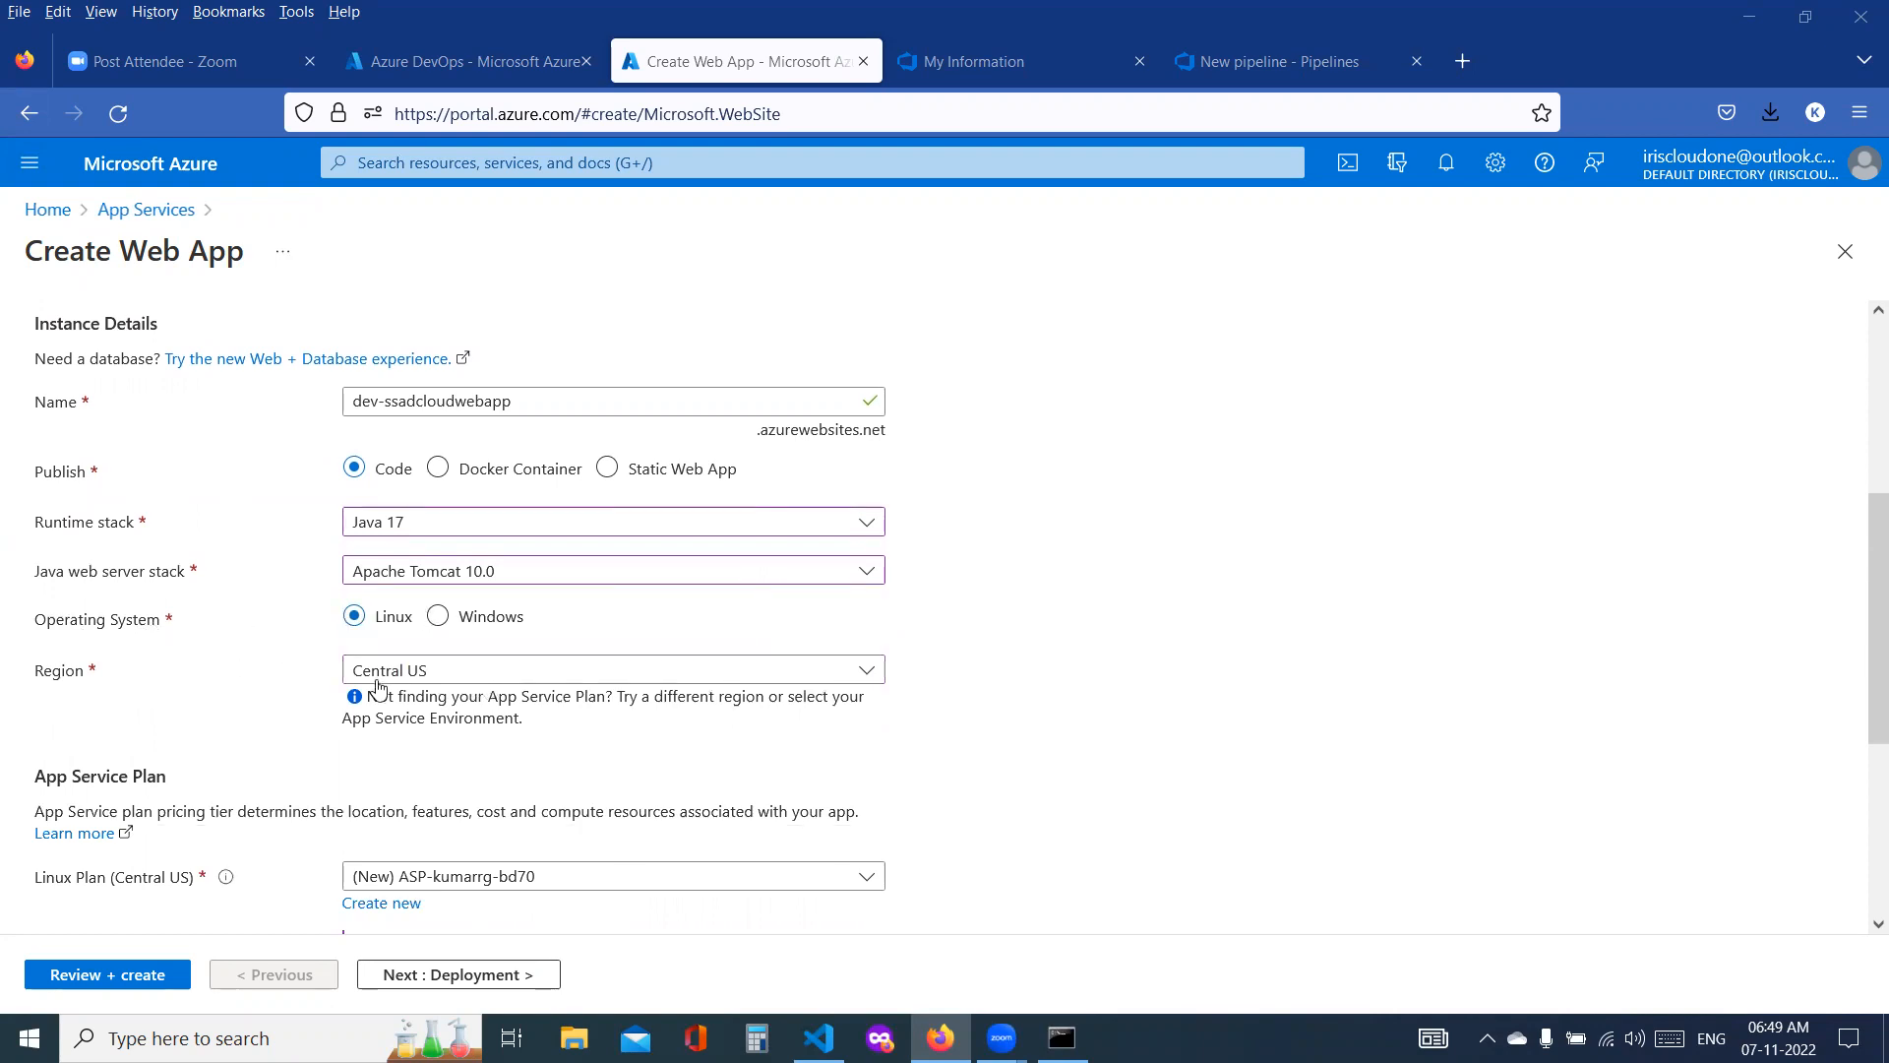
left_click(503, 681)
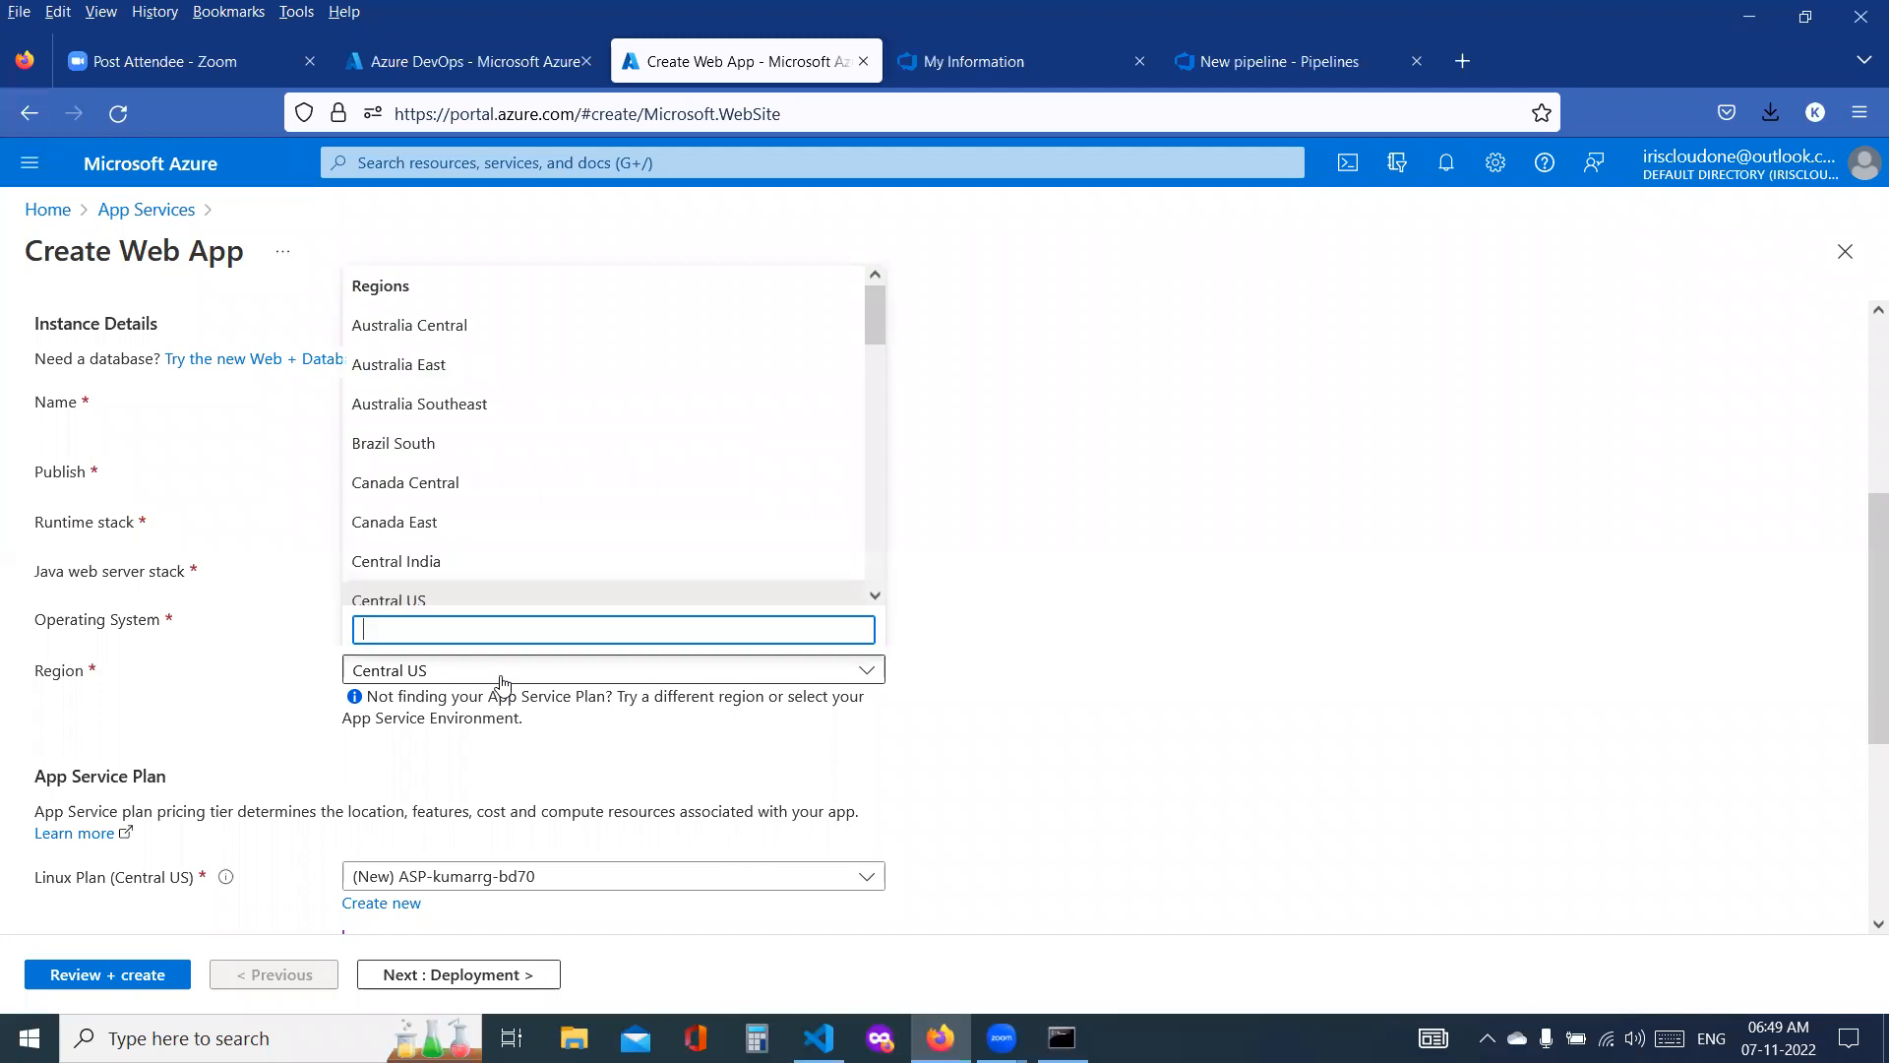
scroll(561, 497, "down", 2)
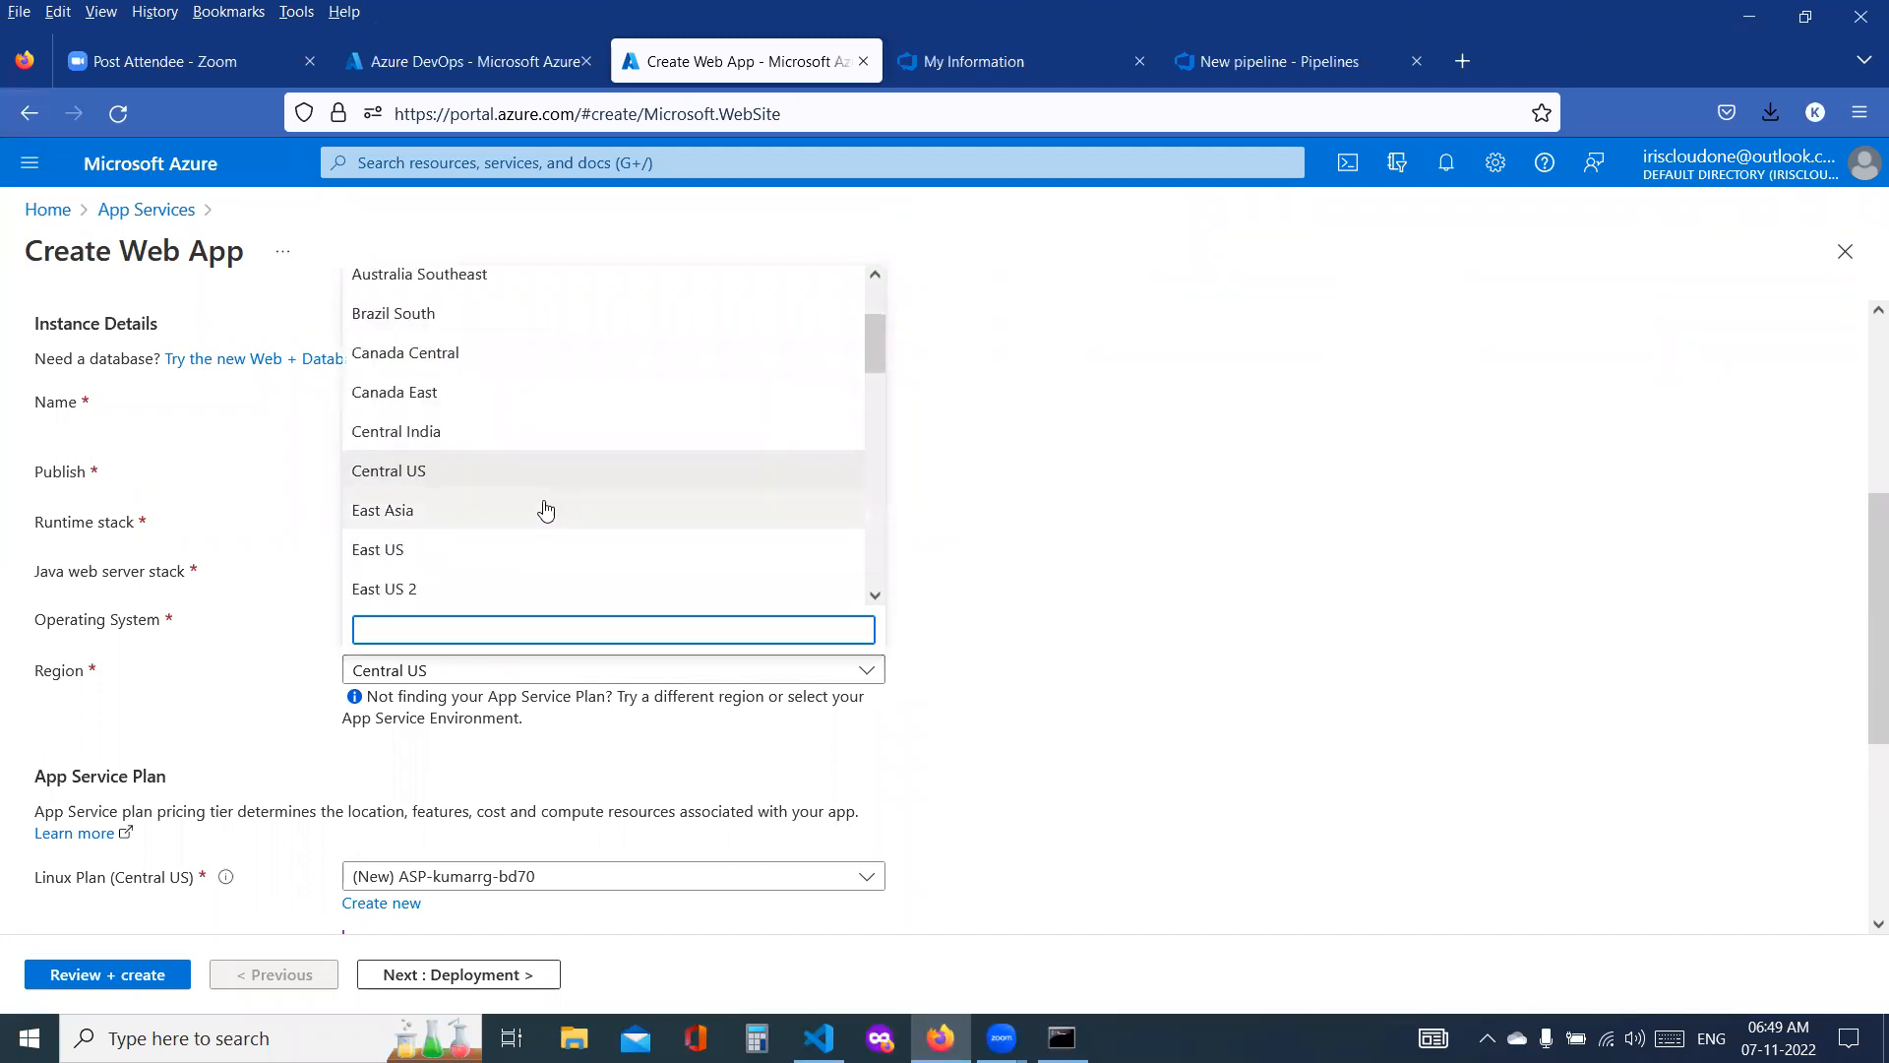
left_click(397, 557)
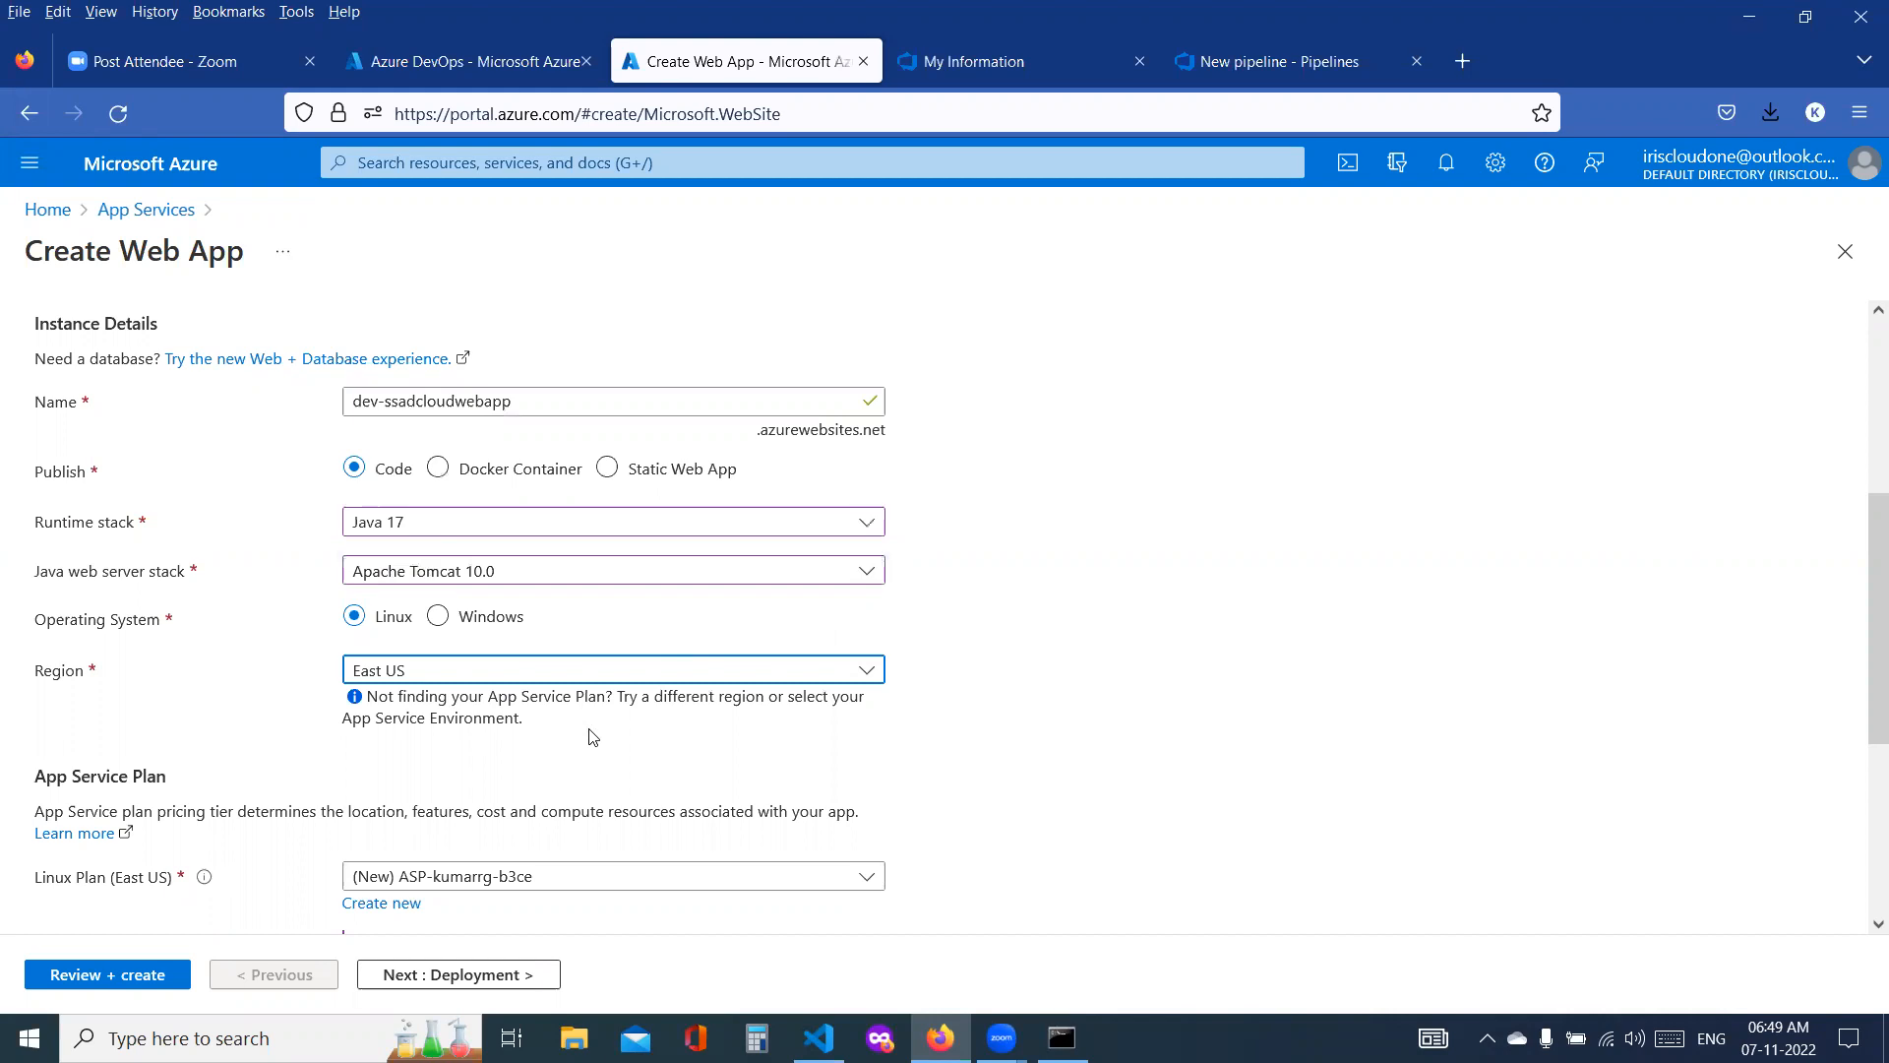
Step: List all Azure resources in the other portal browser tab and check the location of the Azure DevOps organization
left_click(513, 69)
left_click(246, 559)
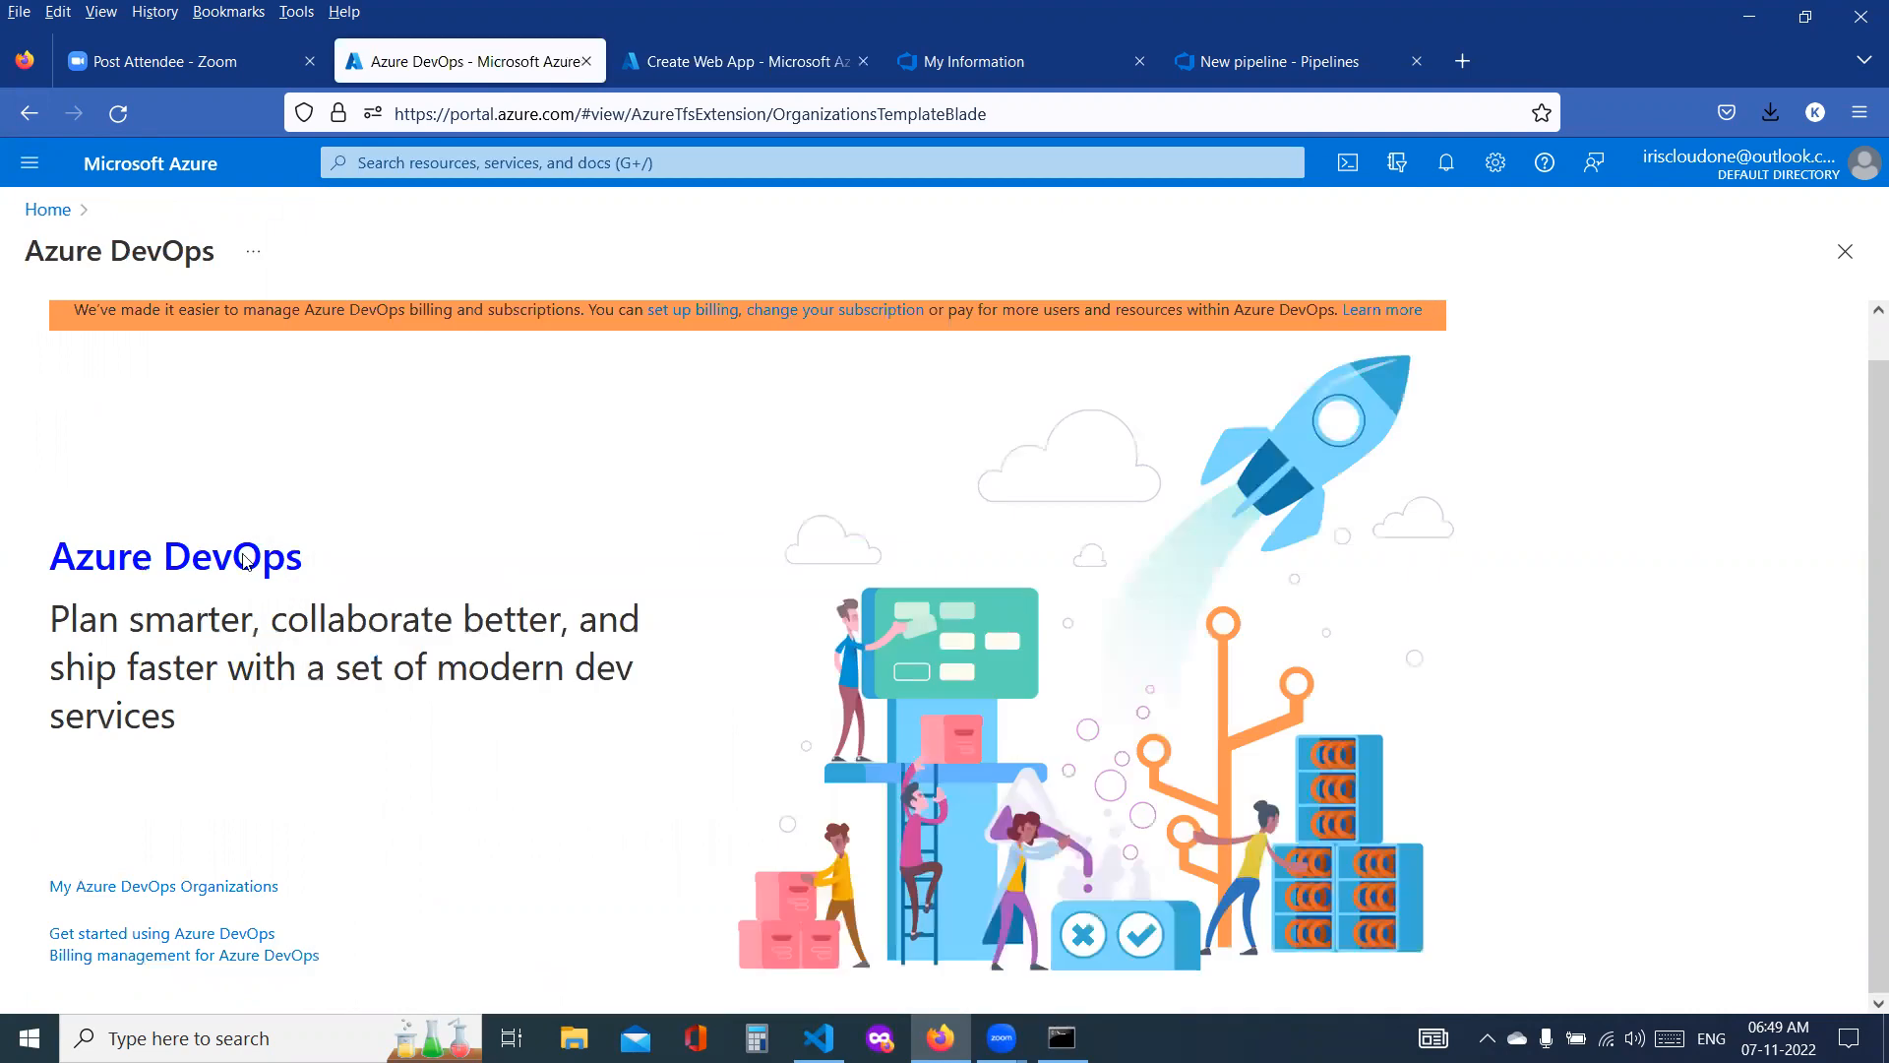
left_click(30, 164)
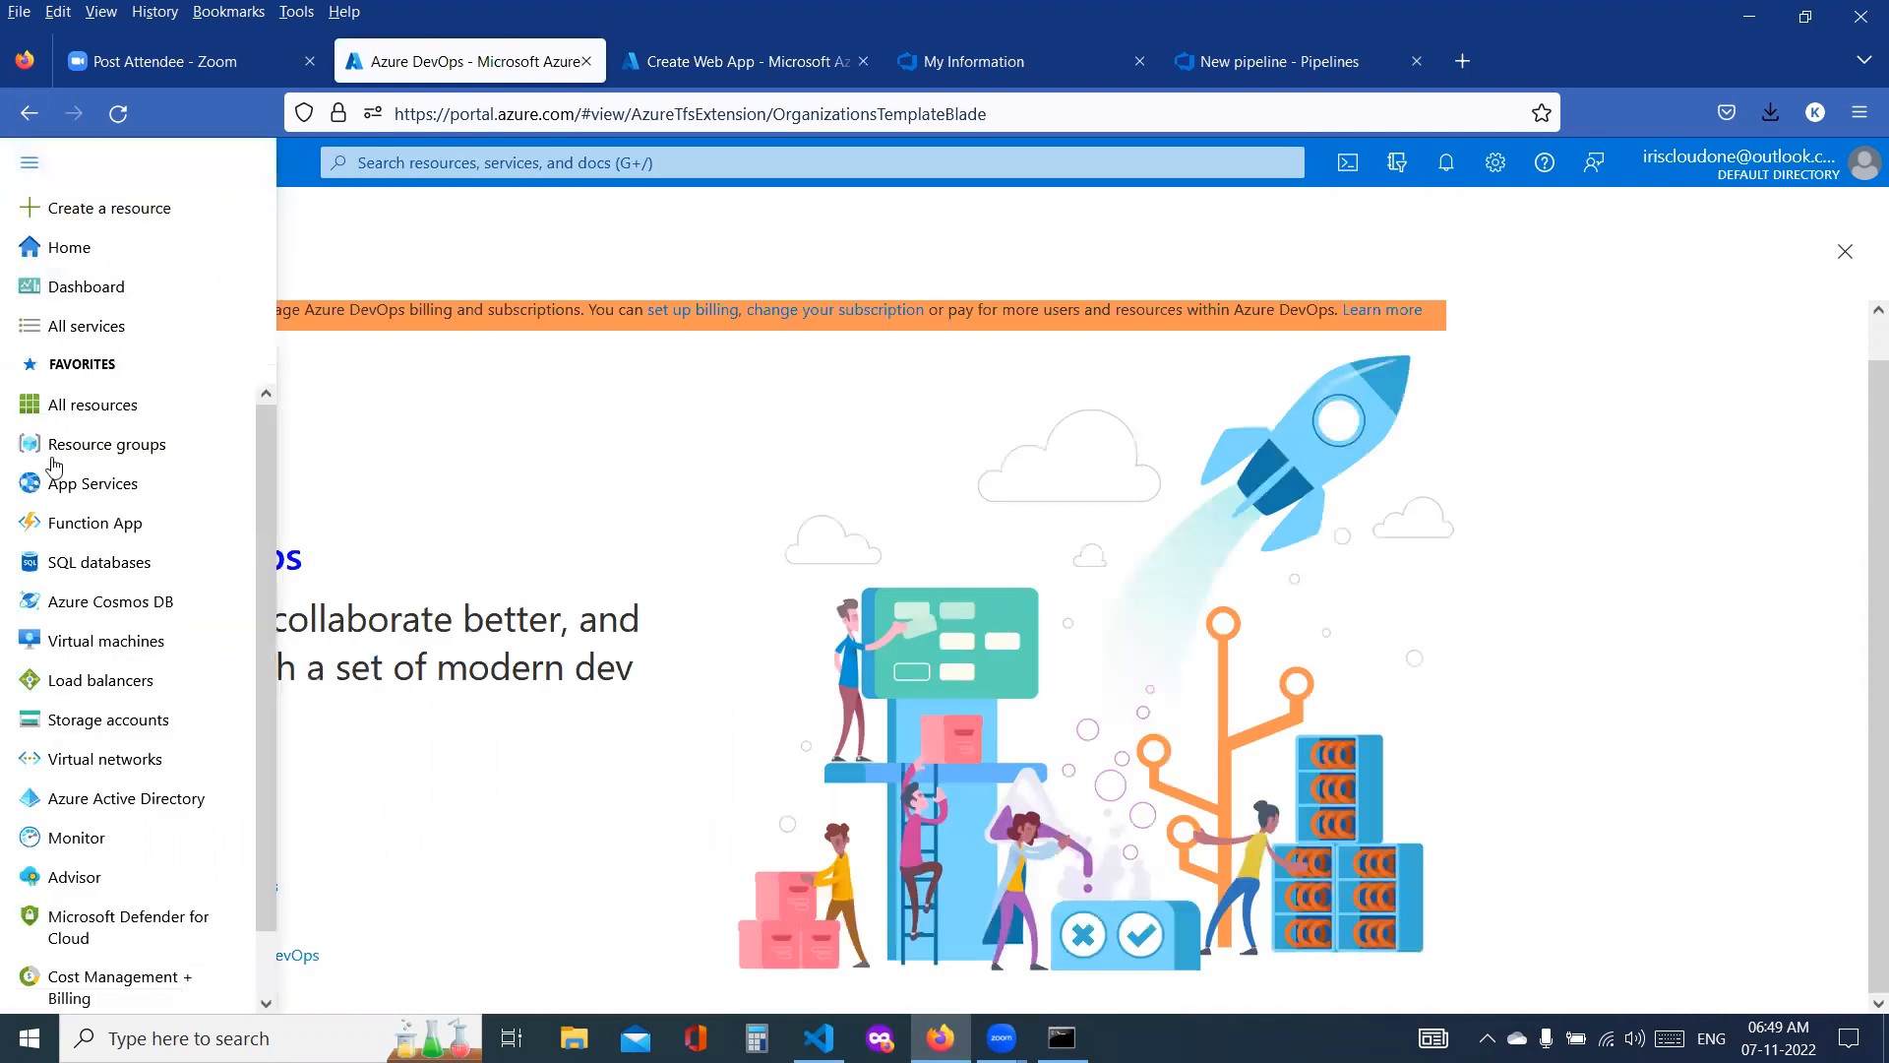
mouse_move(119, 502)
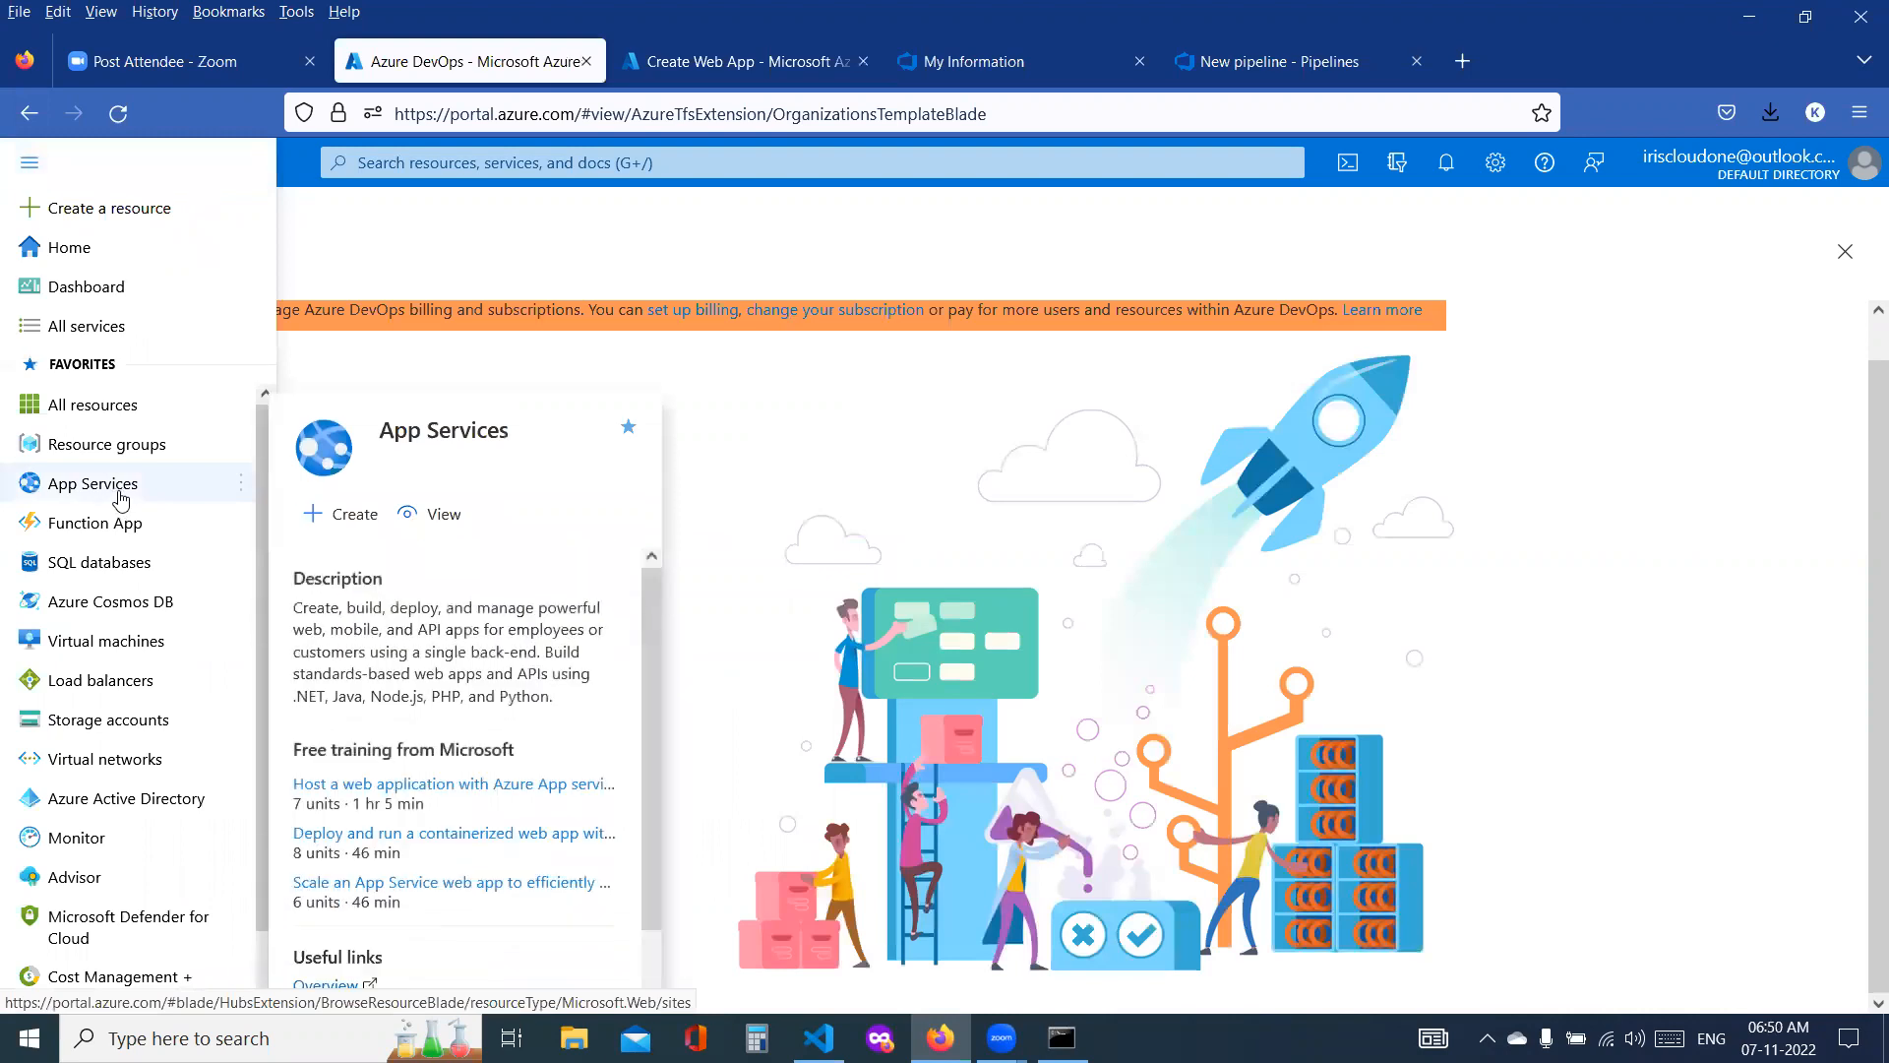
left_click(98, 407)
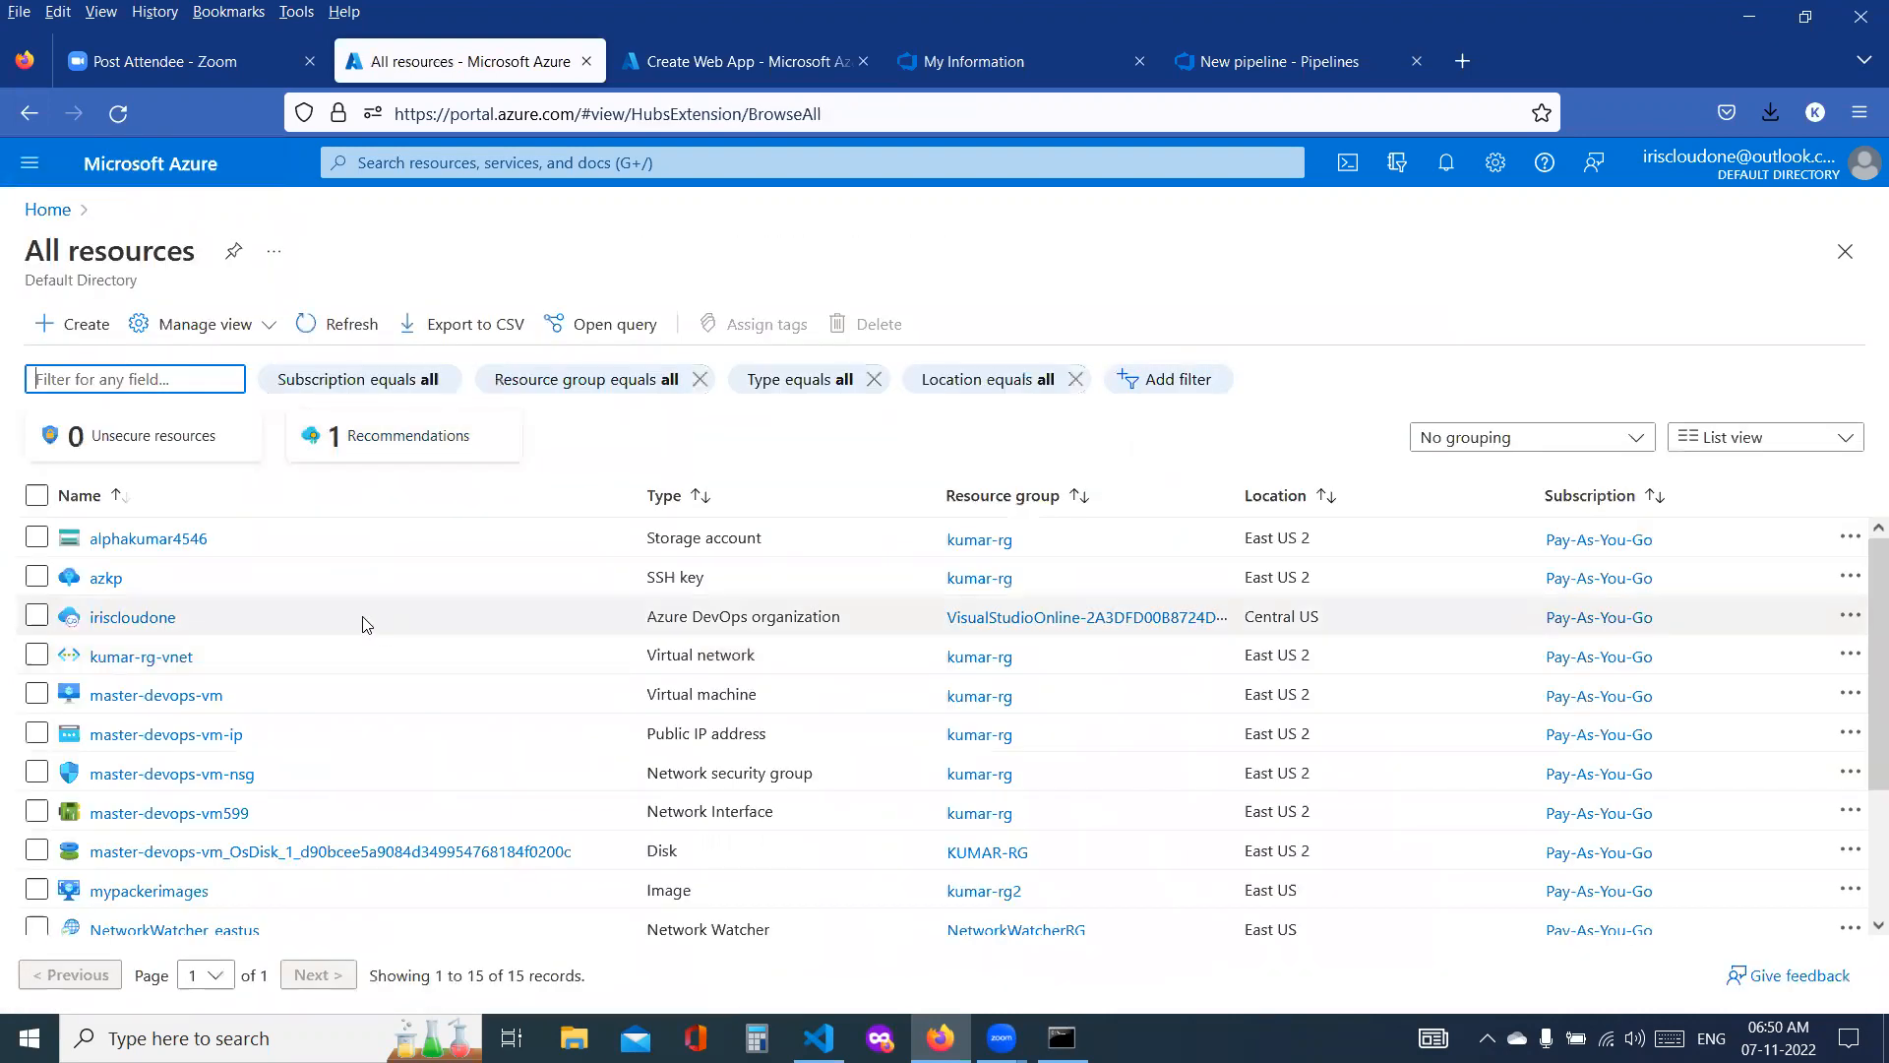
scroll(364, 622, "down", 3)
scroll(366, 624, "up", 3)
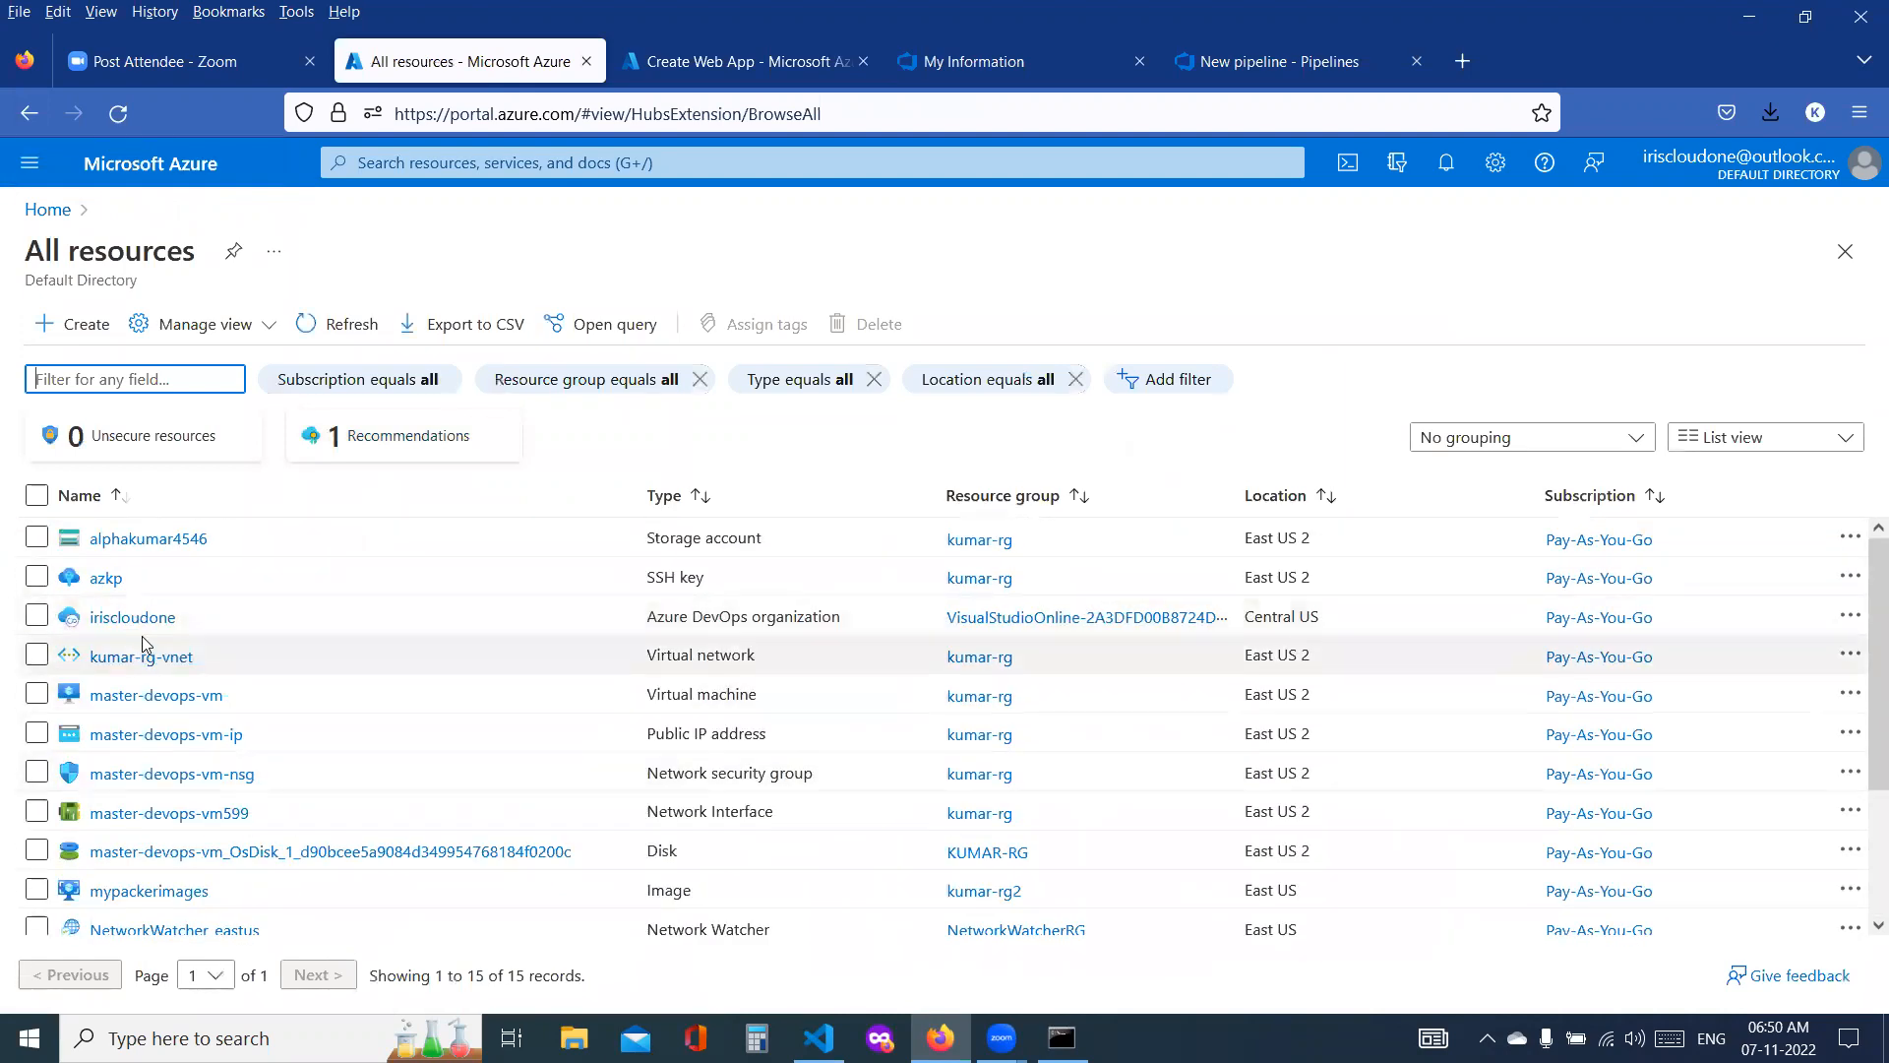
triple_click(1269, 620)
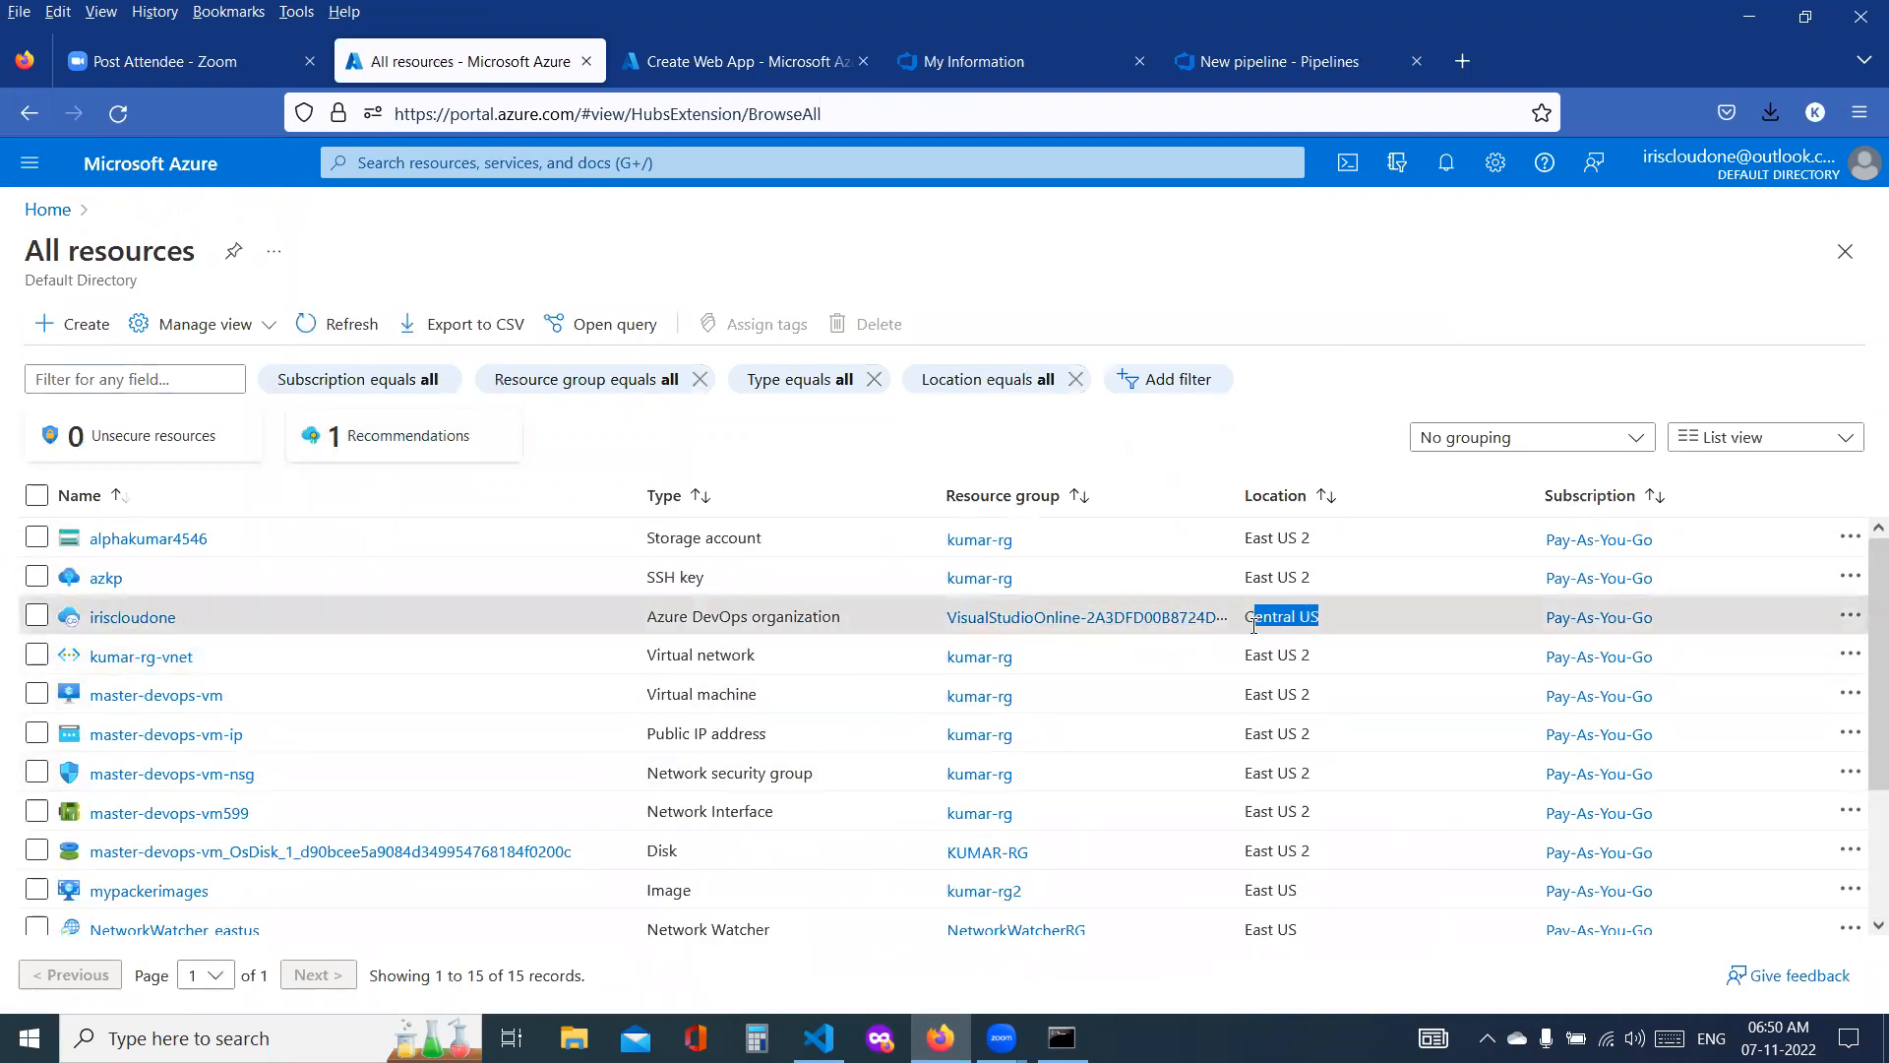
Step: Return to the web app creation form and set its region to Central US
left_click(738, 61)
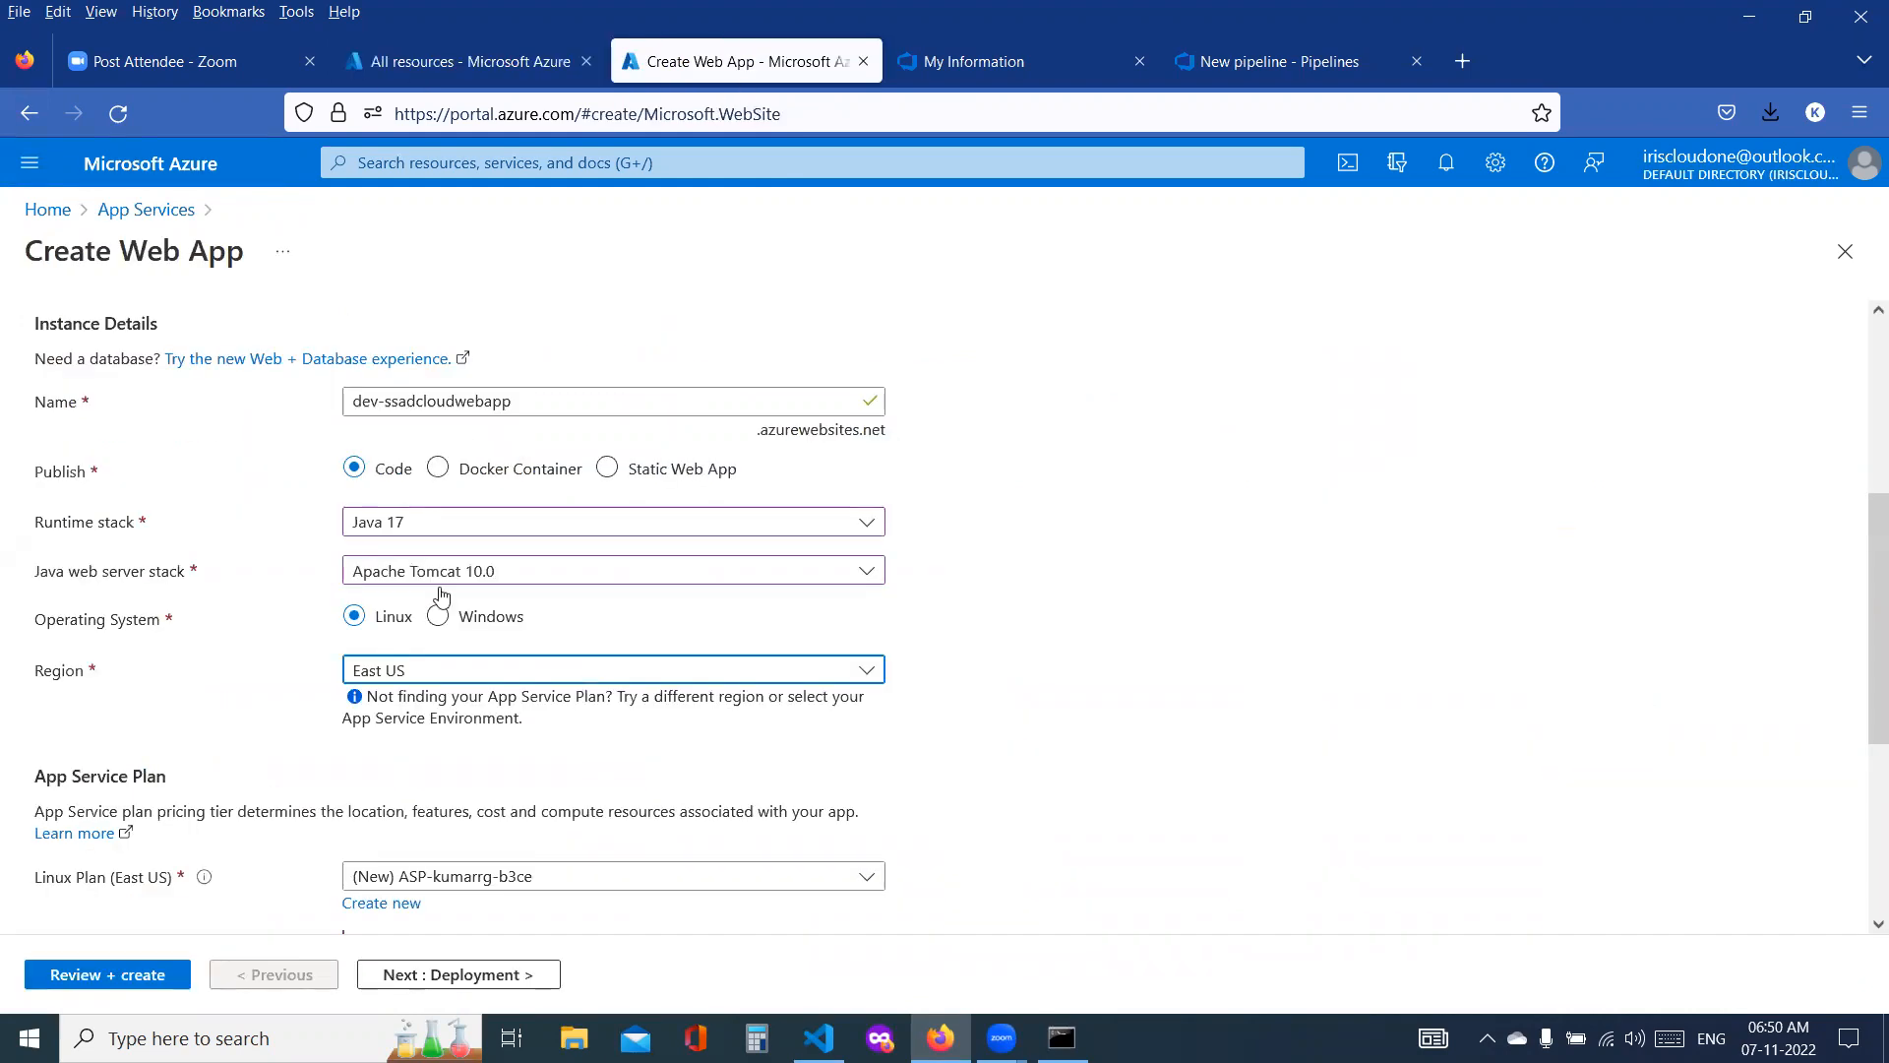
left_click(403, 679)
scroll(496, 389, "up", 1)
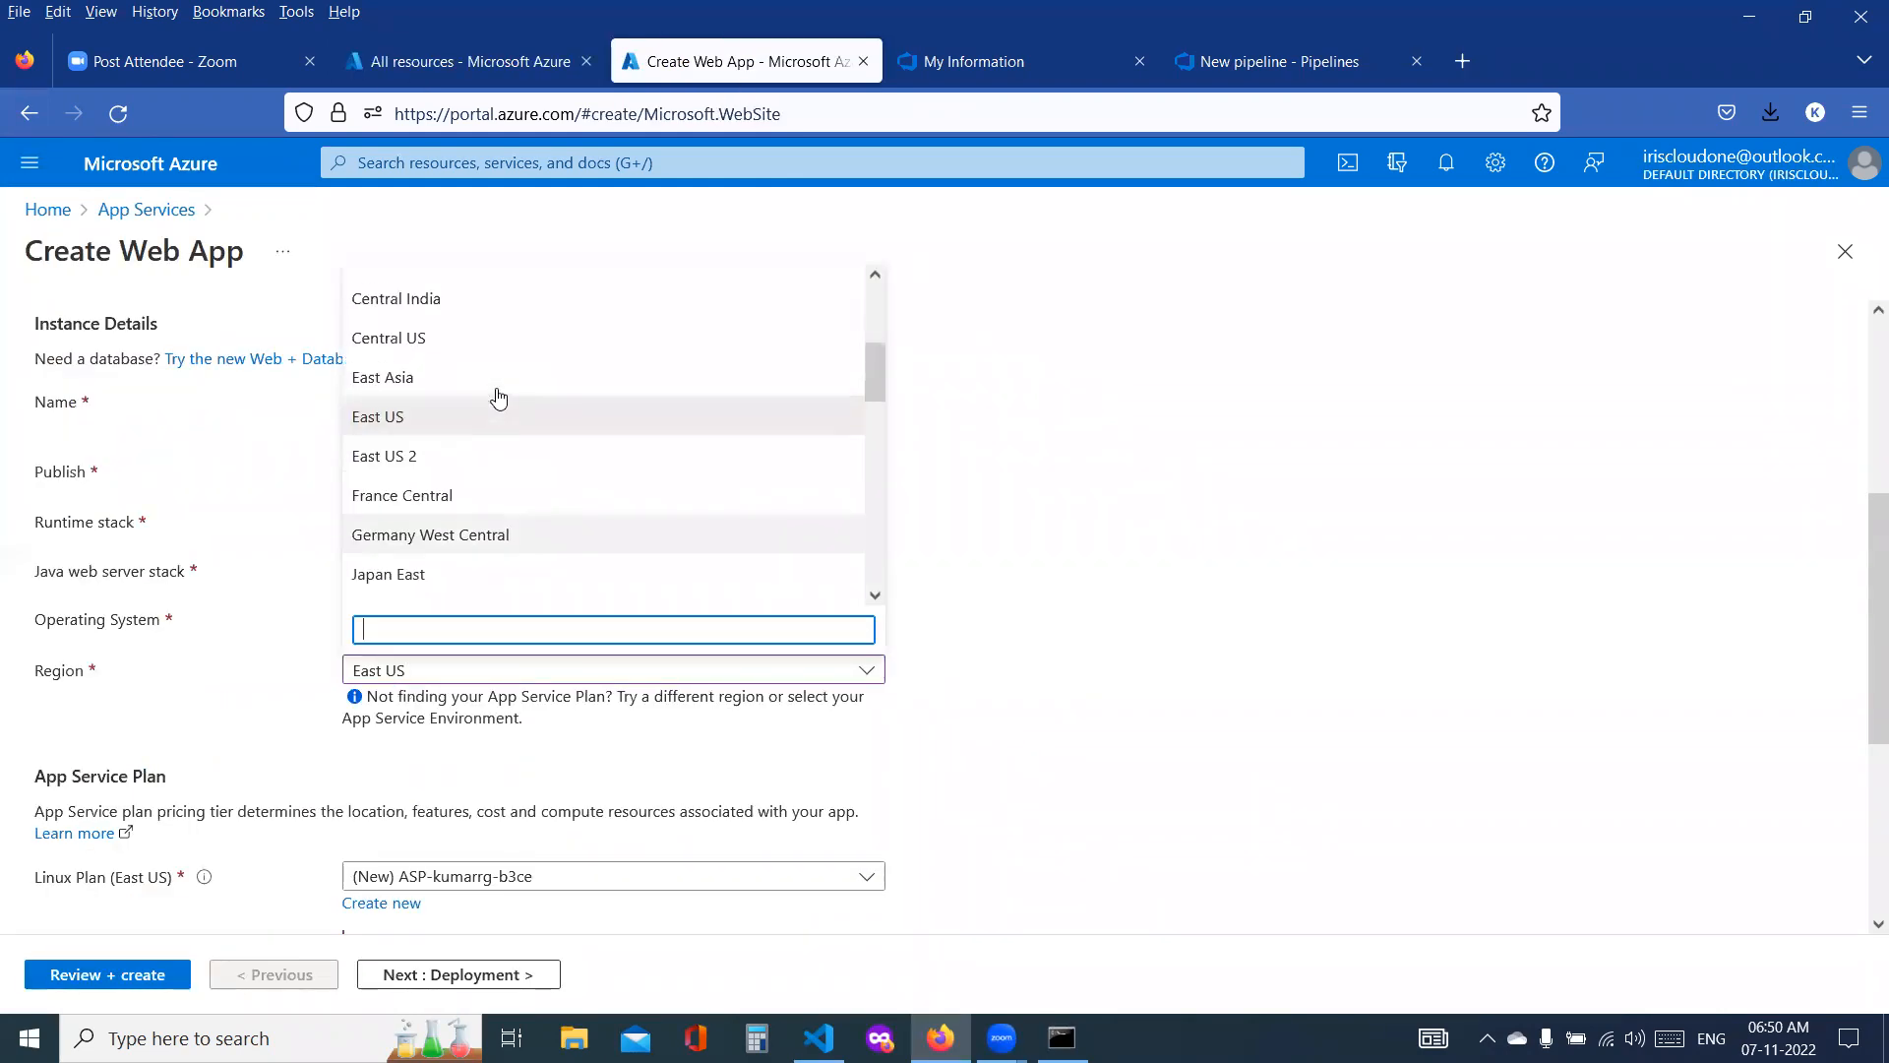
left_click(428, 334)
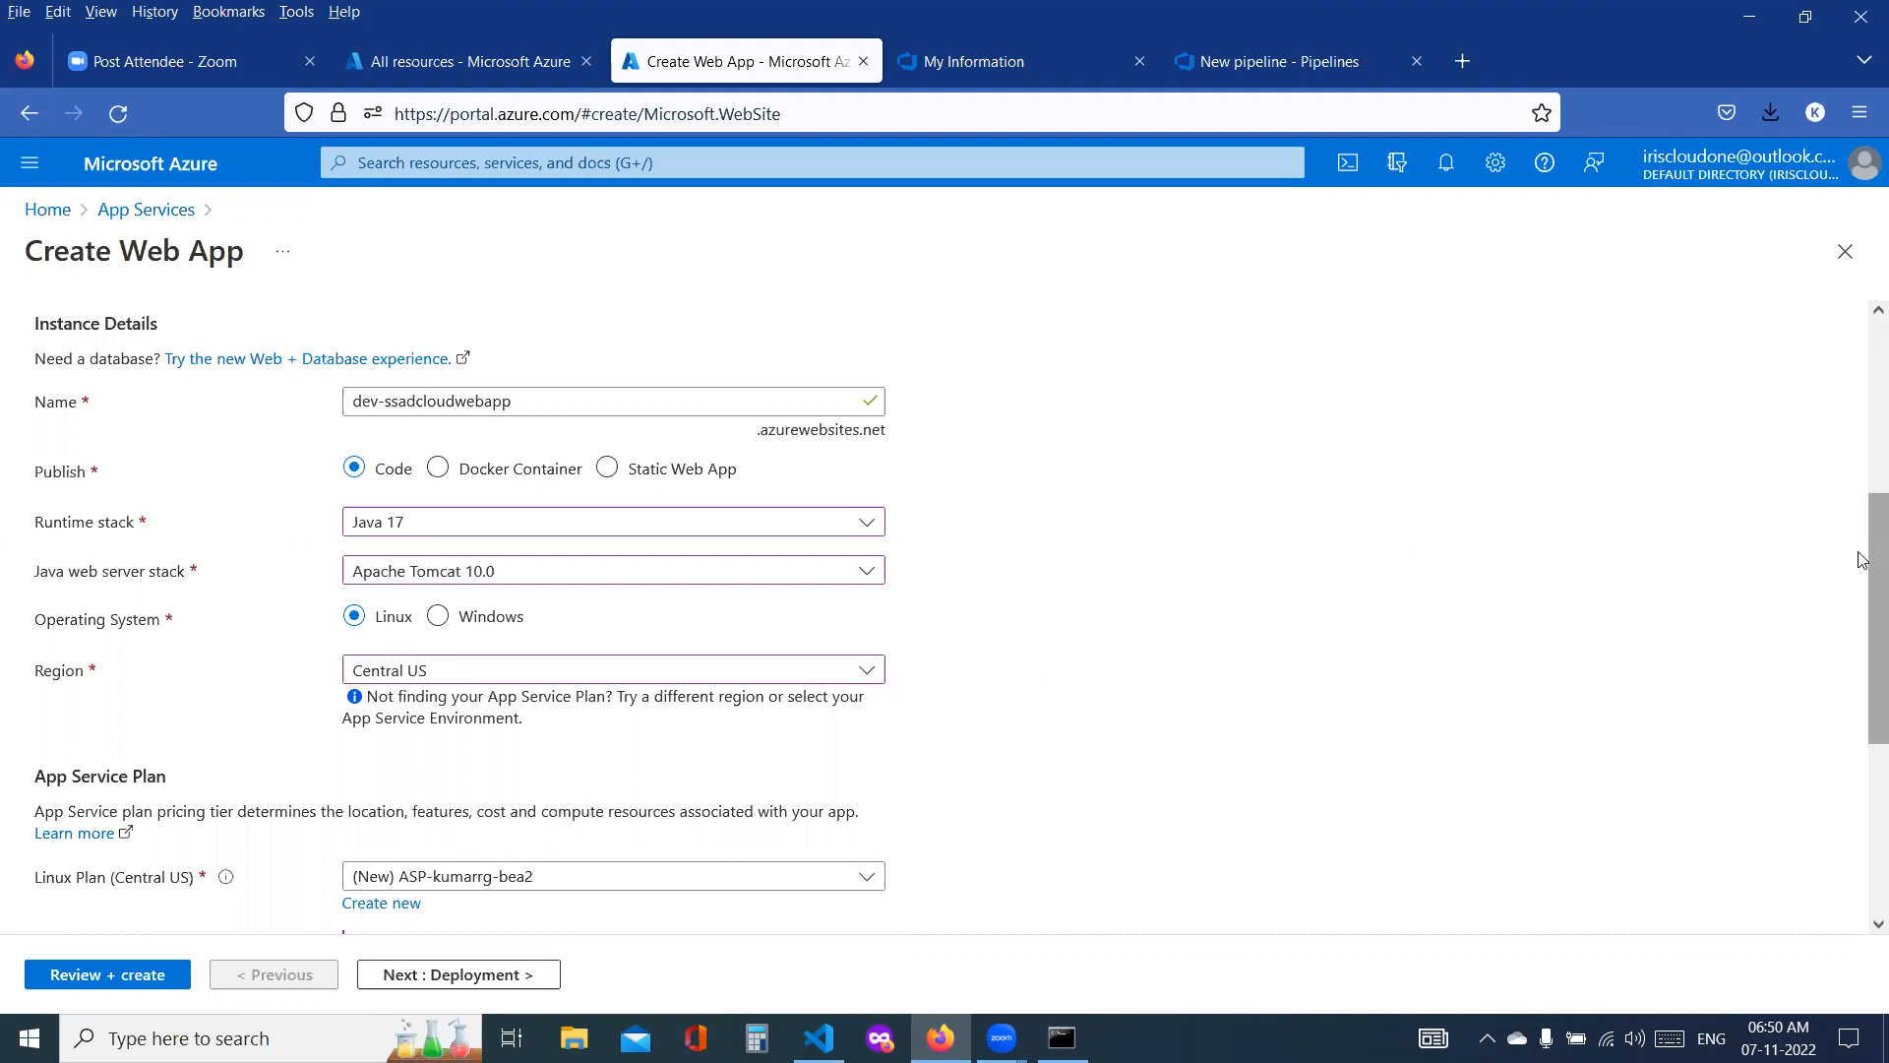
Step: Open the size options of the new App Service plan and select the Dev / Test B1 pricing tier
scroll(1862, 622, "down", 2)
left_click_drag(1863, 621, 1862, 667)
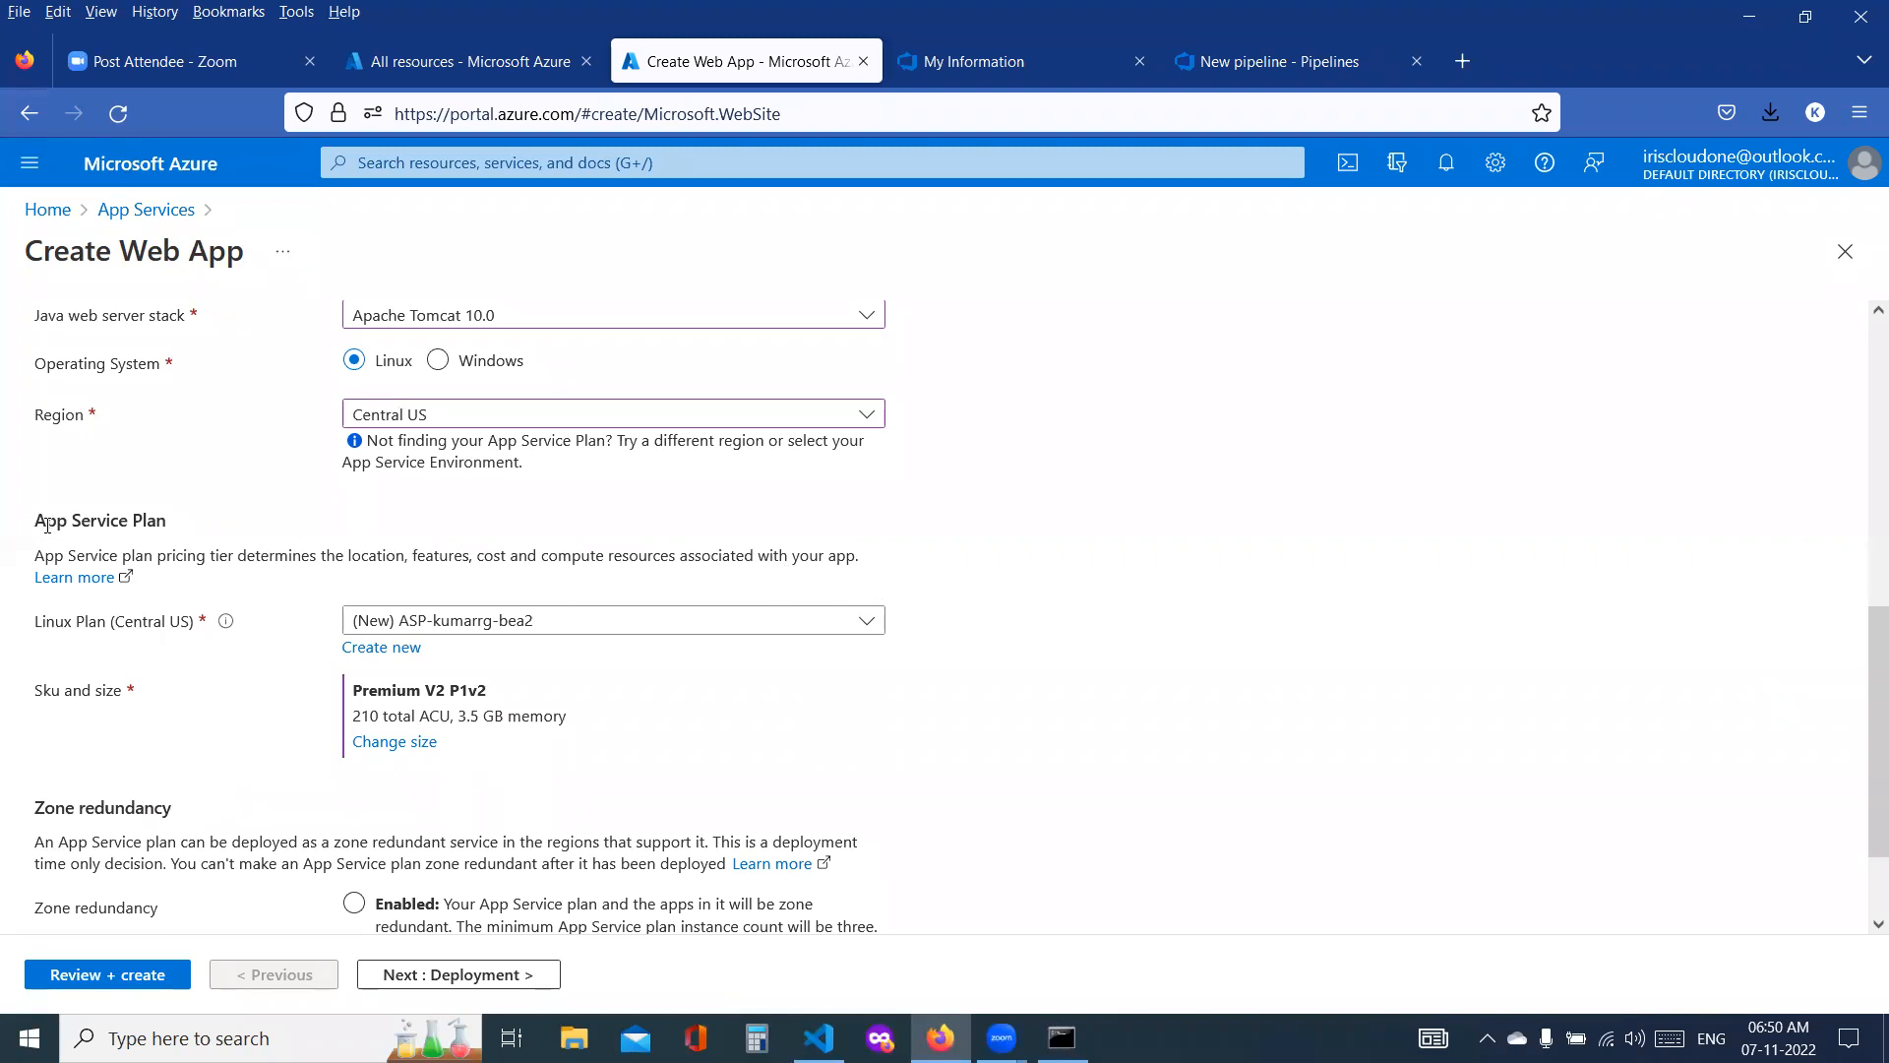
left_click_drag(41, 522, 173, 533)
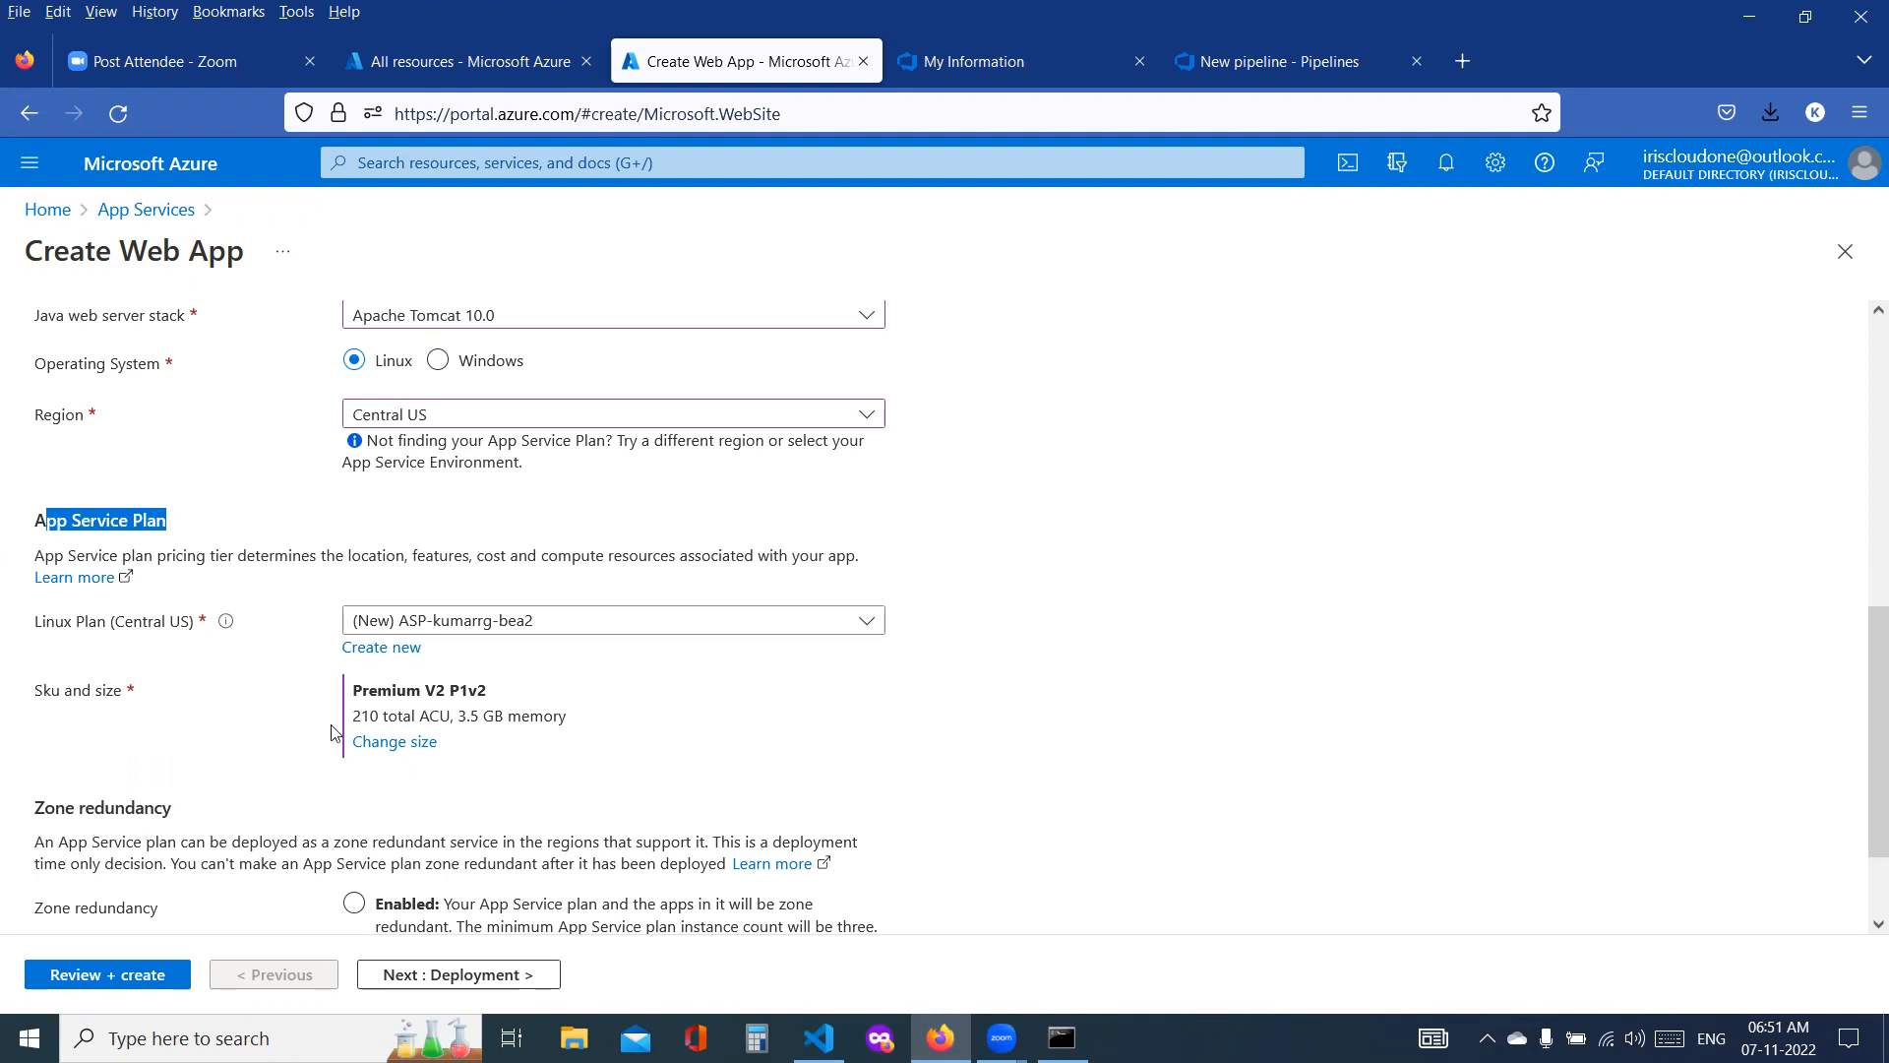
left_click(403, 748)
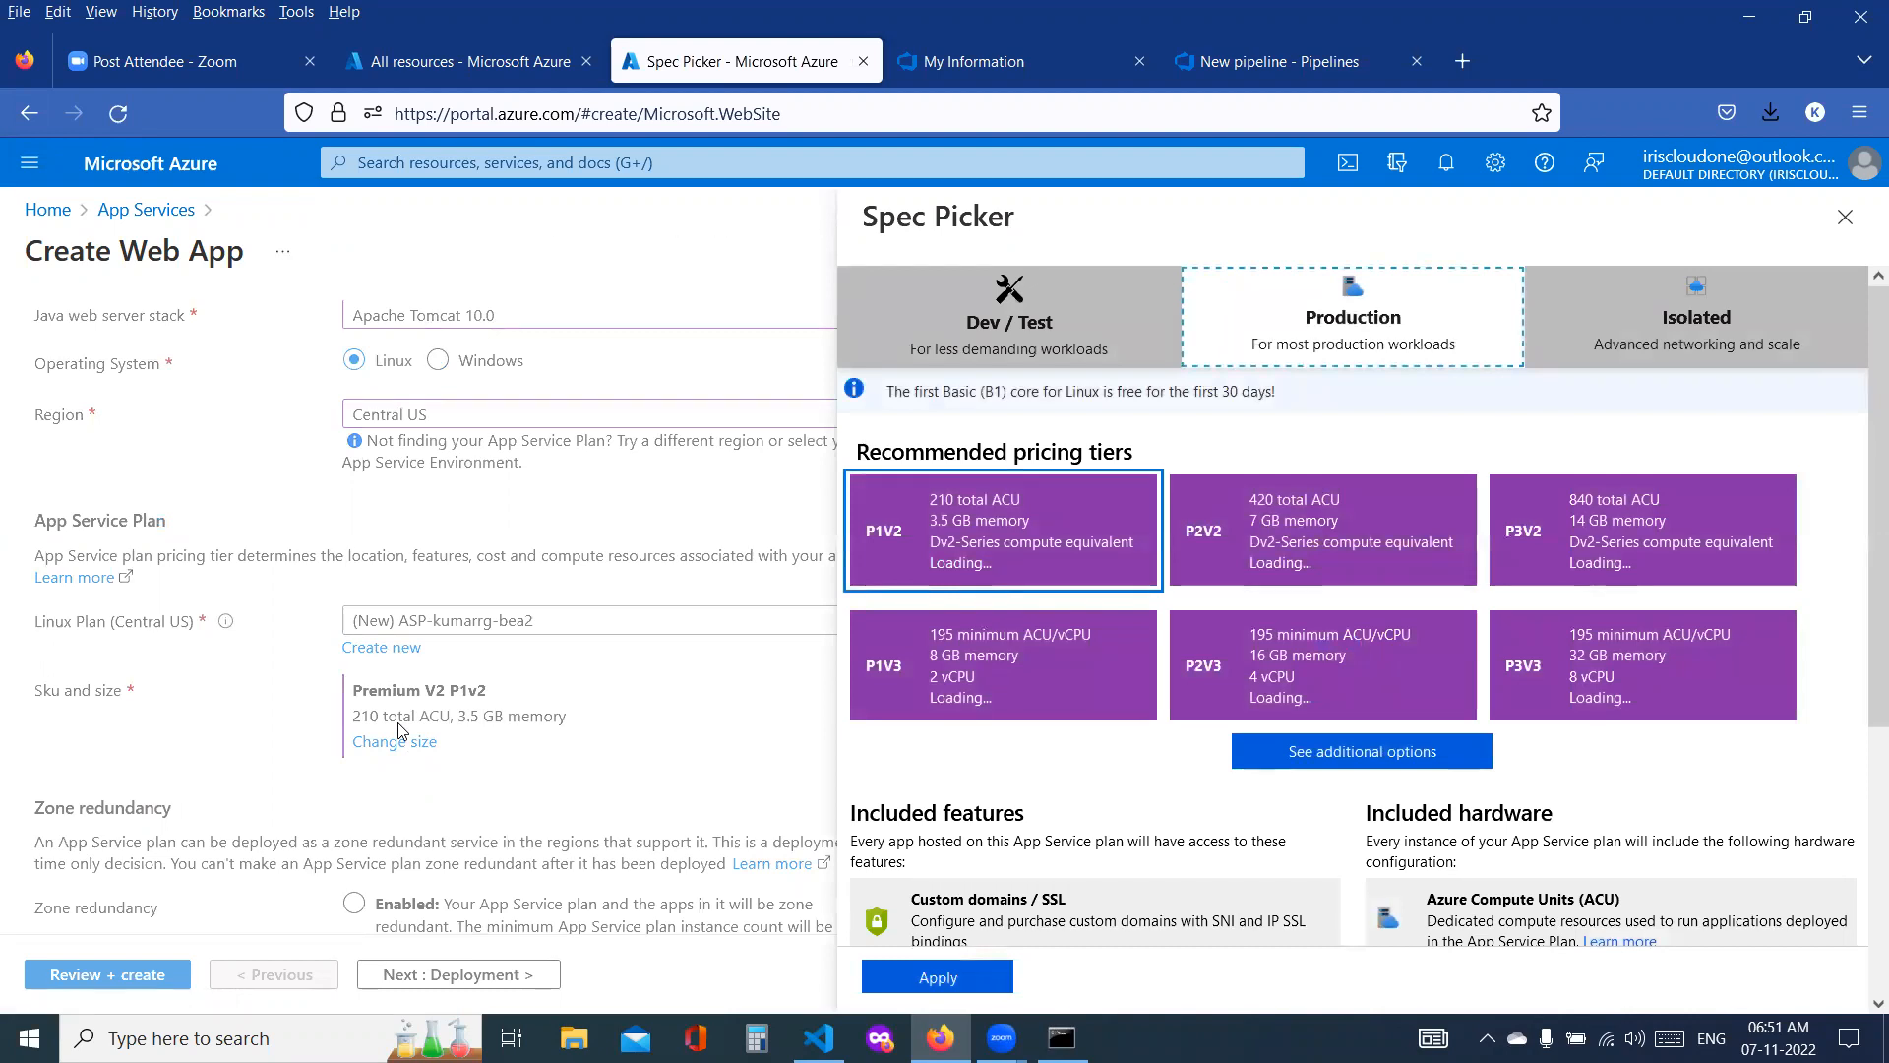
left_click(979, 358)
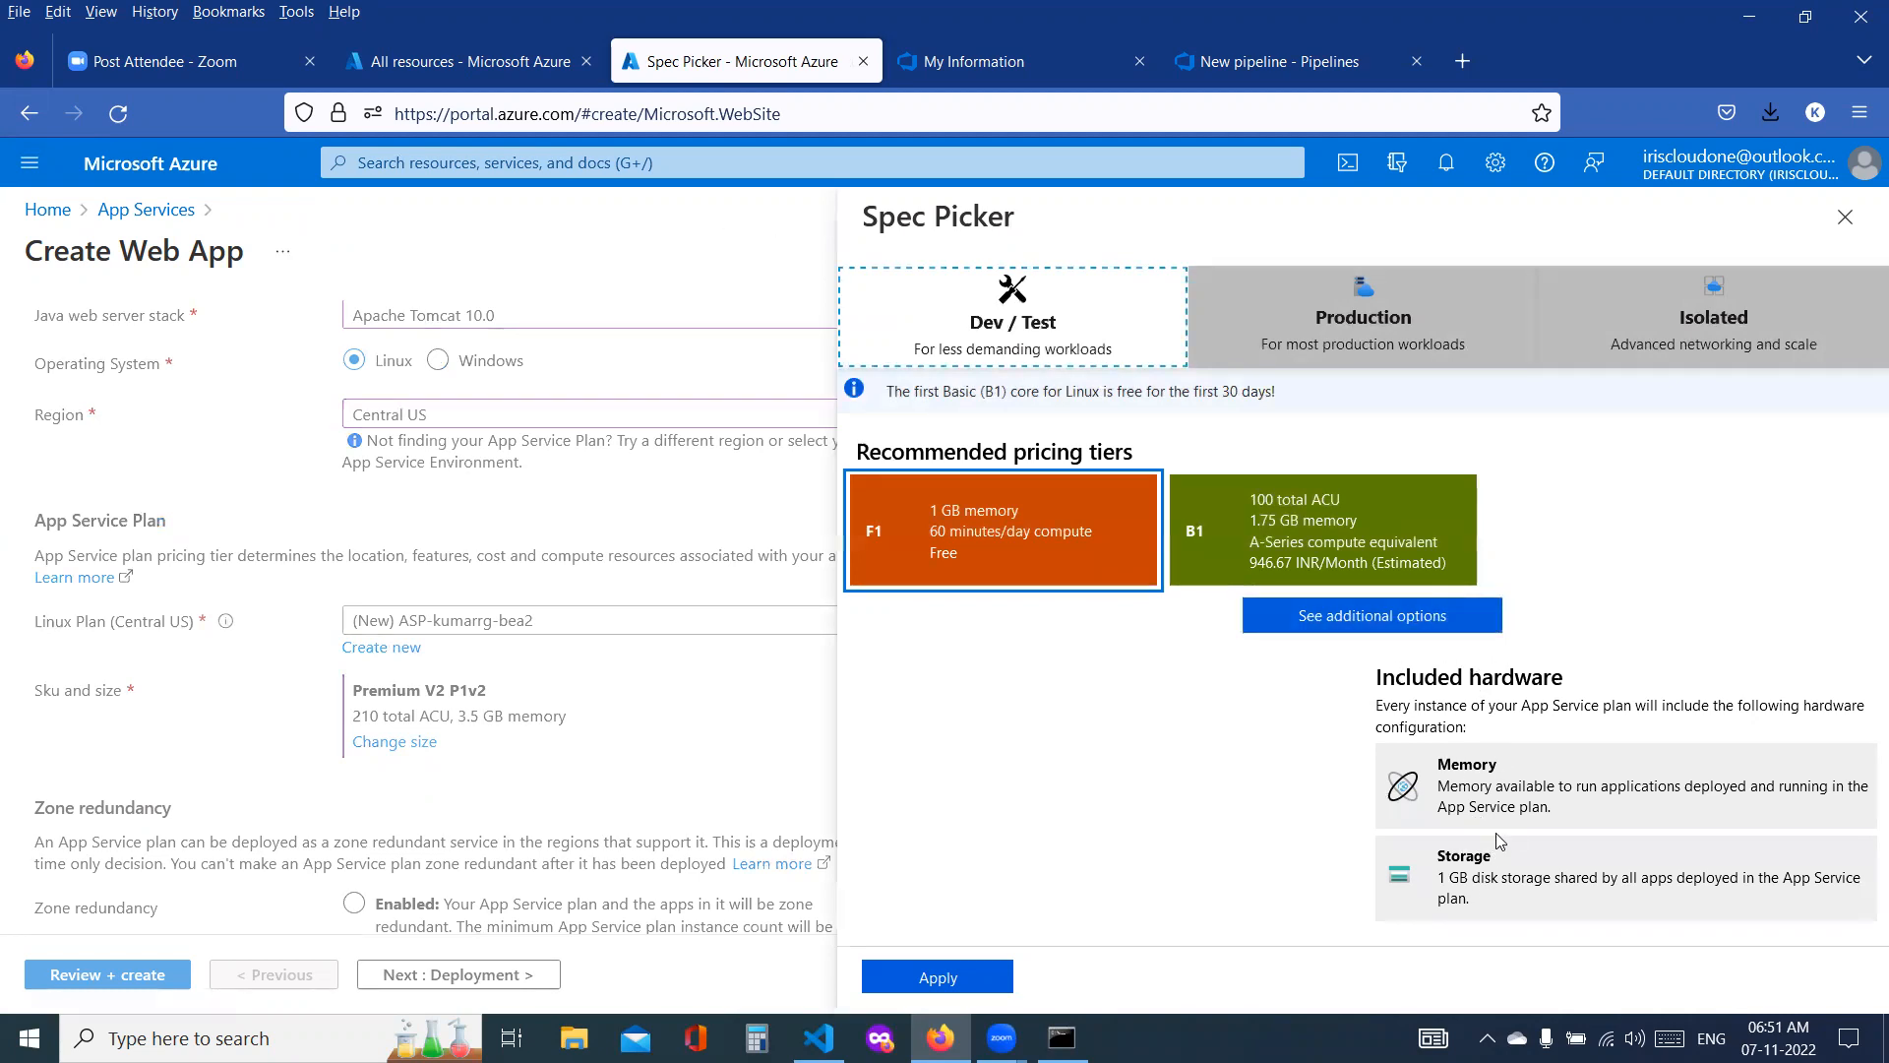
left_click(1345, 541)
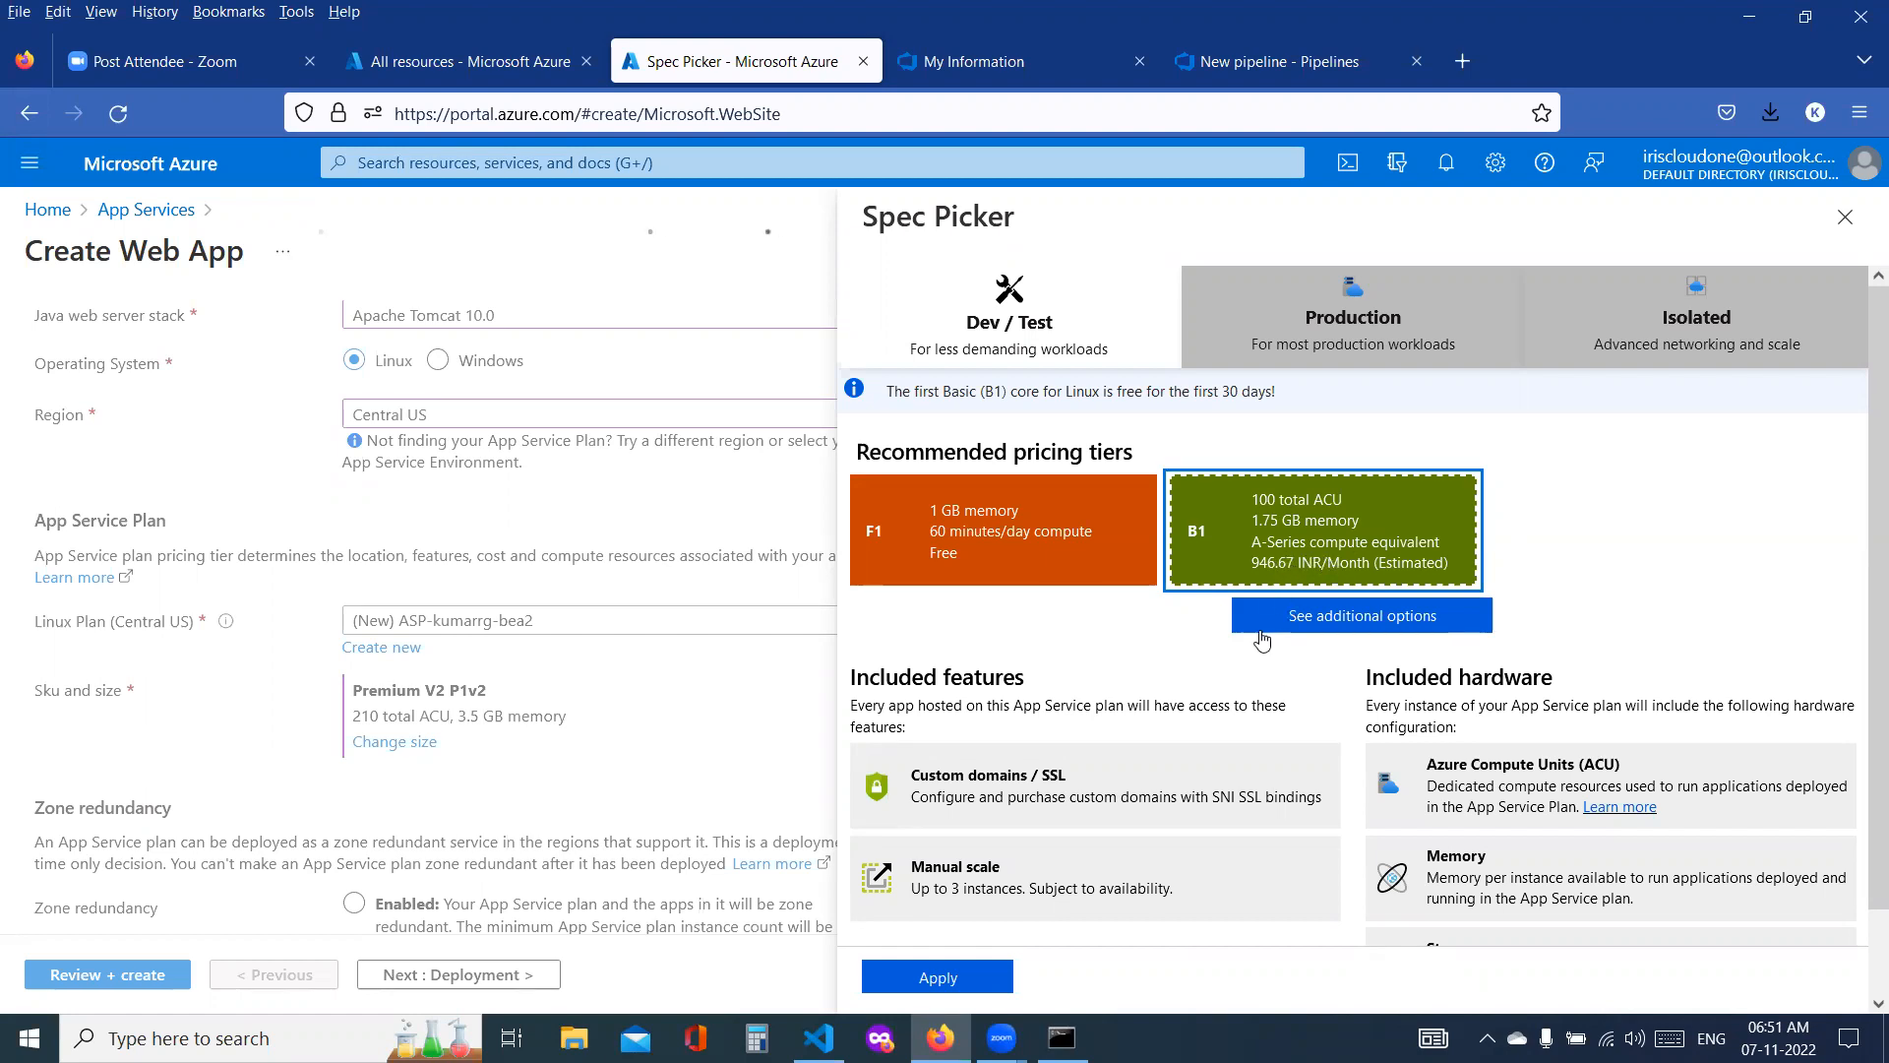
Step: Compare the included features of the F1 and B1 tiers, and apply B1 as the App Service plan's size
scroll(1256, 738, "down", 2)
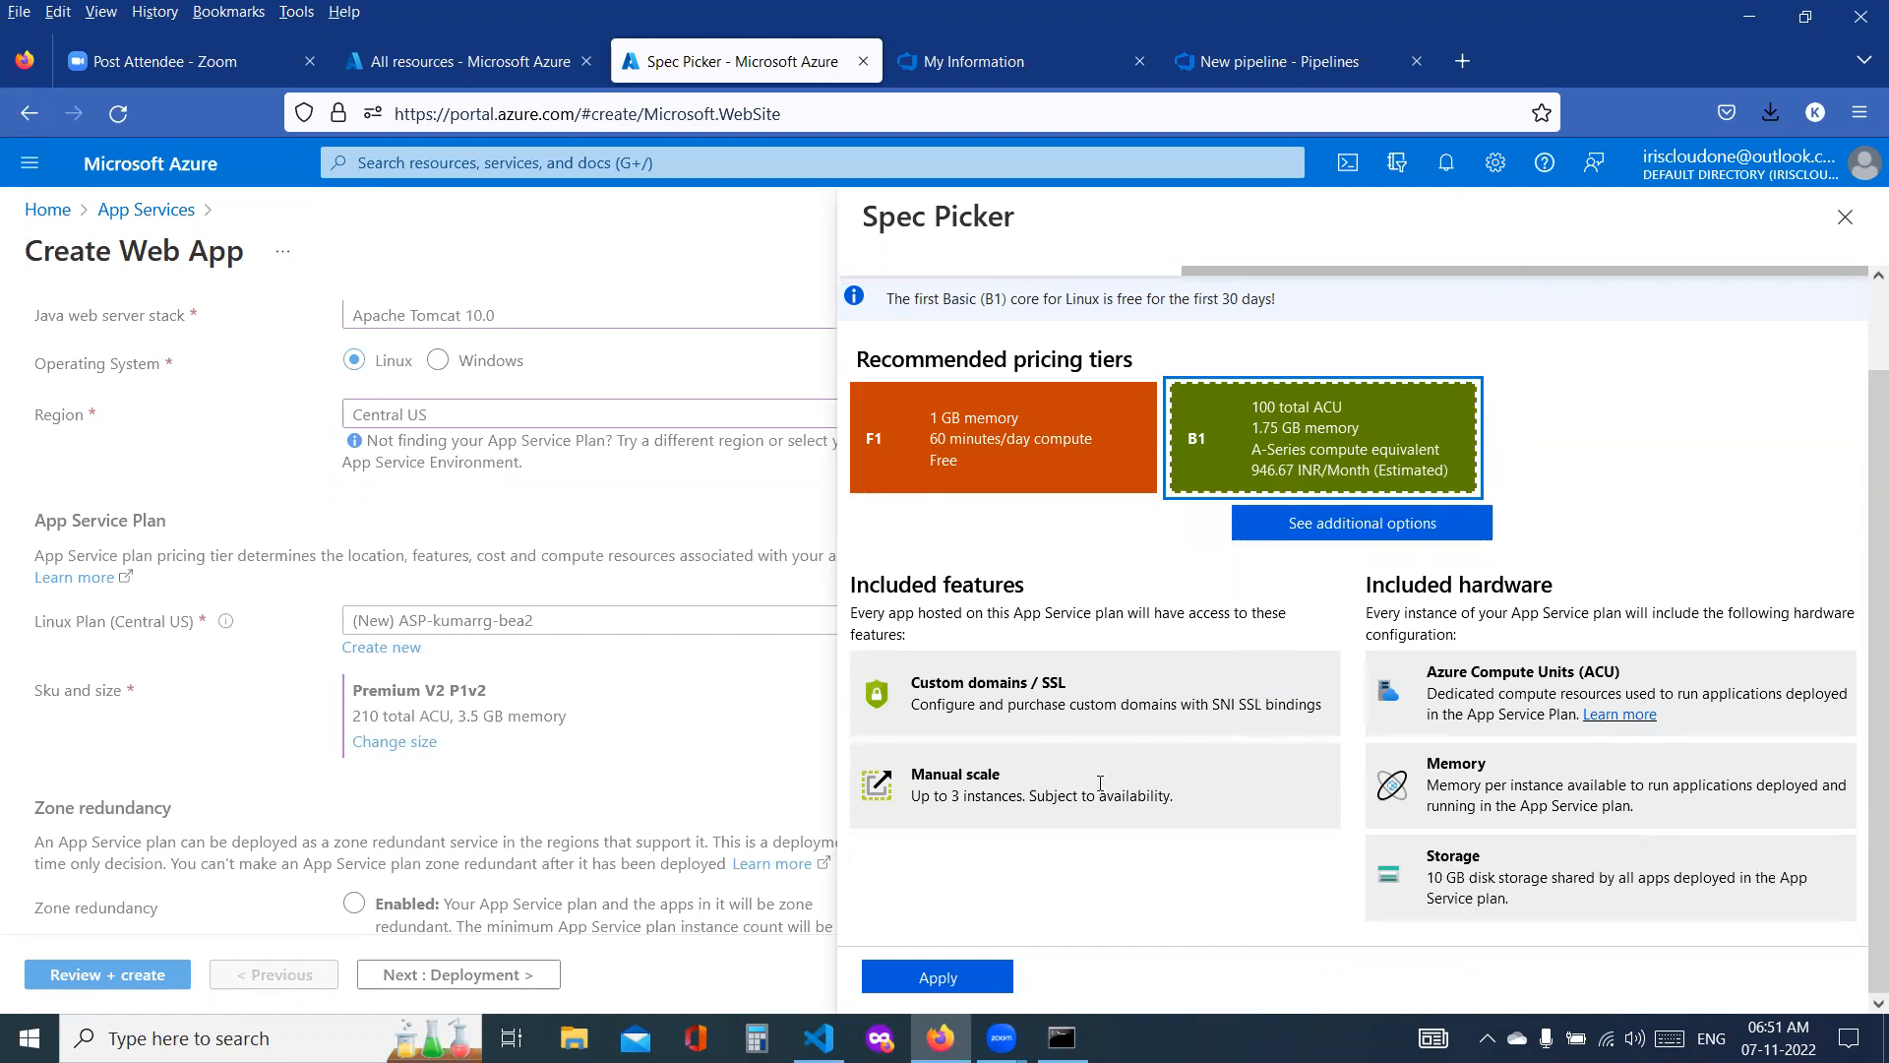
double_click(959, 796)
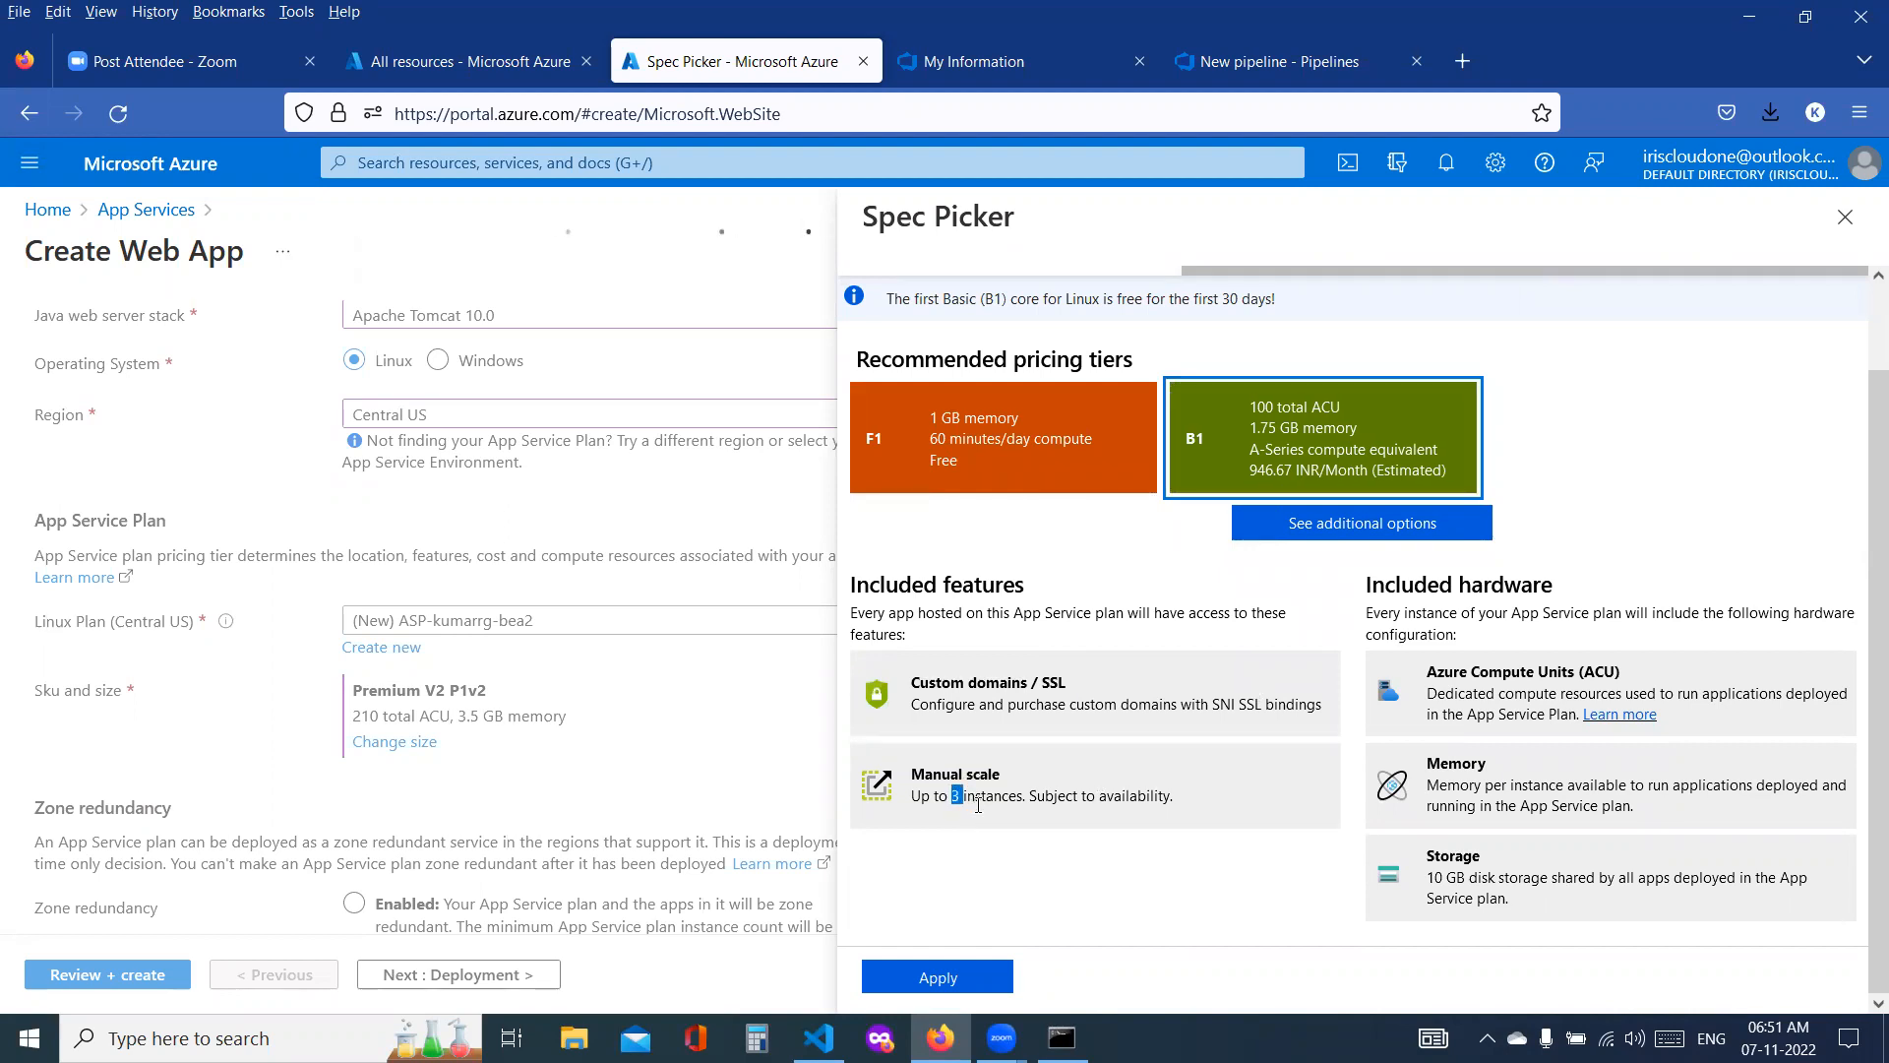
left_click(999, 476)
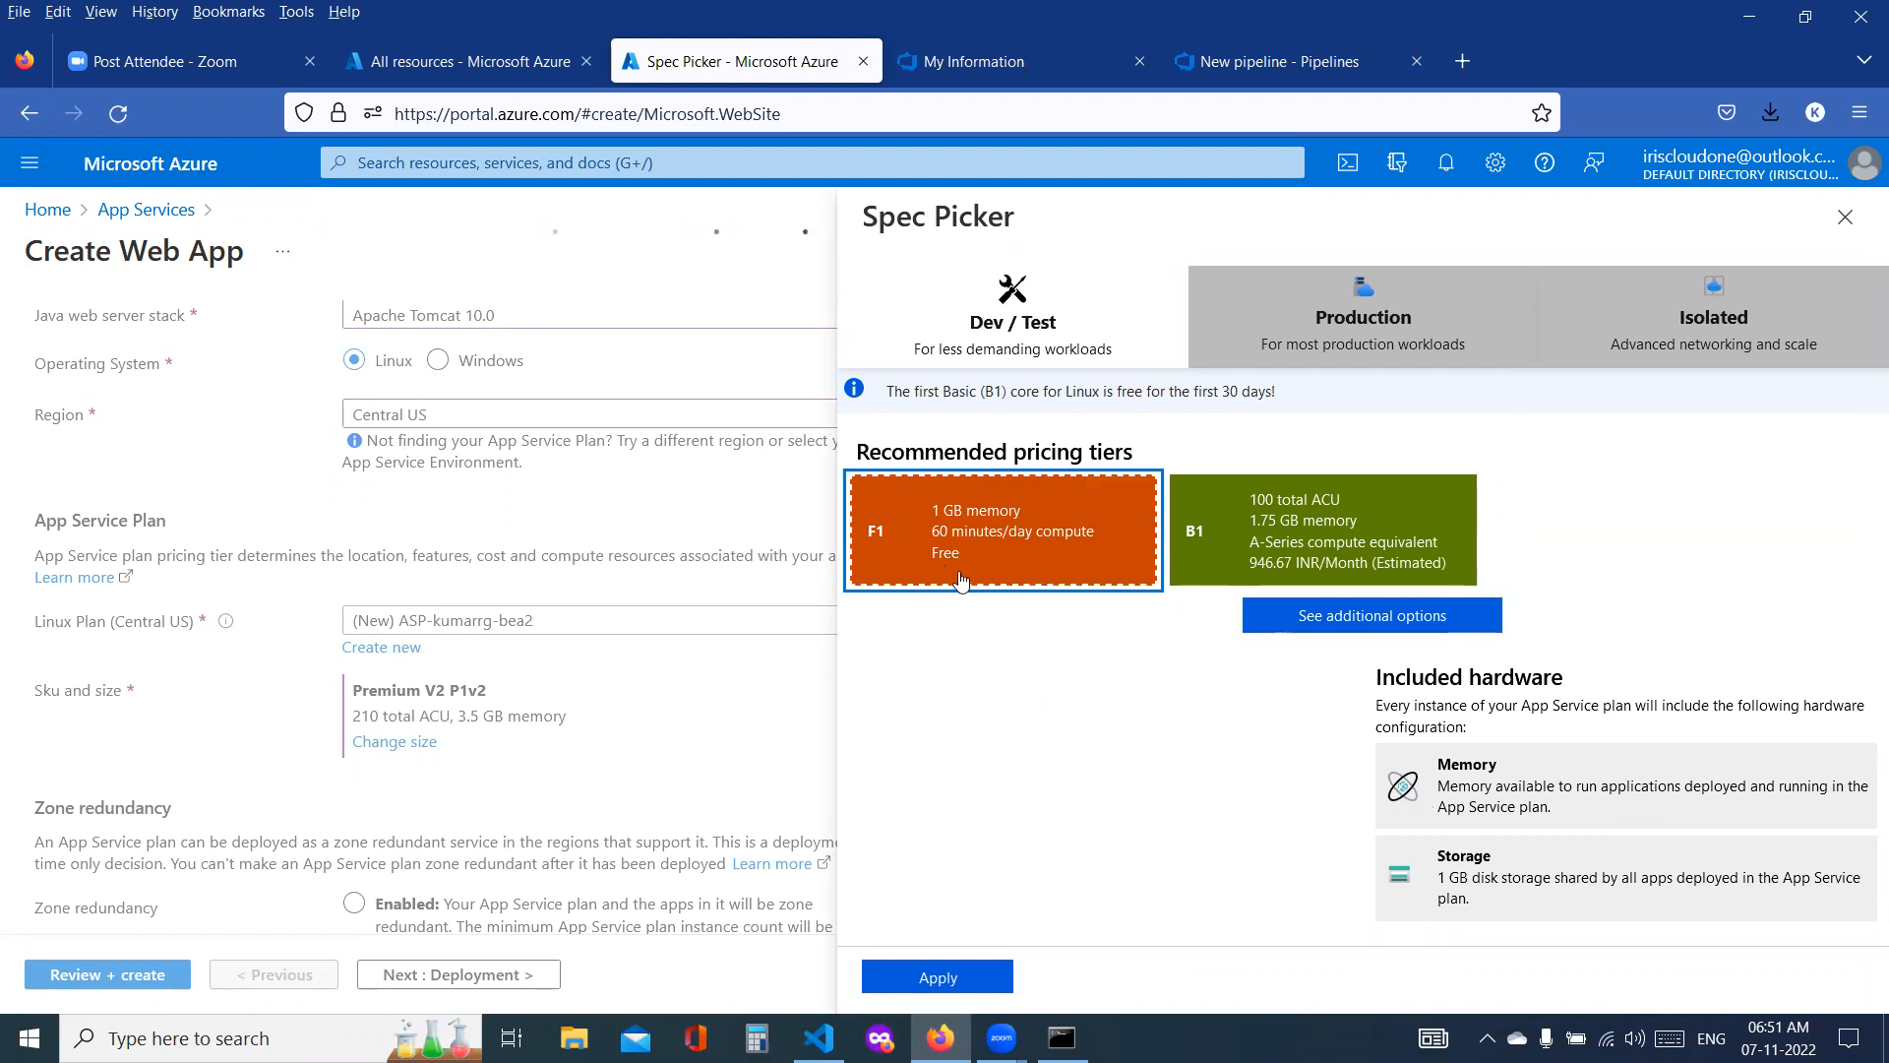
left_click(1268, 536)
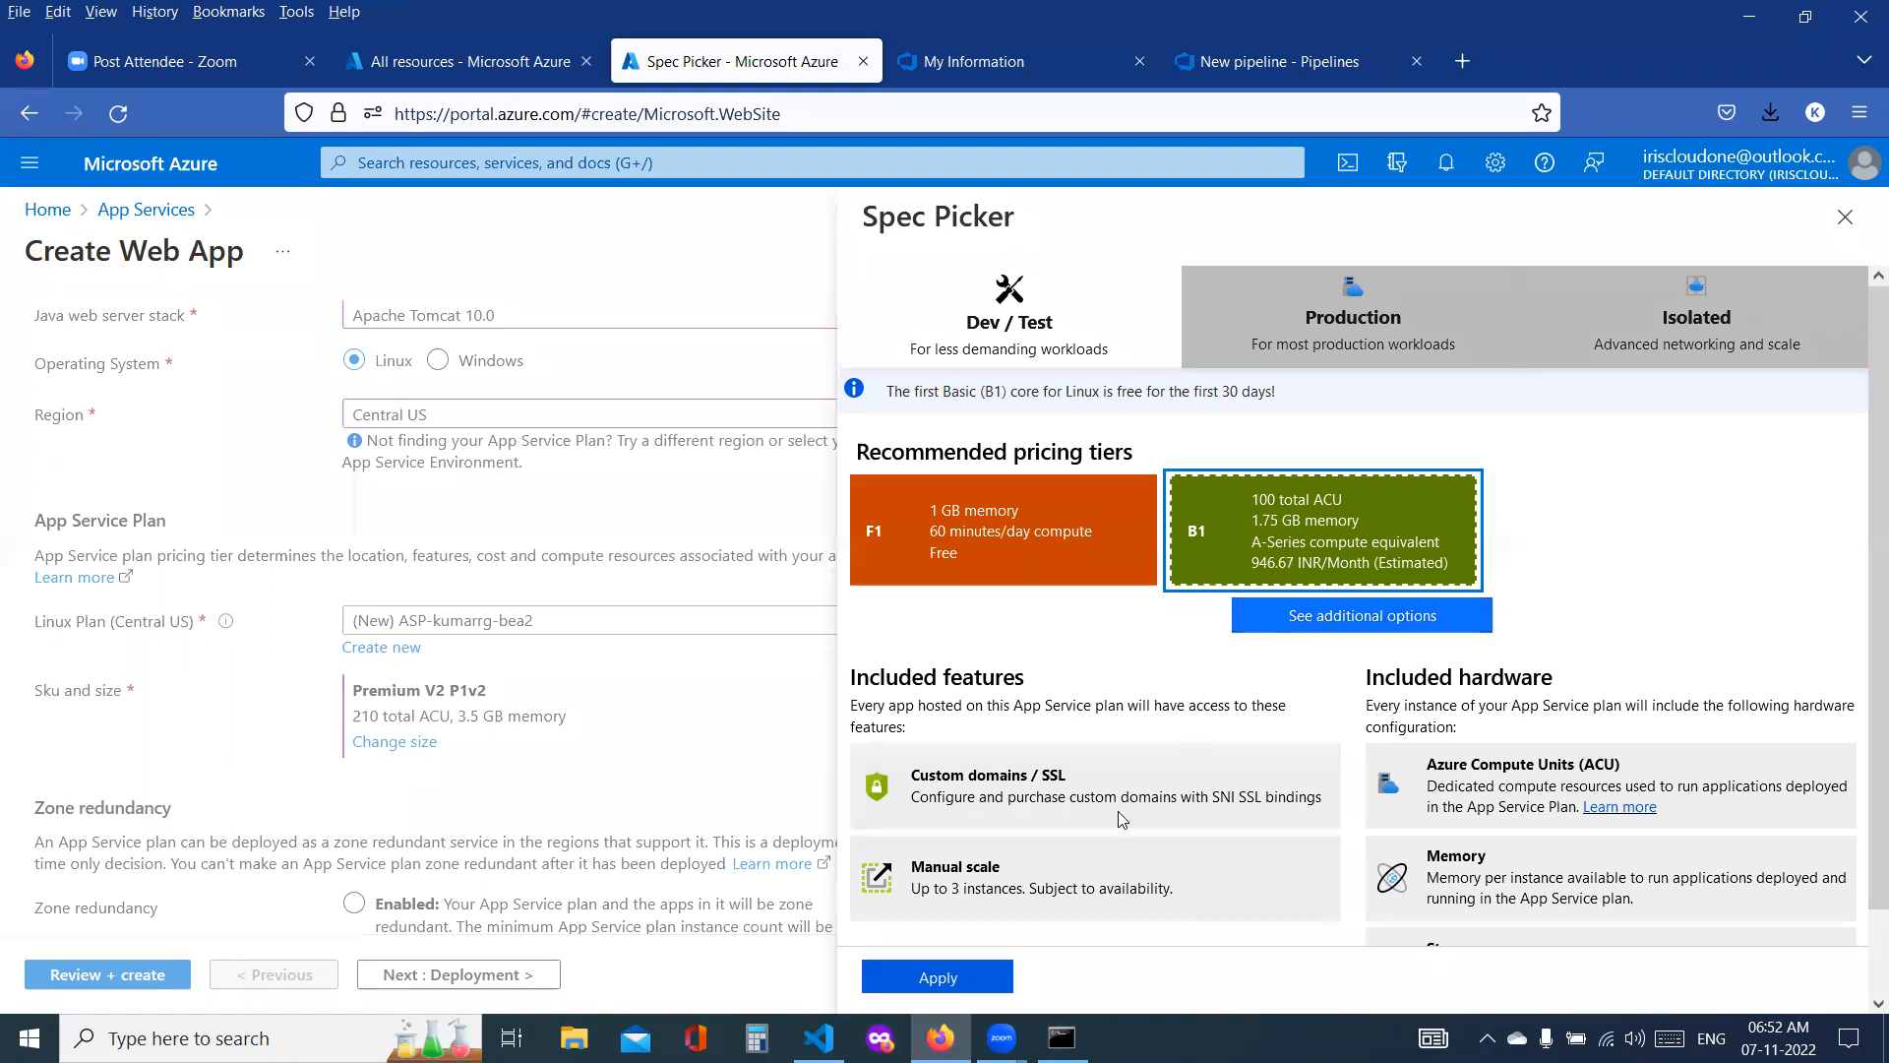
left_click(952, 891)
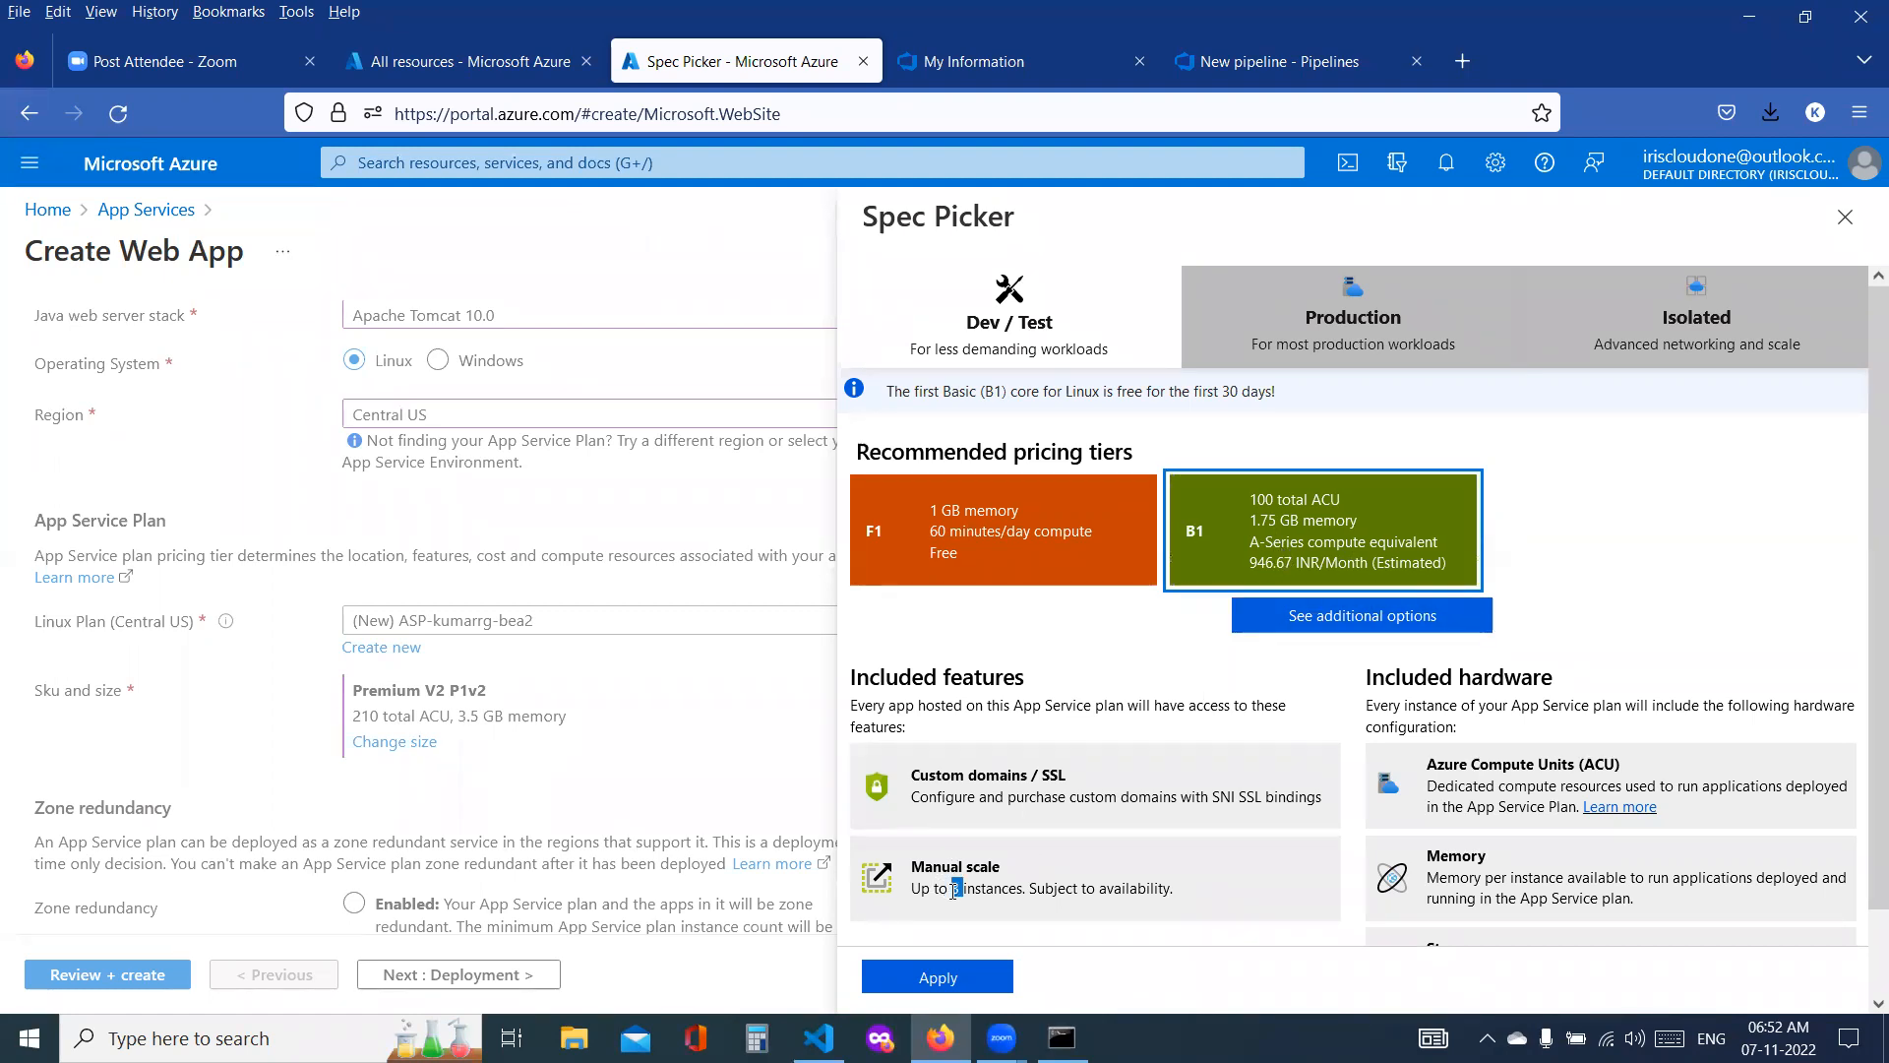
left_click(984, 573)
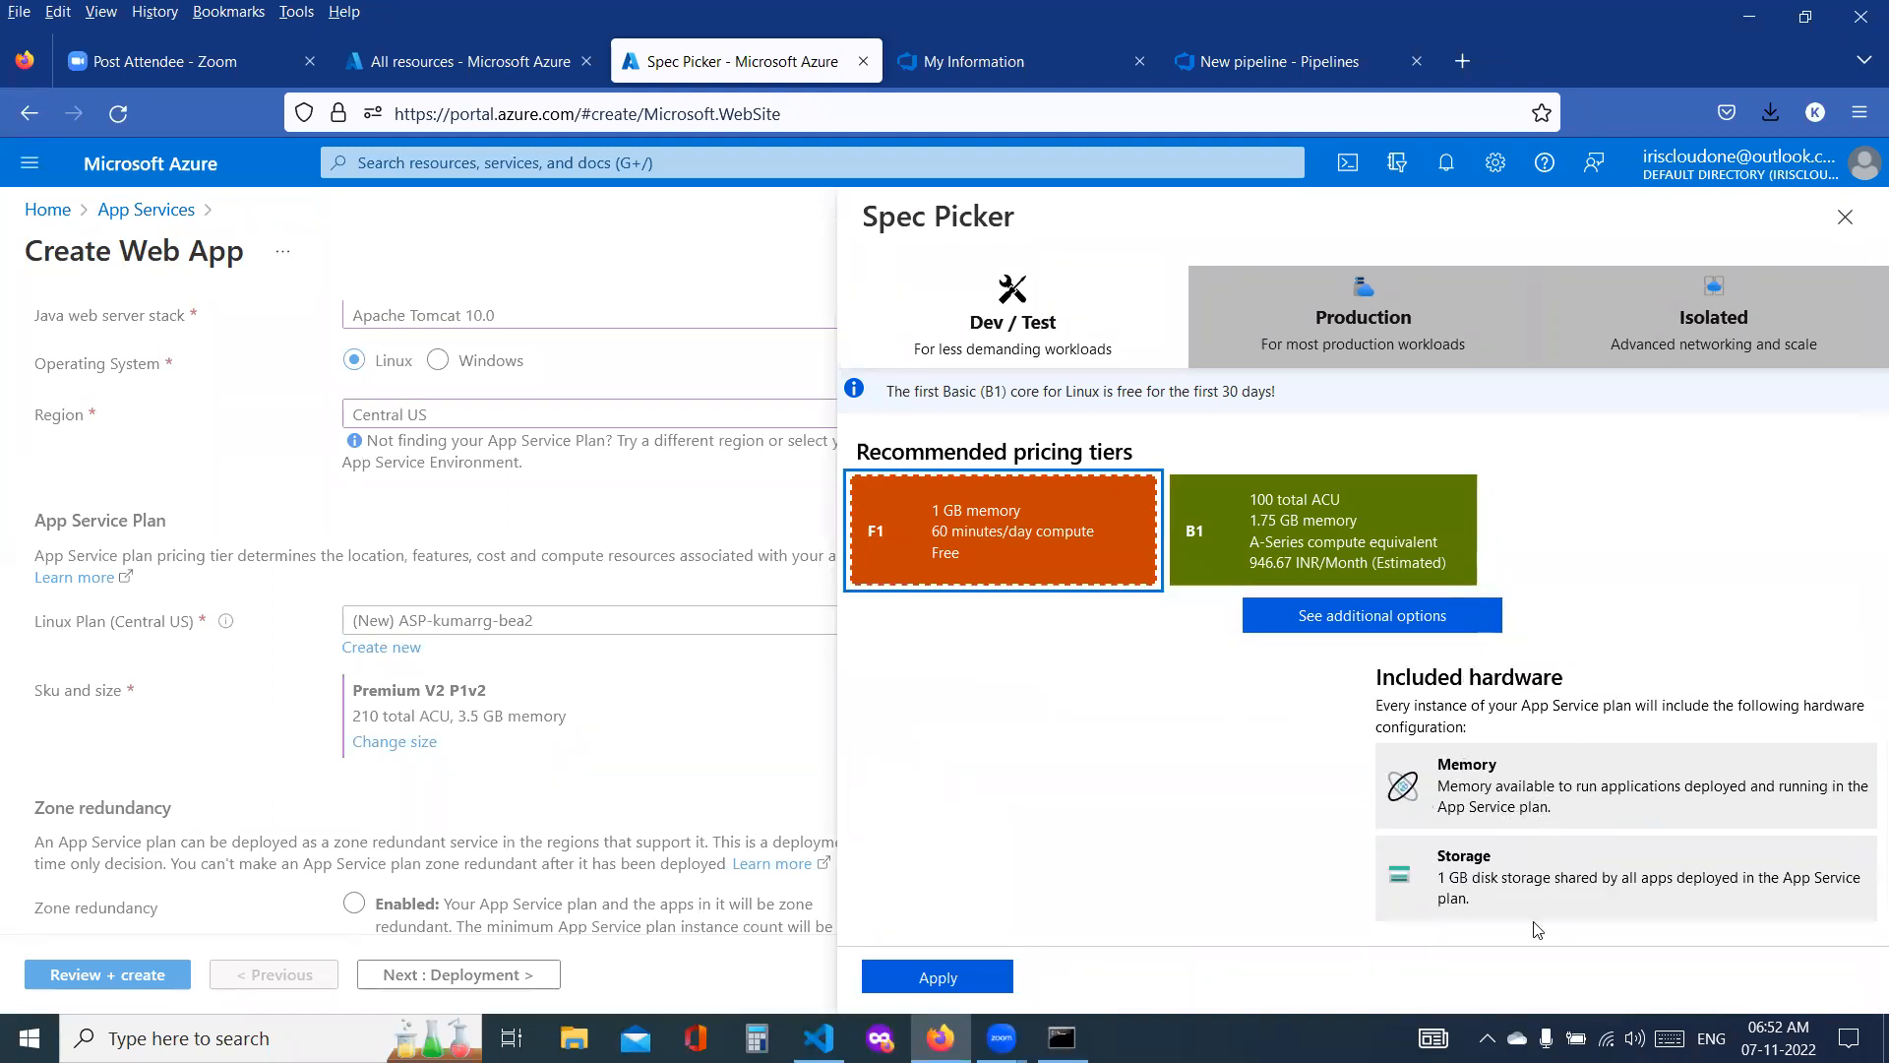
left_click(1351, 564)
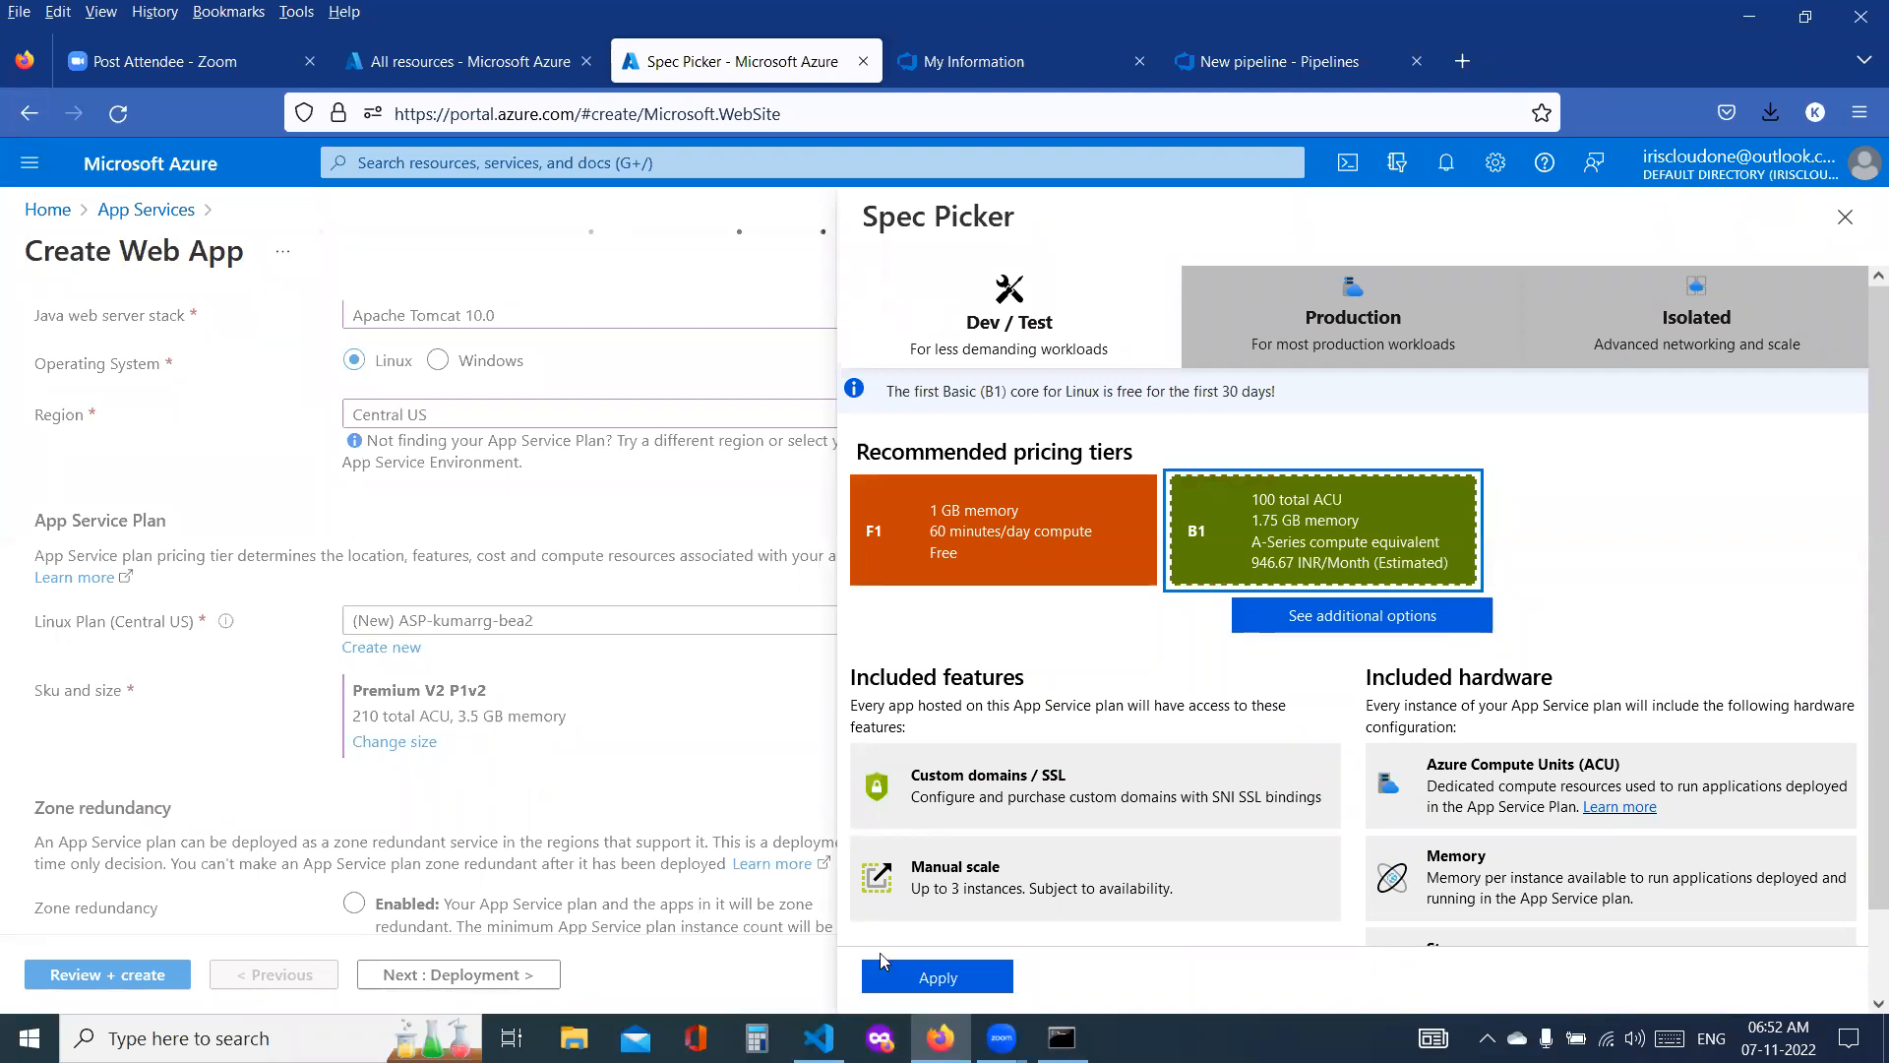
left_click(932, 978)
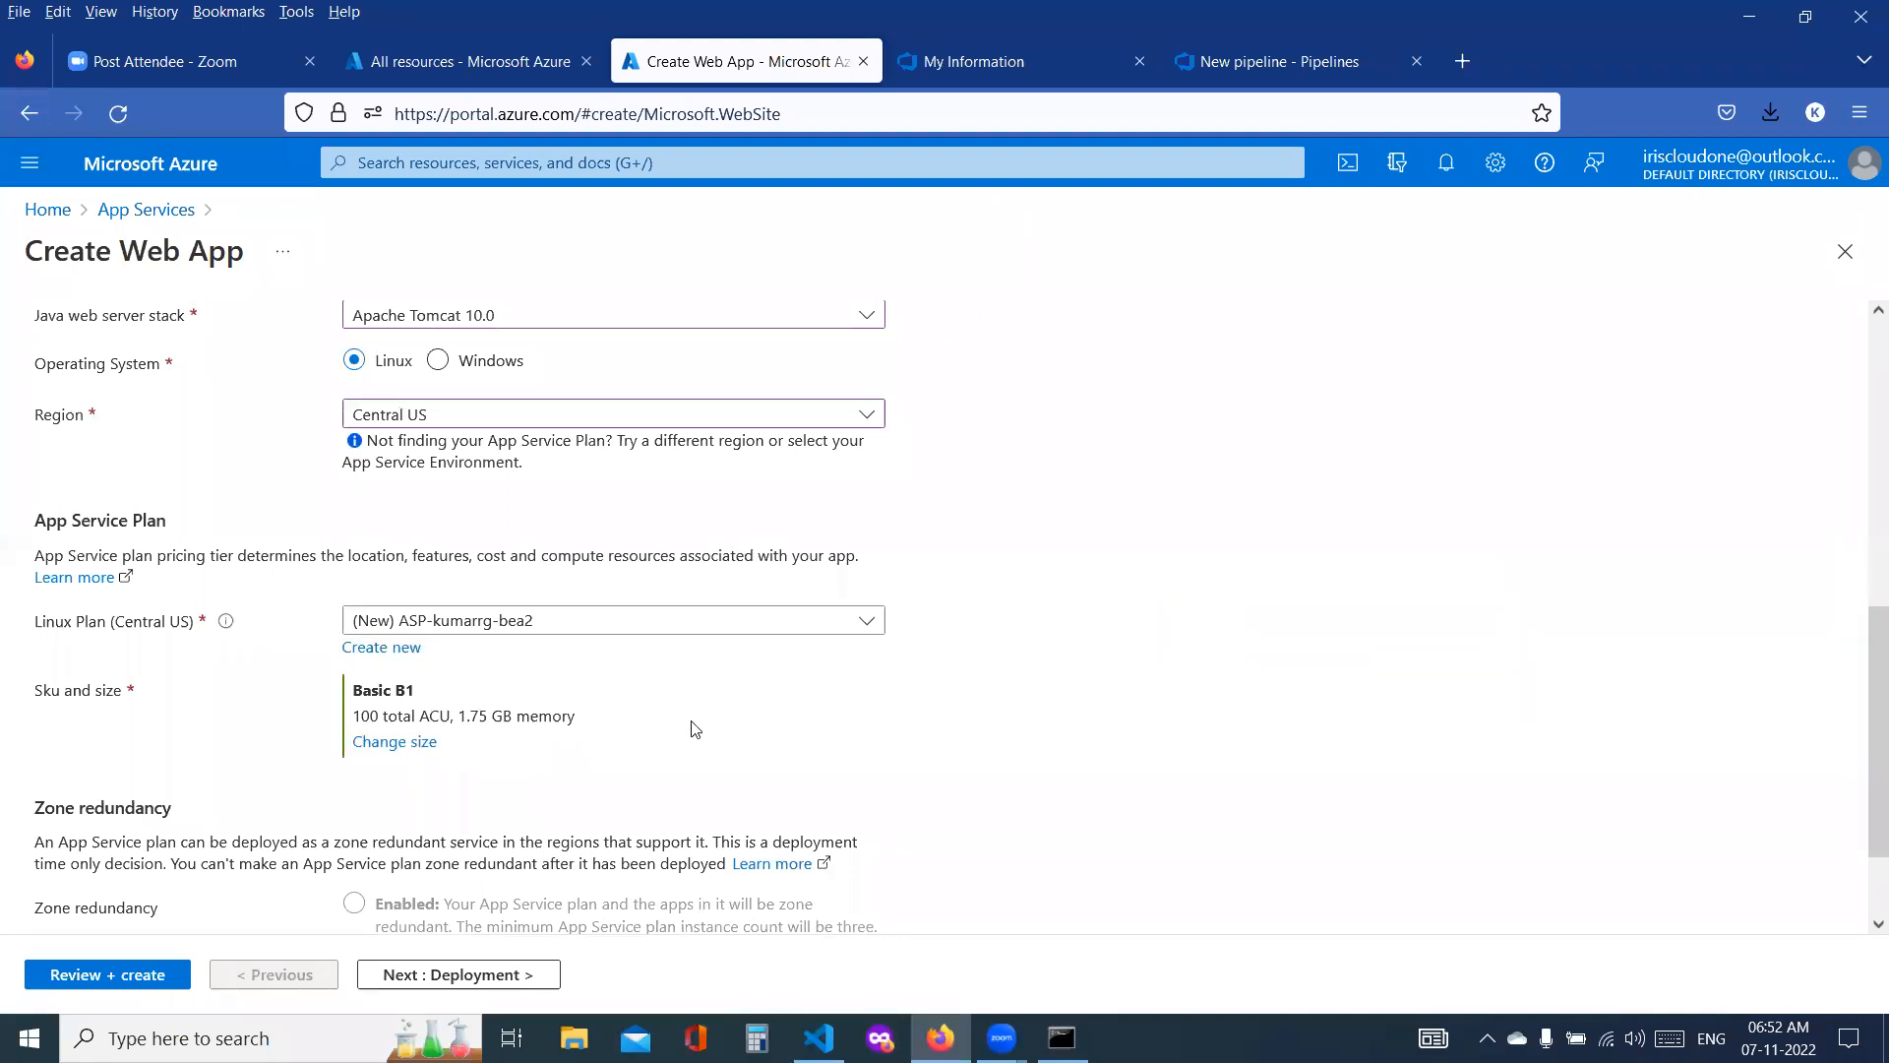
Step: Go through the web app's deployment, networking and monitoring settings, keeping their defaults, and proceed to the tags
scroll(693, 722, "down", 2)
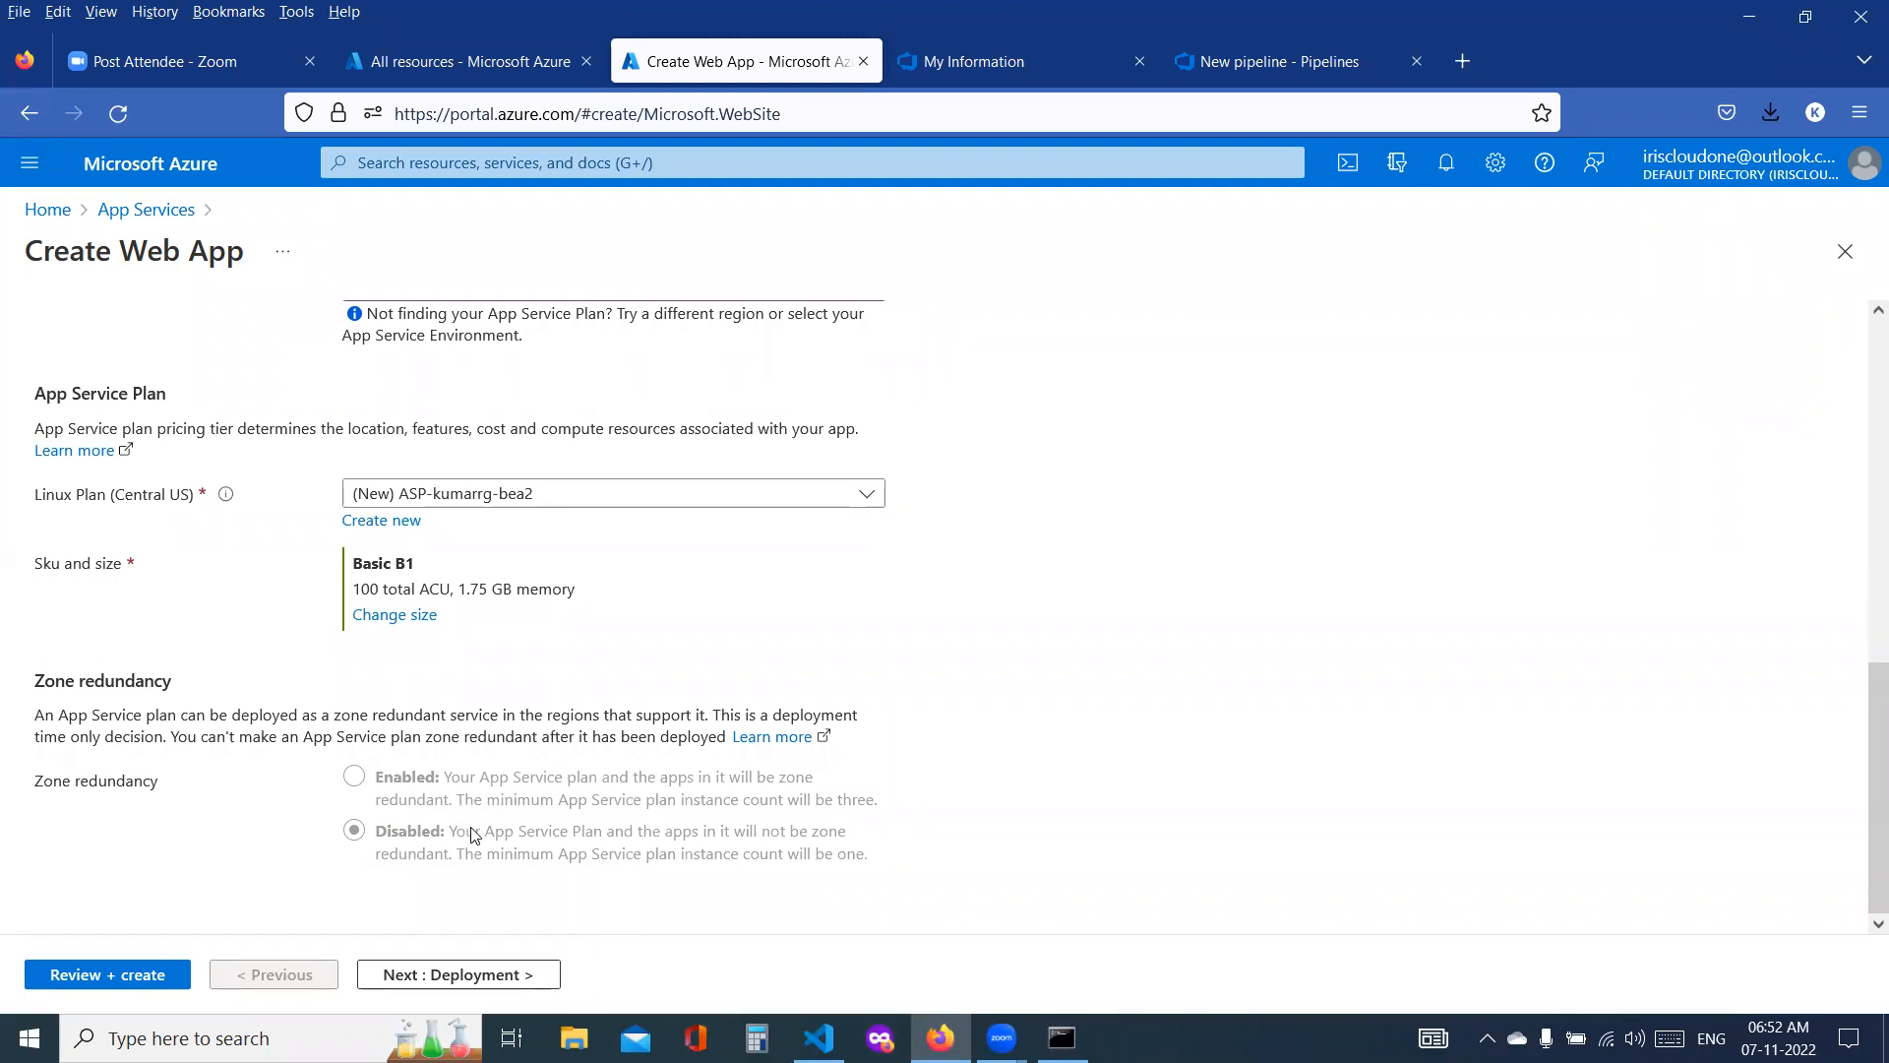
left_click(511, 974)
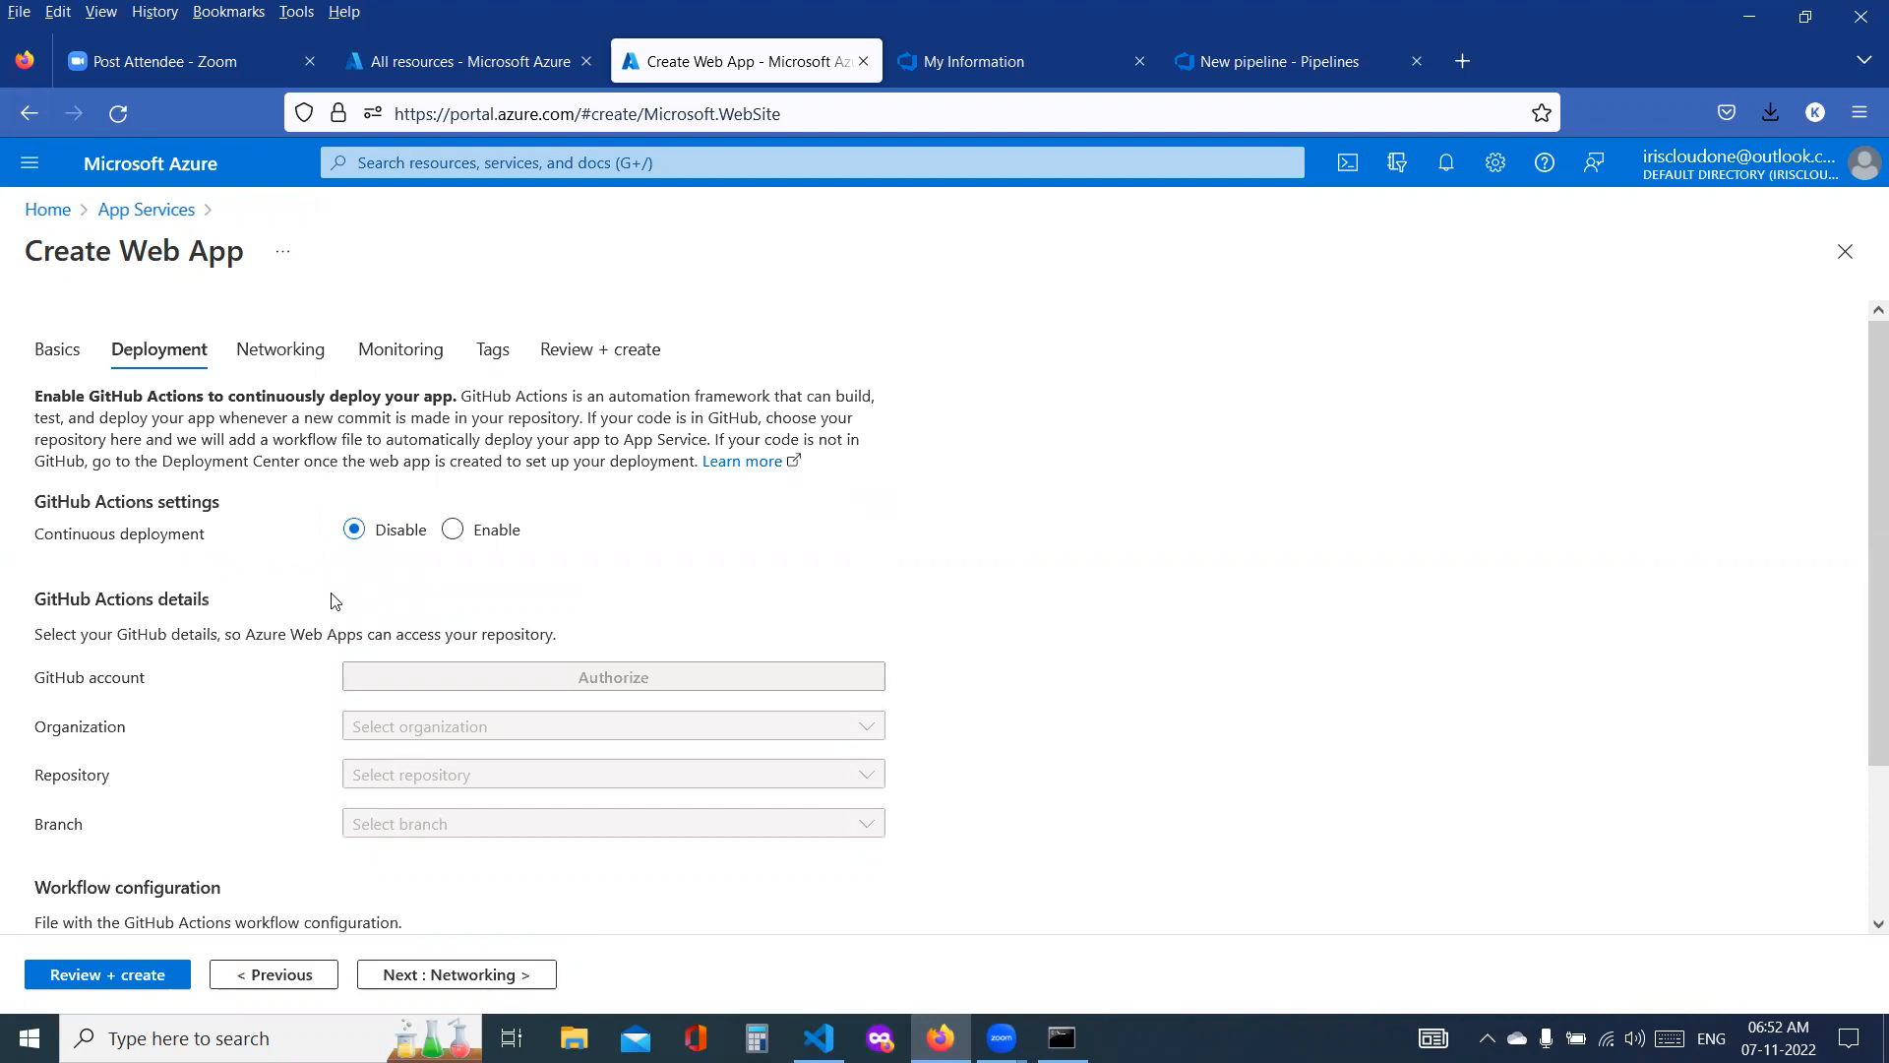
scroll(472, 669, "down", 3)
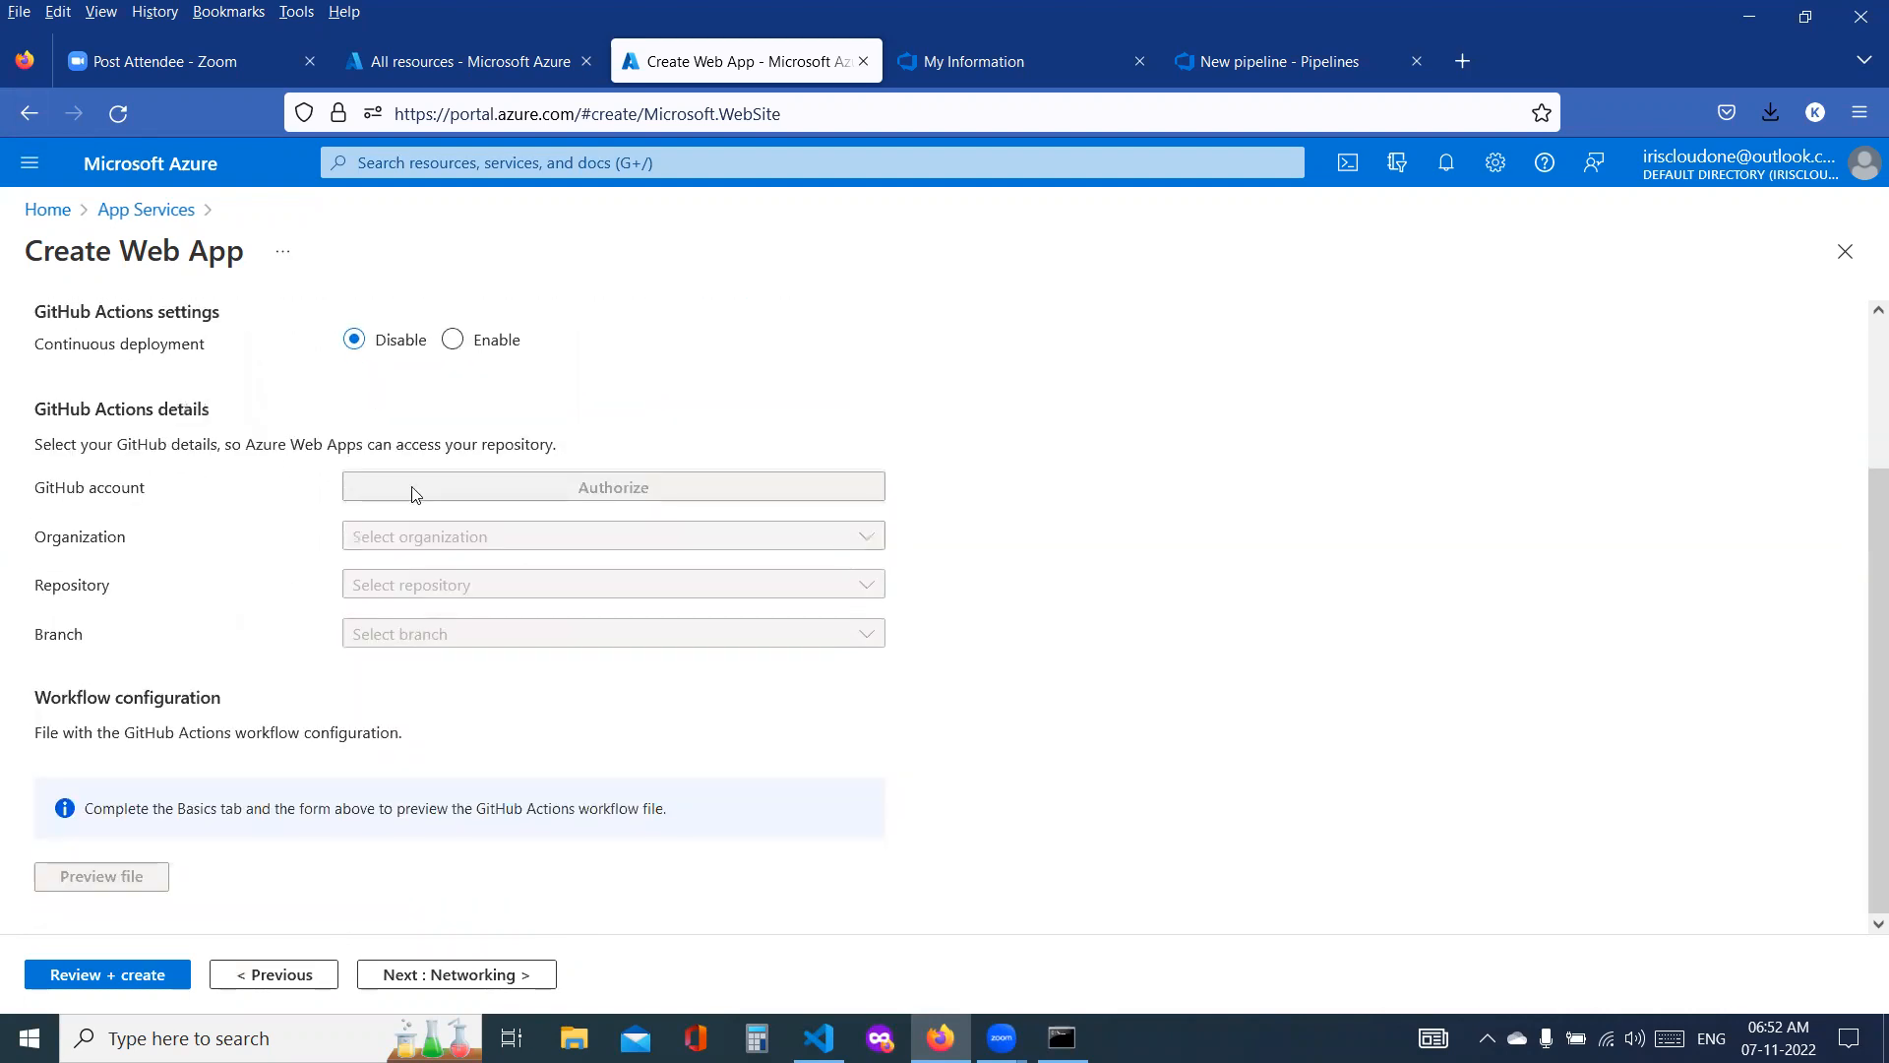
scroll(423, 368, "up", 3)
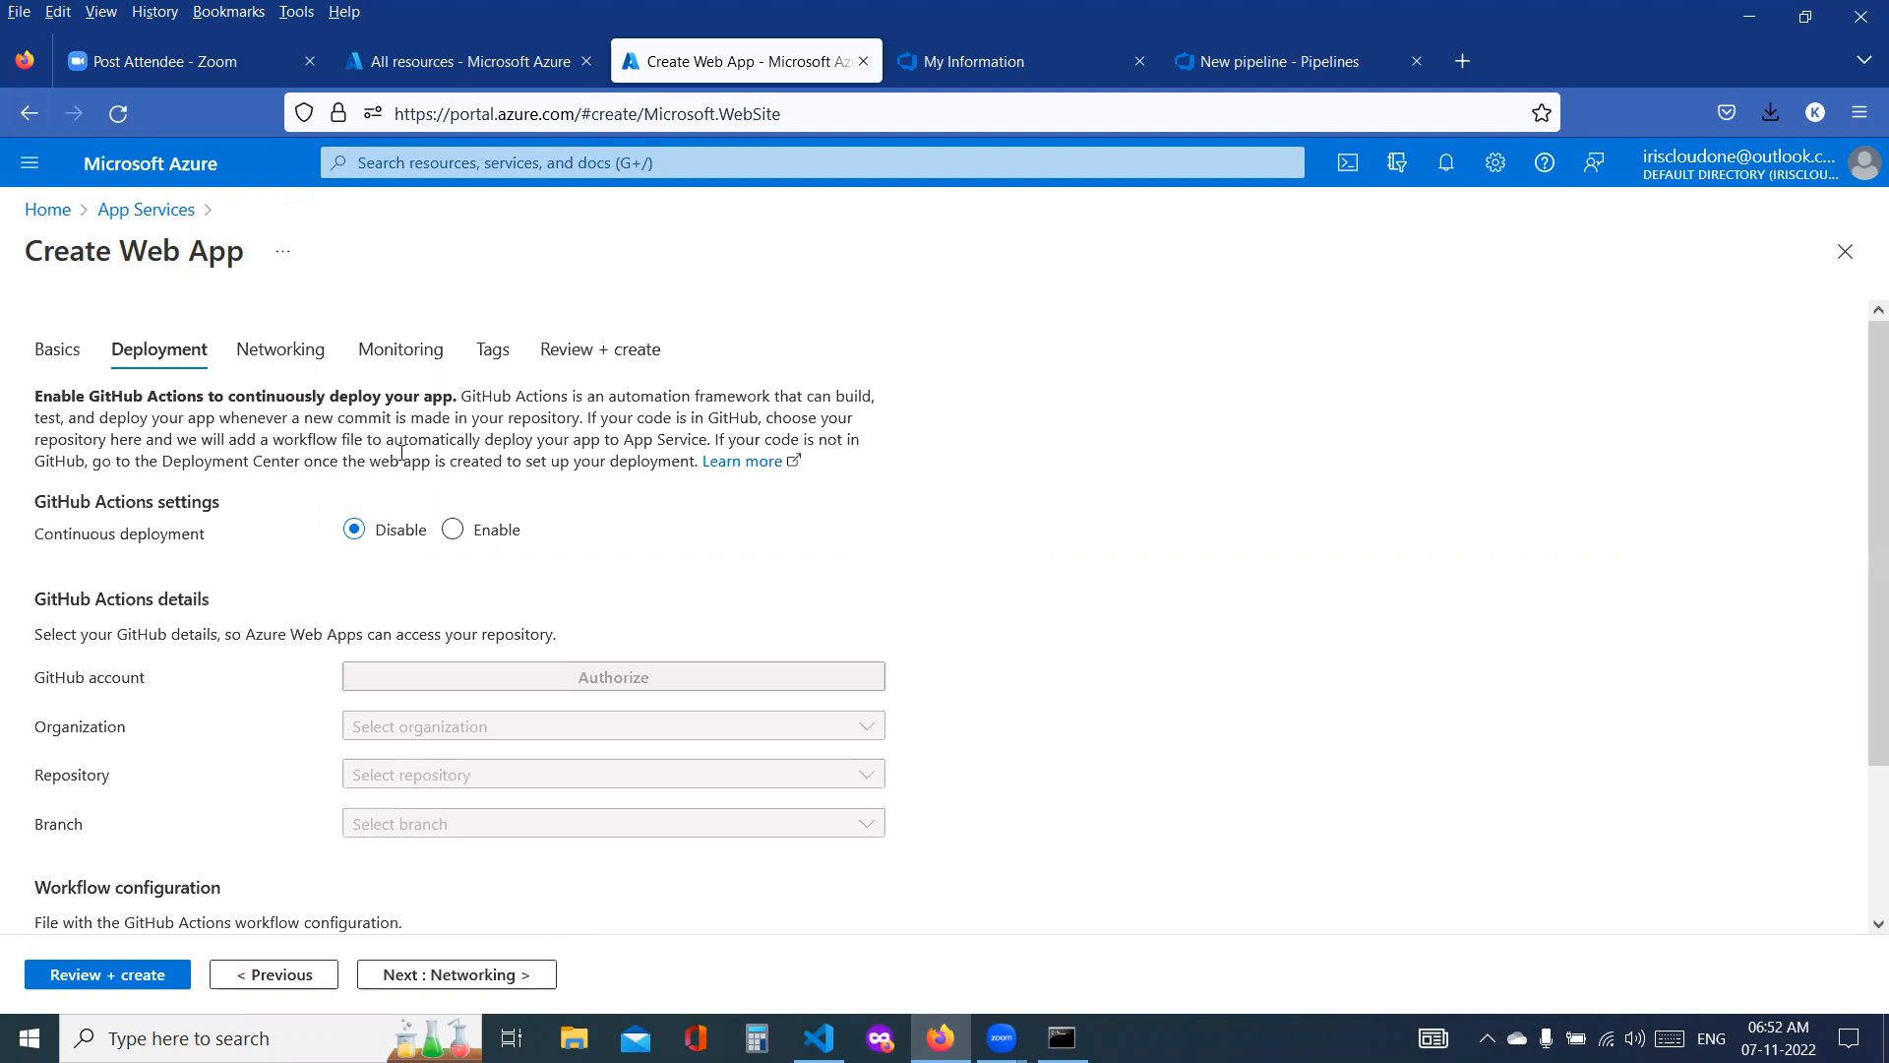
left_click(481, 975)
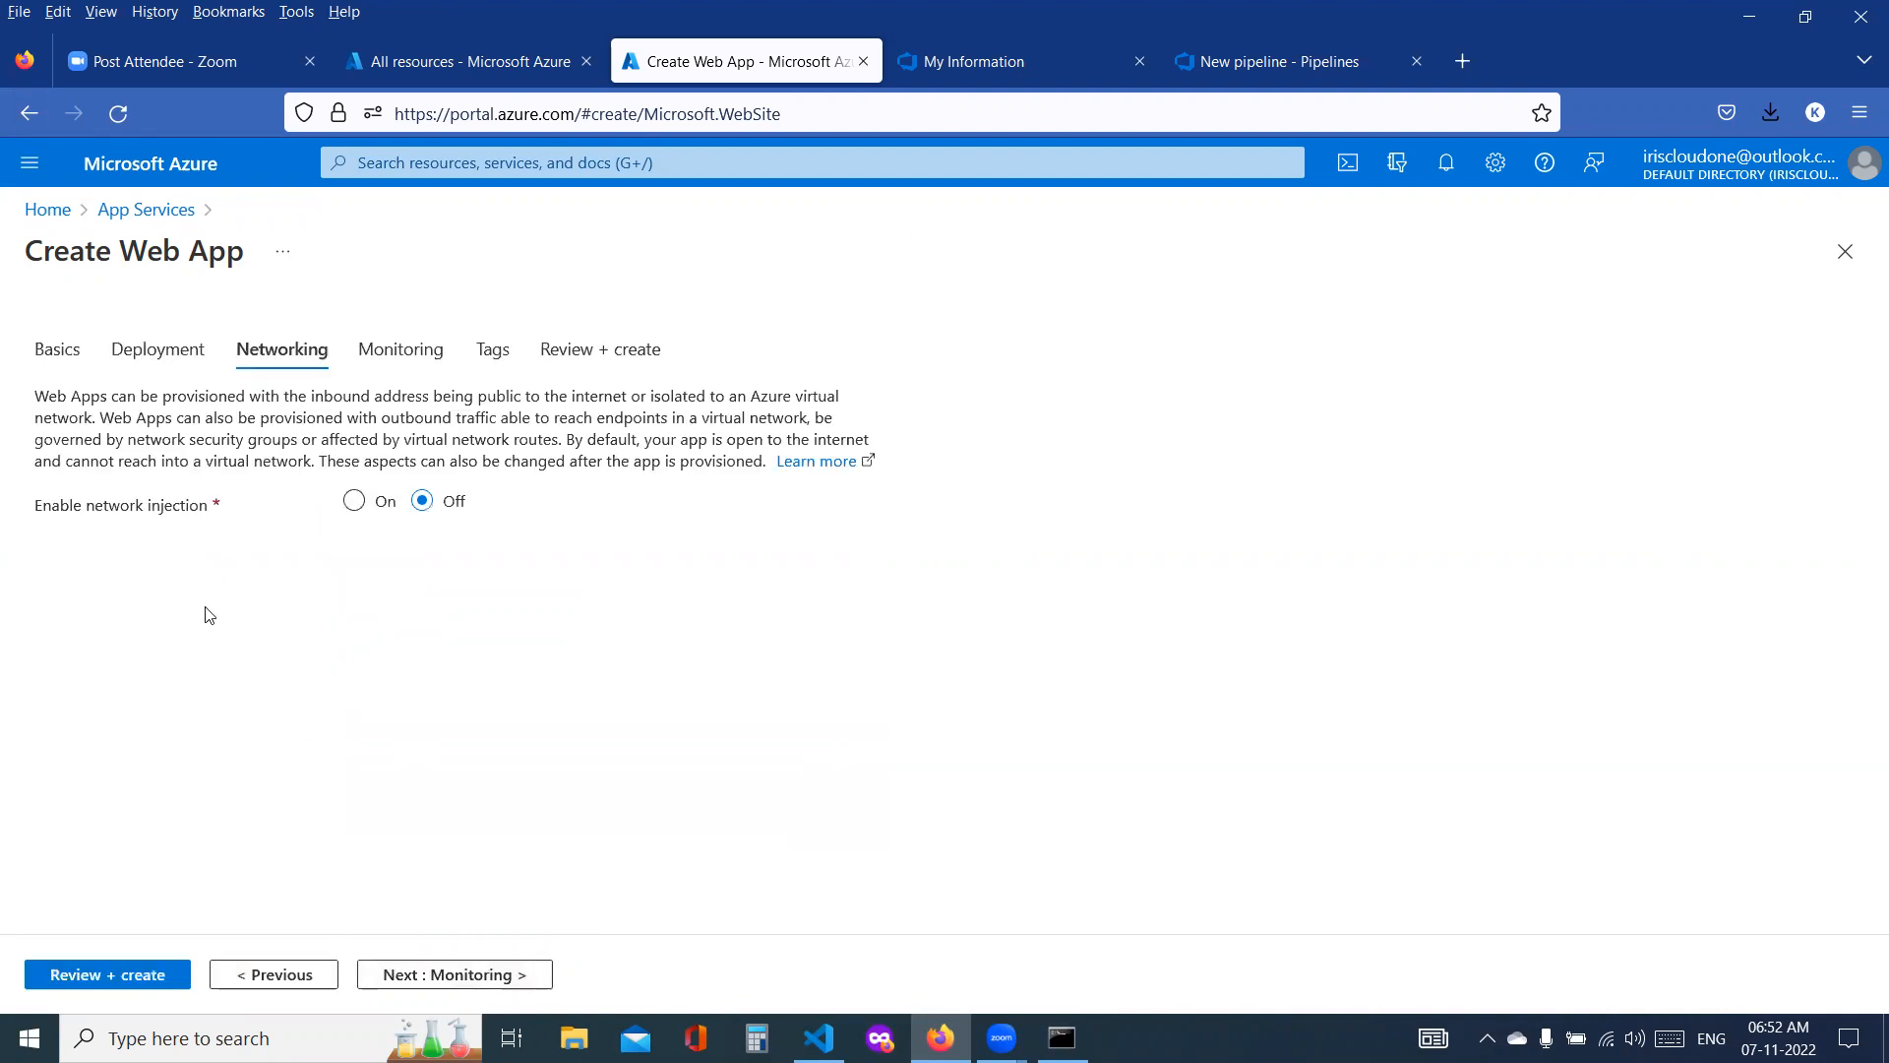
left_click(489, 976)
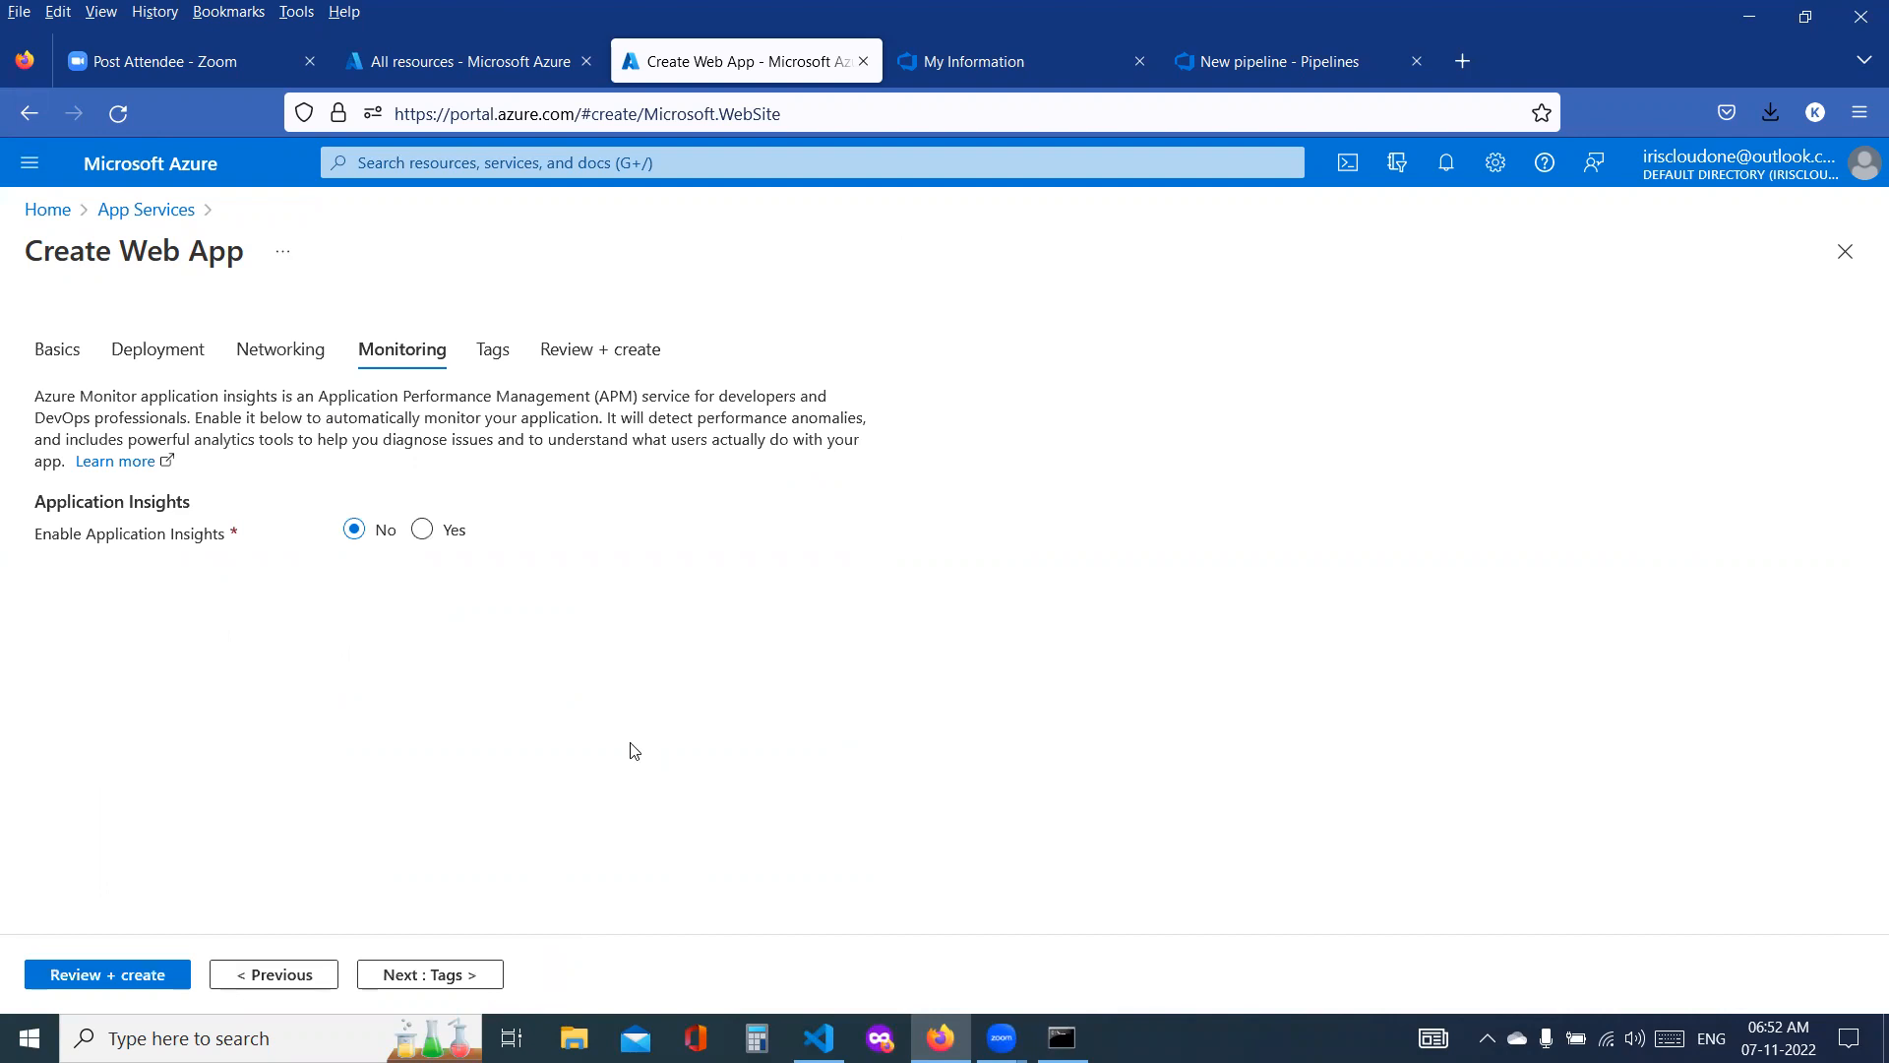
left_click(444, 981)
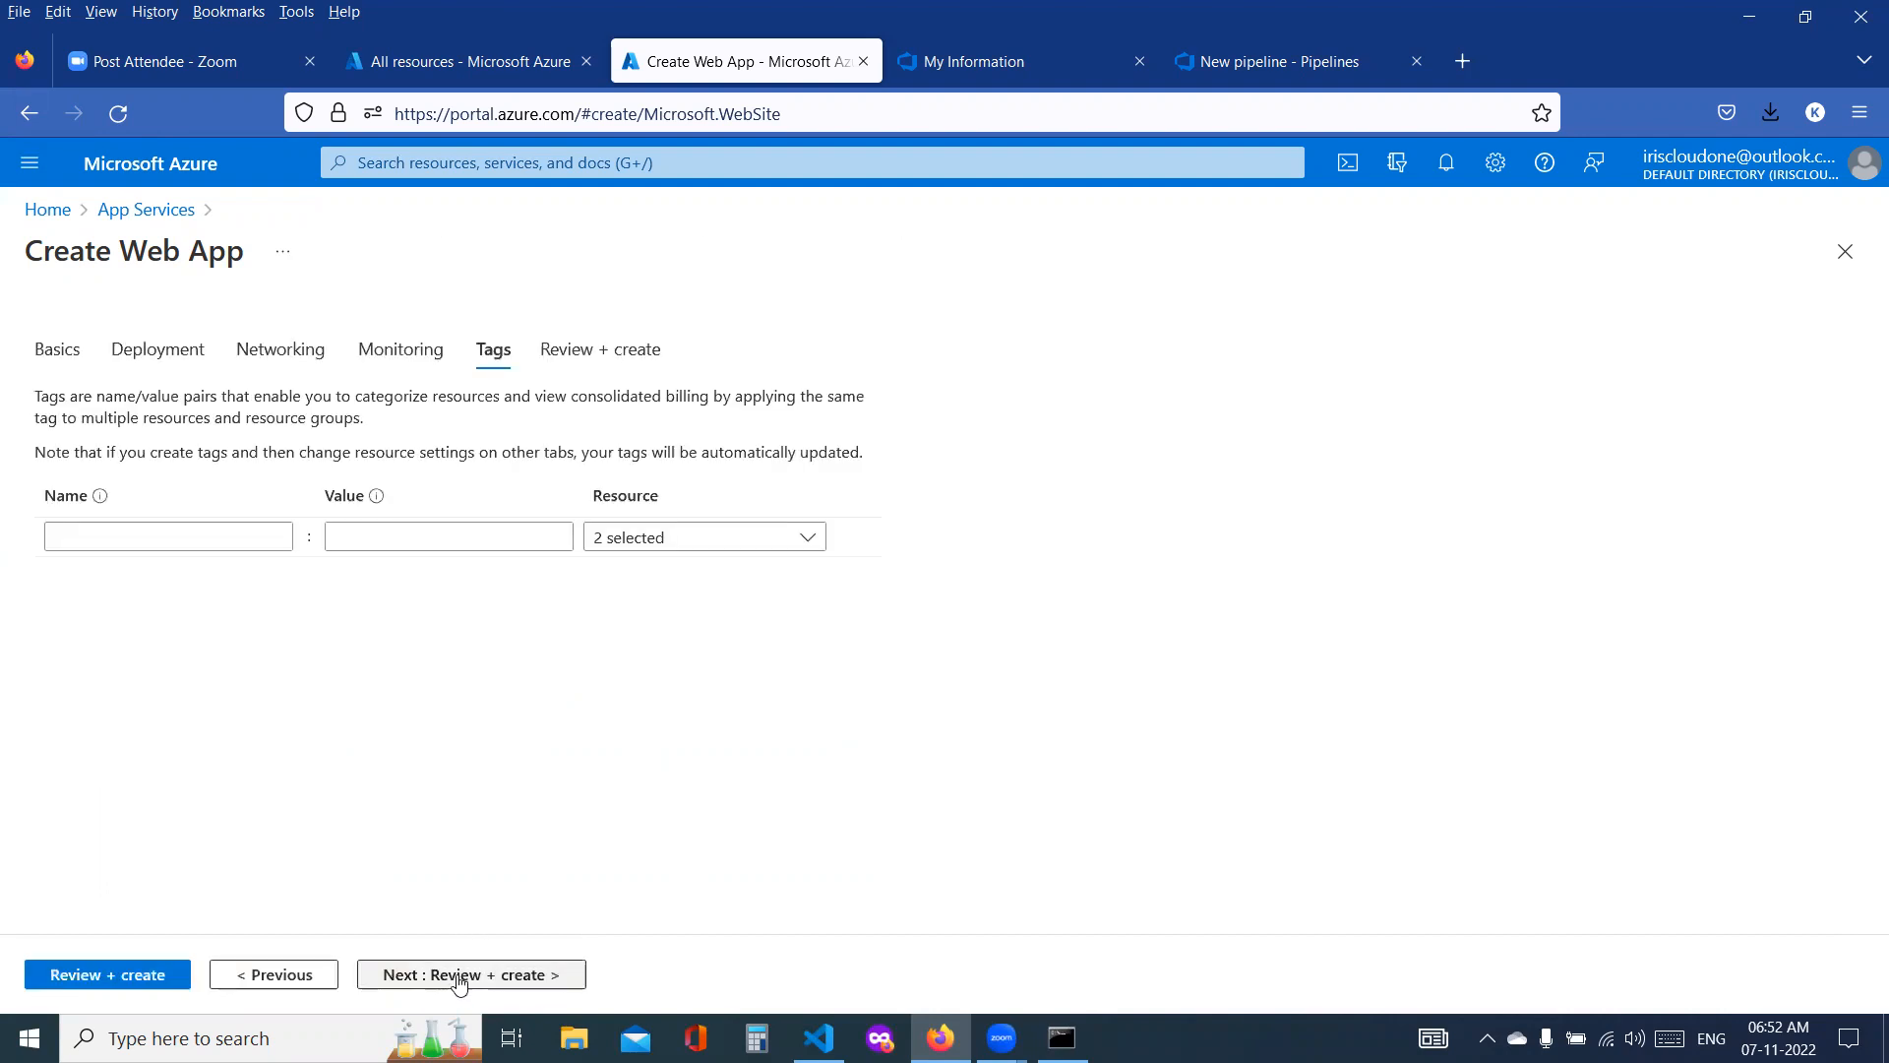
Step: Leave the tags empty, review the web app's summary and create dev-ssadcloudwebapp
left_click(458, 976)
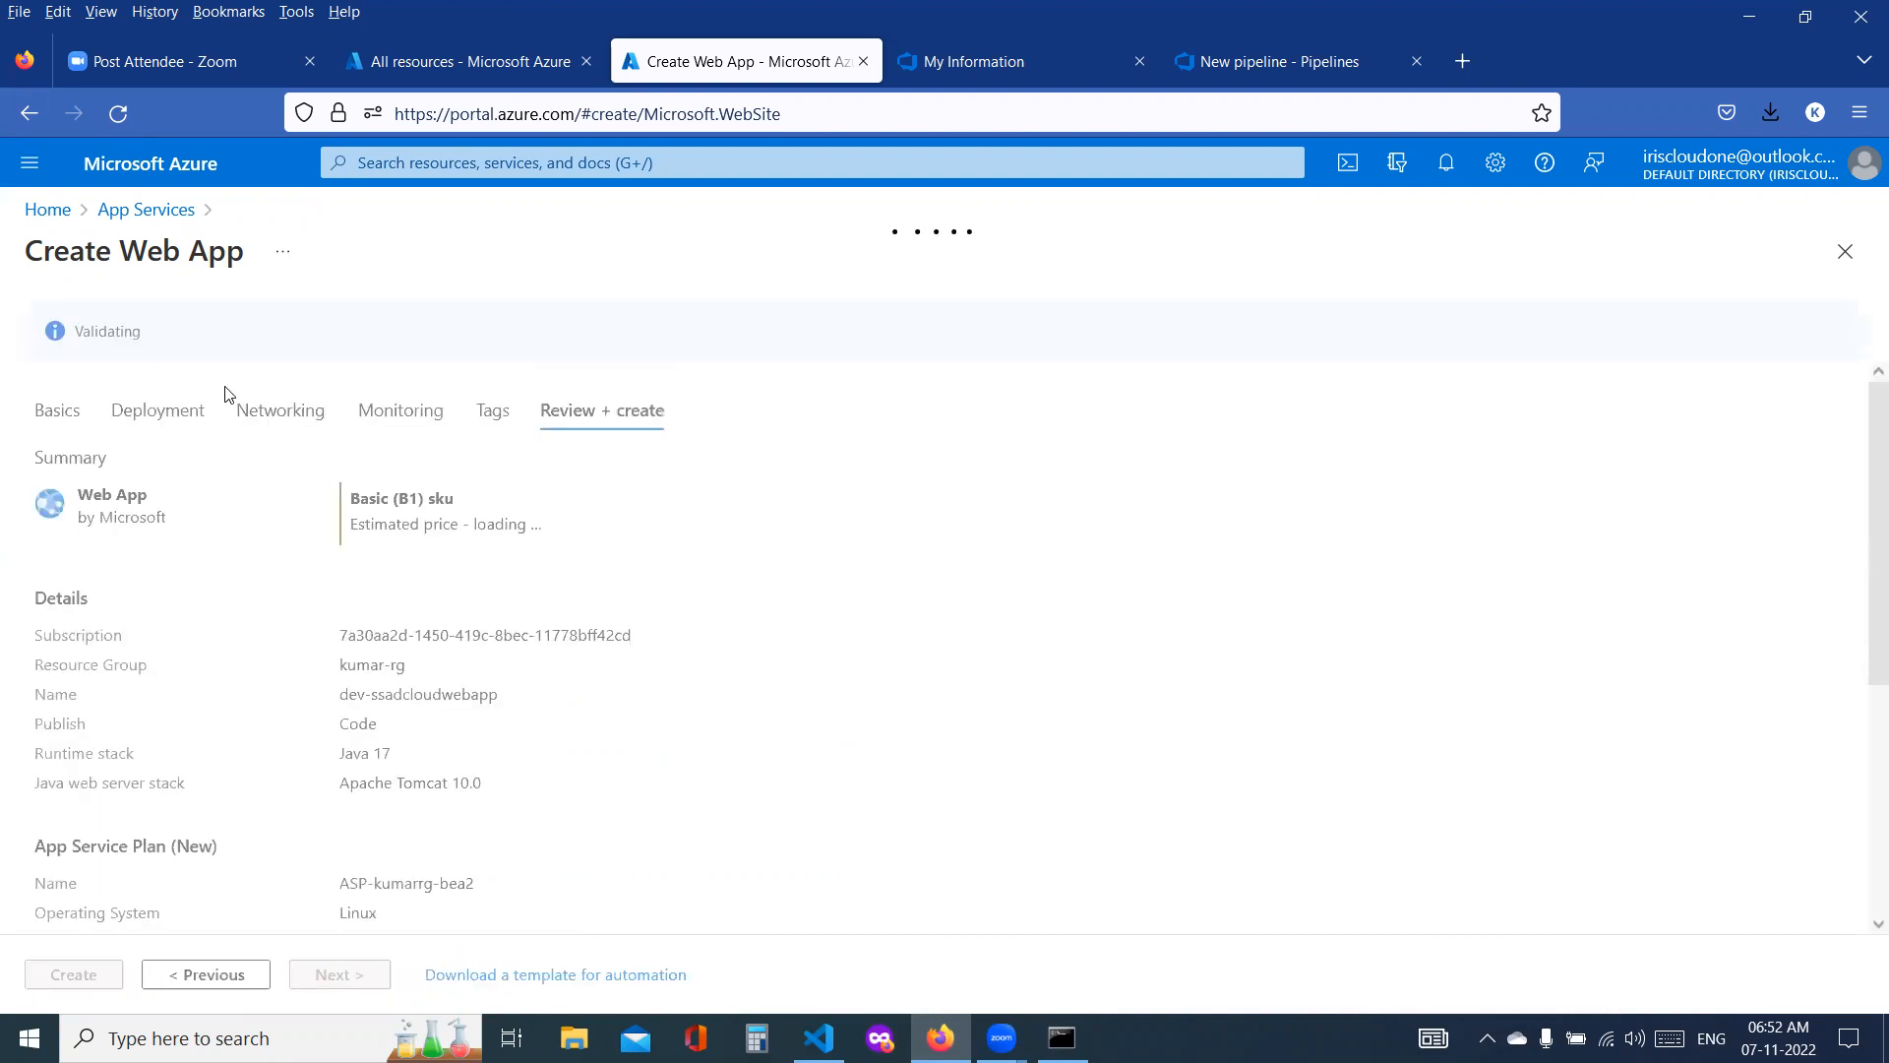
scroll(476, 456, "down", 5)
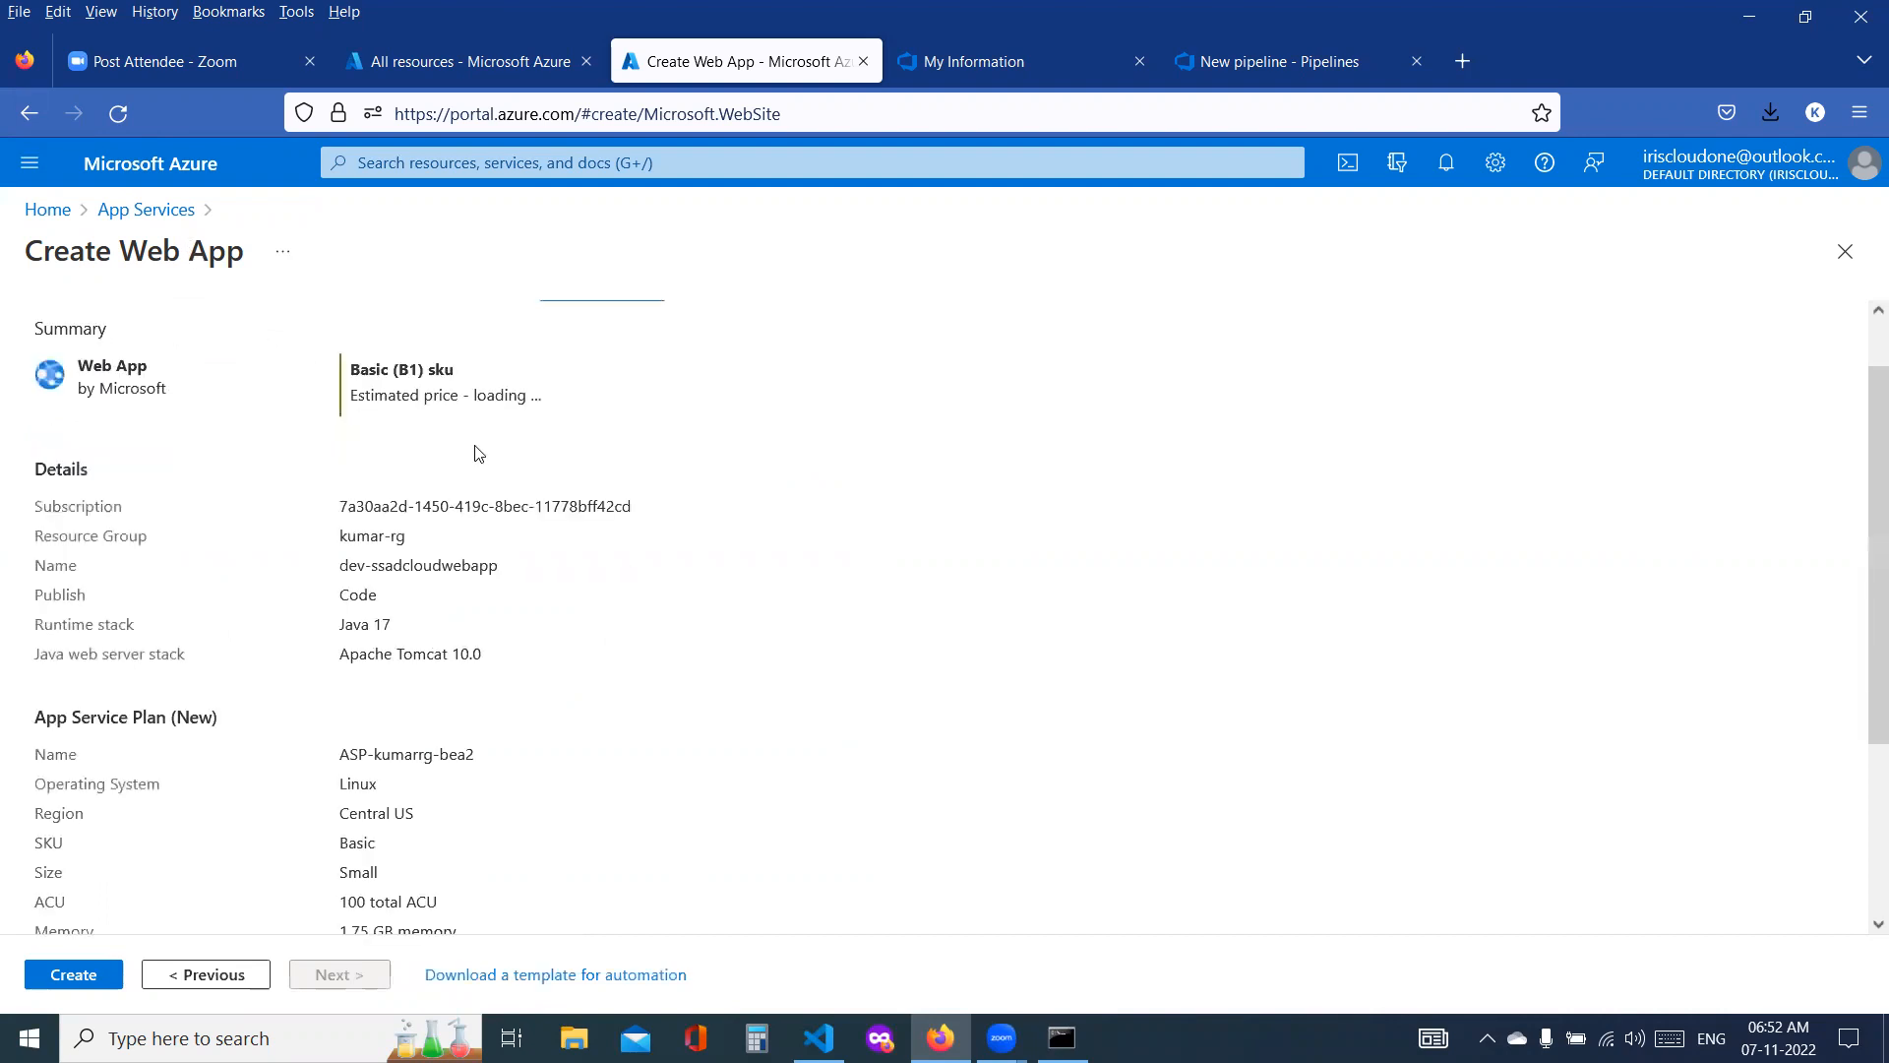
left_click(91, 970)
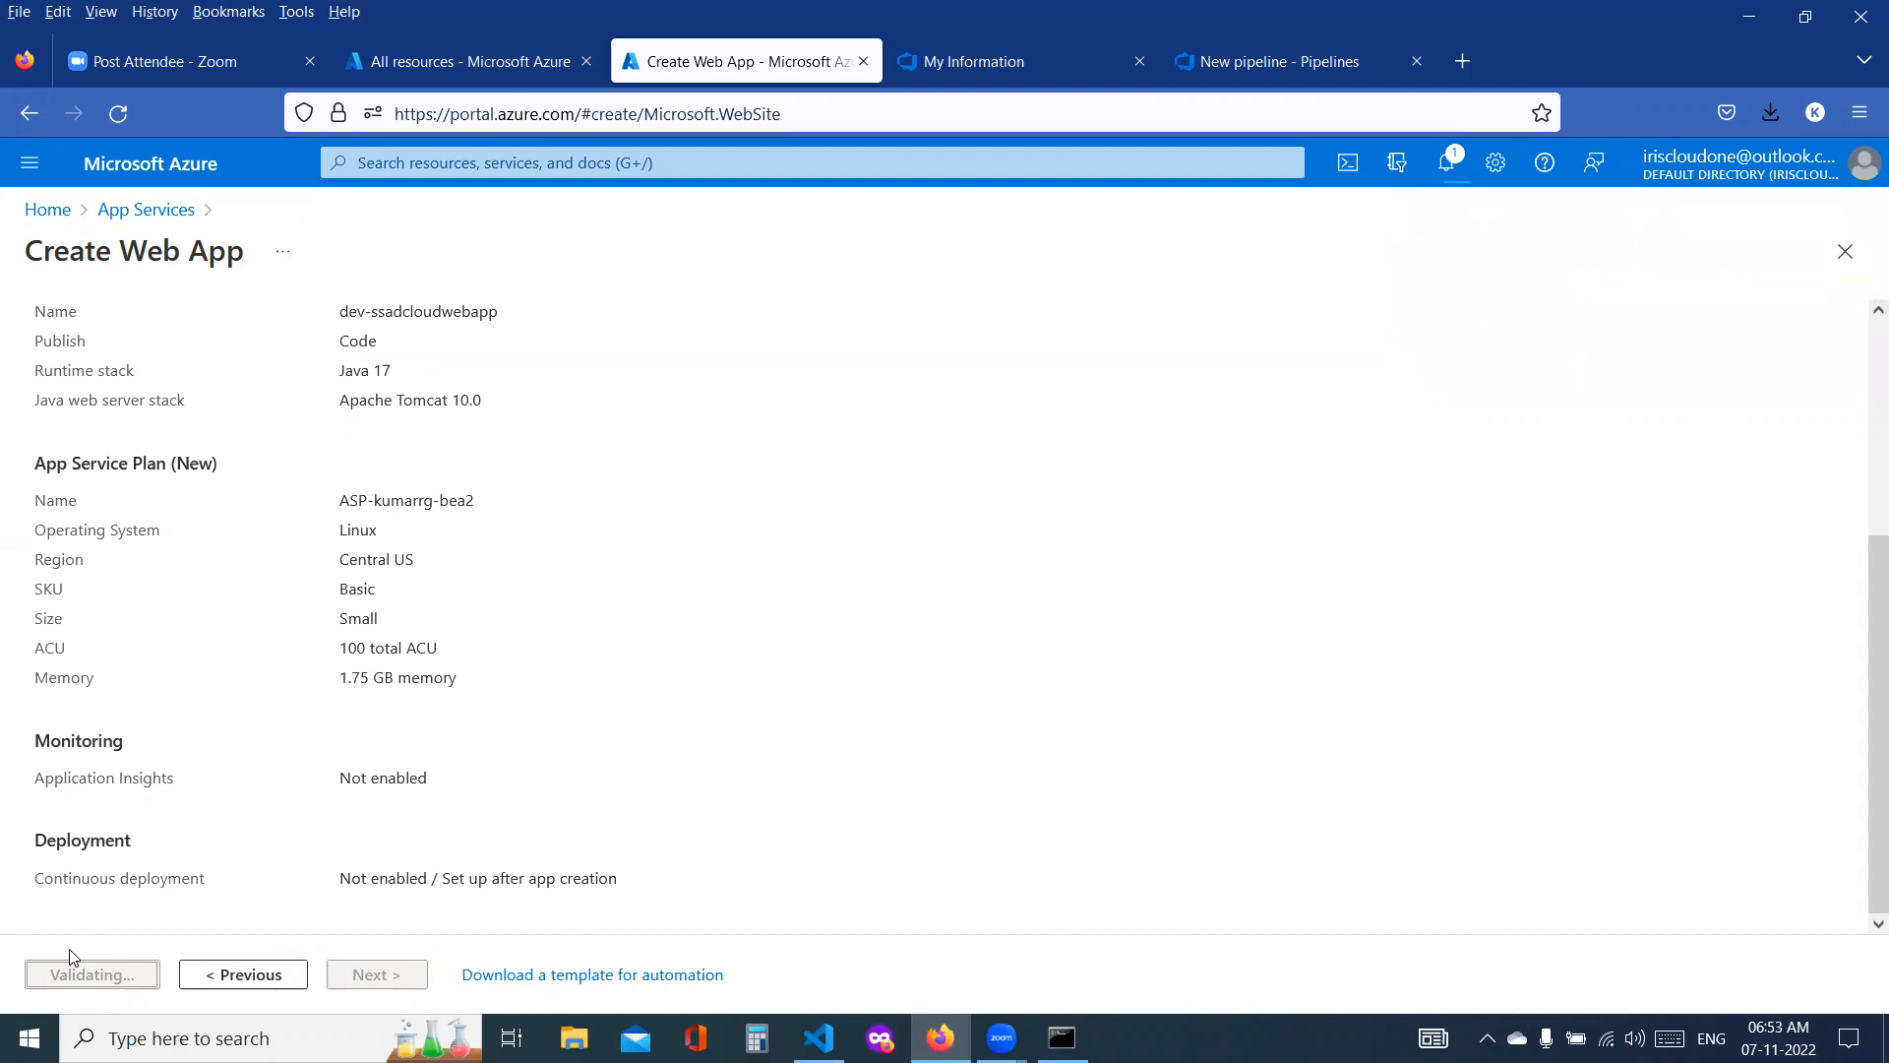
Step: Return to App Services by searching the portal for "Web" and start creating another web app
left_click(152, 210)
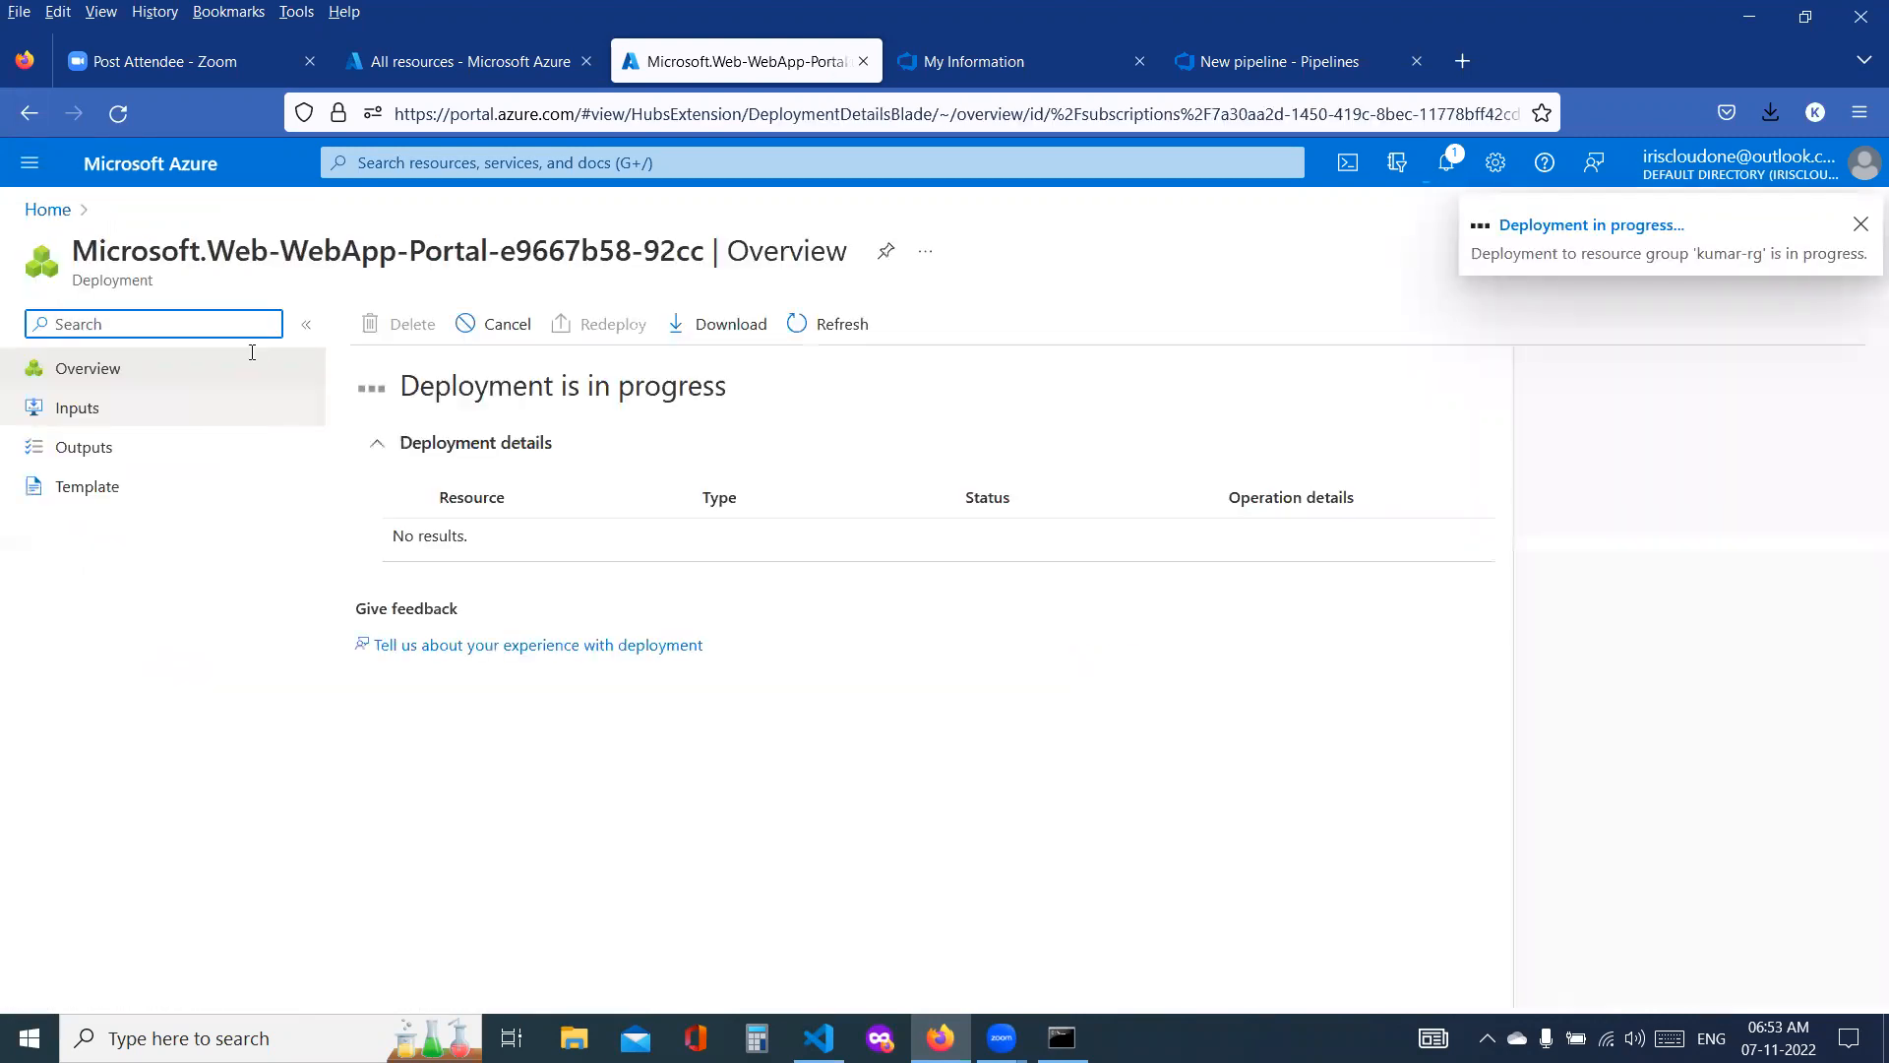
left_click(57, 210)
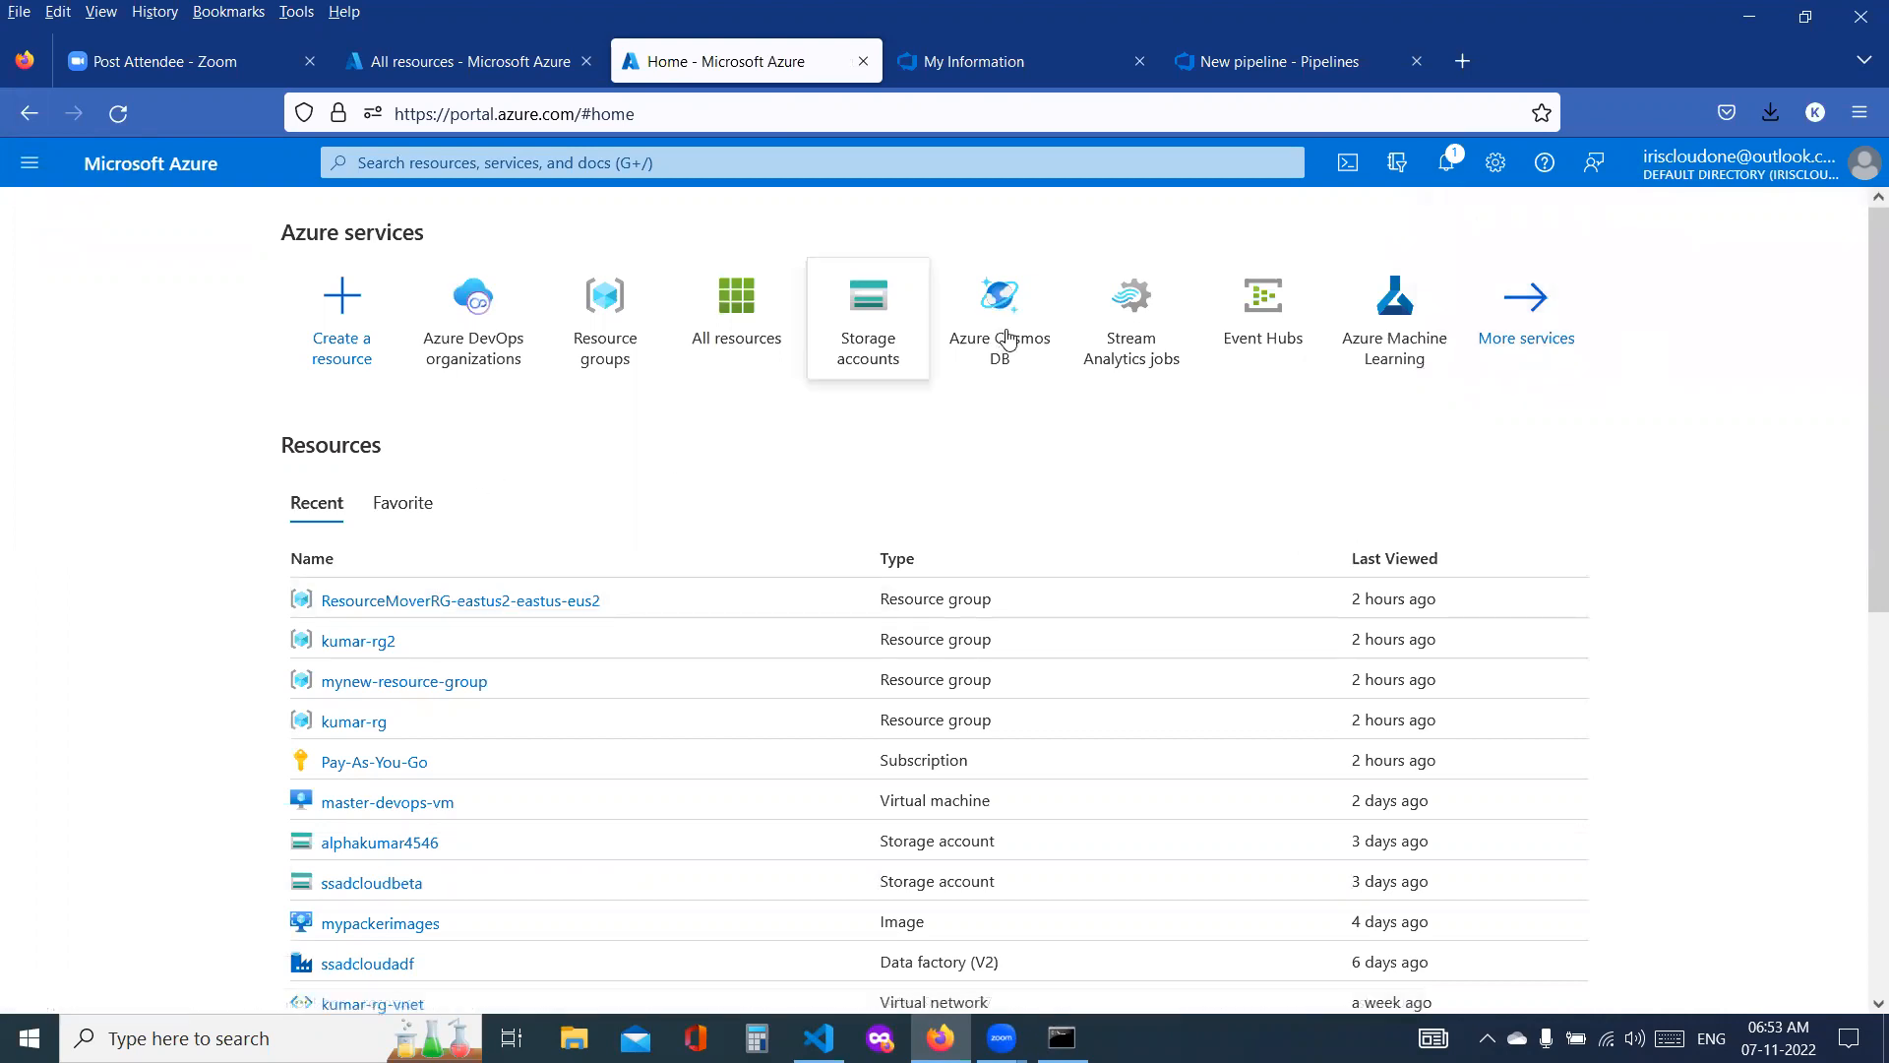
left_click(524, 177)
type("Web")
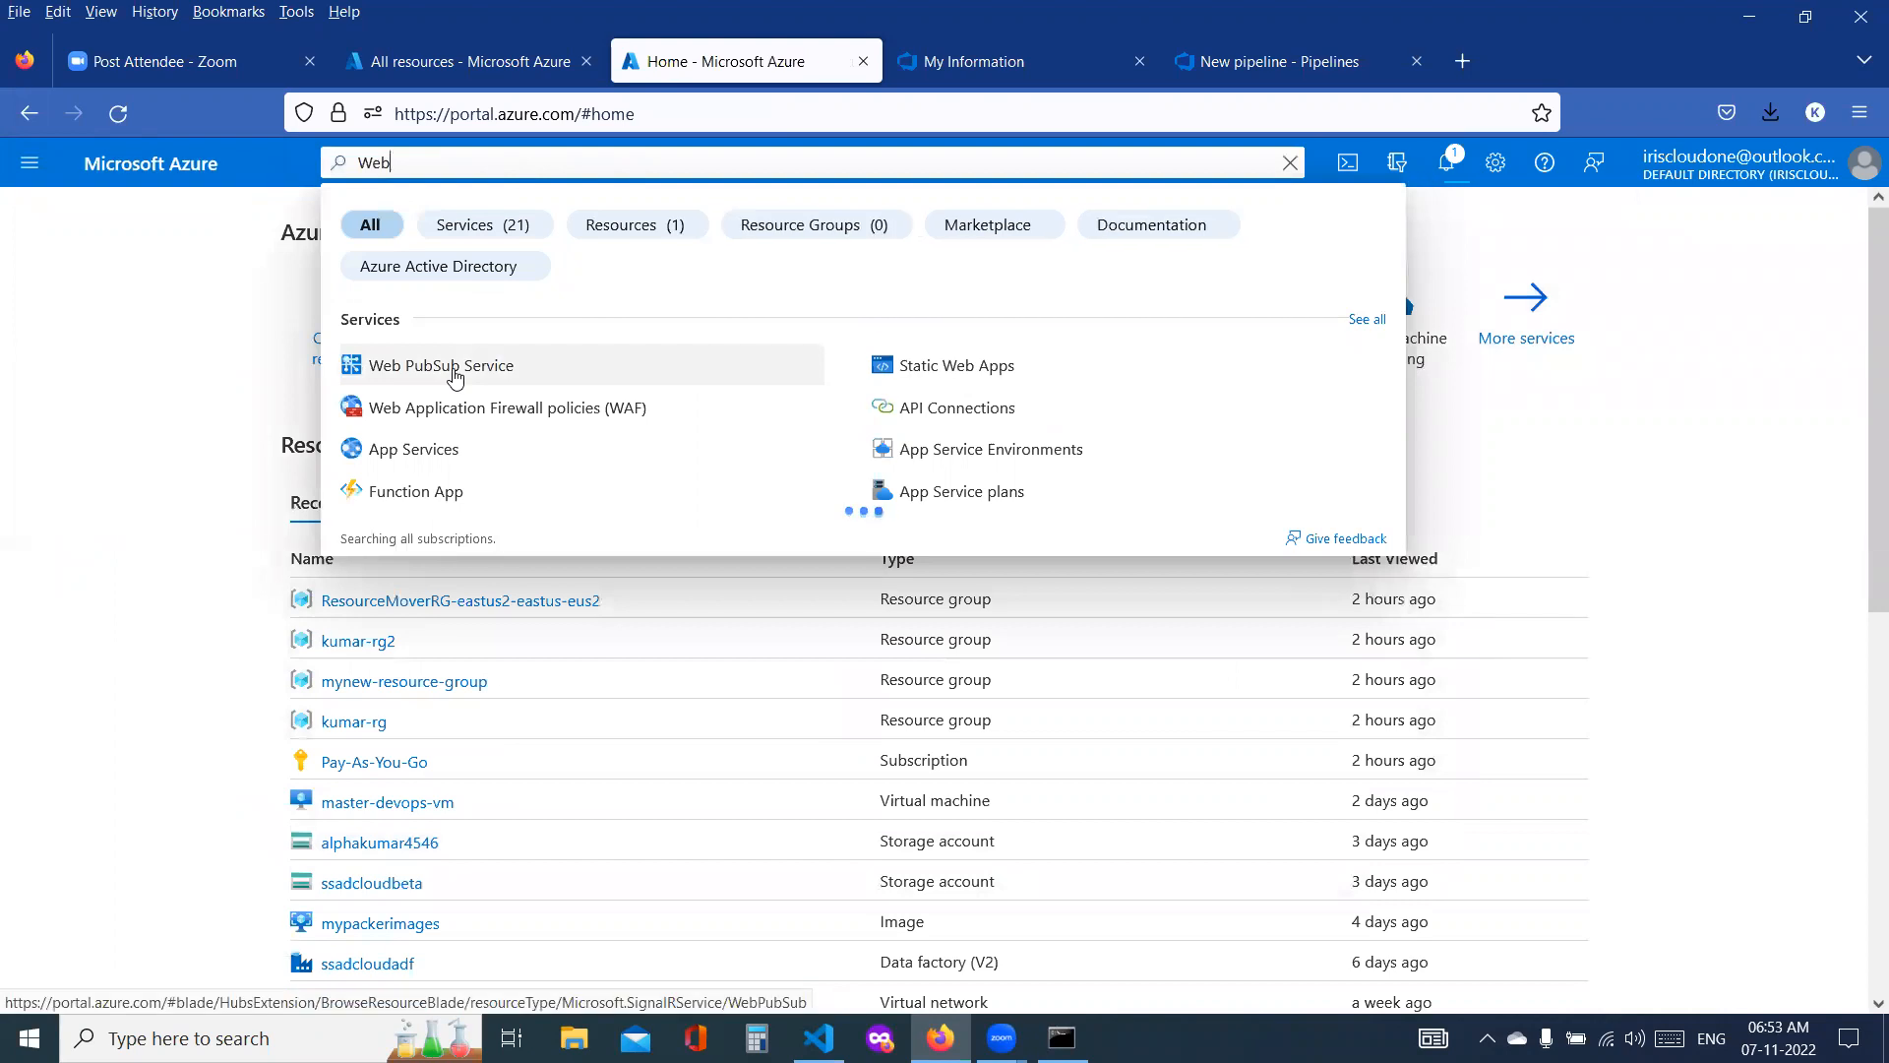
left_click(434, 451)
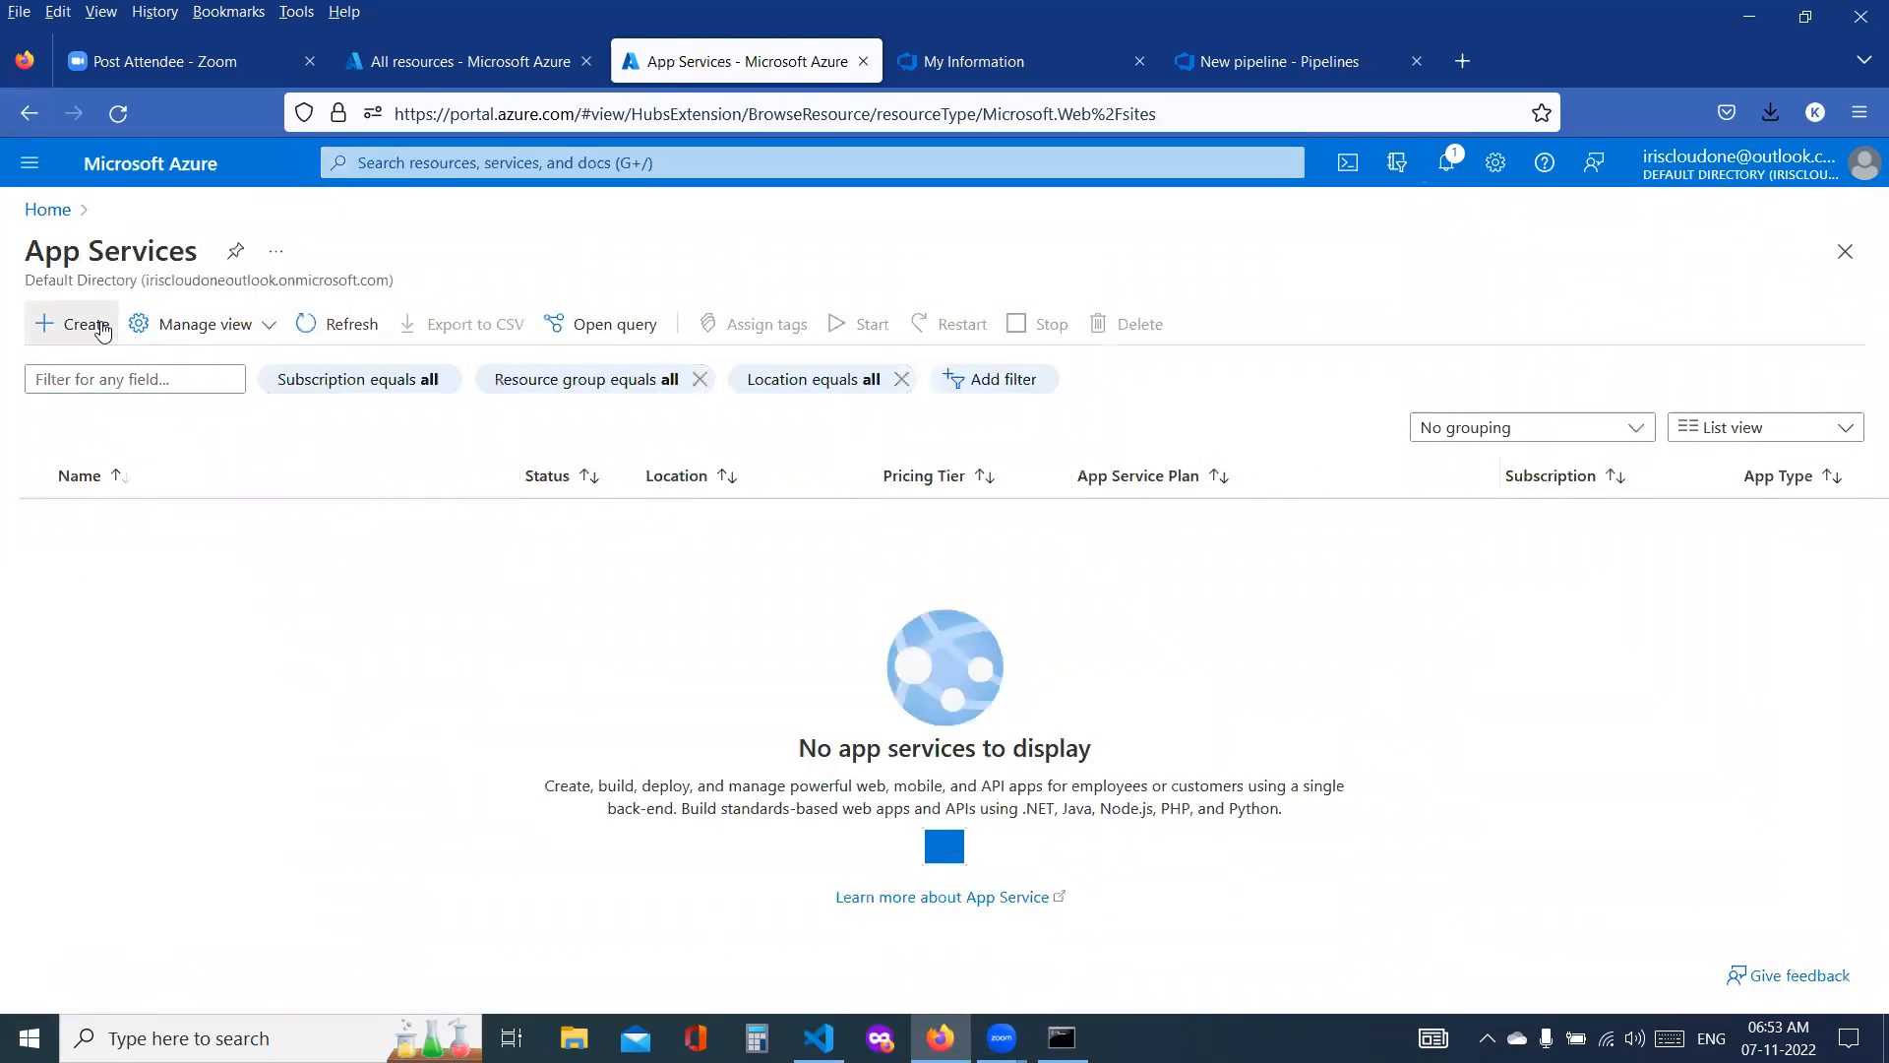
left_click(101, 331)
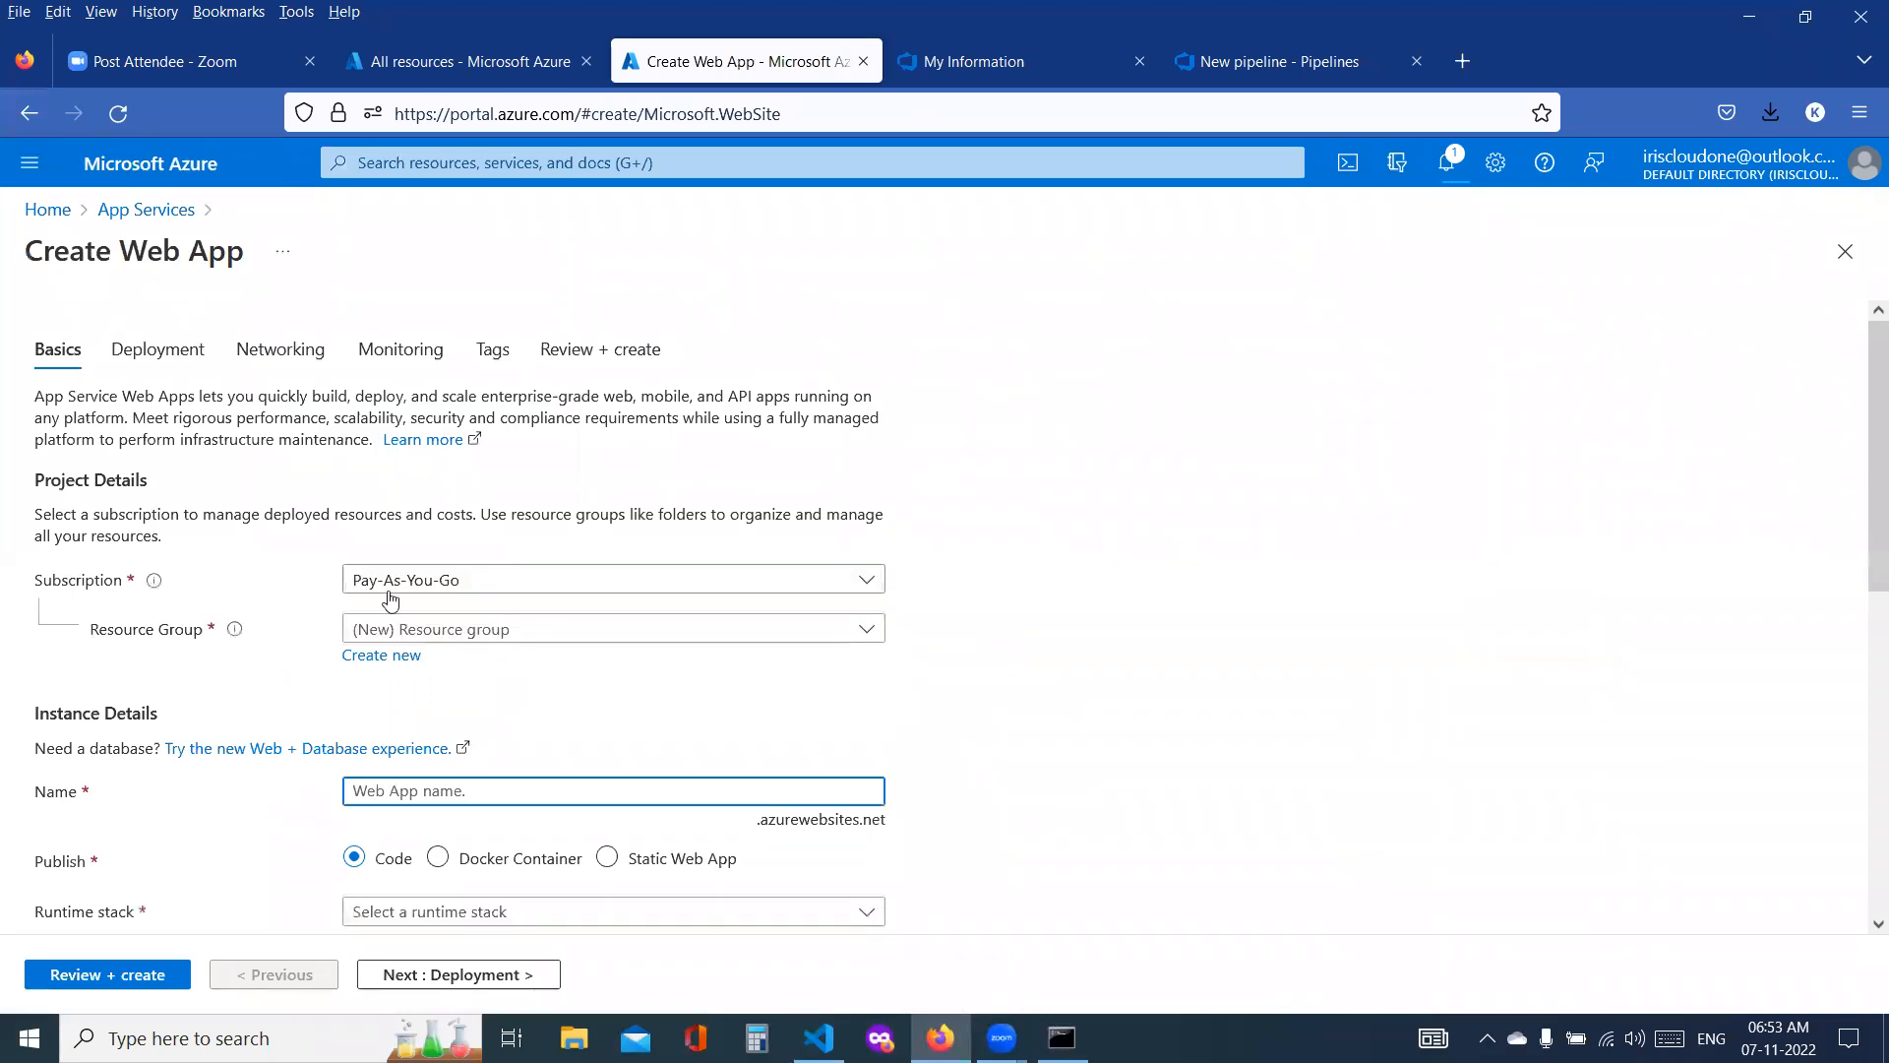
Step: Assign the new web app to the kumar-rg resource group and name it prod-ssadcloudwebapp
left_click(403, 630)
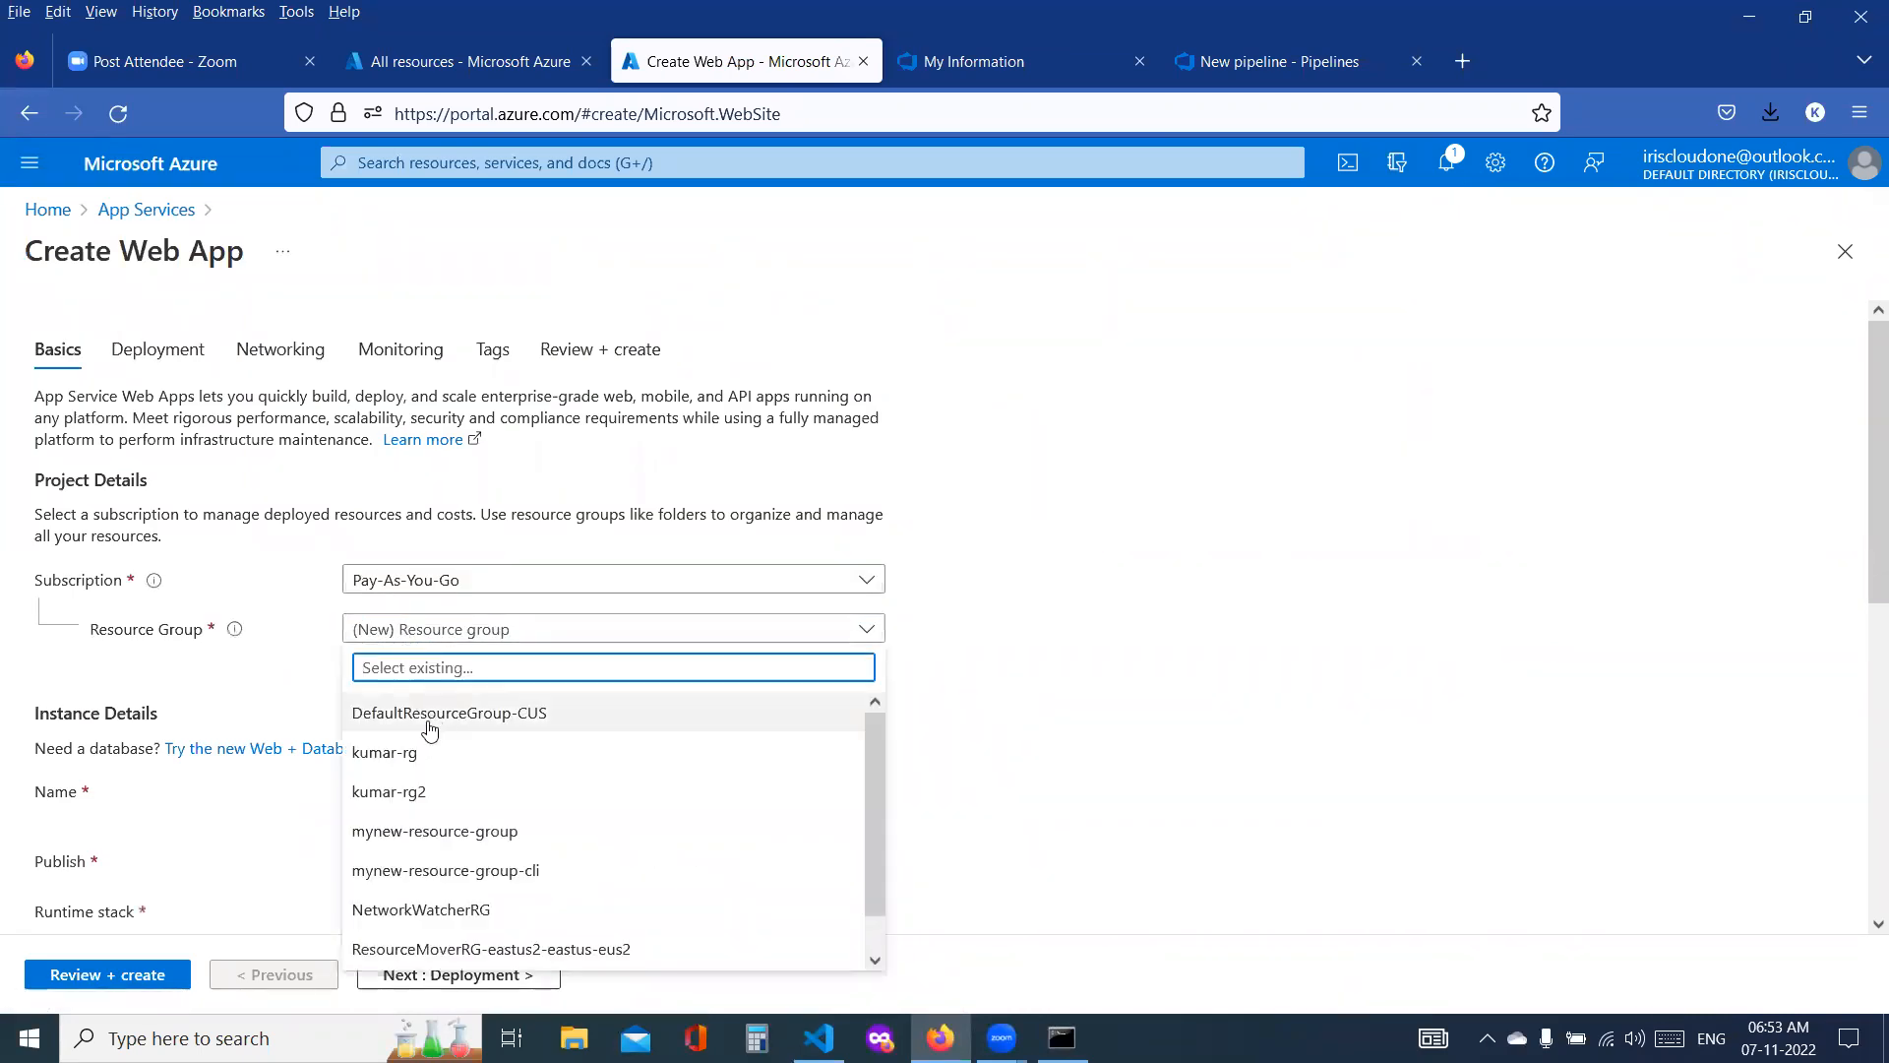
left_click(425, 753)
left_click(417, 789)
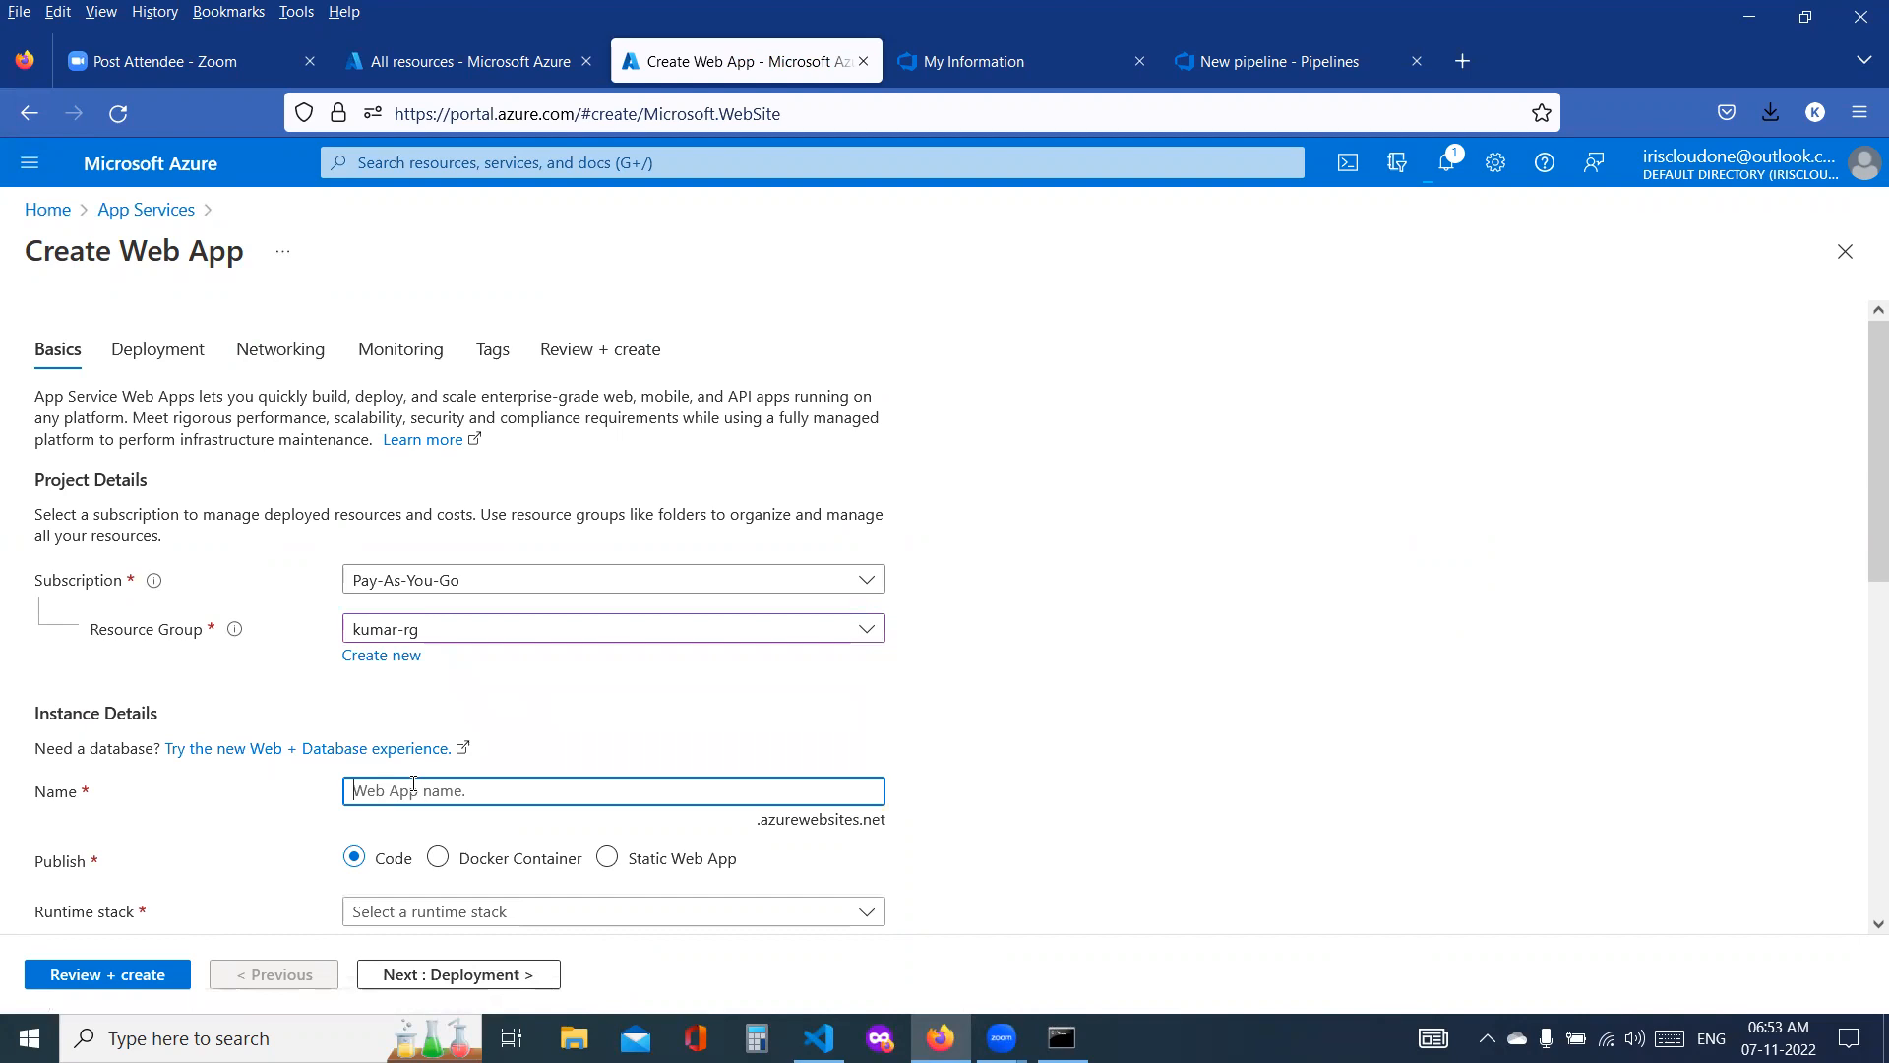
type("prod-ssadcloudwebapp")
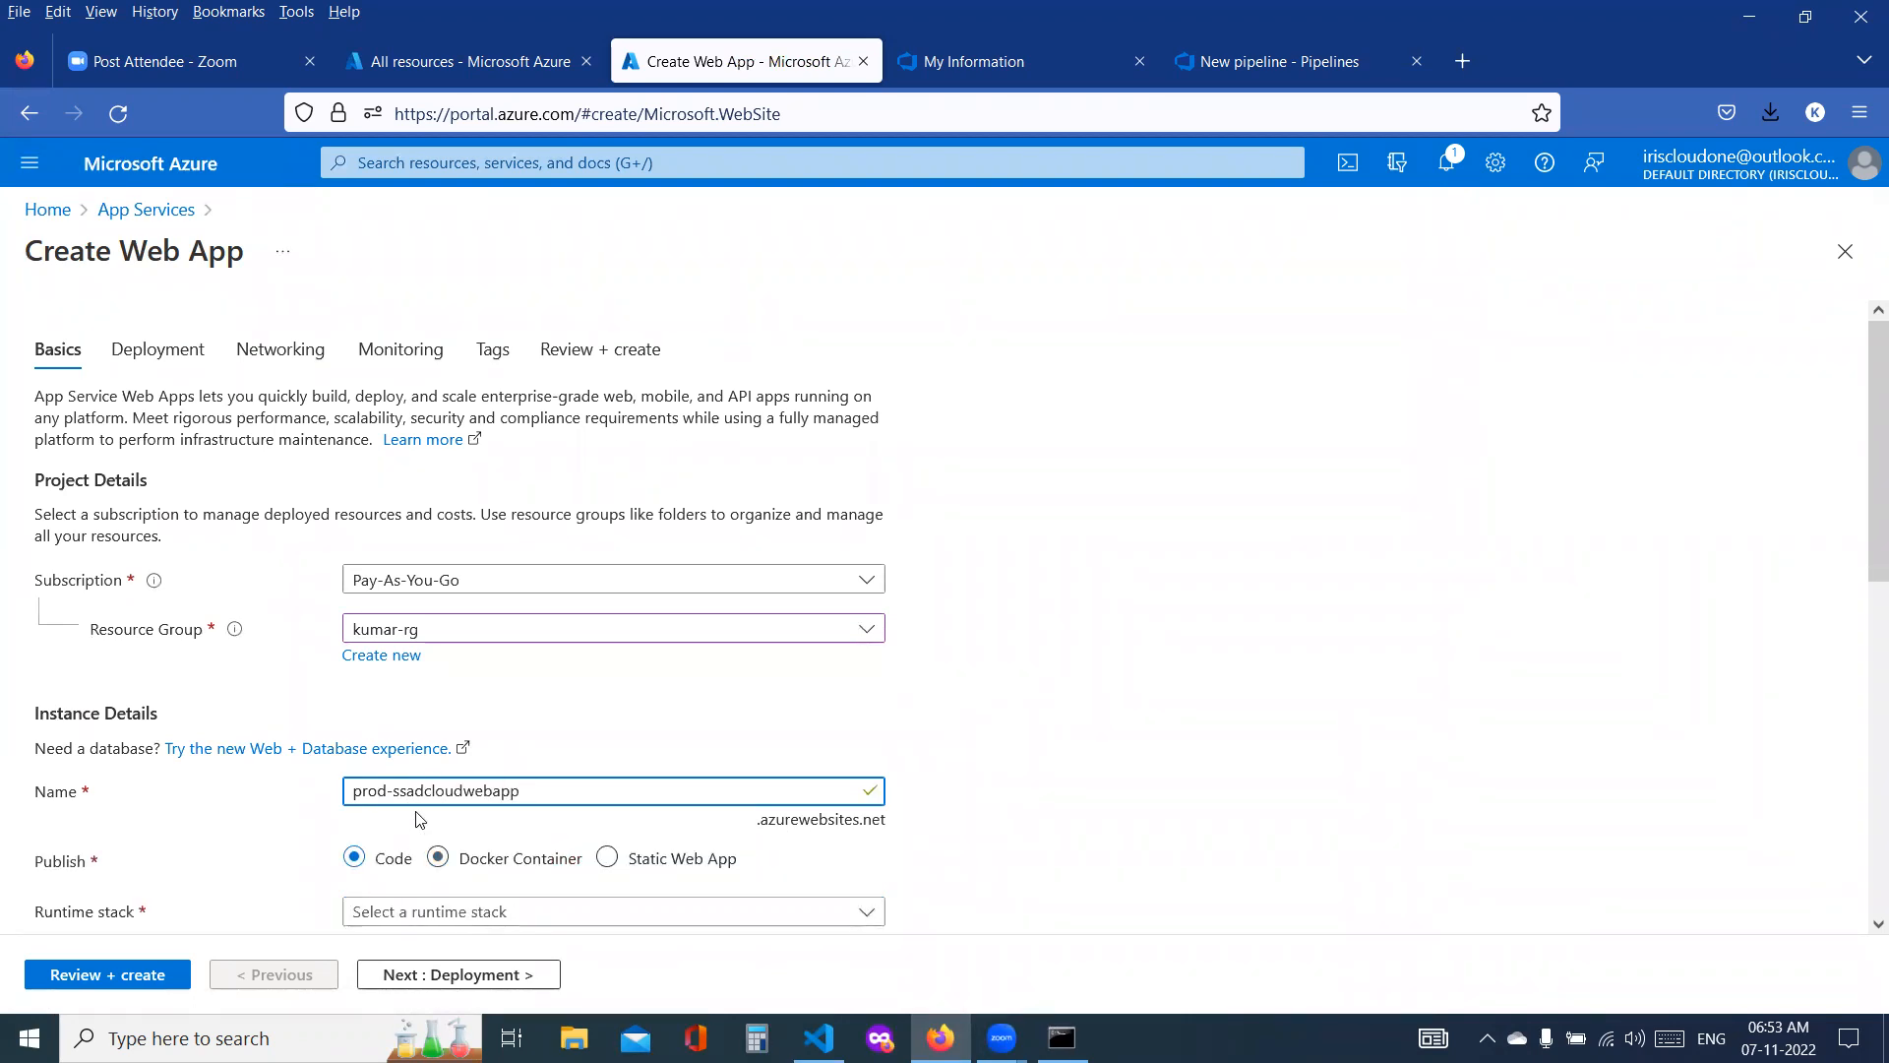
Step: Set the new web app's runtime stack to Java 17 and its Java web server stack to Apache Tomcat 10.0
scroll(836, 689, "down", 3)
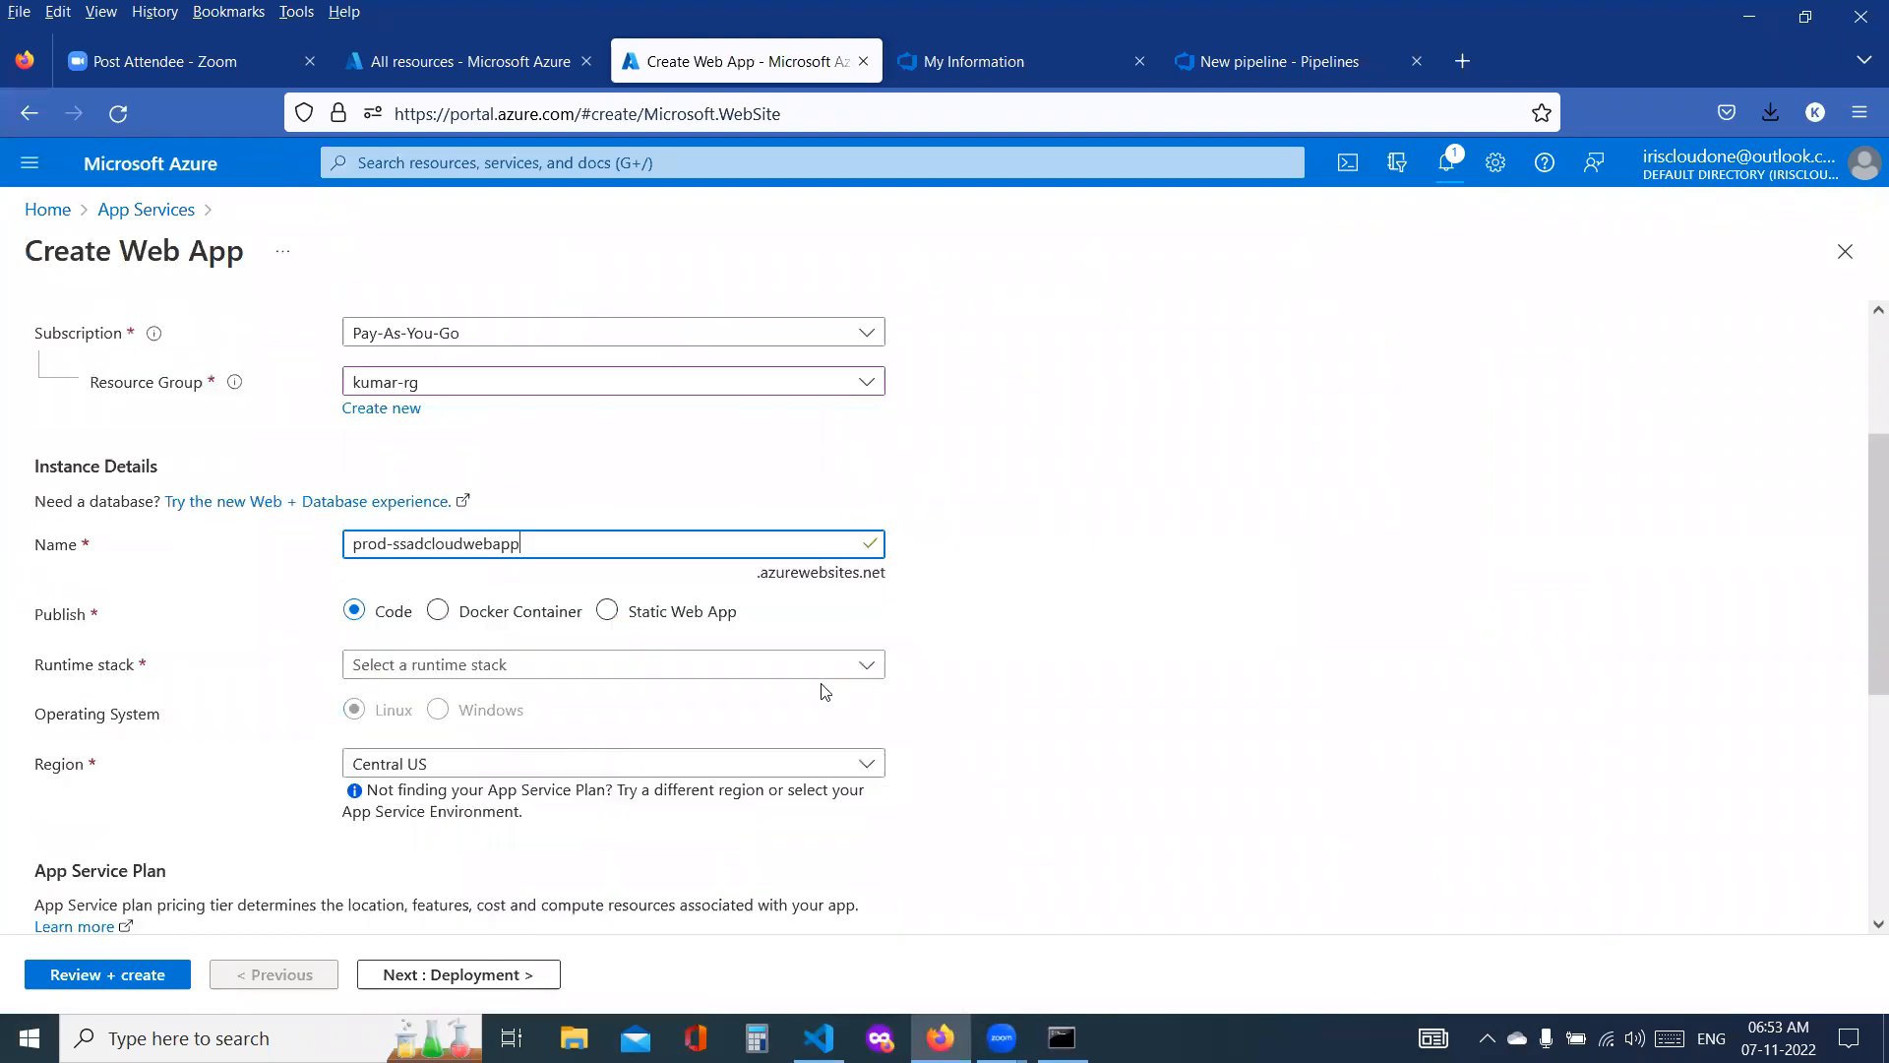
left_click(492, 658)
scroll(438, 469, "down", 3)
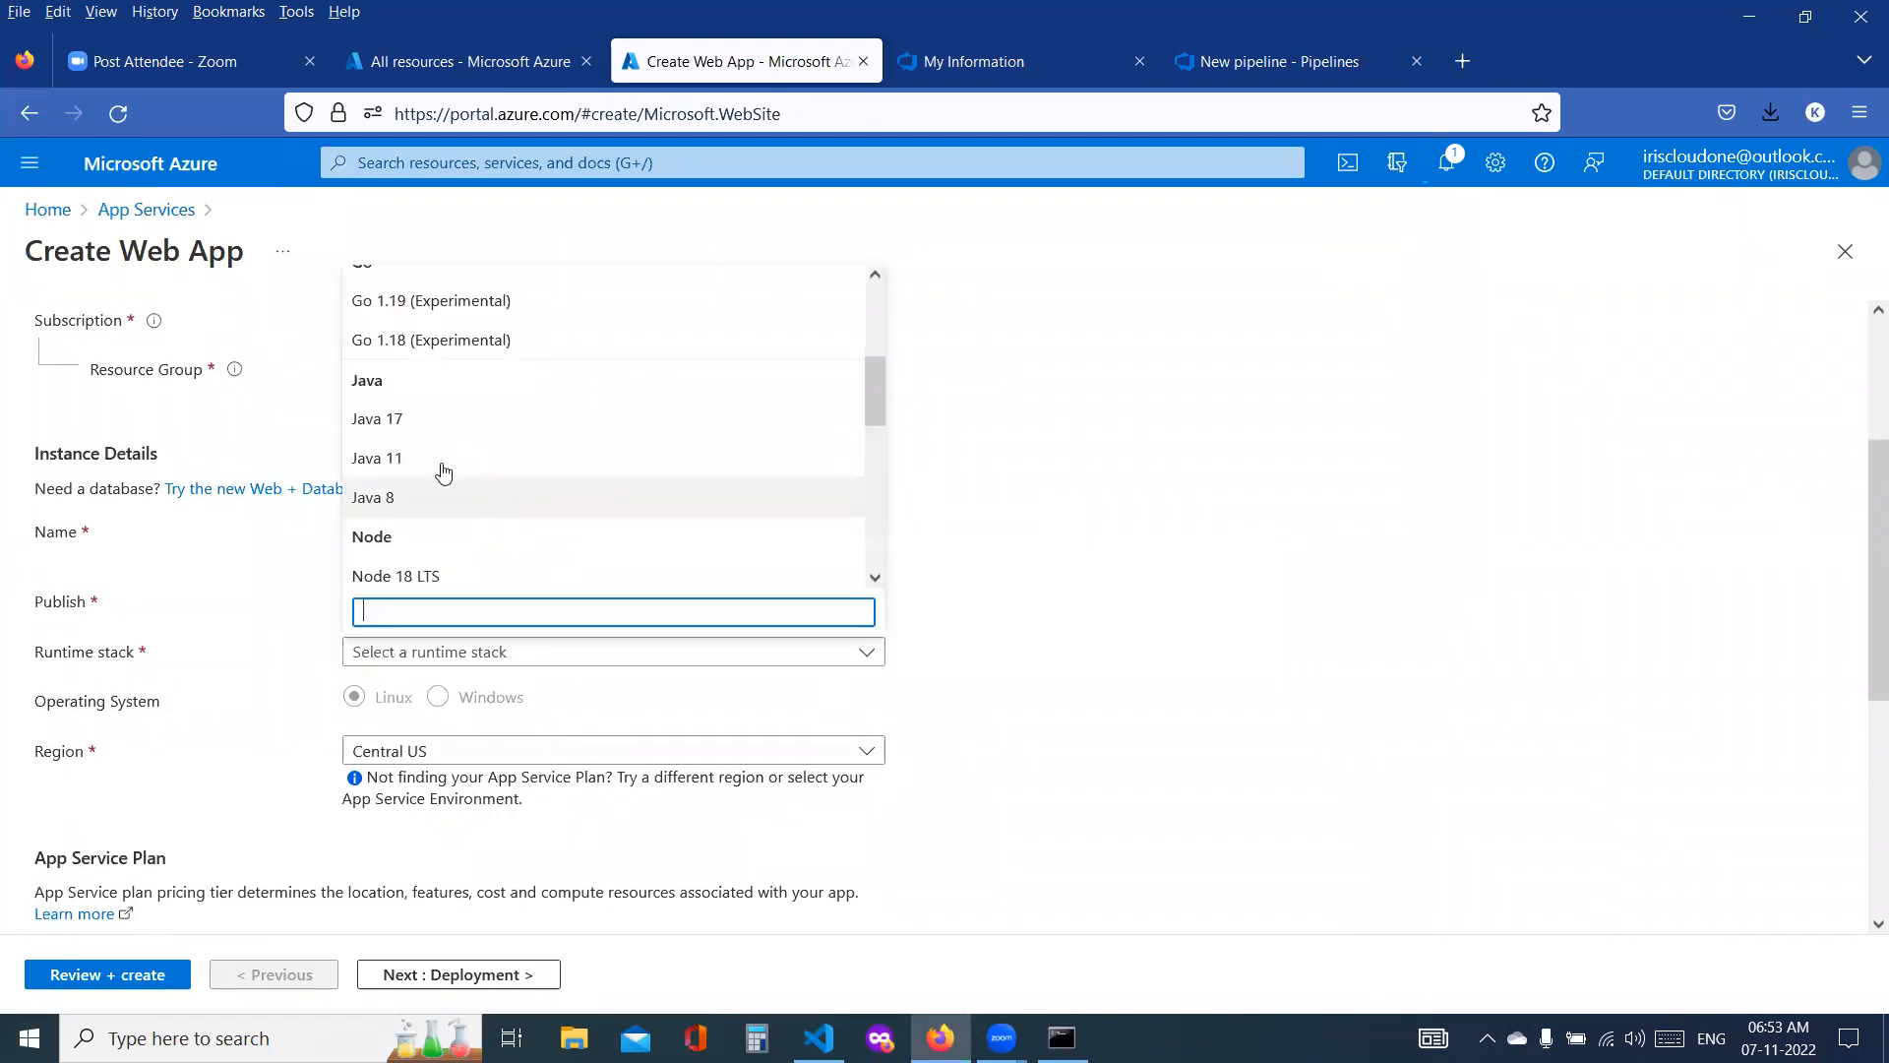
left_click(409, 421)
left_click(433, 700)
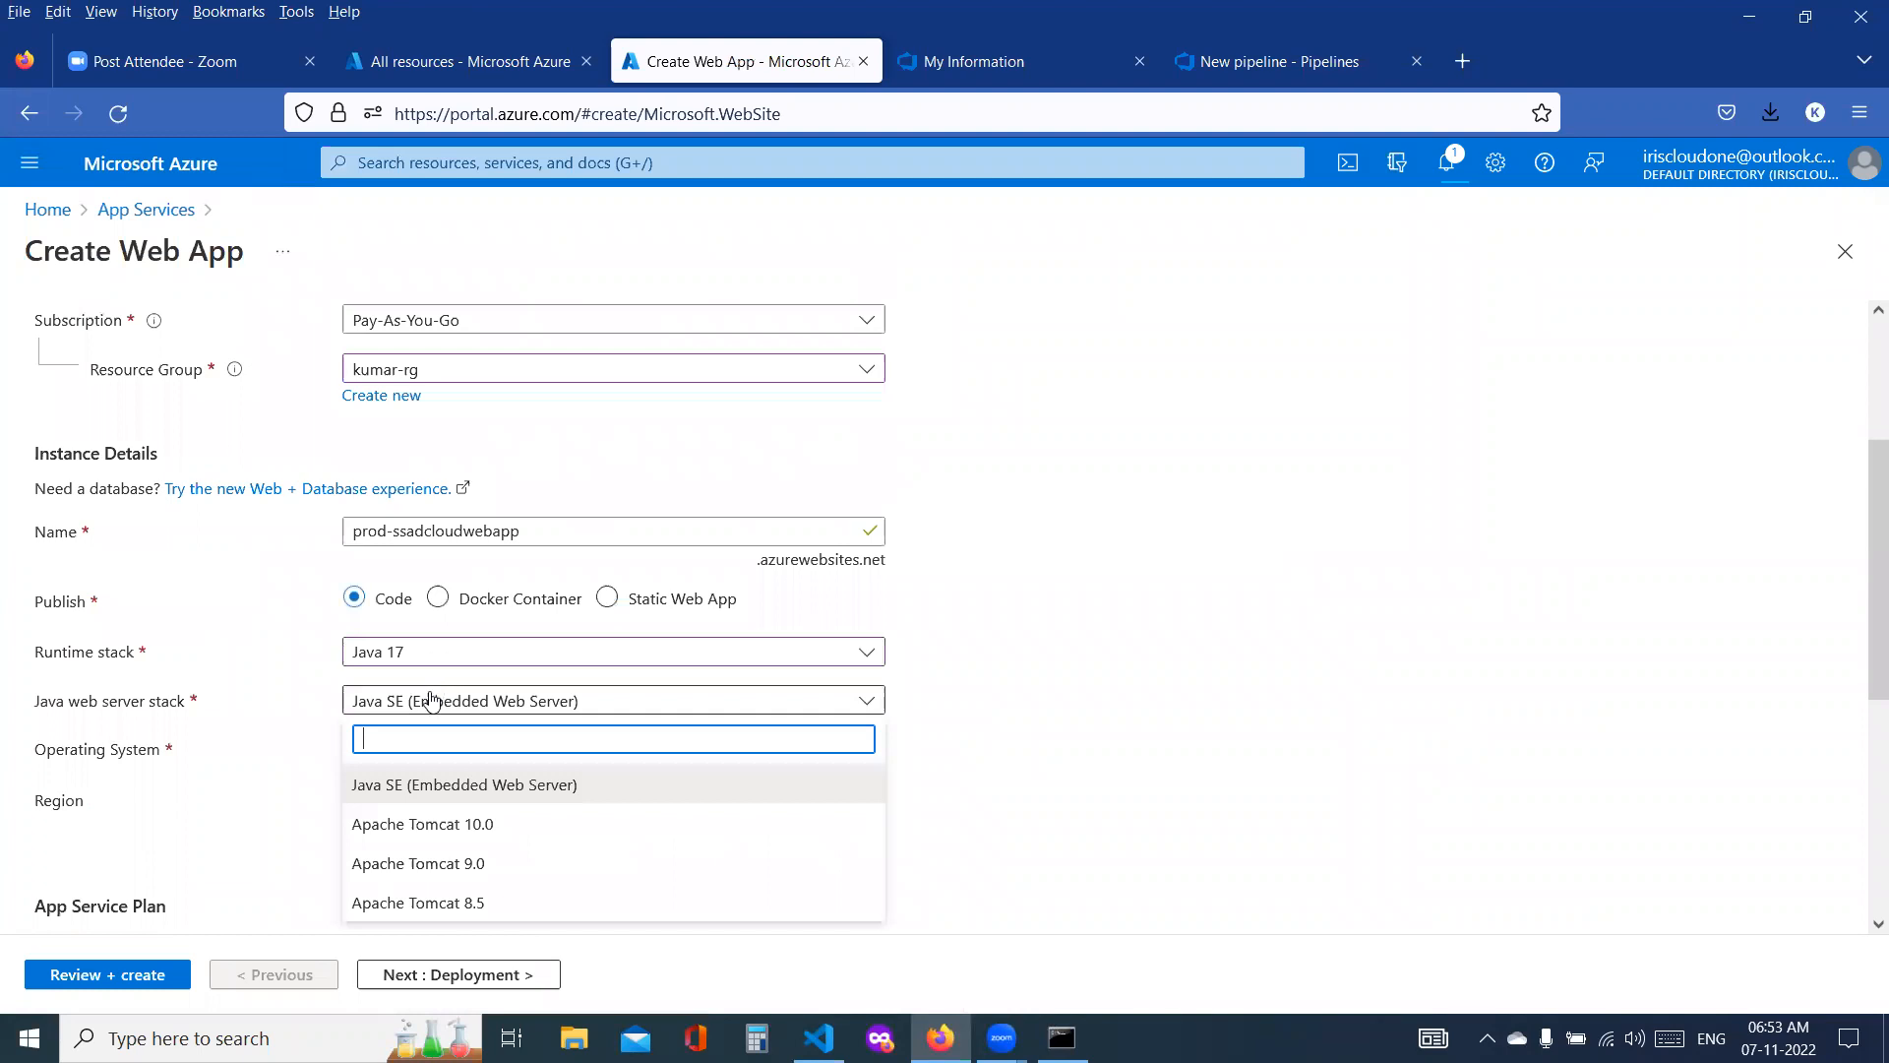
left_click(473, 824)
scroll(492, 723, "down", 1)
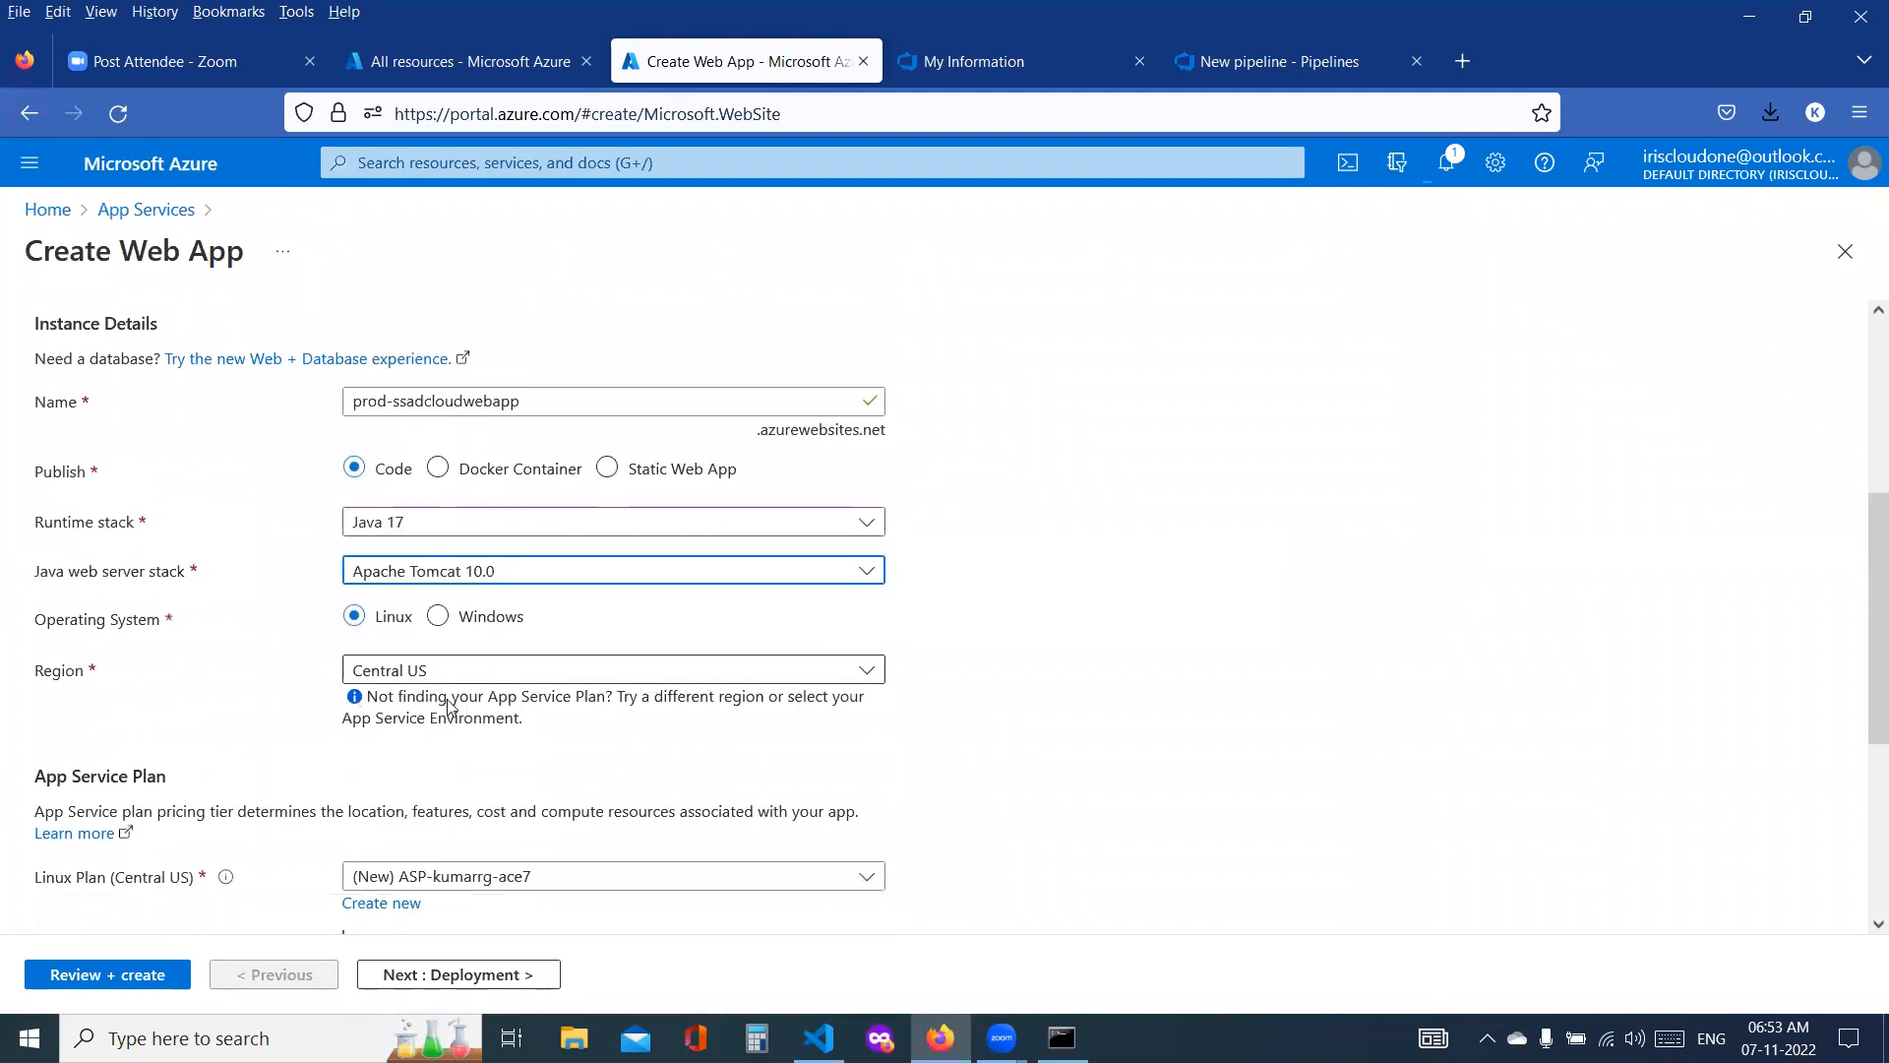
Step: Change the new web app's App Service plan size to the Dev / Test tier Basic B1
scroll(448, 706, "down", 1)
scroll(497, 760, "down", 1)
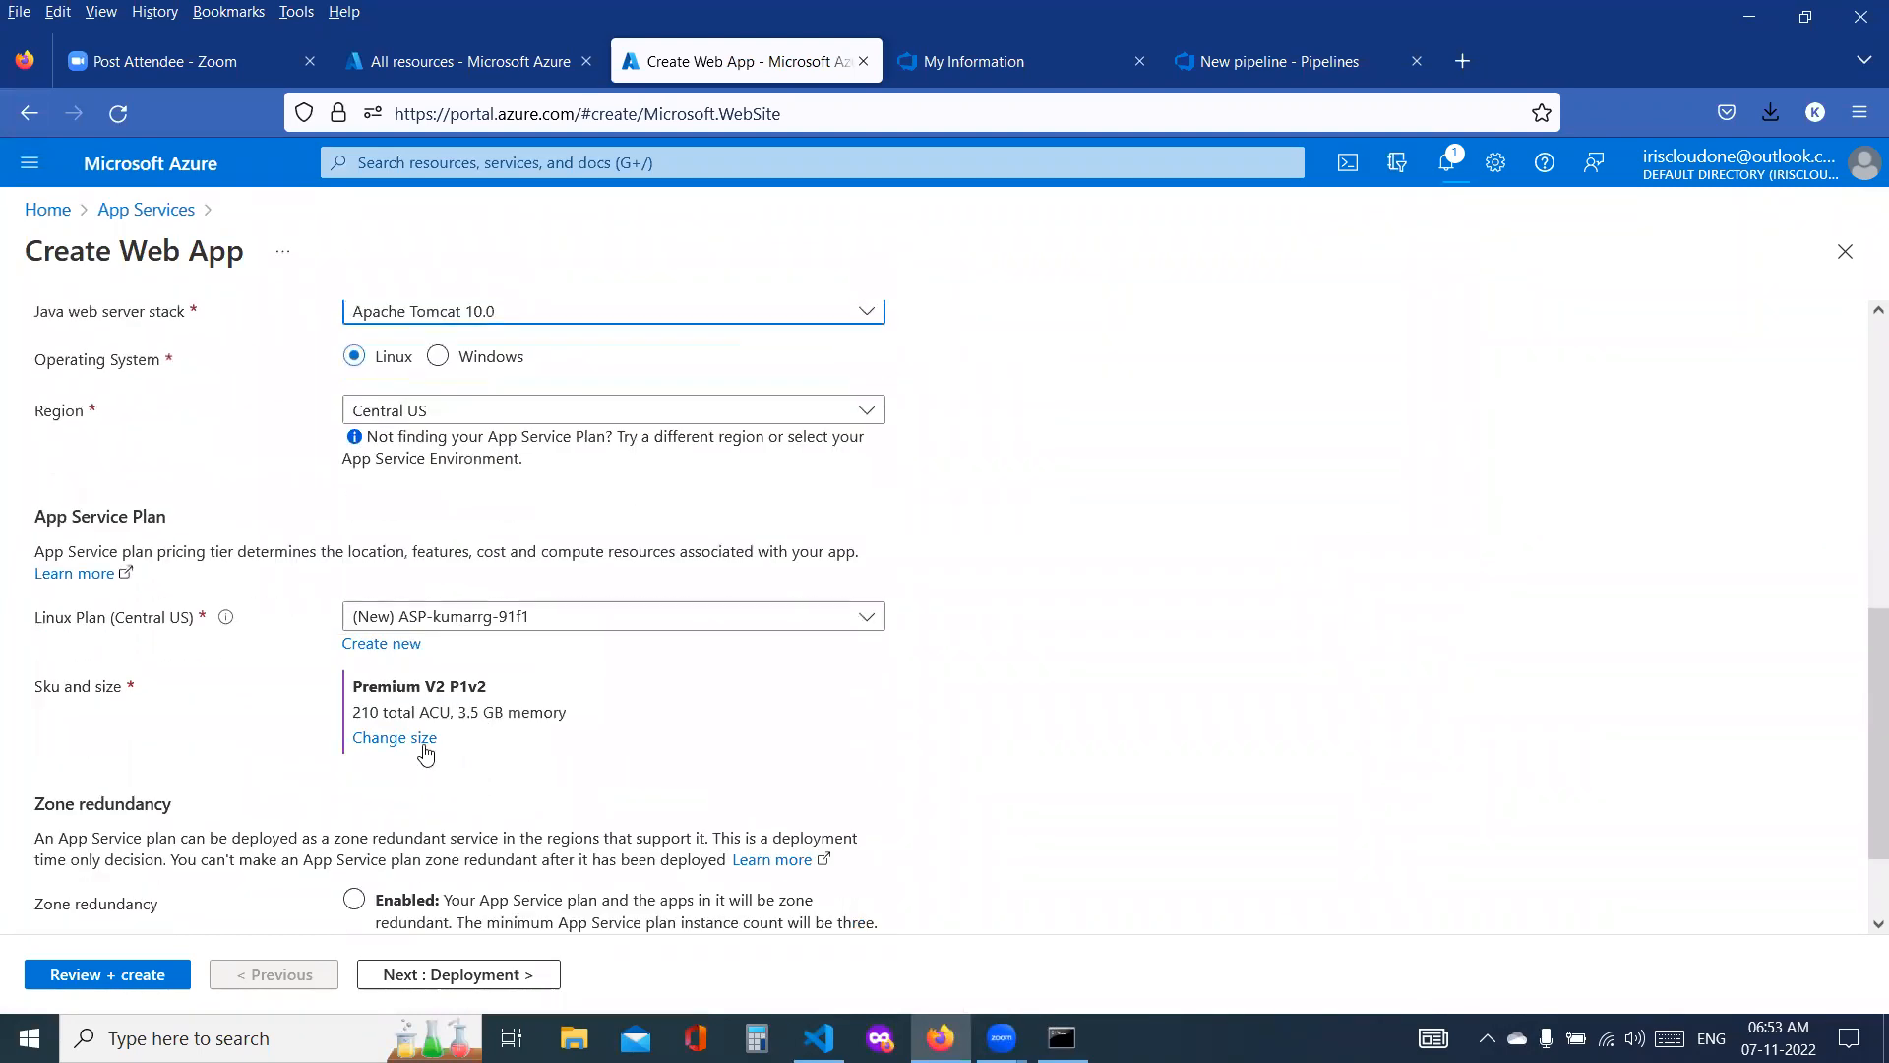
left_click(424, 748)
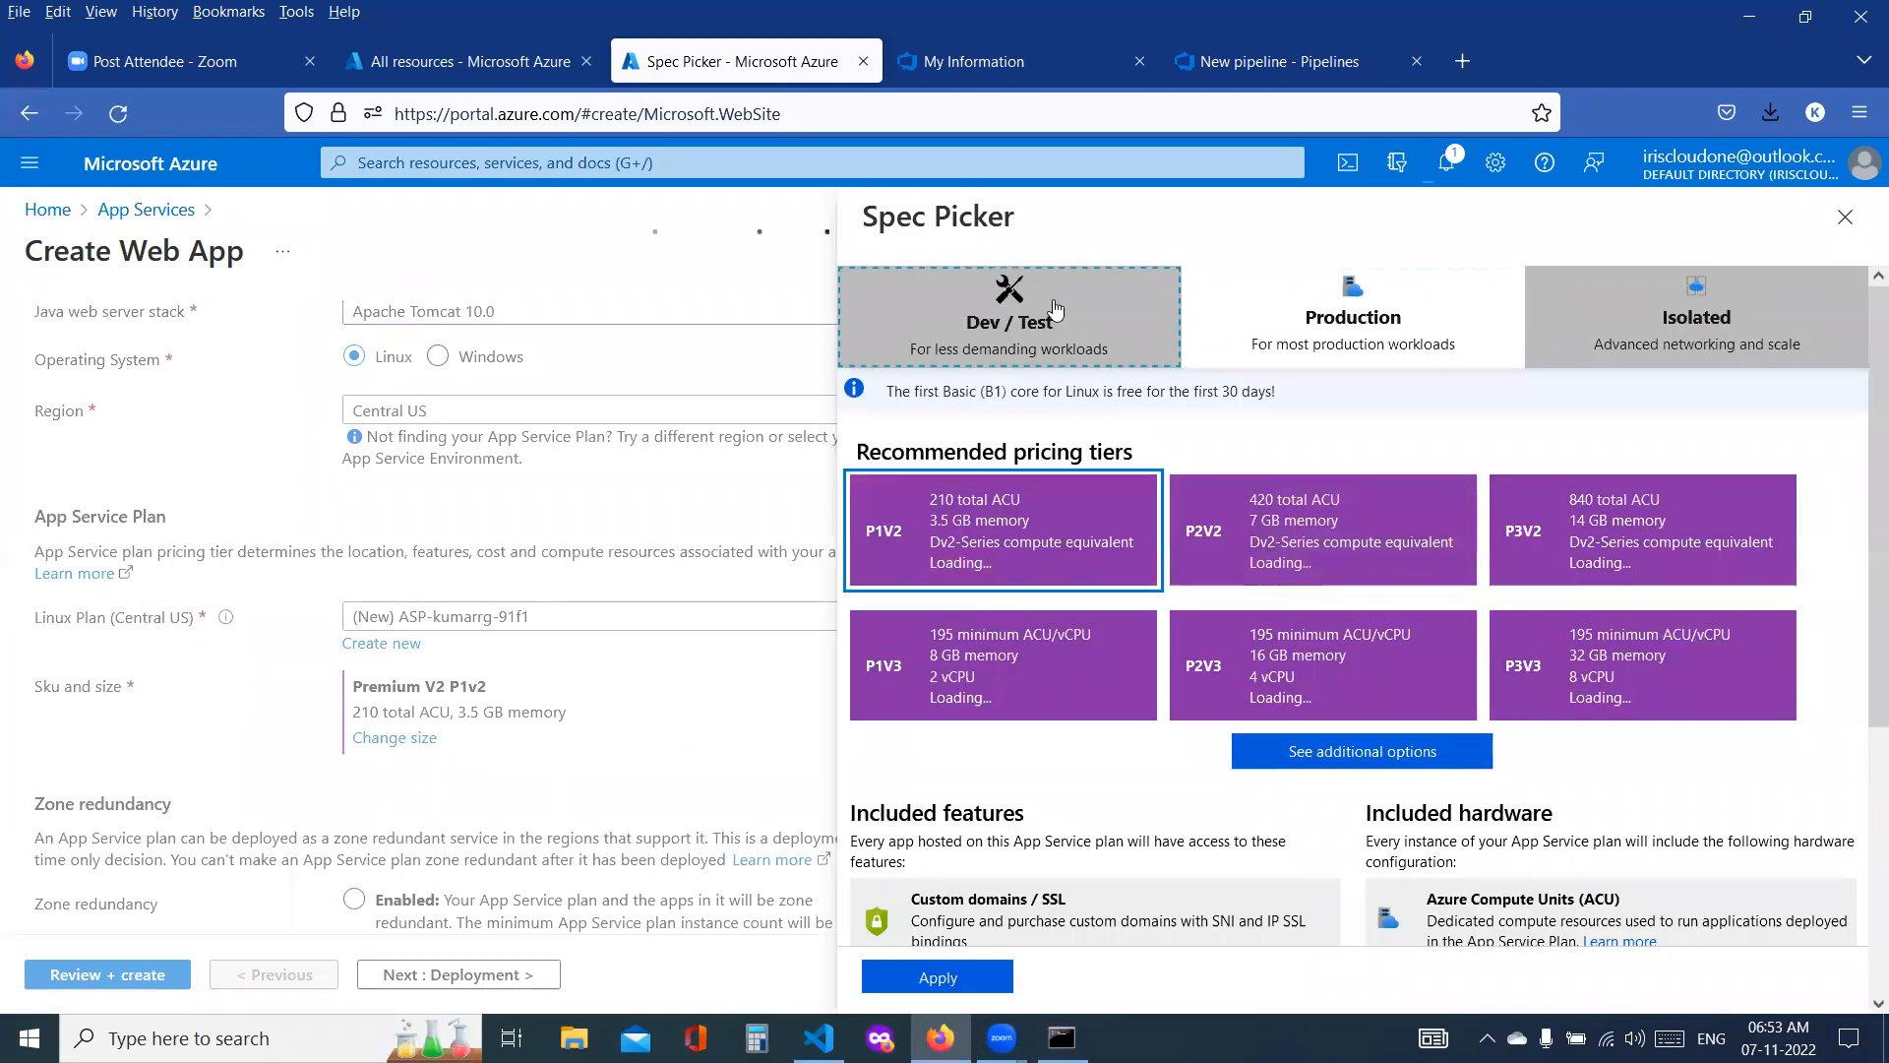
left_click(1055, 311)
left_click(1279, 568)
left_click(971, 976)
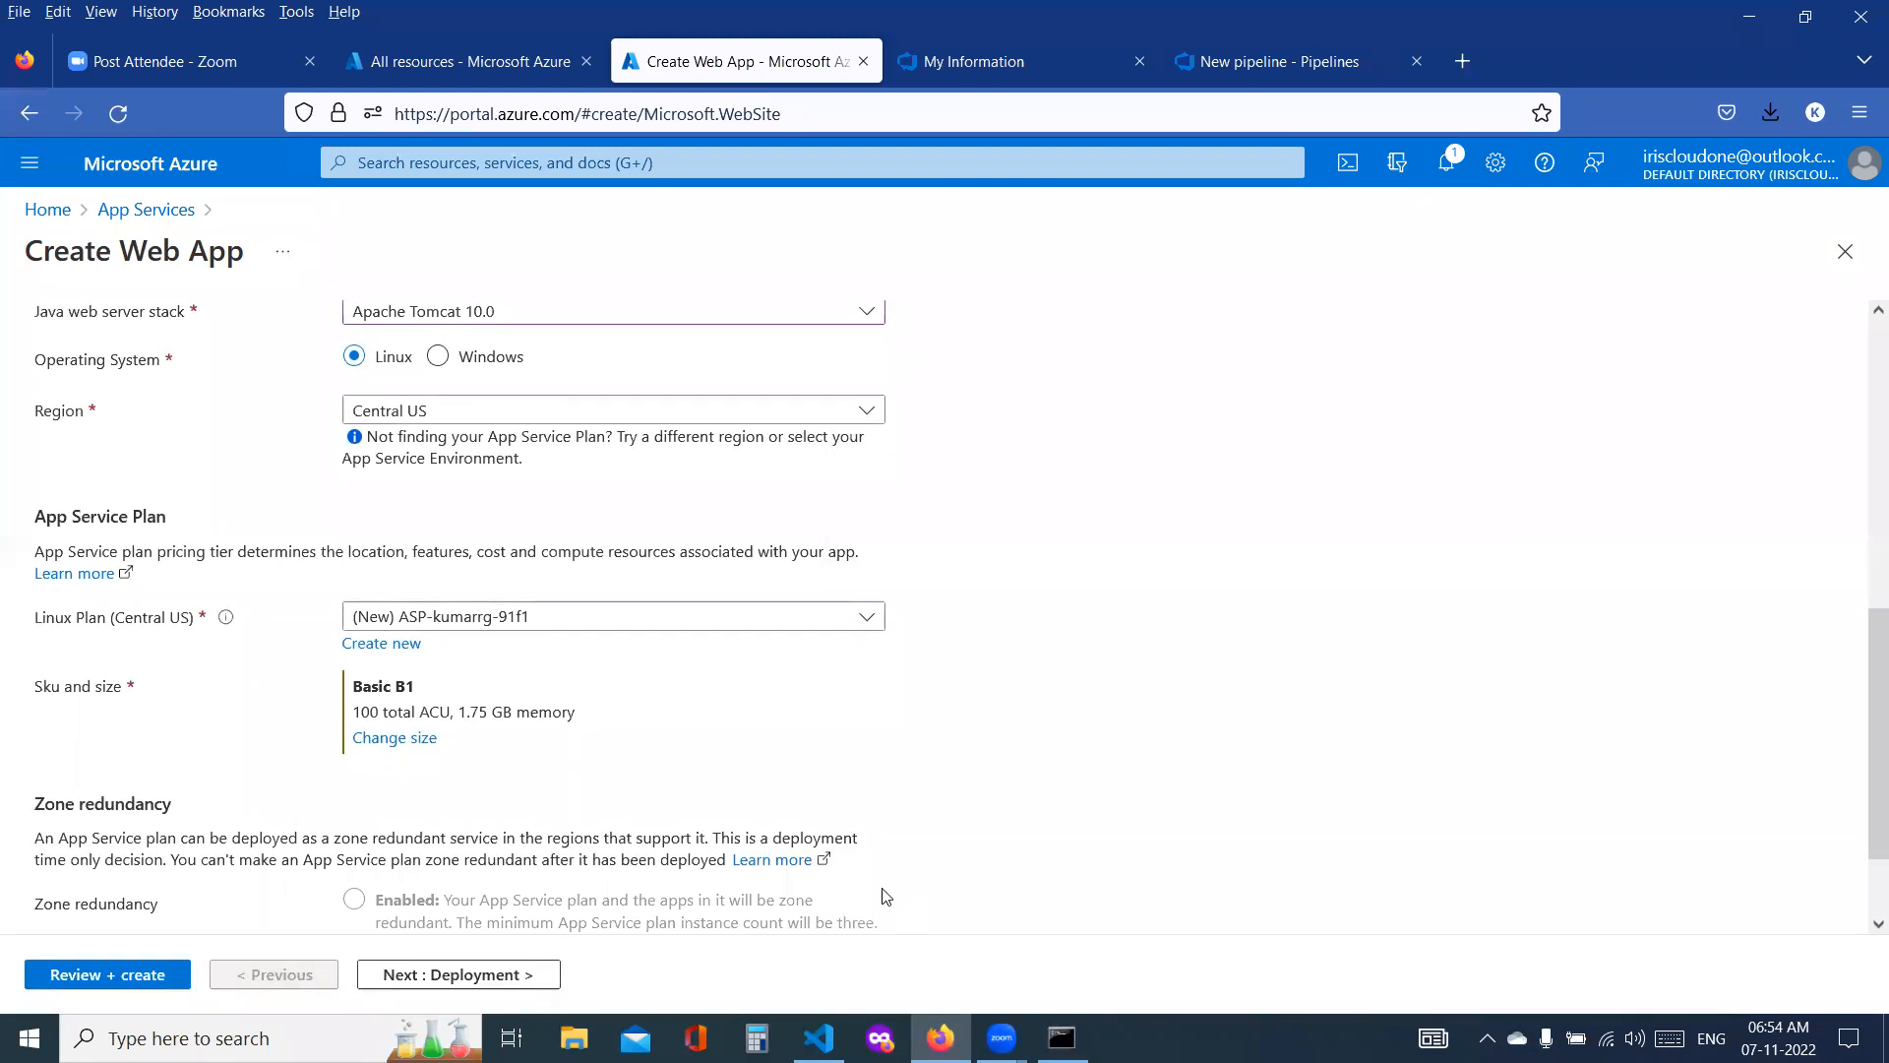
Step: Leave the deployment, networking, monitoring and tags settings at their defaults and create prod-ssadcloudwebapp
scroll(836, 825, "down", 1)
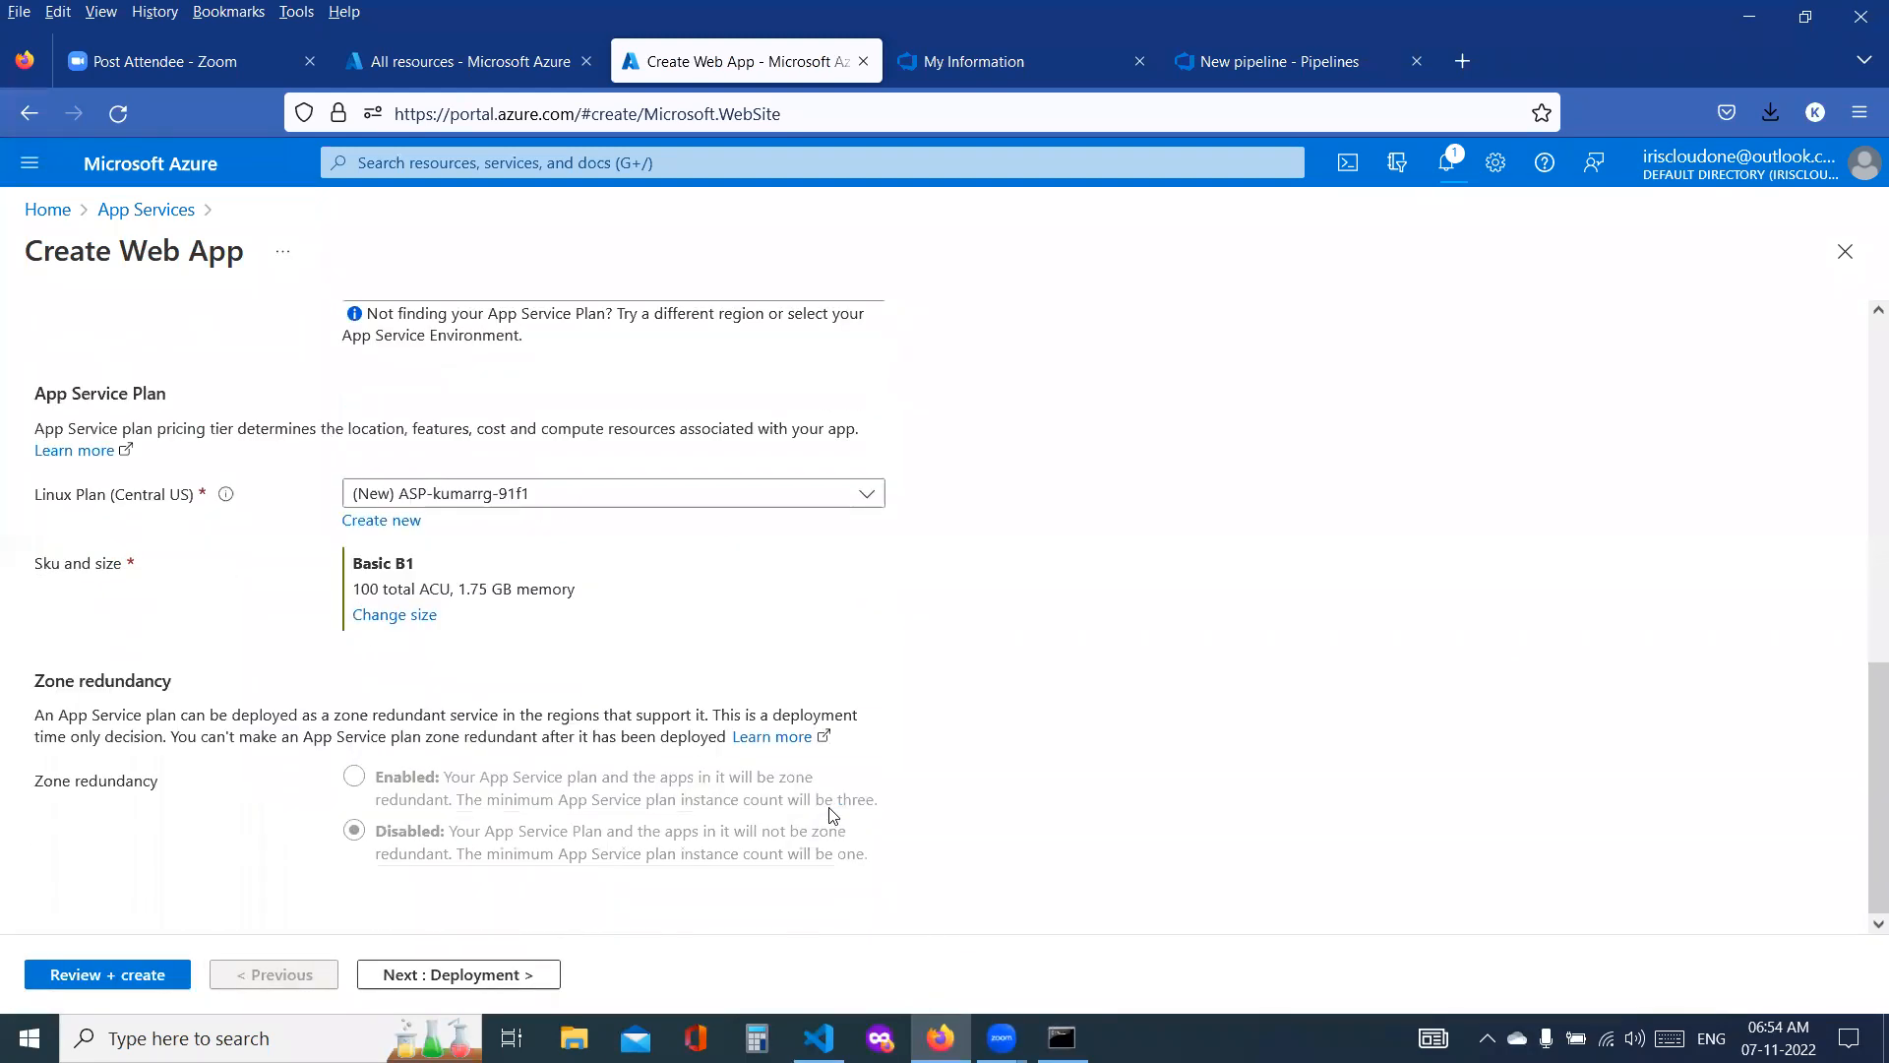
left_click(452, 976)
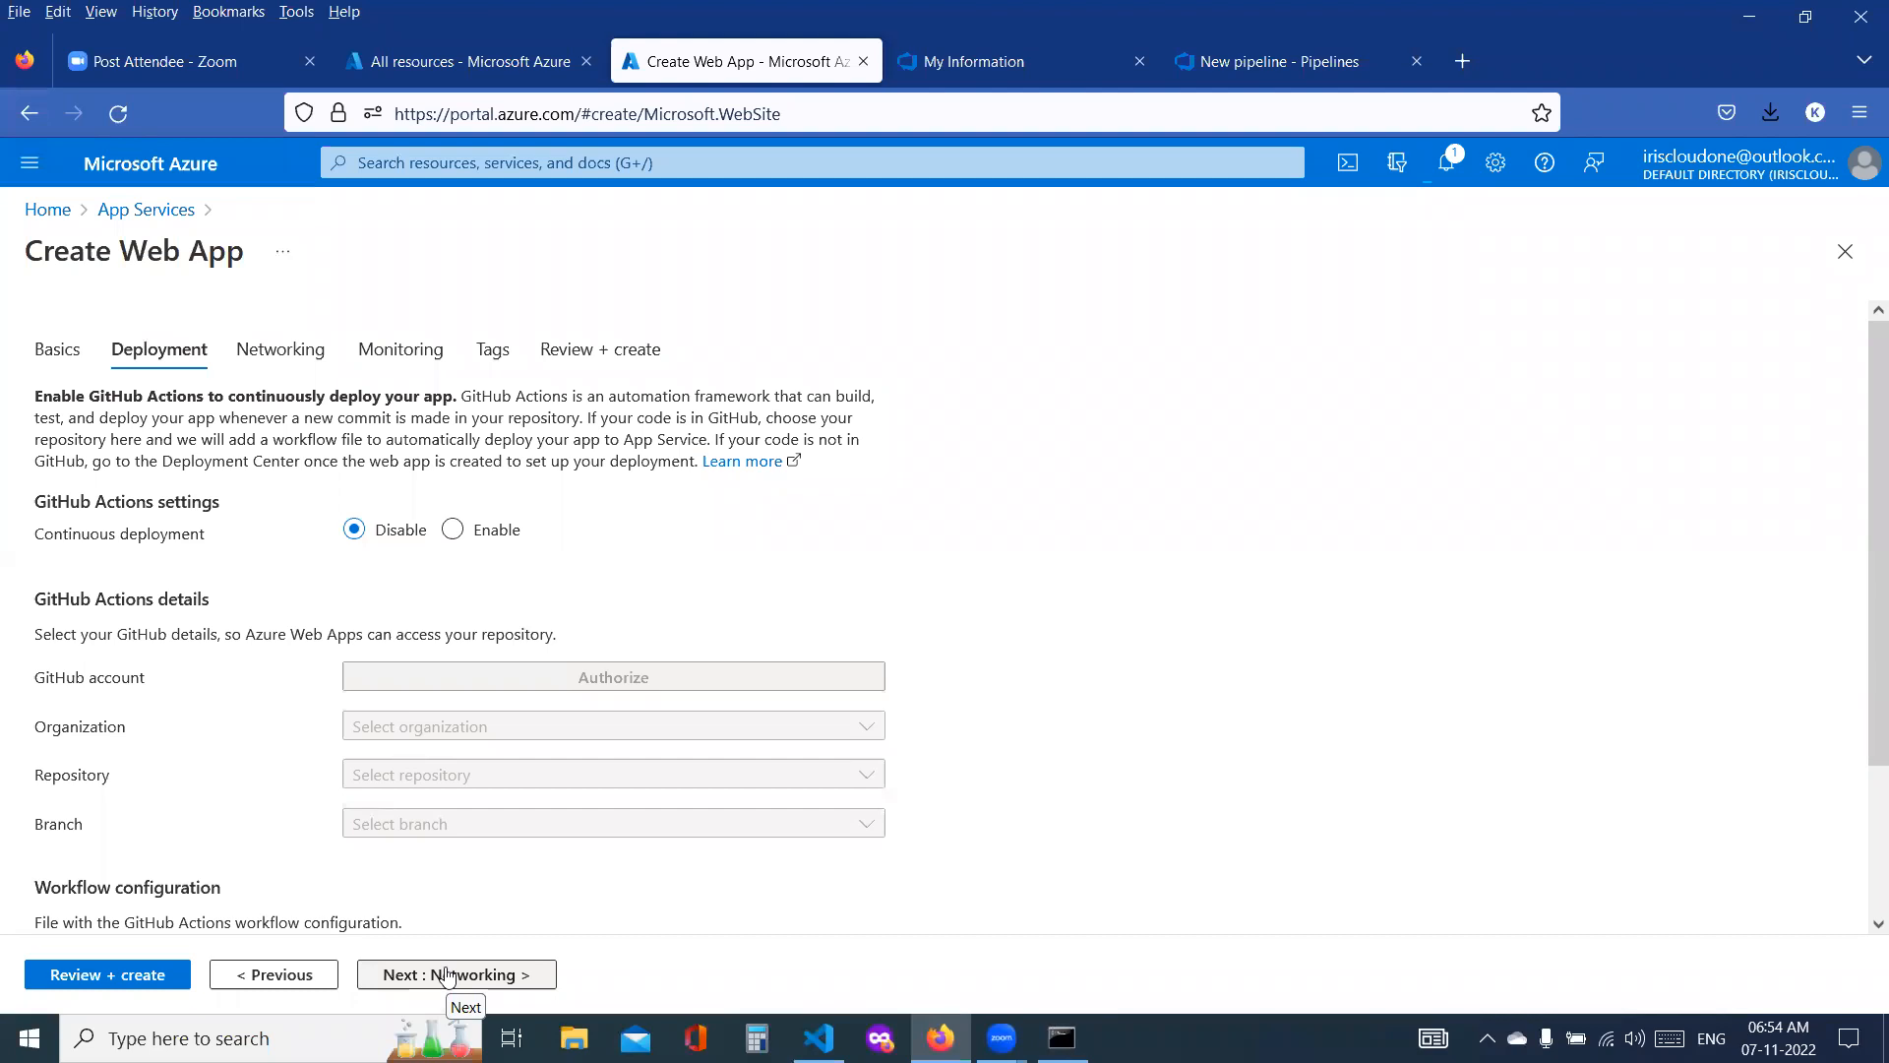
left_click(446, 976)
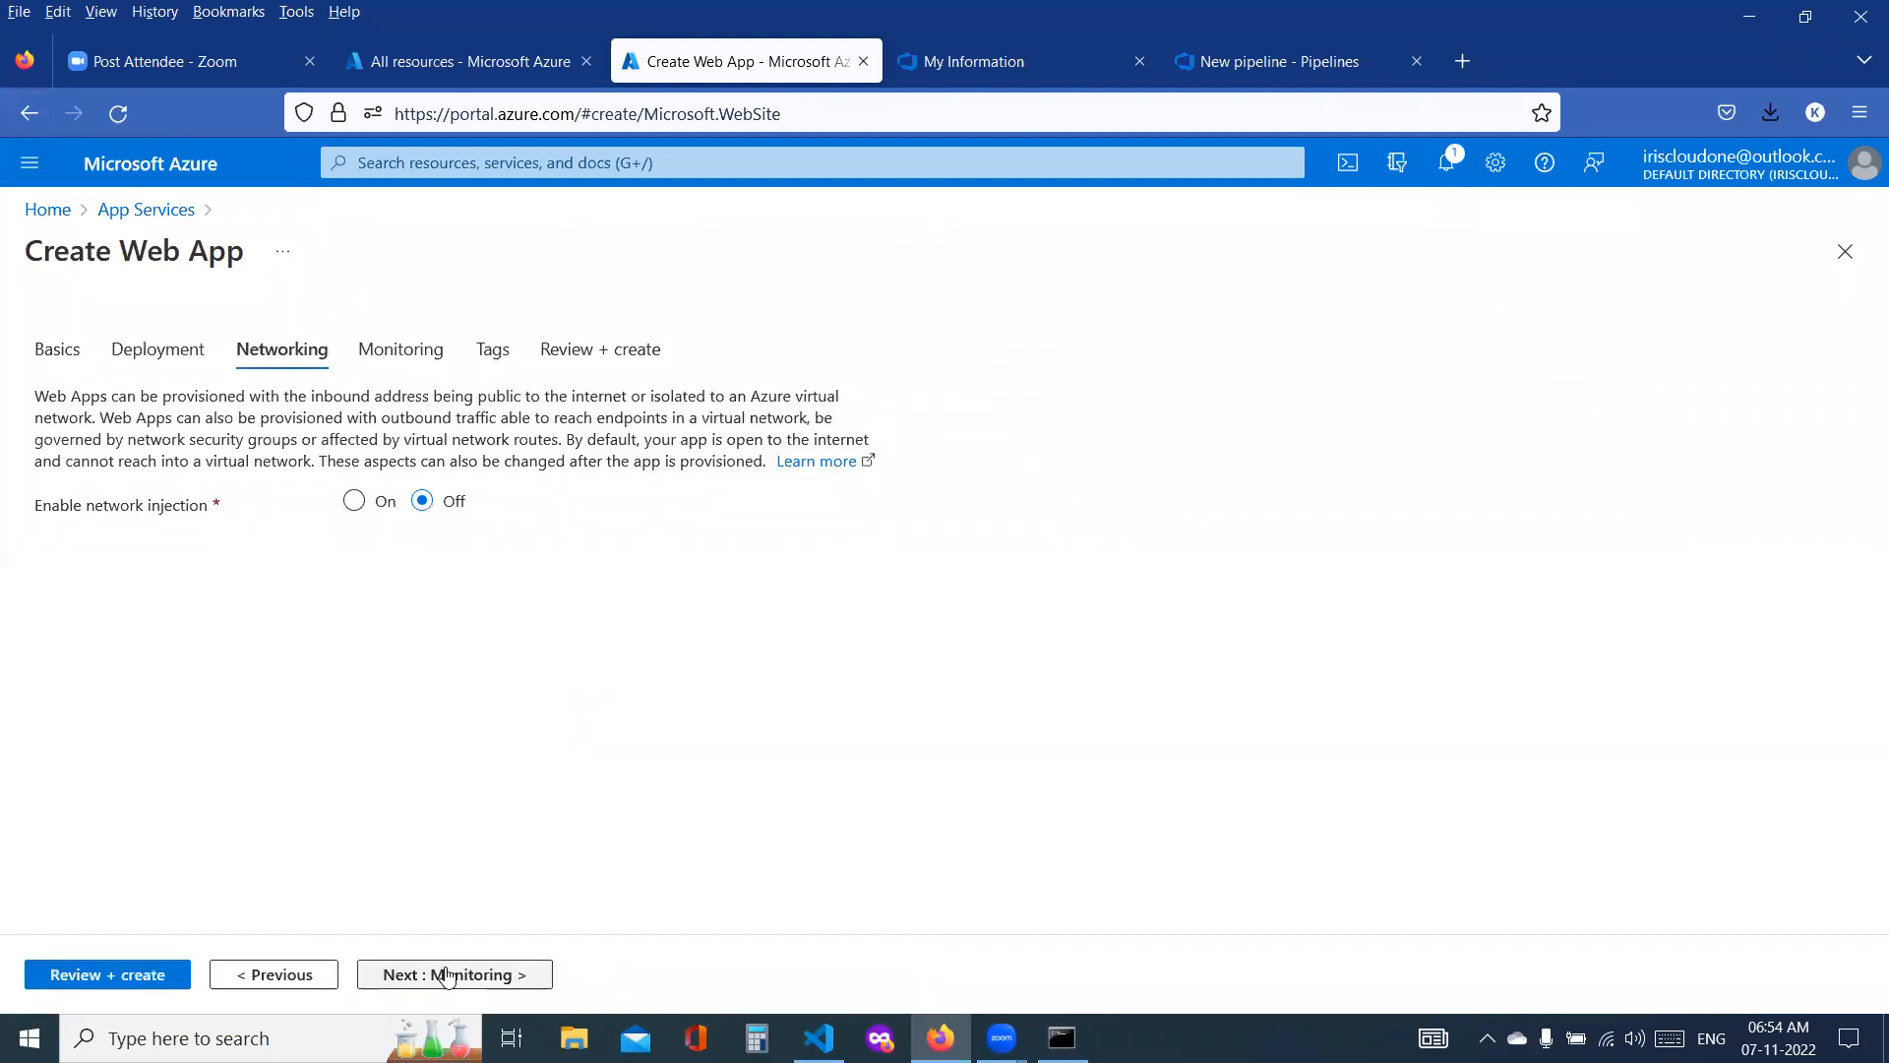
left_click(446, 975)
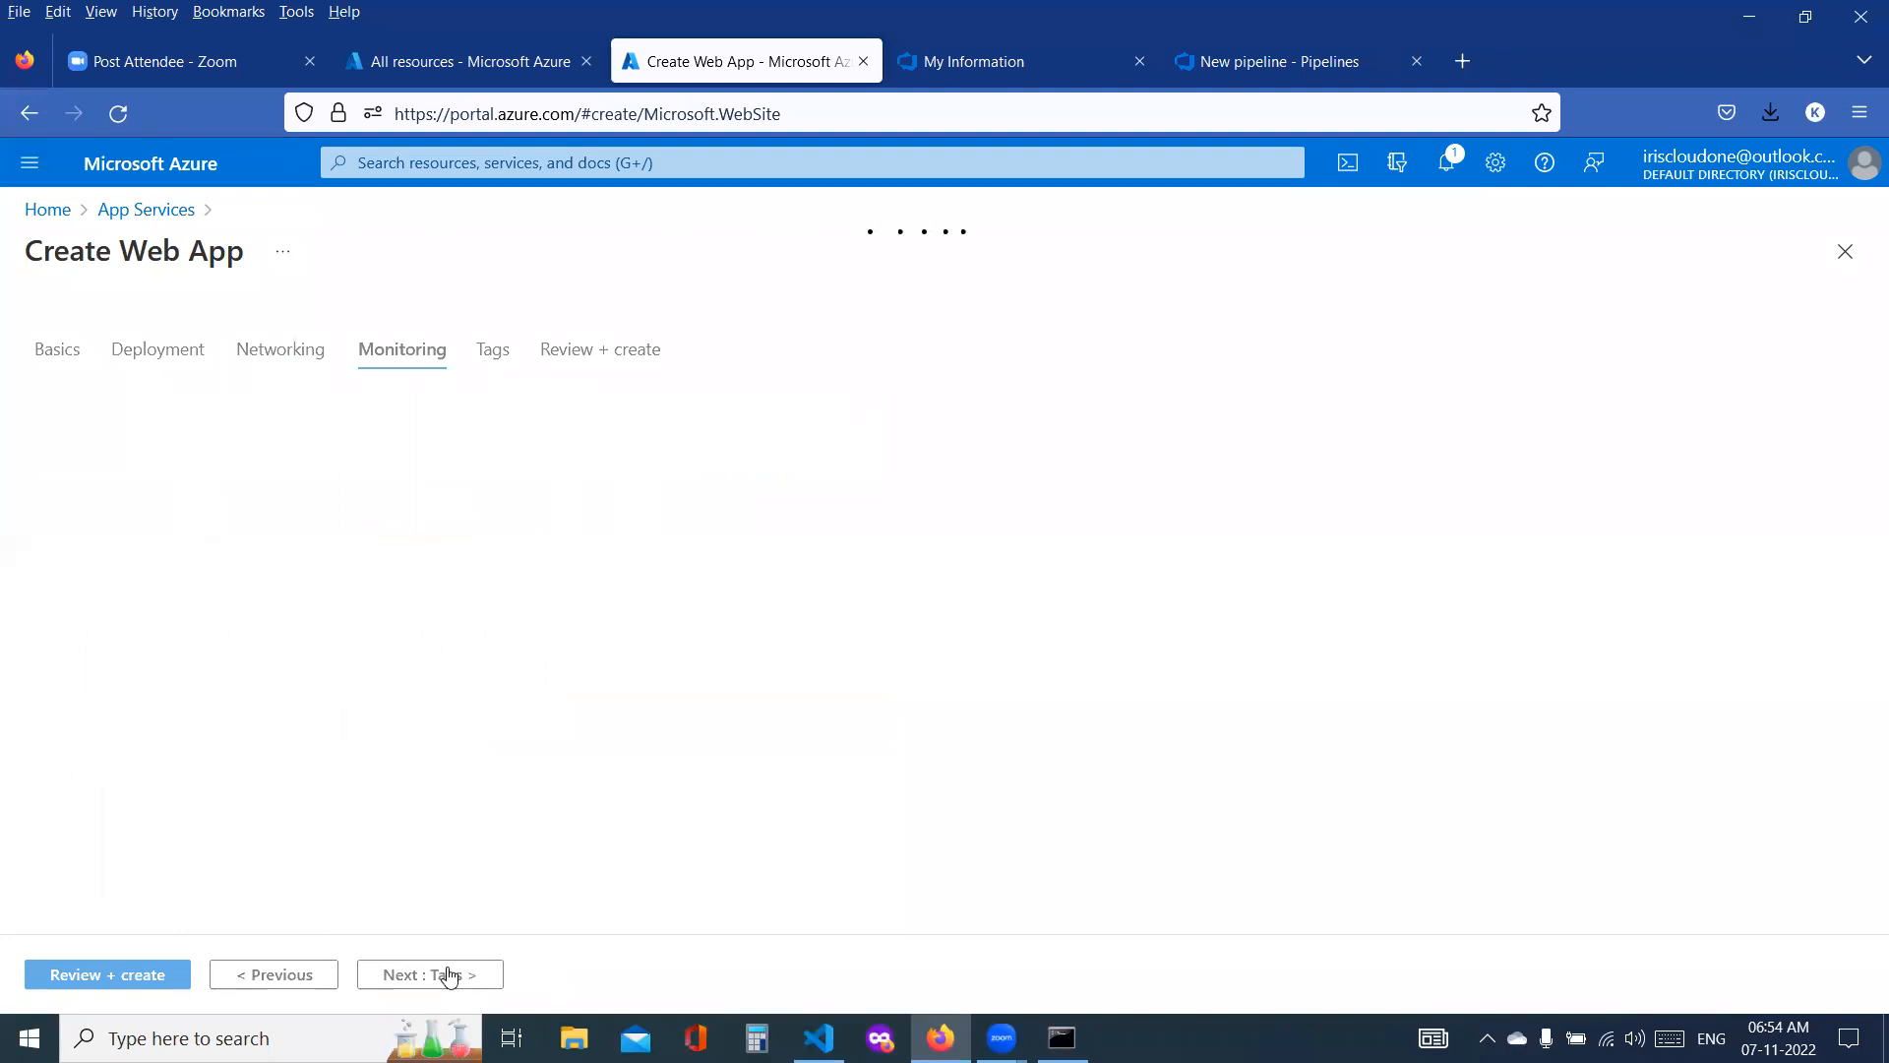
left_click(448, 984)
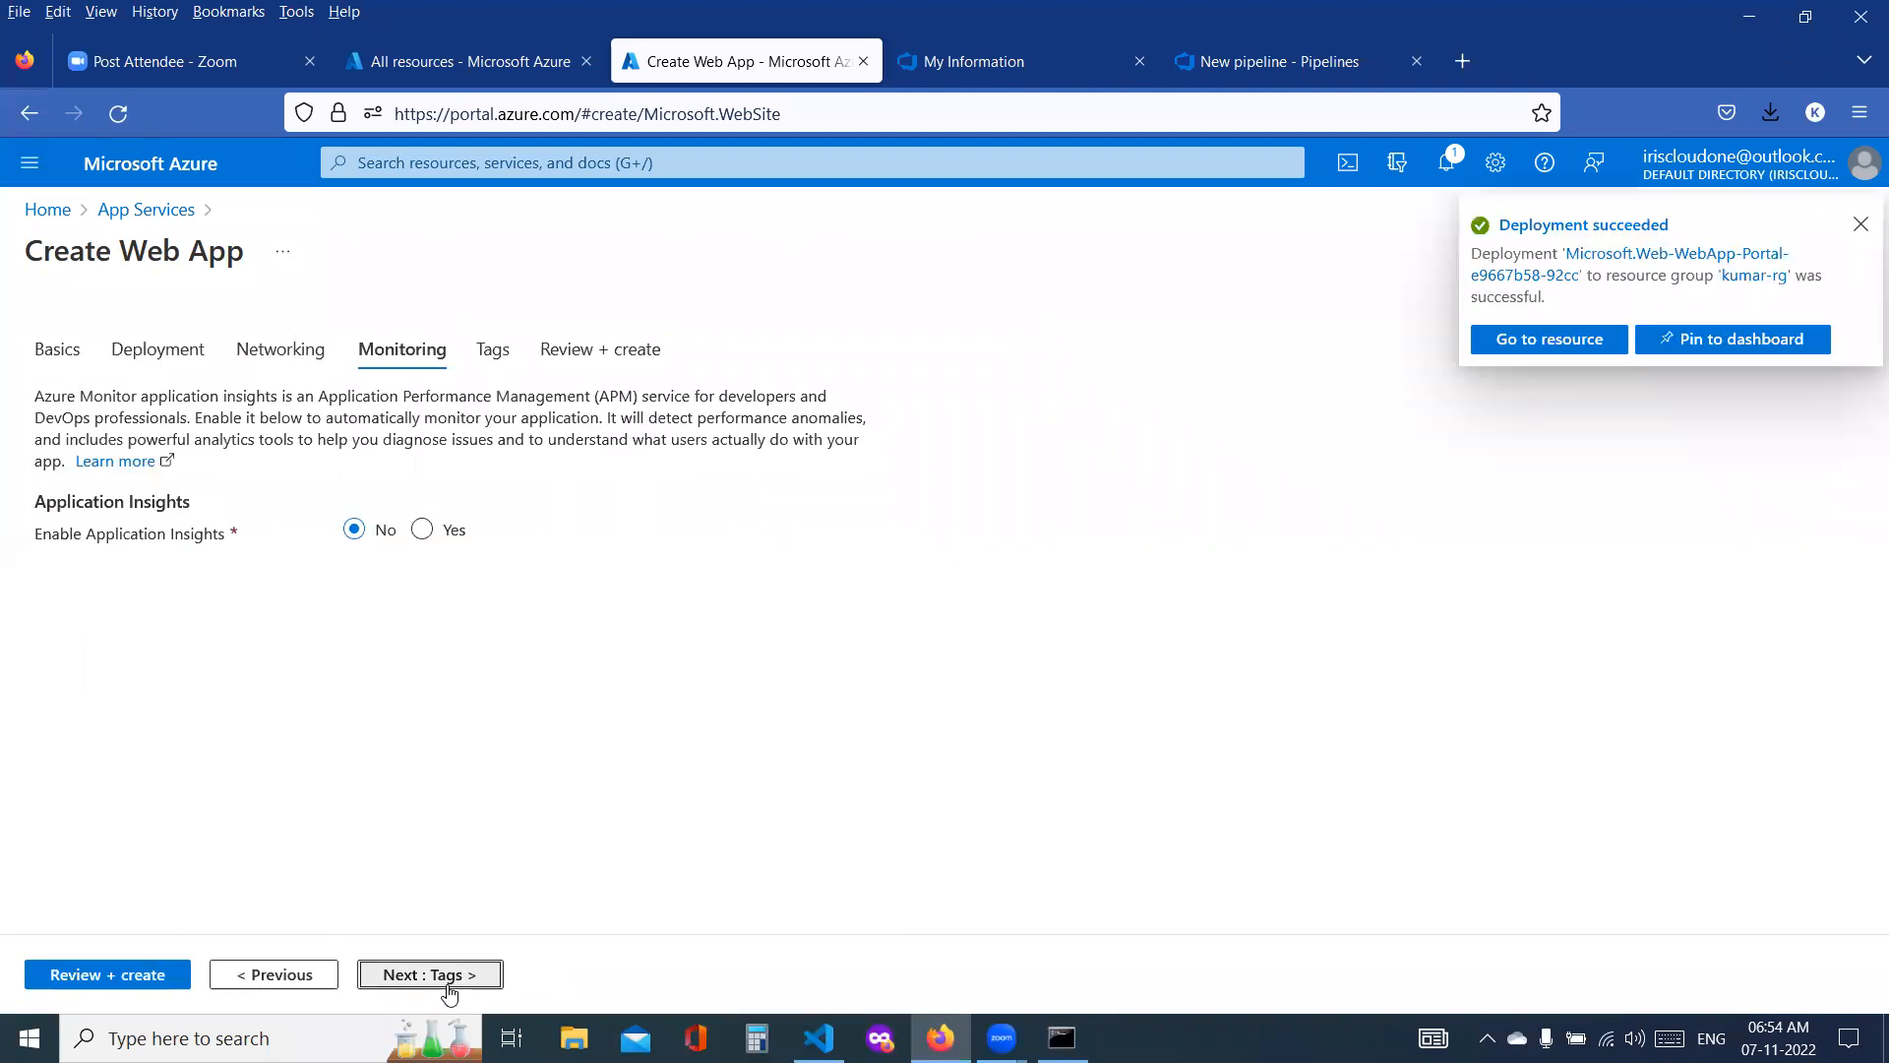
left_click(448, 984)
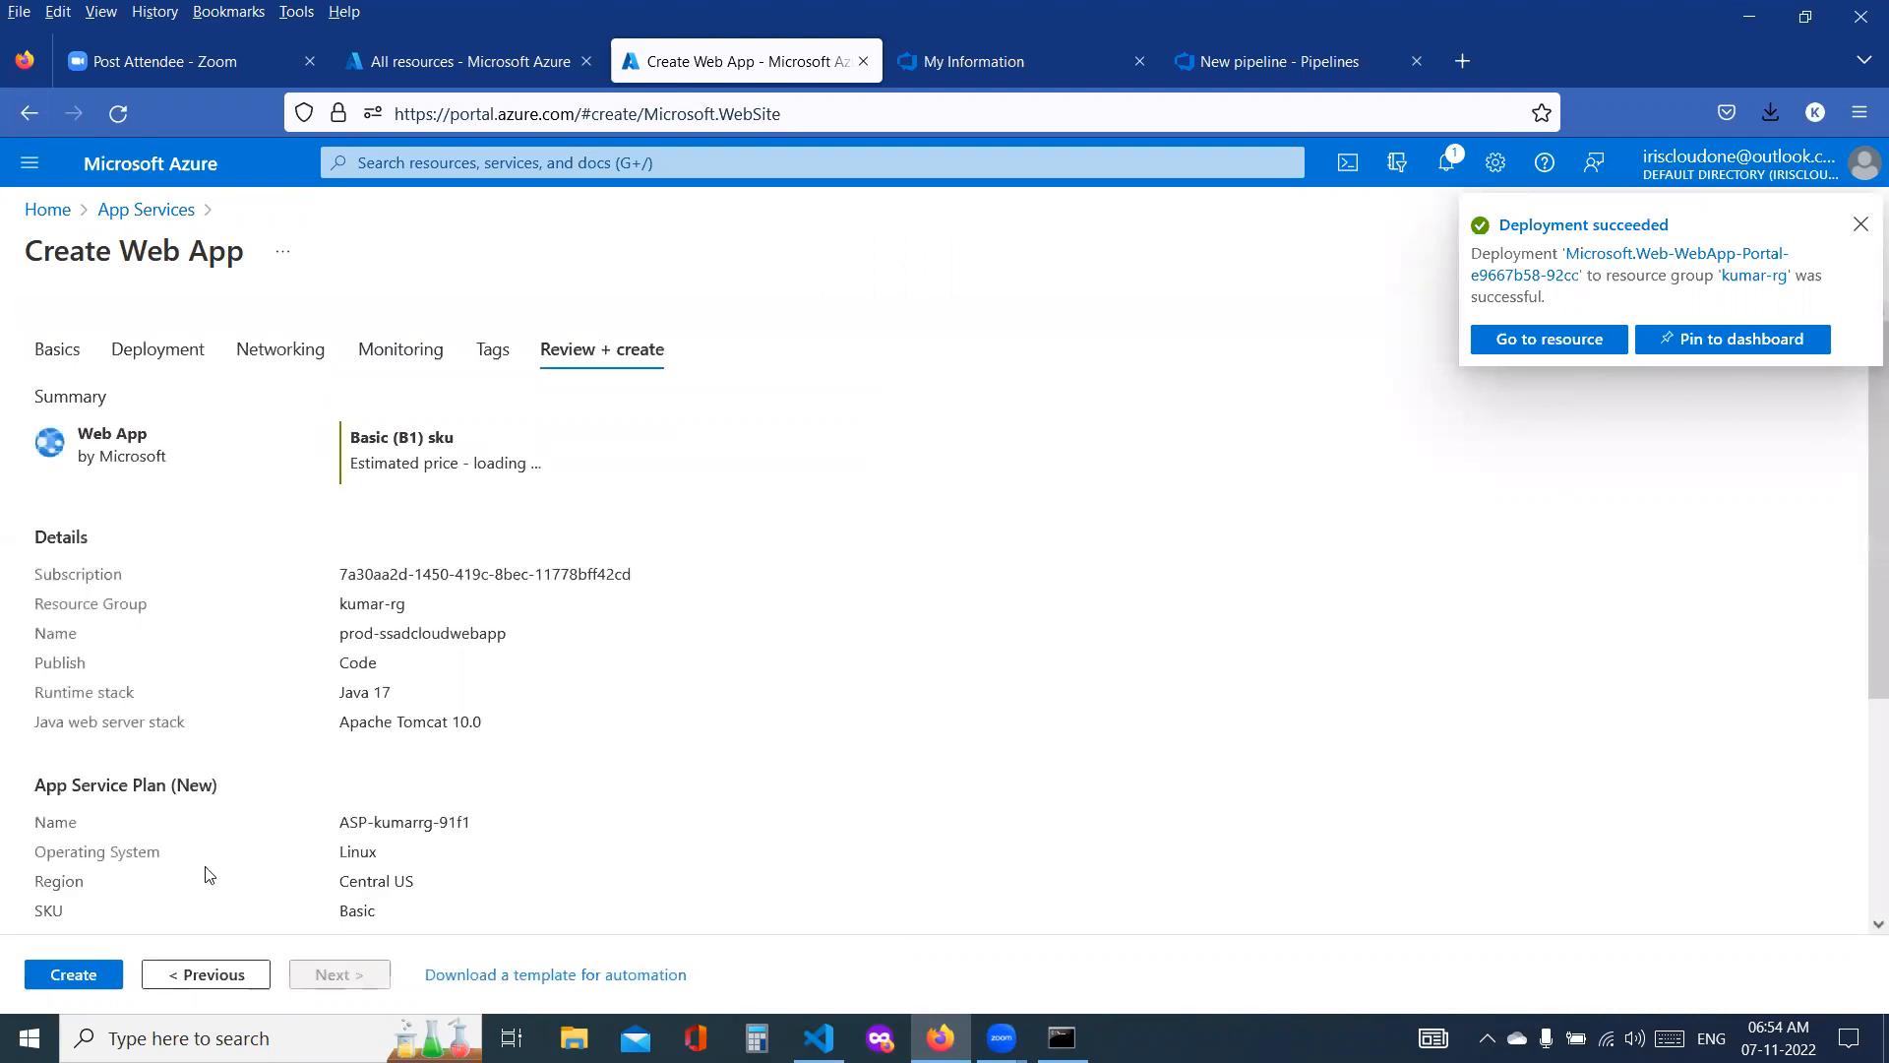
left_click(99, 977)
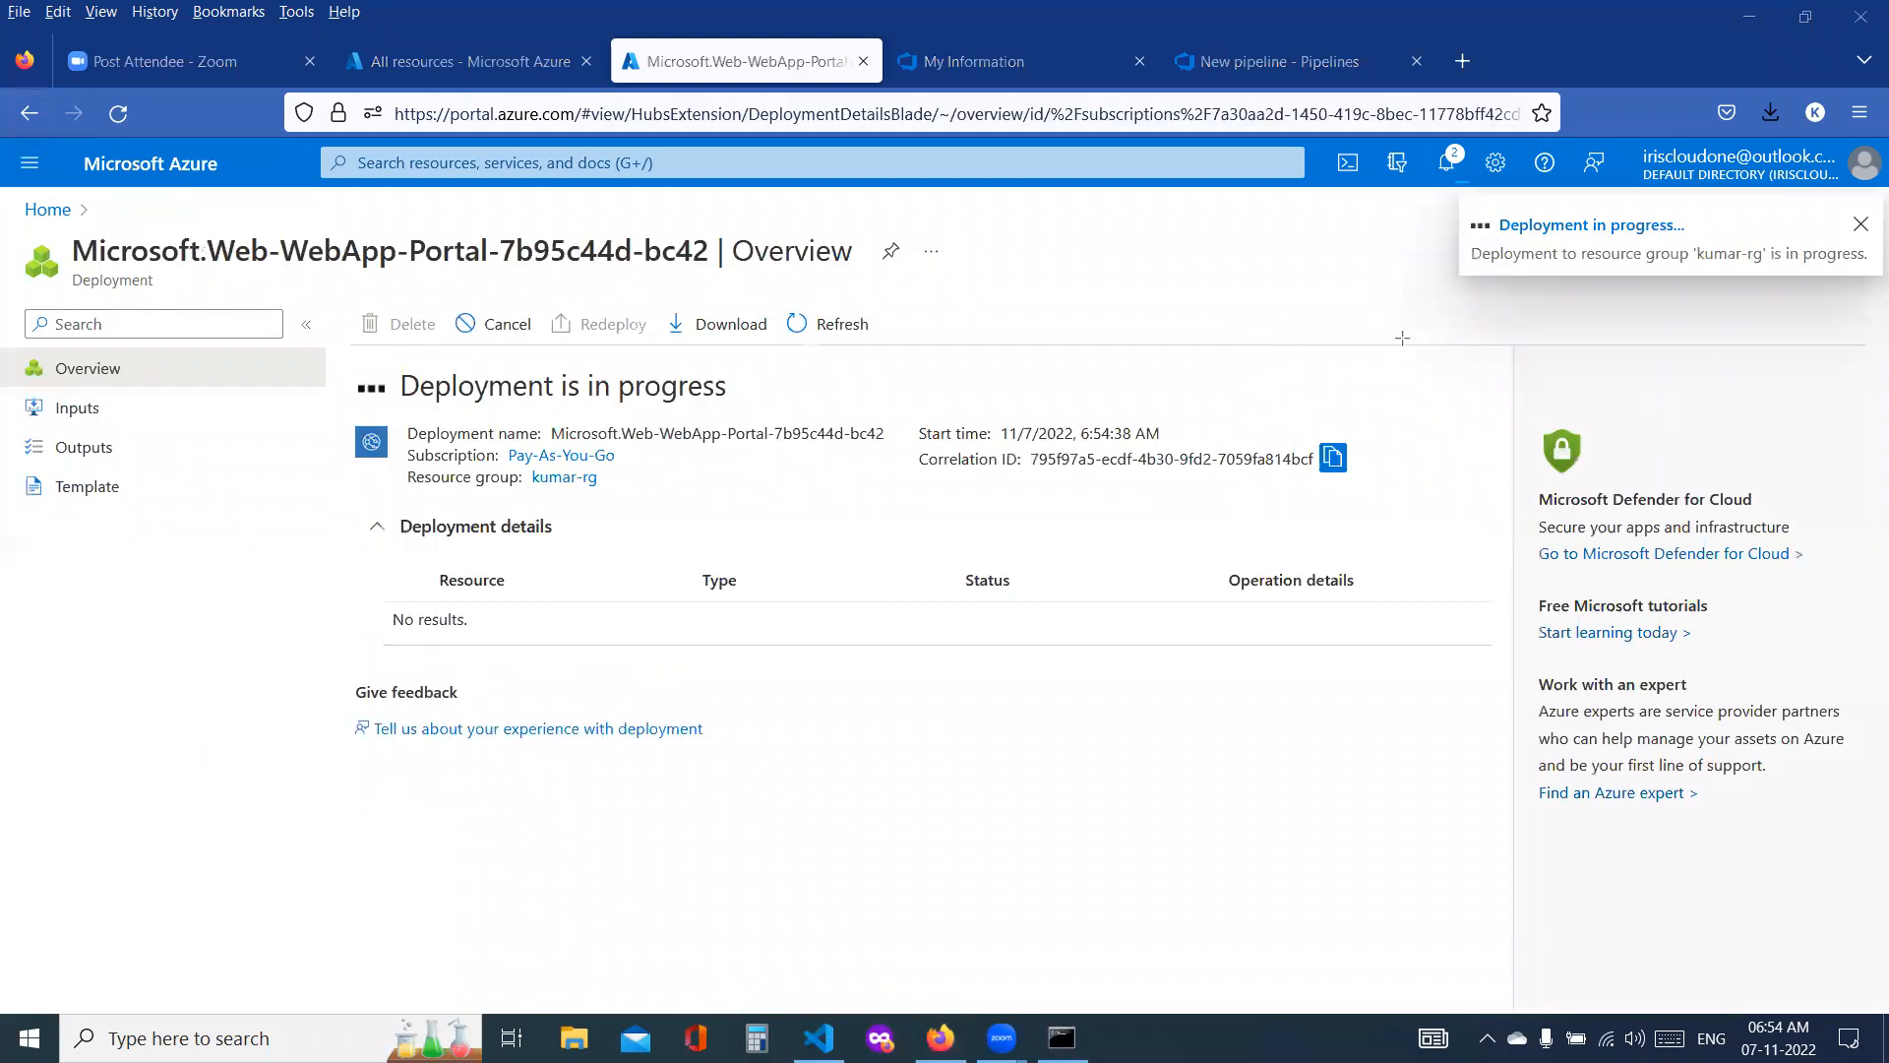
Step: Bring the Command Prompt up full screen and draw a large frame containing two smaller boxes over it
key("super+d")
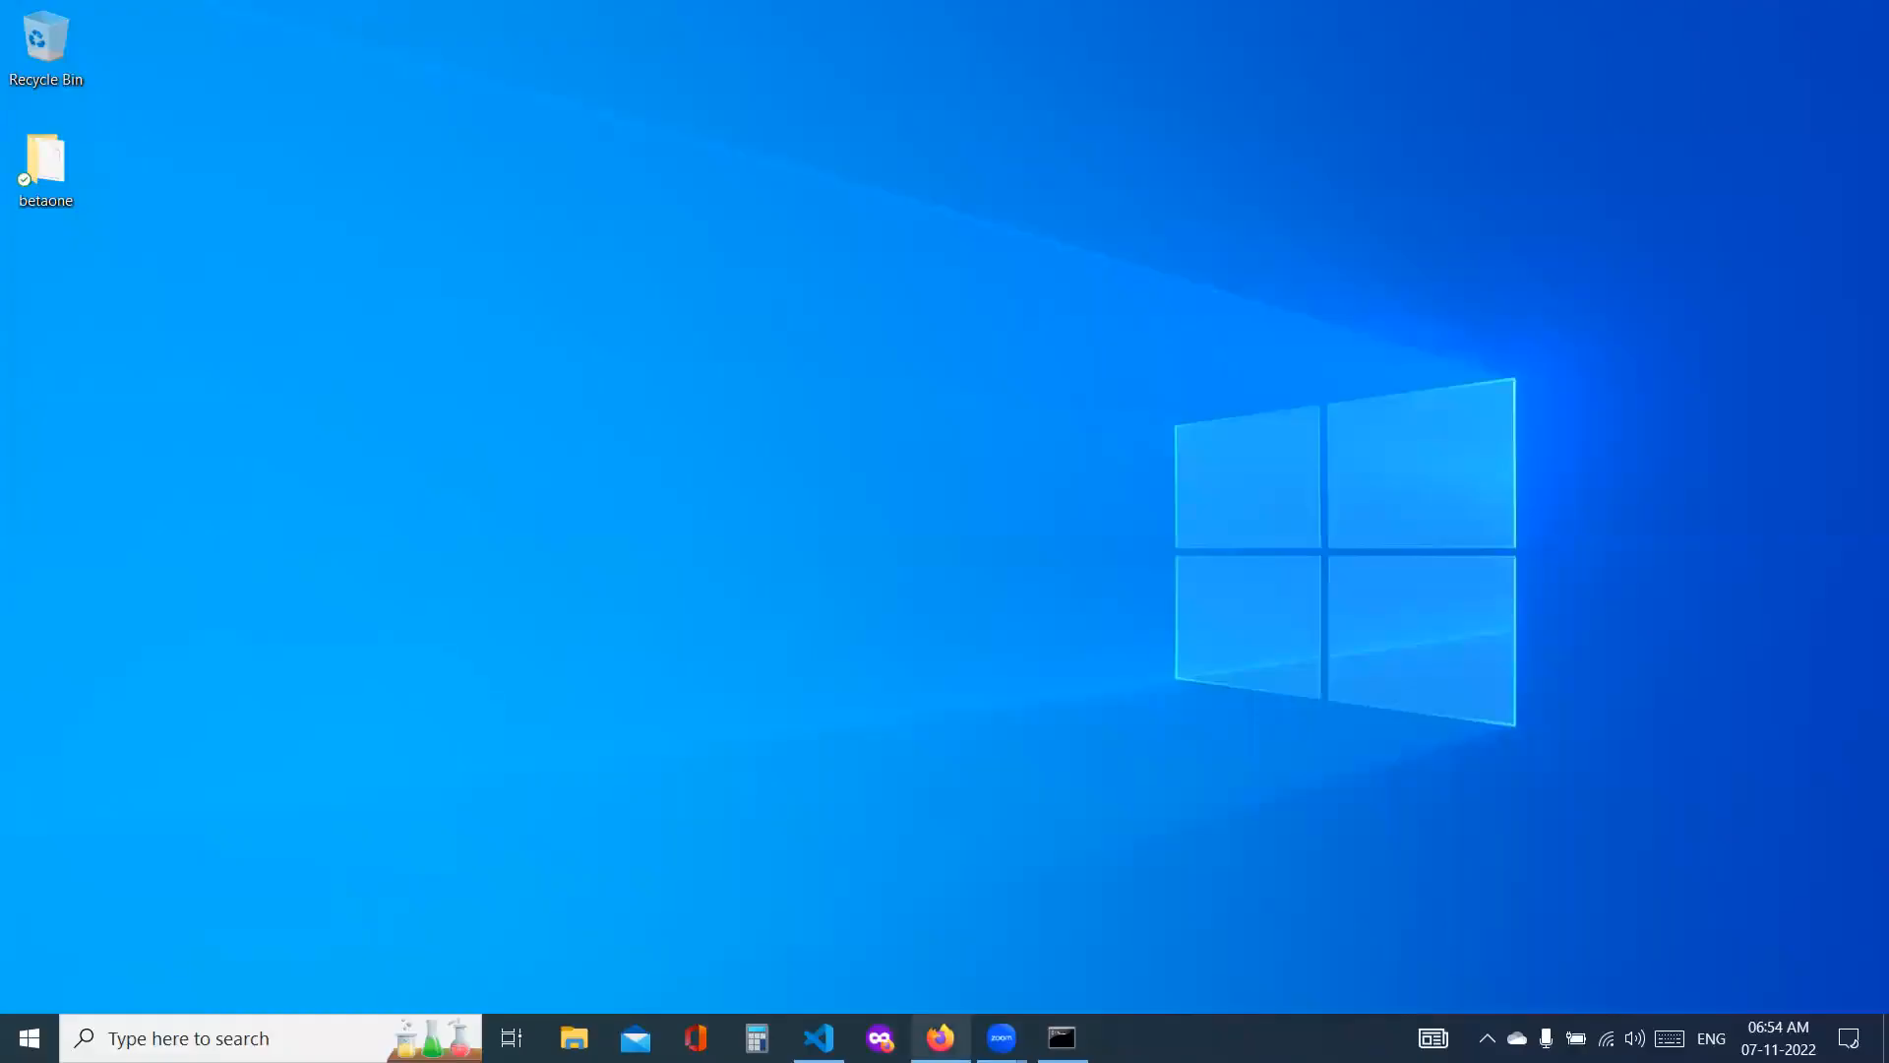
key("alt+Tab")
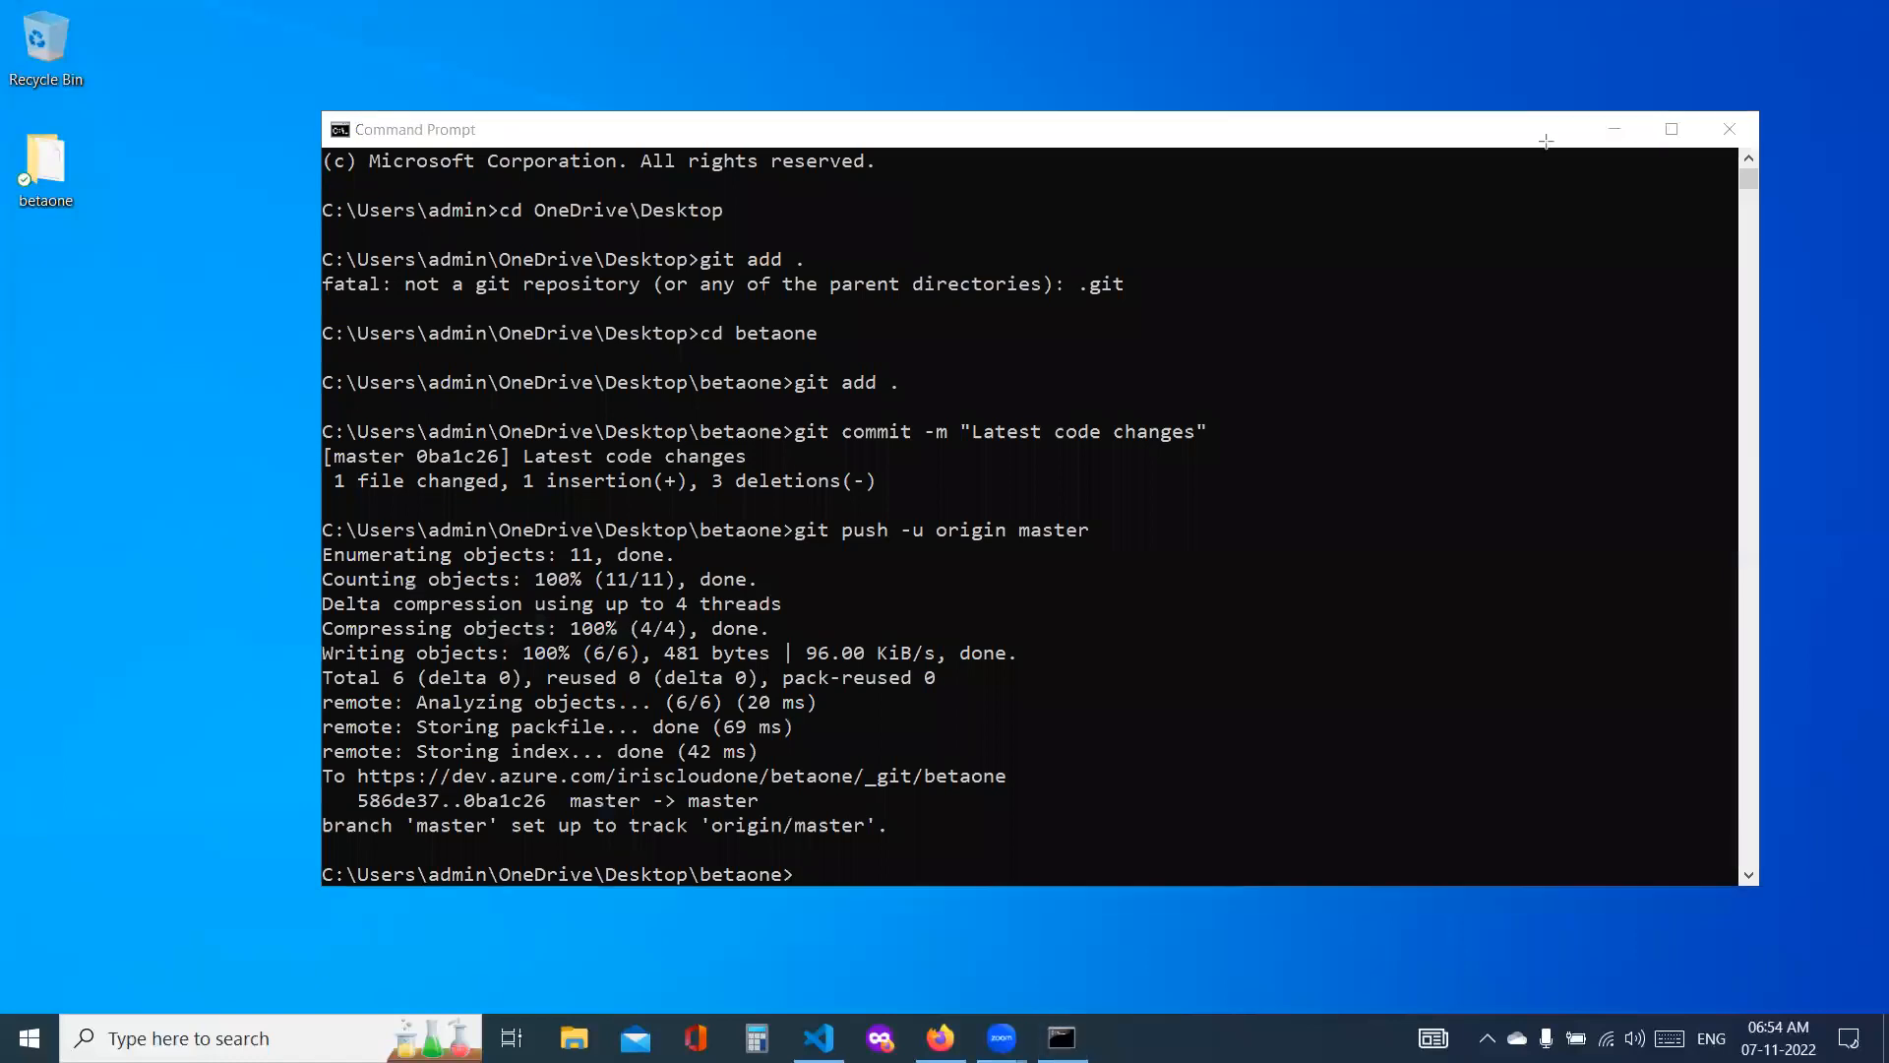
left_click(1672, 130)
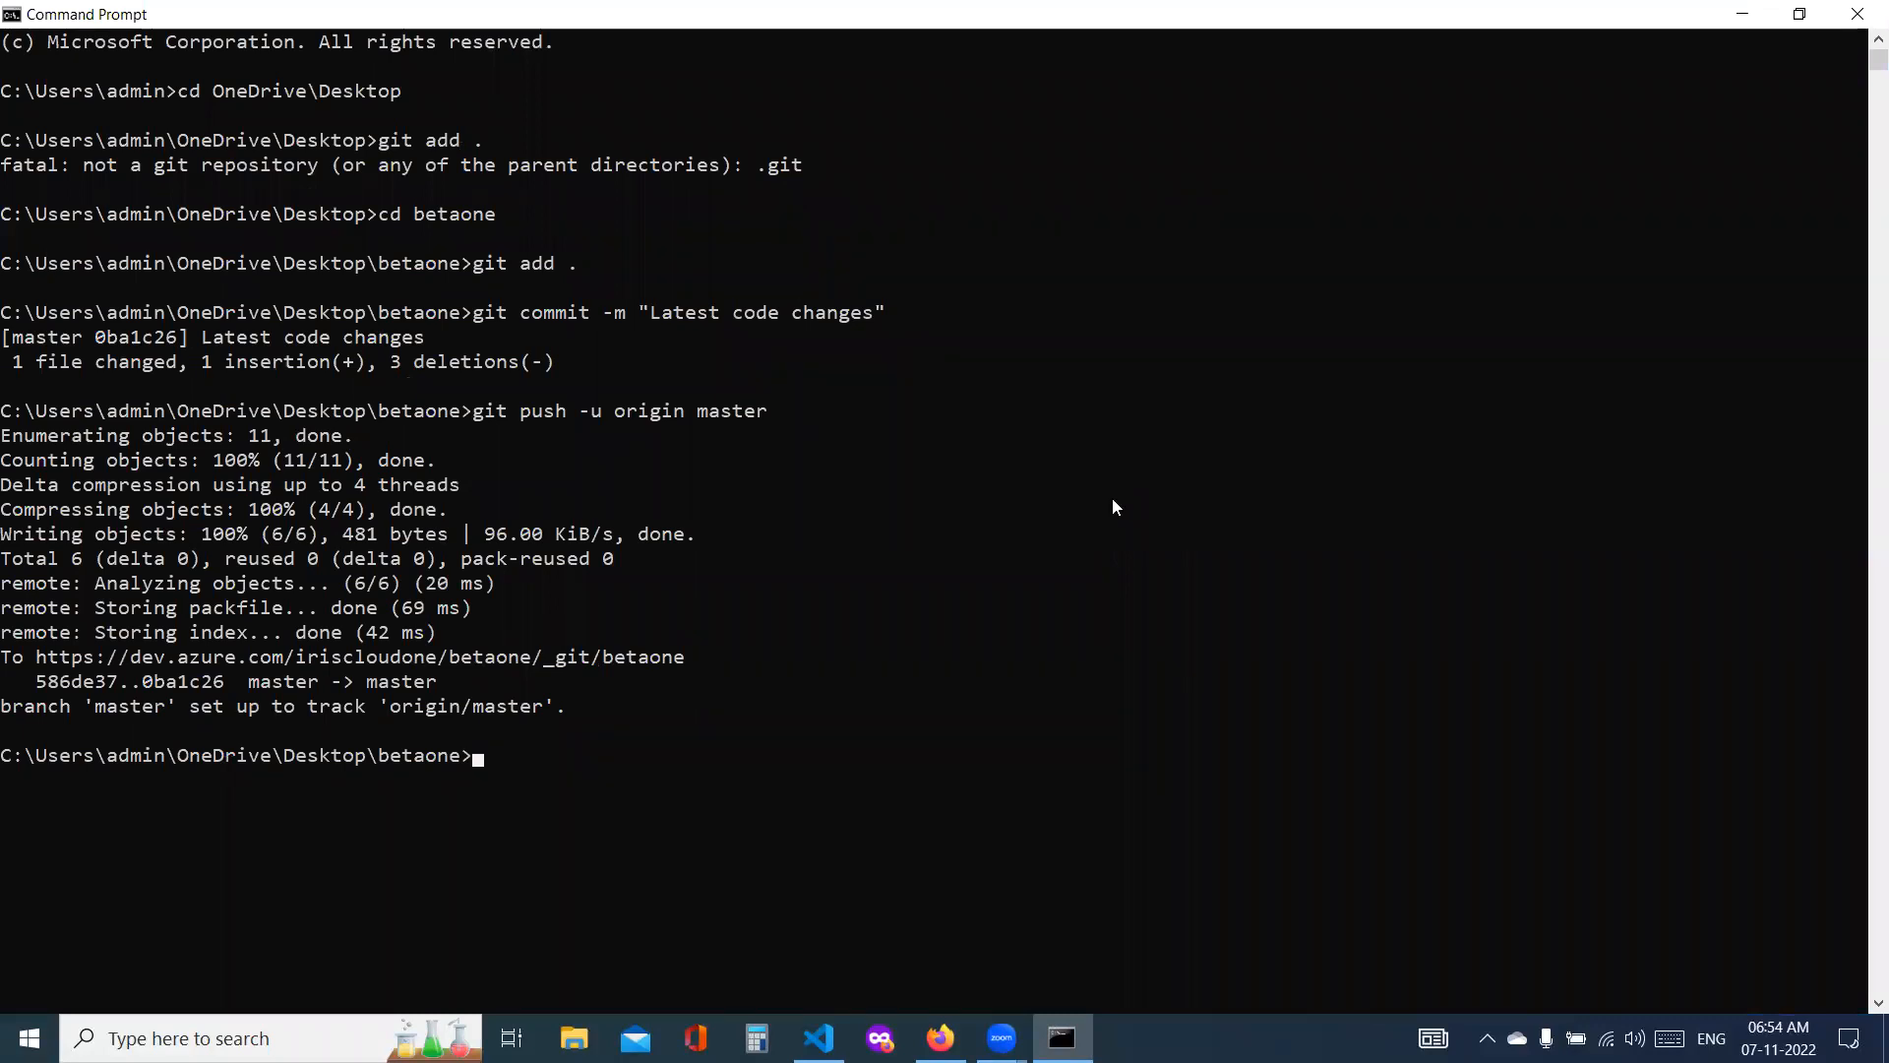
left_click_drag(920, 517, 1794, 838)
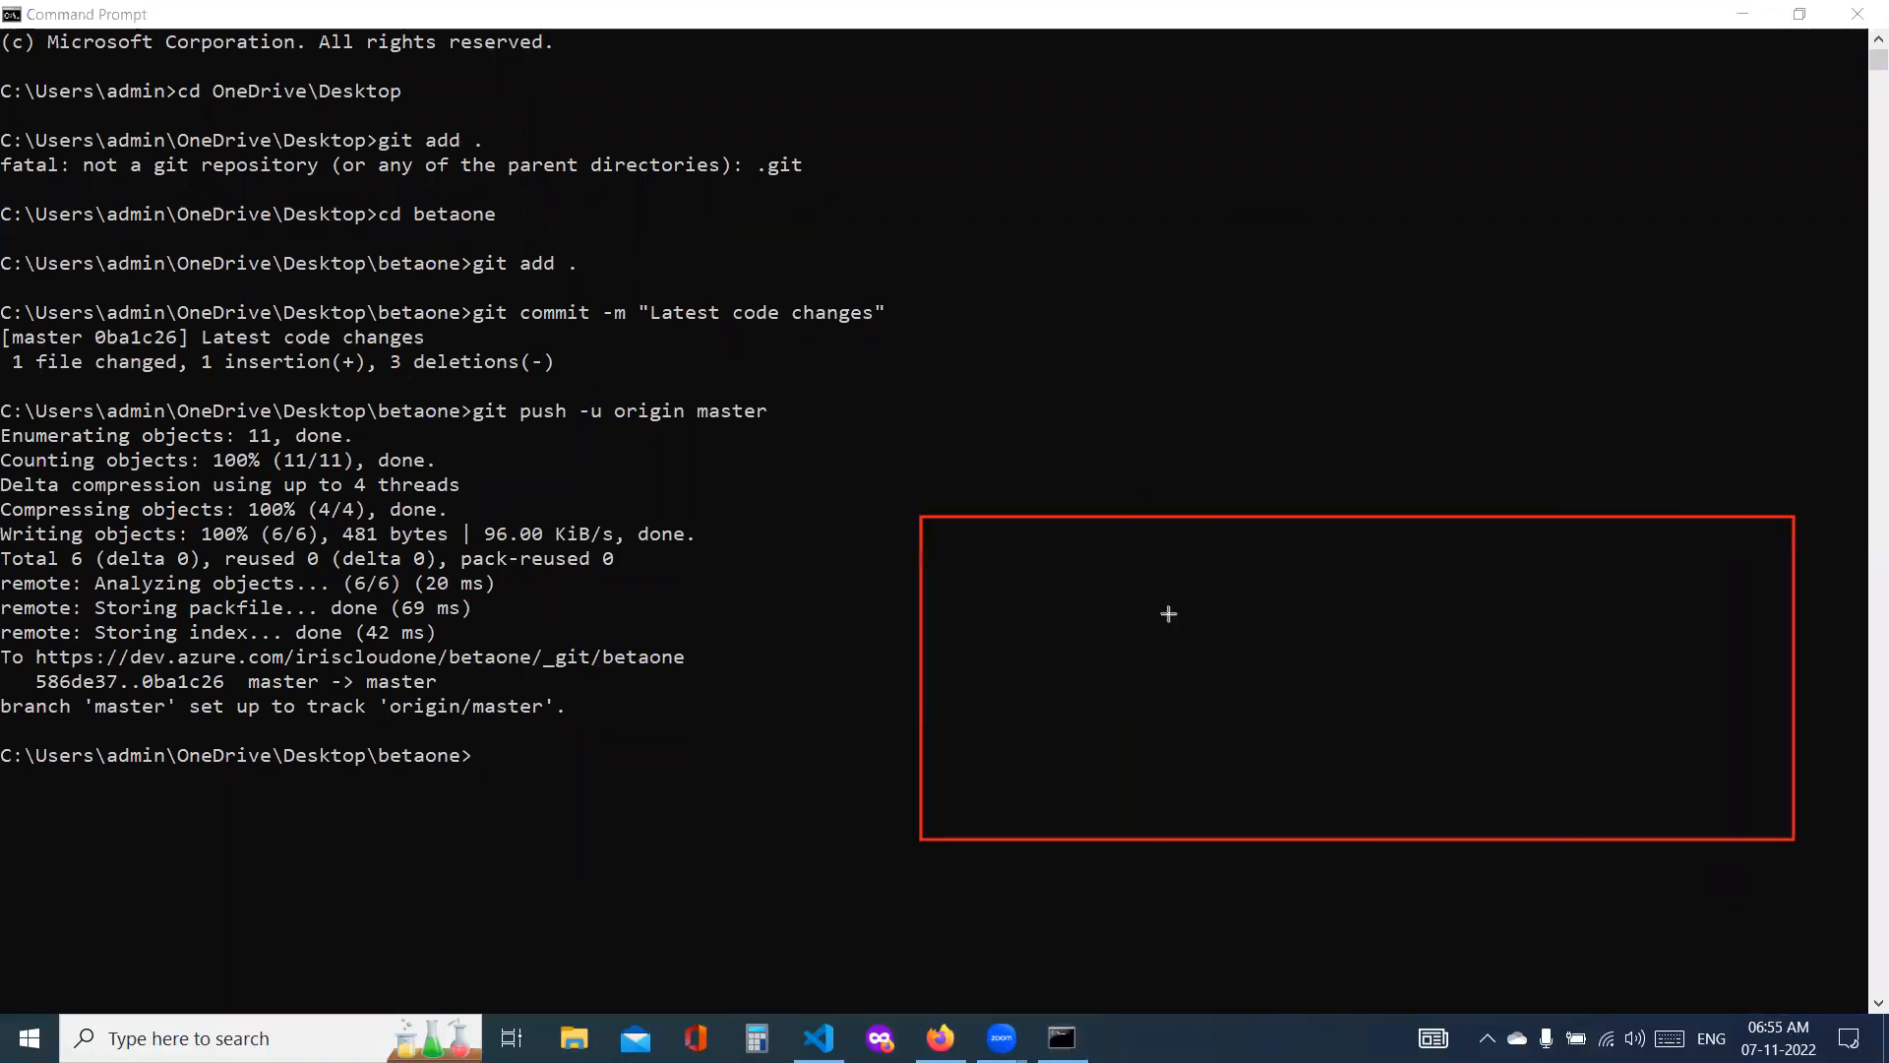
left_click_drag(1063, 568, 1336, 787)
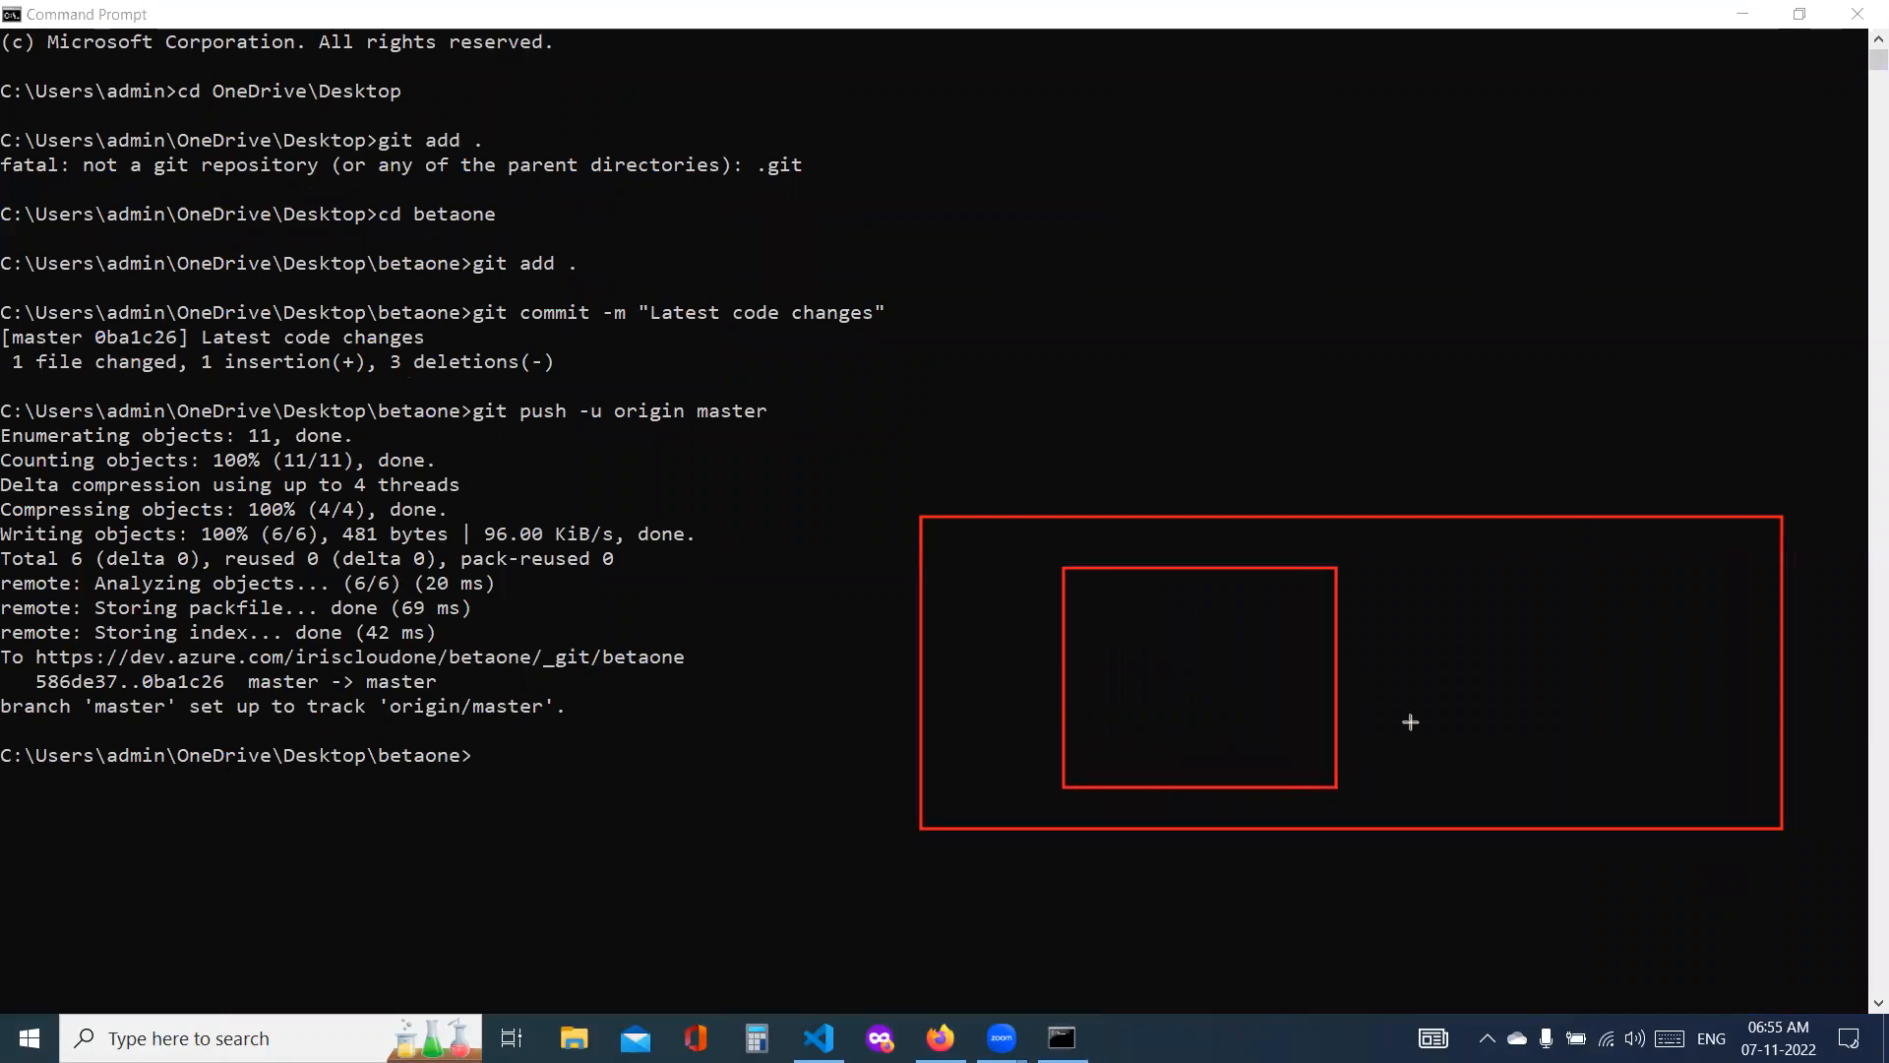
mouse_move(1450, 568)
left_mouse_down()
mouse_move(1649, 754)
mouse_move(1712, 779)
left_mouse_up()
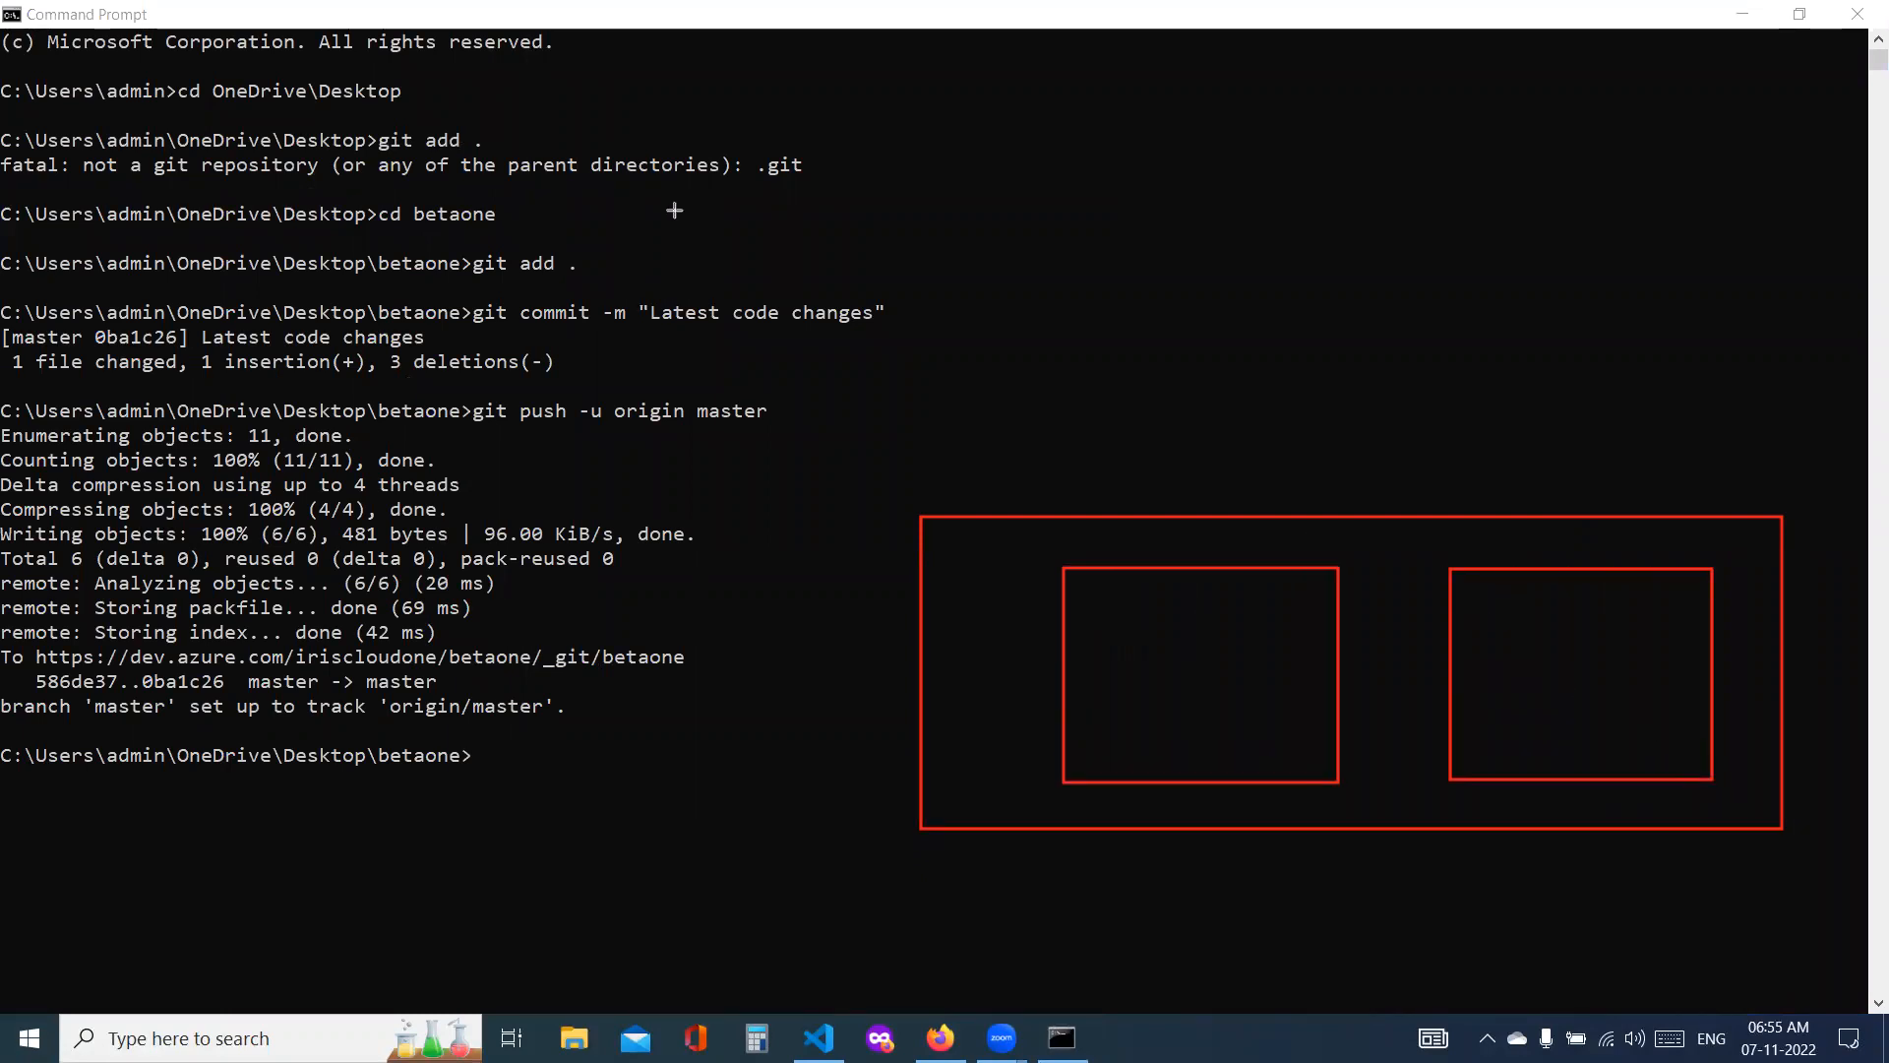
Step: Label the two inner boxes of the diagram "dev" and "prod"
left_click(1142, 547)
type("dev")
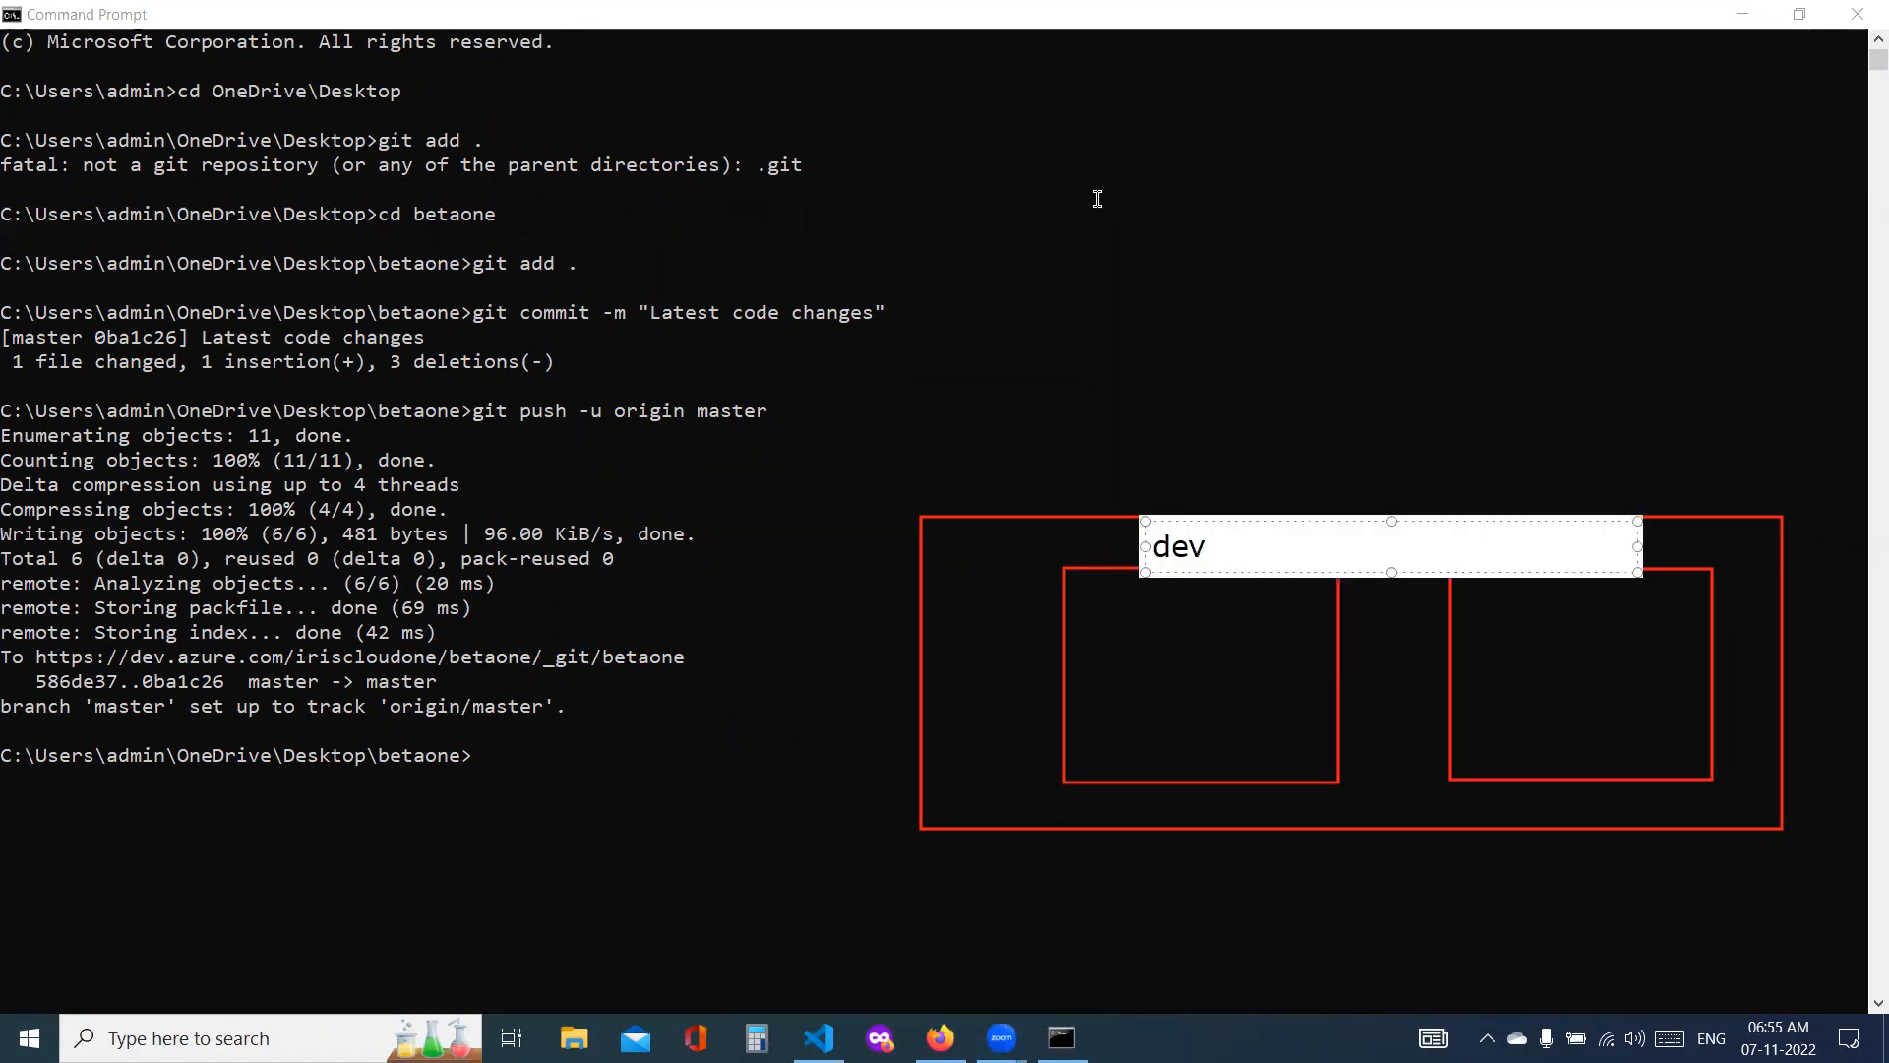
left_click(1668, 553)
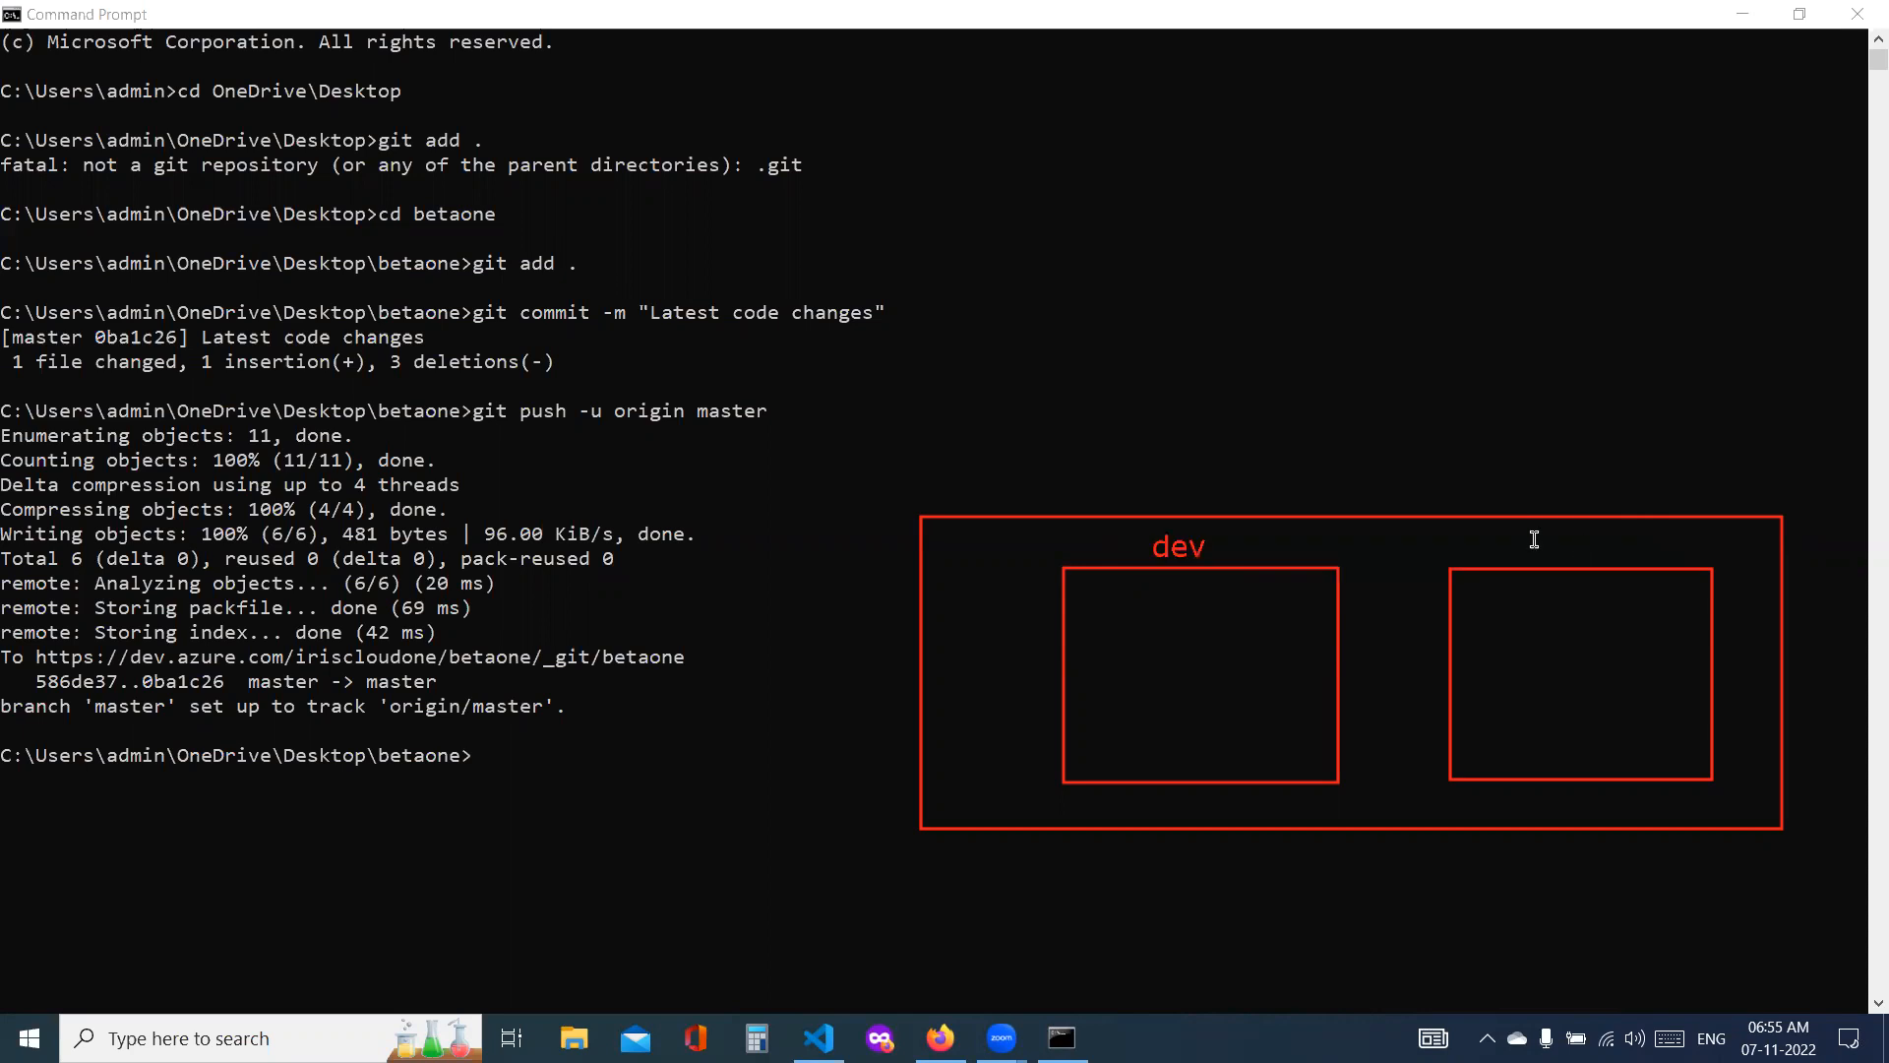
left_click(1521, 537)
type("prod")
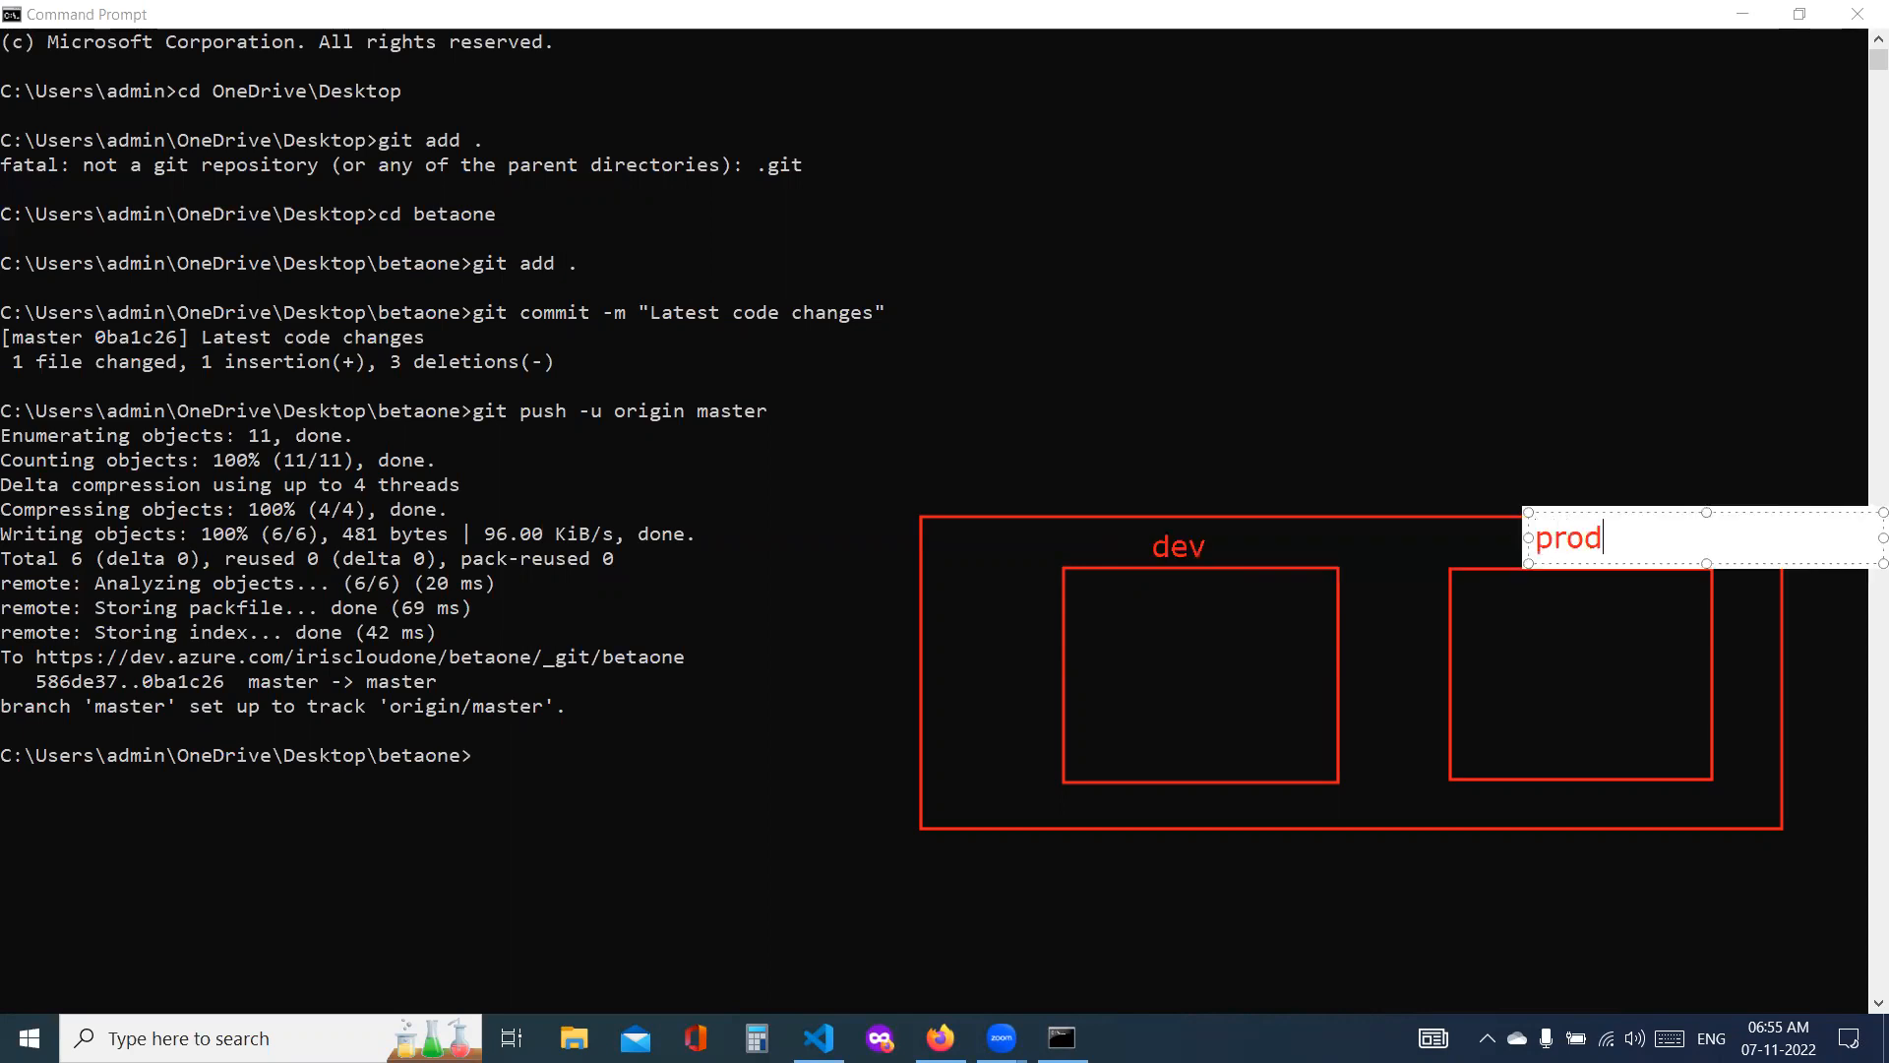
left_click(1276, 360)
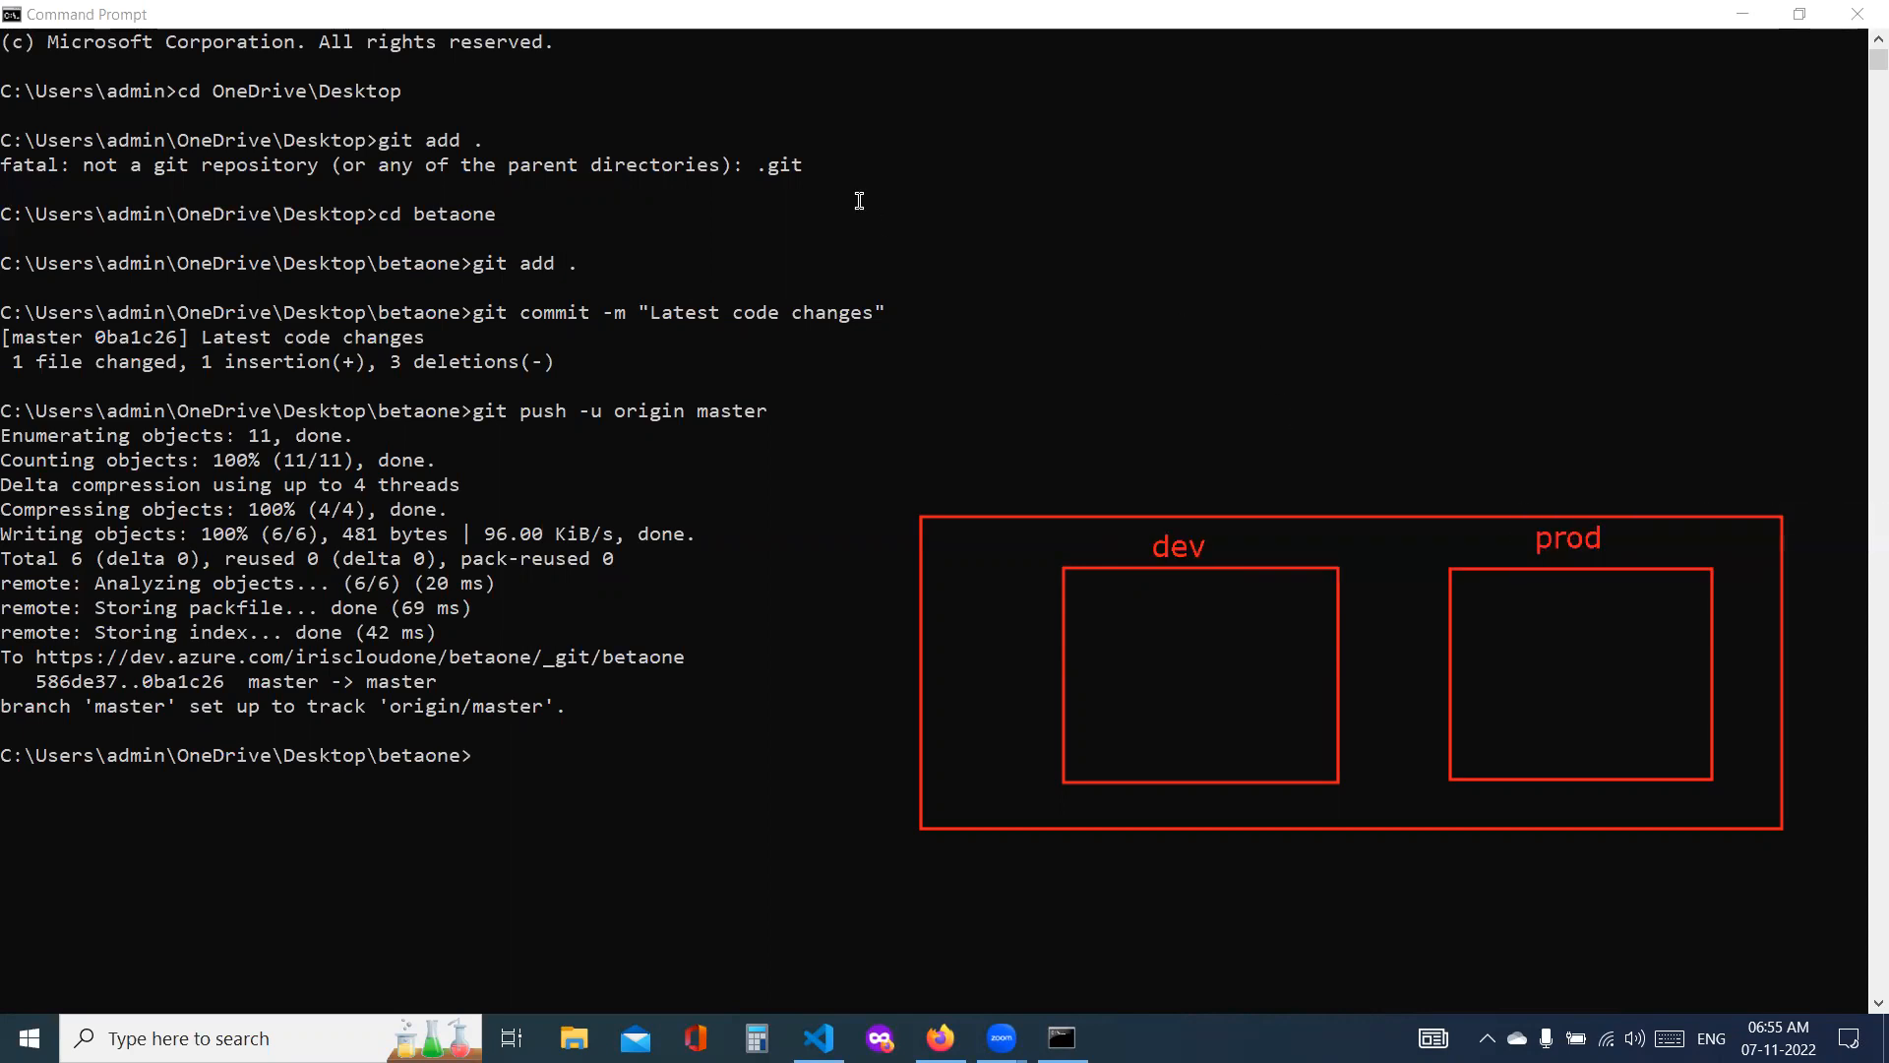
Step: Sketch a pipeline from two long lines above the frame and add a box labelled "Repo" to it
left_click_drag(842, 228, 1544, 201)
left_click_drag(884, 308, 1361, 342)
mouse_move(915, 241)
left_mouse_down()
mouse_move(954, 321)
mouse_move(1019, 255)
mouse_move(947, 250)
left_mouse_up()
mouse_move(965, 359)
left_mouse_down()
mouse_move(983, 403)
mouse_move(1124, 384)
left_mouse_up()
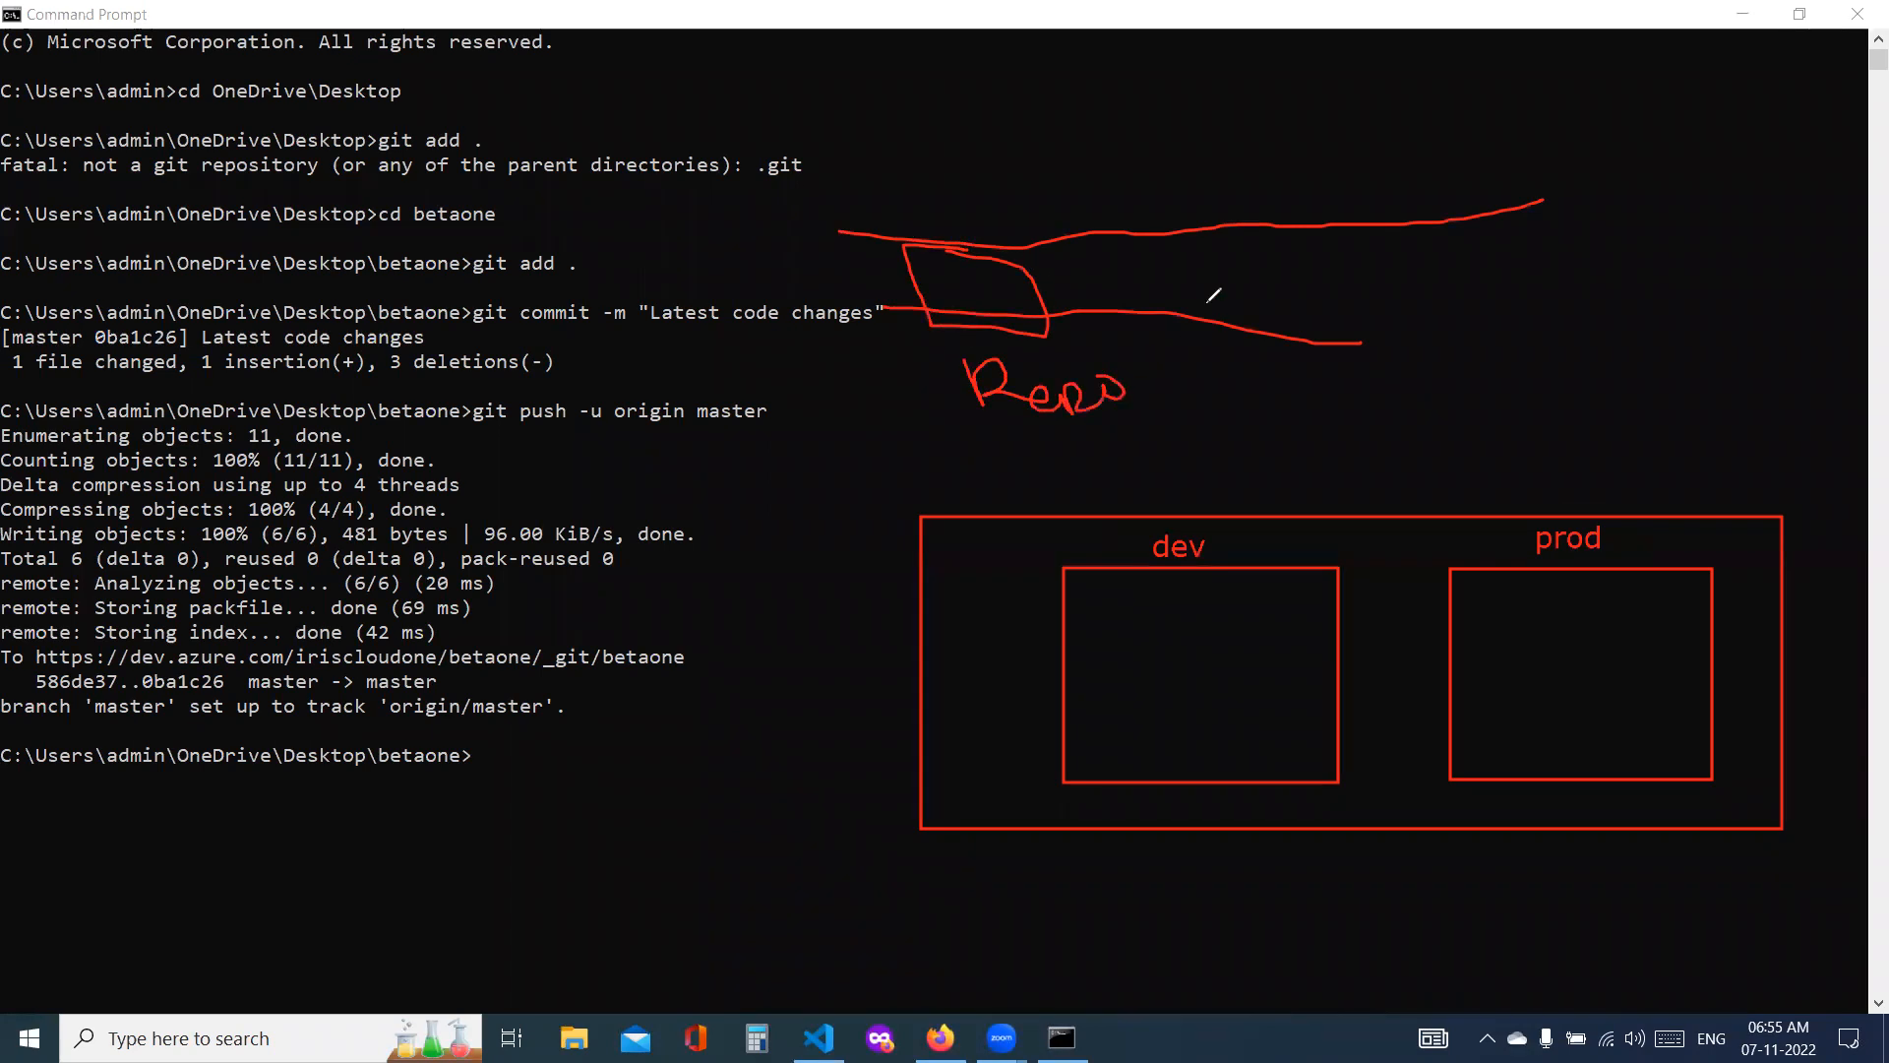
Step: Add a box labelled "build" to the pipeline sketch and draw arrows from build to dev and from dev to prod
mouse_move(1201, 241)
left_mouse_down()
mouse_move(1306, 325)
mouse_move(1382, 315)
mouse_move(1204, 216)
left_mouse_up()
mouse_move(1290, 374)
left_mouse_down()
mouse_move(1304, 408)
mouse_move(1407, 359)
mouse_move(1417, 398)
left_mouse_up()
left_click_drag(1431, 342, 1476, 386)
mouse_move(1386, 293)
left_mouse_down()
mouse_move(1348, 440)
mouse_move(1246, 585)
mouse_move(1278, 561)
left_mouse_up()
mouse_move(1343, 677)
left_mouse_down()
mouse_move(1452, 672)
mouse_move(1437, 696)
left_mouse_up()
left_click_drag(1436, 697, 1426, 641)
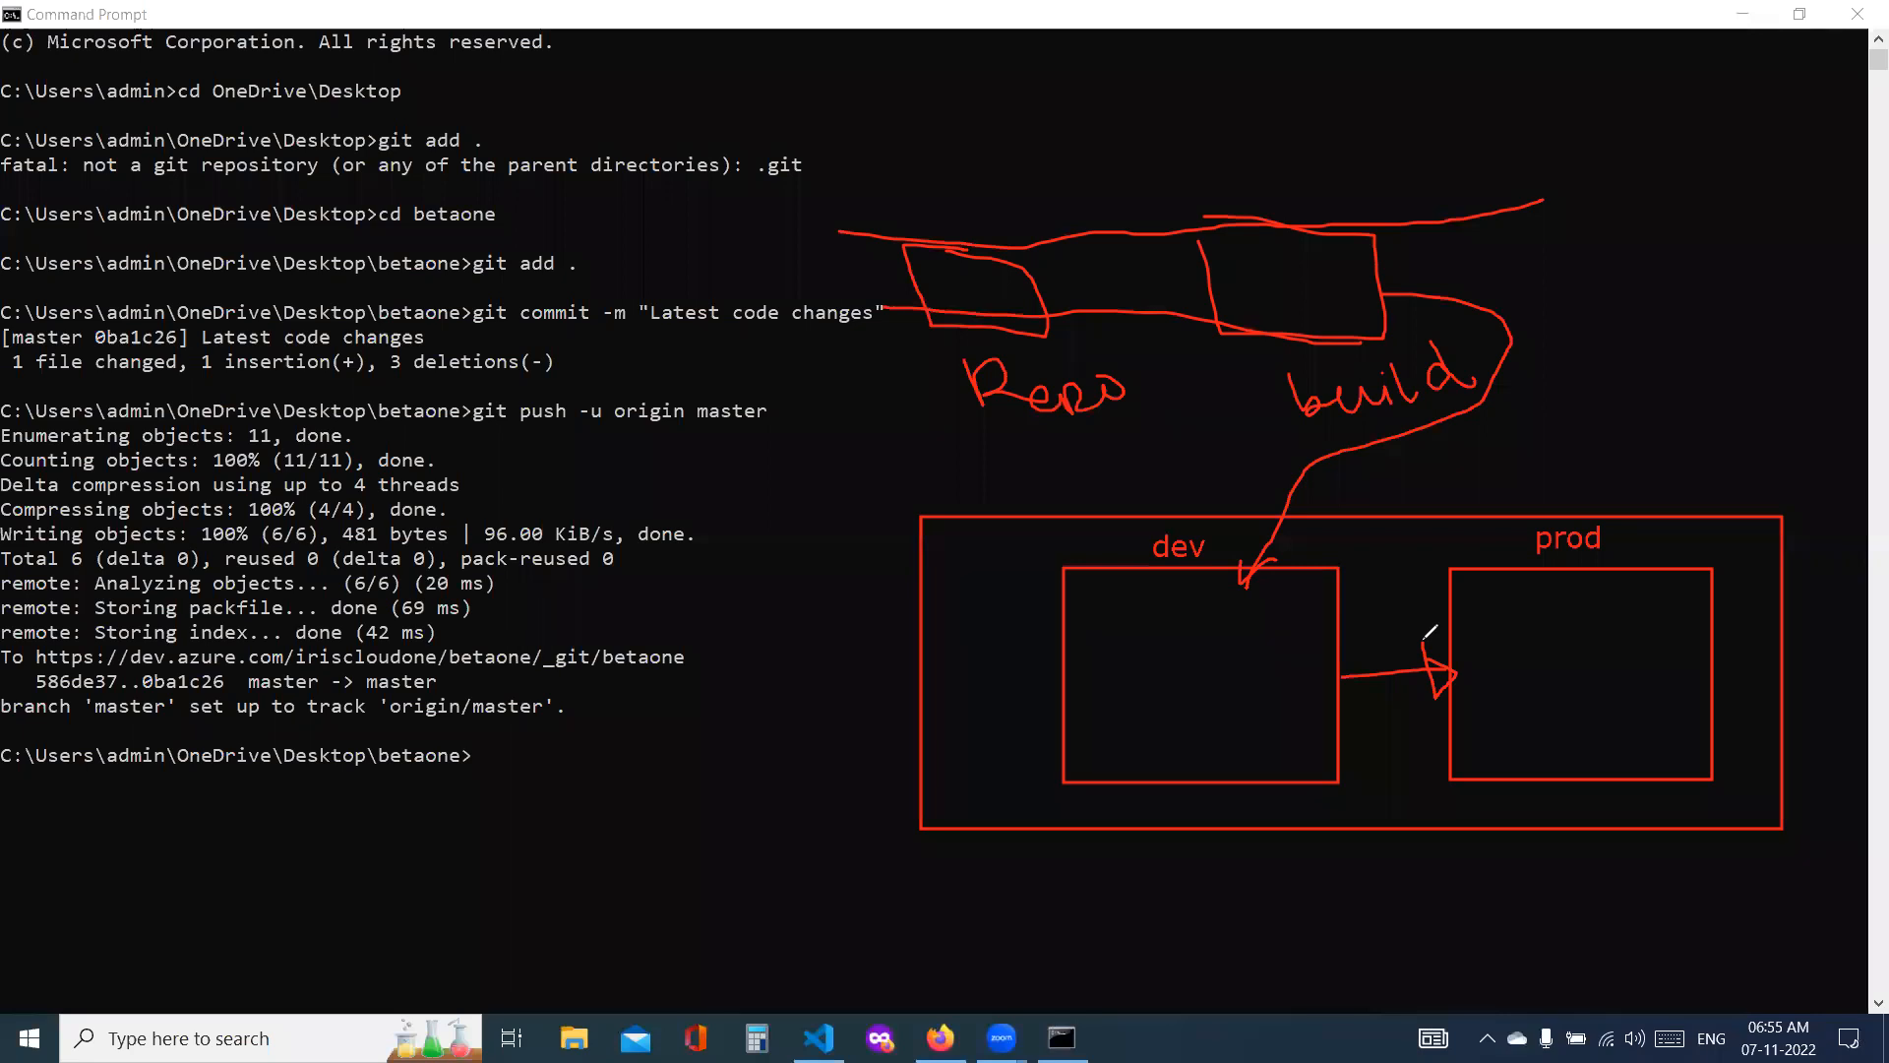
Step: Write "CI/CD" beside the sketch, mark its repo, build, dev and prod stages, and erase all annotations
mouse_move(1621, 234)
left_mouse_down()
mouse_move(1648, 307)
mouse_move(1708, 294)
left_mouse_up()
mouse_move(1716, 295)
left_mouse_down()
mouse_move(1732, 258)
mouse_move(1726, 297)
left_mouse_up()
left_click_drag(987, 443, 1061, 412)
left_click_drag(1287, 387, 1483, 490)
left_click_drag(1174, 607, 1270, 610)
left_click_drag(1444, 590, 1636, 533)
left_click_drag(1744, 234, 1764, 187)
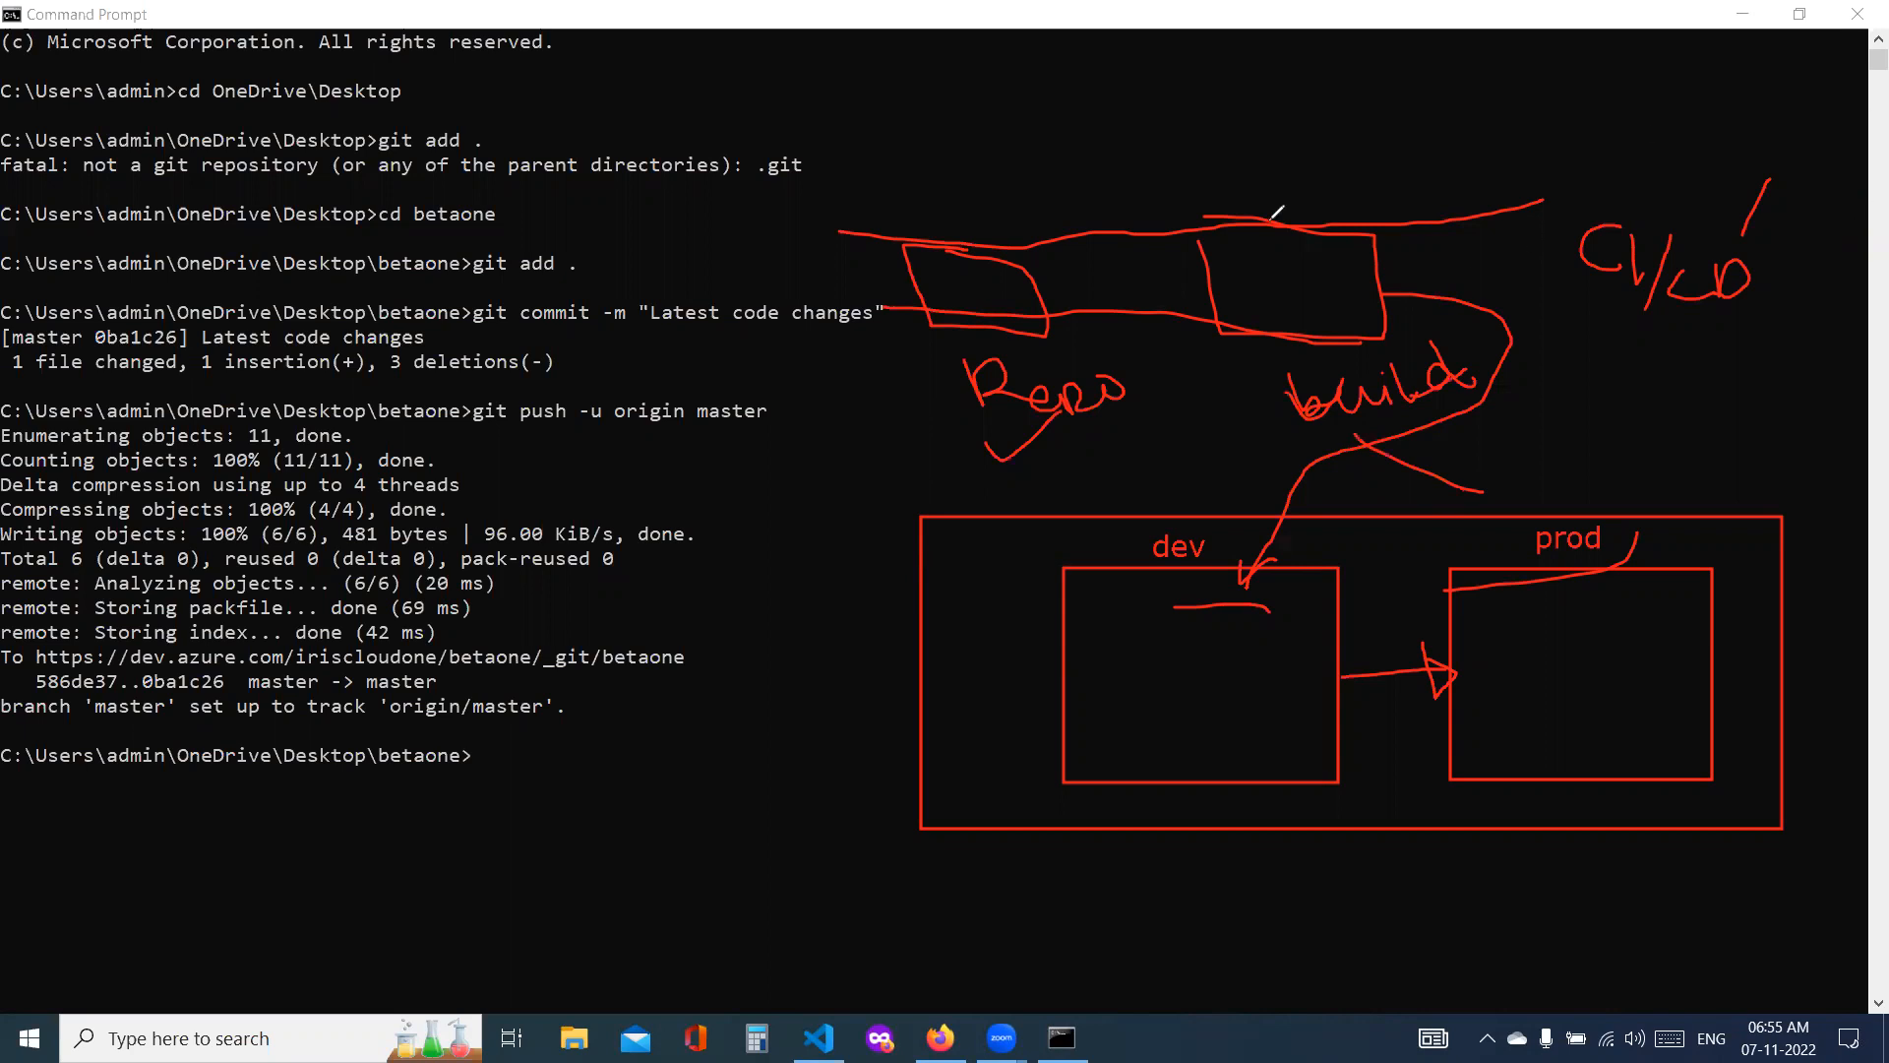
key("e")
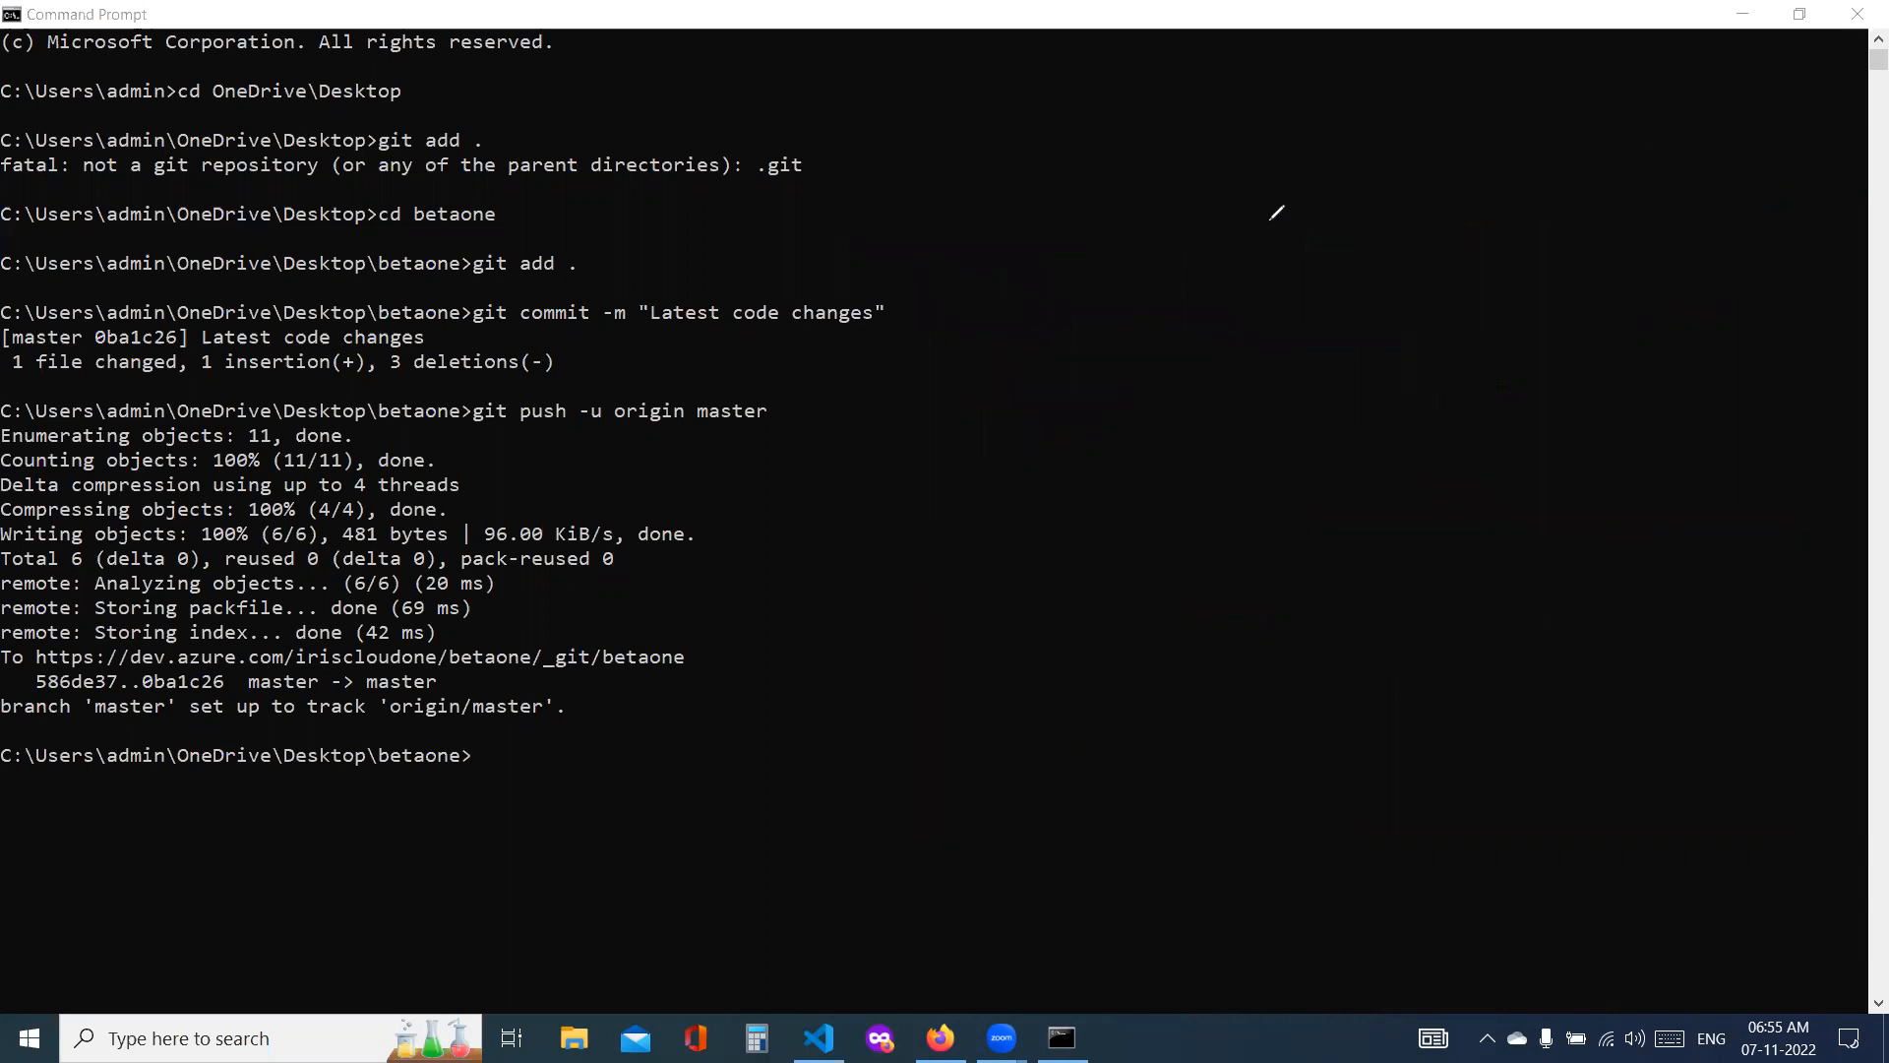
Step: Return to the Azure portal, open the deployed web app's resource, and check both web apps in the App Services list
left_click(939, 1037)
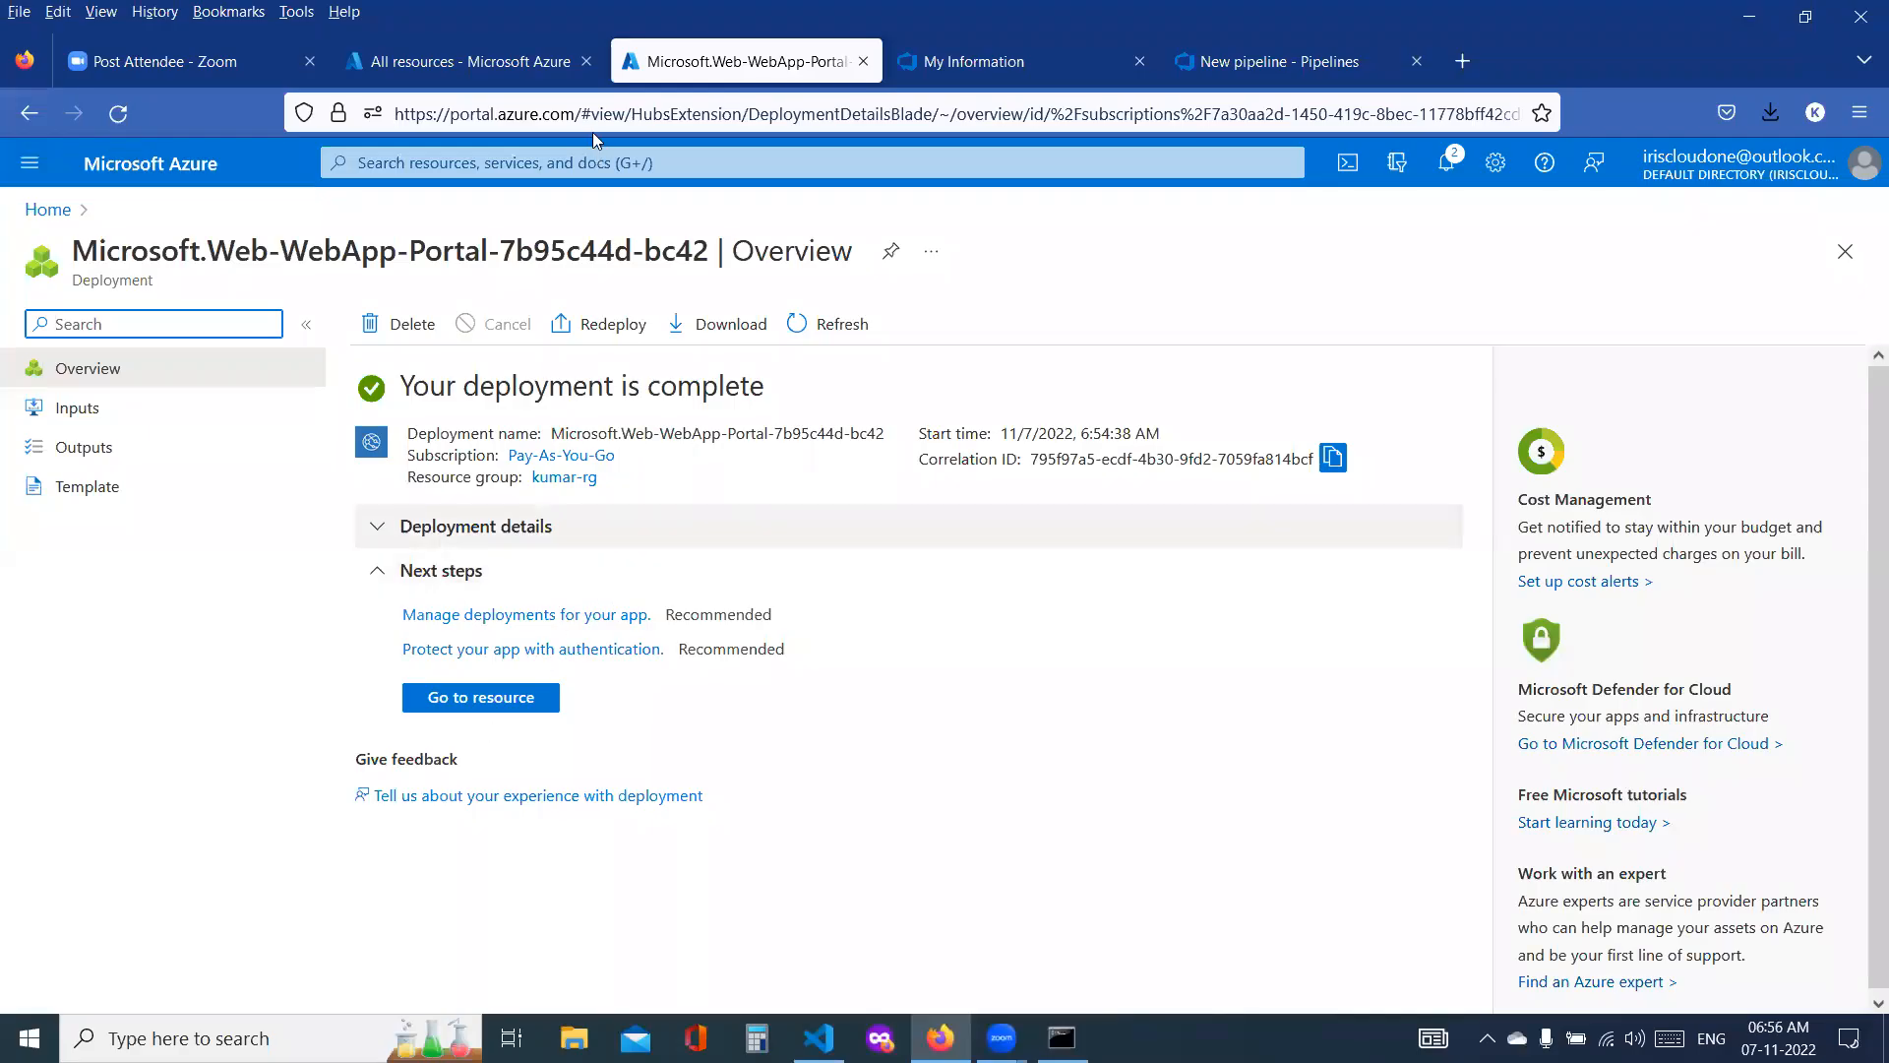
left_click(504, 706)
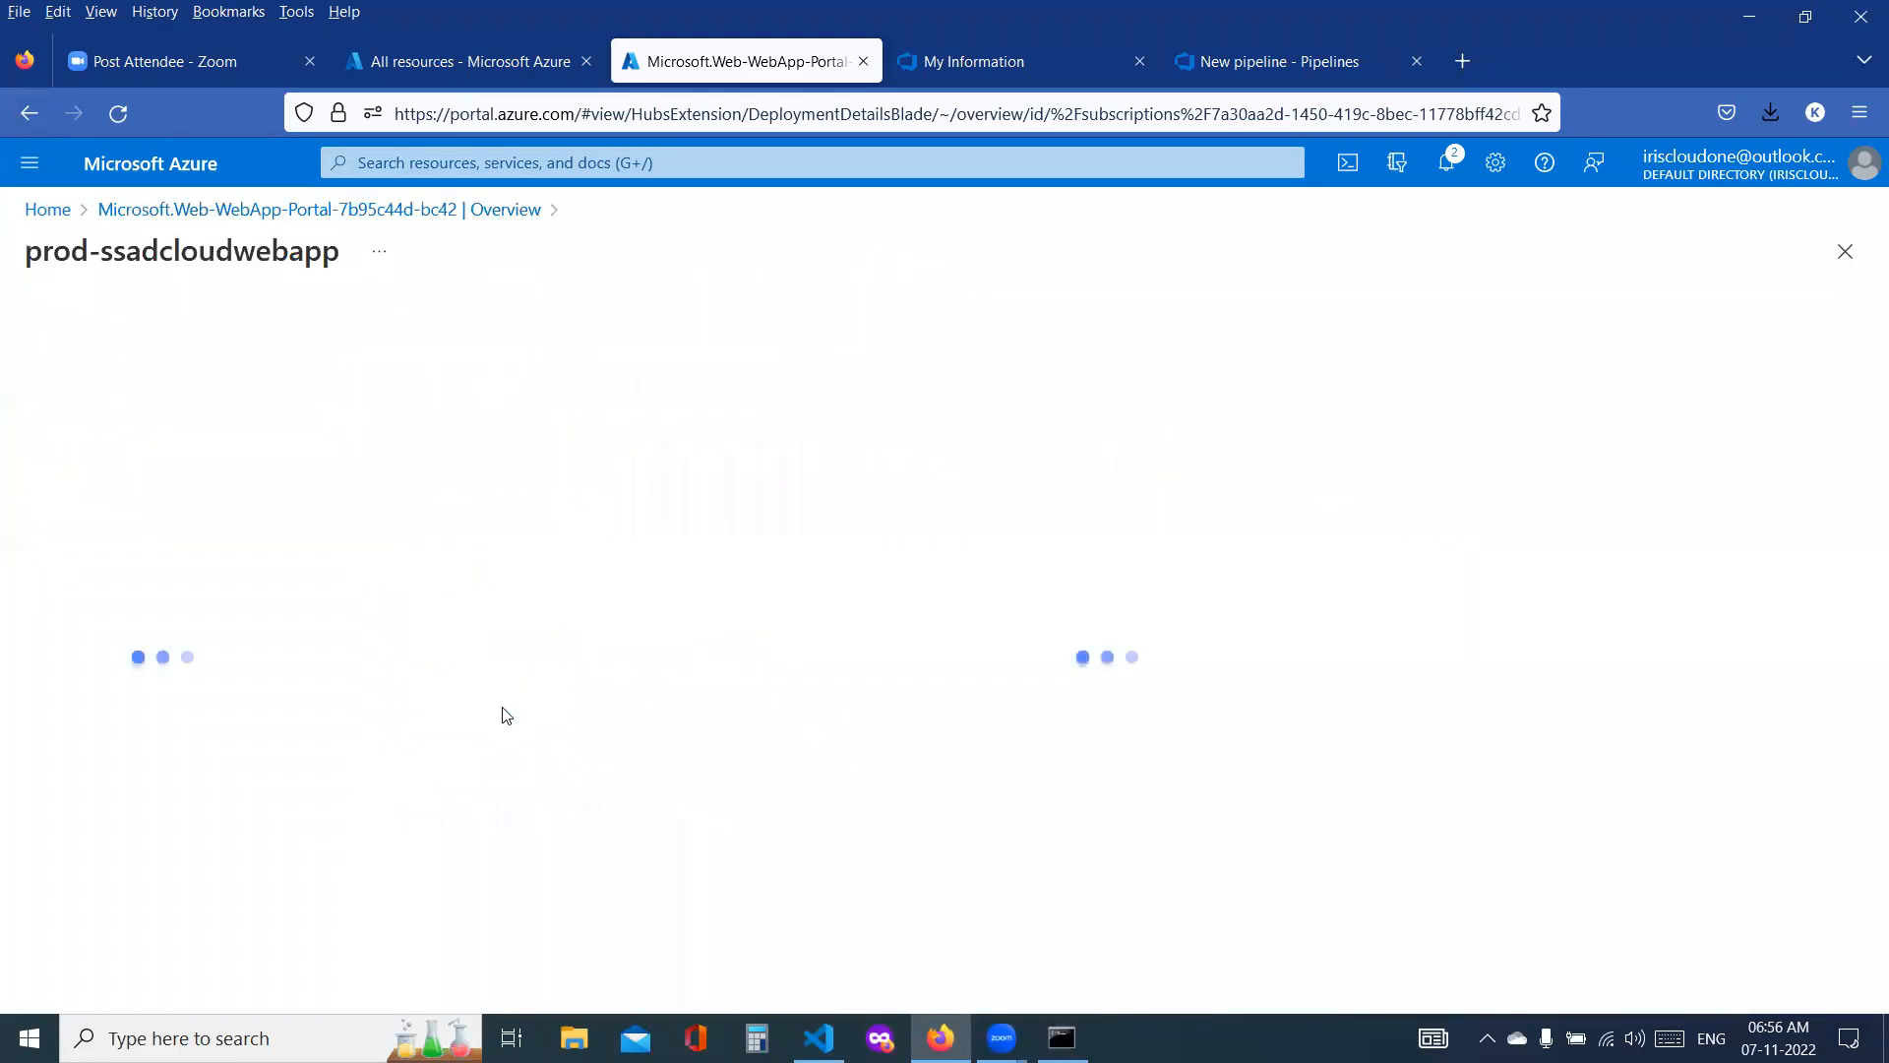
left_click(61, 218)
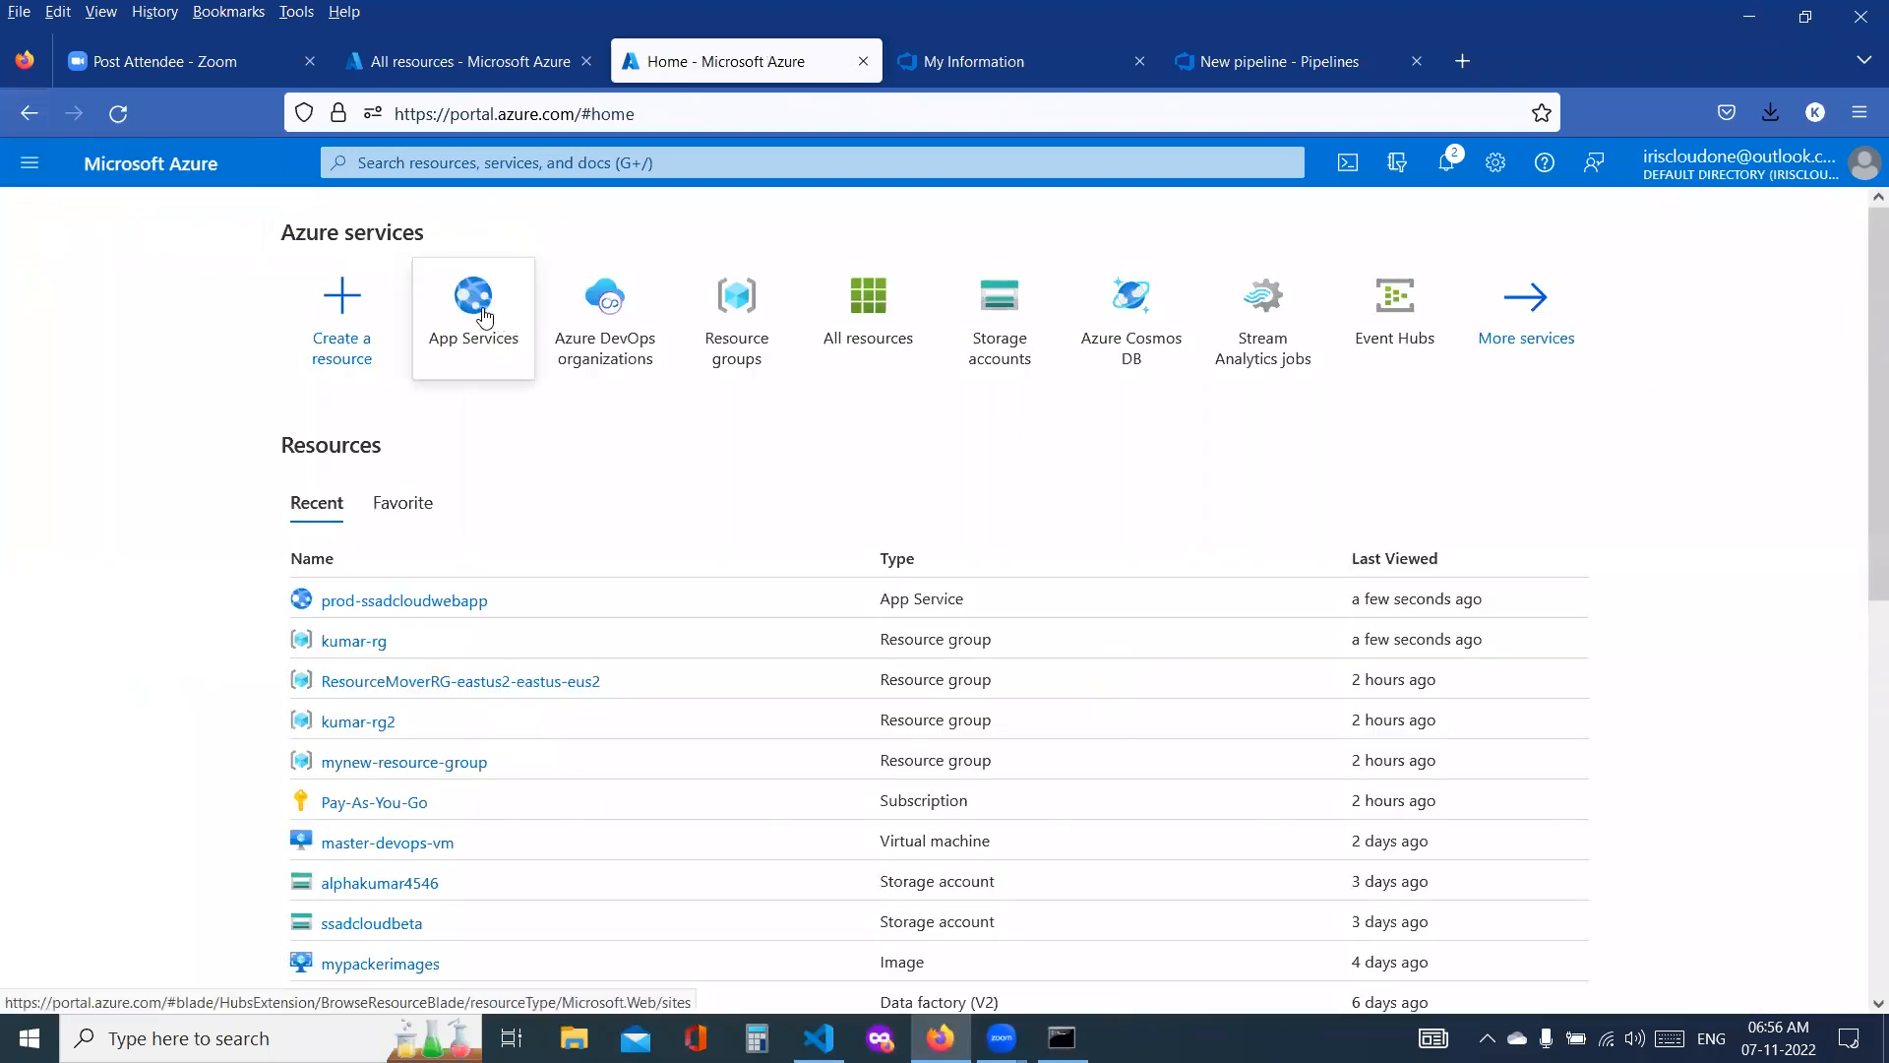
left_click(482, 313)
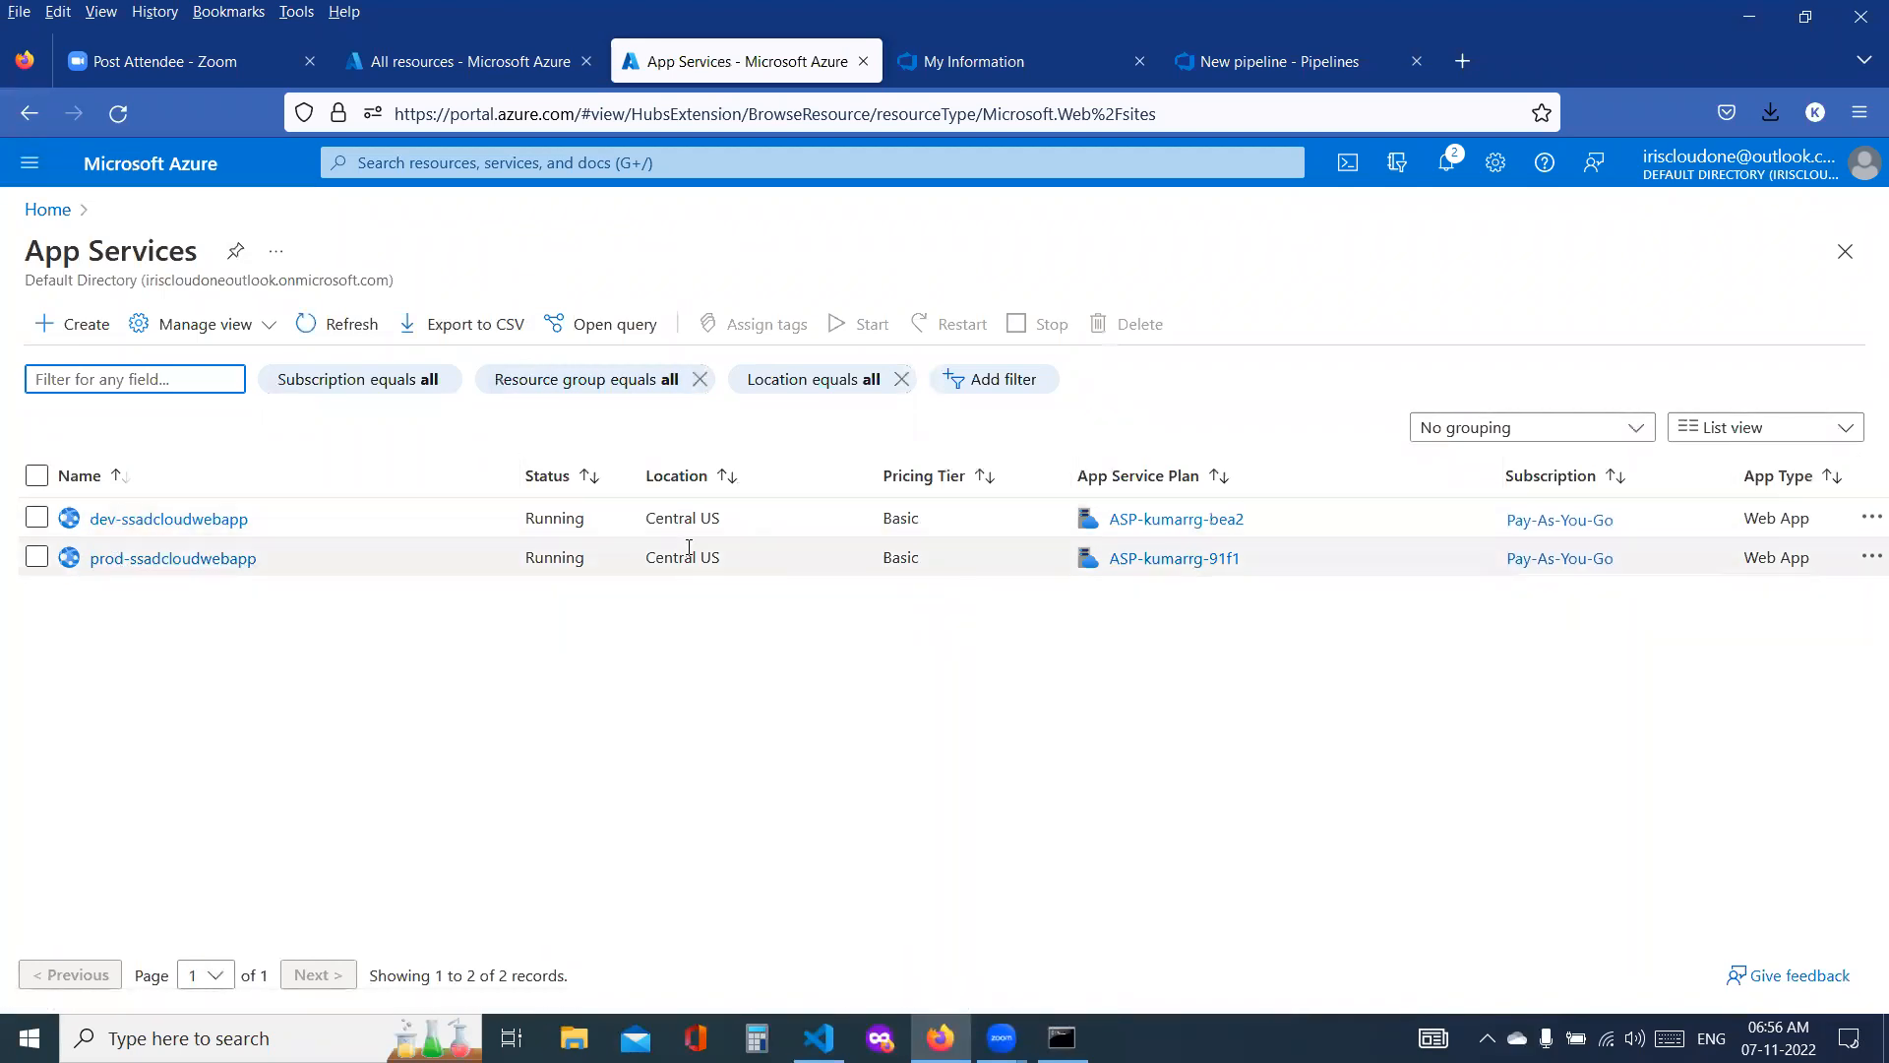
Step: Try configuring the Azure DevOps pipeline as "Maven package Java project Web App to Linux on Azure" with dev-ssadcloudwebapp
left_click(989, 64)
left_click(1210, 65)
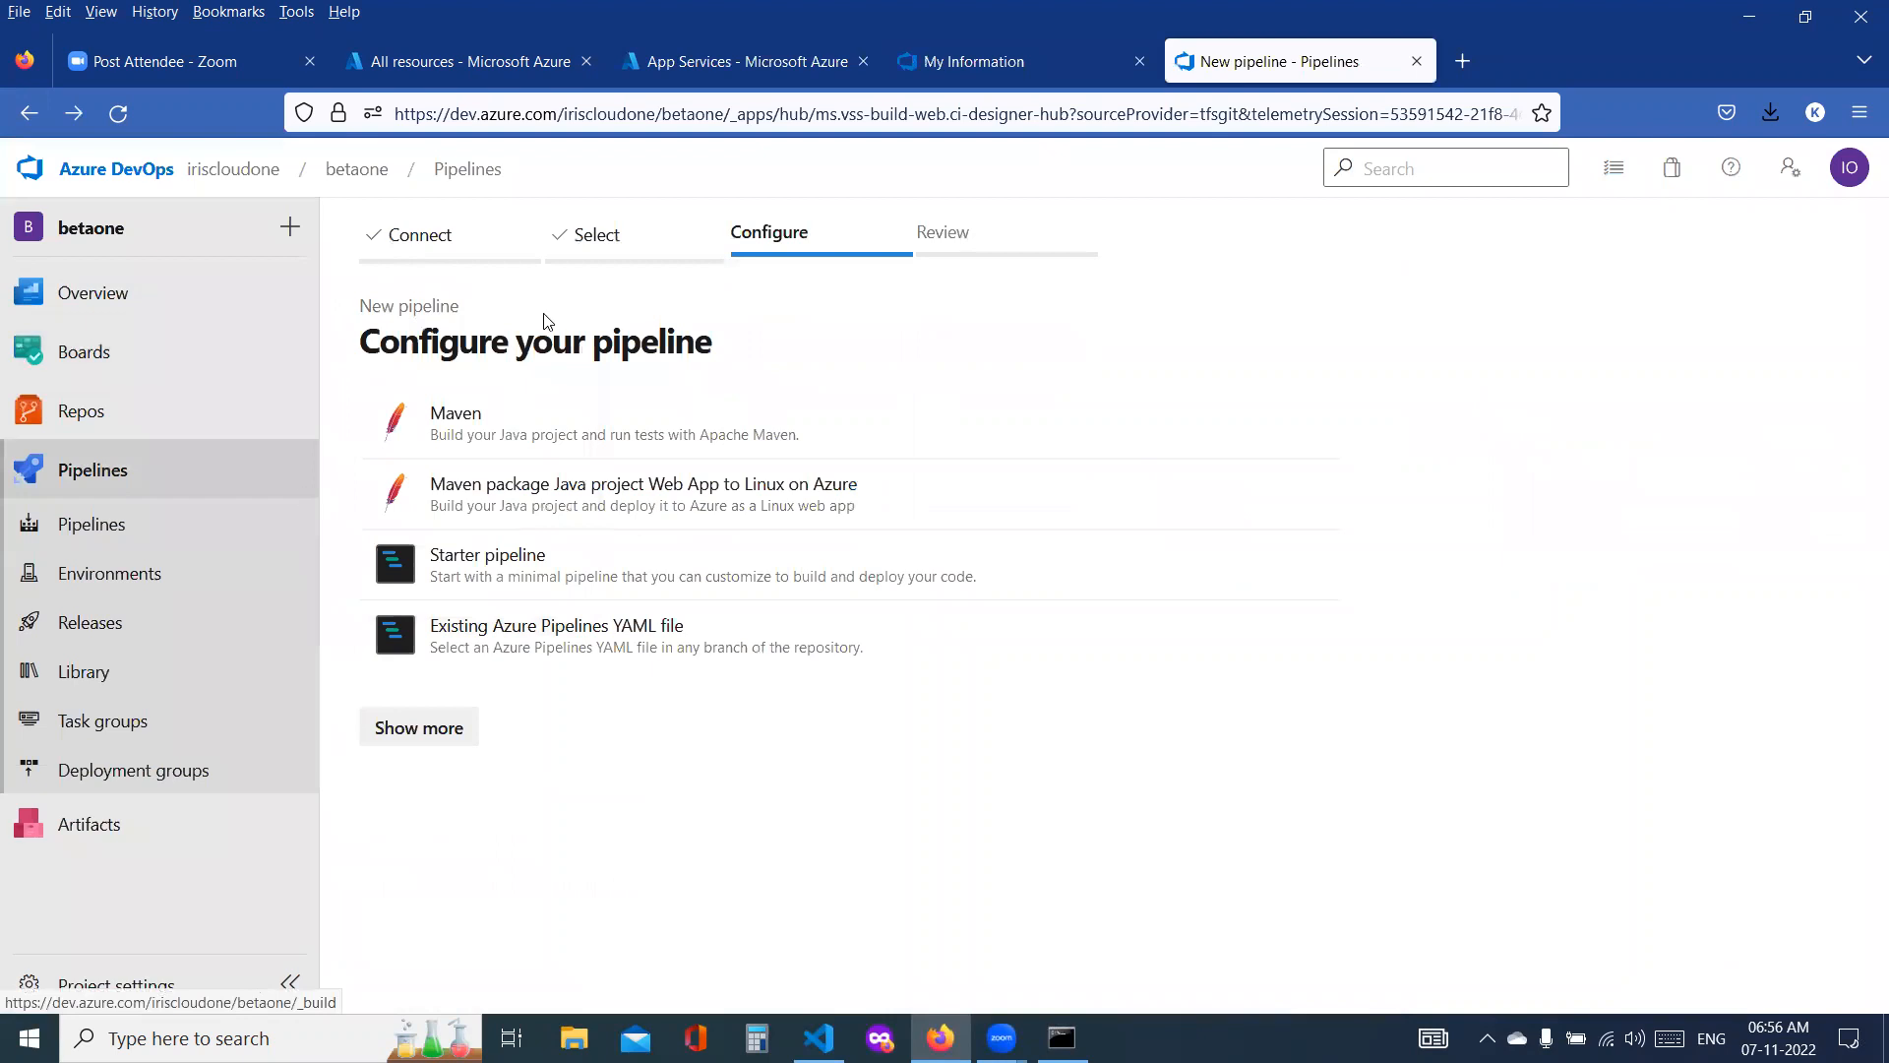
left_click(494, 511)
left_click(1430, 386)
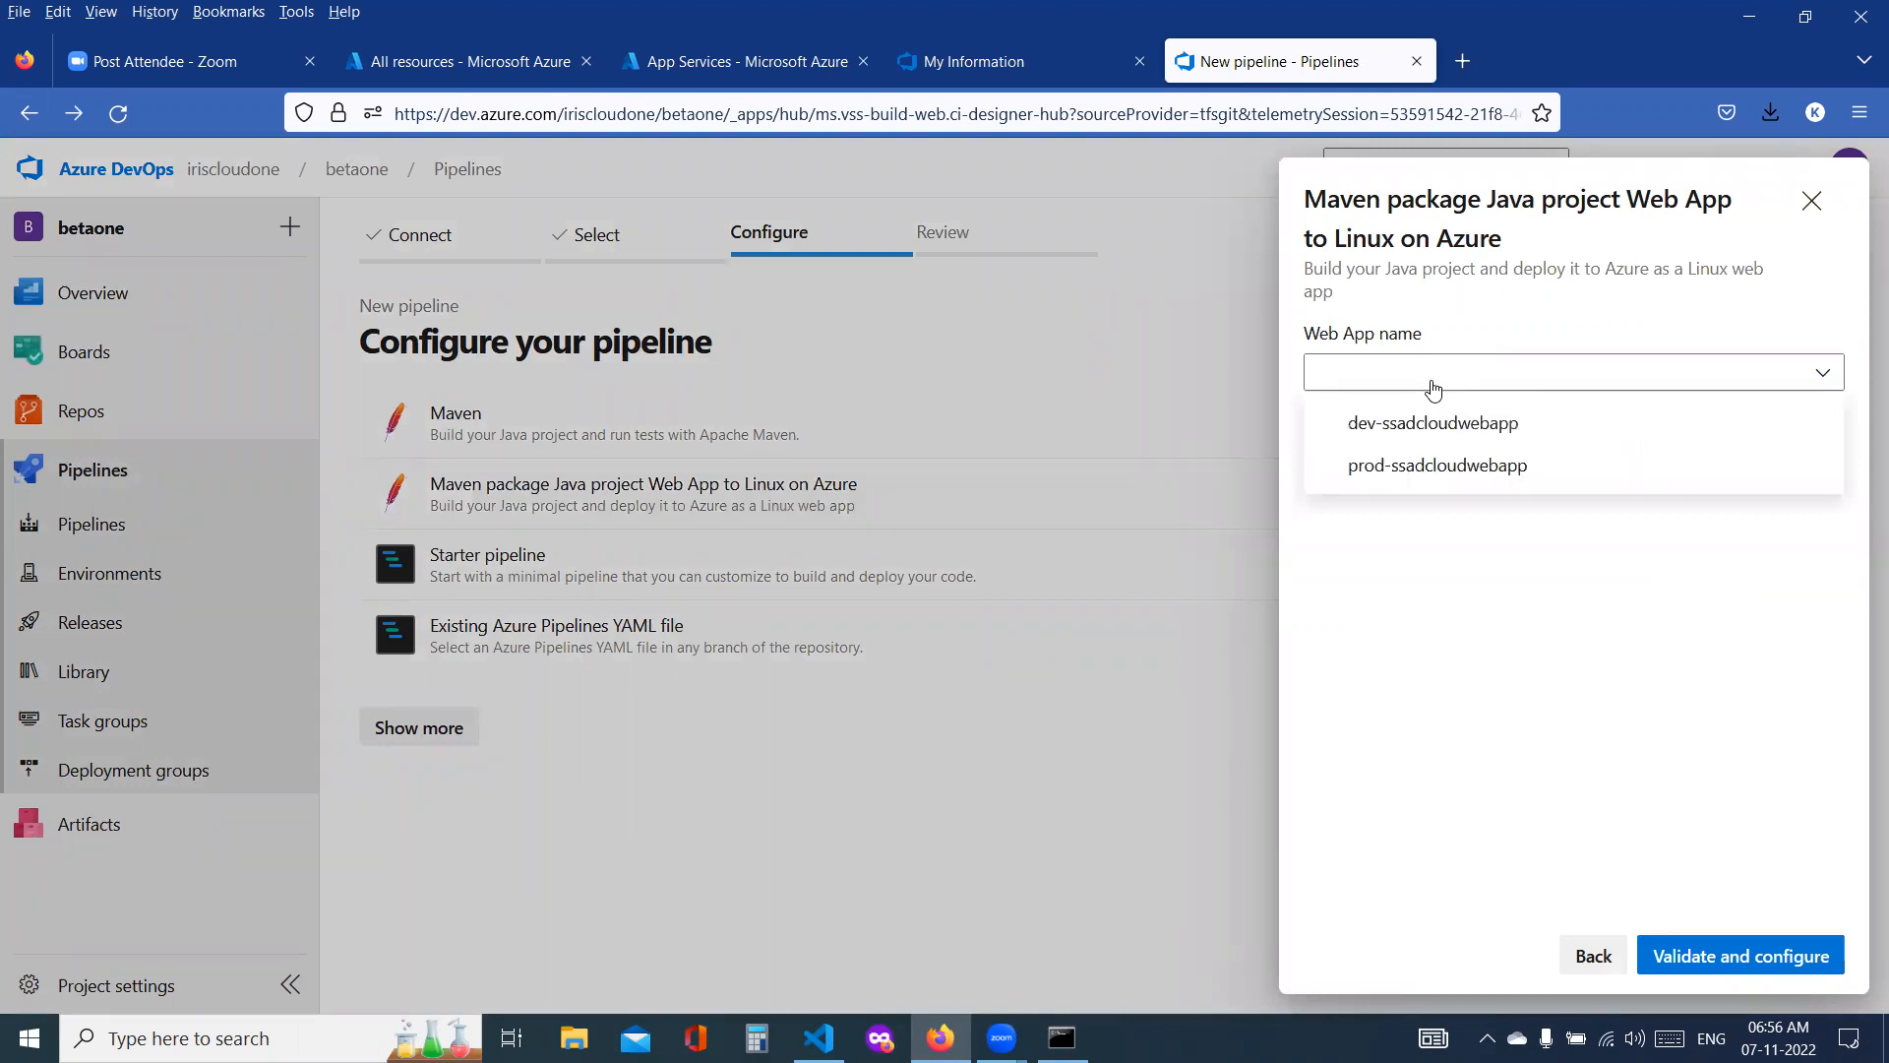
left_click(1438, 433)
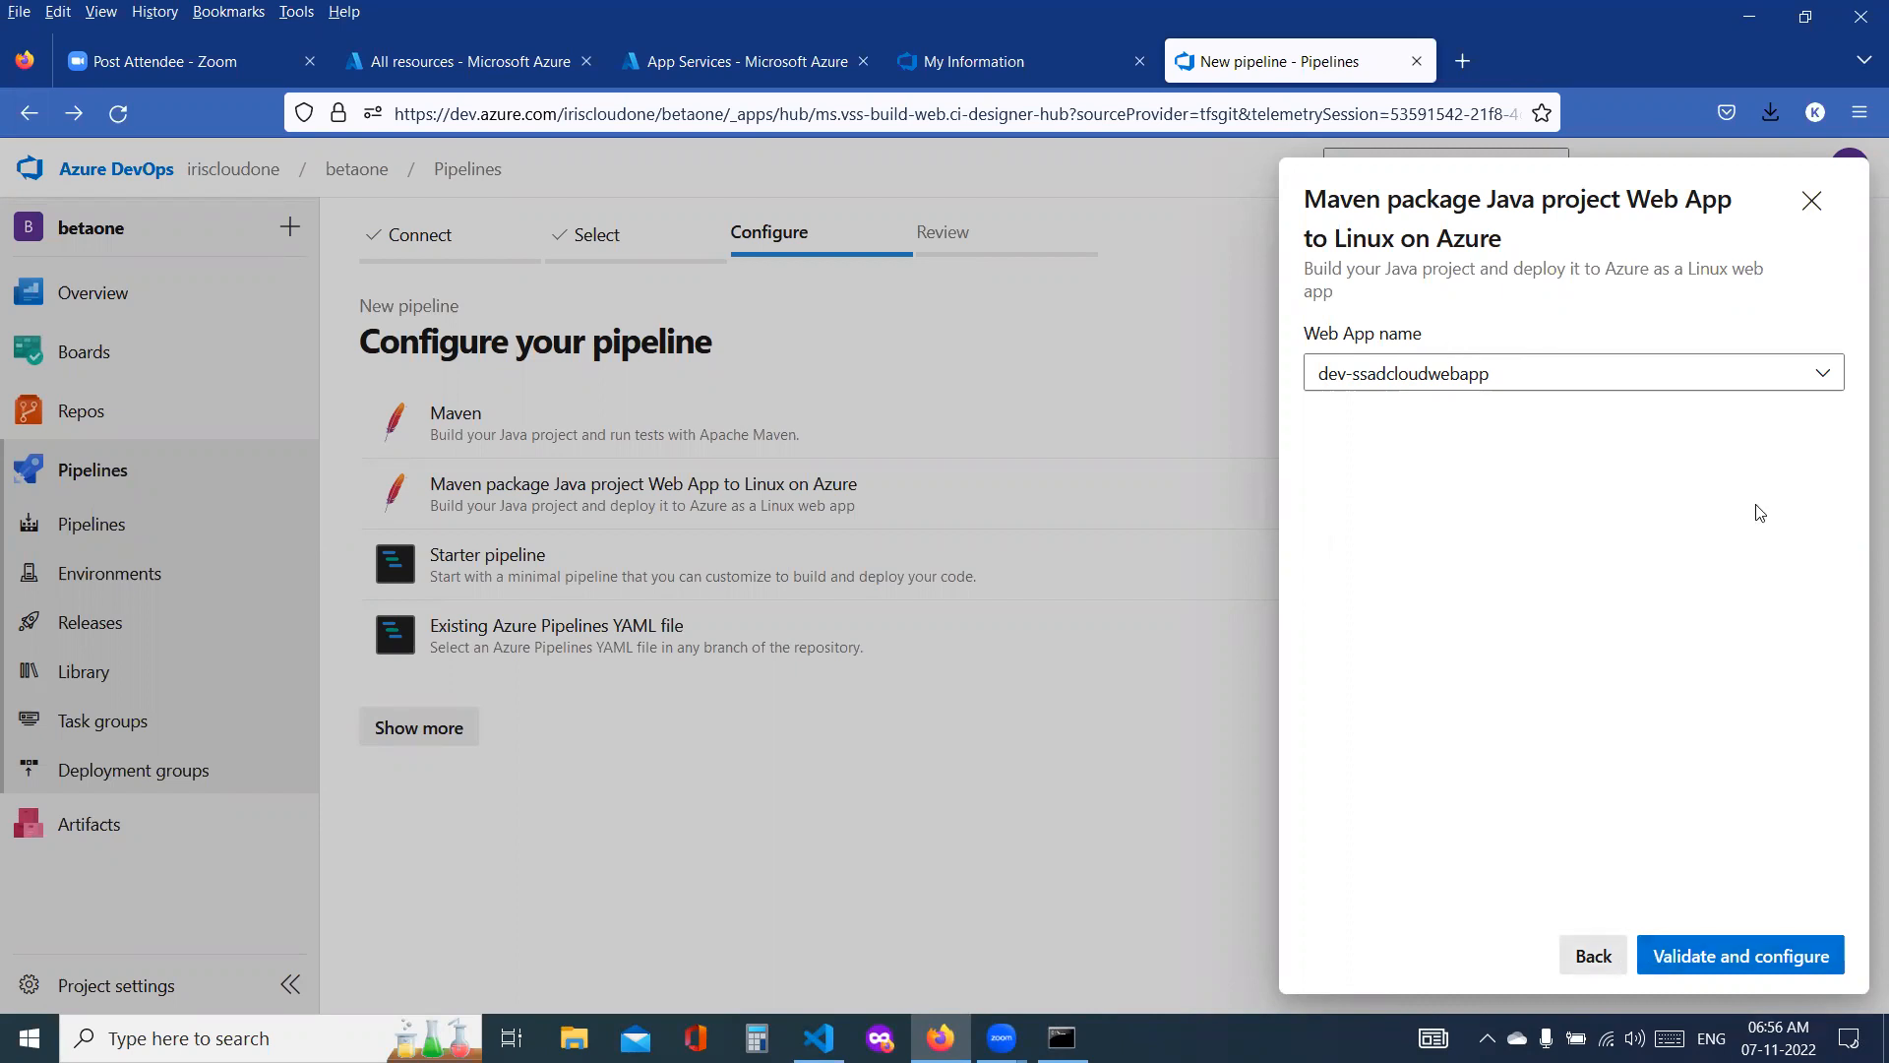
left_click(1811, 202)
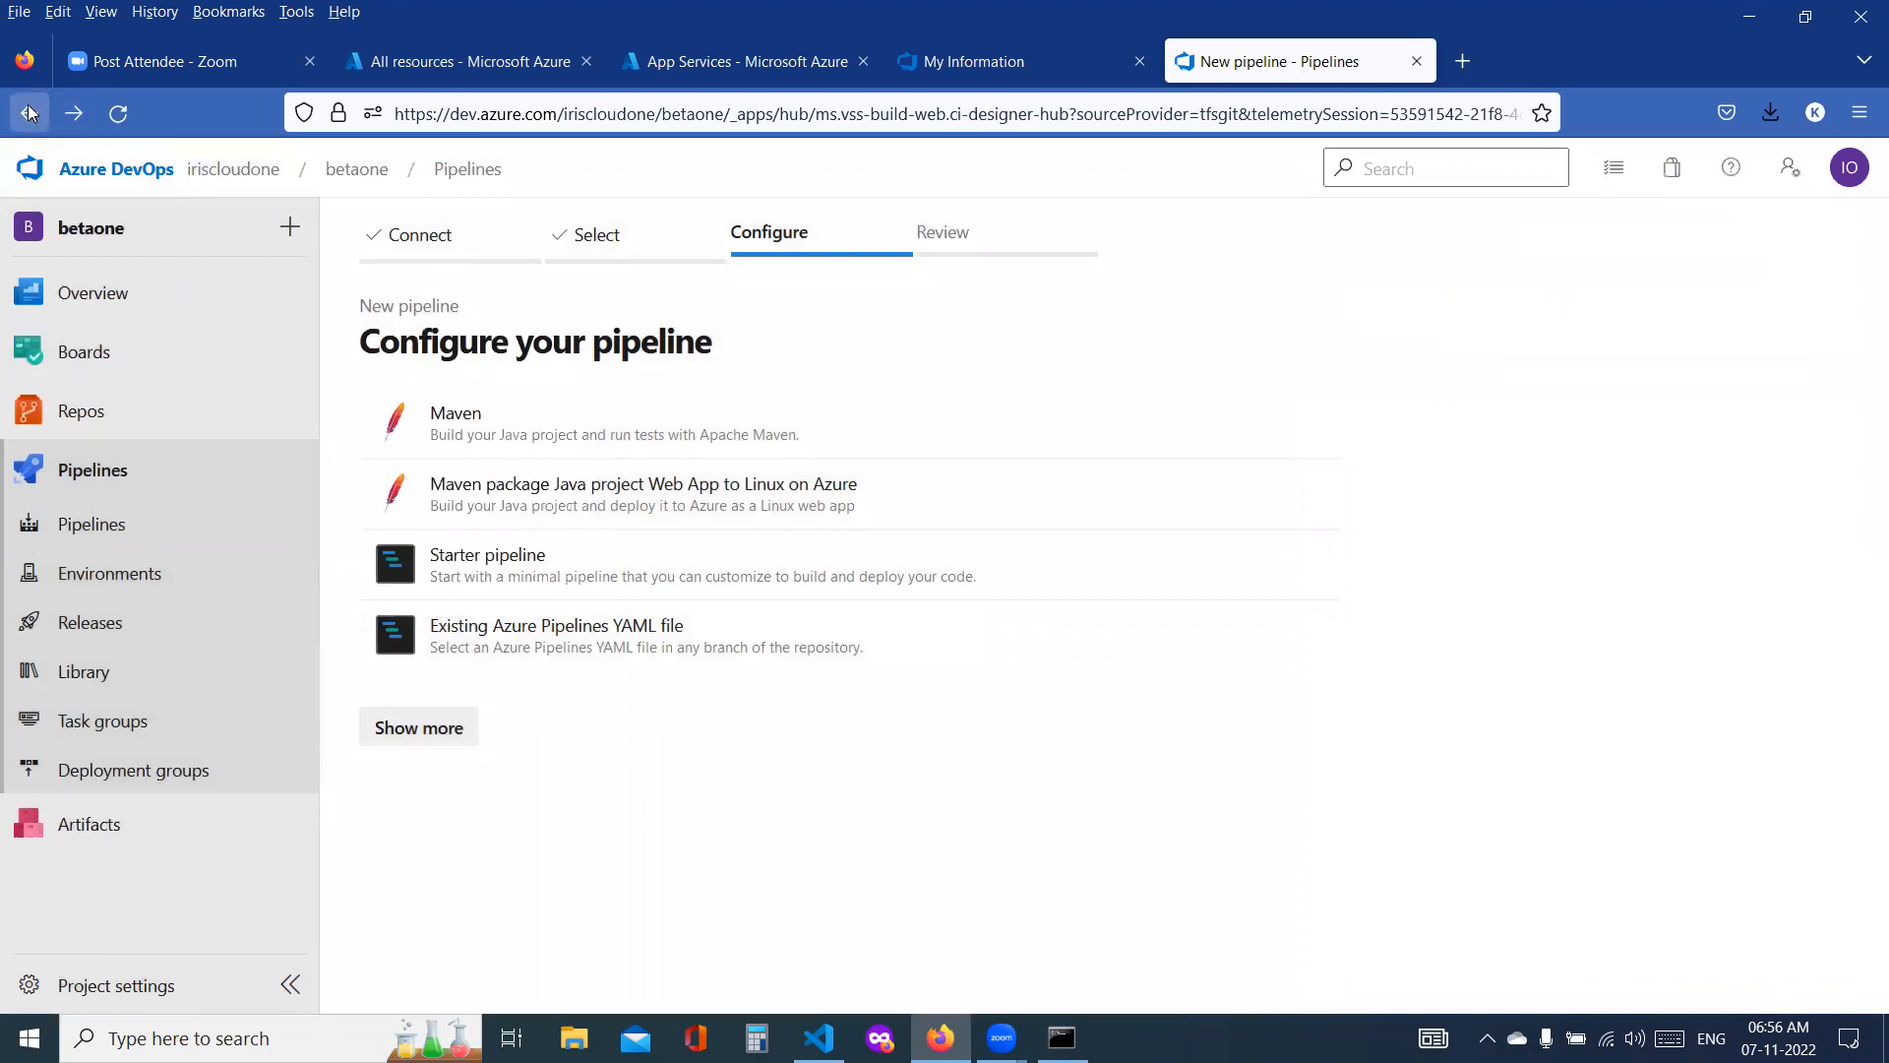
Step: Check the betaone repository's files and start a new pipeline with Azure Repos Git as source and betaone as repository
left_click(85, 425)
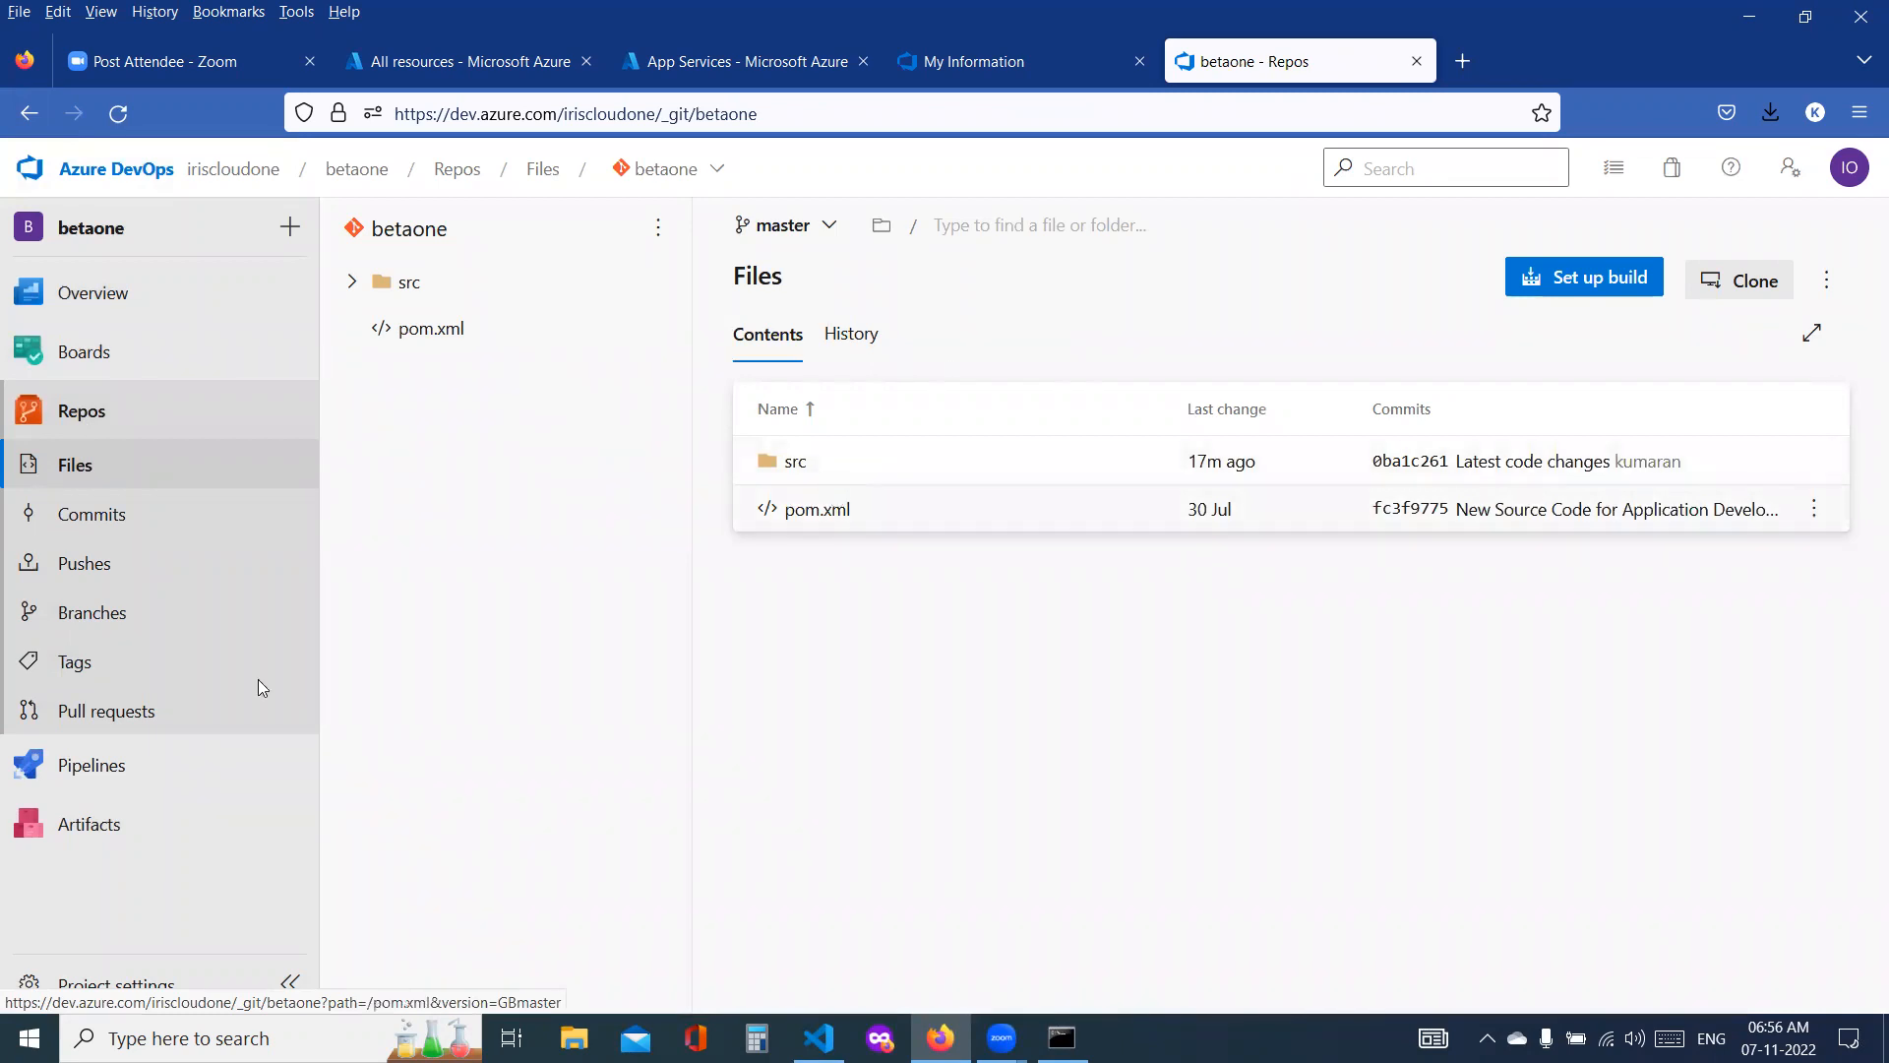
left_click(79, 766)
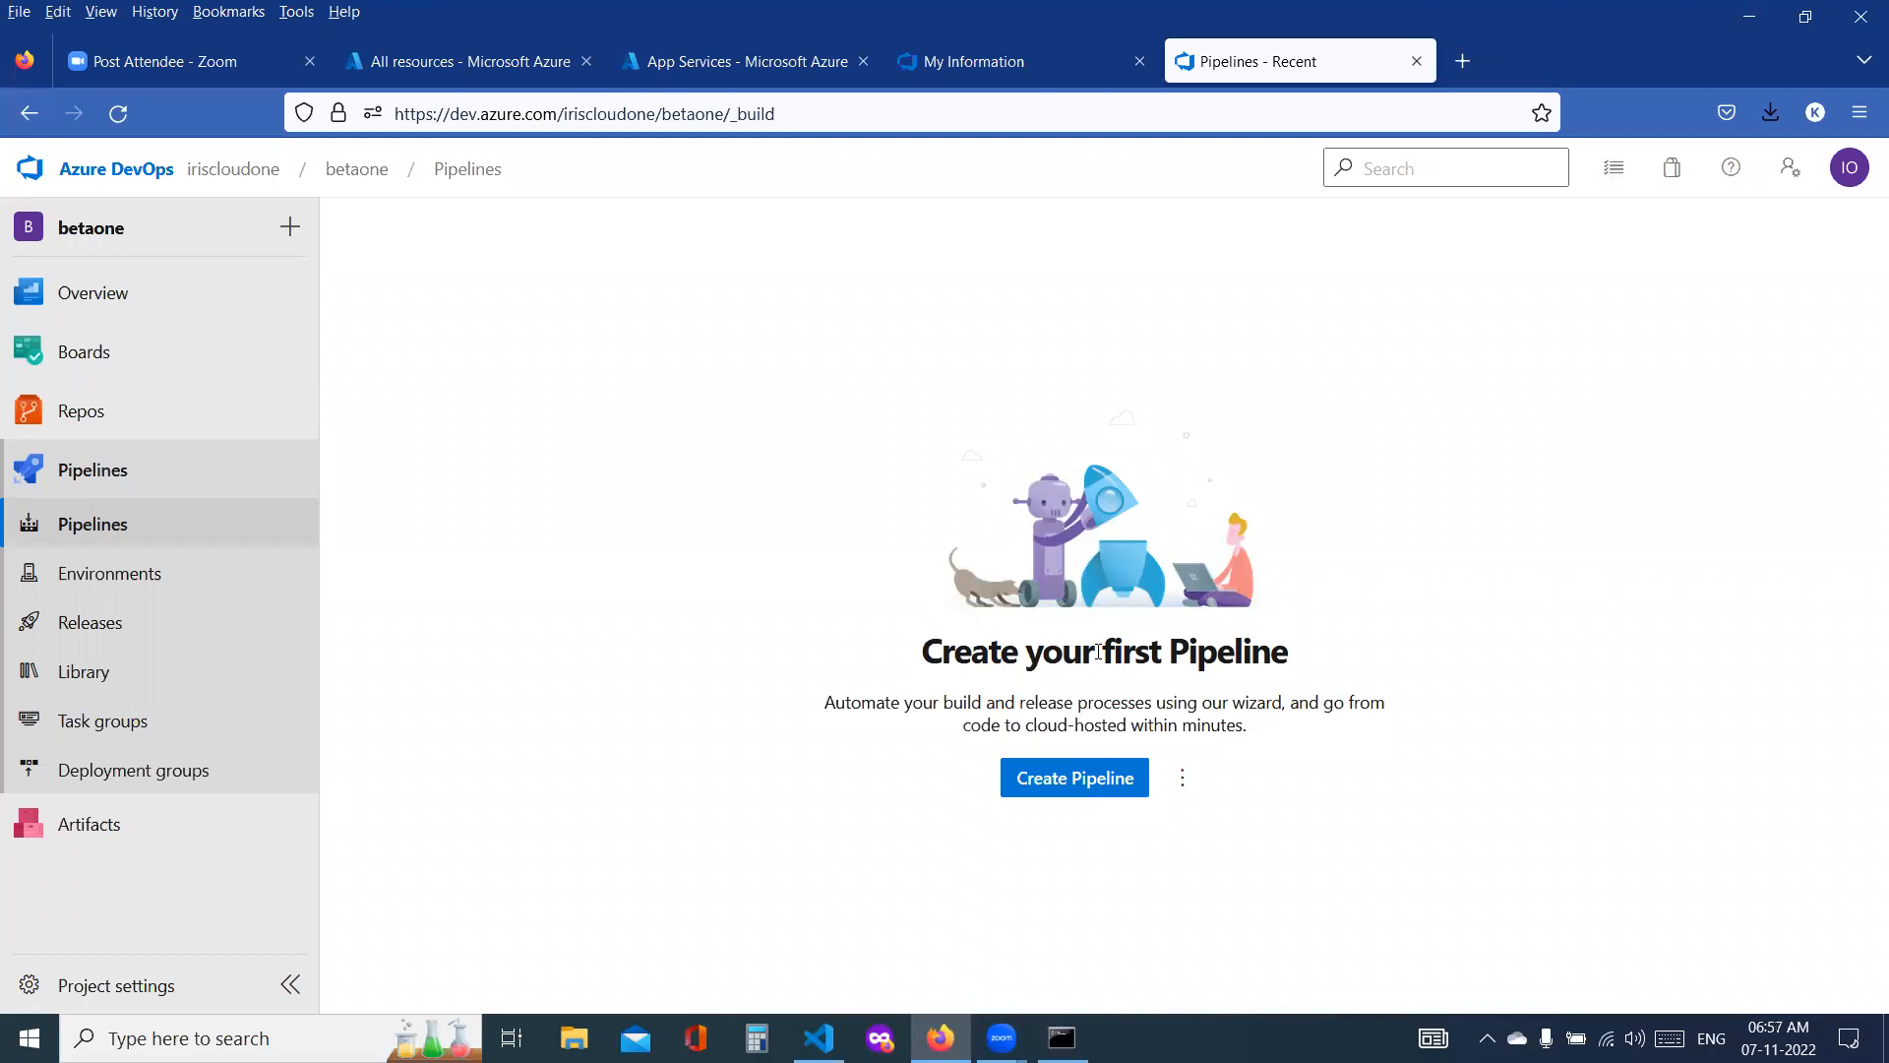
left_click(1092, 787)
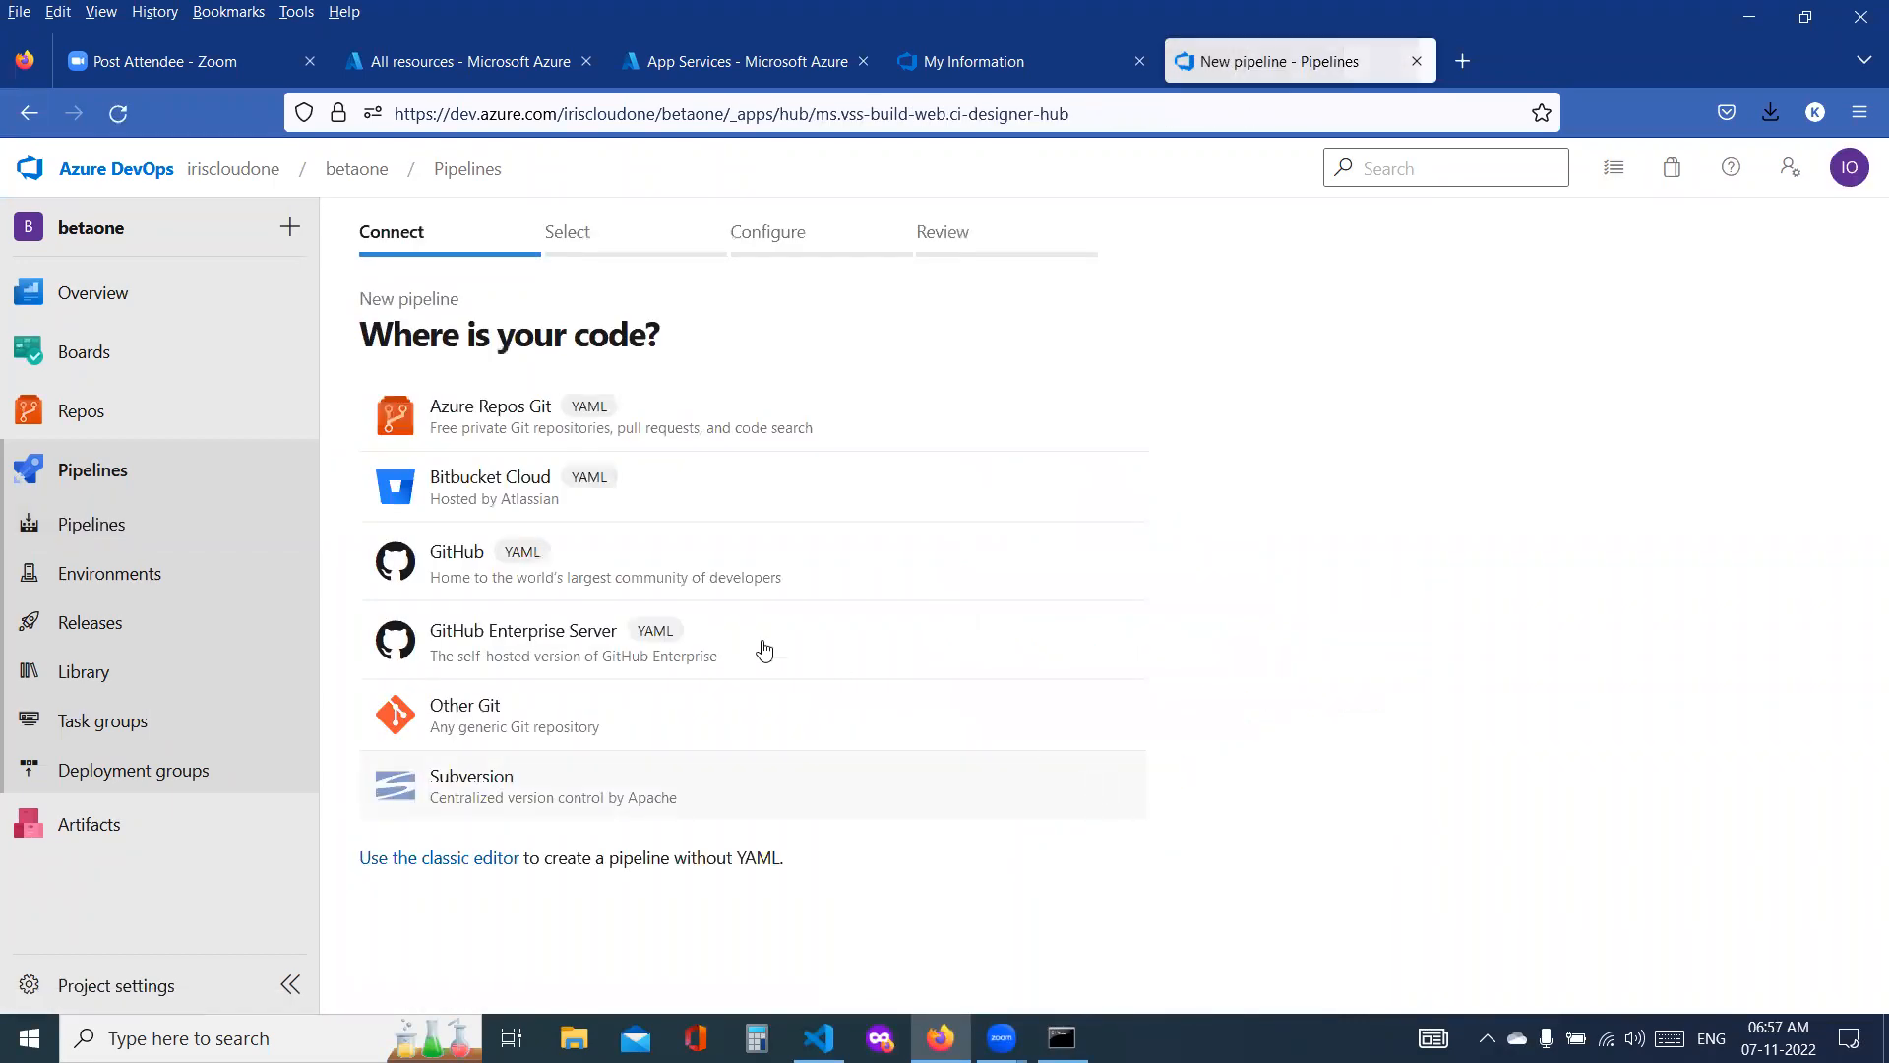
left_click(493, 422)
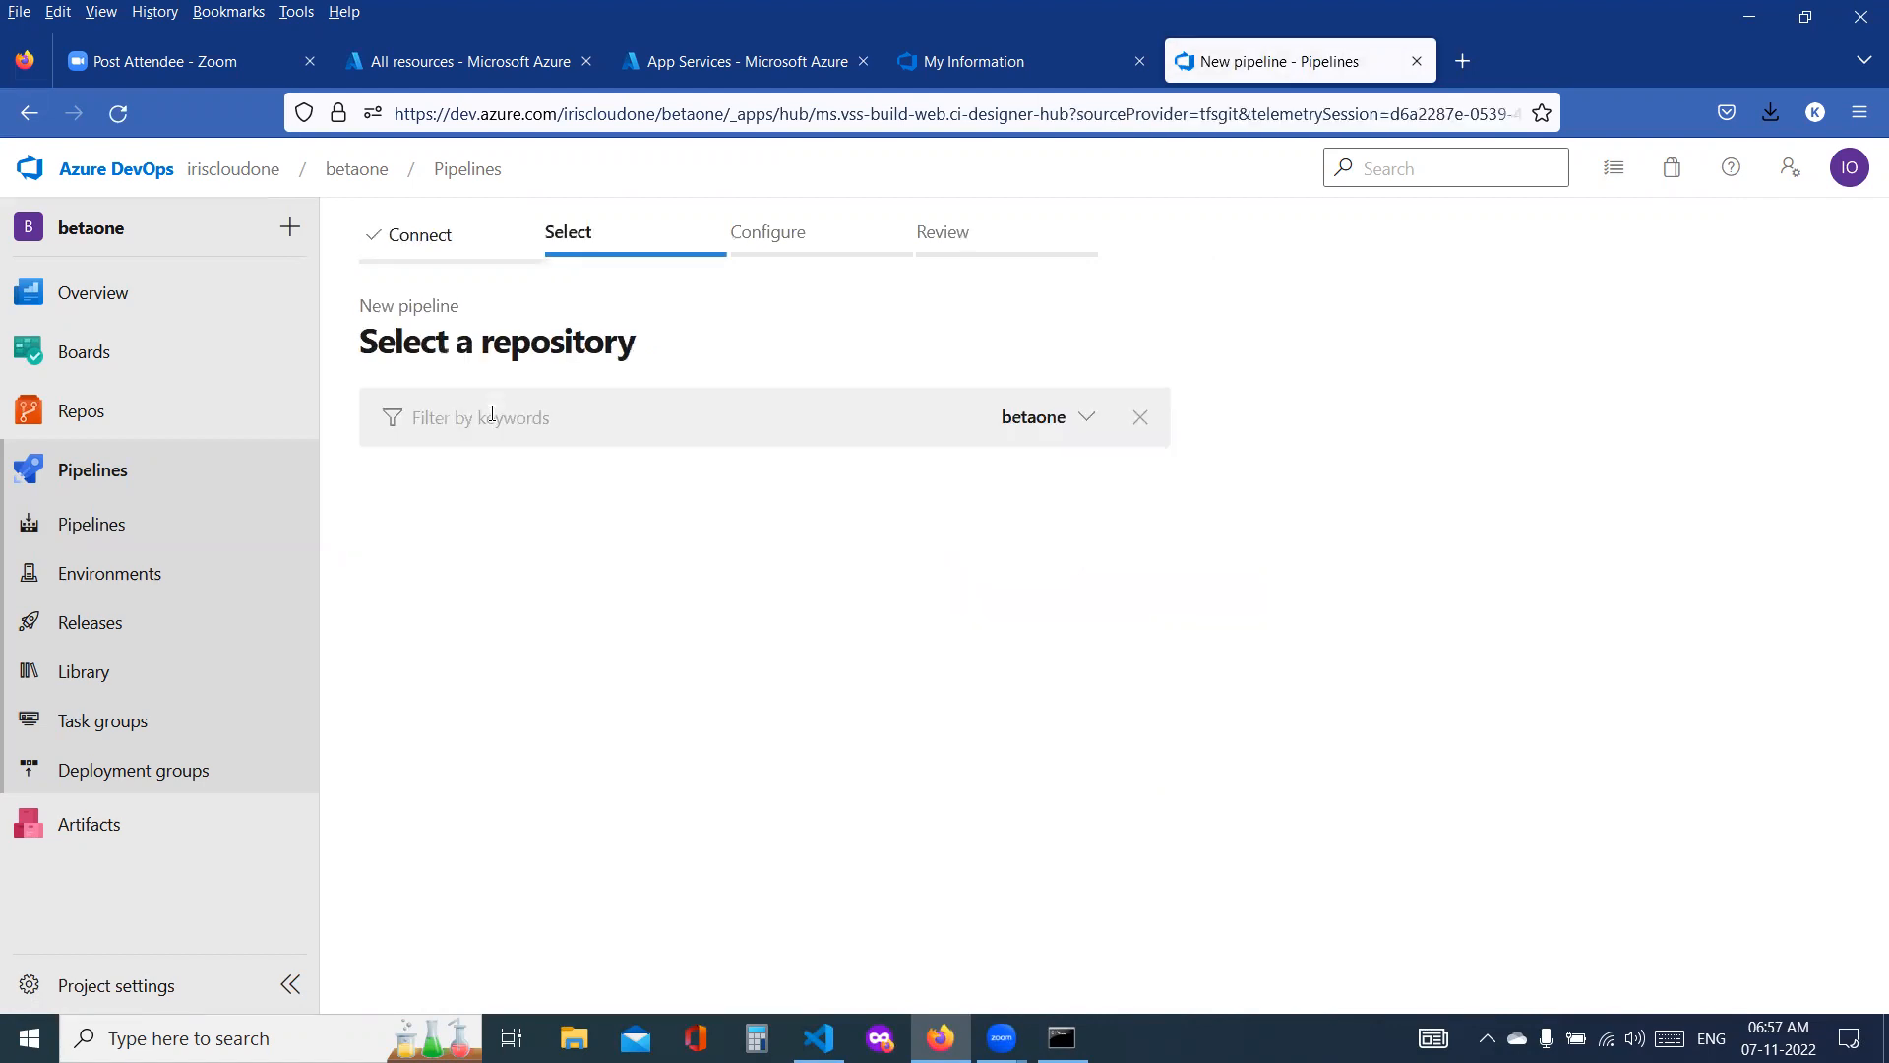
left_click(433, 514)
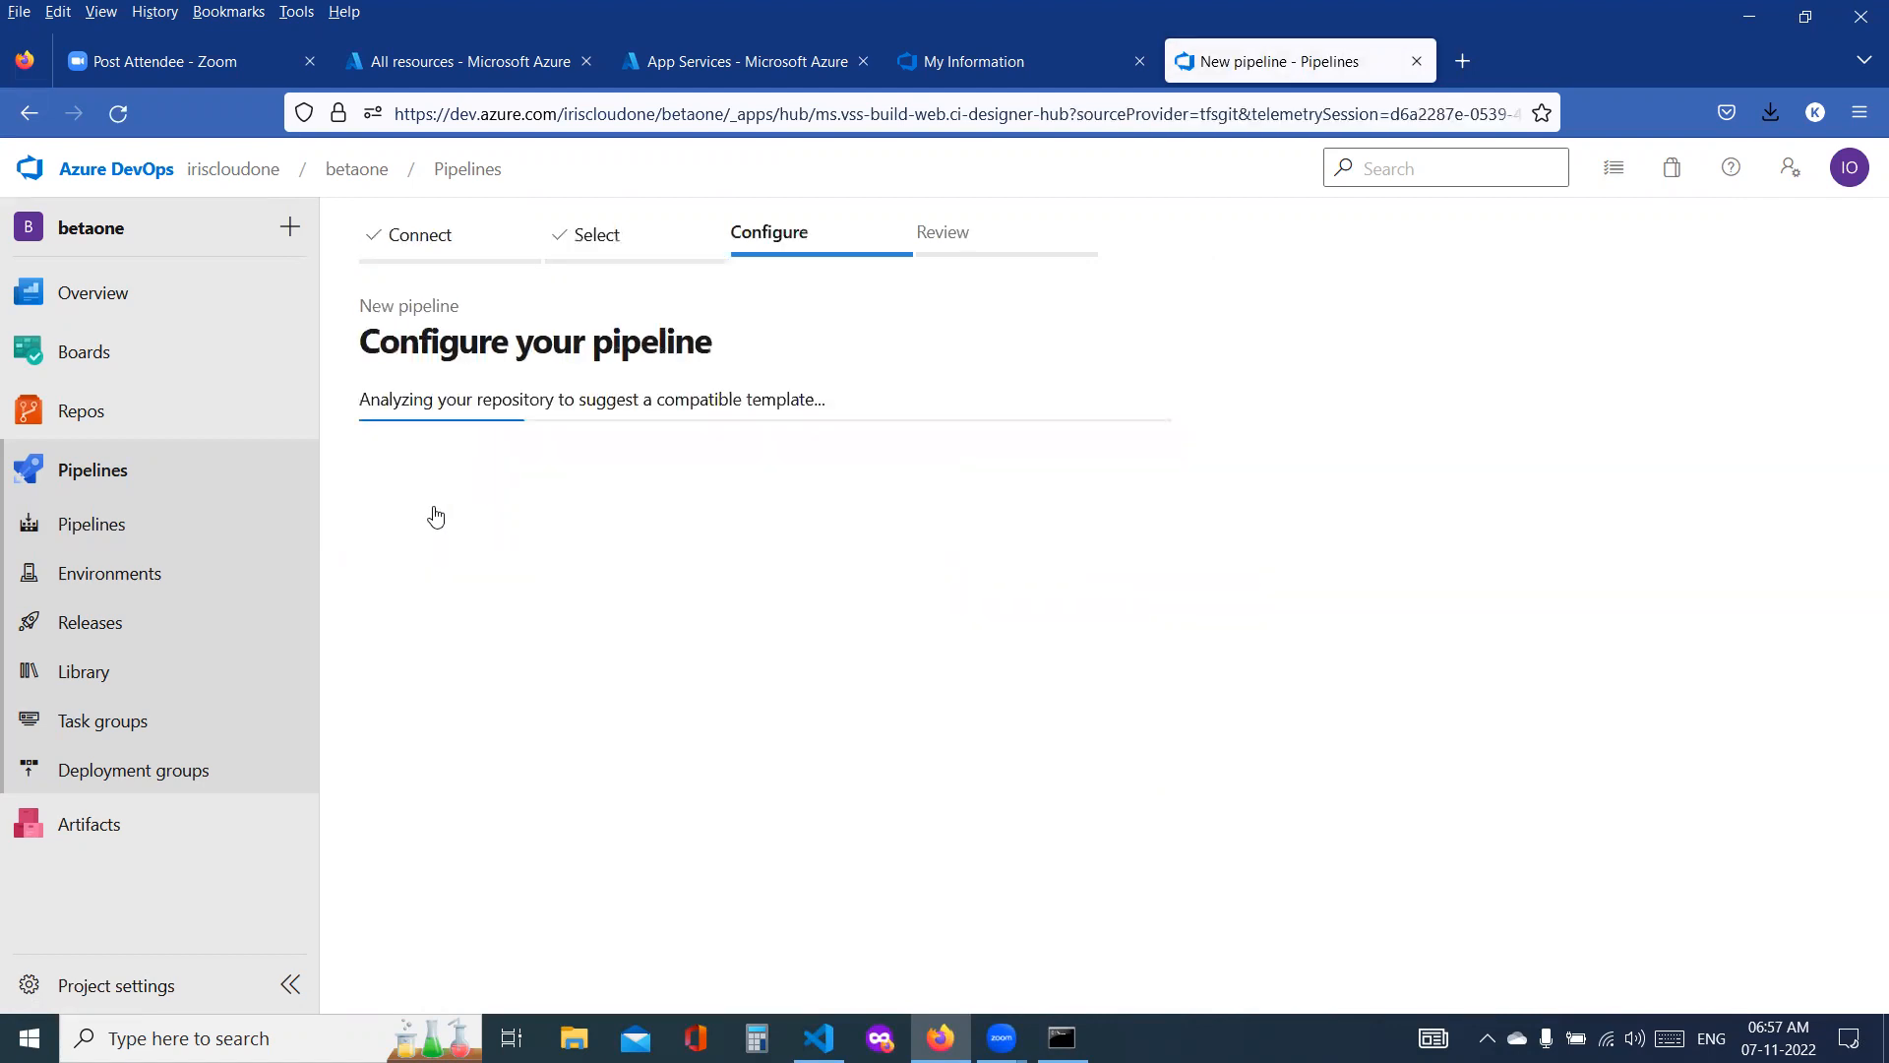
Step: Configure the pipeline with the "Maven package Java project Web App to Linux on Azure" template and the Pay-As-You-Go subscription
left_click(421, 727)
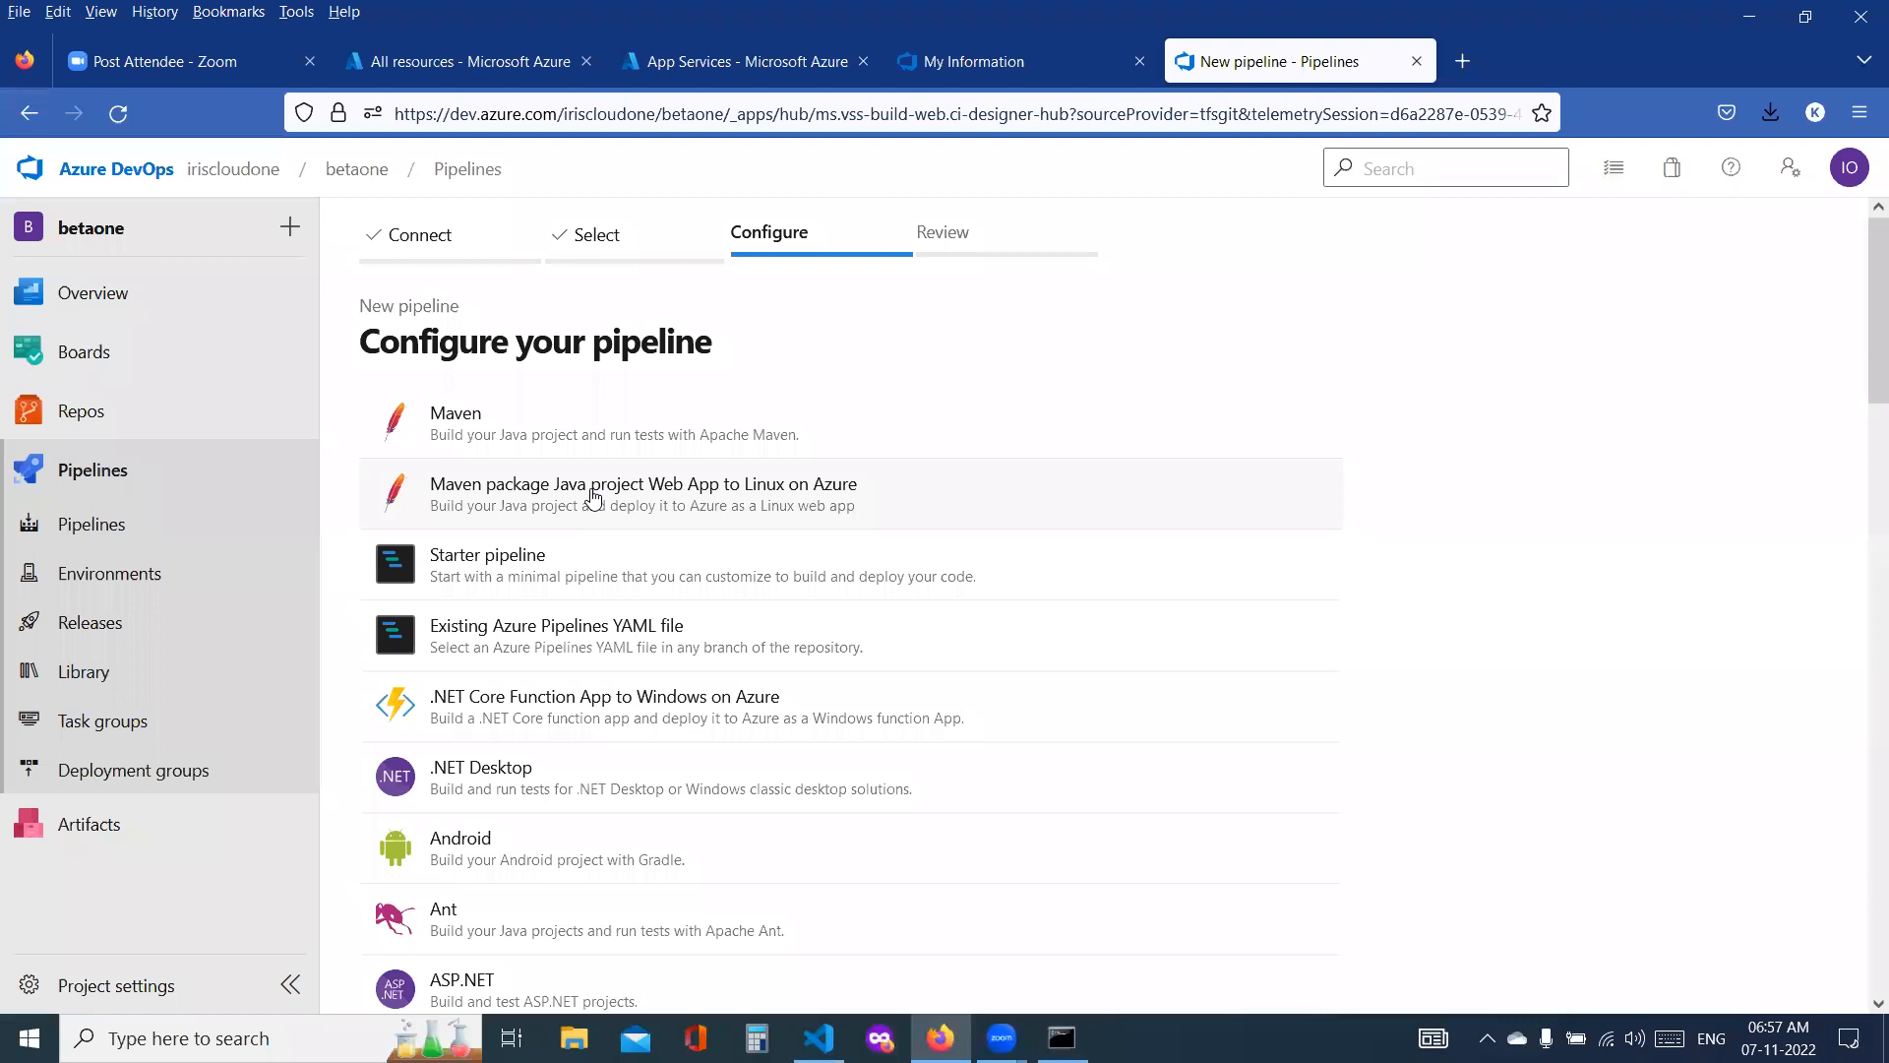
left_click(593, 495)
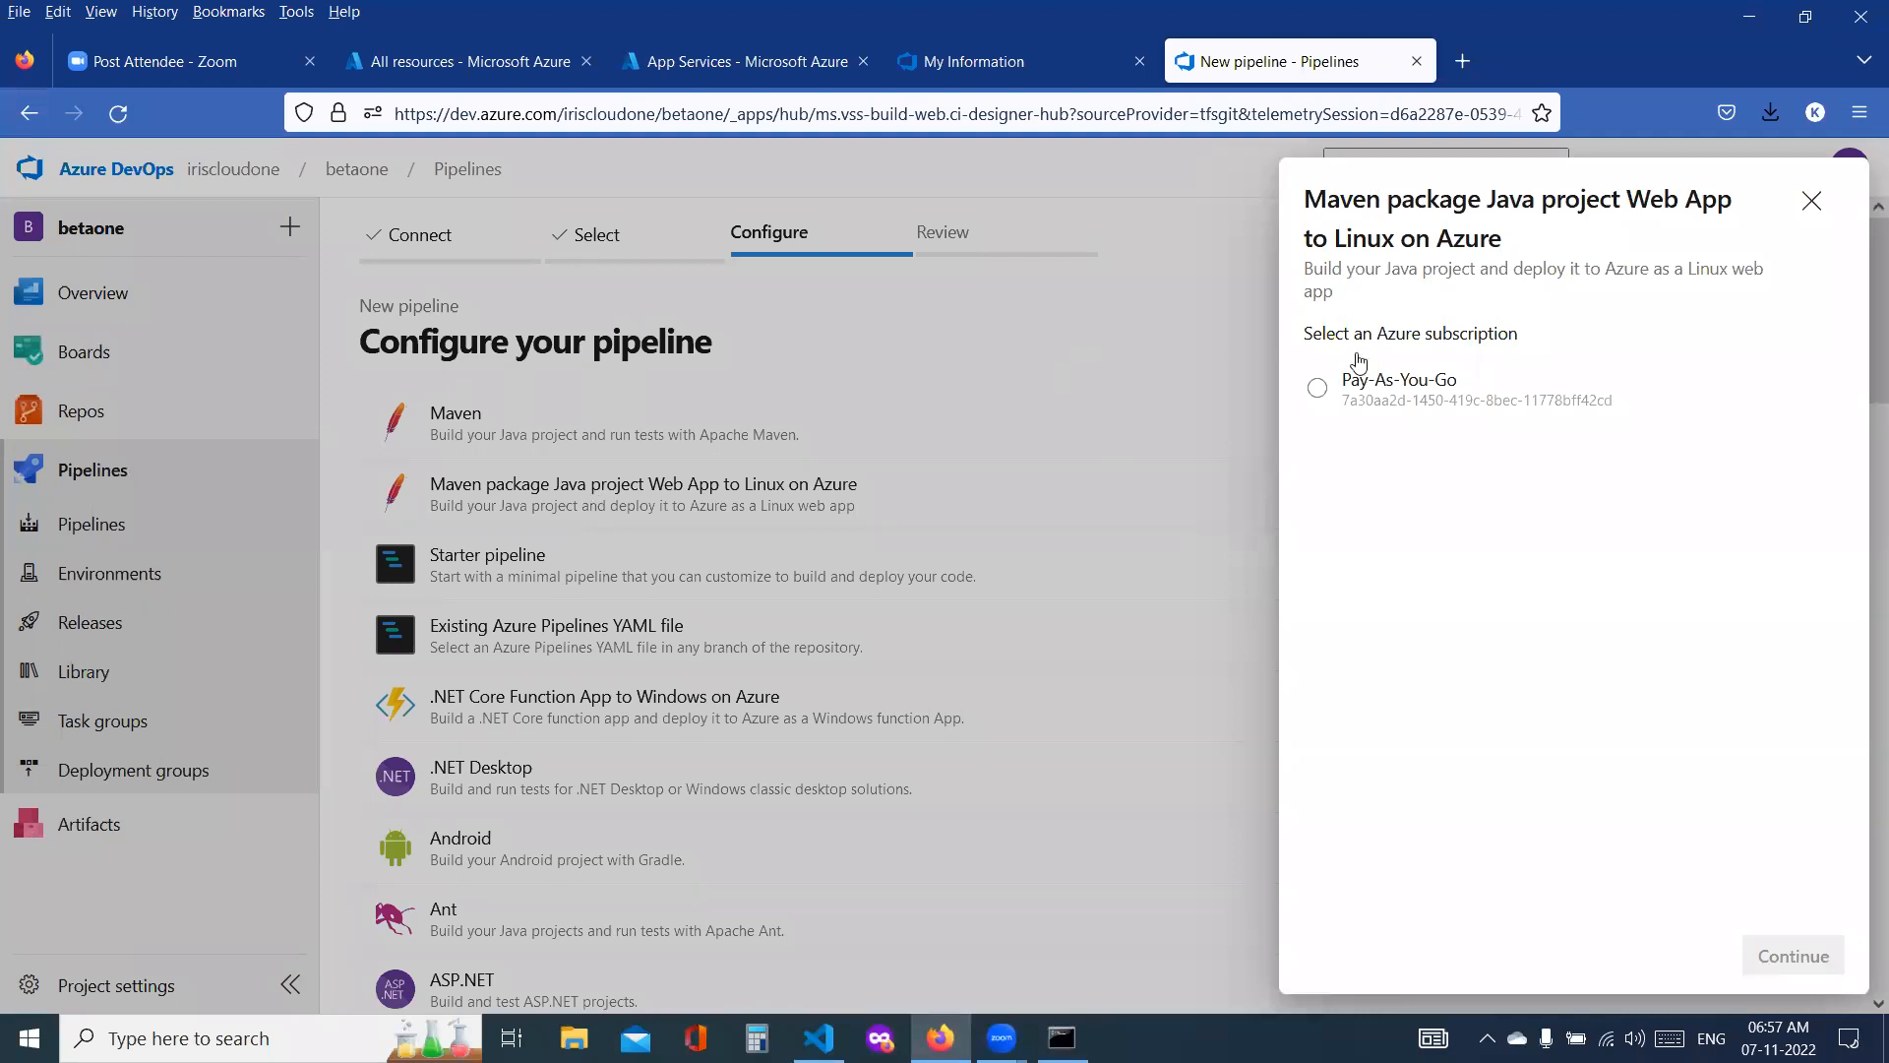
left_click(1362, 403)
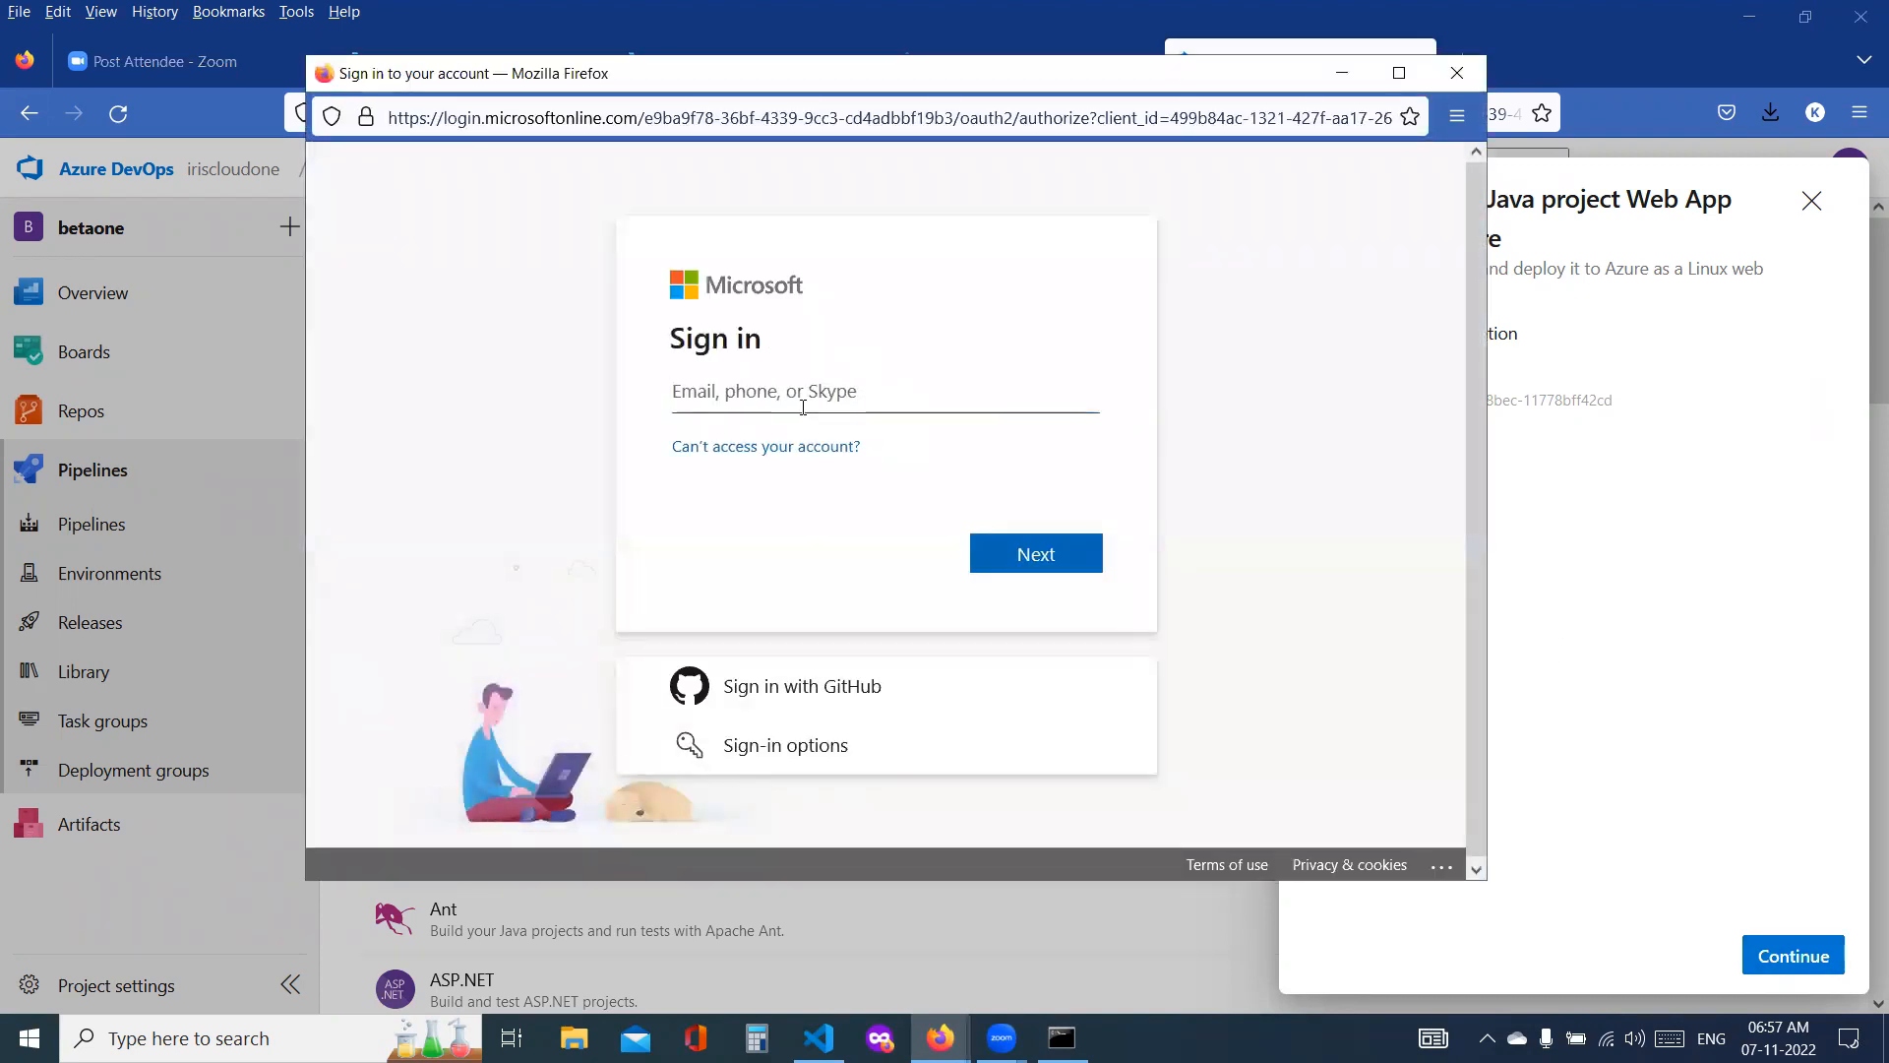
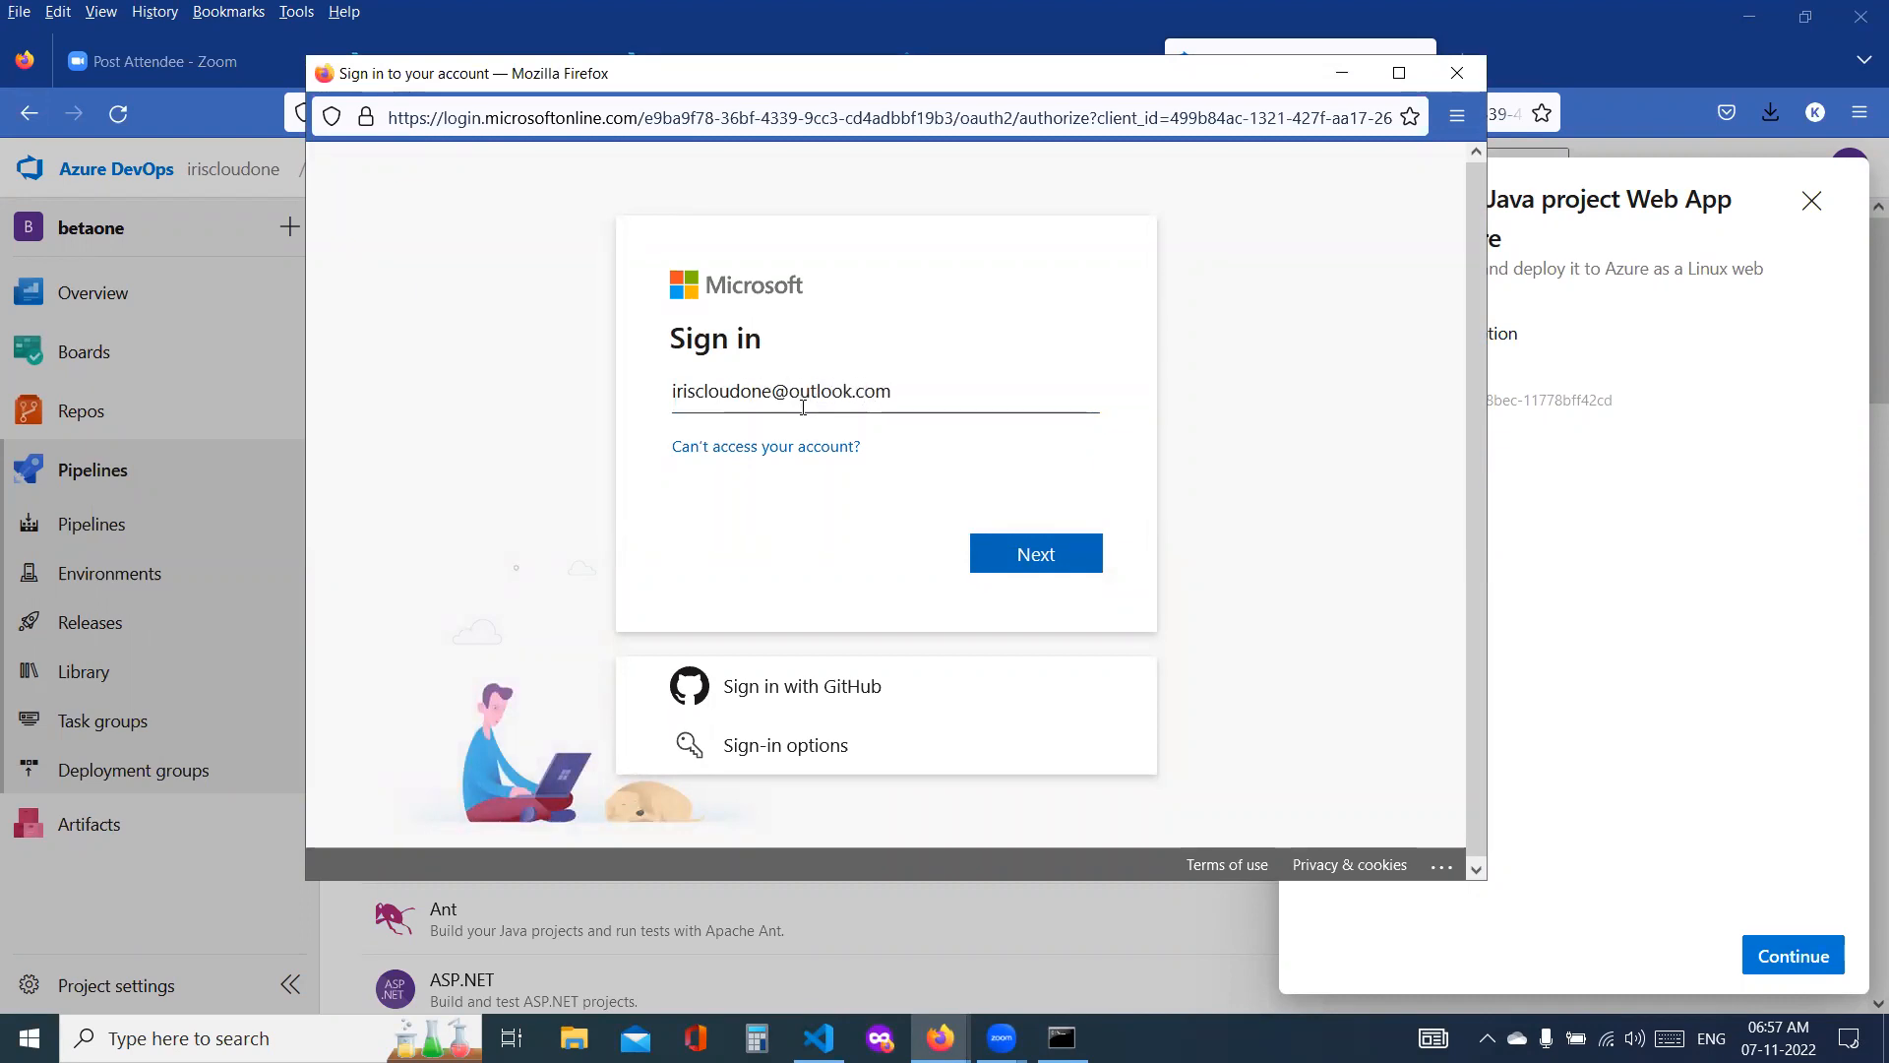
Step: Sign in to the Microsoft account with its e-mail address and account password to authorize the Azure subscription
key("Return")
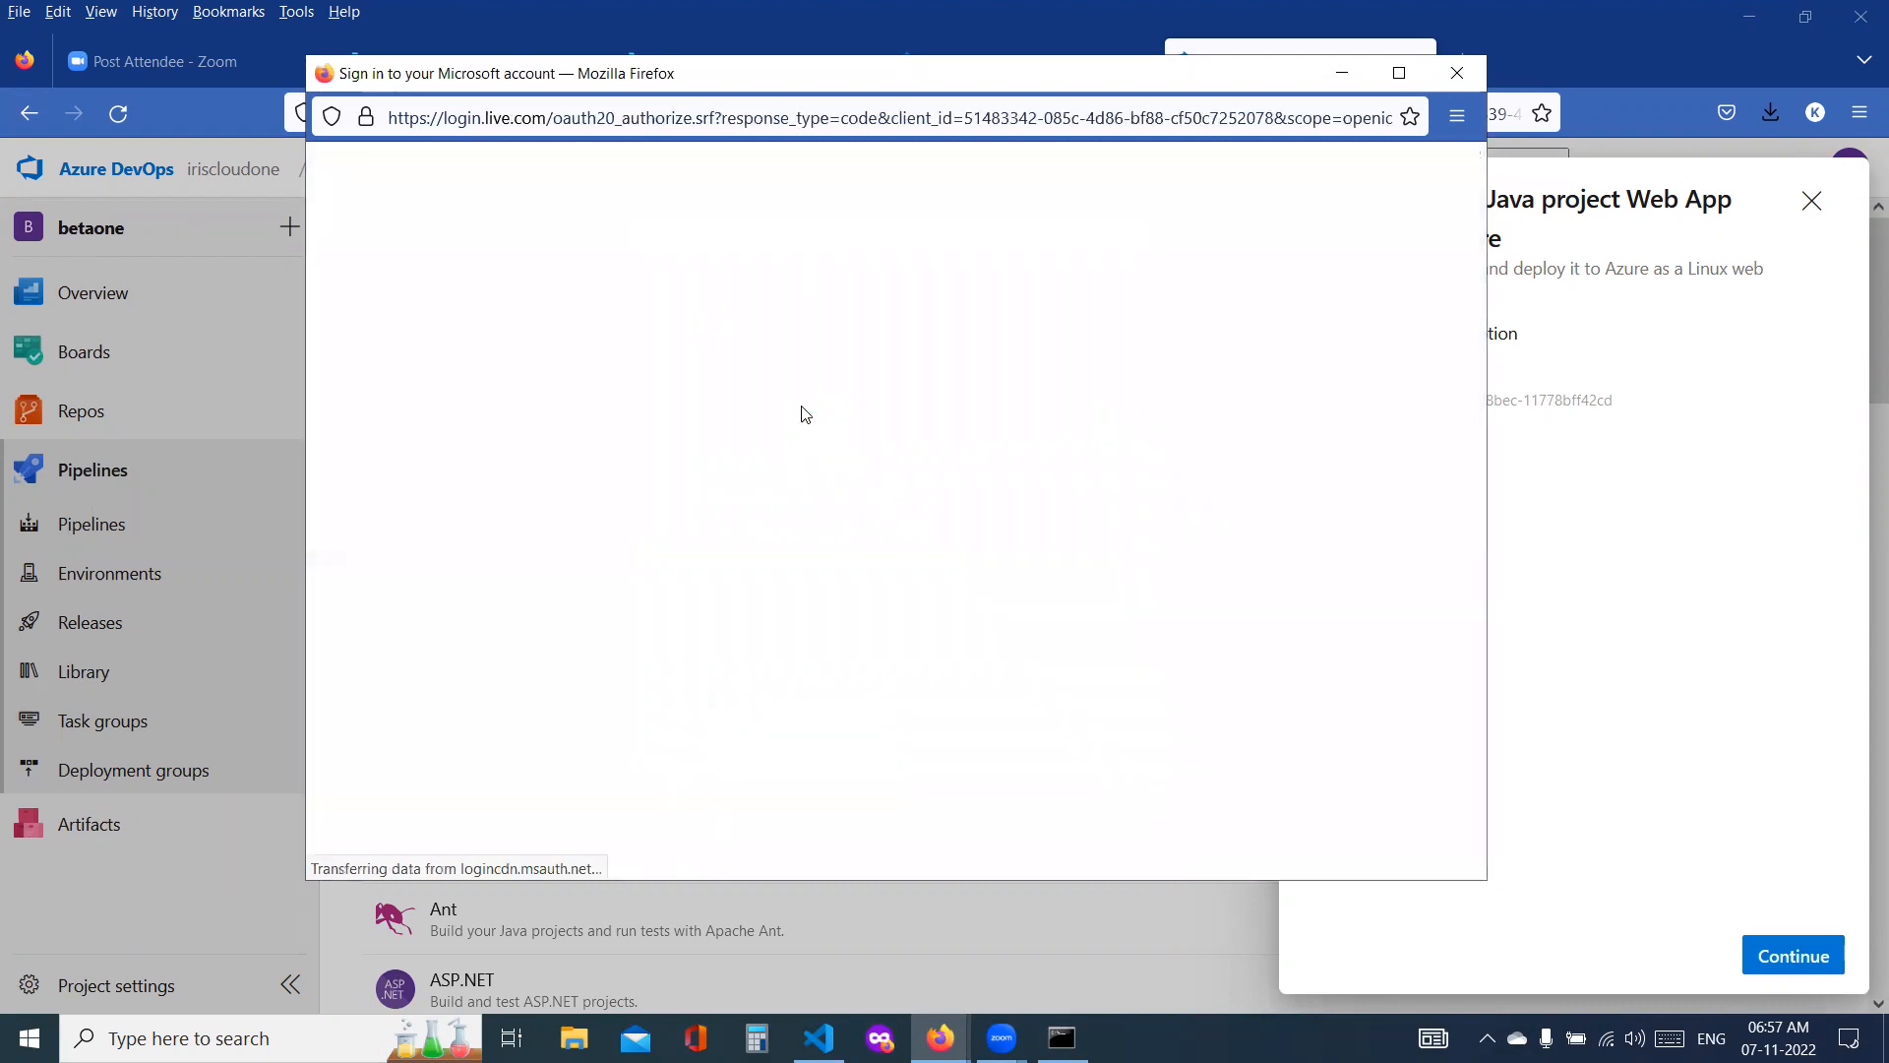
type("*****")
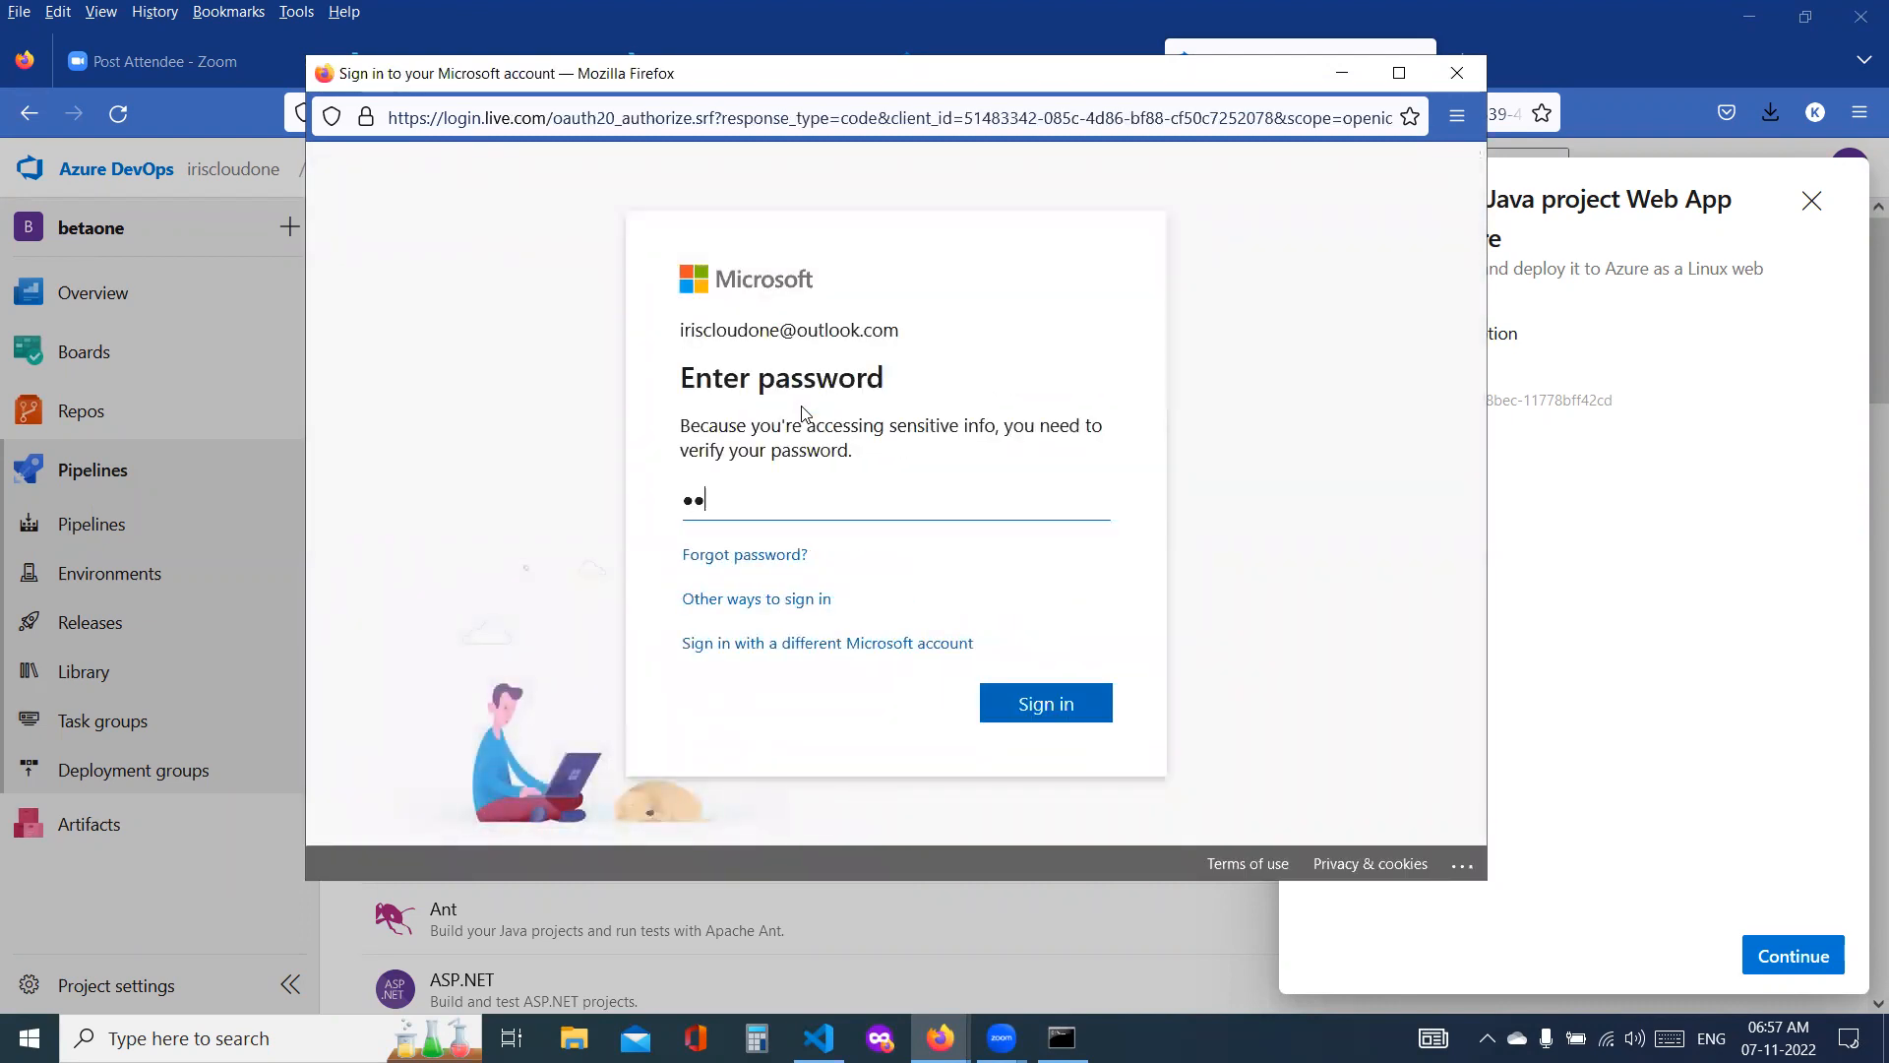
type("*****")
key("Return")
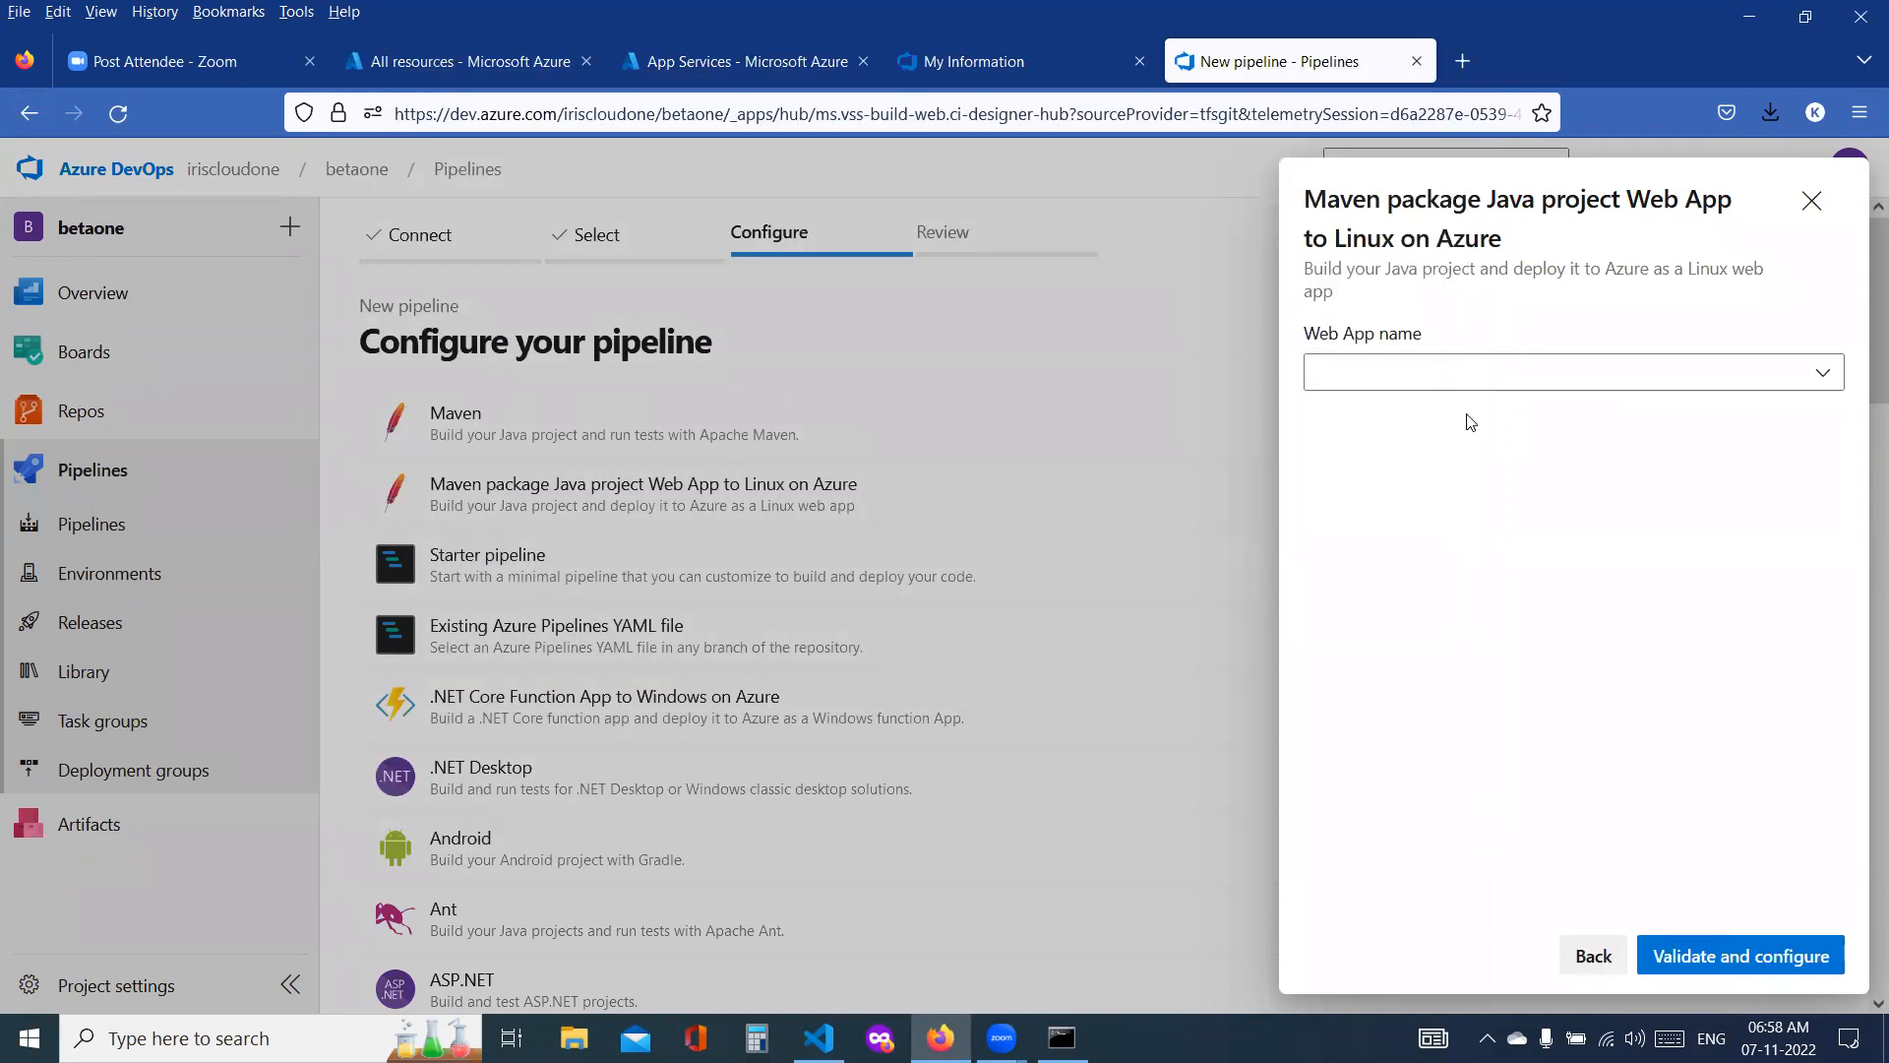
Step: Set the web app name to dev-ssadcloudwebapp, and validate and configure the pipeline
left_click(1452, 378)
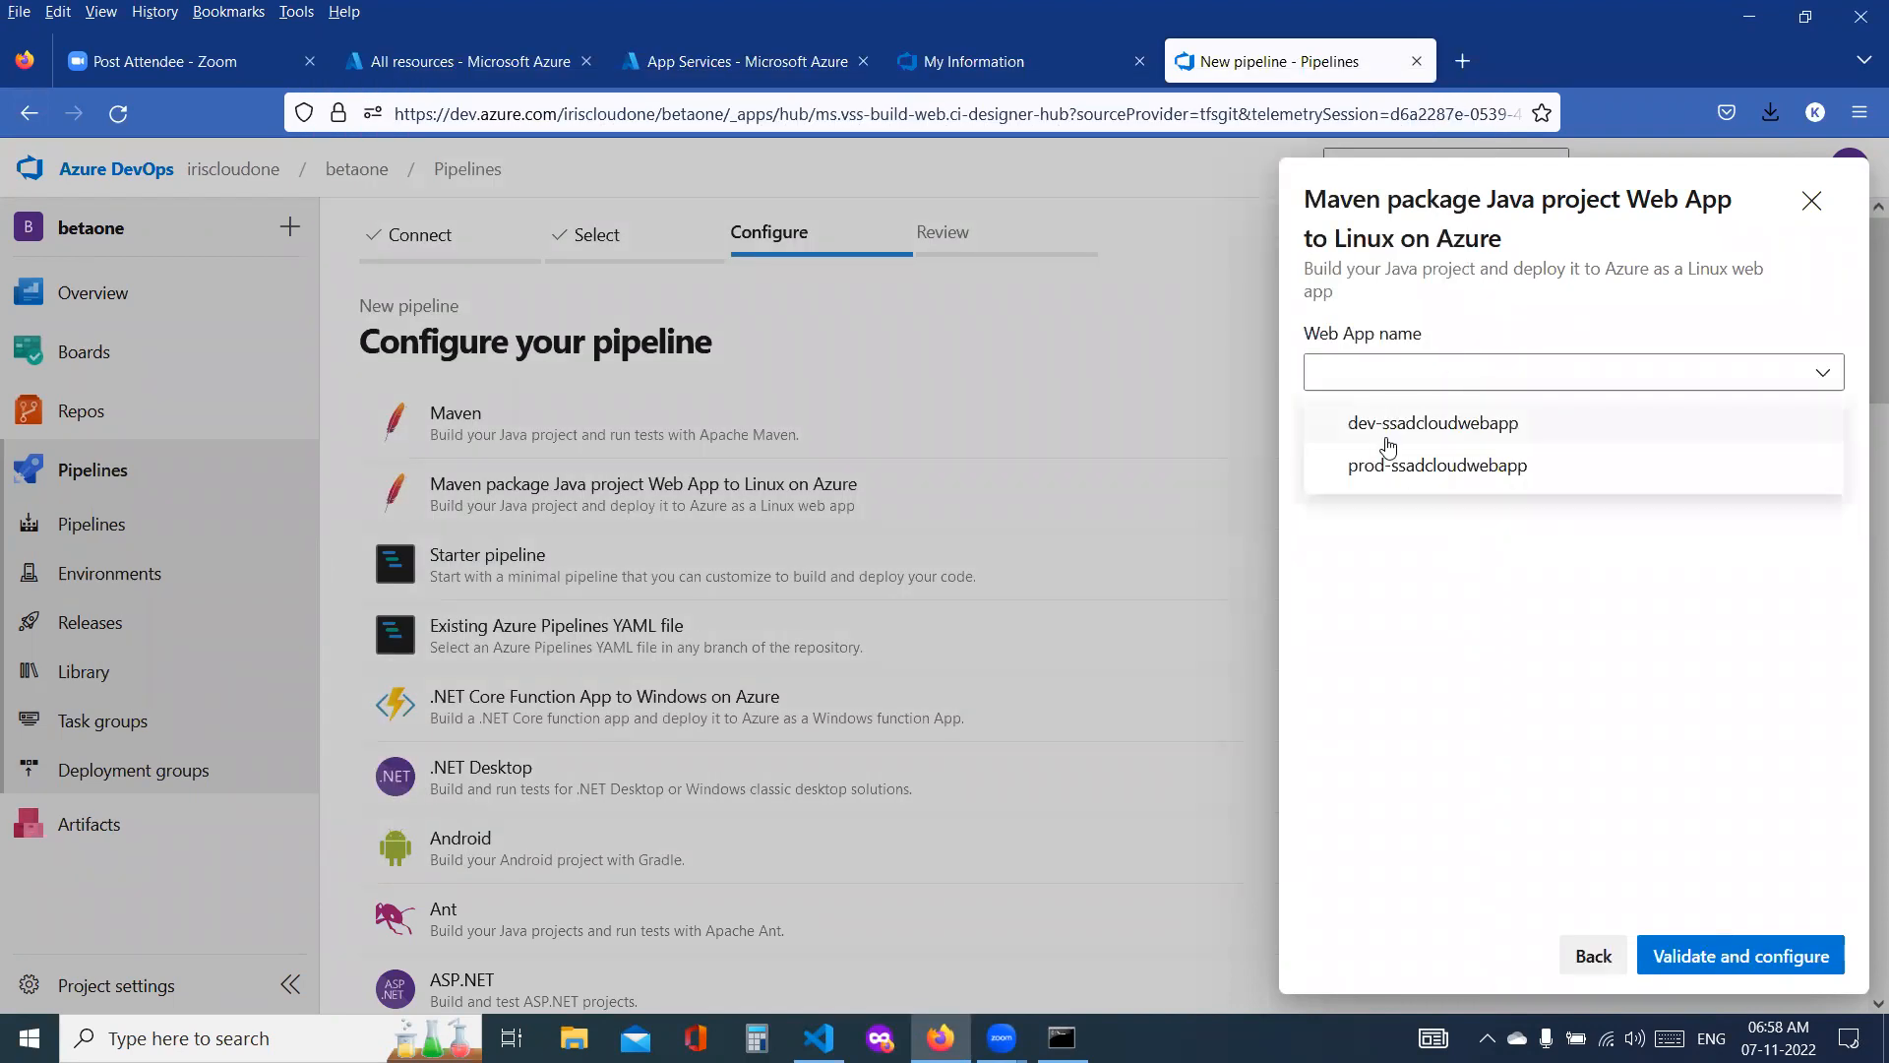
left_click(1389, 423)
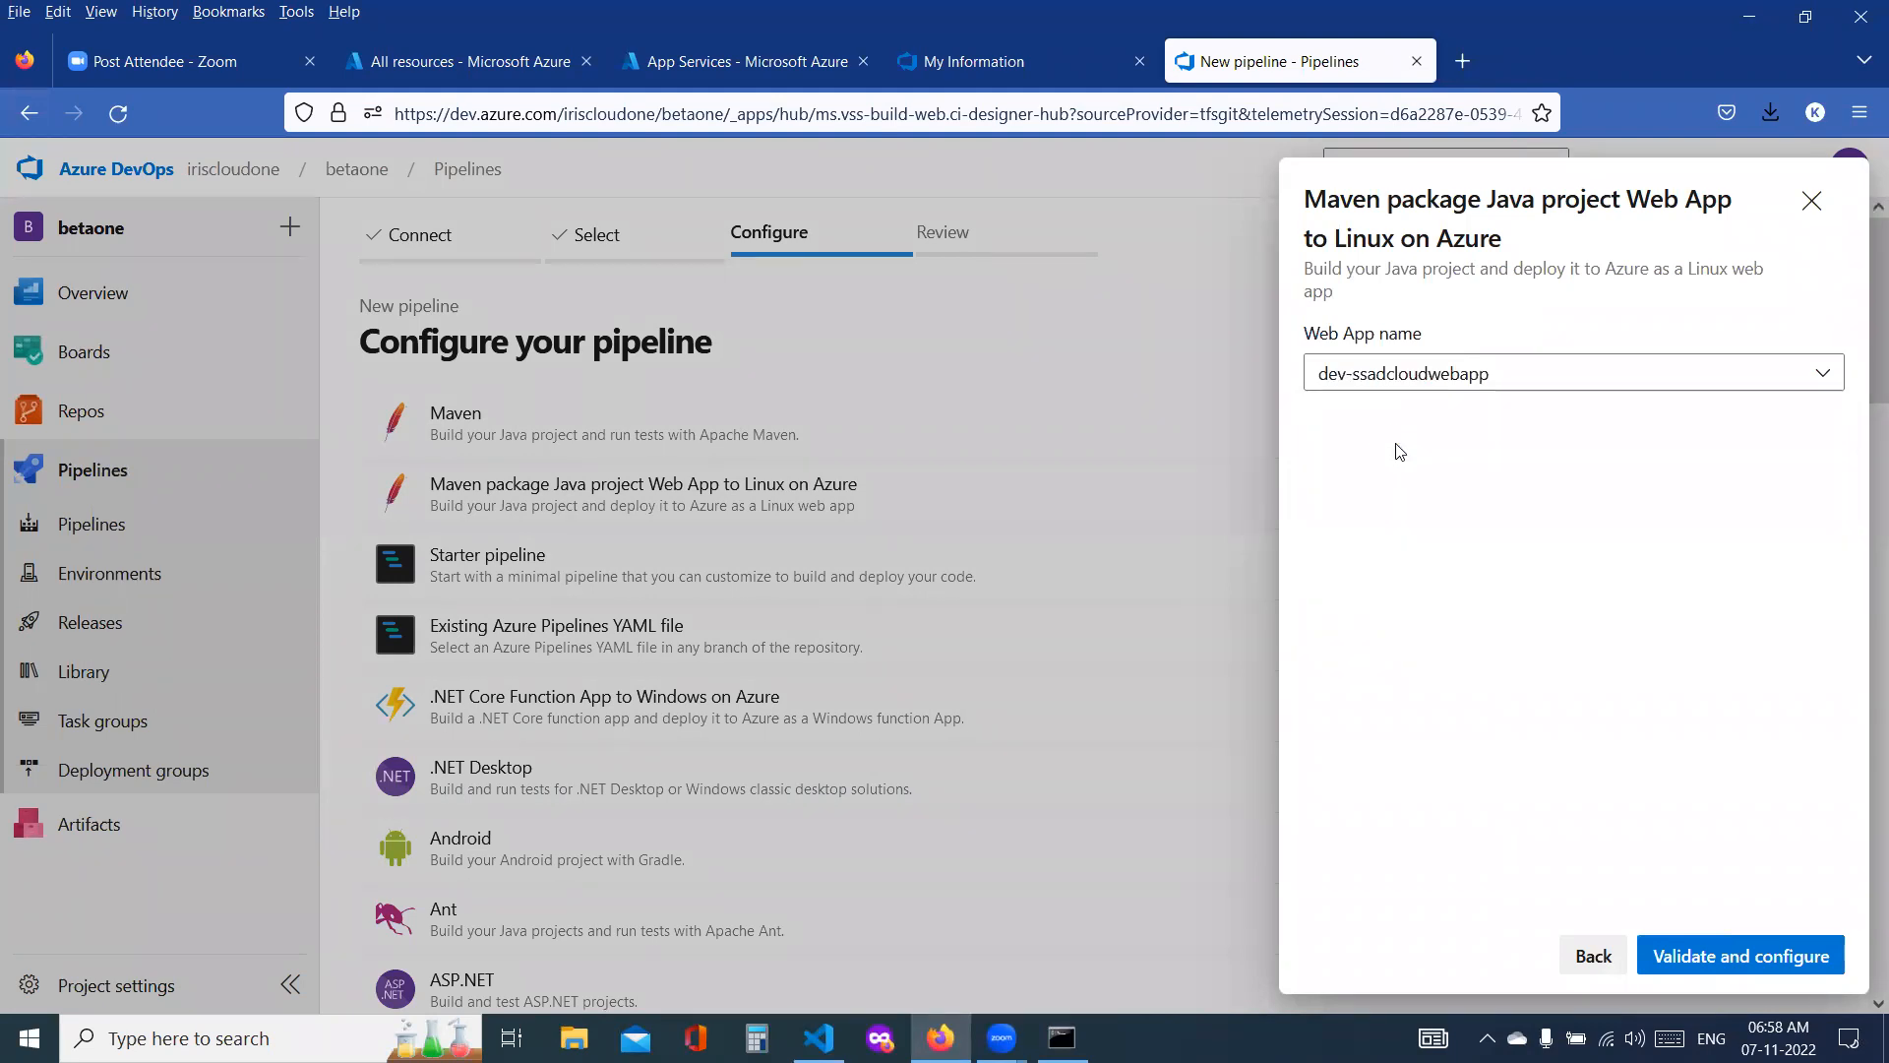
left_click(1742, 956)
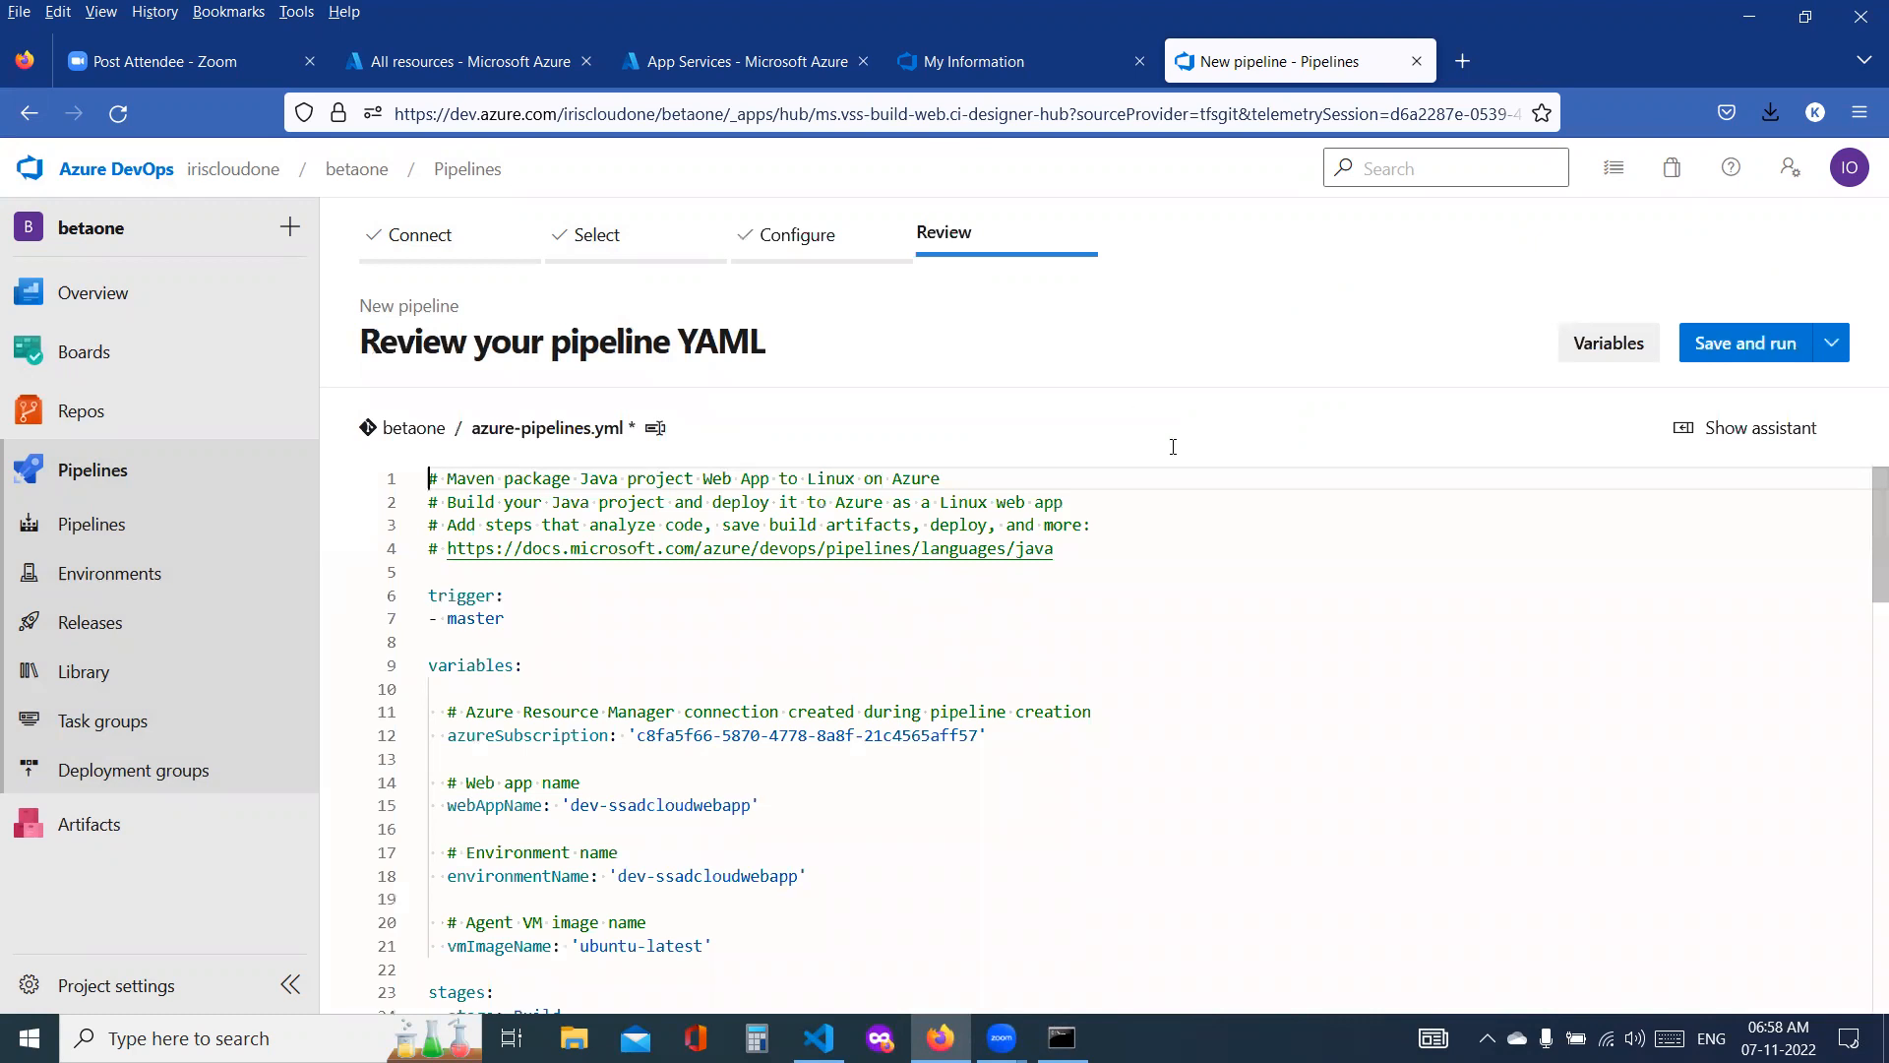
Step: Review the azure-pipelines.yml code, from its variables through the Build and Deploy stages
scroll(659, 513, "down", 1)
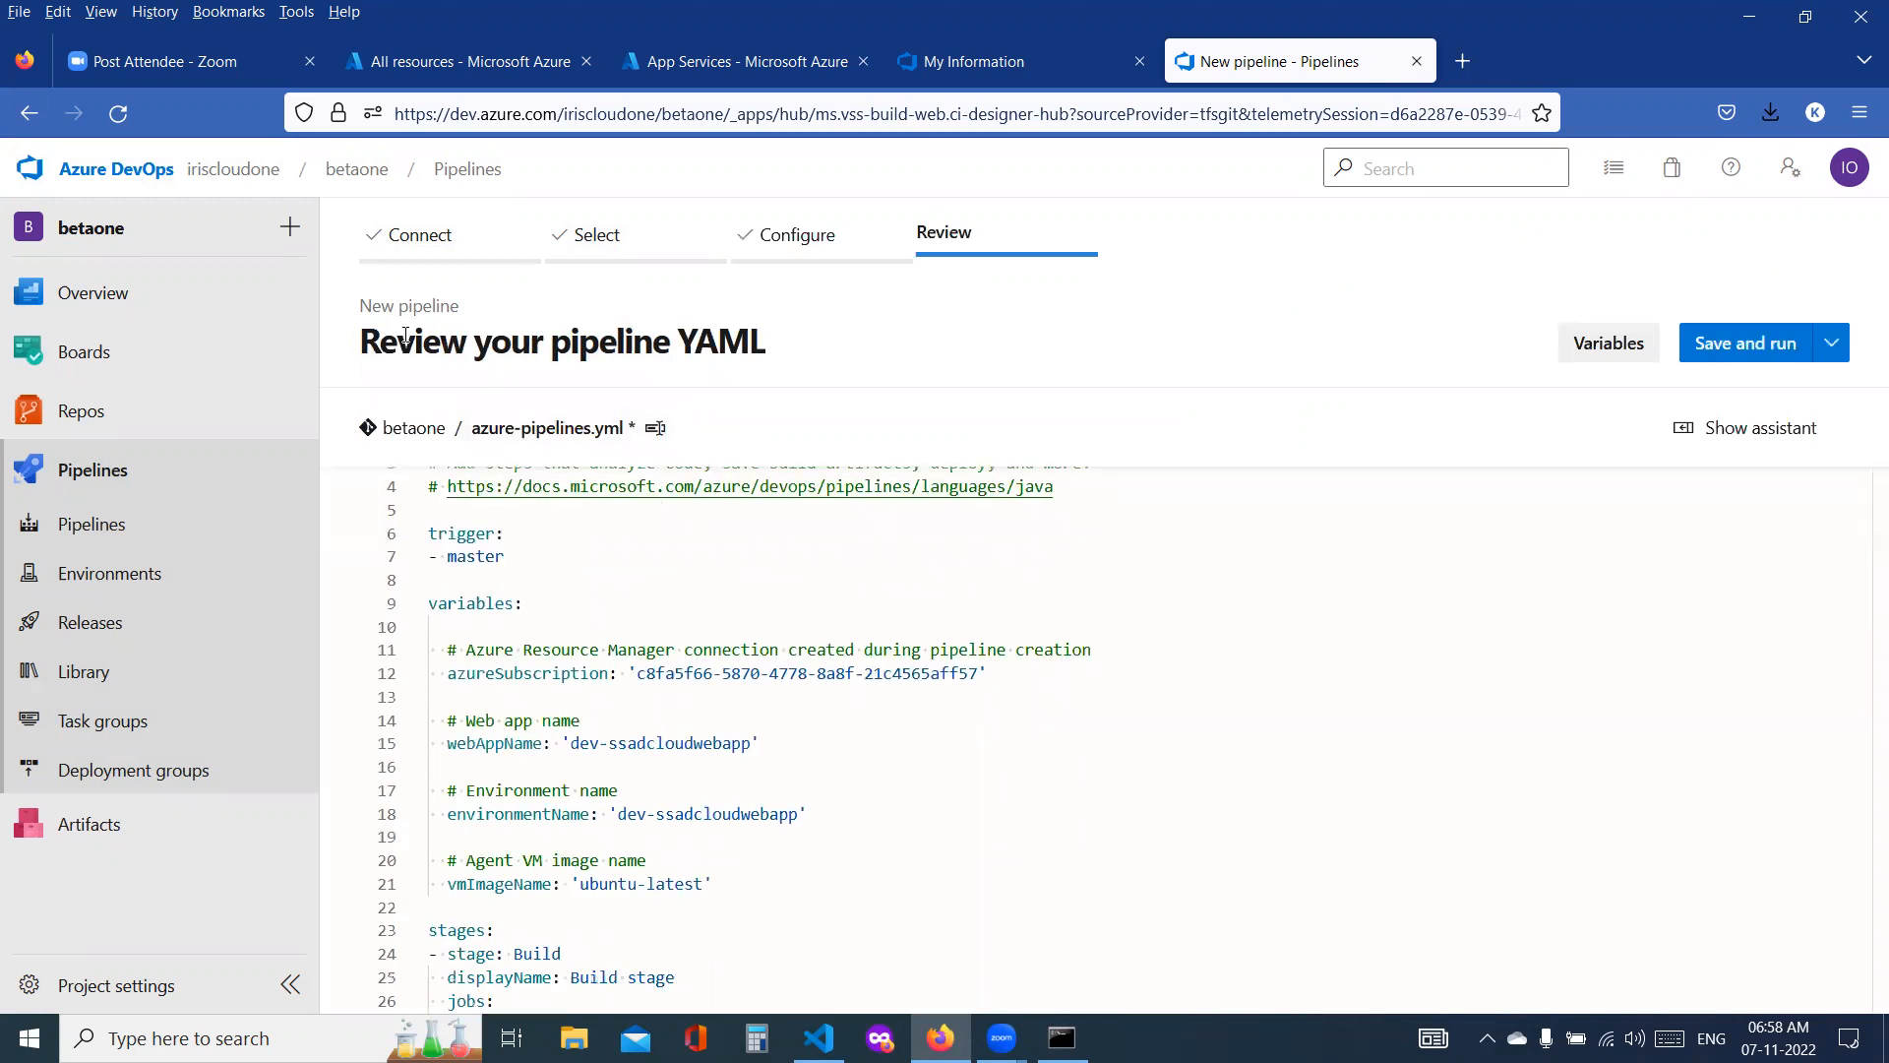
left_click_drag(364, 341, 623, 342)
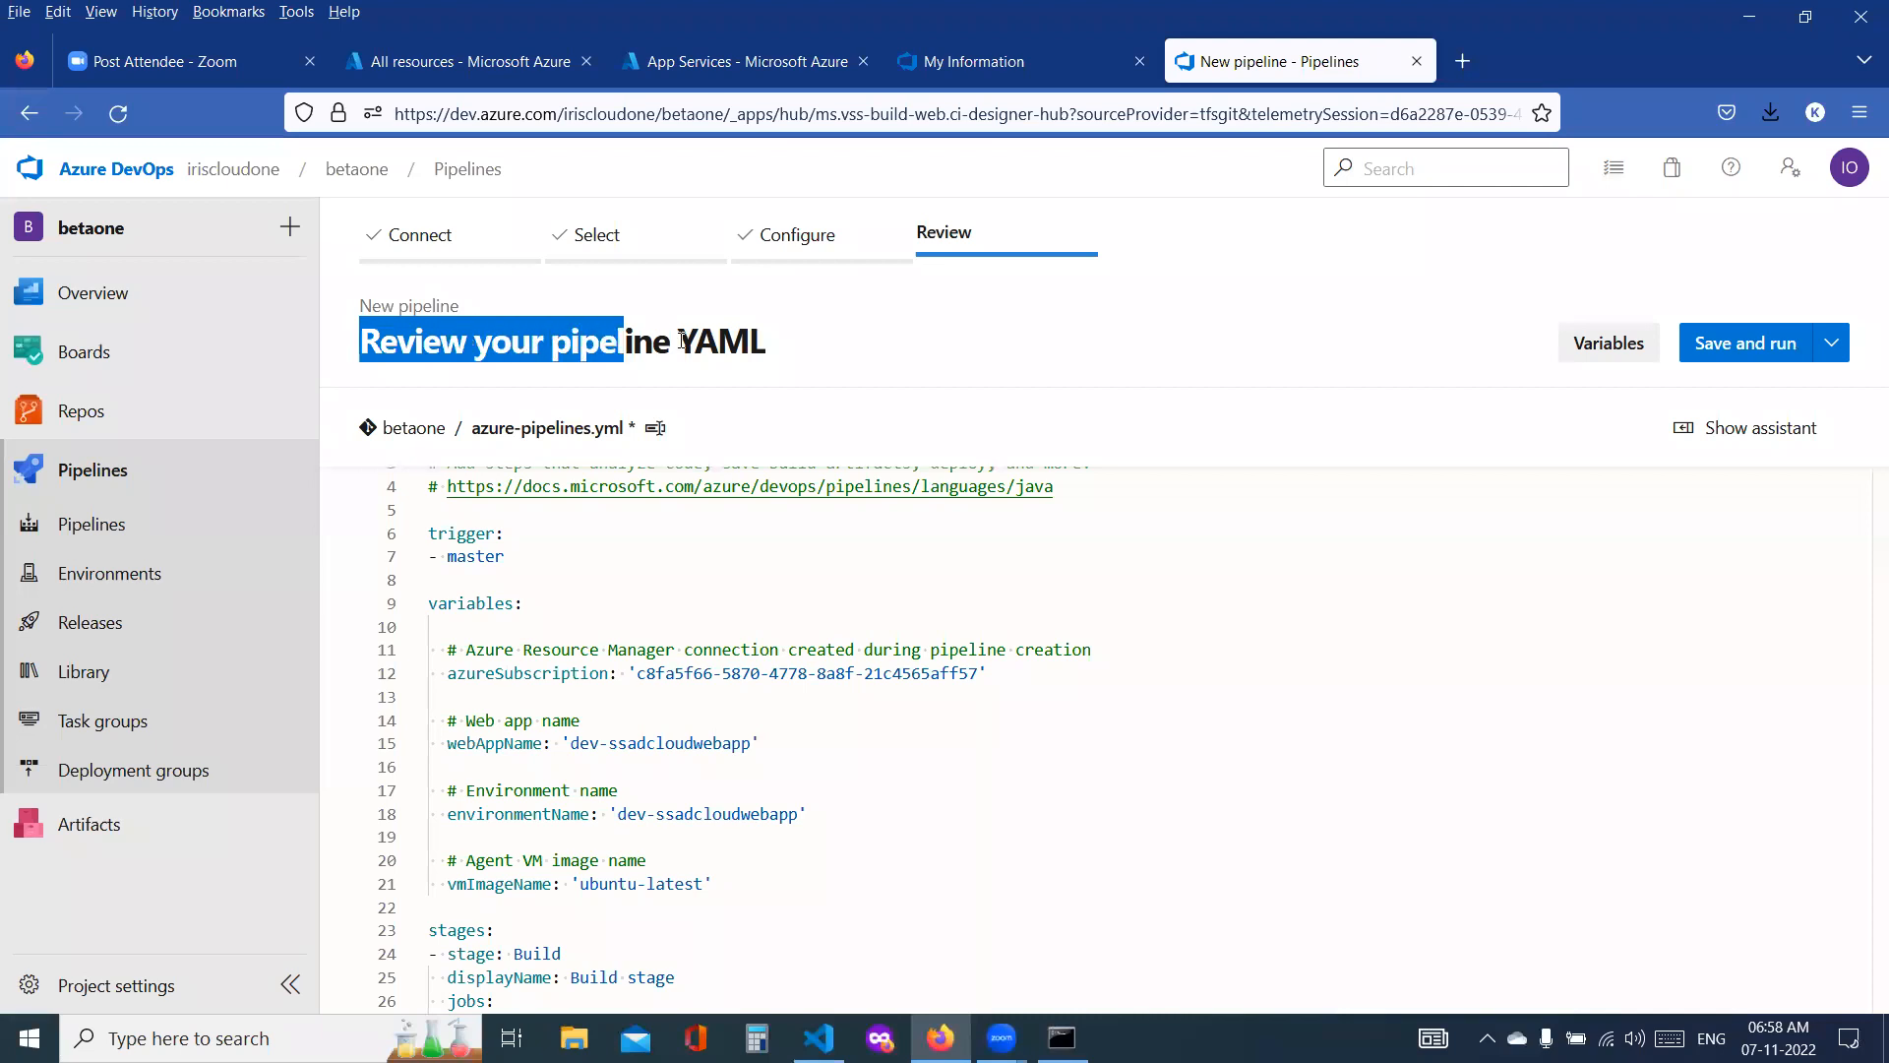
scroll(685, 632, "down", 10)
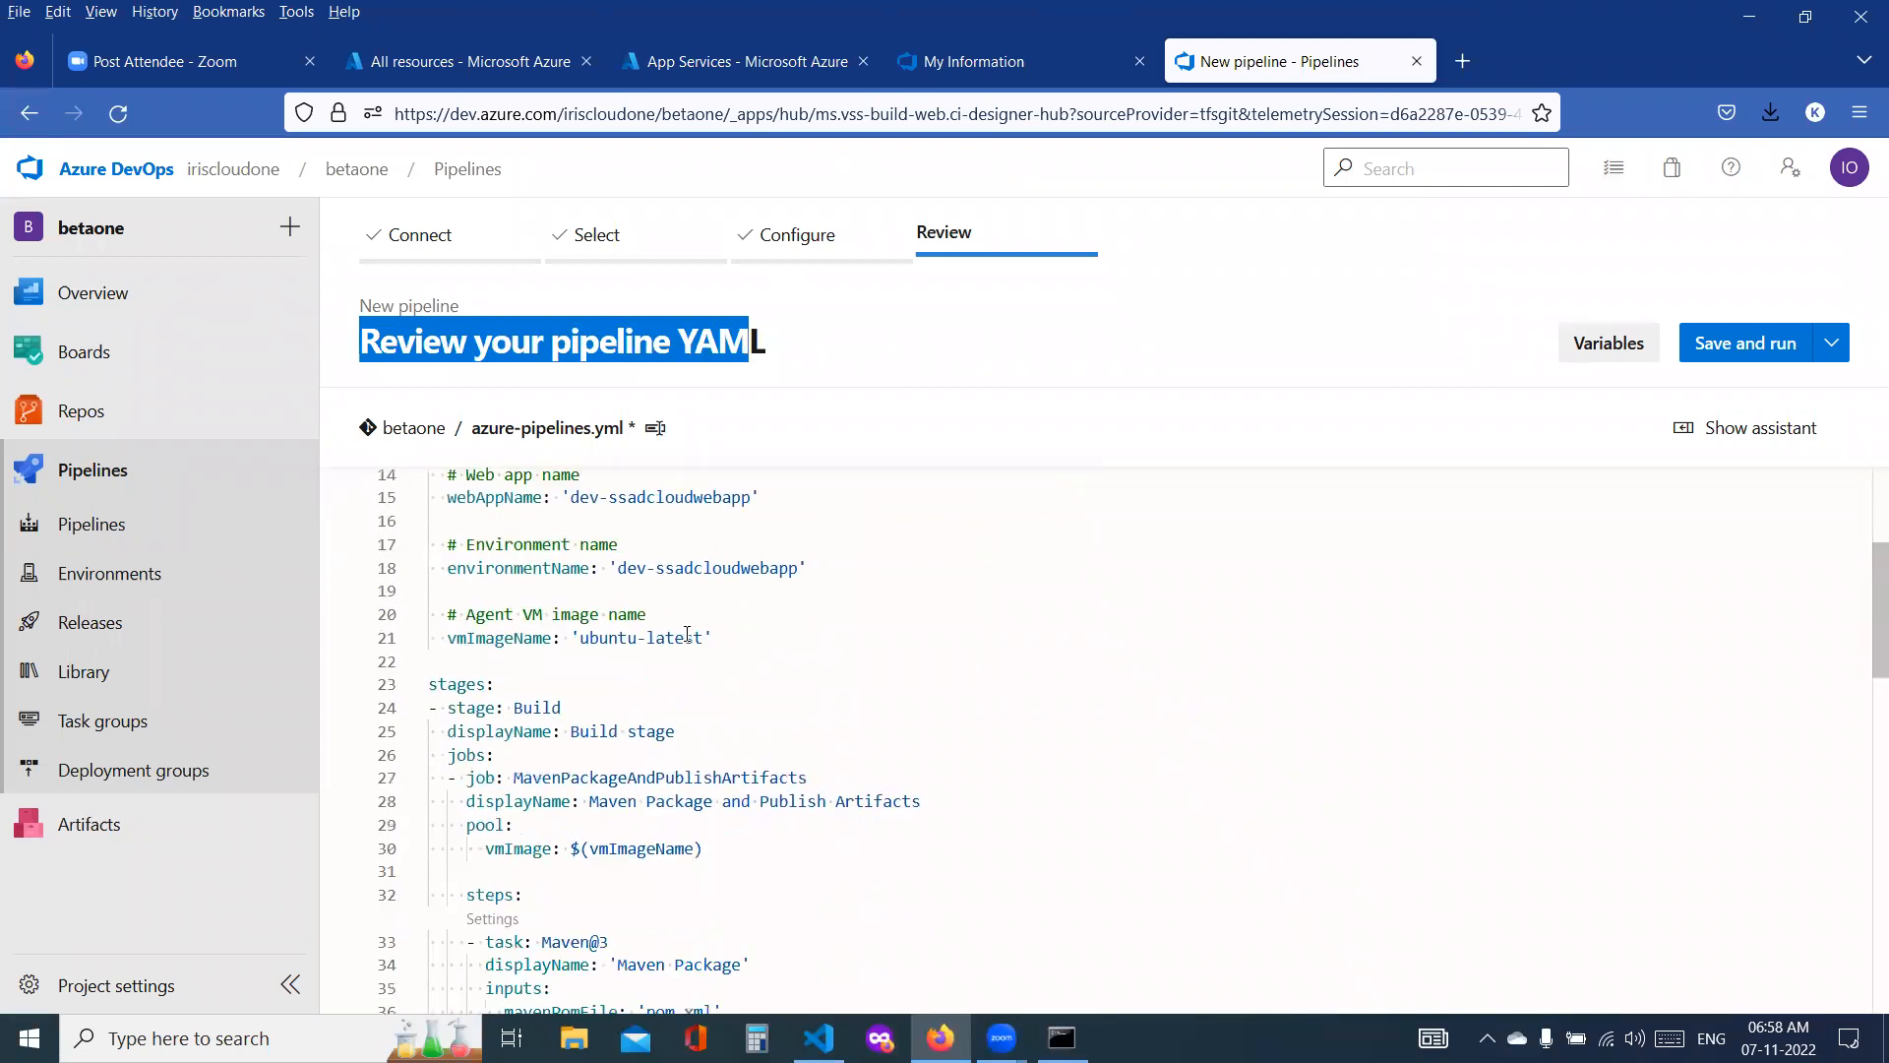
scroll(686, 636, "down", 9)
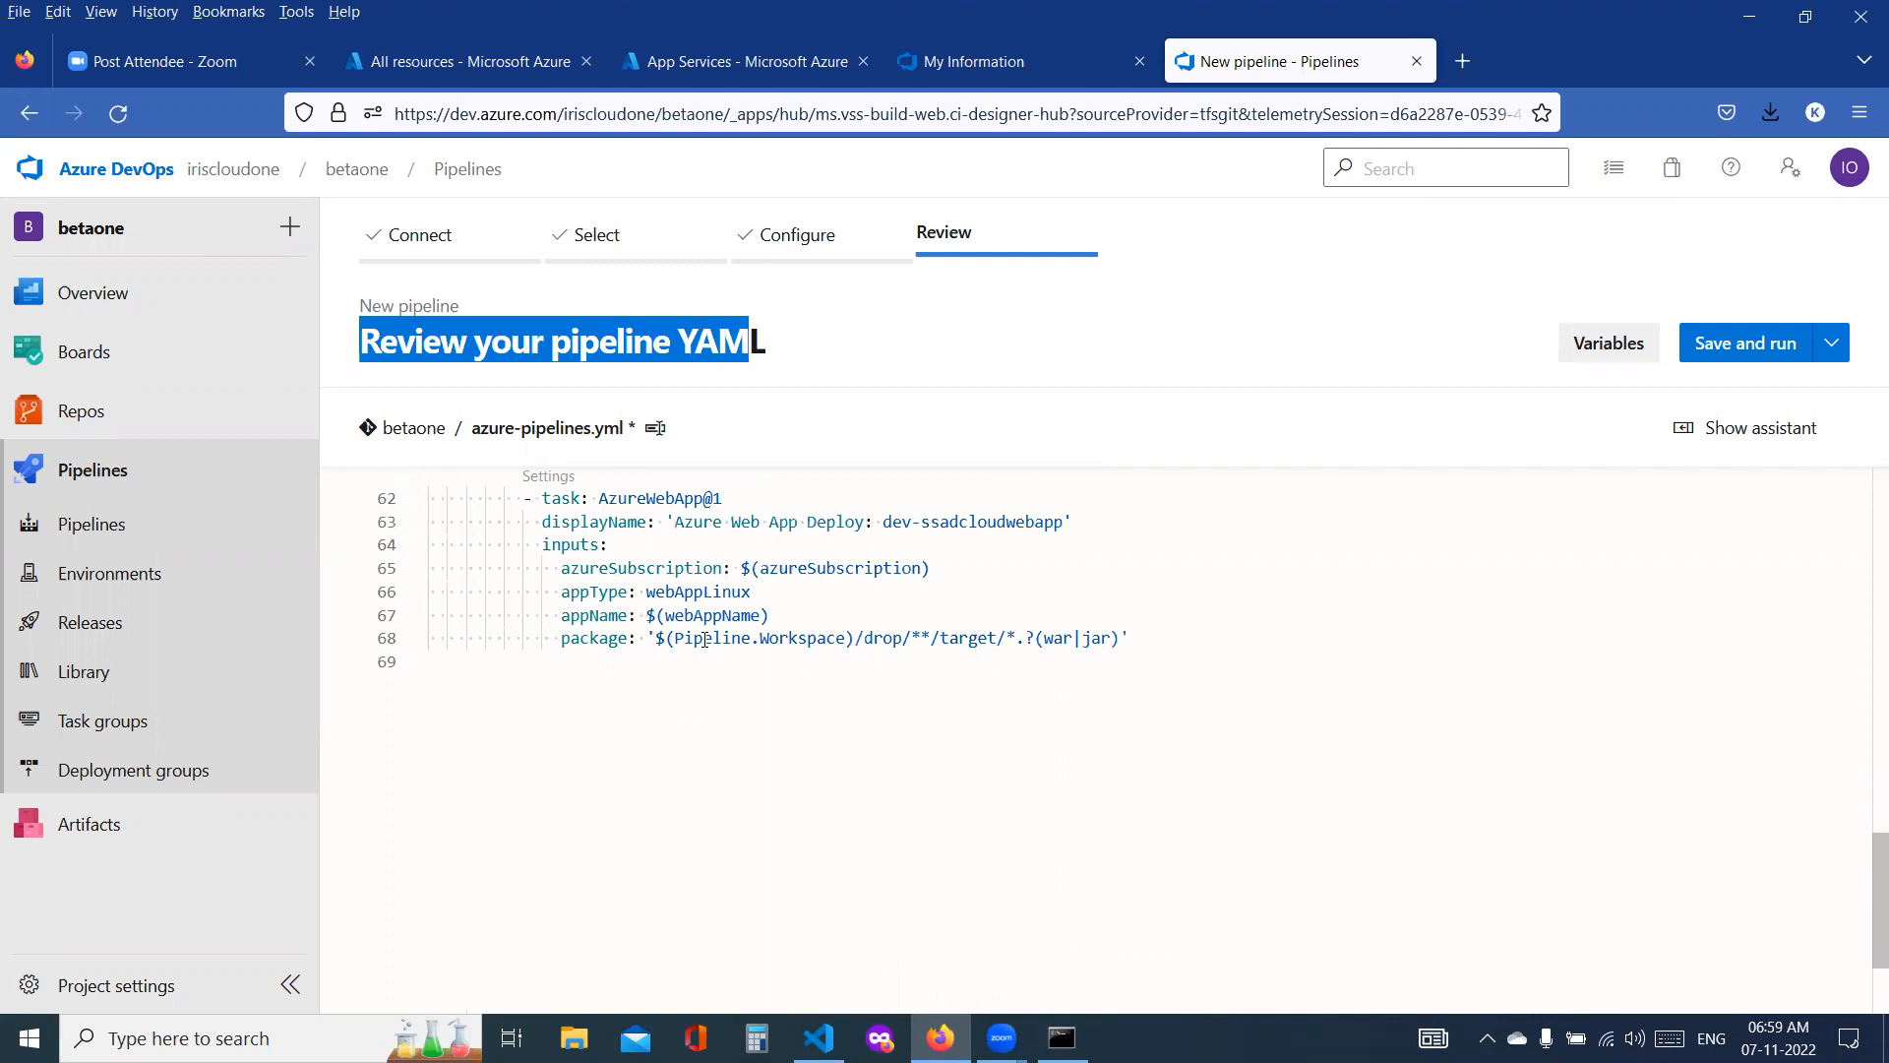
scroll(852, 681, "up", 5)
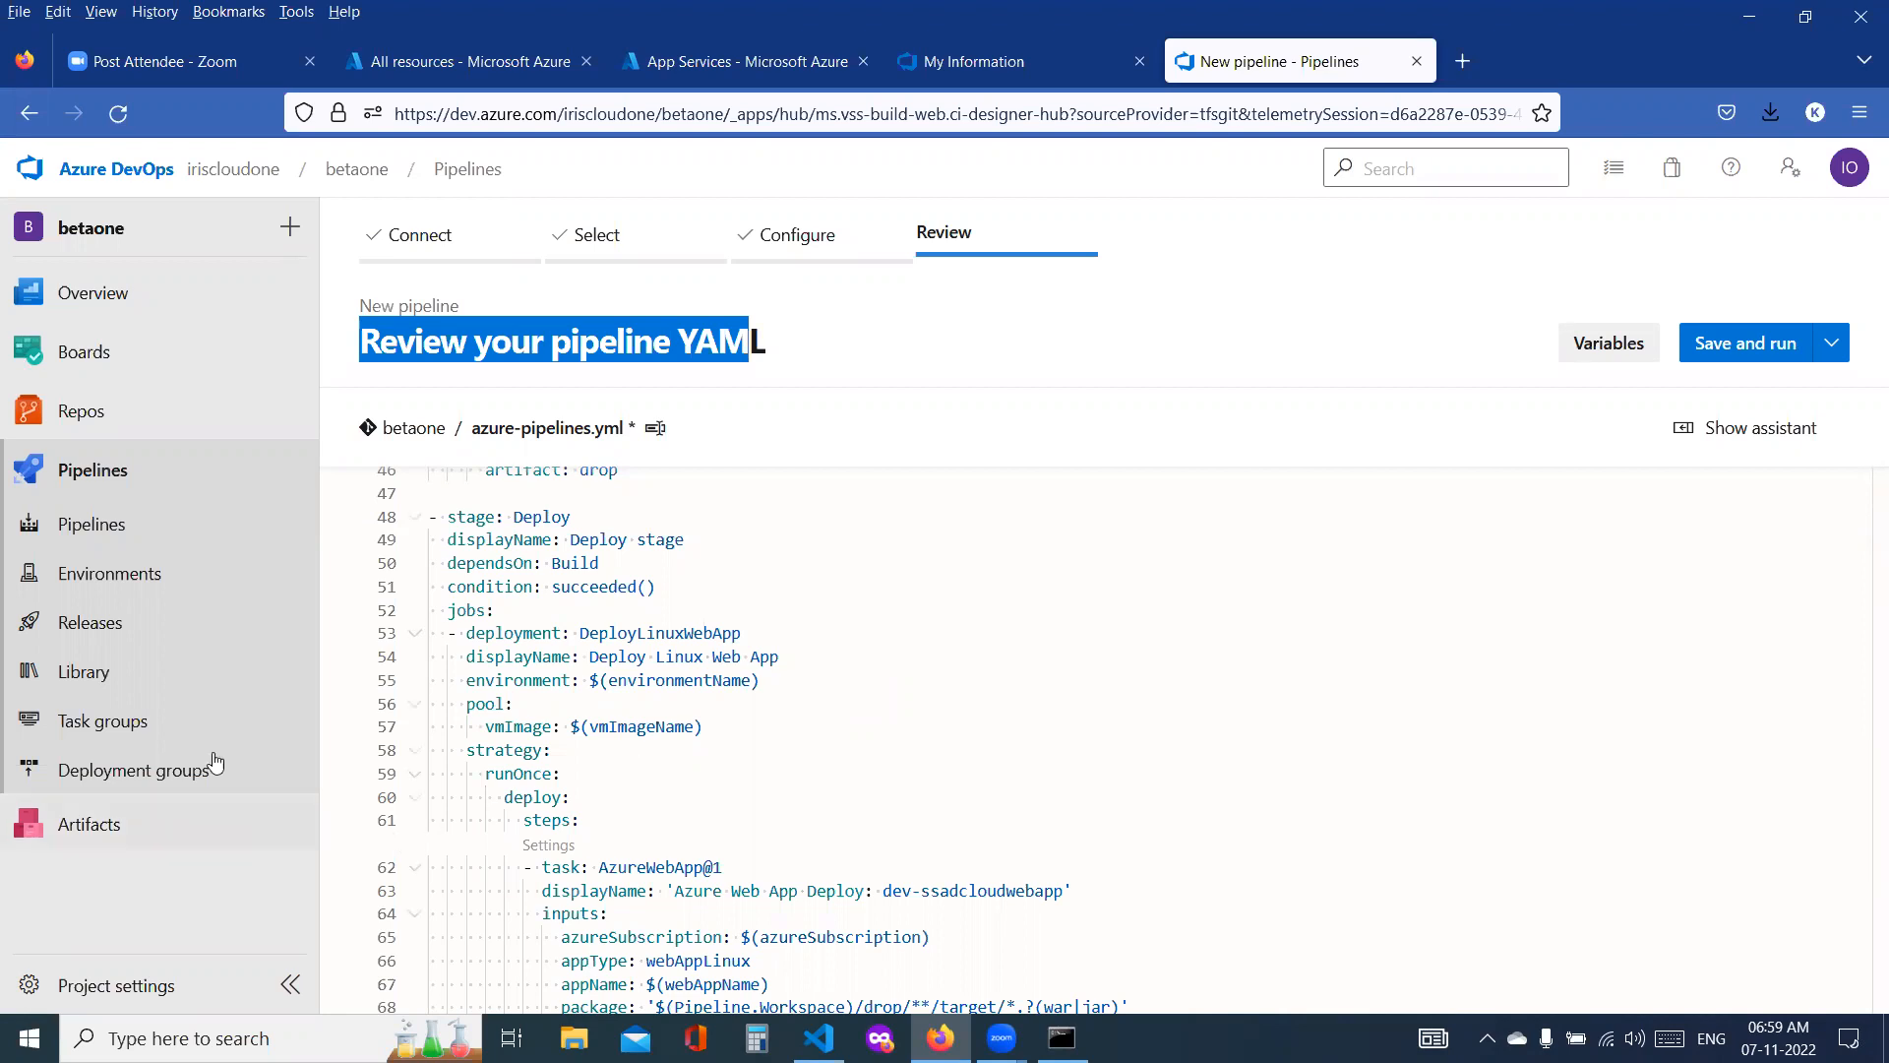
Step: Start a new release pipeline in the betaone project
left_click(116, 635)
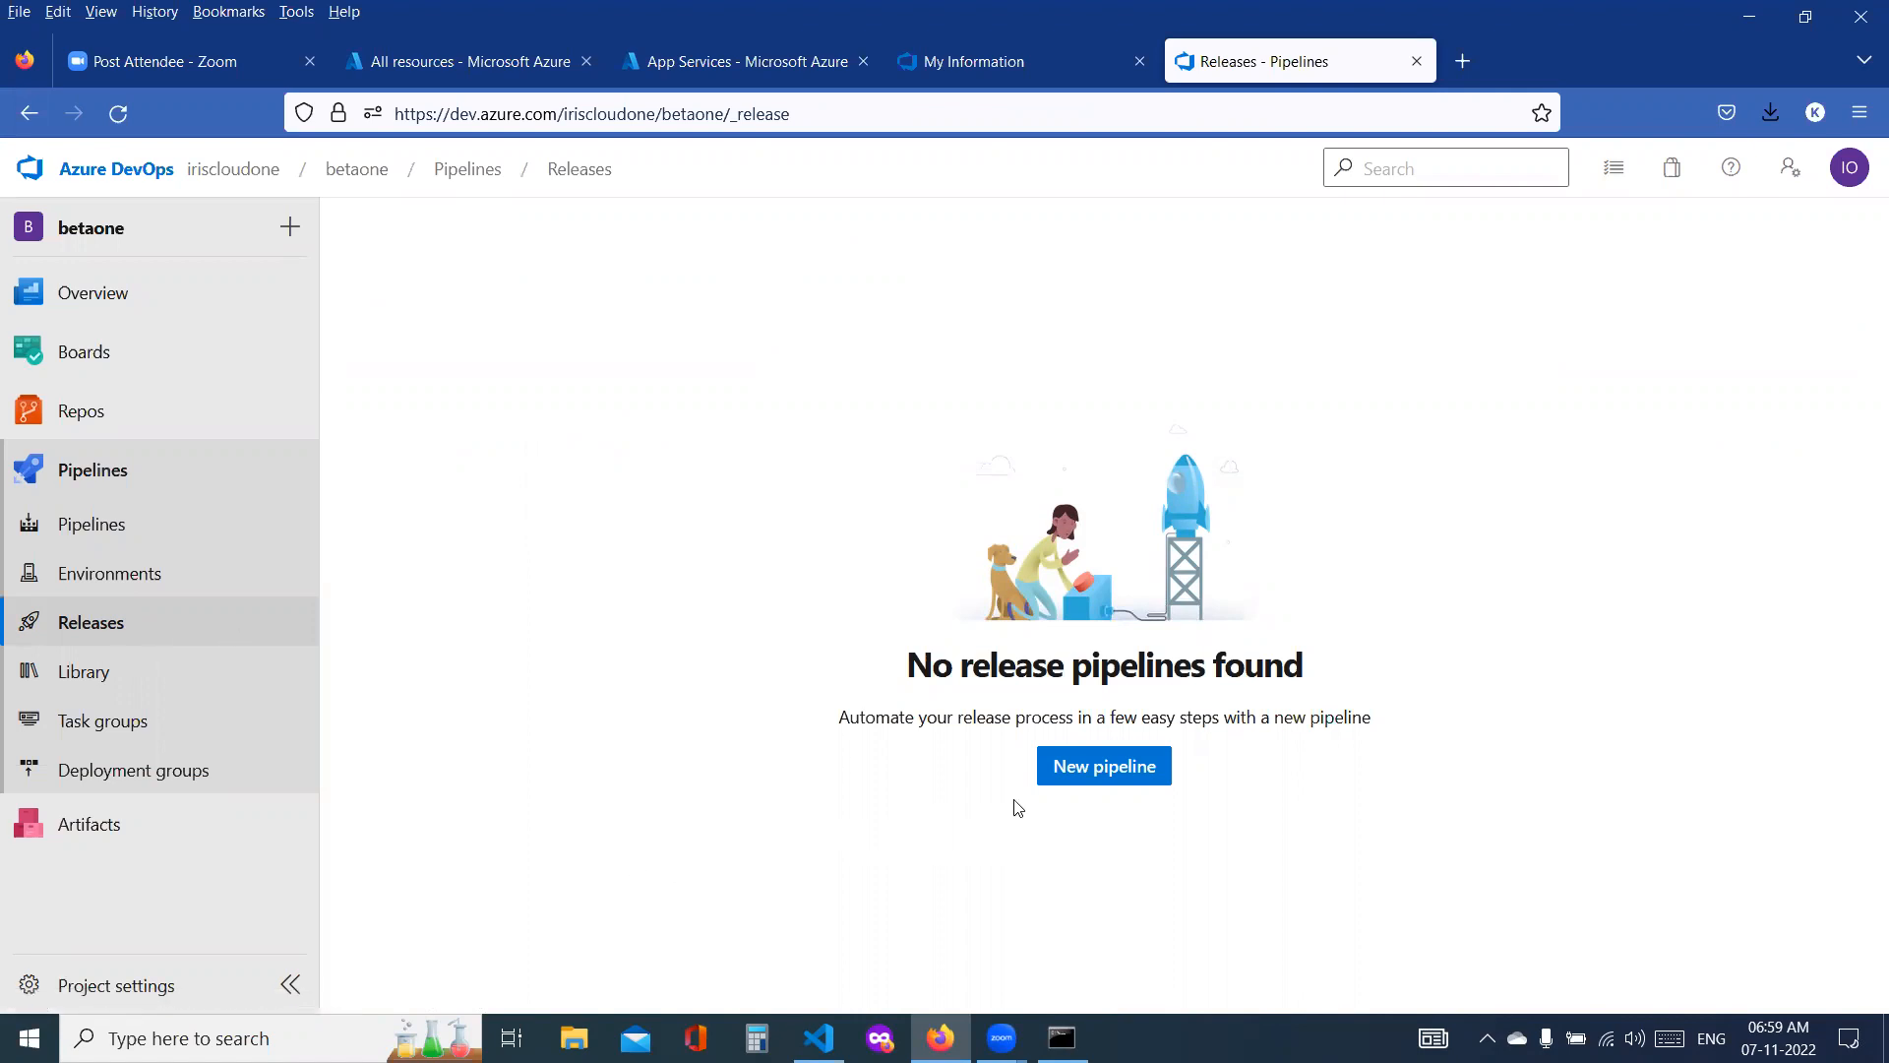
left_click(1082, 769)
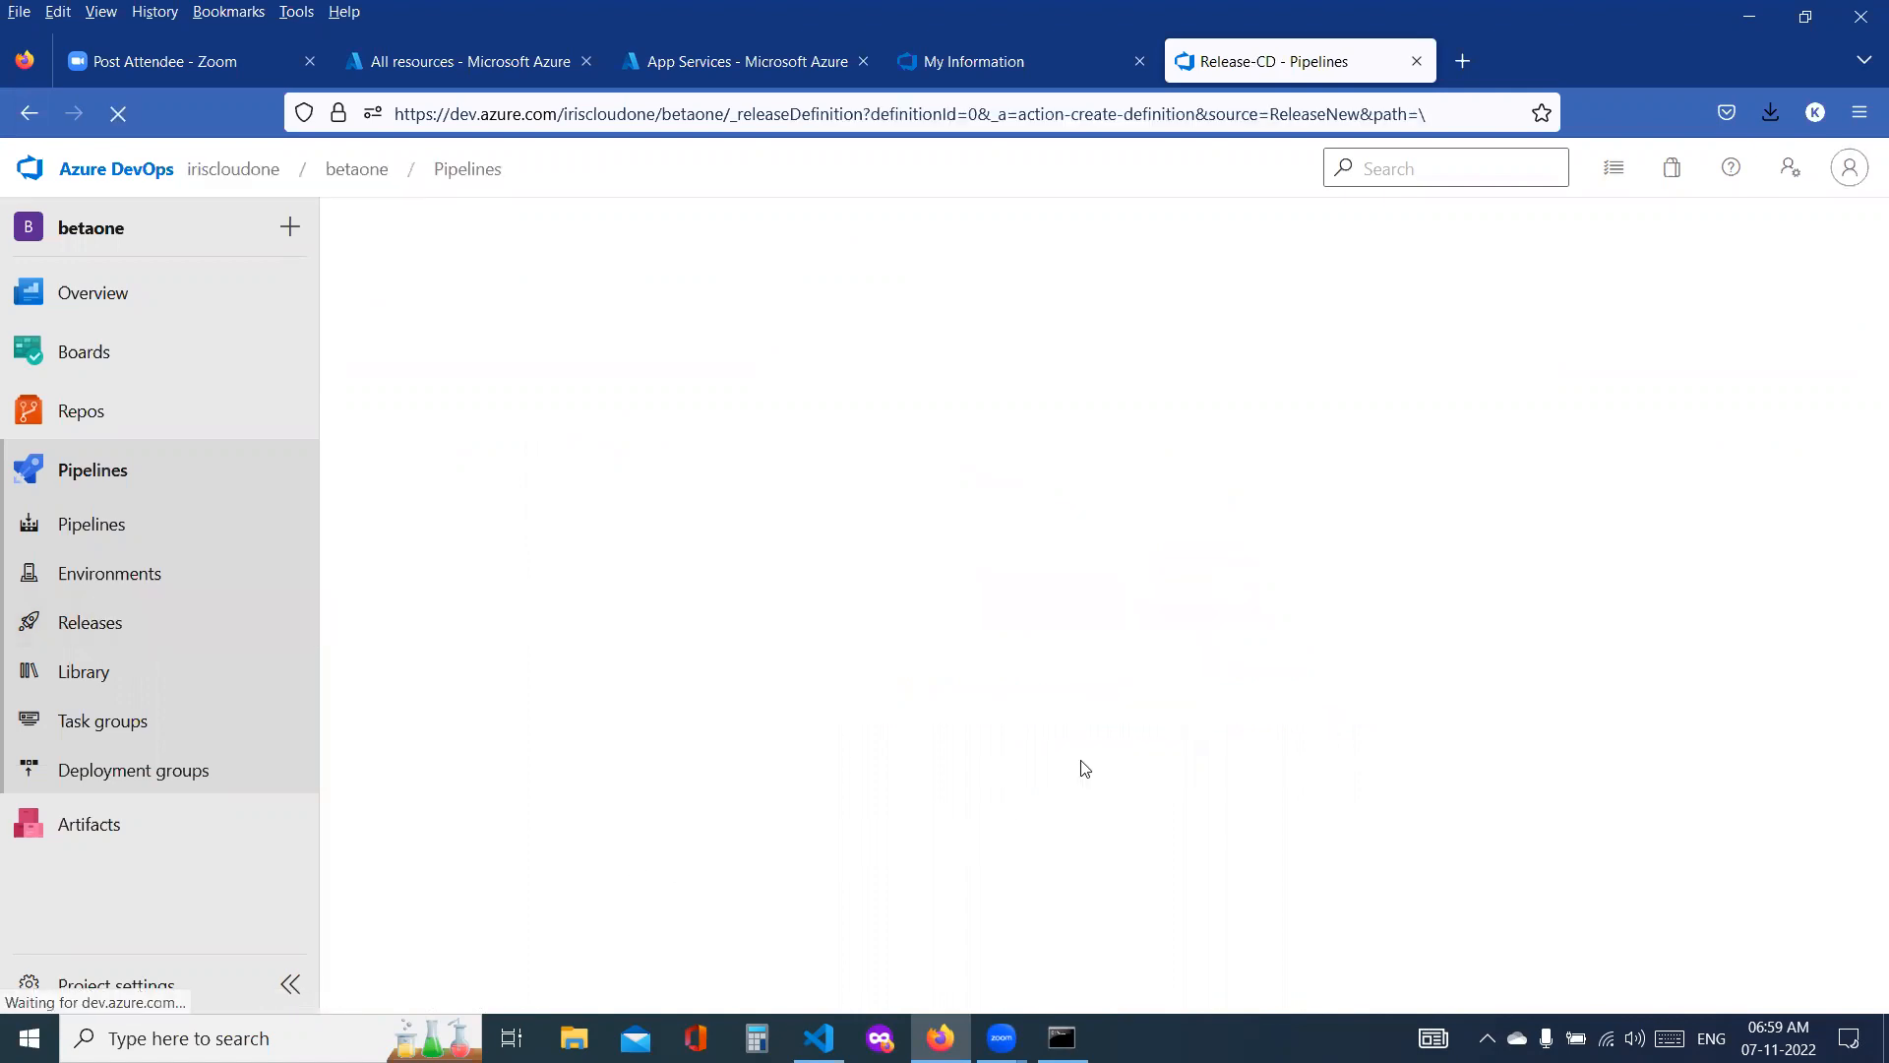
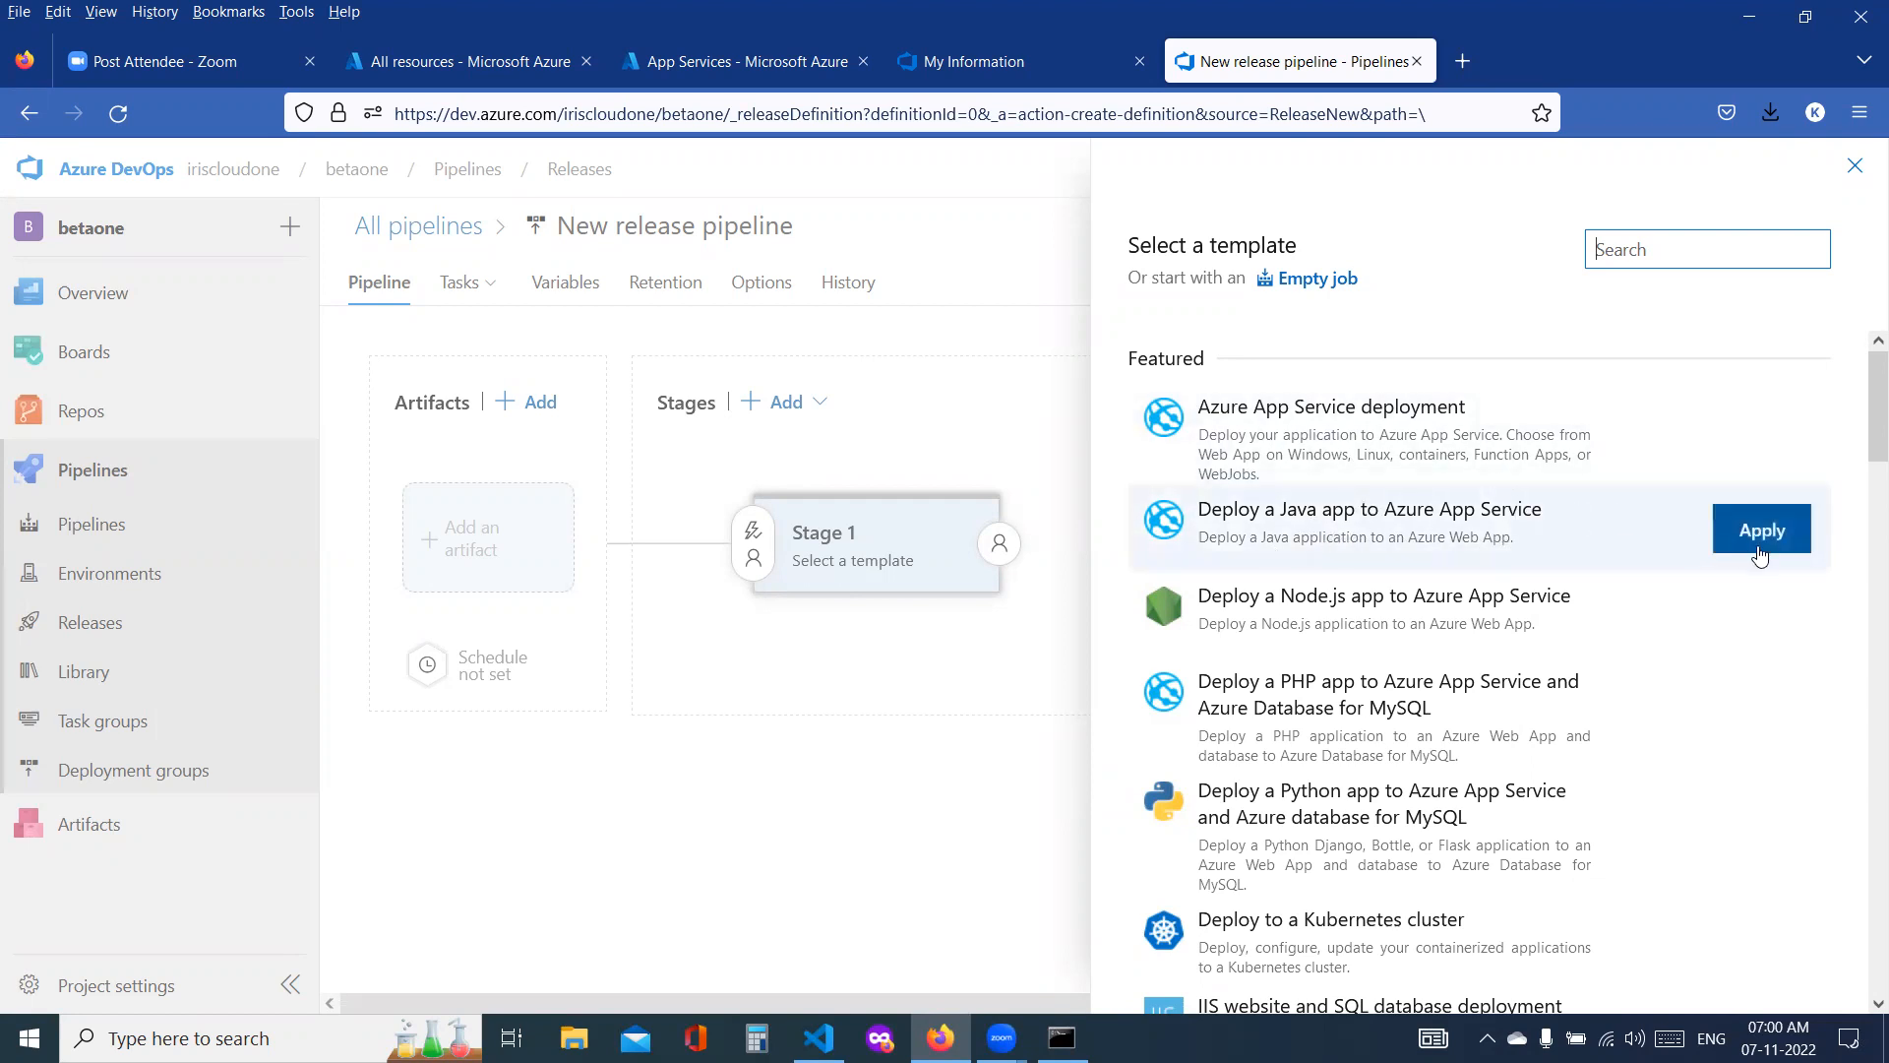
Step: Apply the Deploy a Java app to Azure App Service template and name its stage dev-release
left_click(1759, 553)
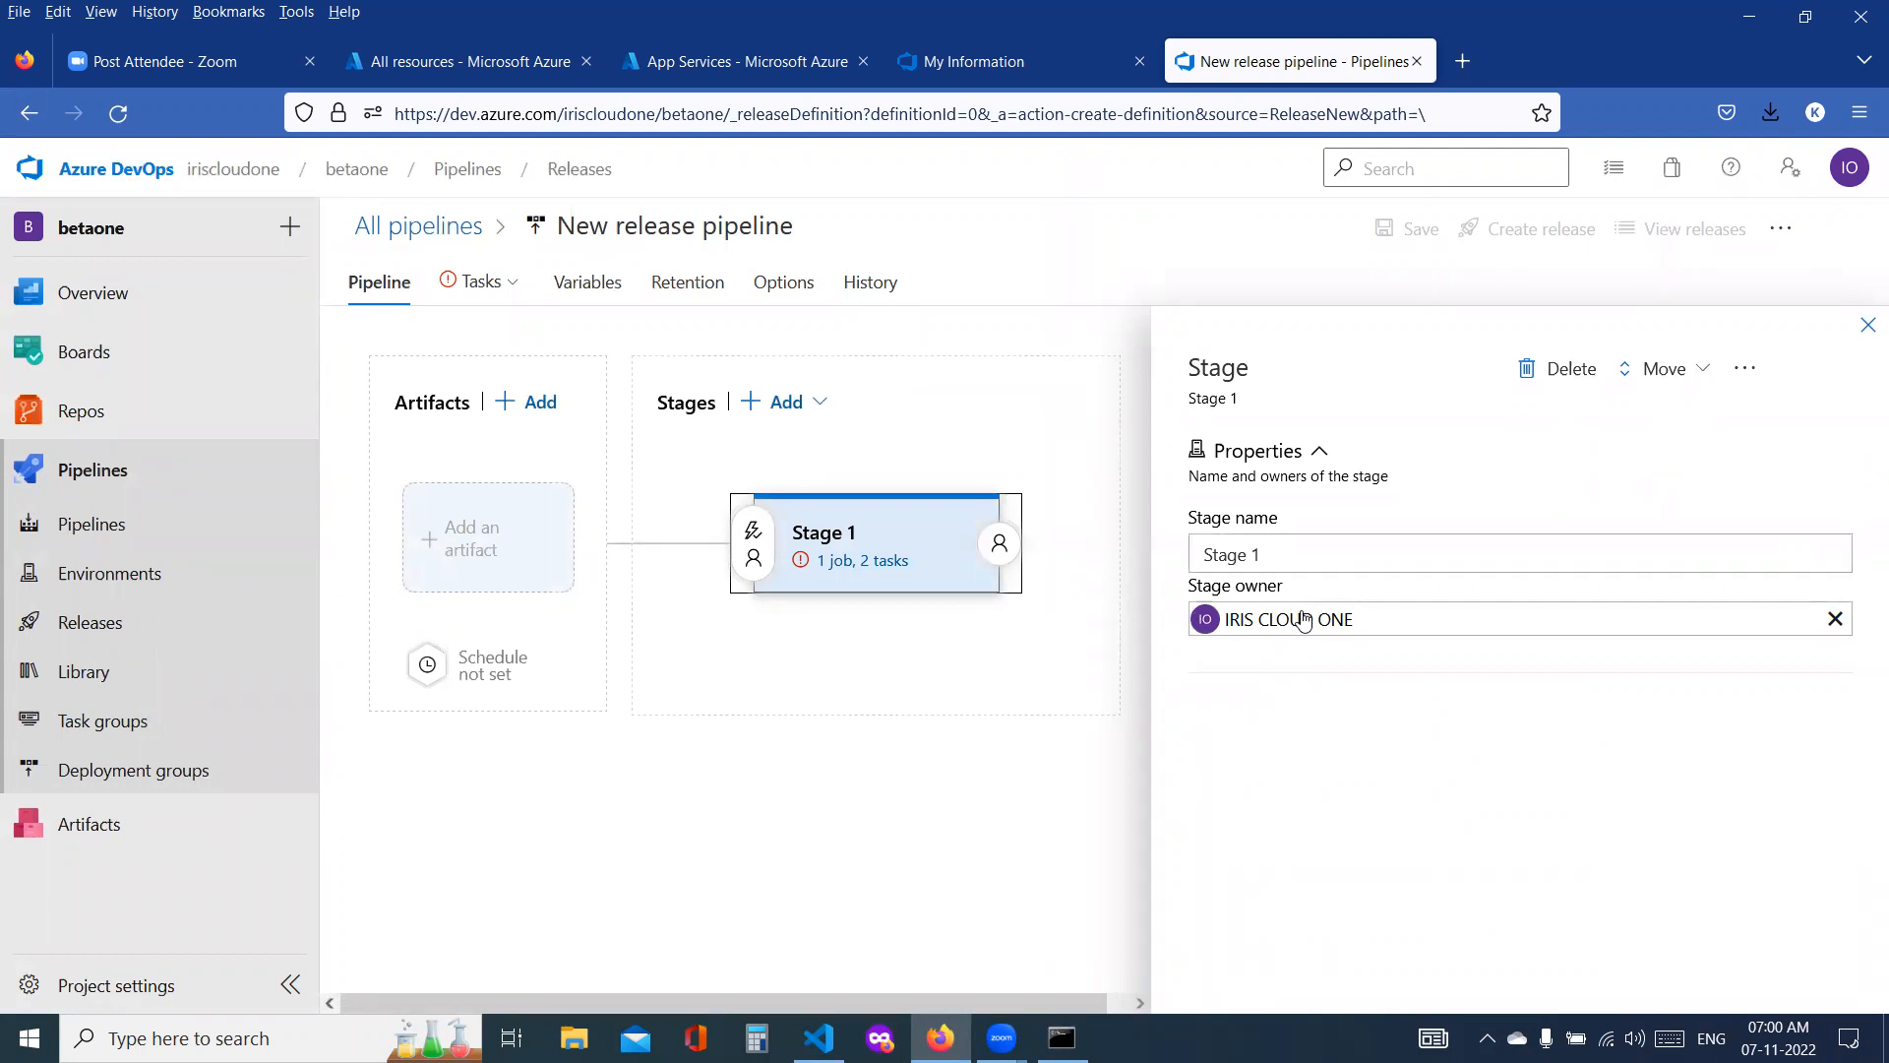
left_click(1868, 326)
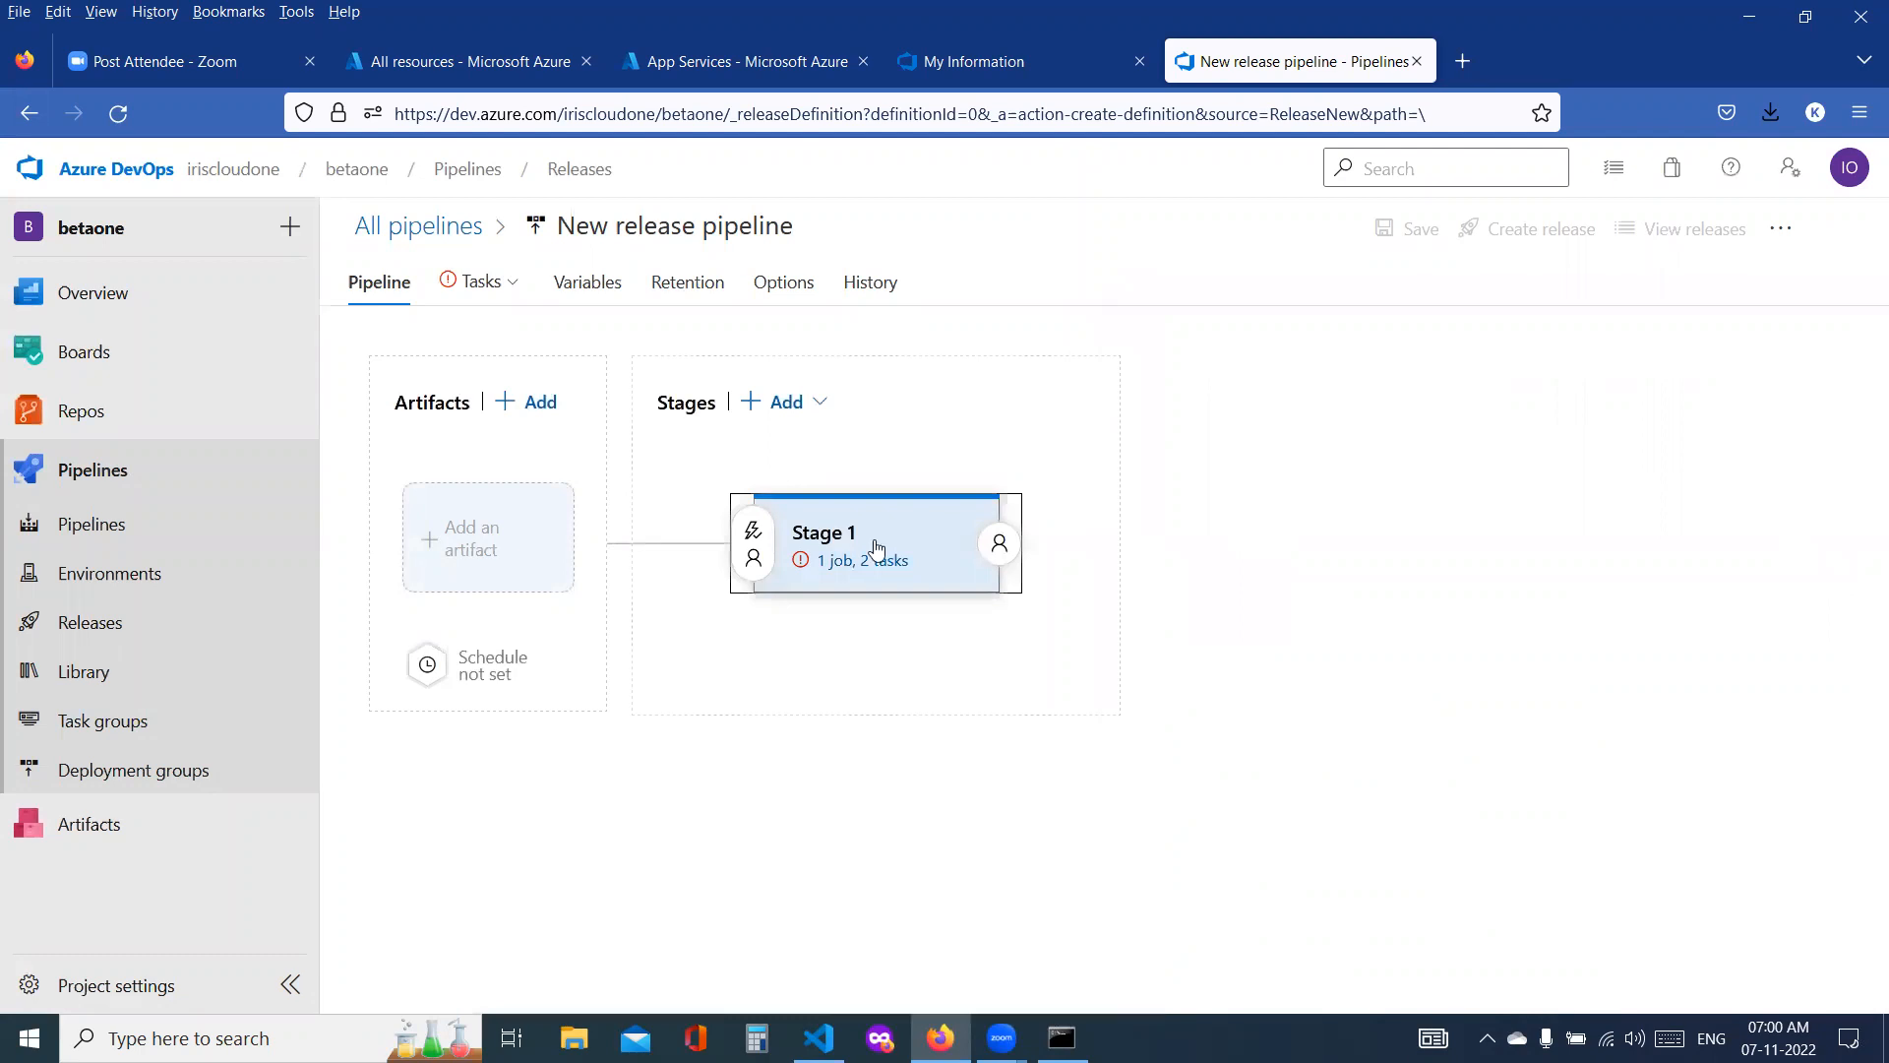
left_click(823, 544)
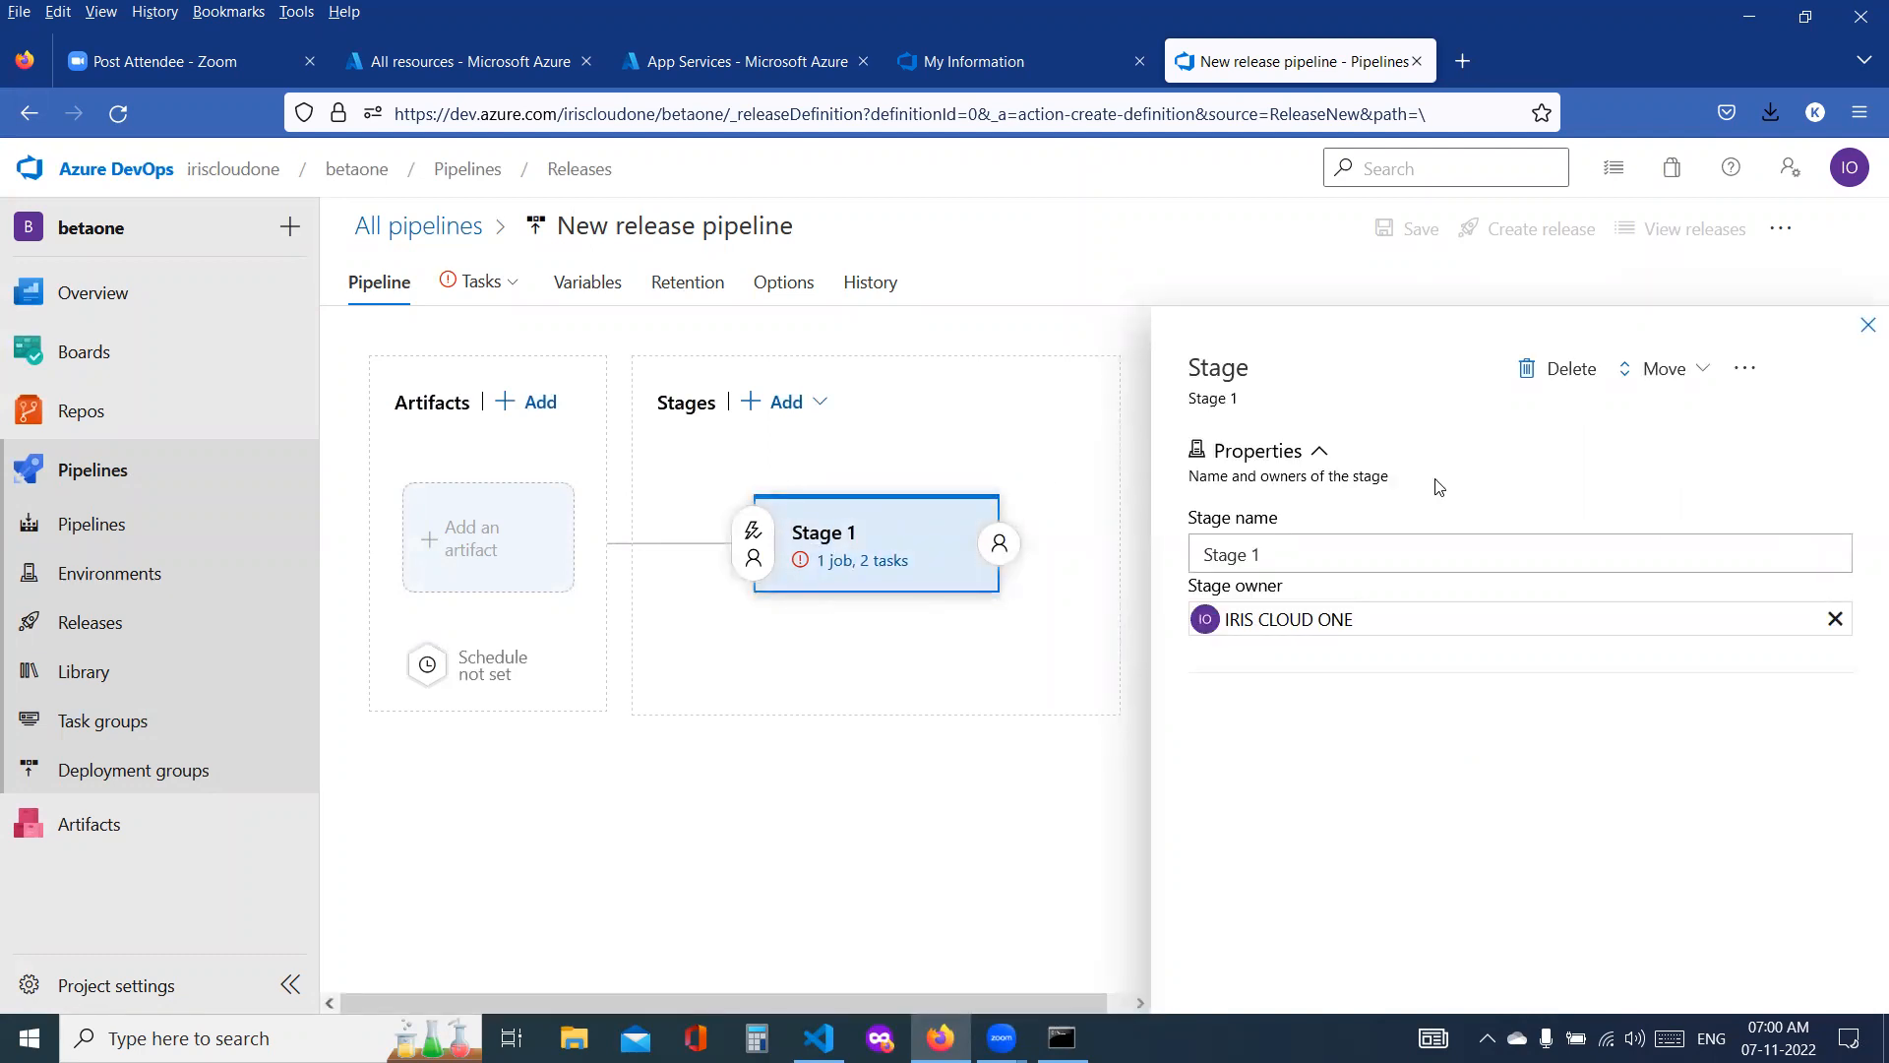
triple_click(1320, 553)
type("dev-release")
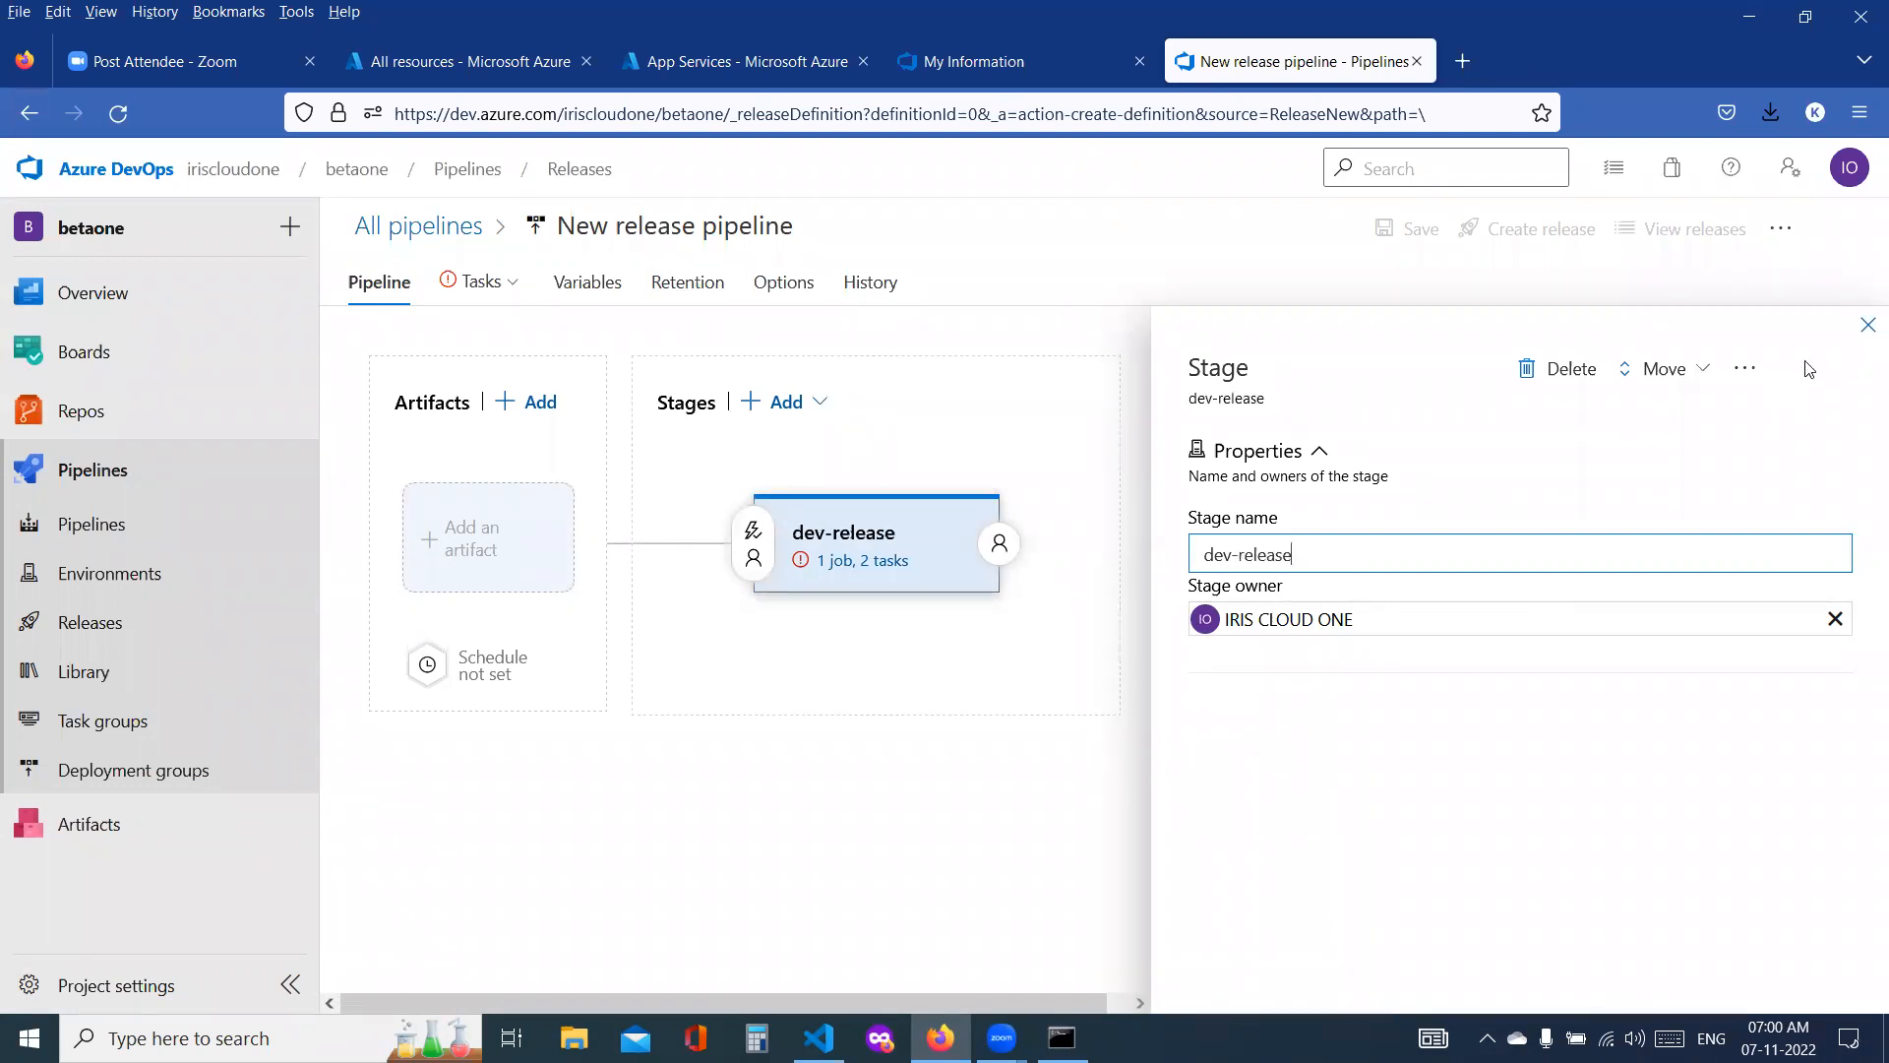
left_click(1856, 332)
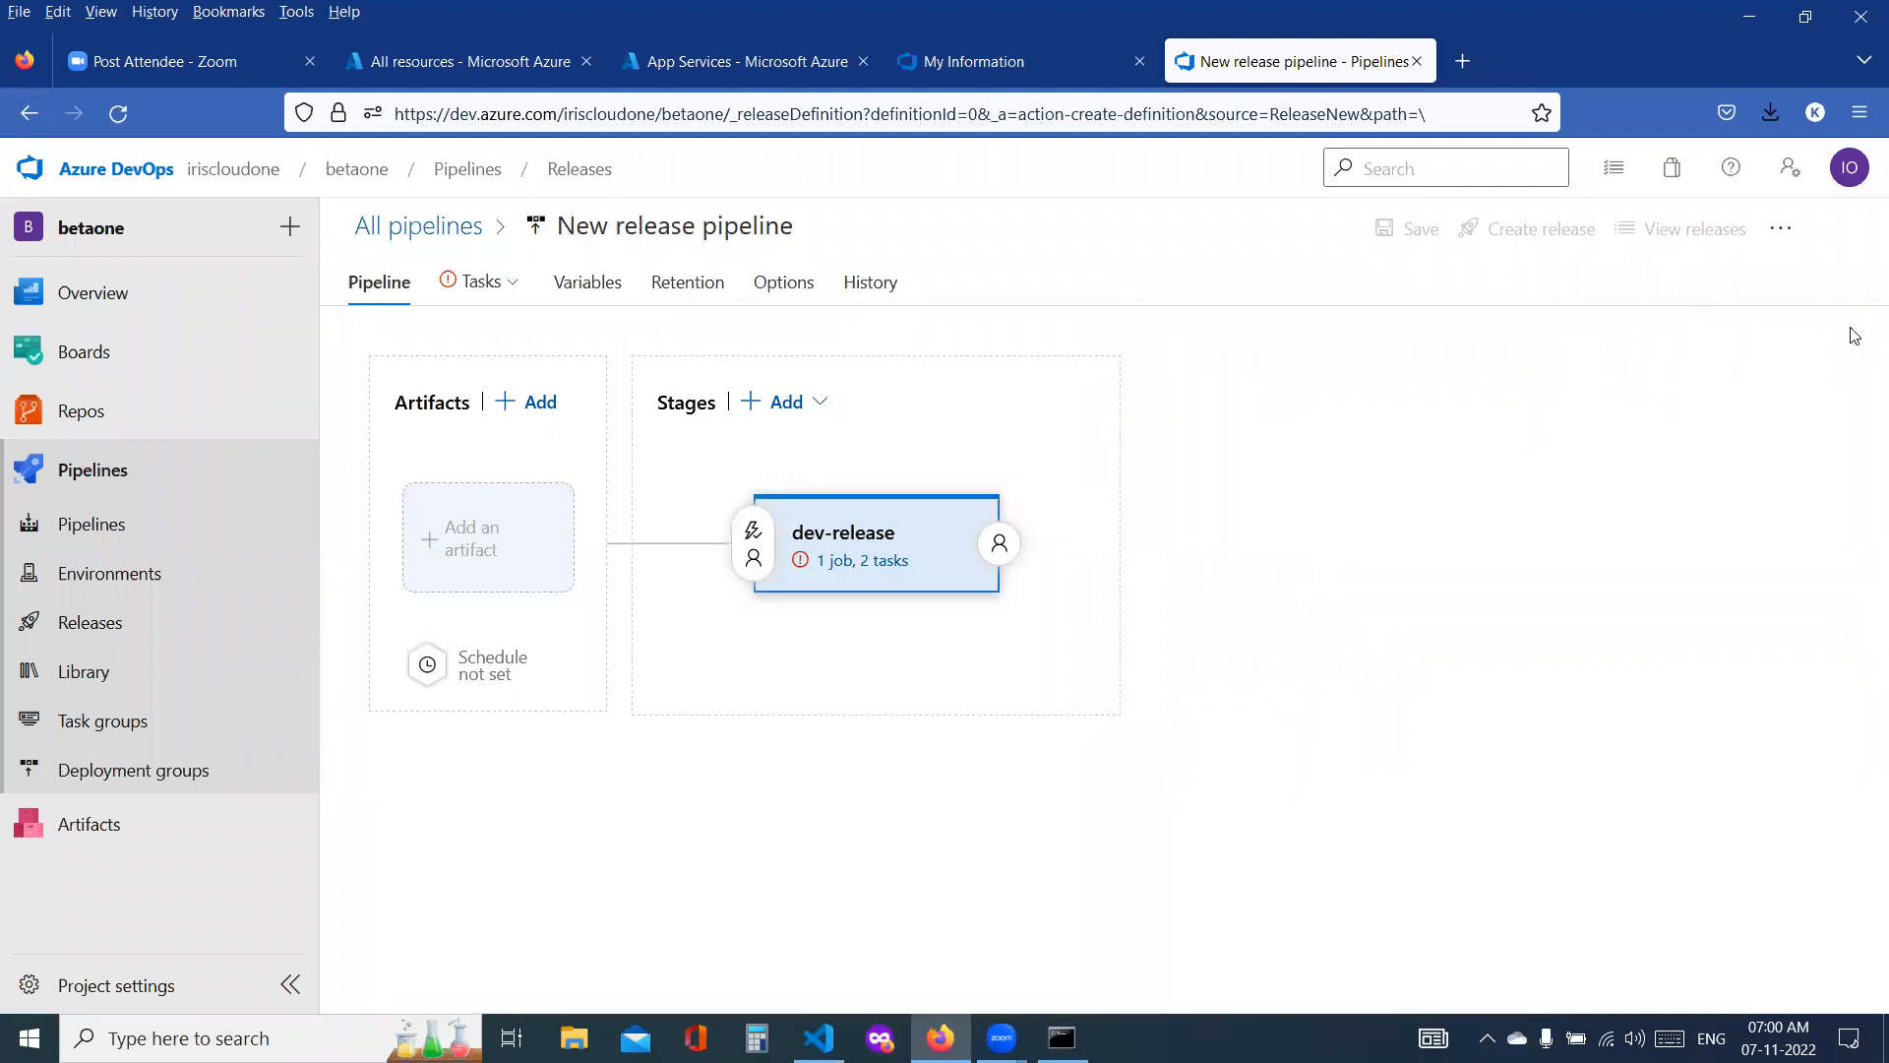
Step: Open the dev-release stage's tasks and rename the release pipeline as az-devops-release-pipeline
left_click(843, 563)
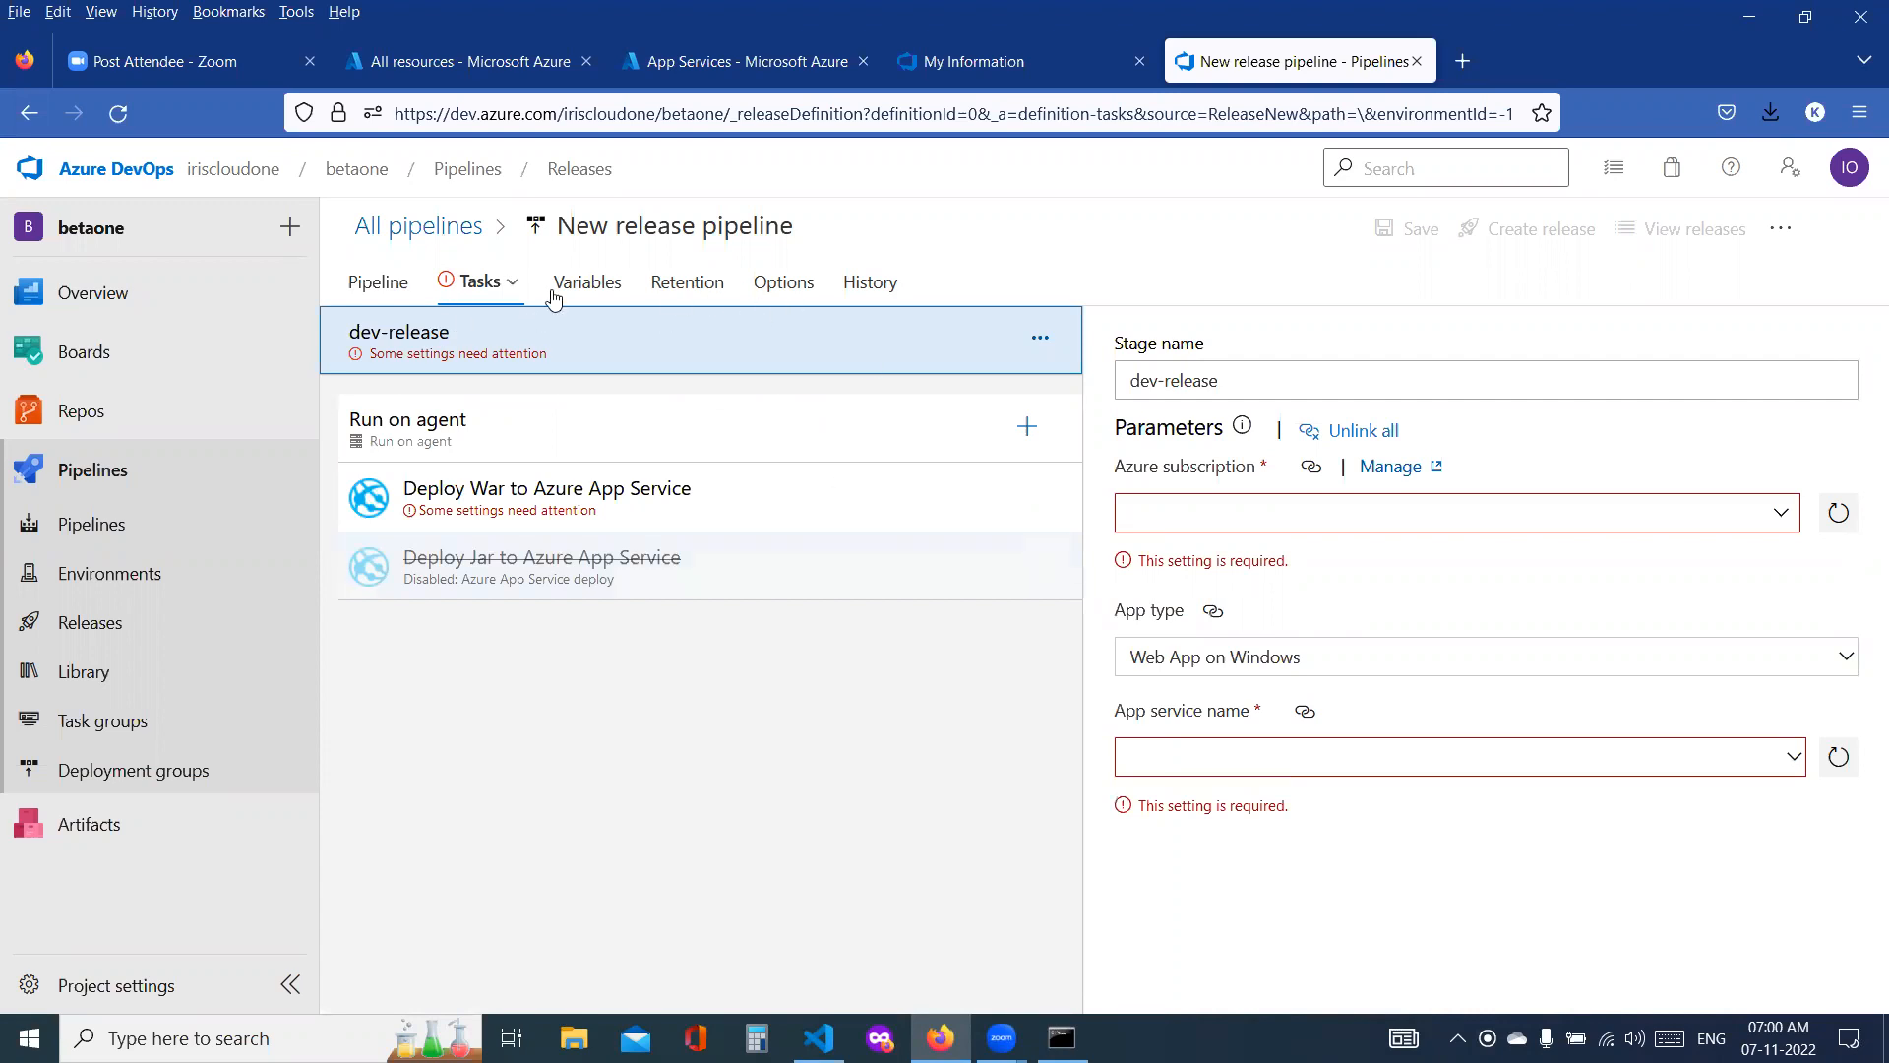
left_click(578, 240)
double_click(576, 237)
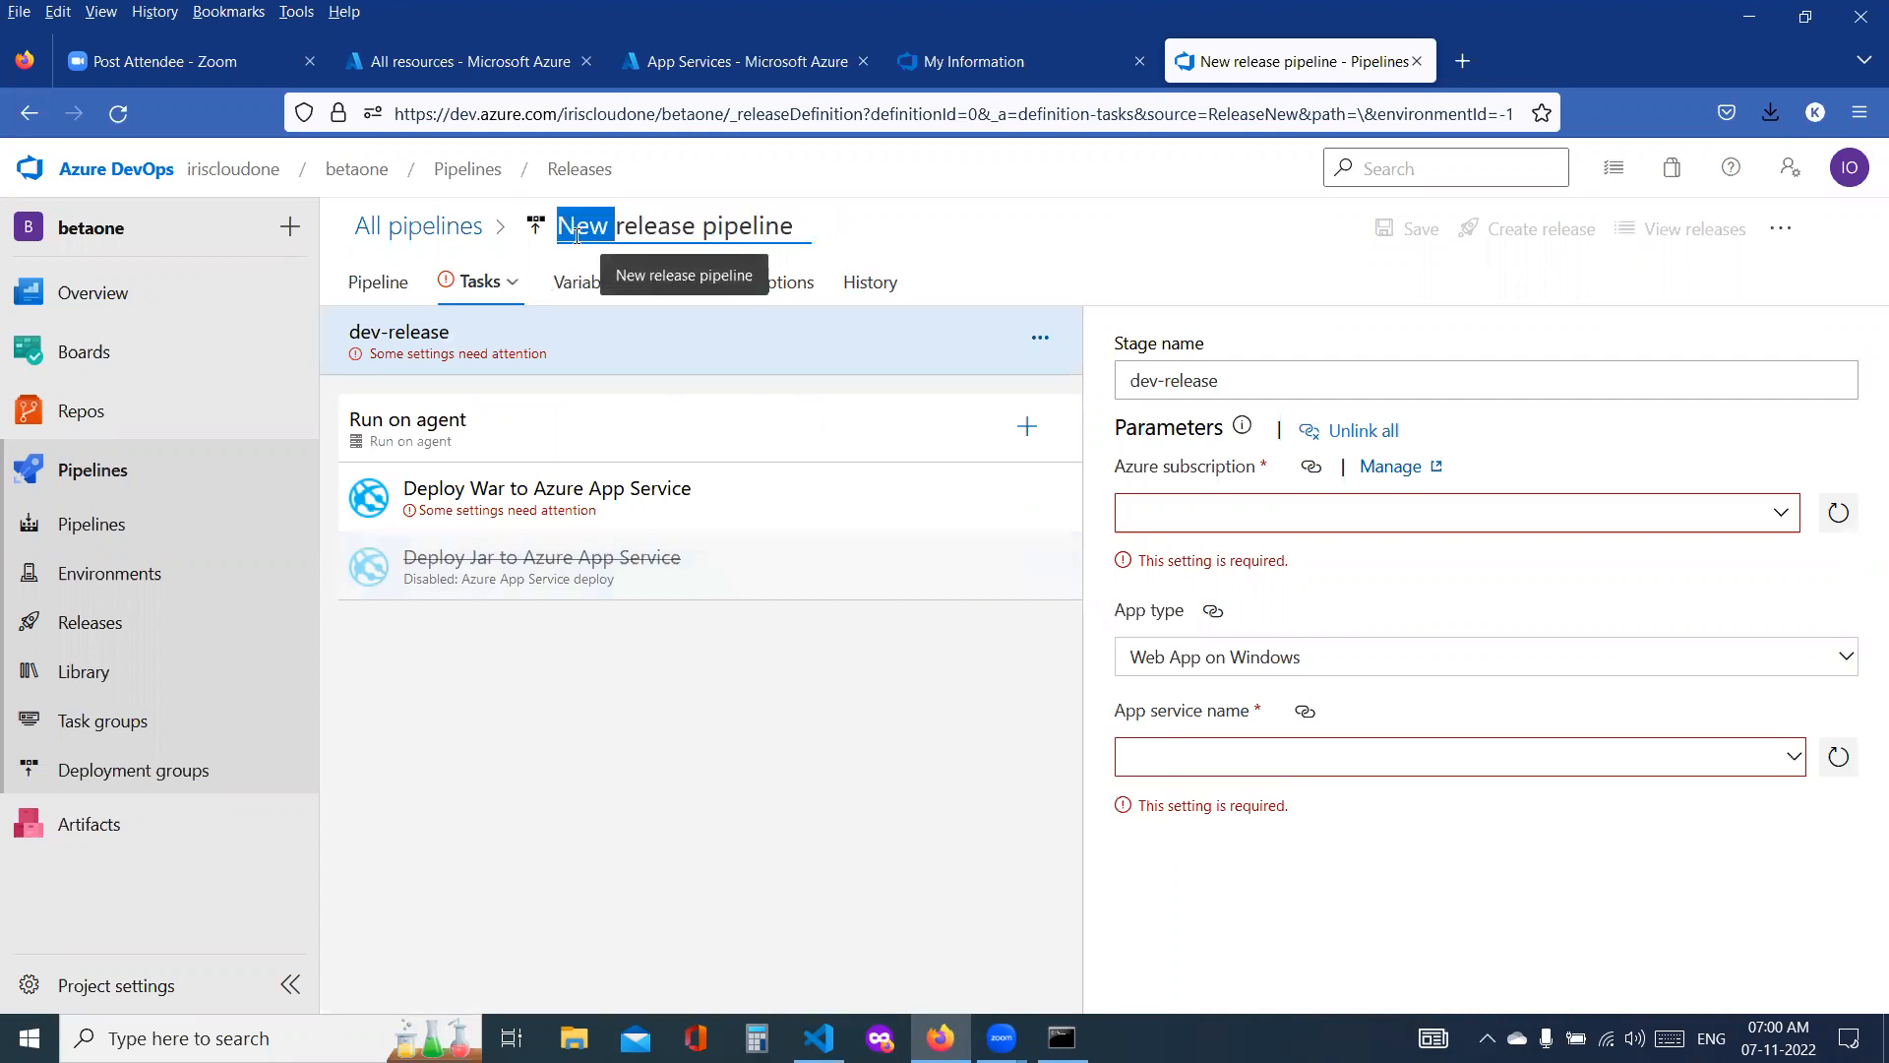
triple_click(576, 236)
type("az")
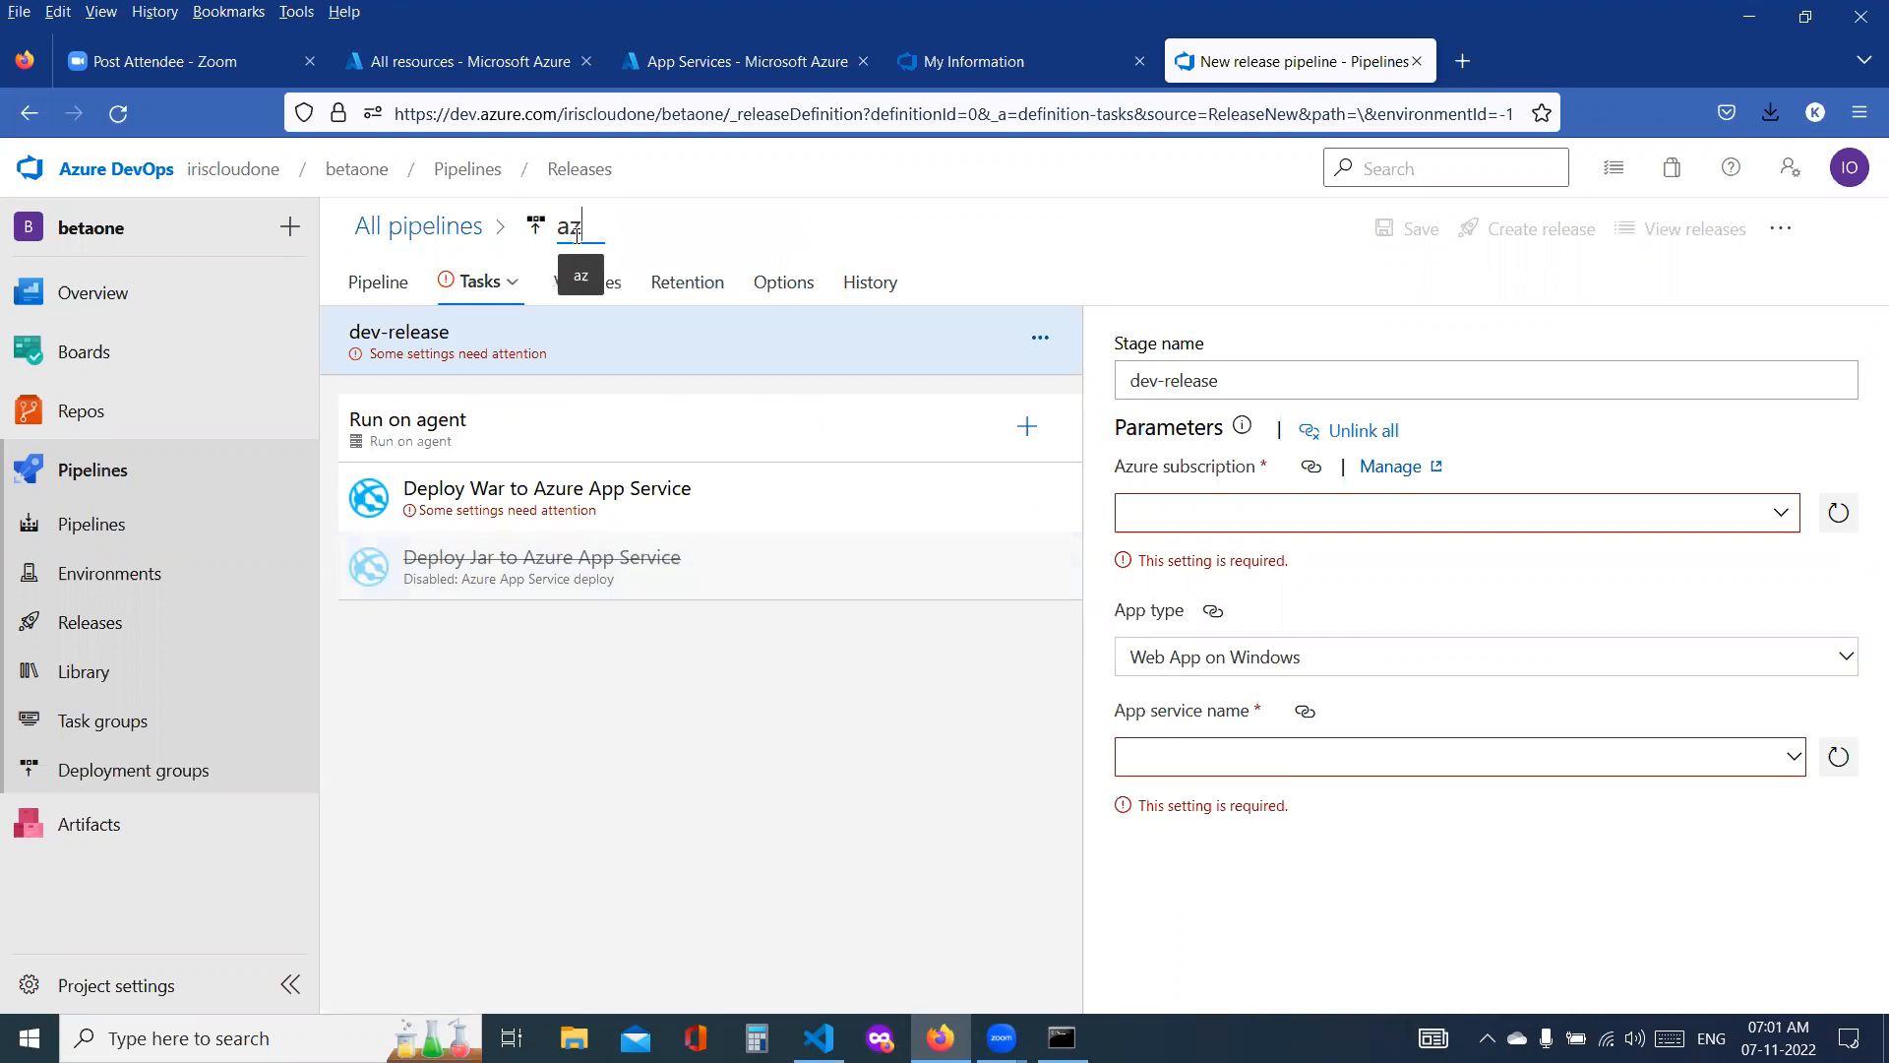
type("-devop")
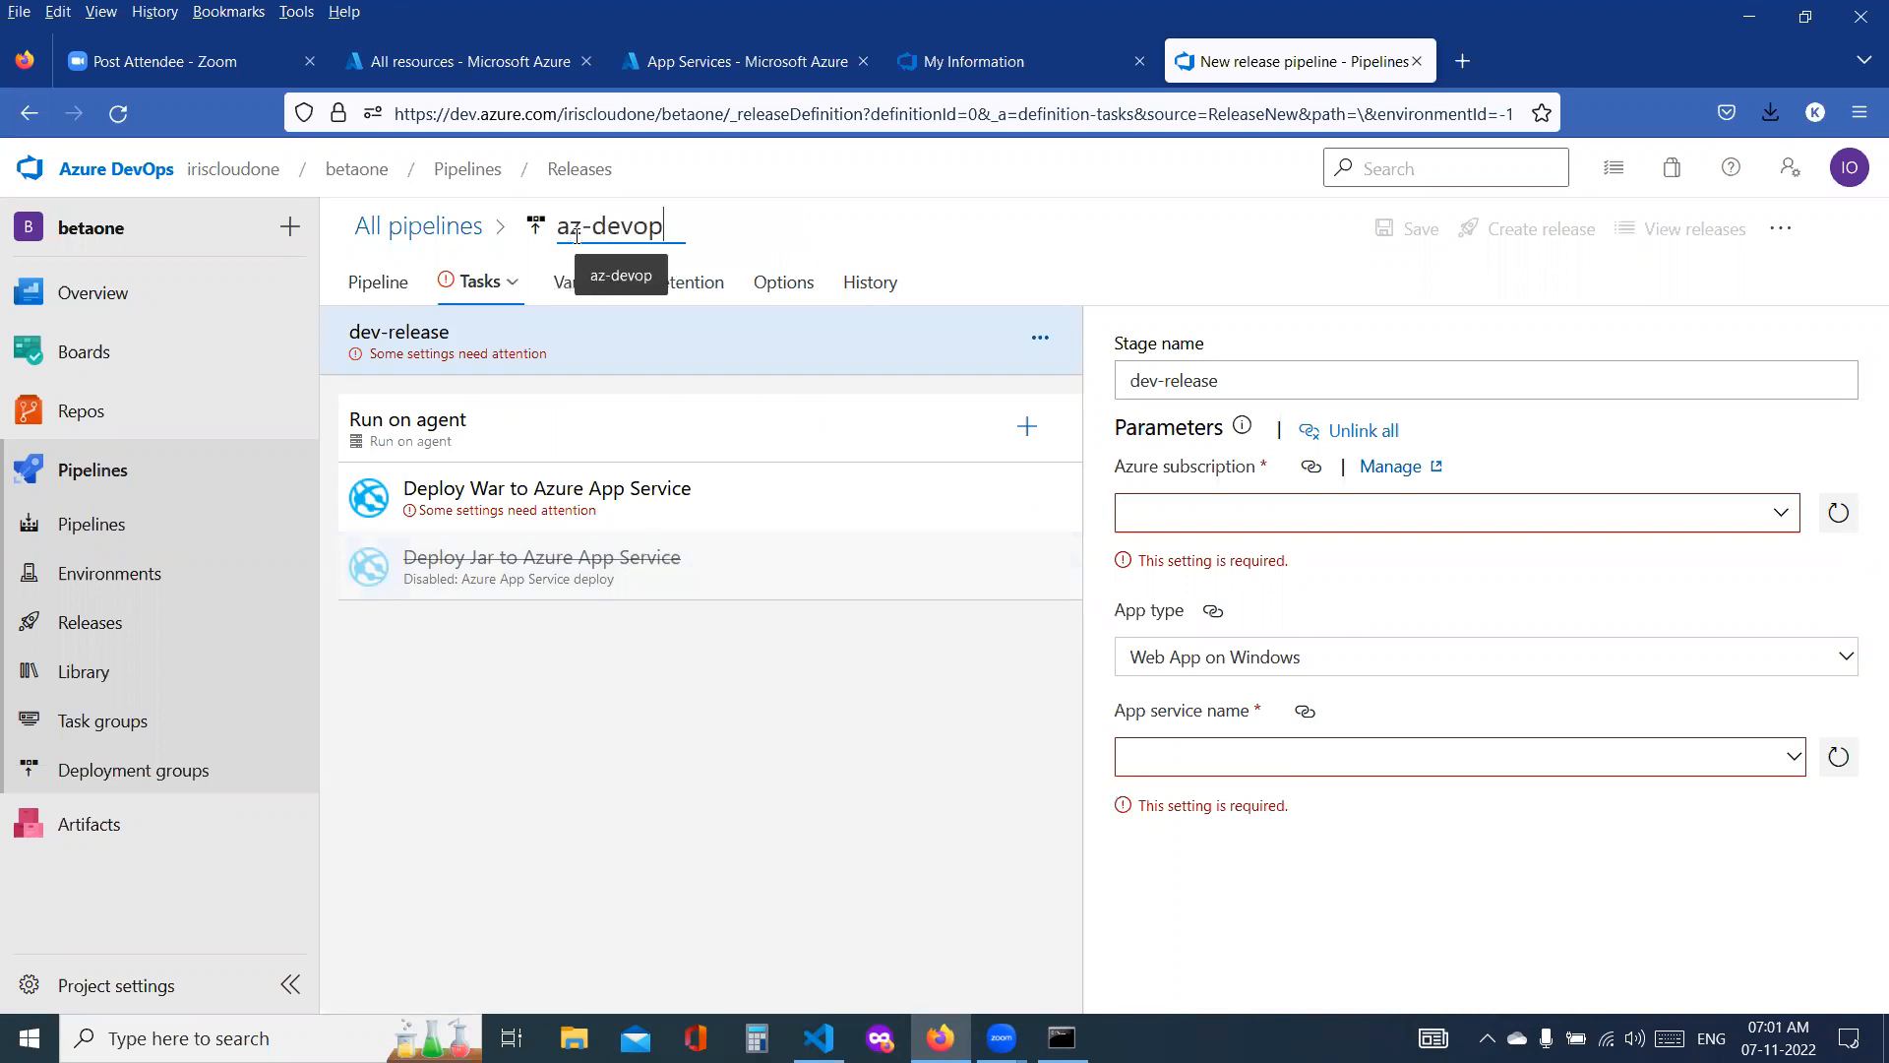
type("s-releas")
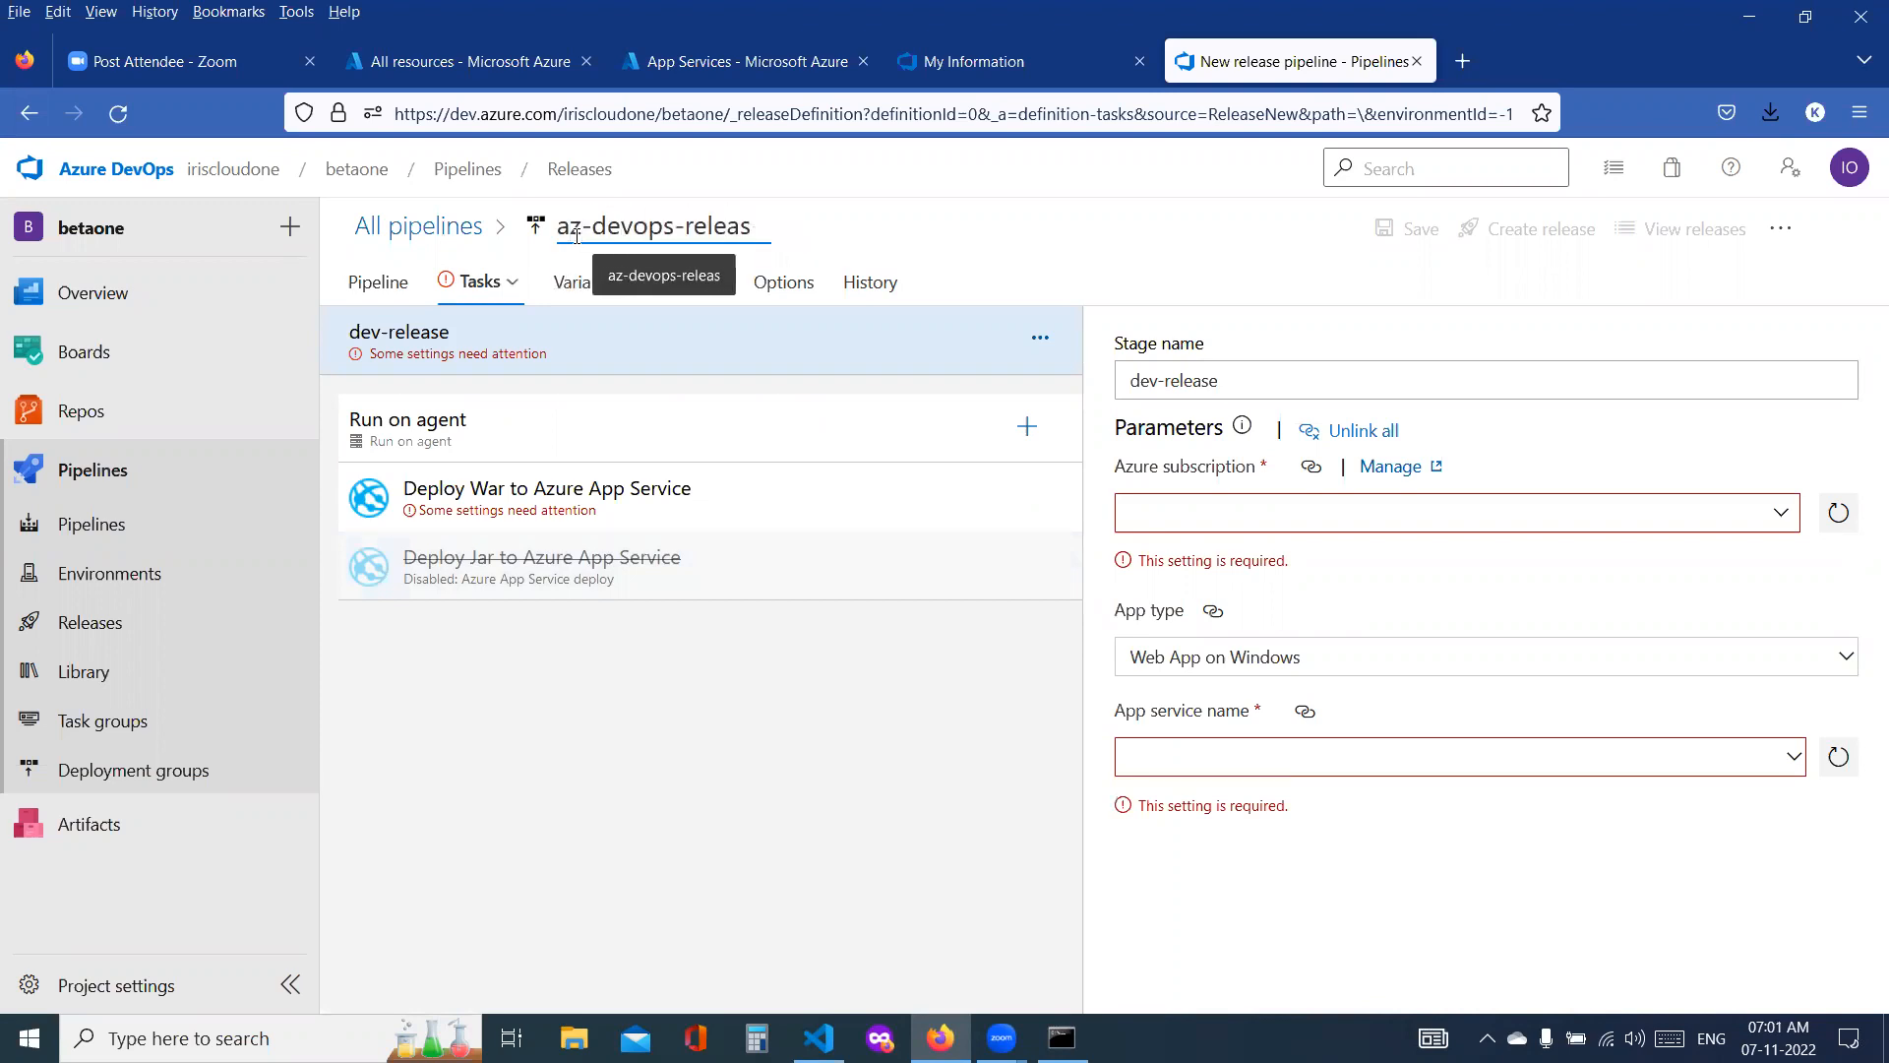
type("e-pipeline")
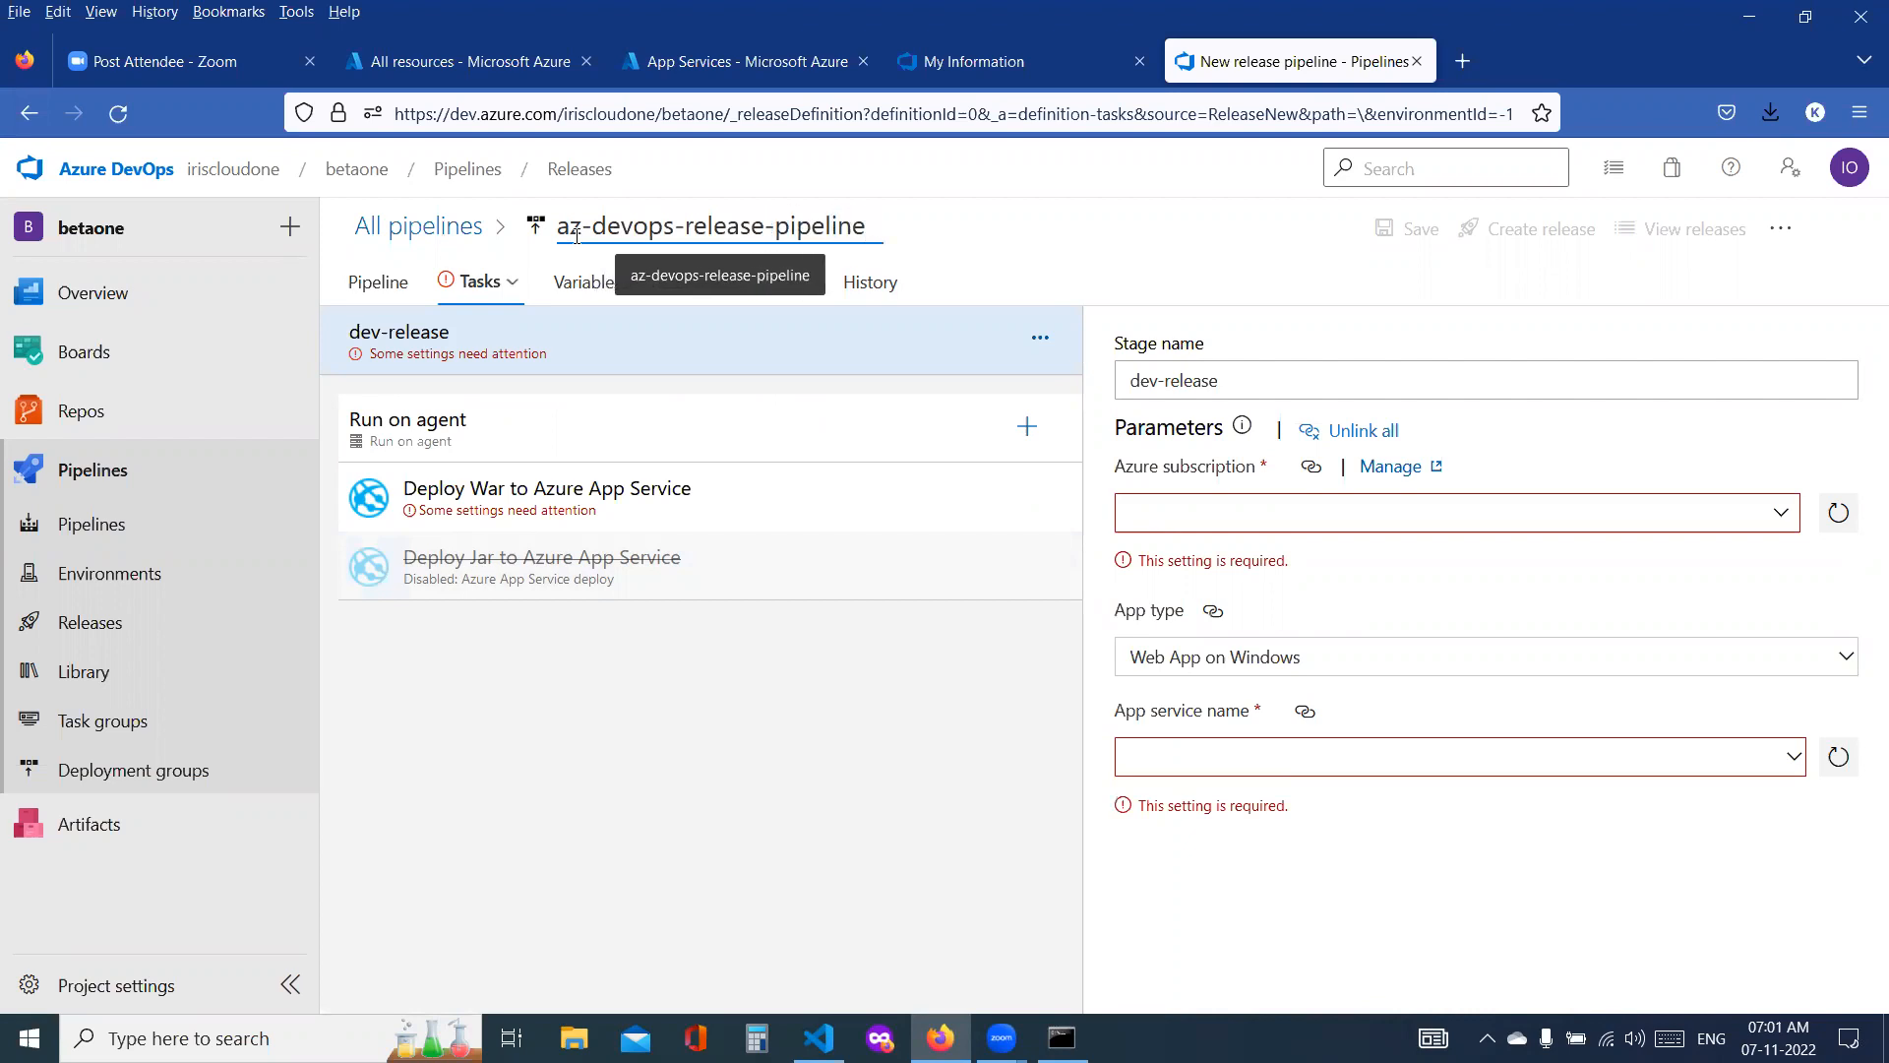
left_click(590, 654)
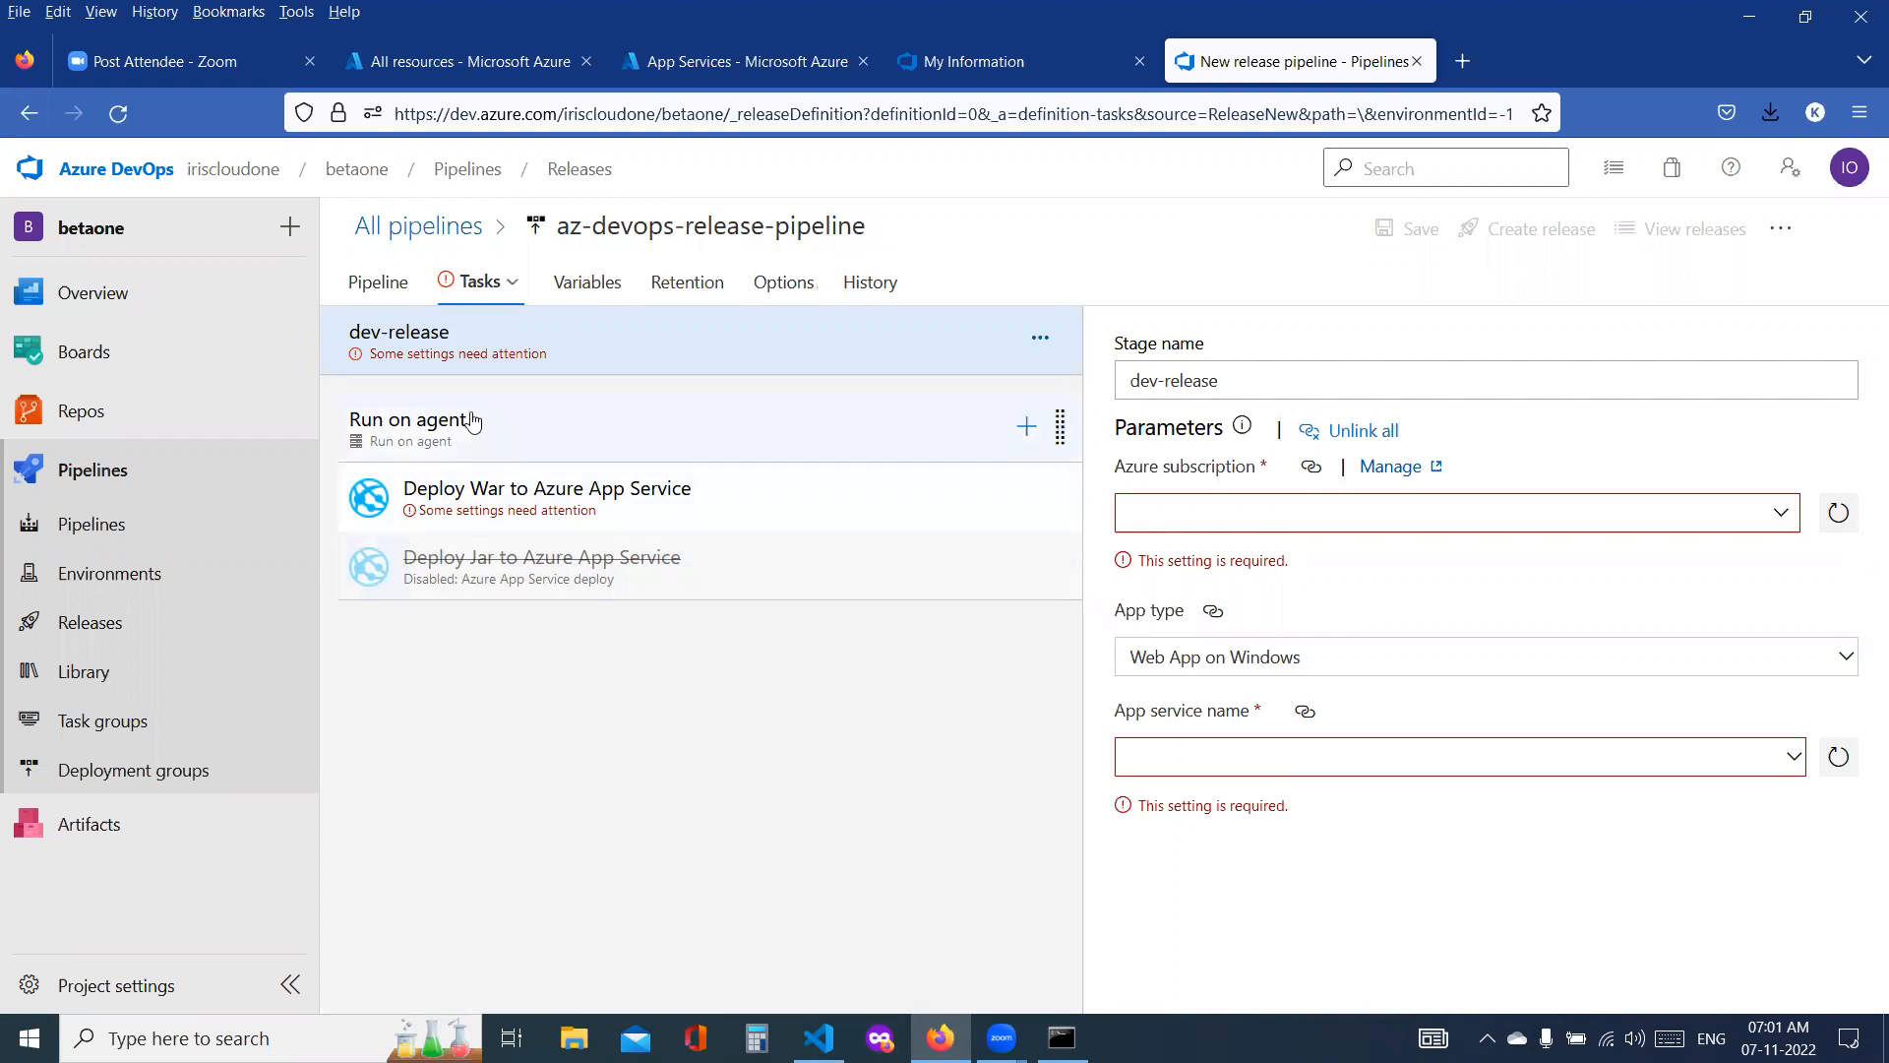
Step: Choose Pay-As-You-Go from the available Azure subscriptions for the dev-release stage and request its authorization
left_click(443, 369)
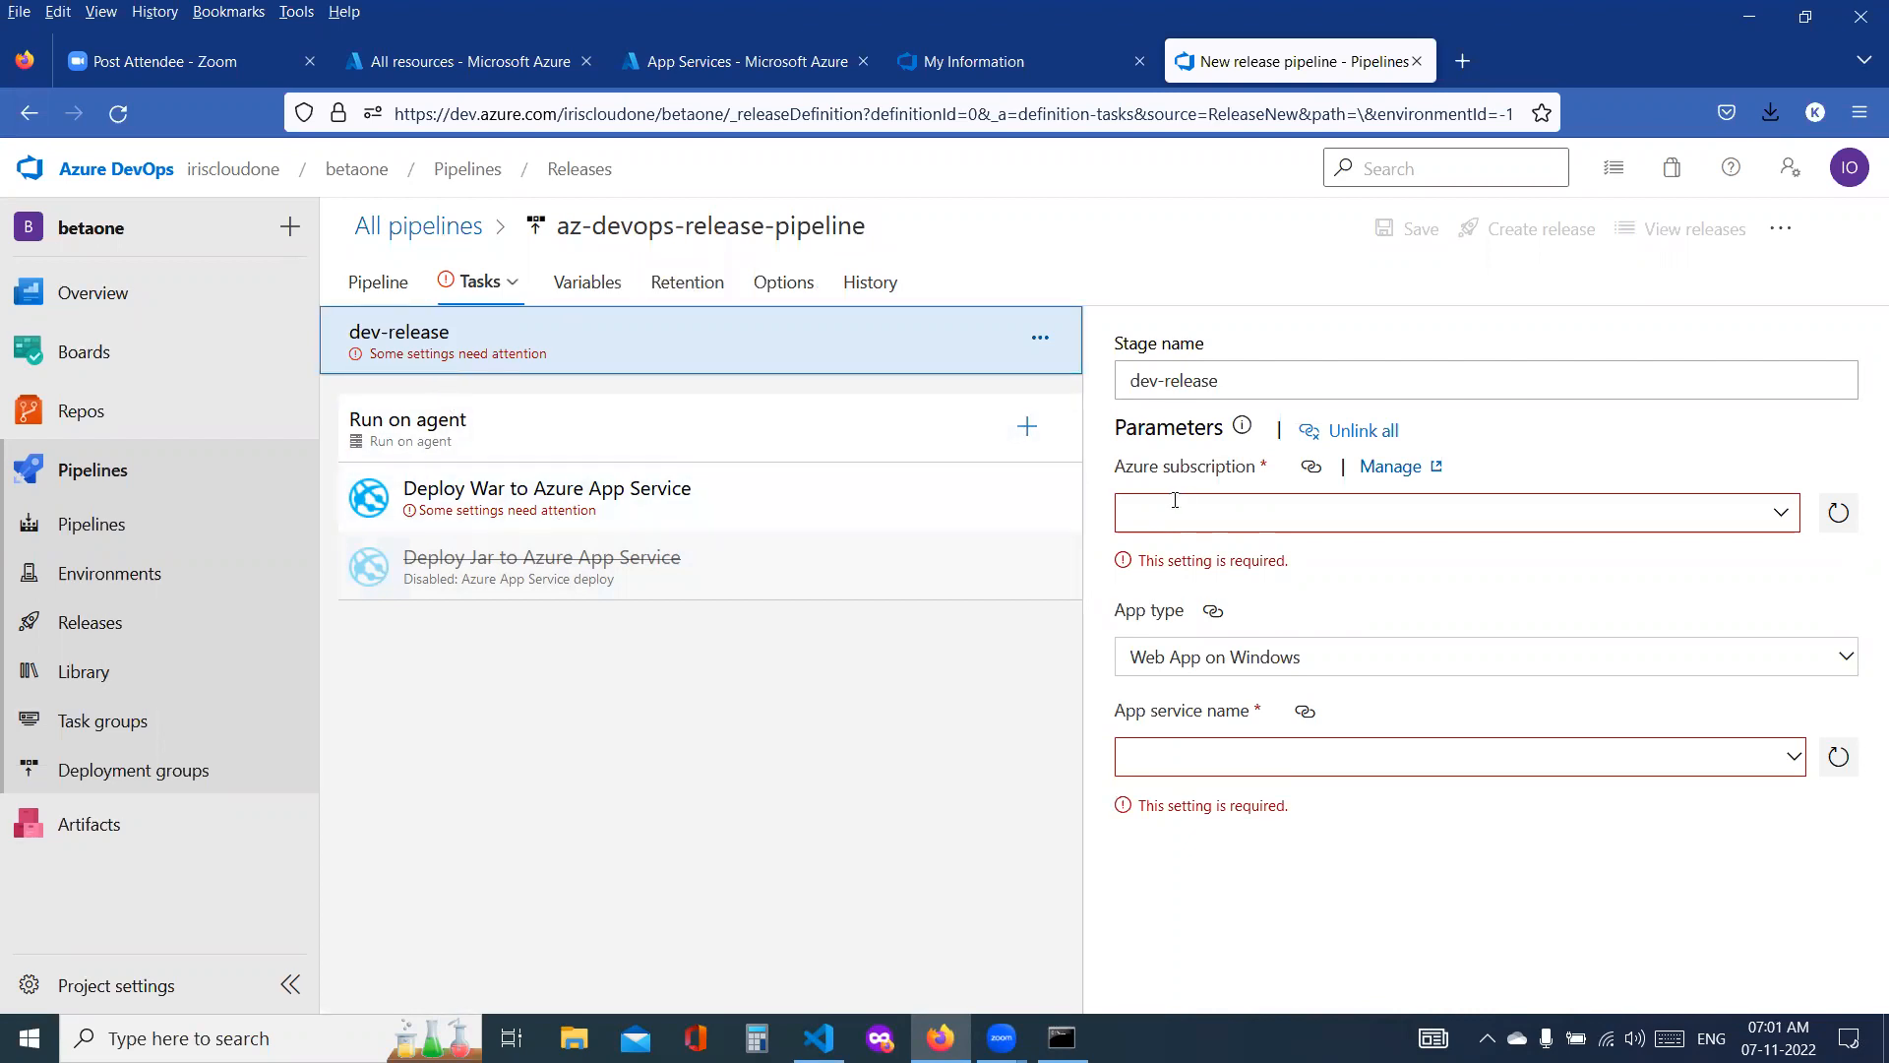
left_click_drag(1243, 368, 1110, 392)
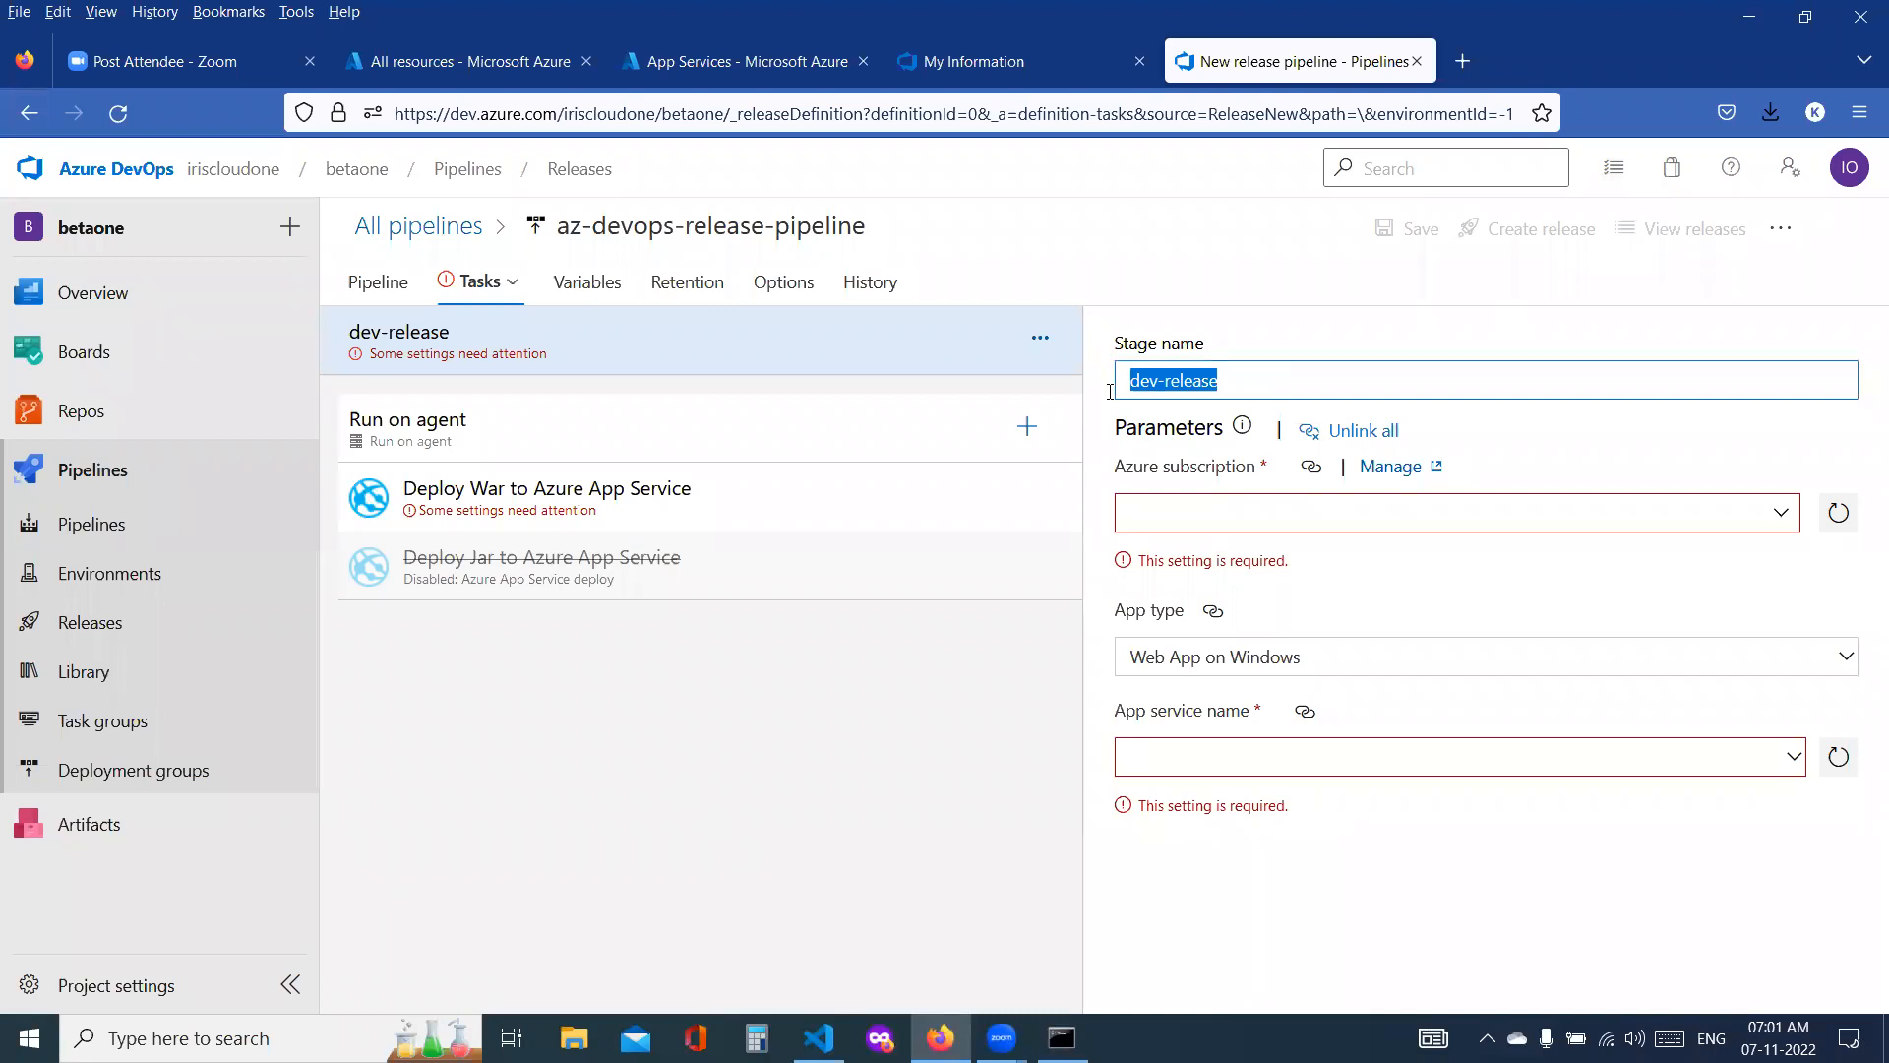
left_click(1220, 512)
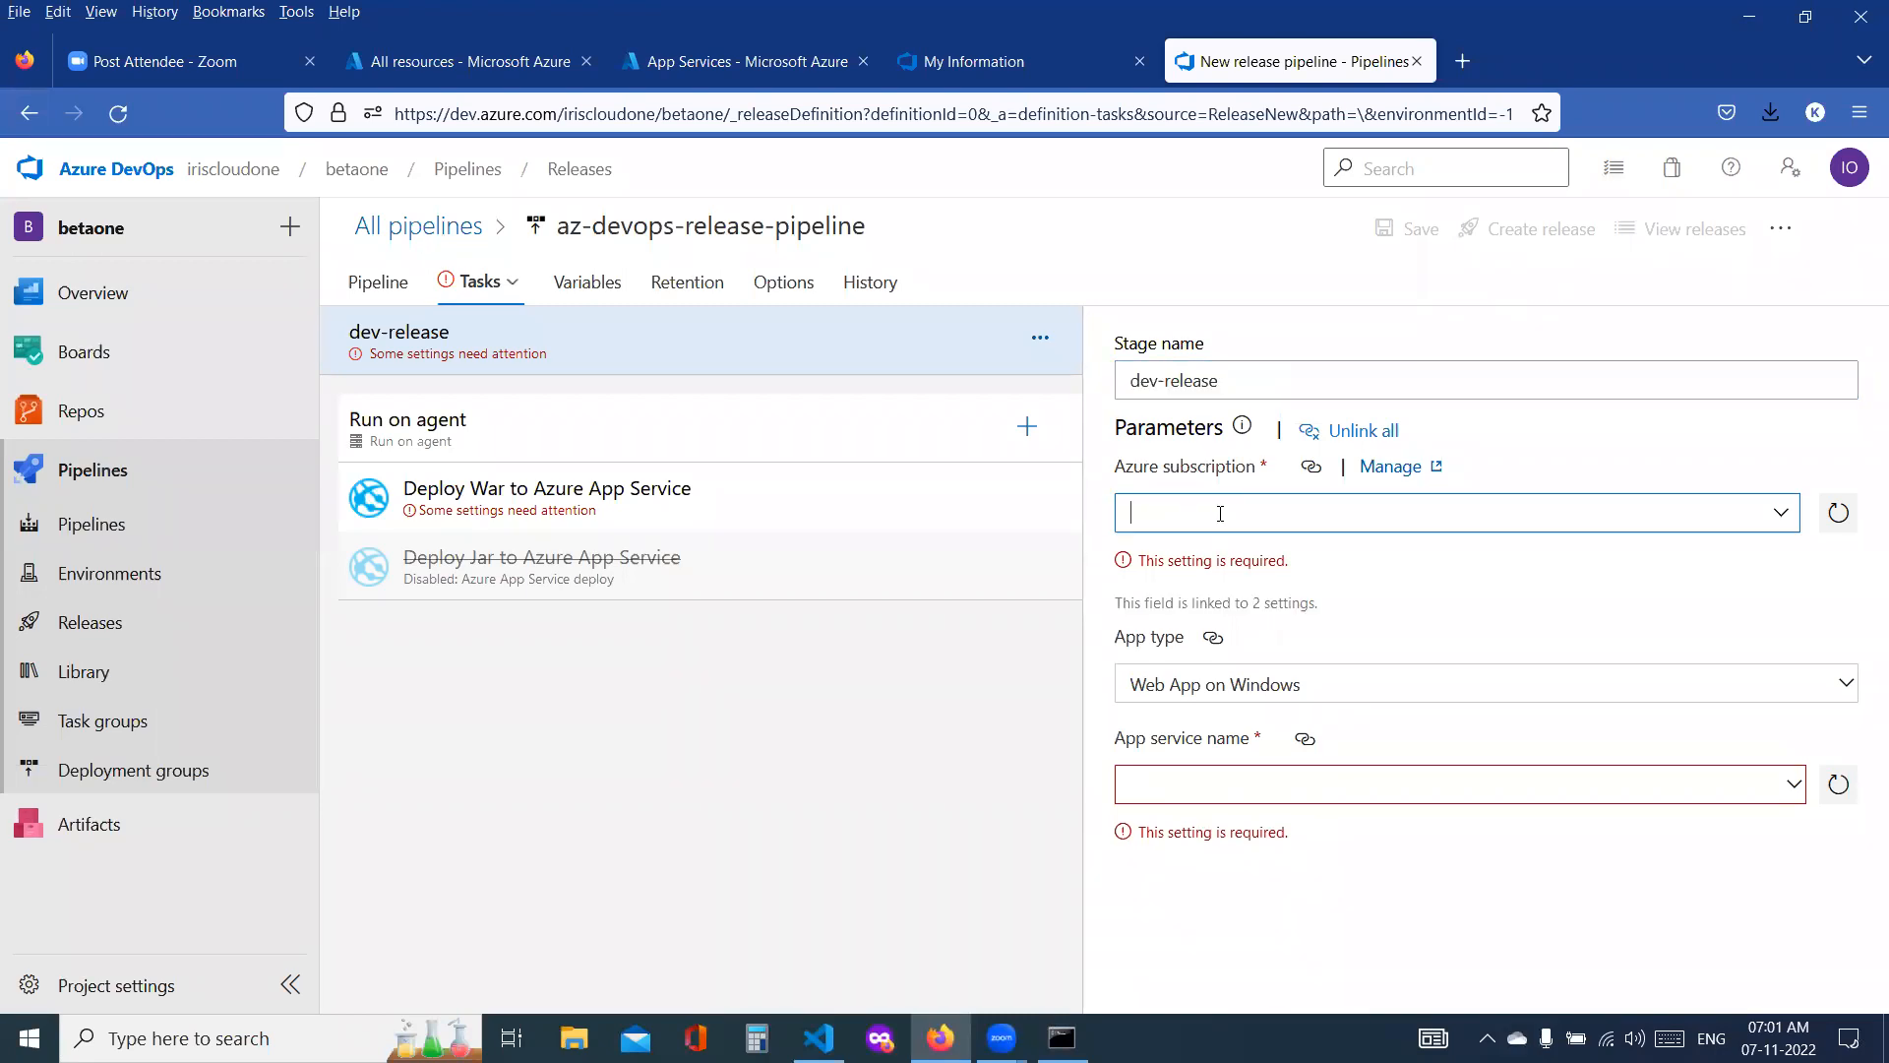
left_click(1783, 513)
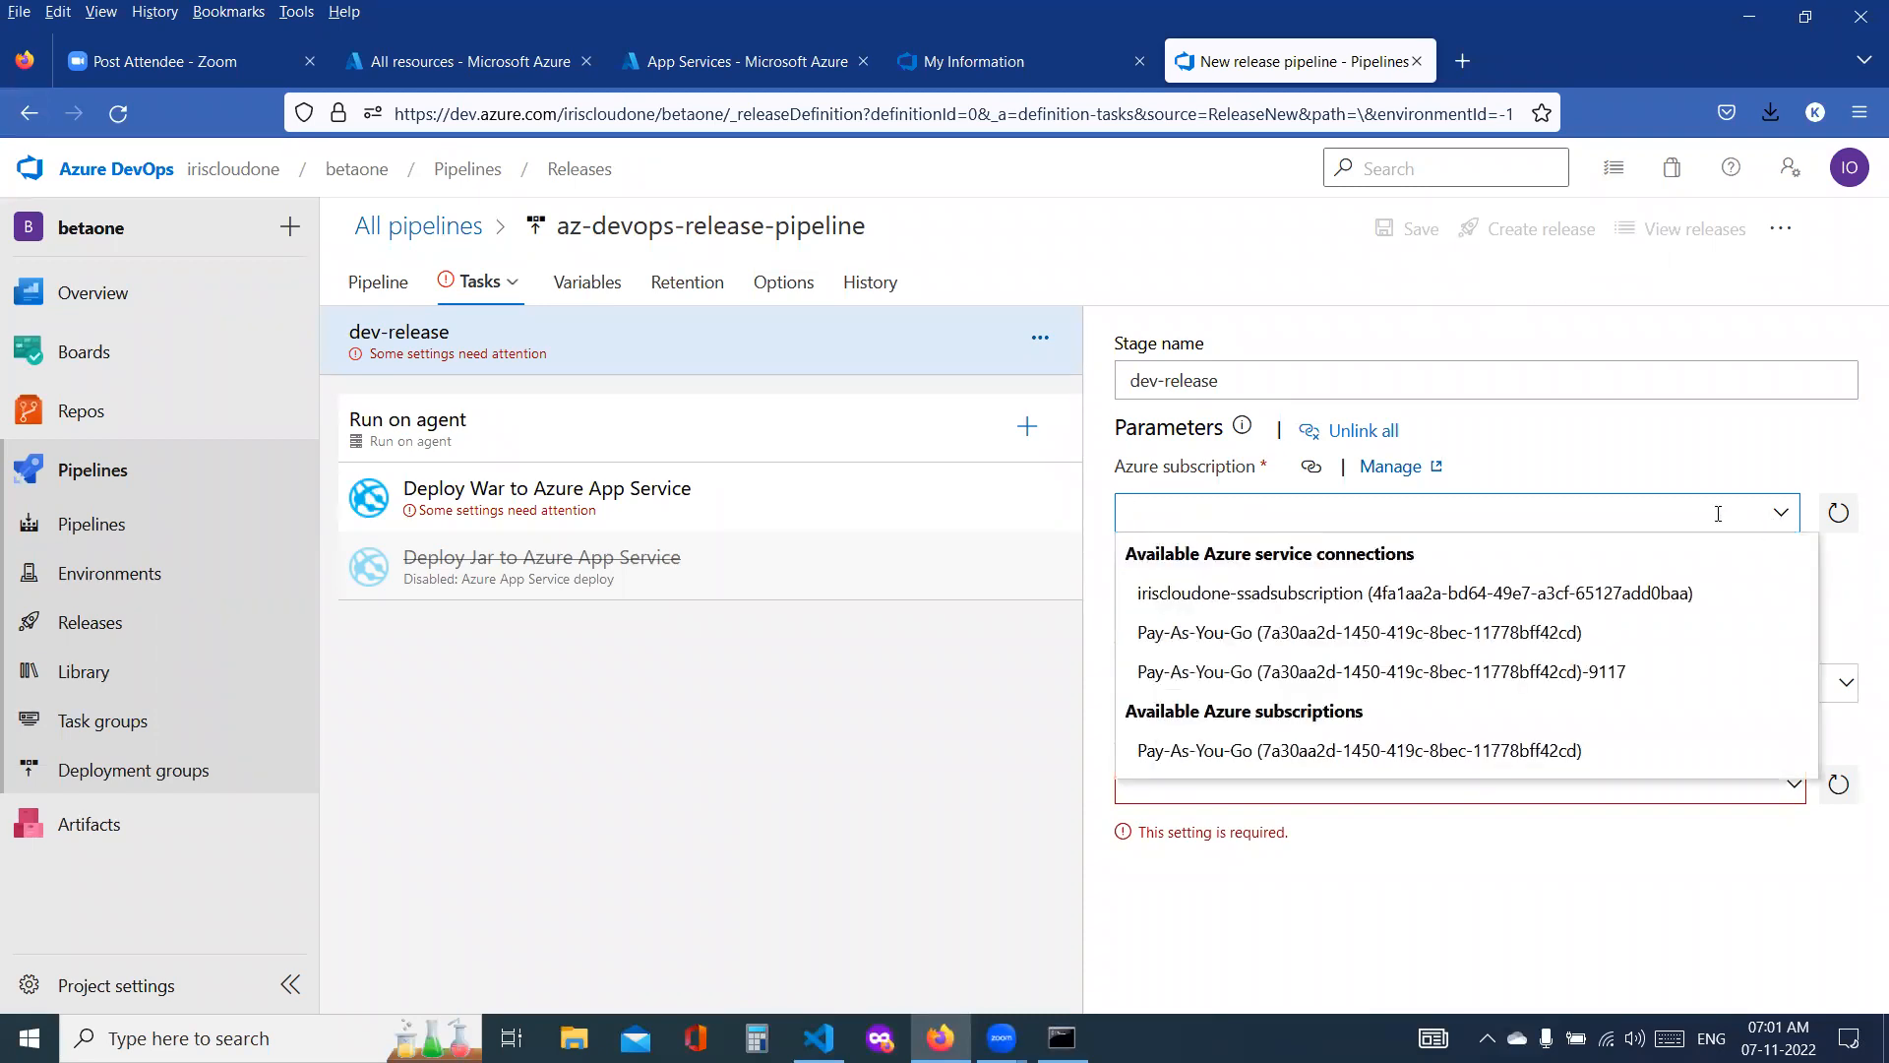
left_click(1318, 750)
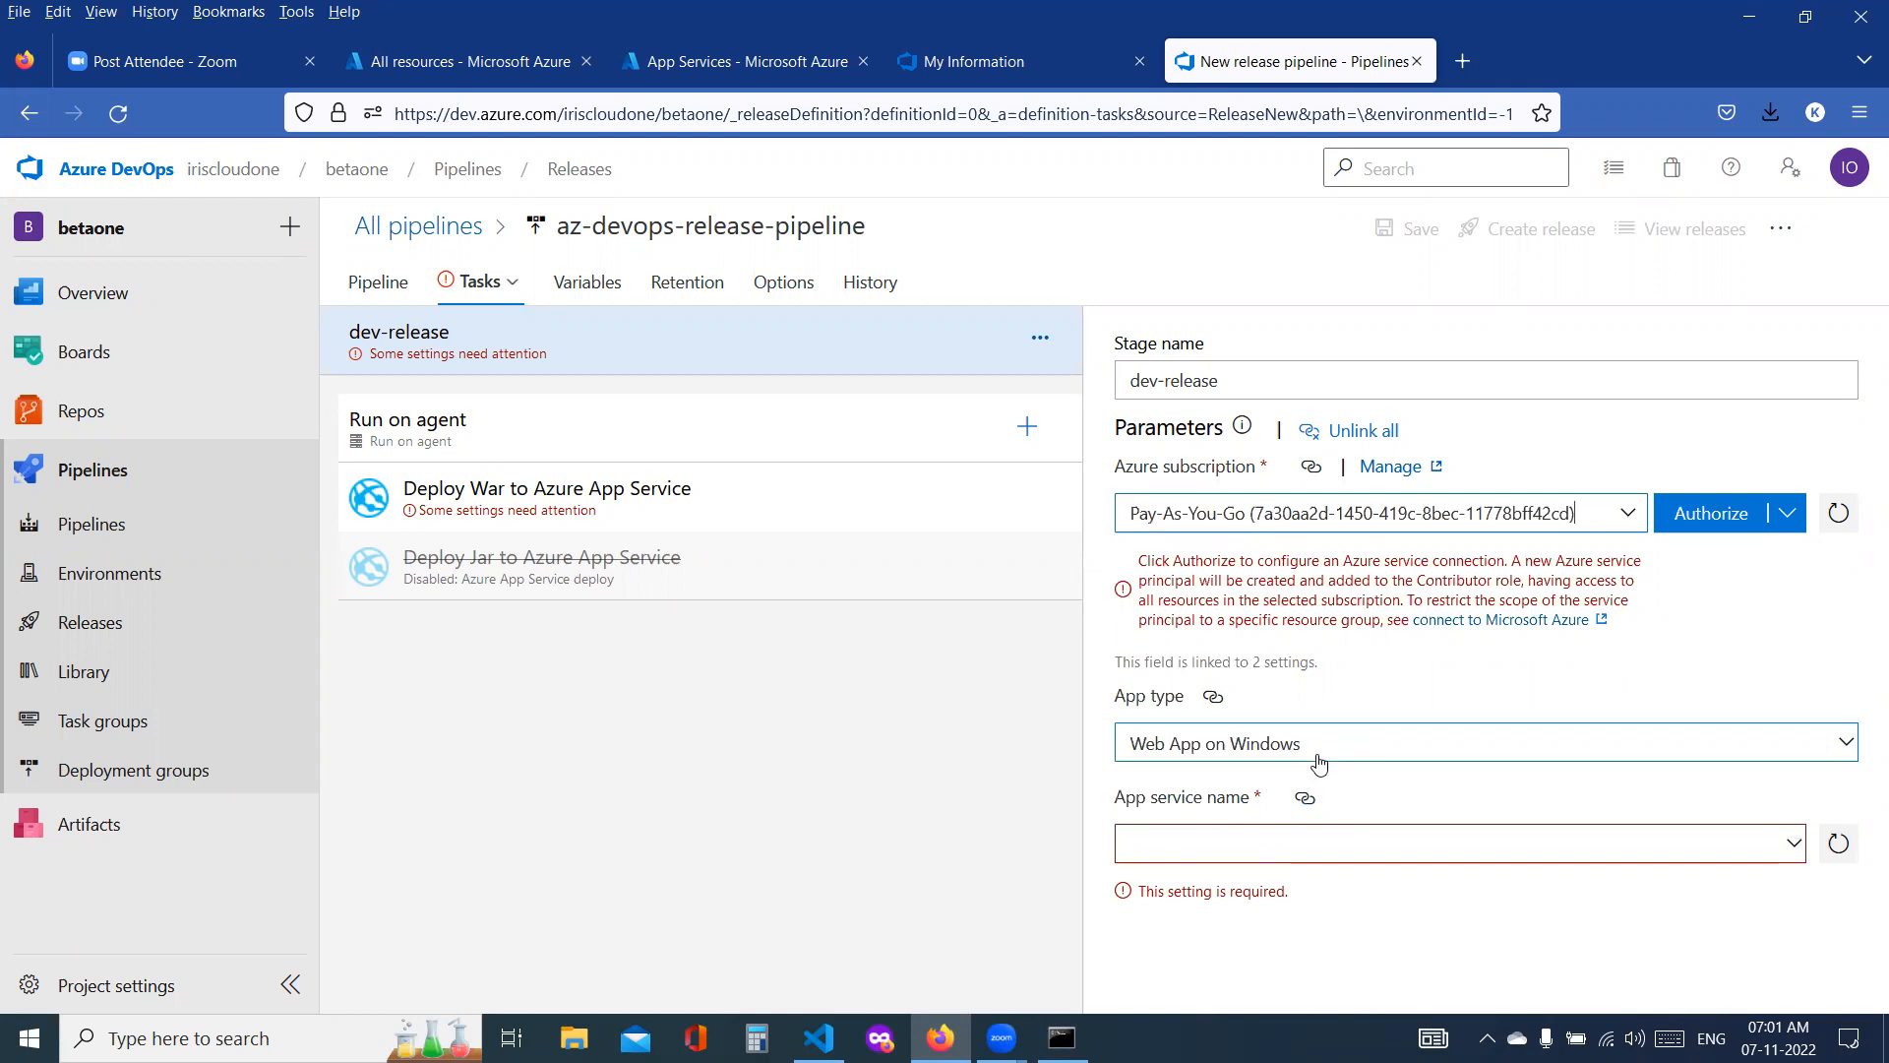
left_click(1734, 512)
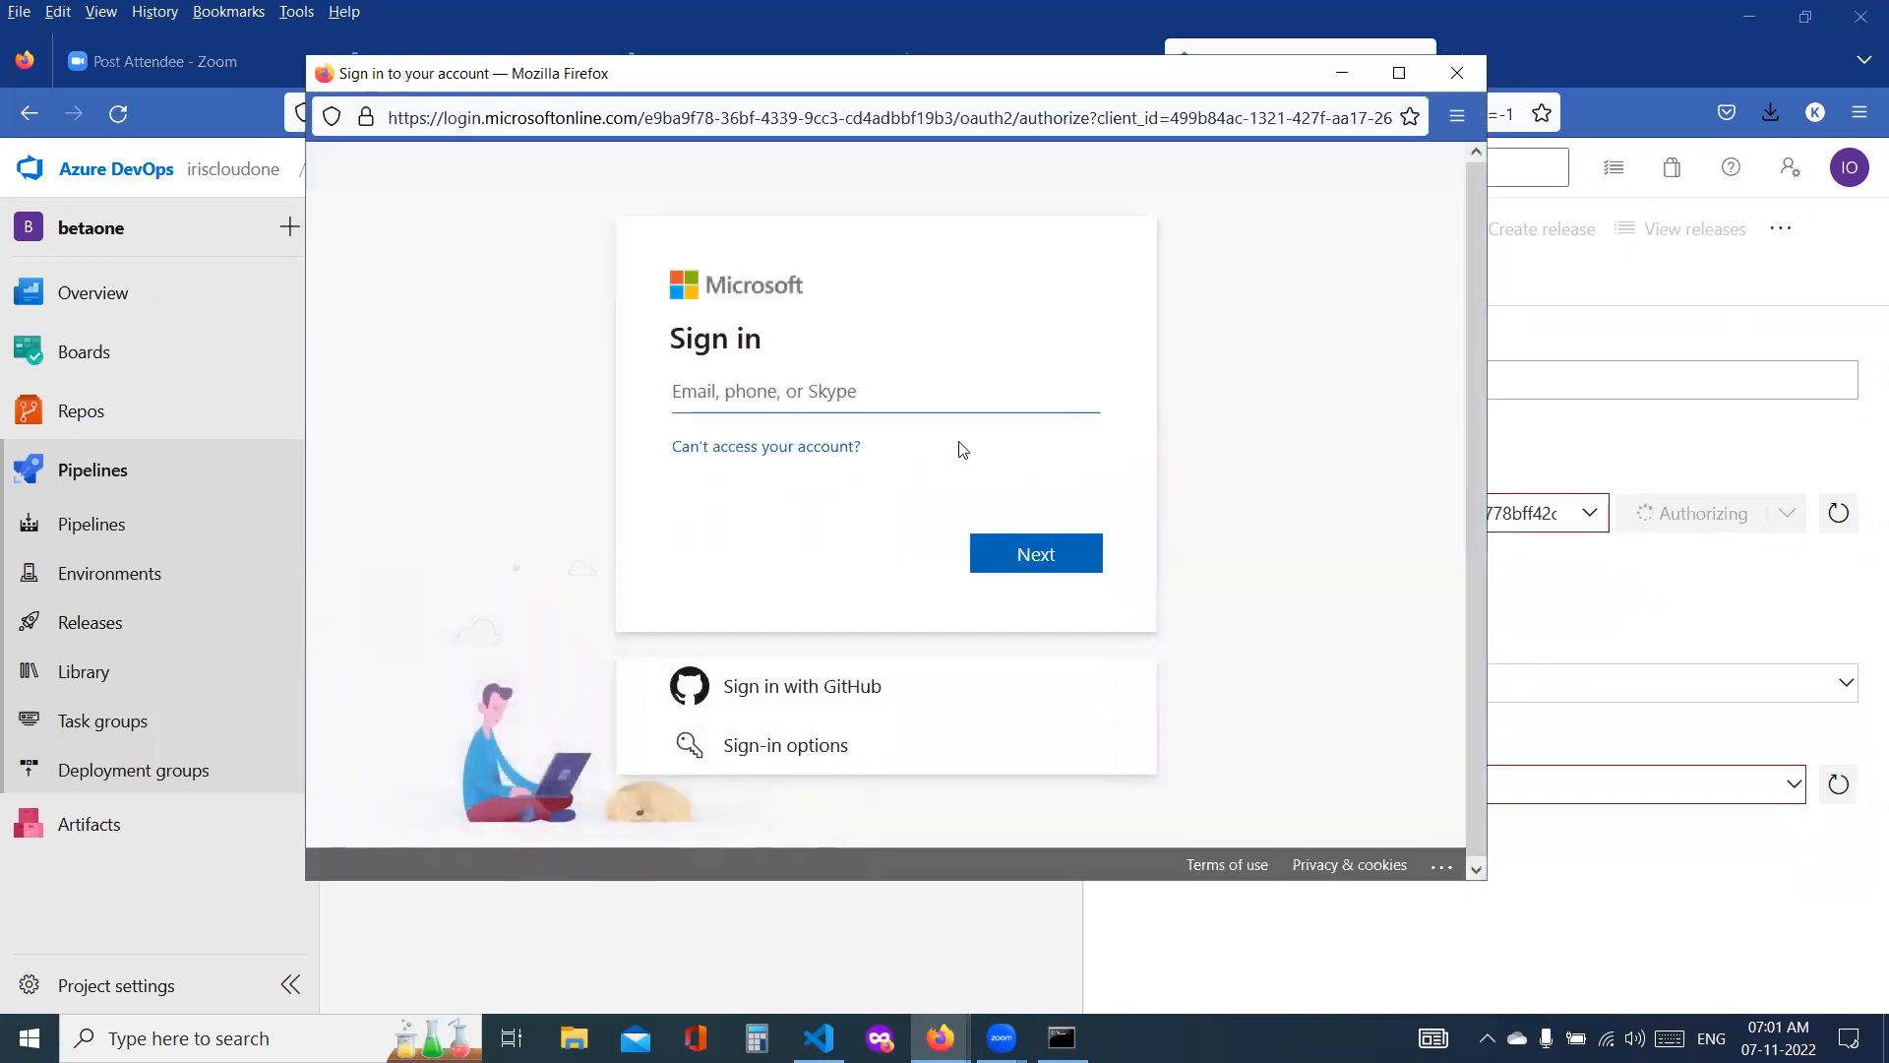
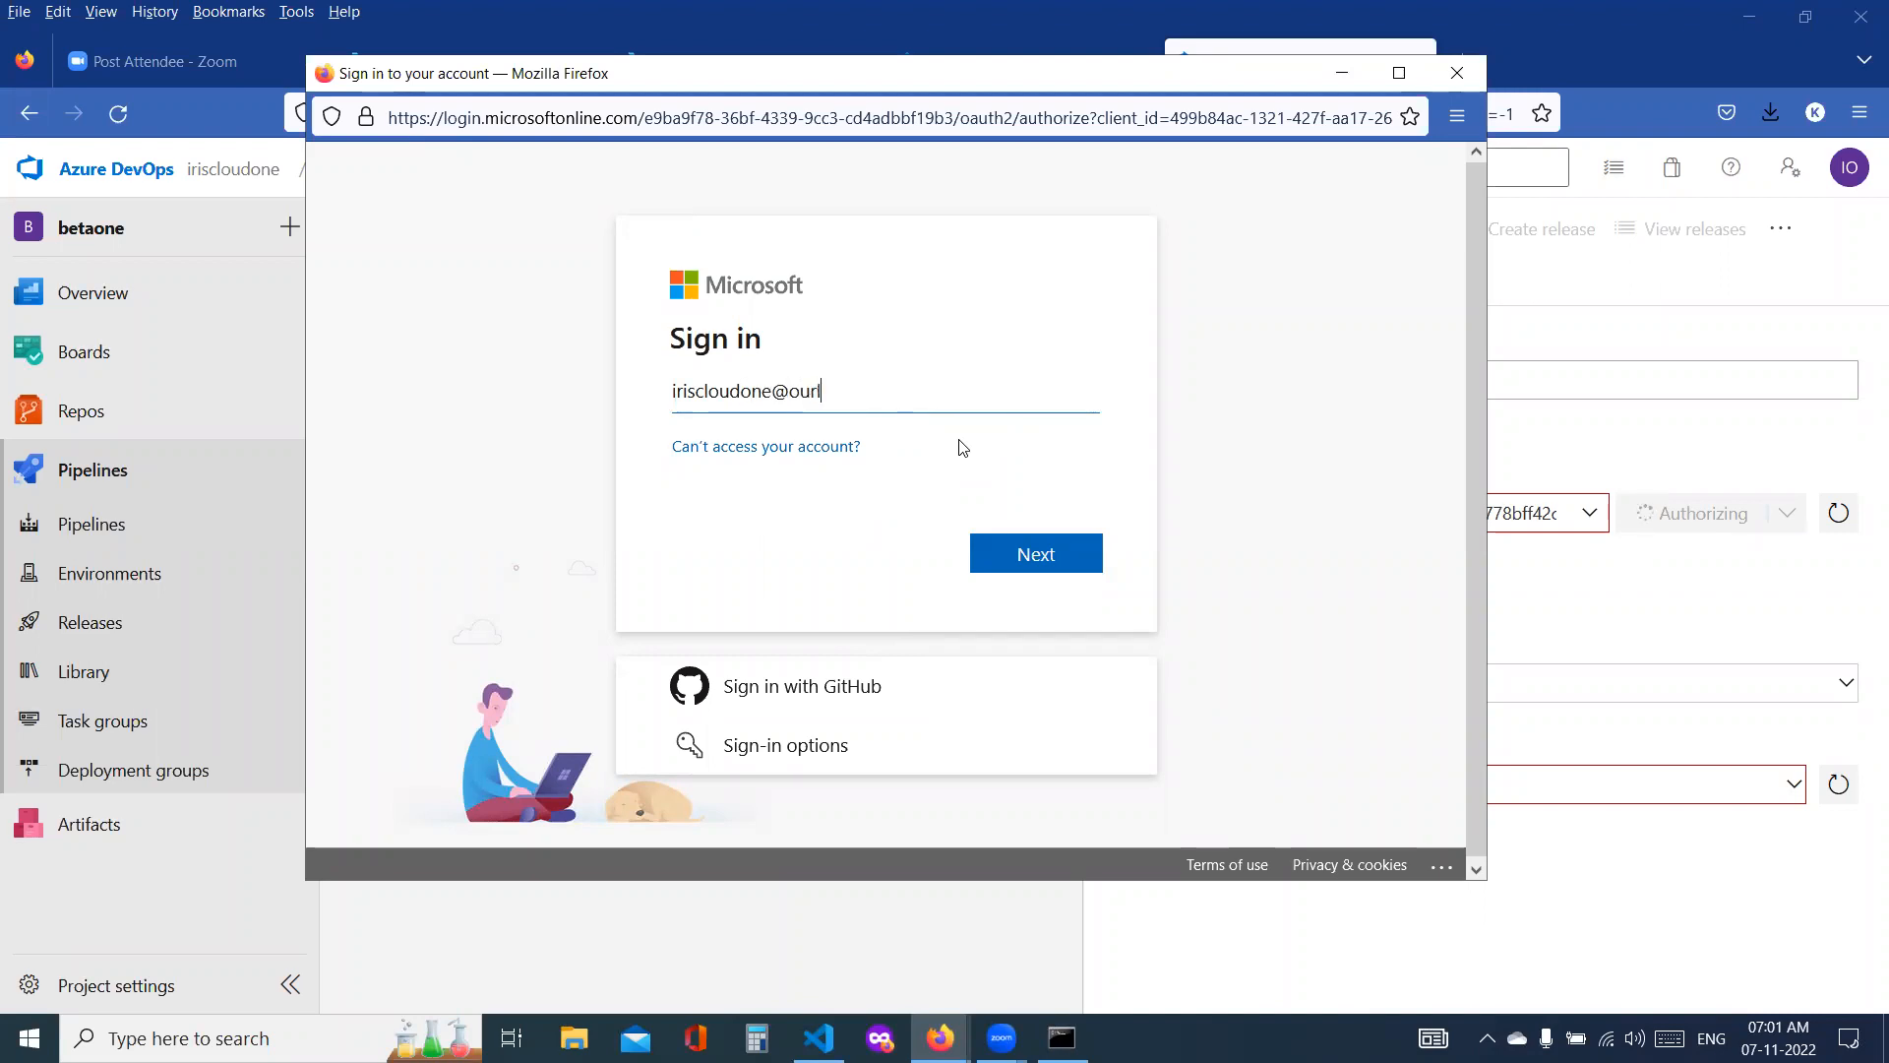
Step: Try to authorize the Pay-As-You-Go subscription by signing in with the Microsoft account's e-mail address and account password
key("Return")
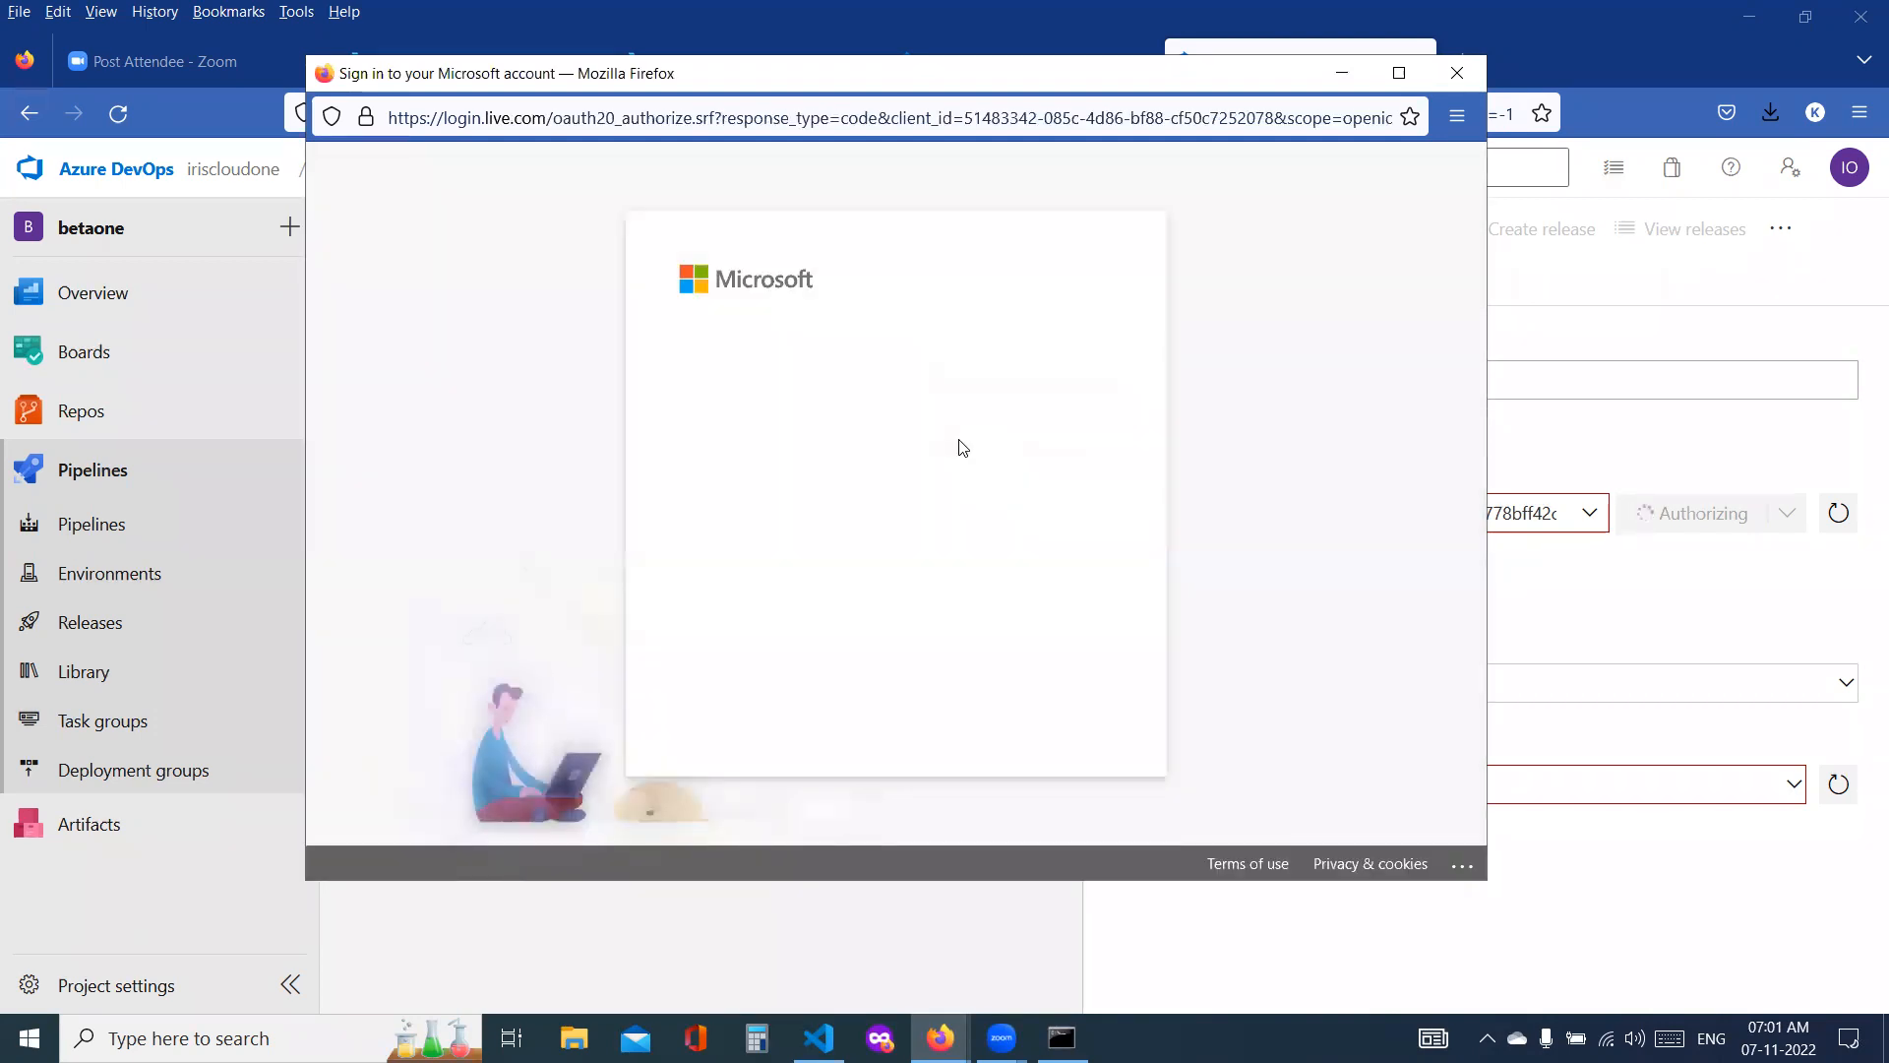
type("•••••")
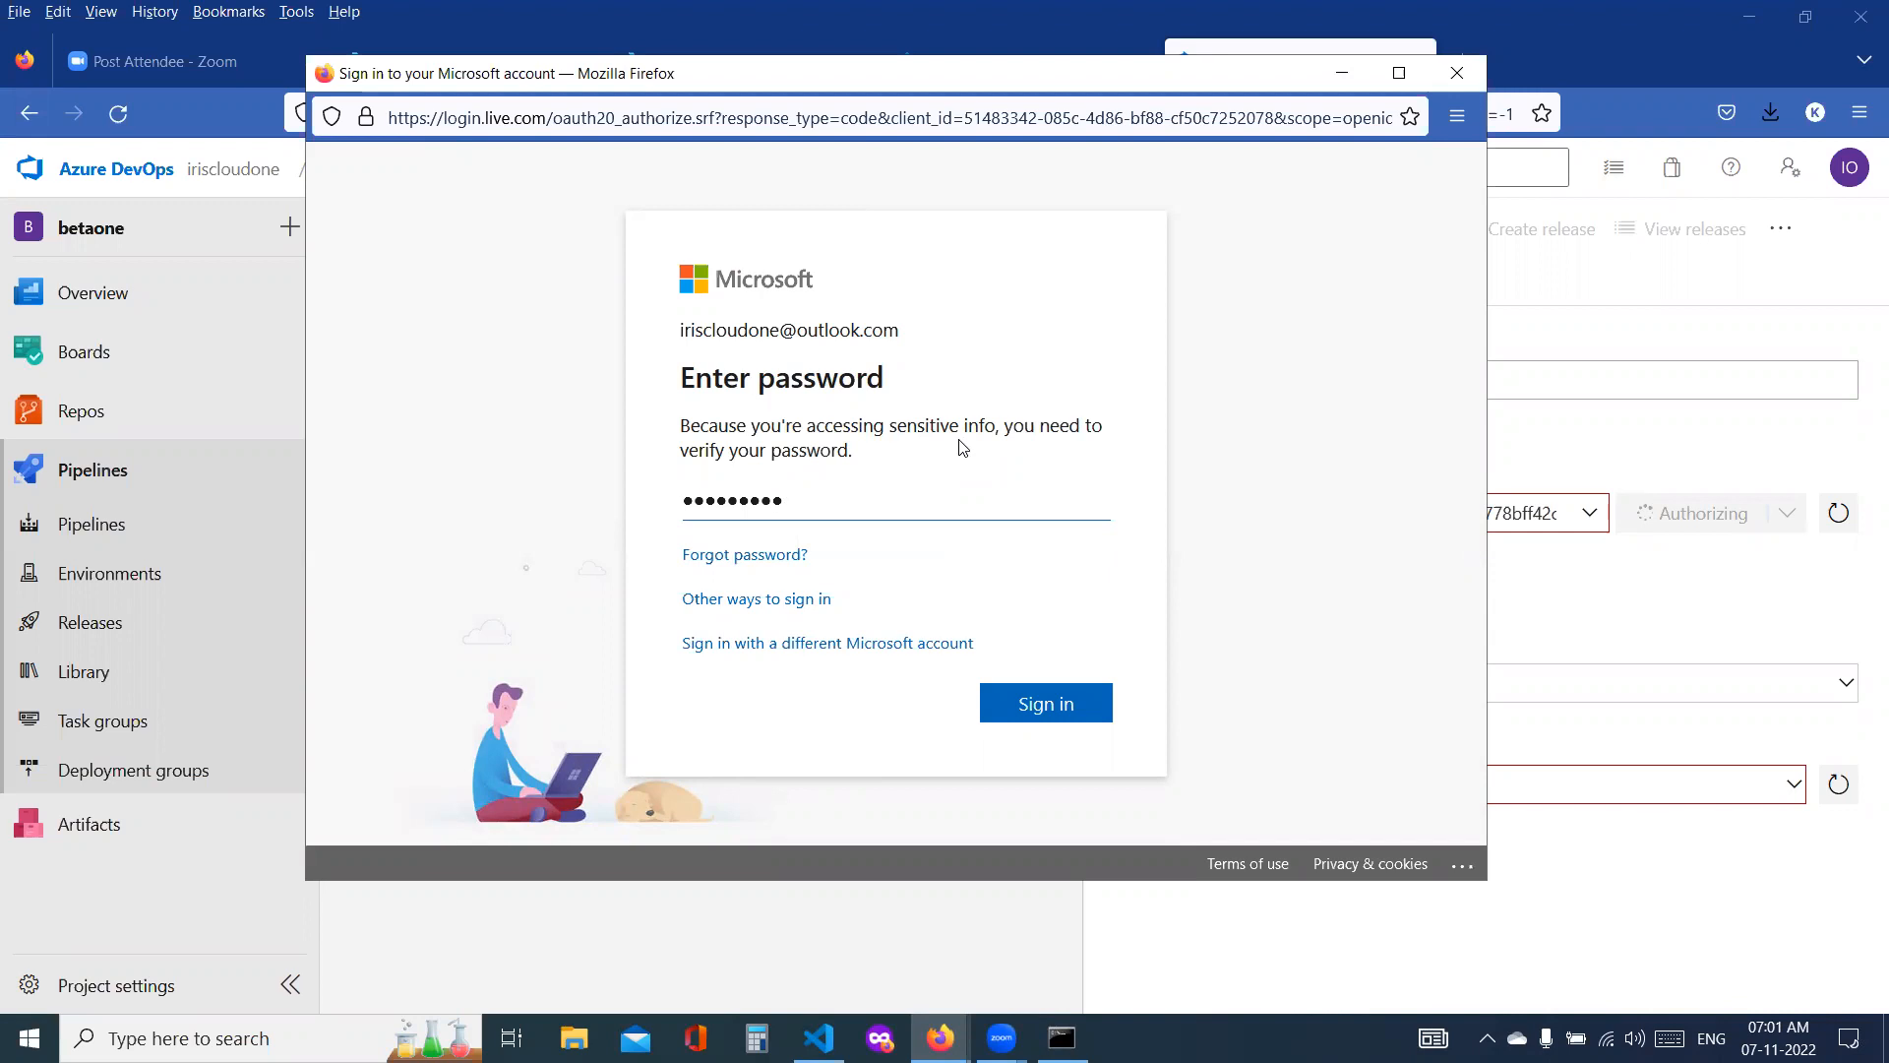
type("•••••")
key("Return")
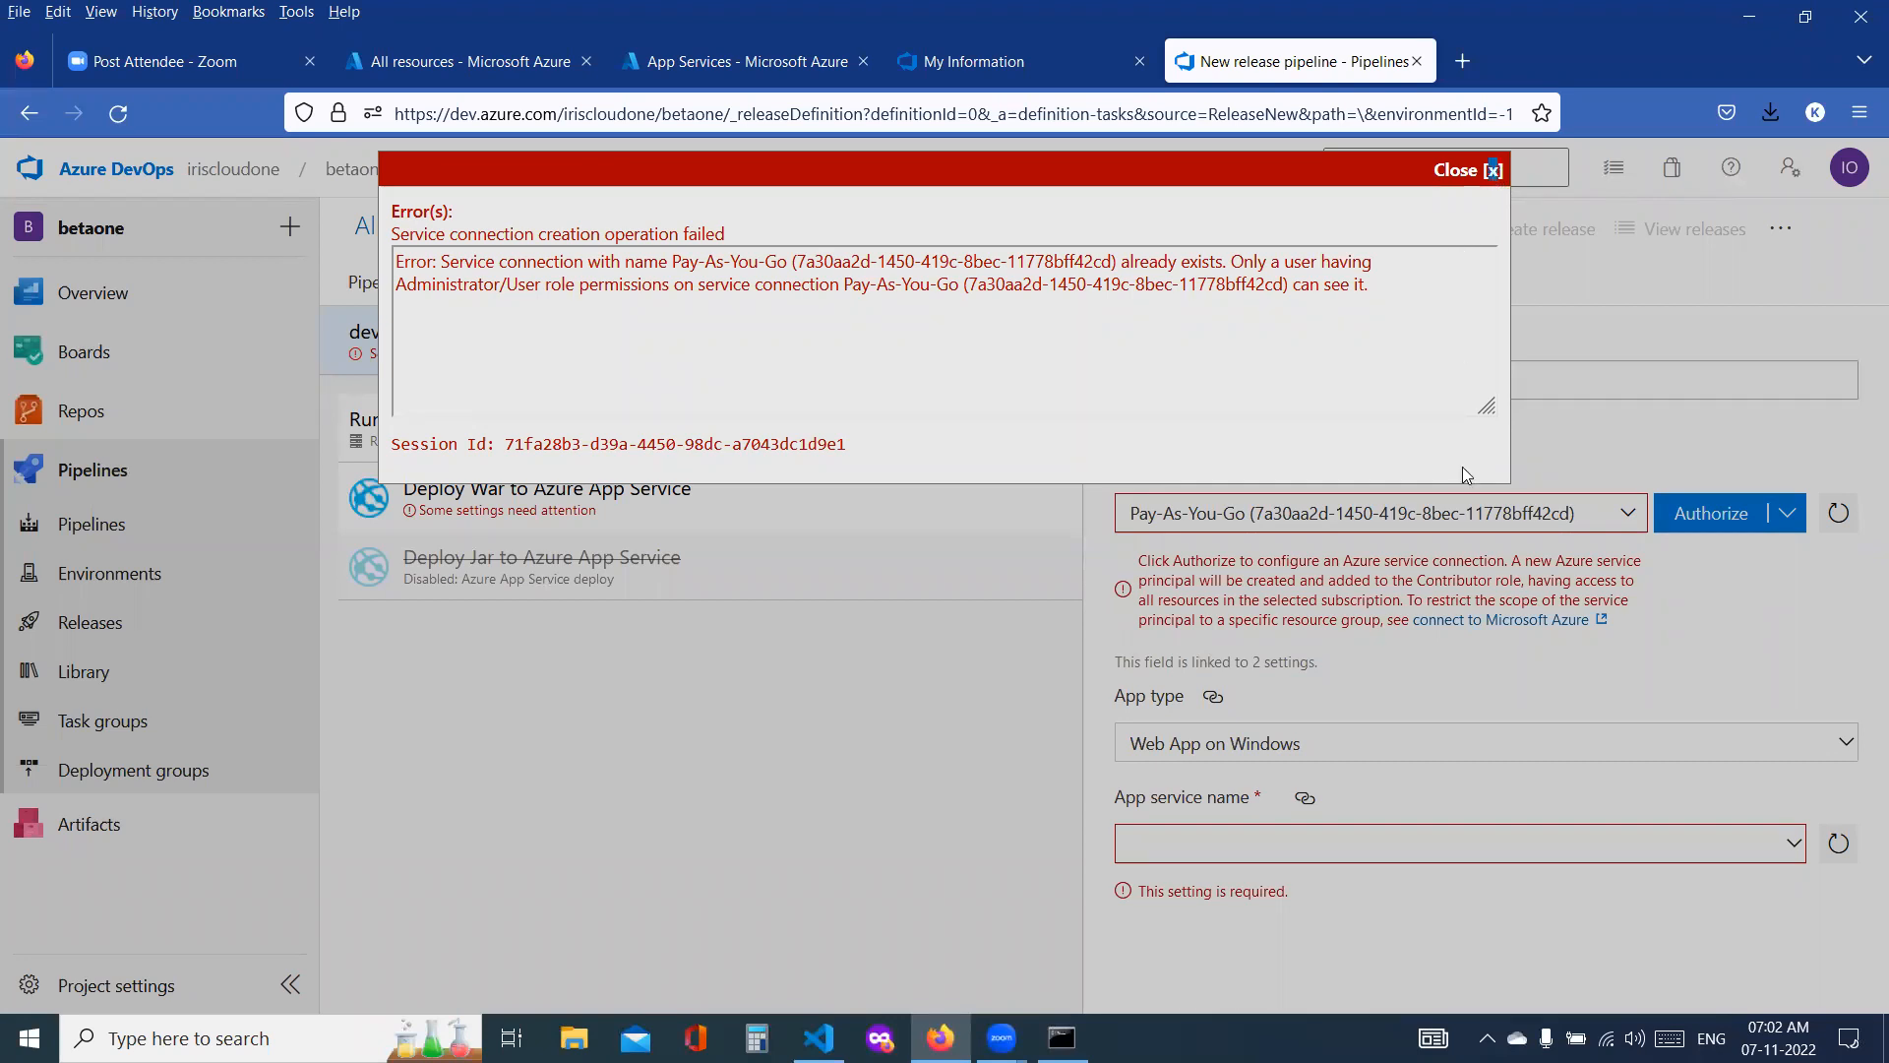
left_click(1497, 171)
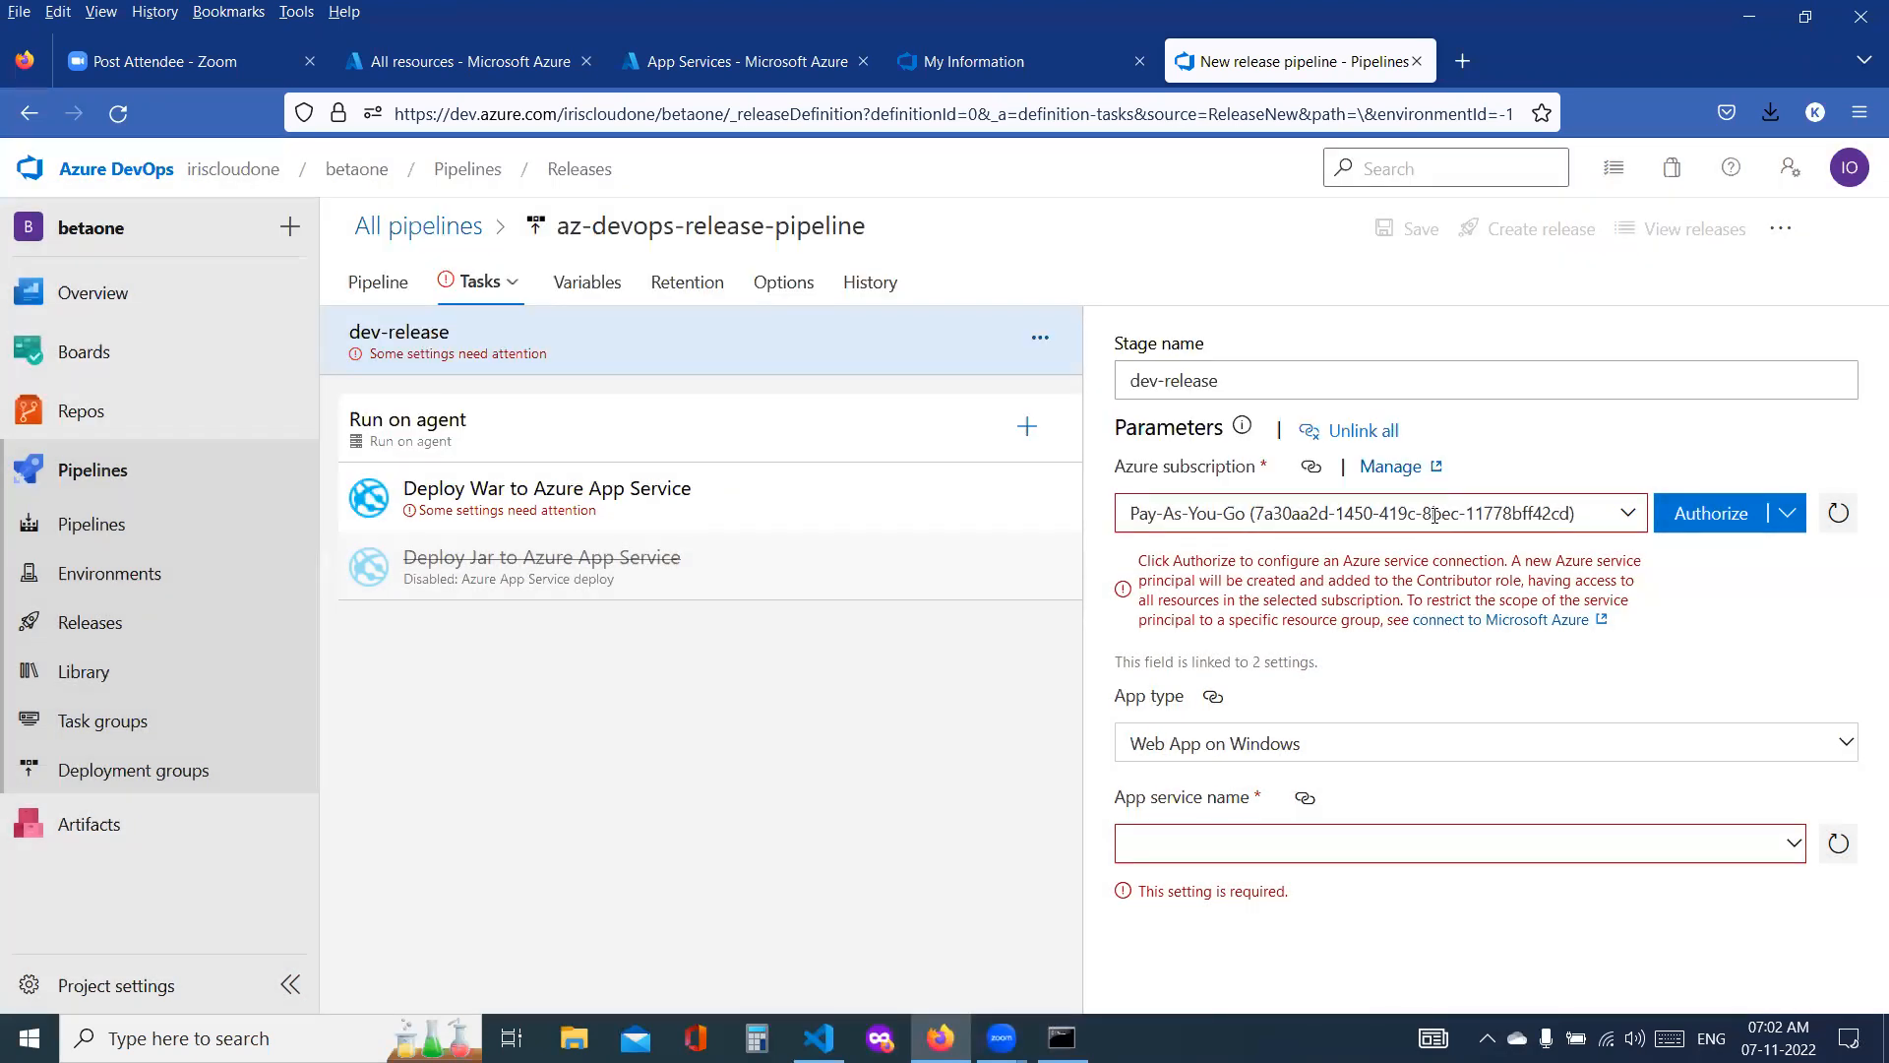
Step: Set the Azure subscription to the existing Pay-As-You-Go service connection without the -9117 suffix, and the app type to Web App on Linux
left_click(1625, 519)
left_click(1625, 518)
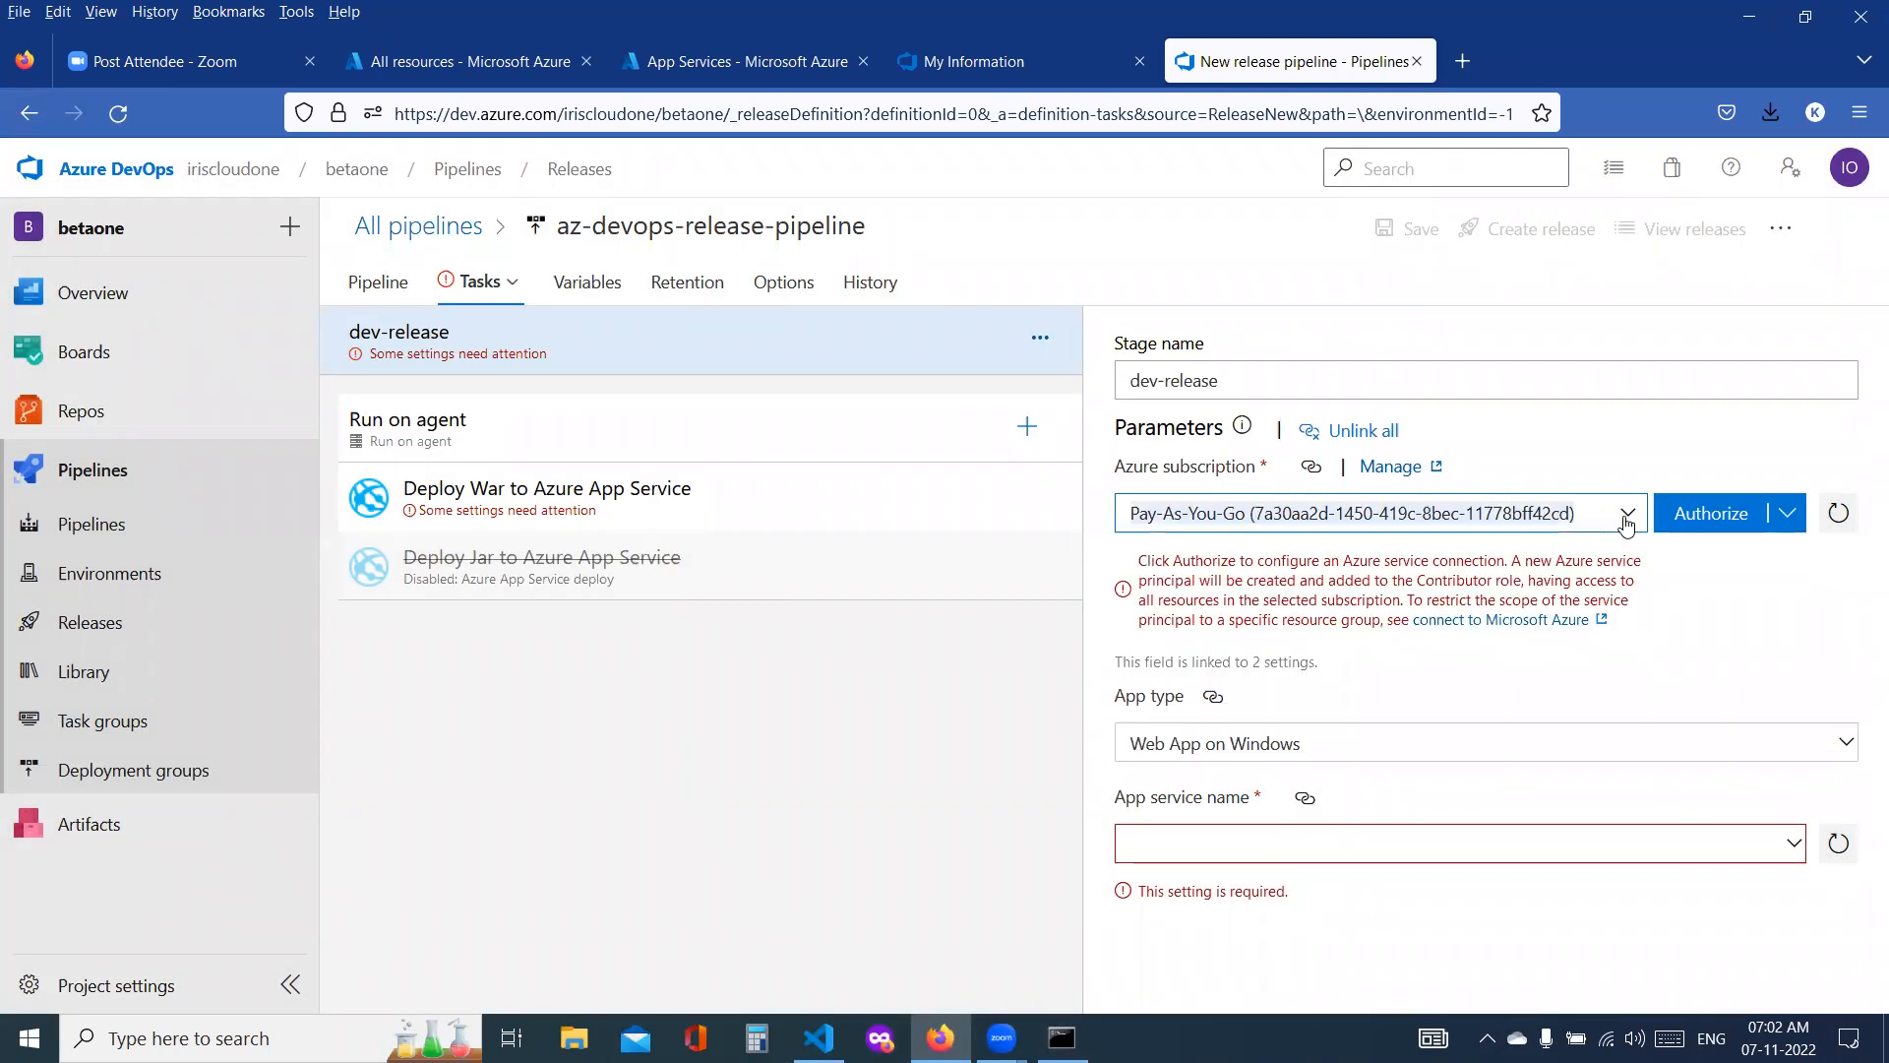
left_click(1626, 519)
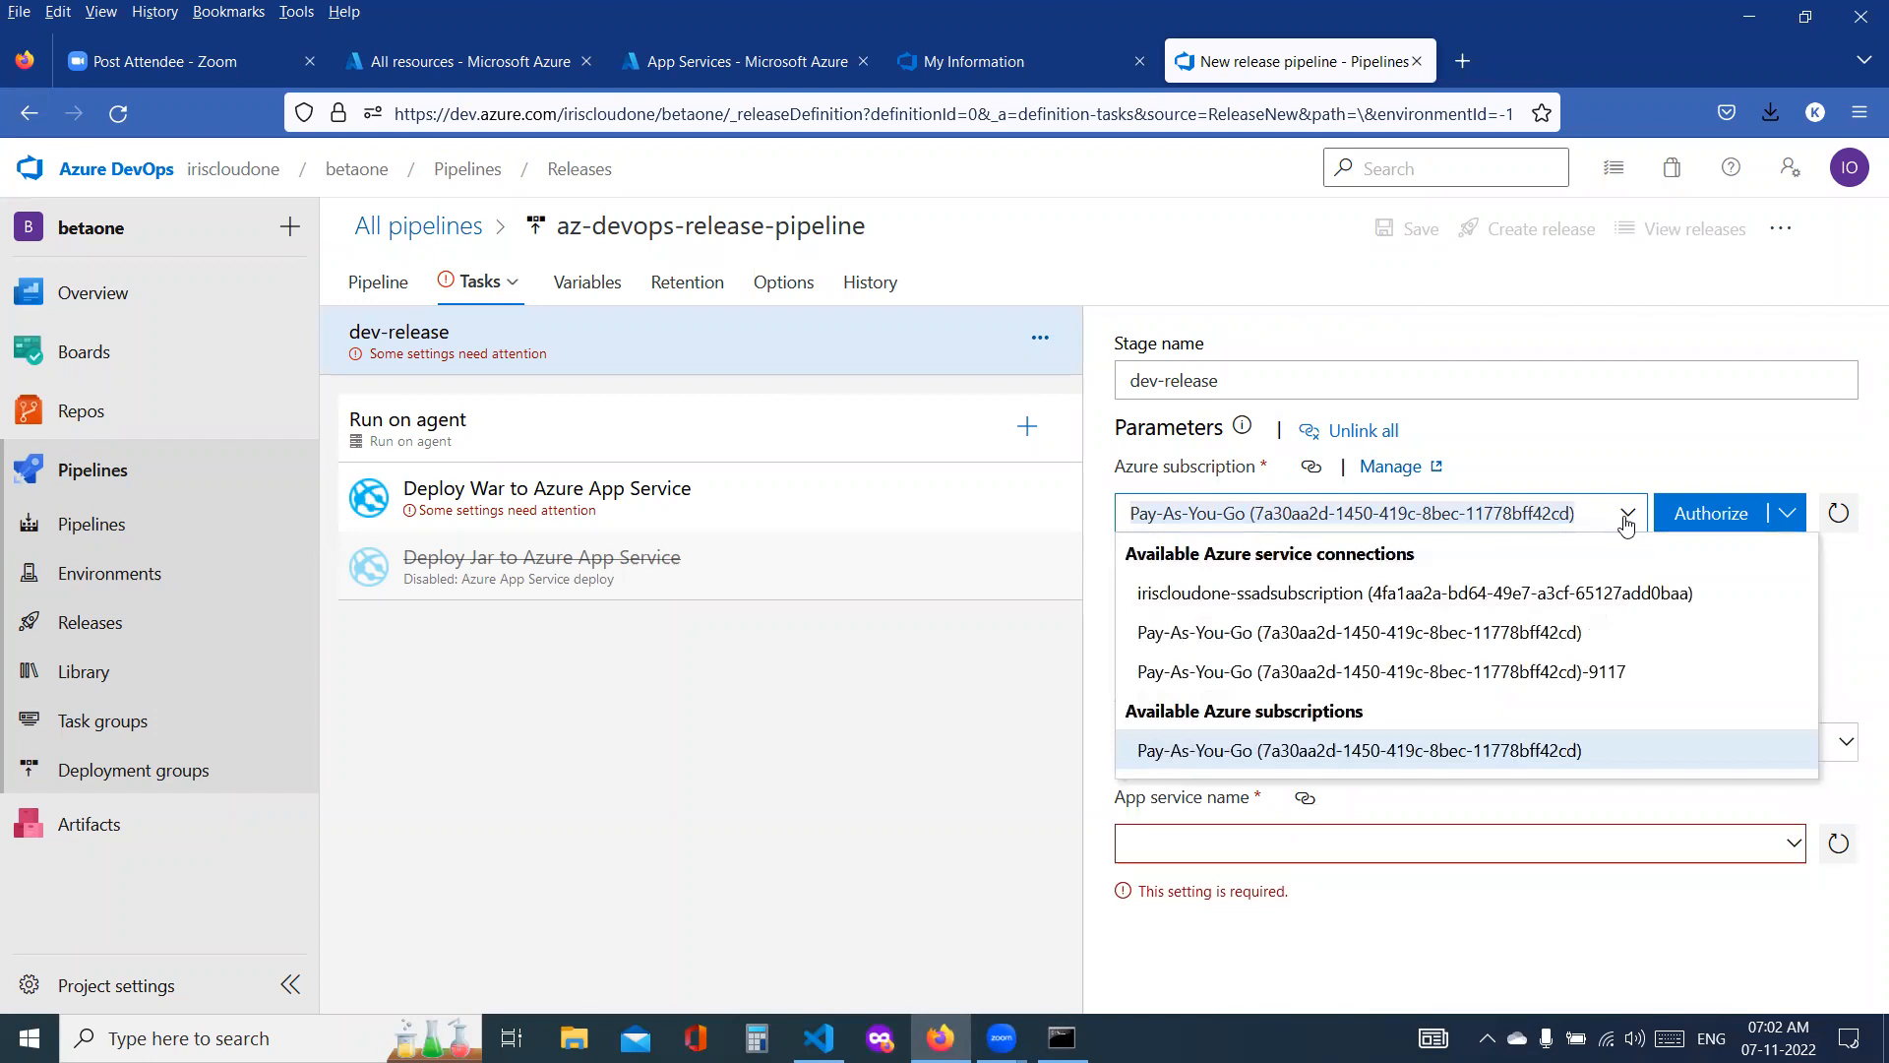
left_click(1396, 641)
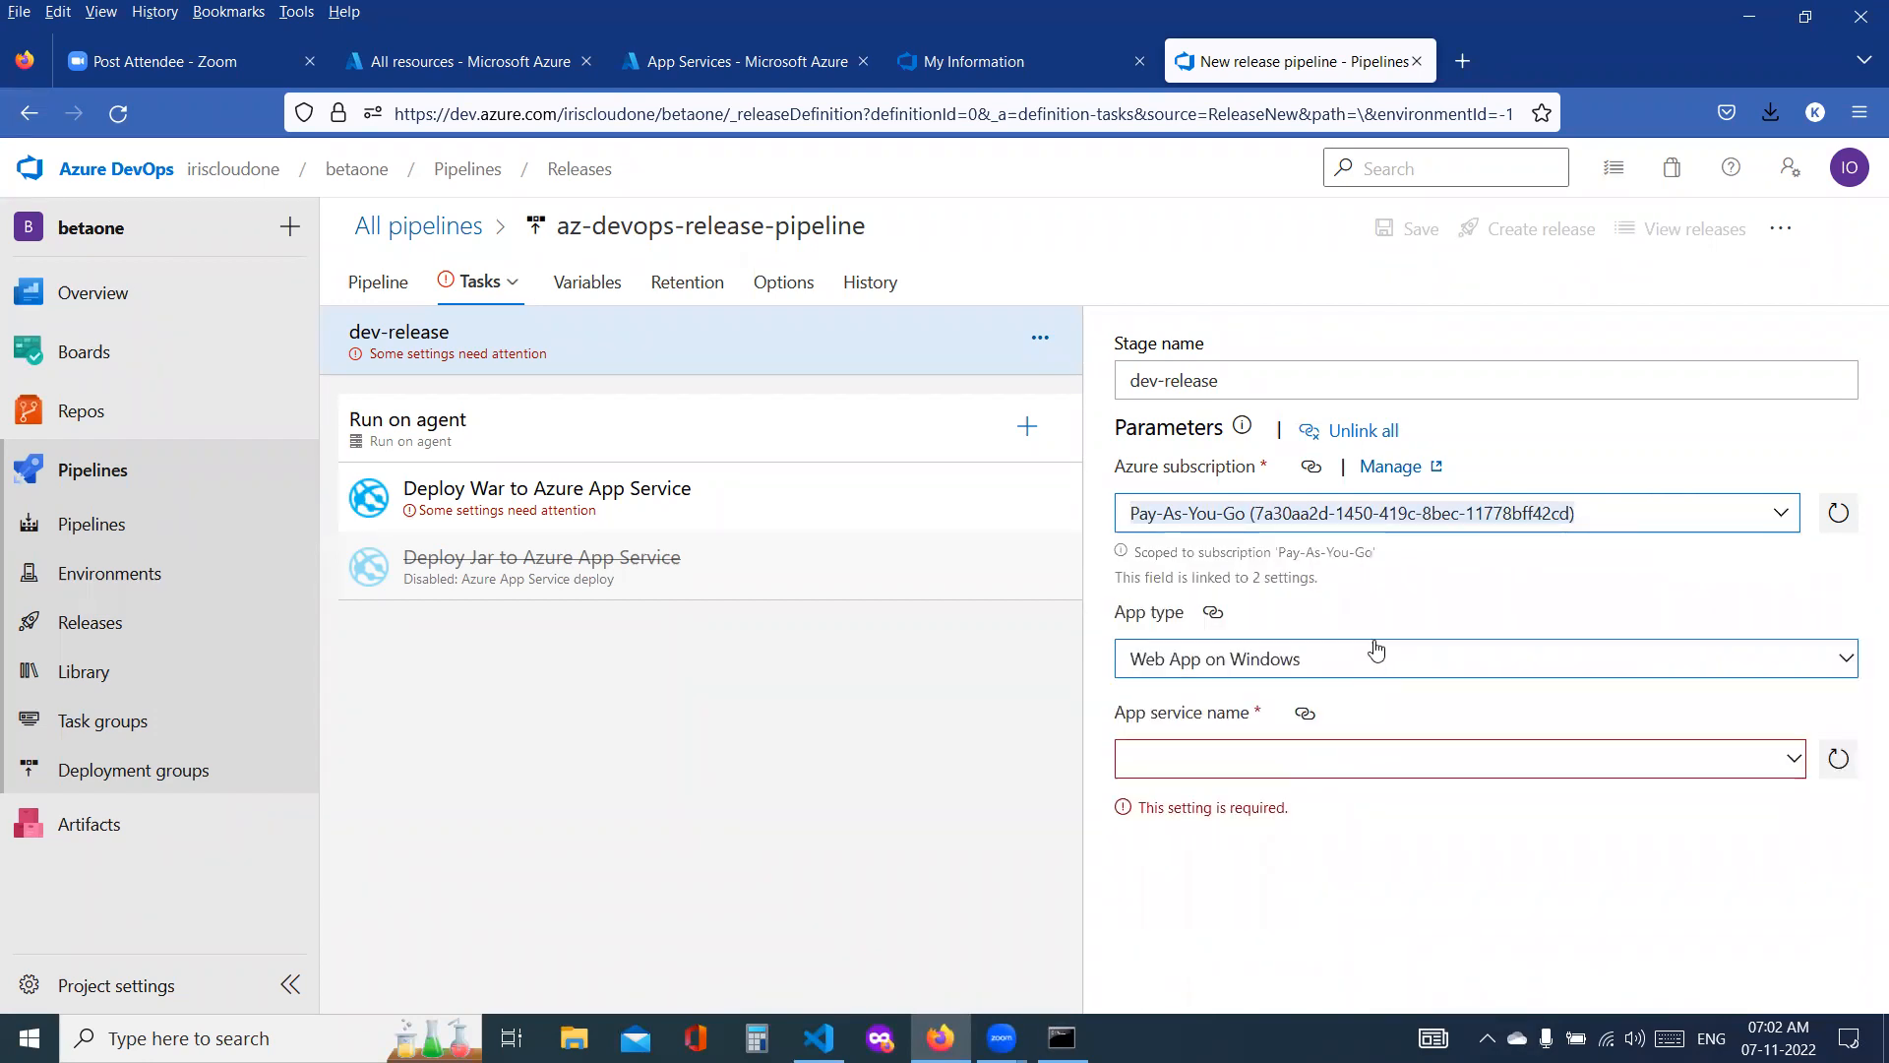
left_click(1237, 672)
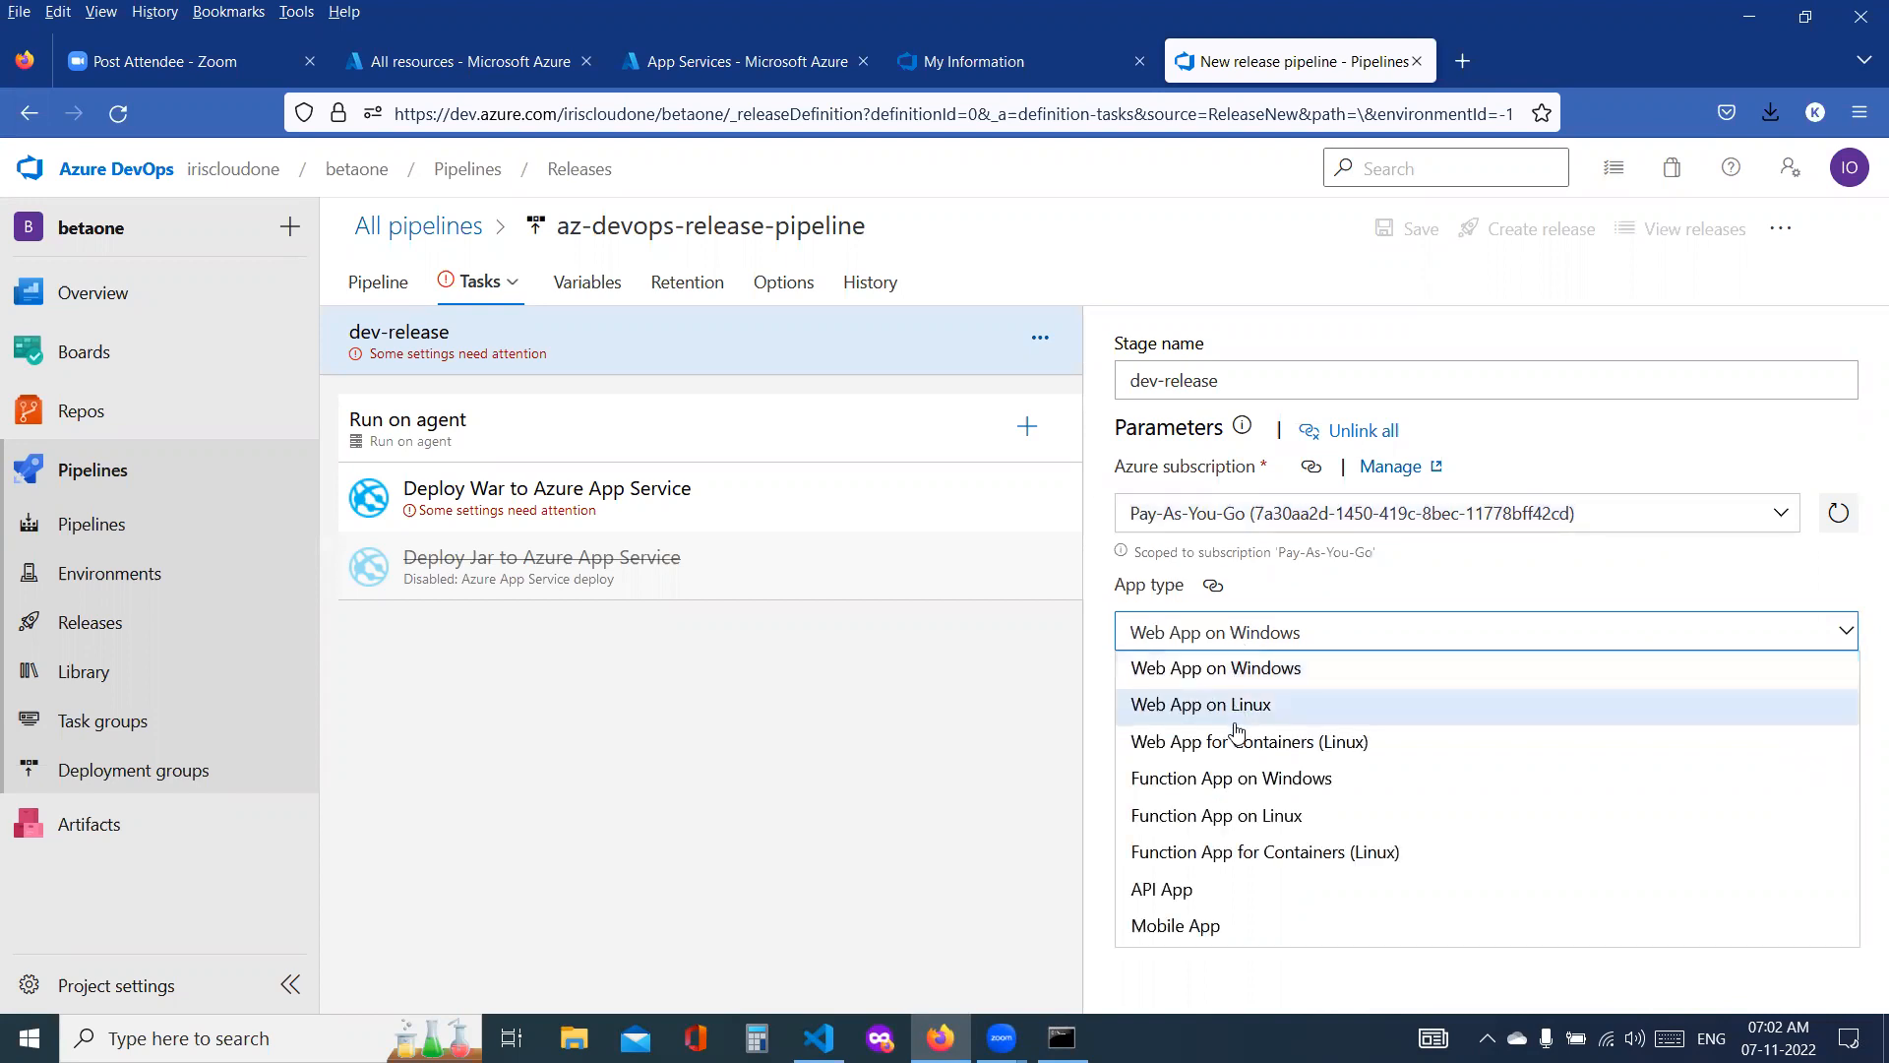
left_click(1238, 716)
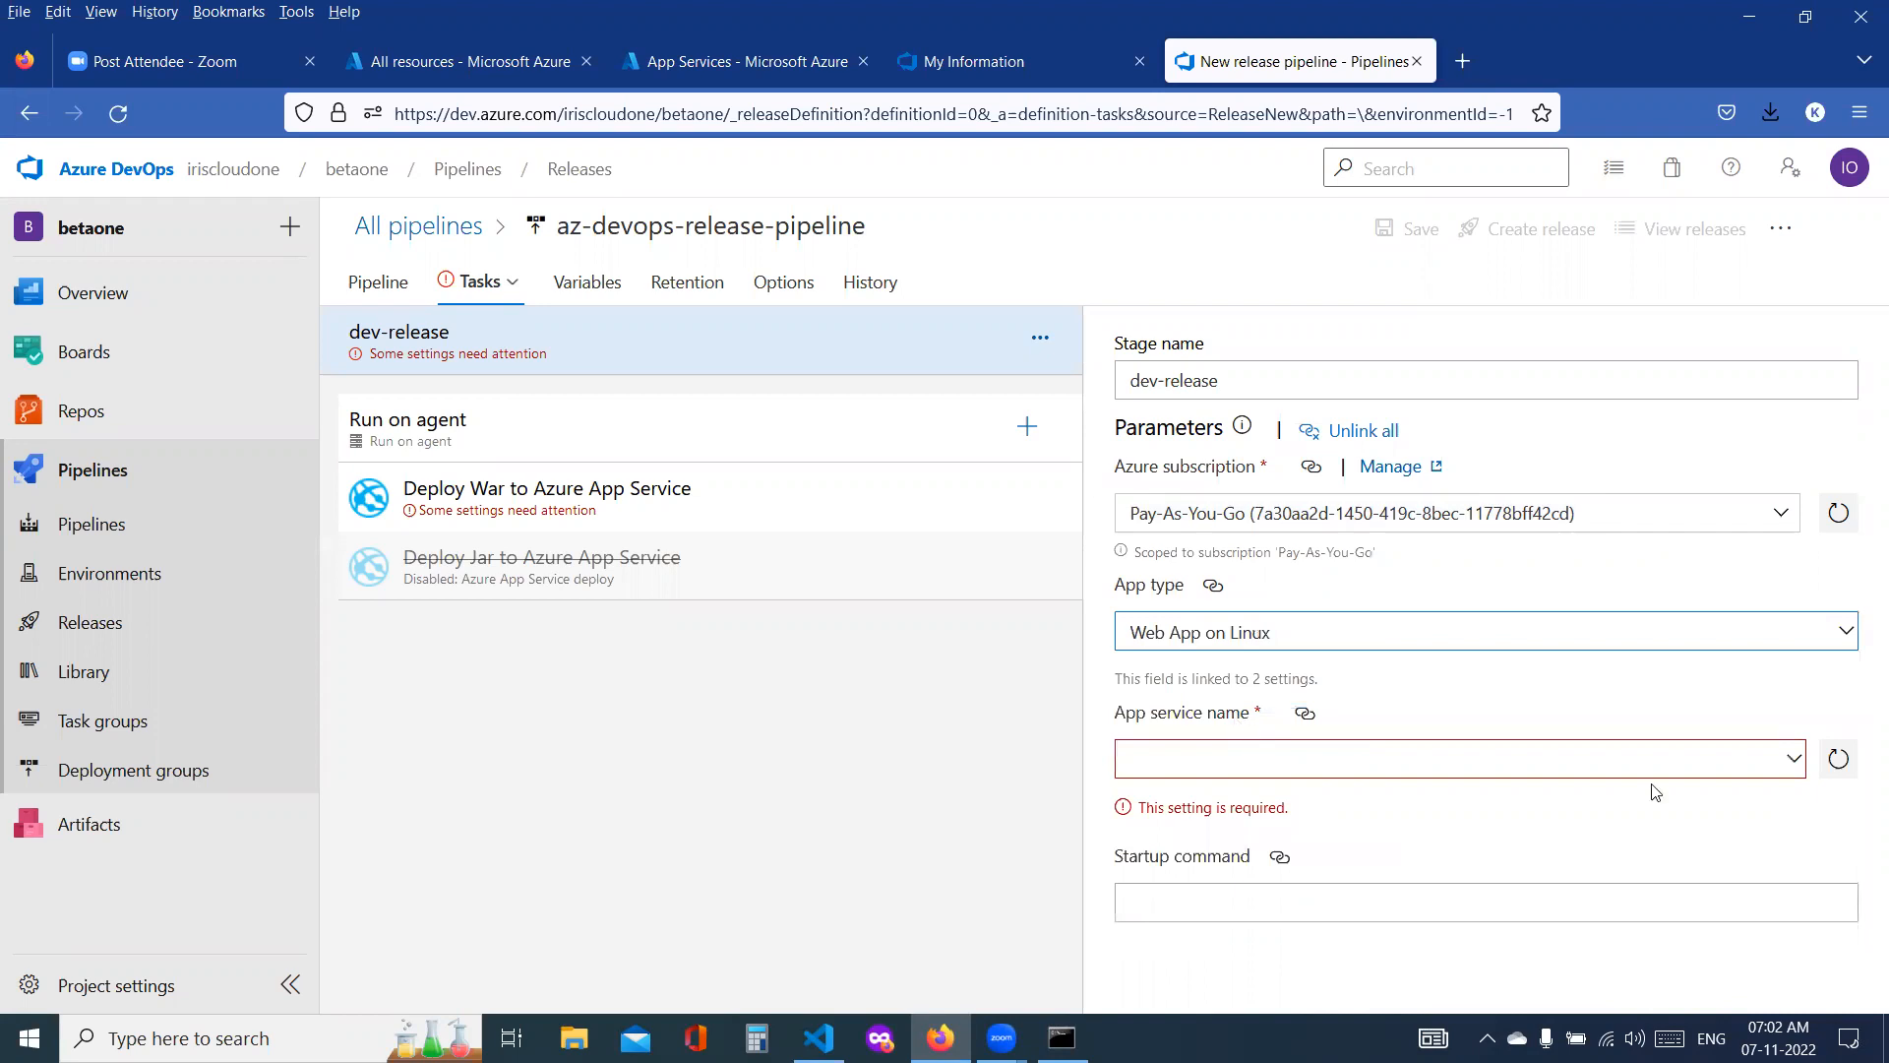
Step: Refresh the available app services and check them for an app service name for the dev-release stage
left_click(1791, 760)
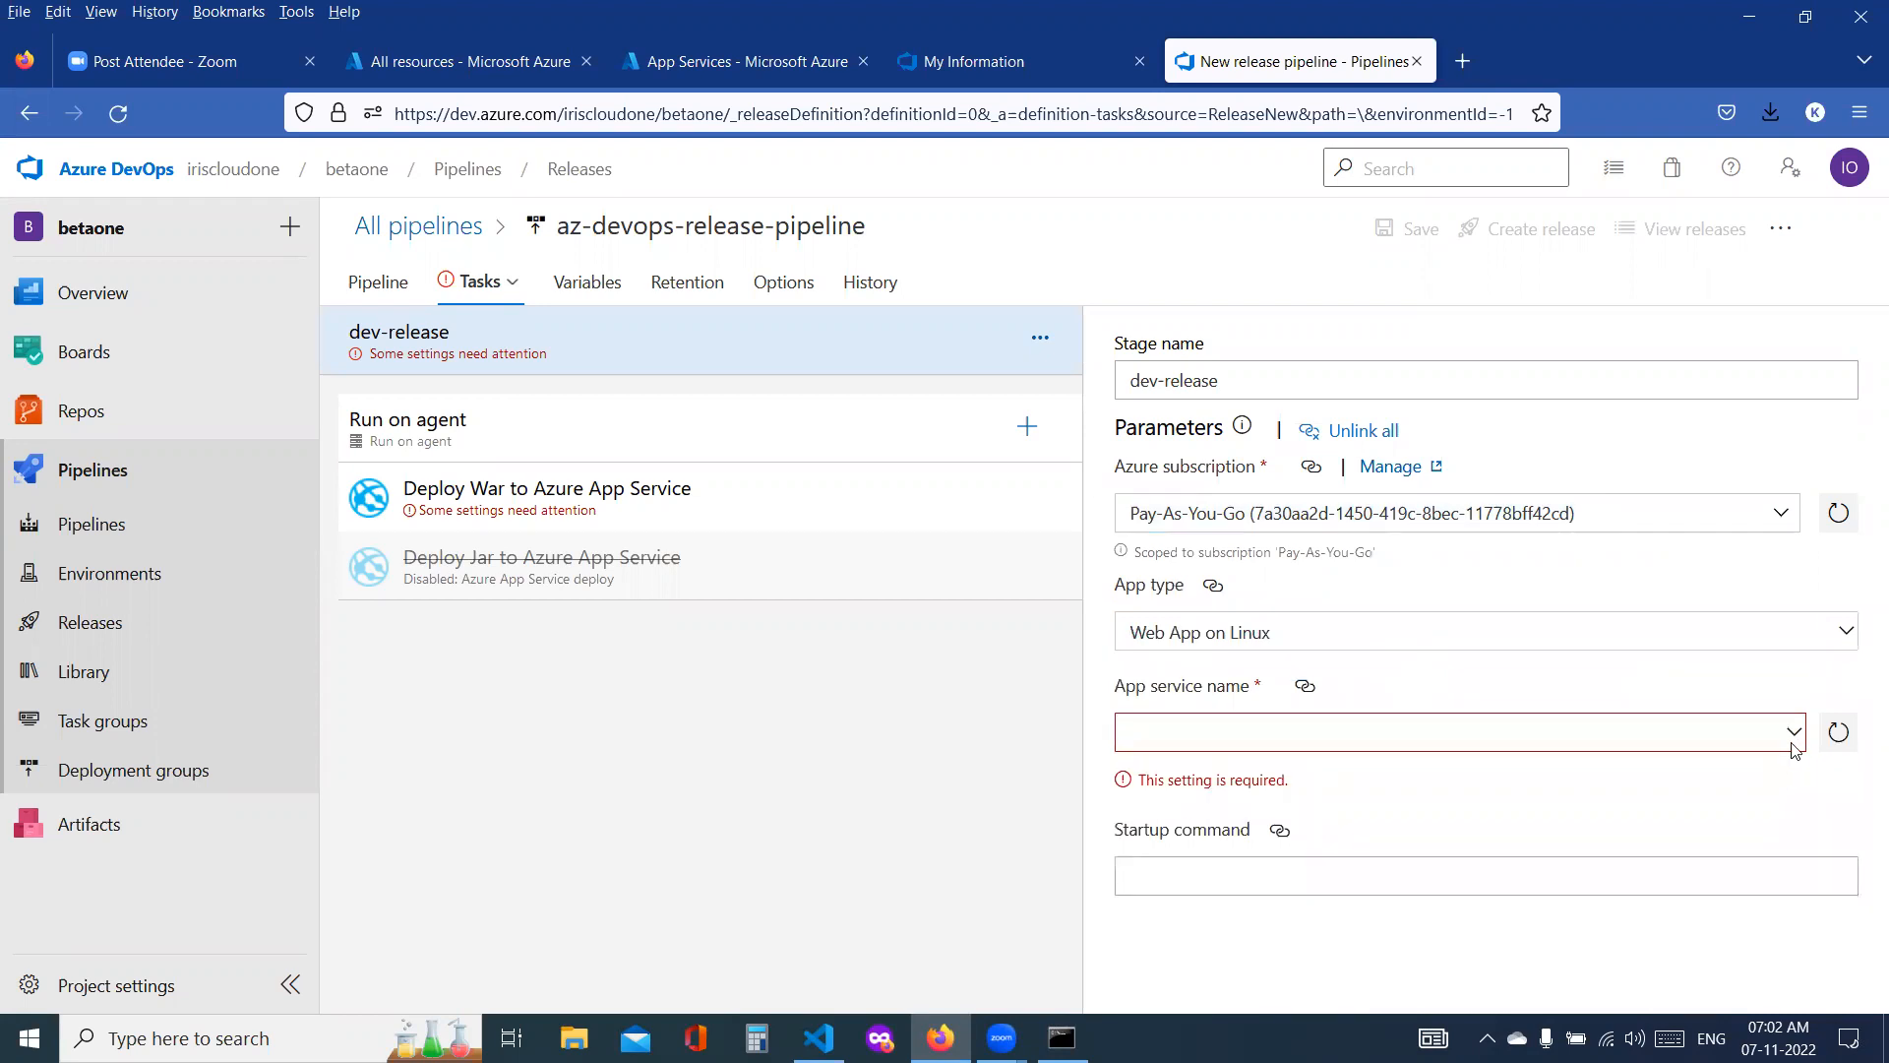
left_click(1793, 740)
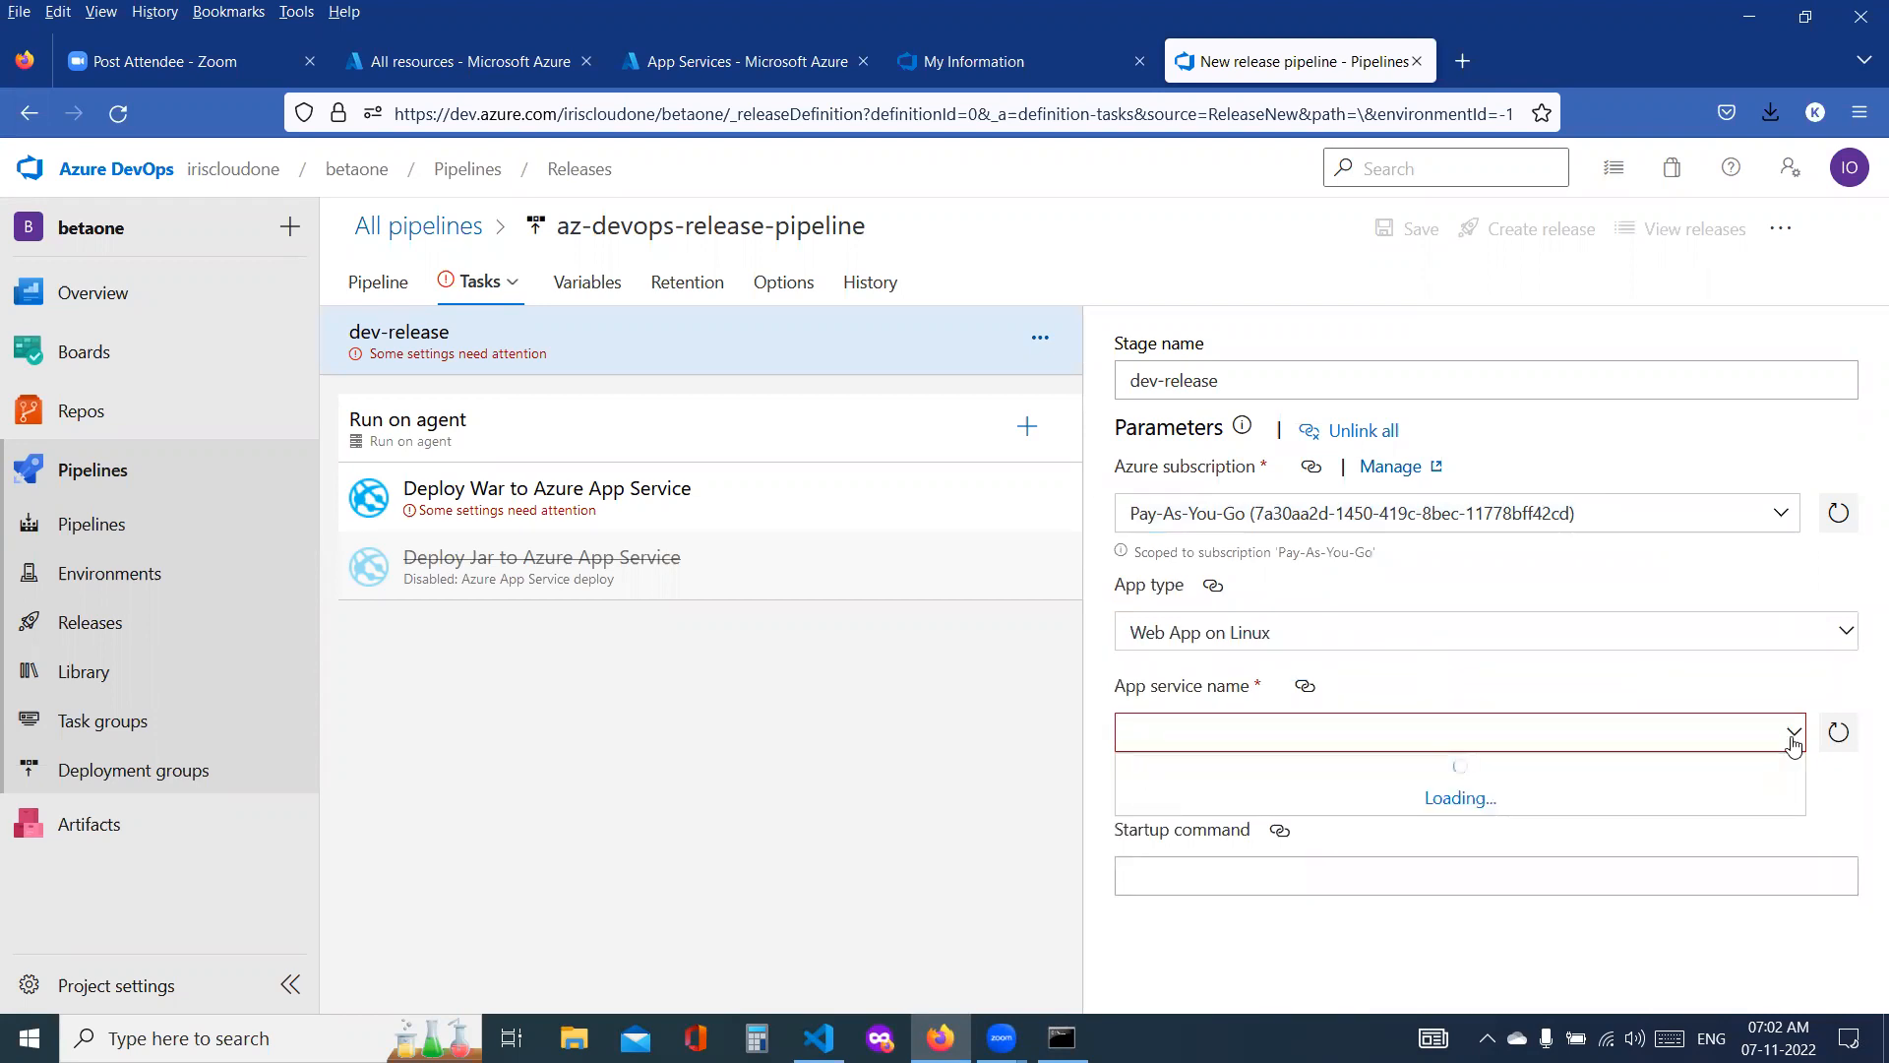
left_click(1793, 743)
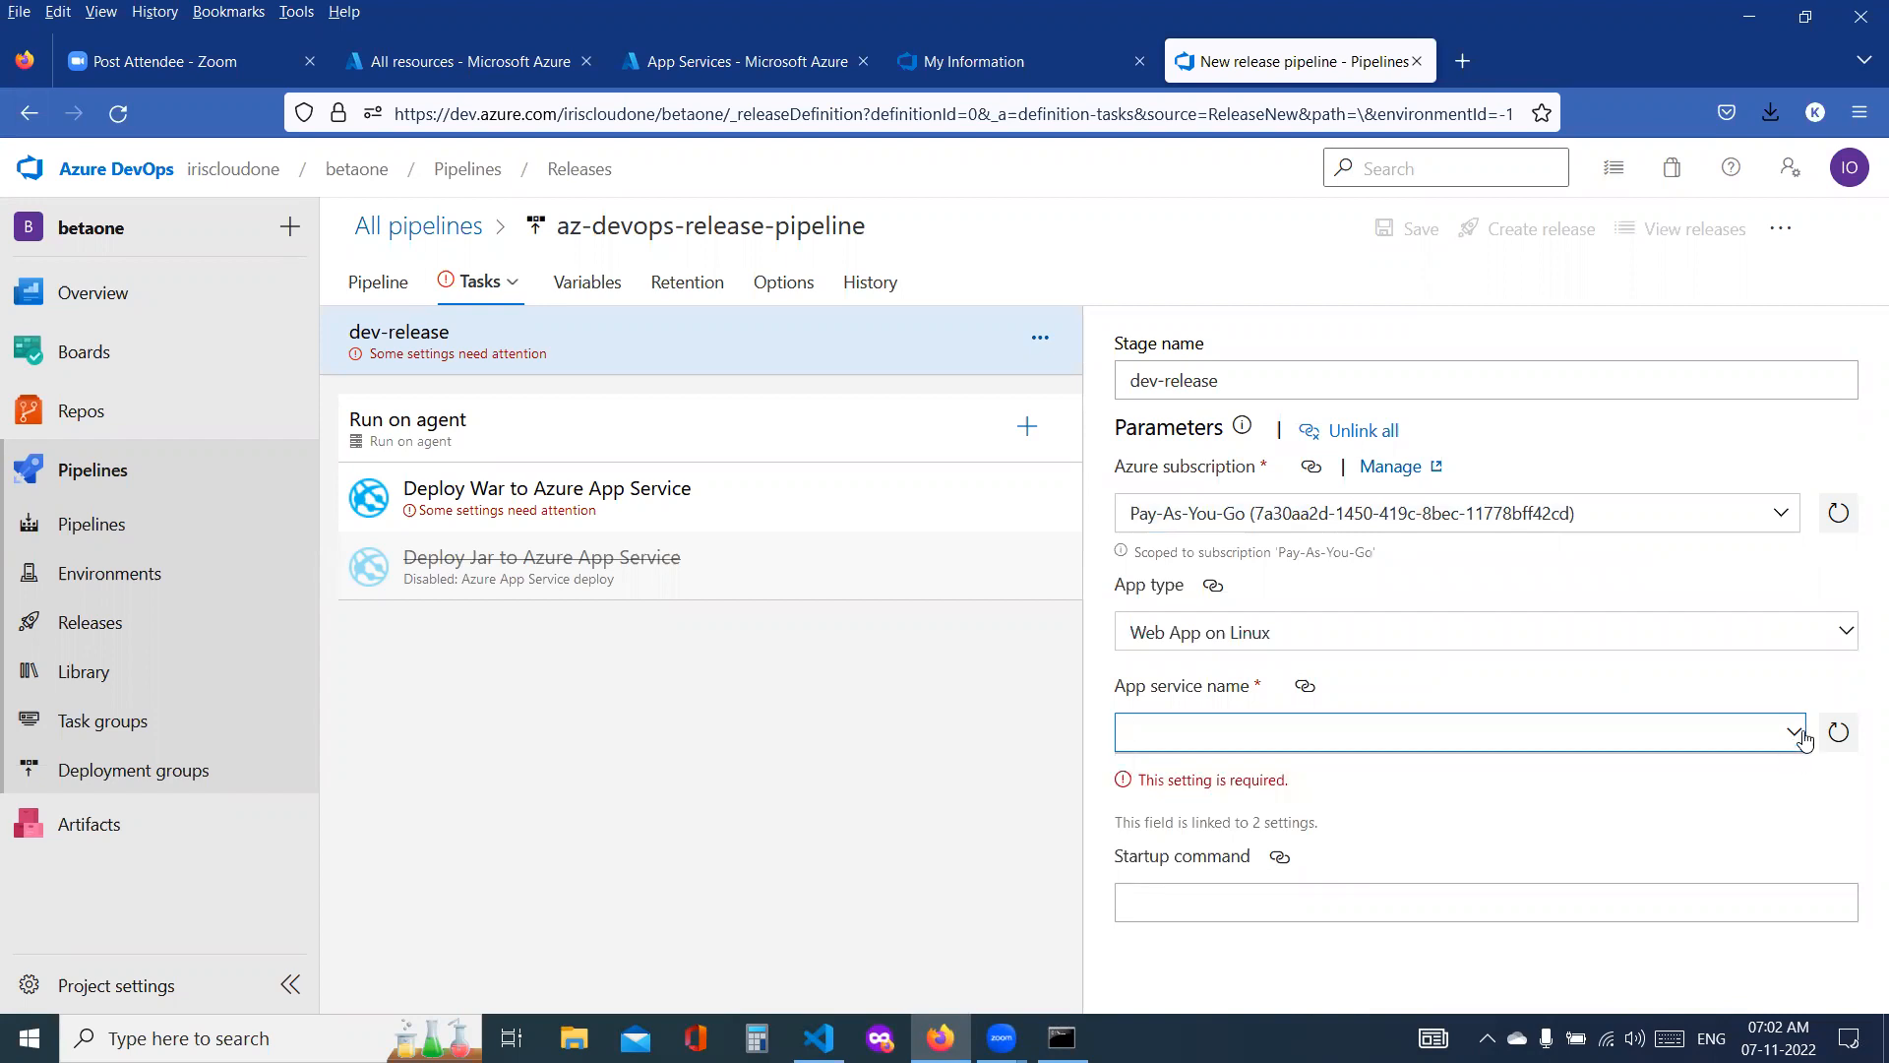
left_click(1838, 735)
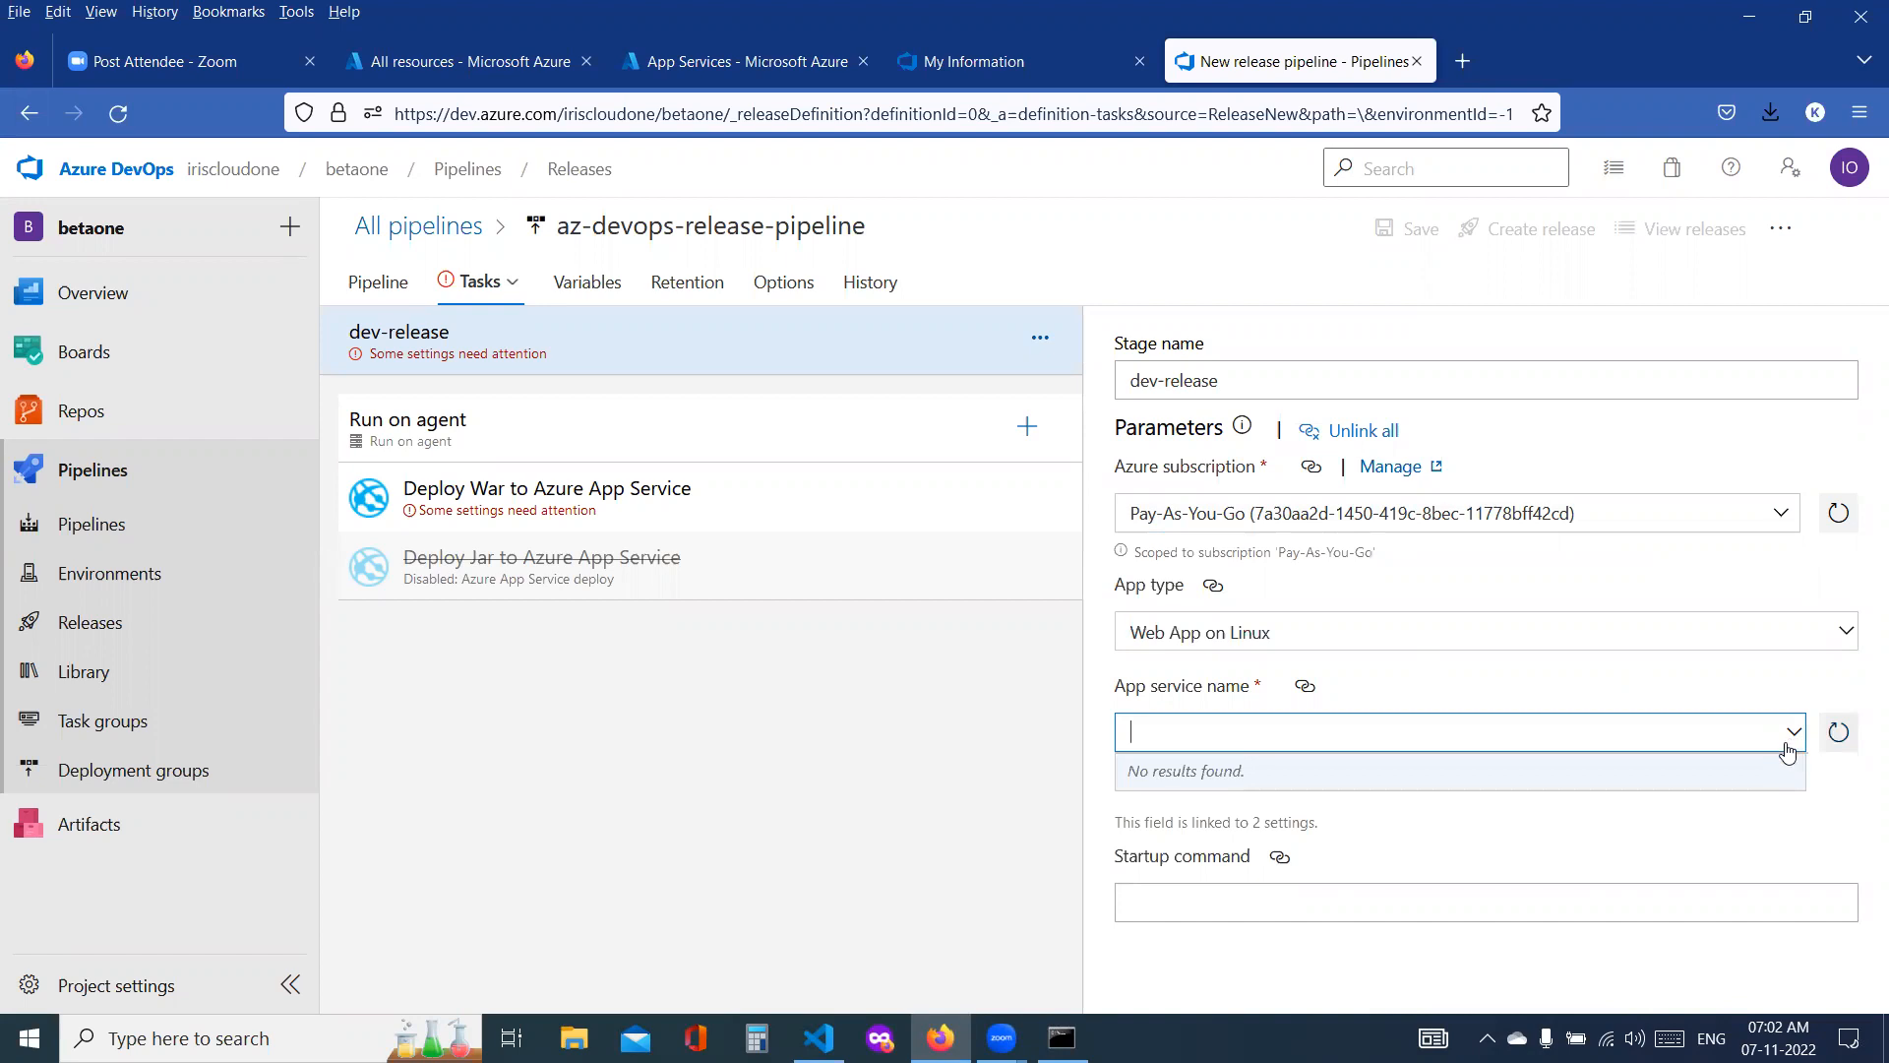
left_click(1787, 740)
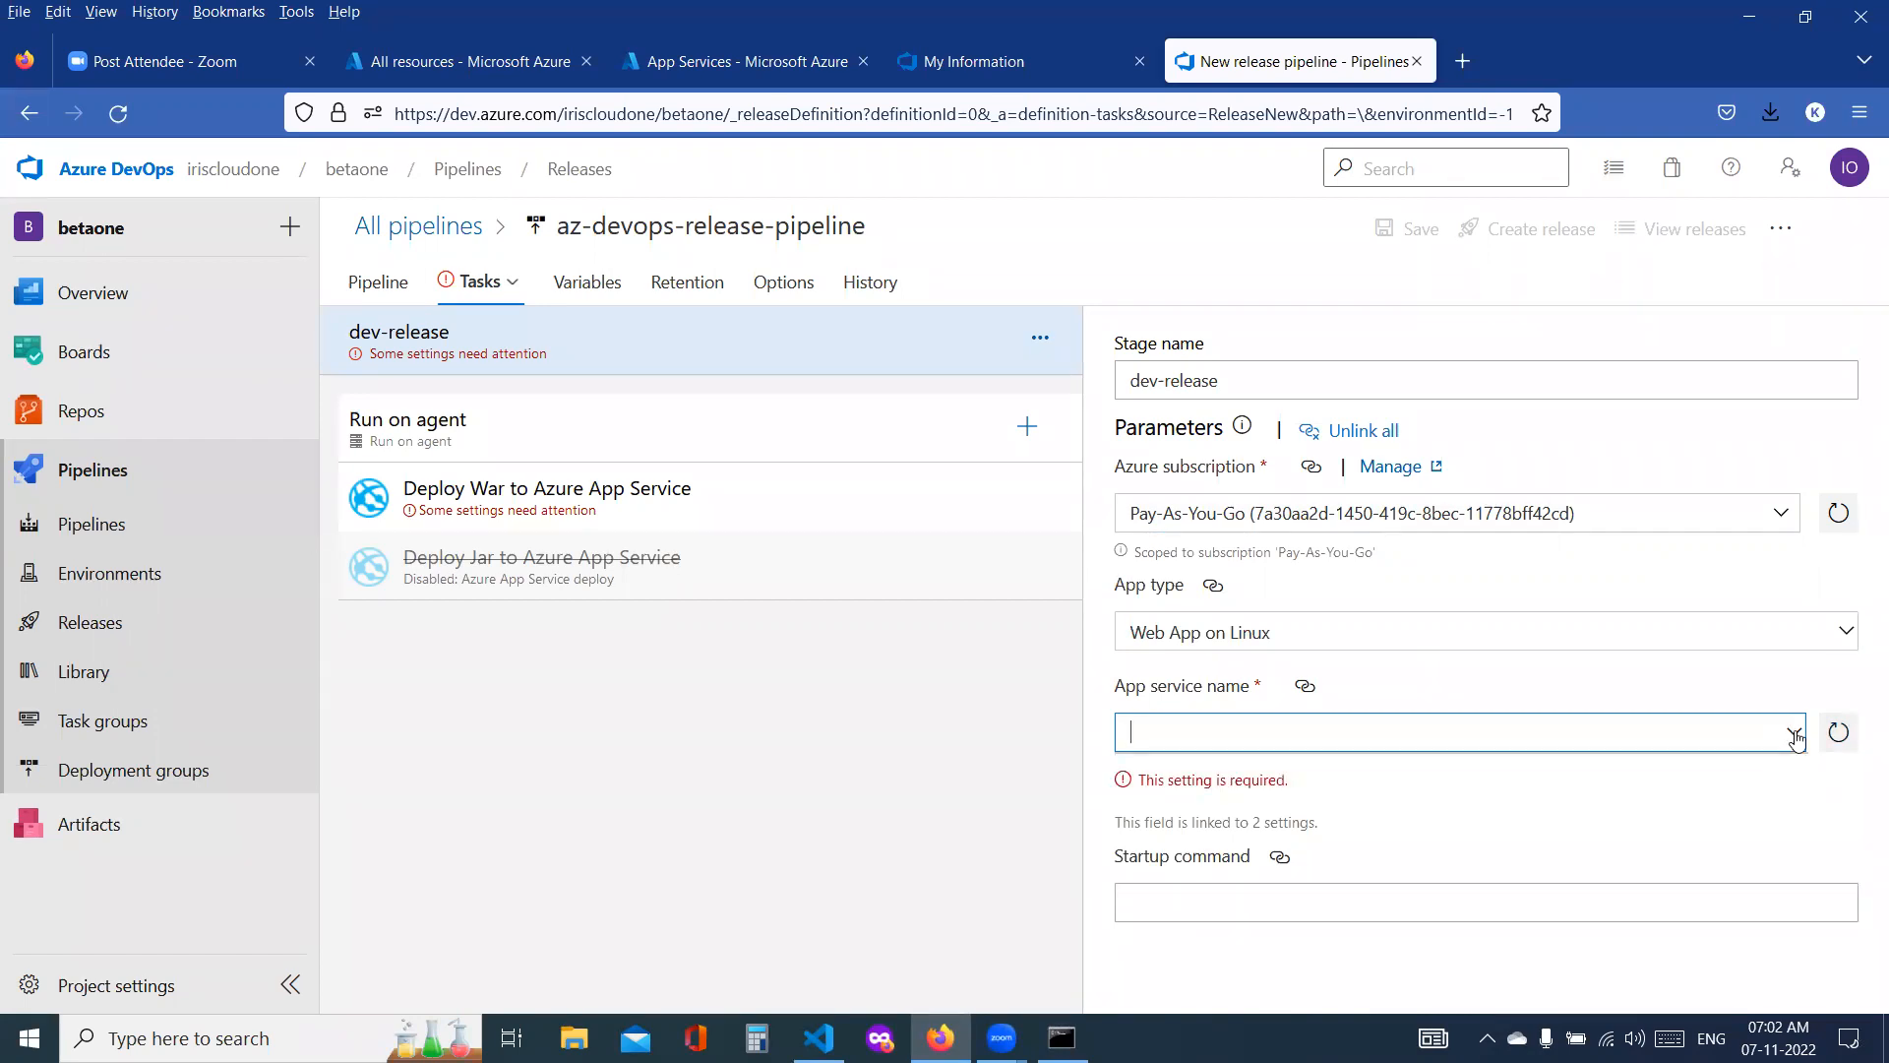
left_click(1797, 738)
left_click(1796, 738)
left_click(1797, 738)
left_click(1796, 738)
left_click(1797, 738)
left_click(1796, 738)
left_click(1796, 738)
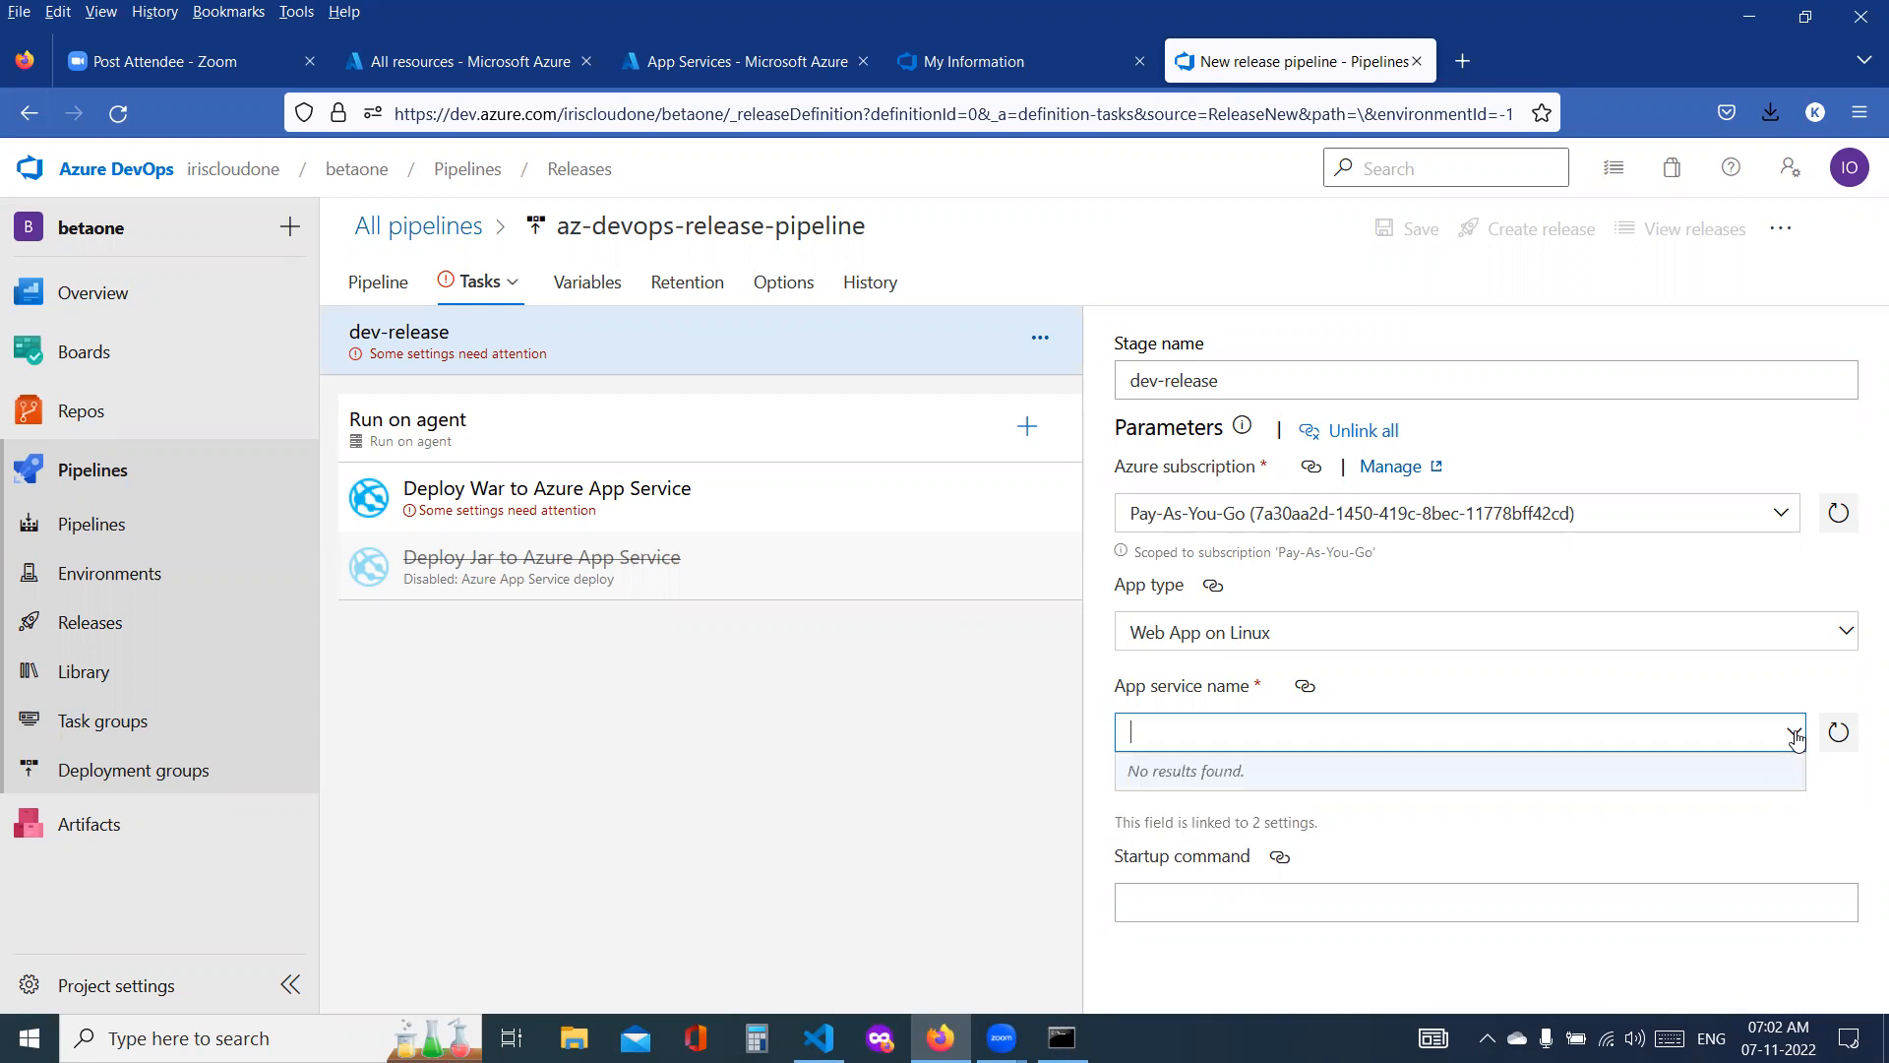
Step: Reselect the existing Pay-As-You-Go service connection without the -9117 suffix as the dev-release stage's Azure subscription
left_click(1365, 433)
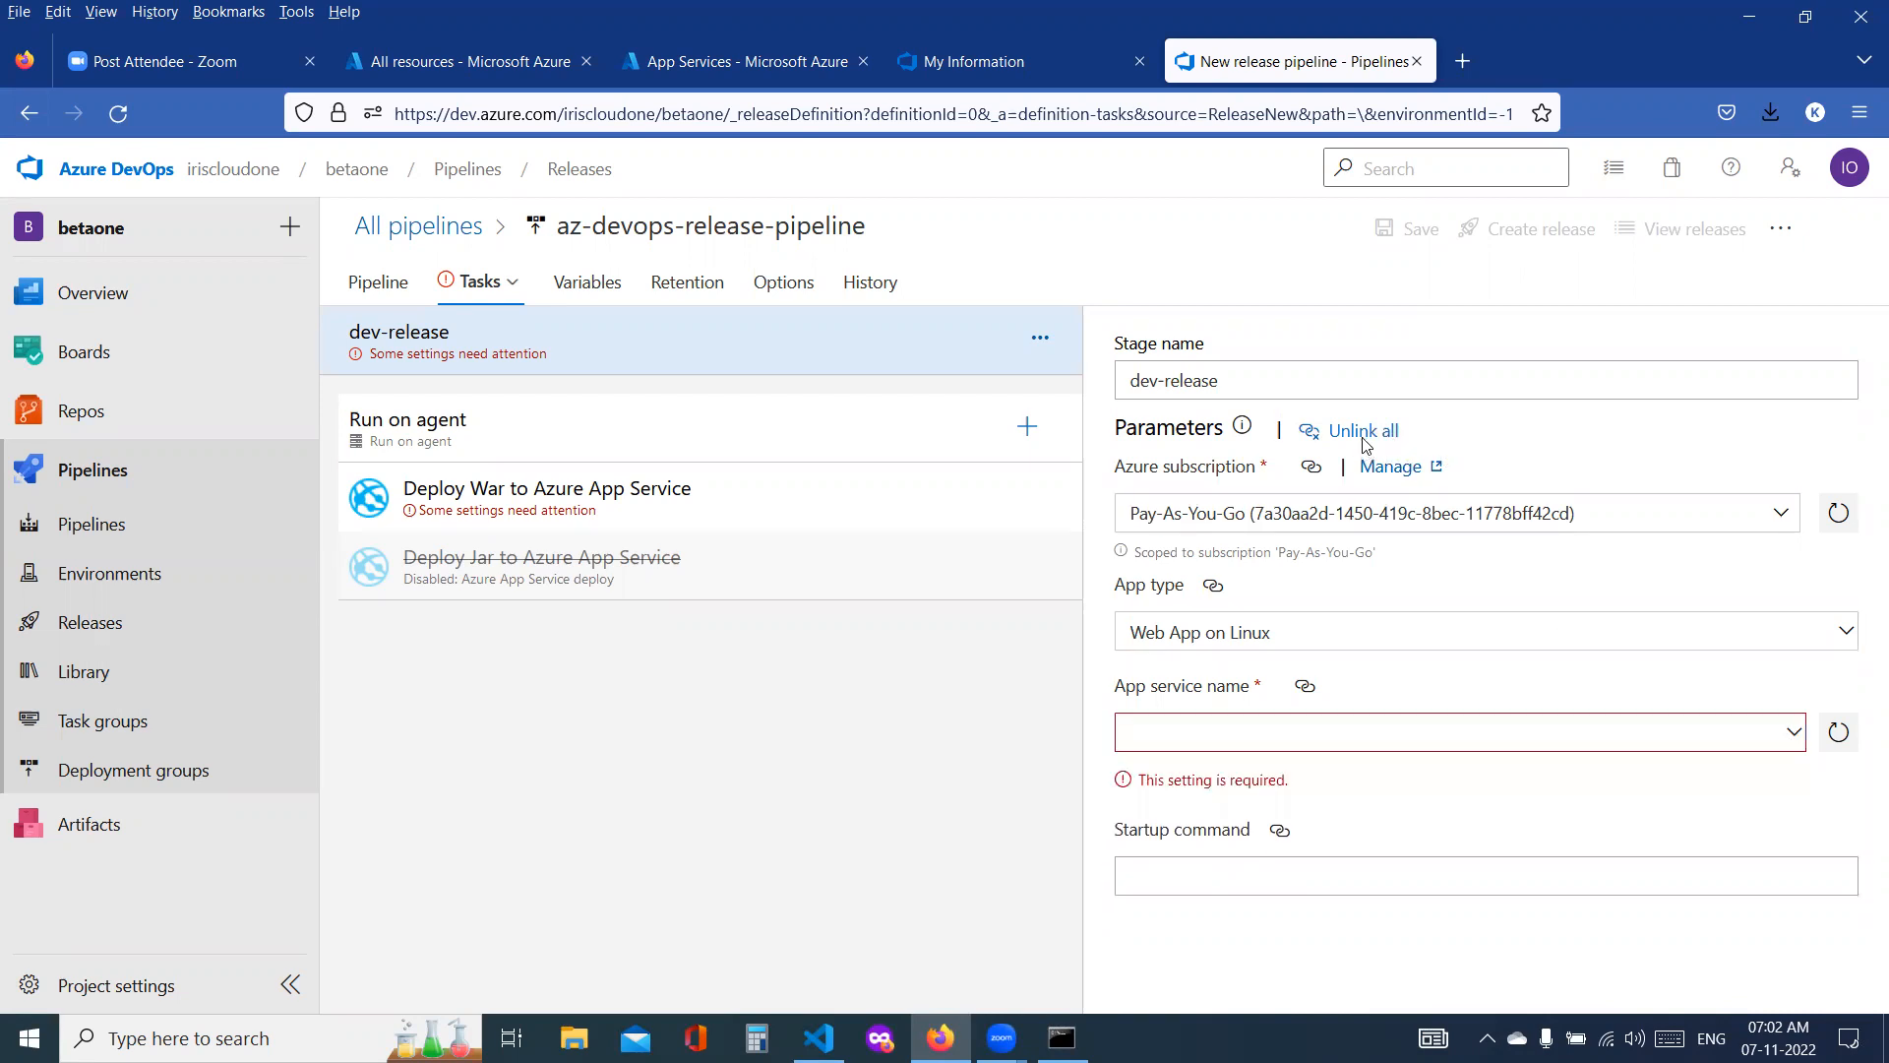
left_click(1117, 648)
left_click(1842, 631)
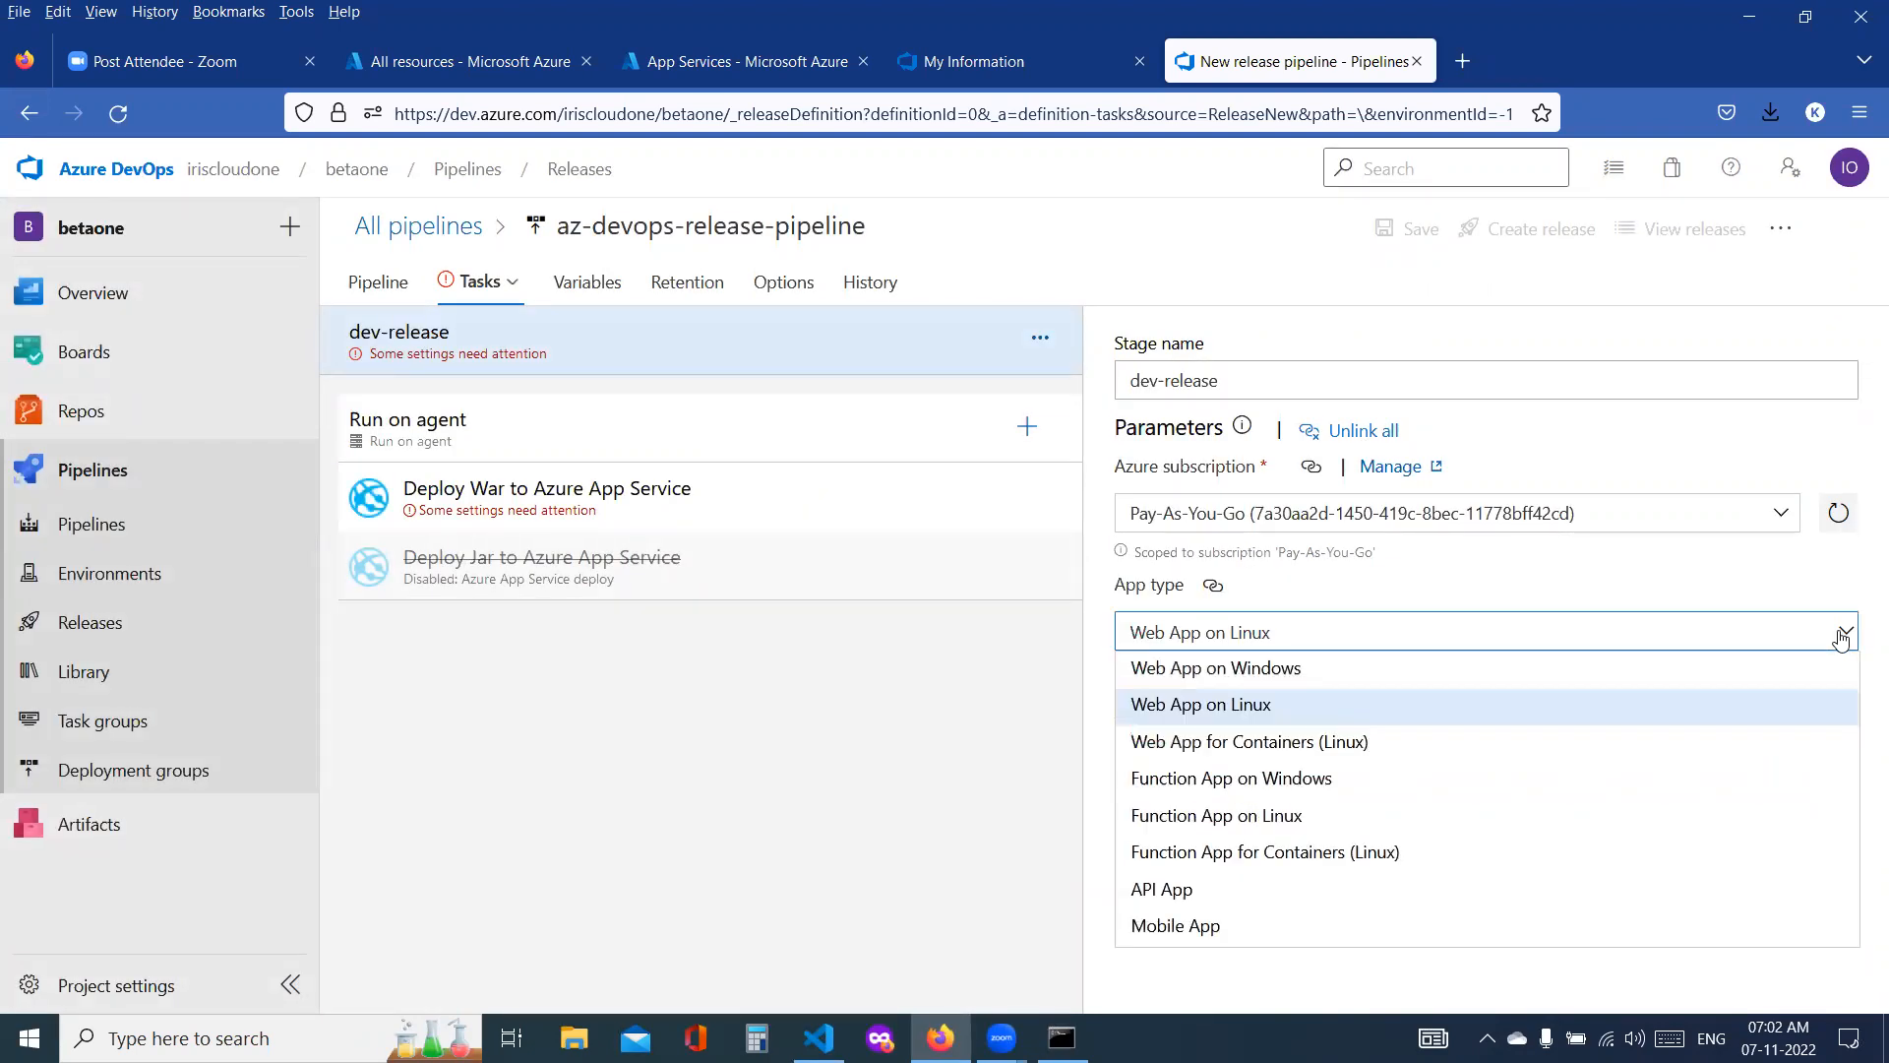
left_click(996, 760)
left_click(1218, 517)
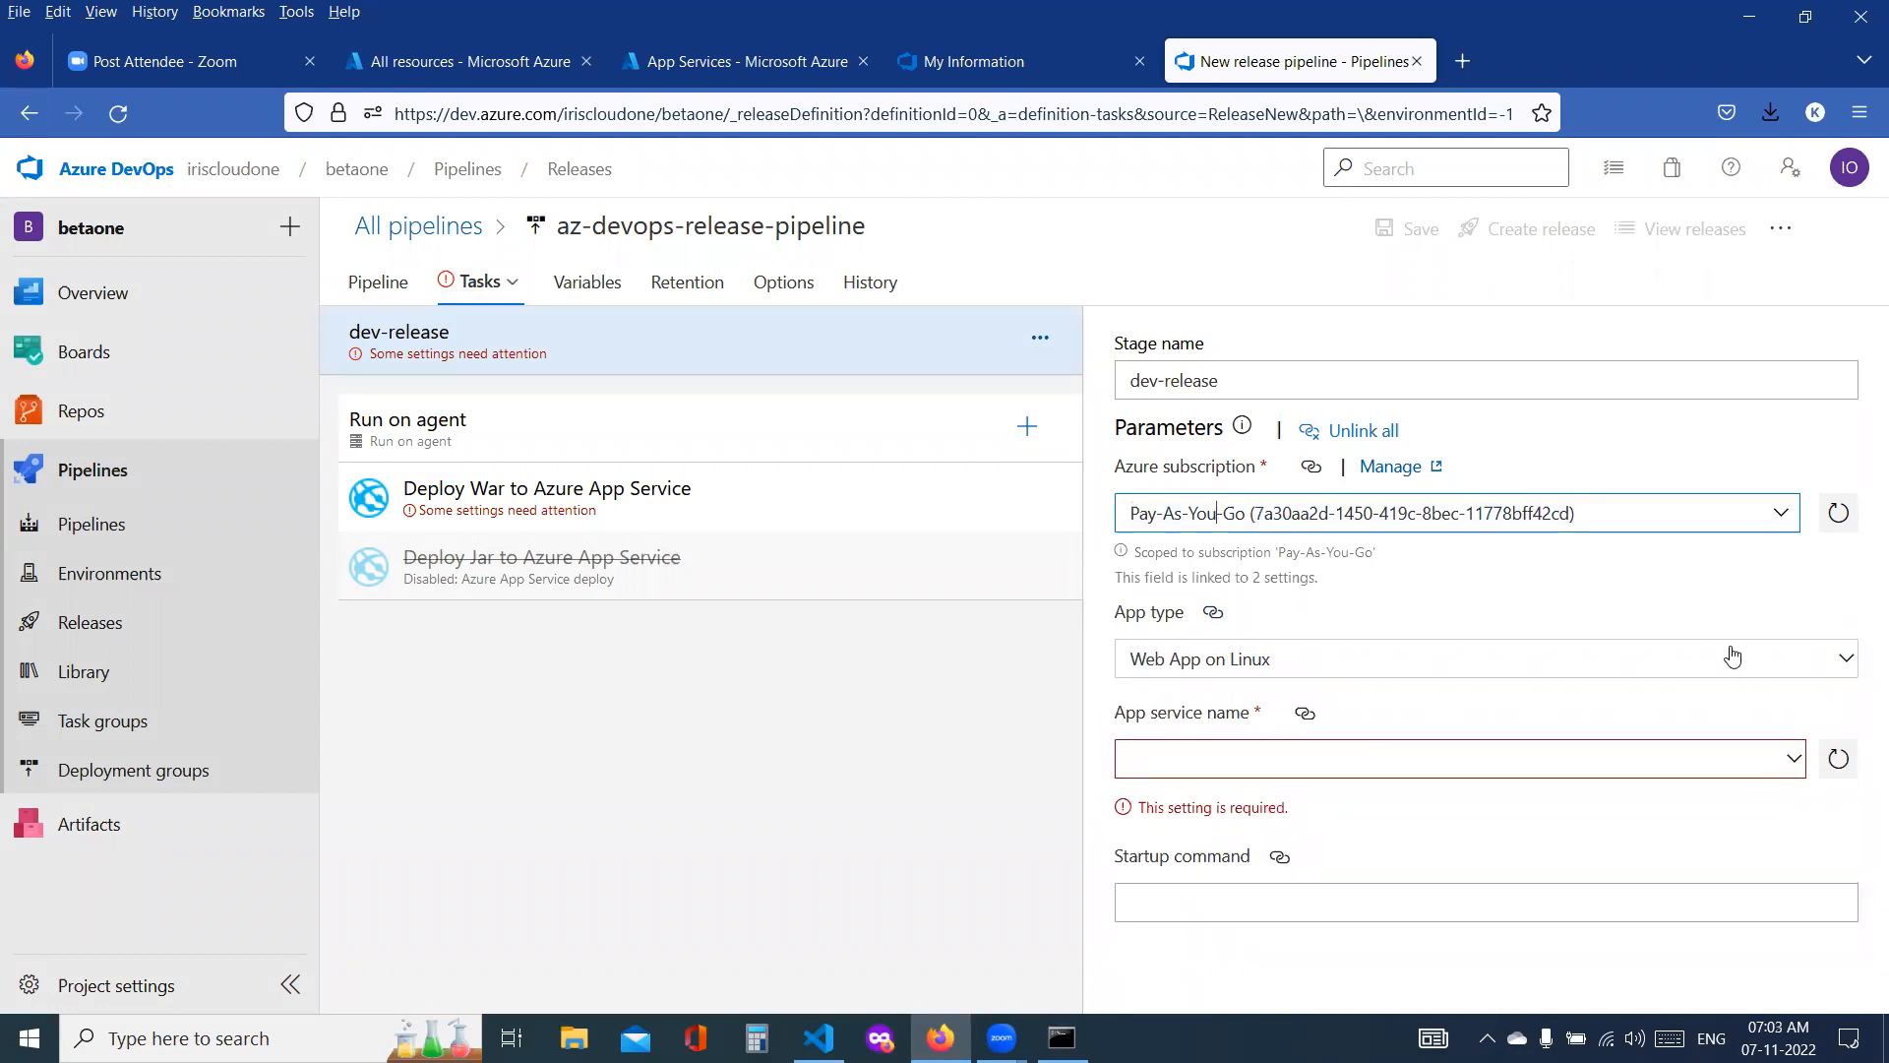
left_click(1782, 512)
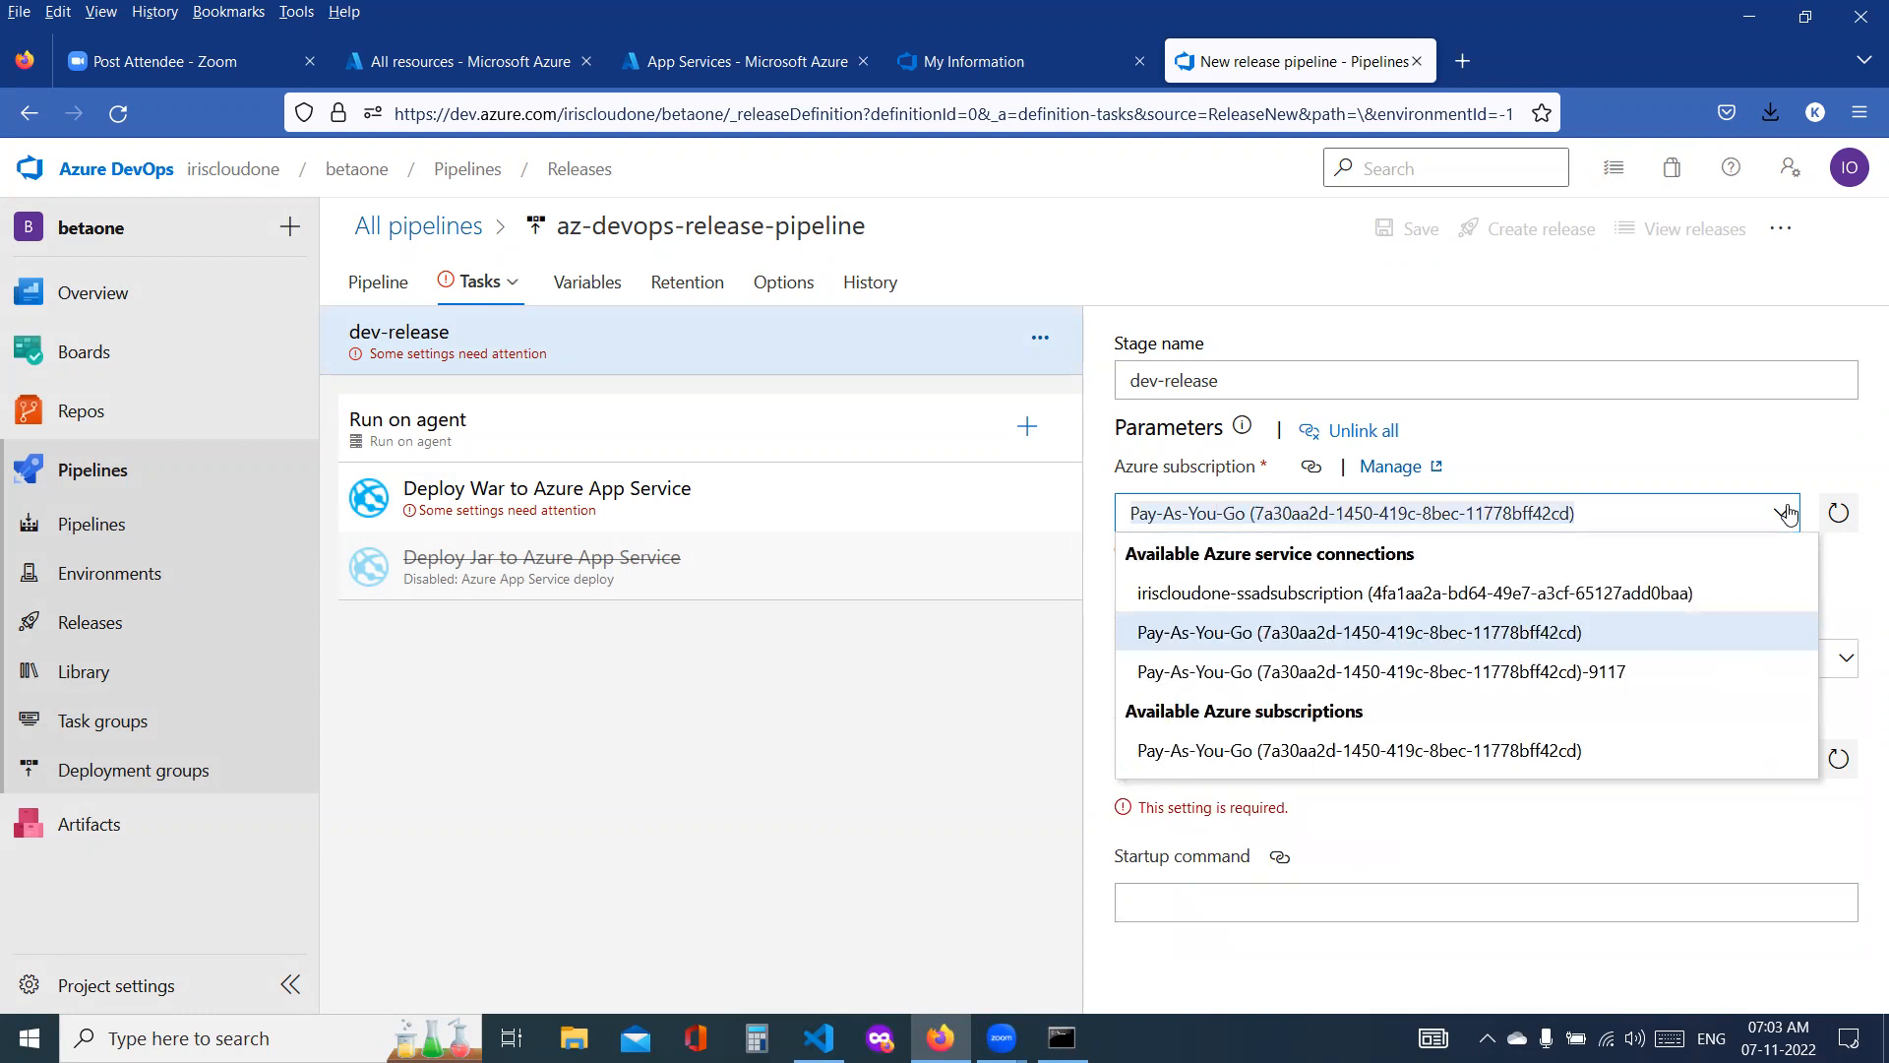
left_click(1552, 635)
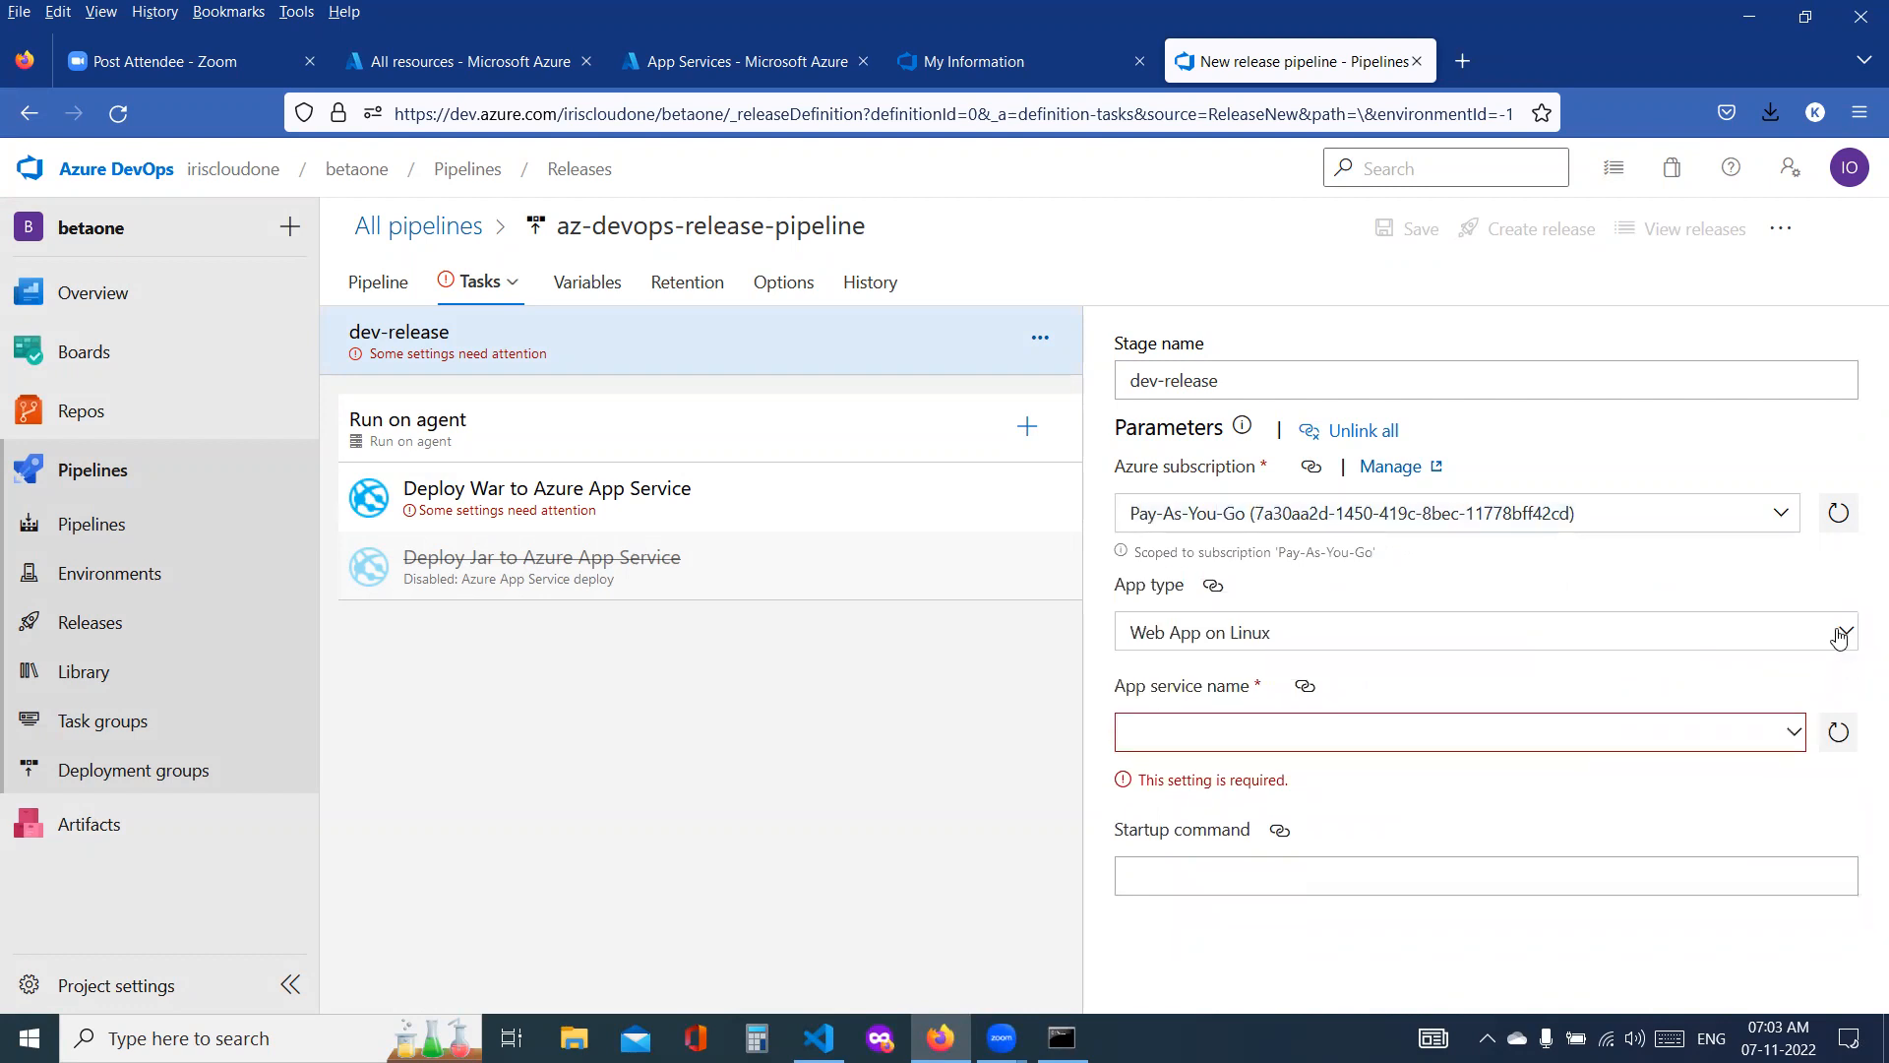
Step: Select Web App on Linux as the app type again, refresh the app services and check the available app service names
left_click(1840, 630)
left_click(1276, 709)
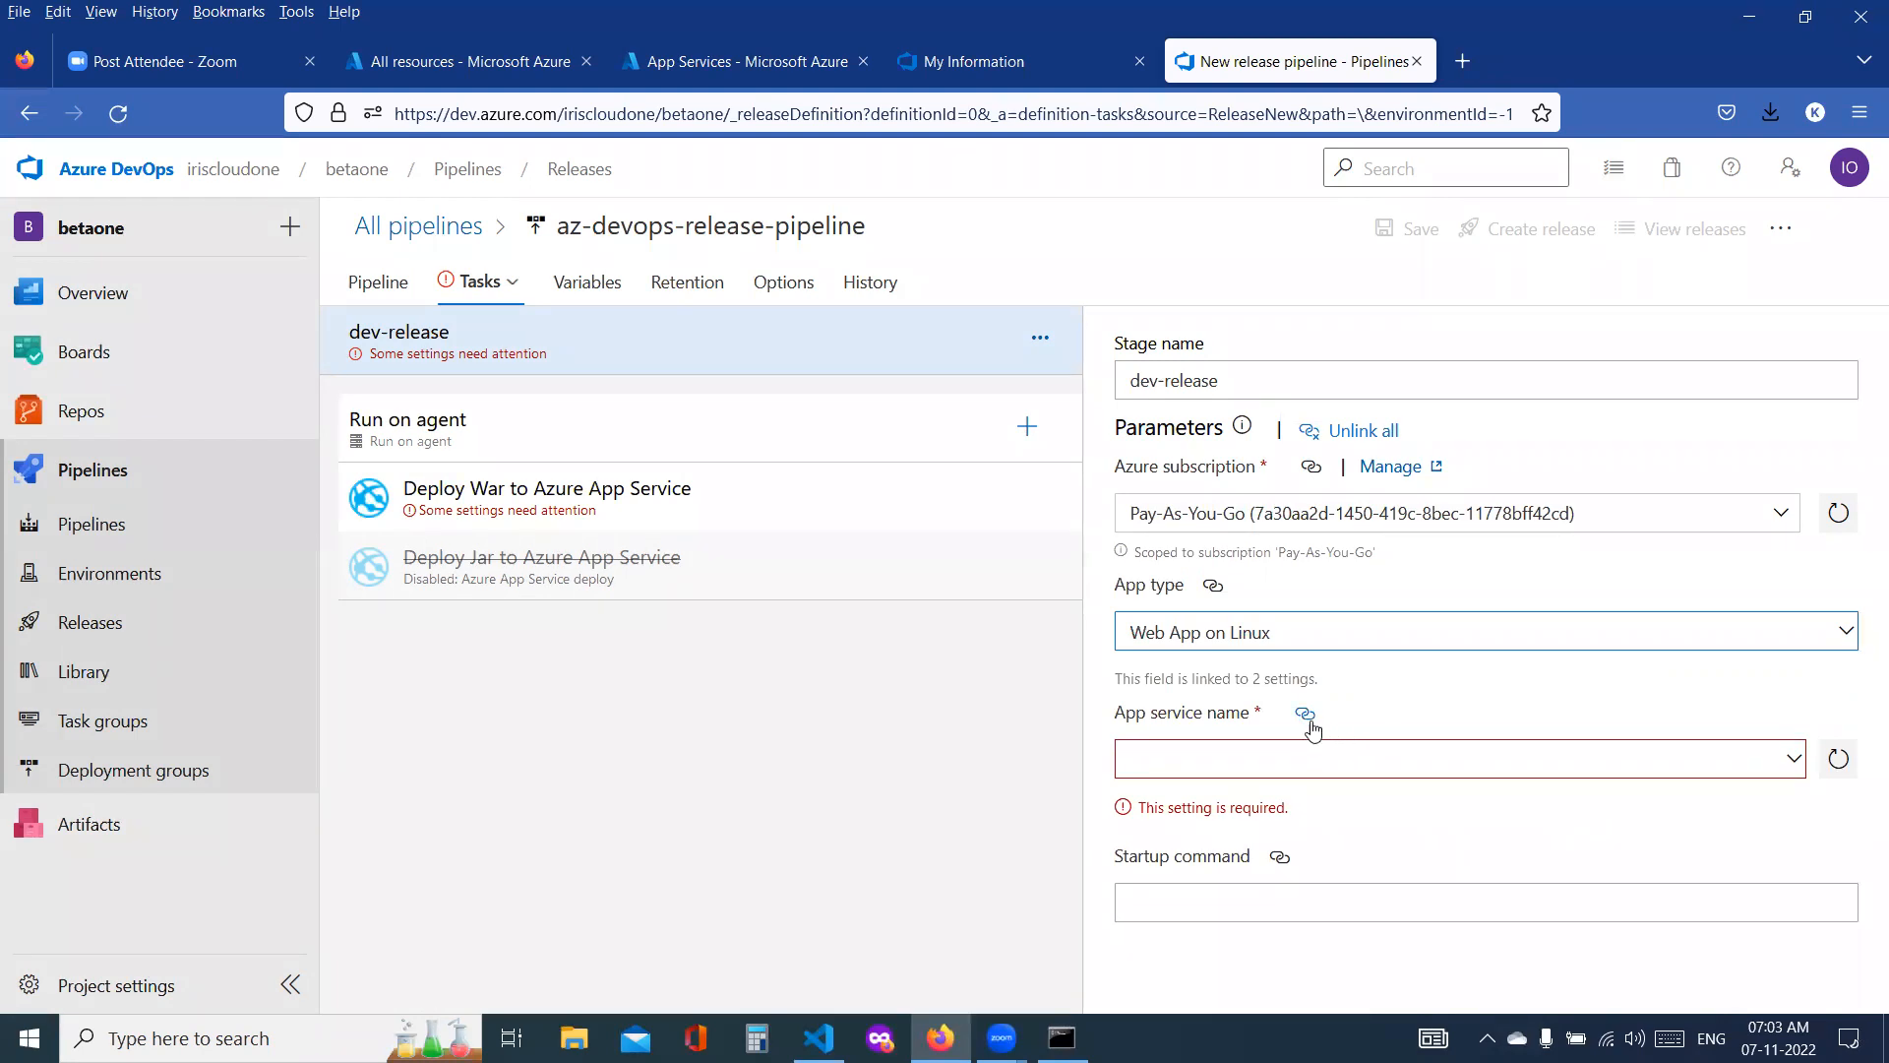
left_click(1838, 763)
left_click(1795, 734)
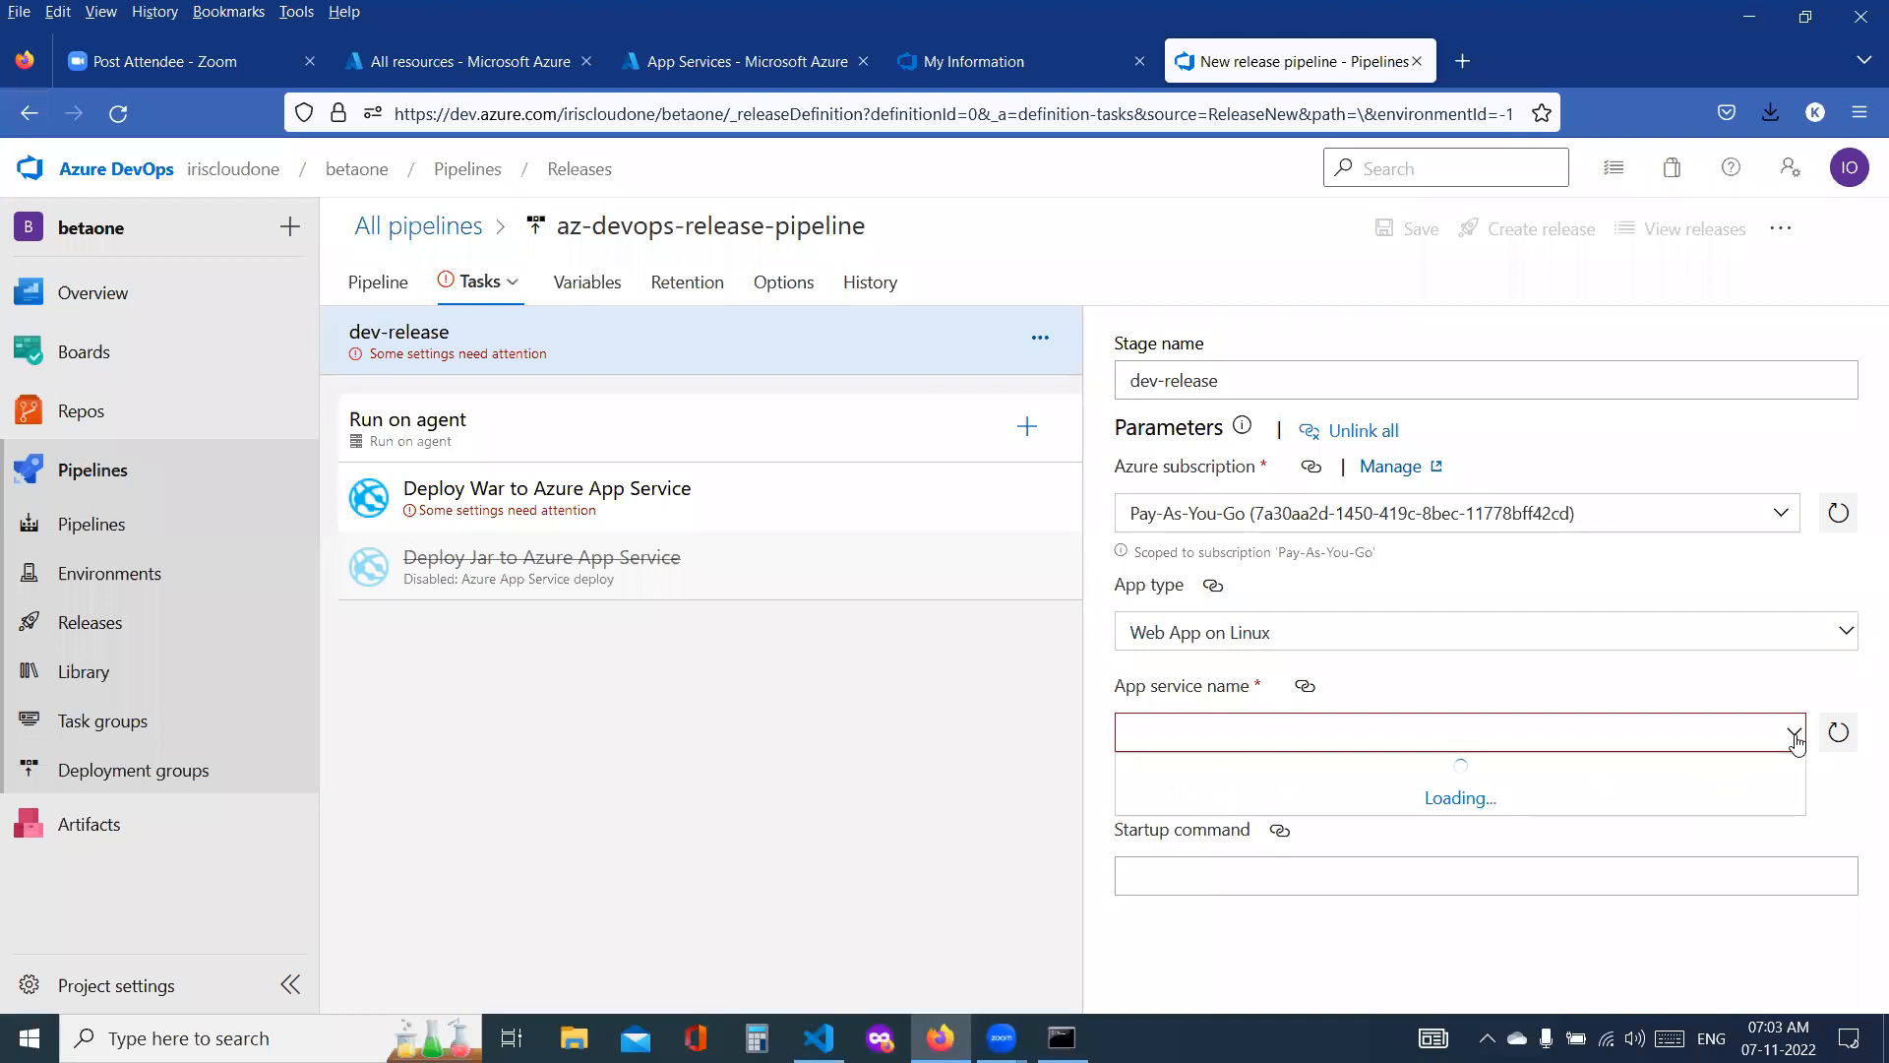
Step: Unlink all dev-release stage parameters and refresh the Azure subscription and app service lists of the Deploy War to Azure App Service task
left_click(1373, 433)
left_click(1027, 651)
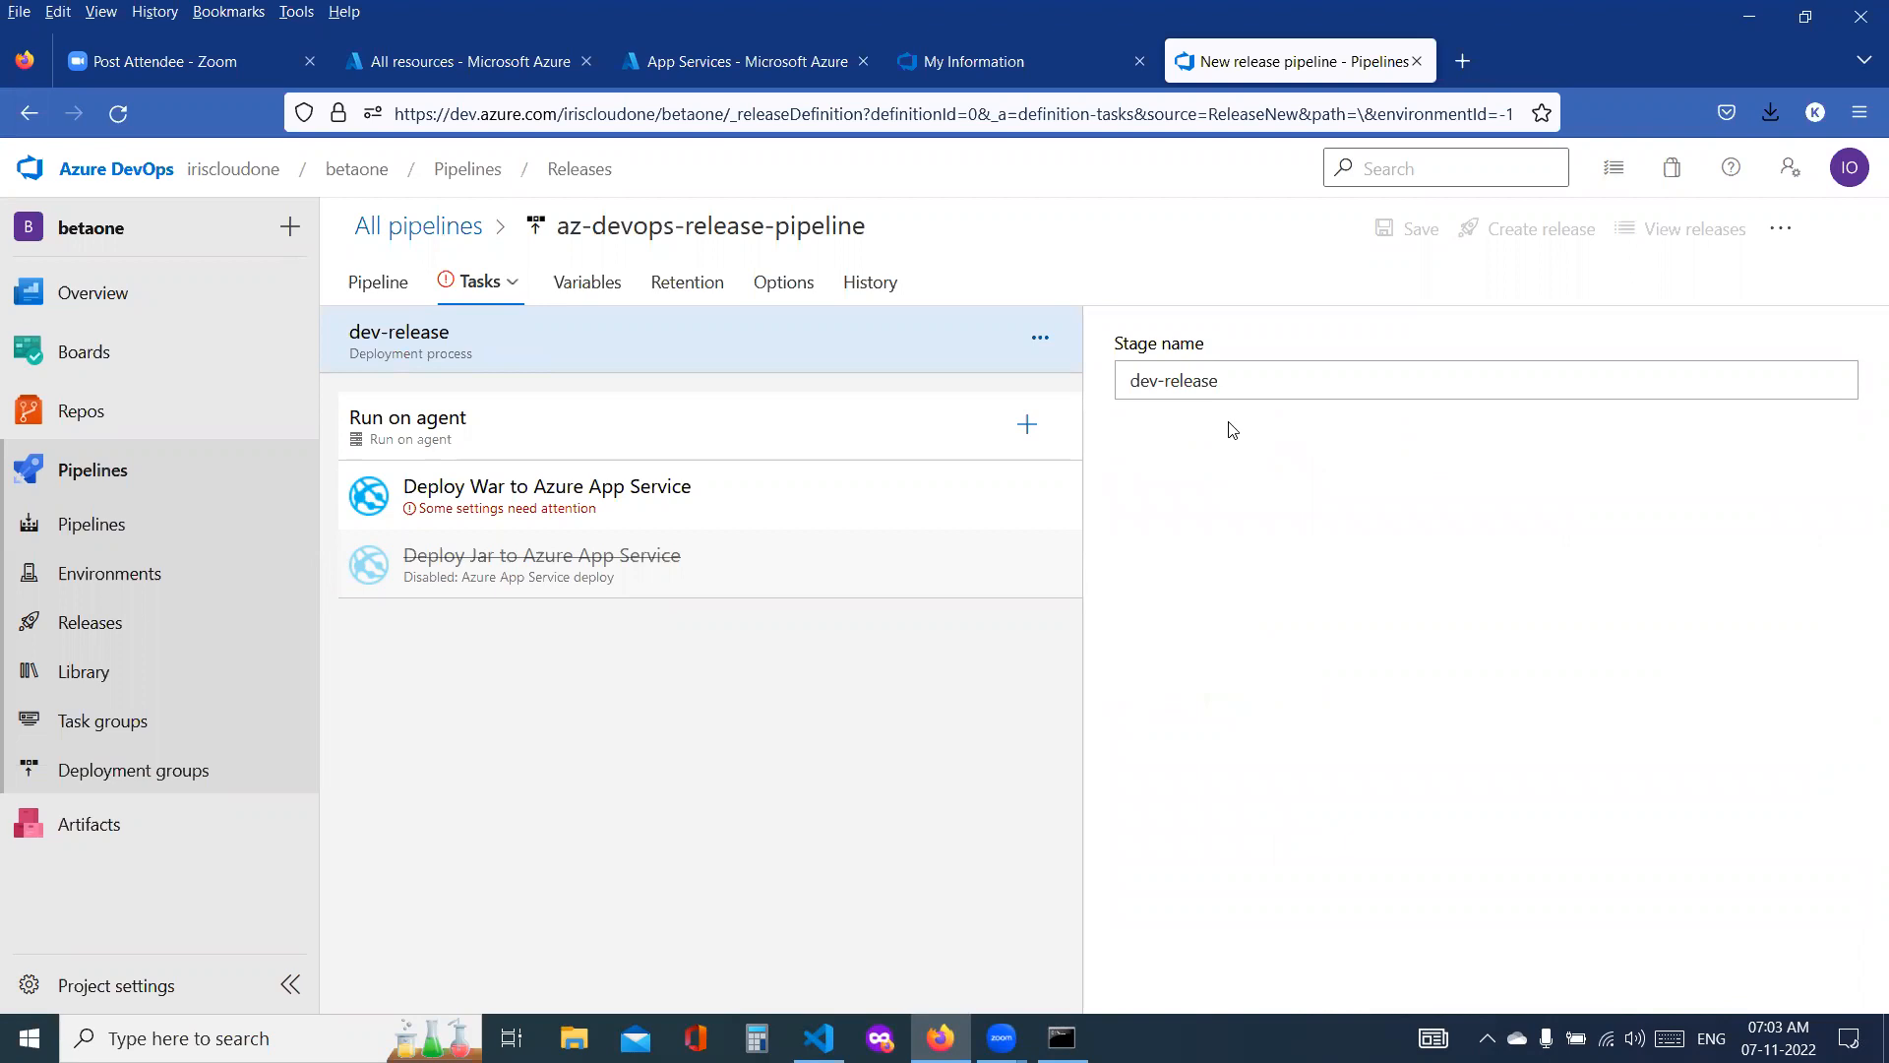
left_click(538, 492)
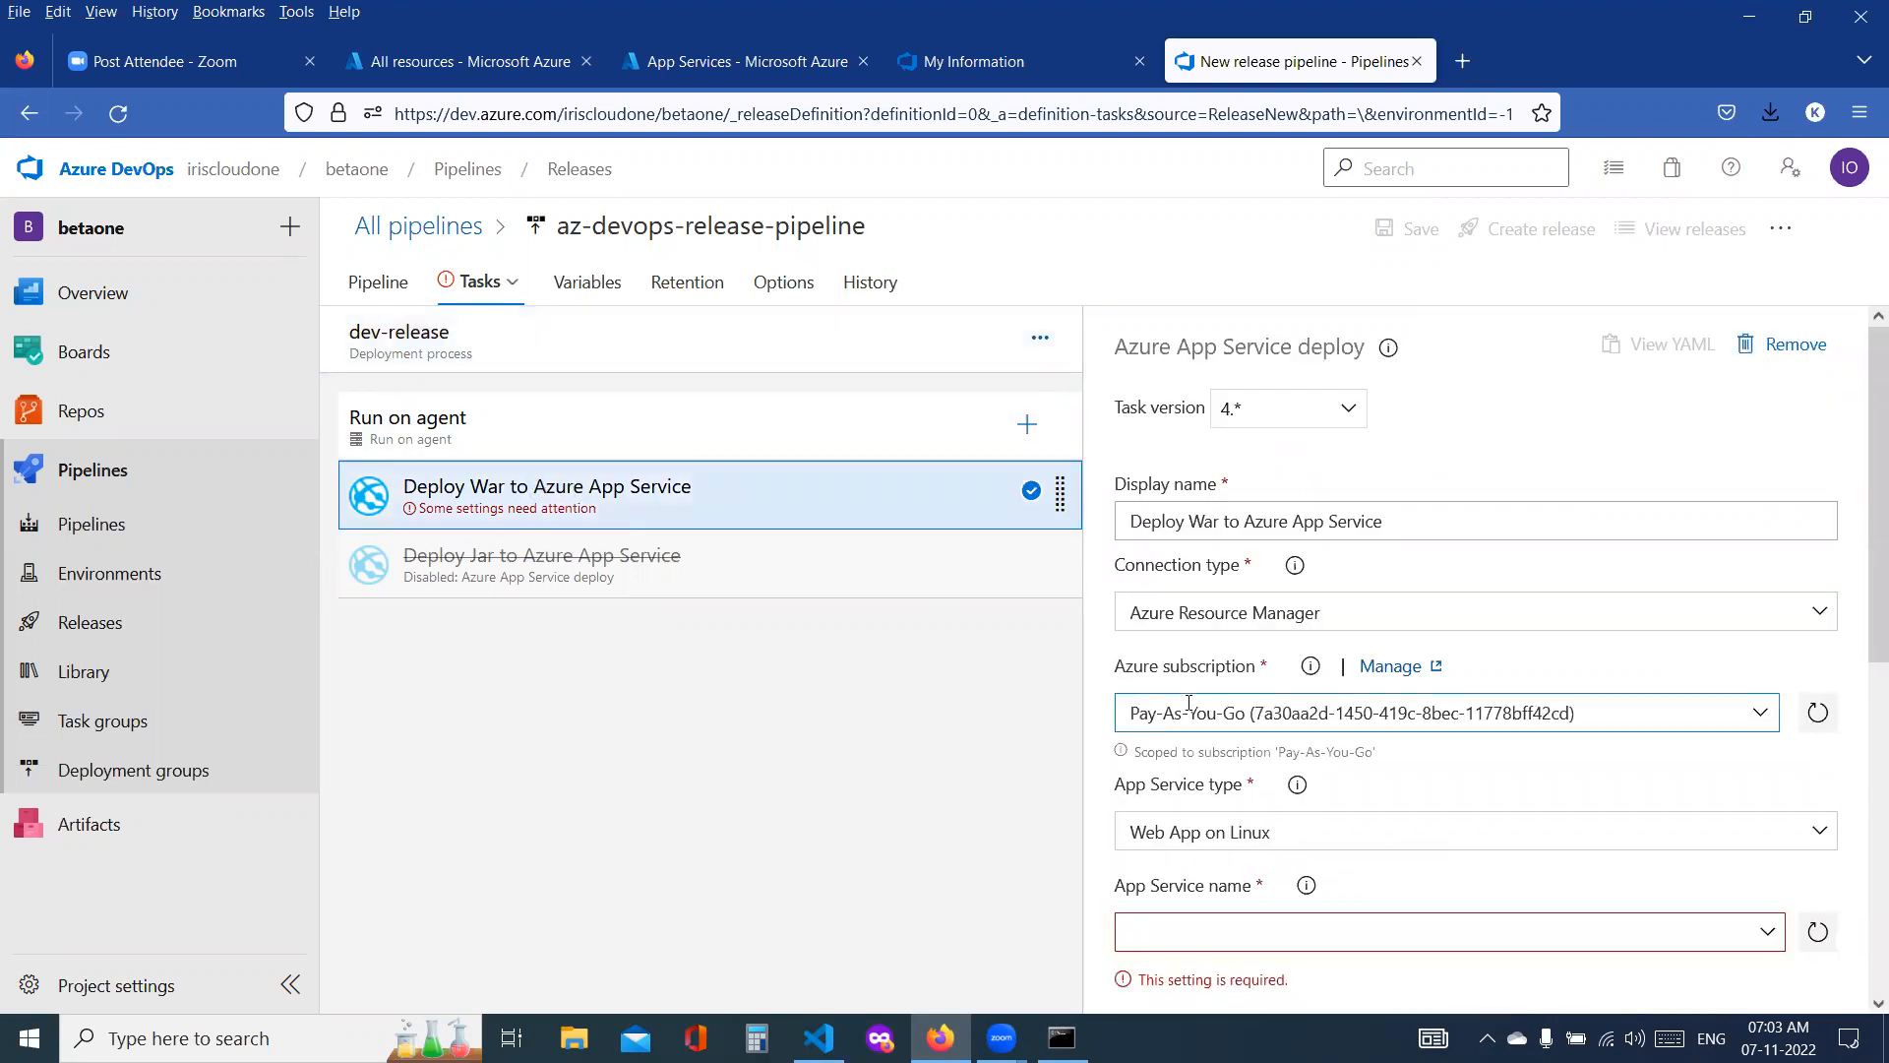
left_click(1817, 713)
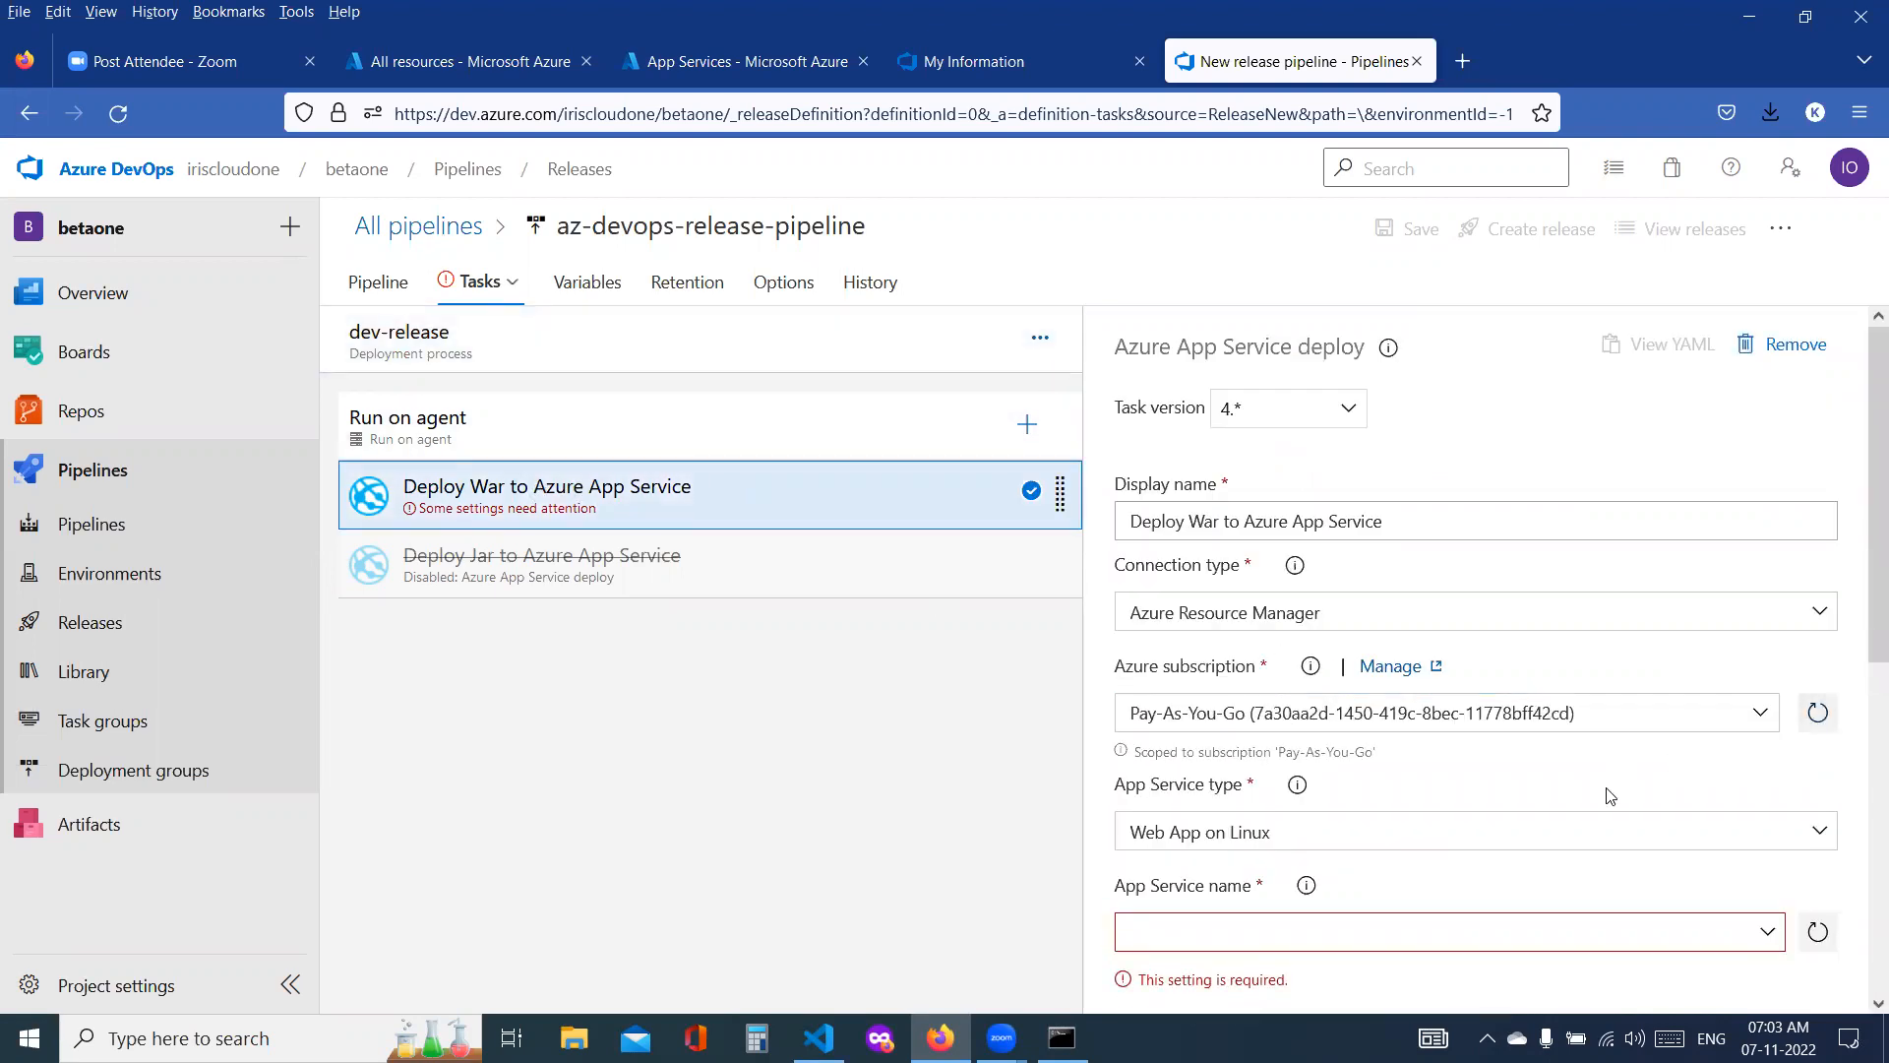
scroll(1610, 795, "down", 2)
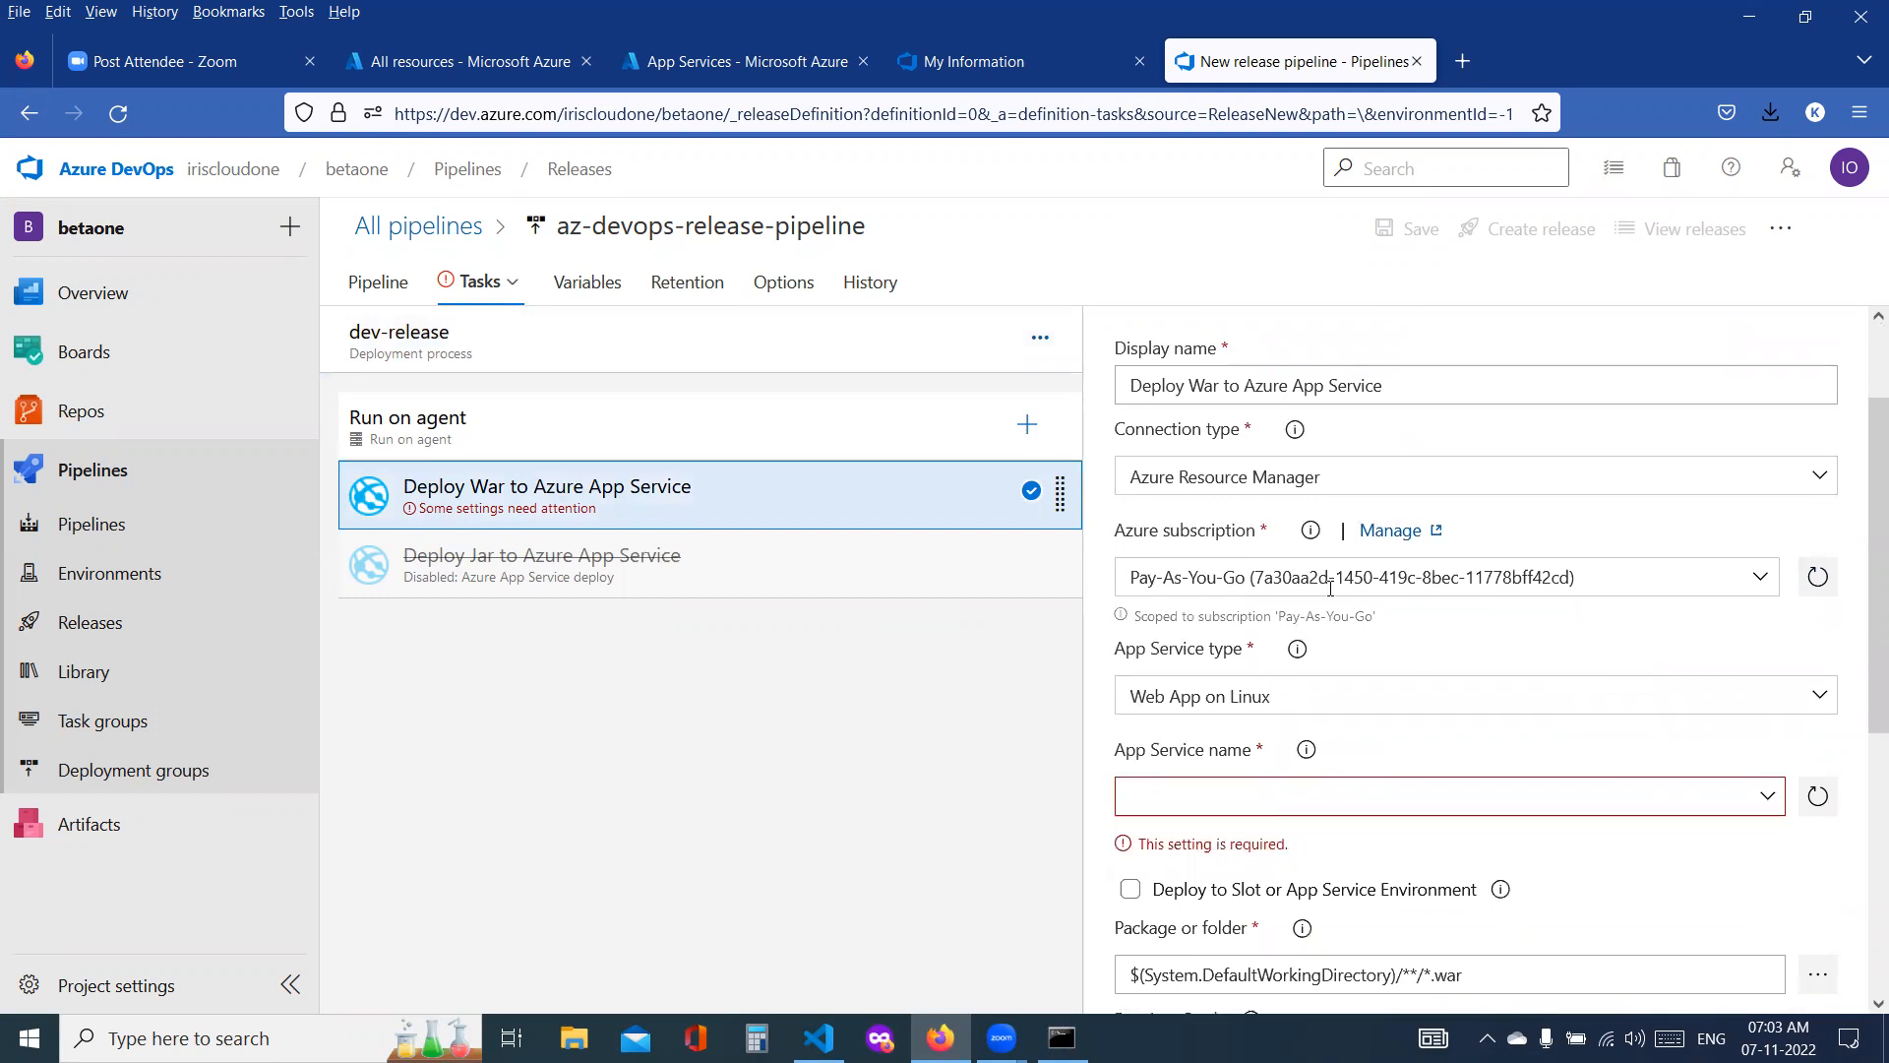
left_click(1768, 809)
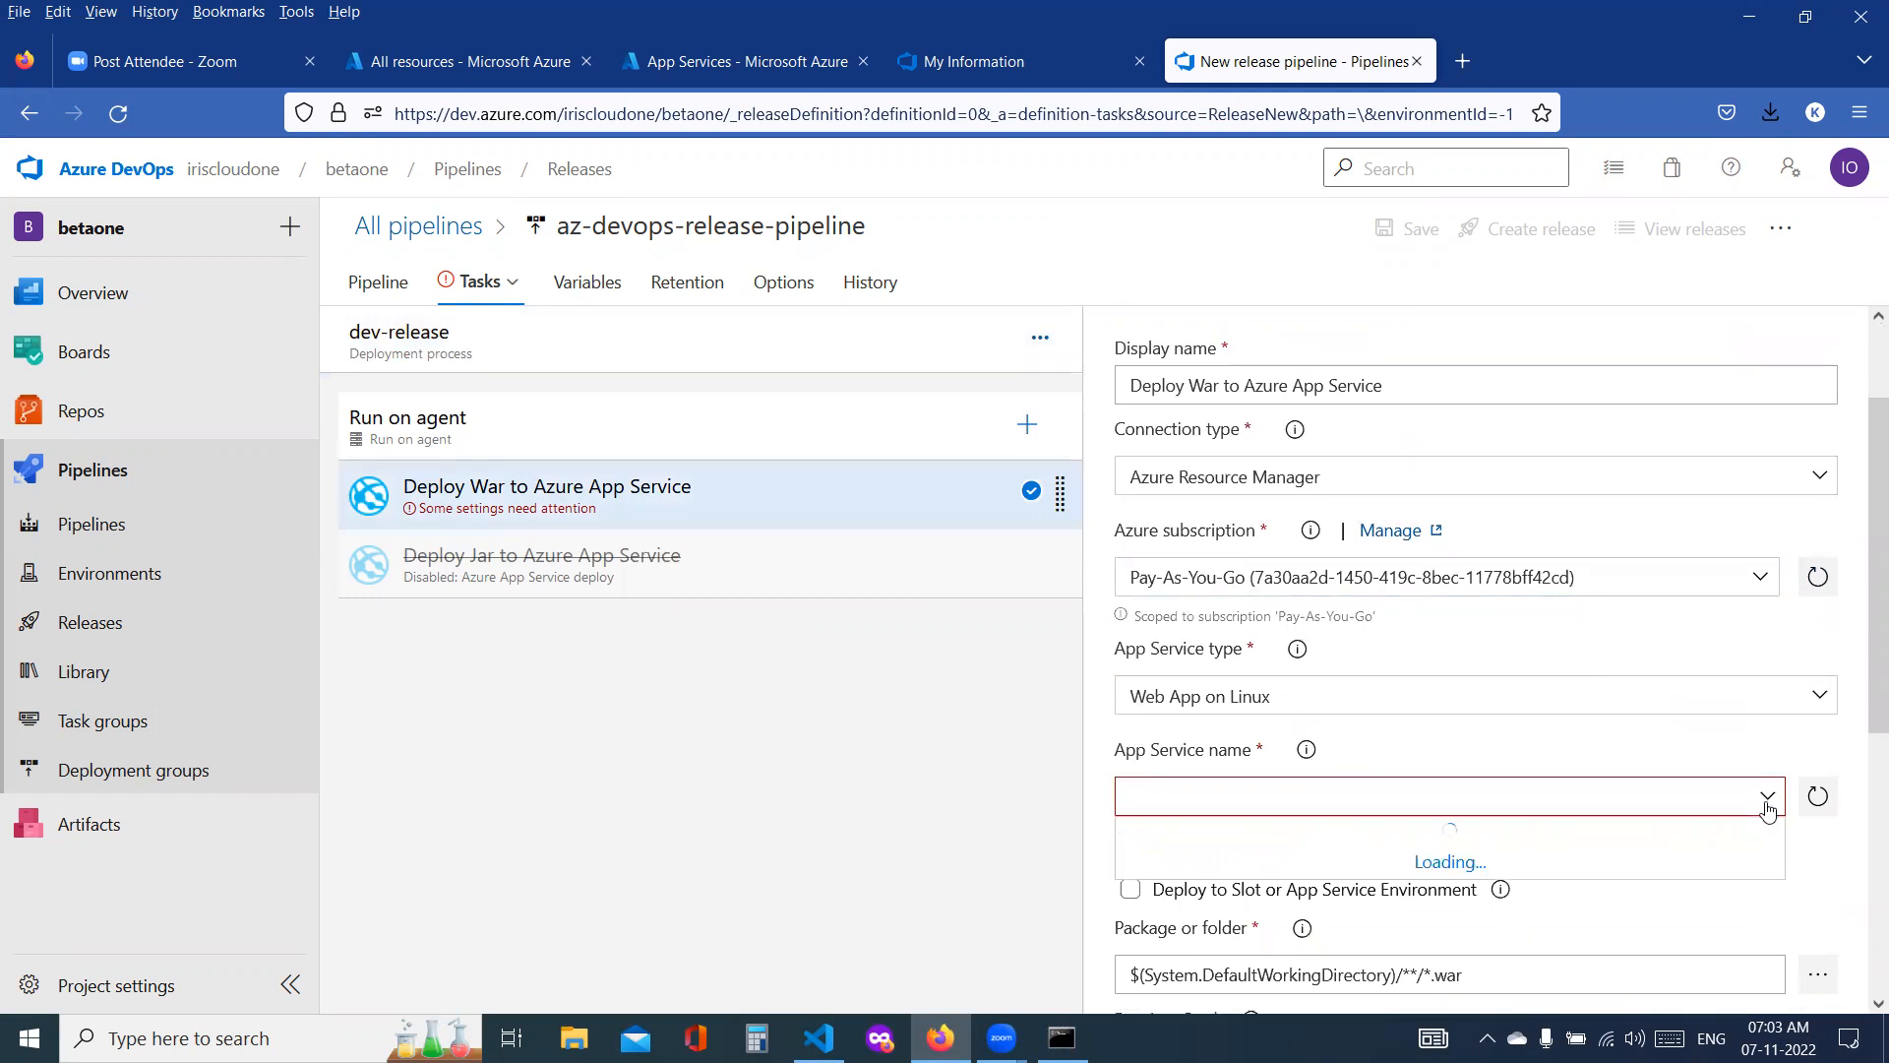
left_click(1819, 796)
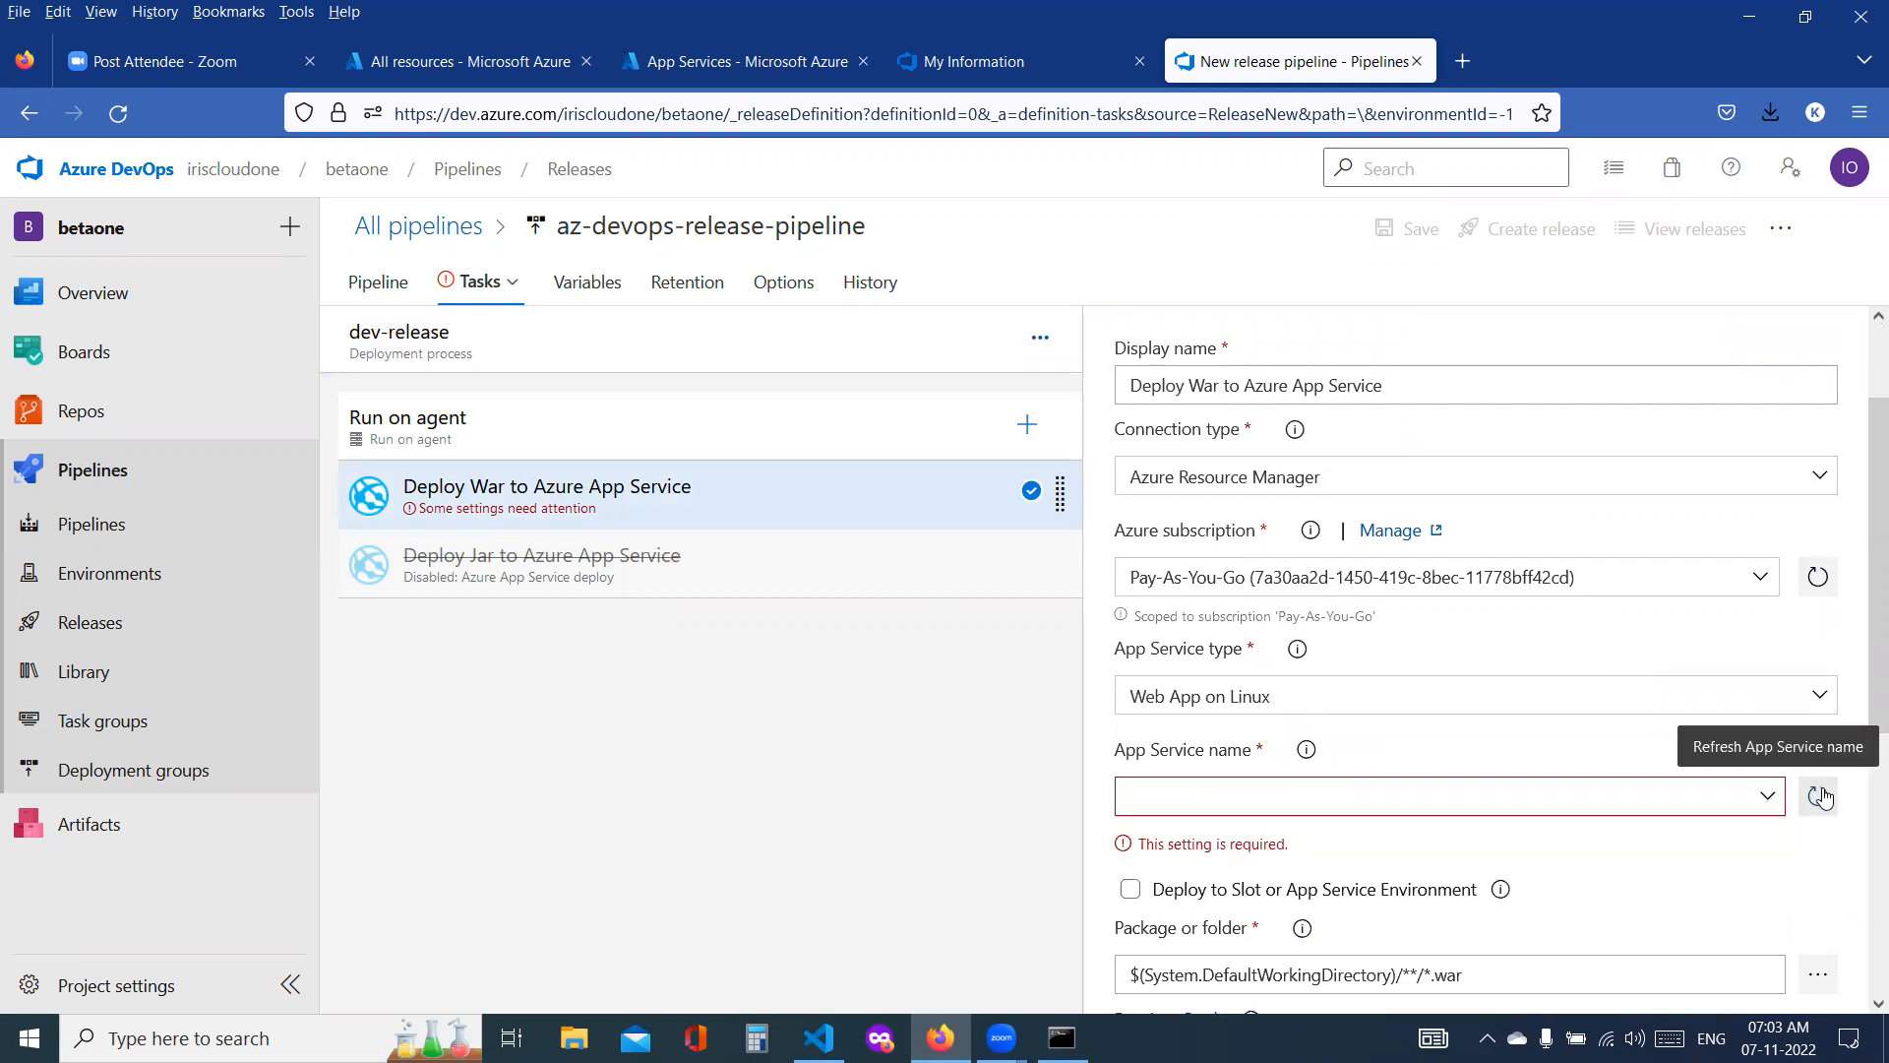
Step: Discard the unsaved release pipeline and create a new one from the Azure App Service deployment template
left_click(415, 240)
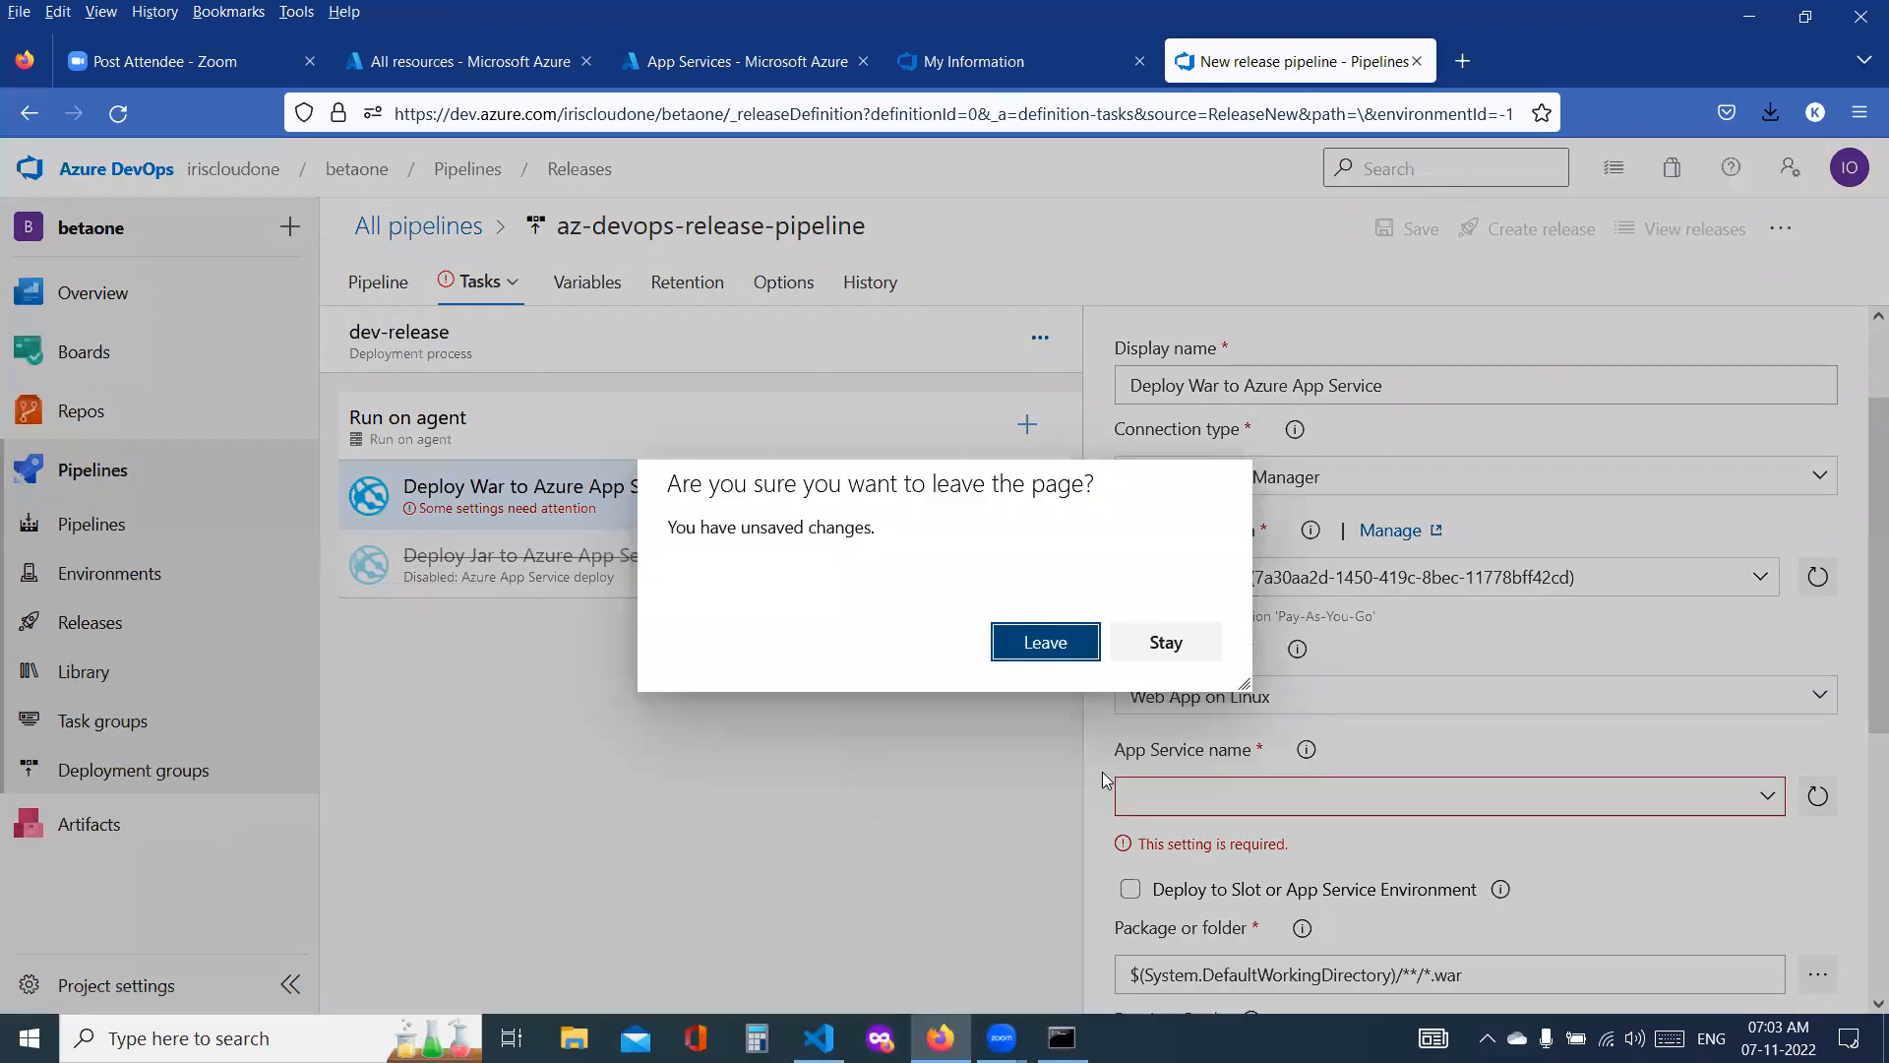
left_click(1014, 634)
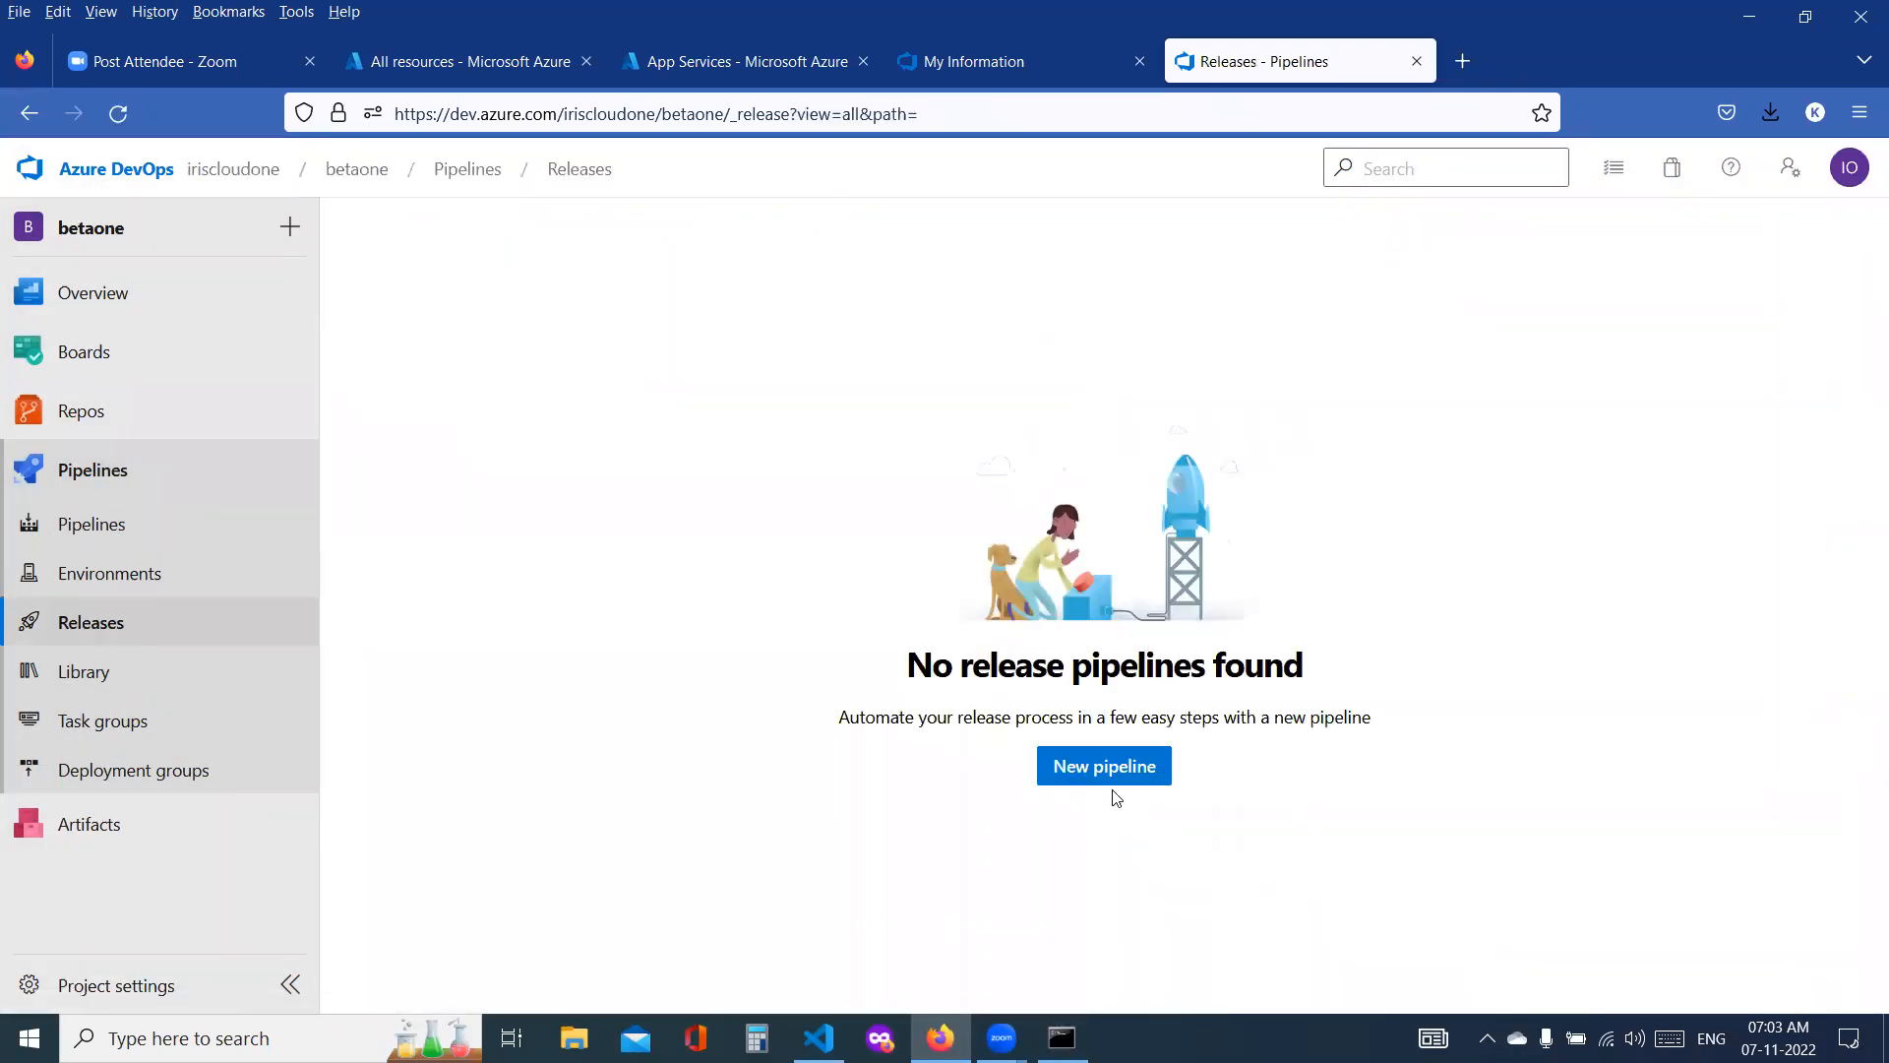
left_click(1107, 777)
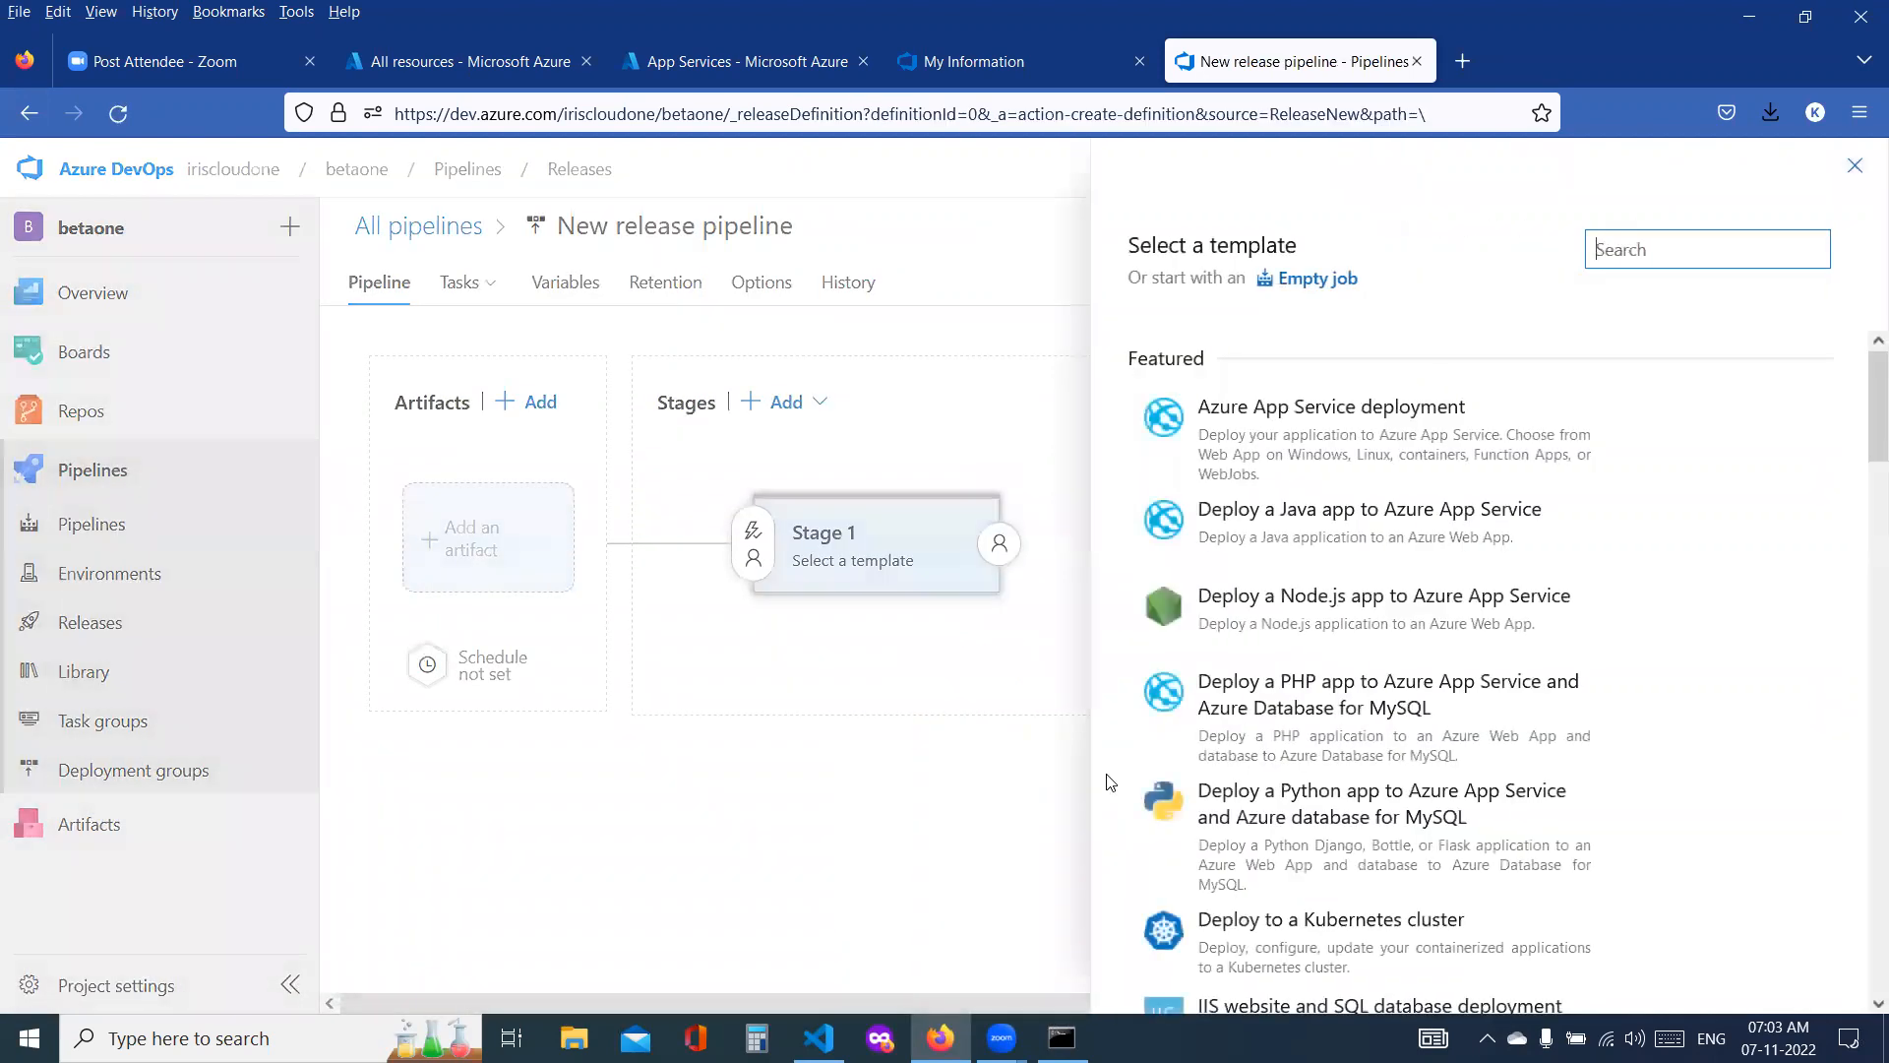
left_click(1265, 464)
left_click(1750, 442)
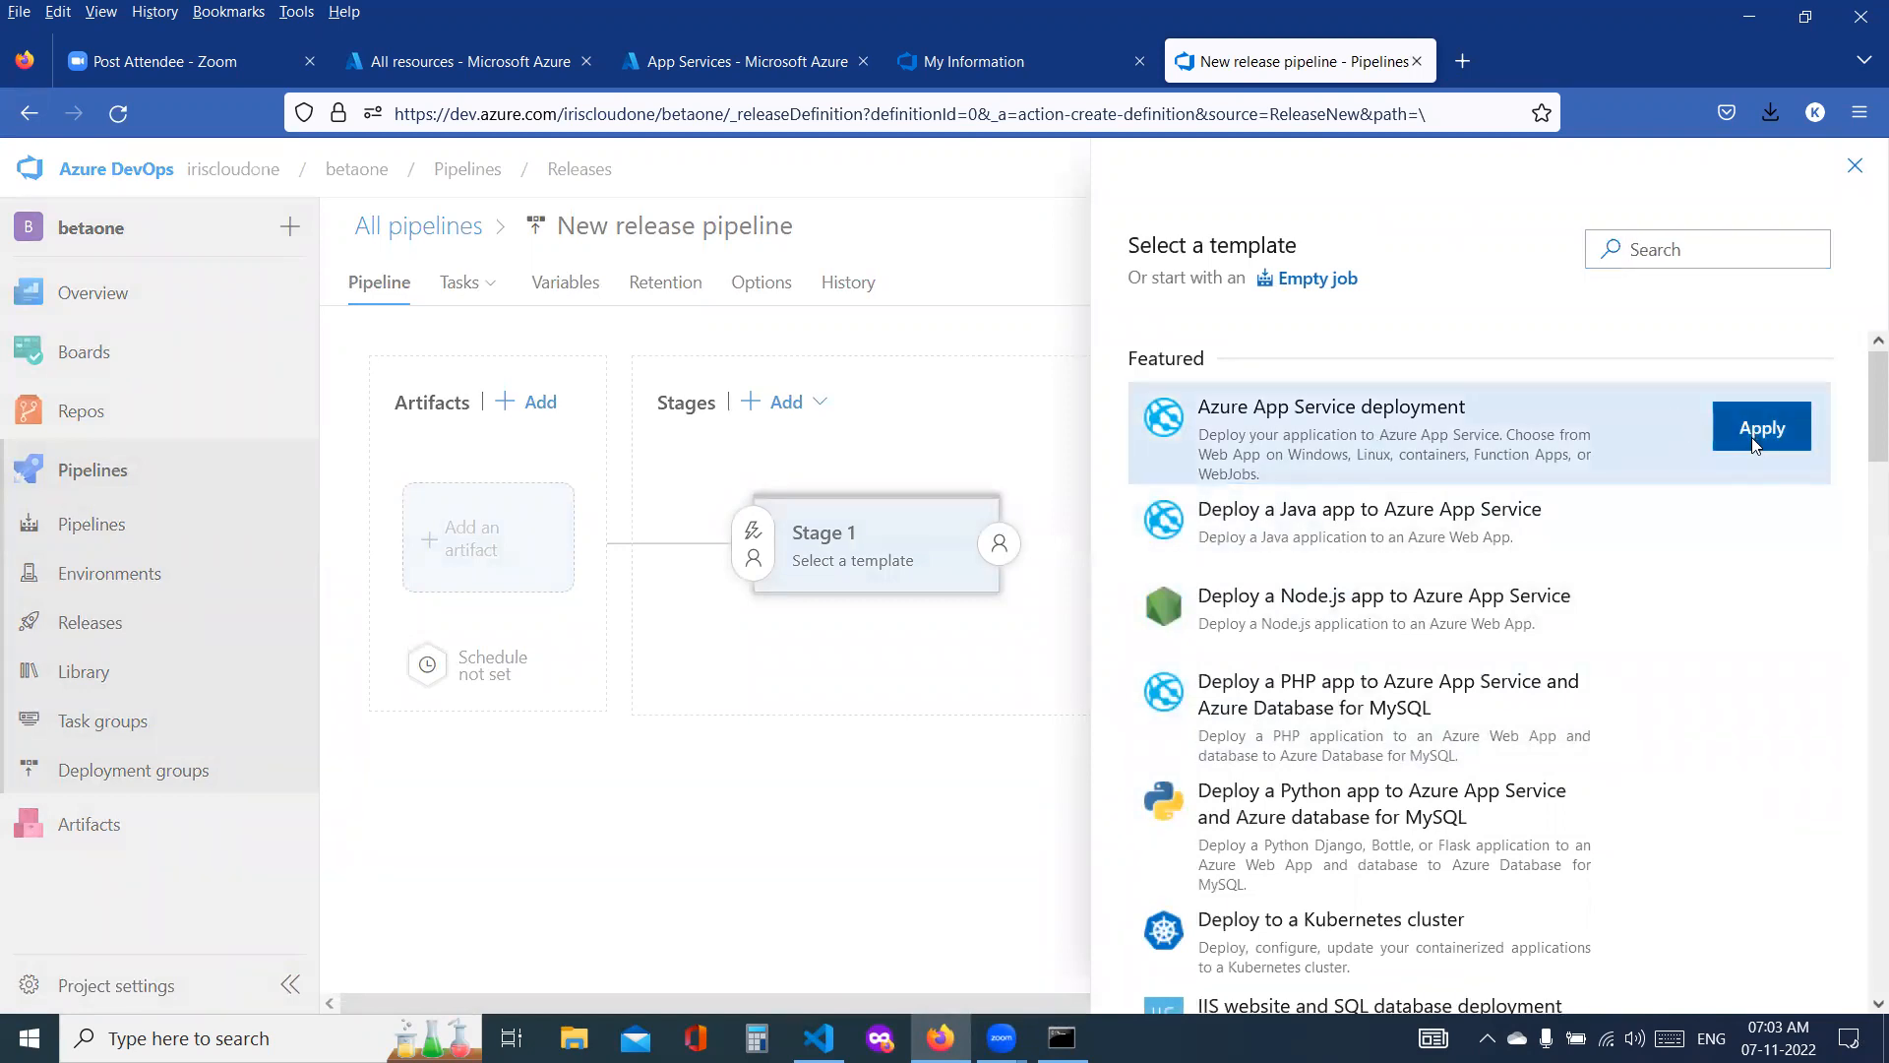
Step: Name the new release pipeline's stage dev and close the stage properties
left_click(1382, 559)
key("ctrl+a")
type("de")
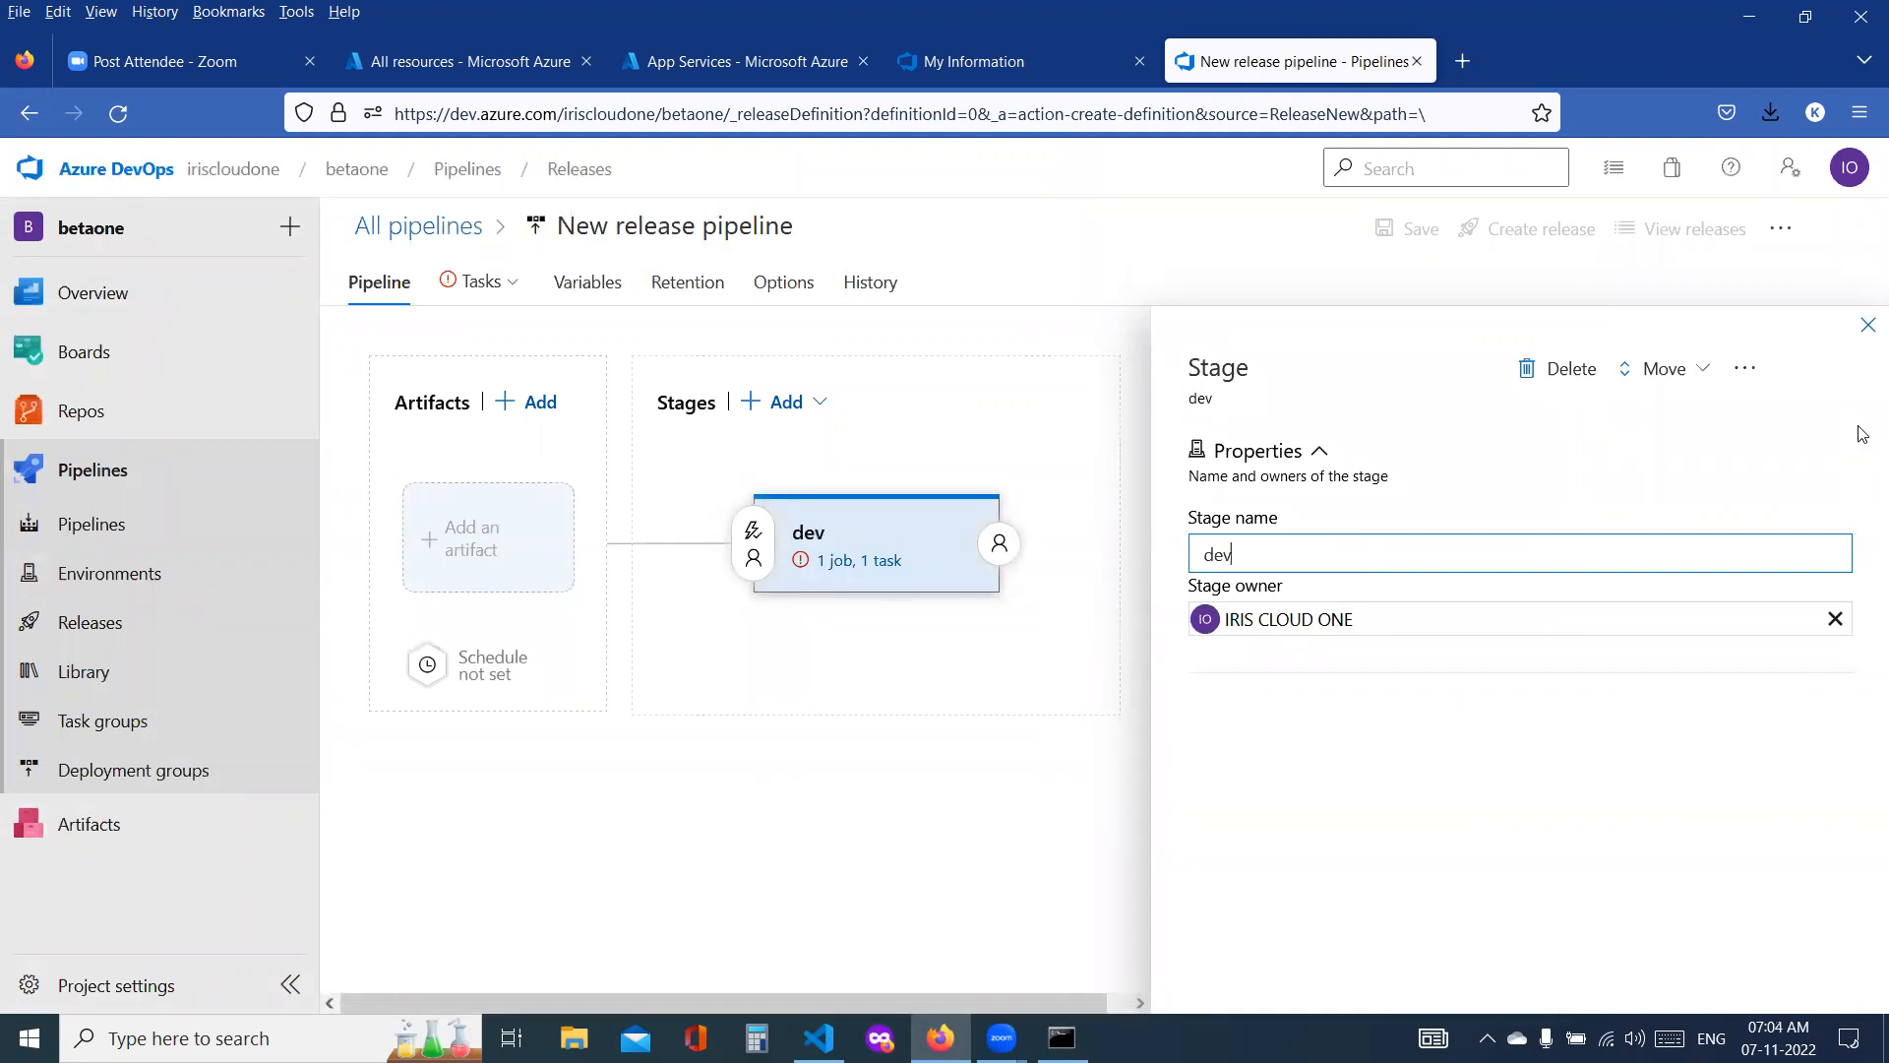
left_click(1867, 326)
Step: Rename the release pipeline as az-devops-release-pipeline
double_click(584, 223)
triple_click(586, 222)
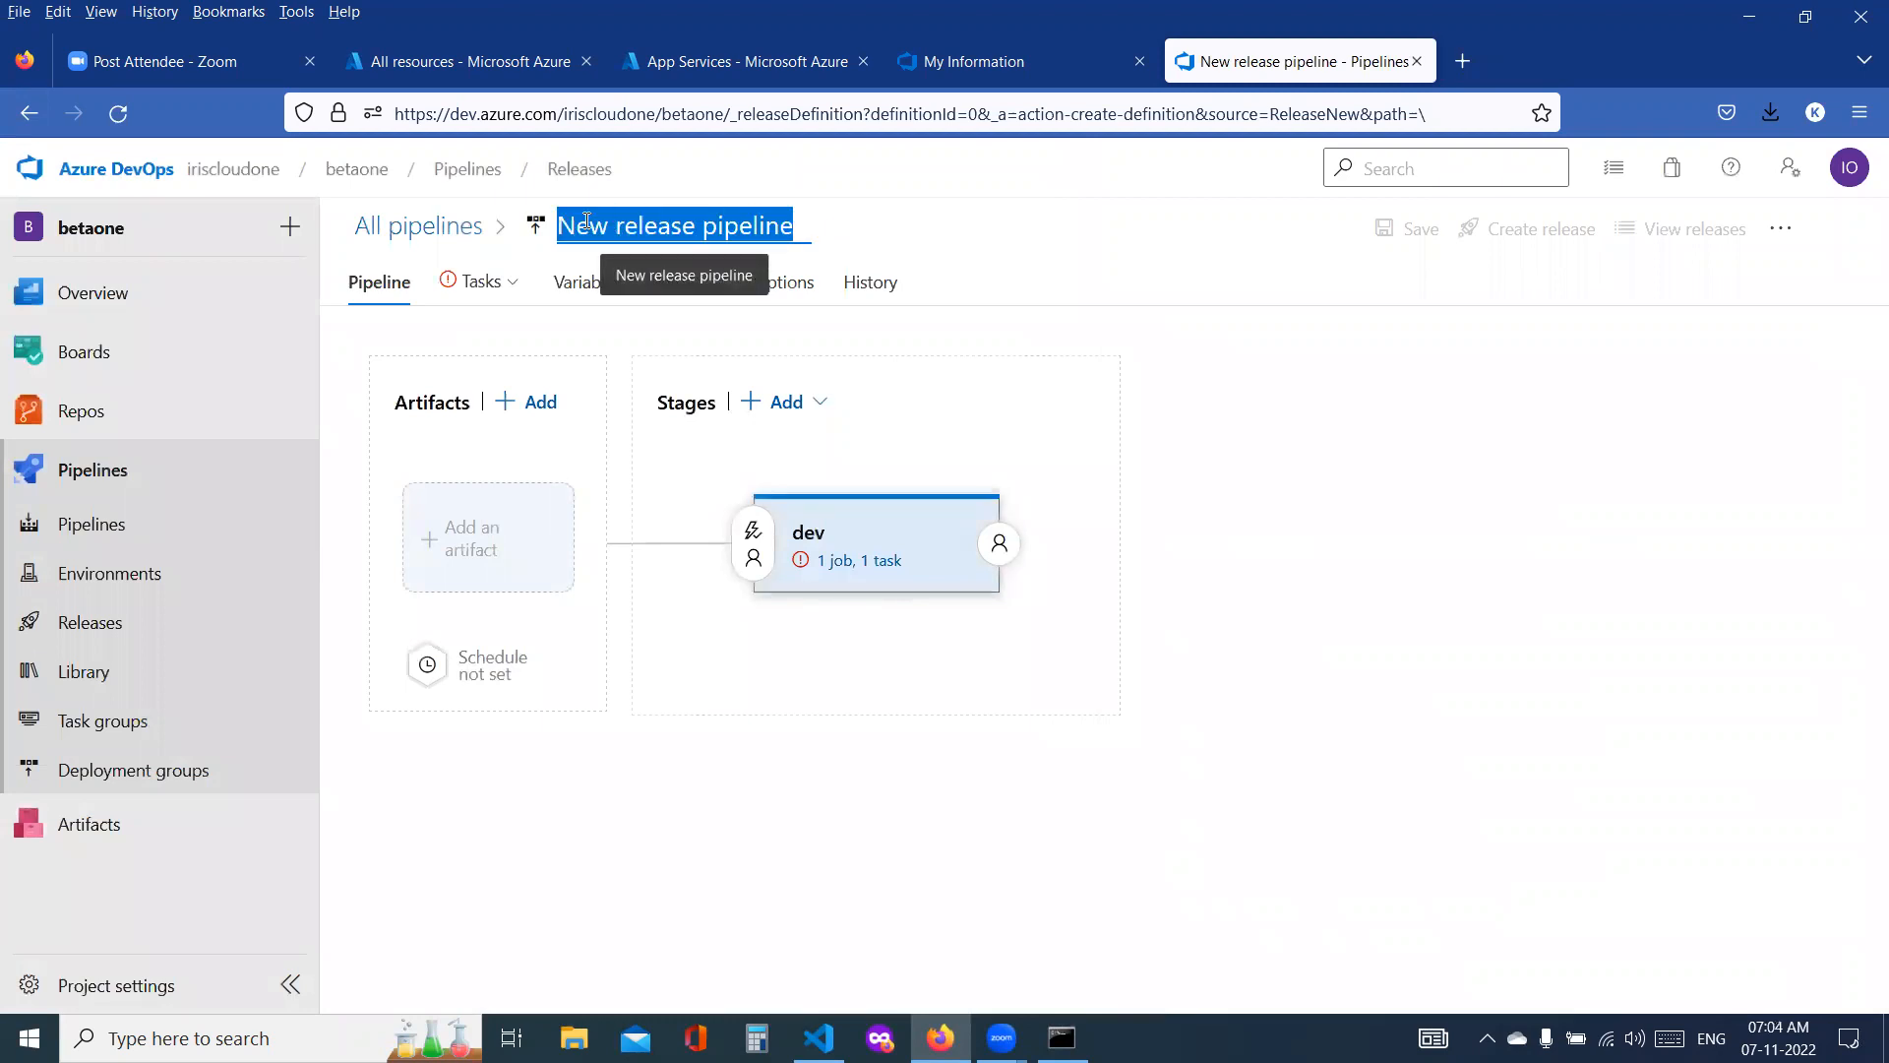
type("az-d")
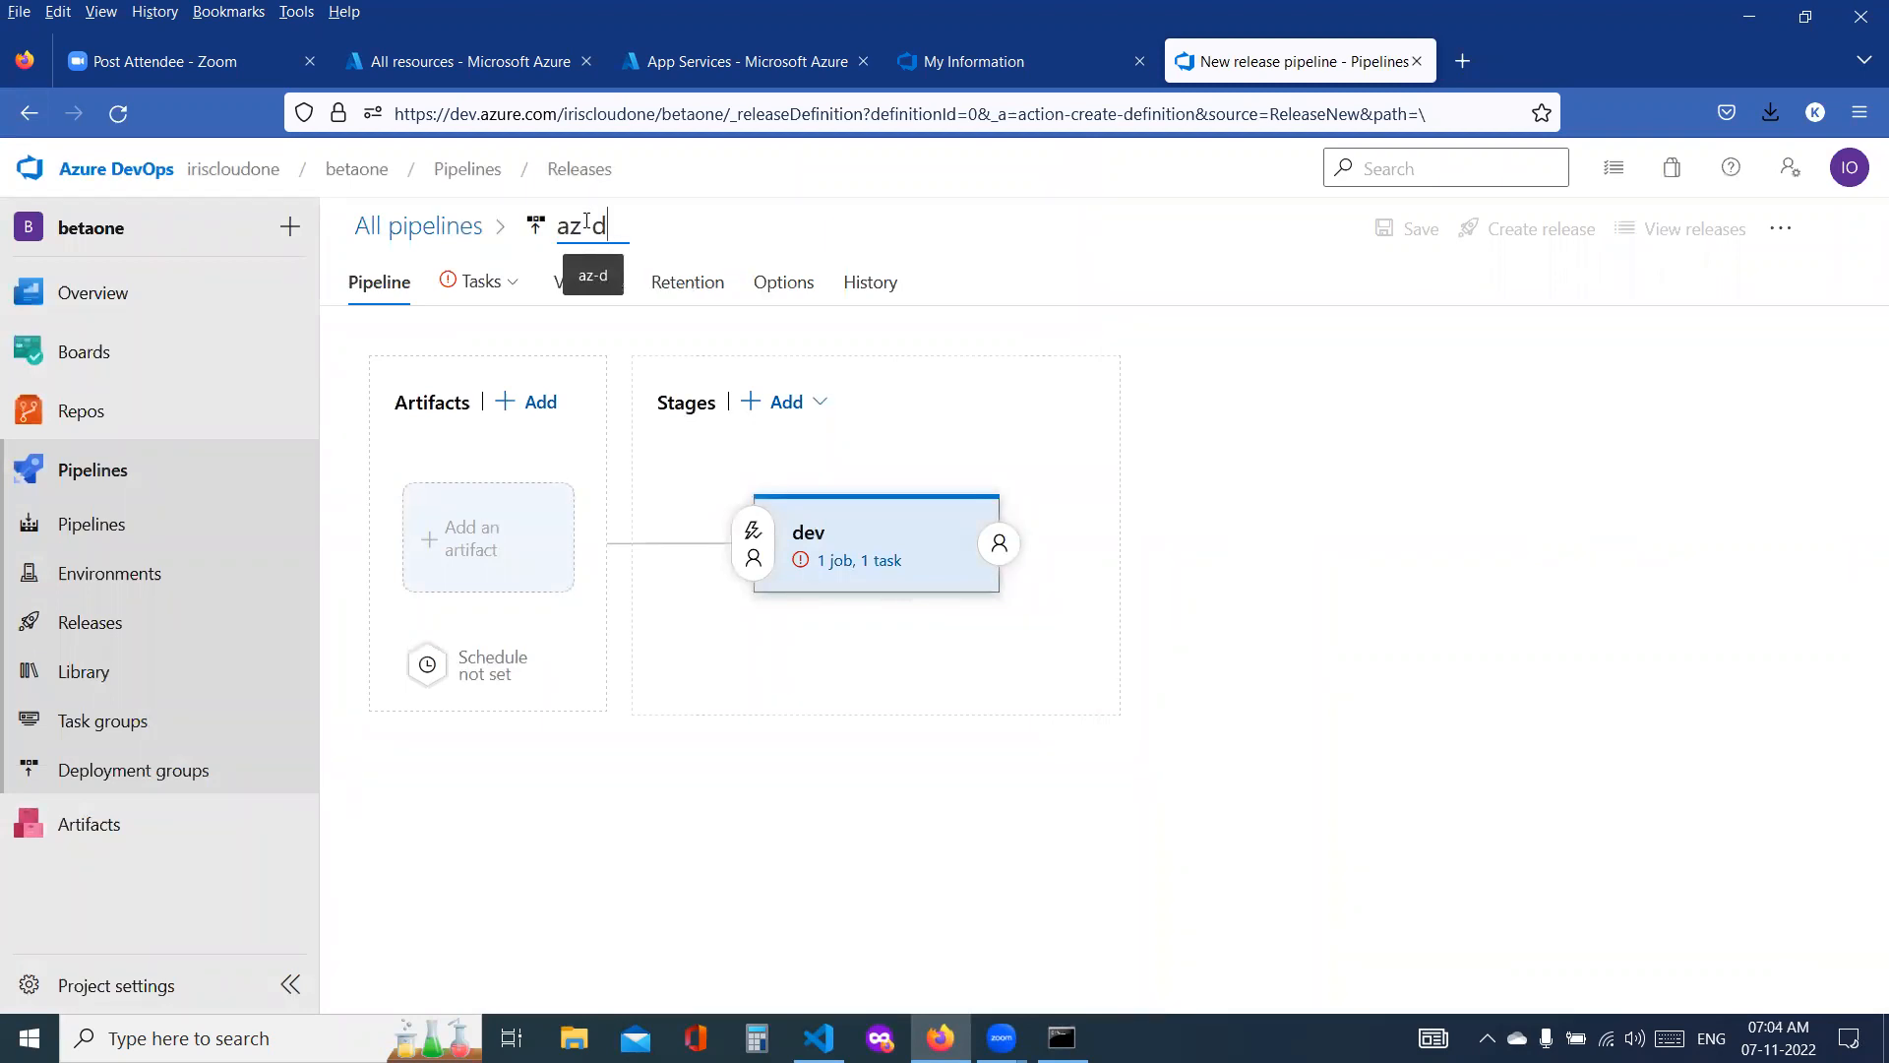
type("evops-")
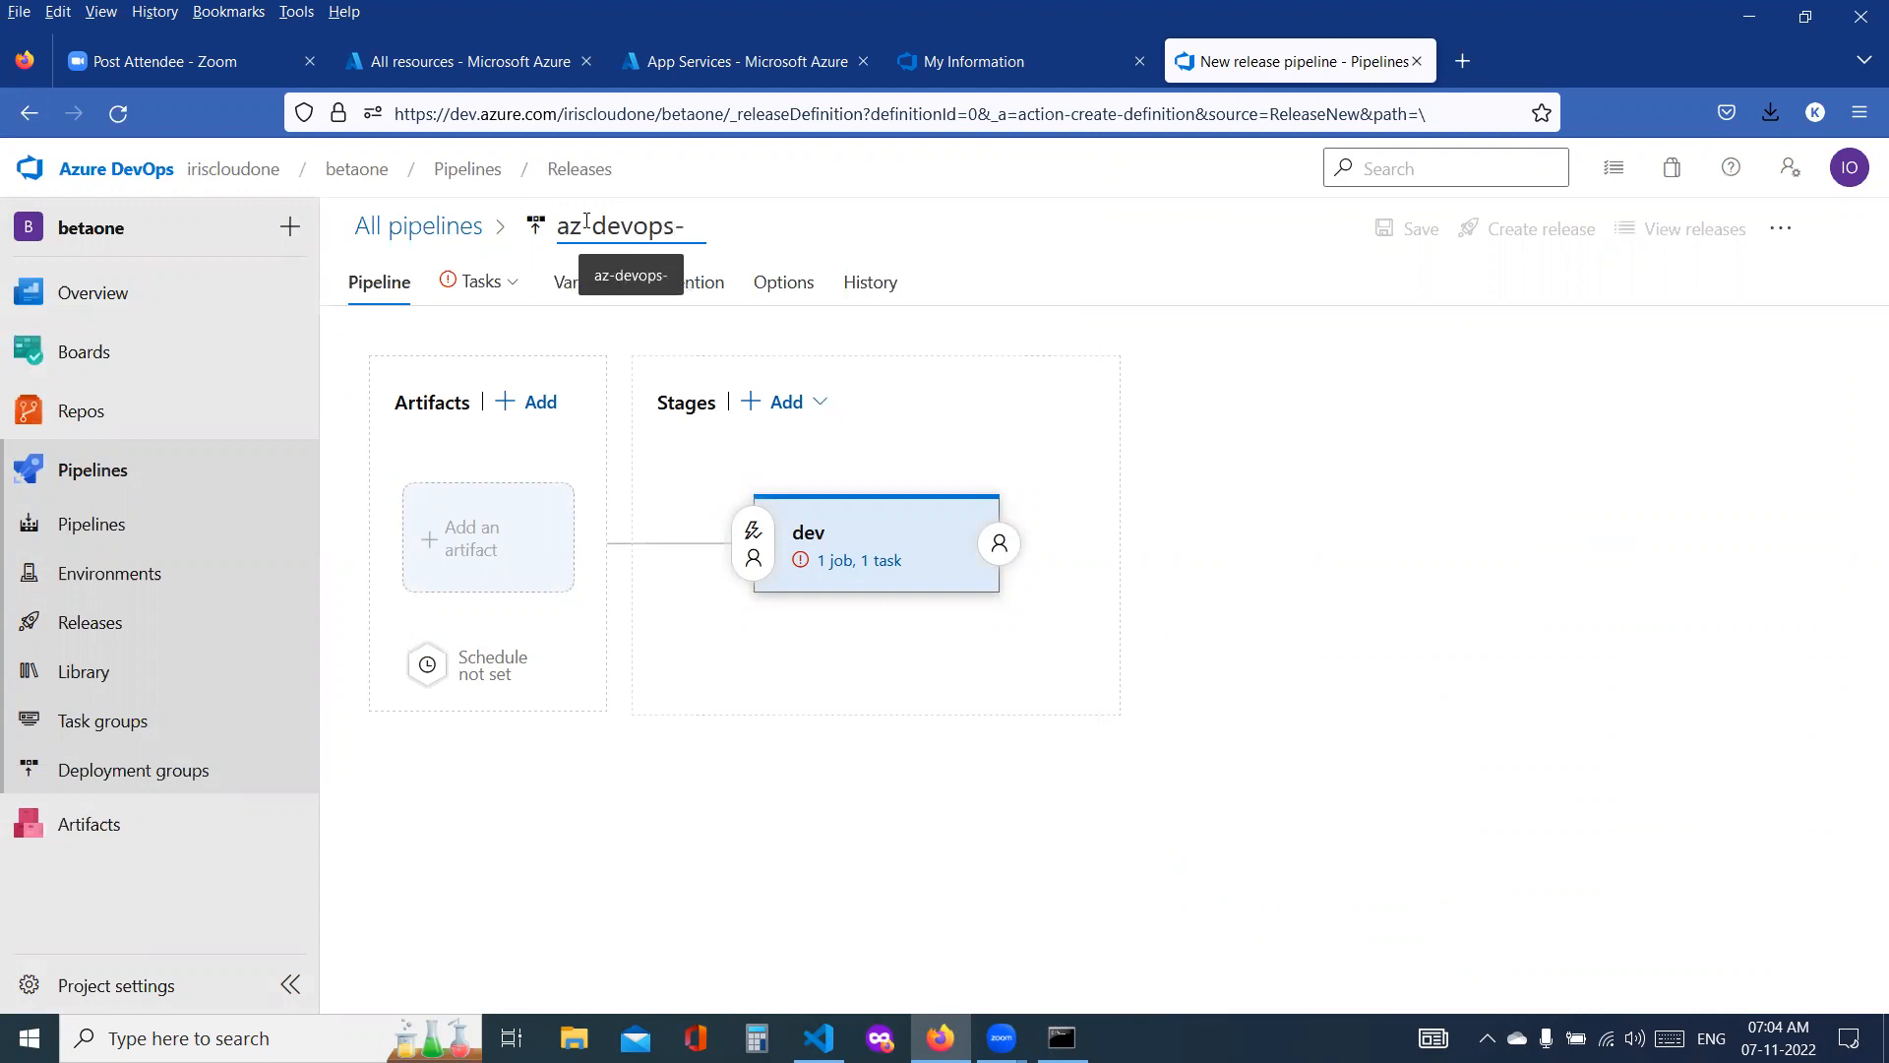
type("release-pipeline")
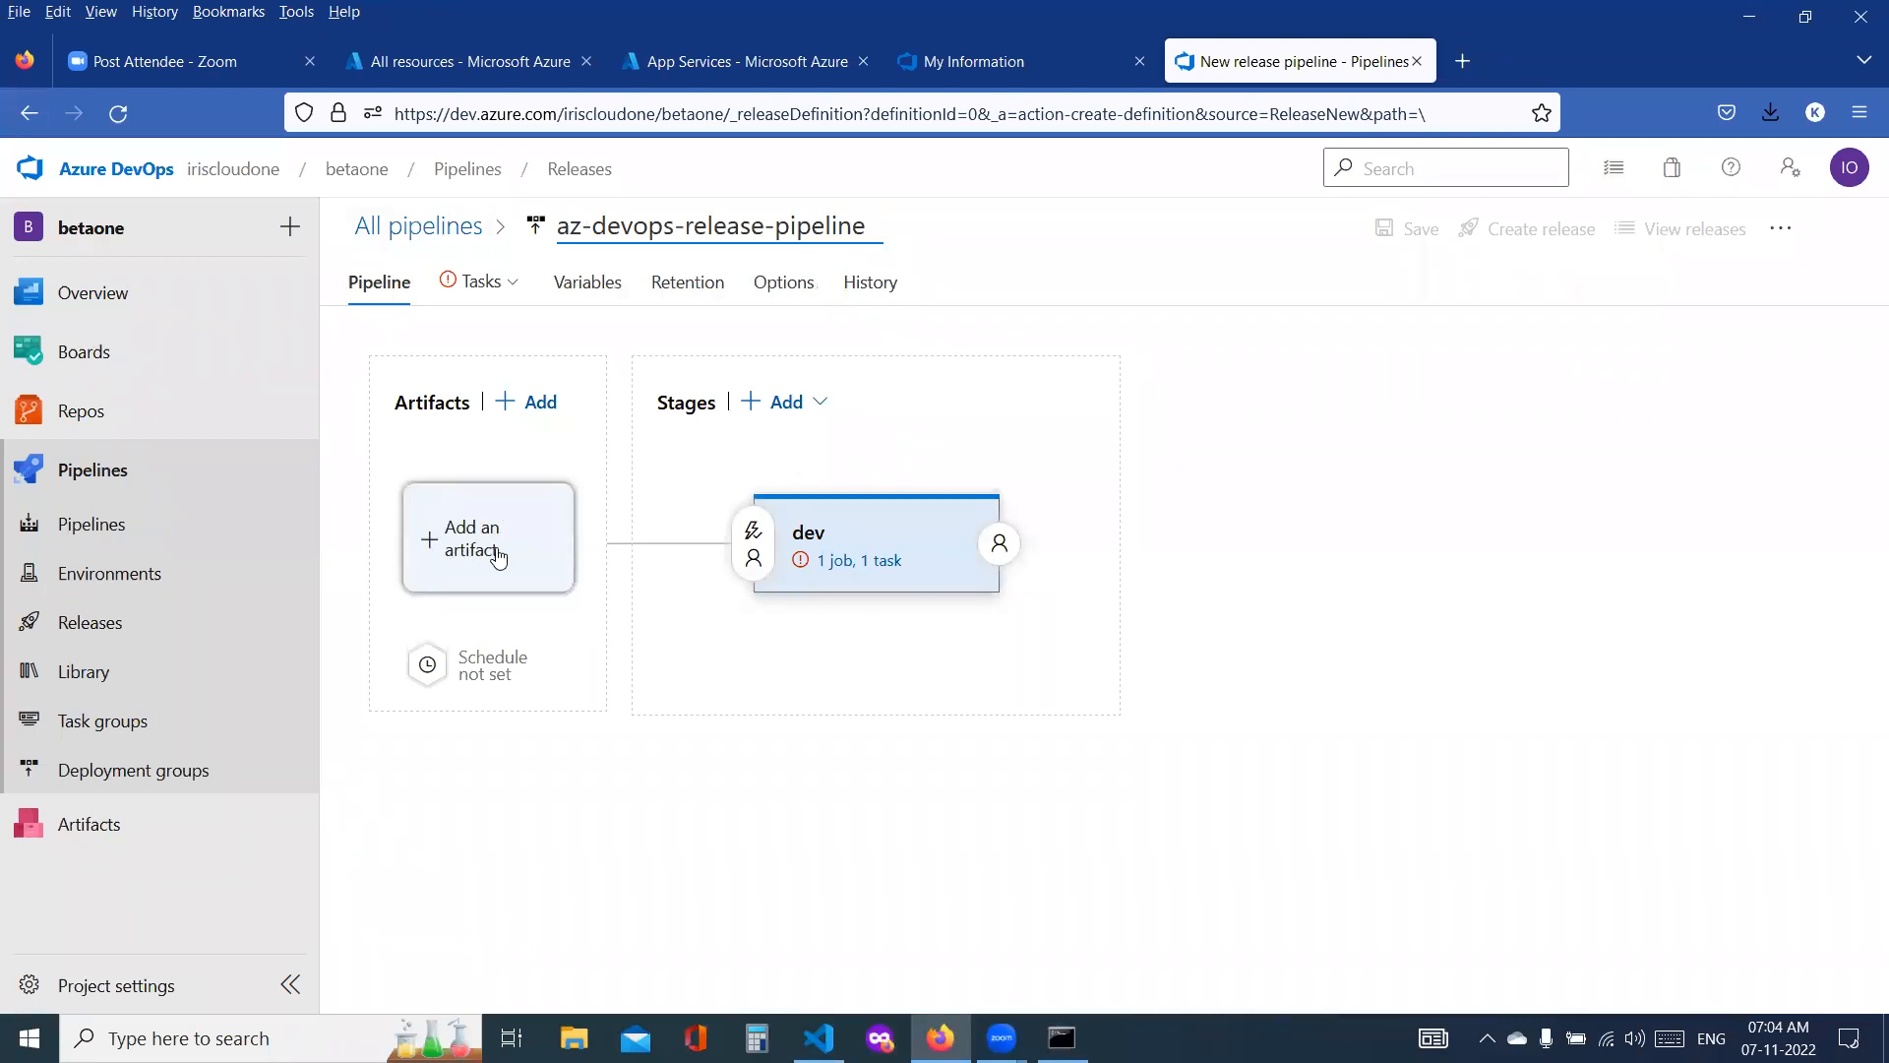
Step: Rename the dev stage as dev-release and open its tasks
left_click(808, 545)
left_click(1283, 554)
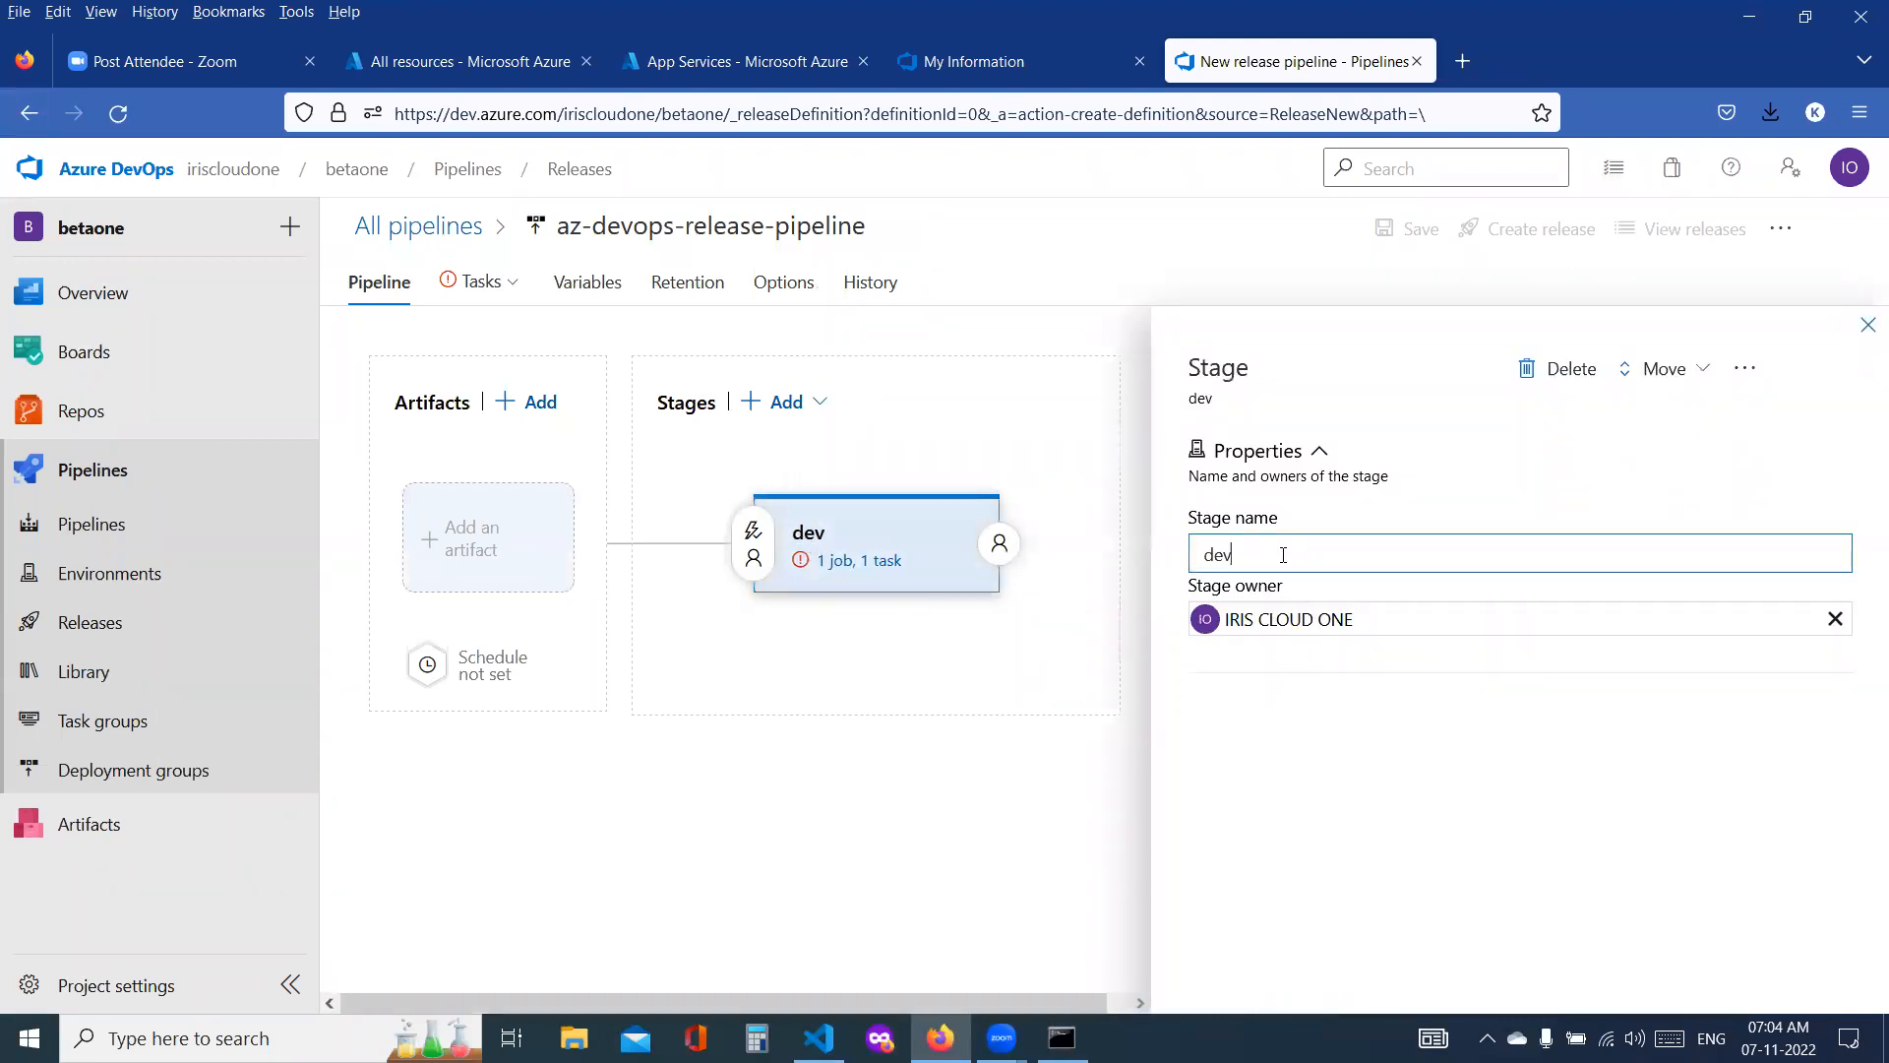
left_click(858, 571)
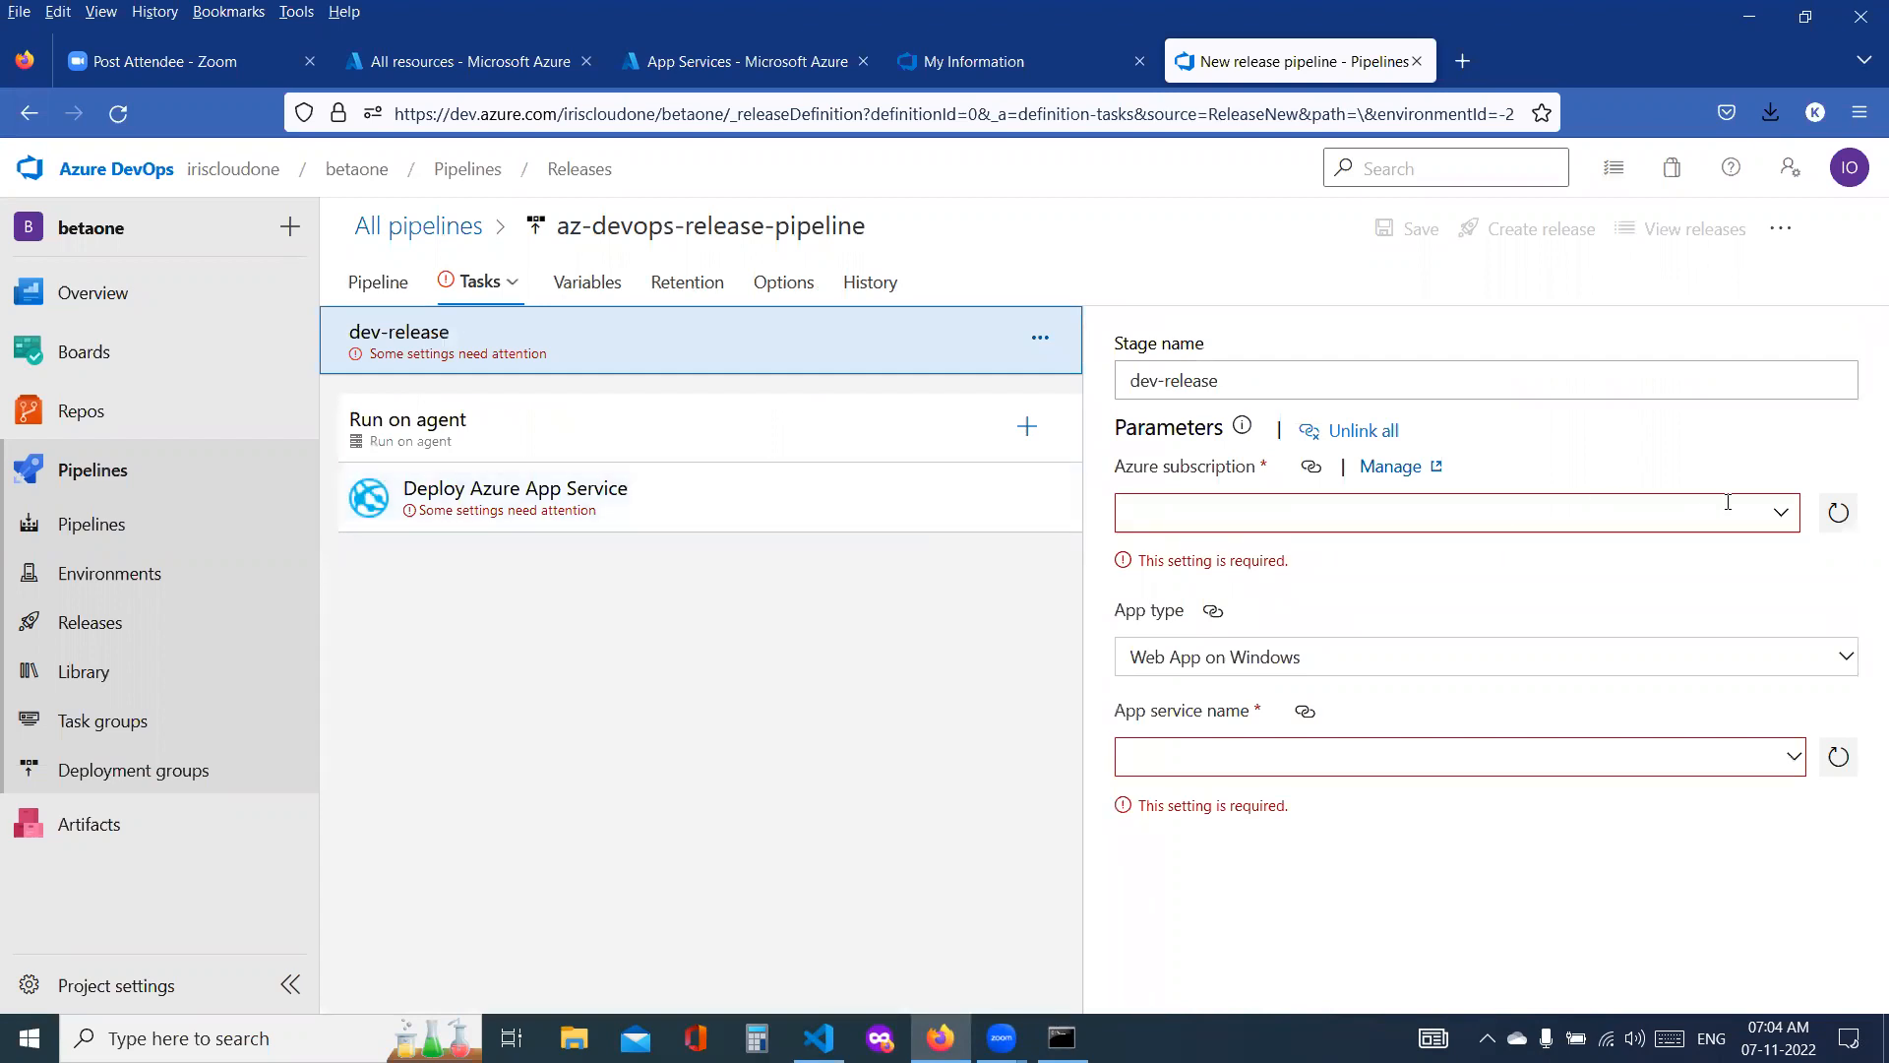
Step: Set the dev-release stage's Azure subscription to the Pay-As-You-Go service connection without the -9117 suffix, and the app type to Web App on Linux
left_click(1777, 516)
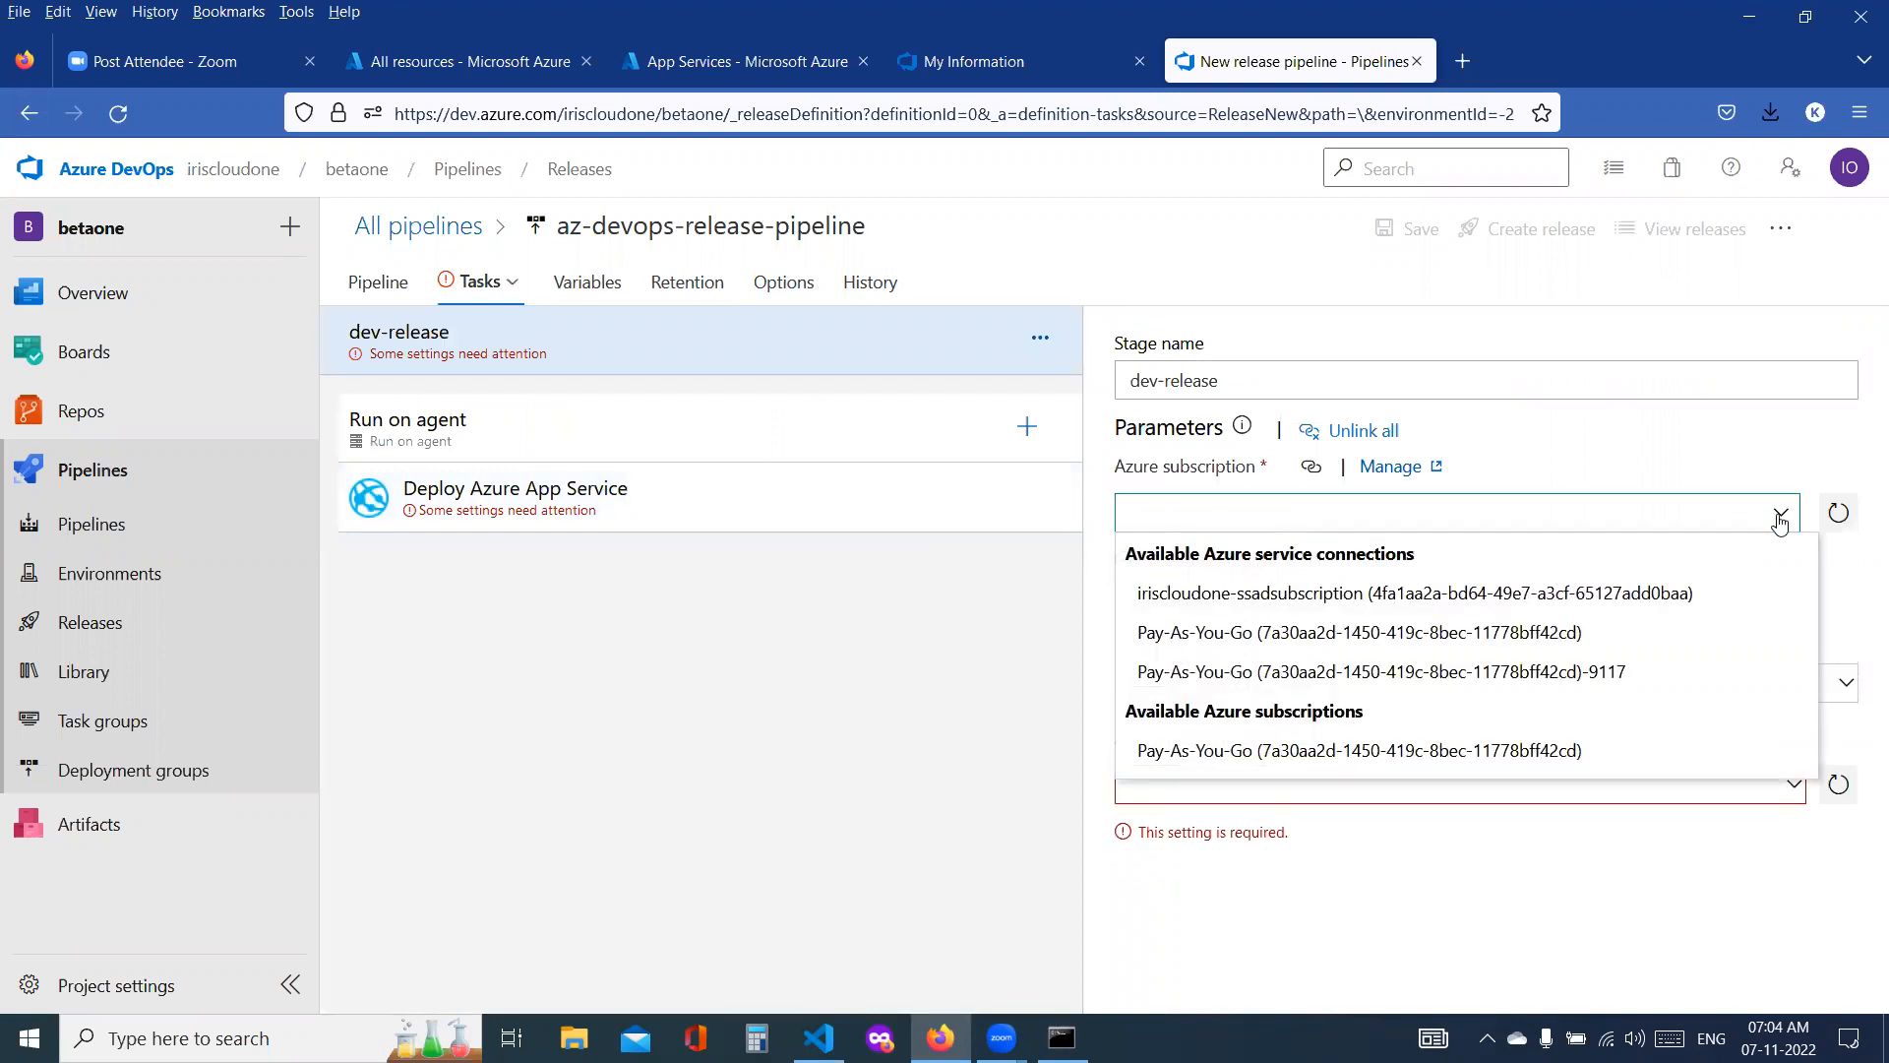
left_click(1491, 756)
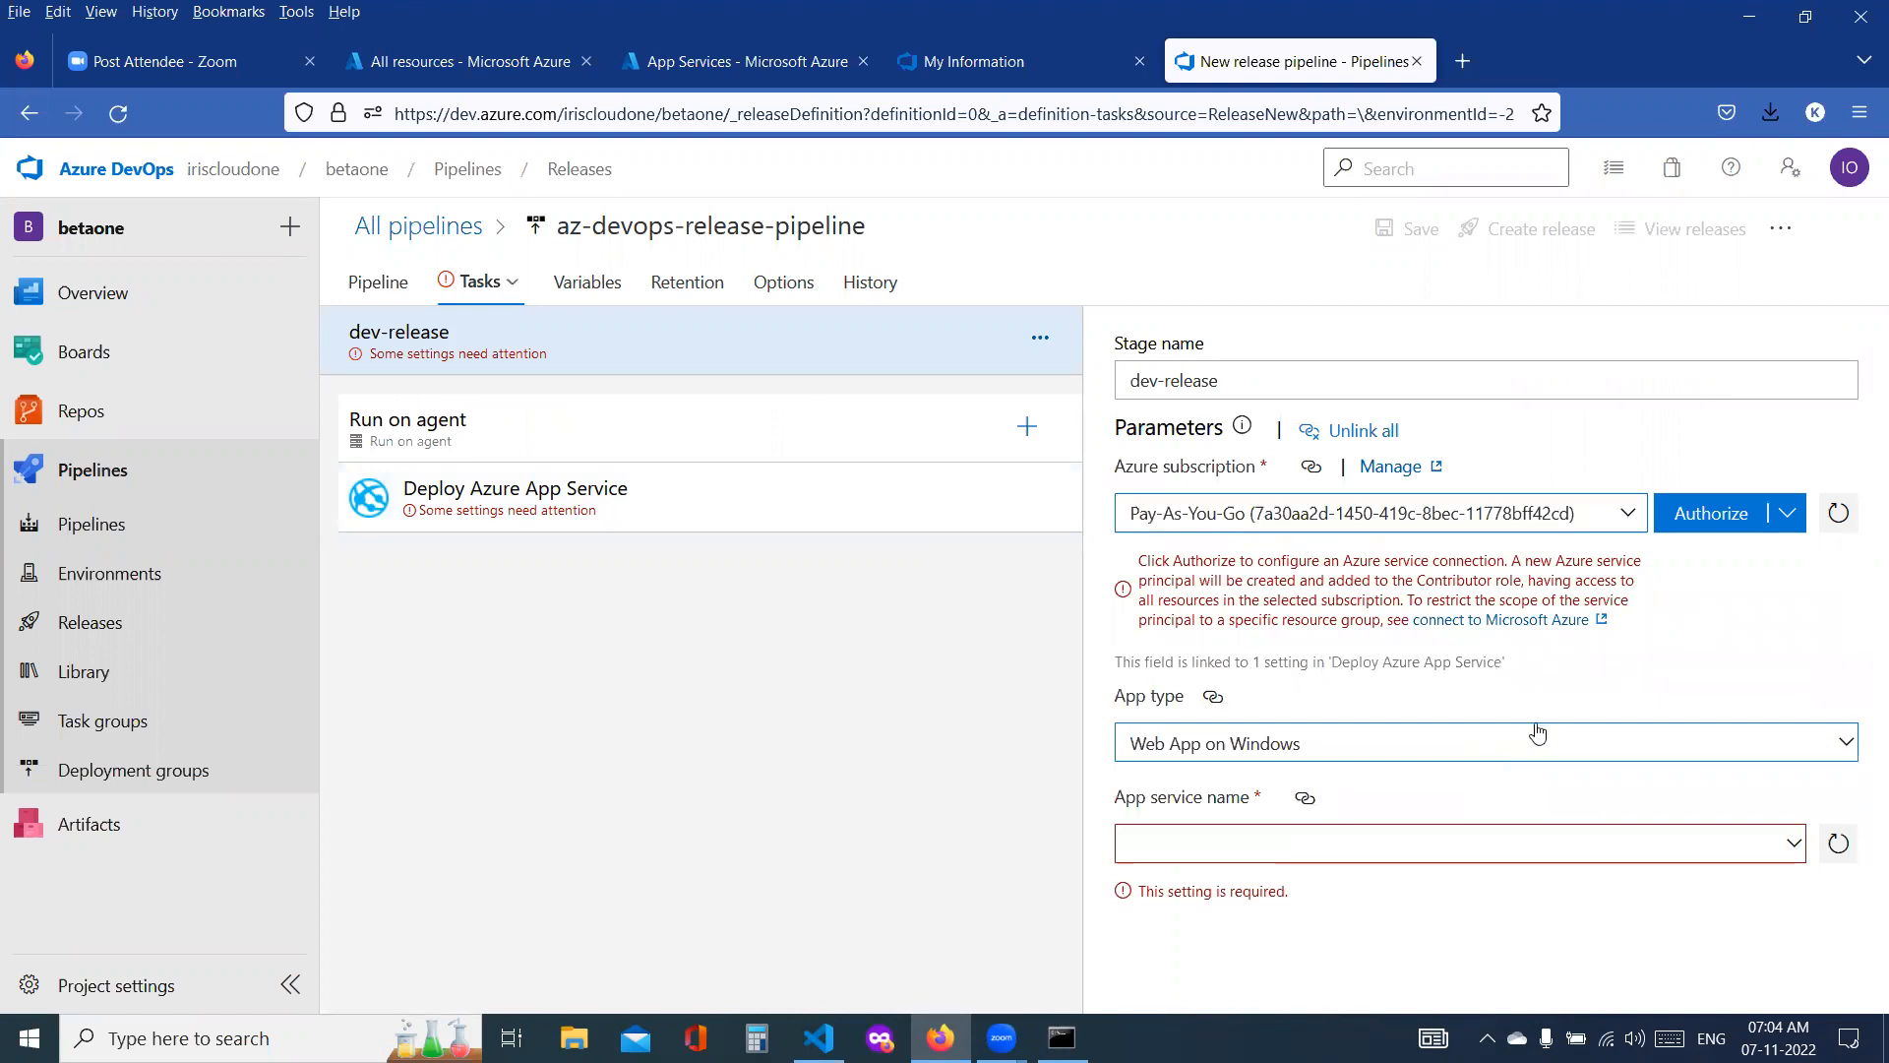
left_click(1785, 522)
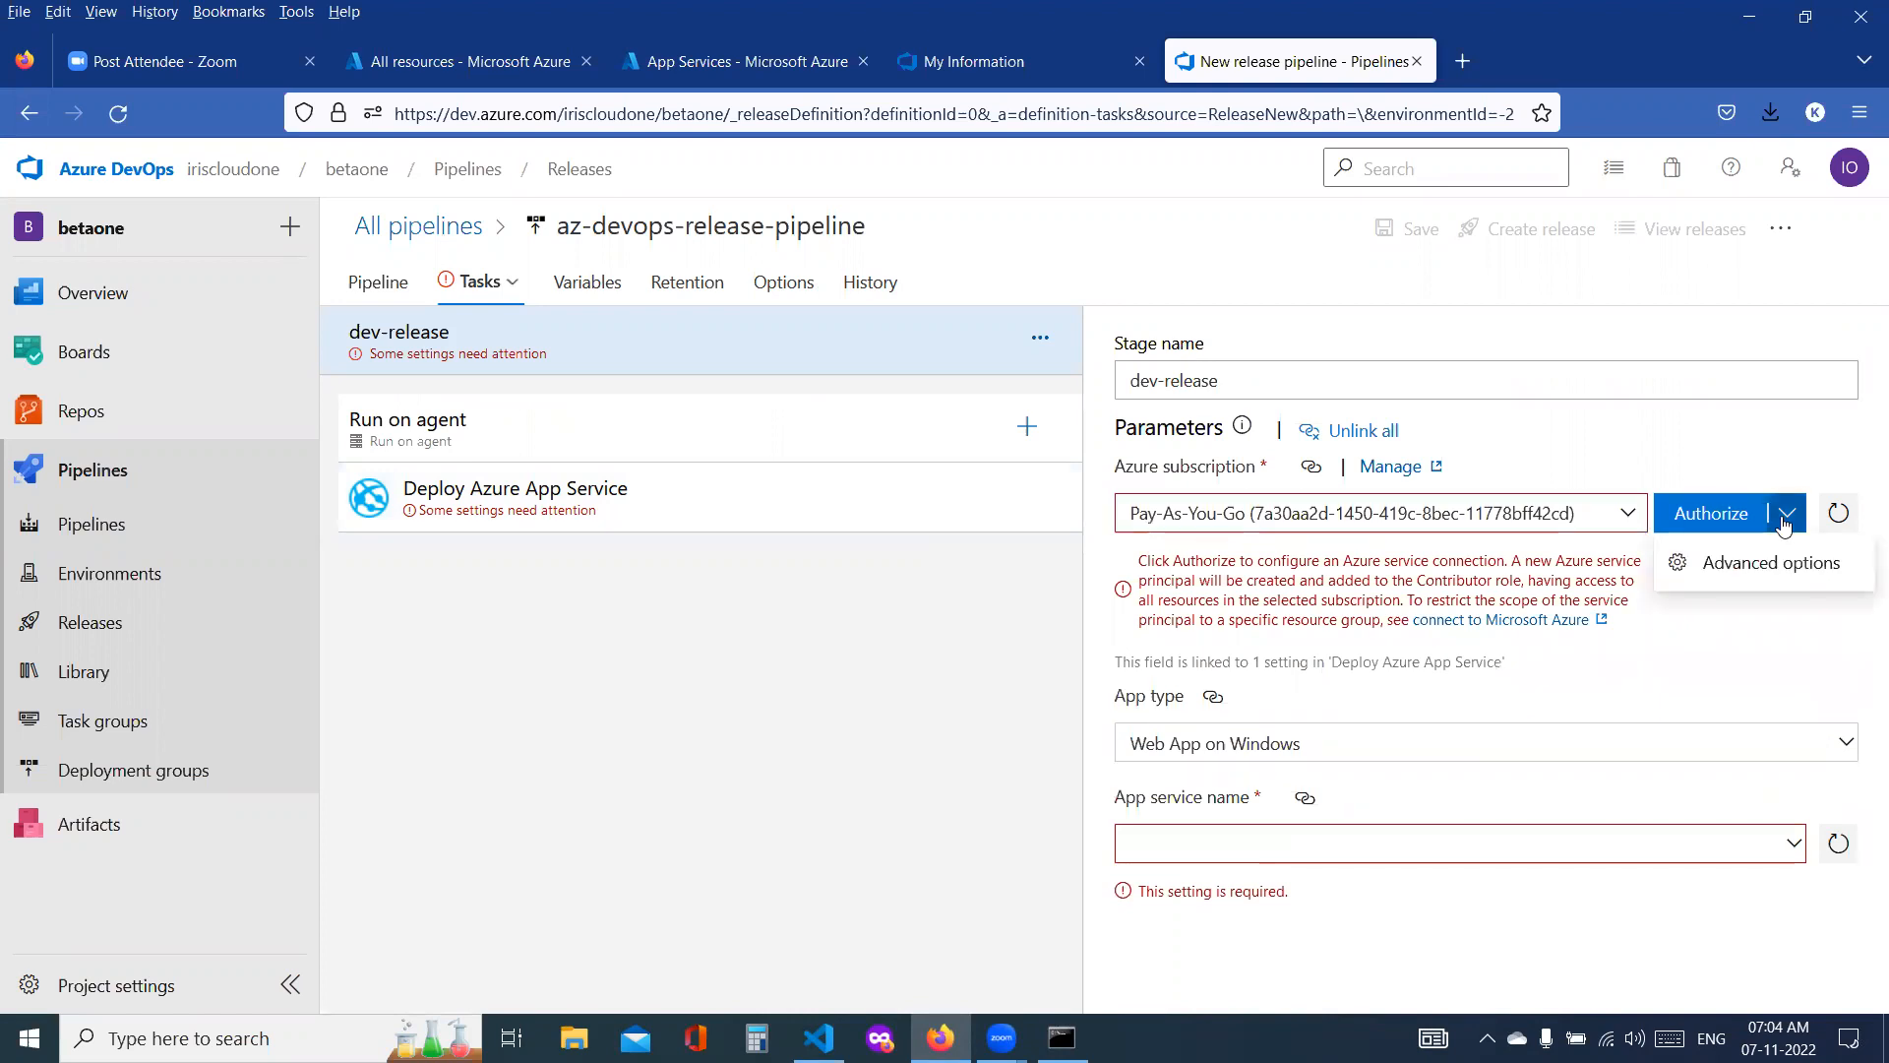
left_click(1629, 513)
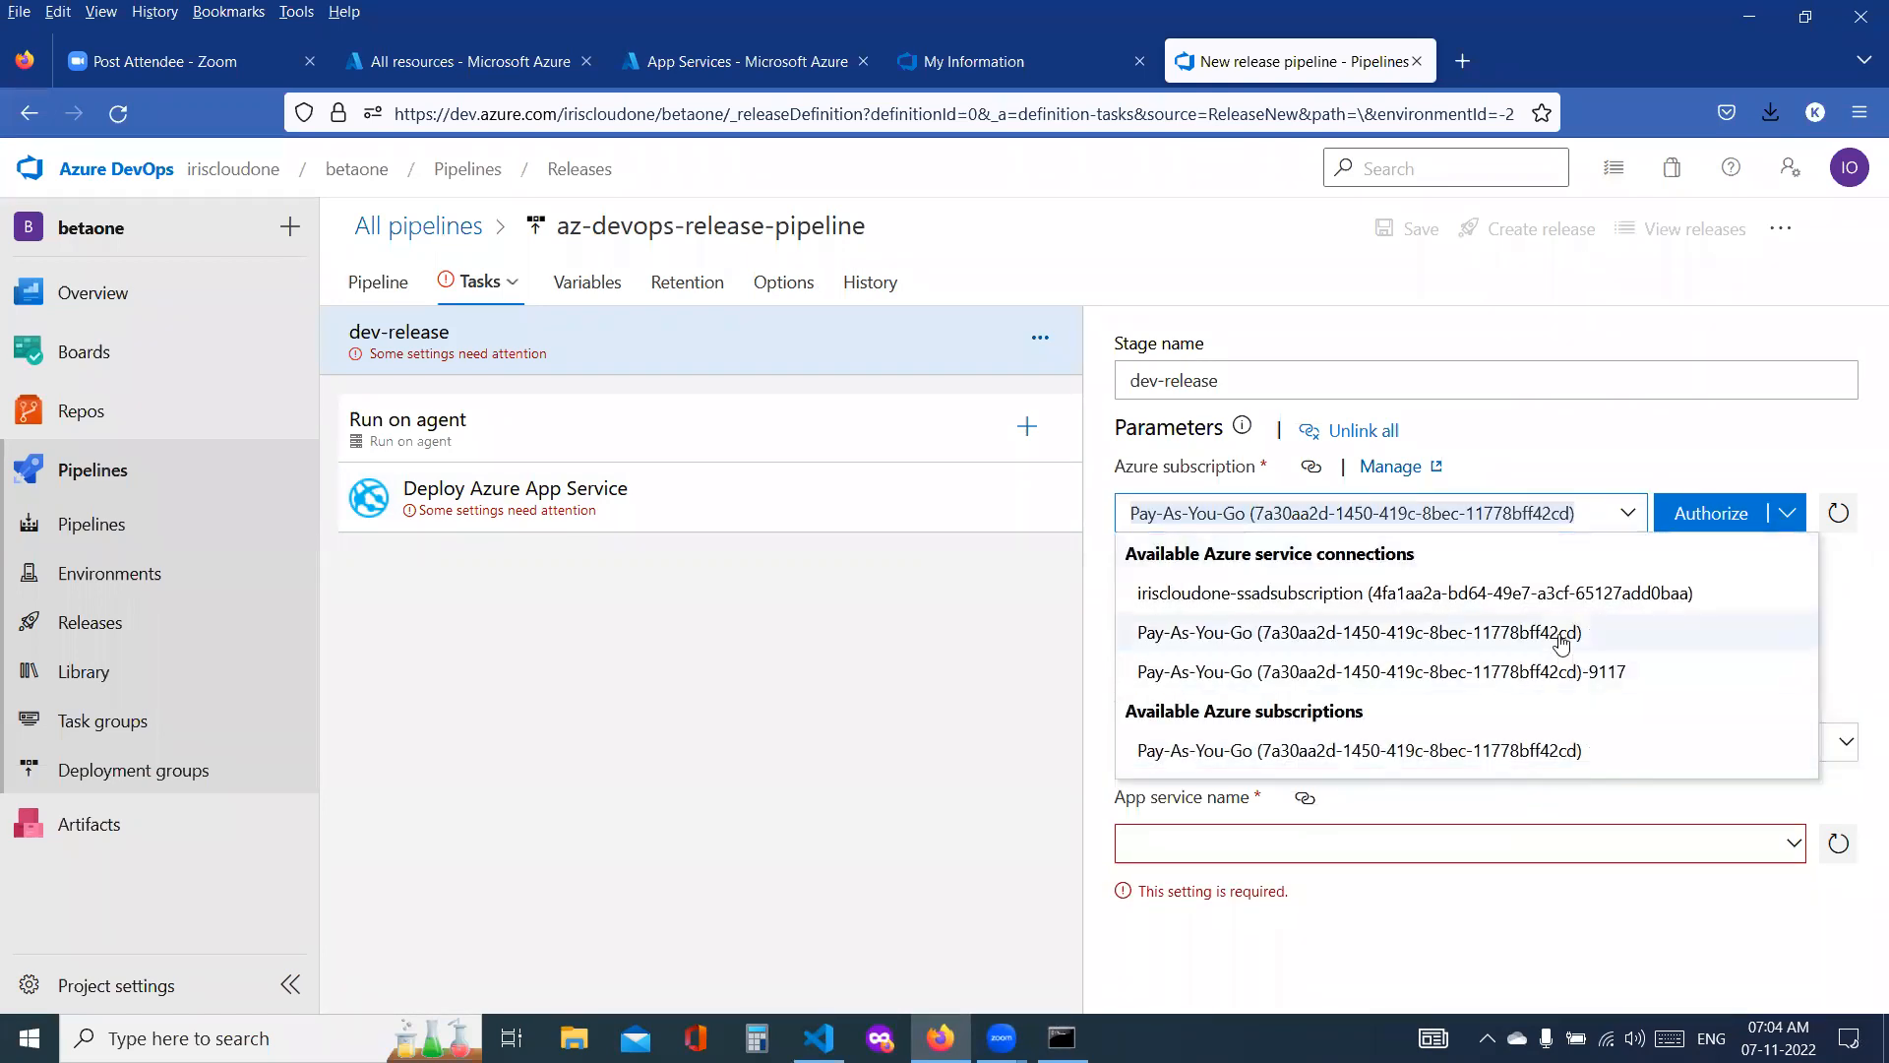
left_click(1561, 641)
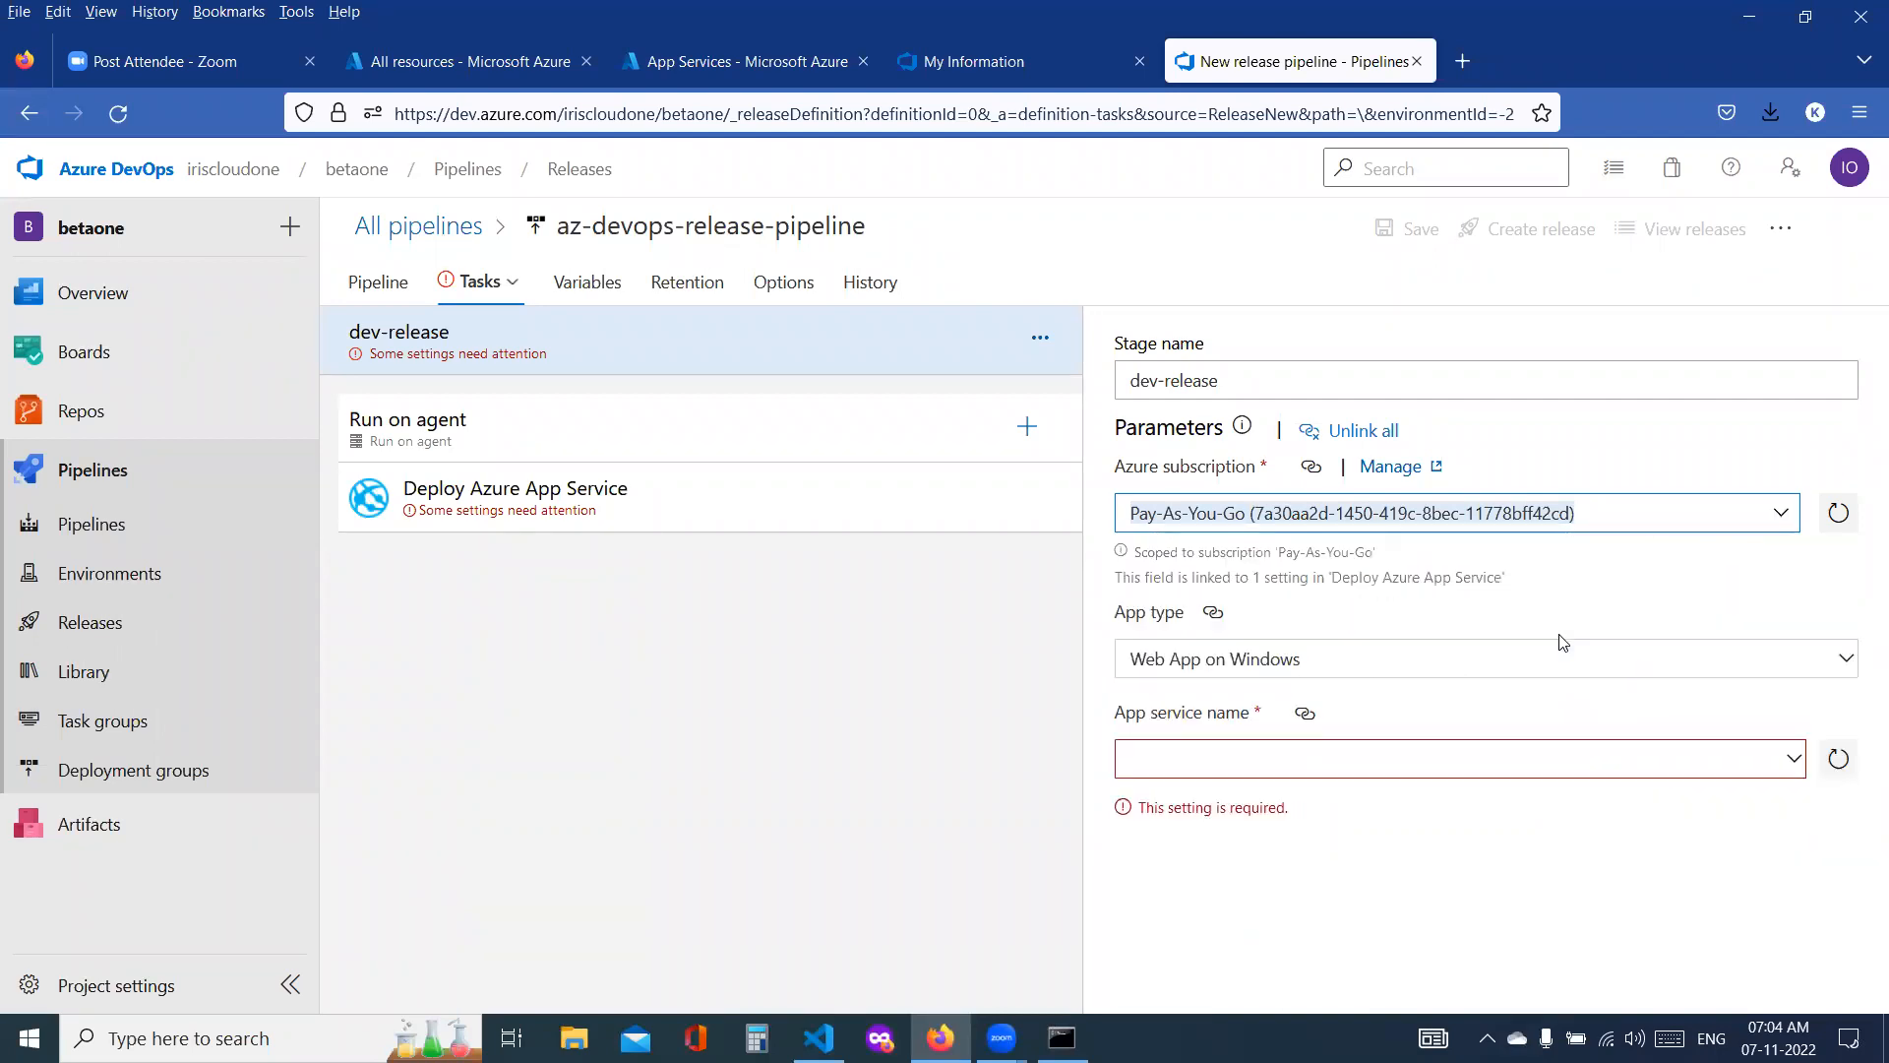
left_click(1849, 662)
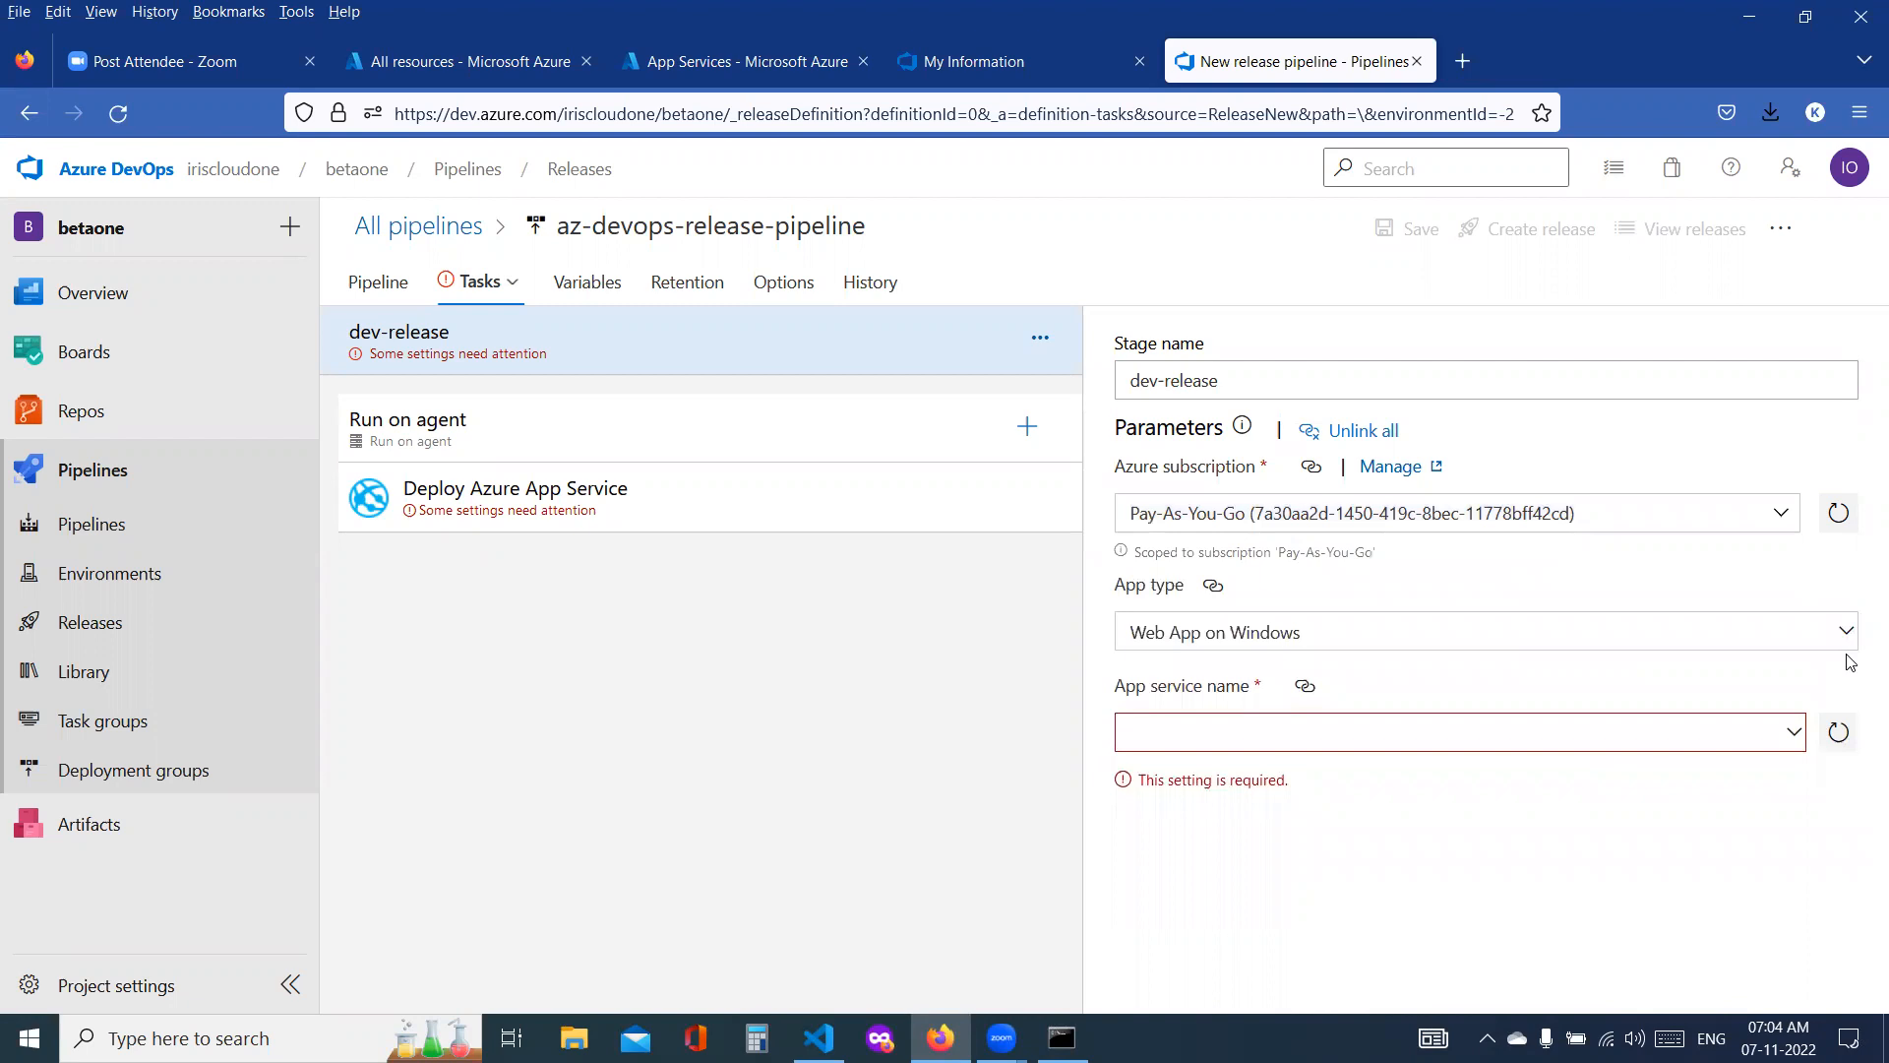
left_click(1840, 637)
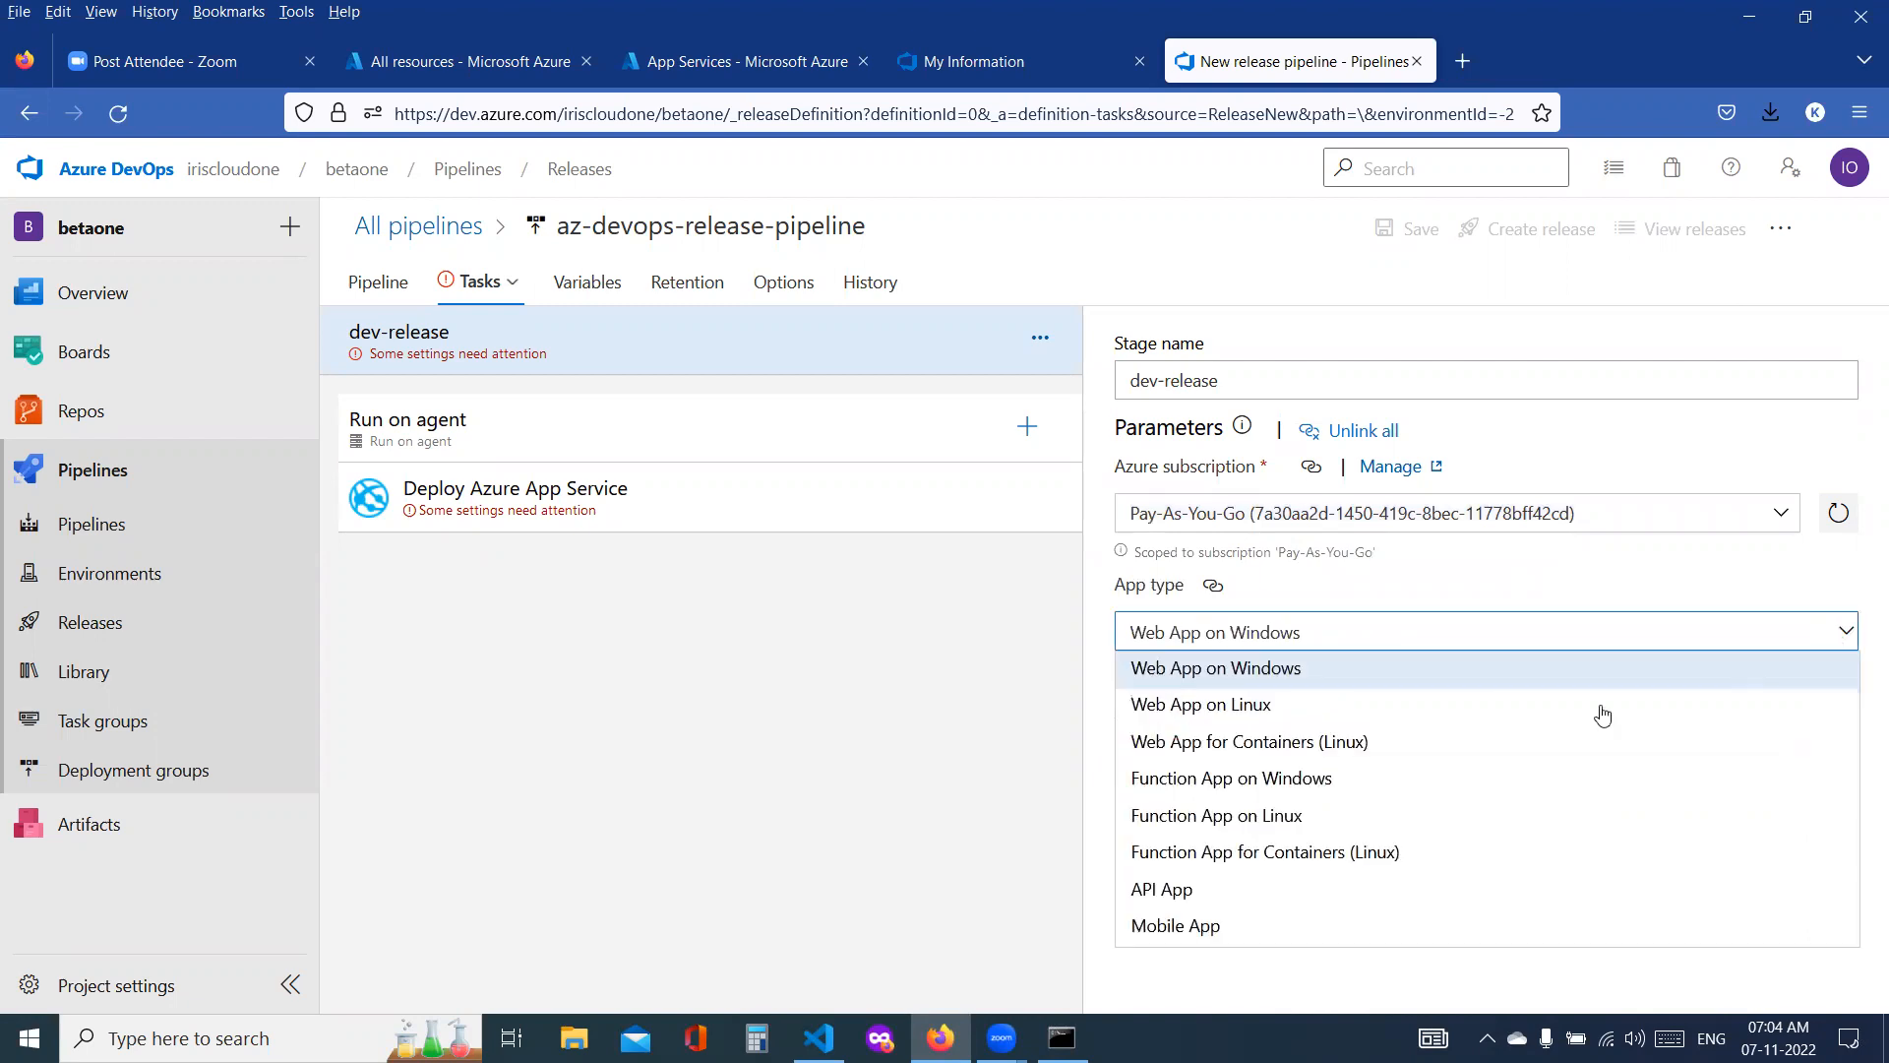
left_click(1415, 721)
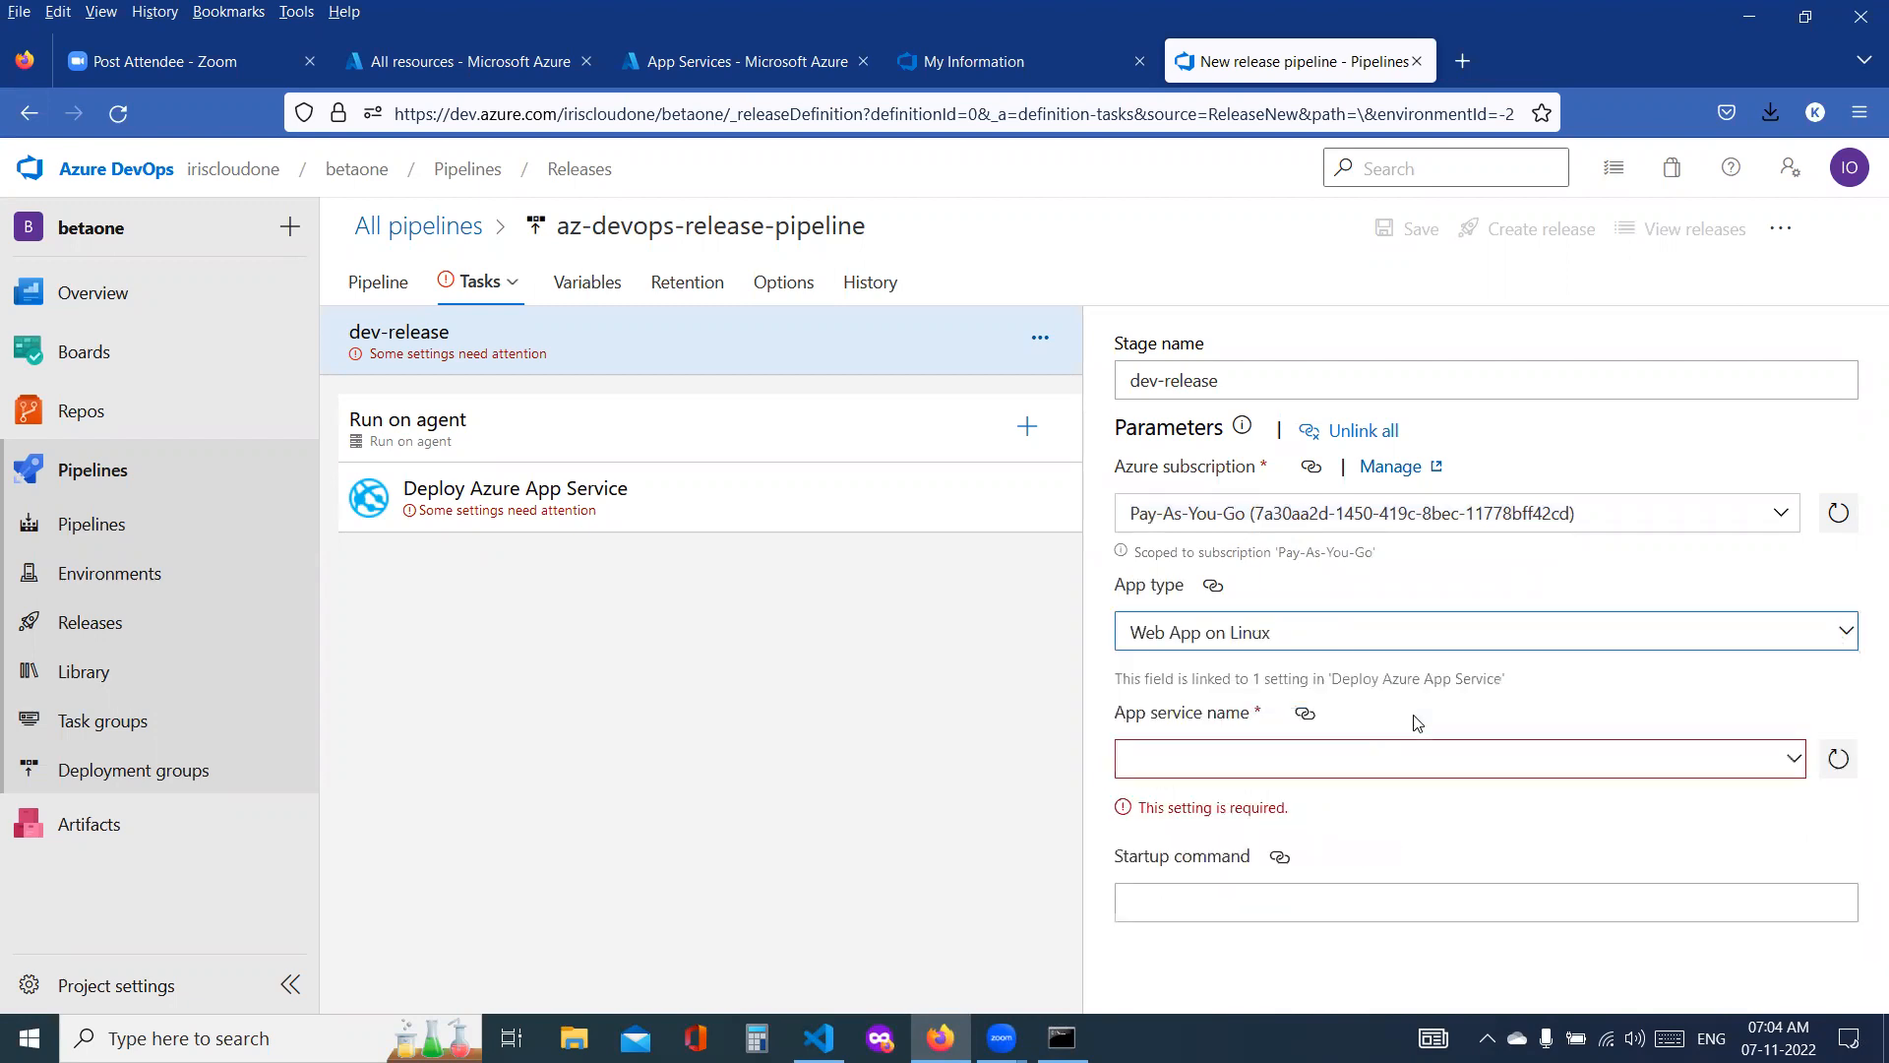
Step: Check the available app service names for the dev-release stage and unlink all of its parameters
left_click(1798, 758)
left_click(1790, 737)
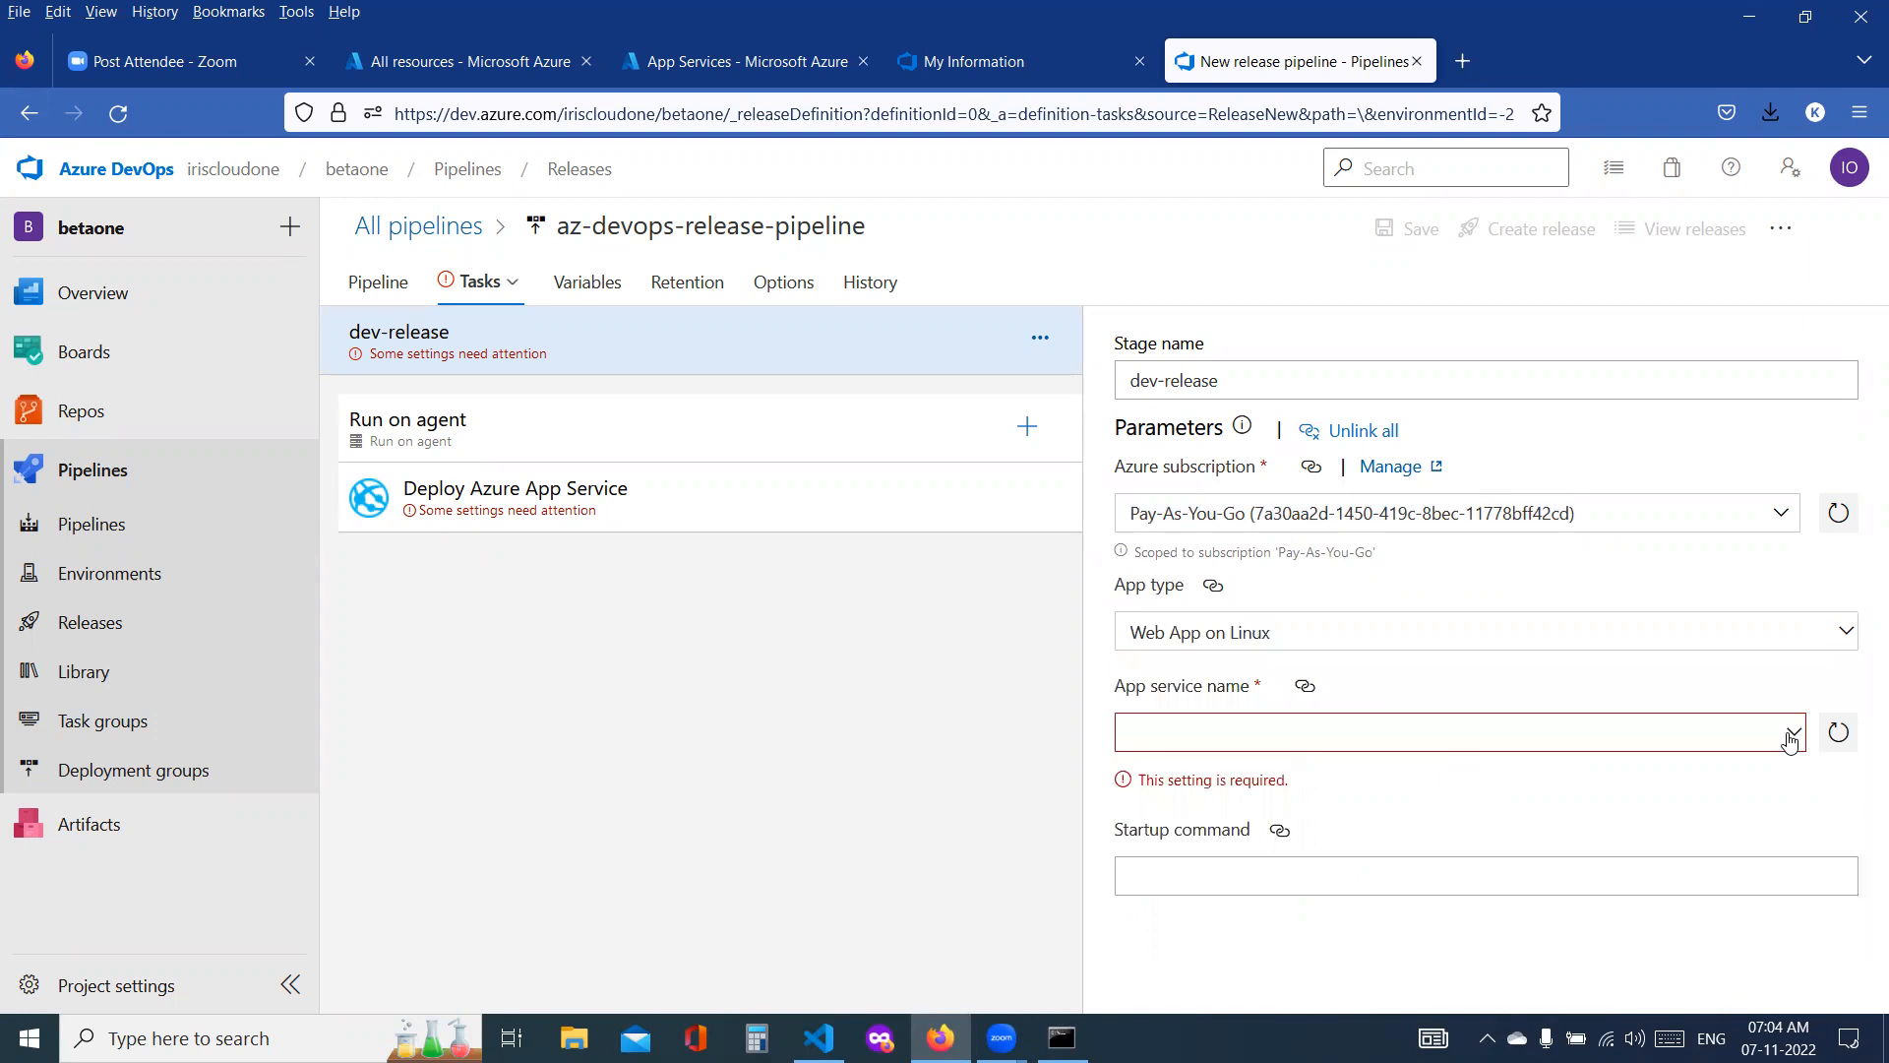
left_click(1789, 738)
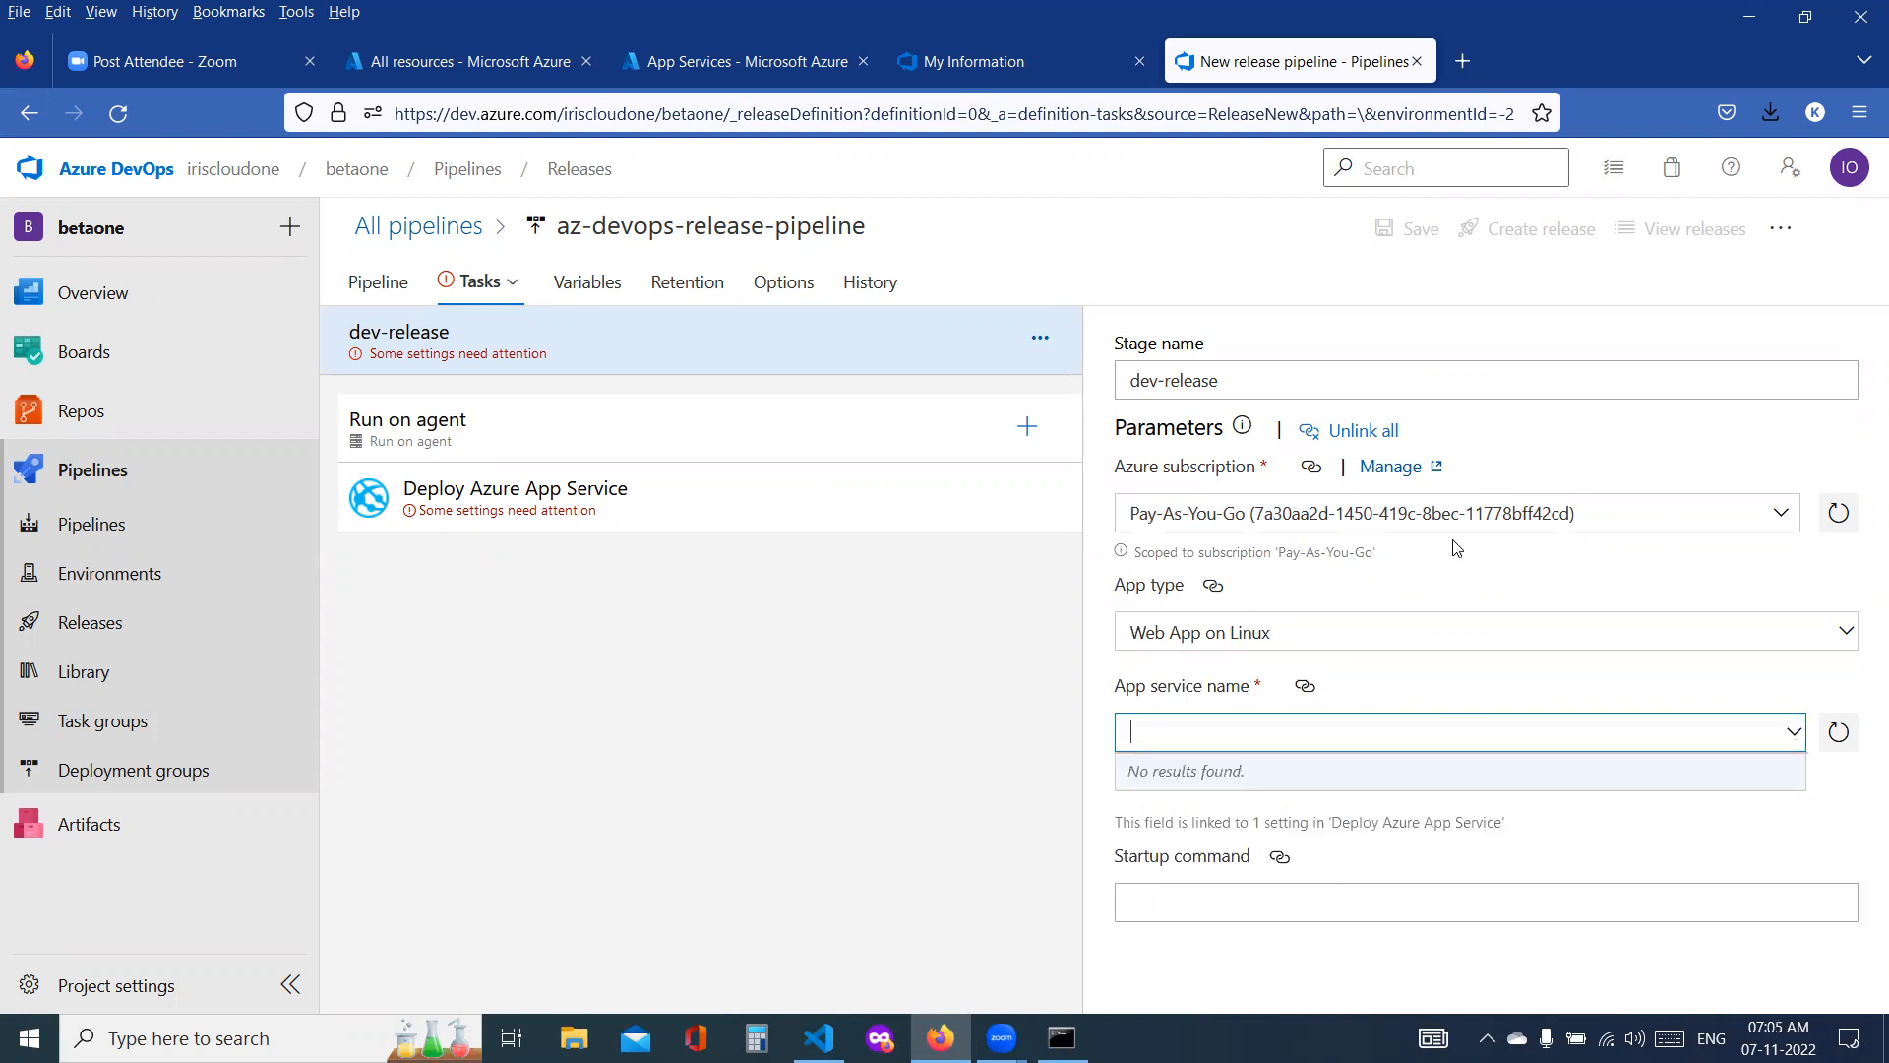
left_click(1376, 433)
left_click(991, 645)
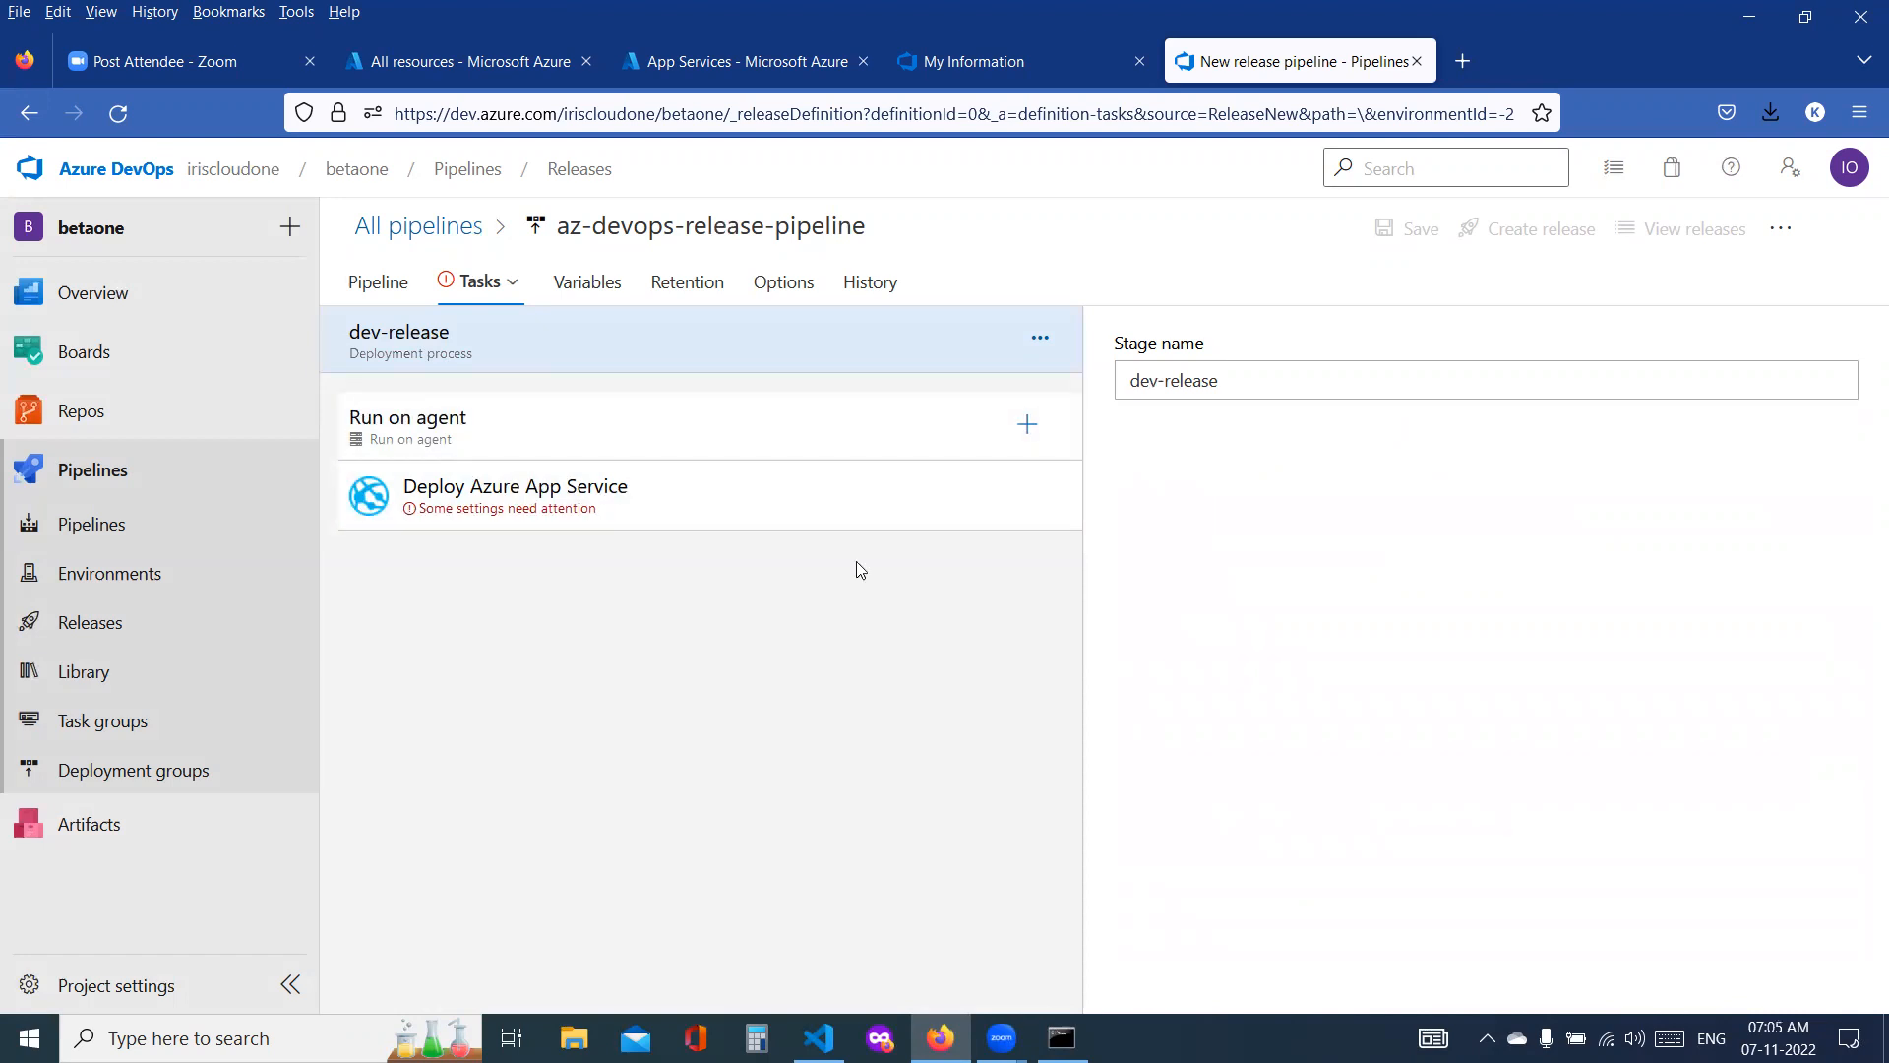
Step: Leave the unsaved release pipeline and open the service connections in the betaone project settings
left_click(171, 982)
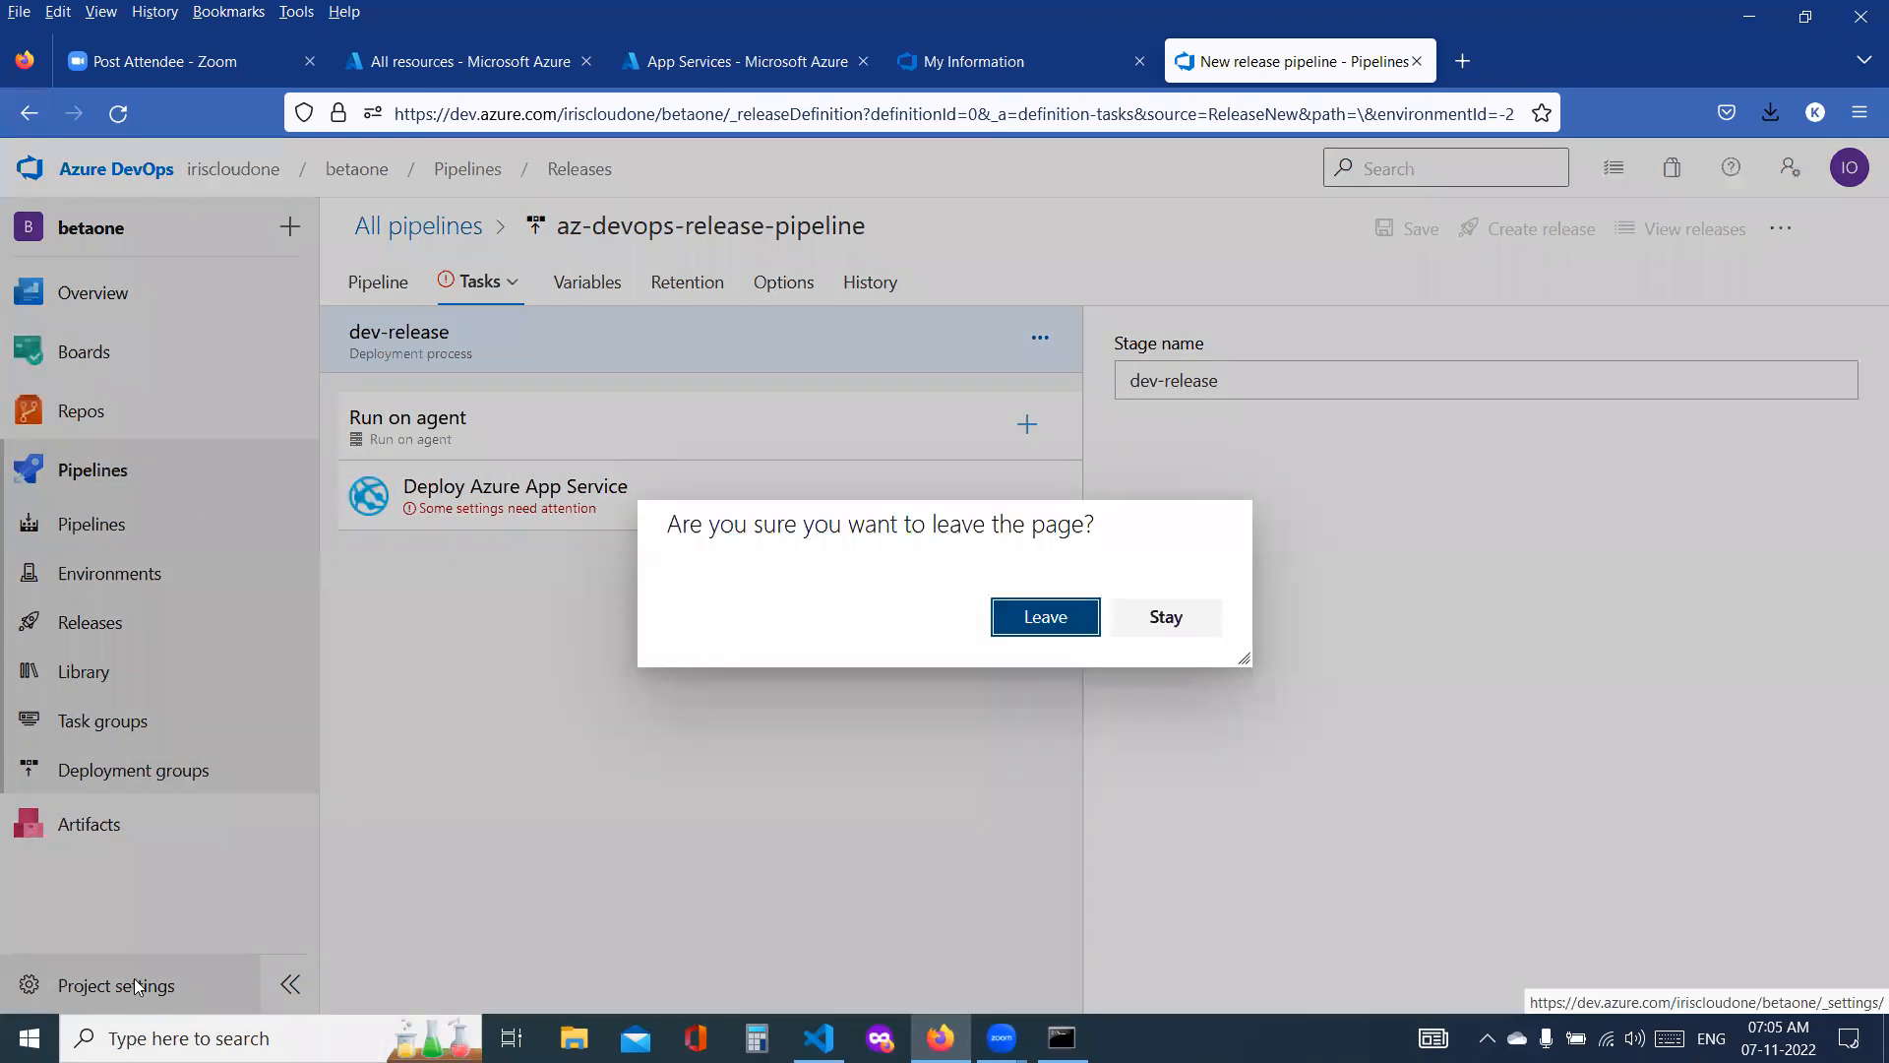
left_click(1046, 645)
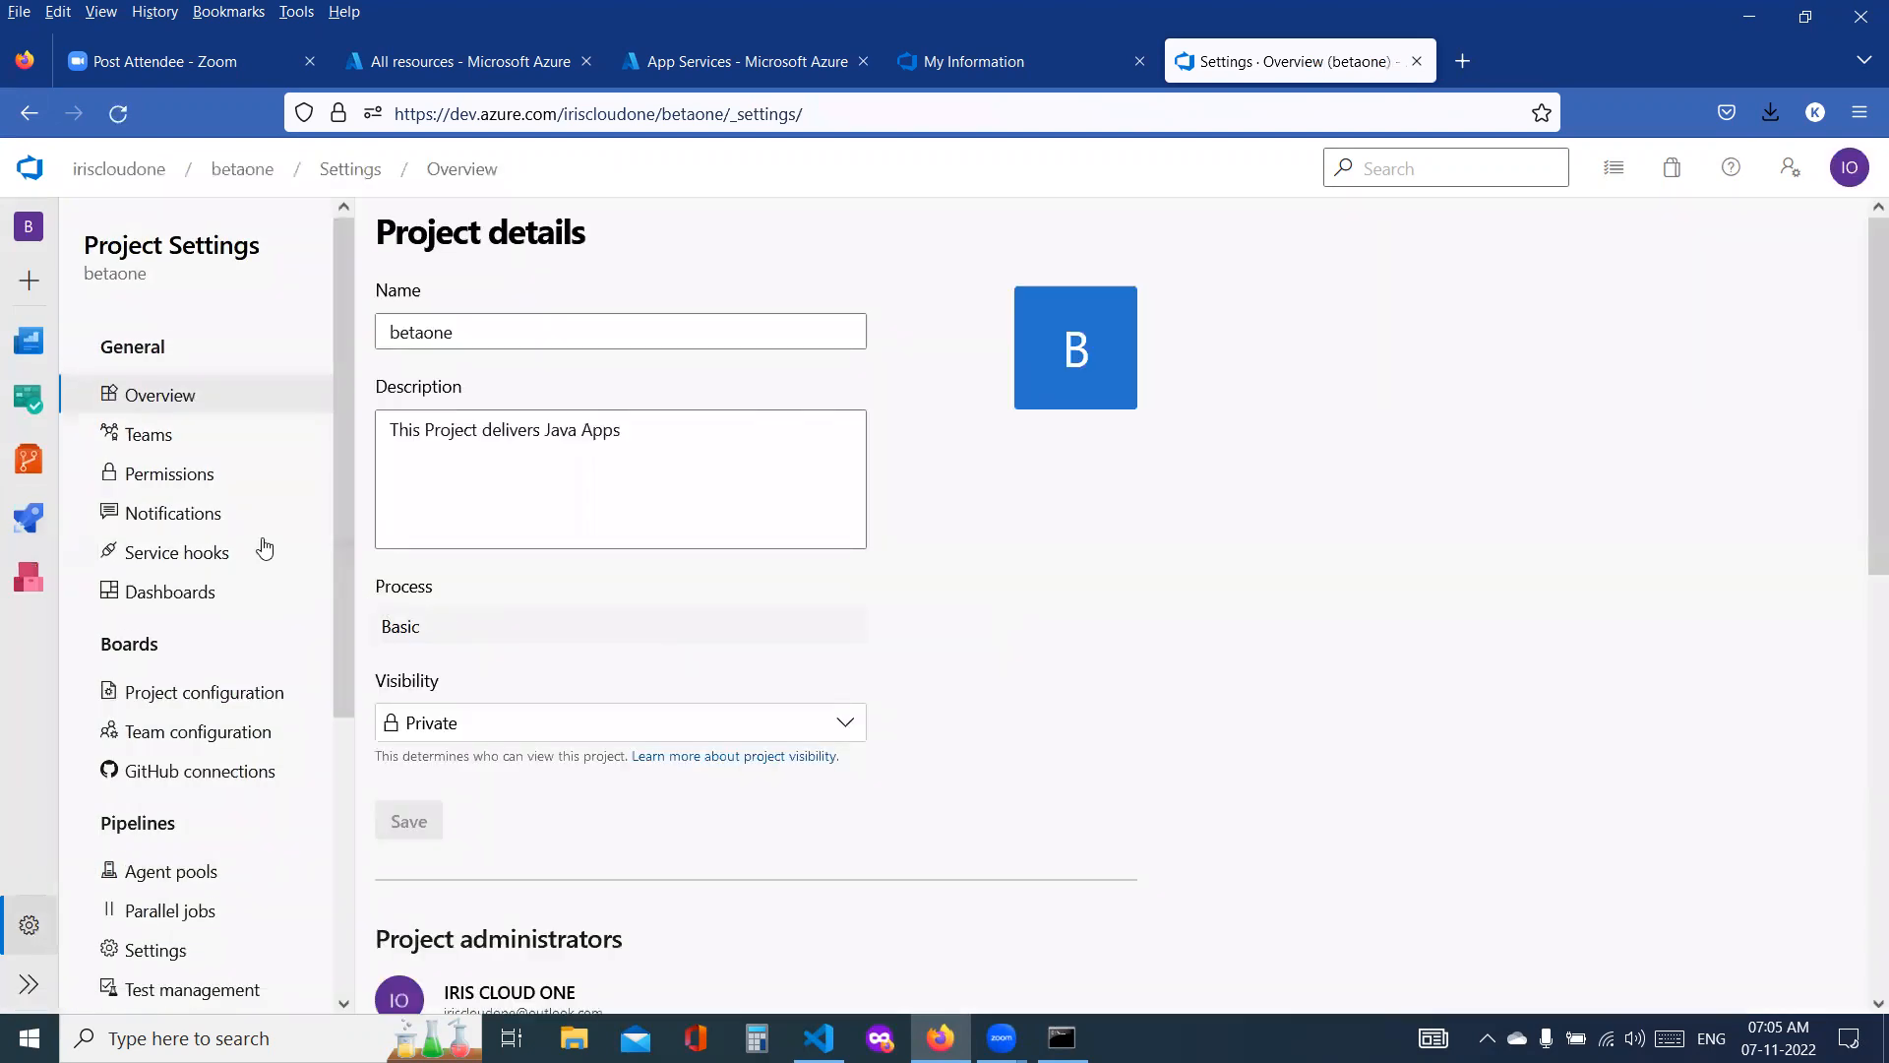
scroll(262, 544, "down", 3)
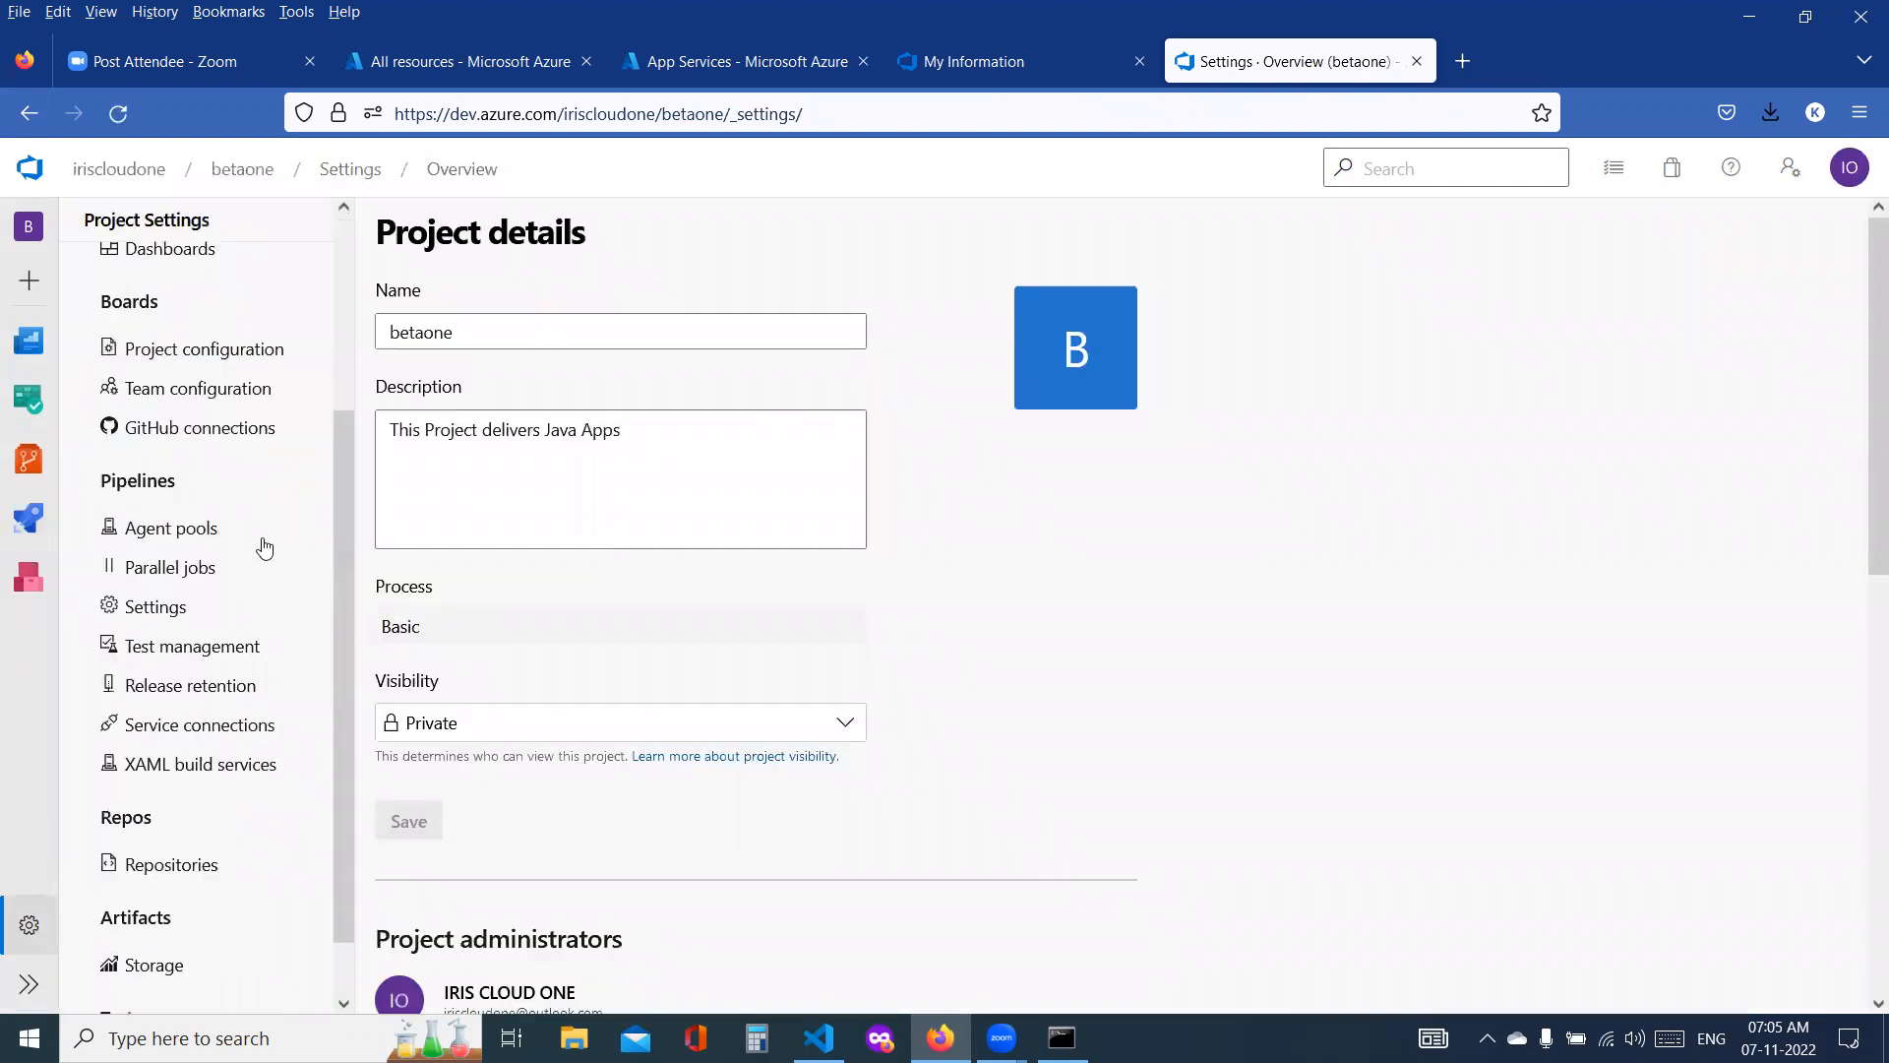
scroll(263, 547, "down", 1)
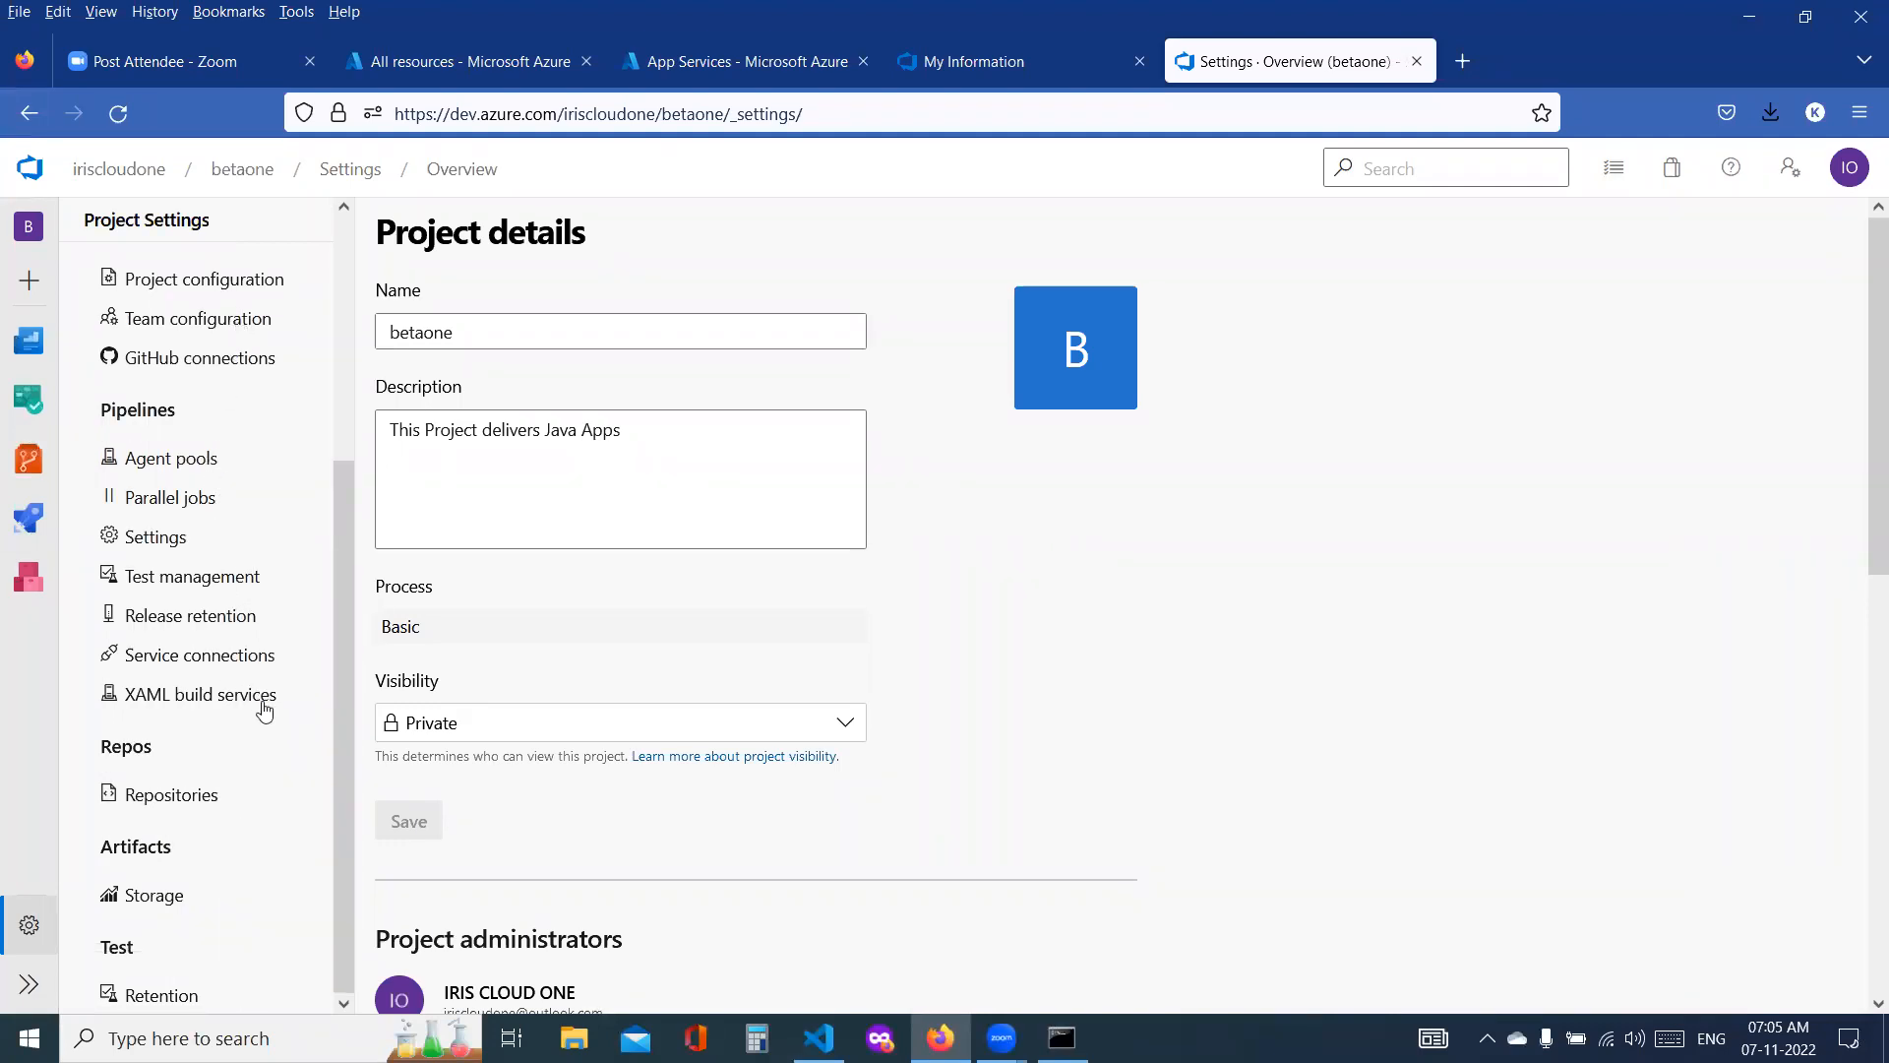
scroll(264, 728, "up", 2)
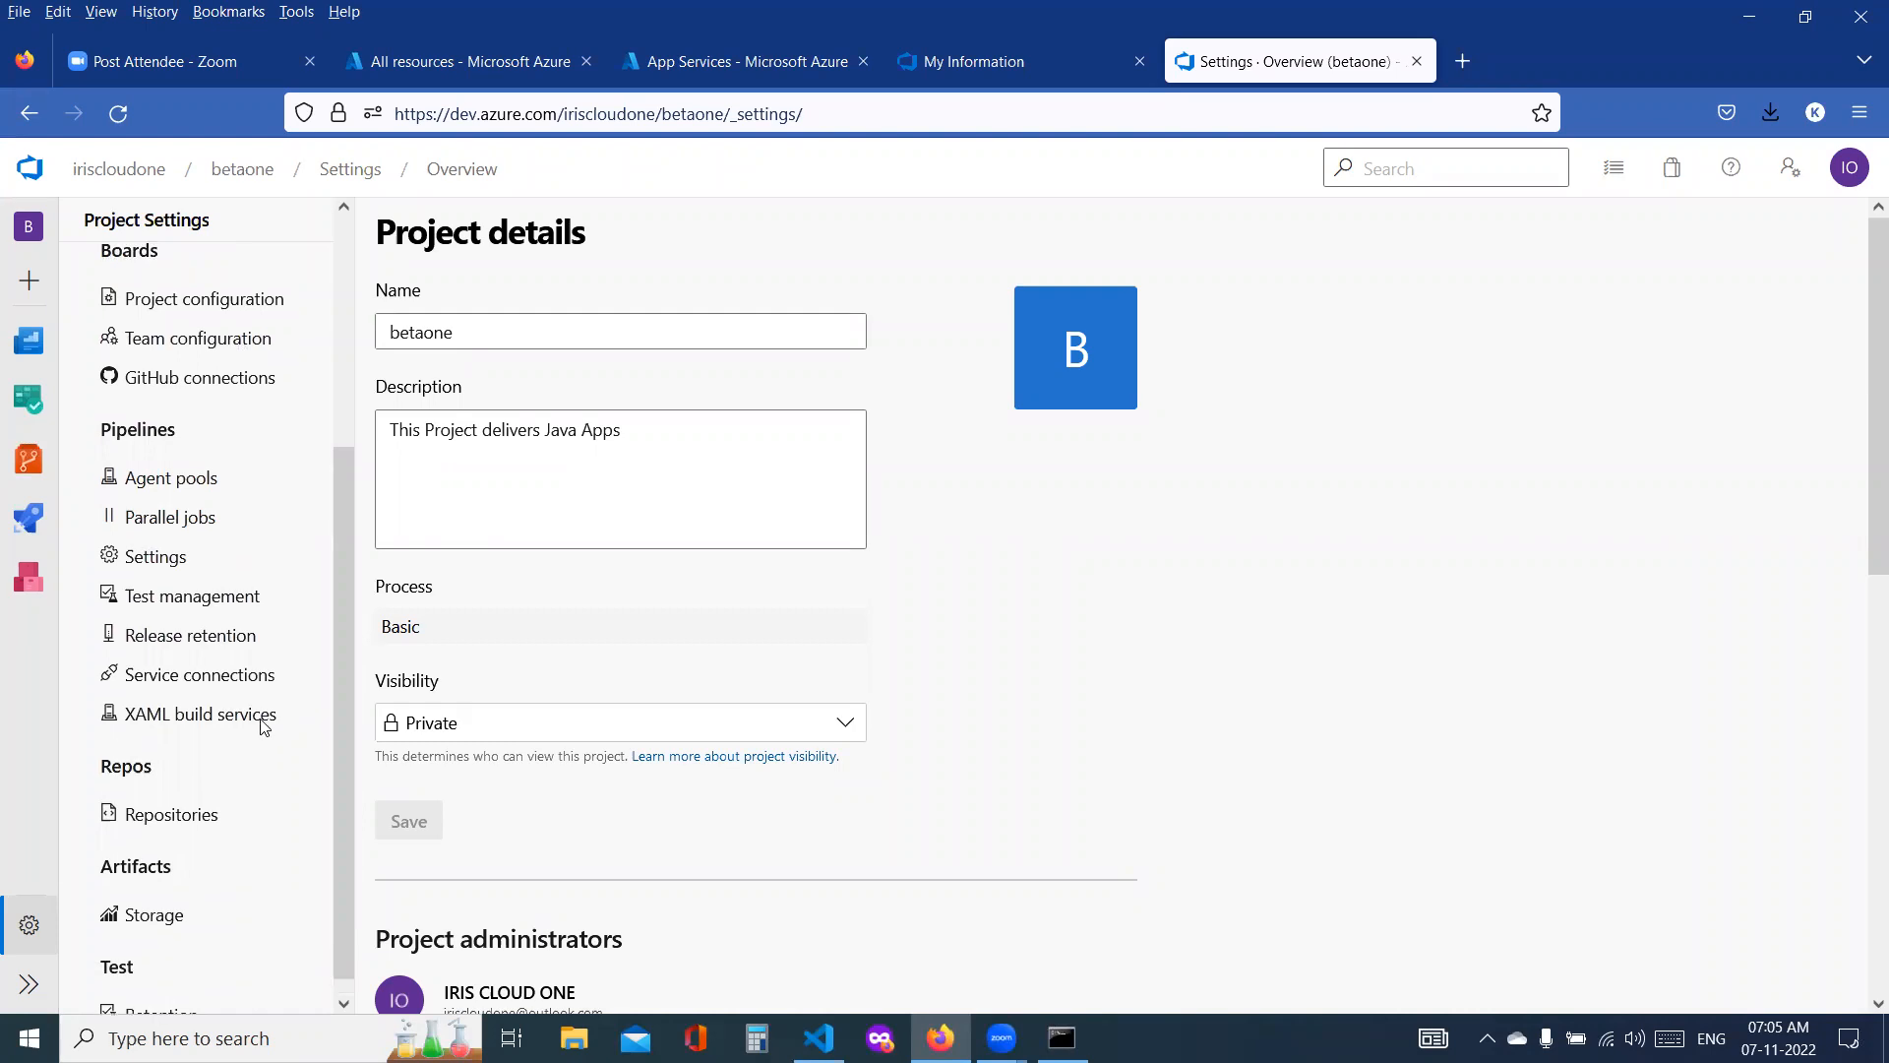
scroll(262, 728, "down", 2)
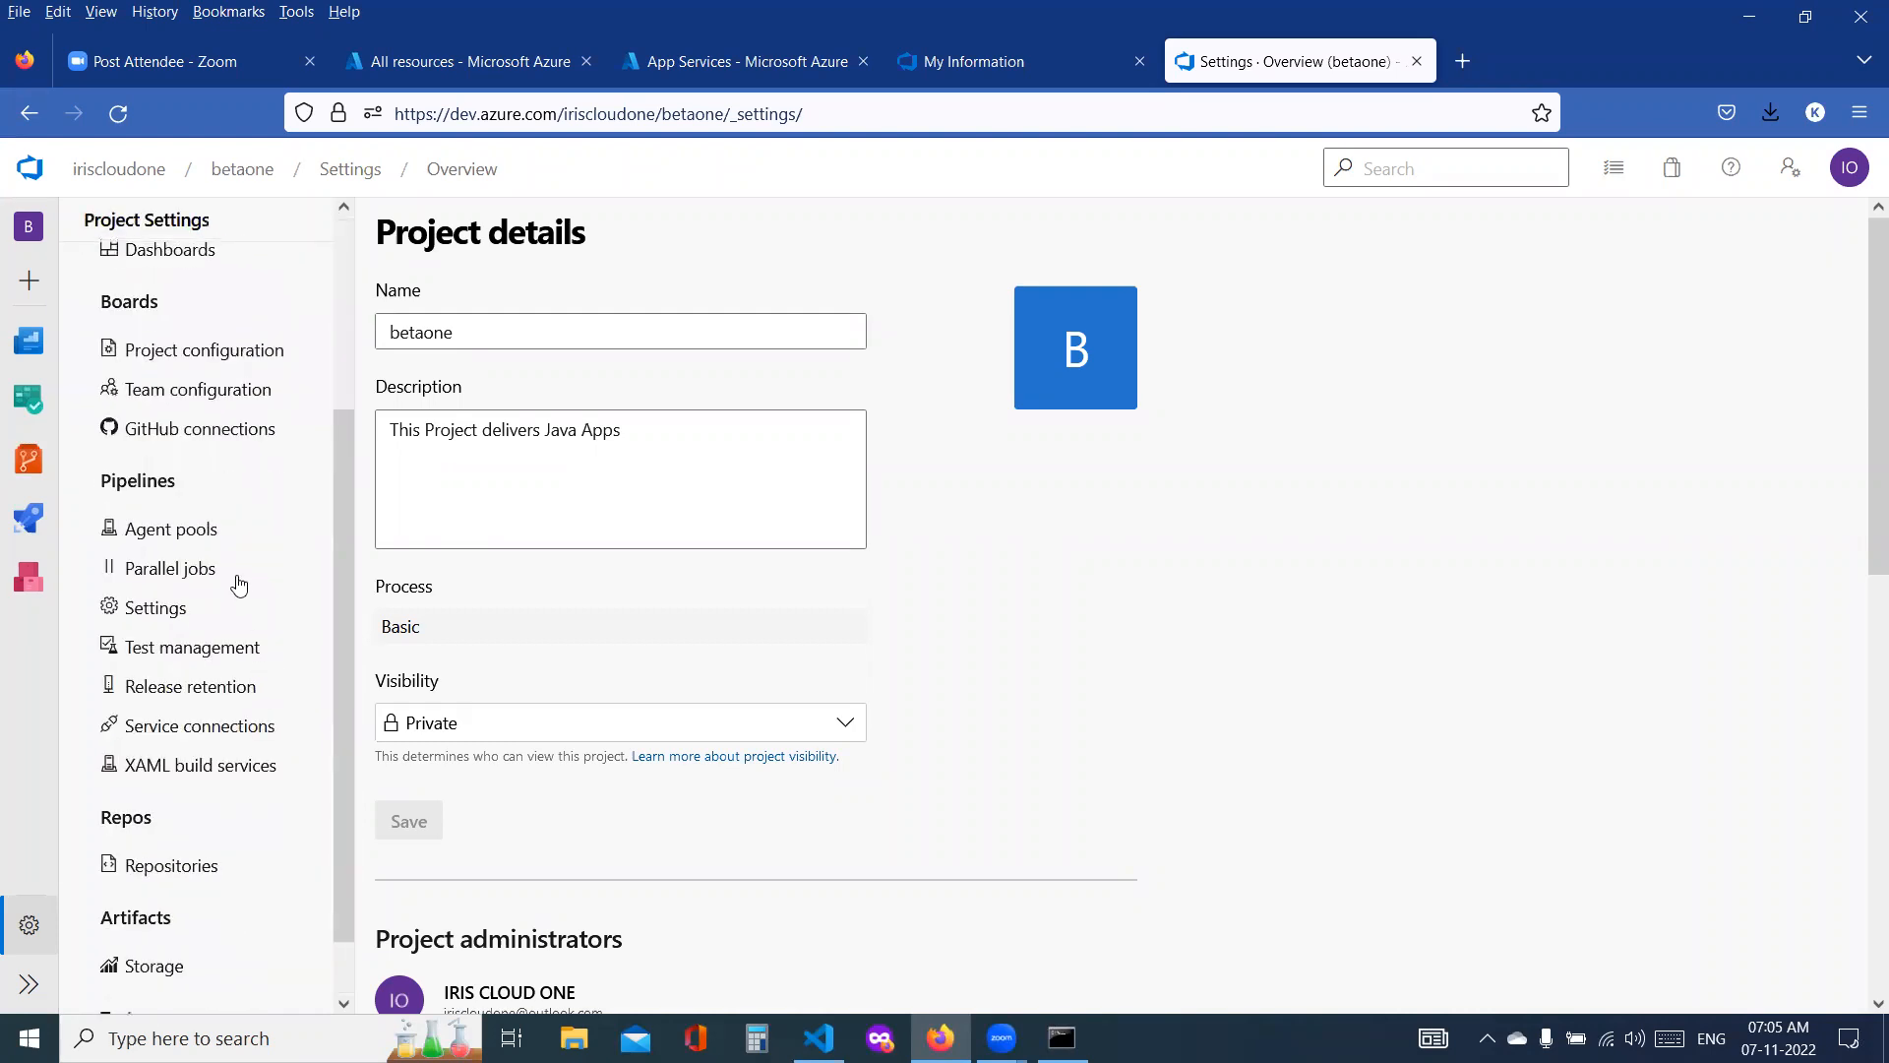
left_click(214, 539)
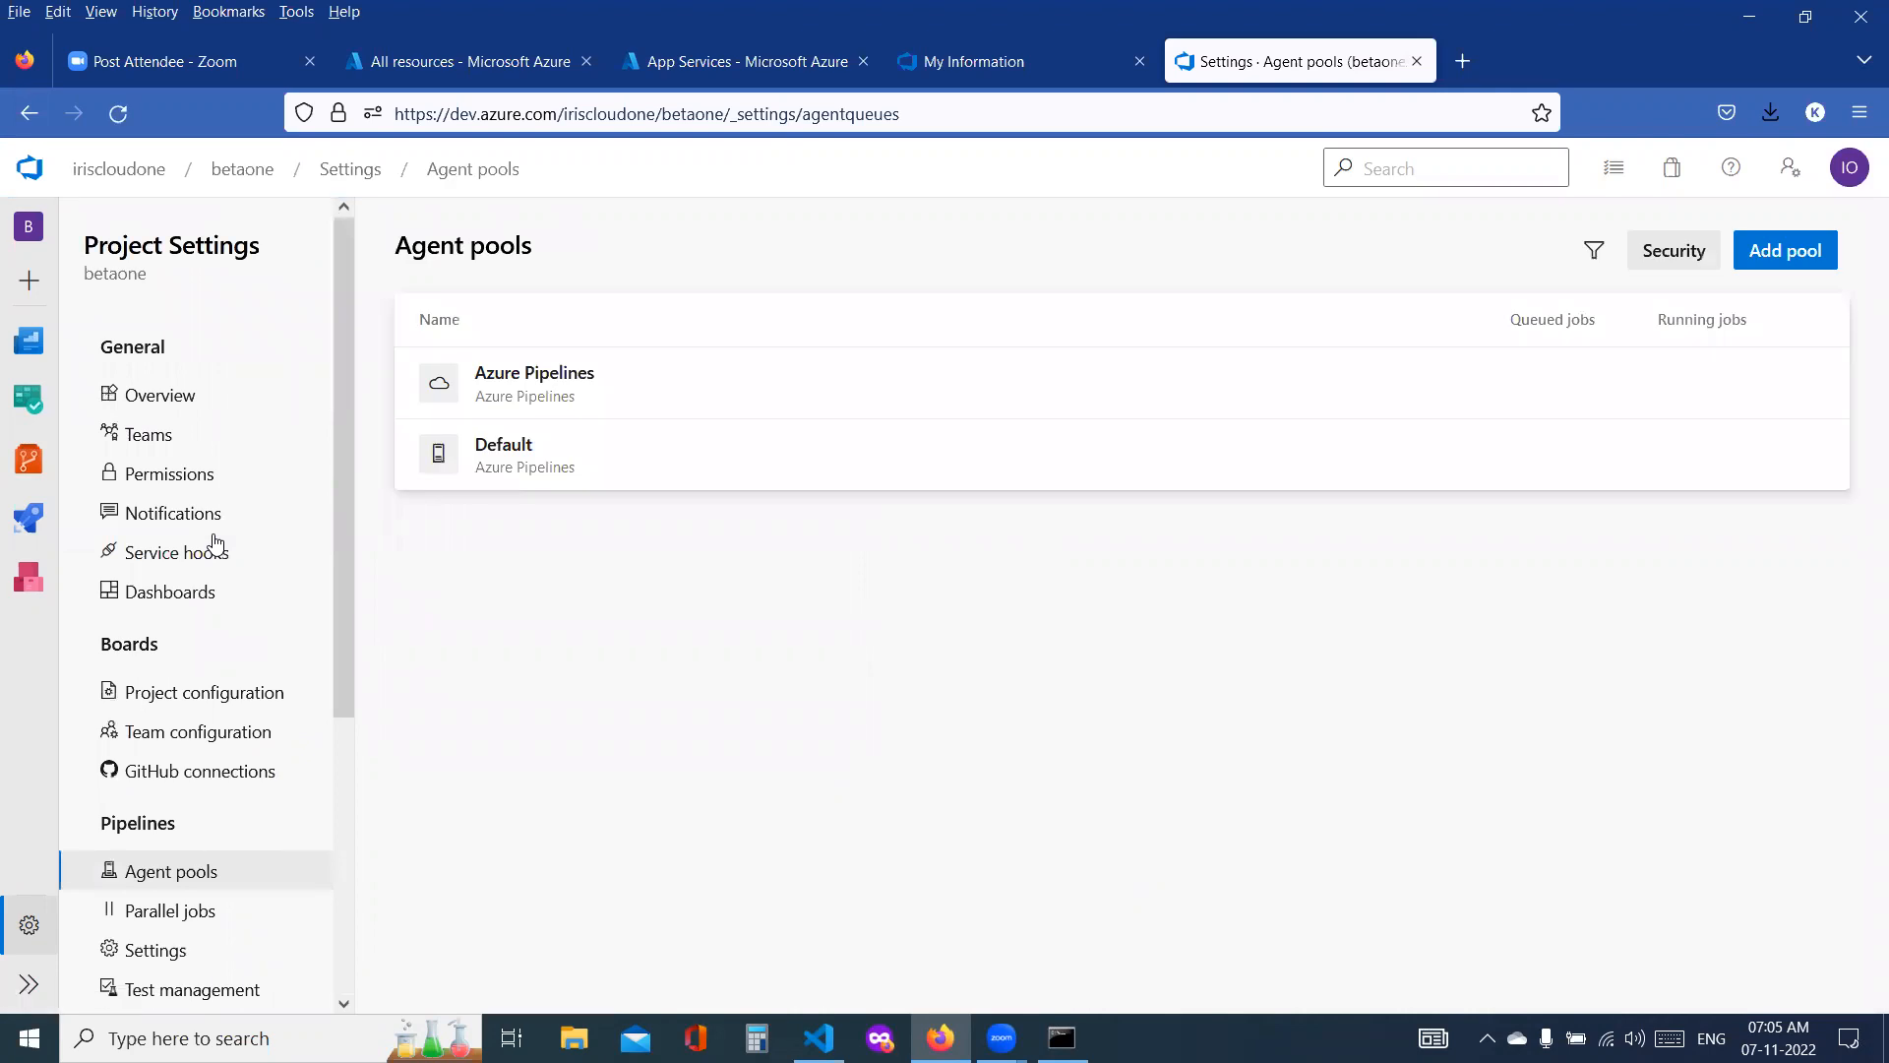
scroll(221, 782, "down", 2)
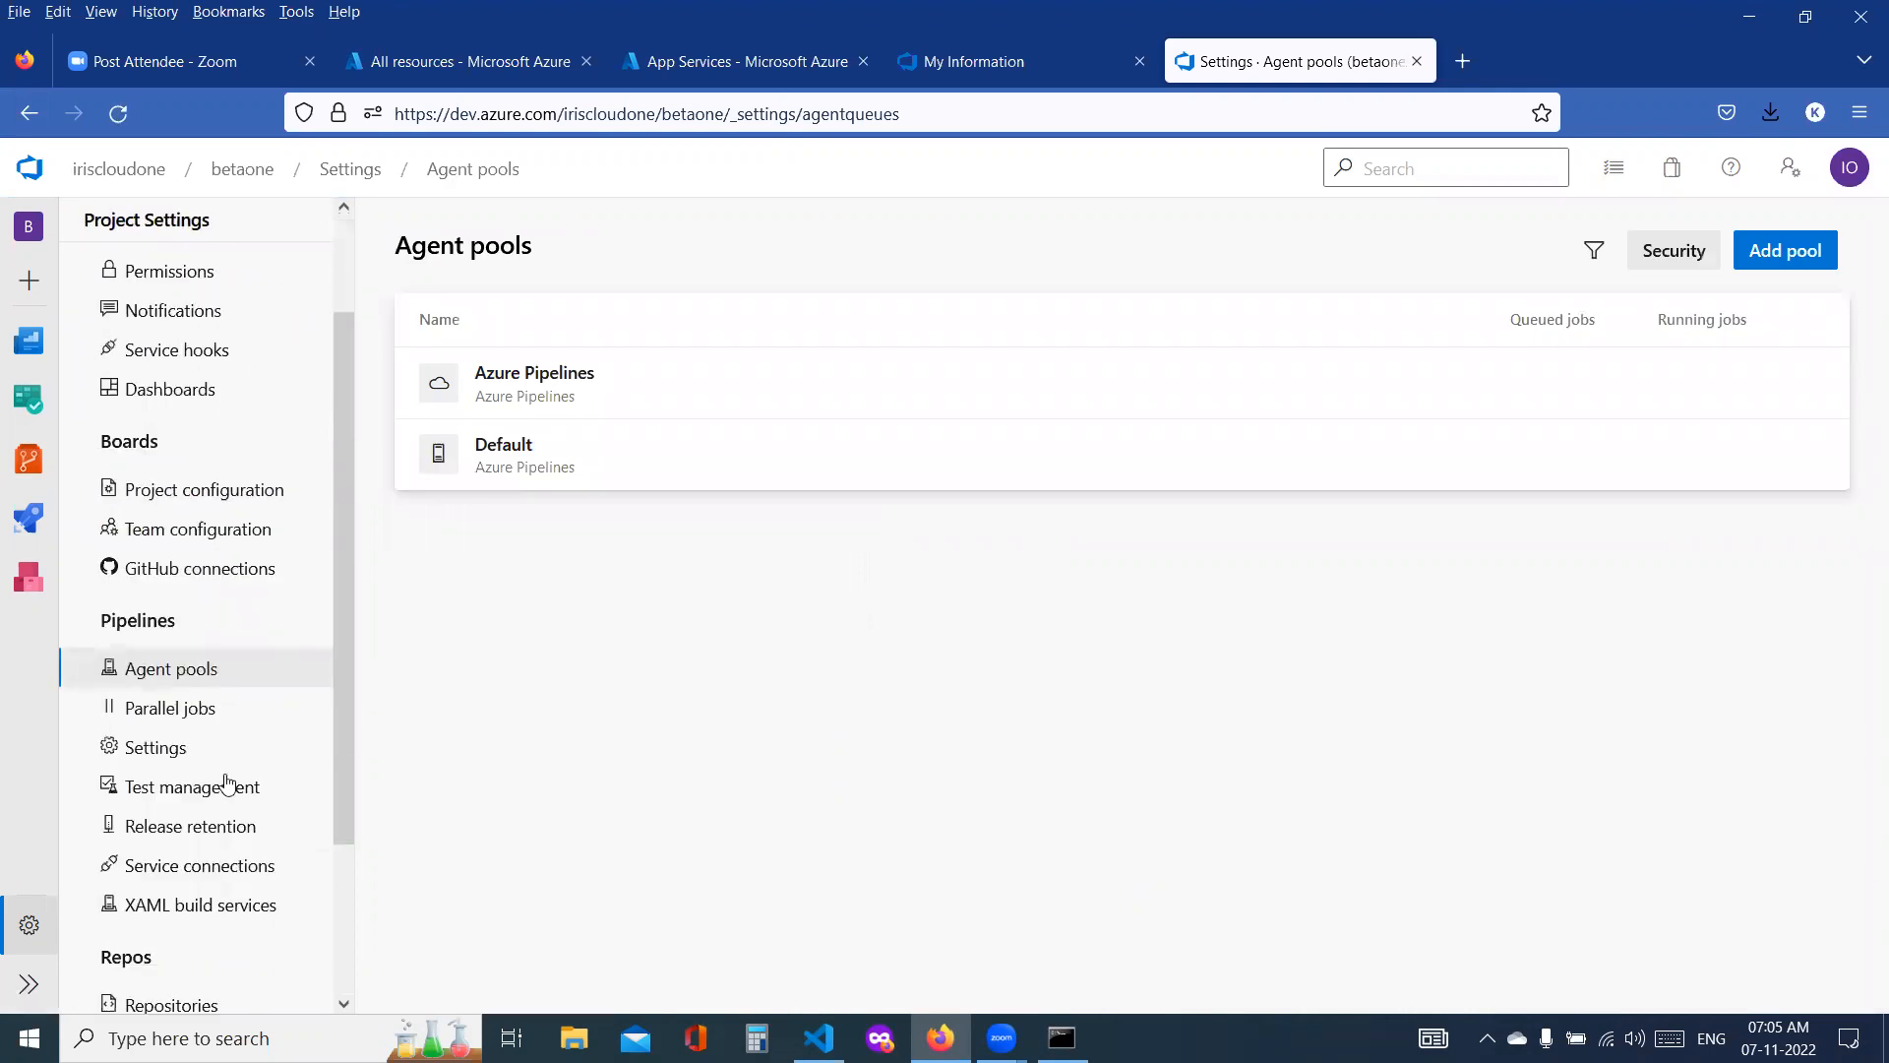
left_click(175, 708)
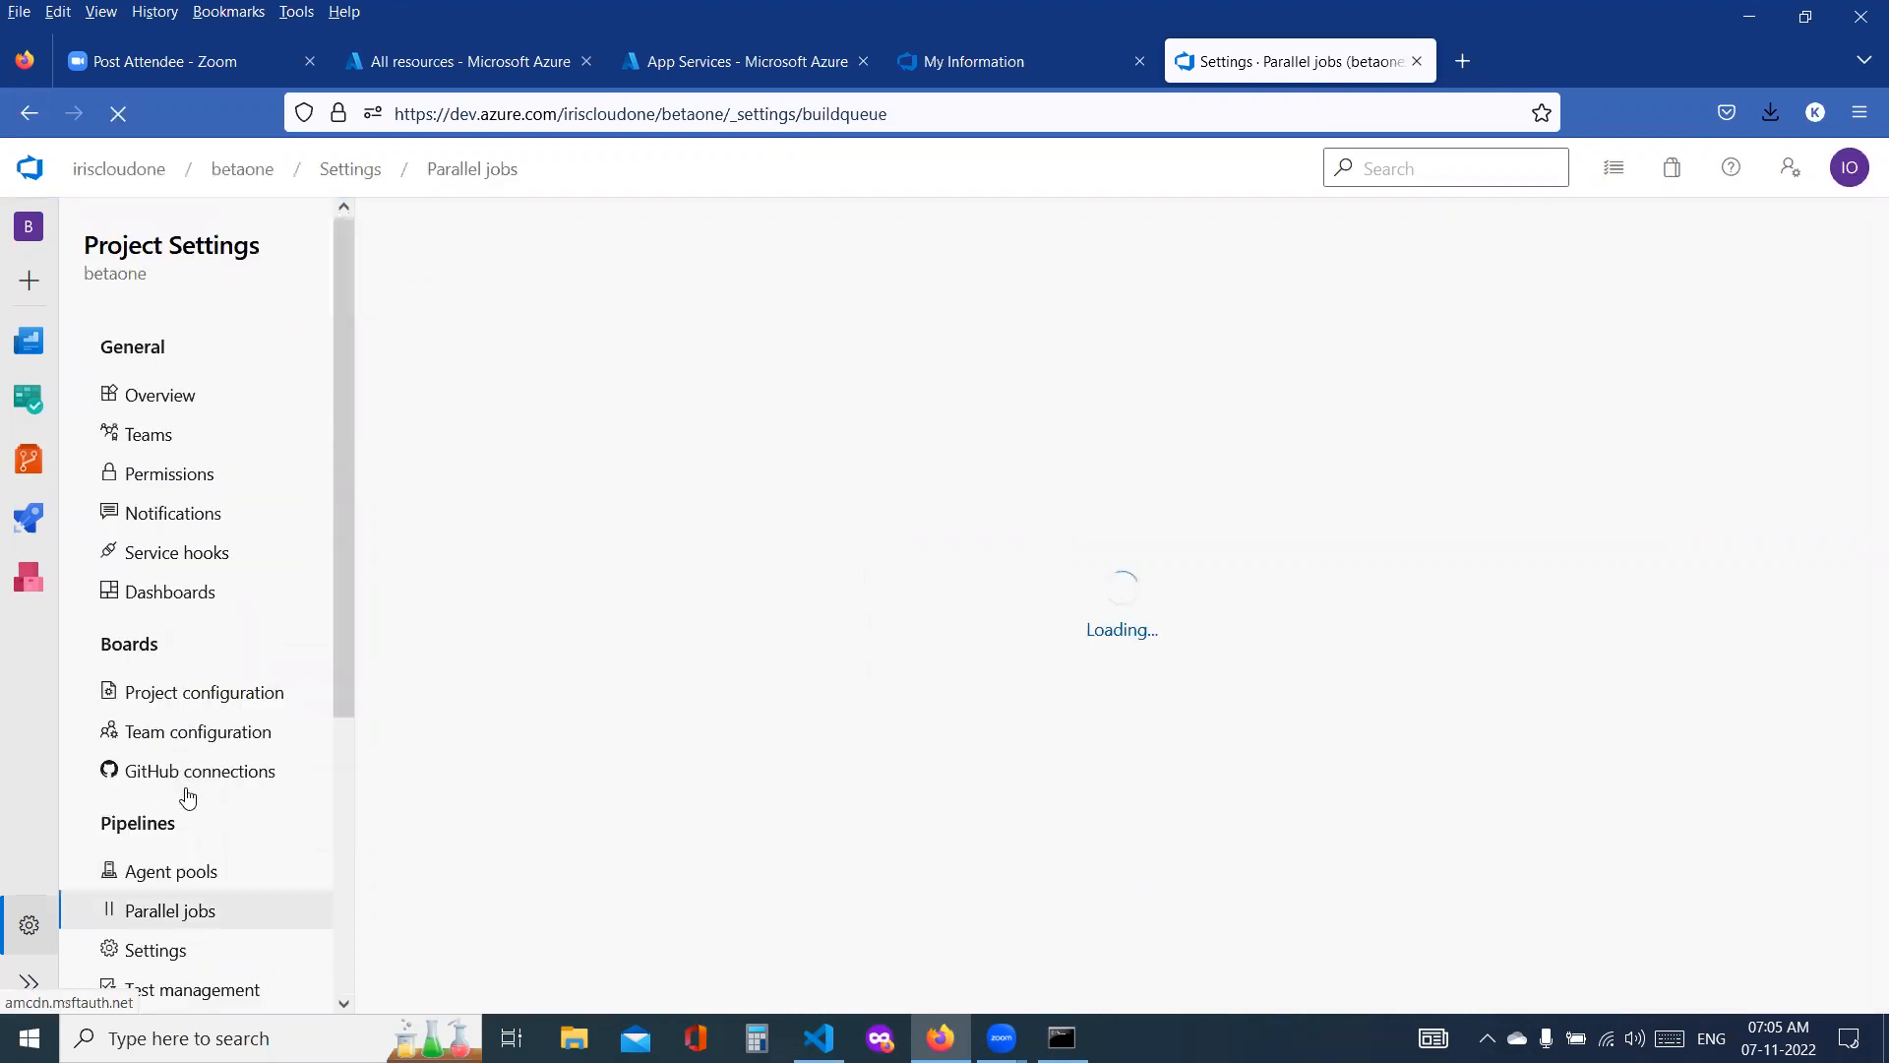
left_click(157, 951)
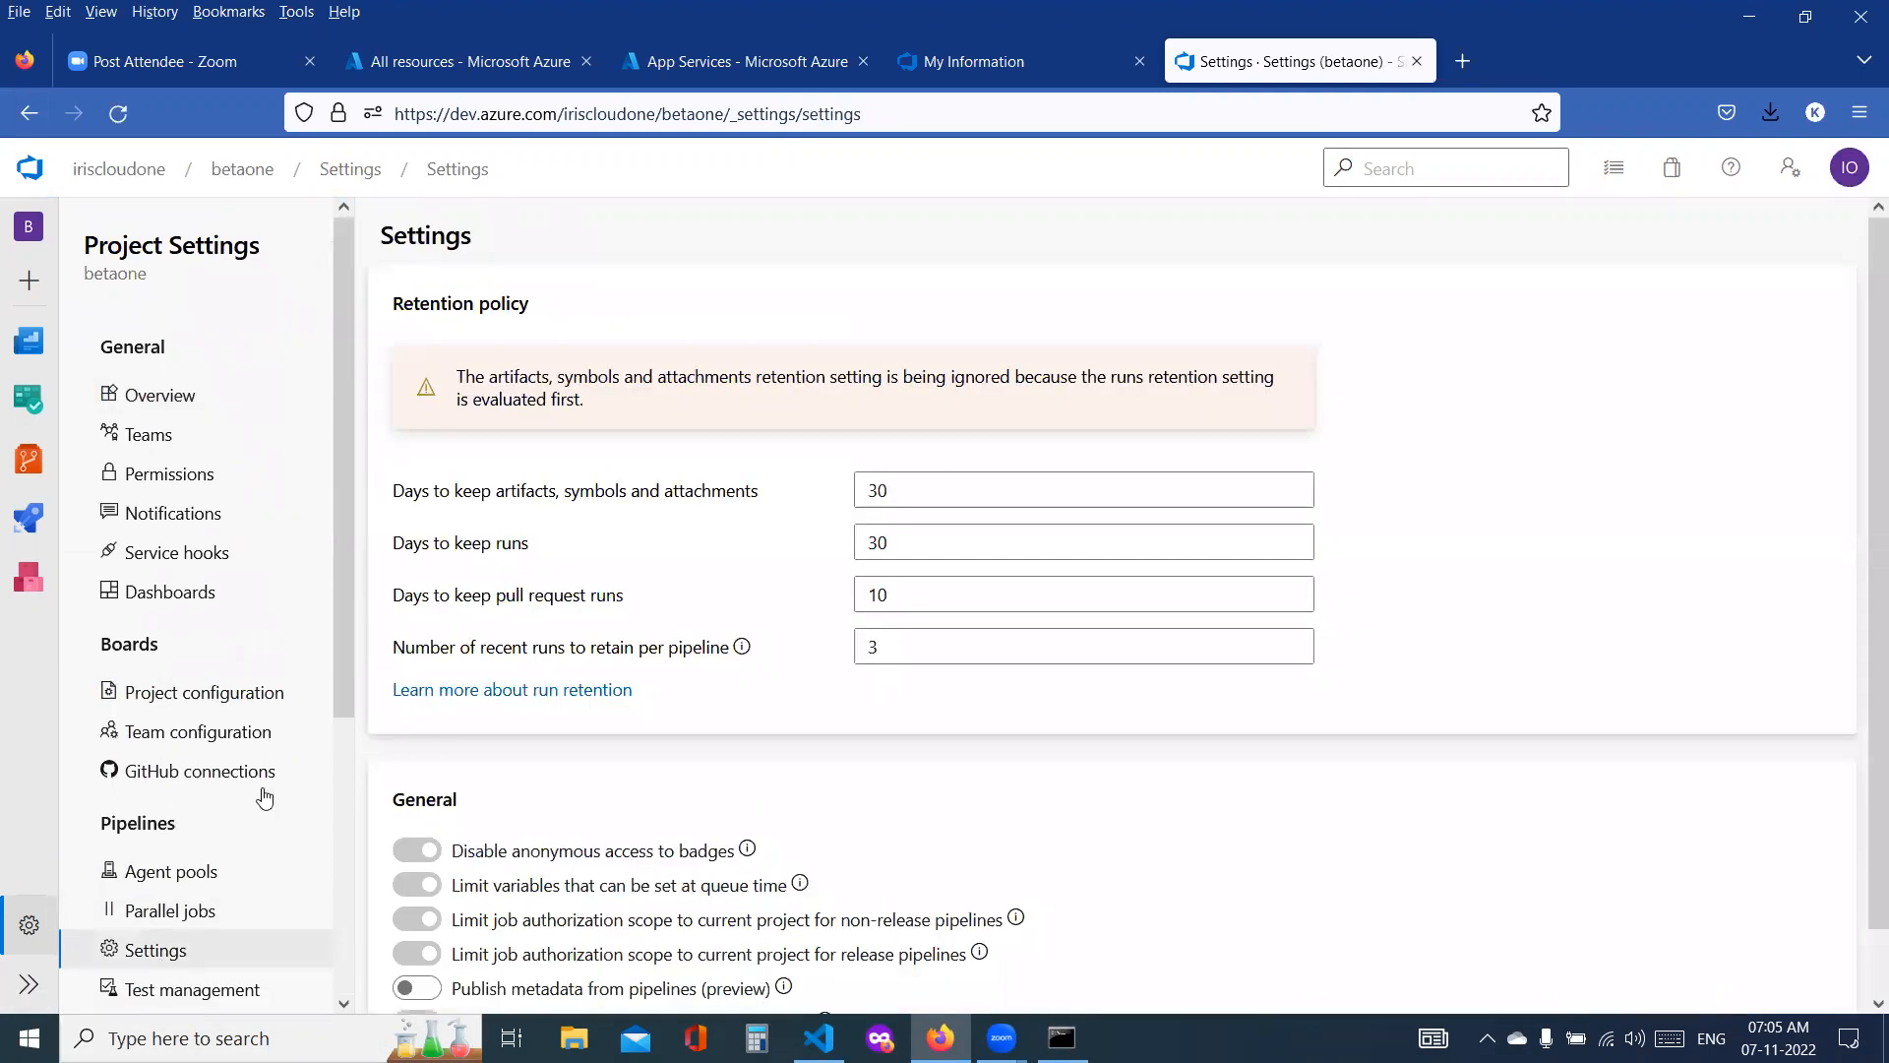
scroll(264, 797, "down", 3)
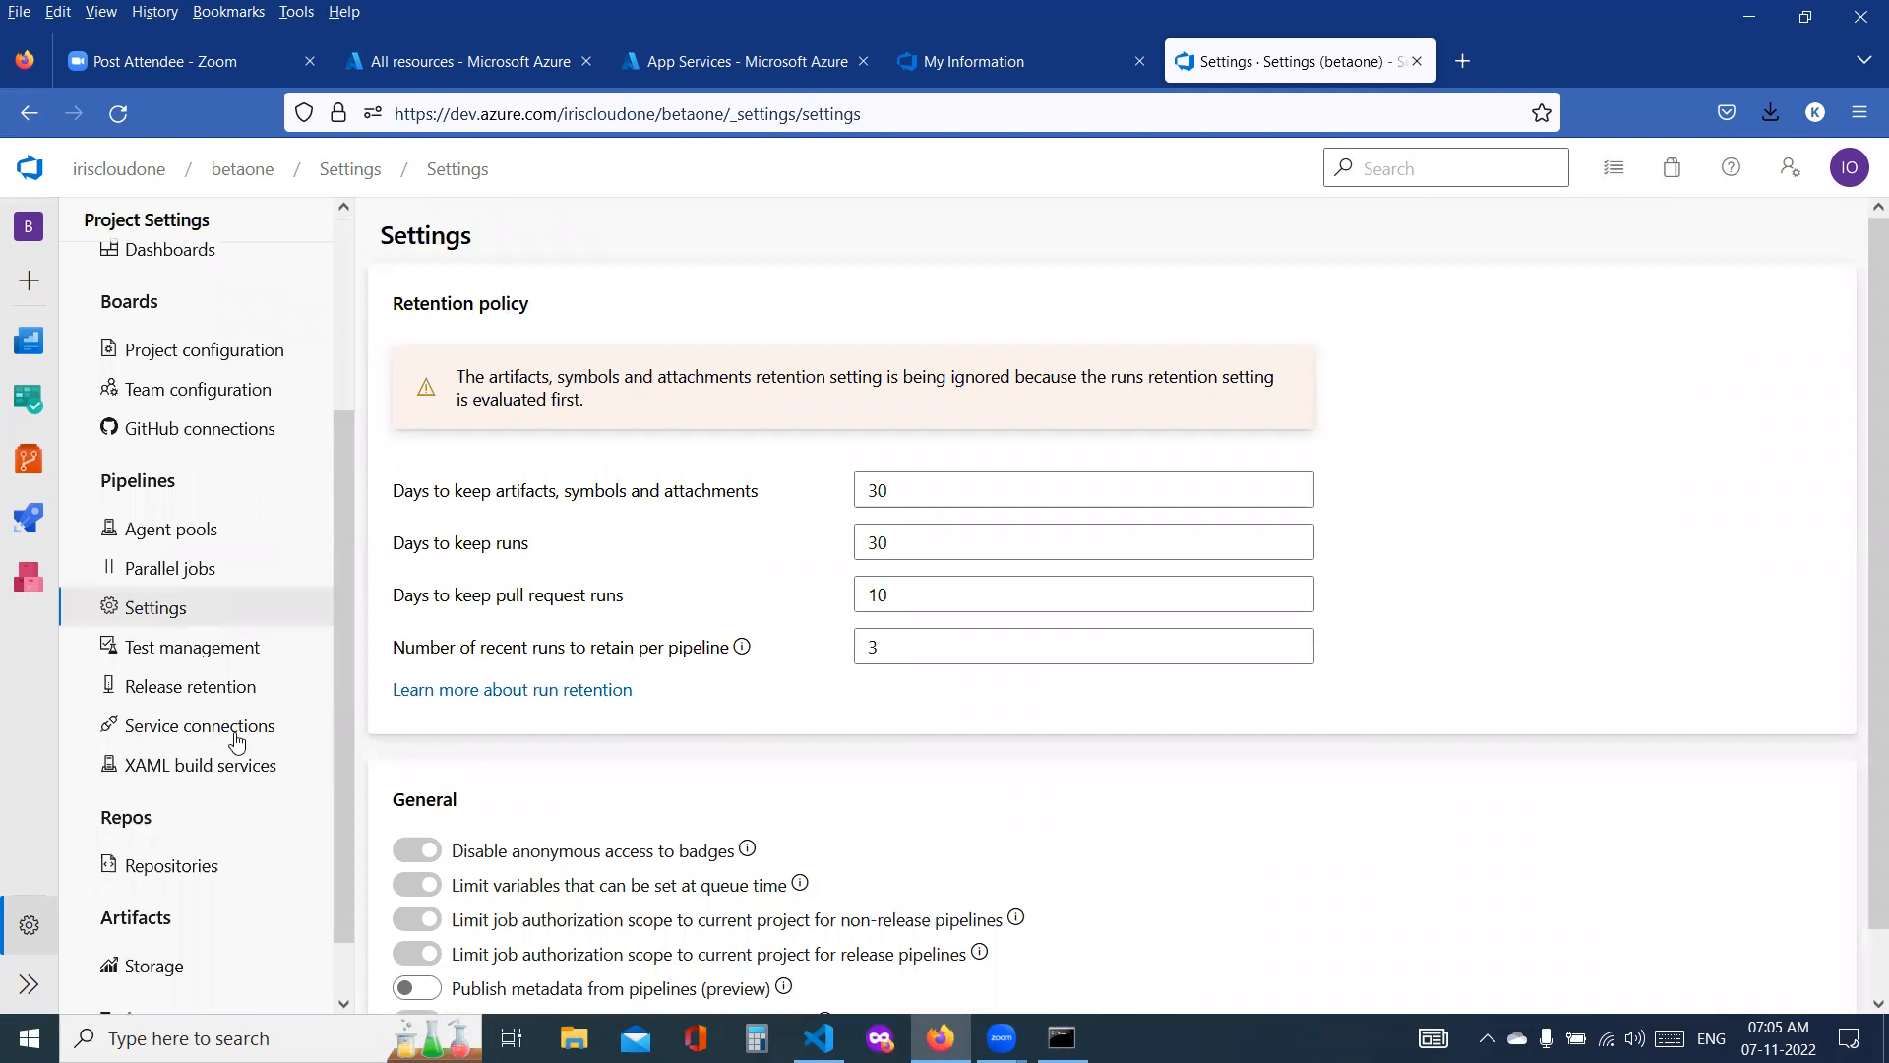
left_click(236, 736)
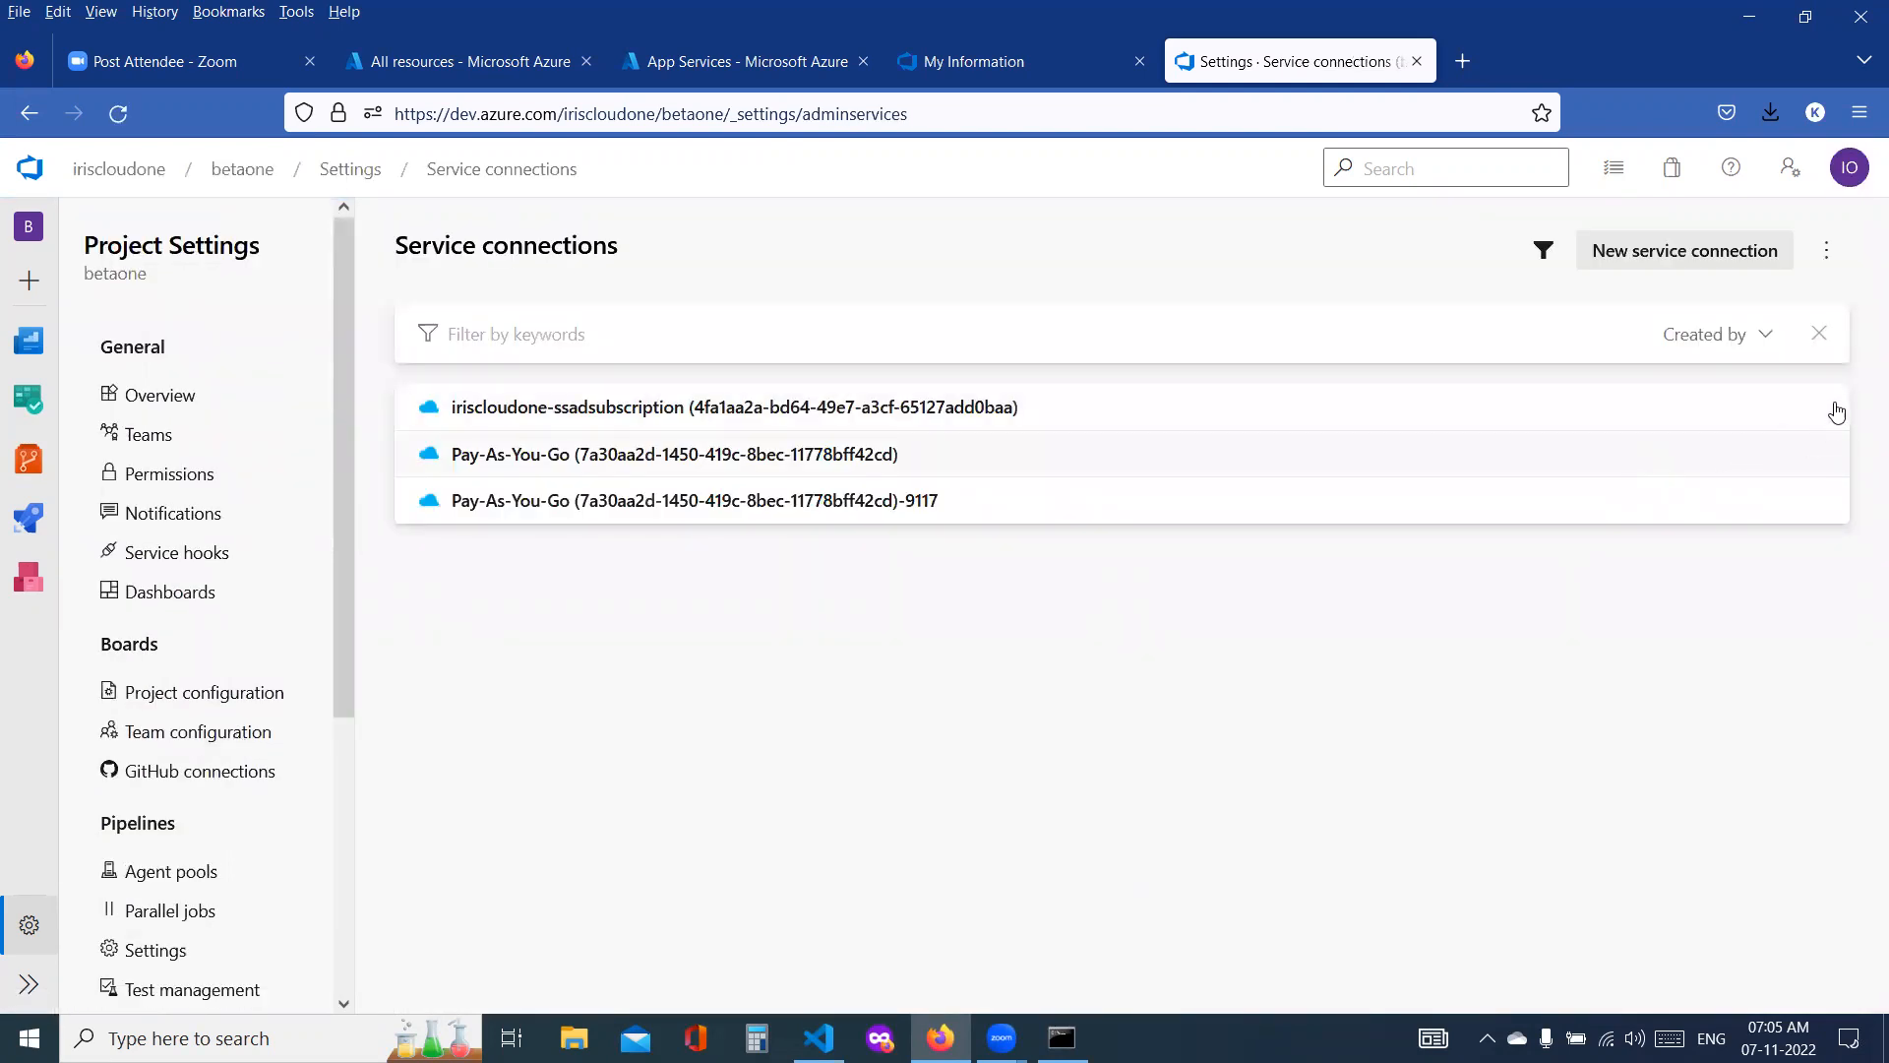
Step: Try to delete the iriscloudone-ssadsubscription service connection, and return to the list of service connections
left_click(852, 425)
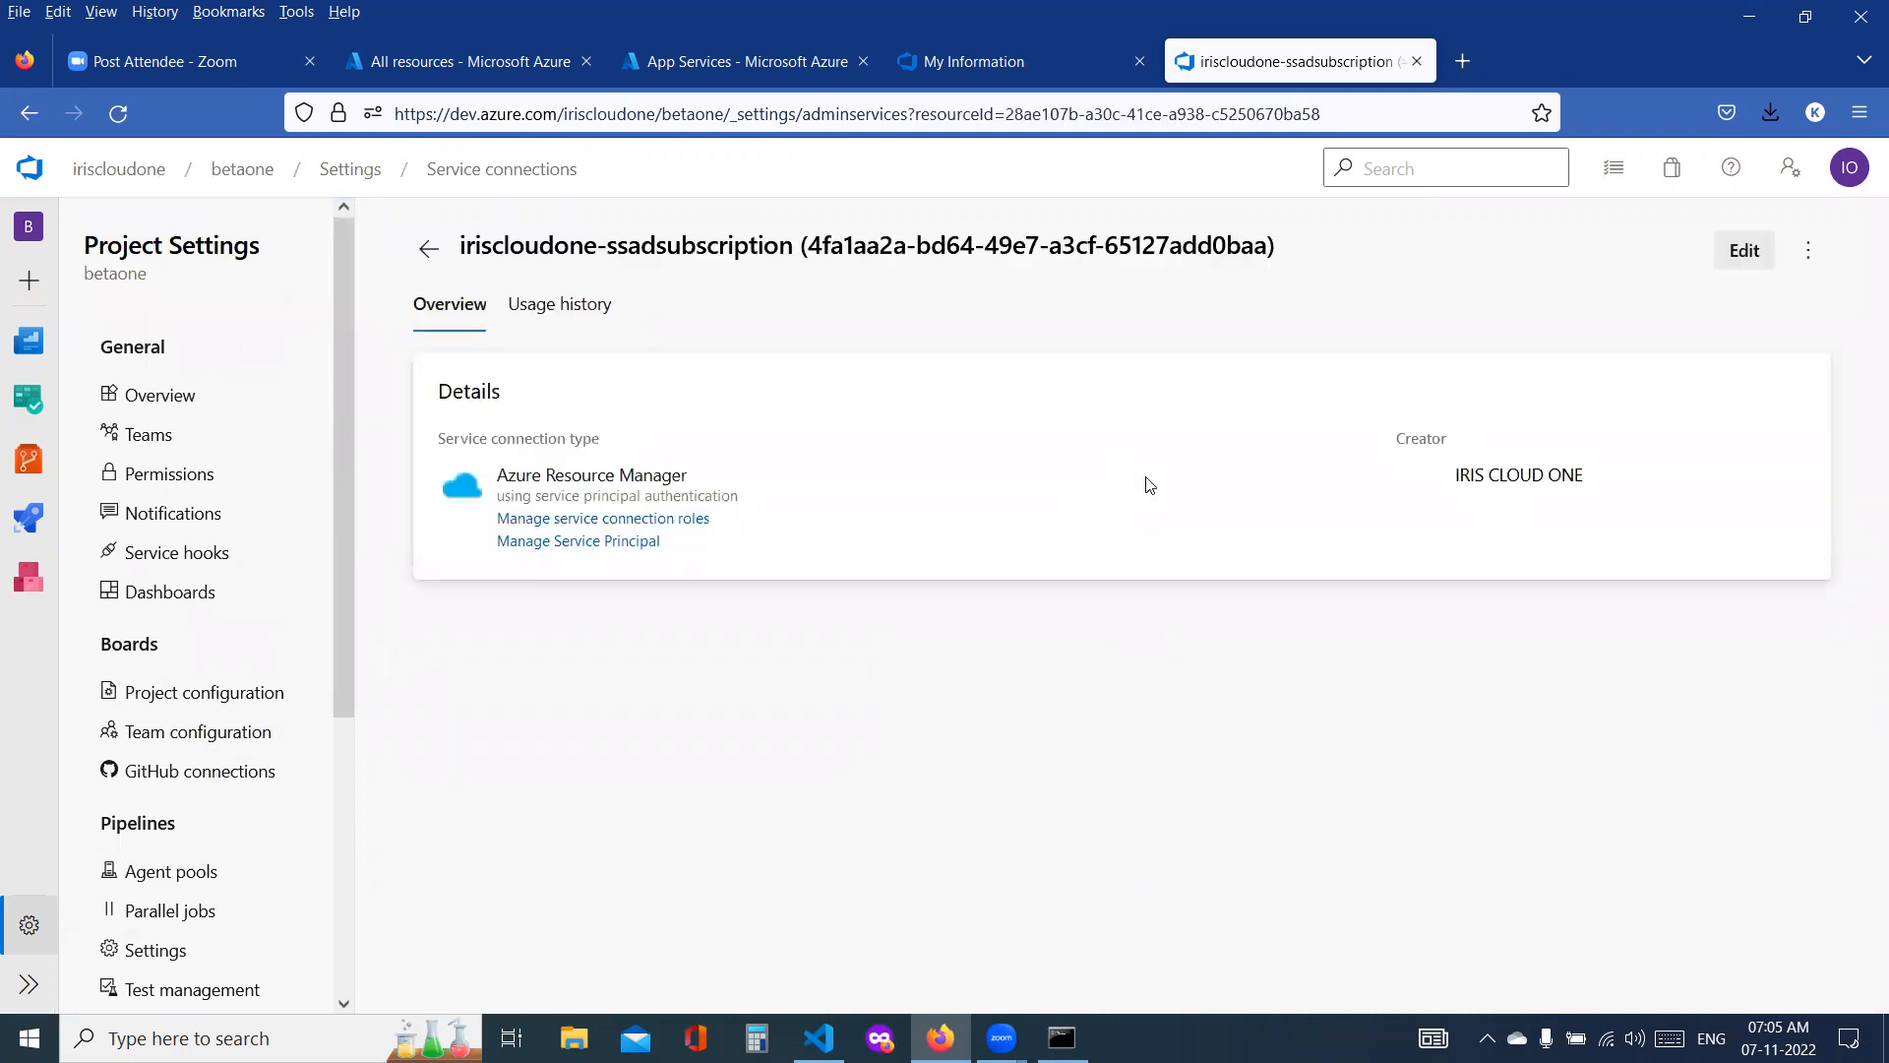
left_click(1808, 249)
left_click(1614, 398)
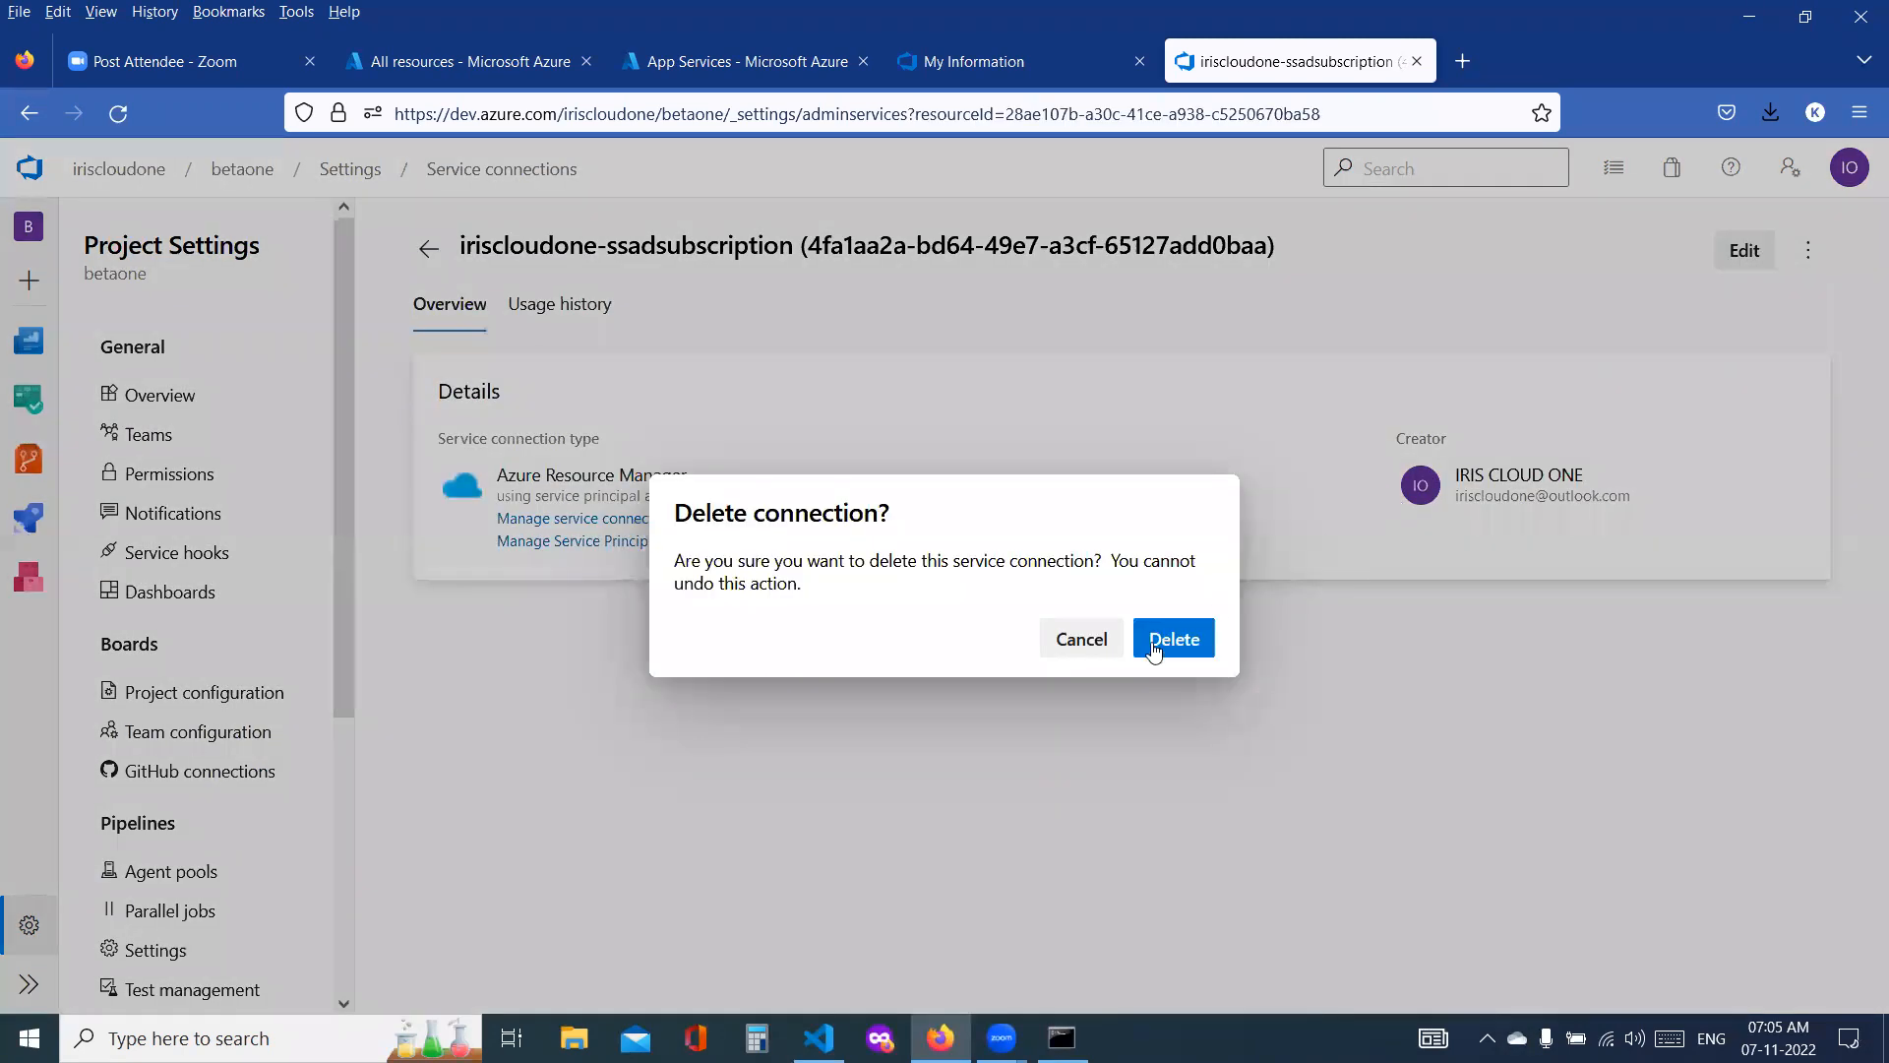
left_click(1162, 650)
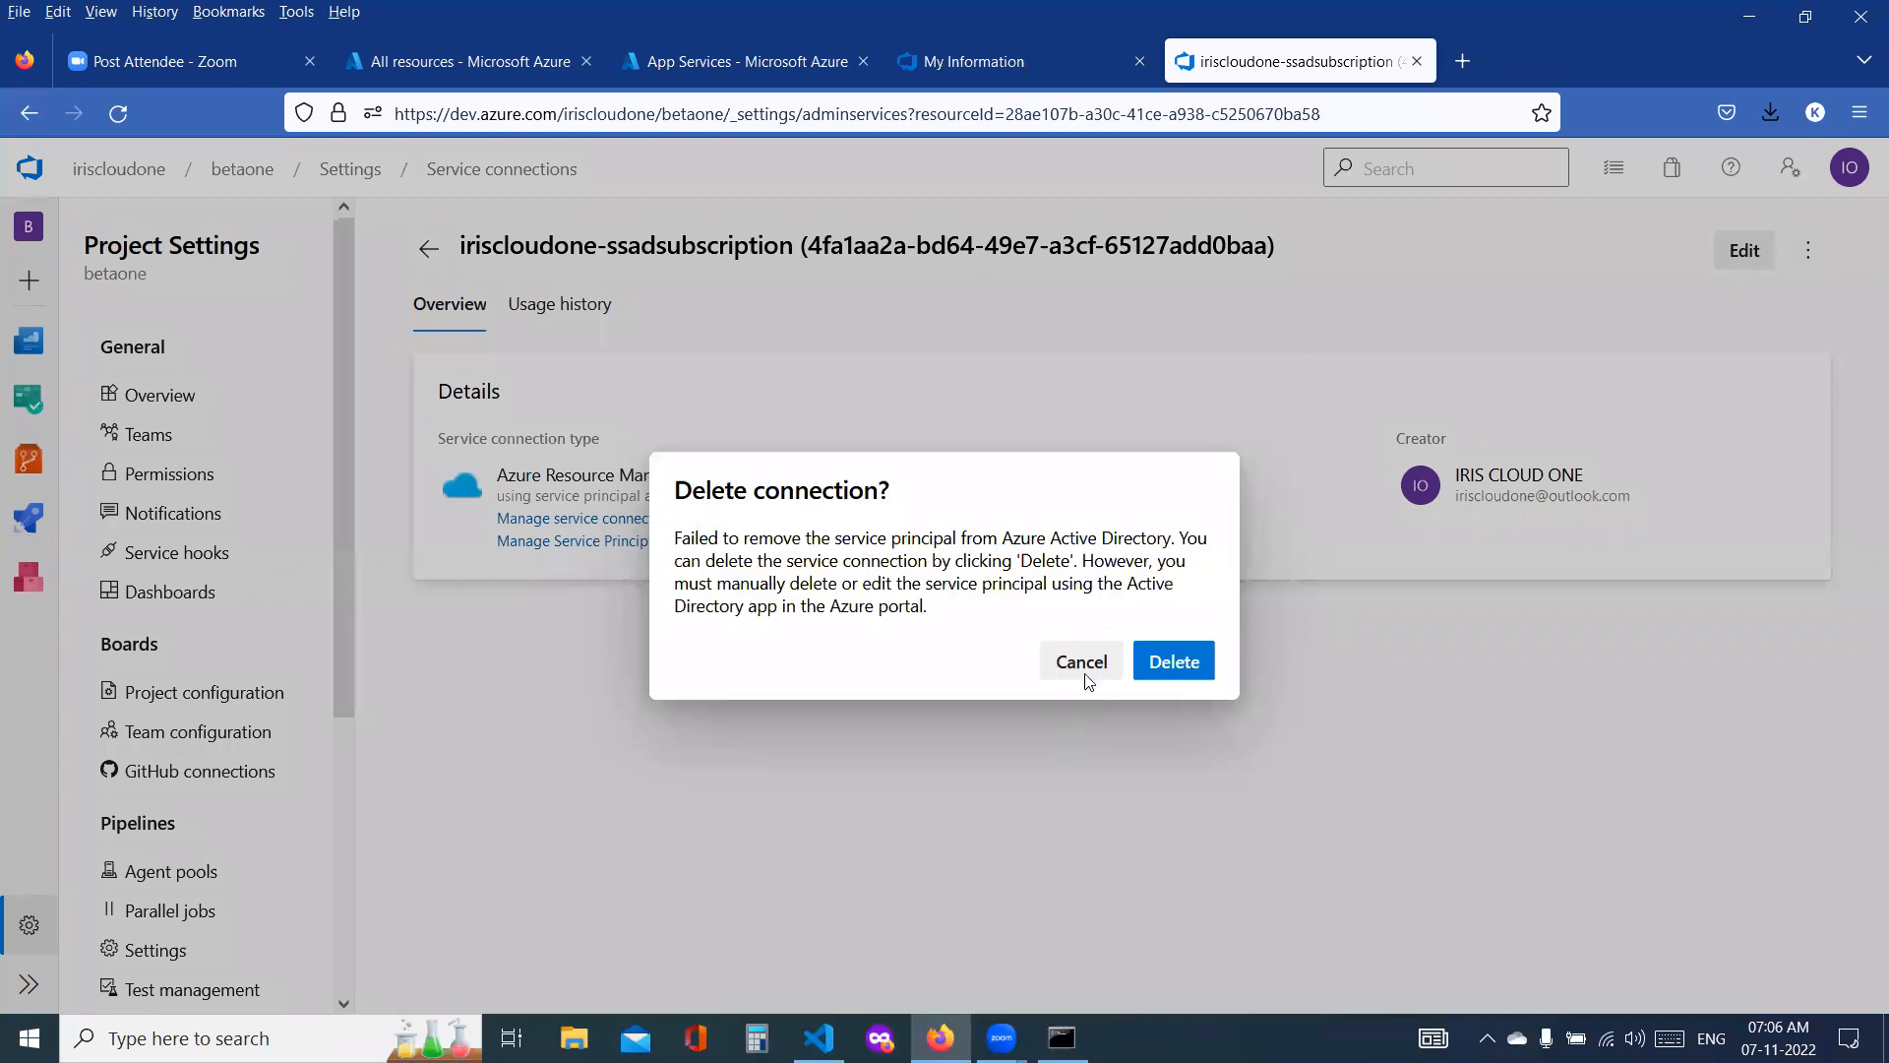
key("Escape")
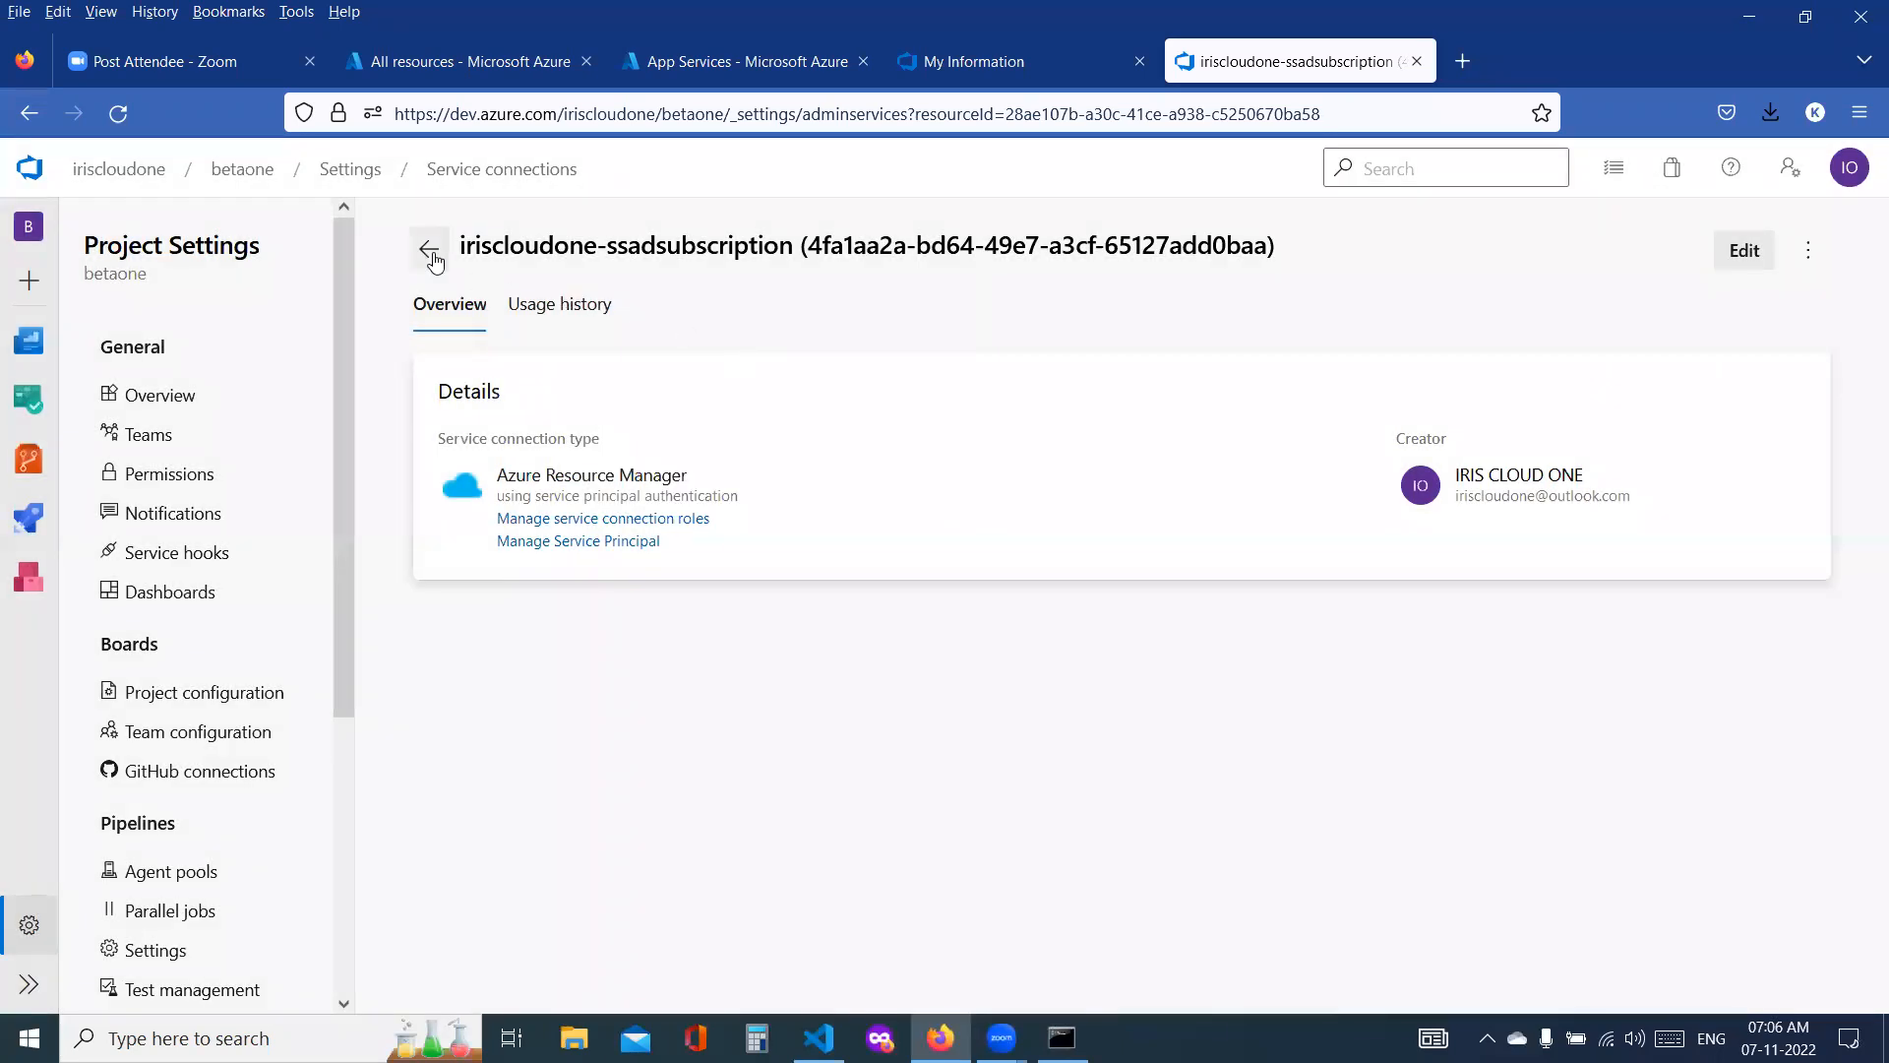
left_click(428, 248)
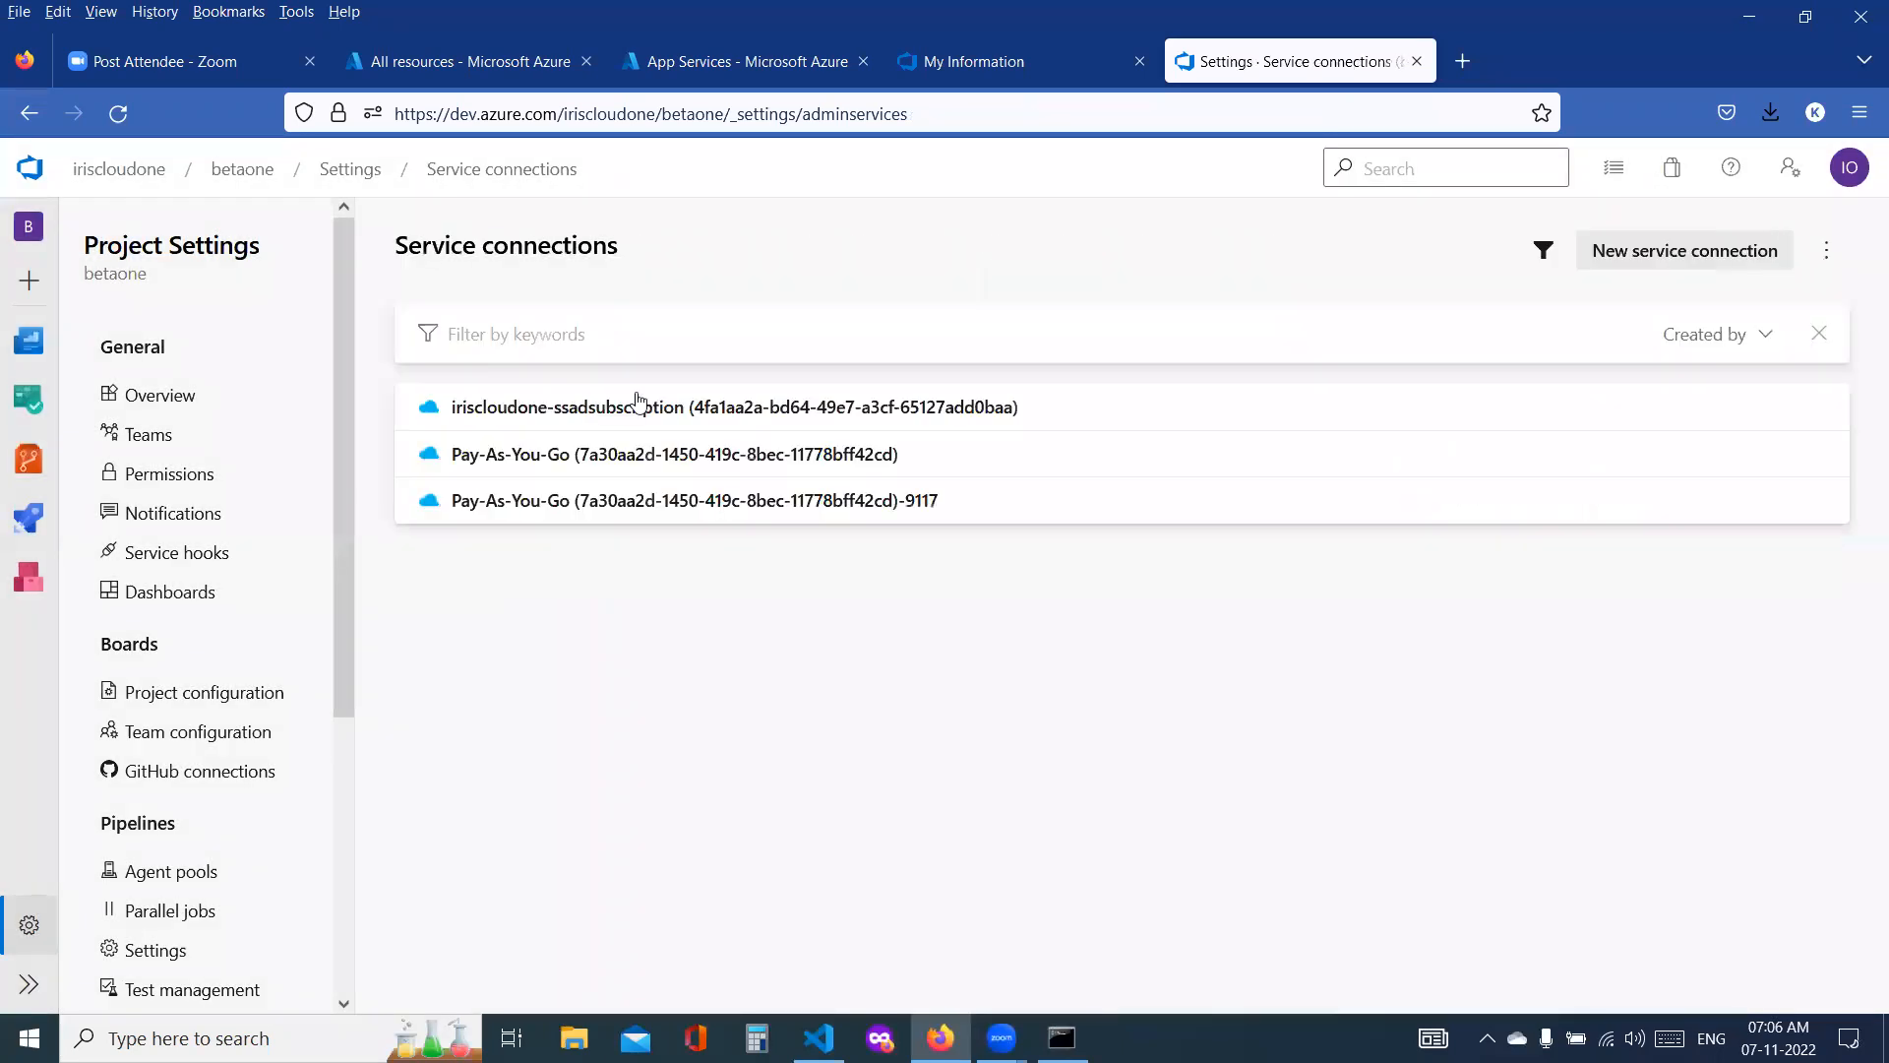
Step: Delete the Pay-As-You-Go service connection without the -9117 suffix
left_click(893, 474)
left_click(1807, 249)
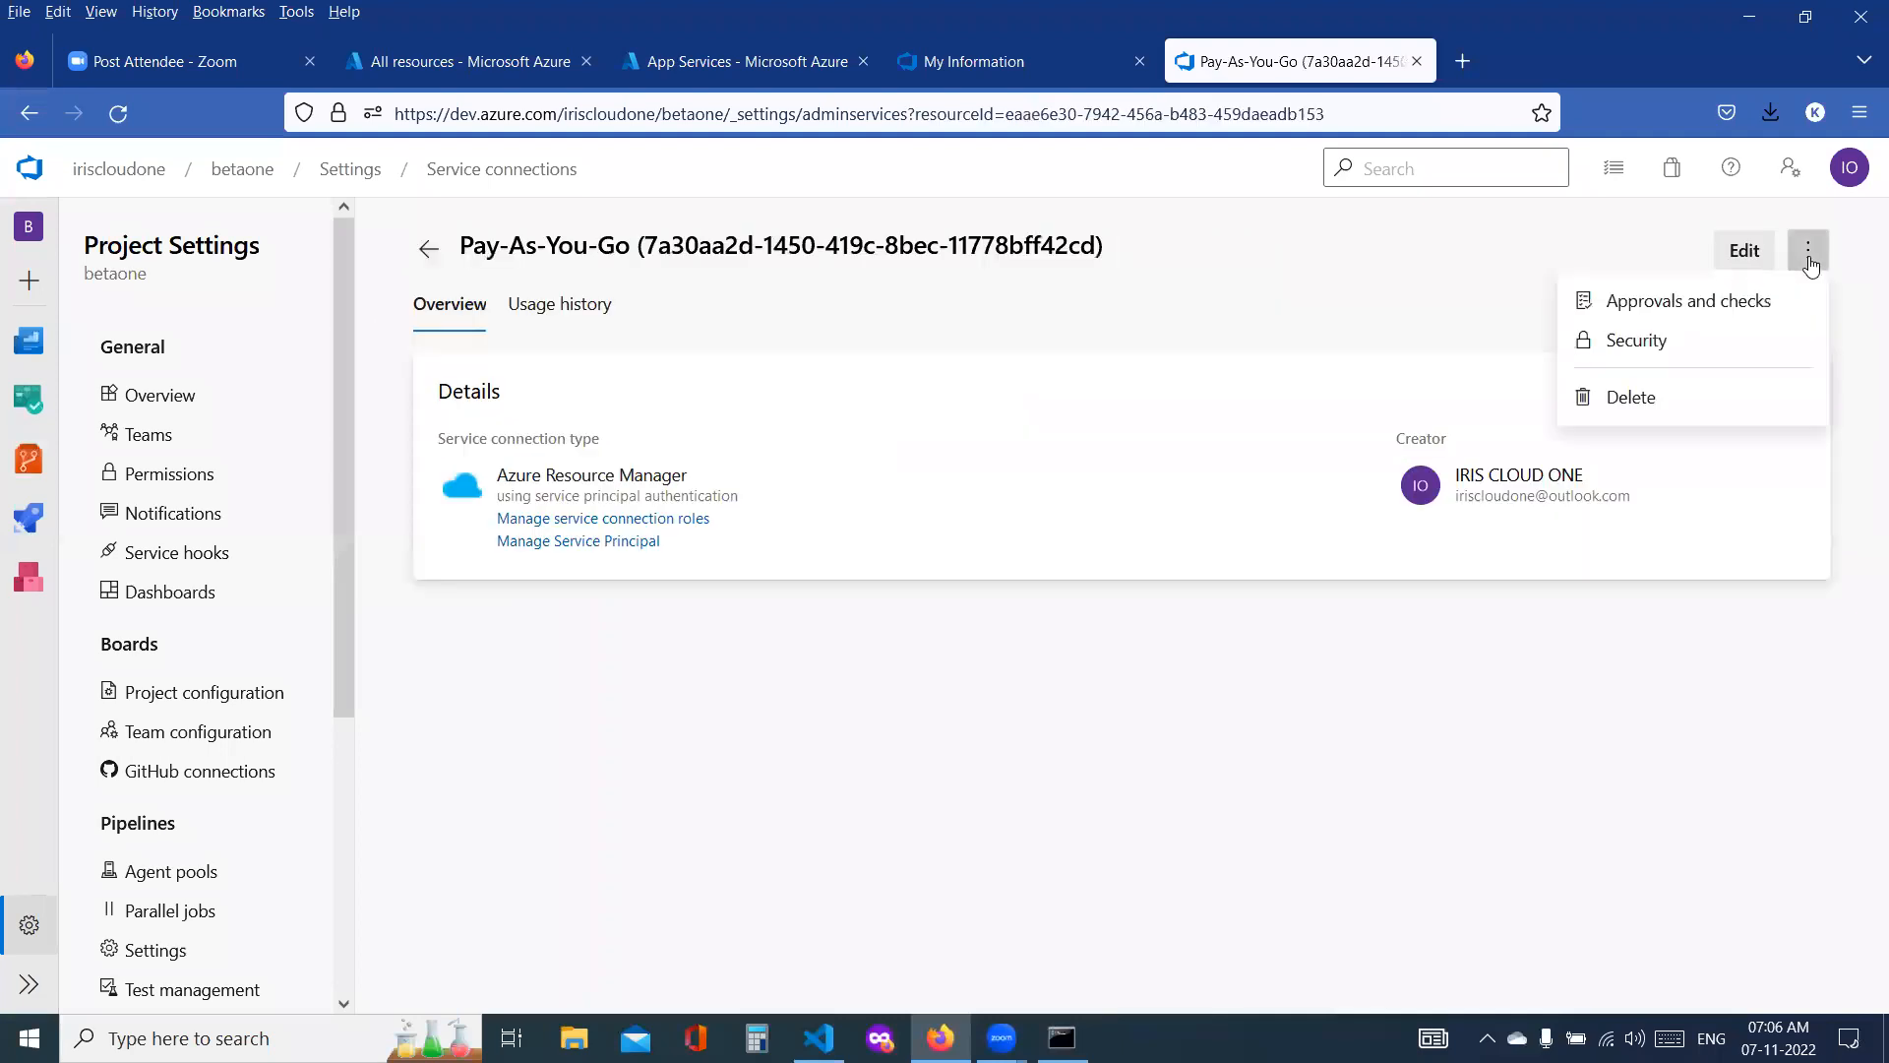
left_click(1633, 398)
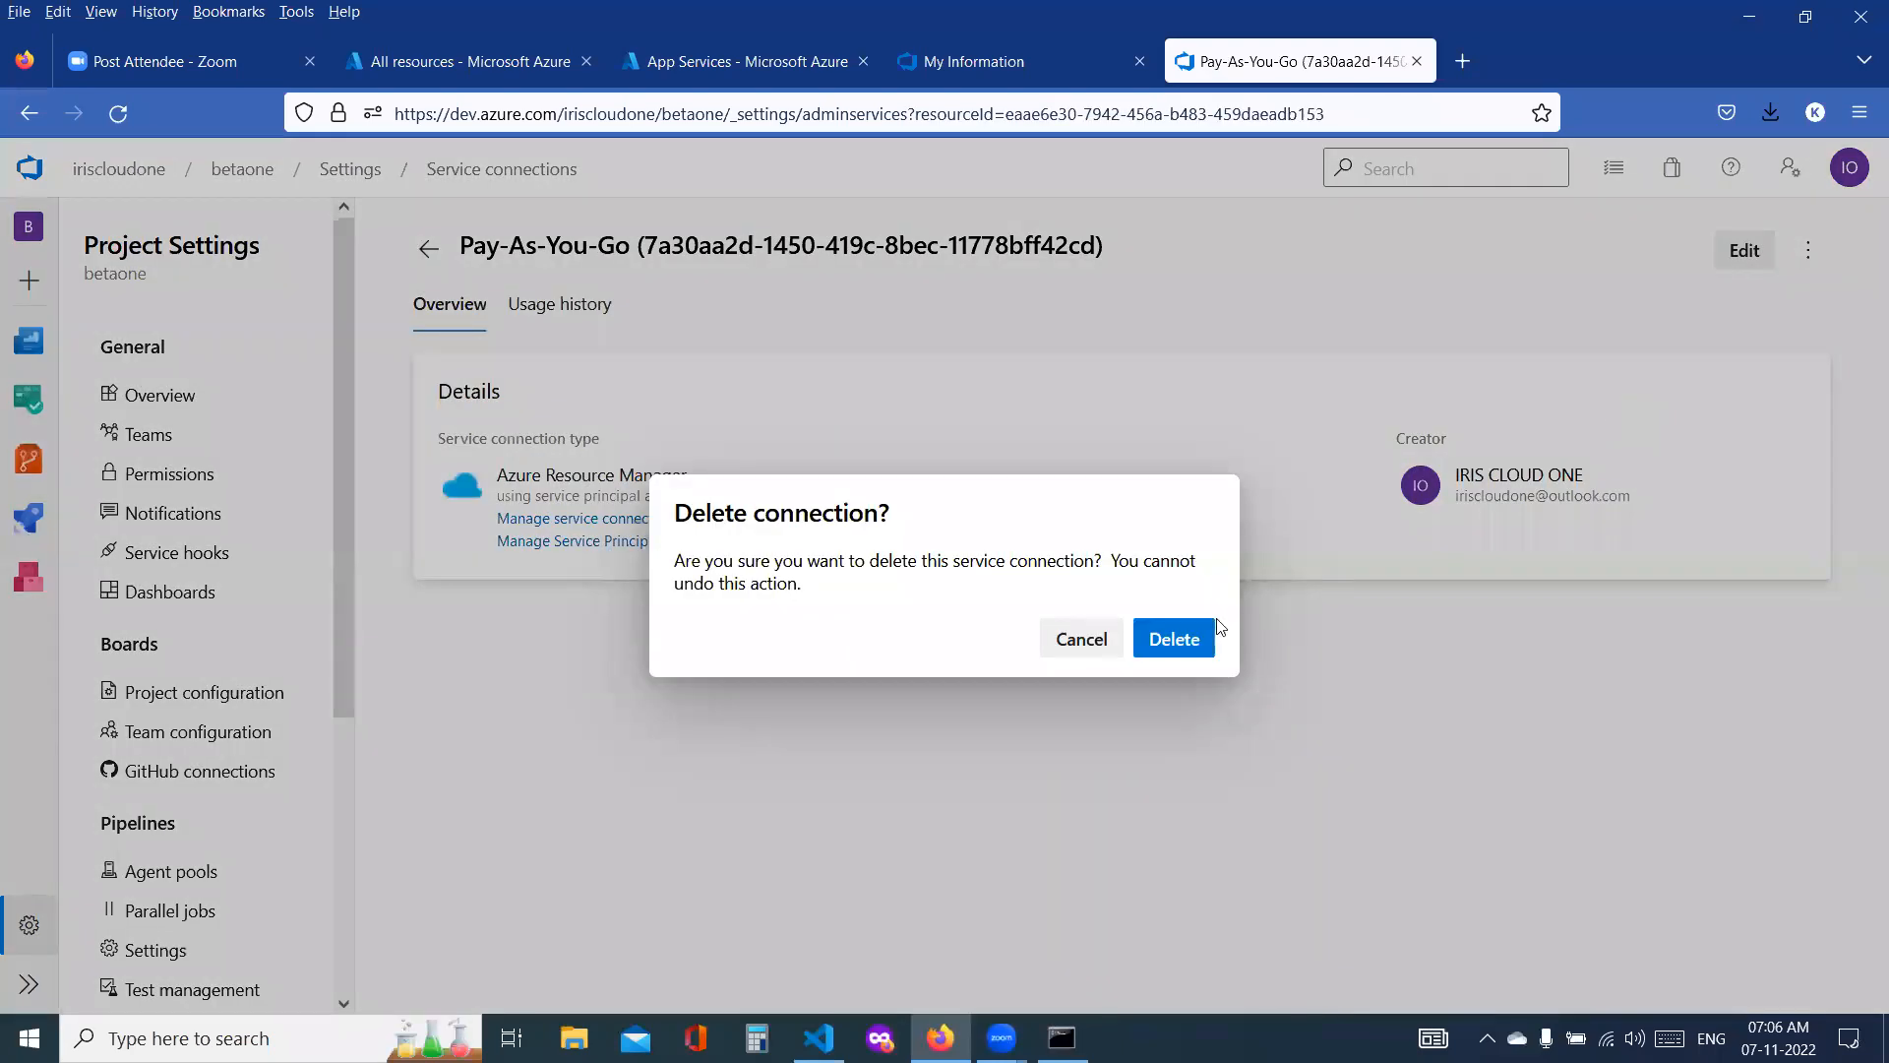
left_click(1179, 637)
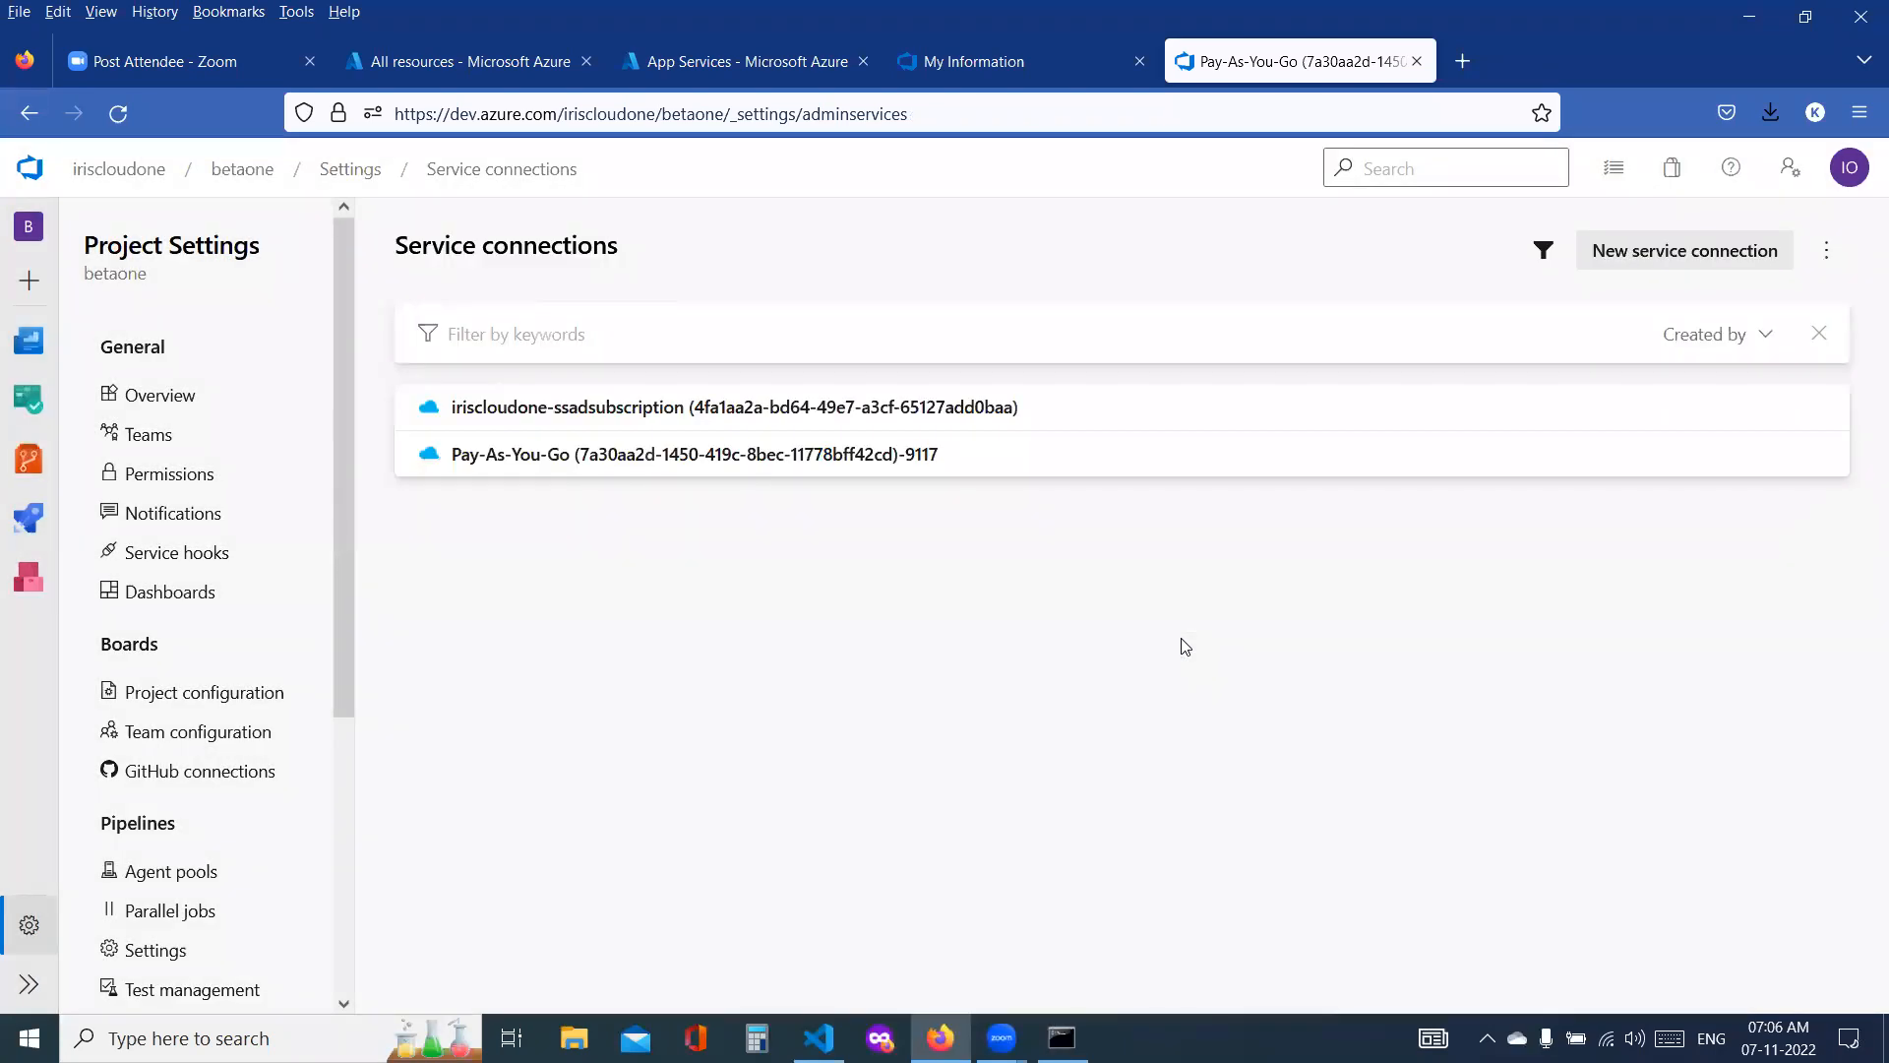
Step: Delete the Pay-As-You-Go service connection with the -9117 suffix
left_click(915, 456)
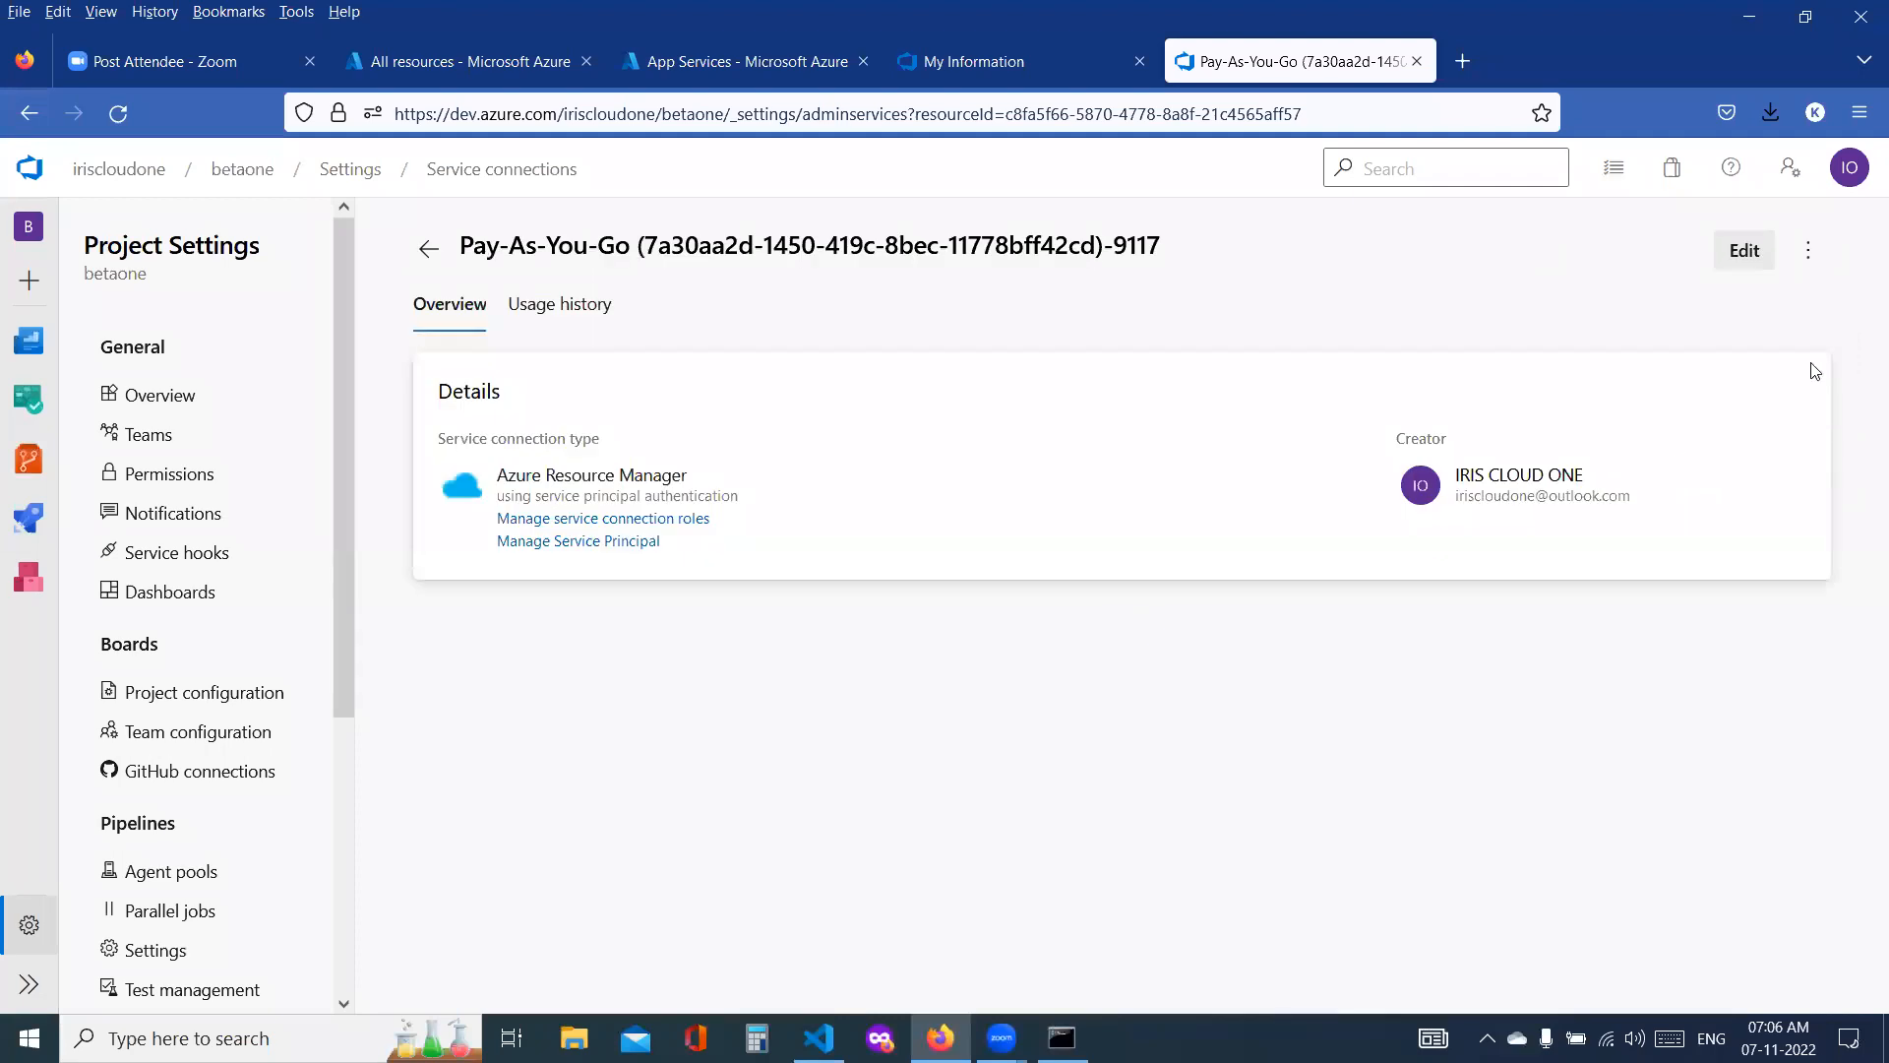
left_click(1809, 252)
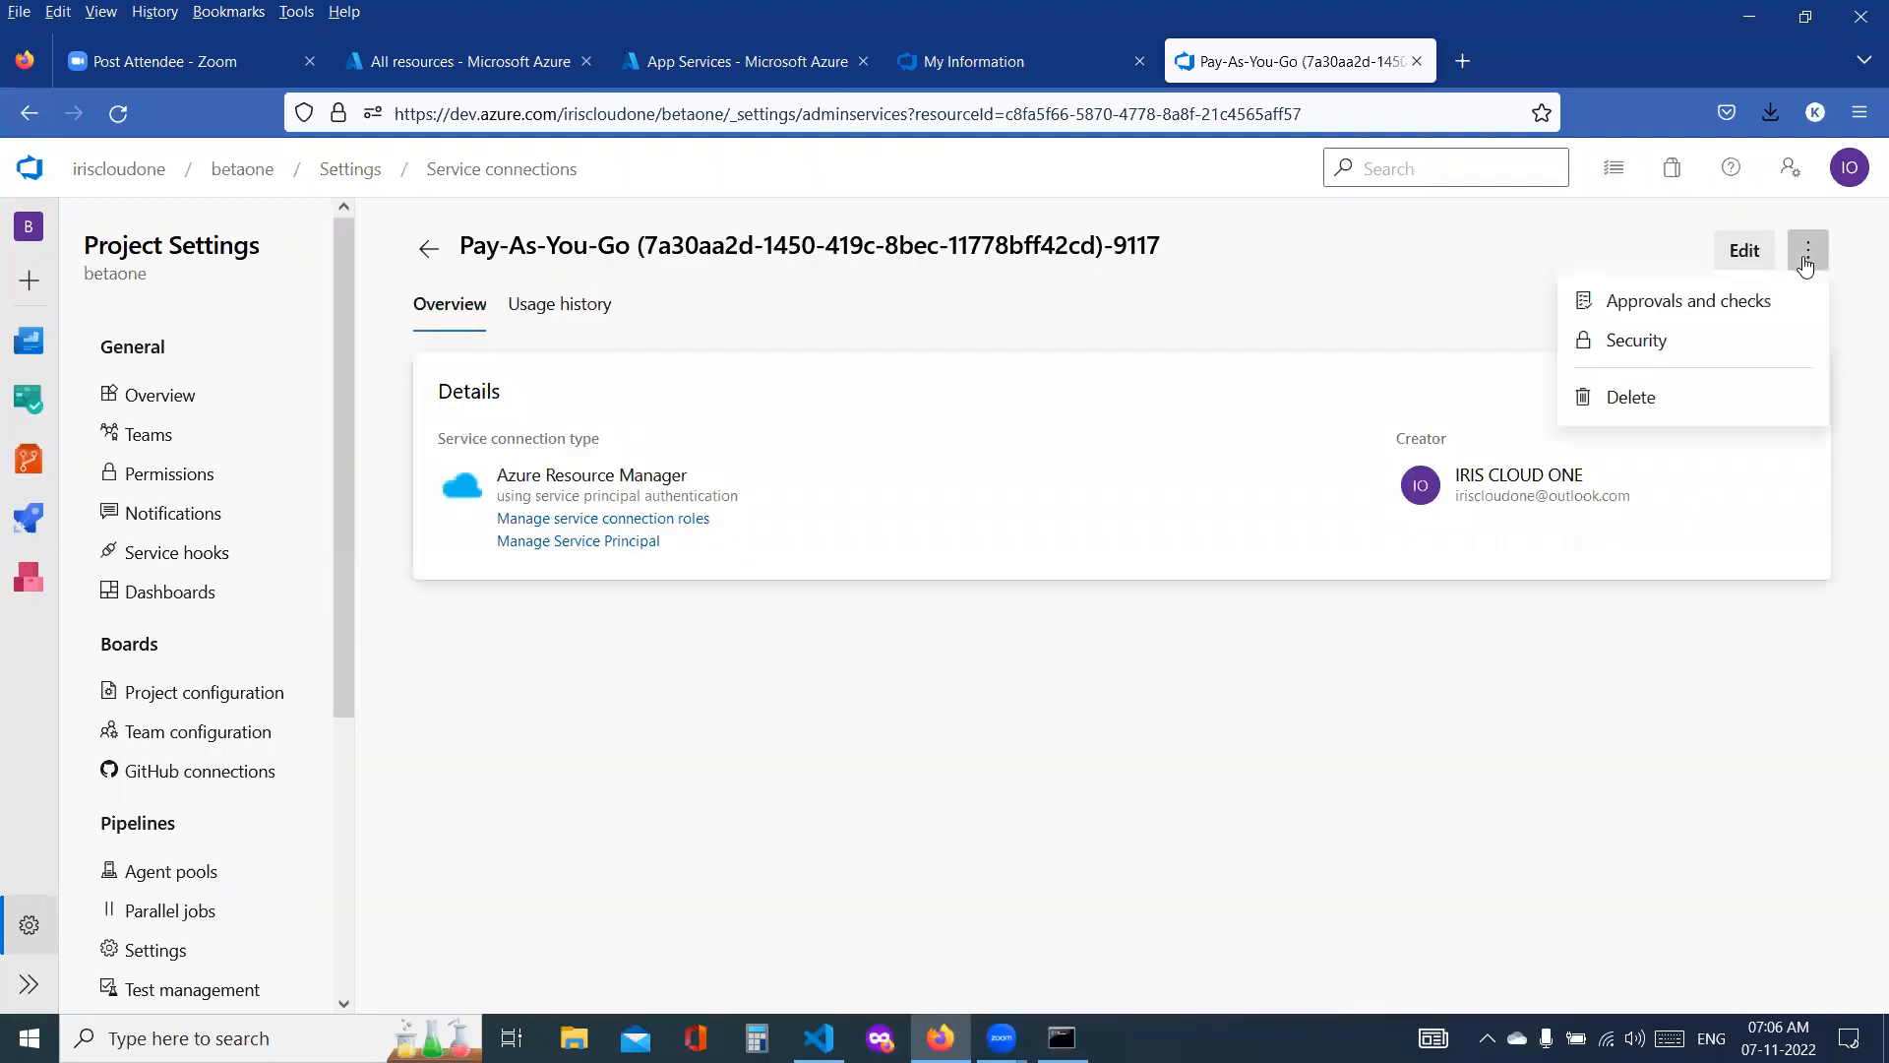
left_click(1651, 400)
left_click(1195, 653)
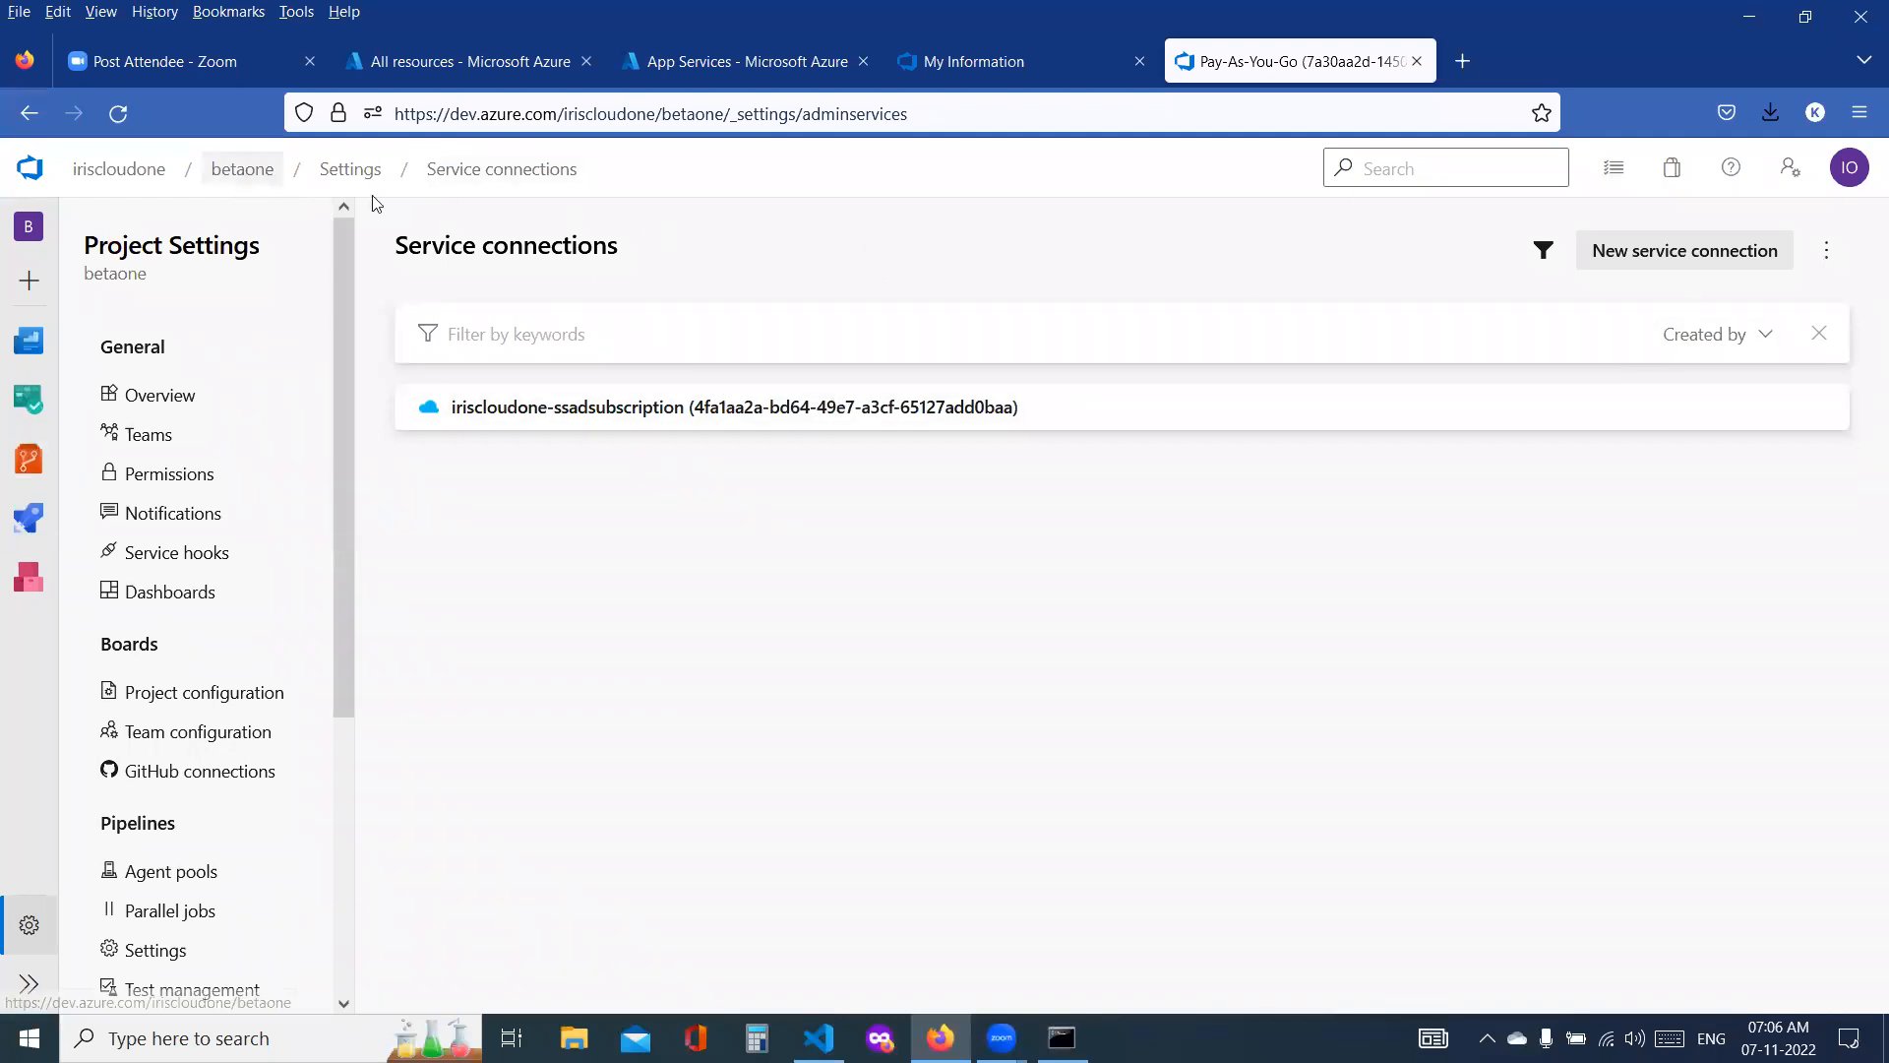
Step: Create a new release pipeline in the betaone project from the Azure App Service deployment template
left_click(271, 185)
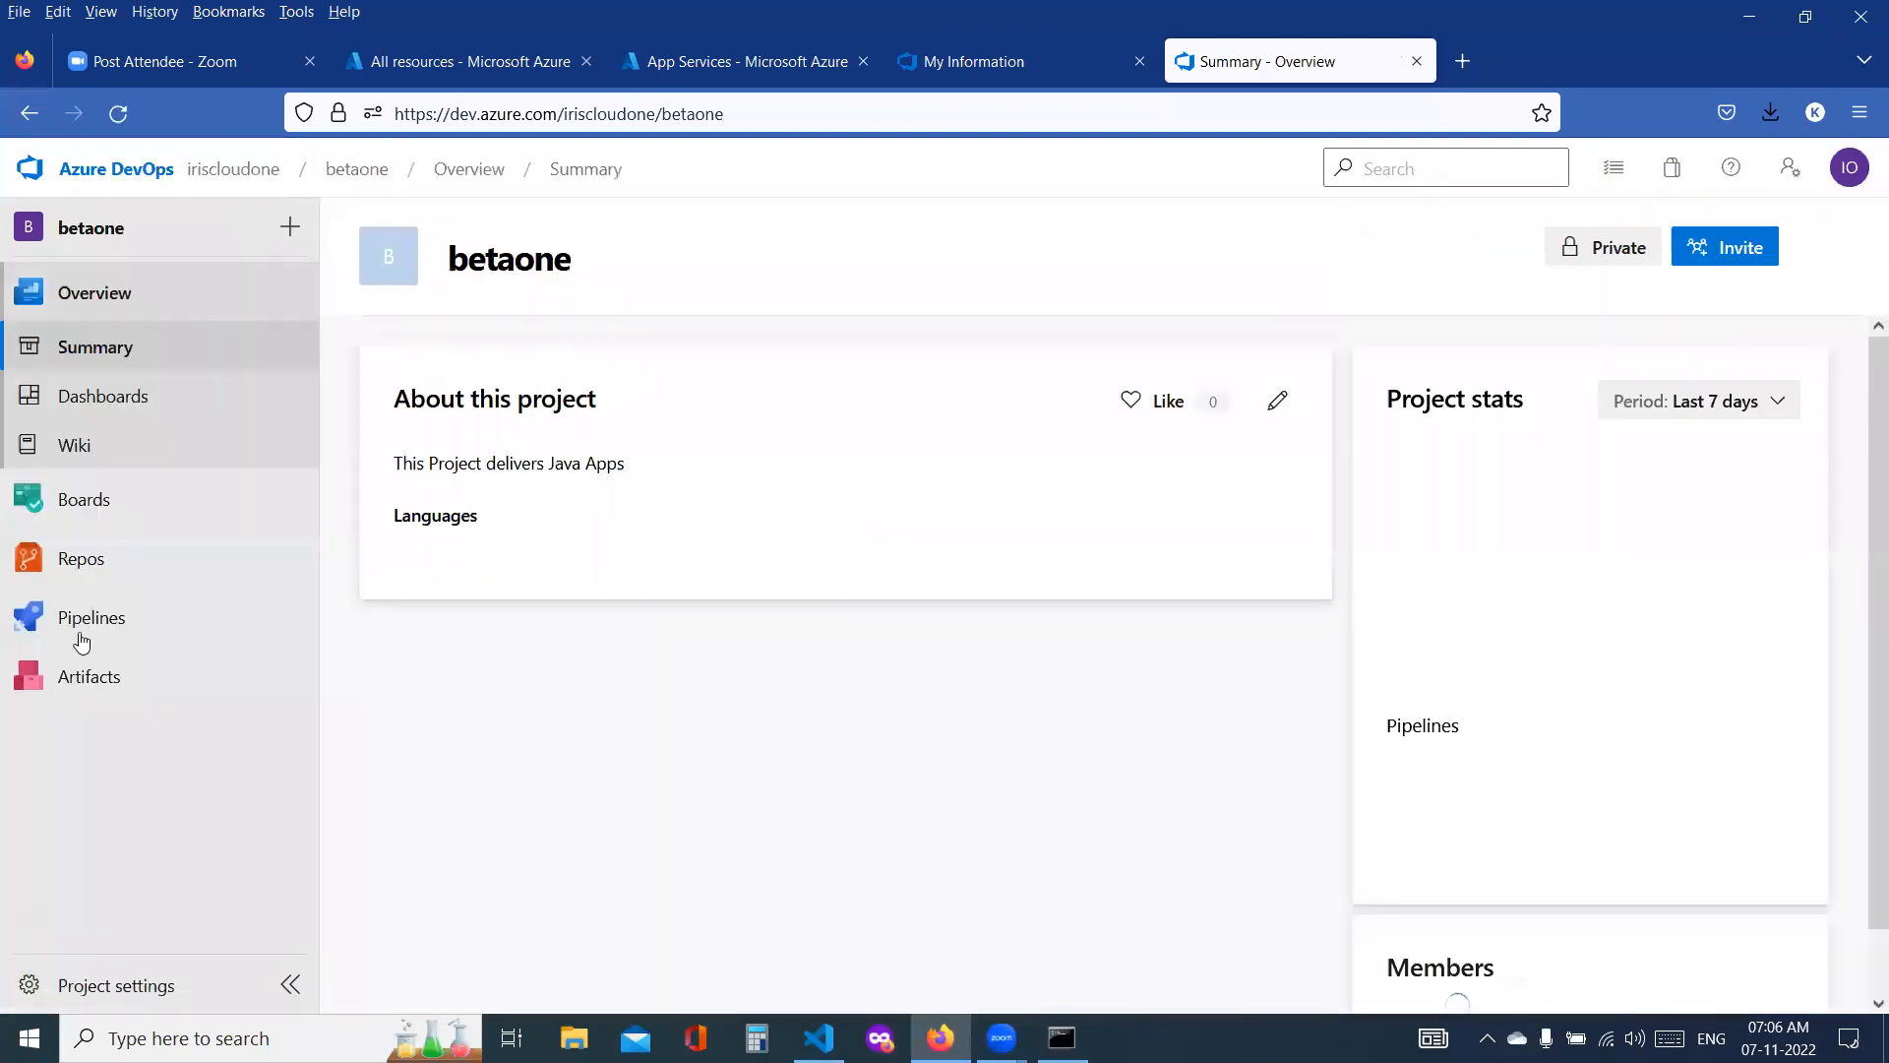
left_click(113, 634)
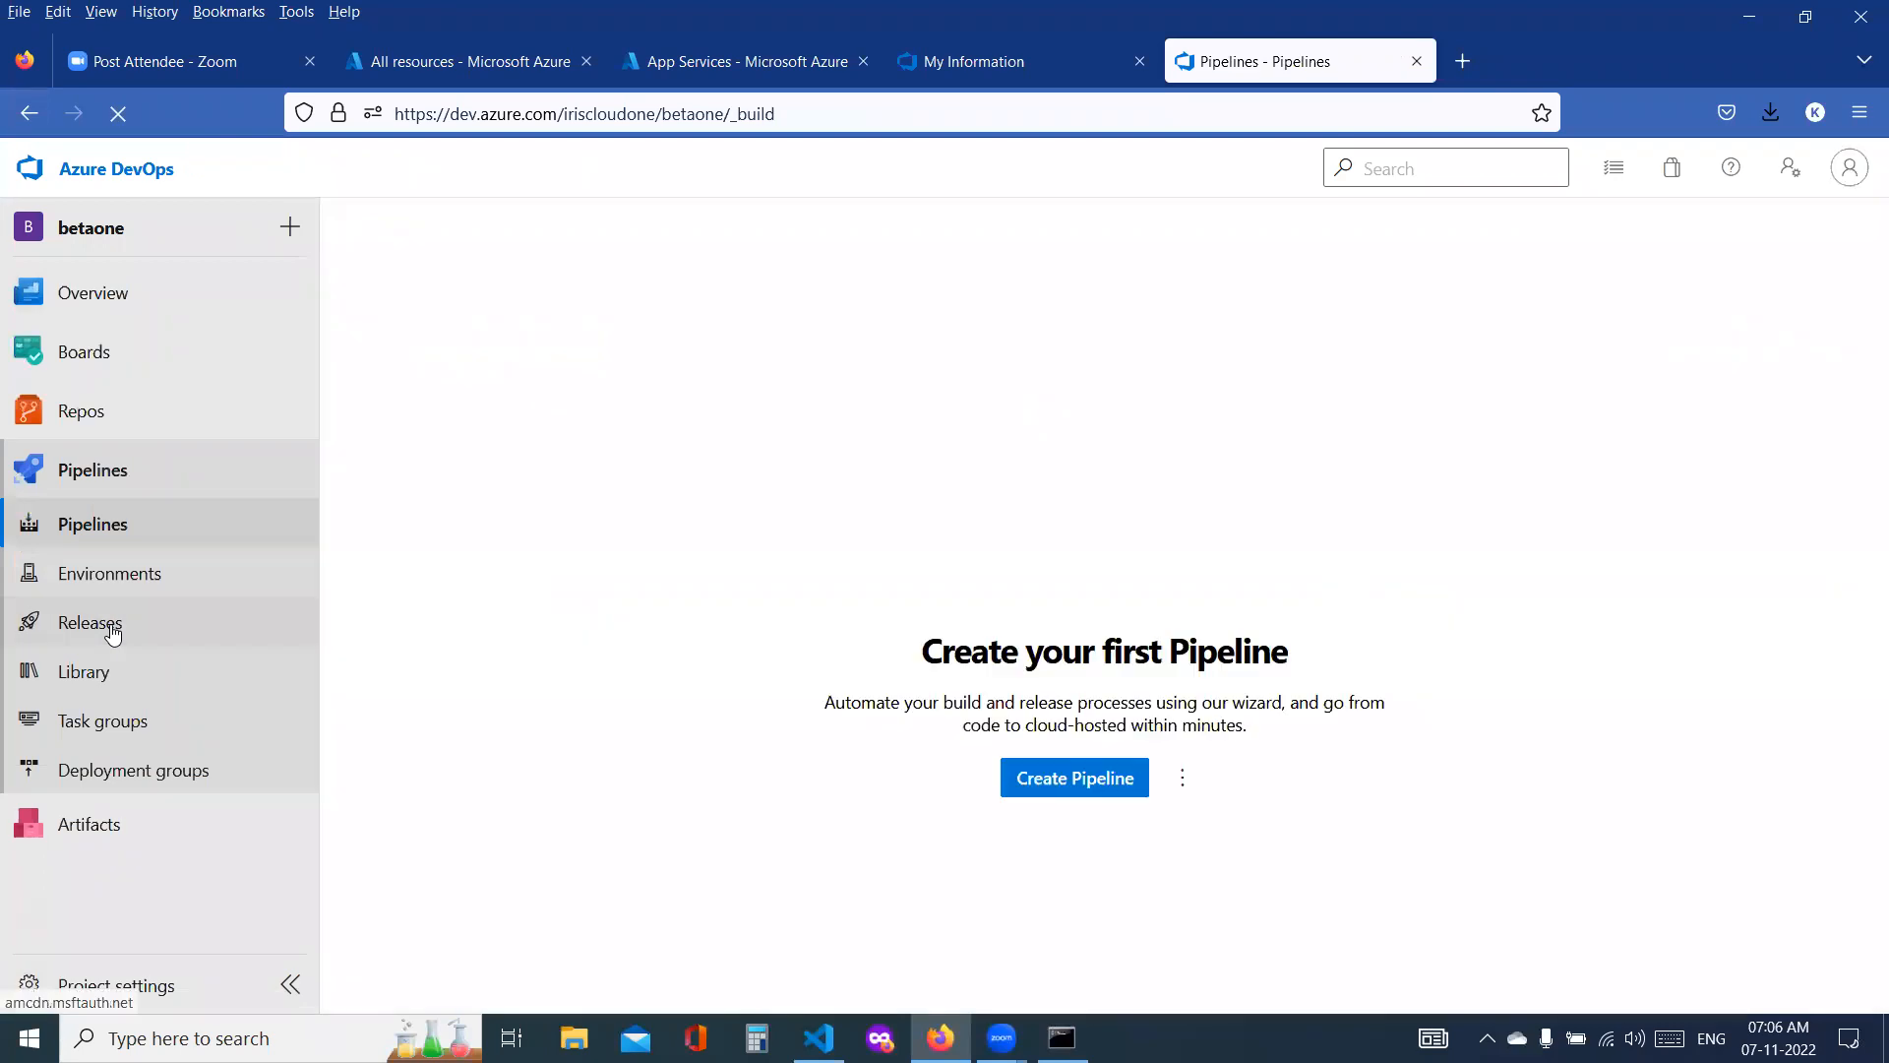
left_click(112, 634)
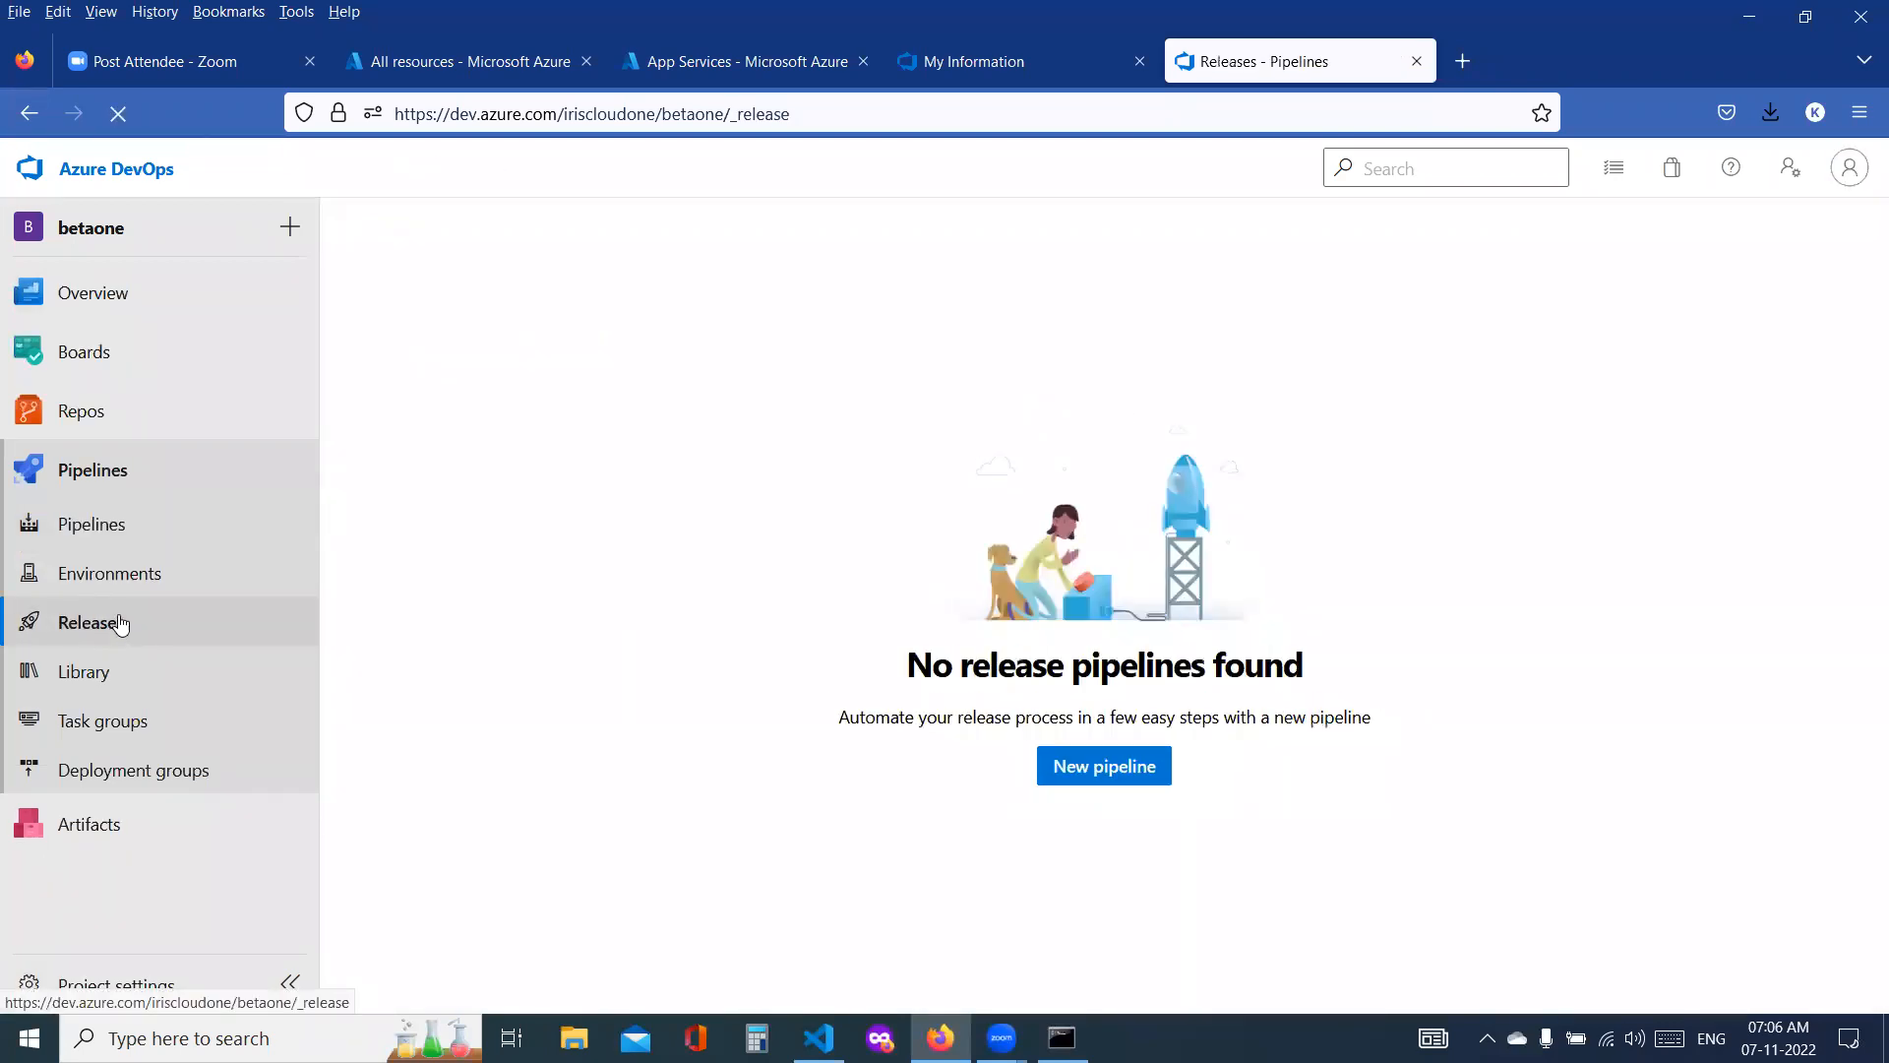
left_click(1157, 777)
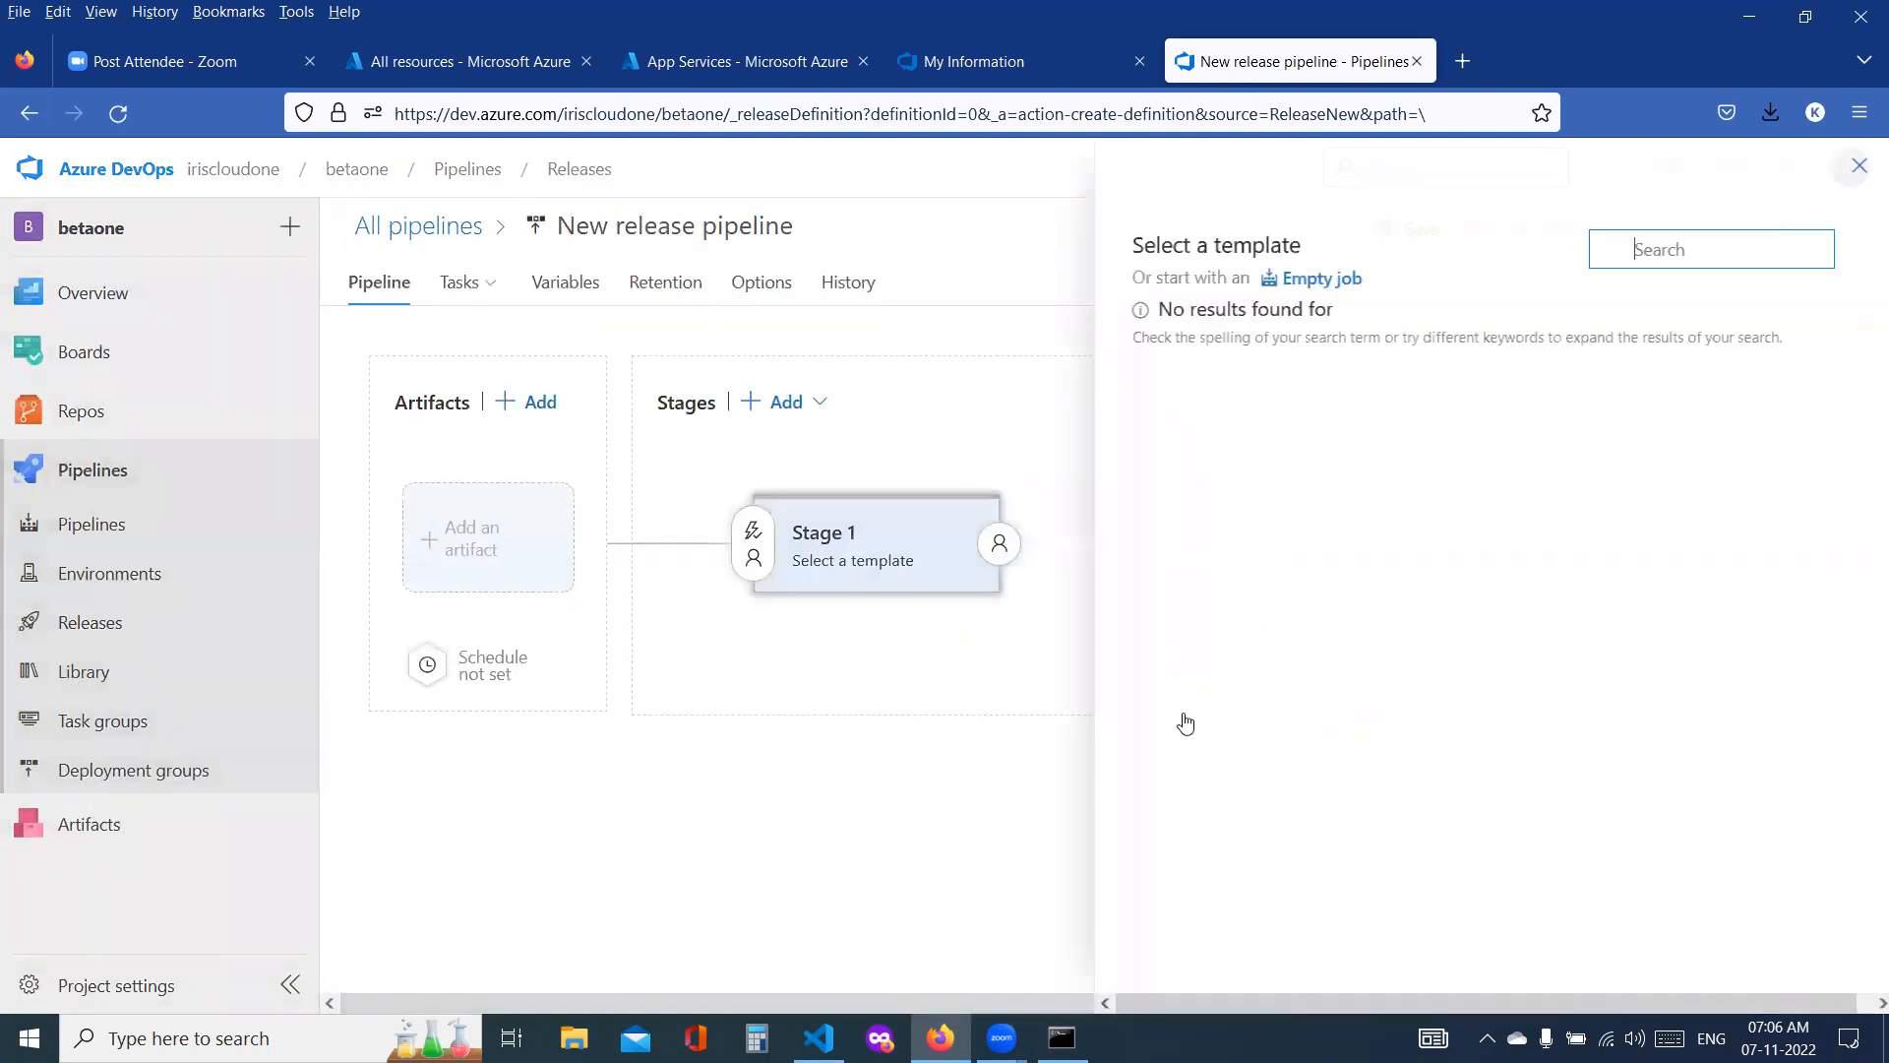
left_click(1328, 469)
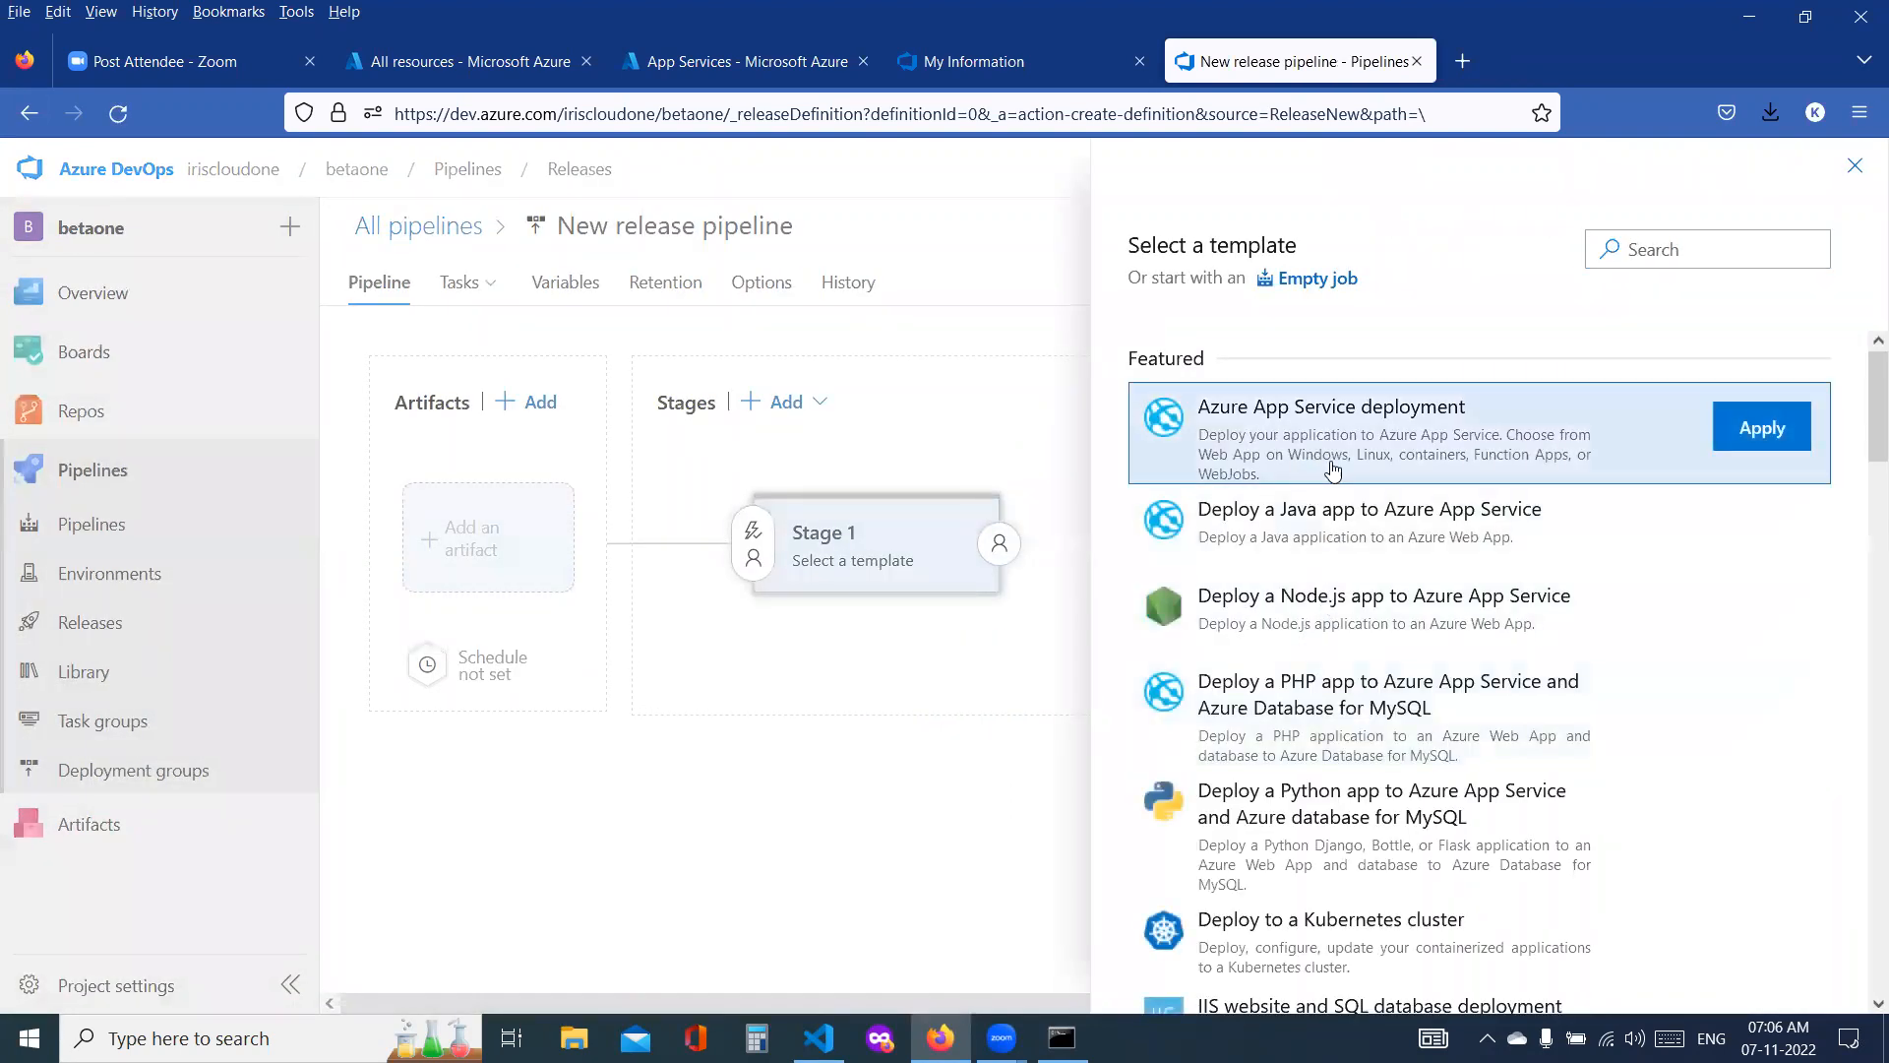
left_click(1762, 433)
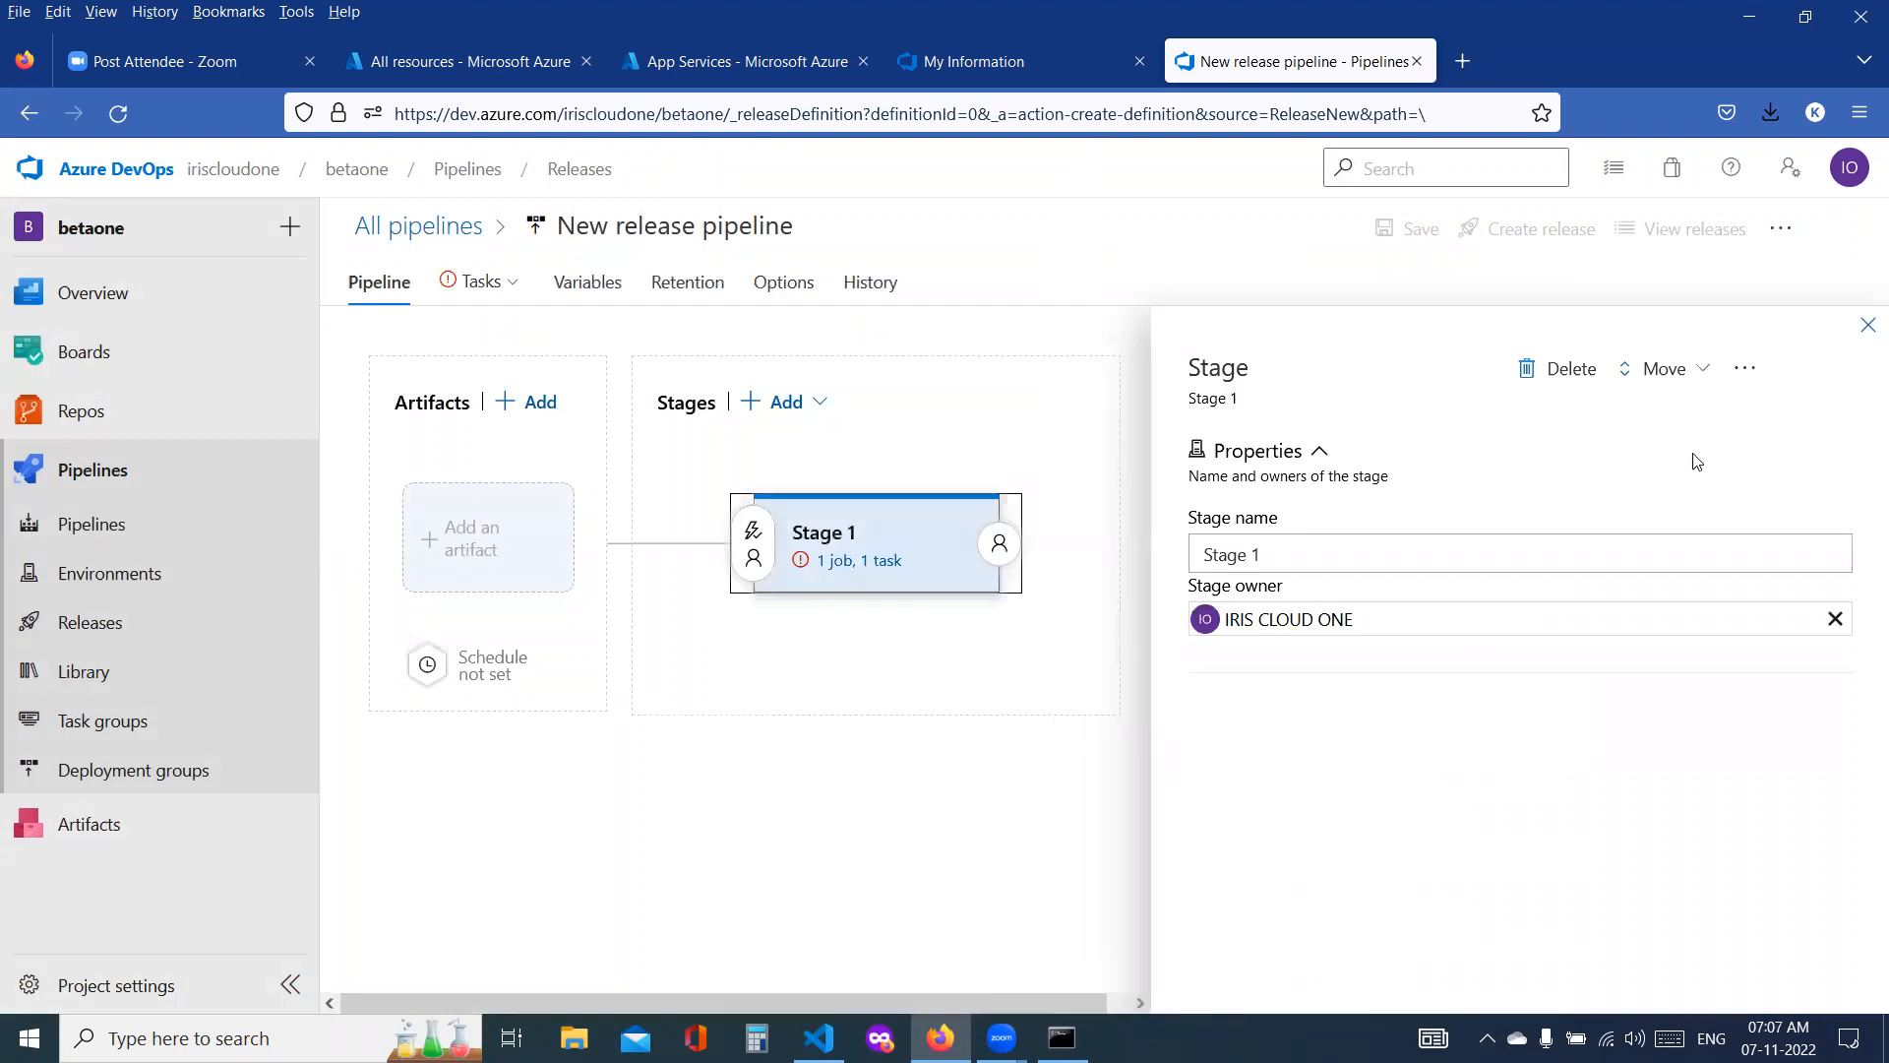
Step: Name the new release pipeline az-devops-release-pipeline
left_click_drag(559, 228, 707, 231)
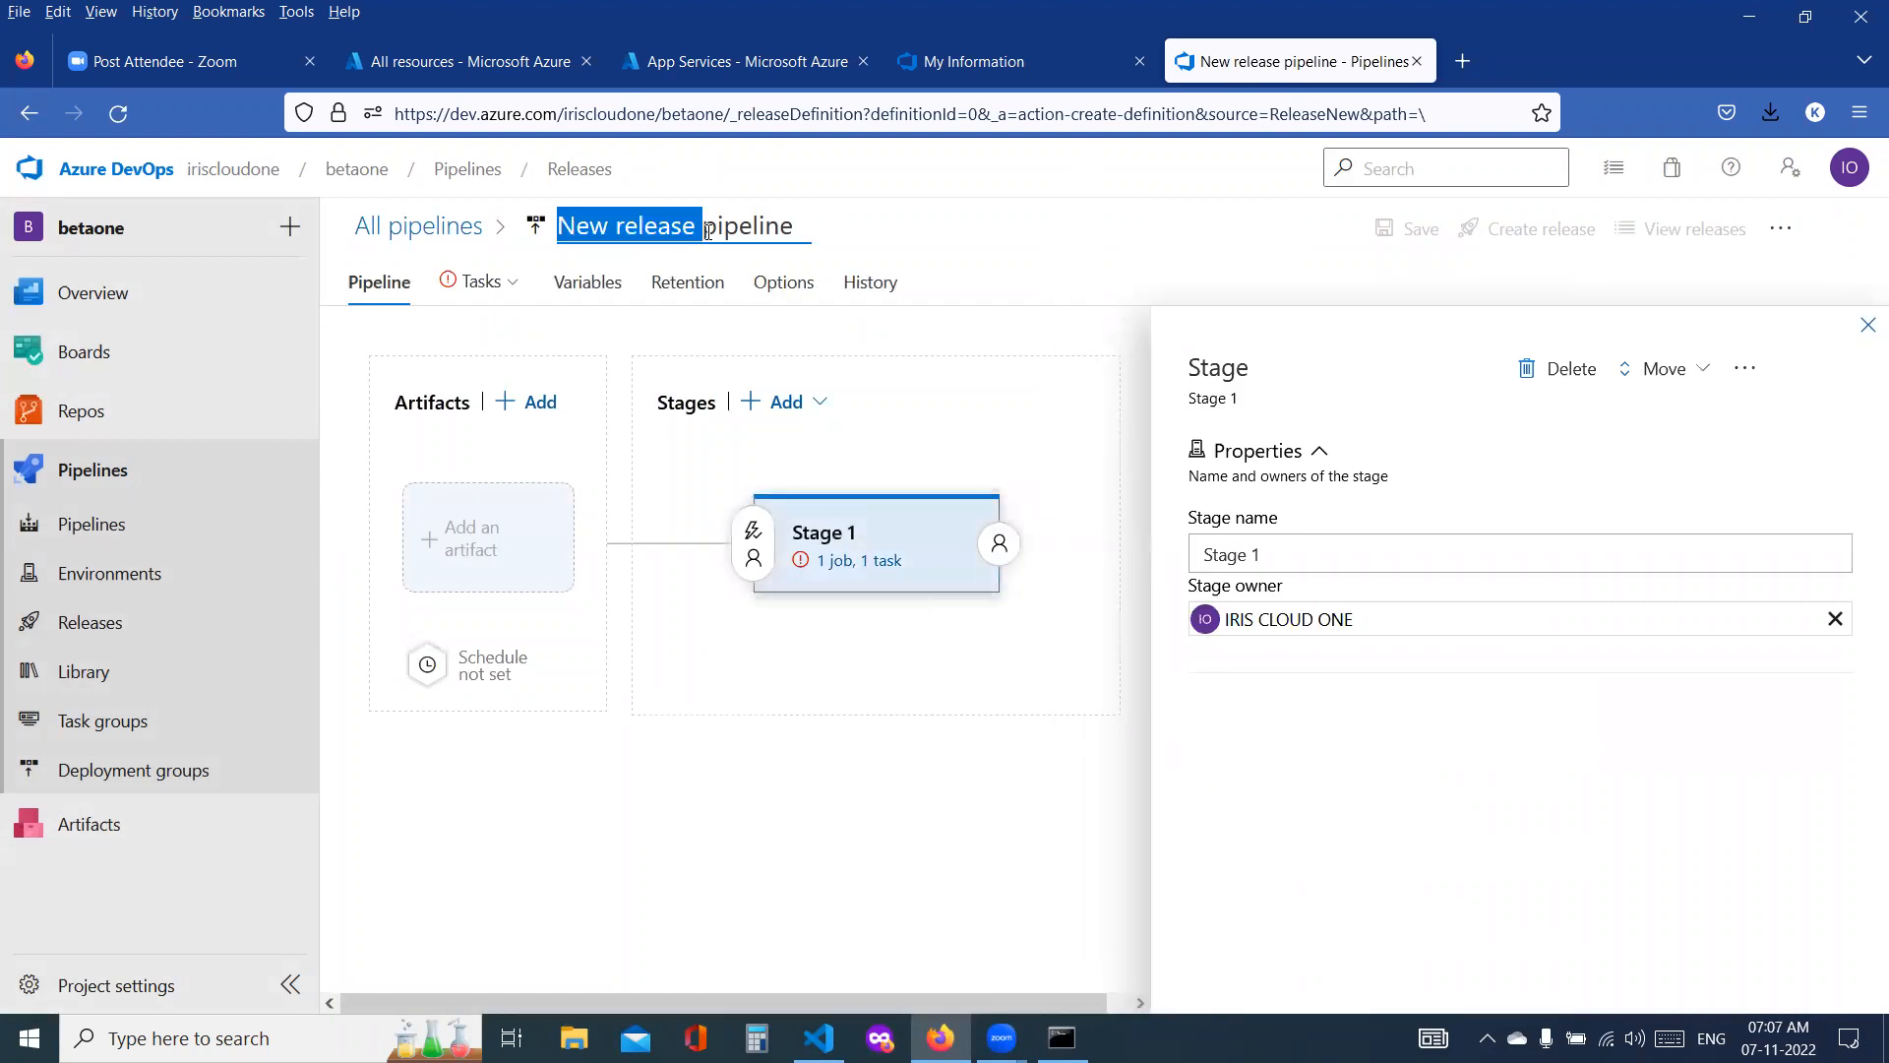
key("ctrl+a")
type("a")
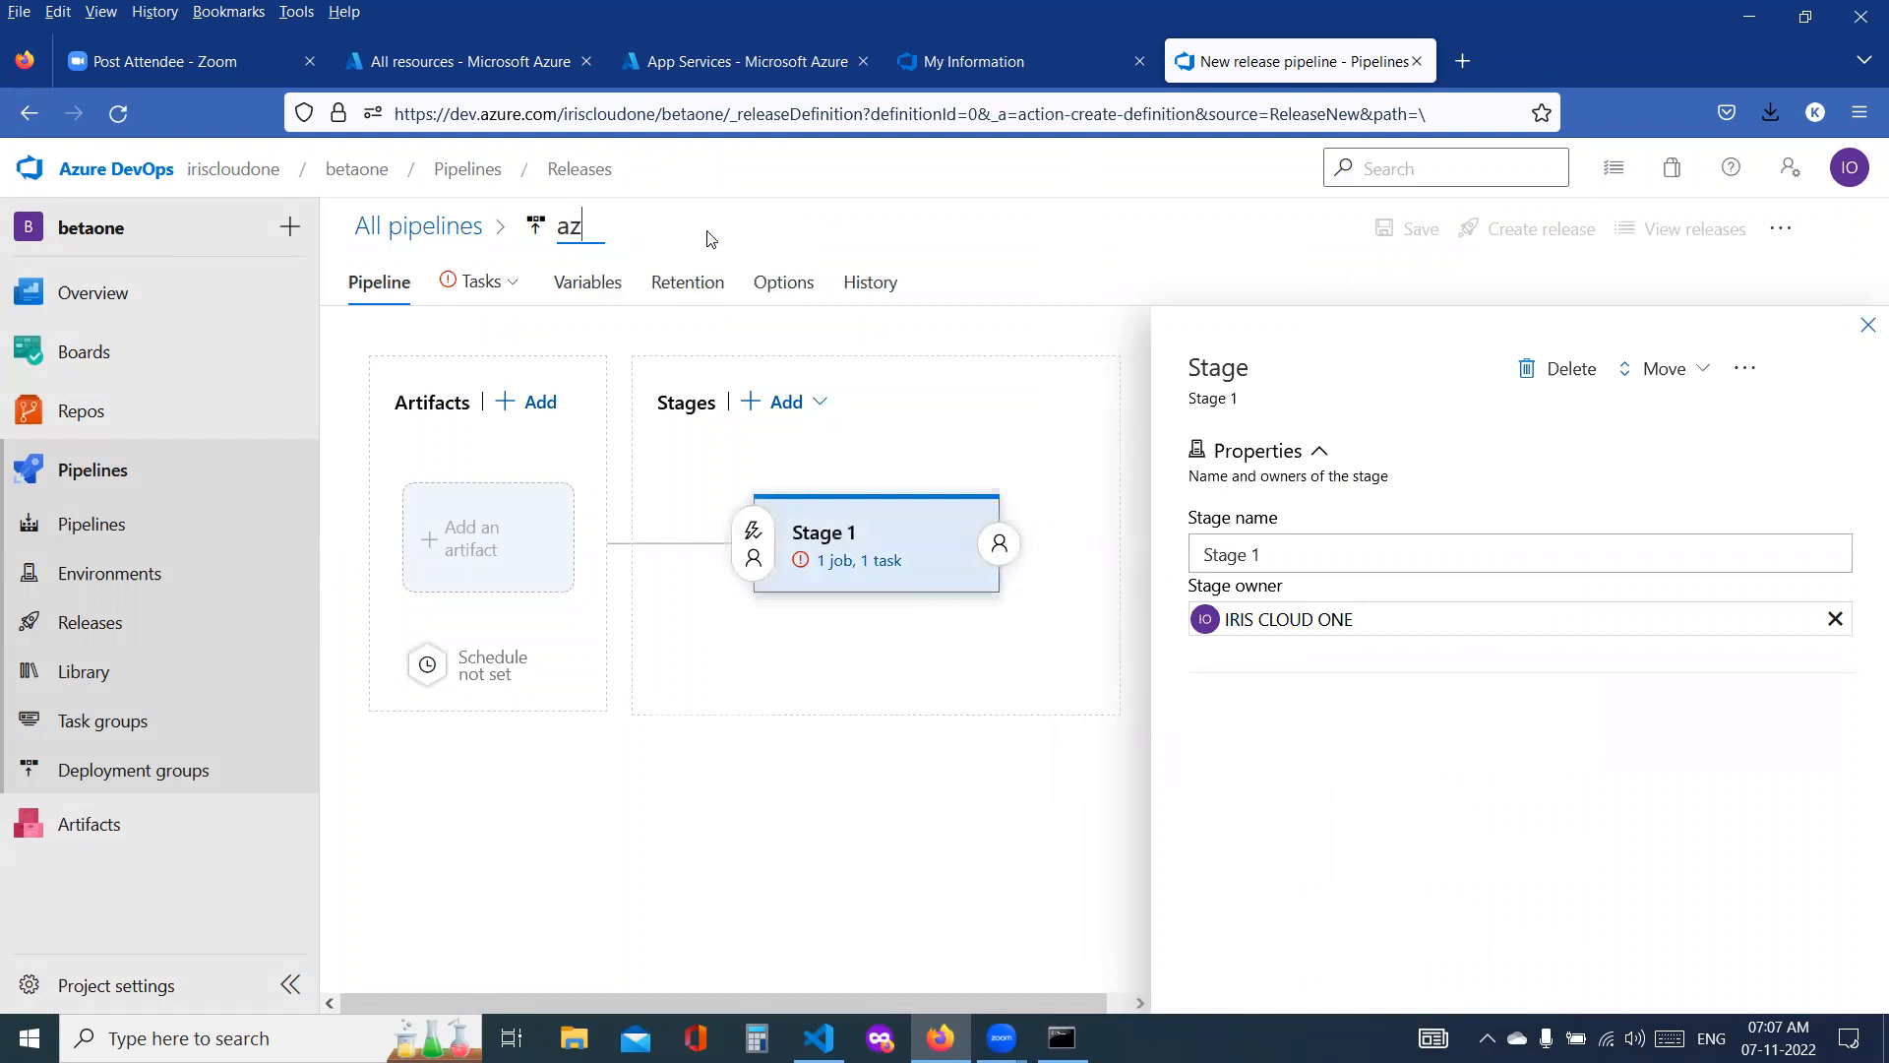
type("z-devops-rel")
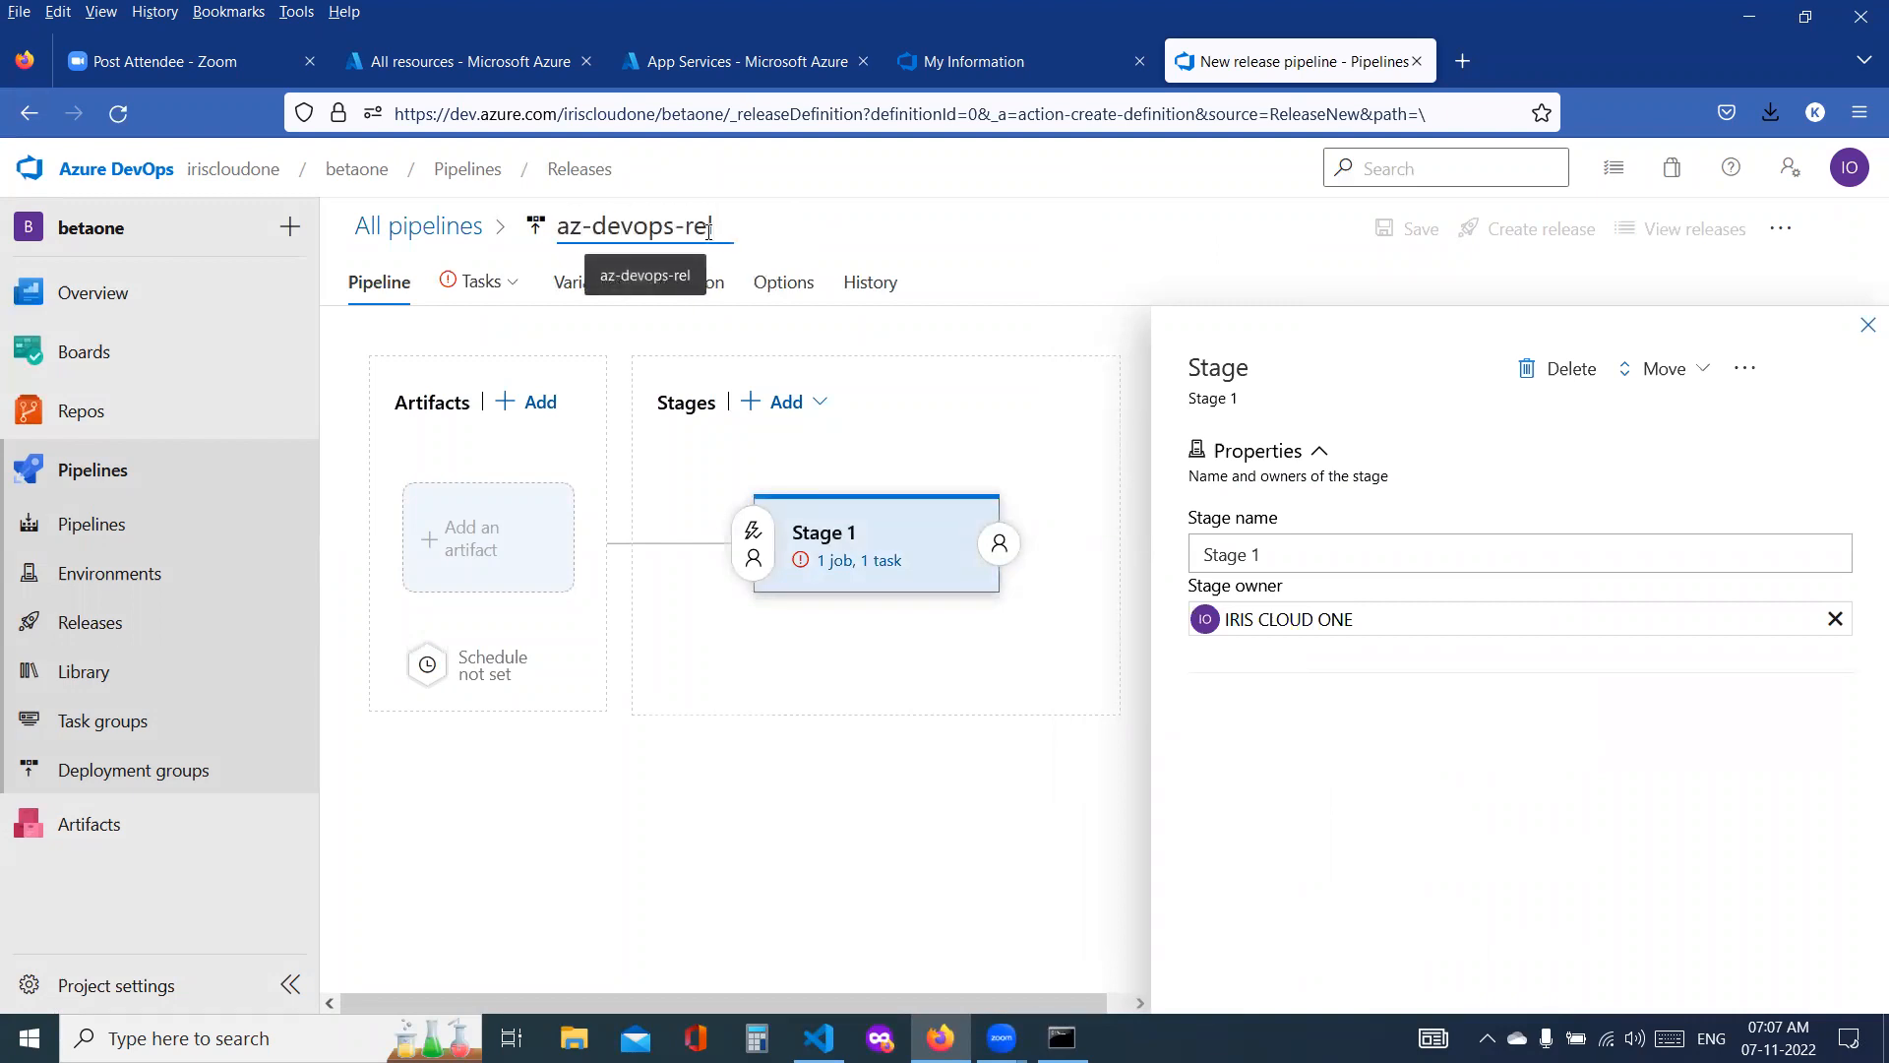
type("ease-pipeline")
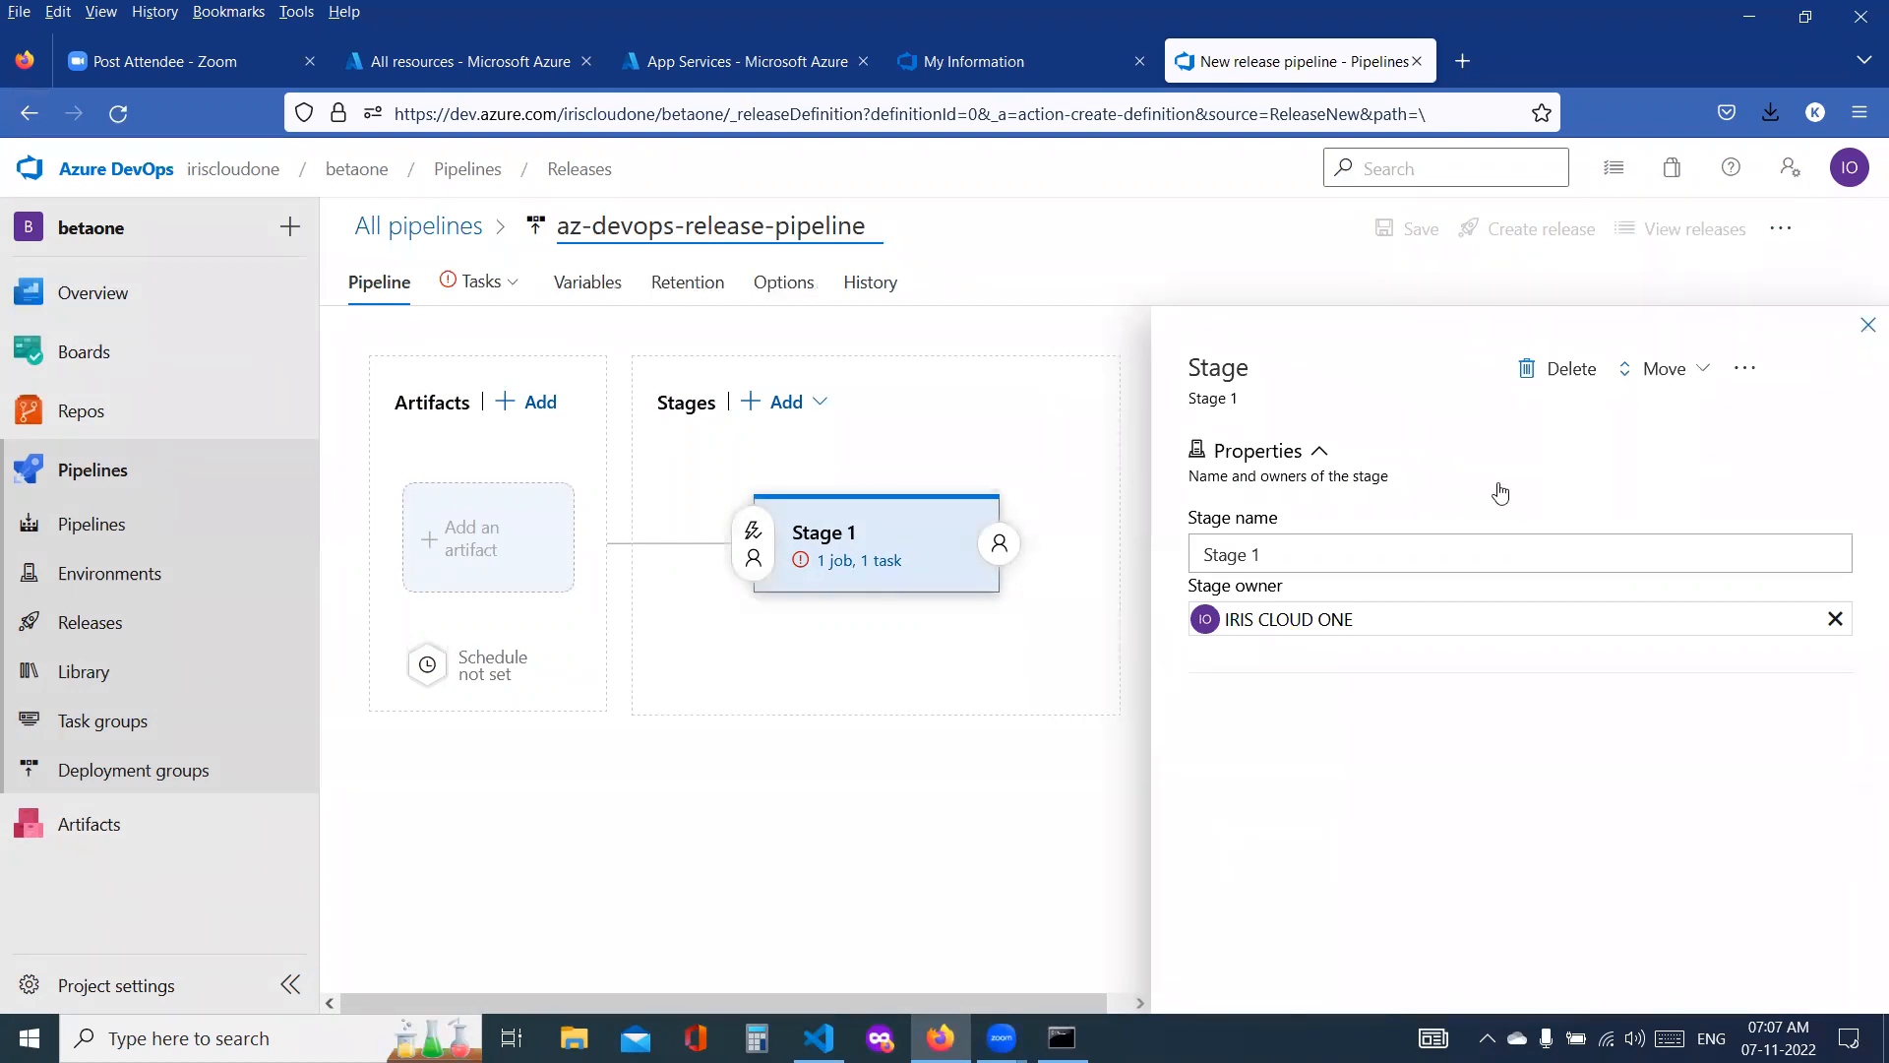
Step: Rename Stage 1 as dev and open the stage's tasks
left_click(1373, 543)
type("dev")
left_click(1867, 325)
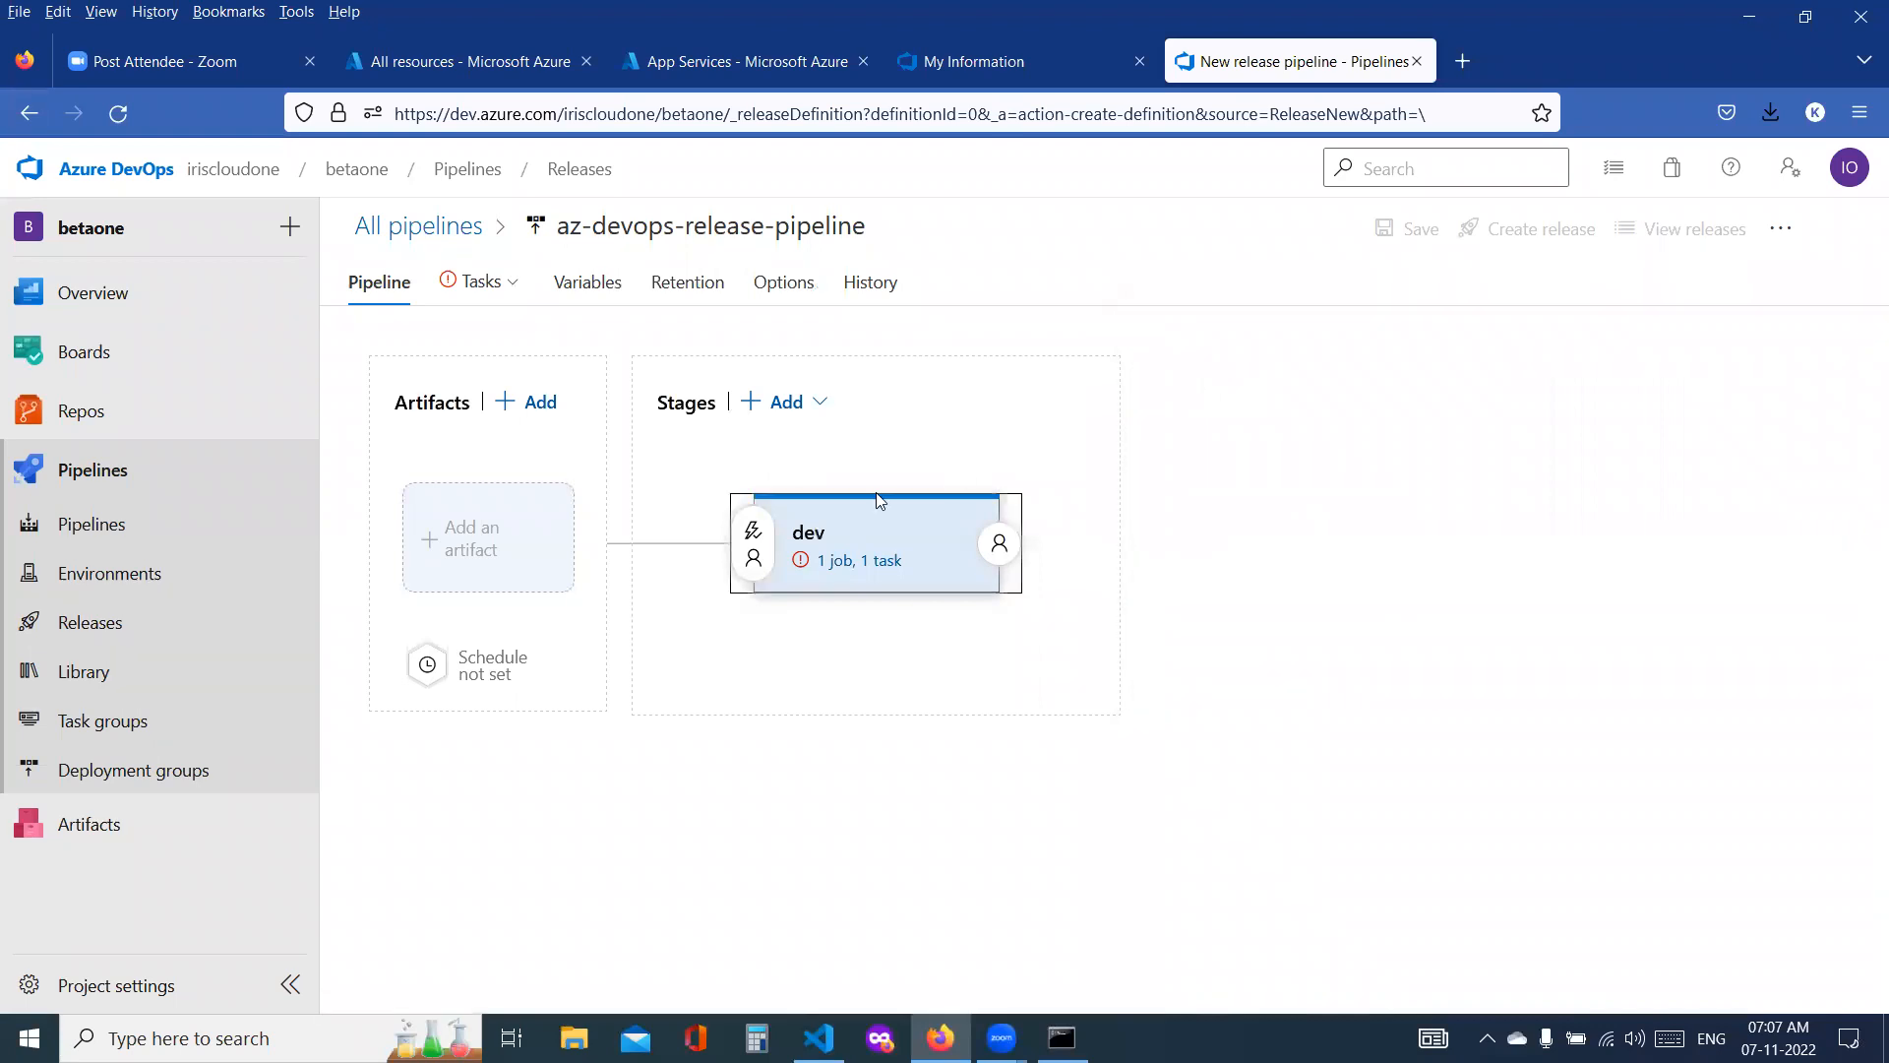
left_click(865, 561)
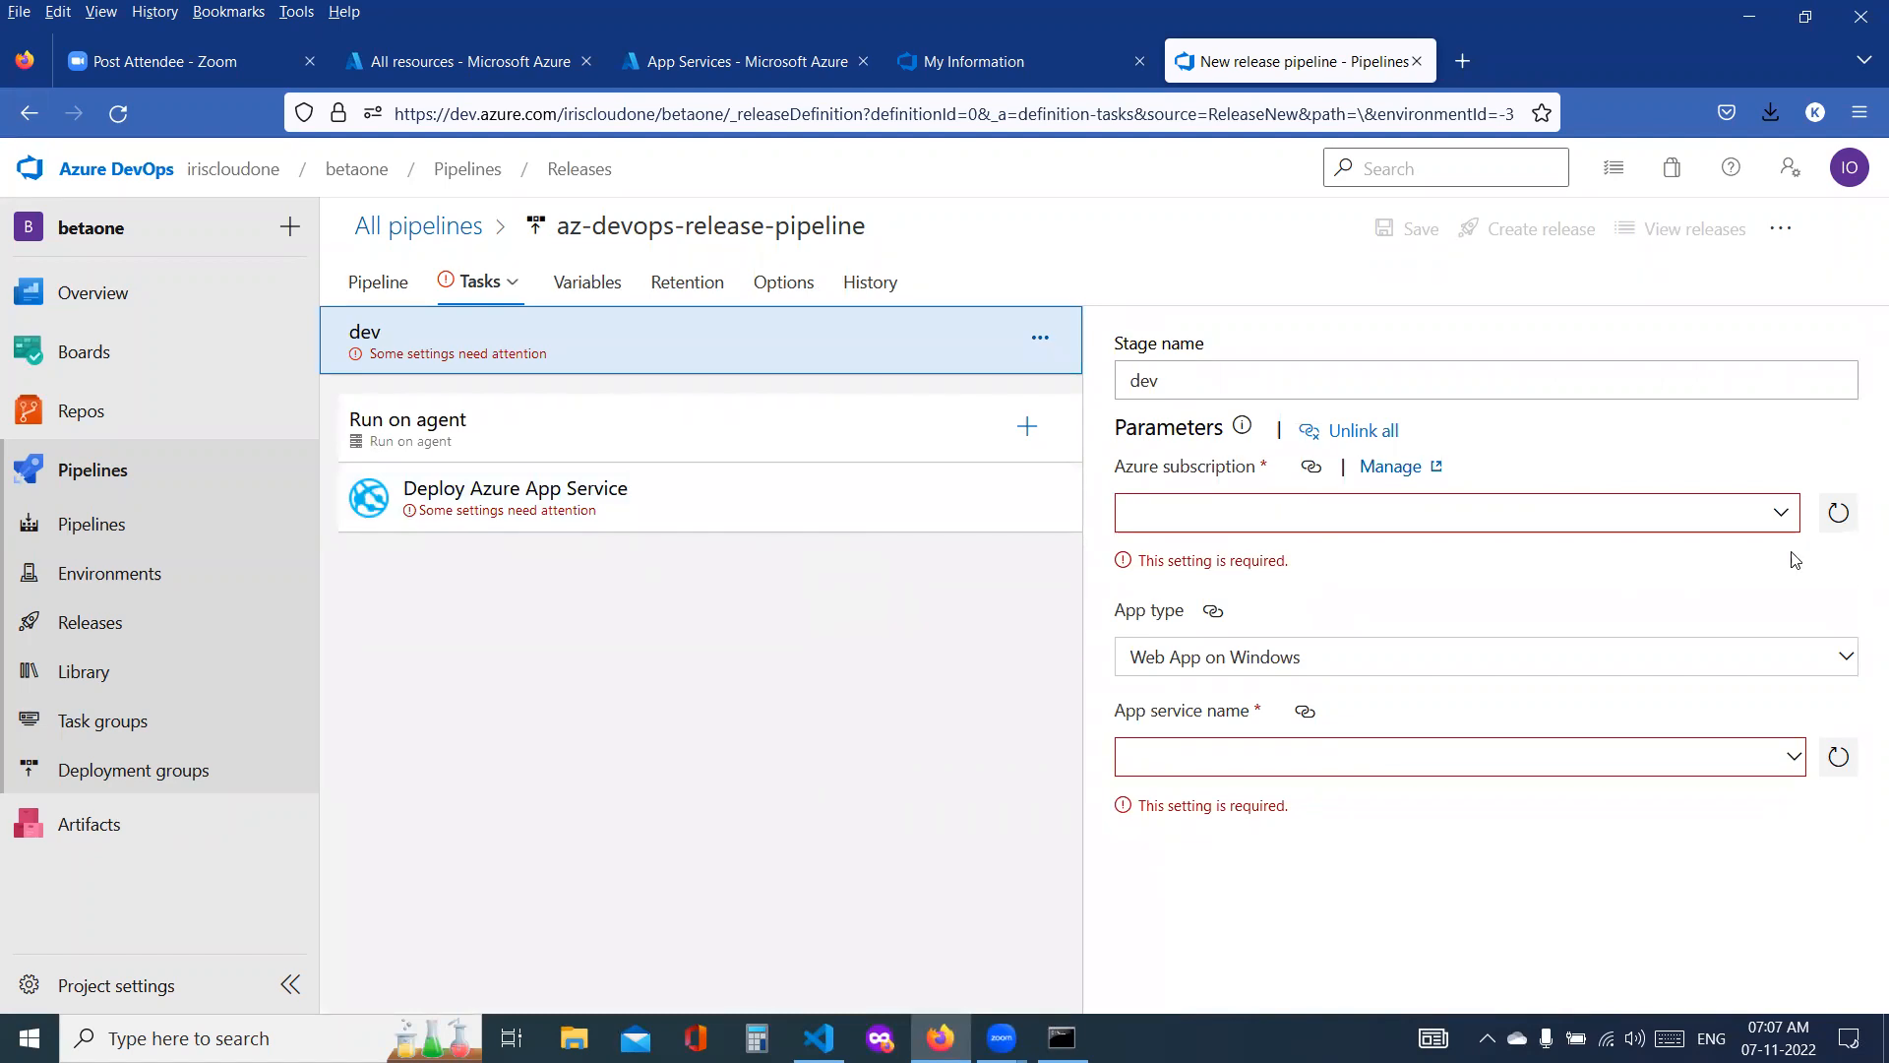
Step: Choose the available Pay-As-You-Go Azure subscription for the dev stage and start its authorization
left_click(1780, 513)
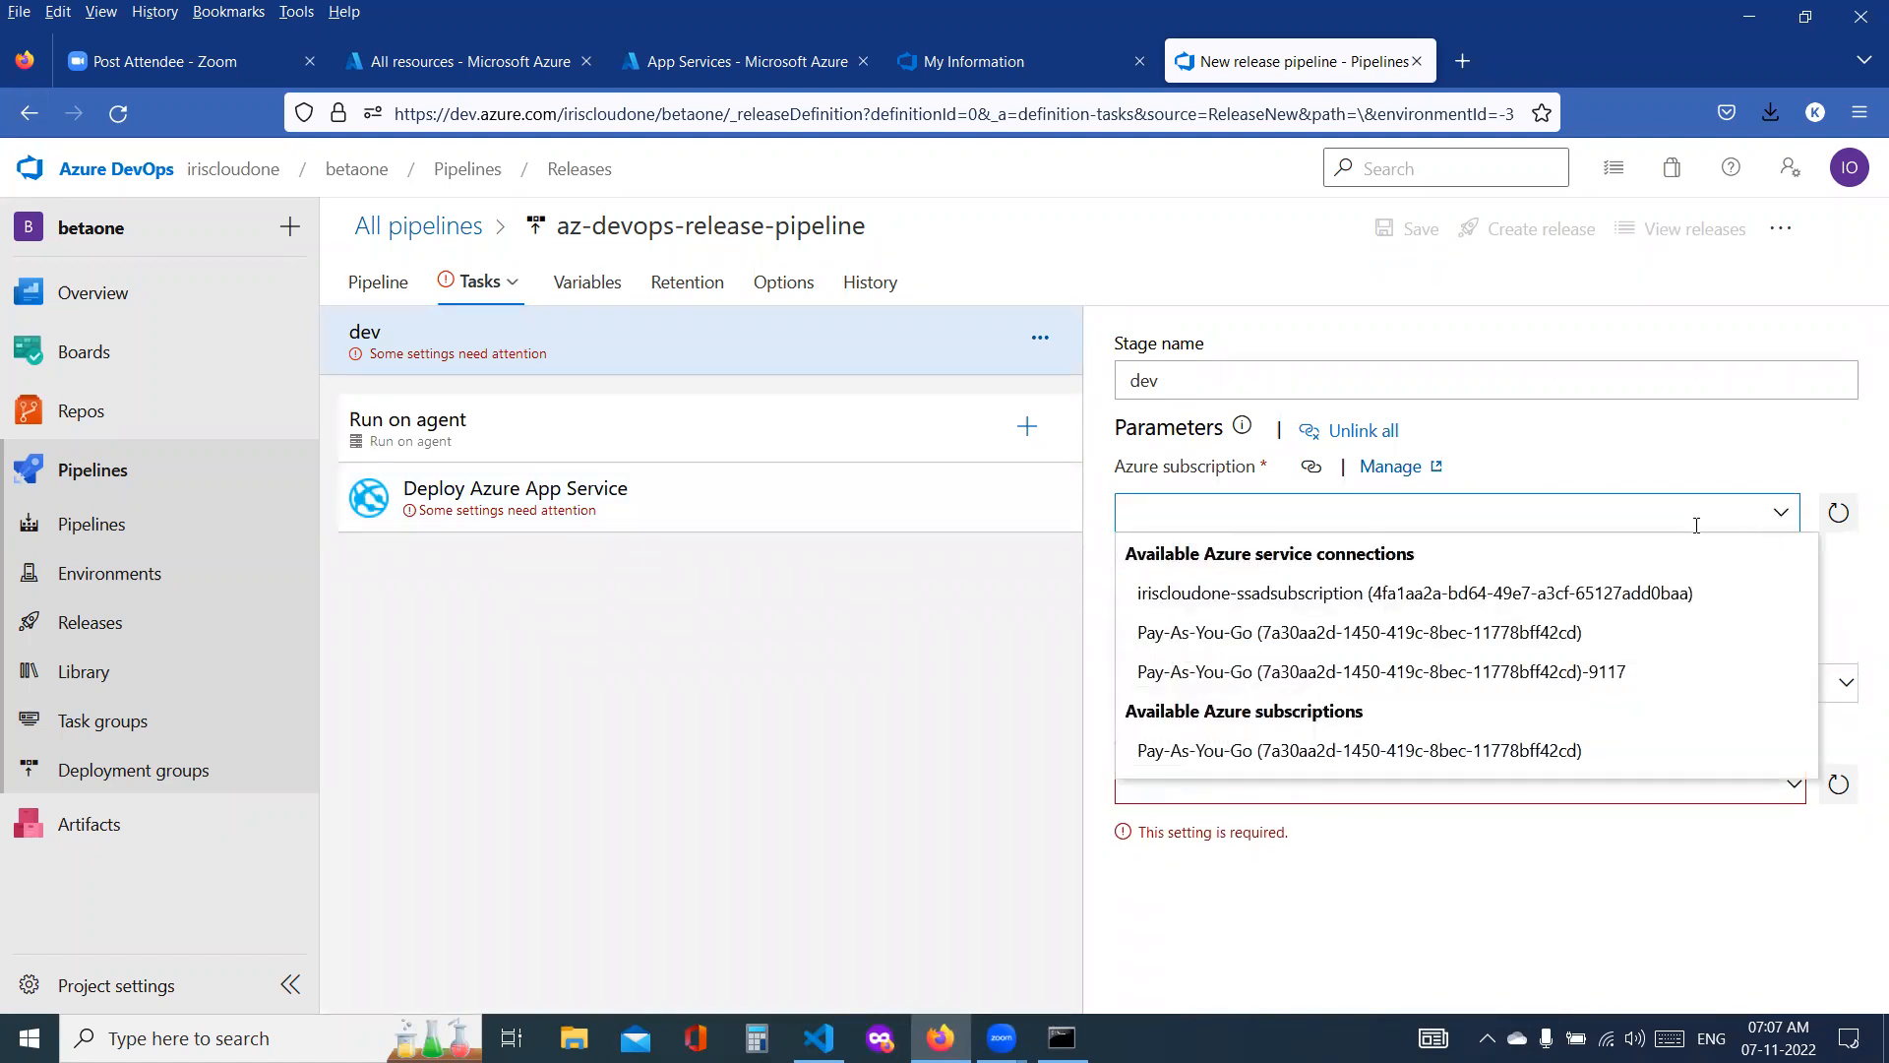
left_click(1420, 757)
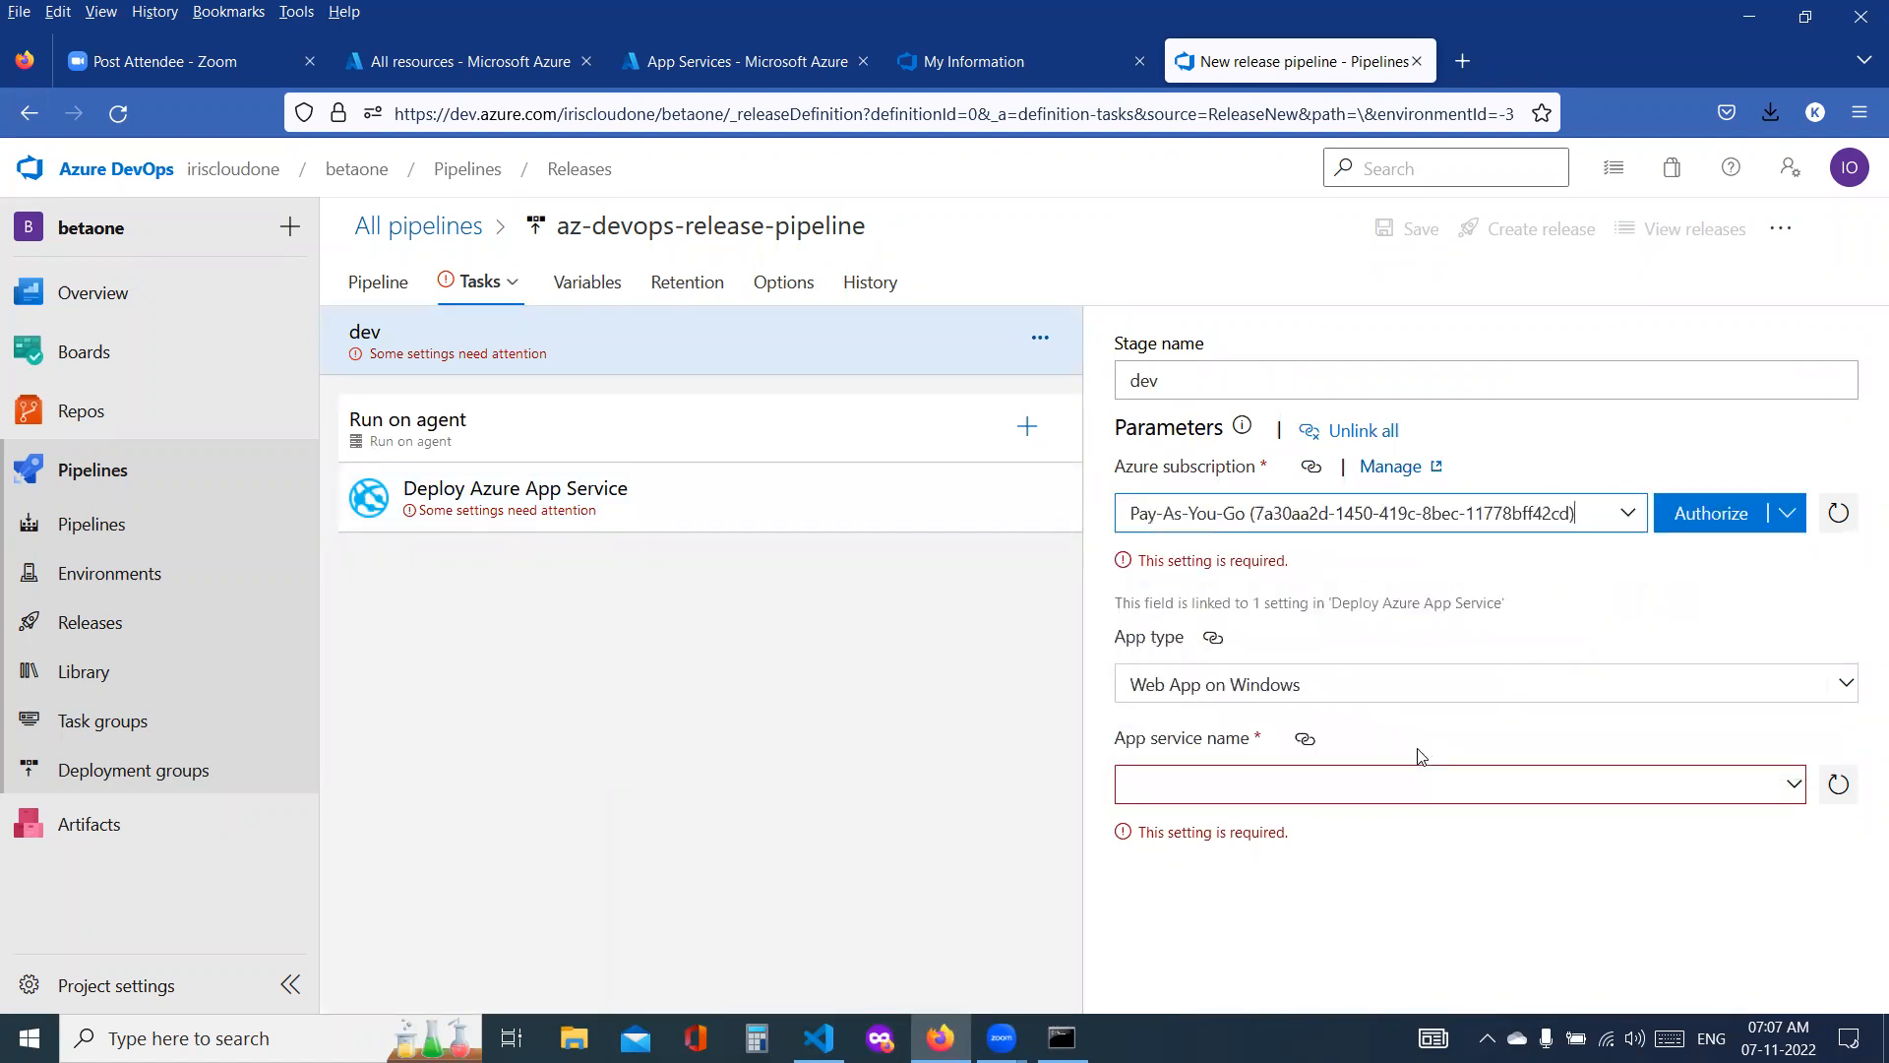
left_click(1720, 532)
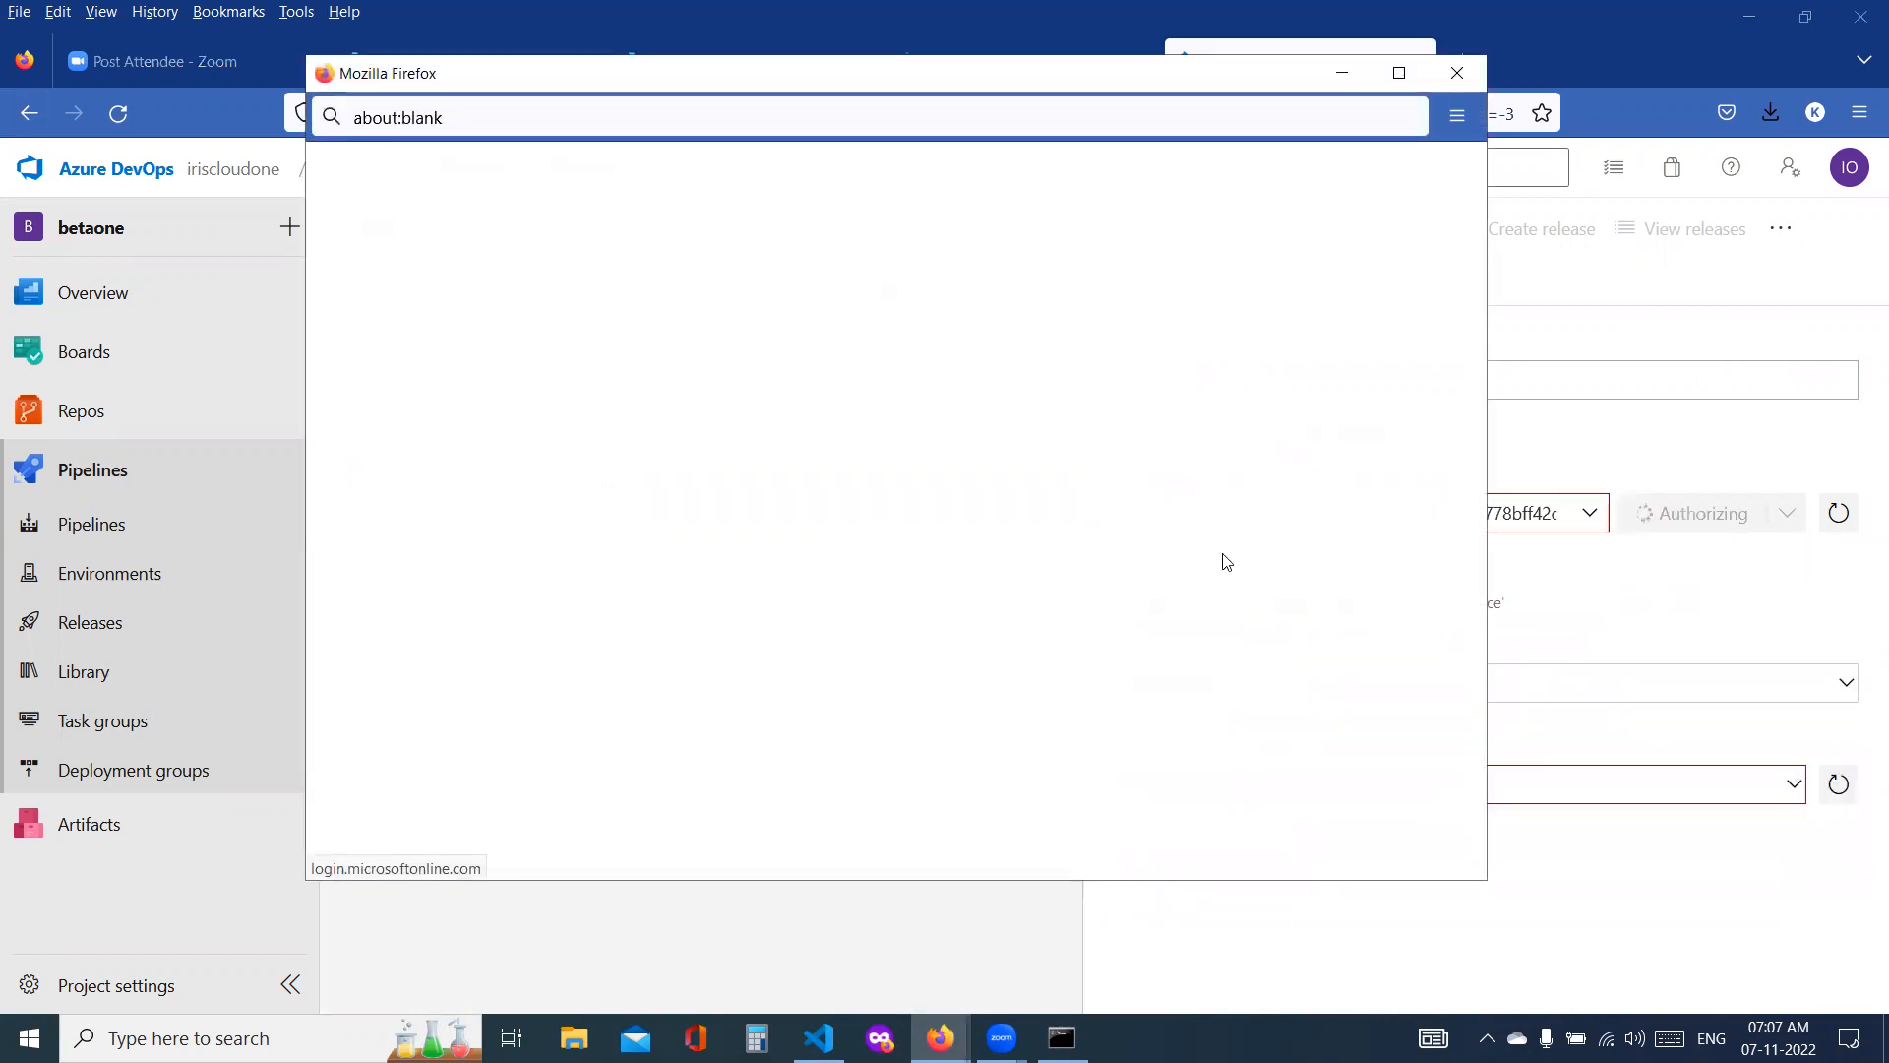
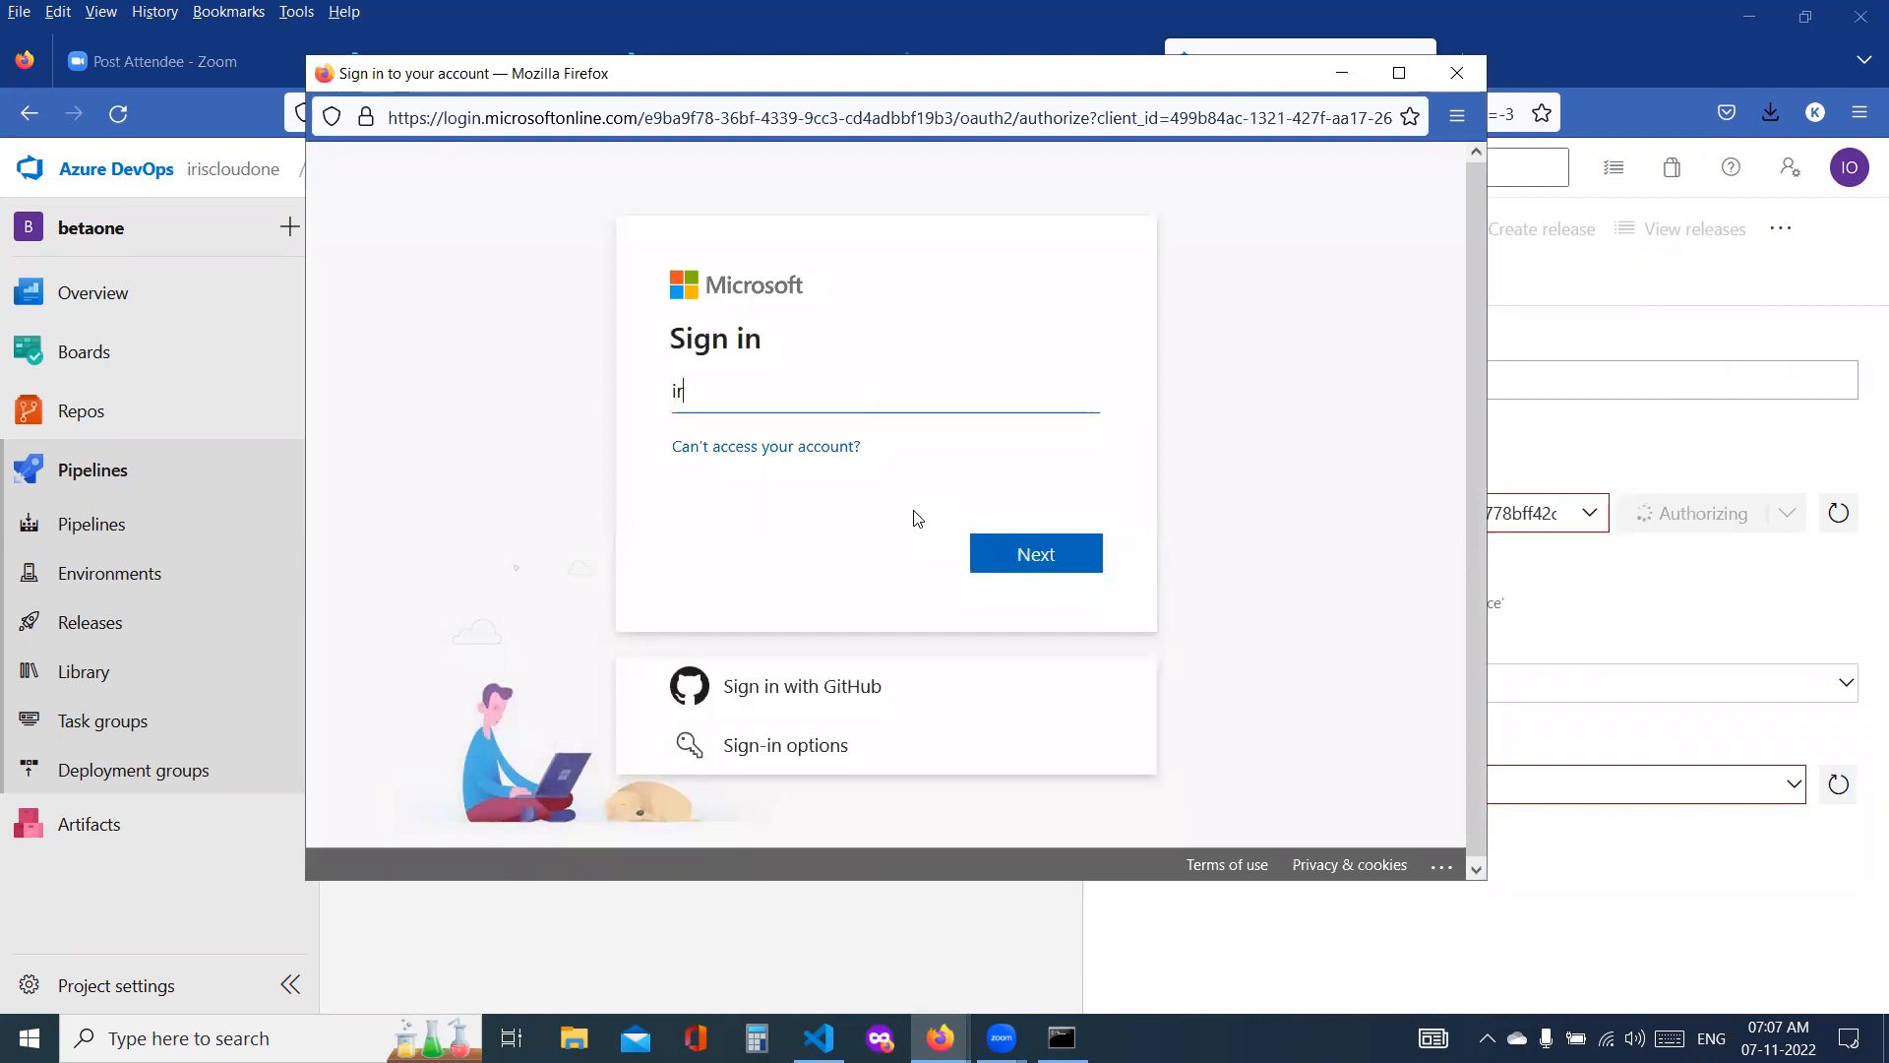
Step: Sign in to Microsoft with the account's e-mail and password to authorize the subscription, and close the sign-in window
key("Return")
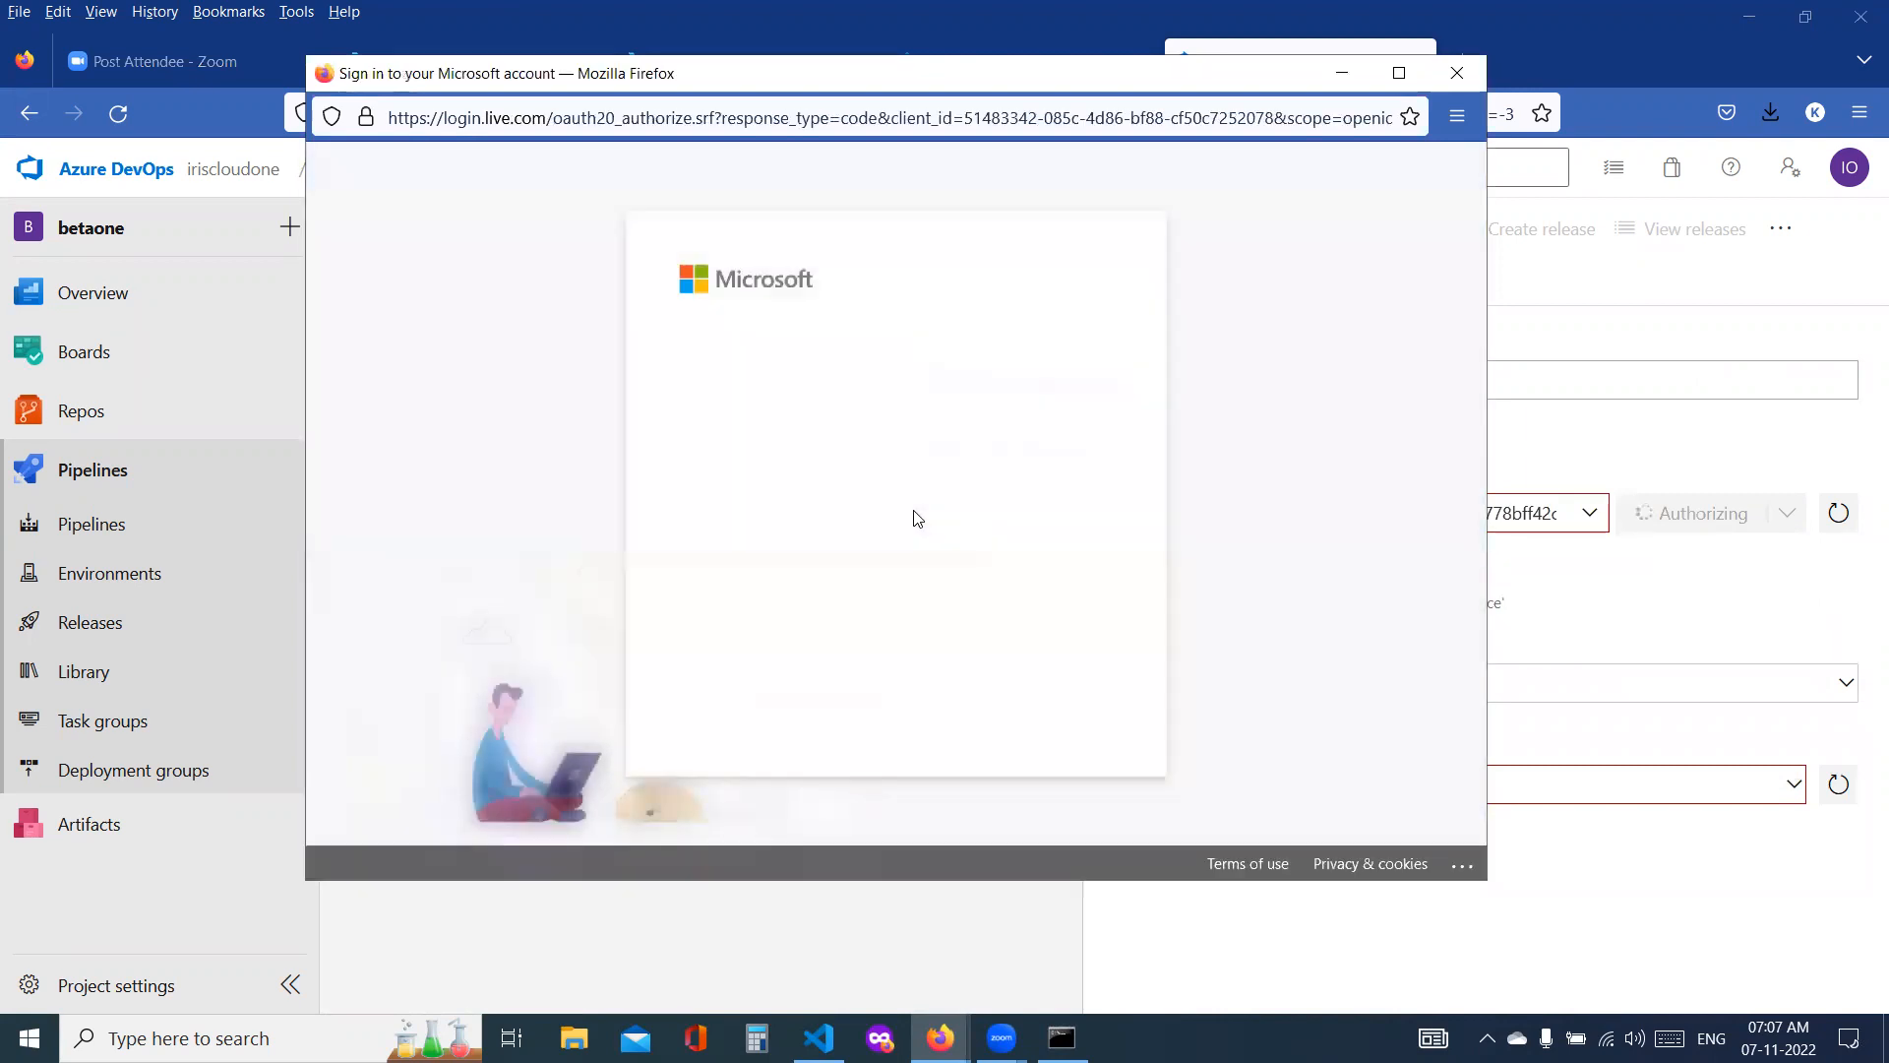
type("•••••")
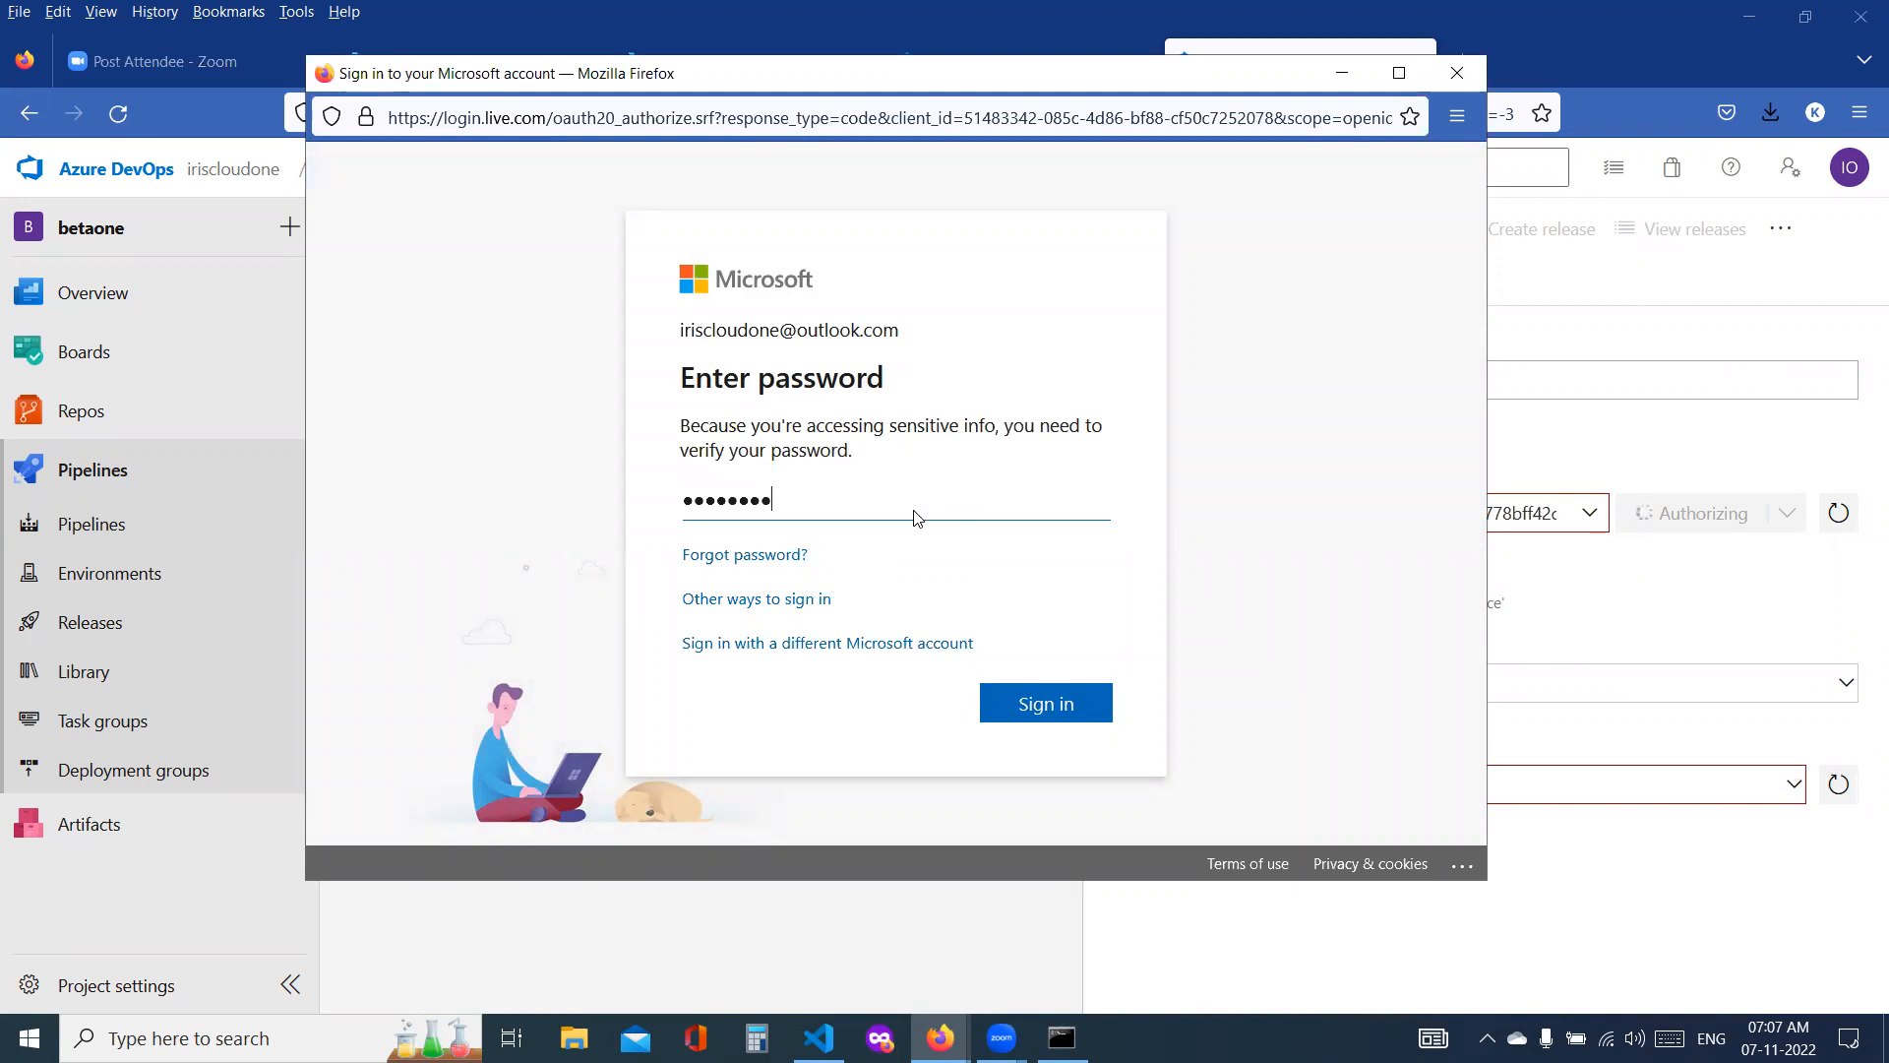
type("•••••")
key("Return")
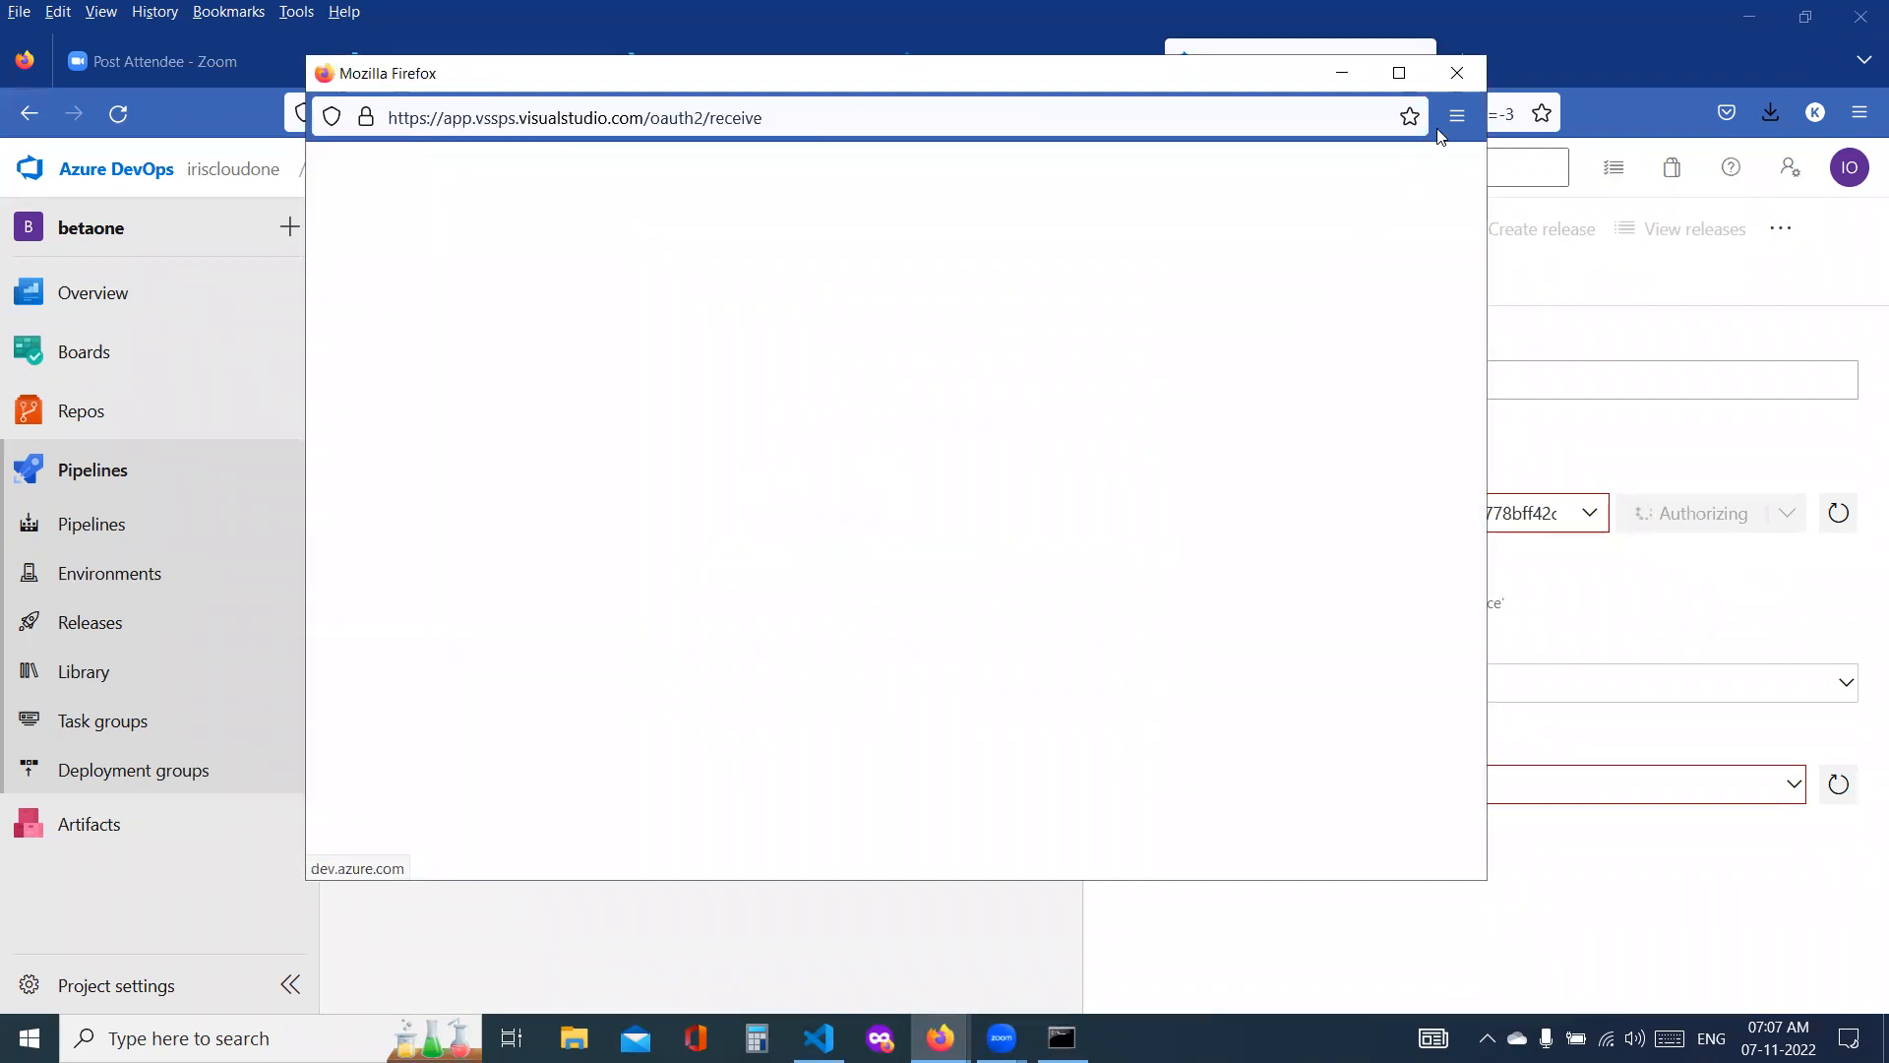
left_click(1457, 73)
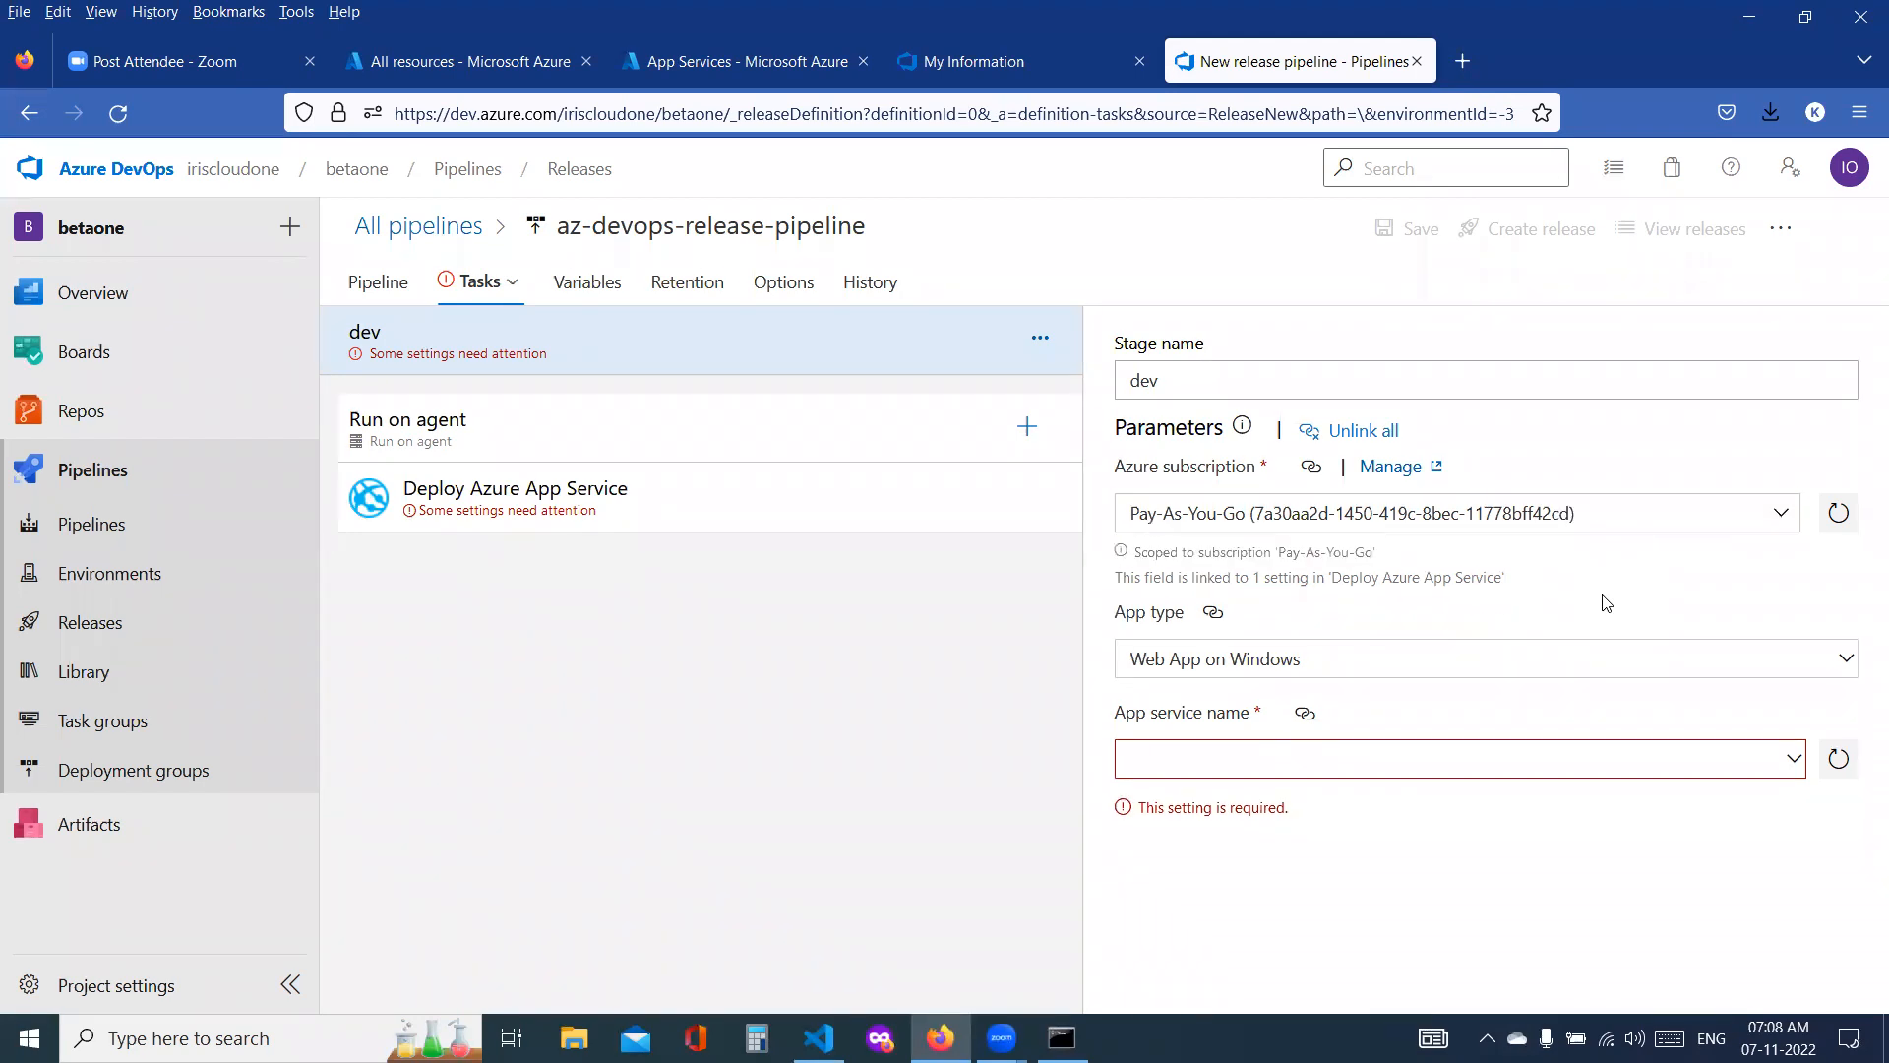
Step: Set the dev stage's app type to Web App on Linux and its app service name to dev-ssadcloudwebapp
left_click(1414, 679)
left_click(1392, 729)
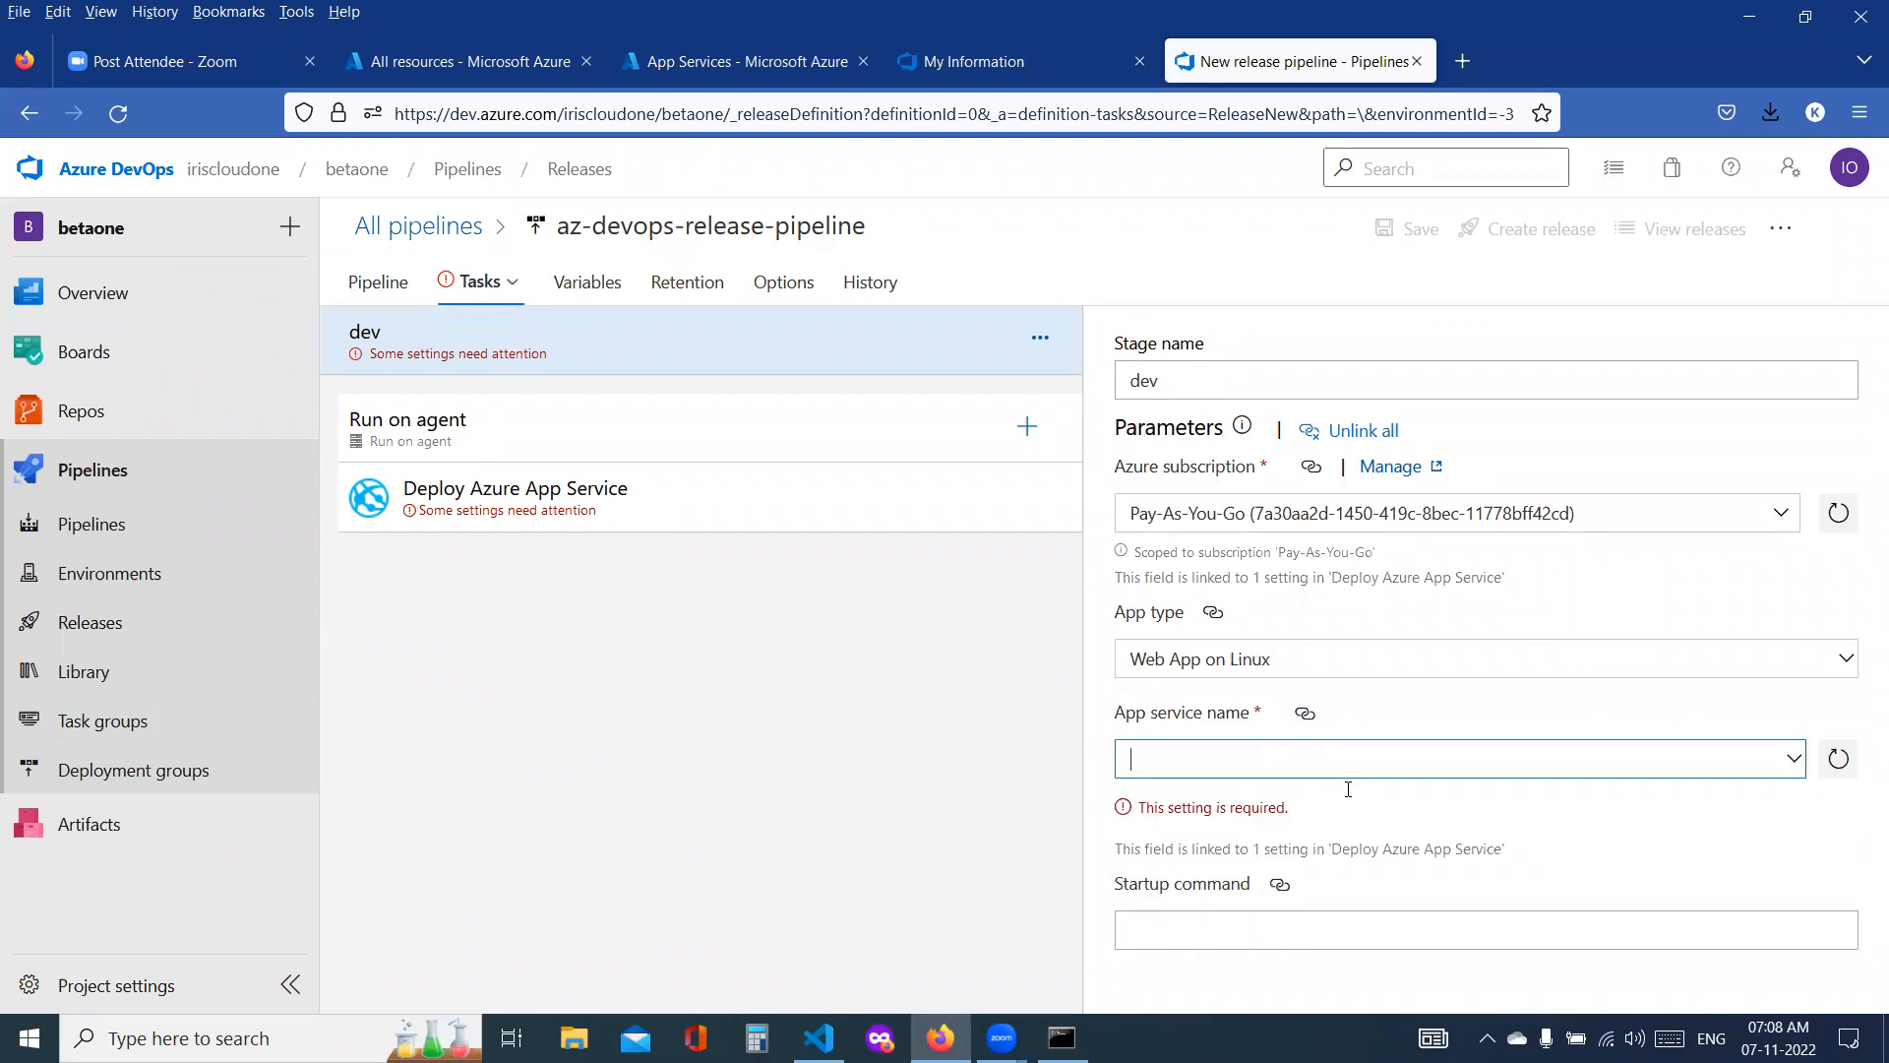
left_click(1839, 770)
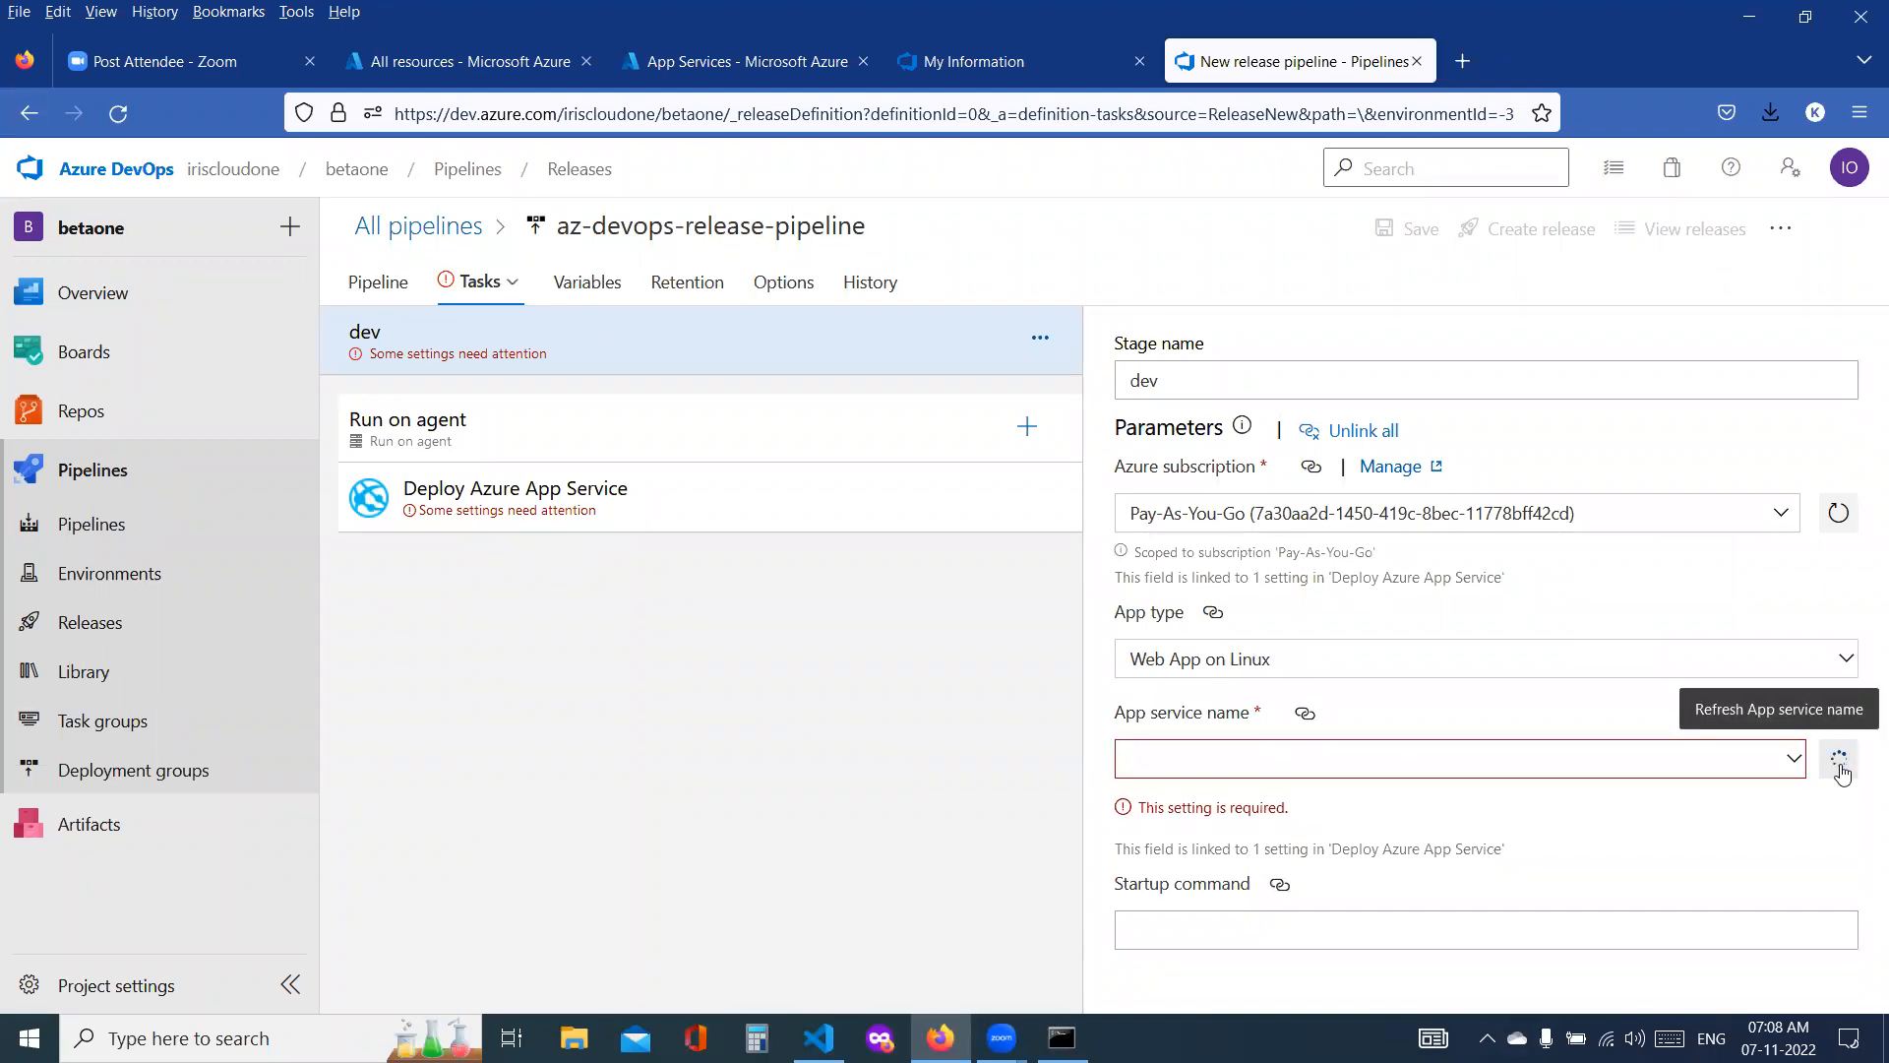
left_click(1795, 759)
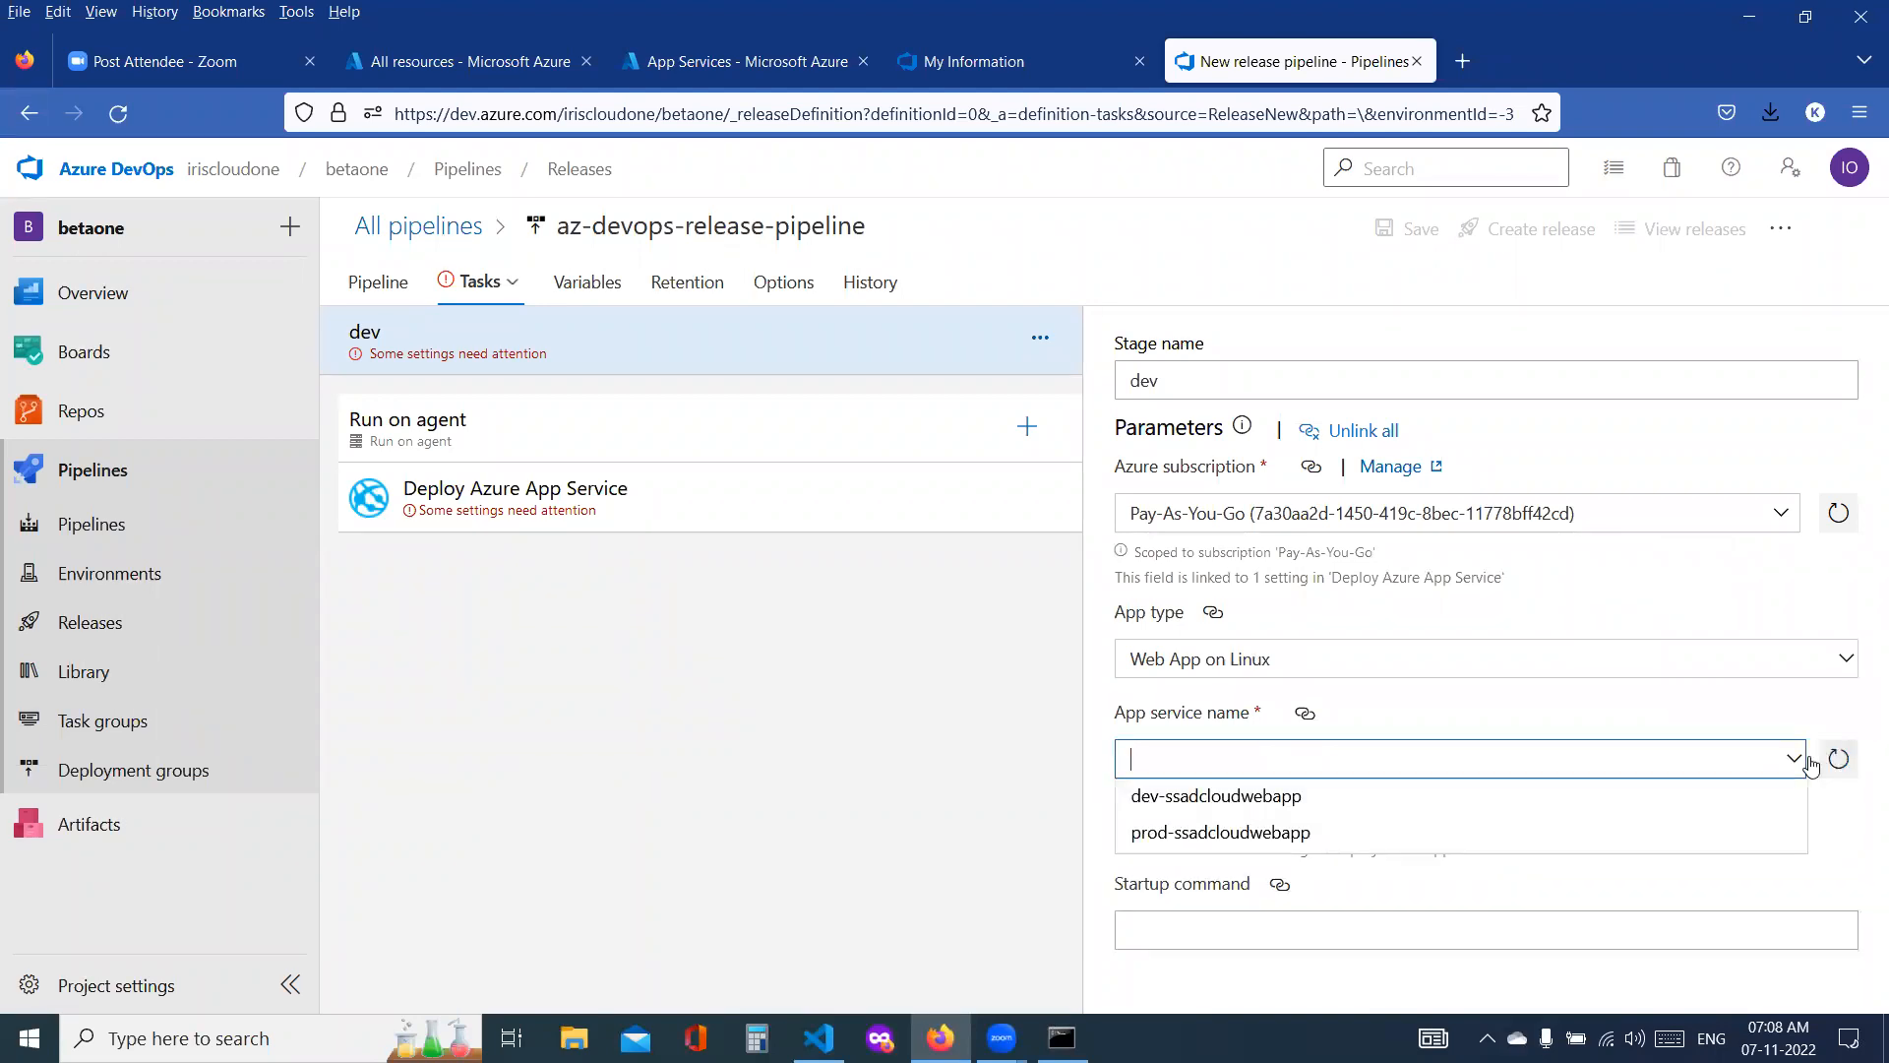
left_click(1307, 810)
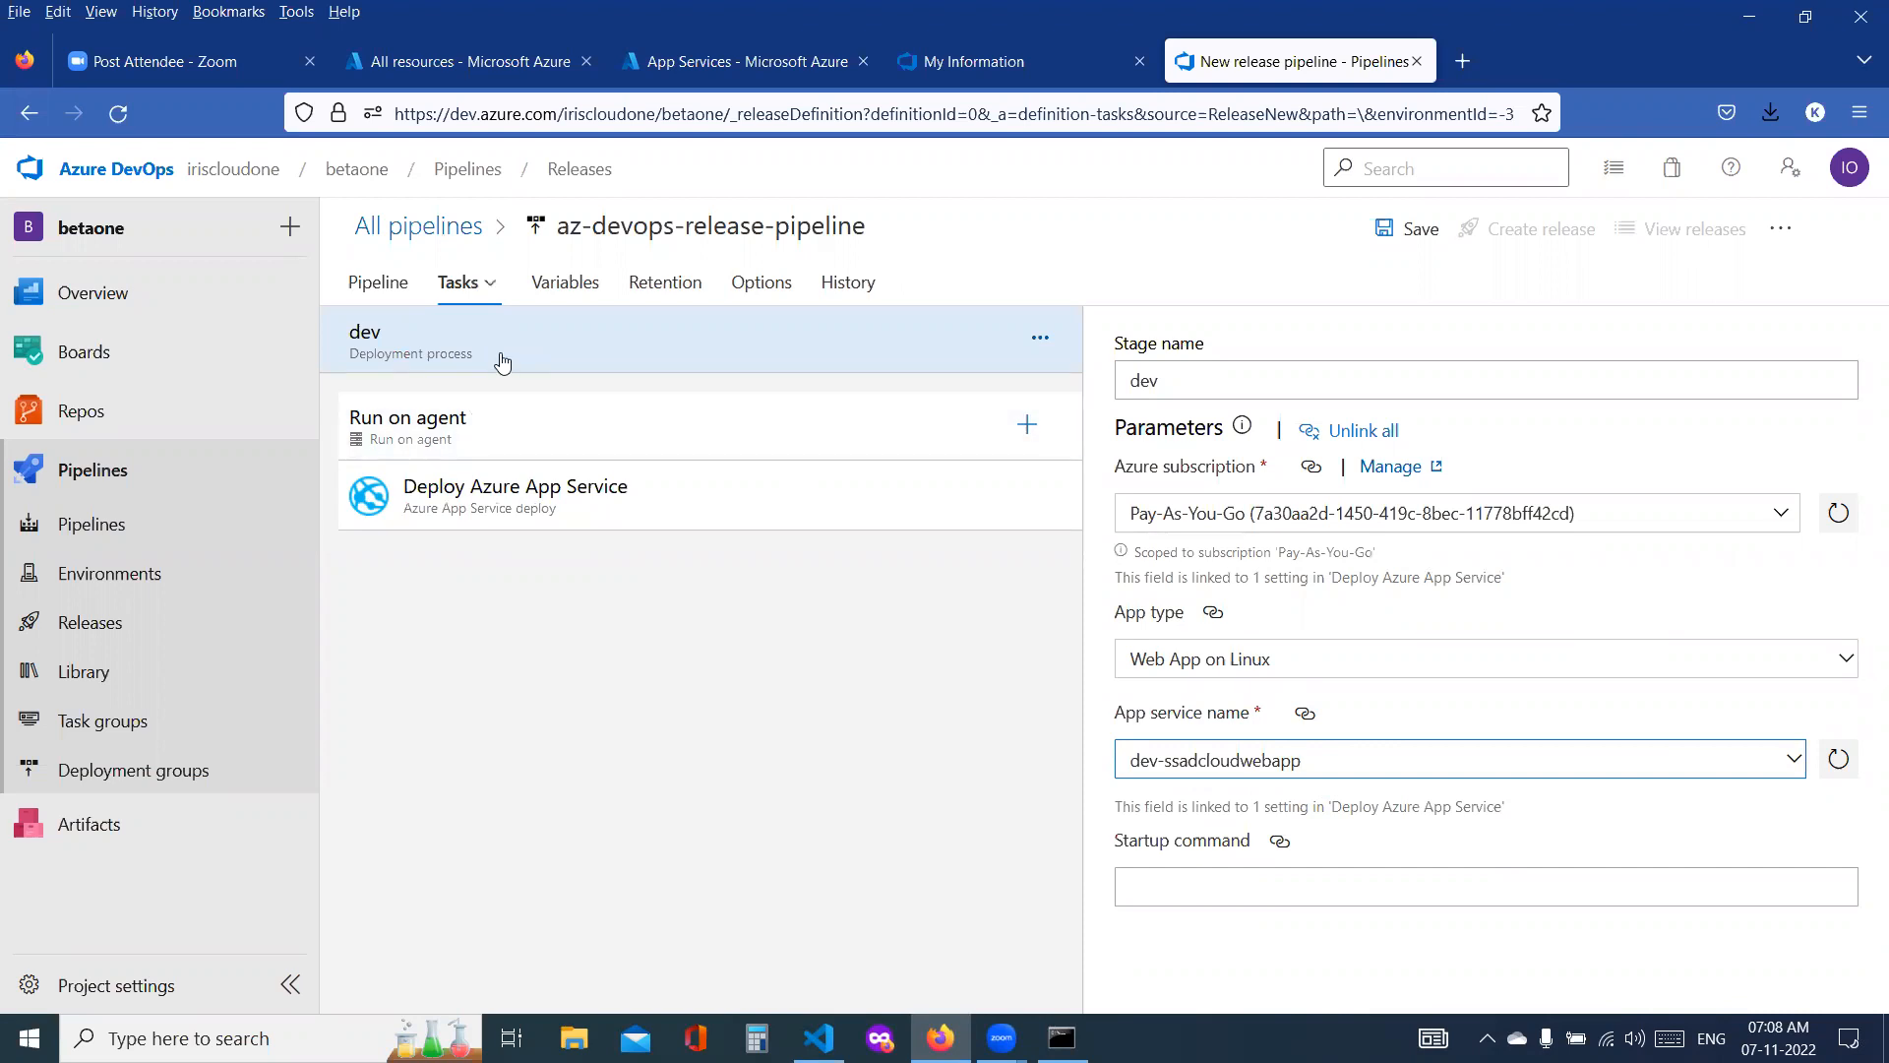
Step: Rename the dev stage as dev-release-task in its deployment process settings
double_click(568, 227)
left_click_drag(650, 227, 866, 228)
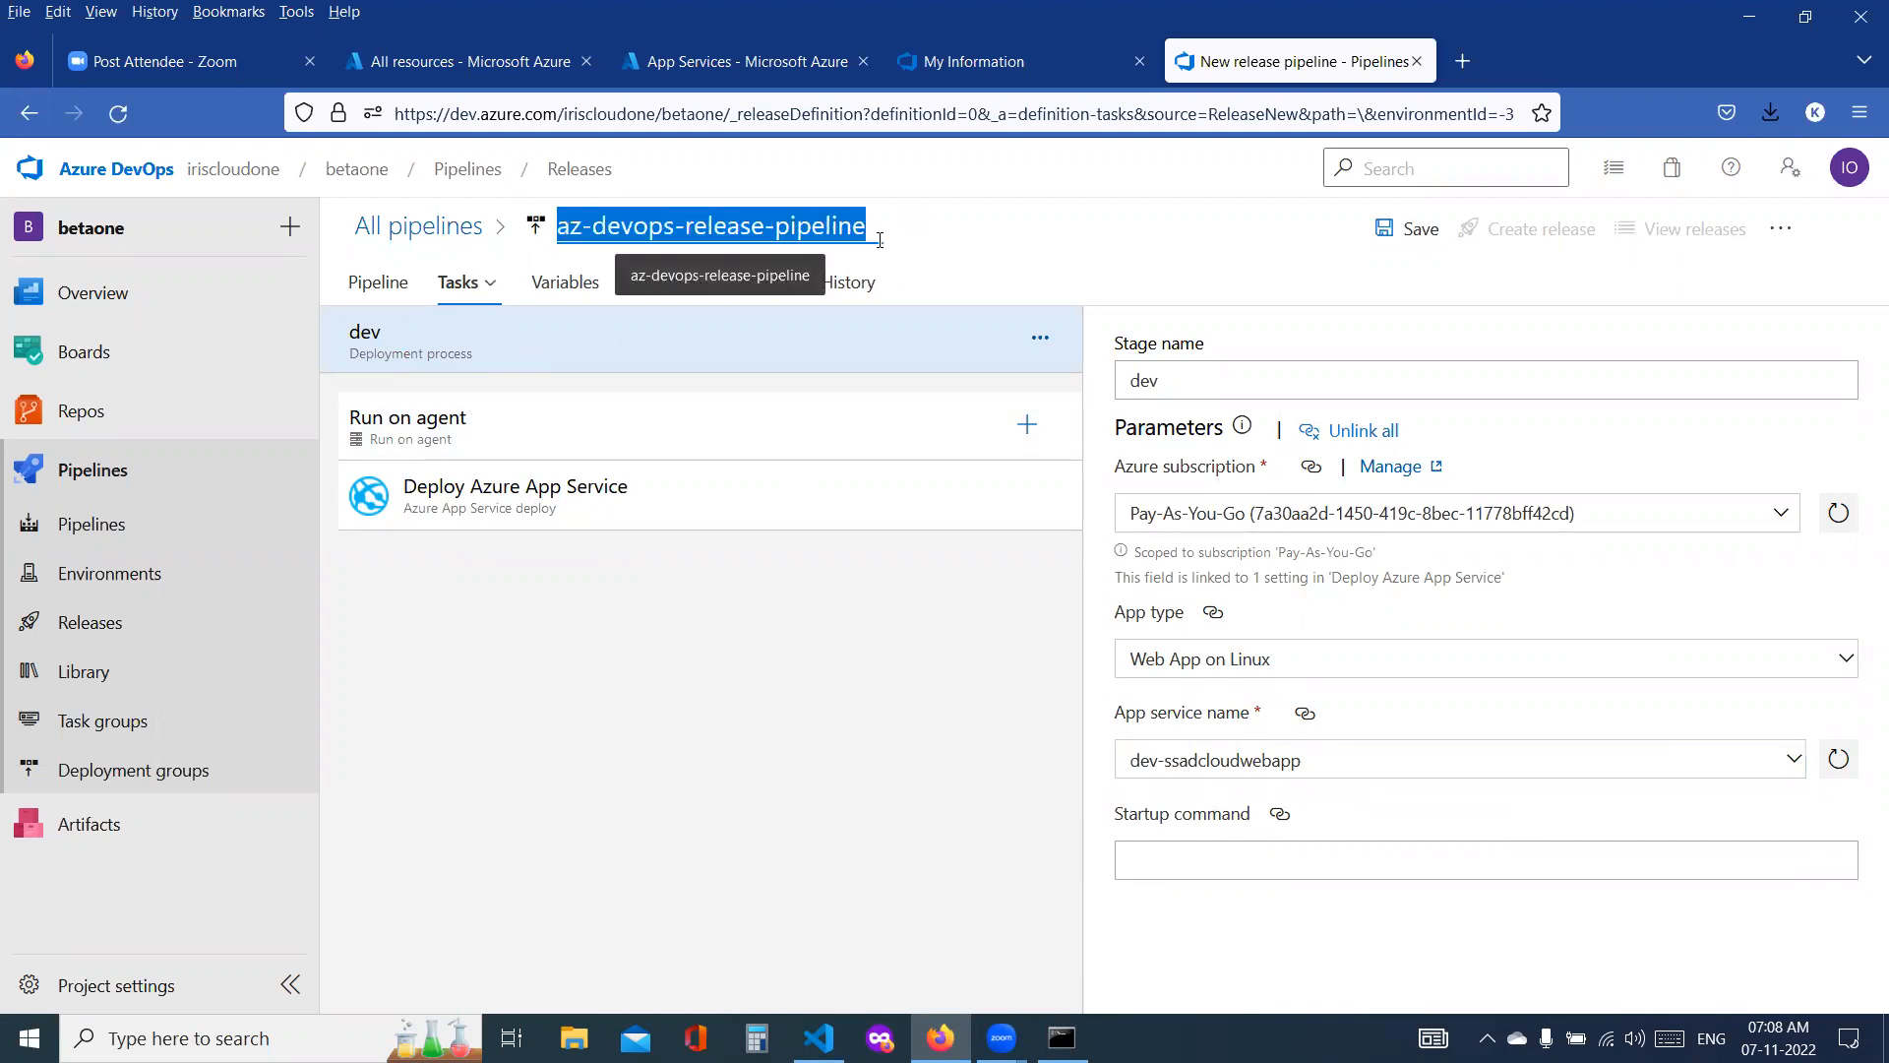
left_click(372, 300)
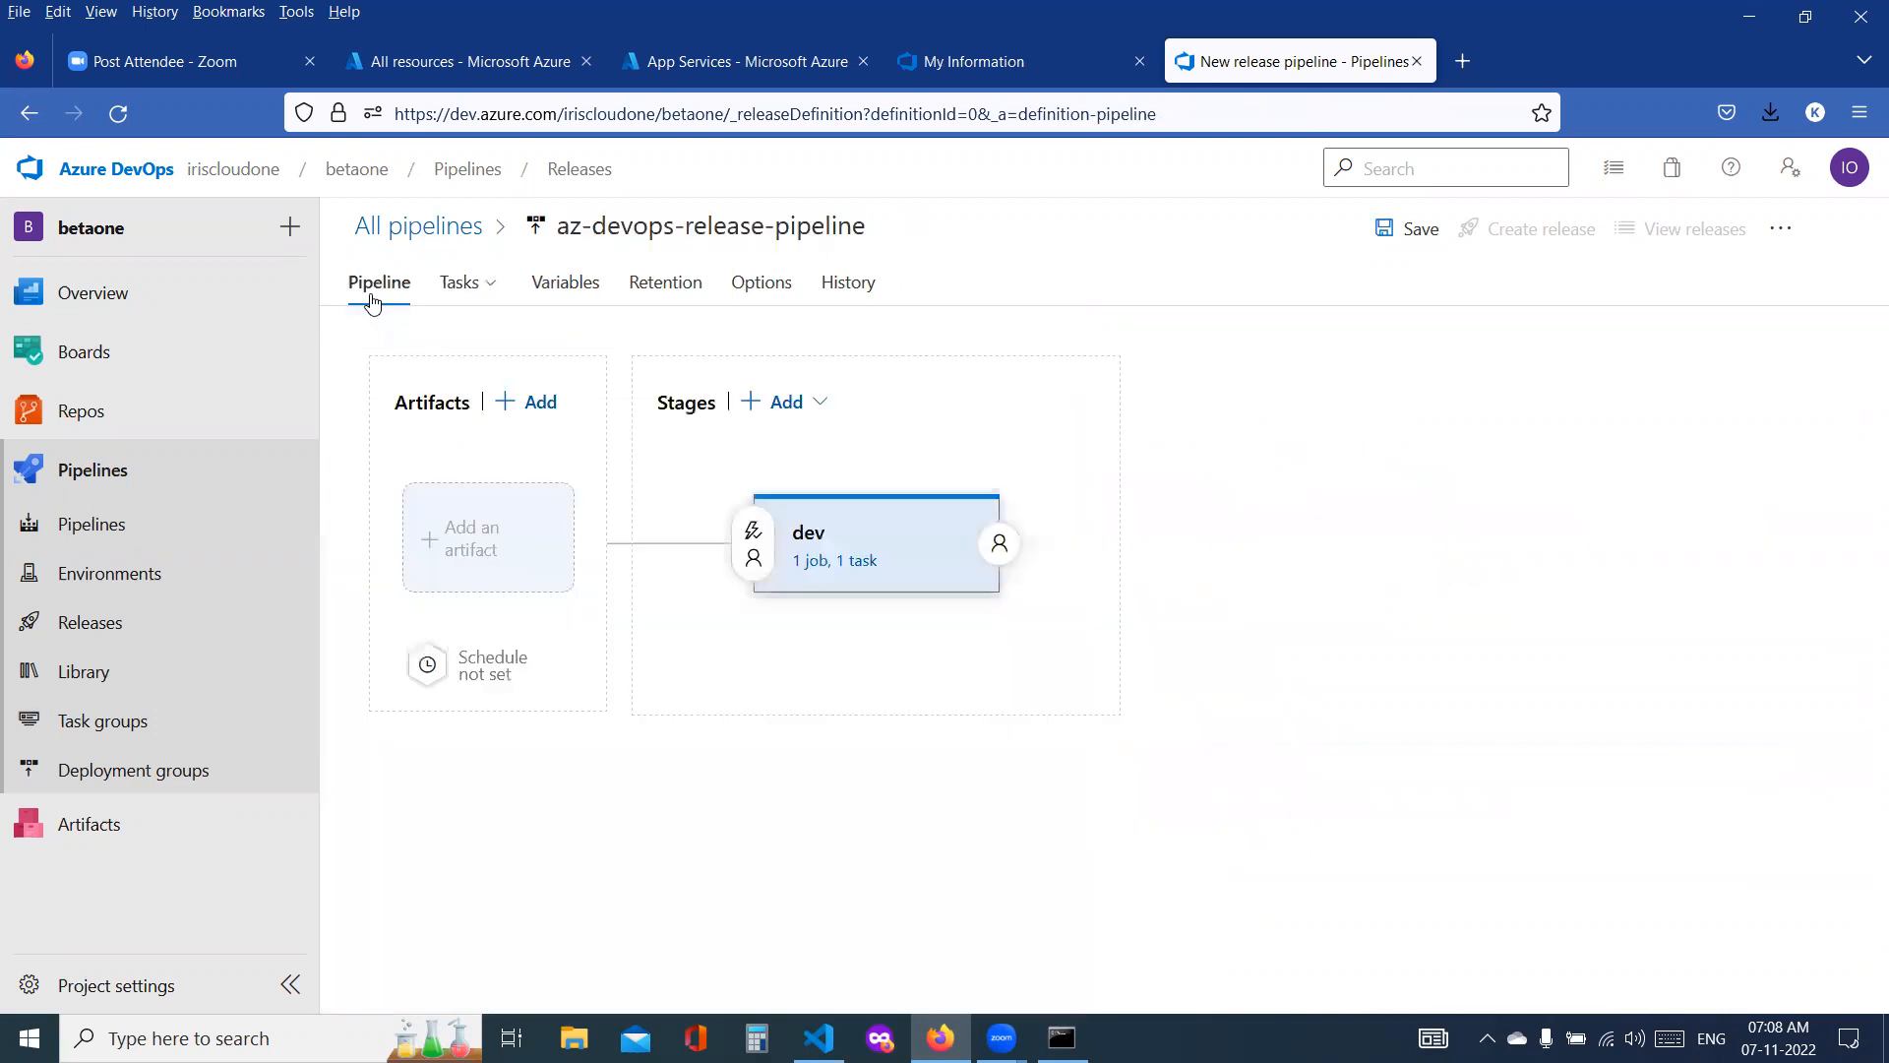
left_click(455, 285)
left_click(455, 292)
left_click(456, 293)
left_click(450, 345)
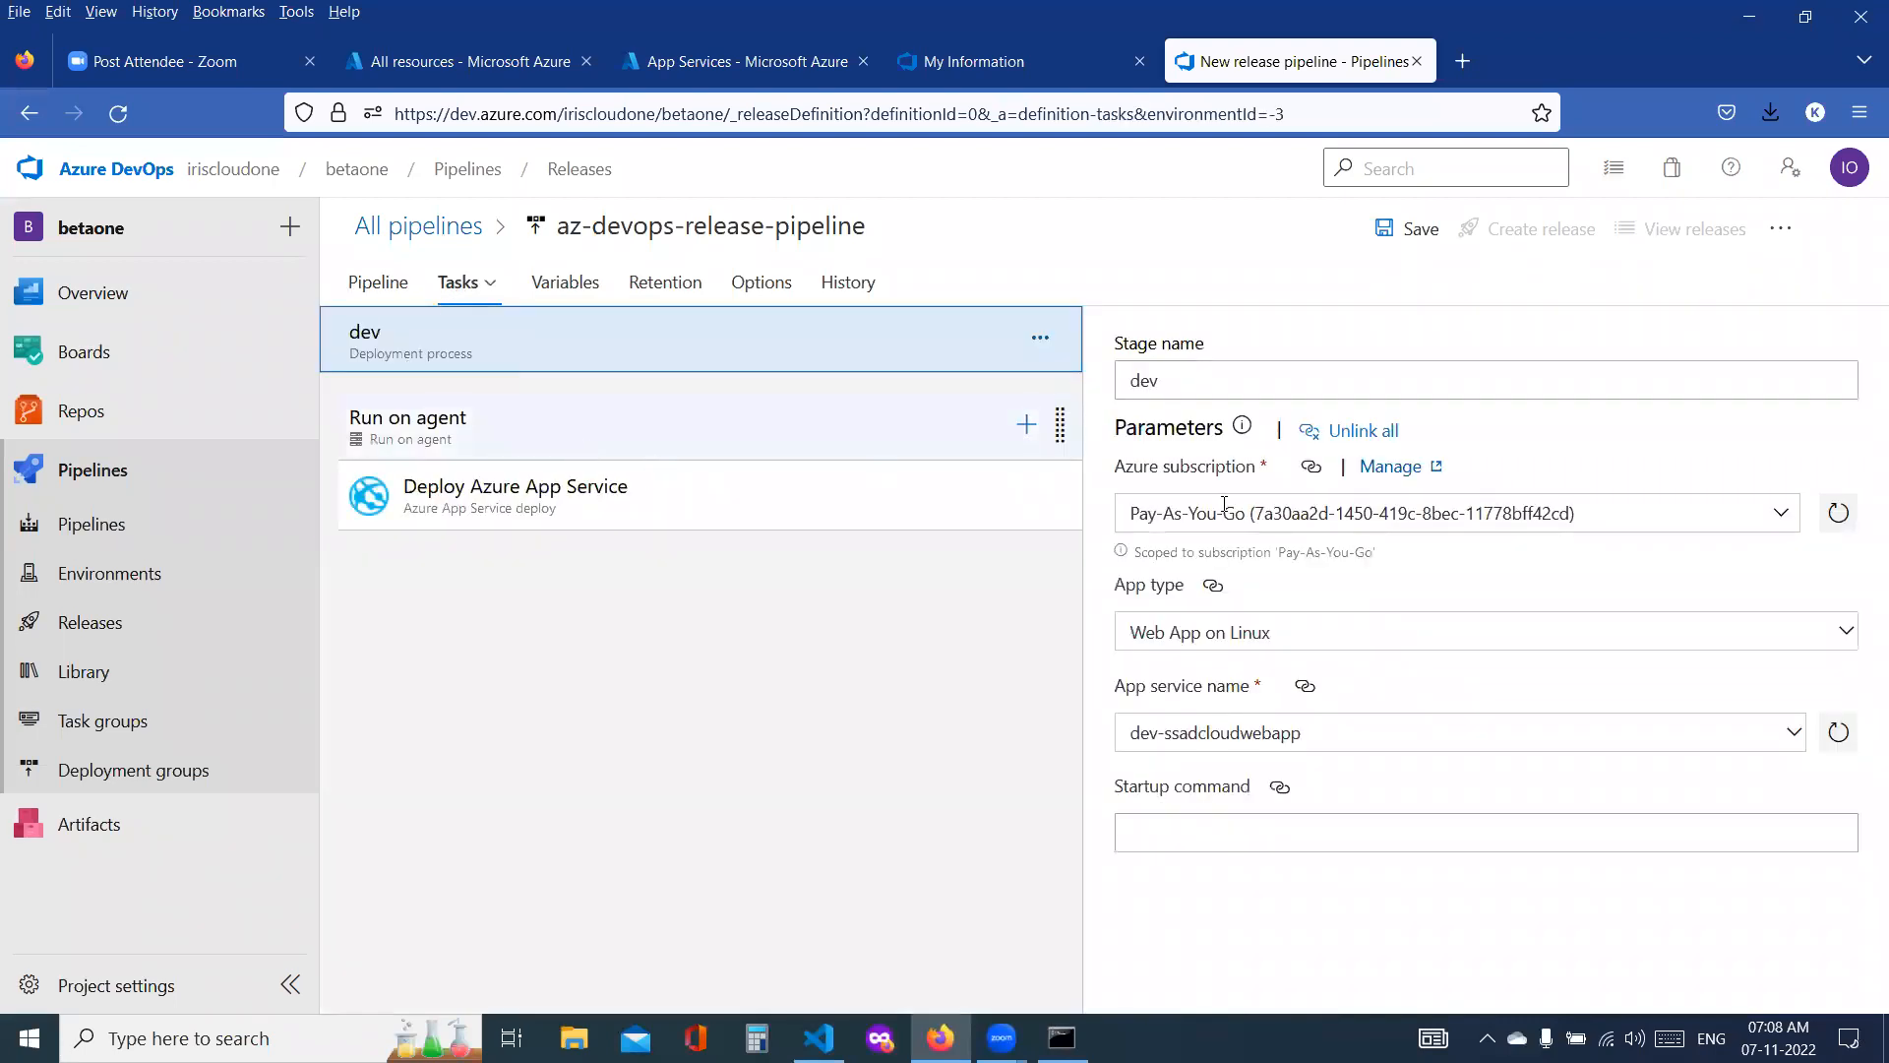
left_click(1210, 383)
type("-release-task")
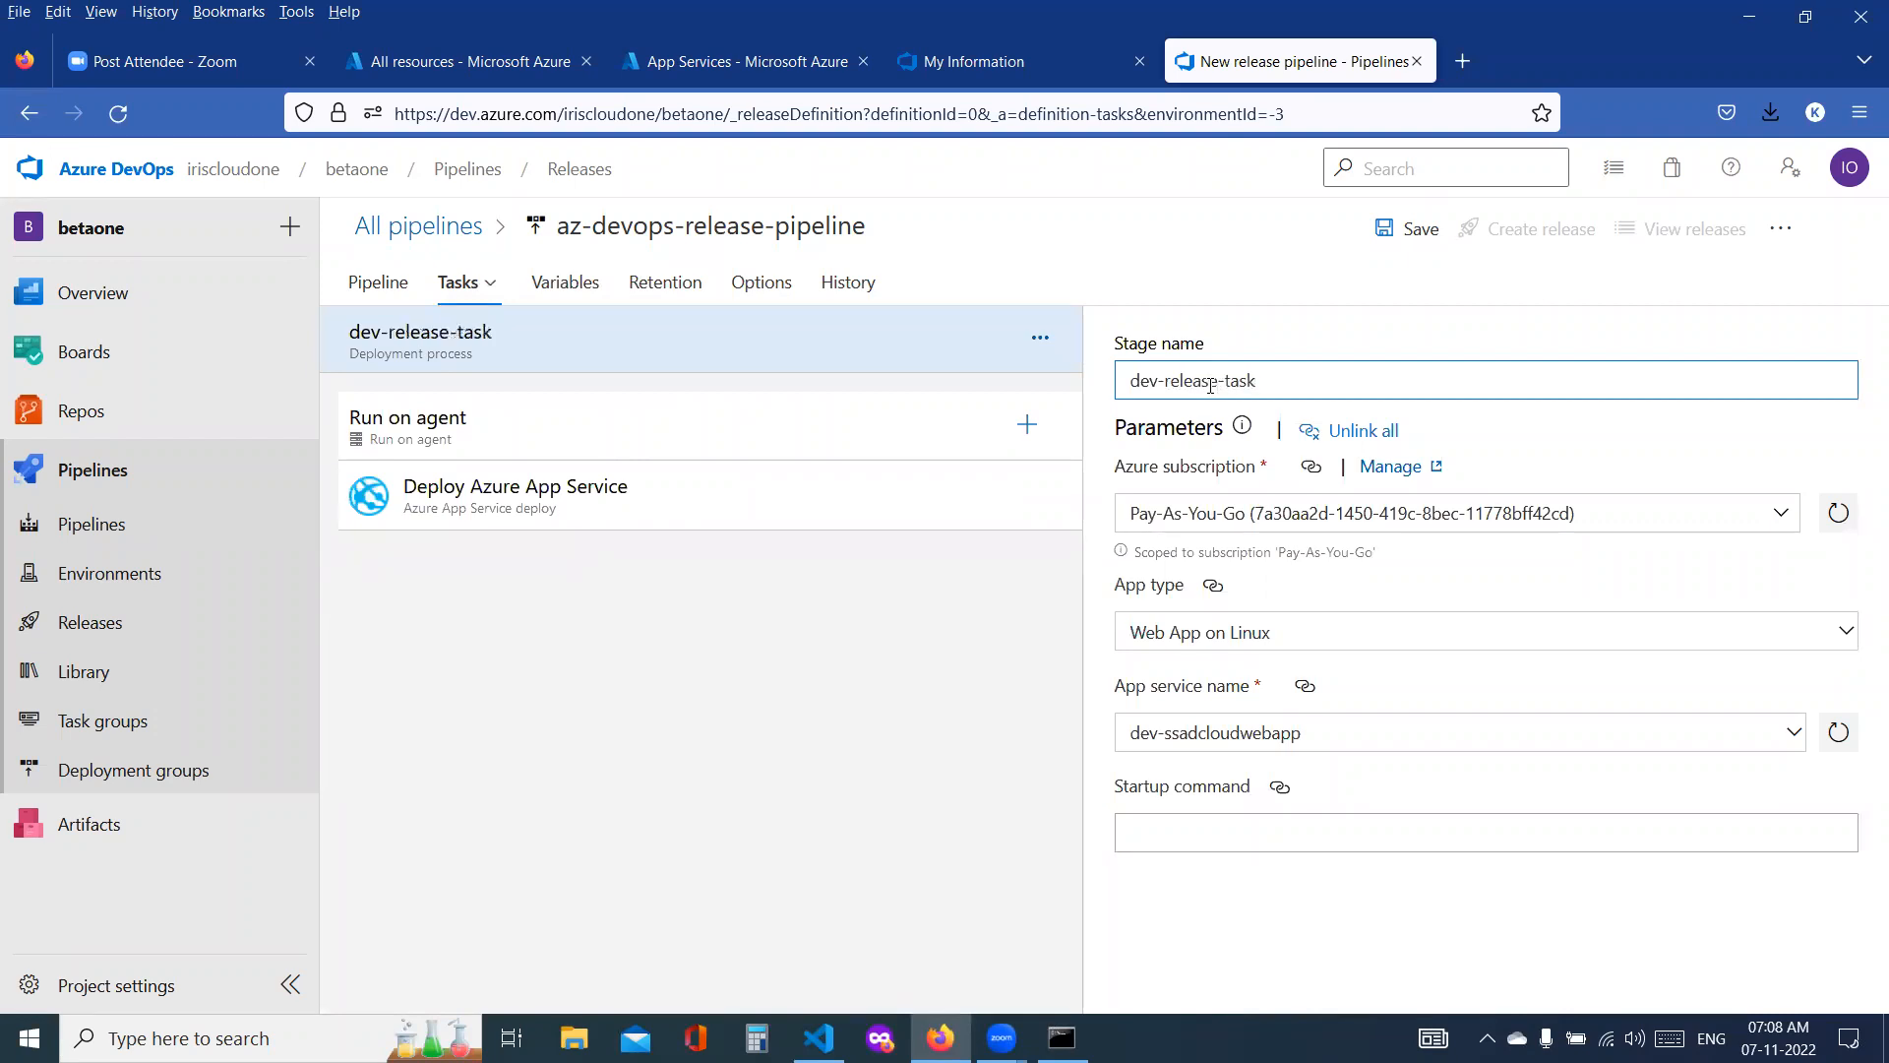
Step: Review the Deploy Azure App Service task's settings in the dev-release-task stage, including its package path and deployment options
left_click(576, 510)
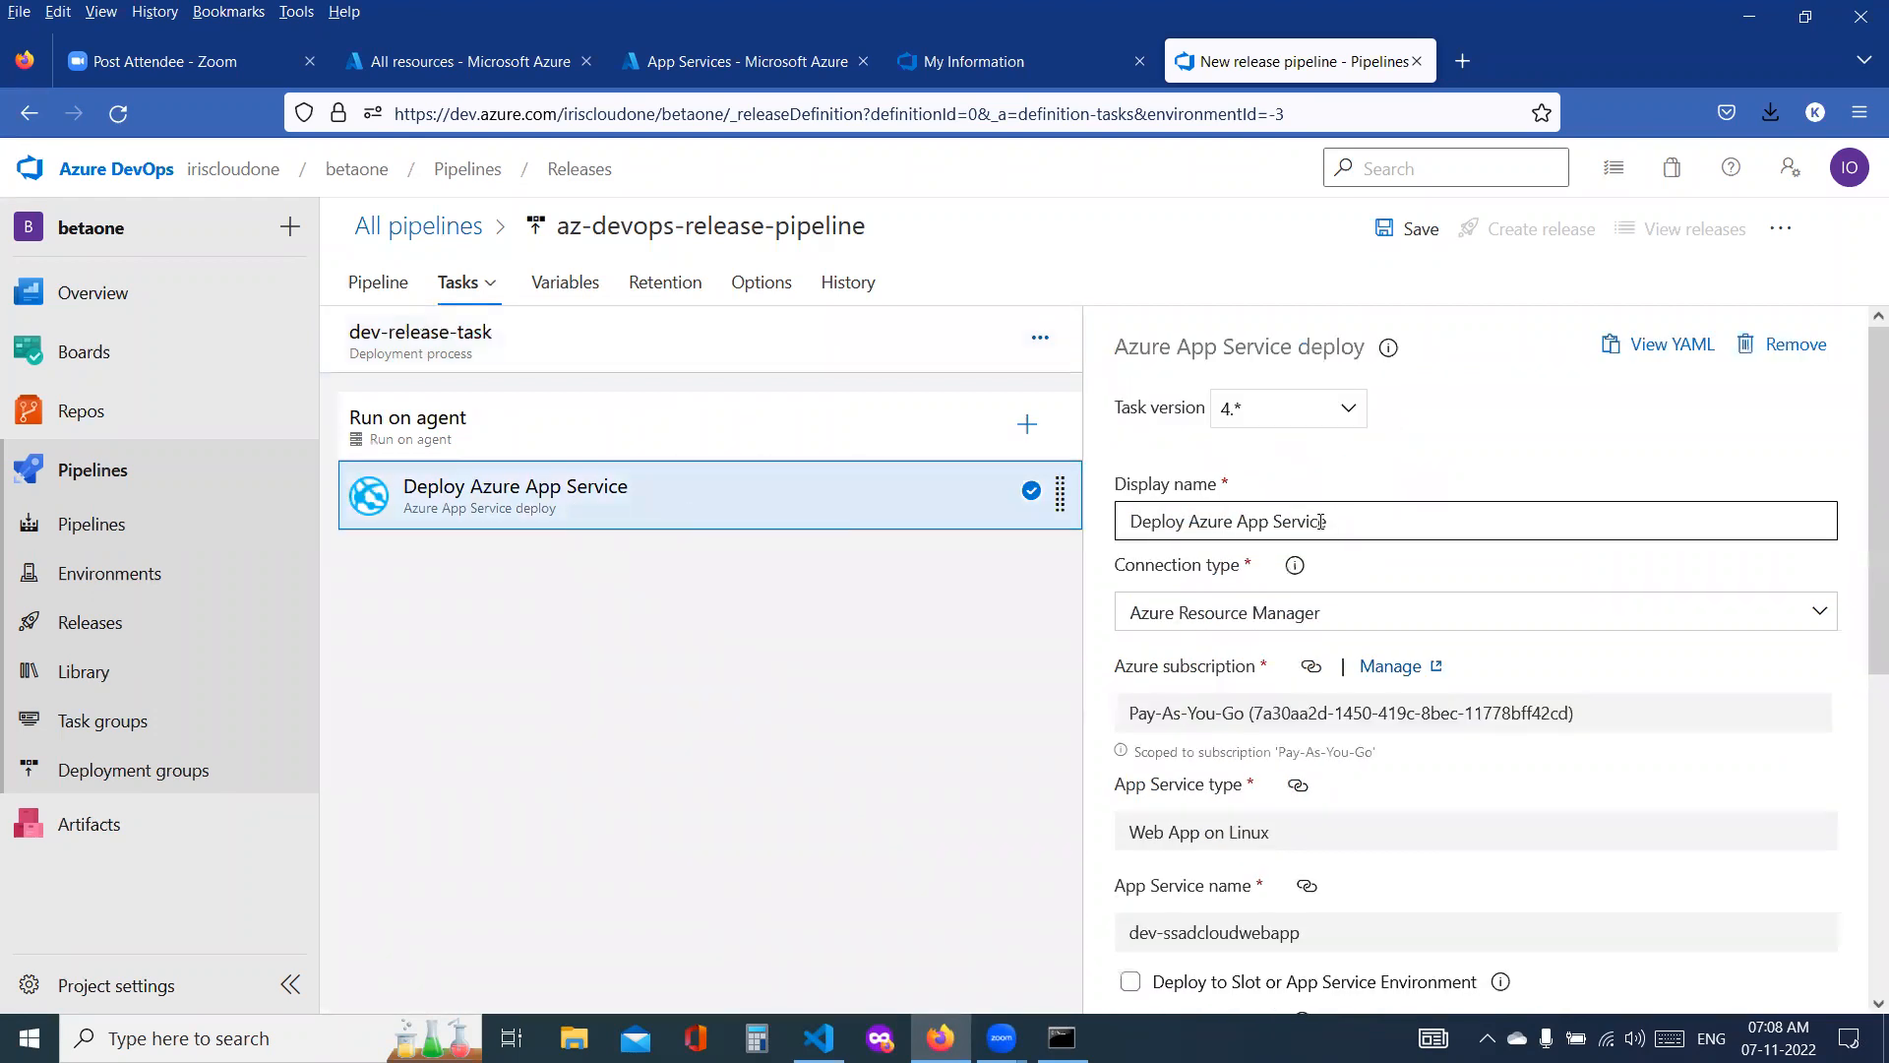
left_click_drag(1350, 530, 1122, 495)
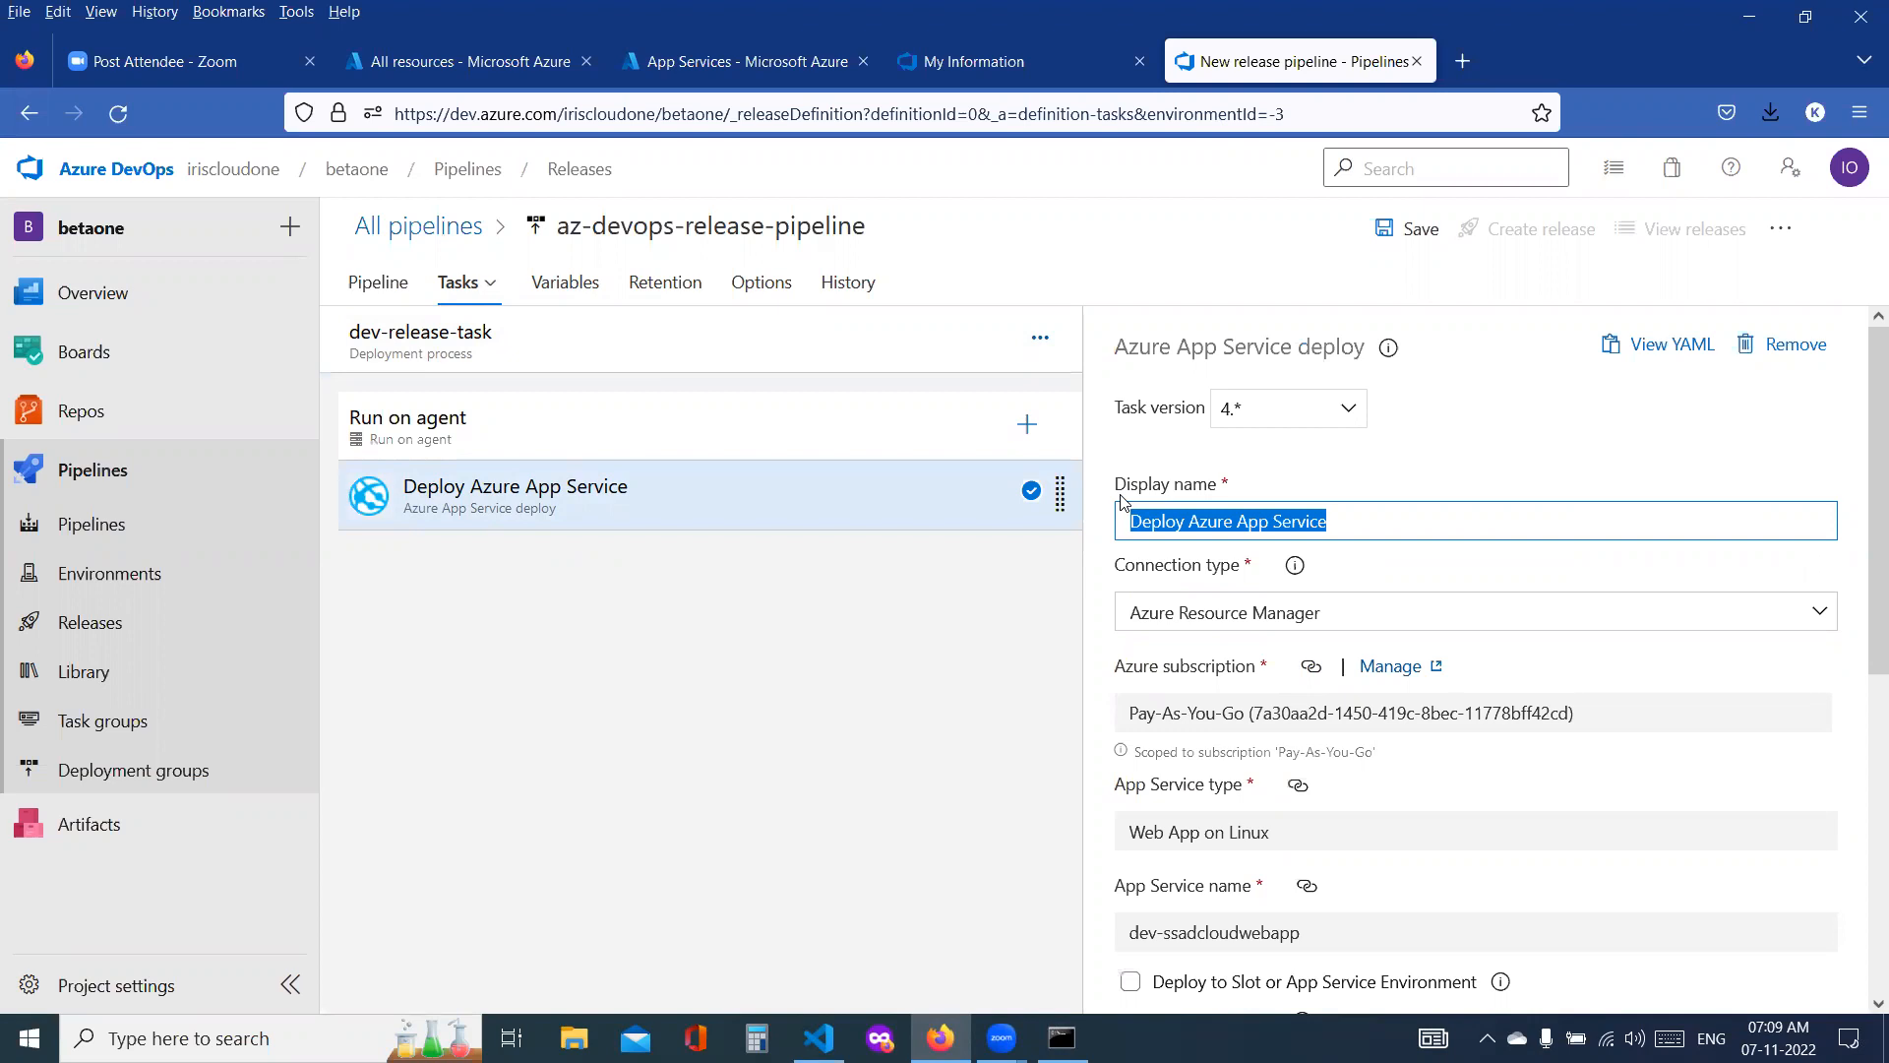
scroll(1464, 747, "down", 5)
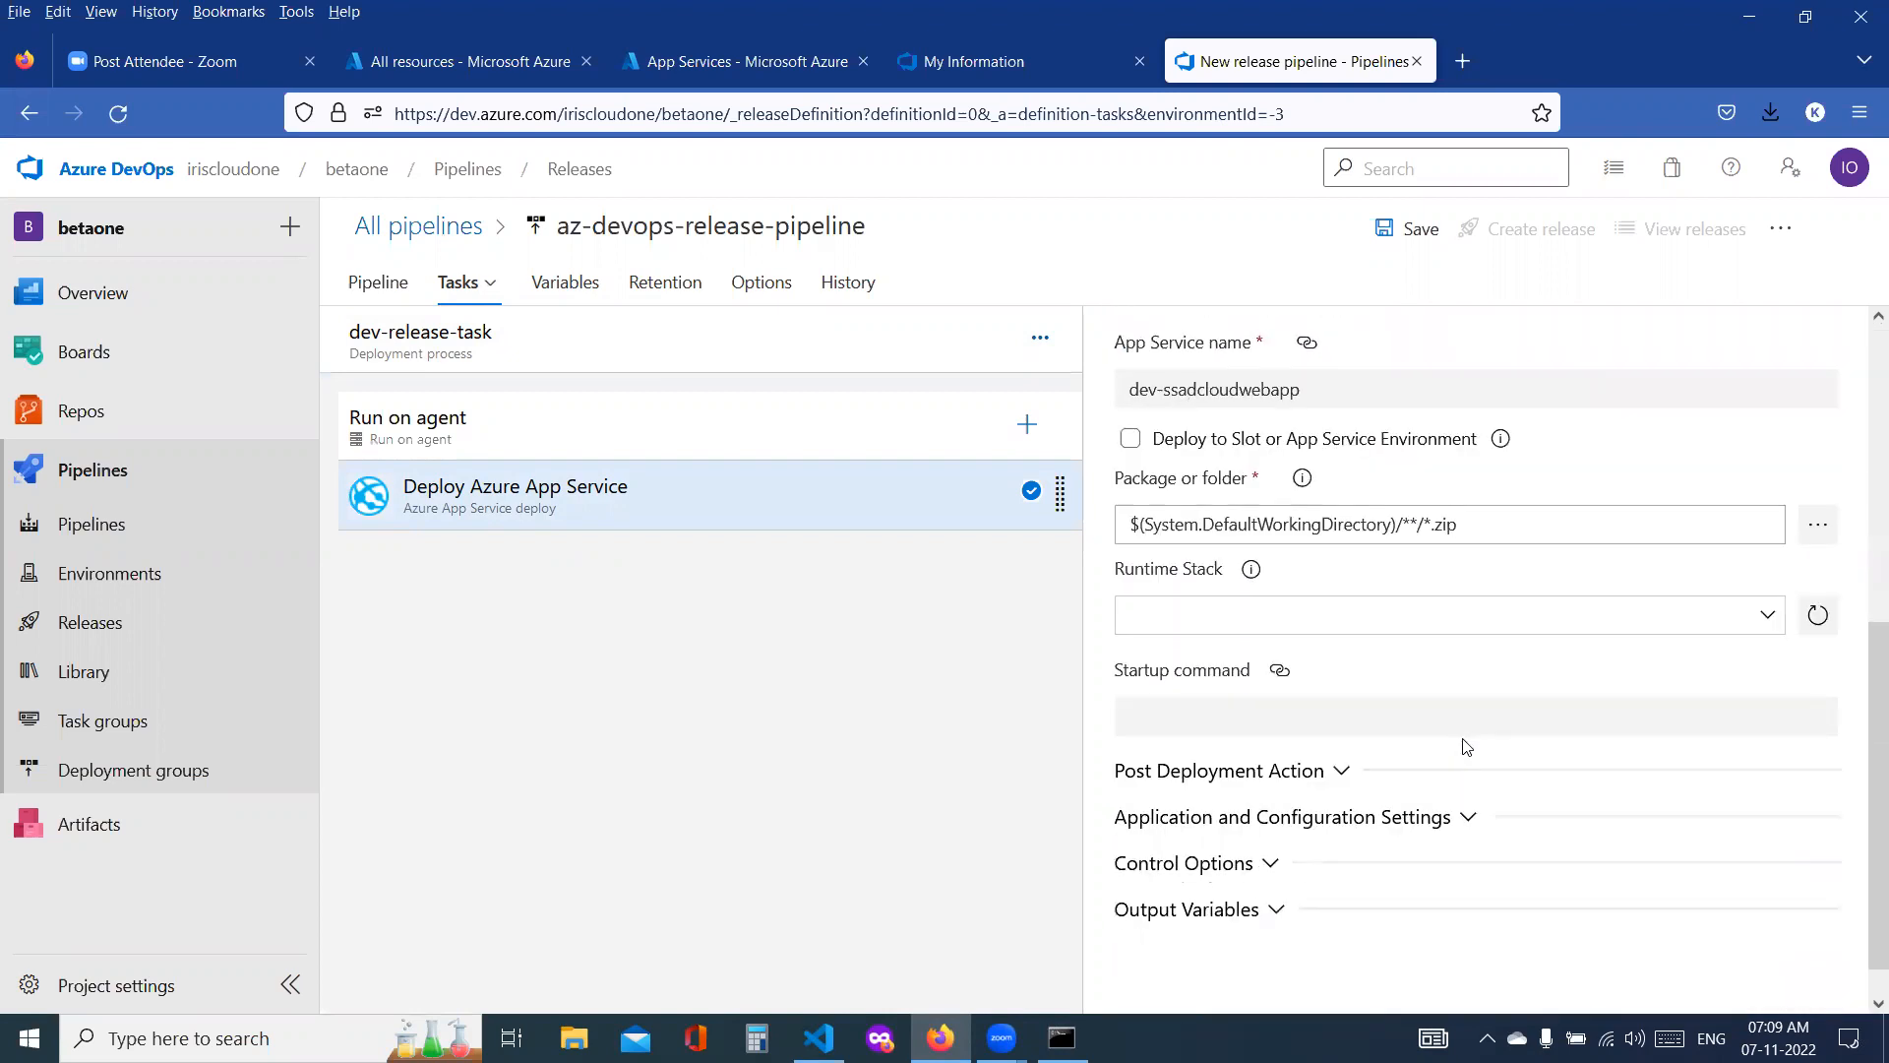
scroll(1485, 738, "down", 1)
scroll(1484, 723, "up", 6)
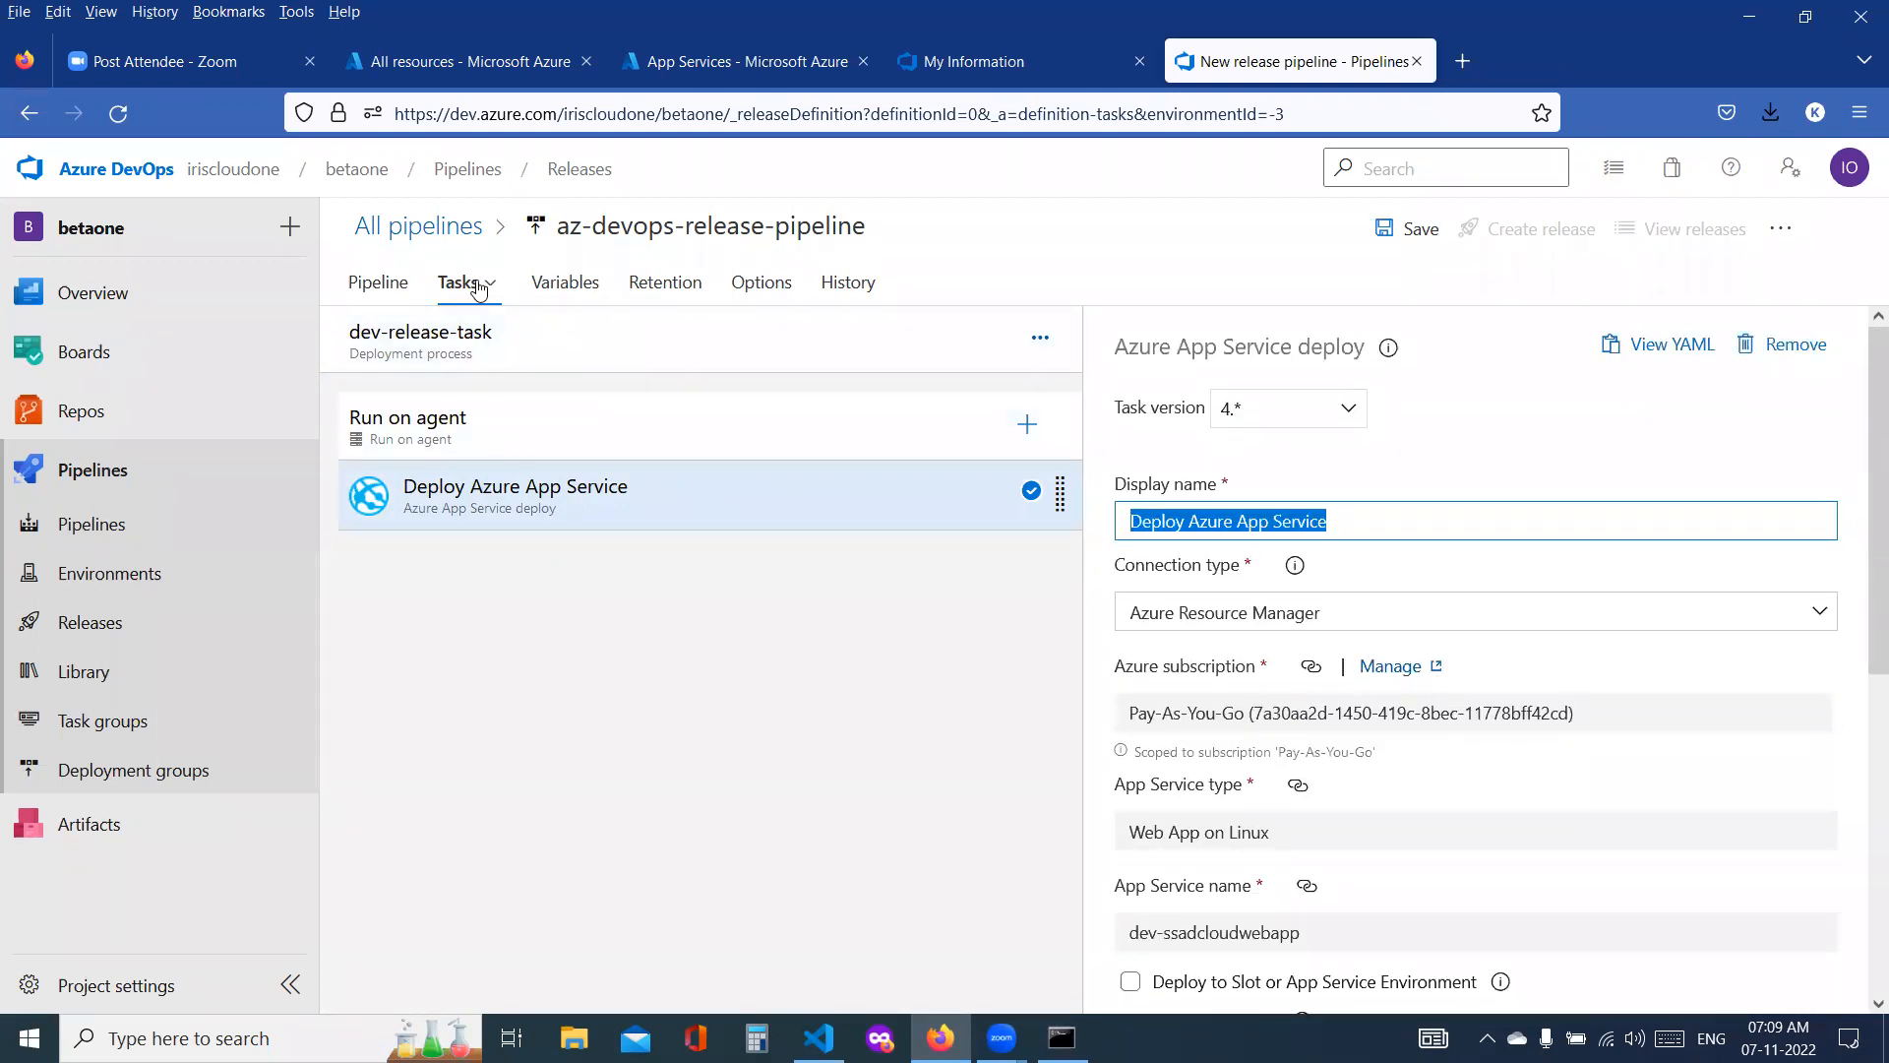
Step: Clone the dev-release-task stage in the pipeline and name the copy prod-release
left_click(394, 283)
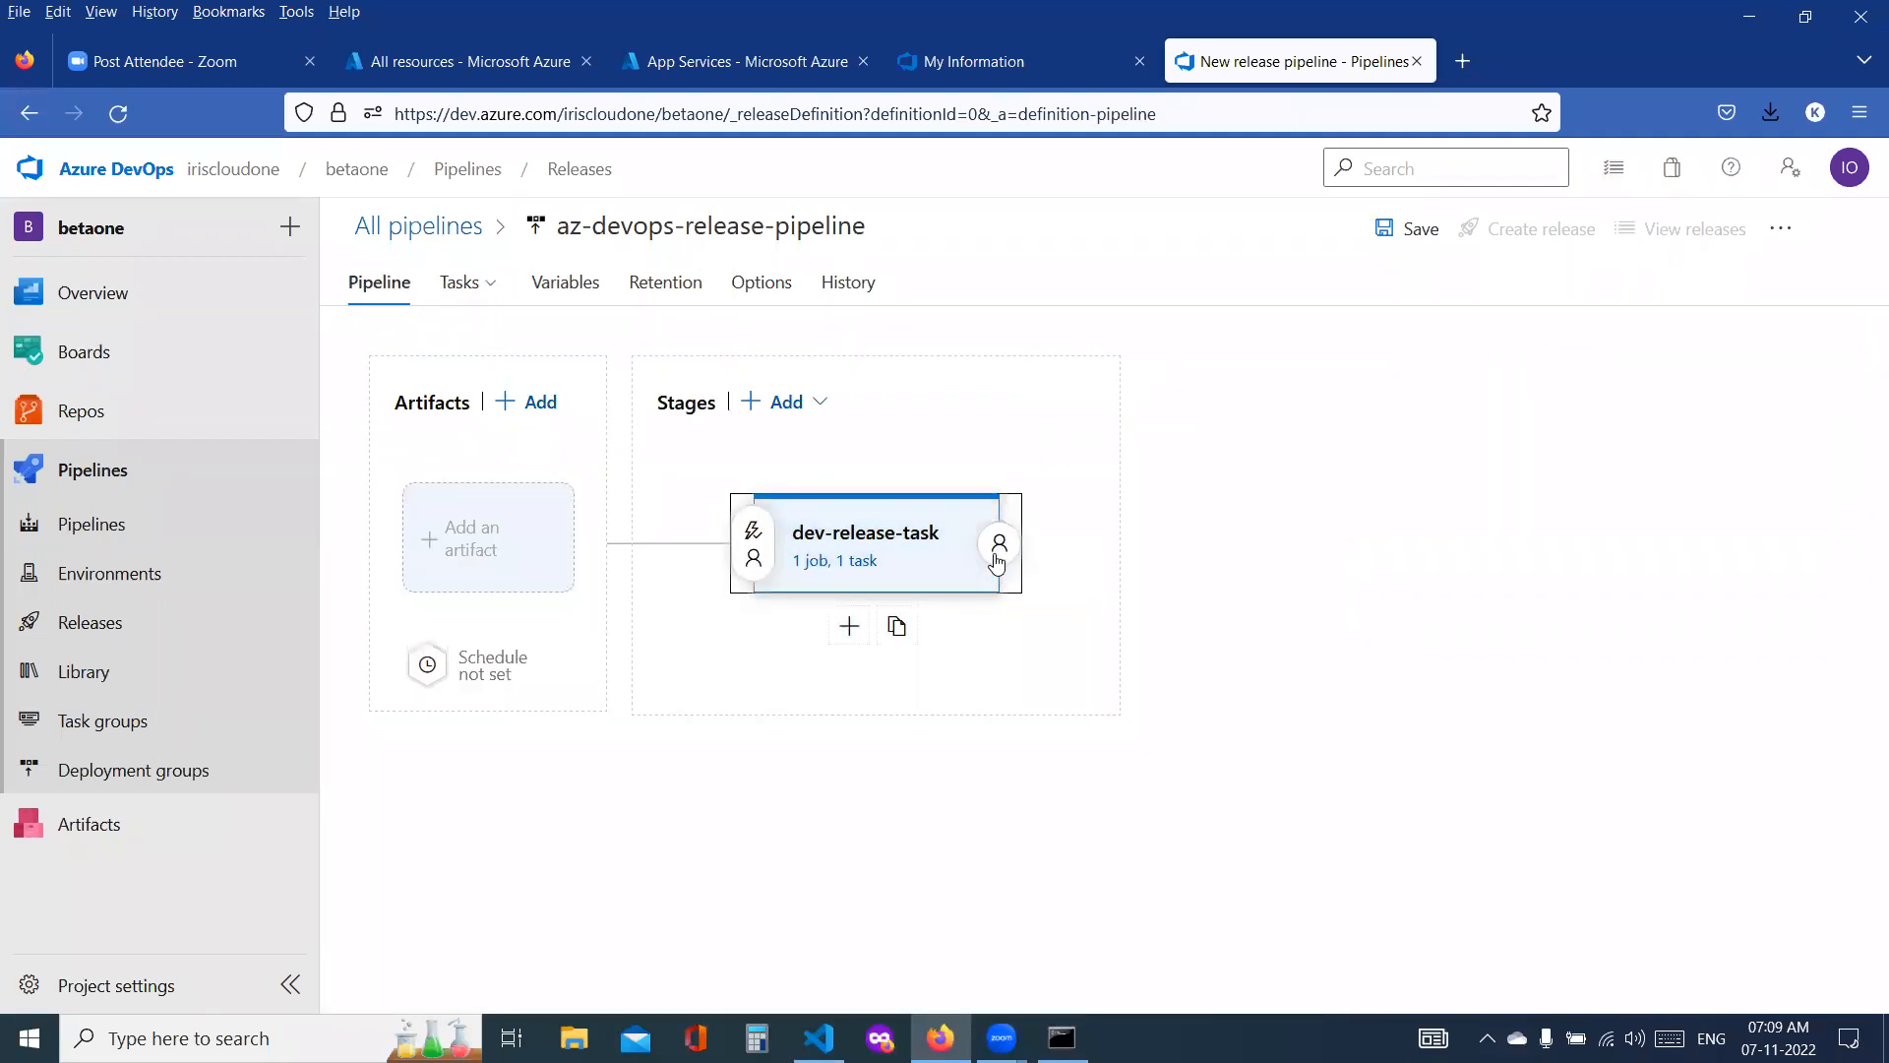
left_click(898, 634)
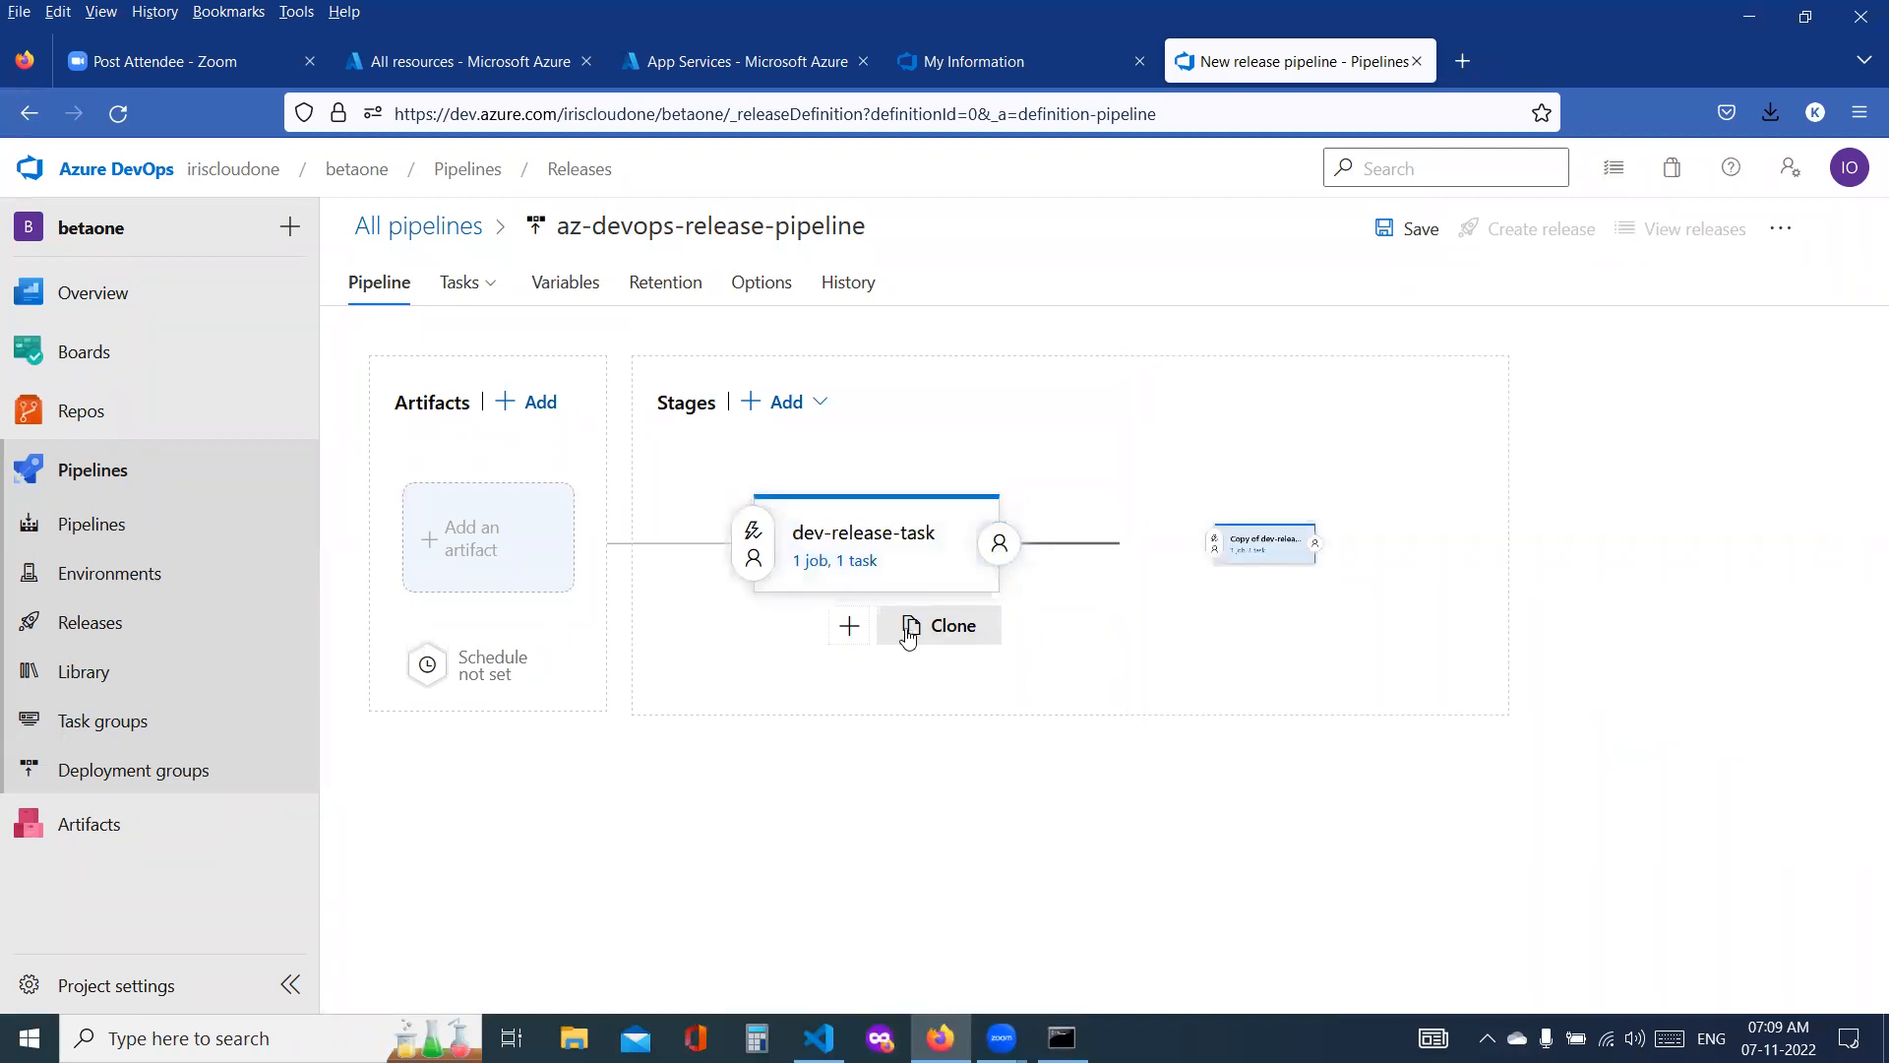
left_click(1228, 540)
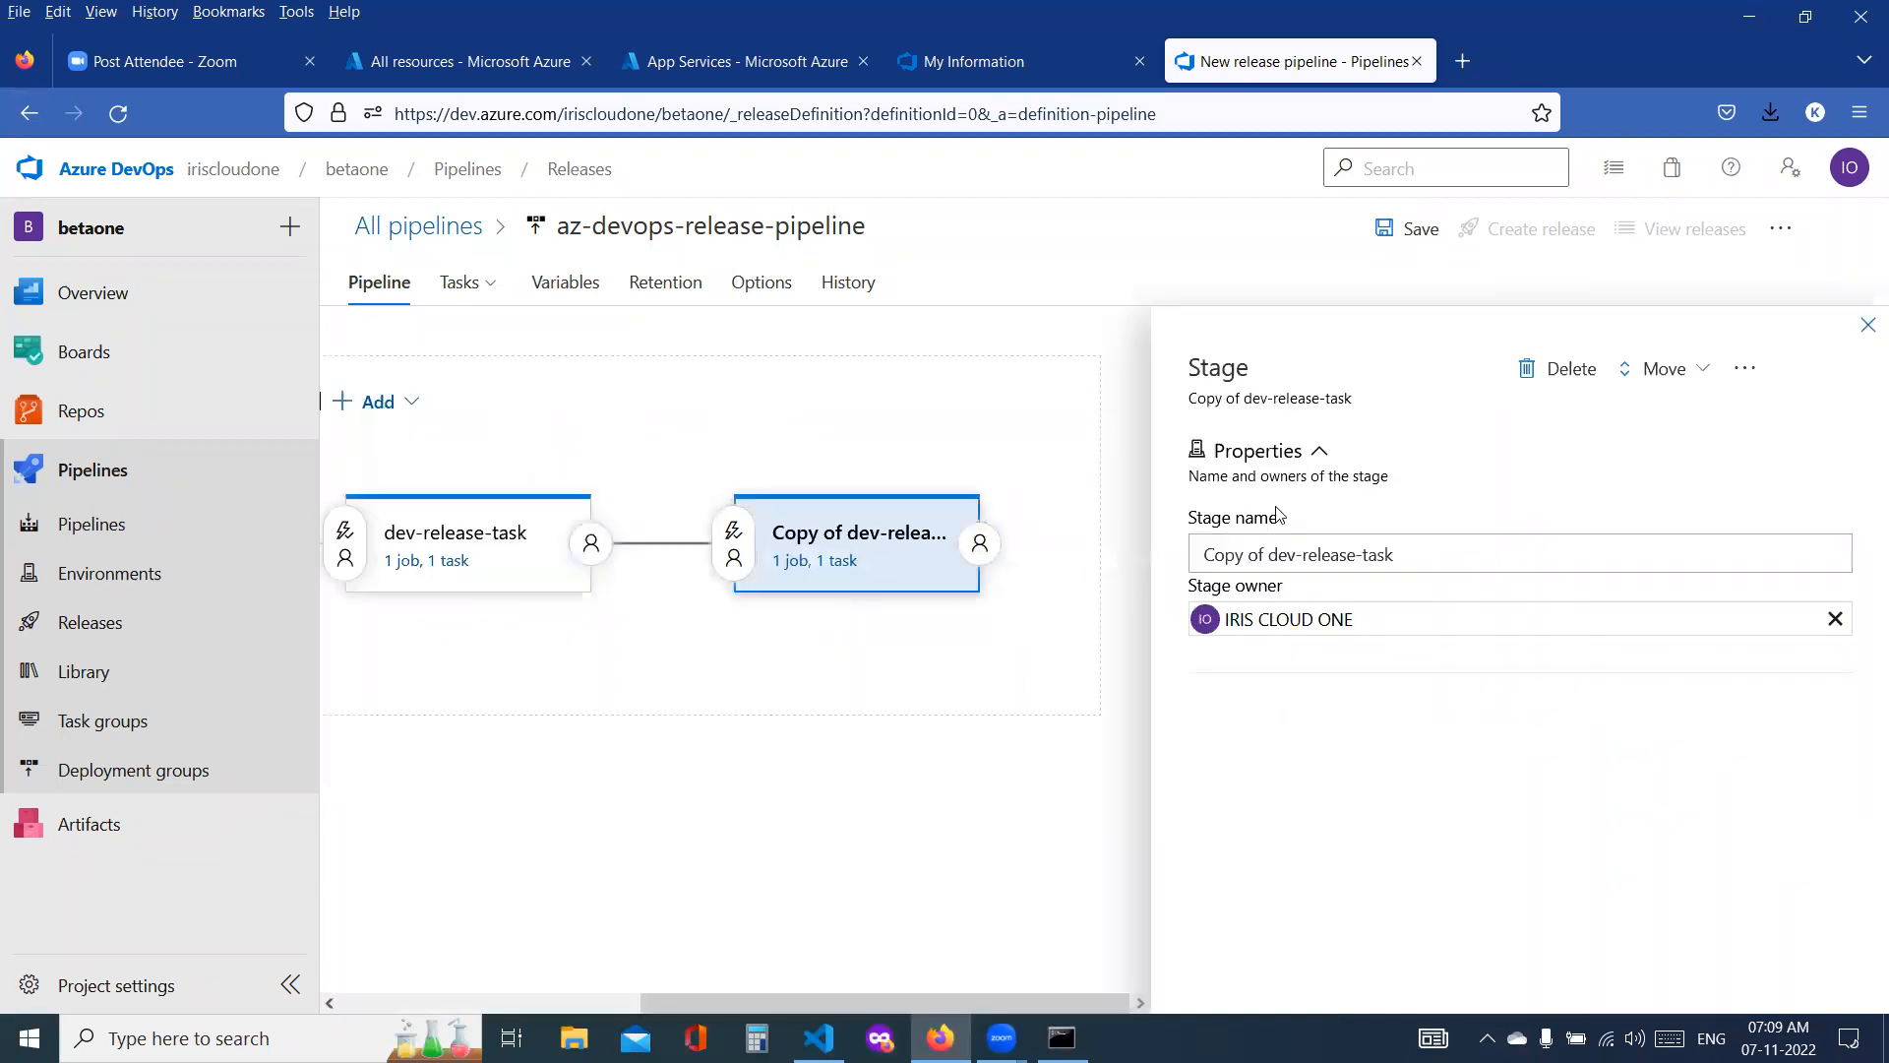
triple_click(1246, 557)
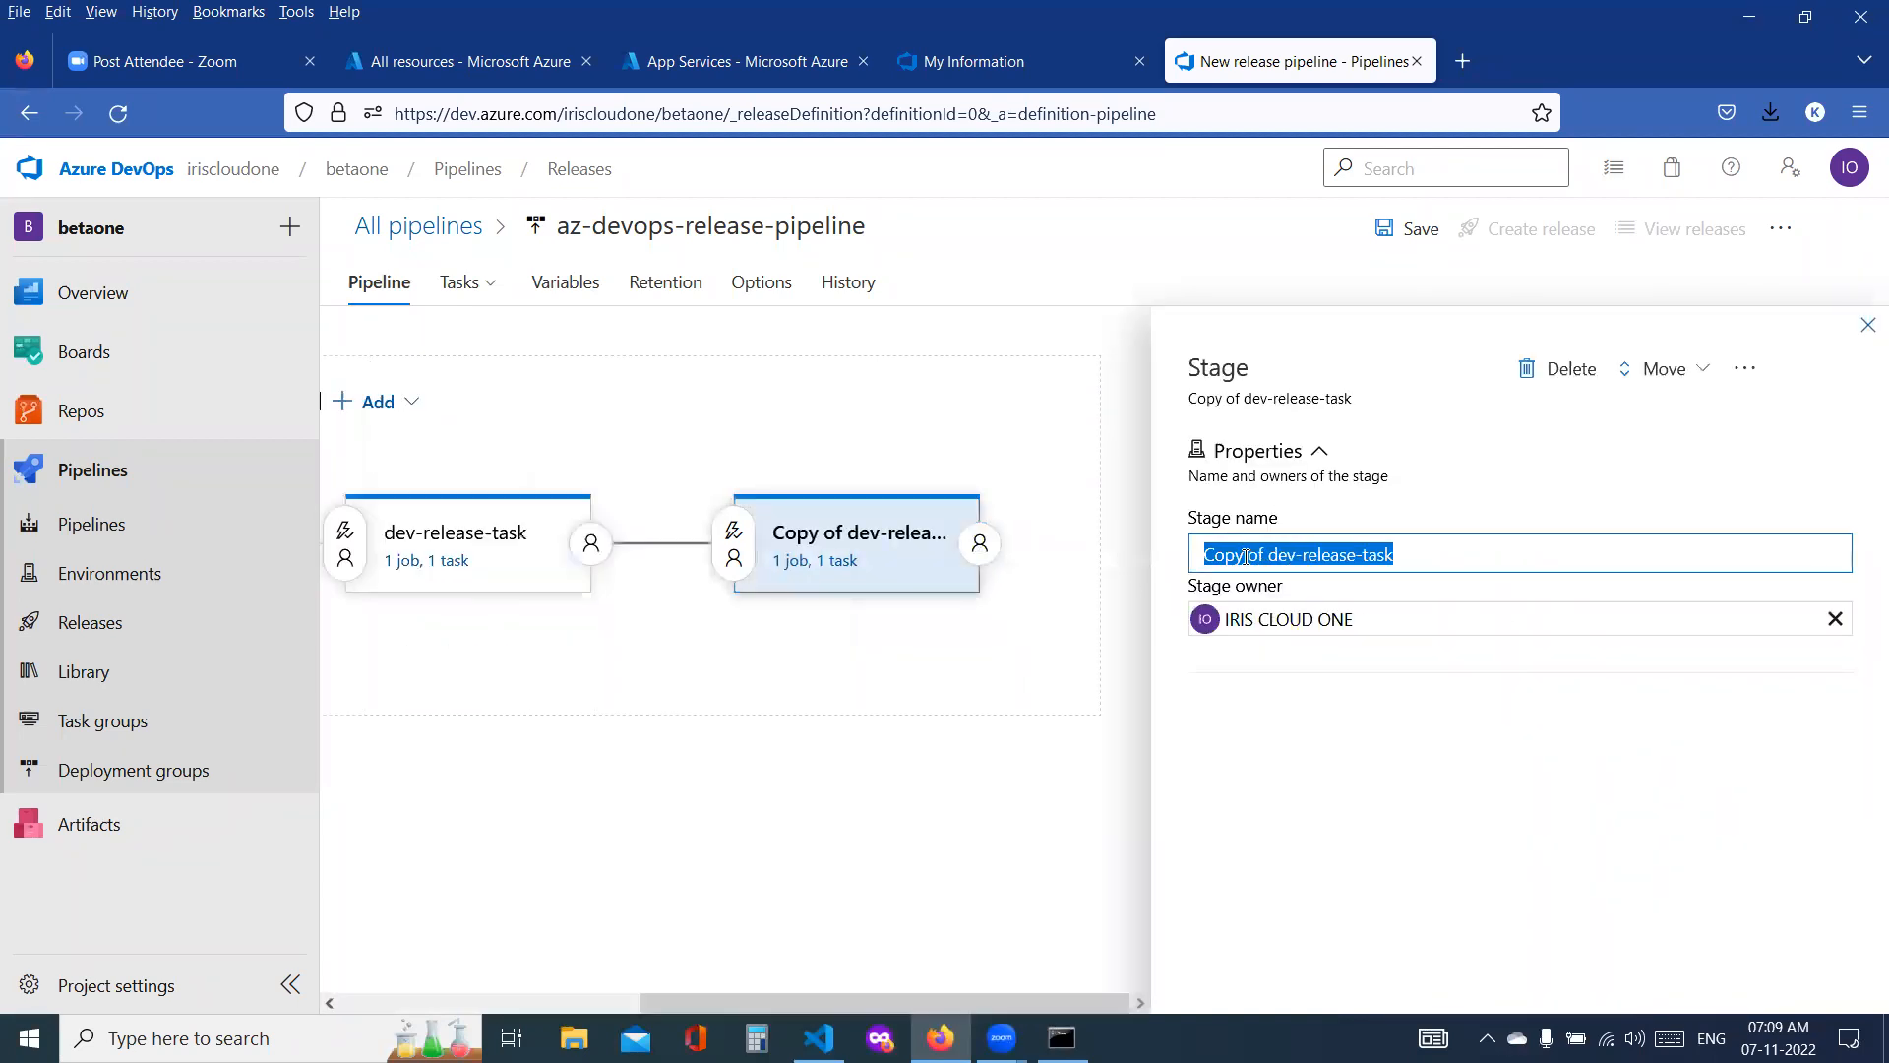
type("prod-release")
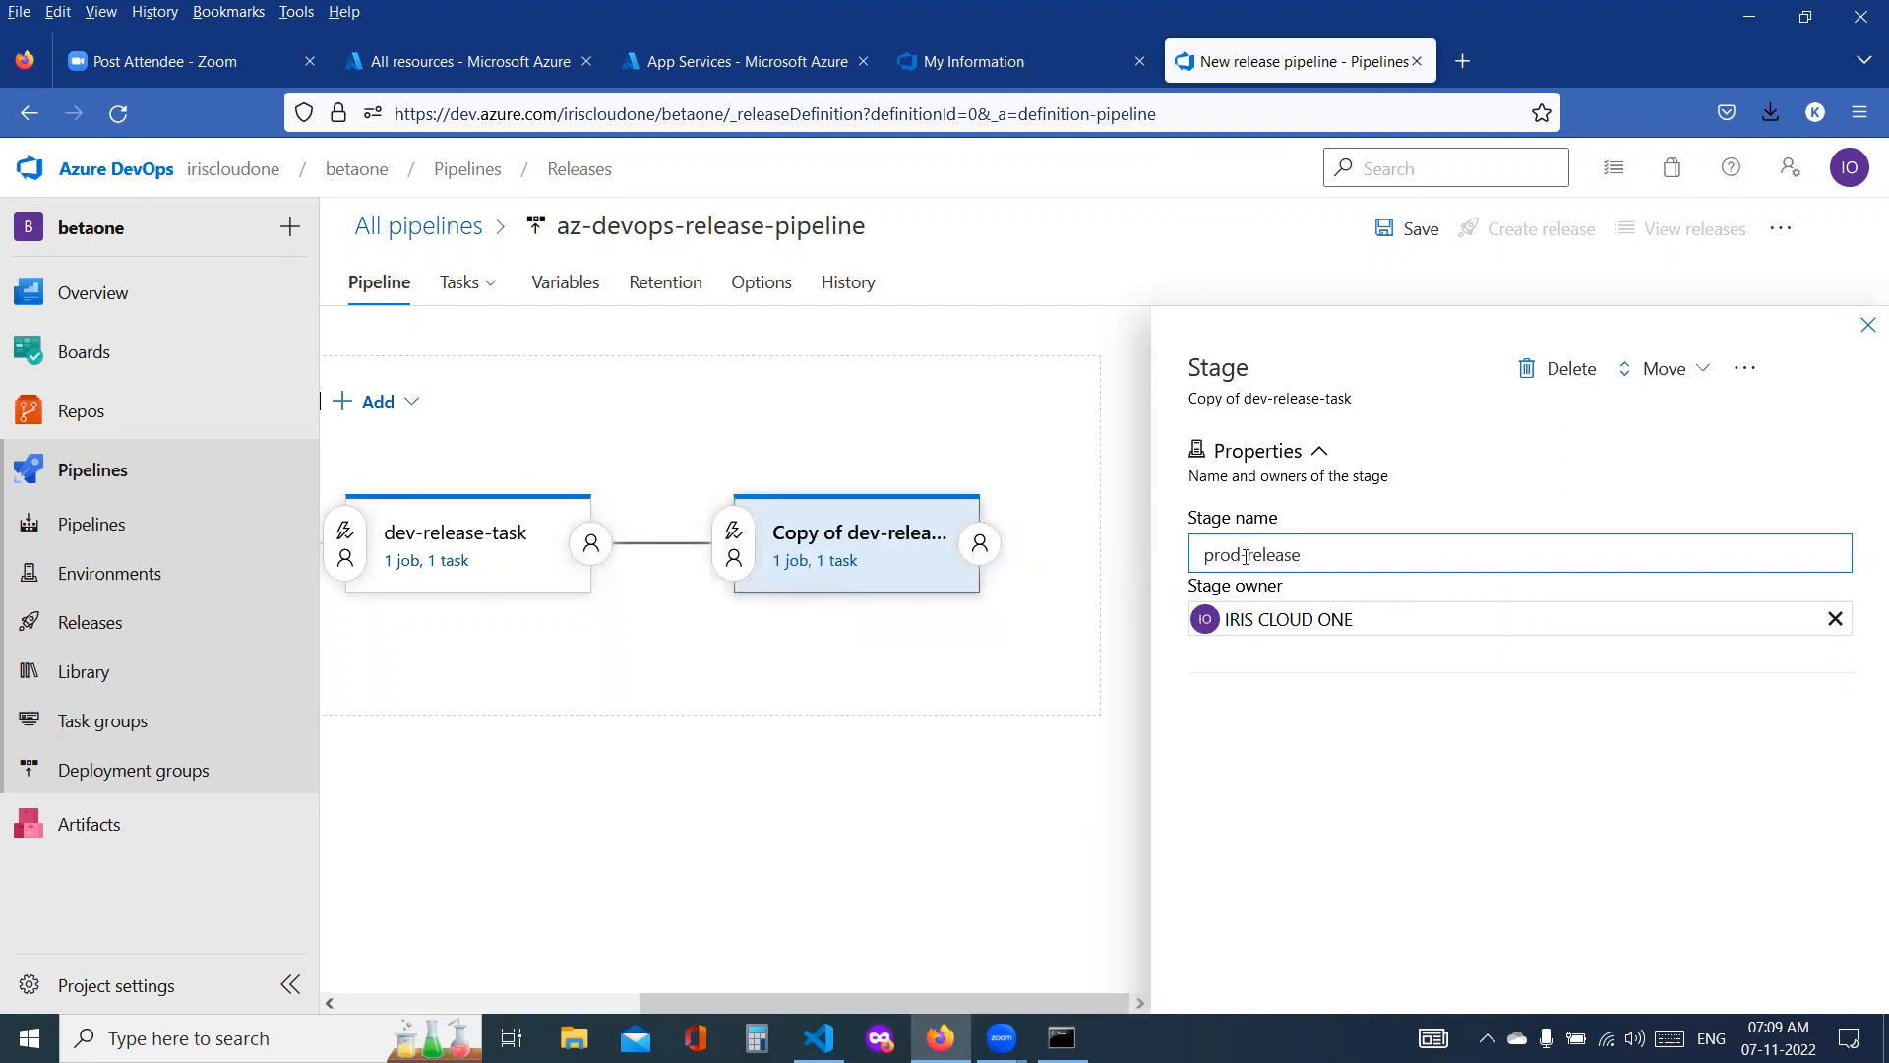
Step: Set the prod-release stage's app service name to prod-ssadcloudwebapp
left_click(805, 561)
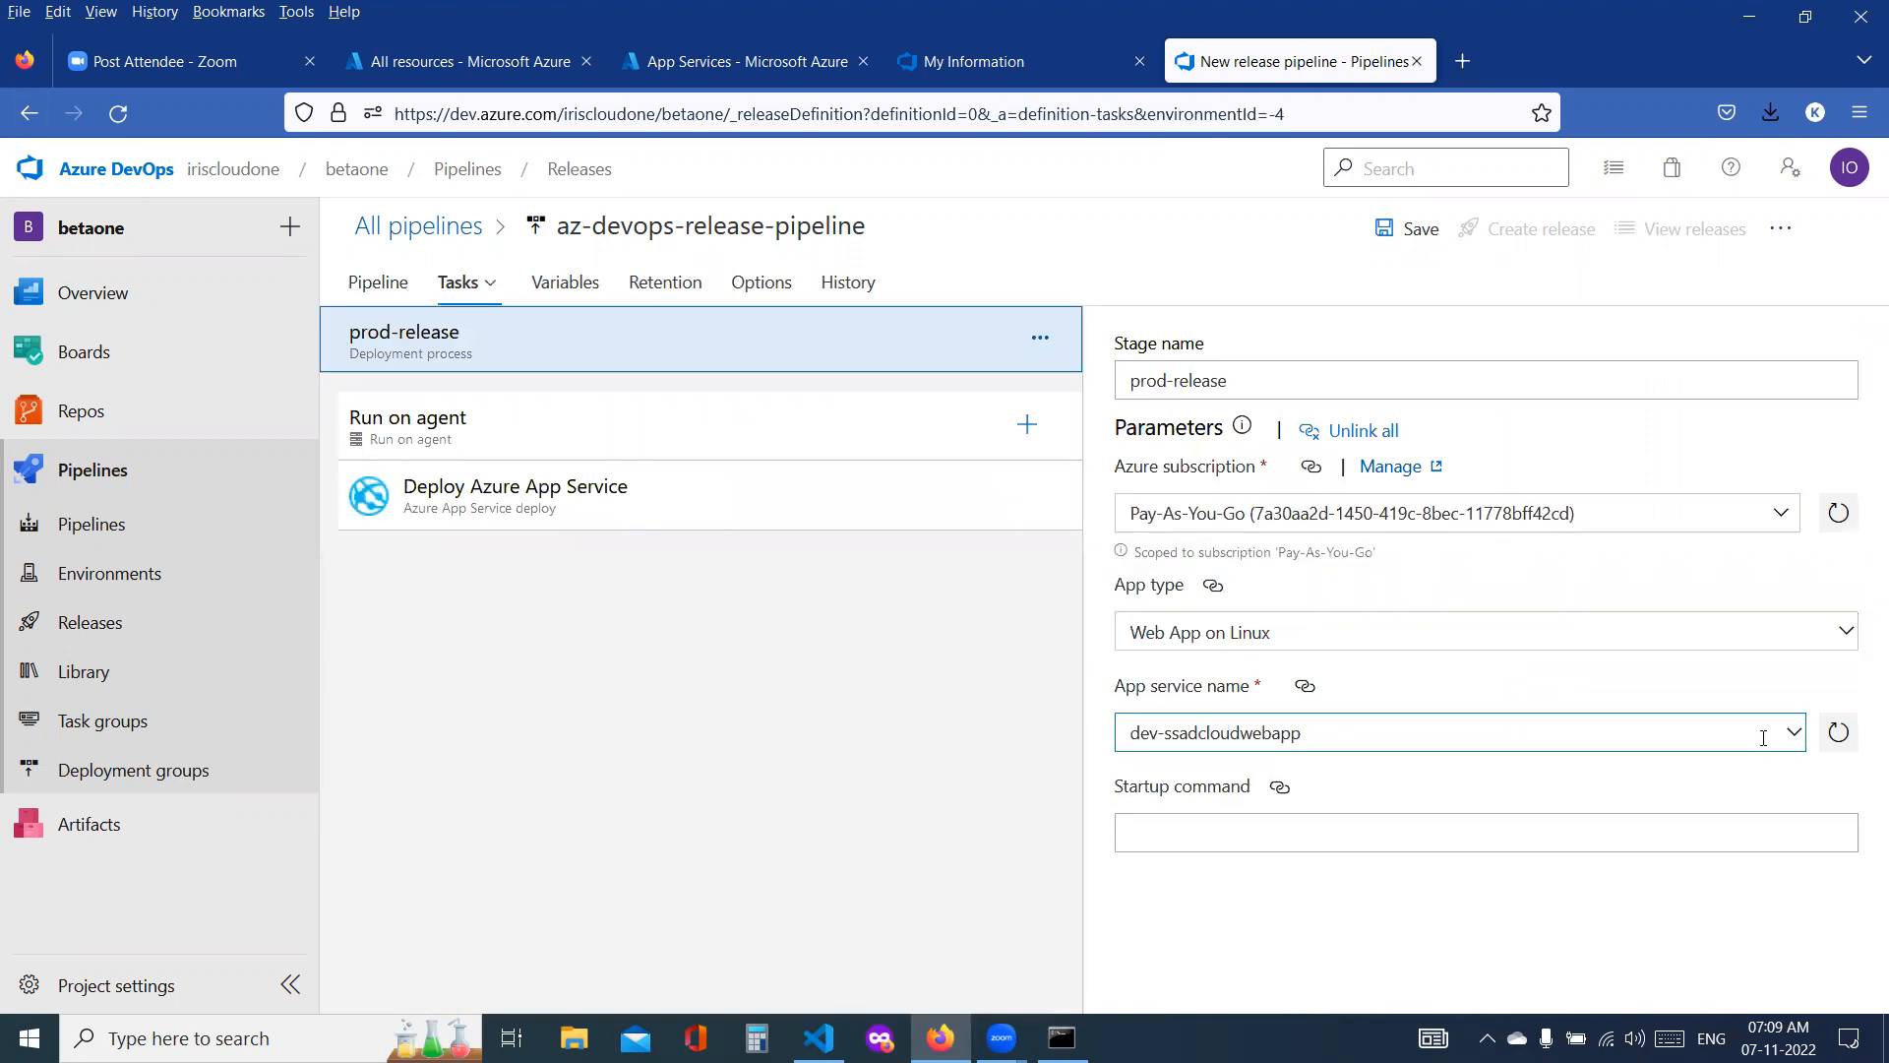
left_click(1792, 732)
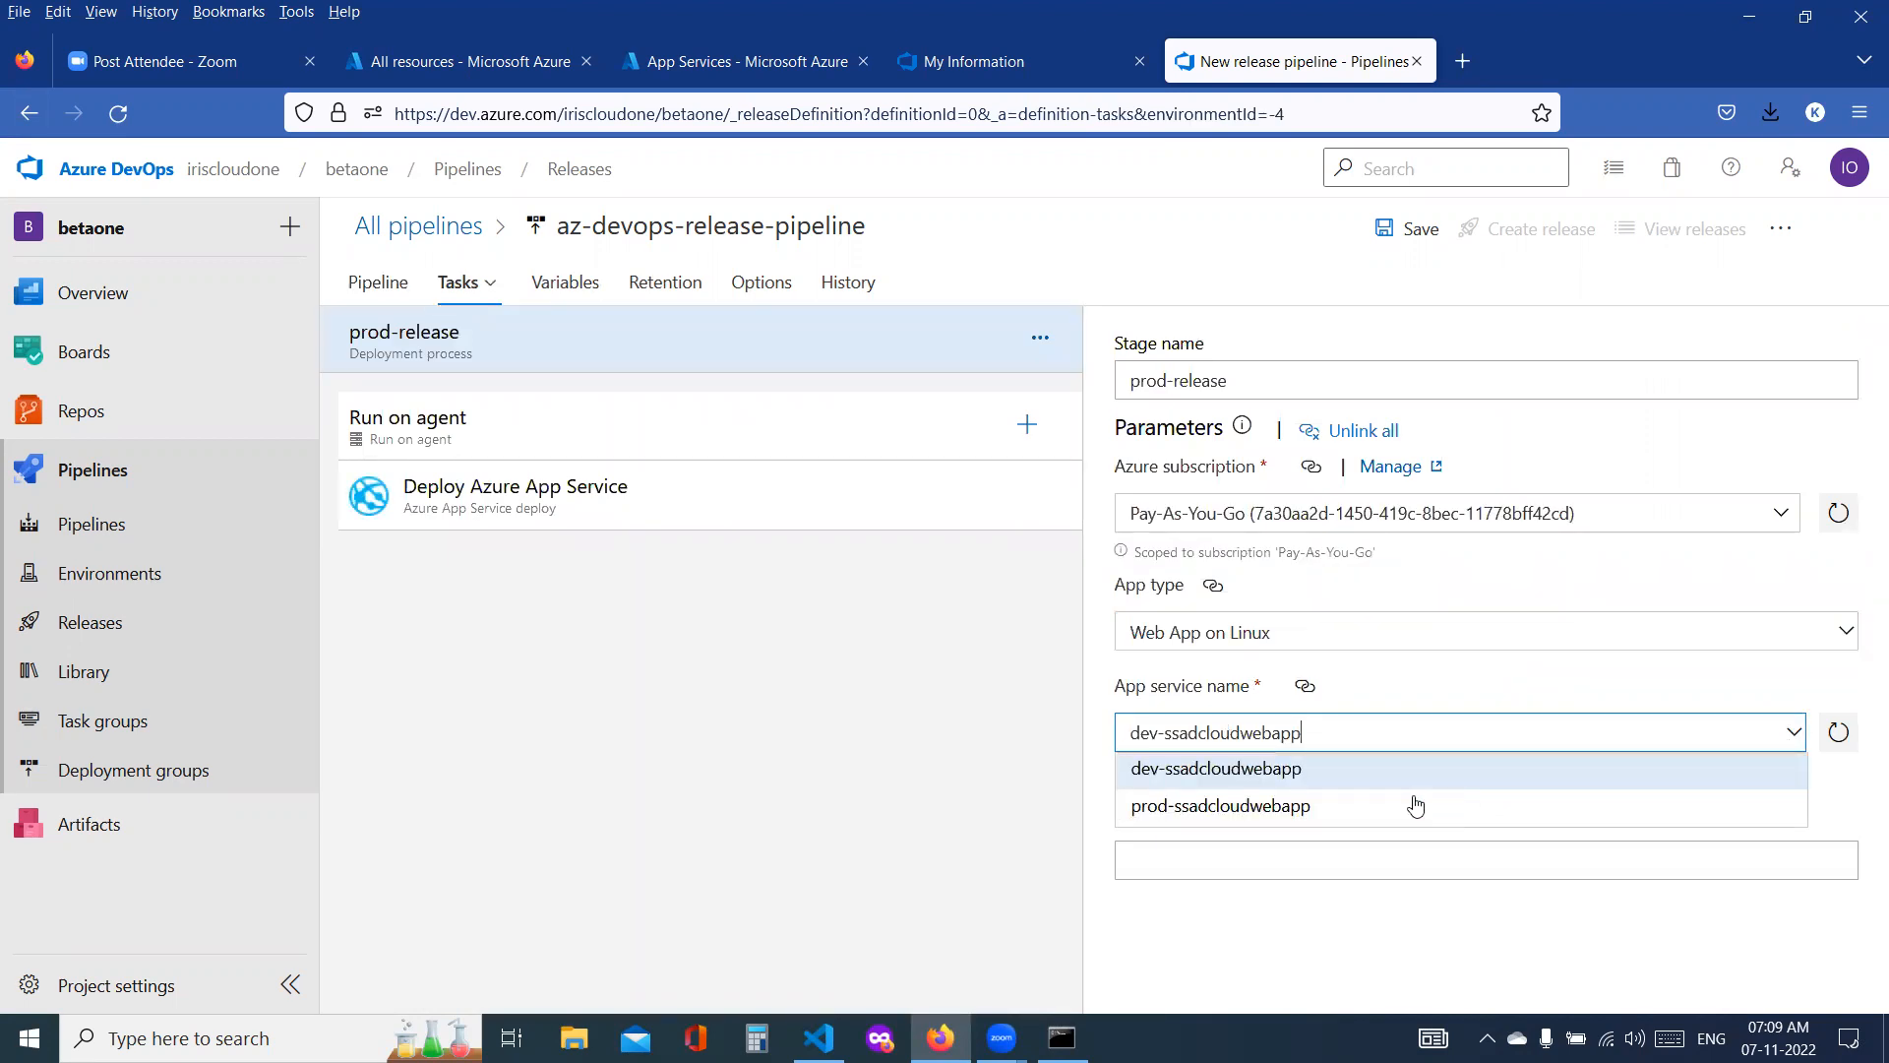
left_click(1325, 805)
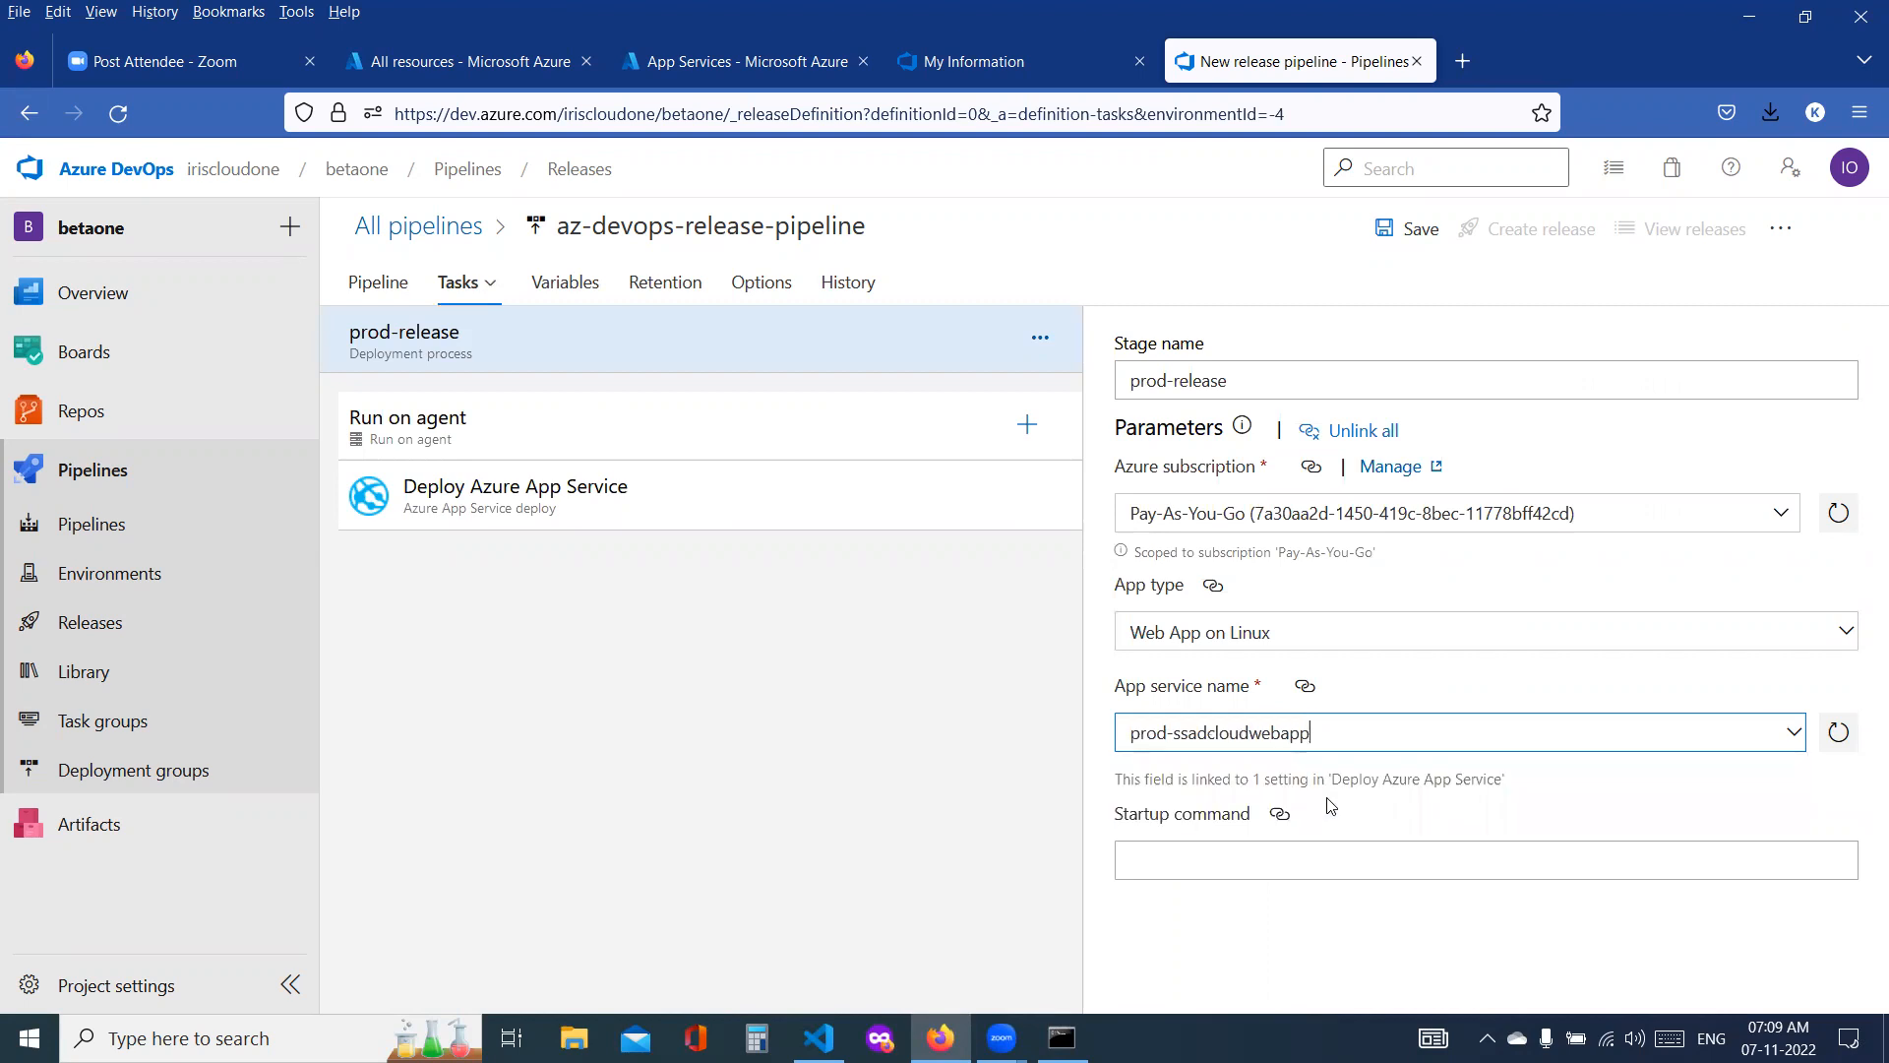
left_click(813, 699)
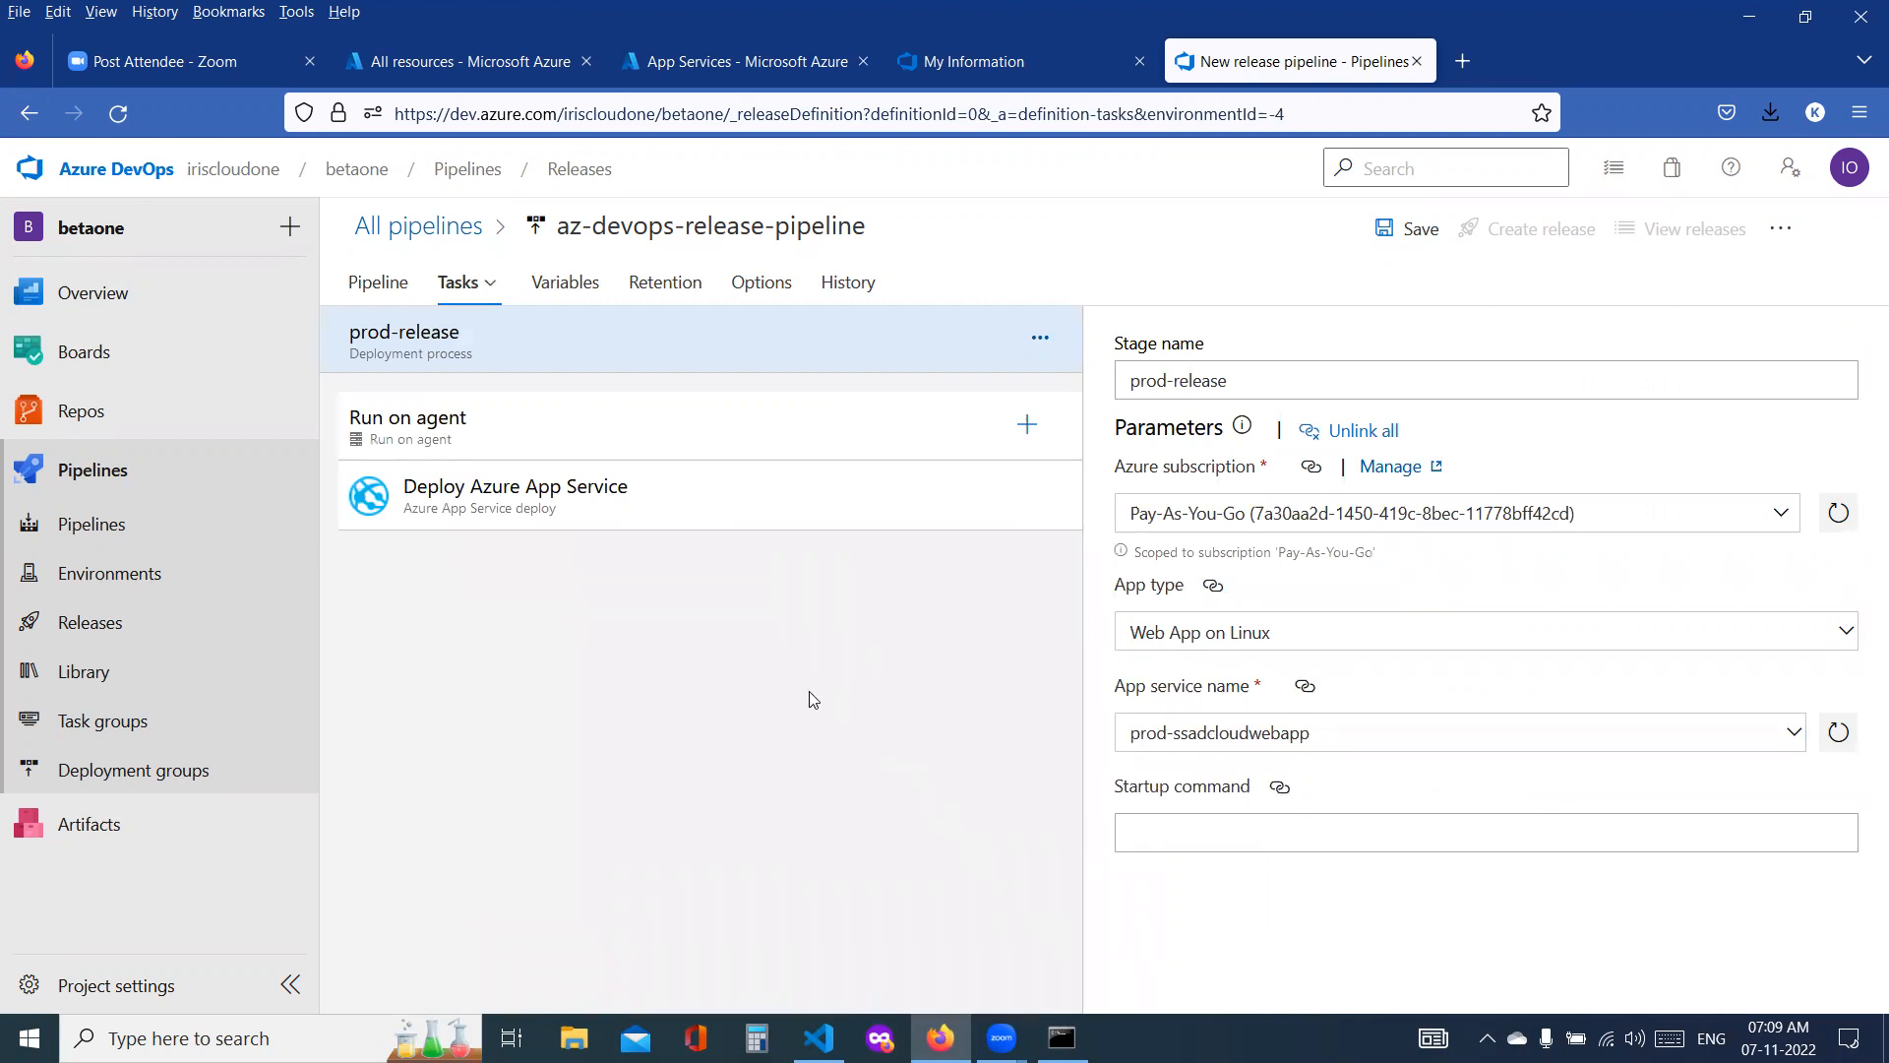
Step: Return to the pipeline diagram and rename the prod-release stage as prod-release-task
left_click(391, 298)
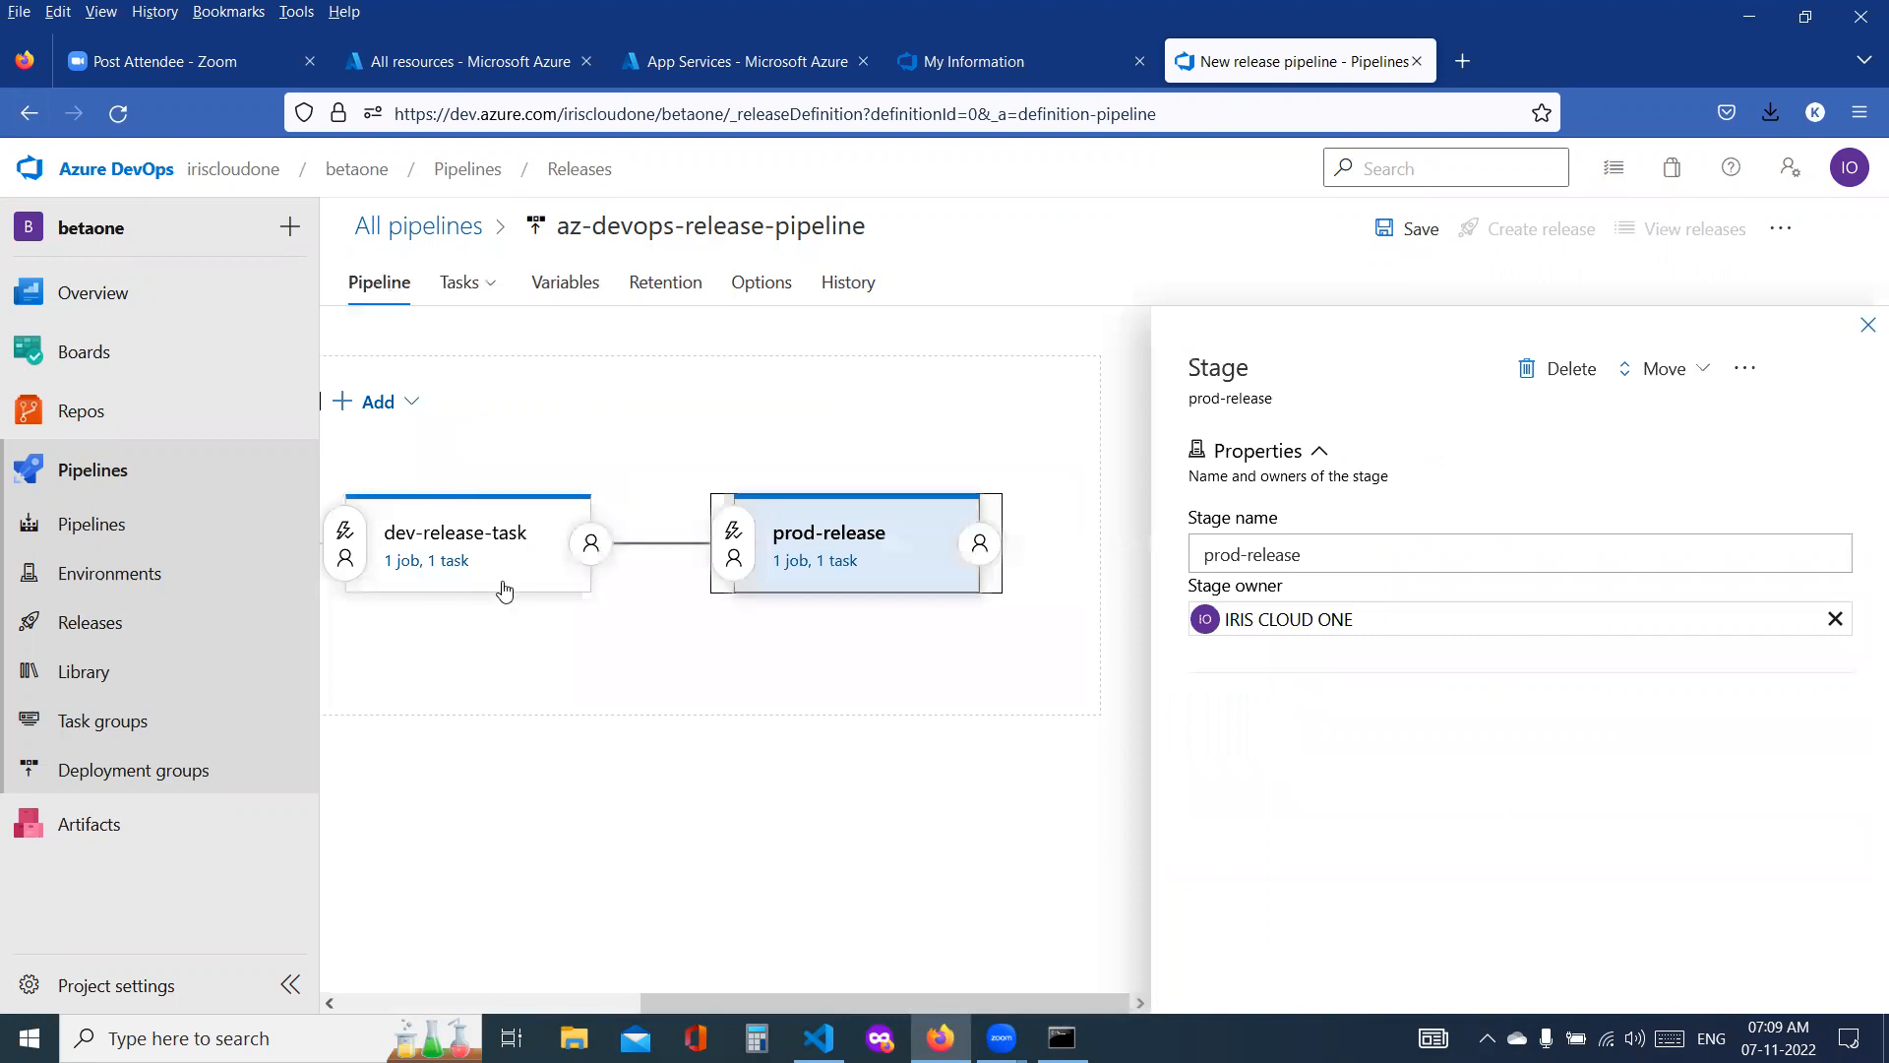
left_click(472, 544)
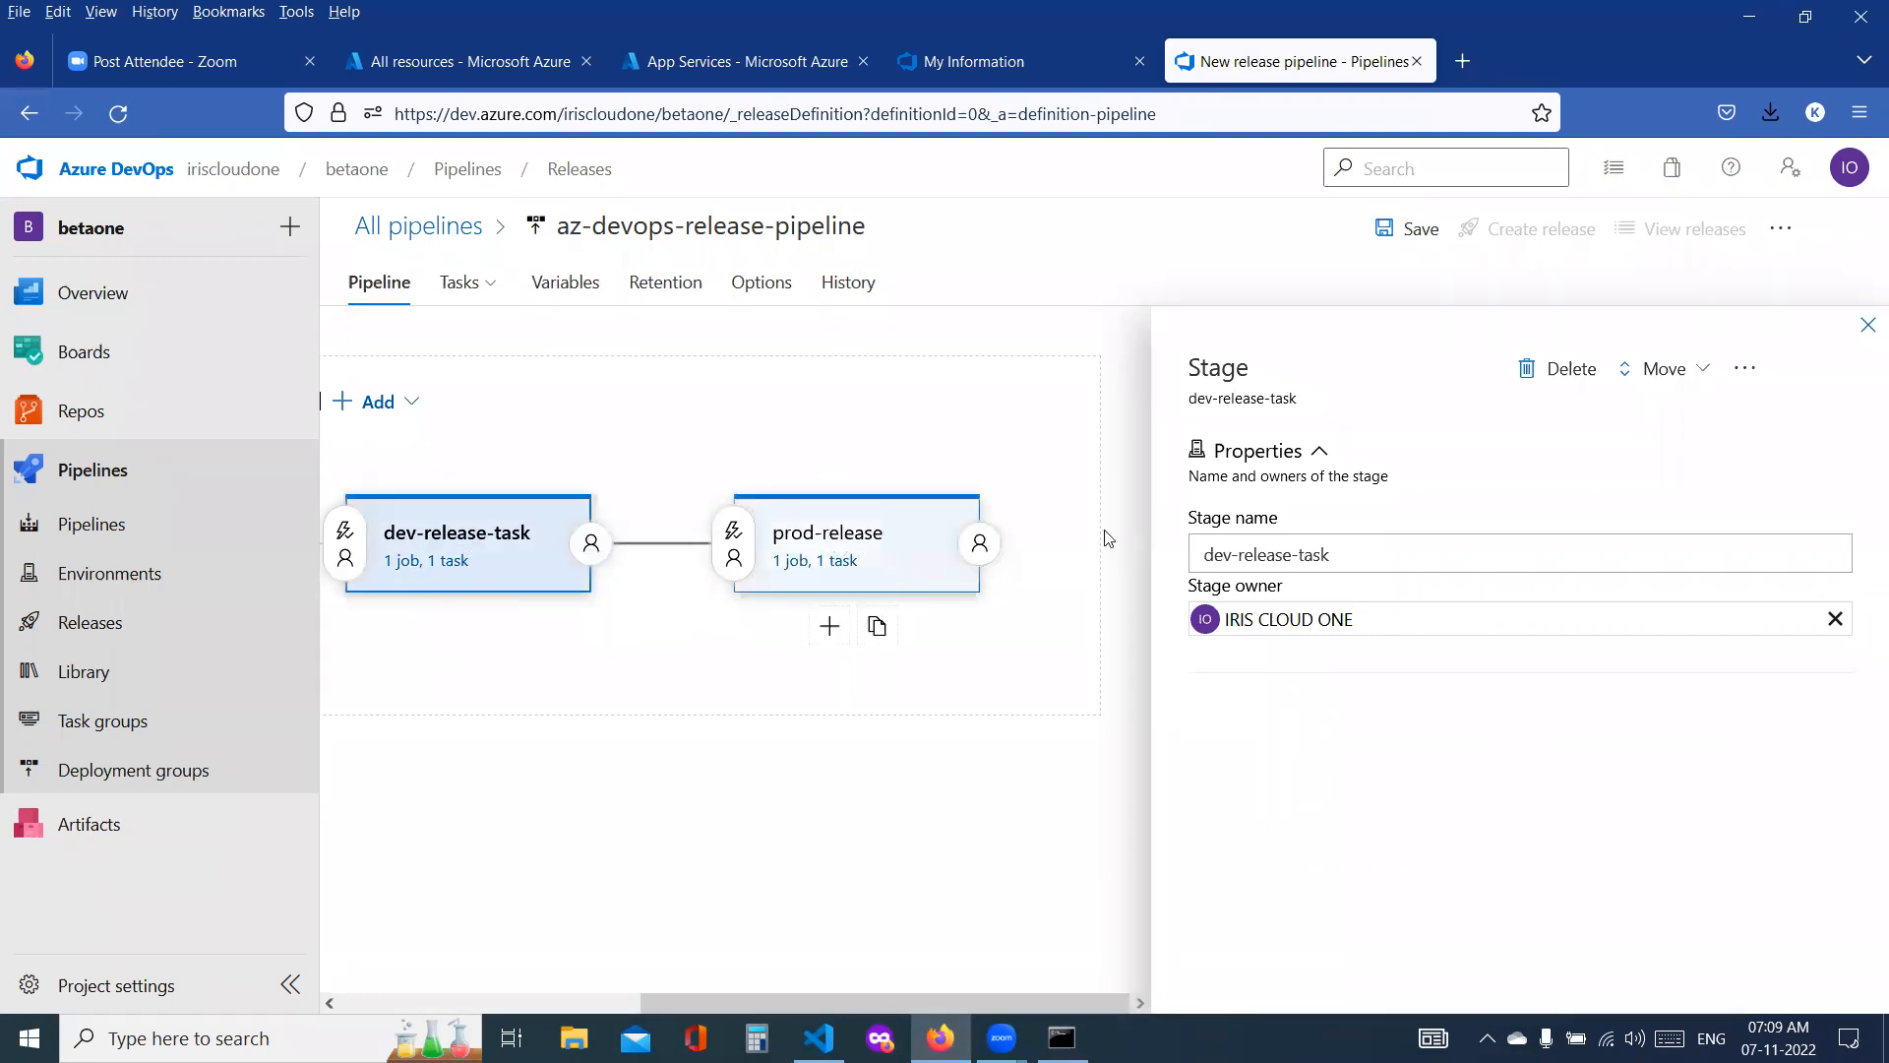
left_click(1358, 565)
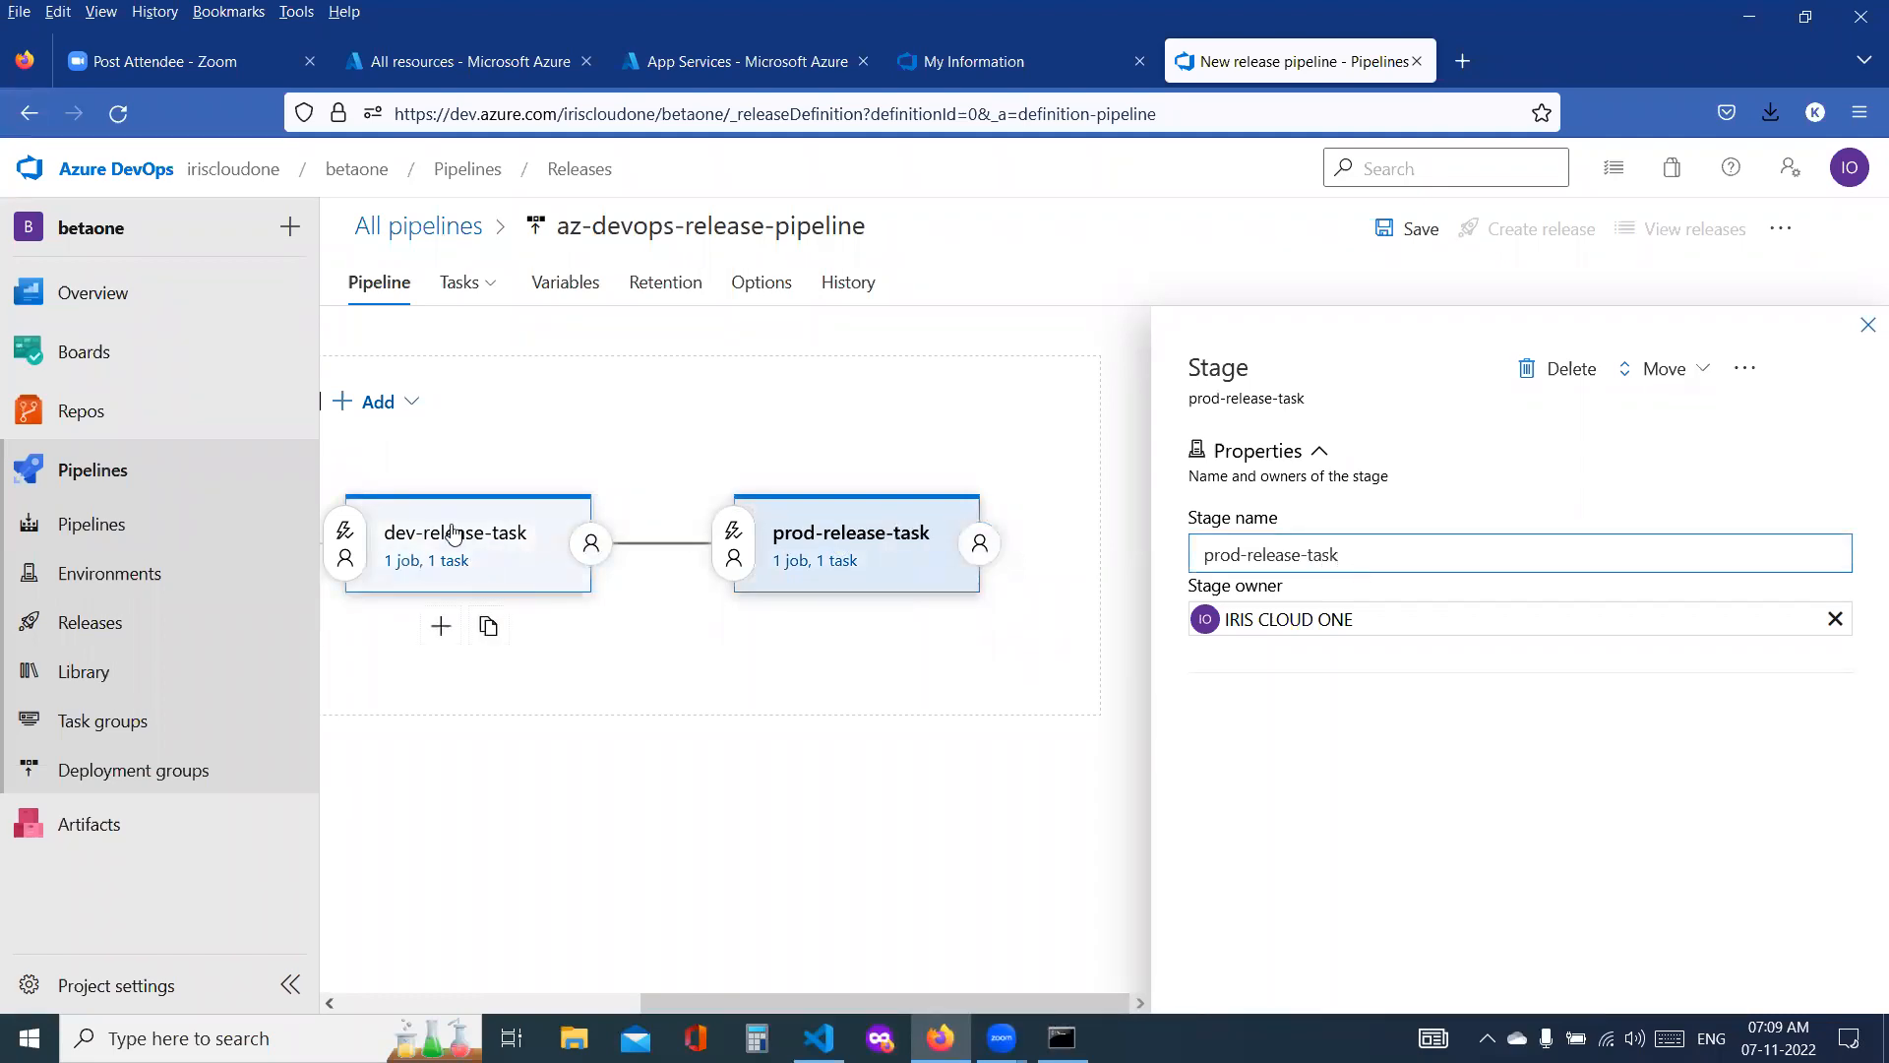
Step: Review the dev-release-task stage's parameters and its Deploy Azure App Service task, including the target app service
left_click(450, 536)
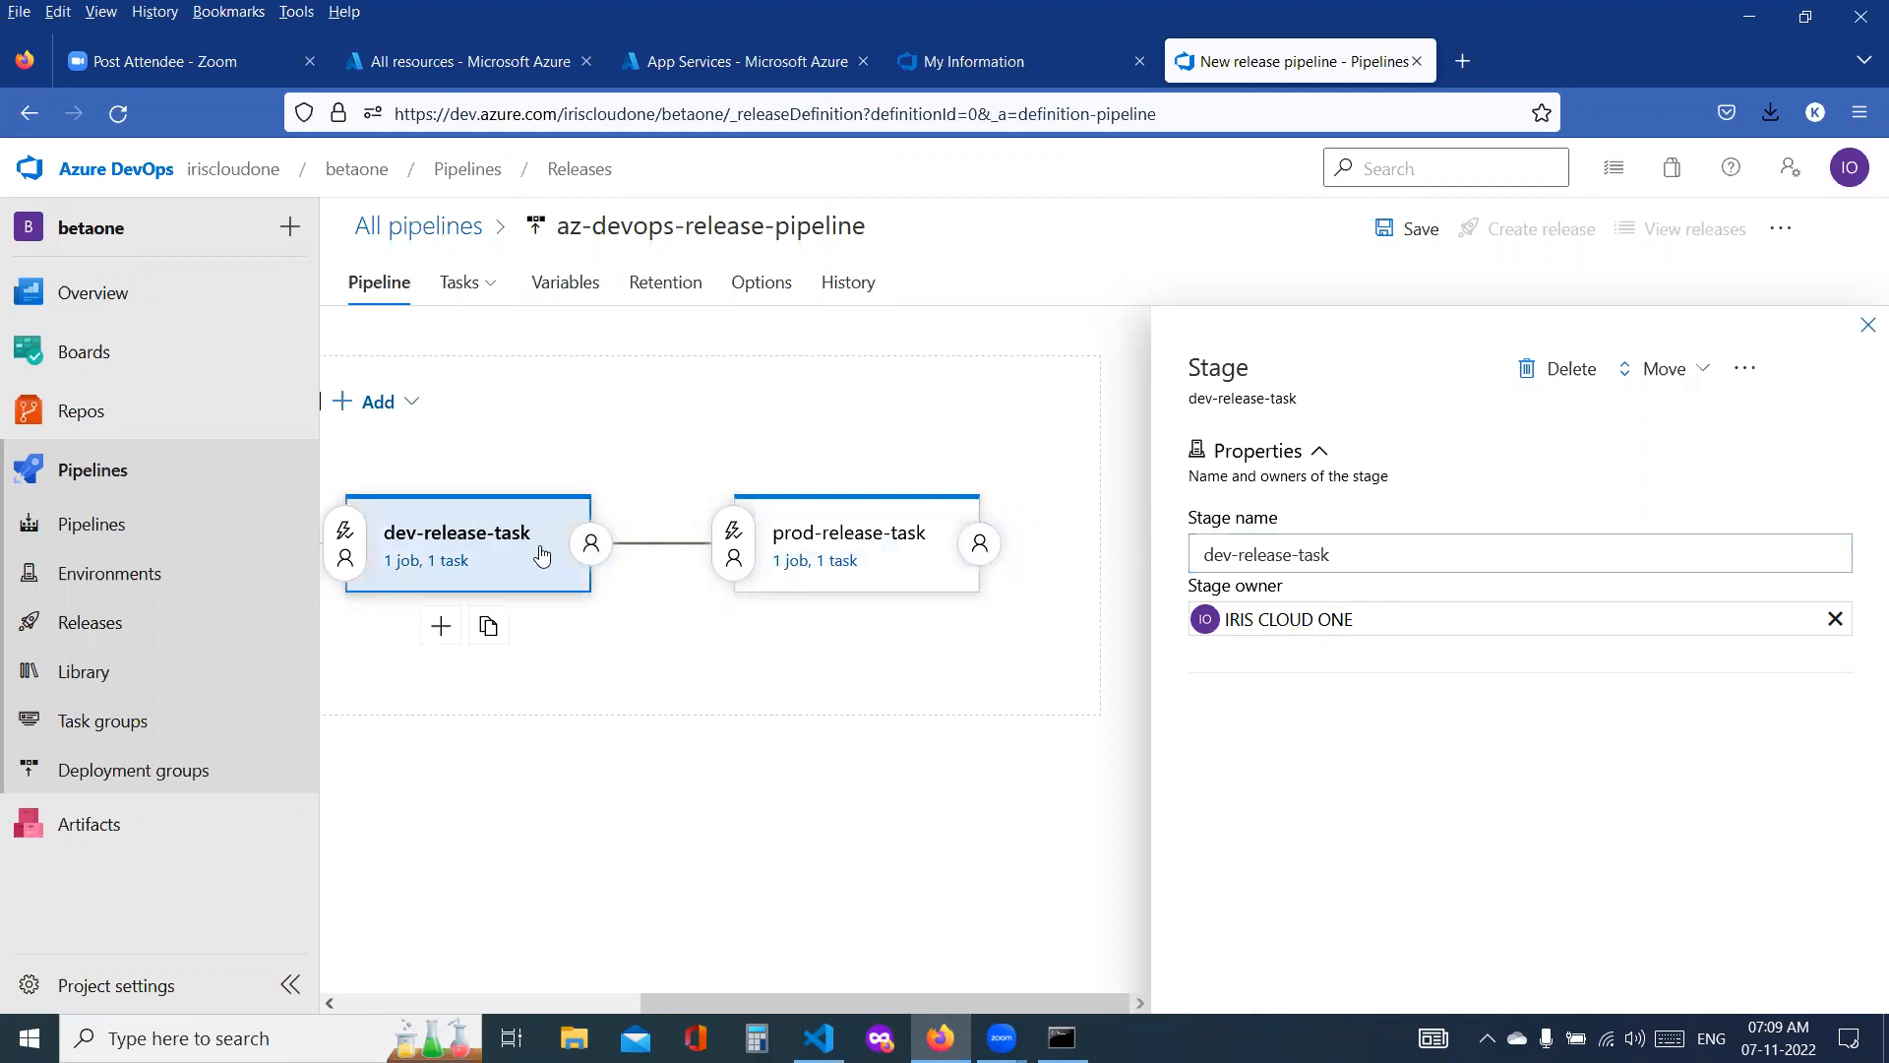
left_click(455, 563)
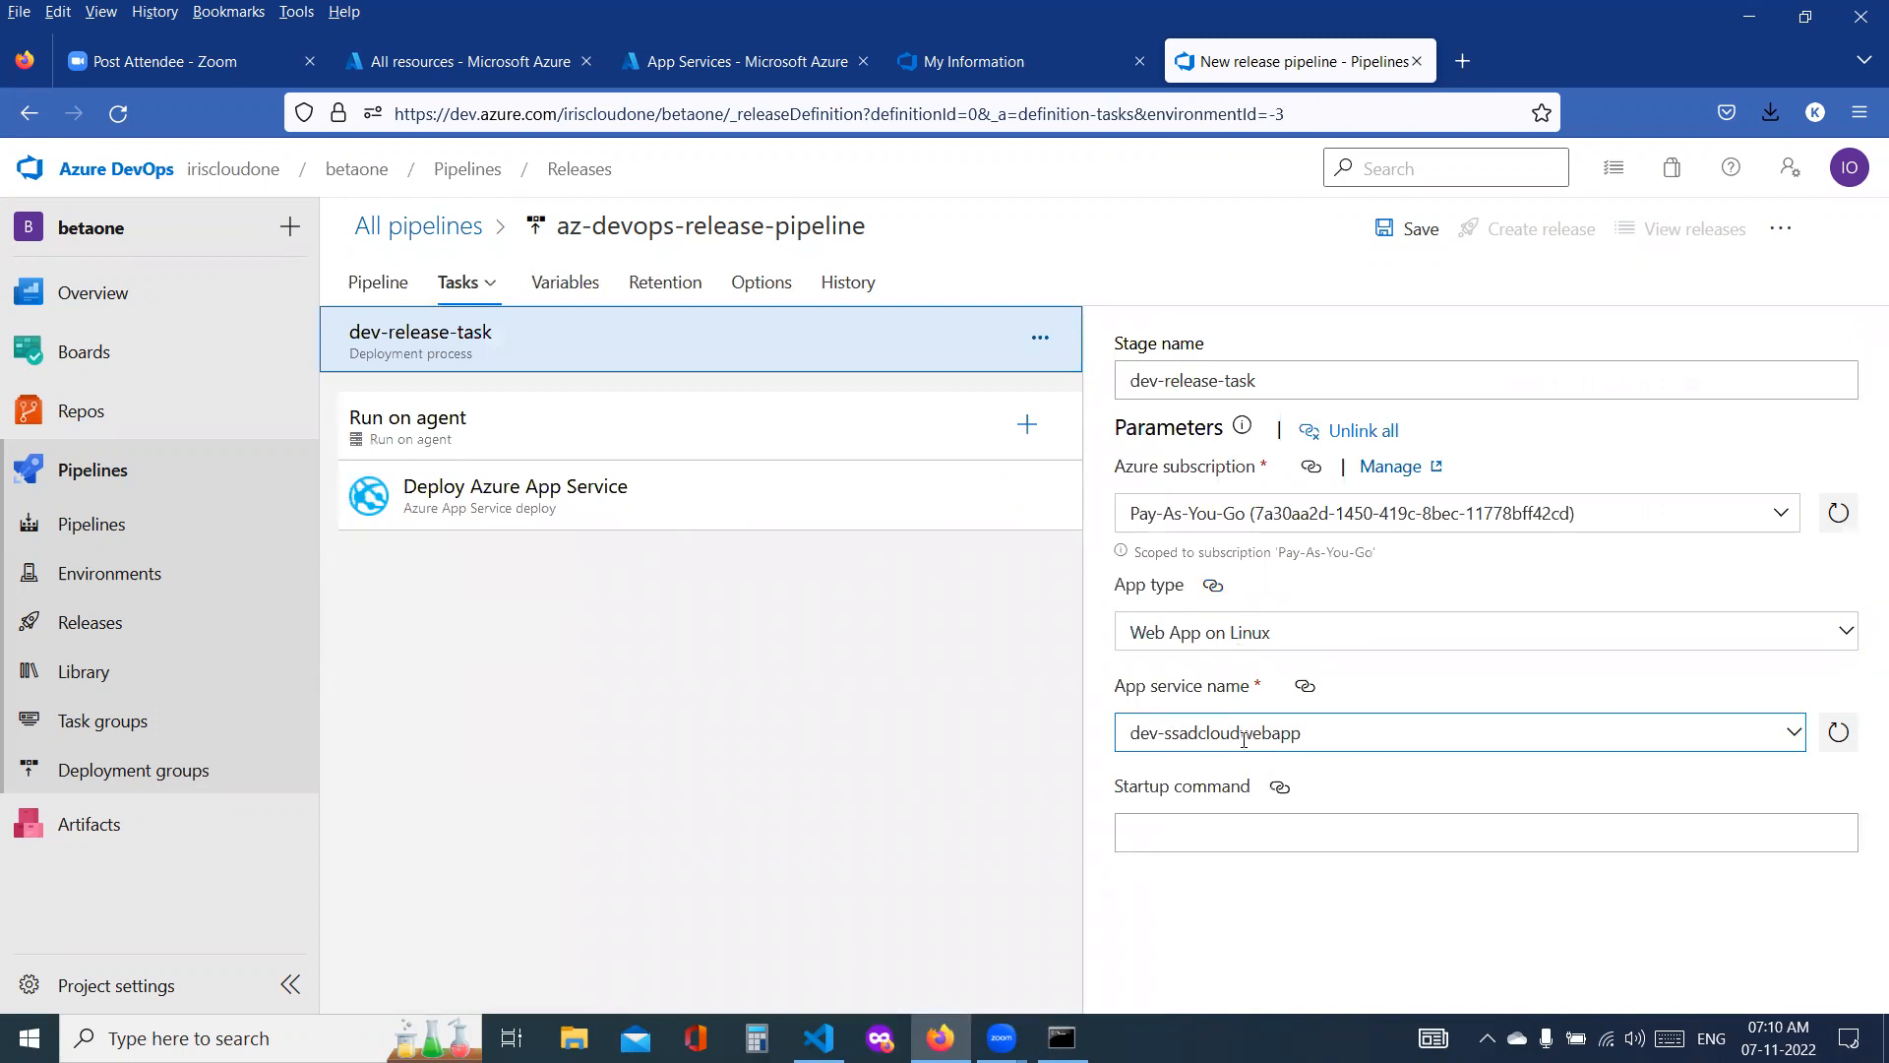
left_click(659, 502)
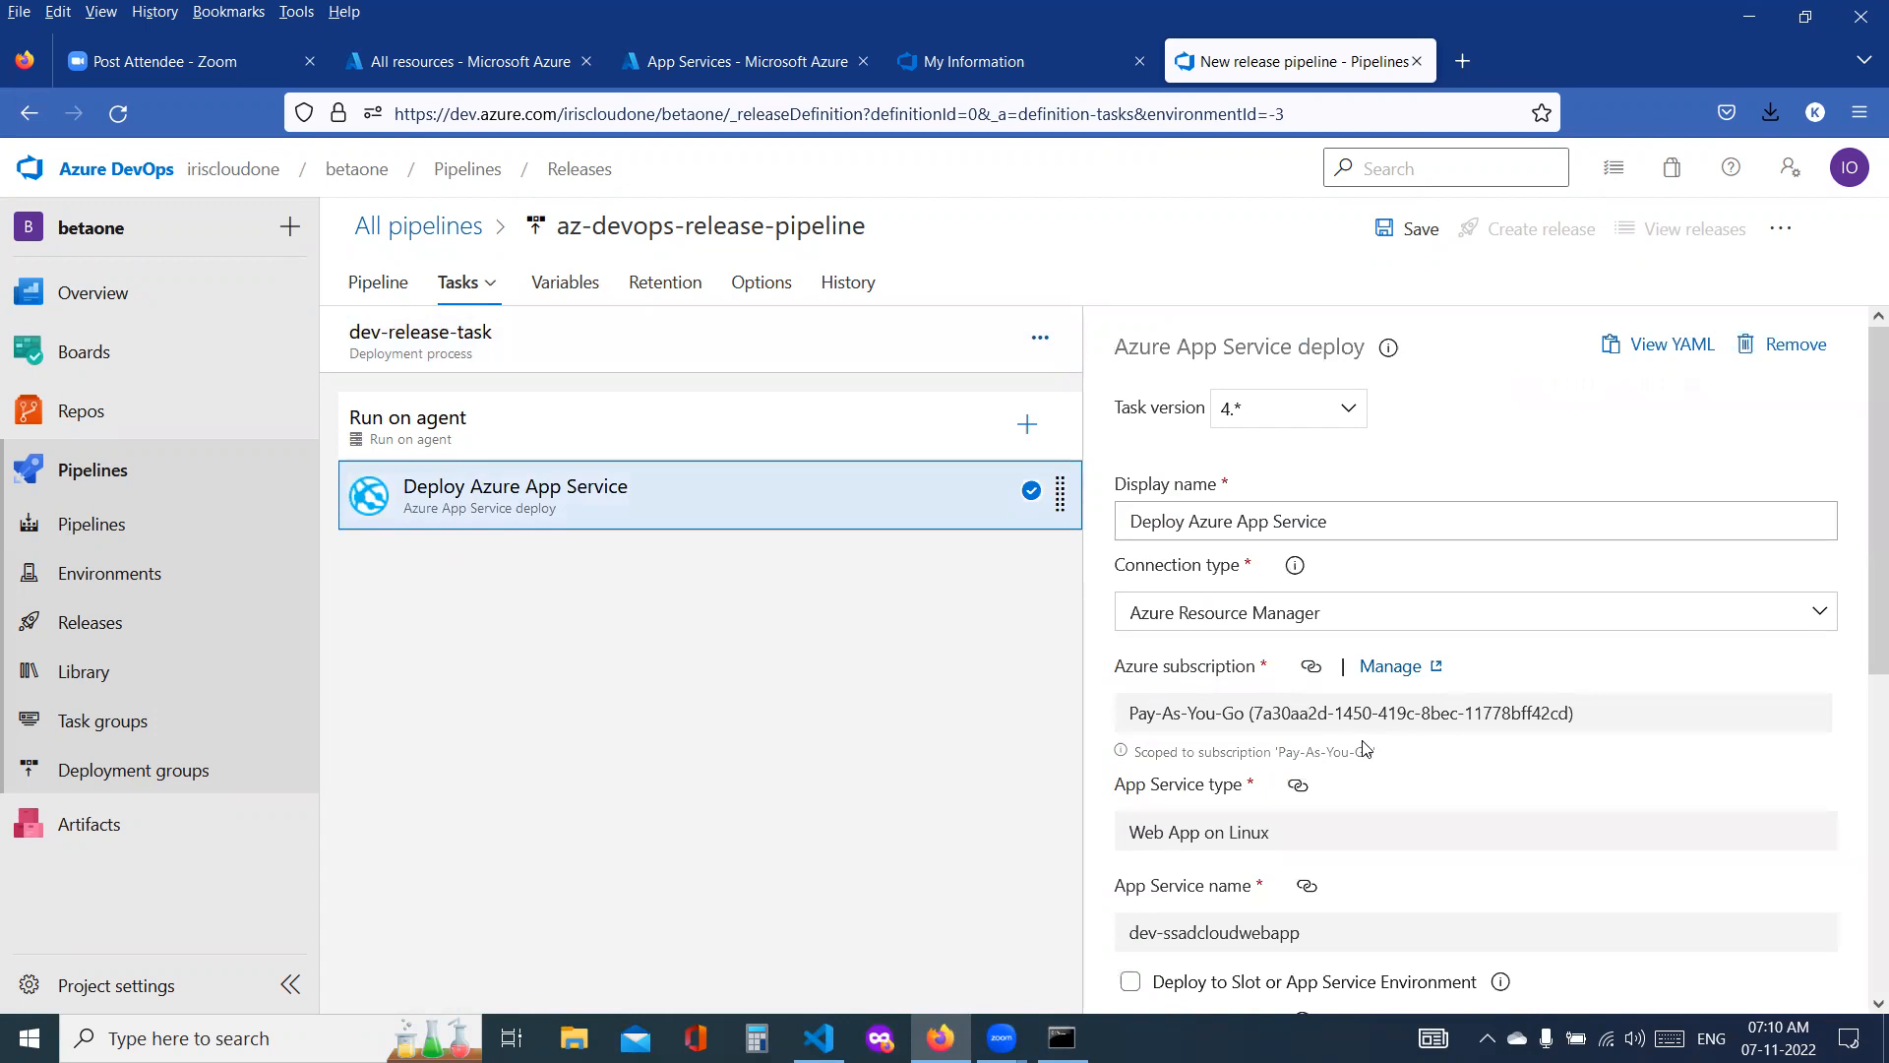
left_click(390, 290)
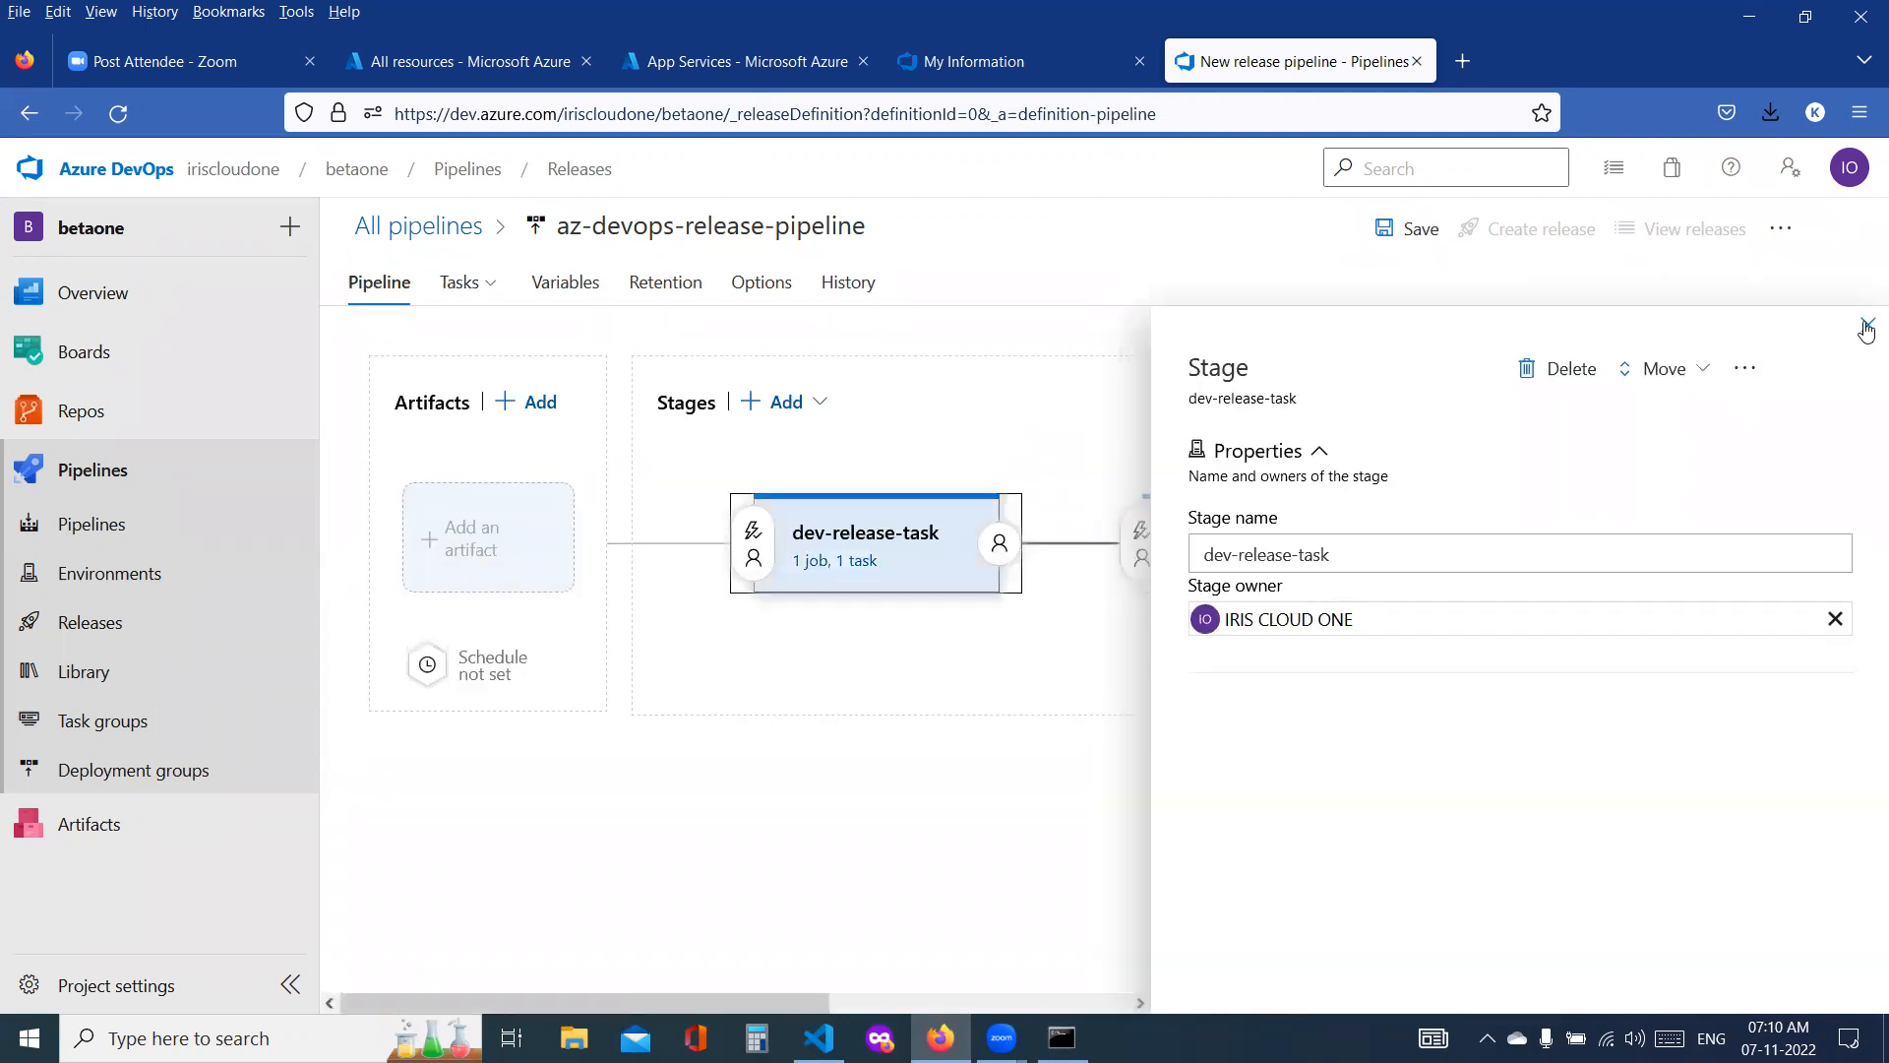
Step: Review the prod-release-task stage's name, parameters, agent job and Deploy Azure App Service task, including the package path
left_click(1867, 327)
left_click(1311, 531)
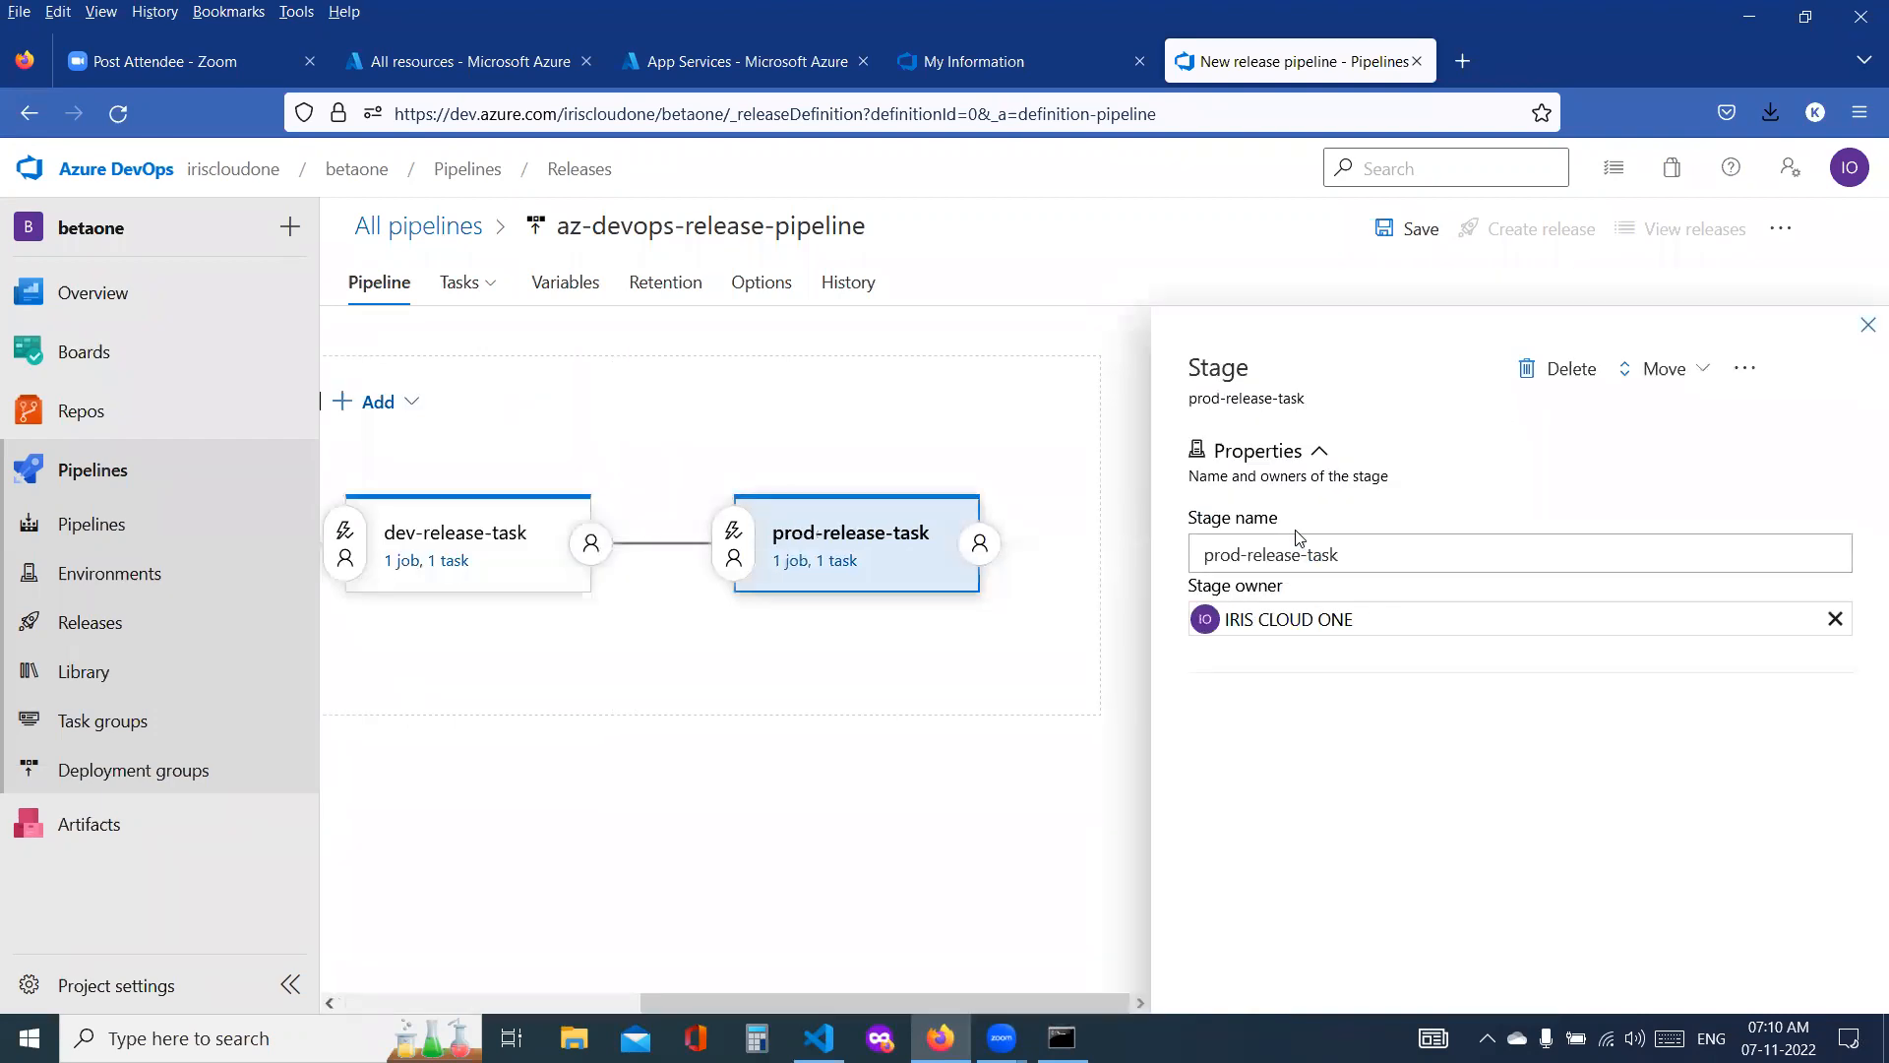
triple_click(1356, 557)
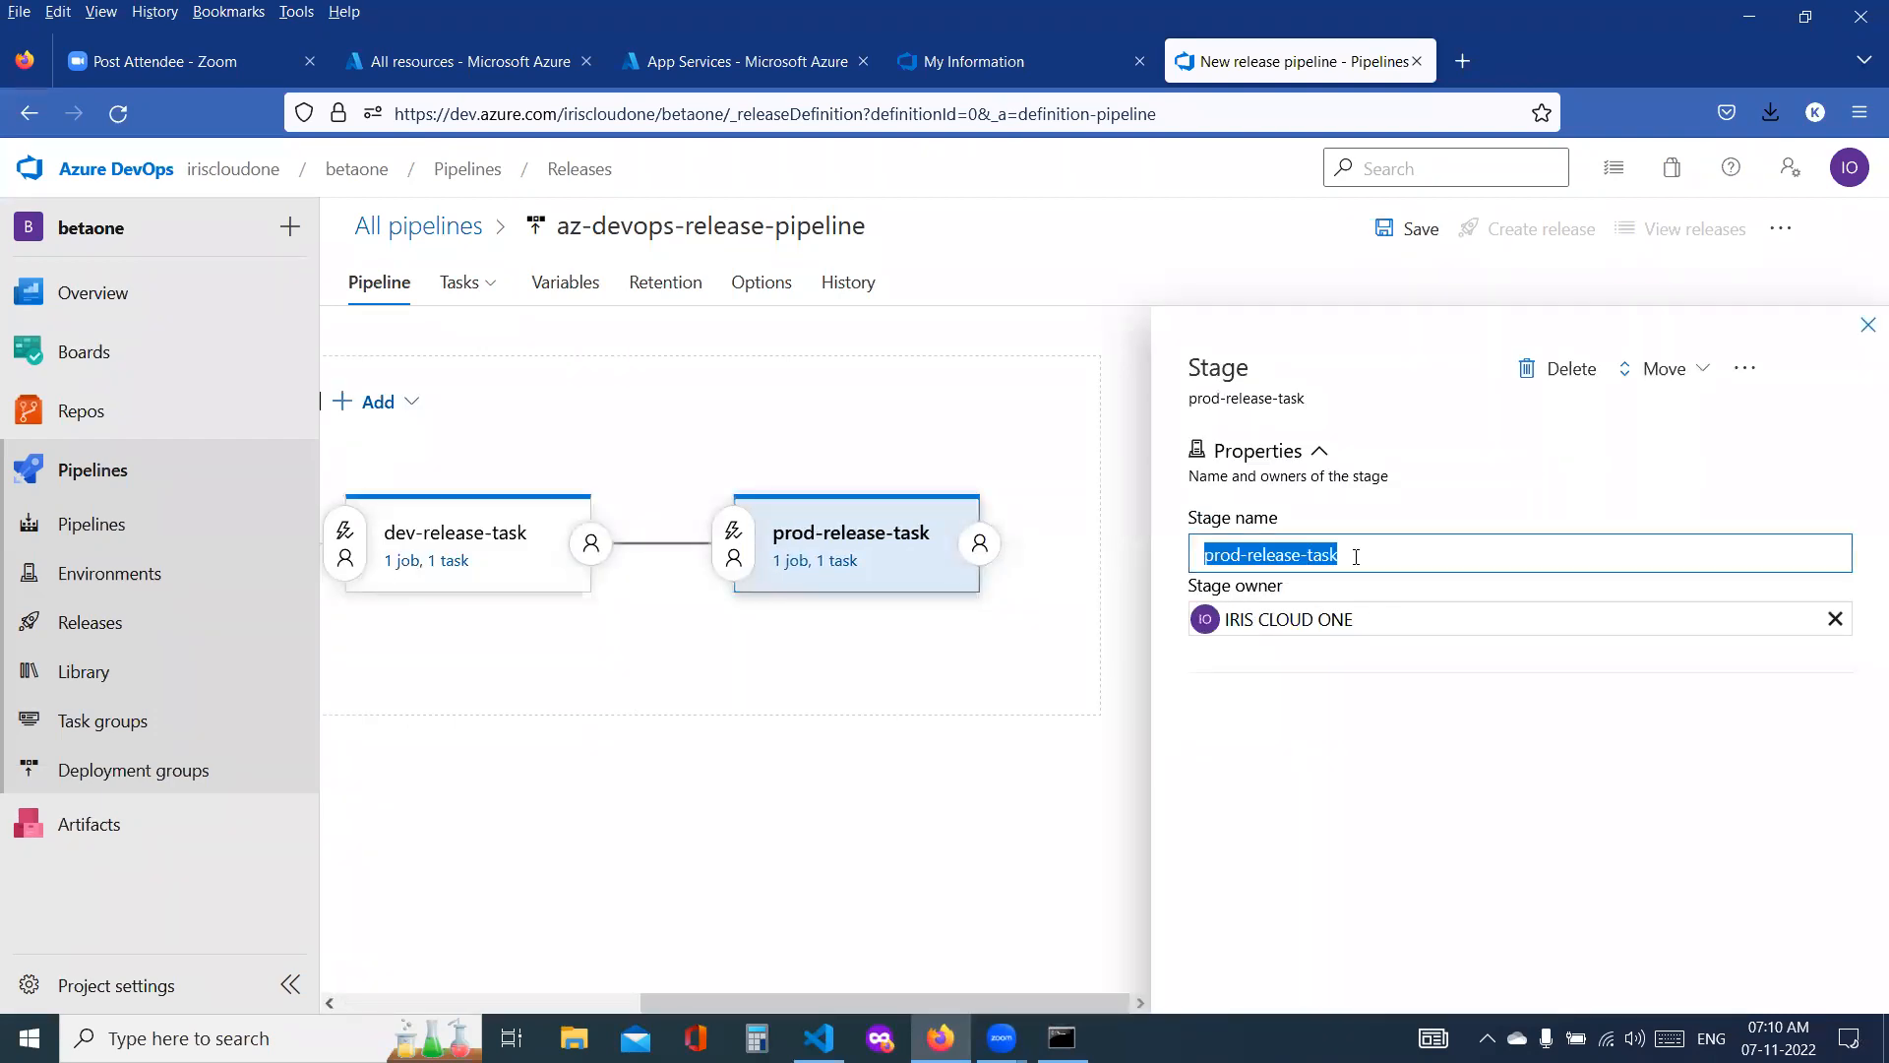
left_click(844, 561)
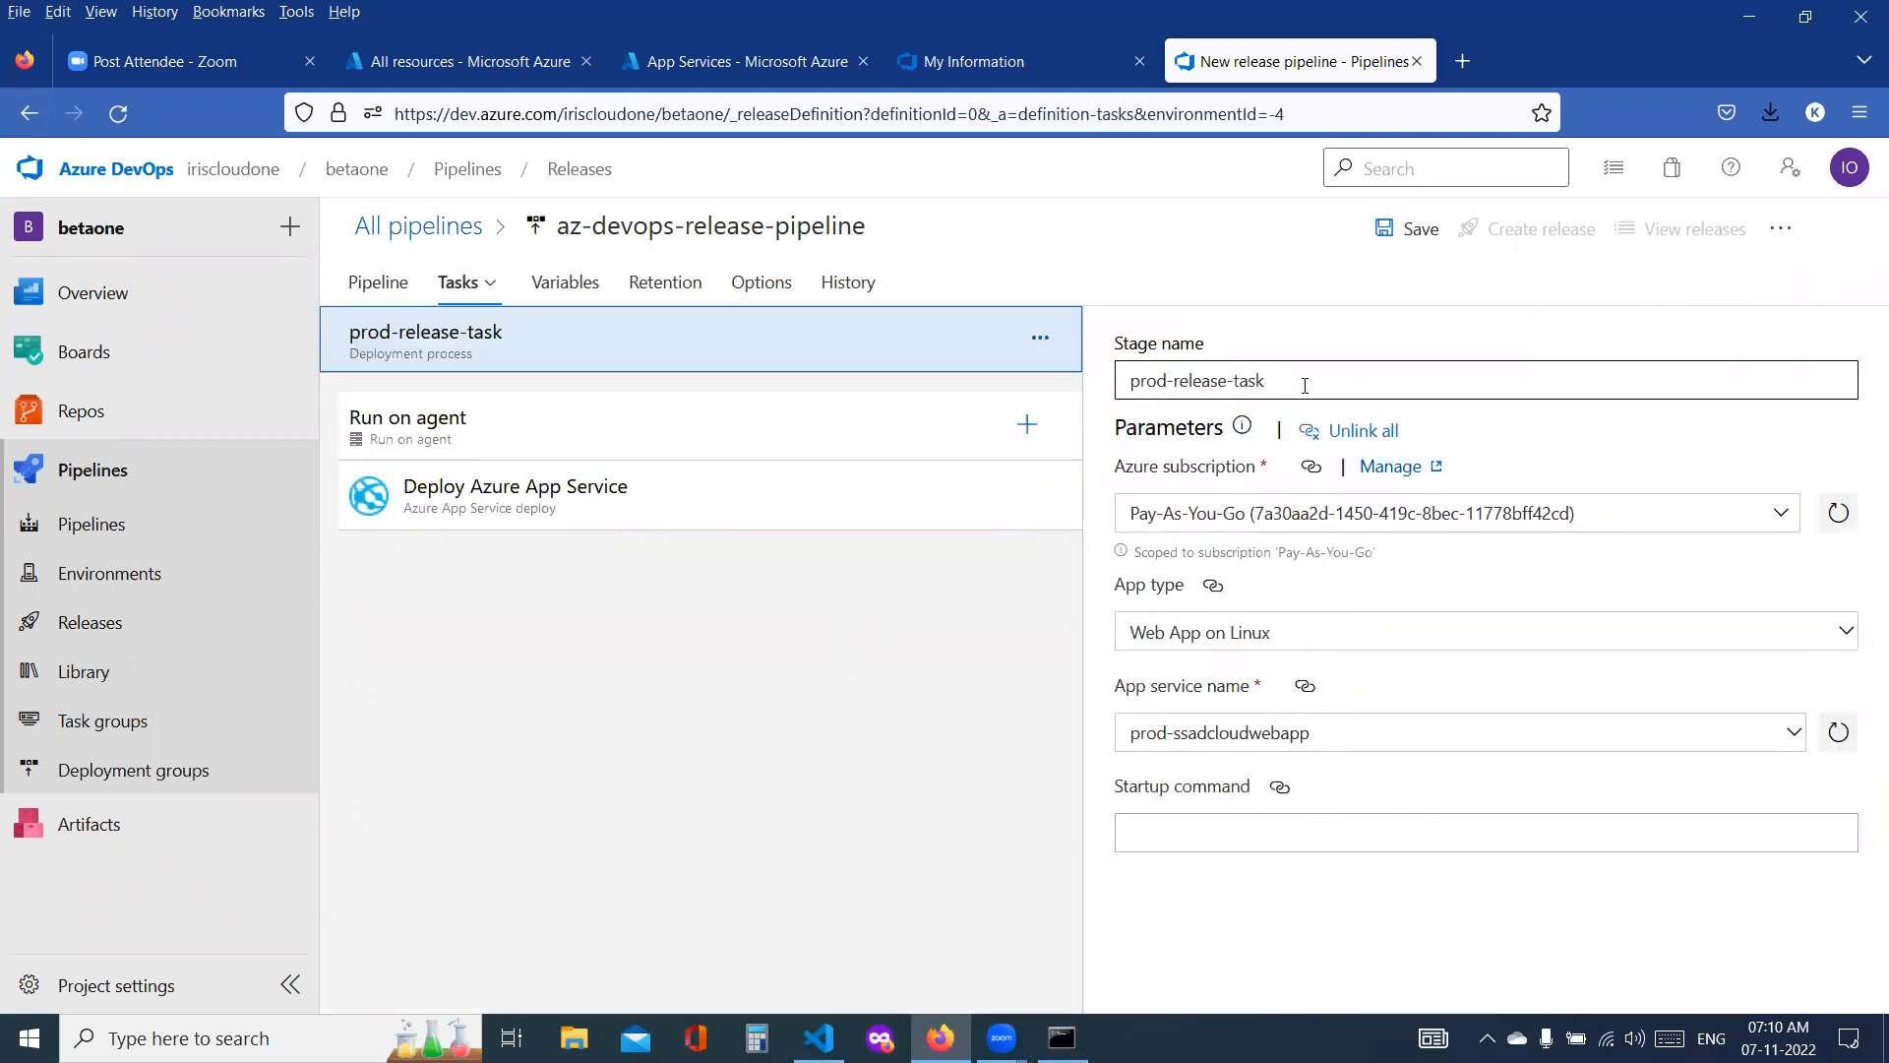
left_click(541, 456)
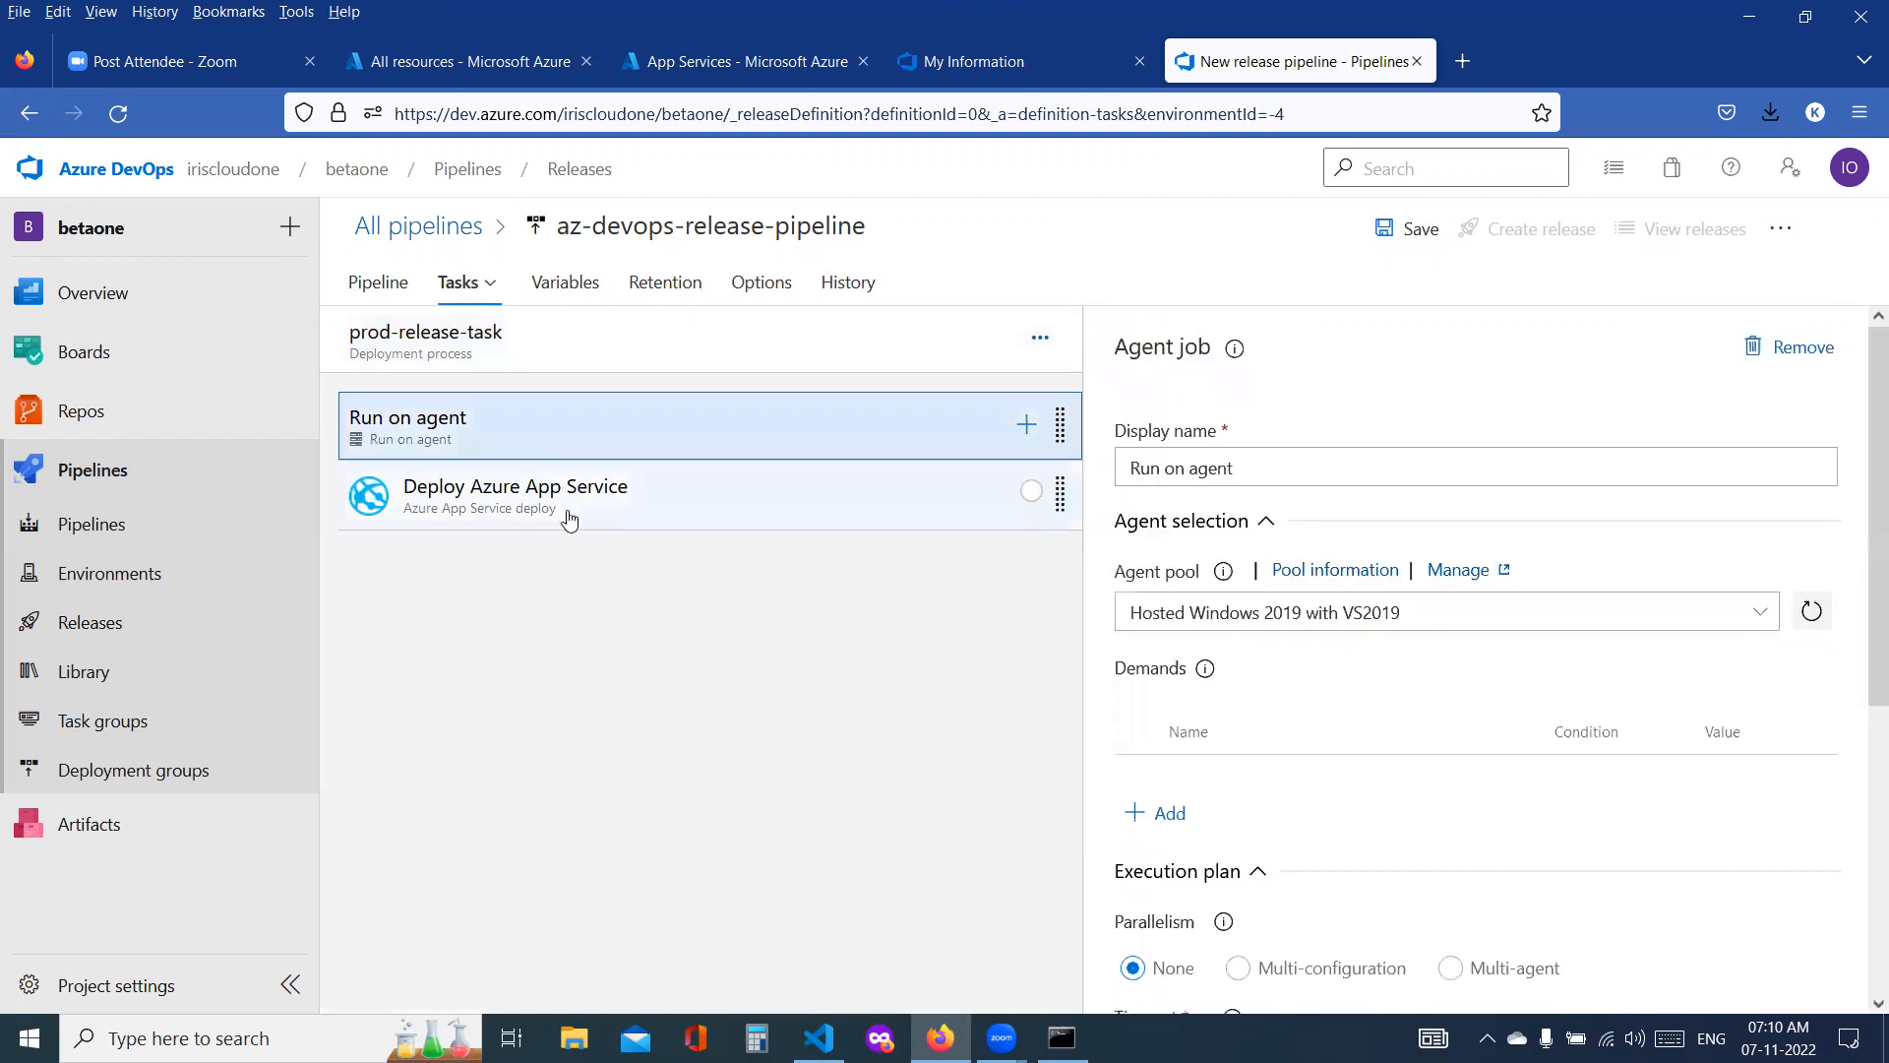
left_click(568, 512)
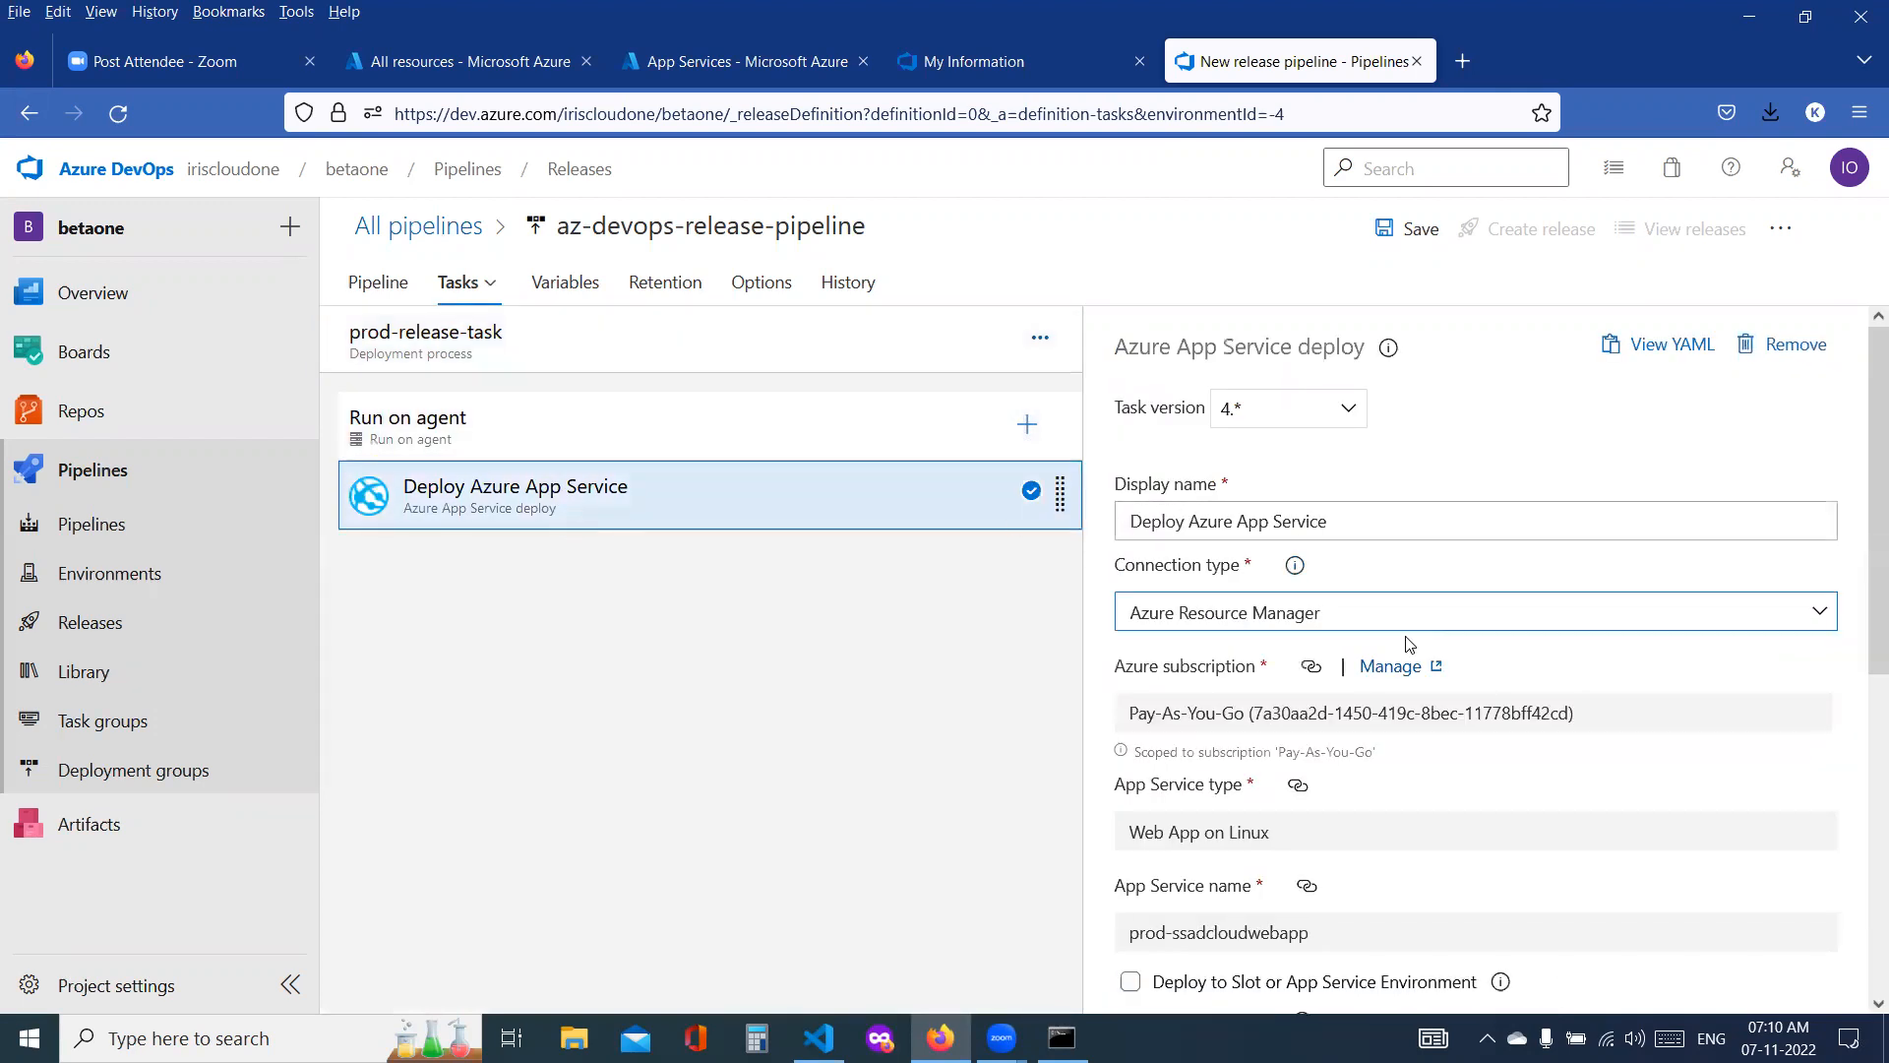
scroll(1407, 649, "down", 3)
scroll(1437, 748, "down", 3)
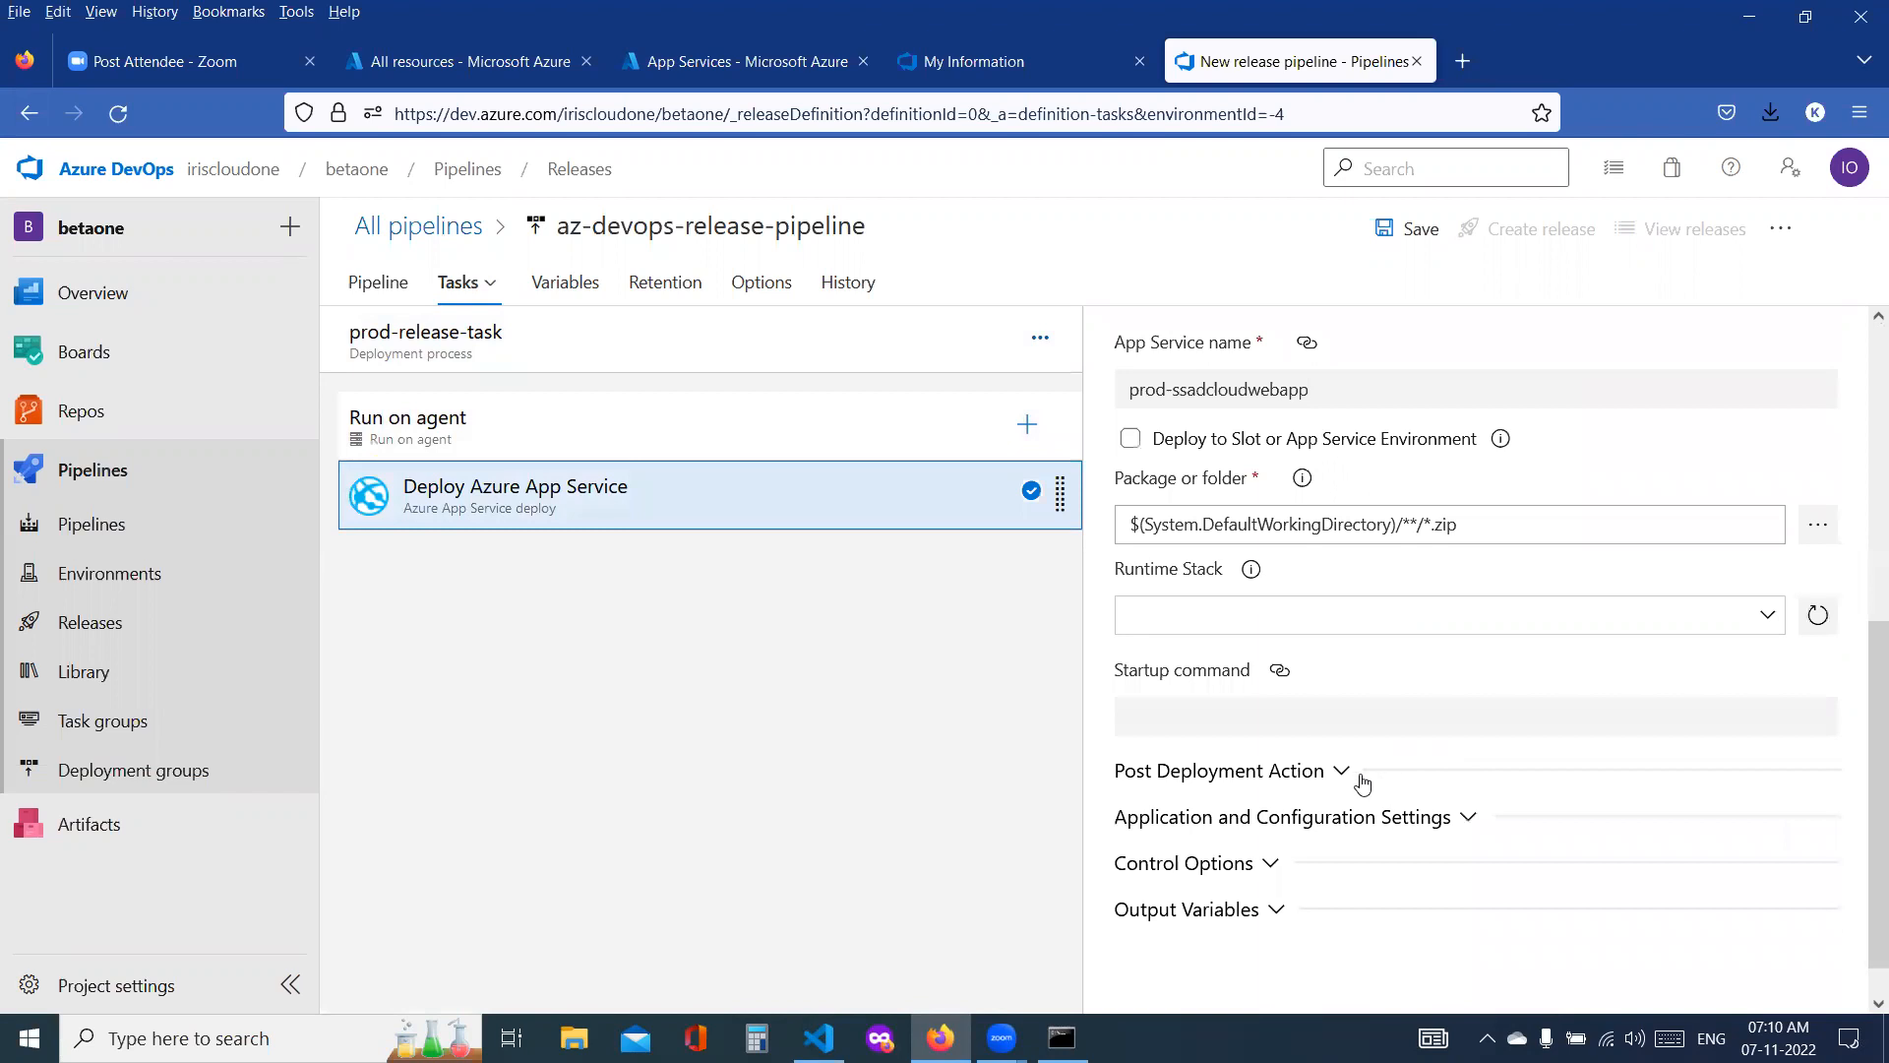
Step: Enable pre-deployment approvals for the prod-release-task stage and add the IRIS CLOUD ONE account as approver
left_click(379, 284)
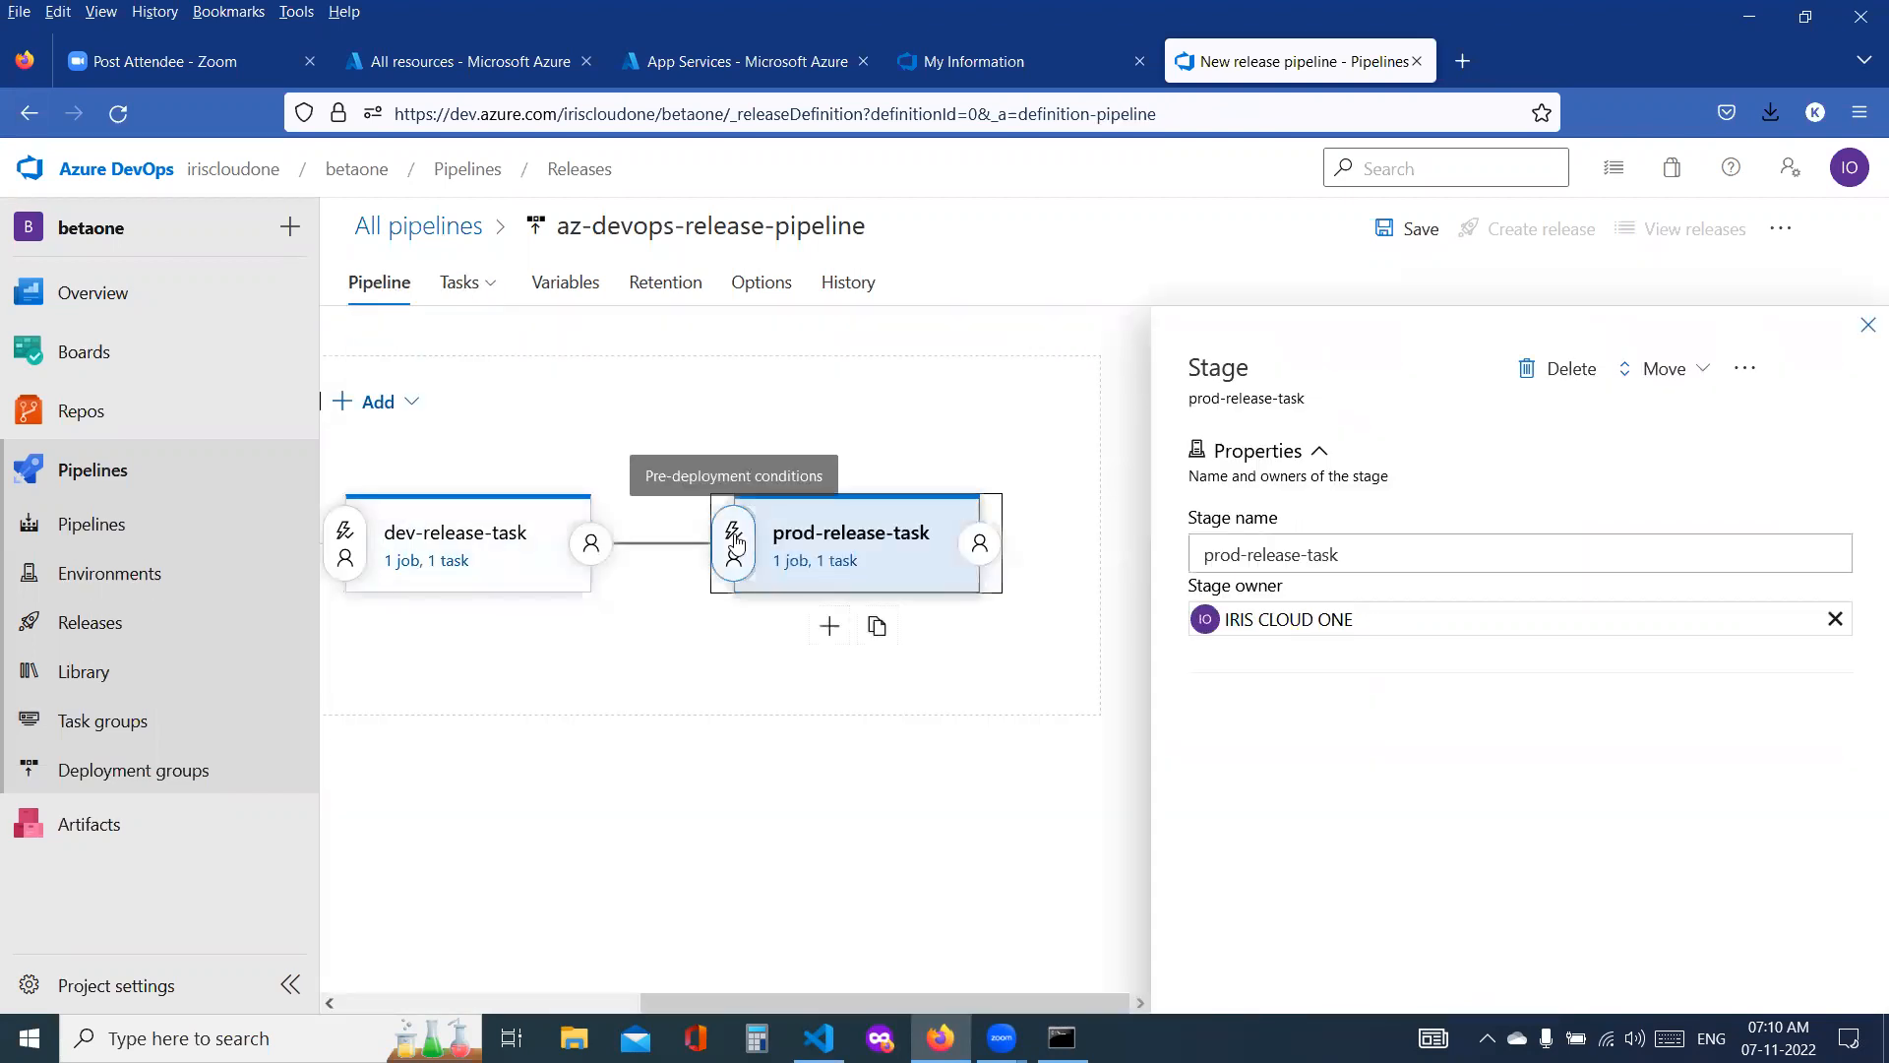
left_click(734, 539)
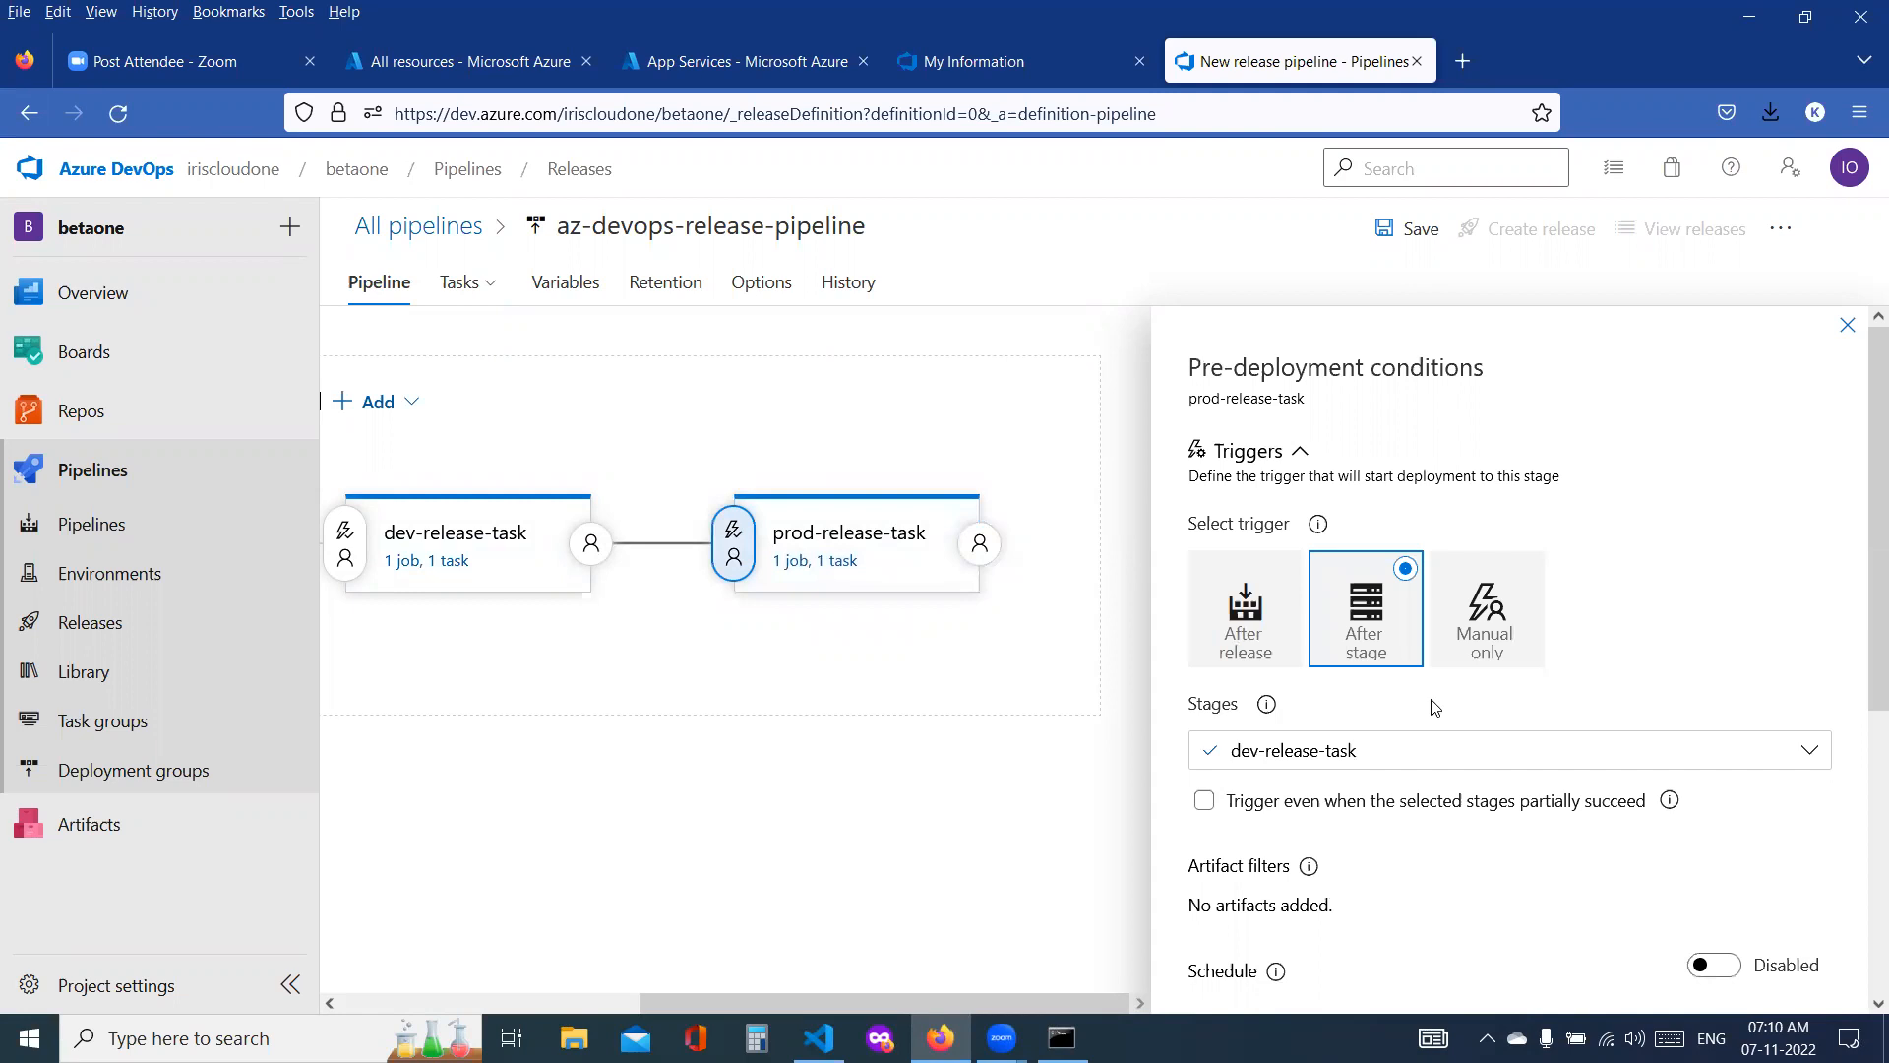
mouse_move(796, 592)
scroll(1525, 572, "down", 4)
scroll(1525, 571, "down", 1)
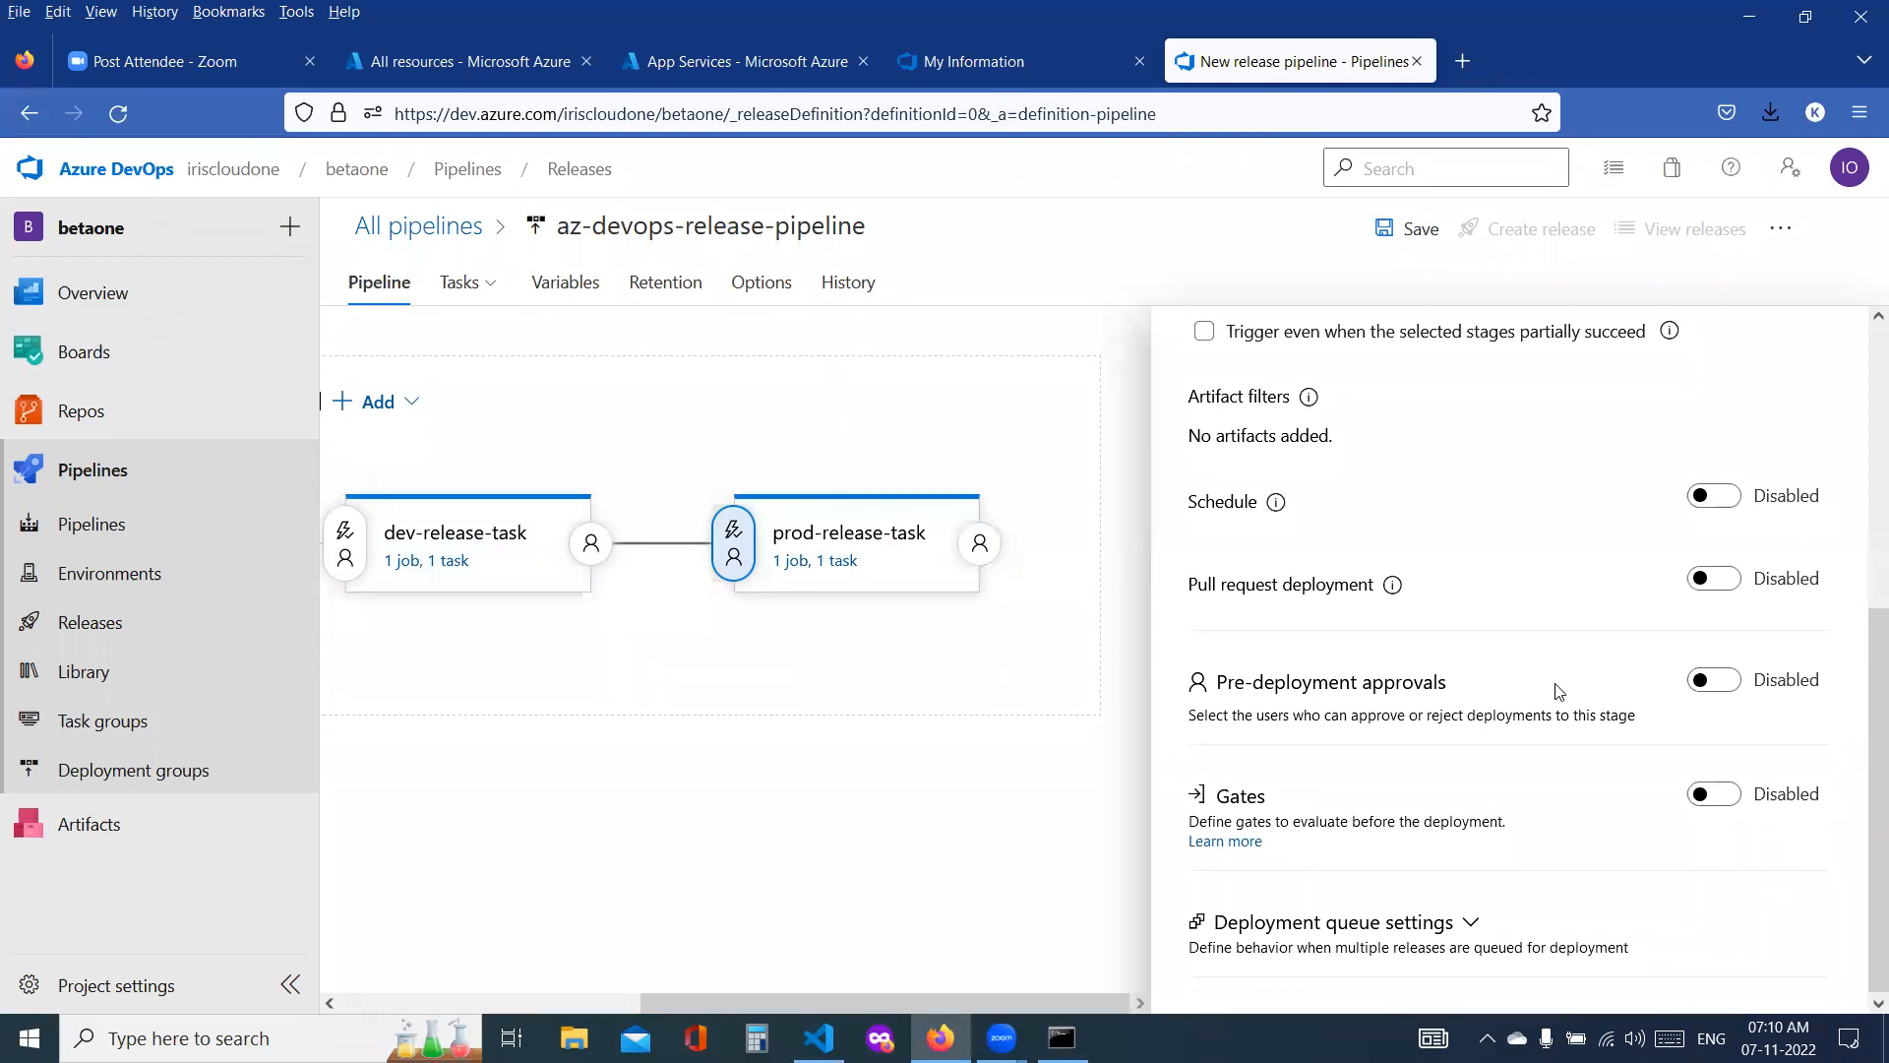
scroll(1688, 638, "up", 5)
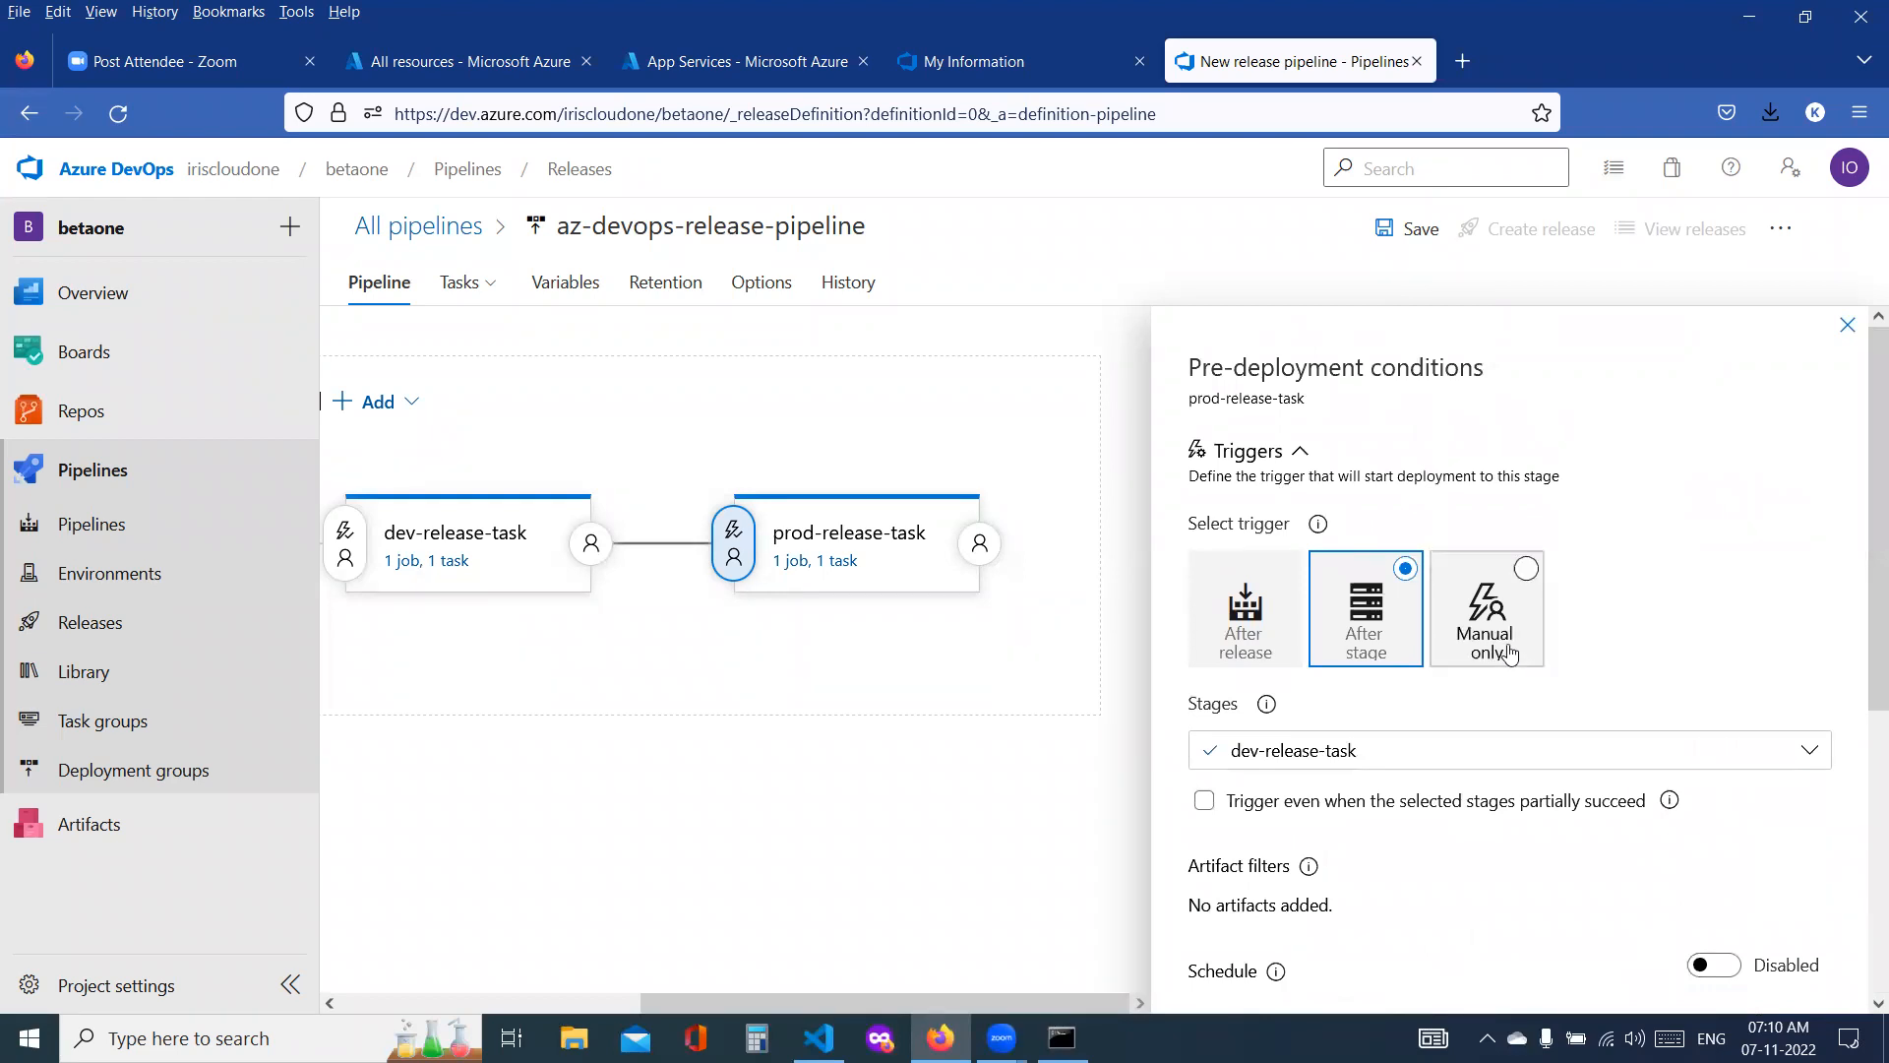
scroll(1606, 662, "down", 5)
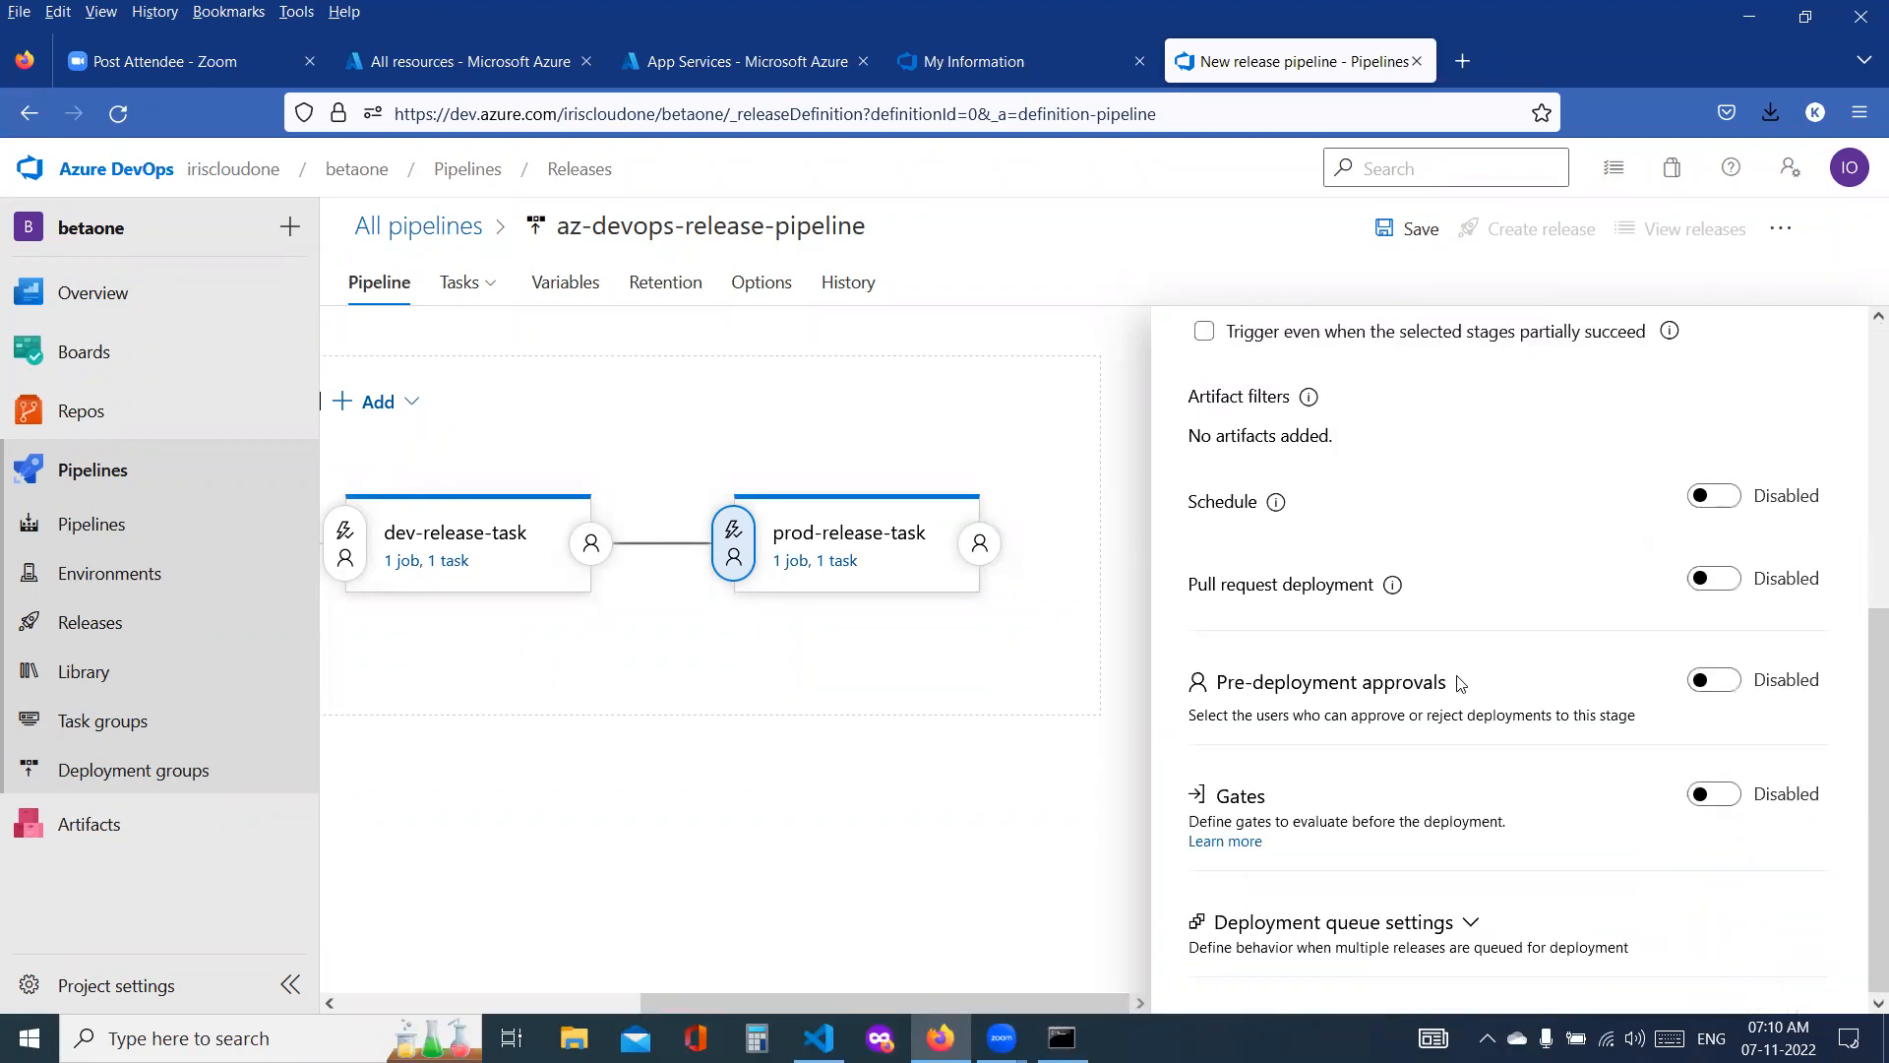
left_click(1713, 681)
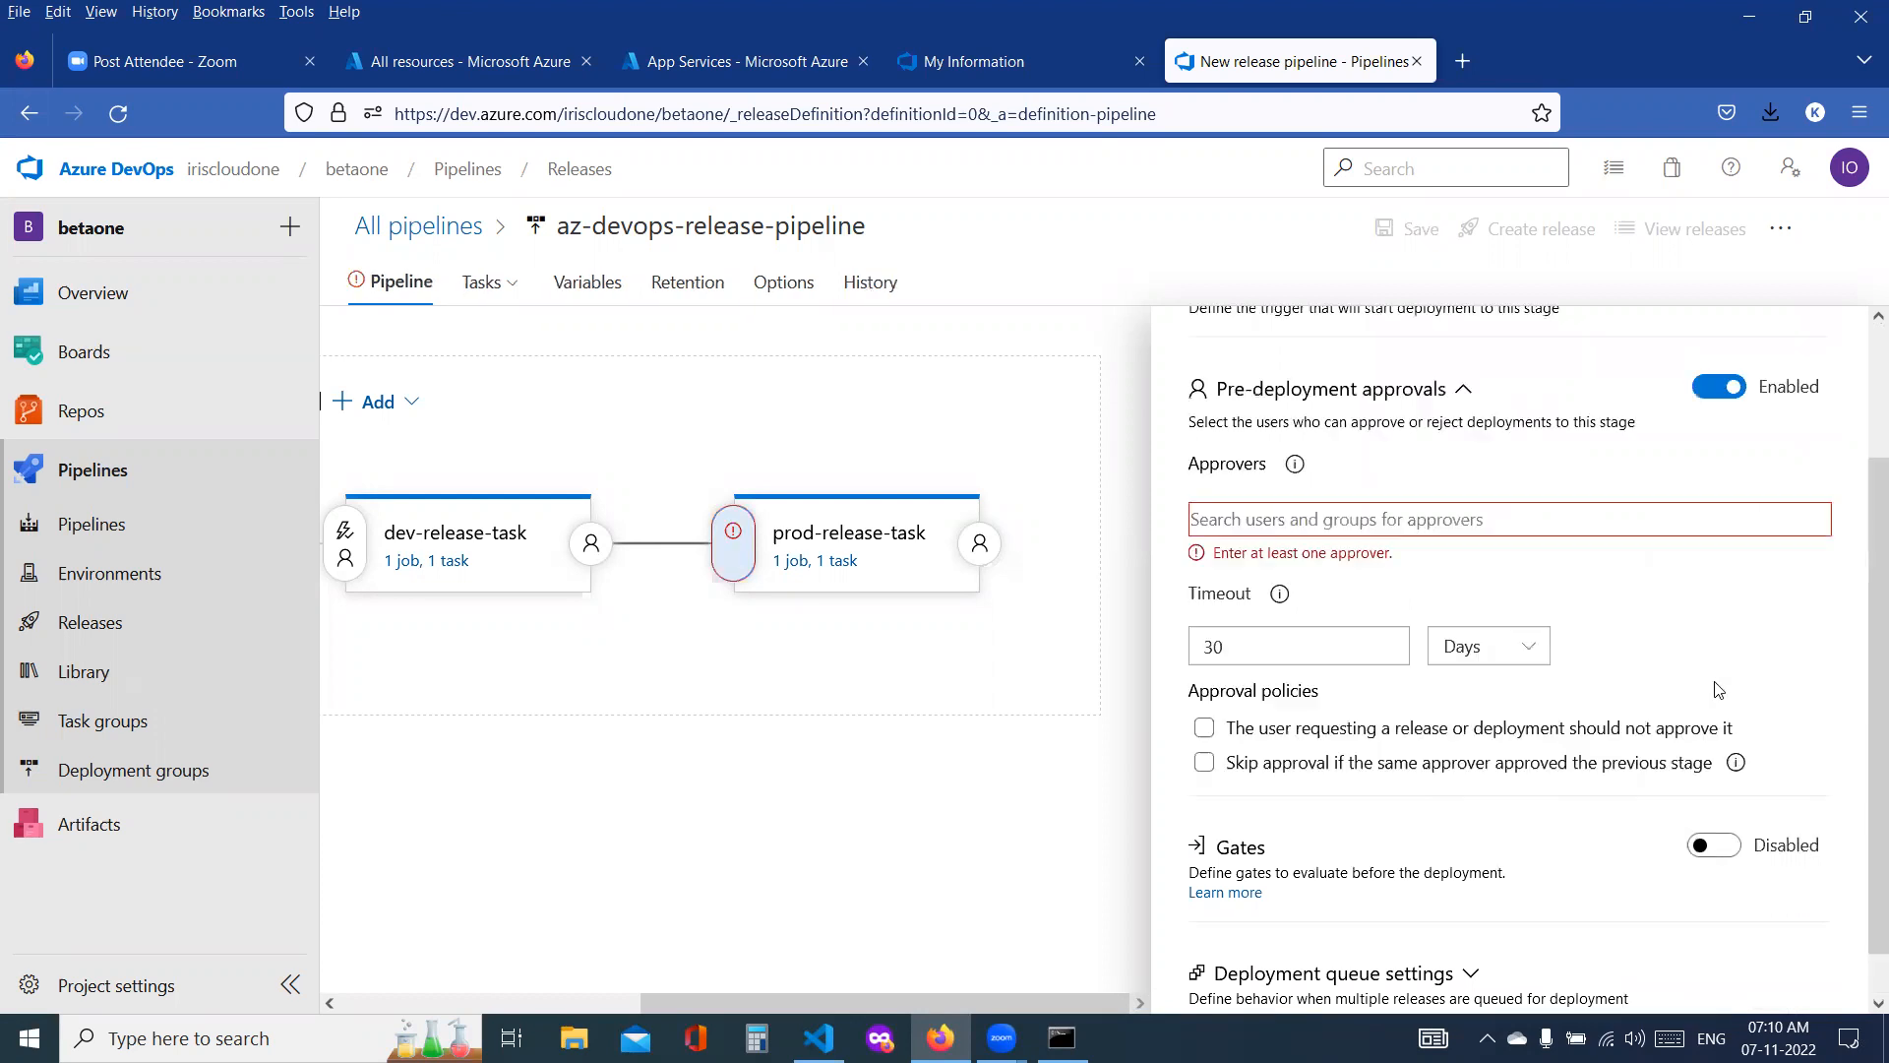
left_click(1313, 521)
type("iri")
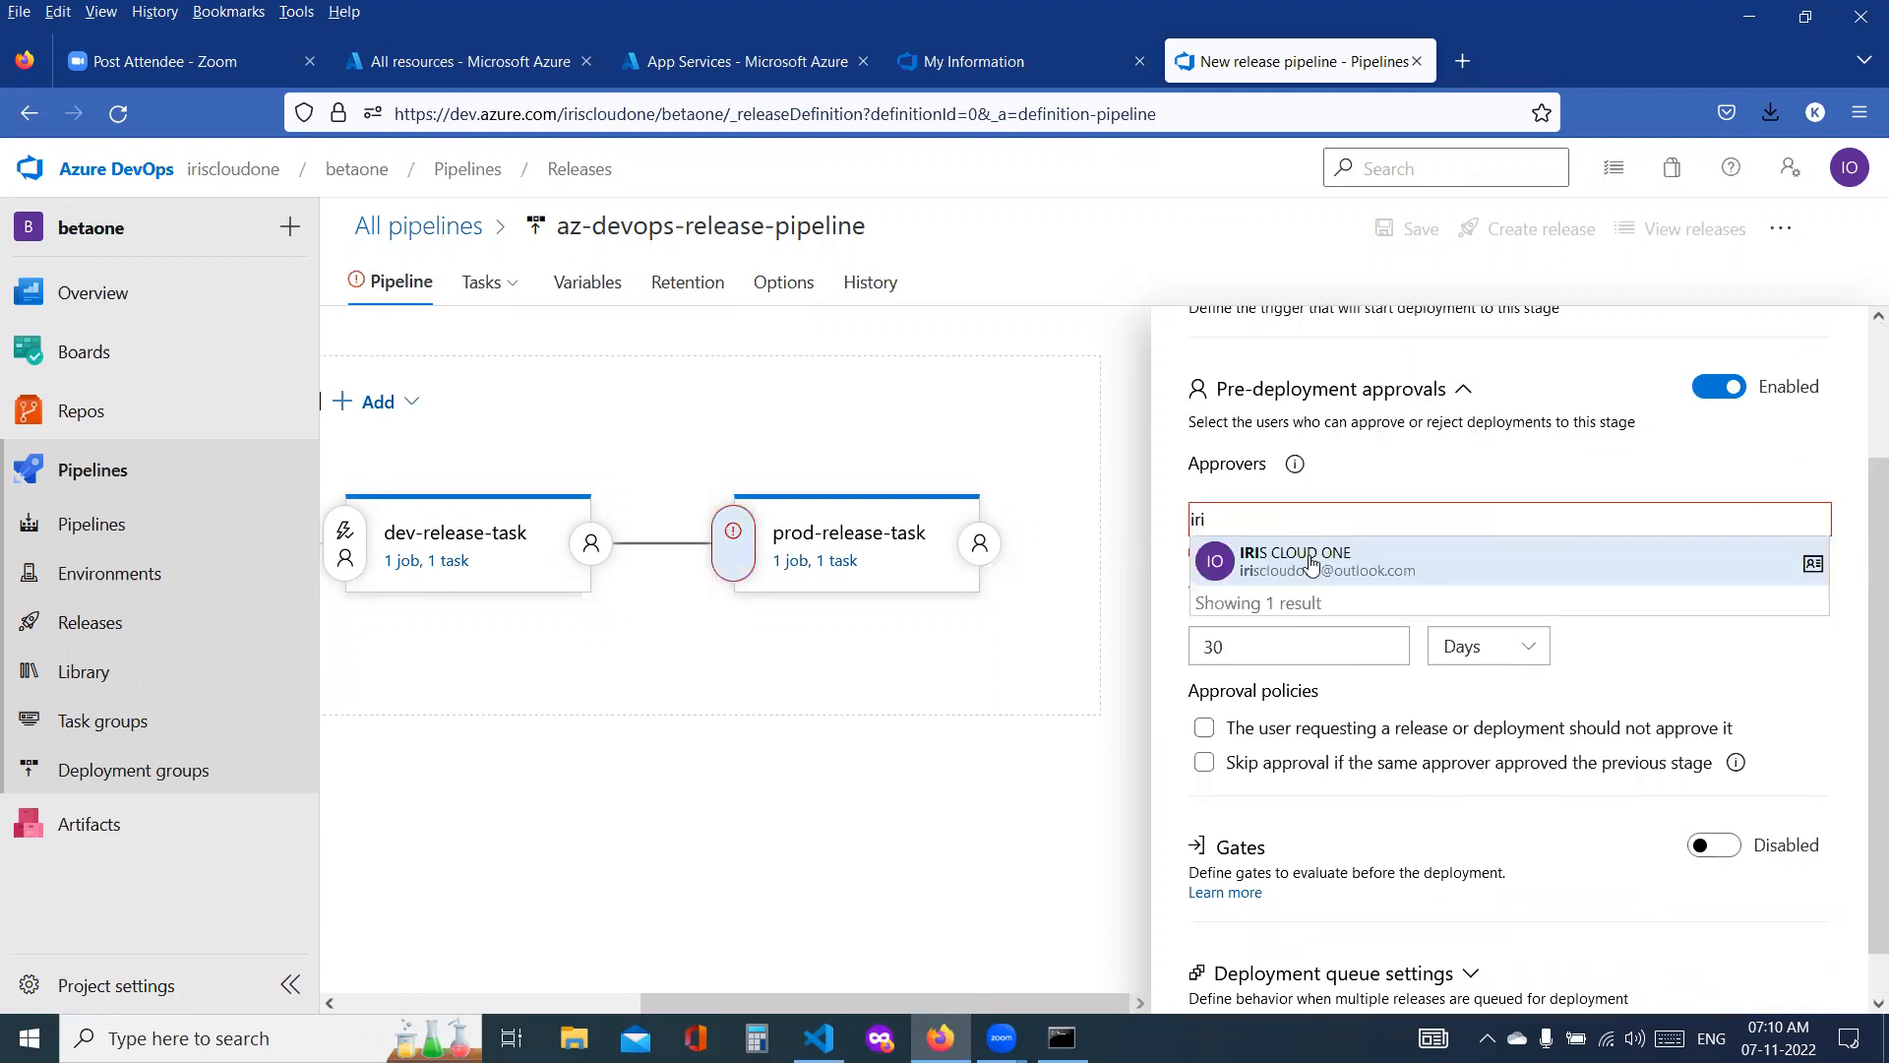
left_click(1311, 563)
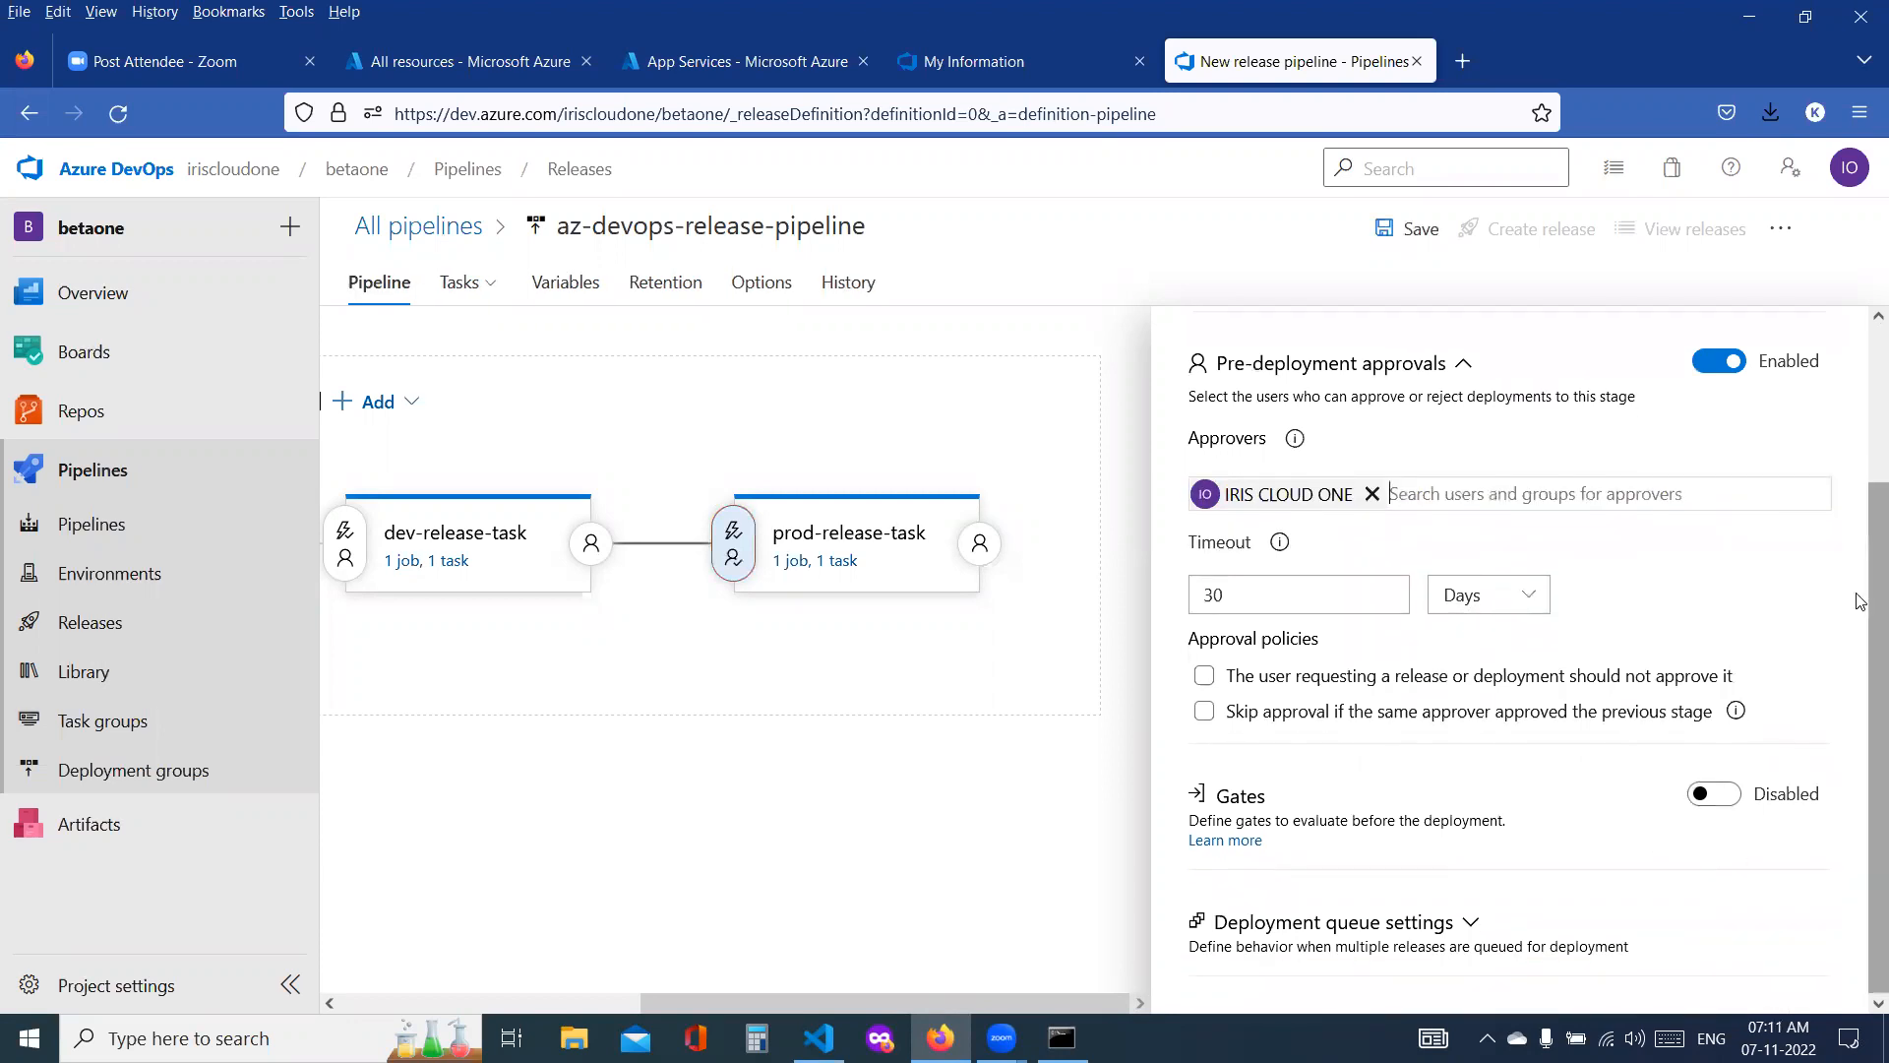
scroll(1858, 686, "up", 2)
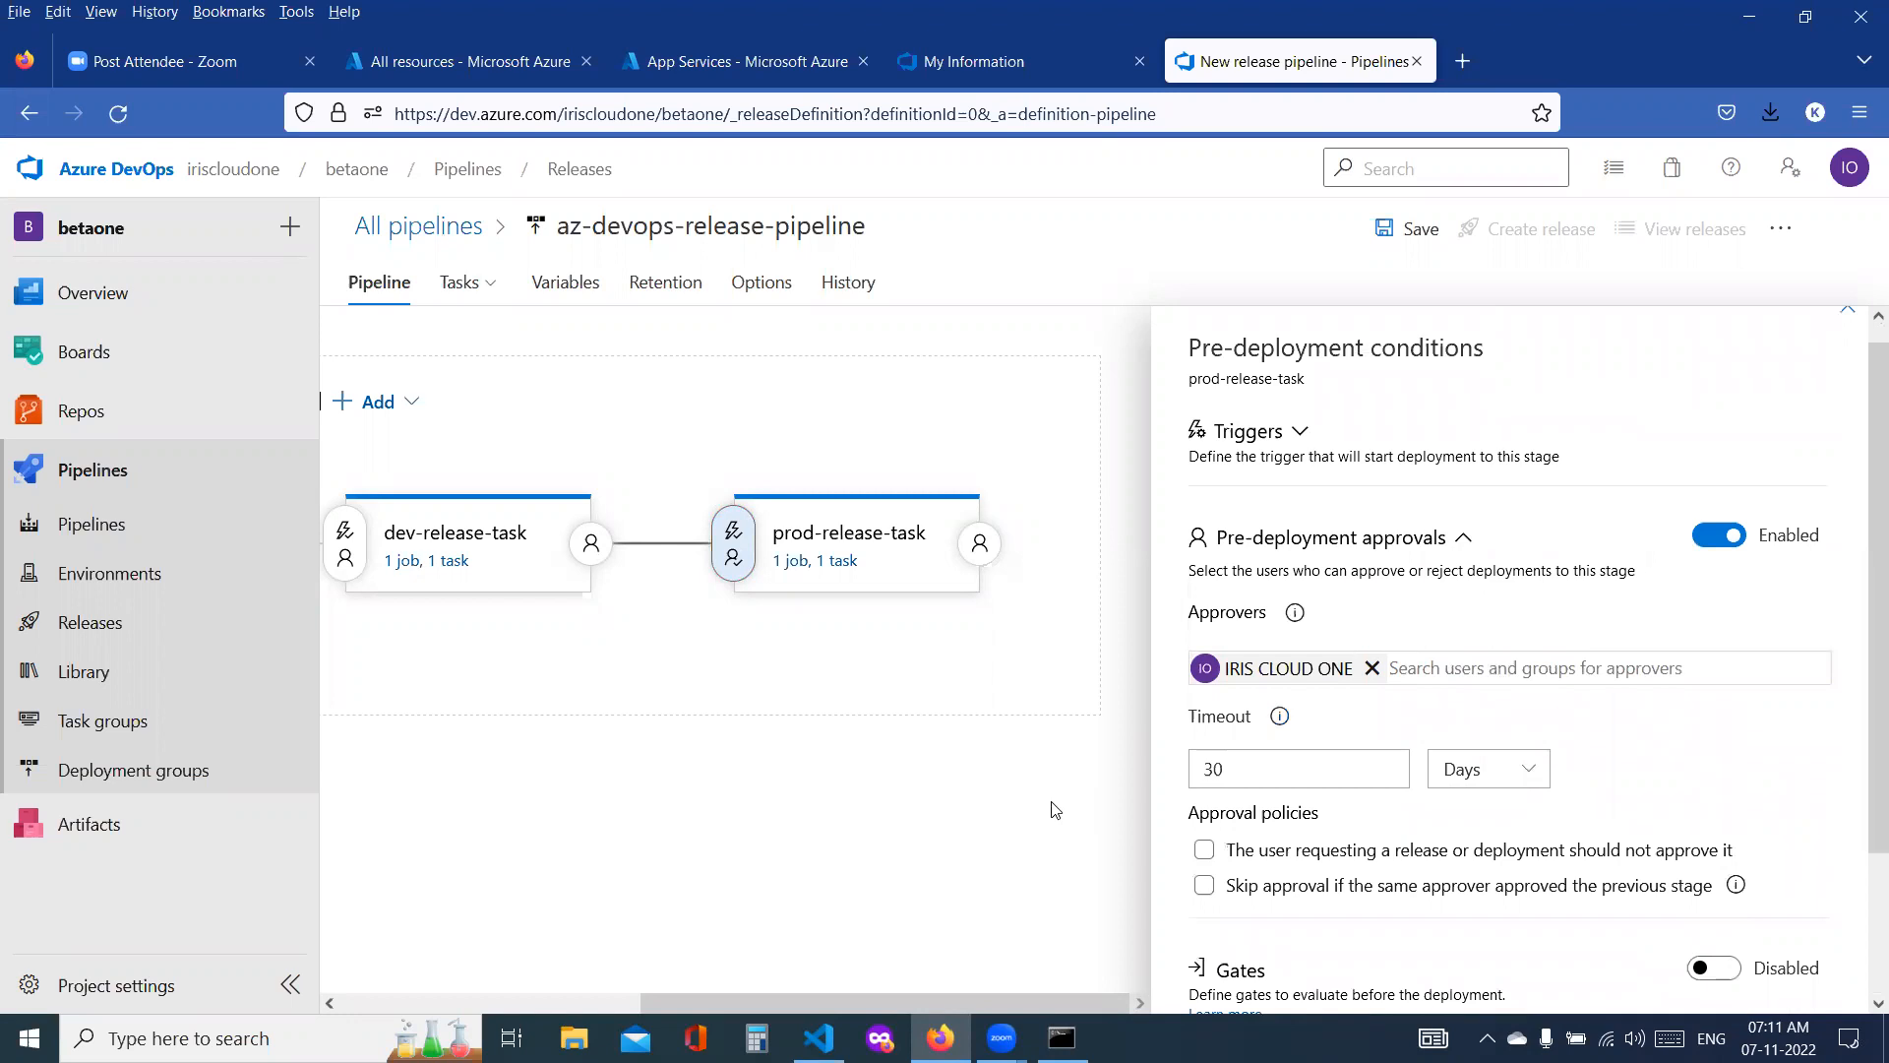
Step: Save the release pipeline in the root folder and close the pre-deployment conditions
left_click(1420, 246)
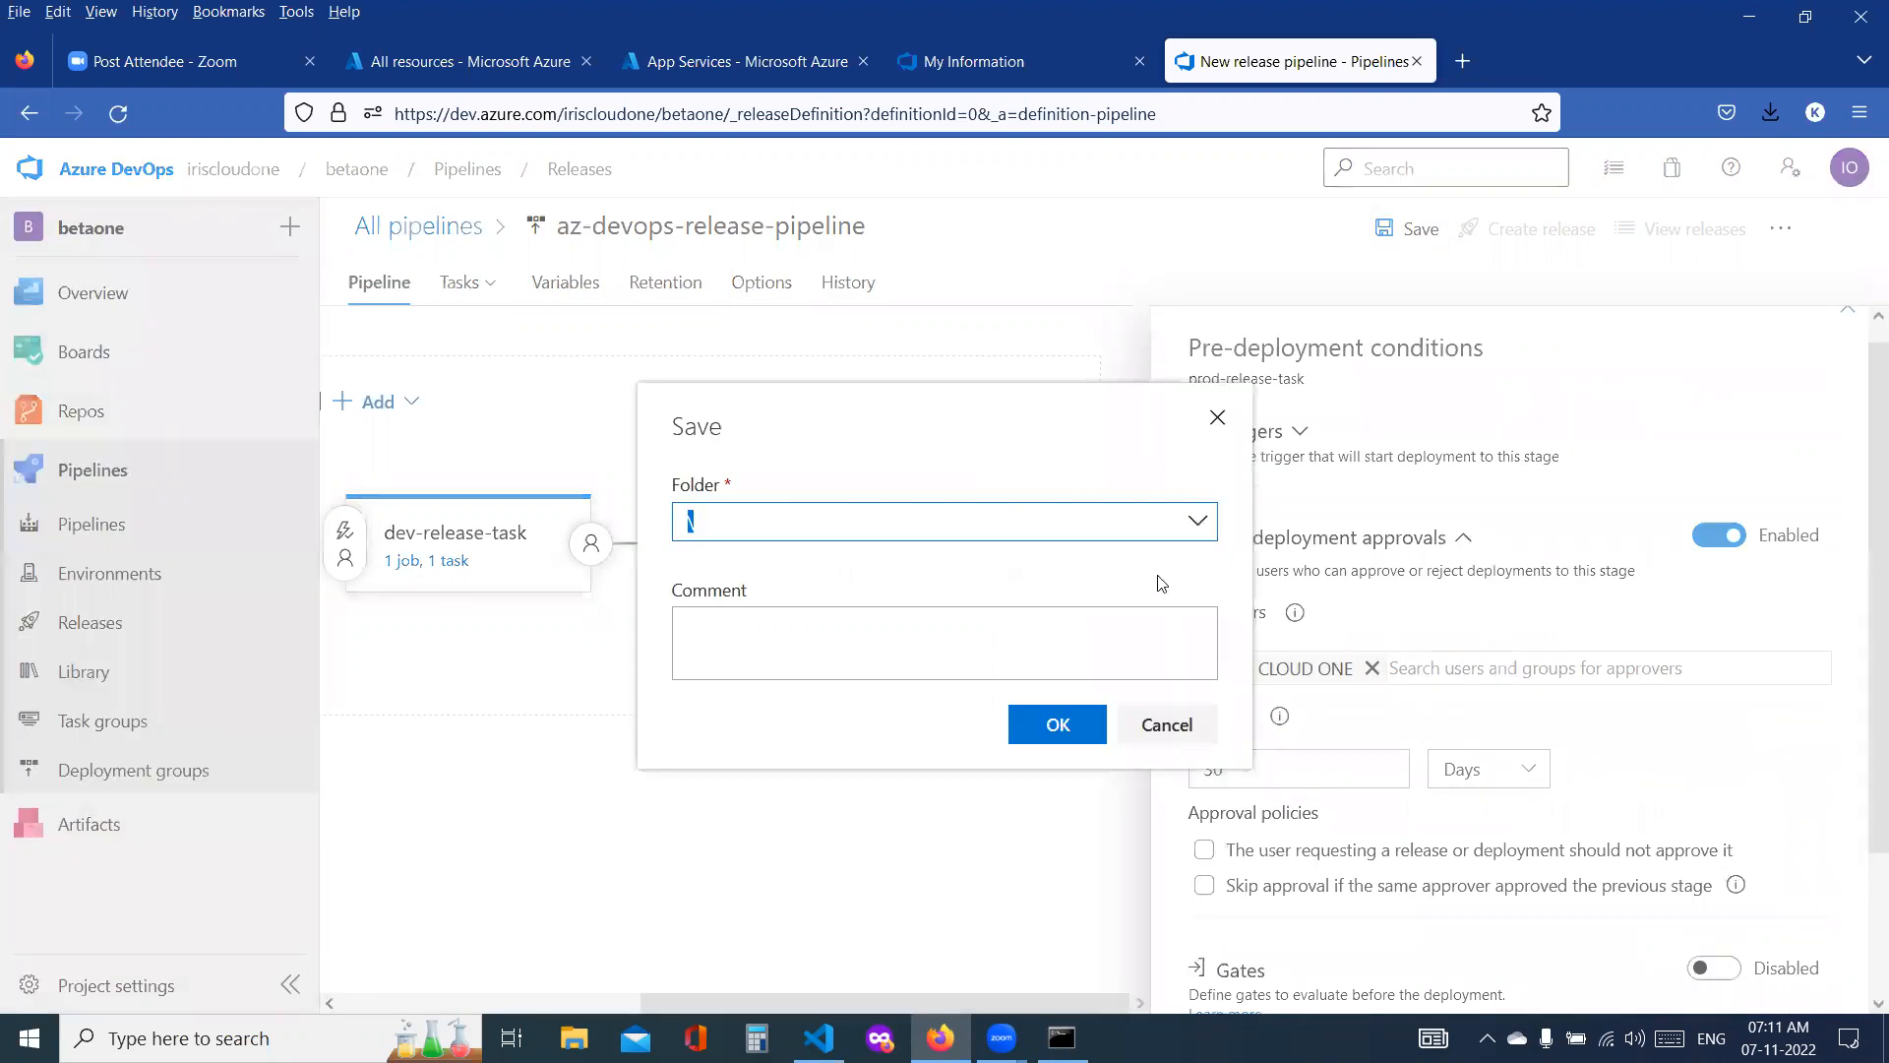
left_click(1058, 725)
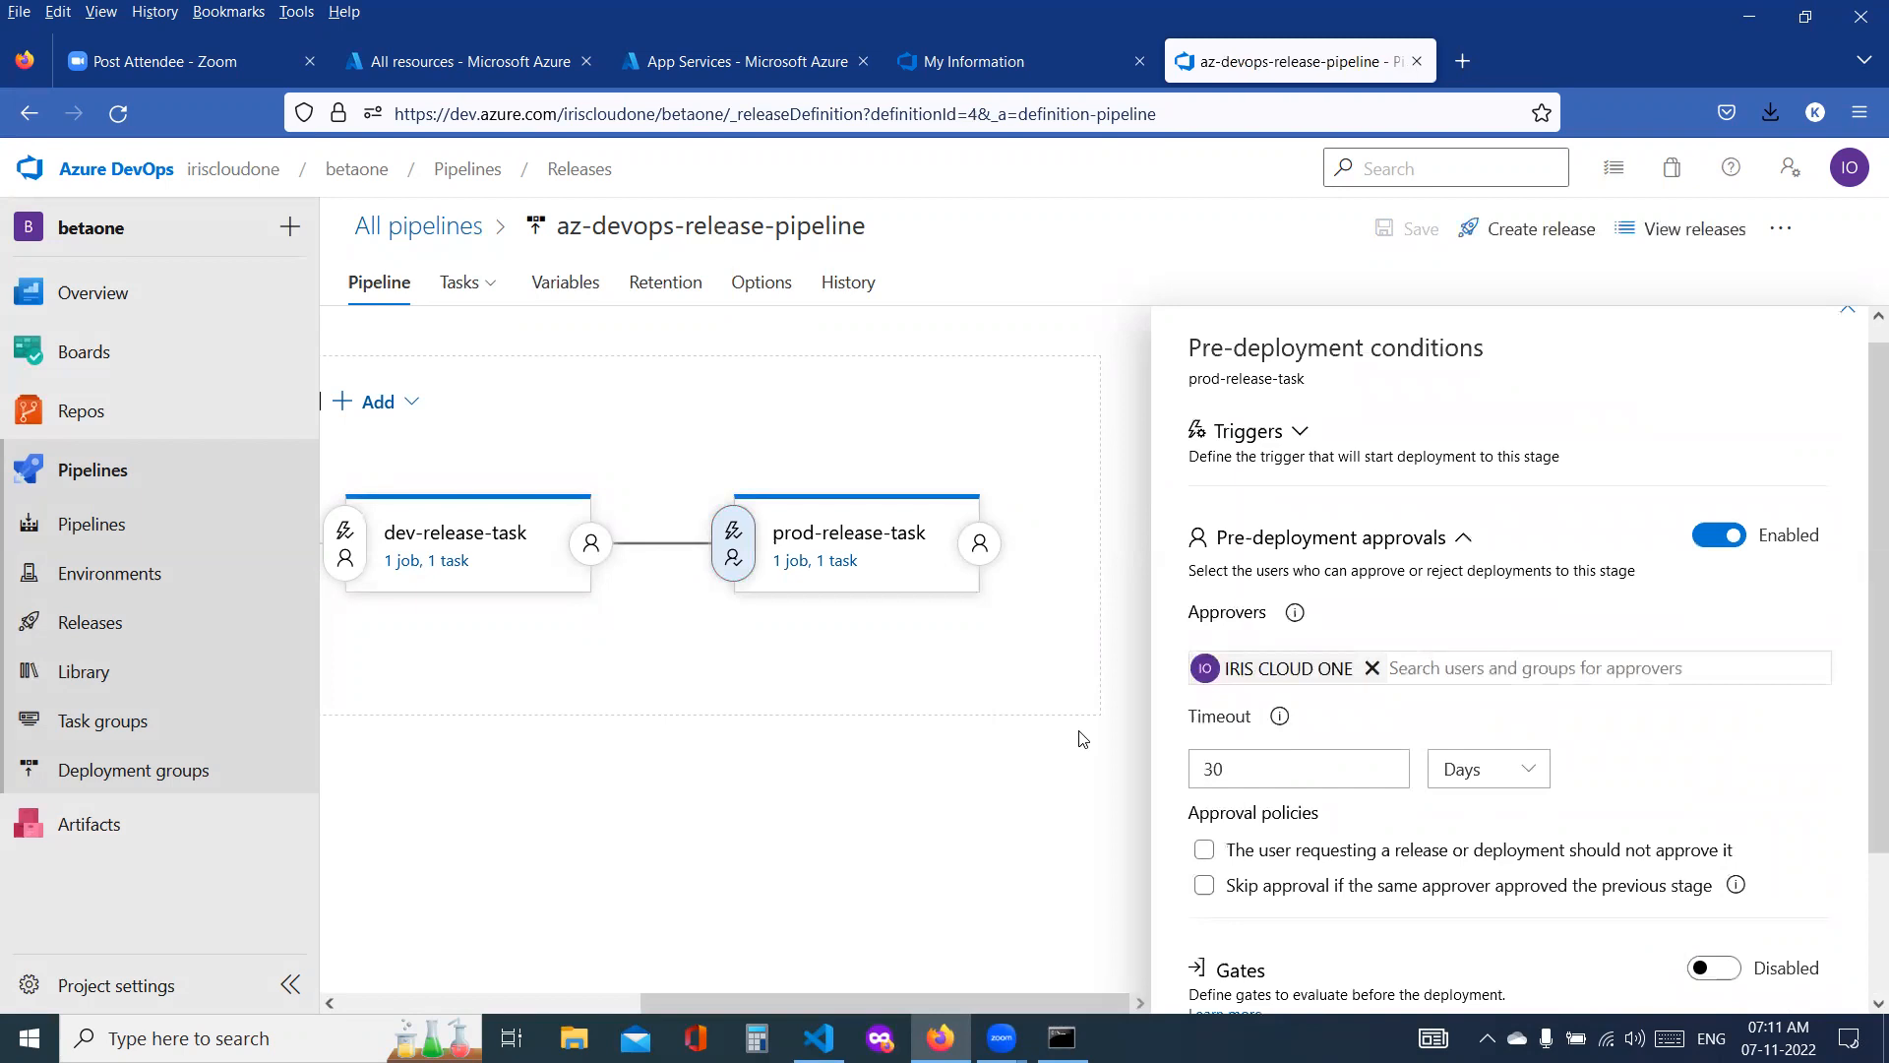
left_click(1850, 317)
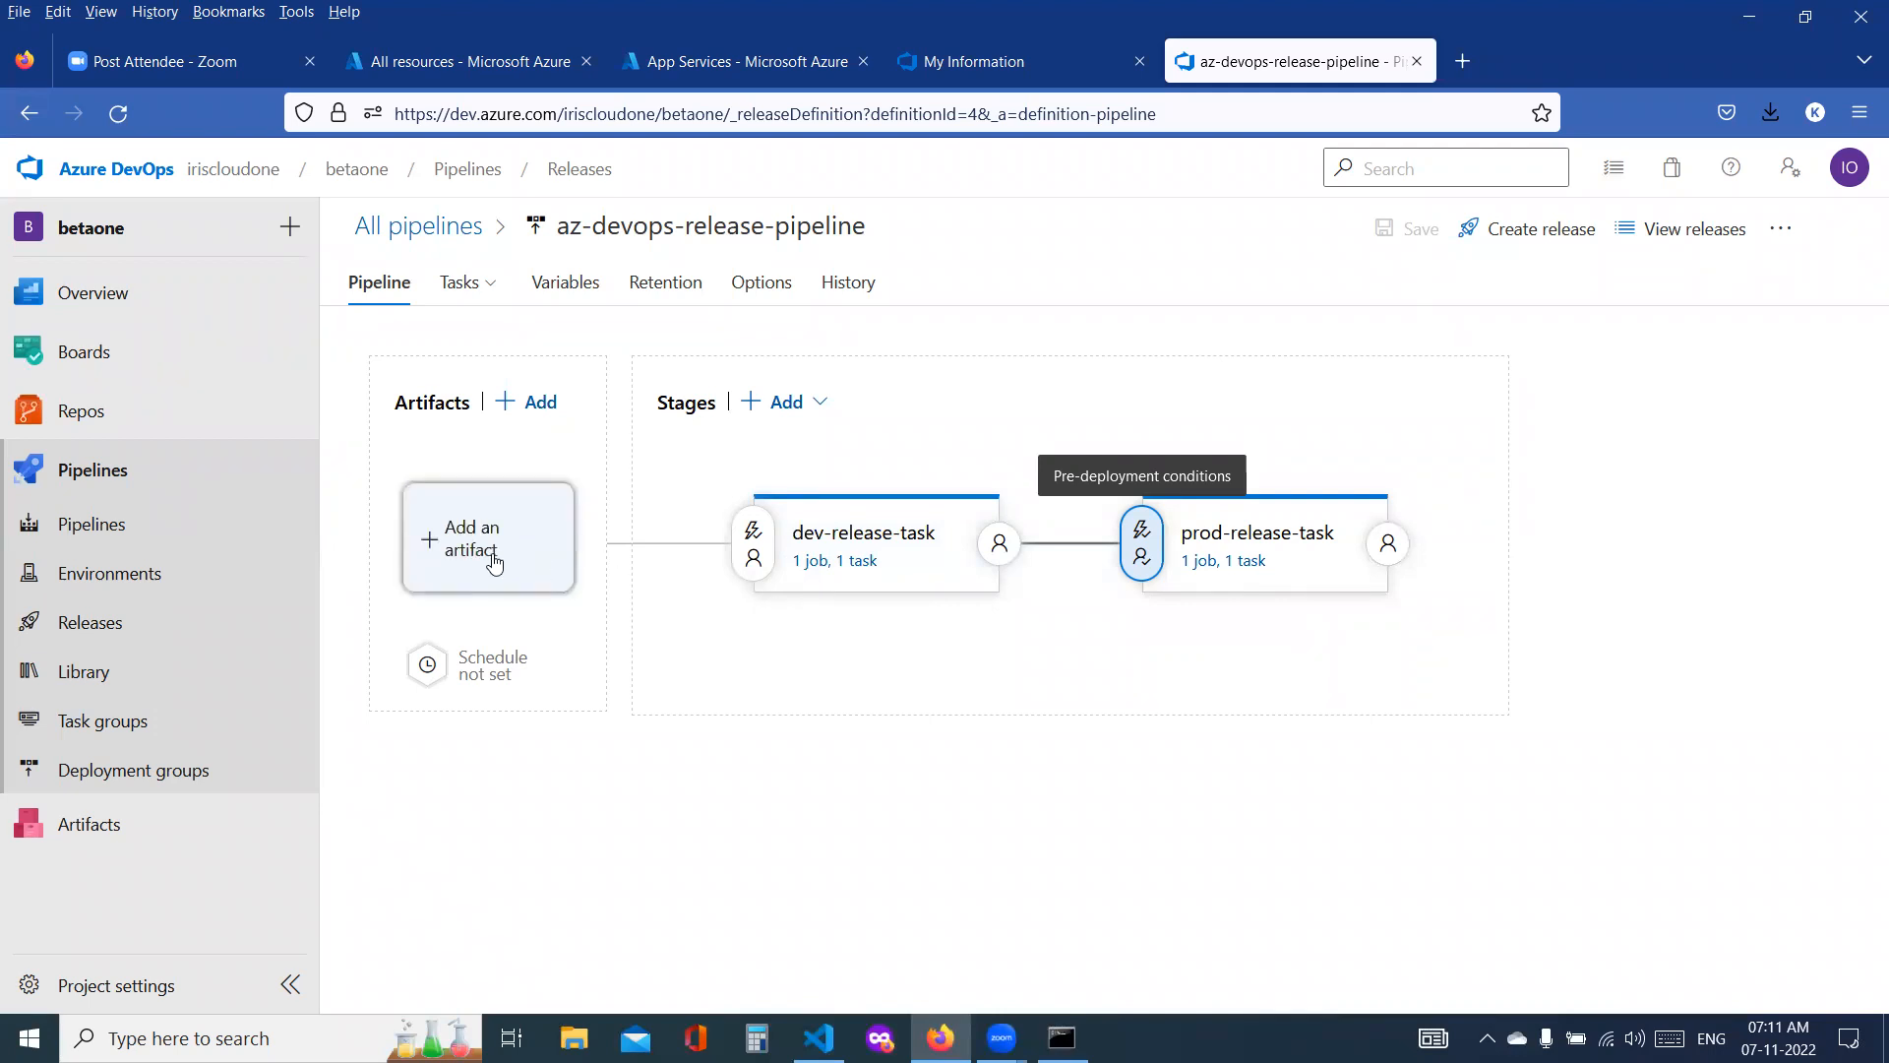
left_click(494, 560)
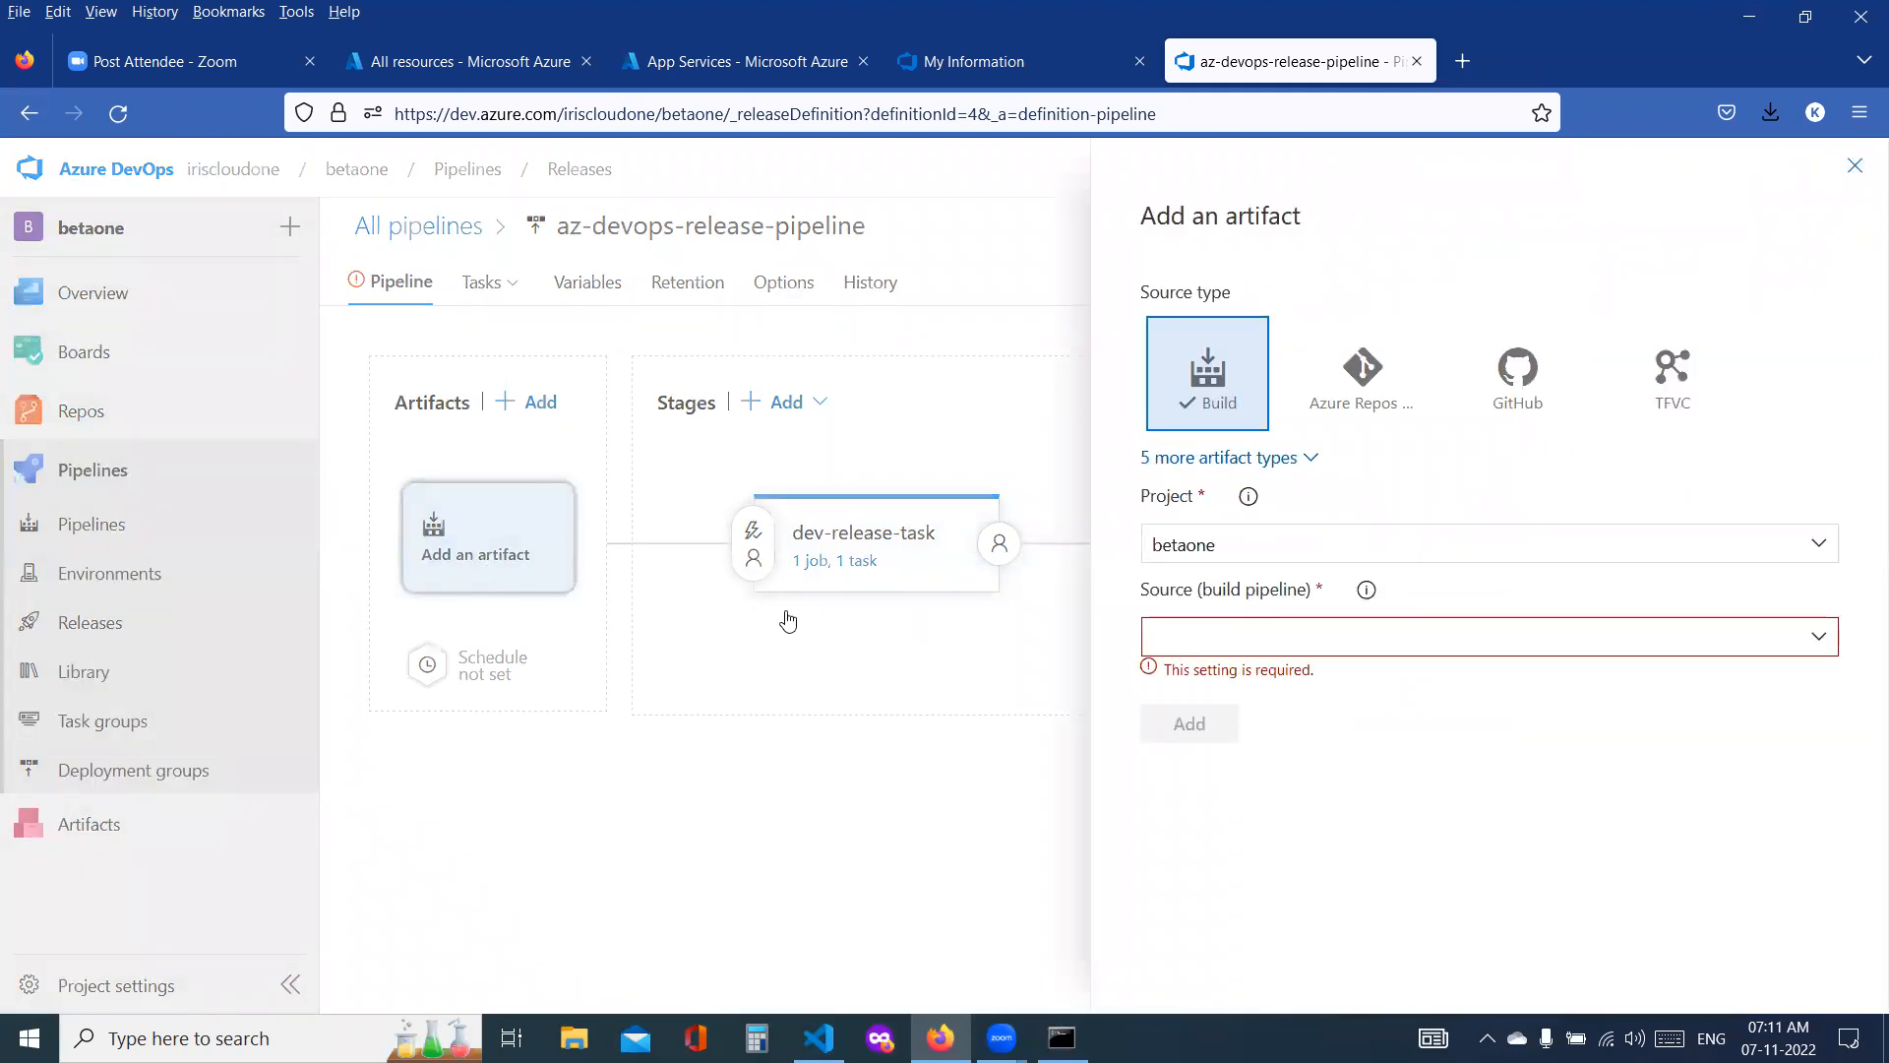
left_click(1815, 638)
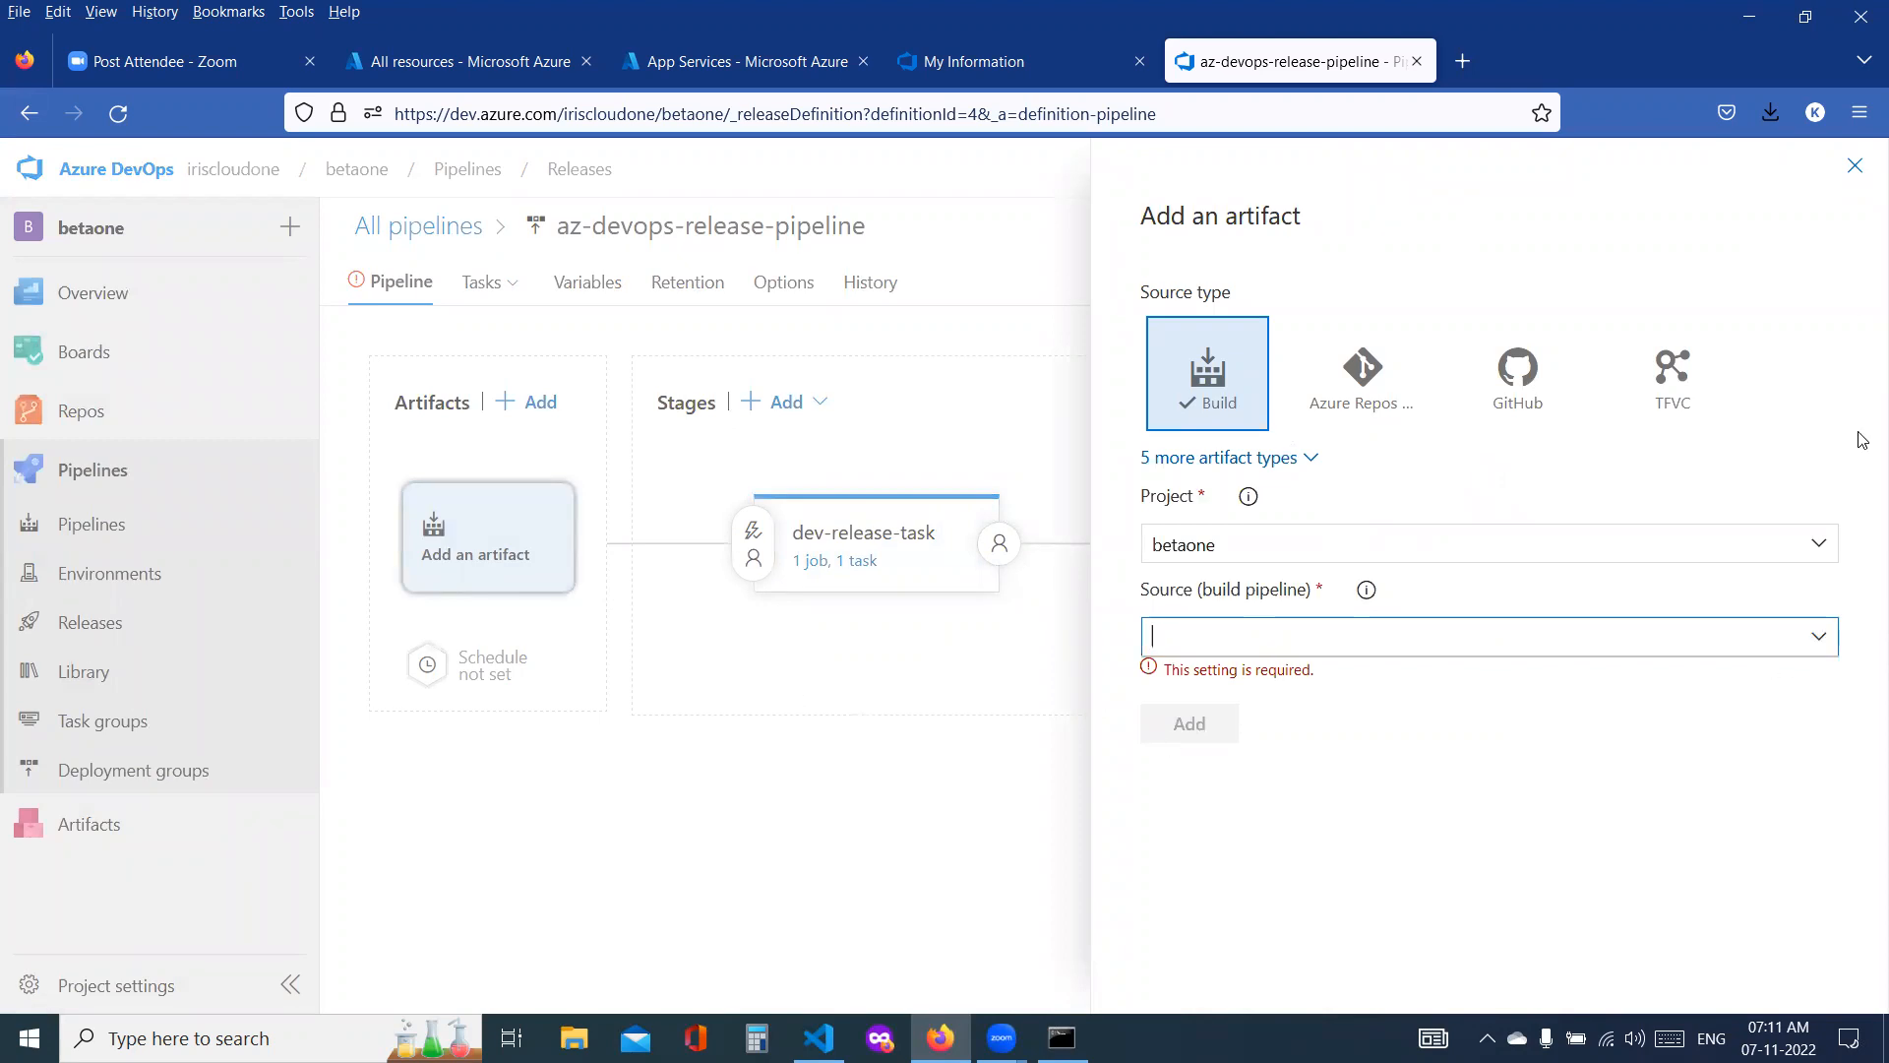
left_click(1854, 165)
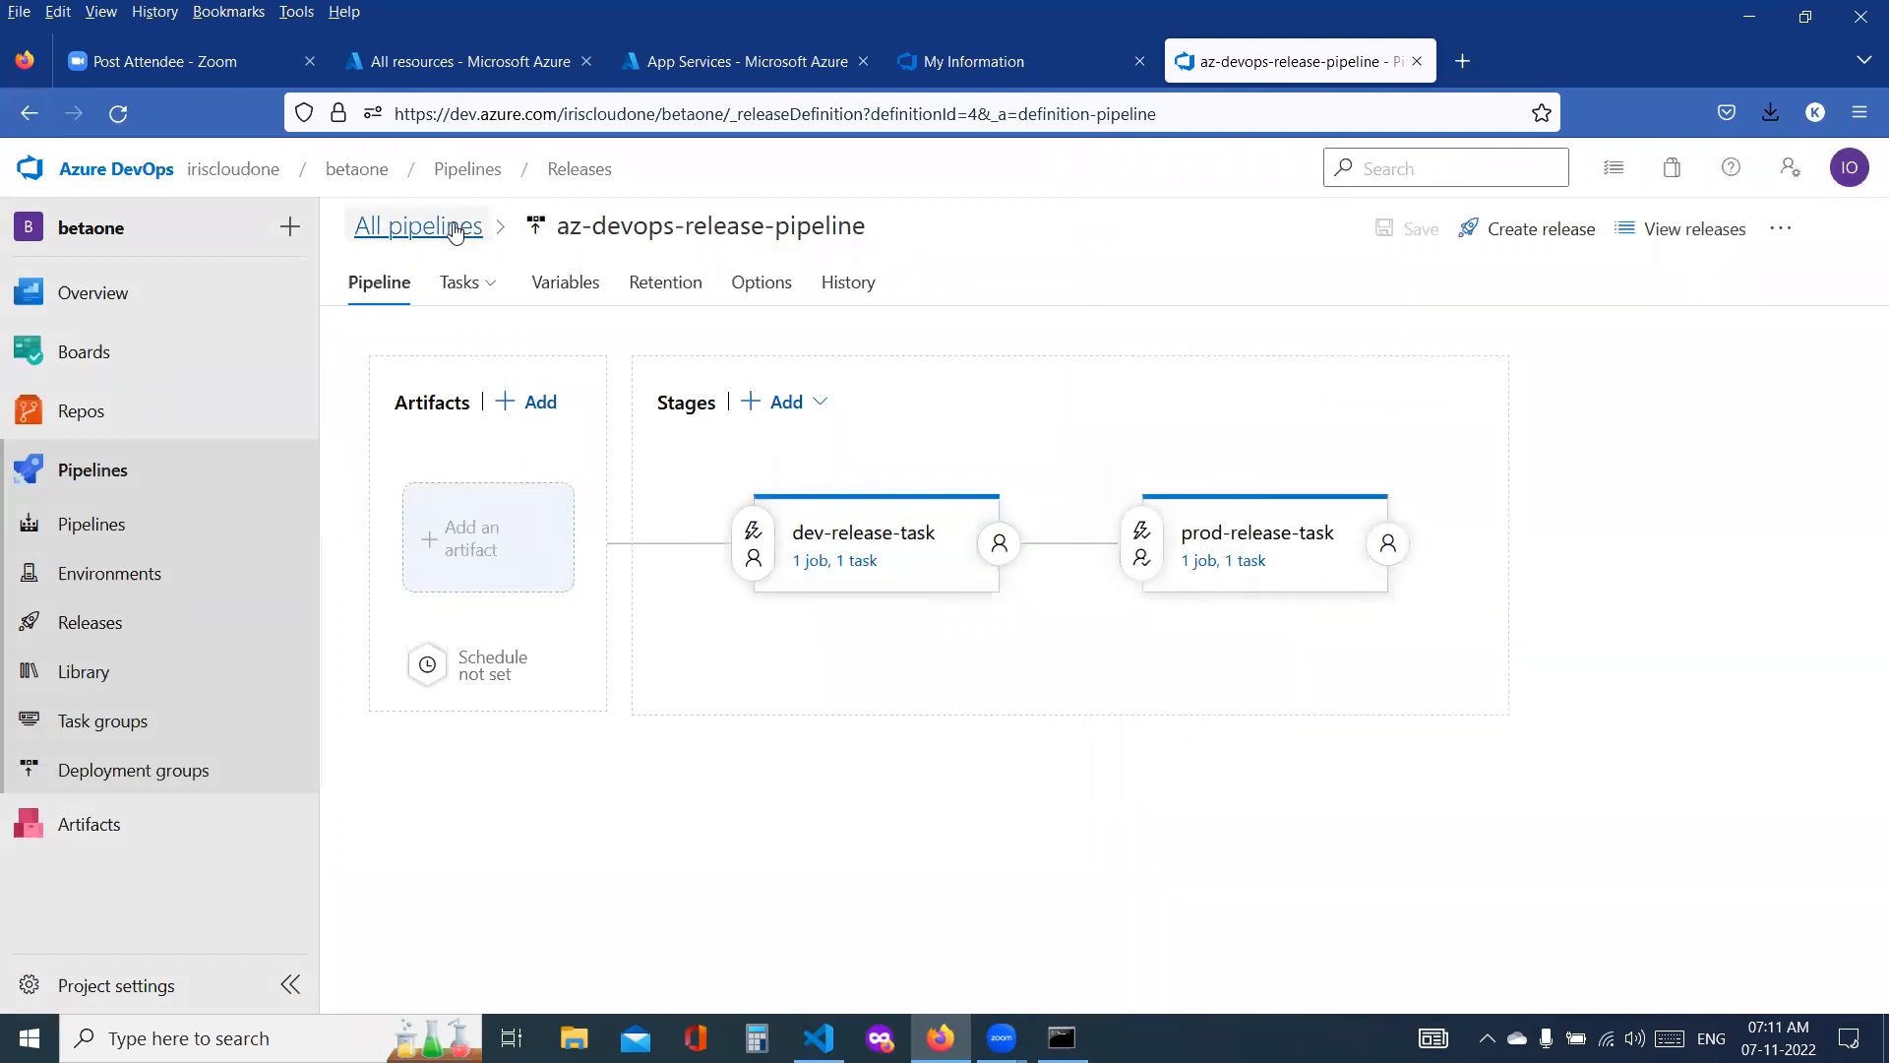
left_click(565, 226)
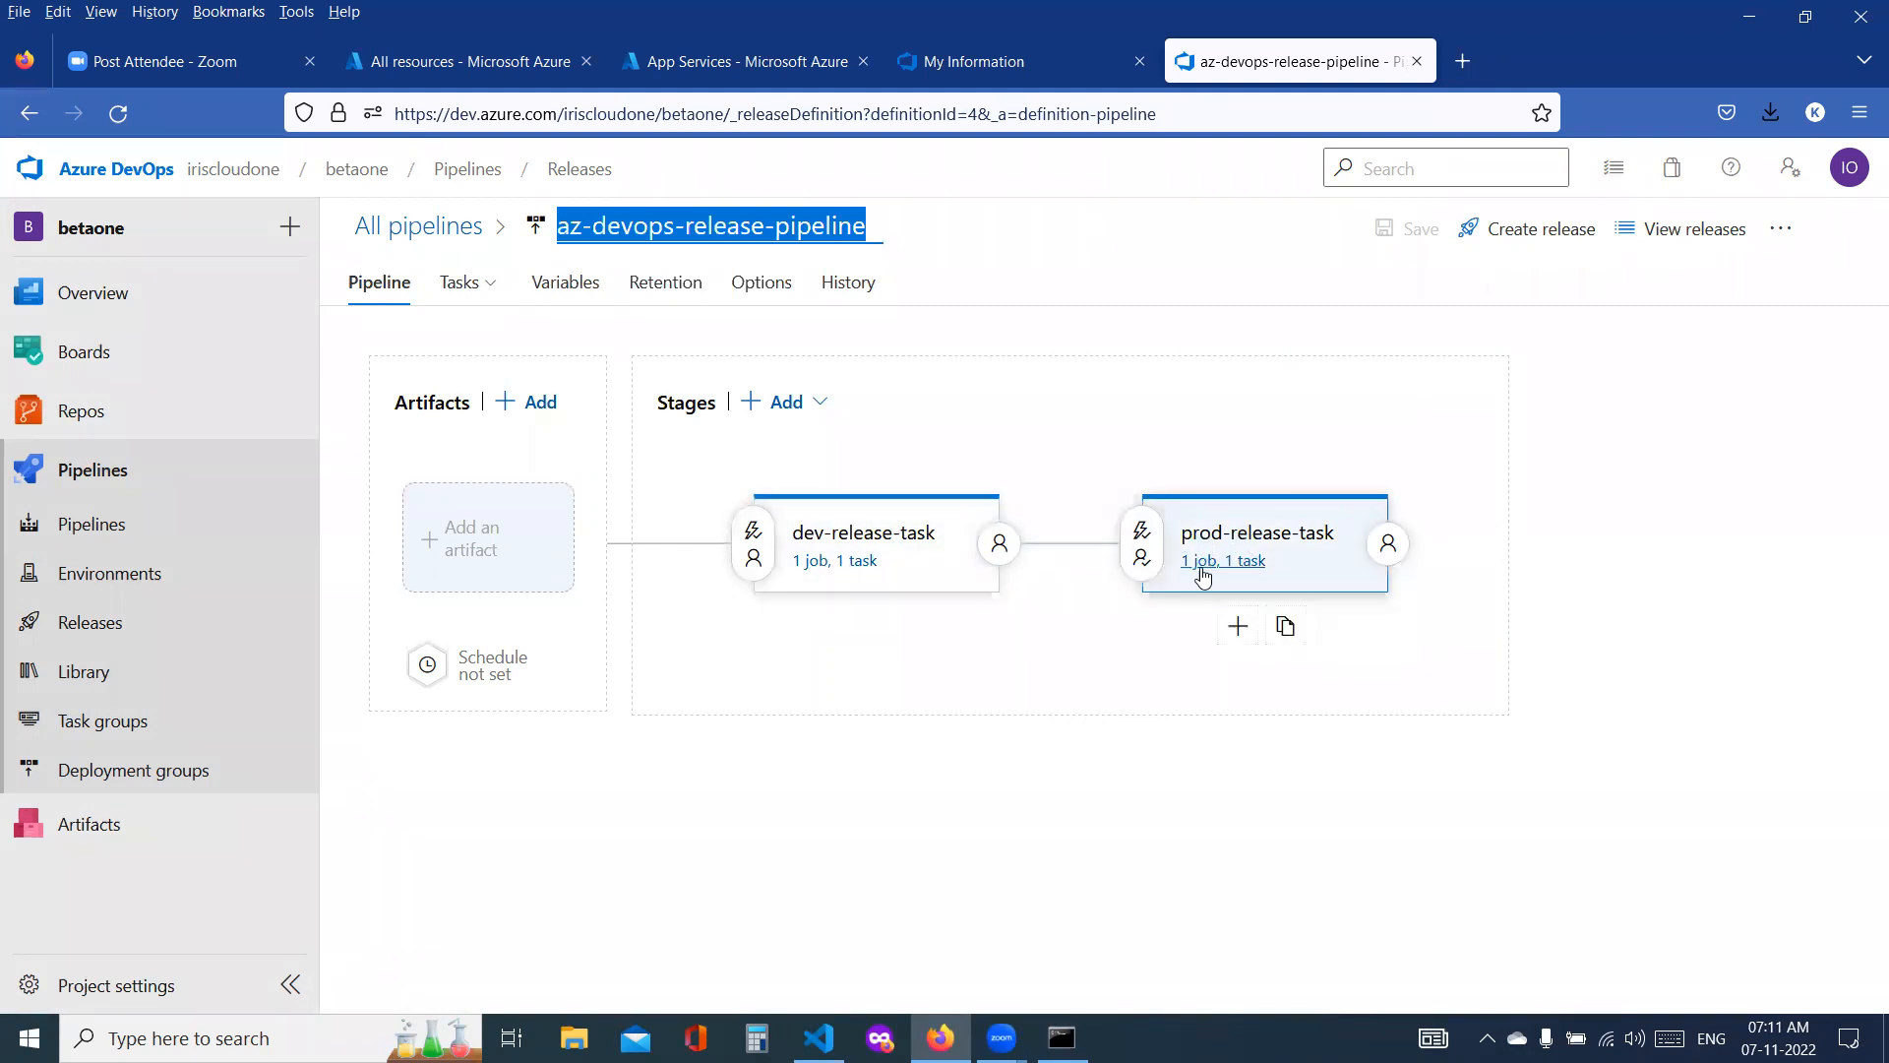
left_click(500, 536)
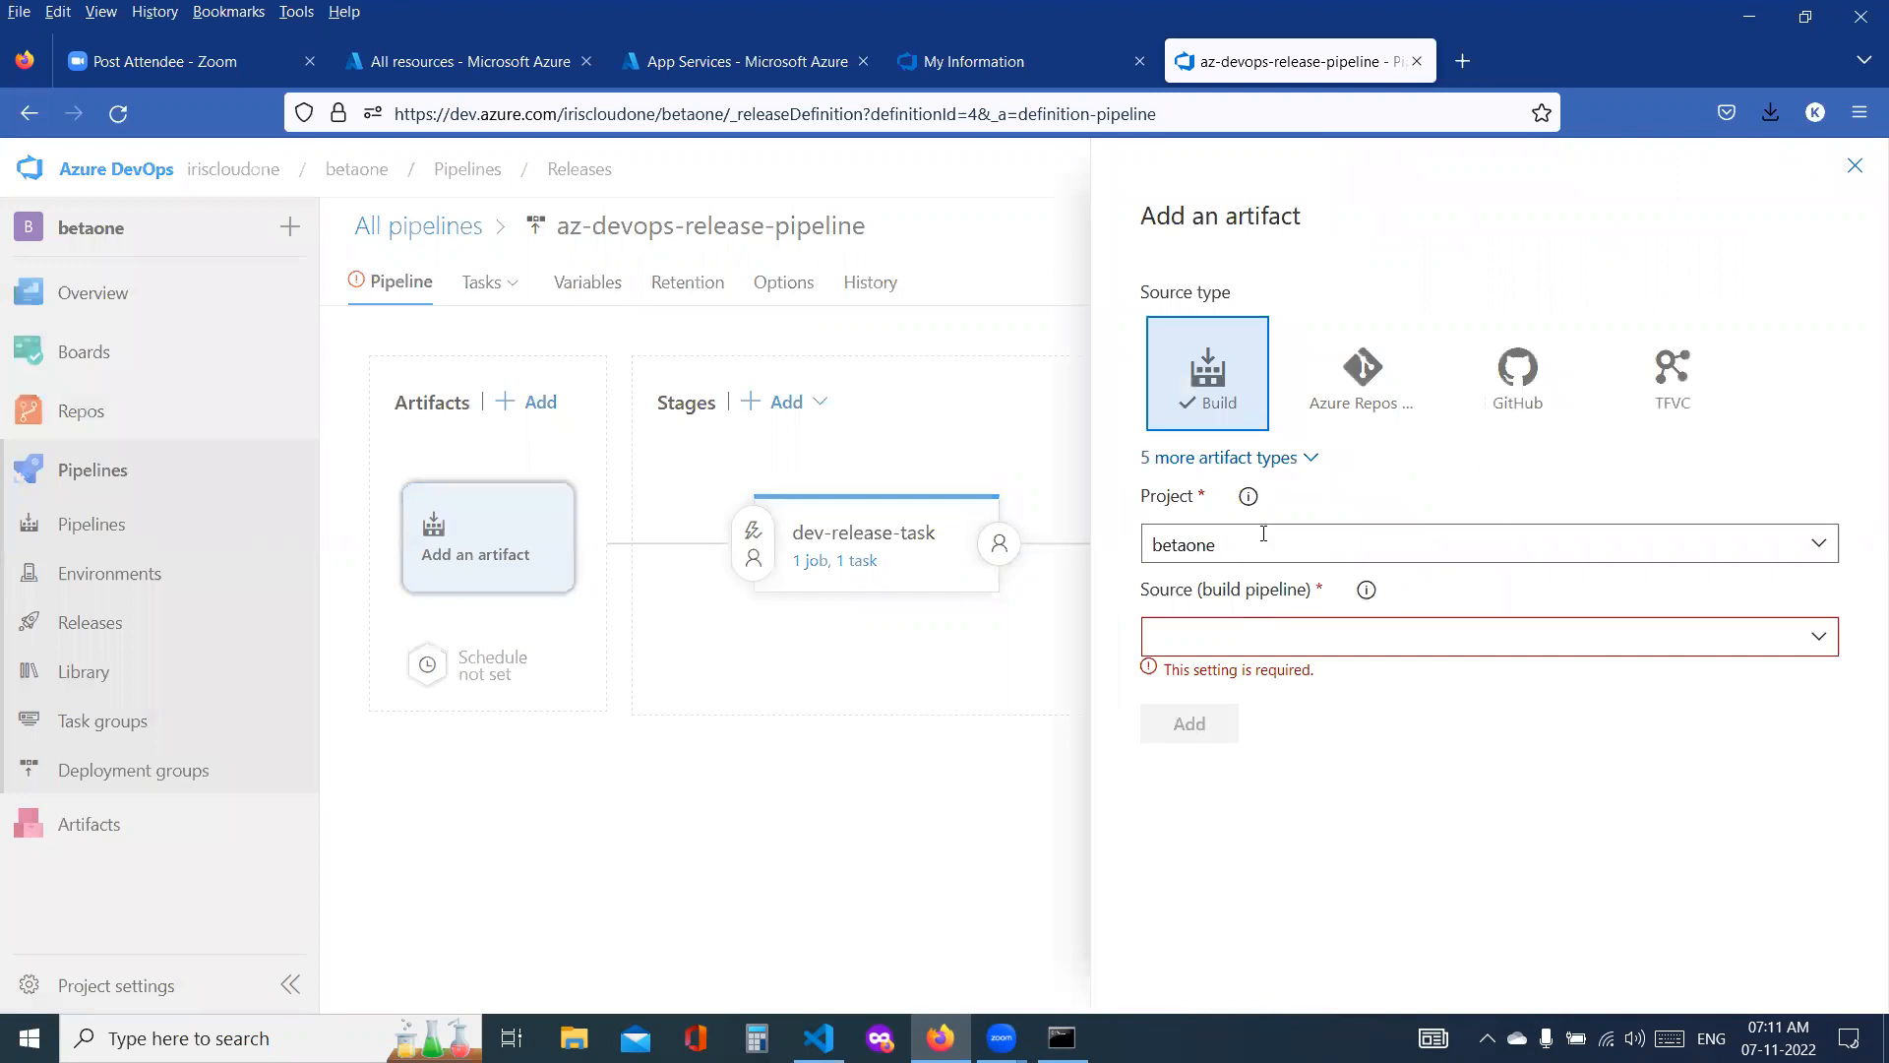
left_click(1821, 637)
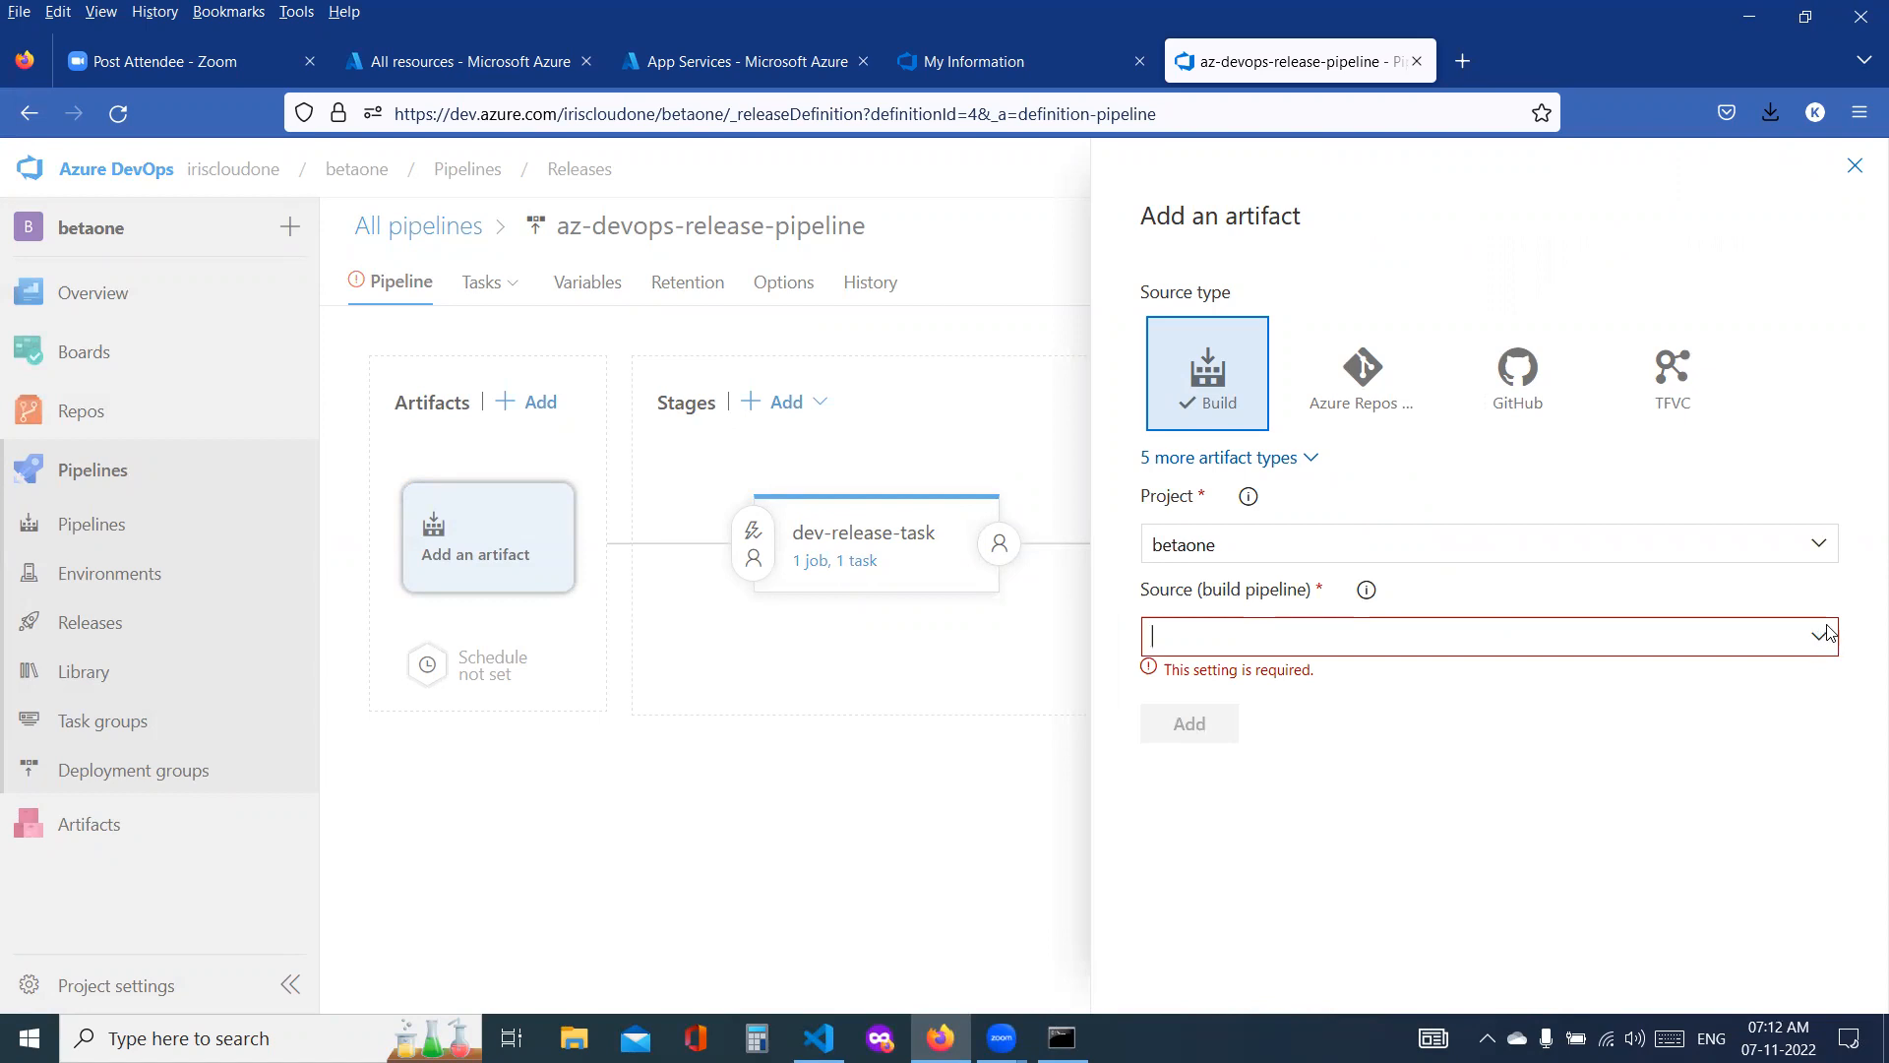
left_click(1306, 462)
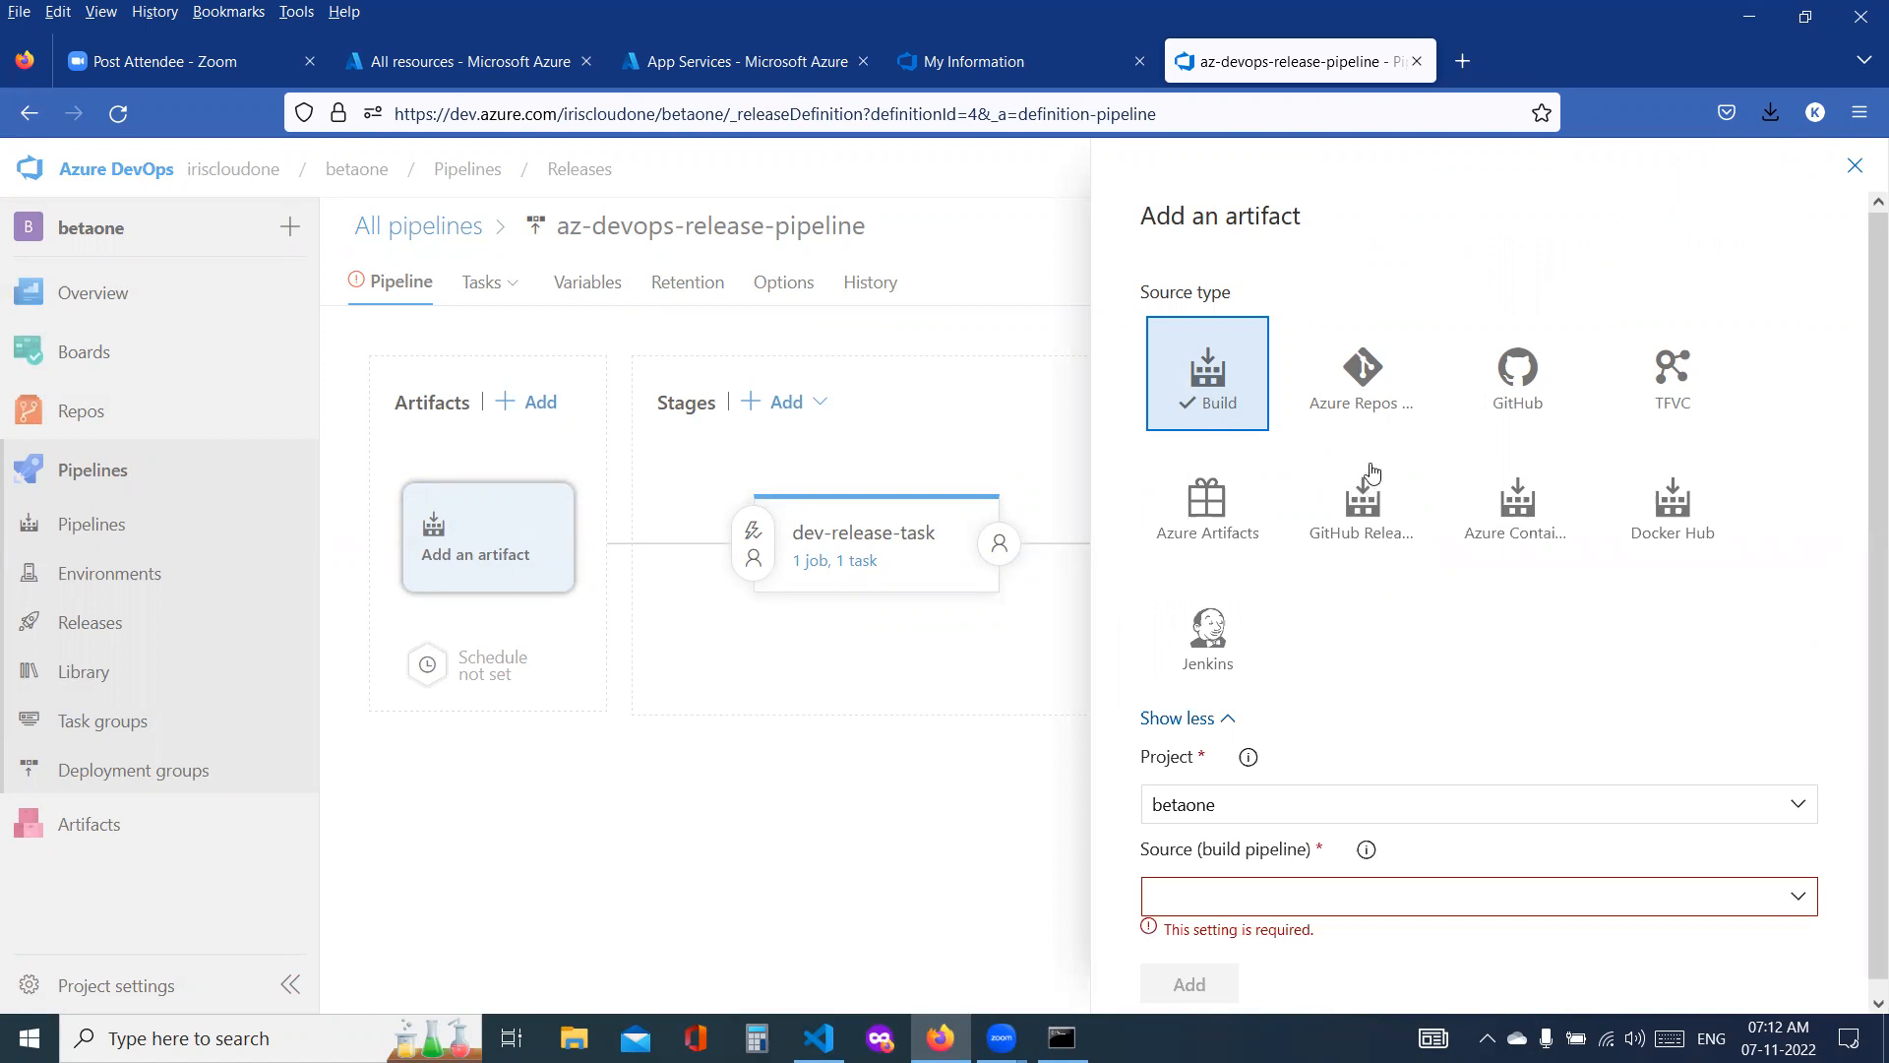
scroll(1438, 662, "down", 1)
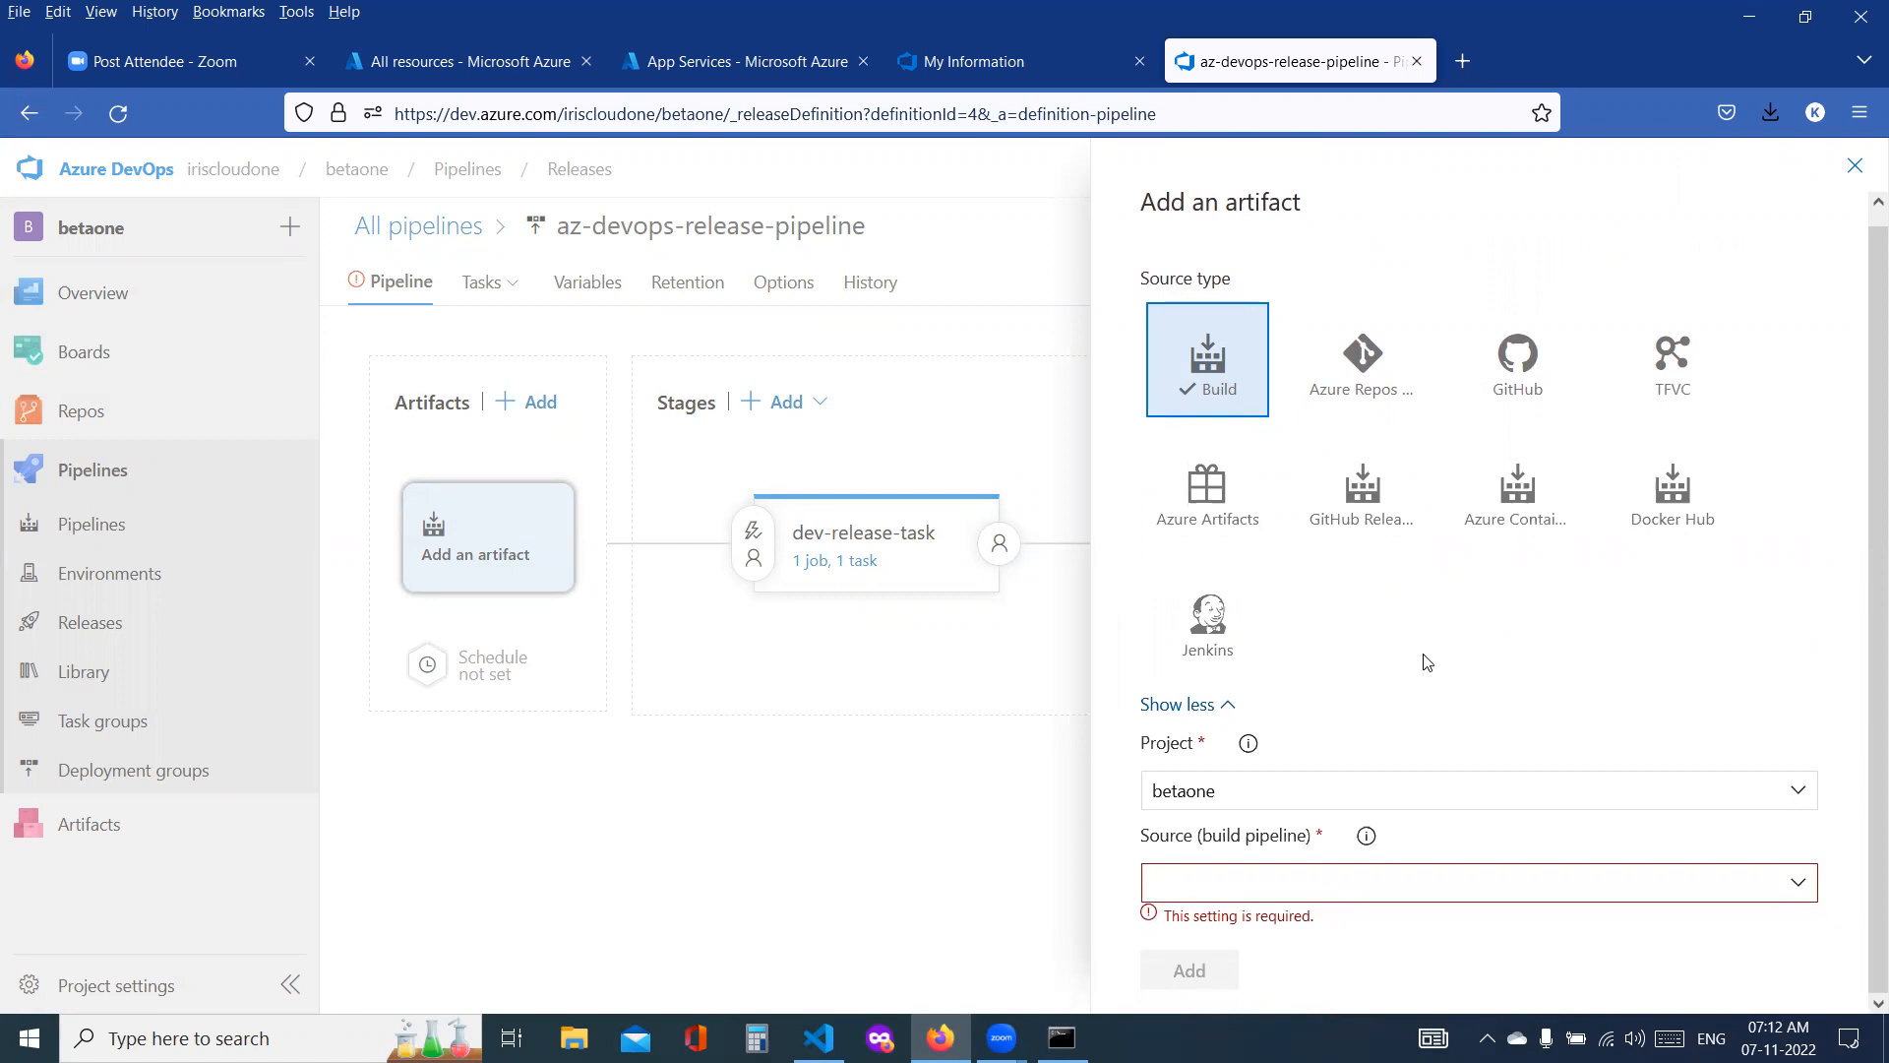
left_click(1365, 404)
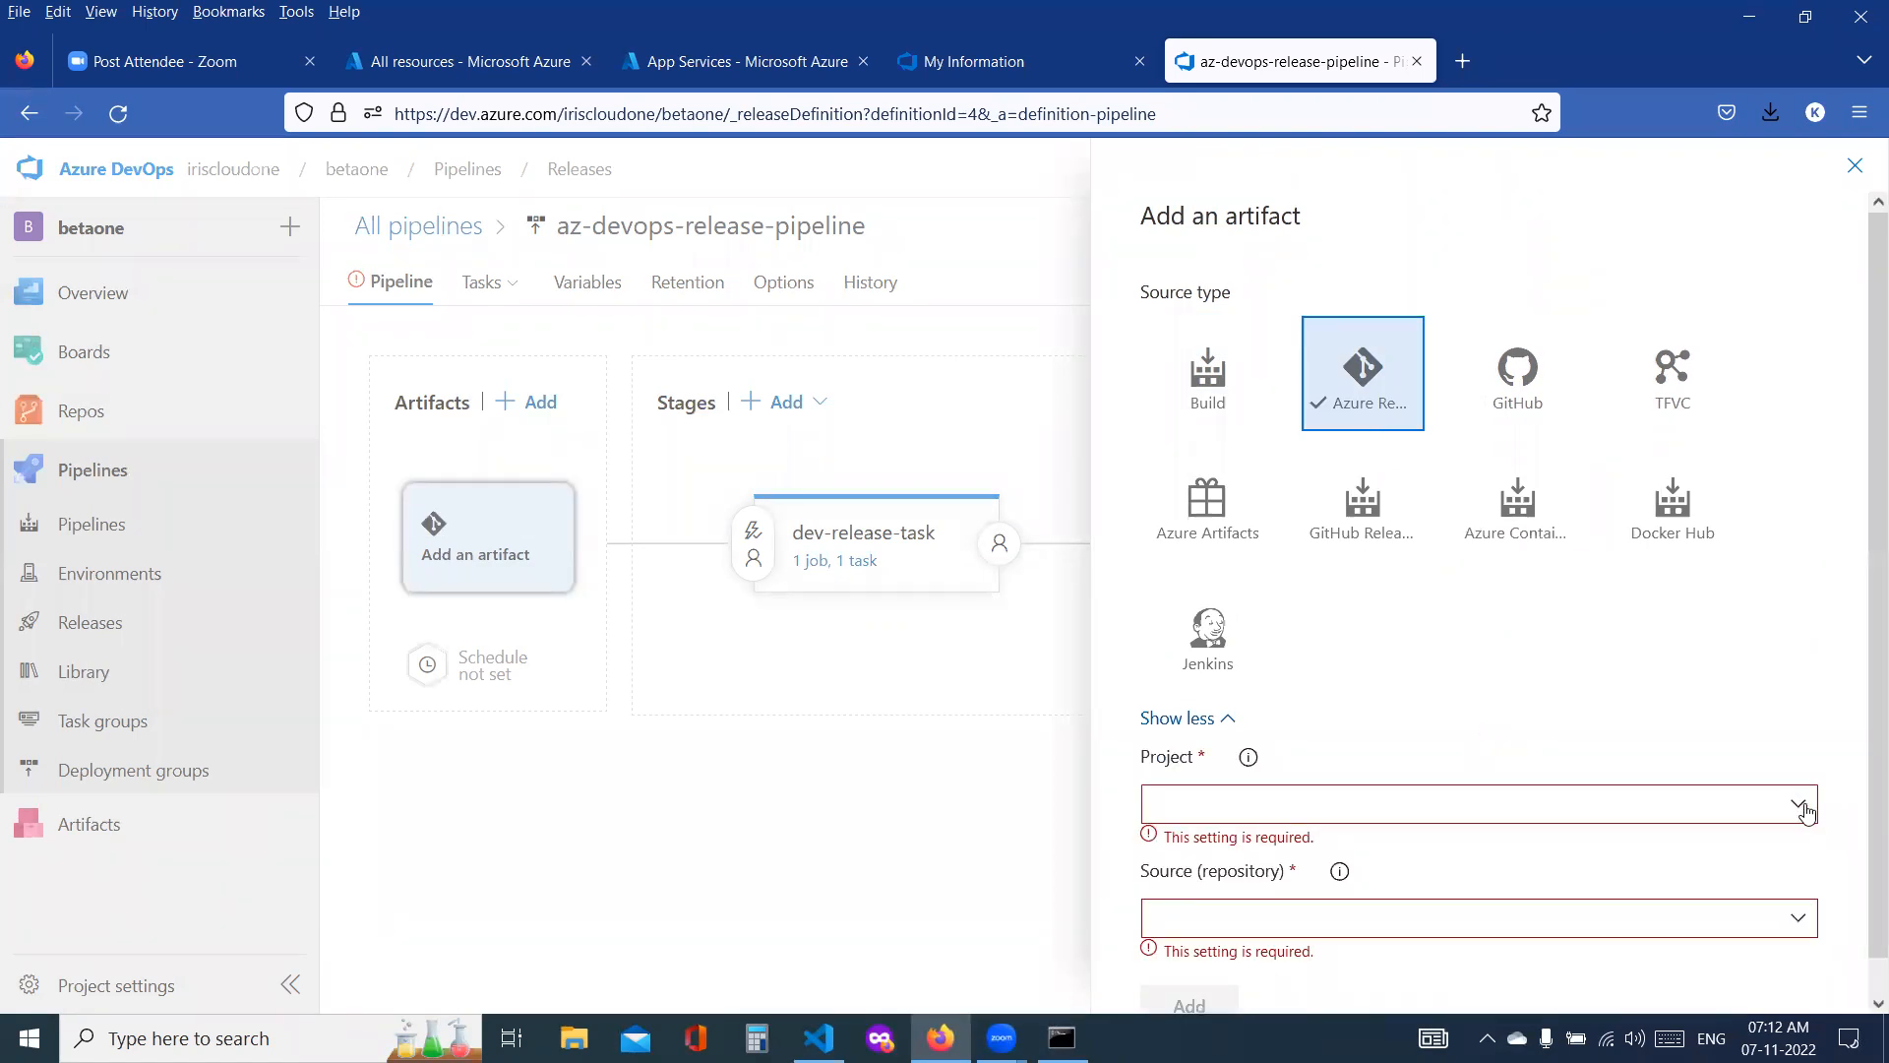
left_click(1805, 810)
left_click(1192, 839)
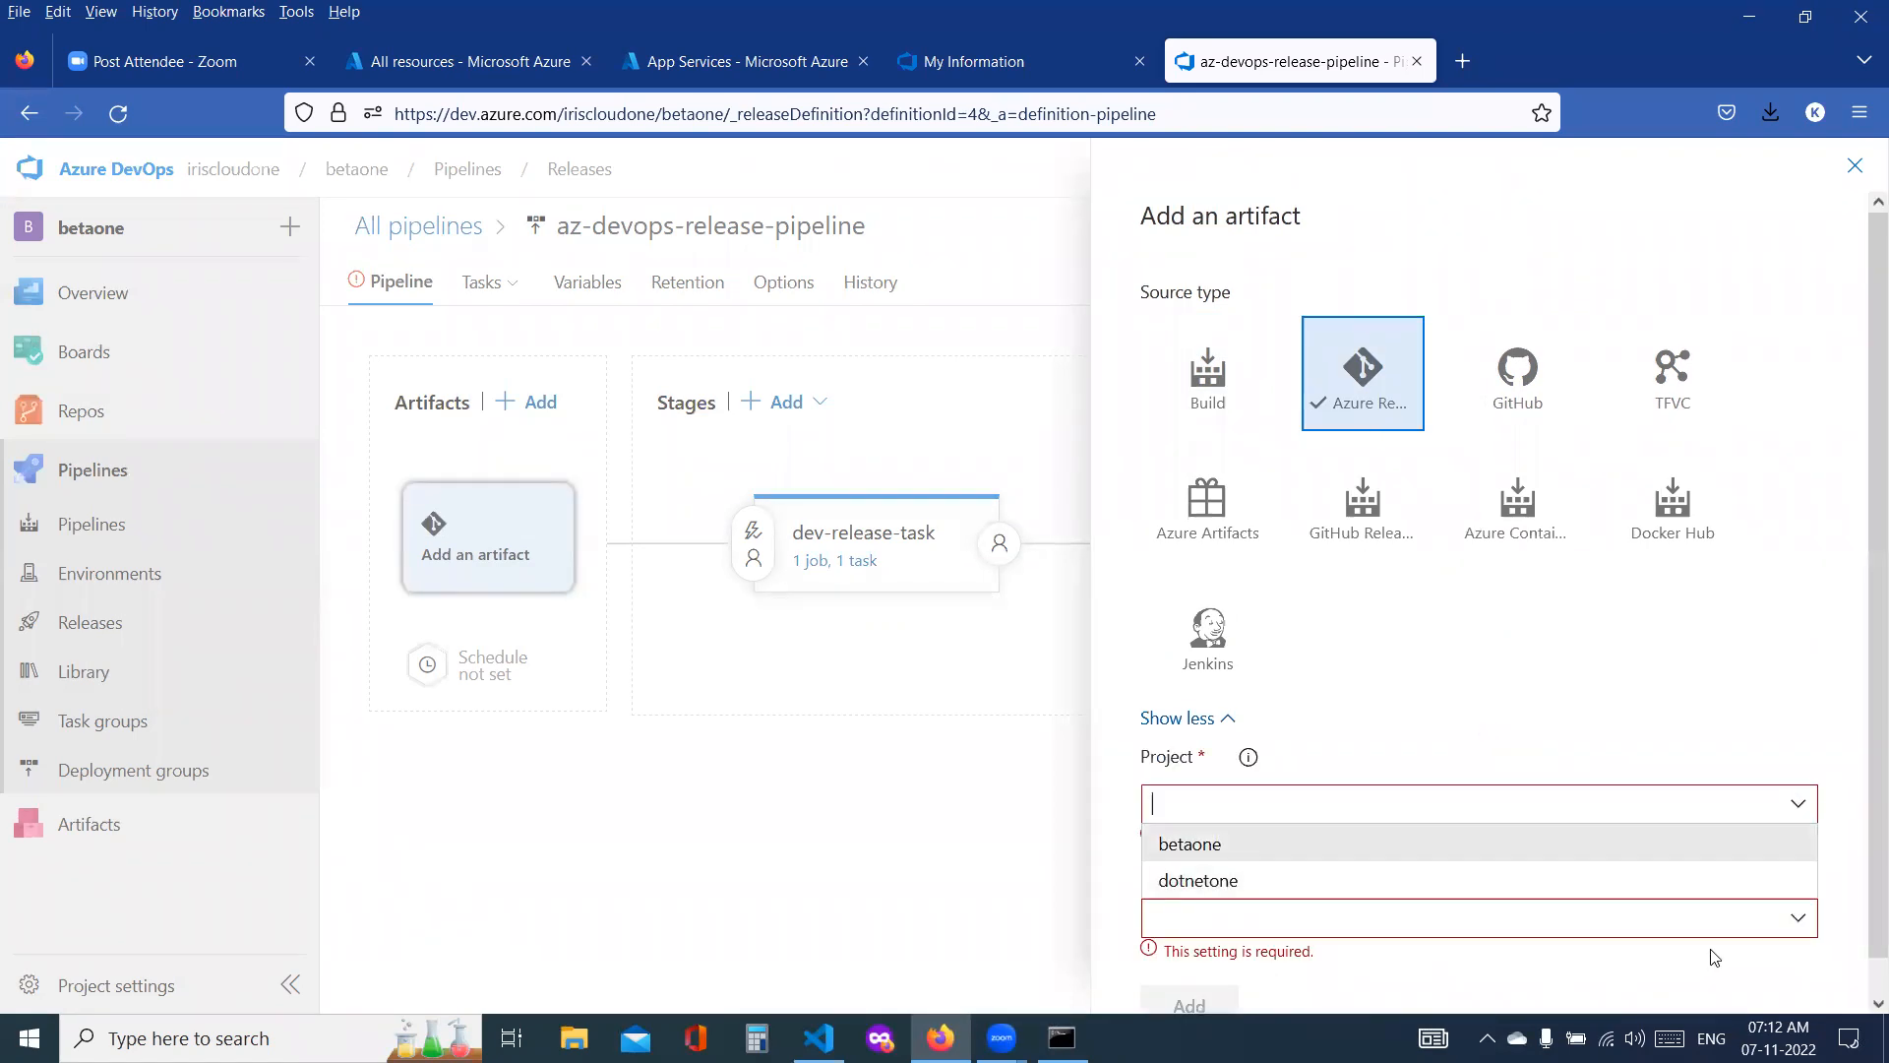
left_click(1798, 896)
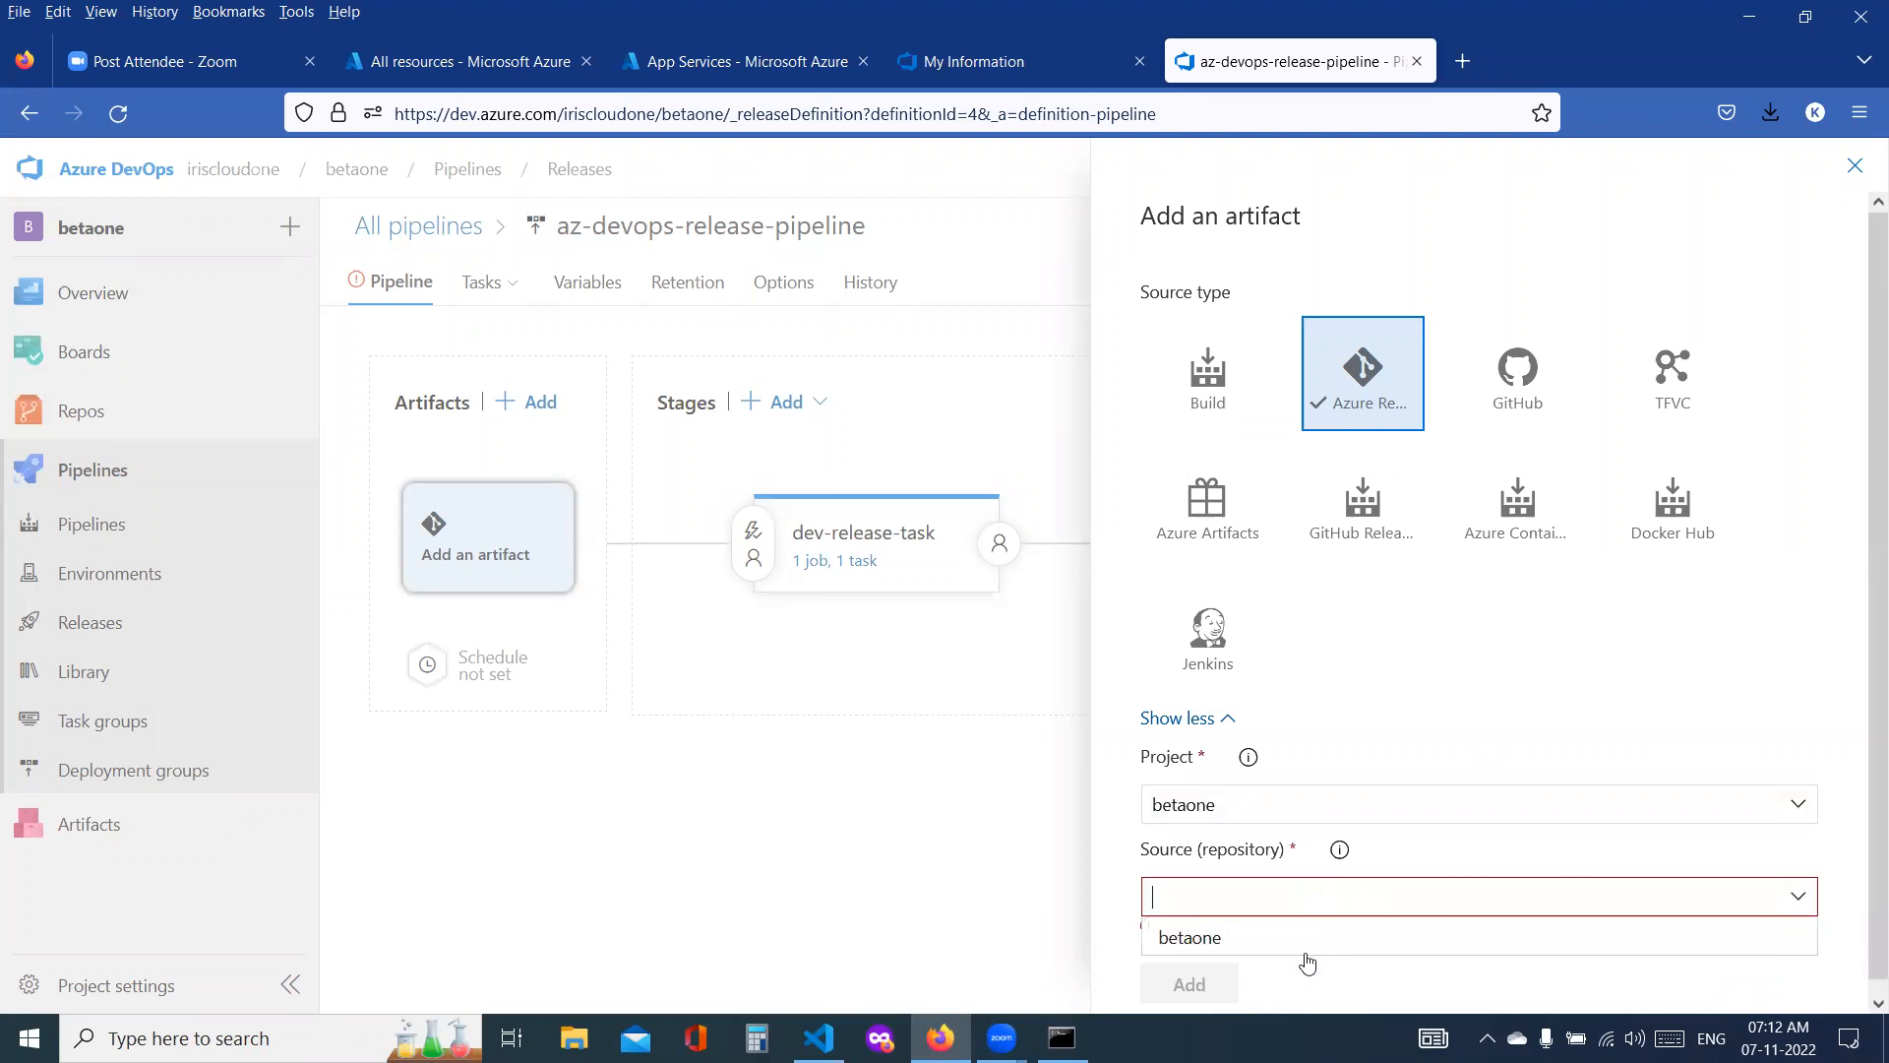
left_click(1221, 941)
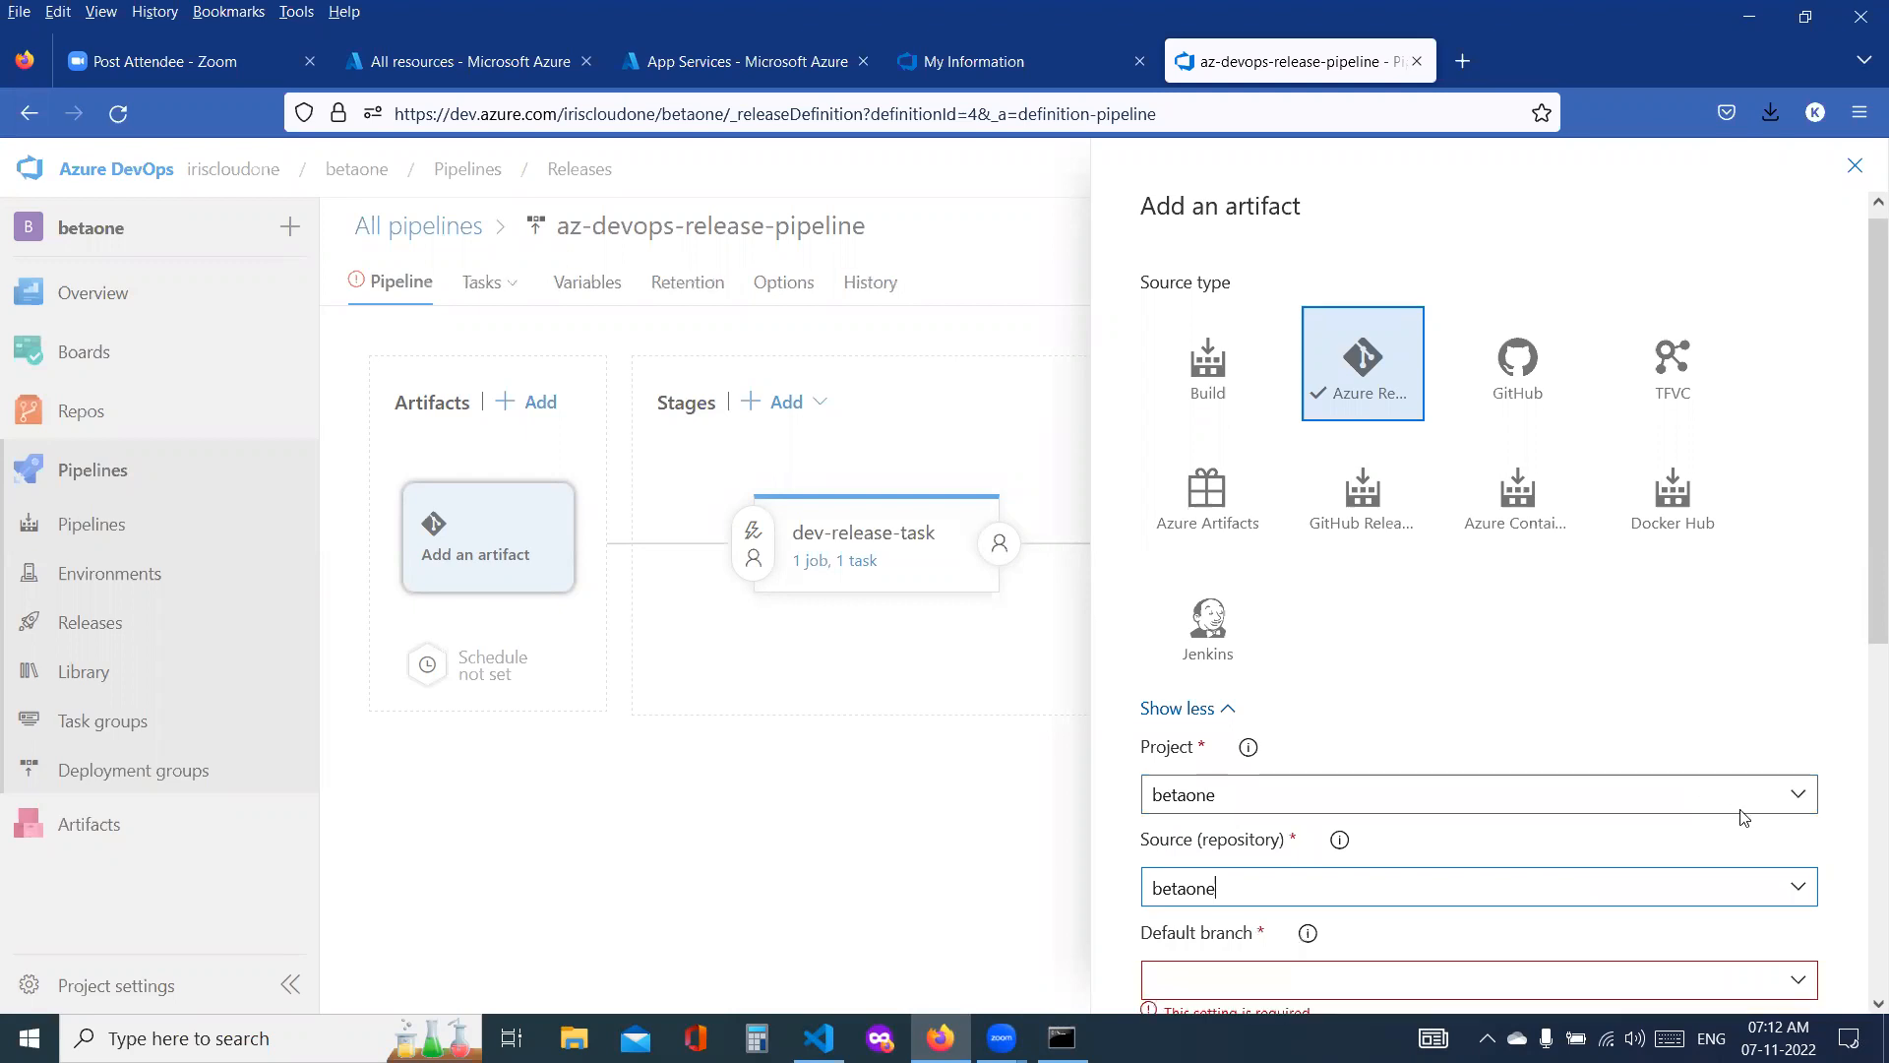
scroll(1624, 813, "down", 4)
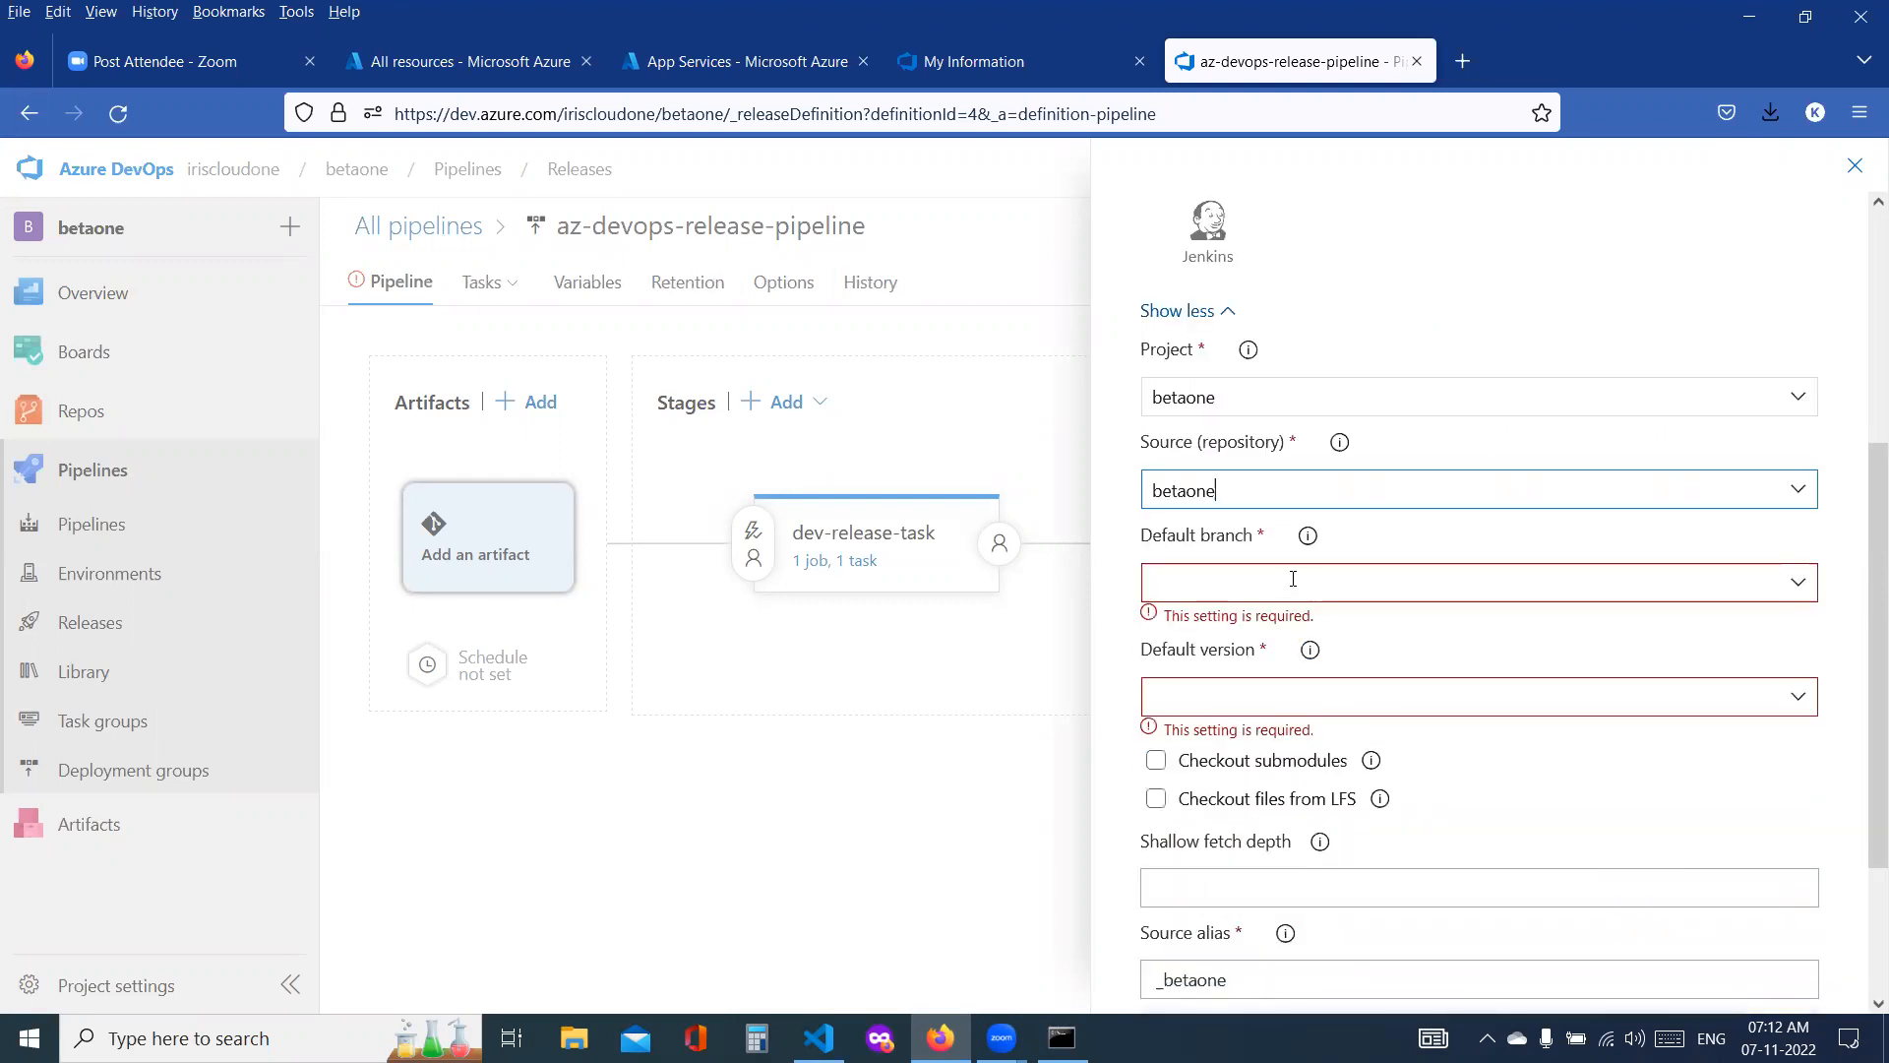
left_click(1788, 581)
left_click(1178, 630)
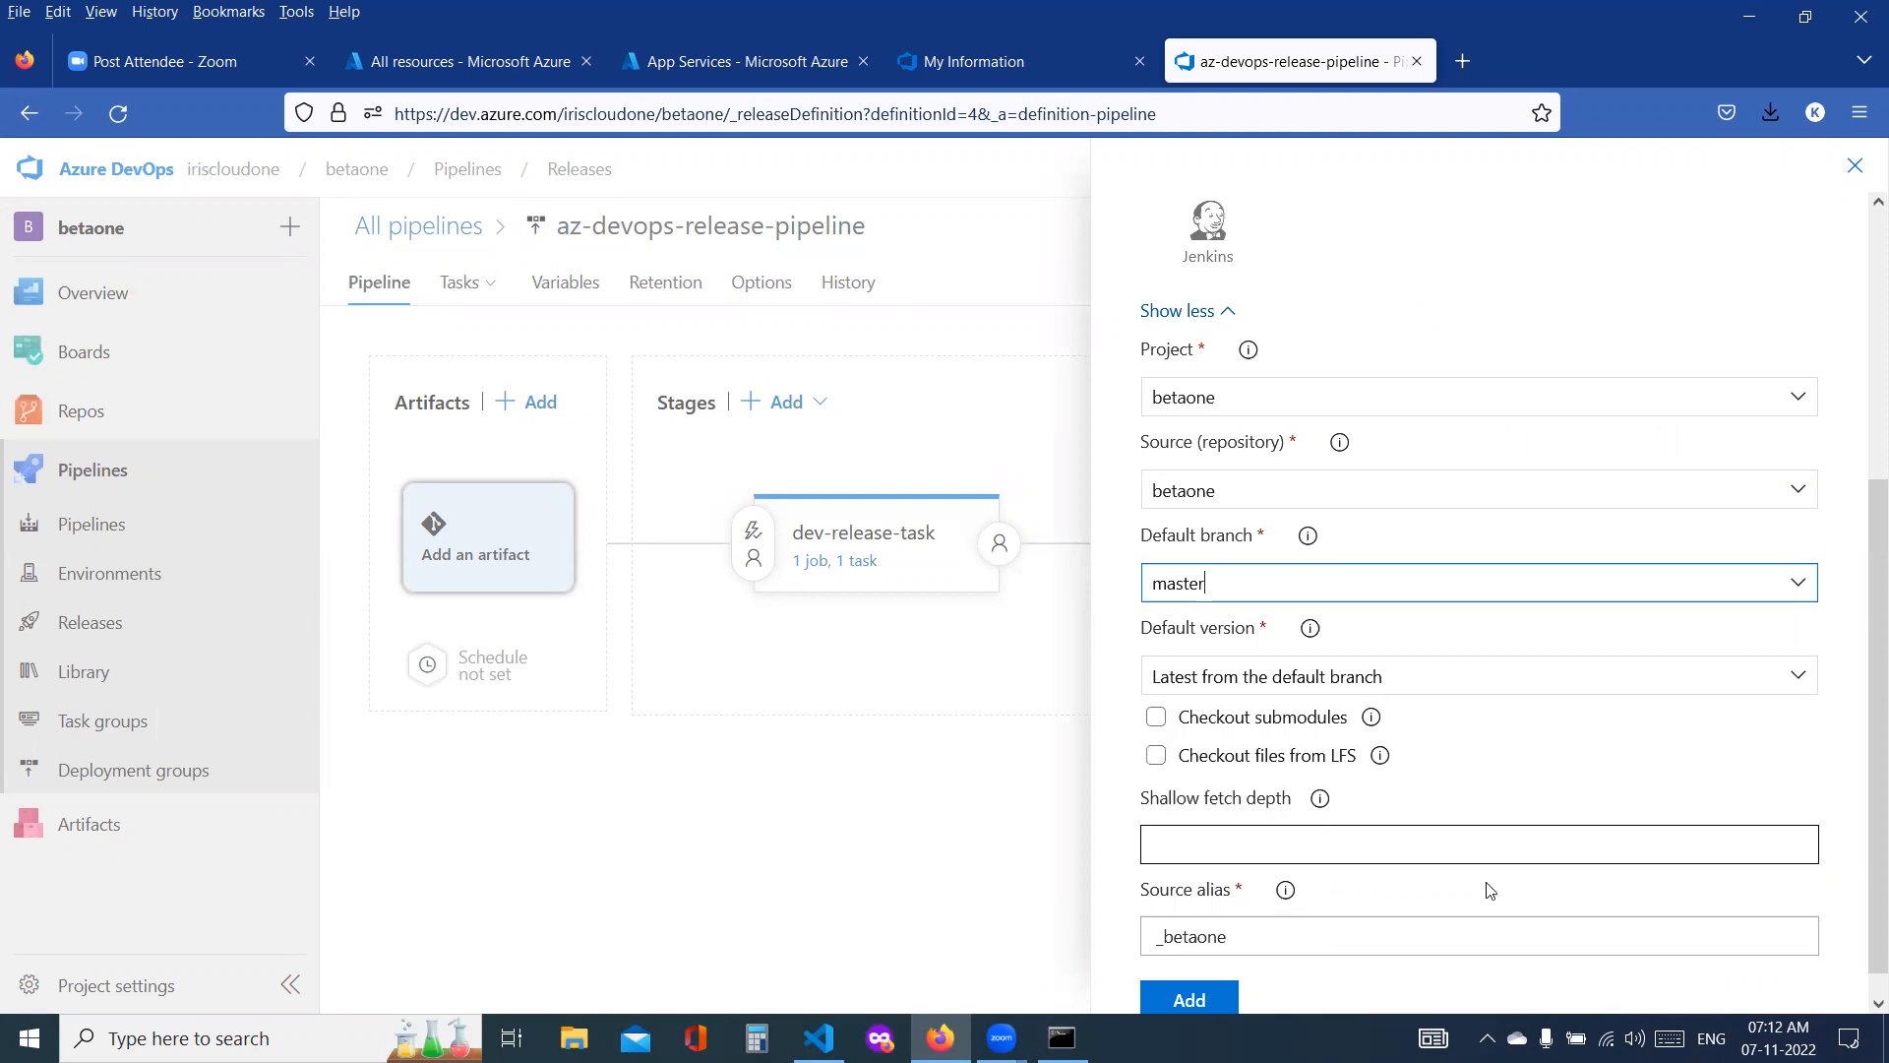
left_click(1856, 167)
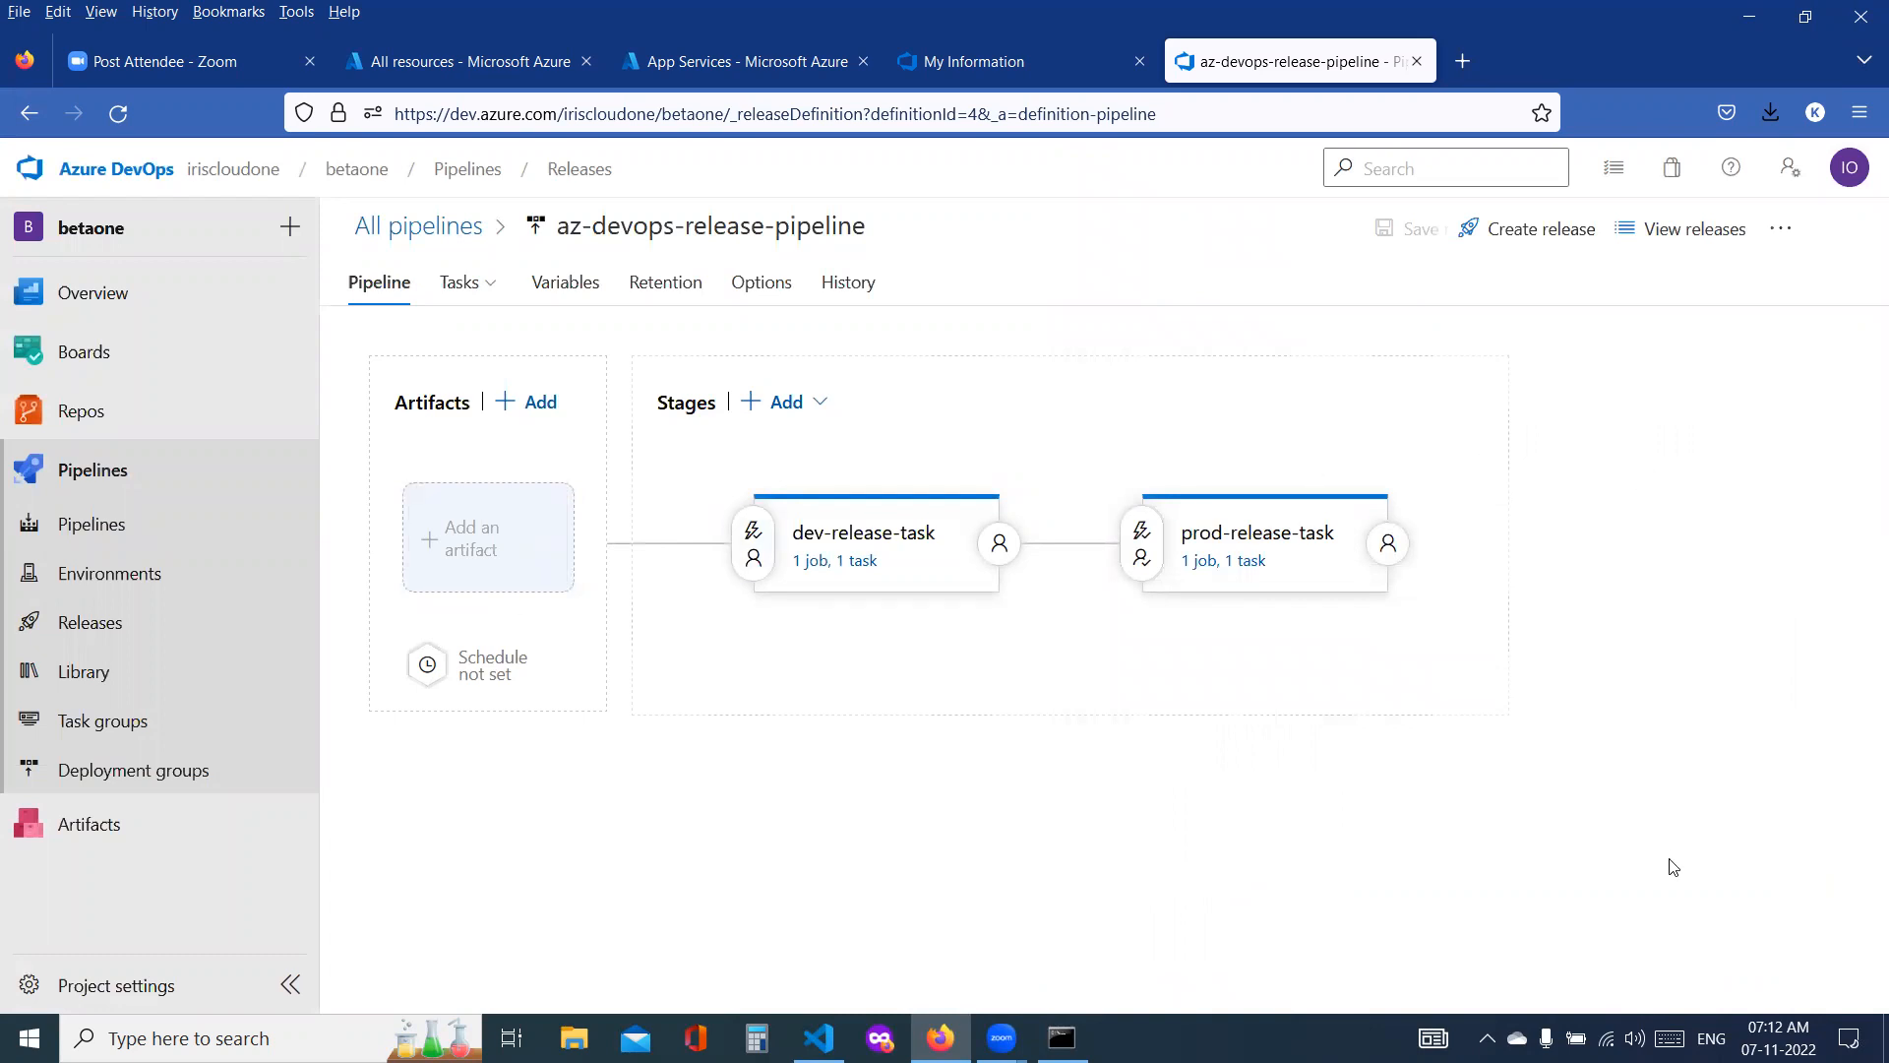
Step: Create a new build pipeline from the betaone repository in Azure Repos Git using the Maven template
left_click(115, 545)
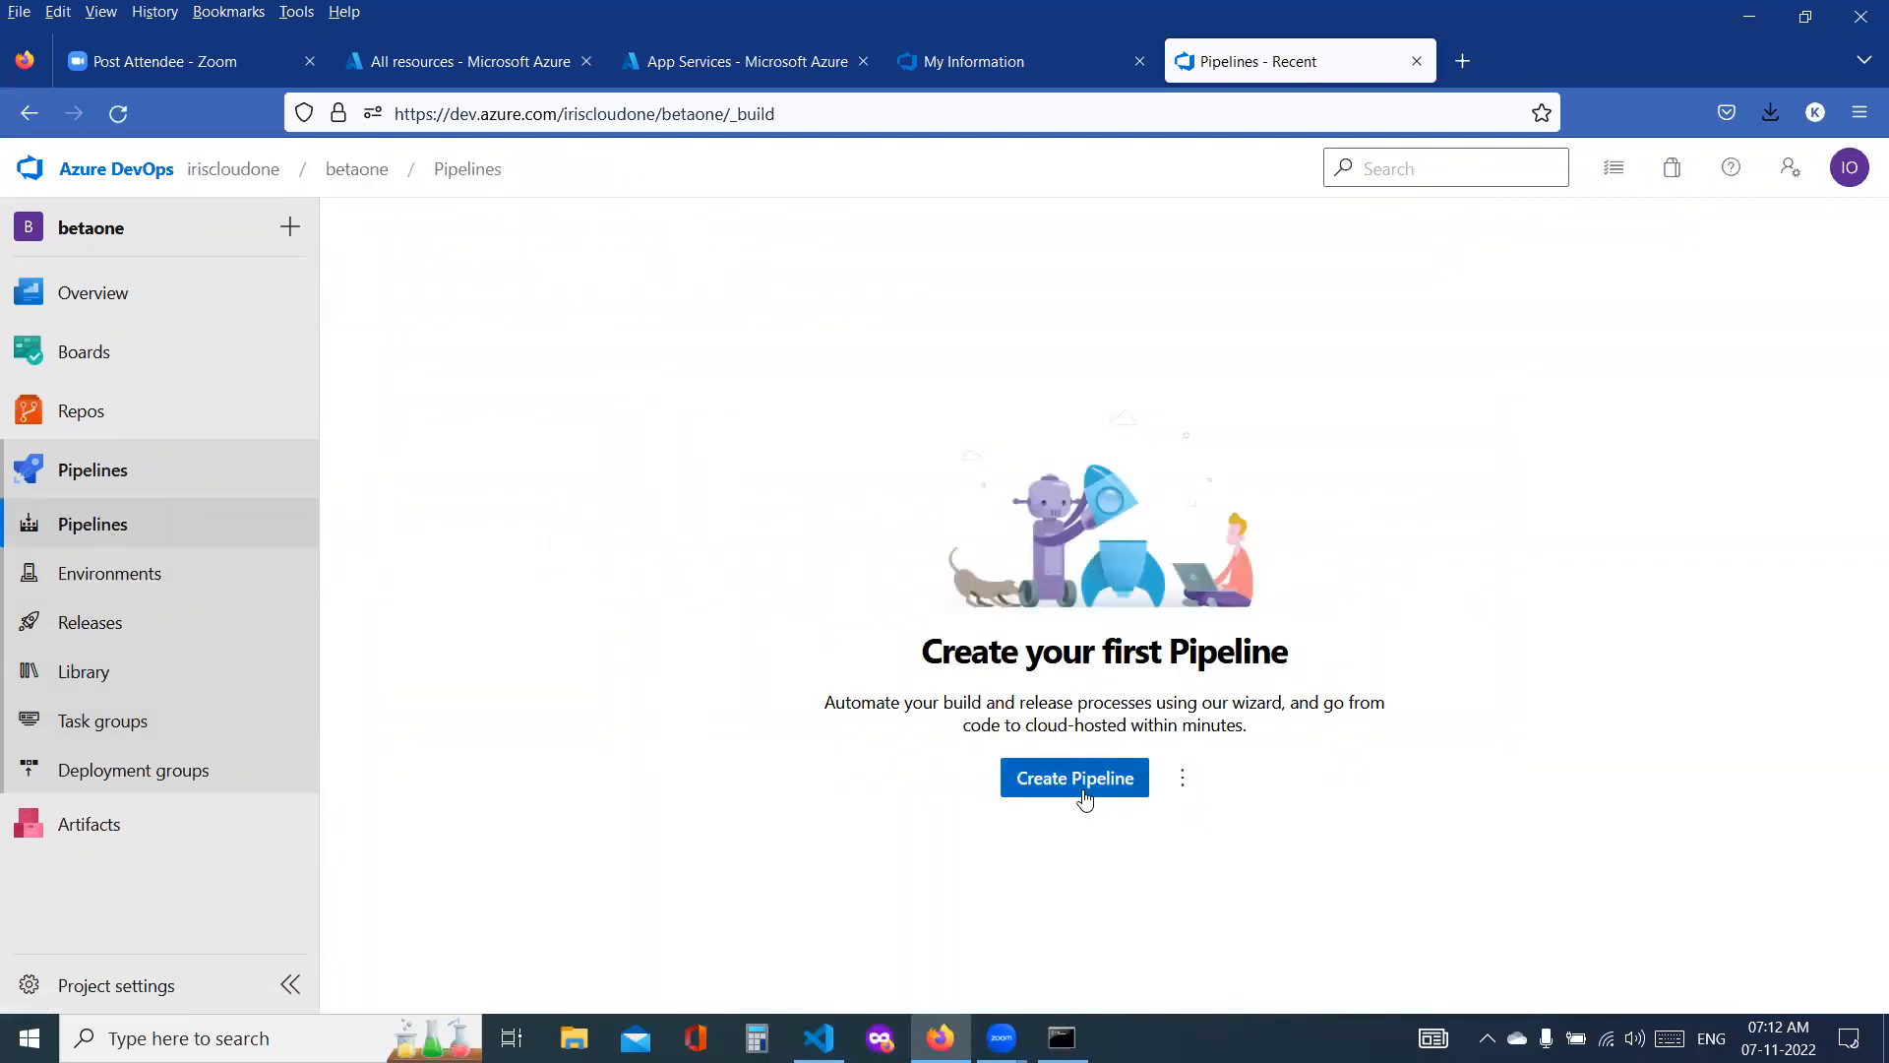
left_click(1084, 791)
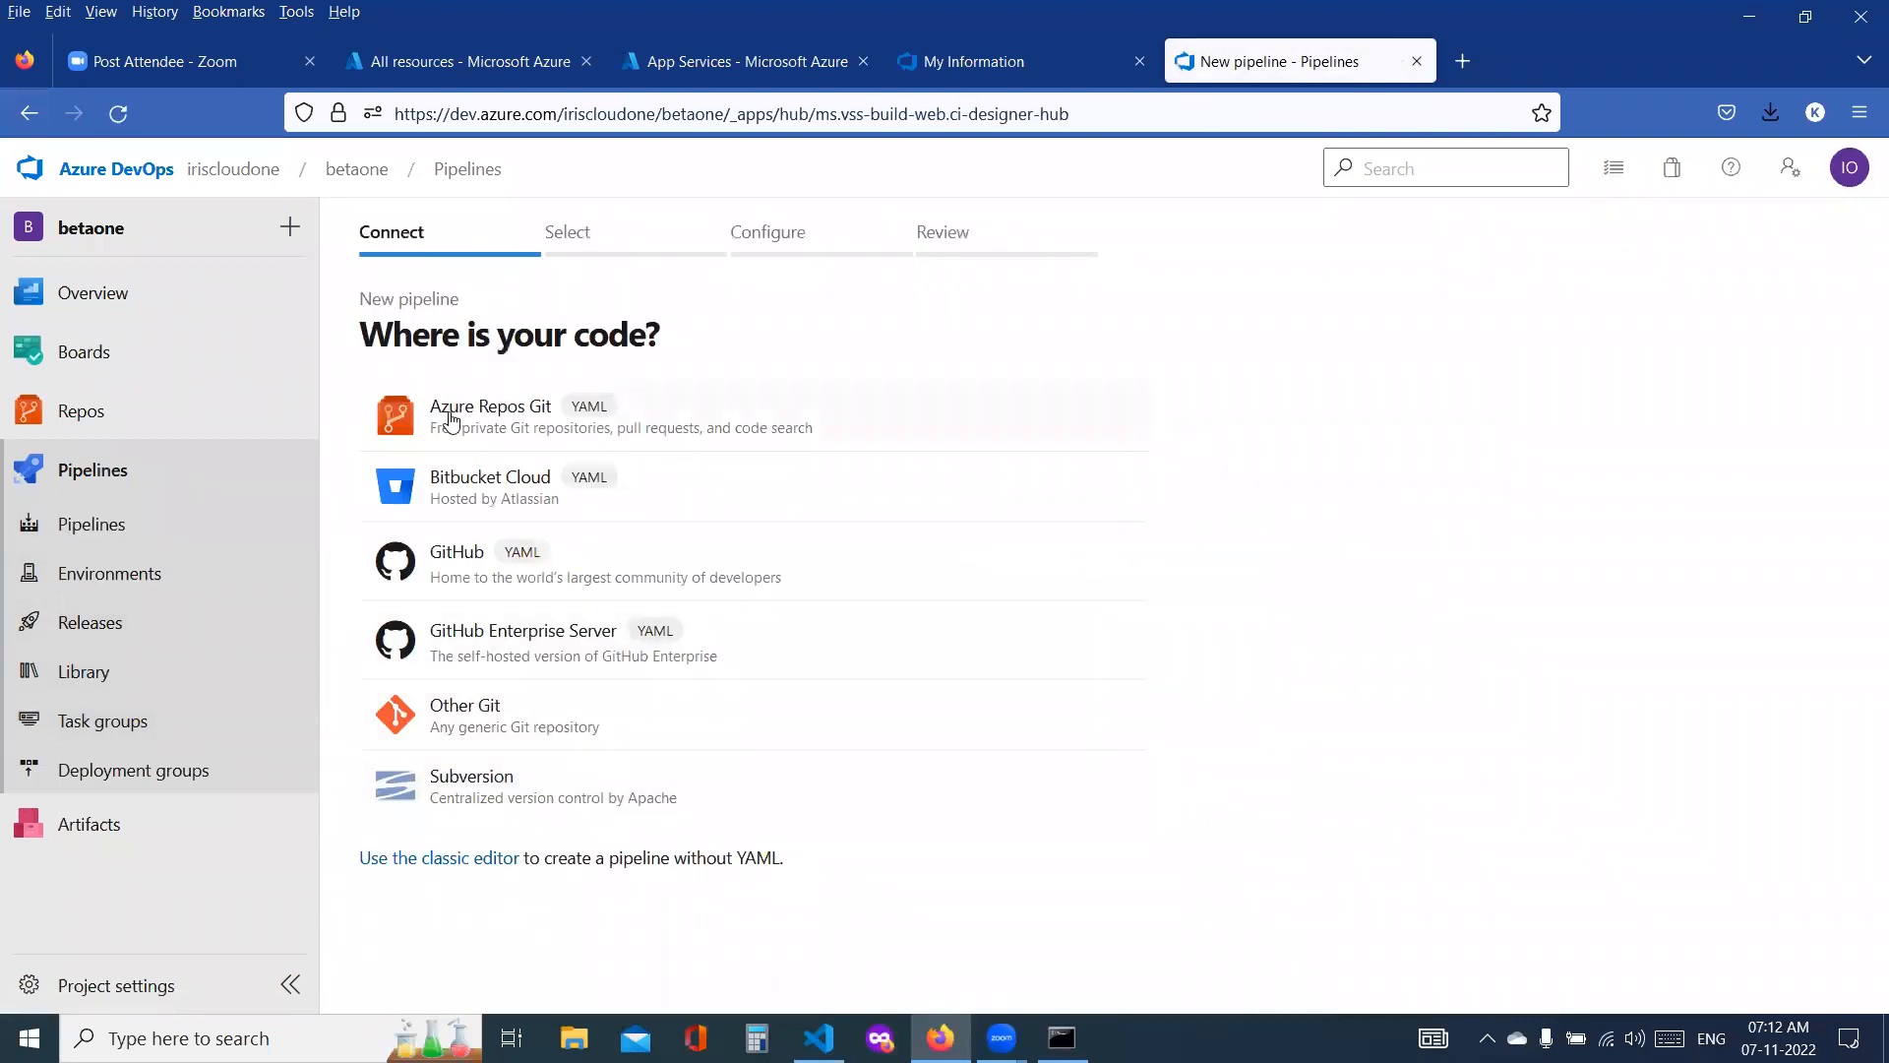
left_click(450, 419)
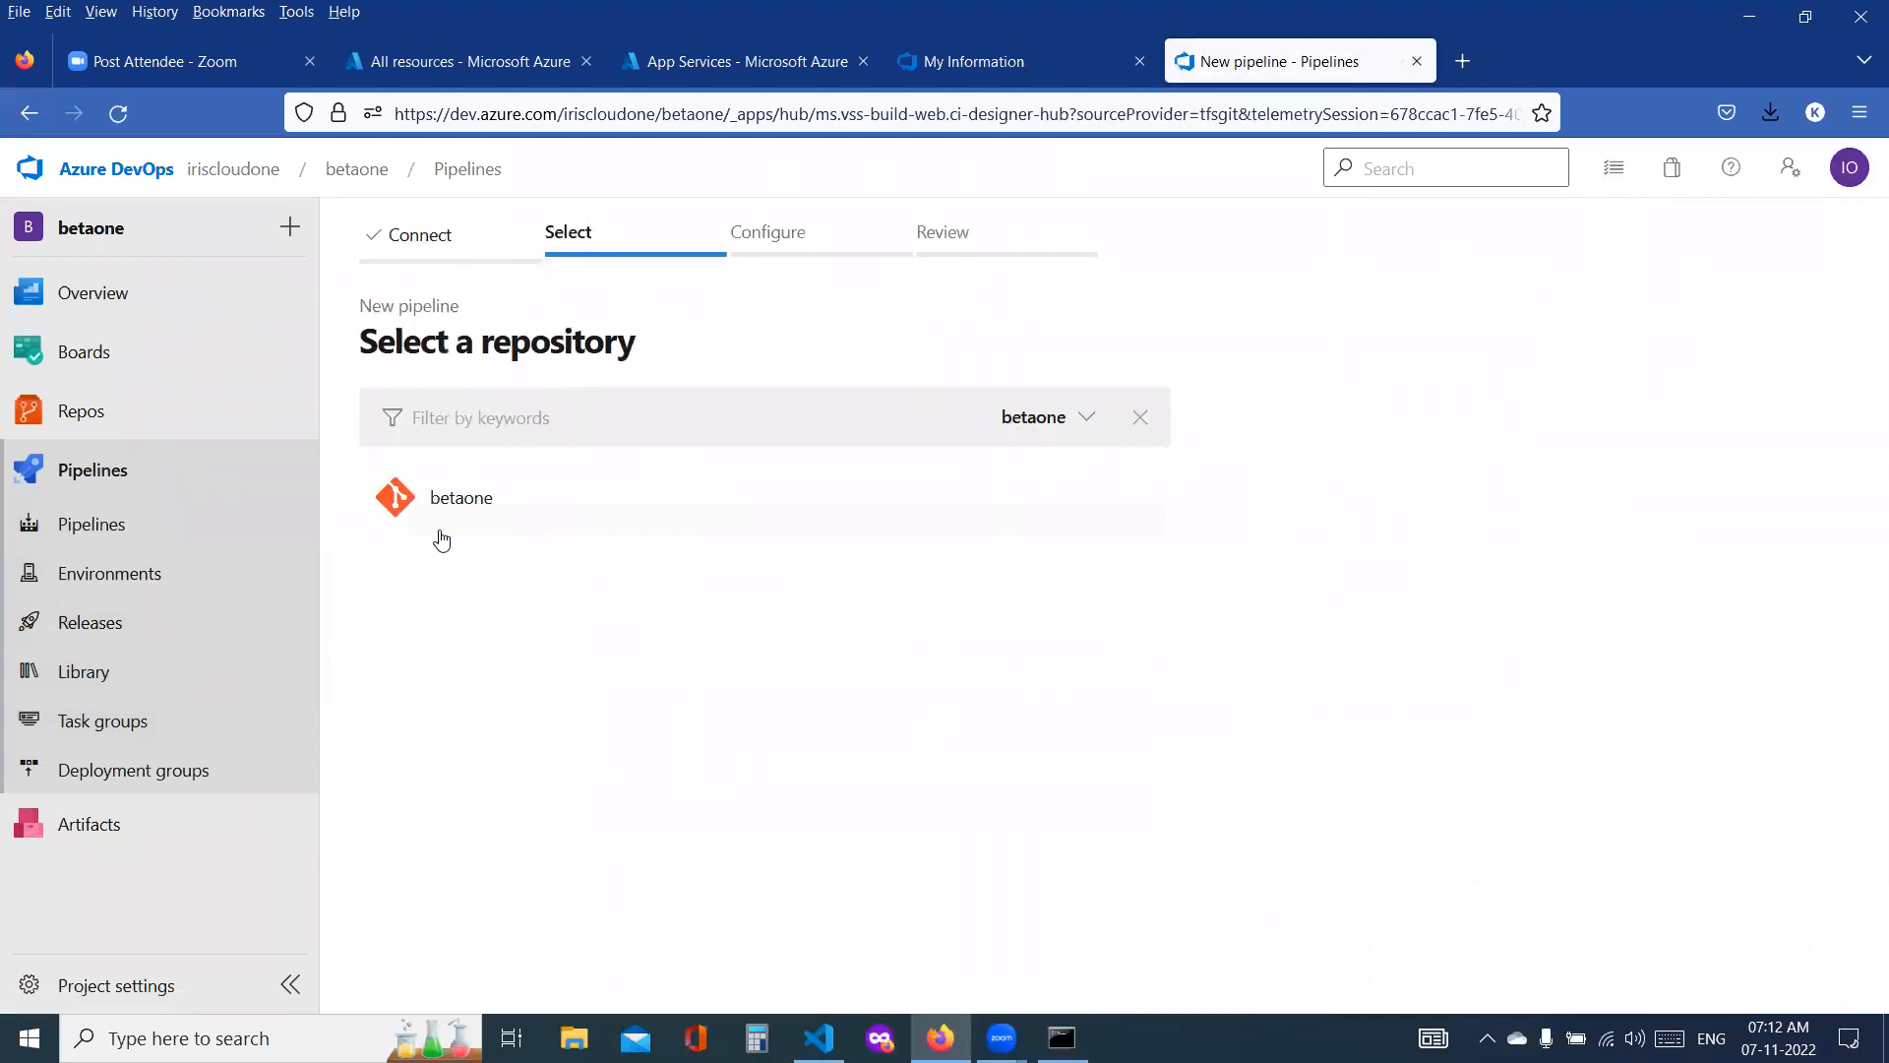
left_click(434, 517)
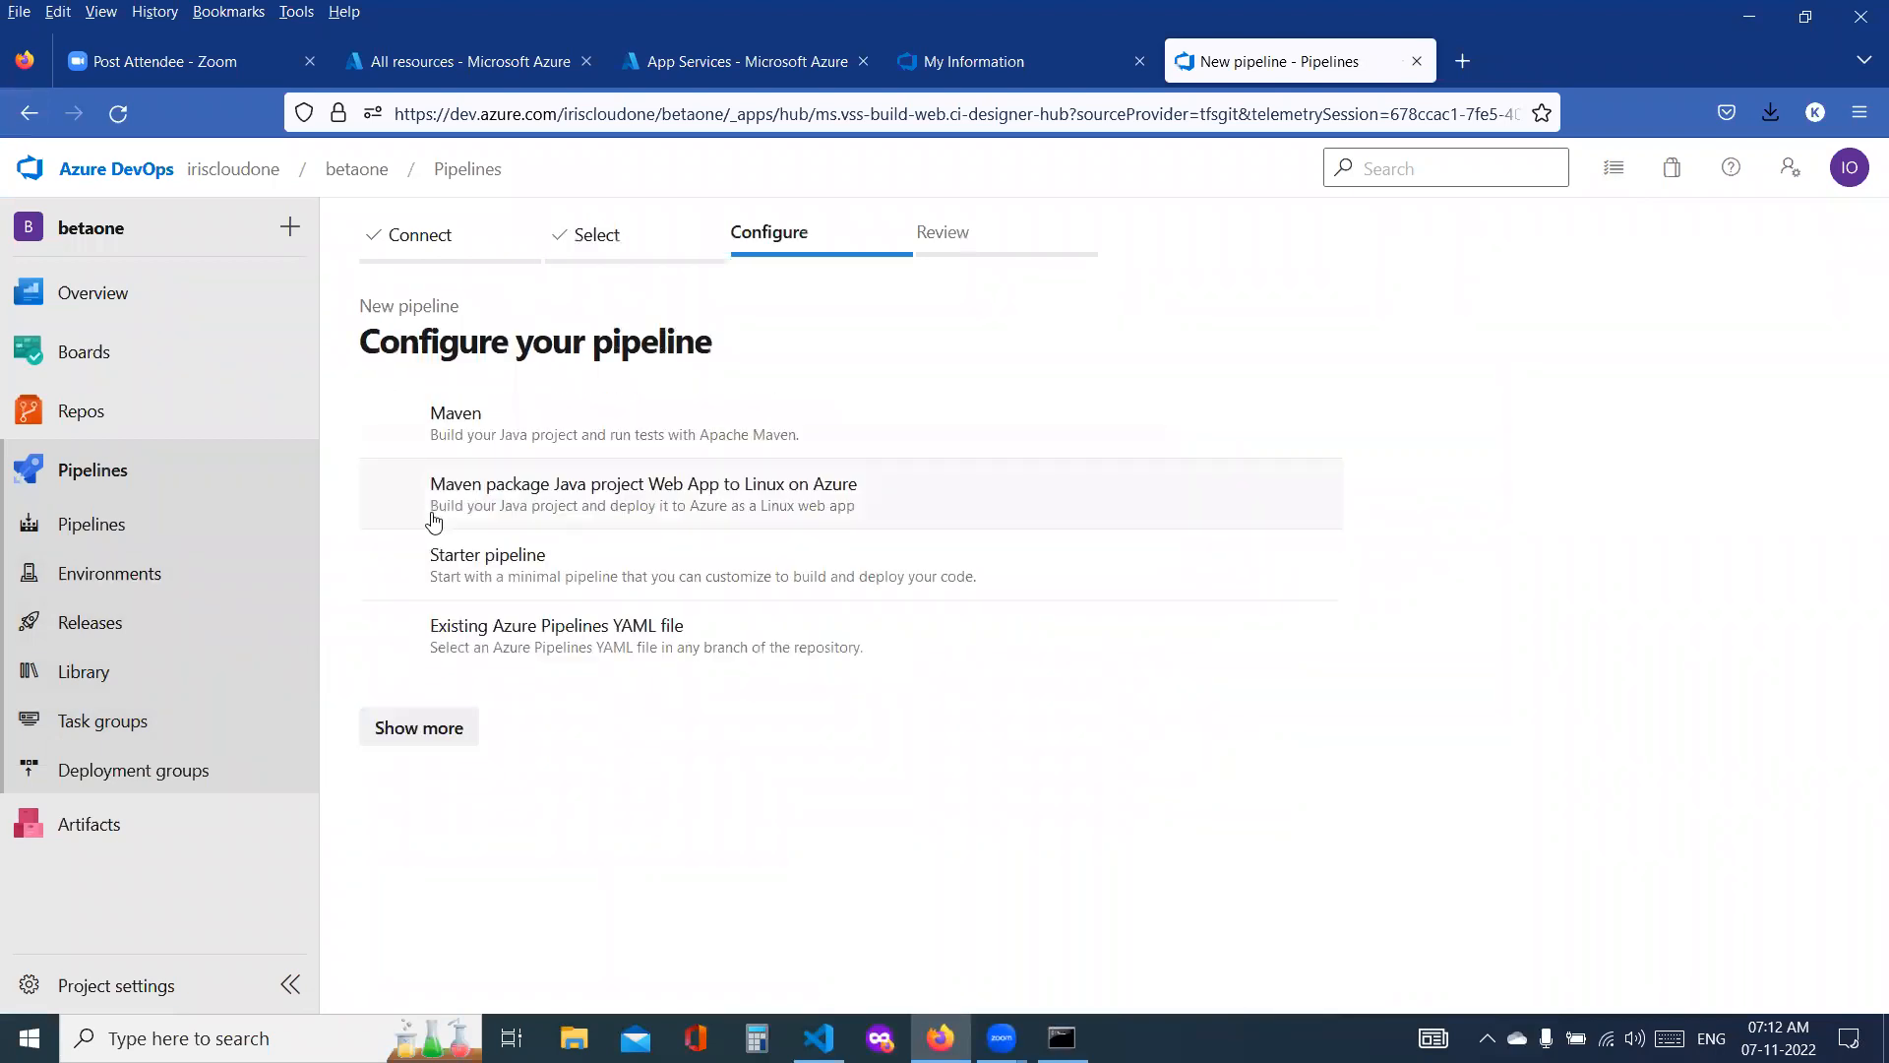
left_click(455, 438)
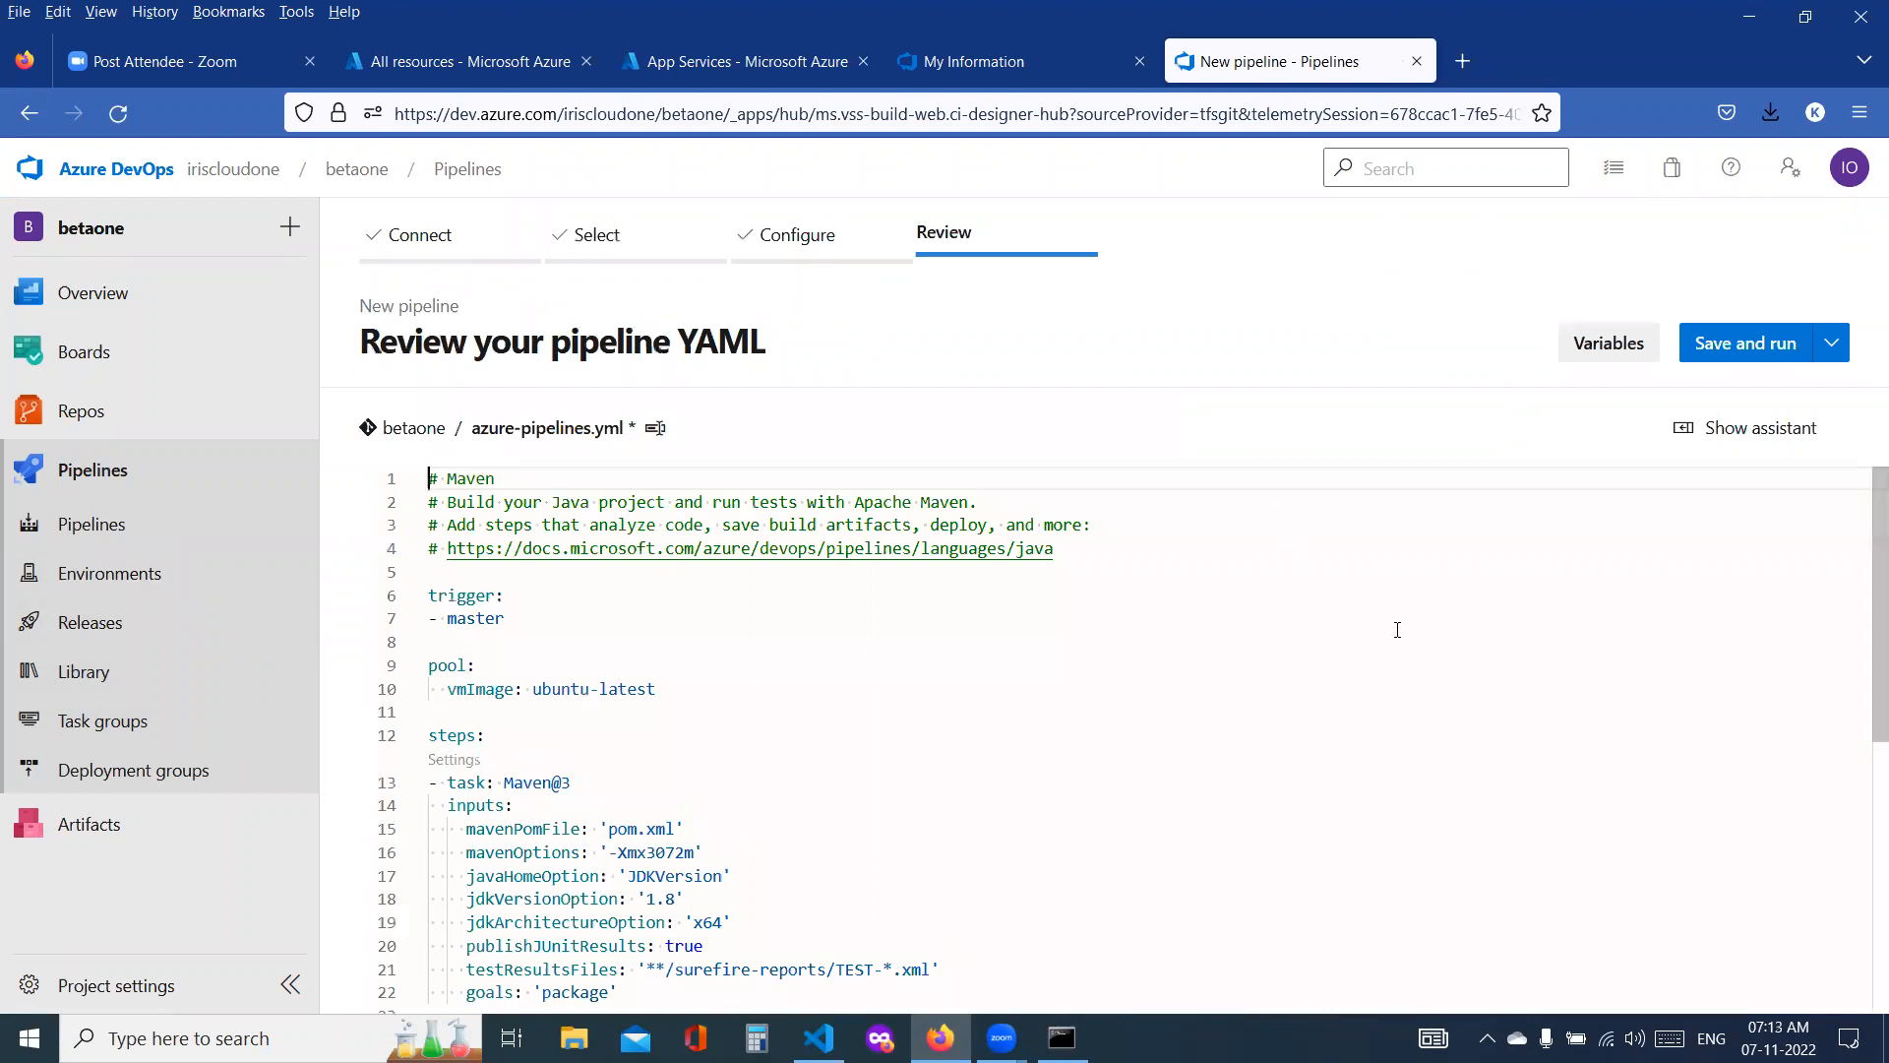
Step: Review the Maven pipeline YAML, save and run it with a commit directly to the master branch, and open the job's log
scroll(900, 640, "down", 7)
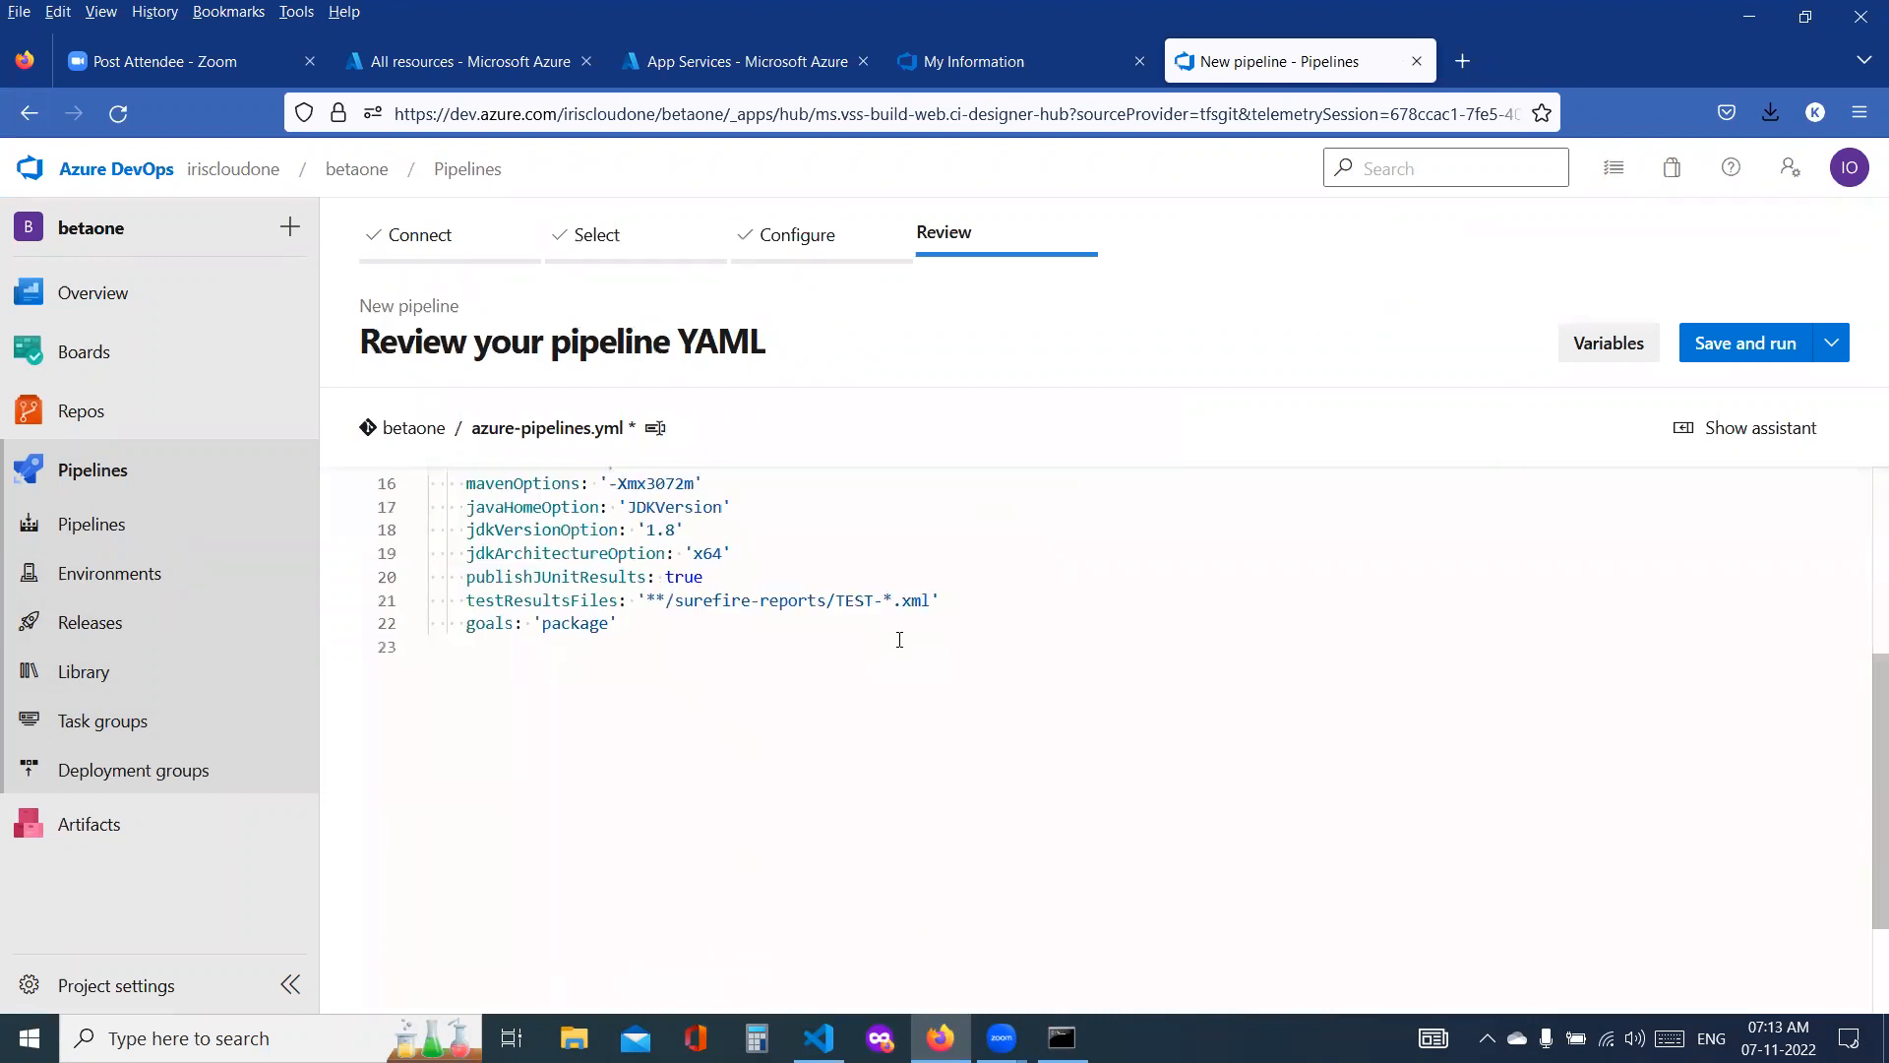
scroll(899, 639, "up", 3)
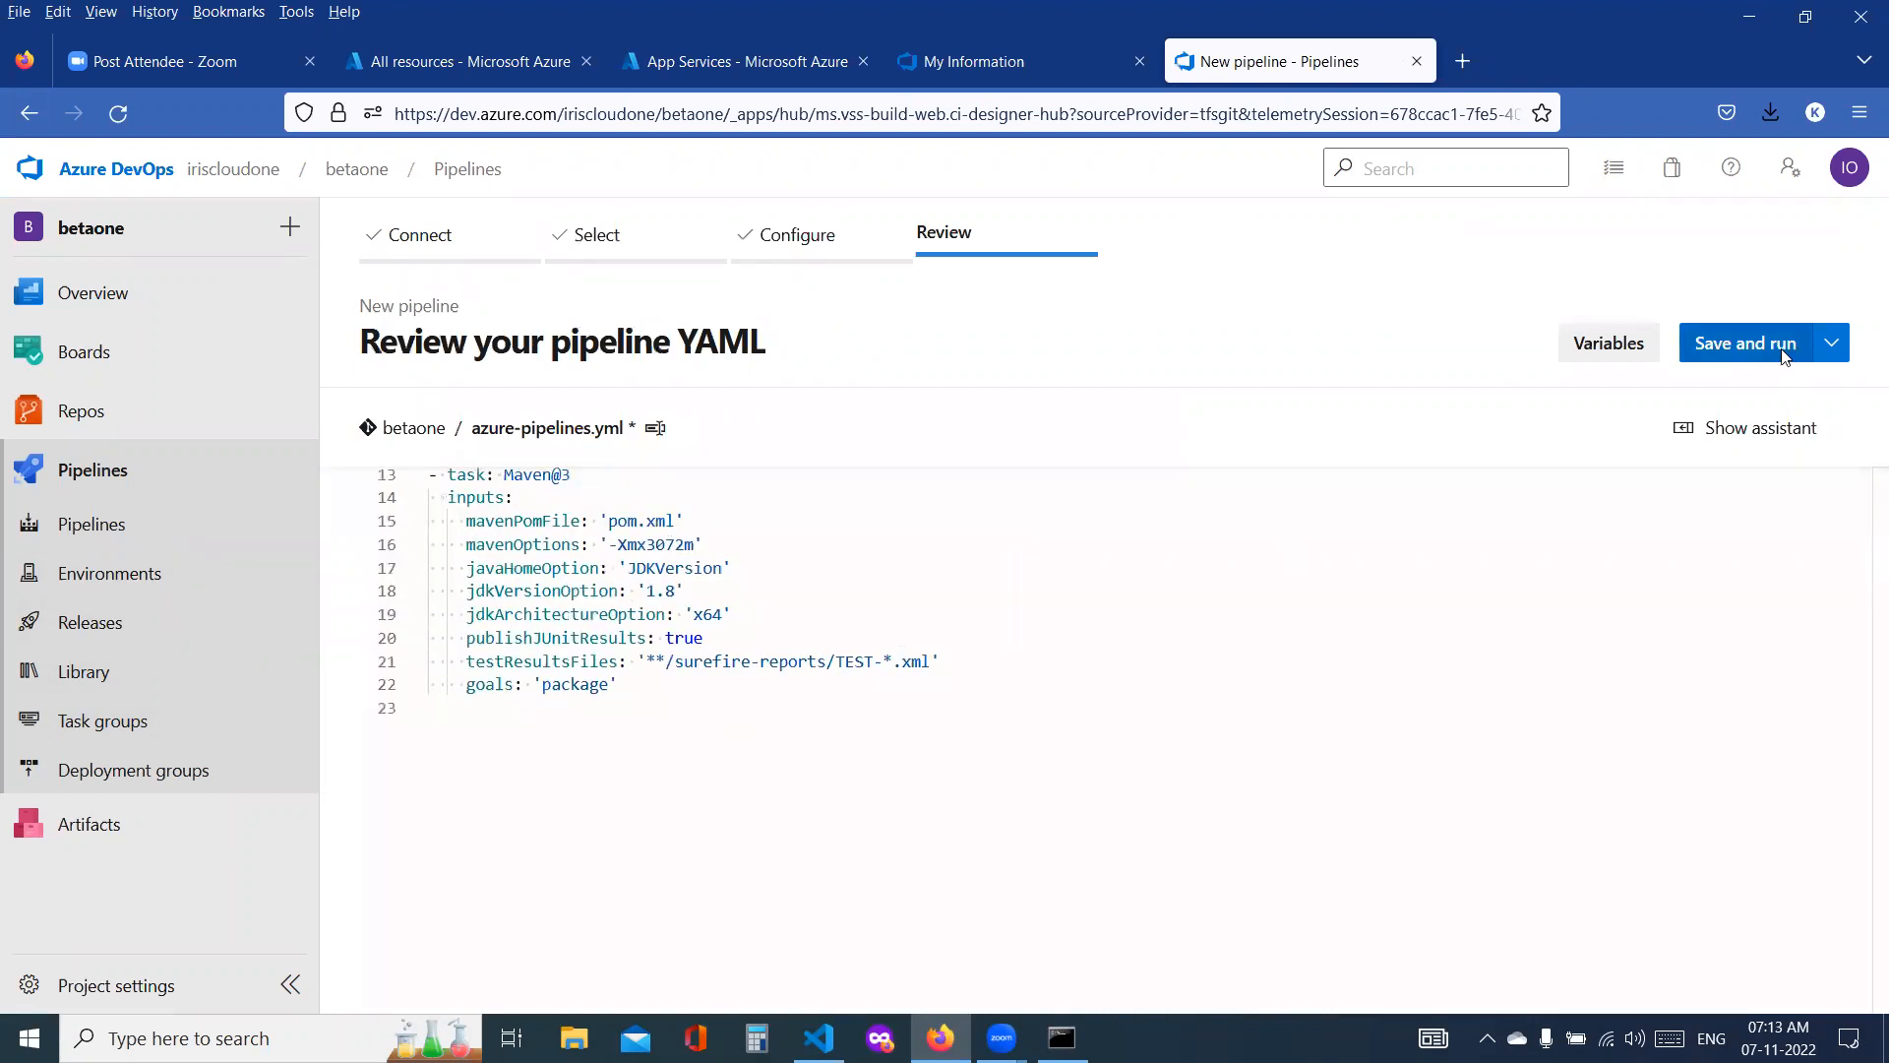
left_click(1744, 342)
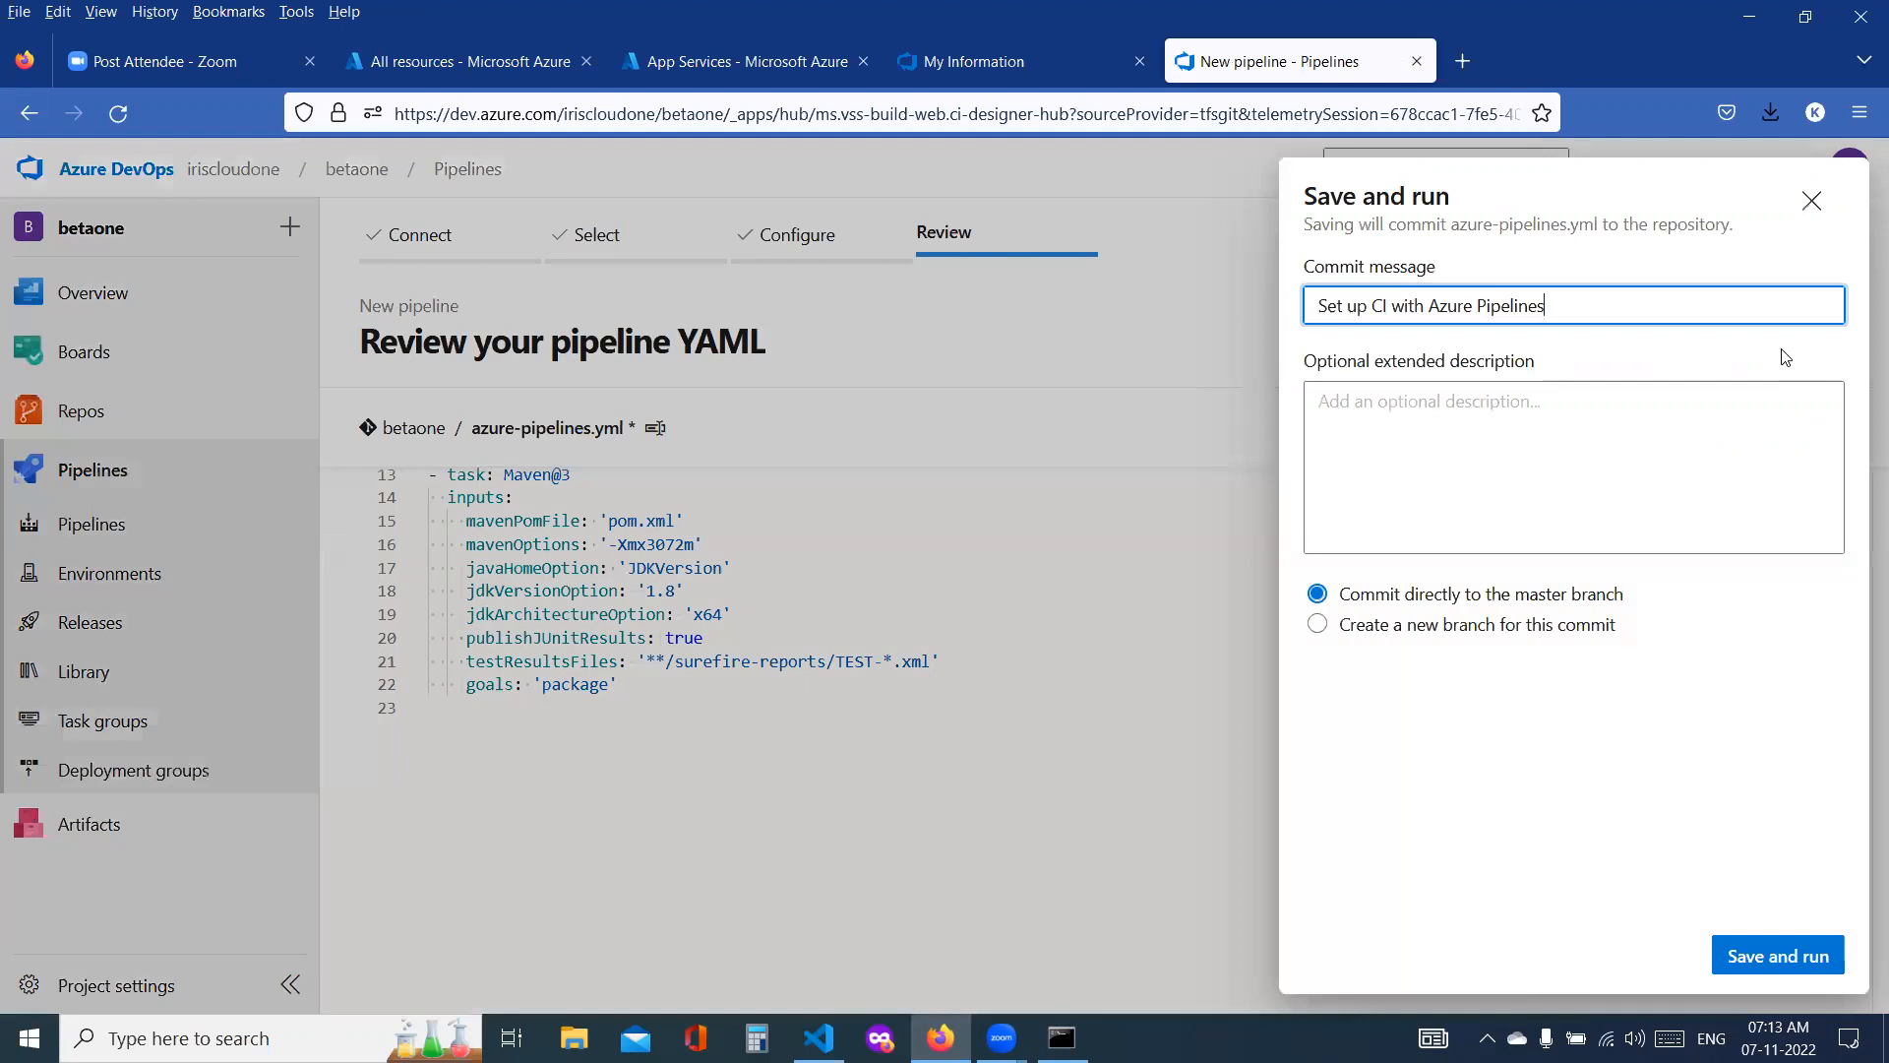
left_click(1779, 957)
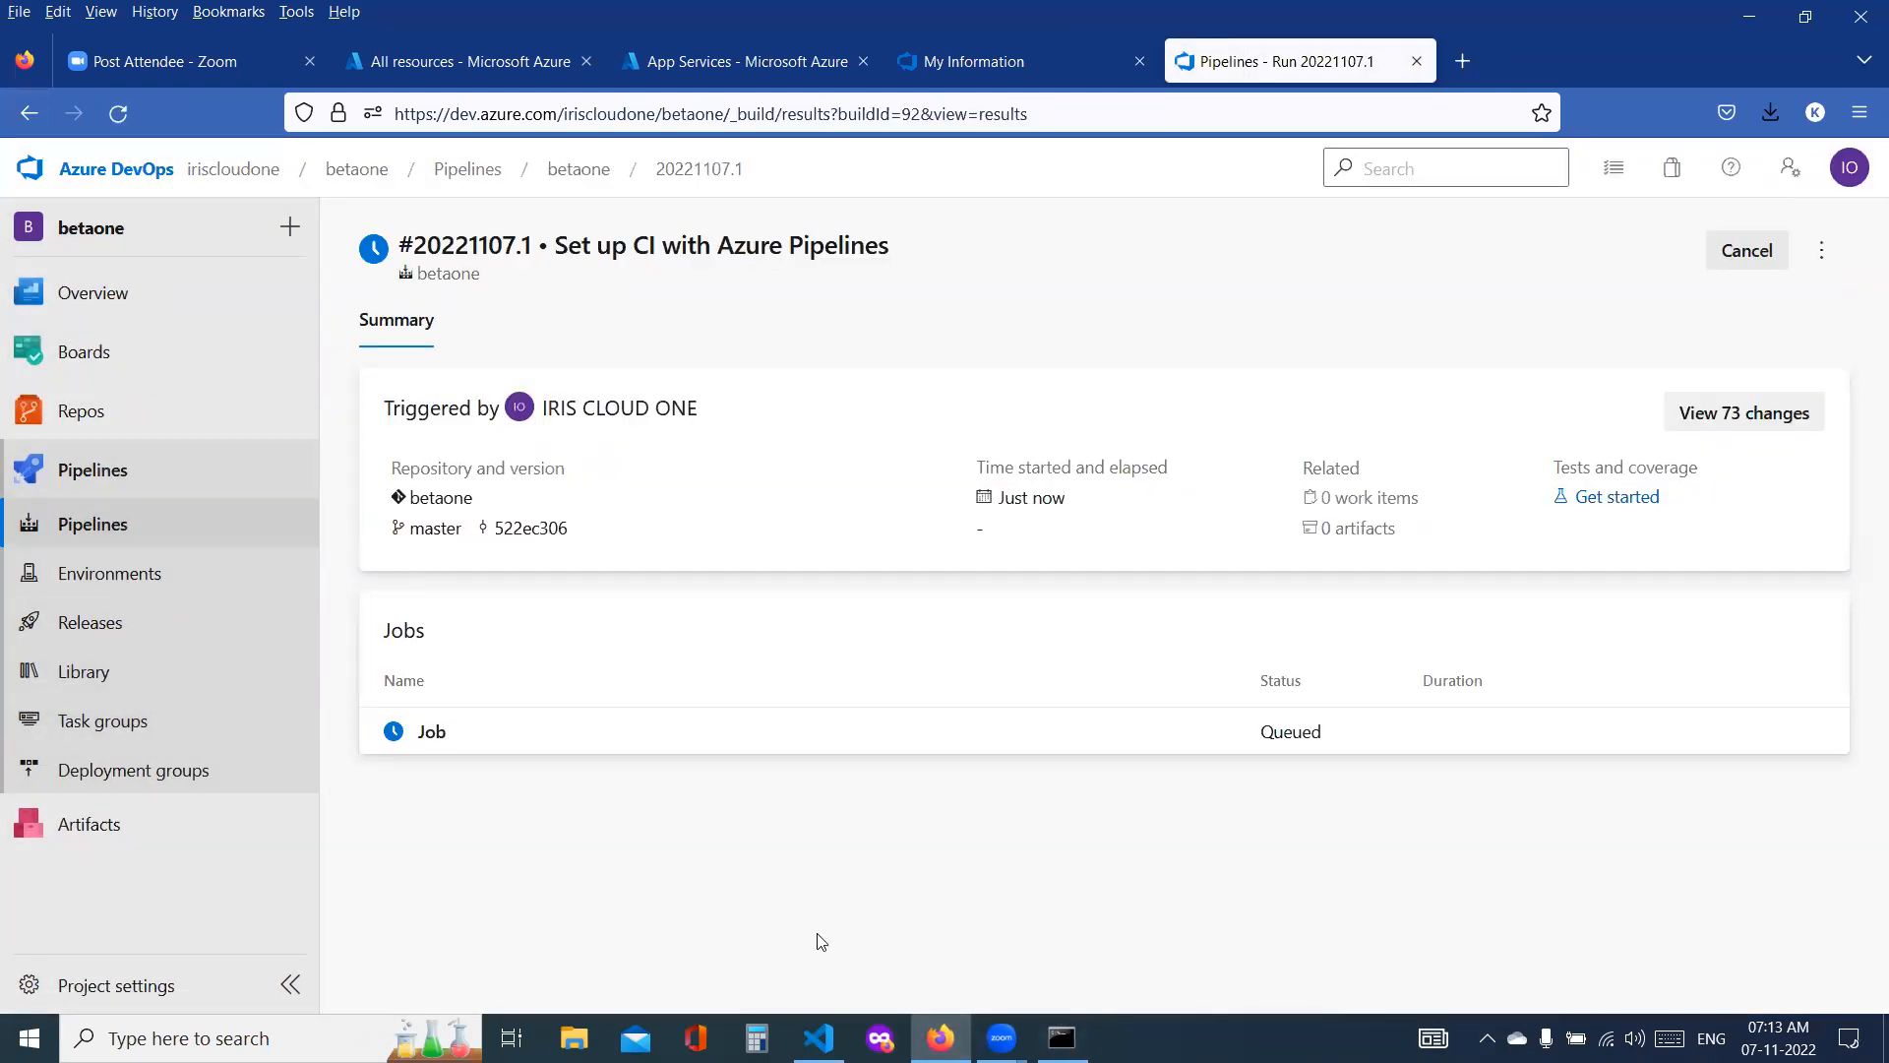
left_click(434, 736)
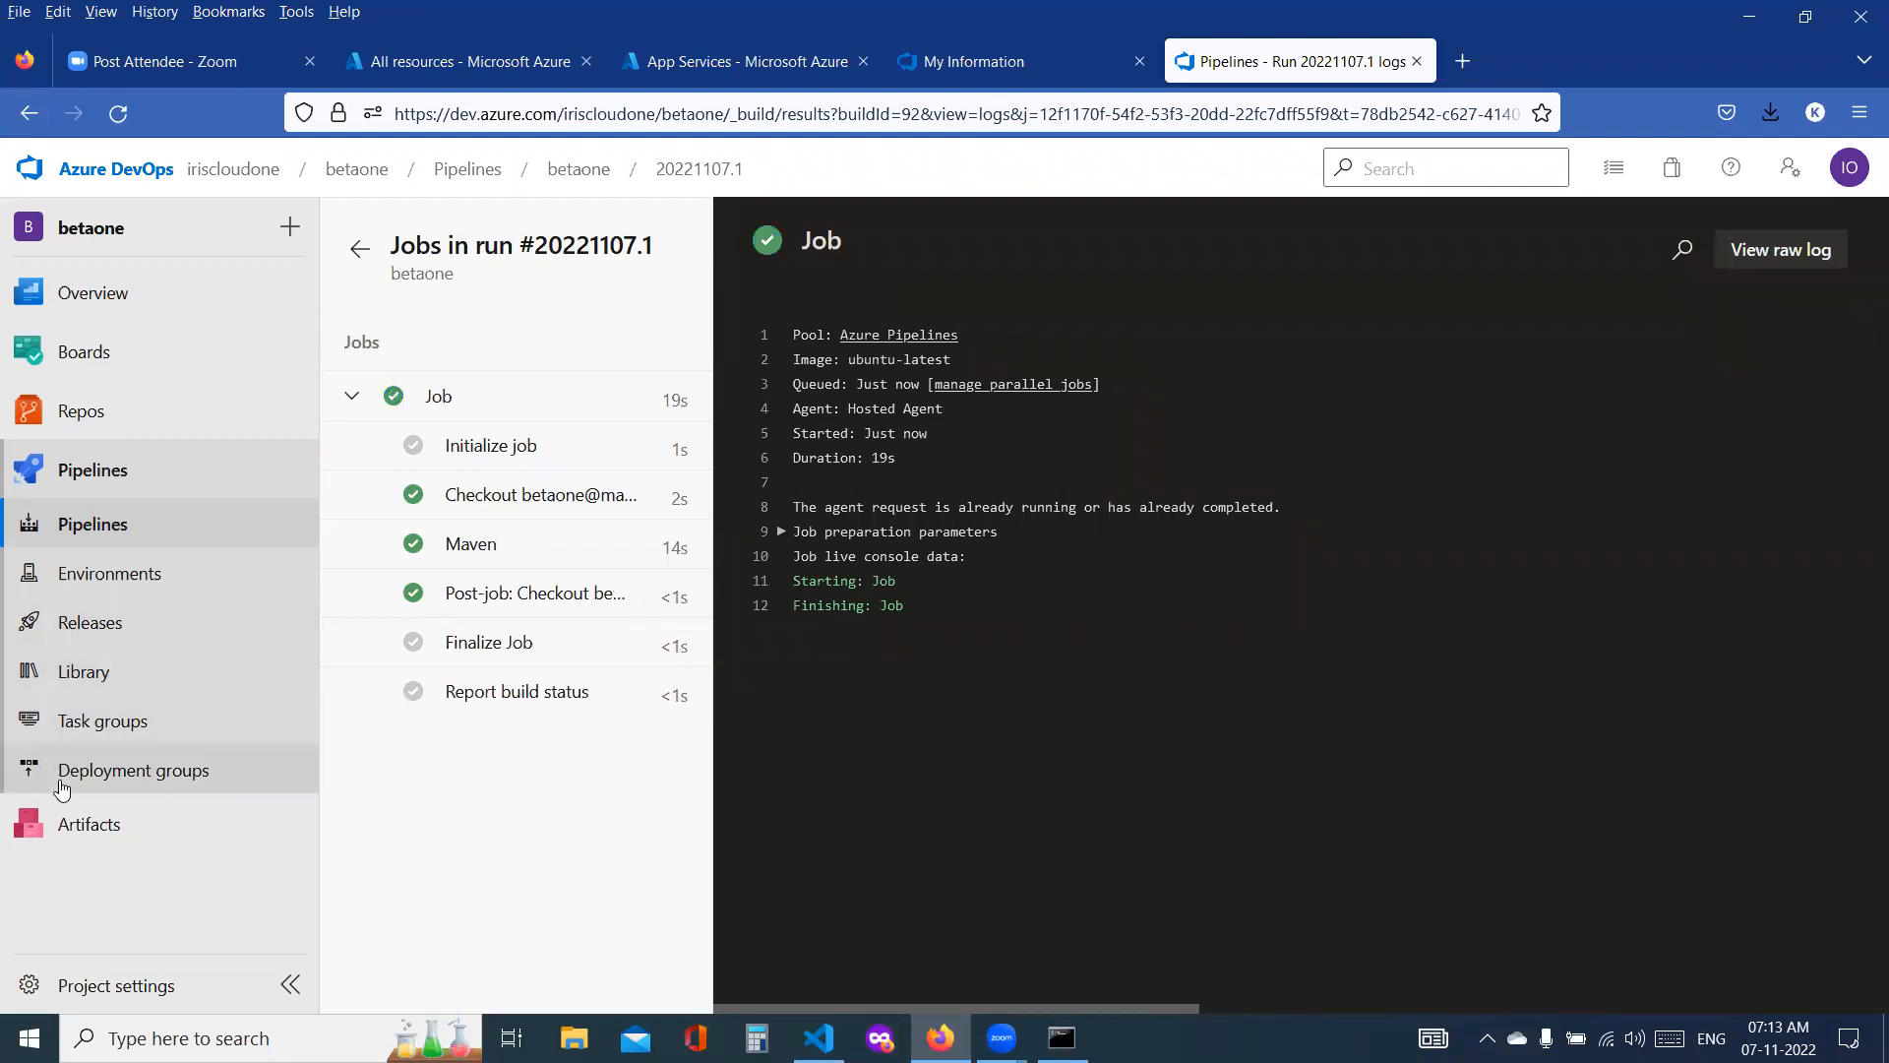
Step: Open az-devops-release-pipeline for editing and add the betaone build pipeline as its artifact, with the latest default version and alias _betaone
left_click(110, 634)
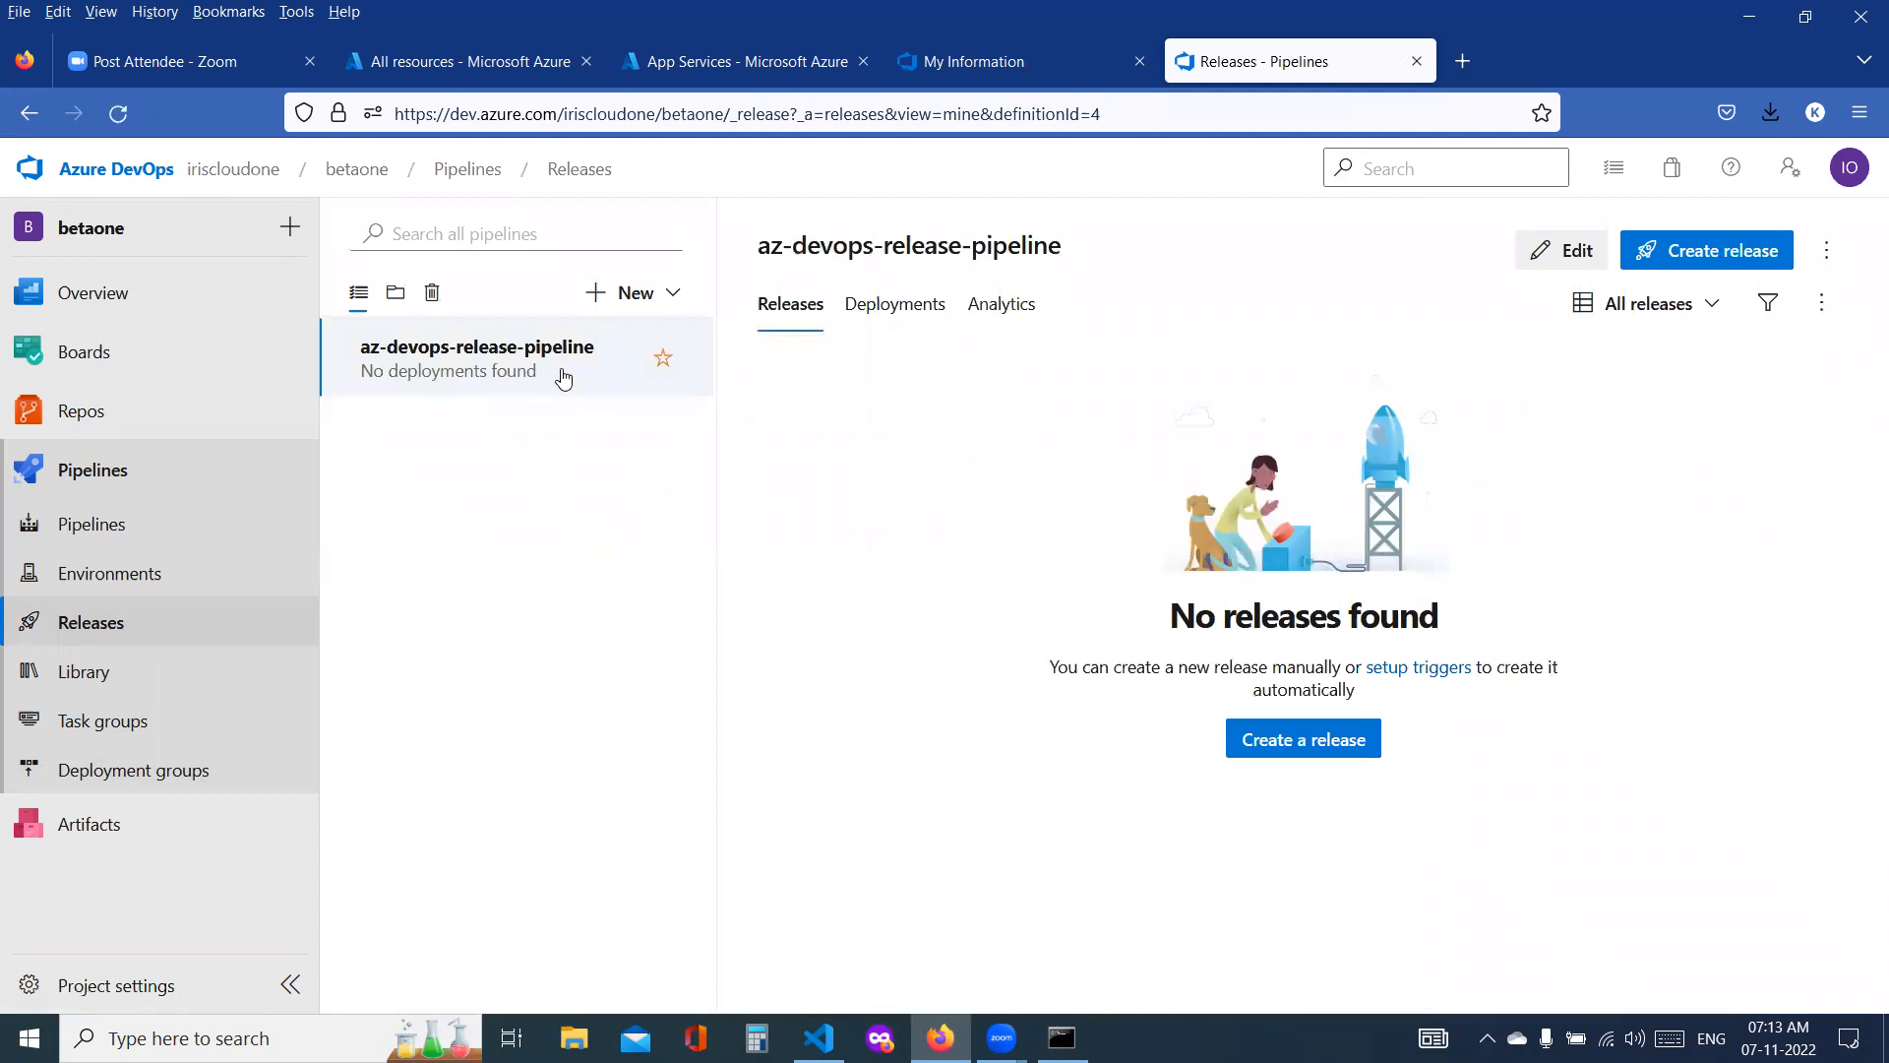
left_click(1549, 251)
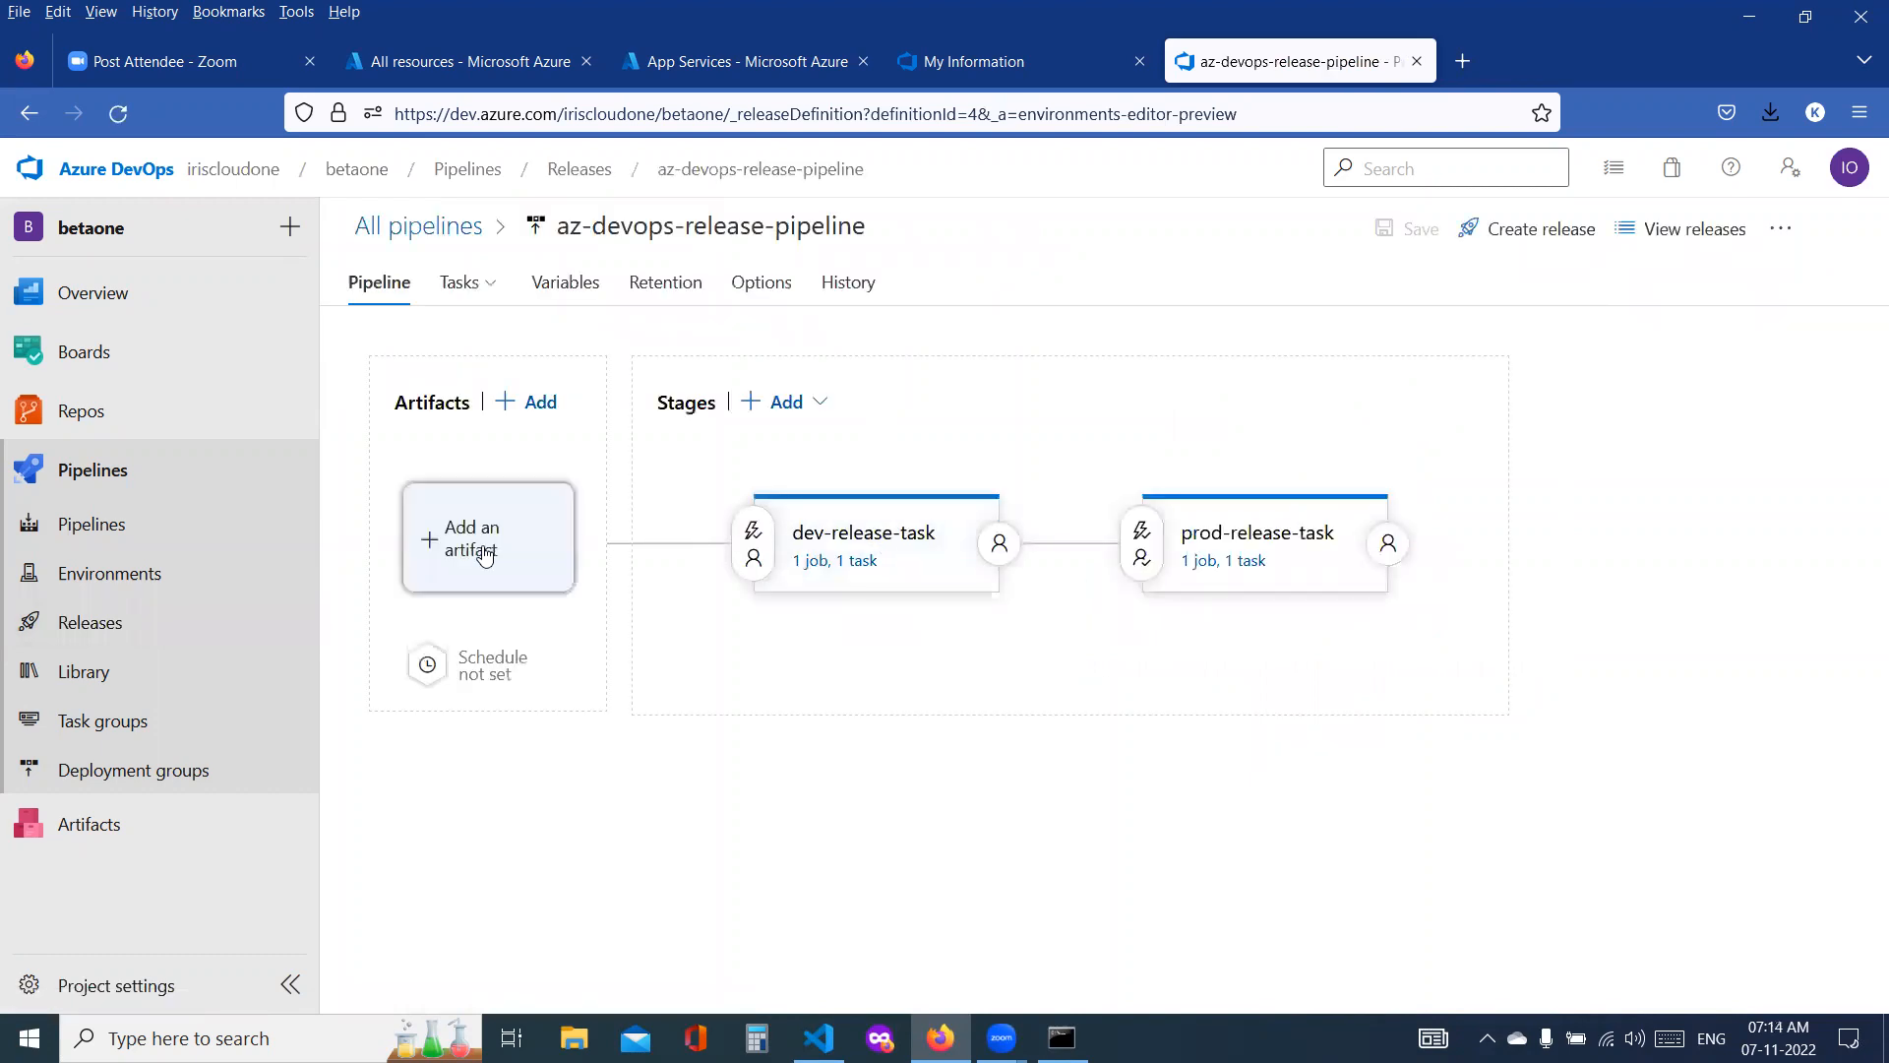
left_click(484, 556)
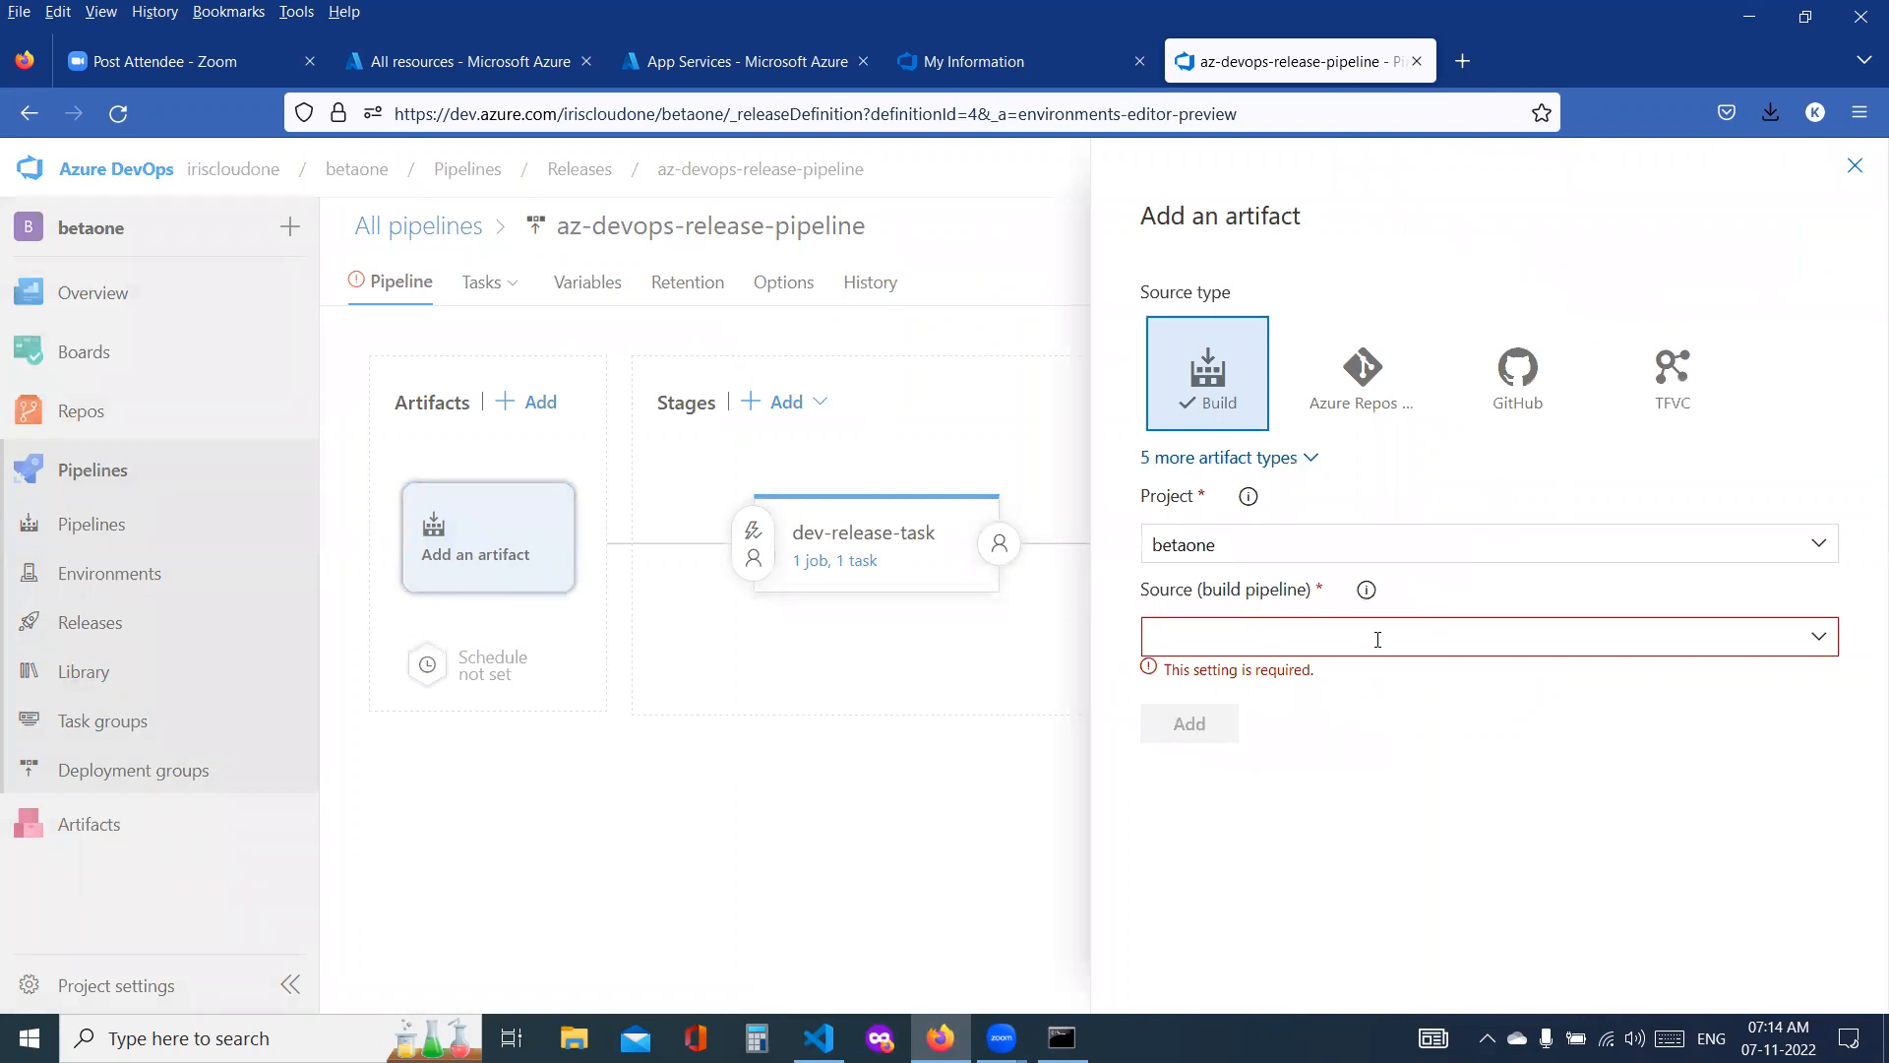
left_click(1823, 640)
left_click(1262, 686)
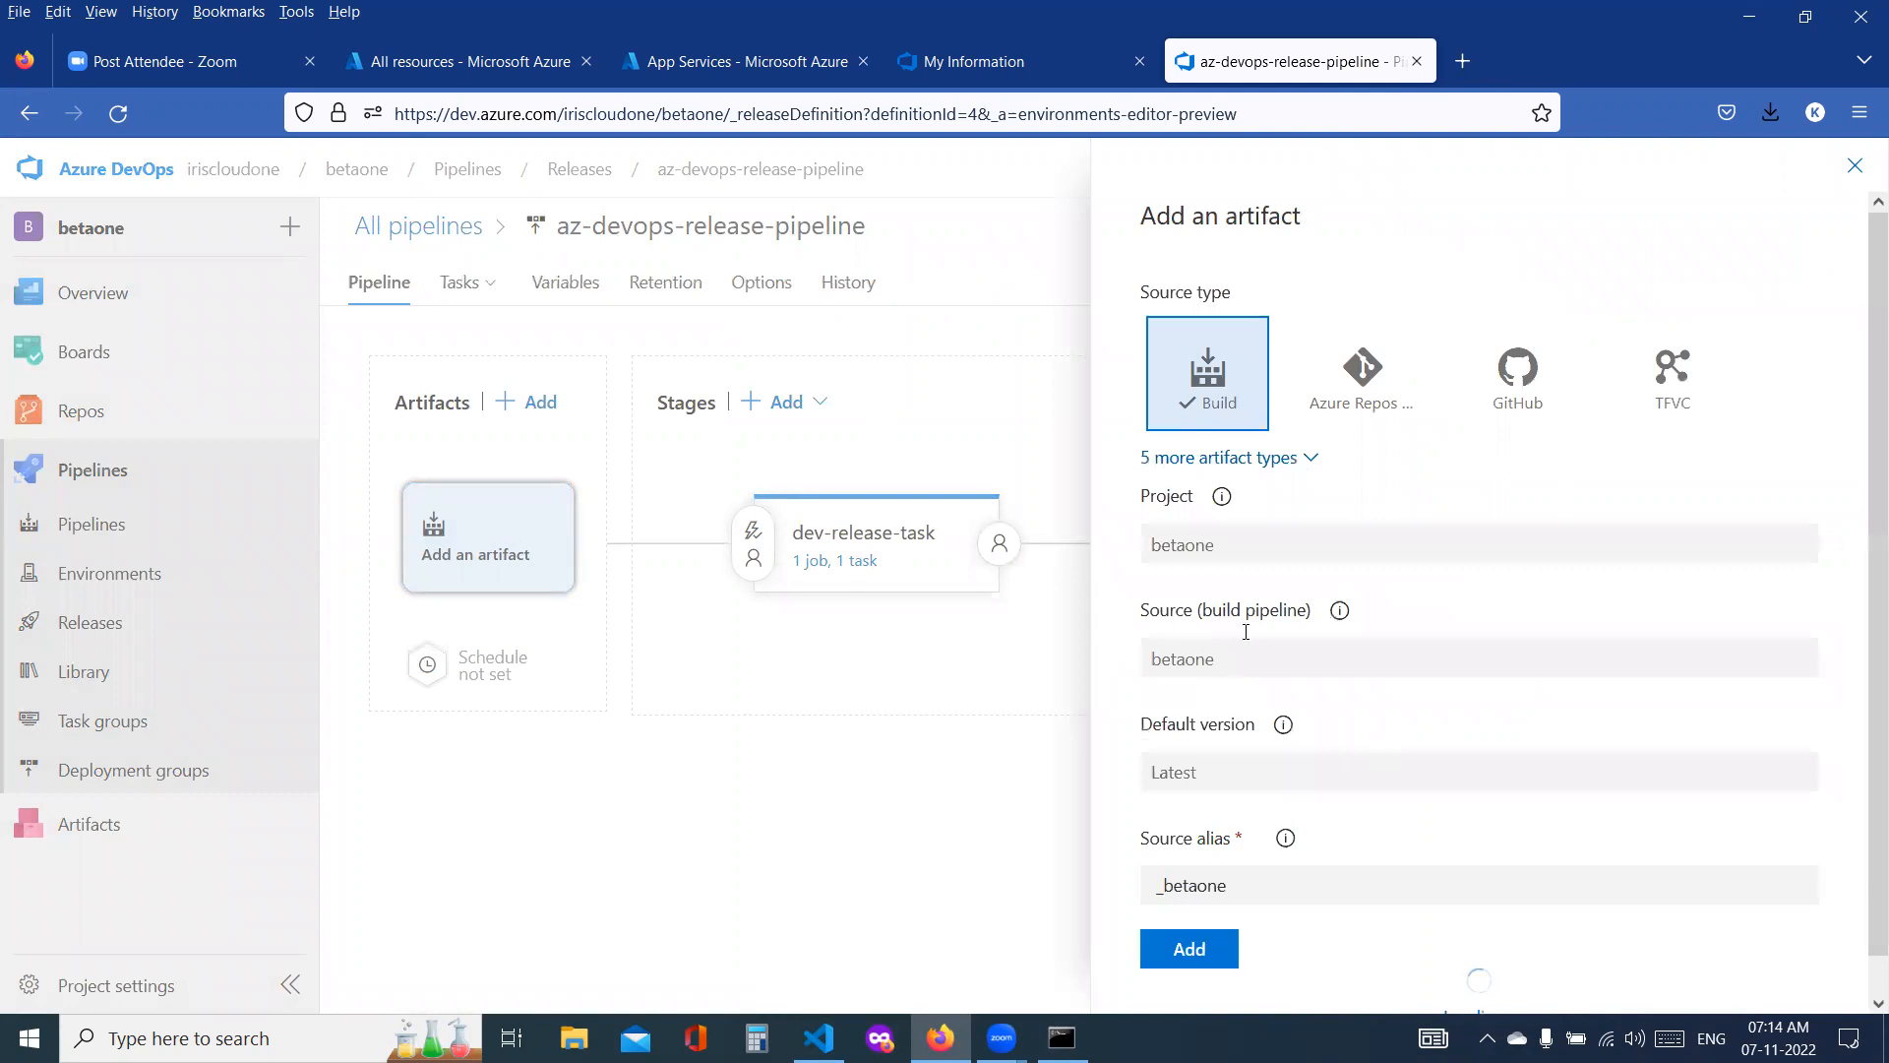
left_click(1194, 976)
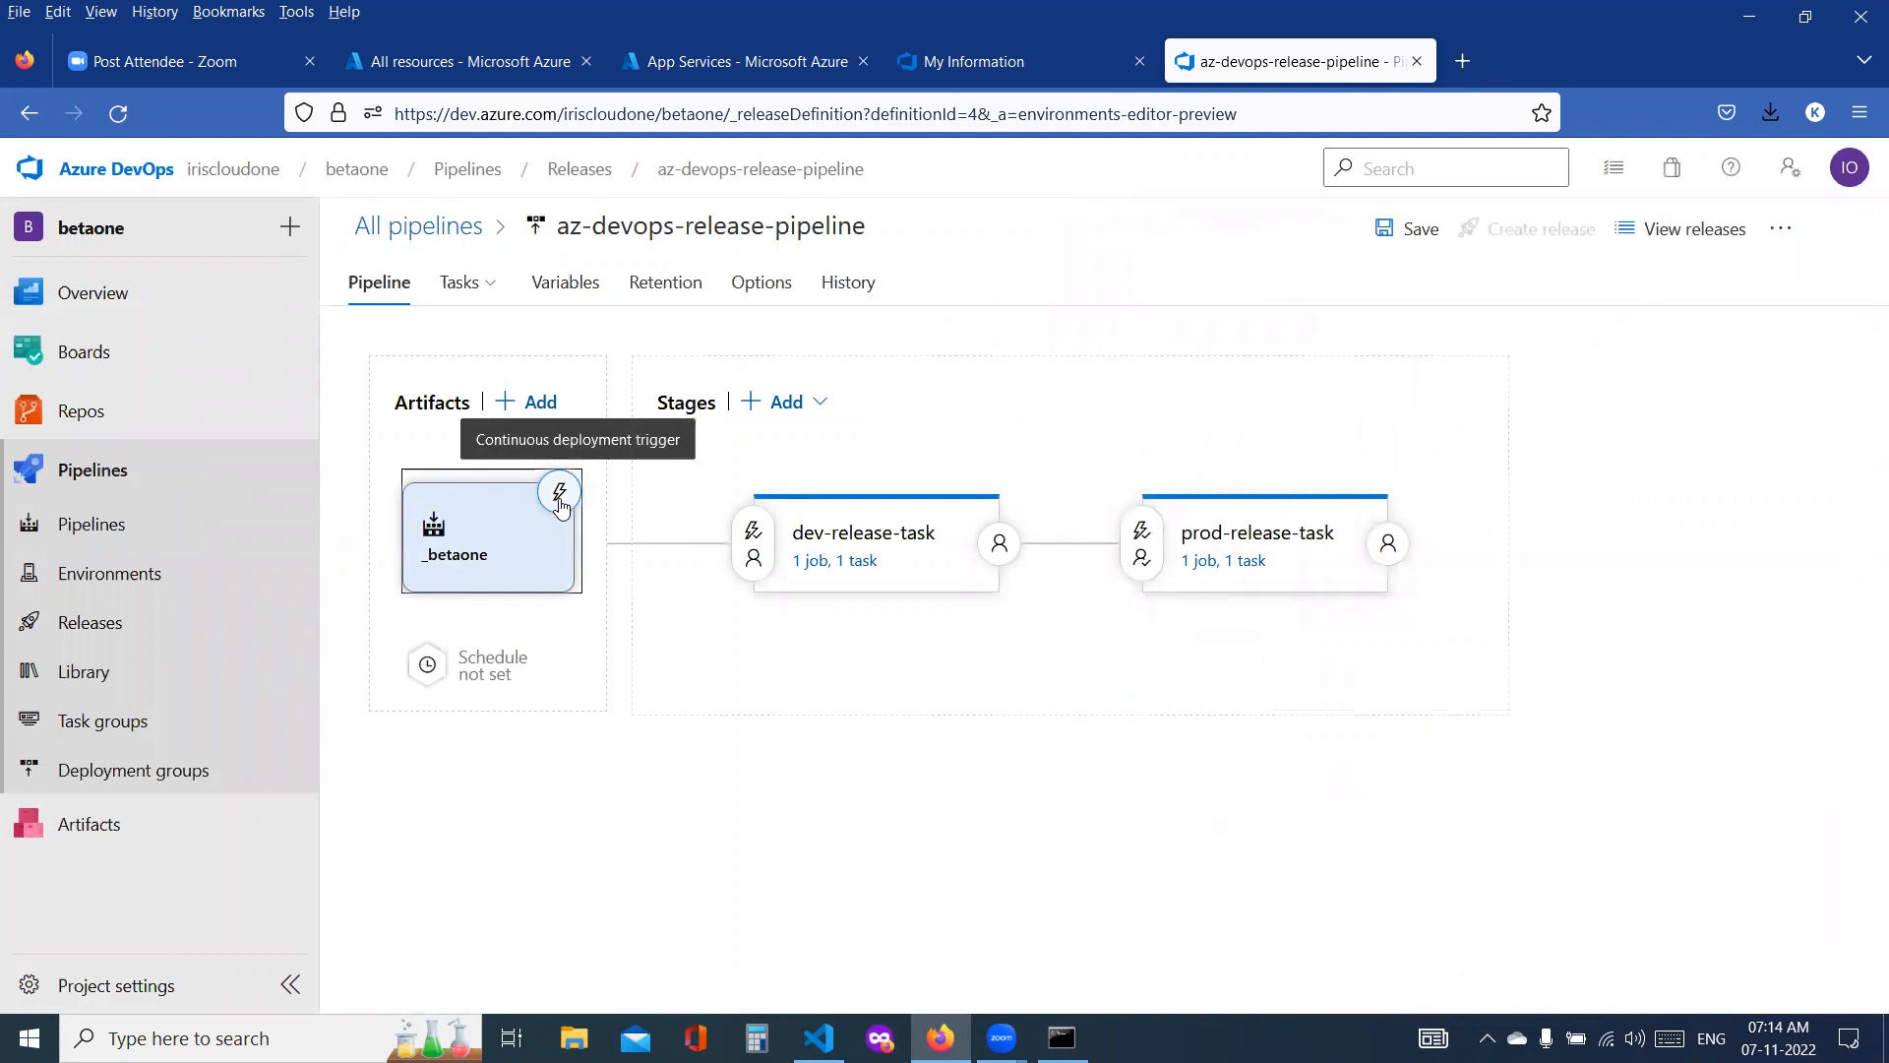
Step: Enable the continuous deployment trigger on the _betaone build artifact
left_click(560, 497)
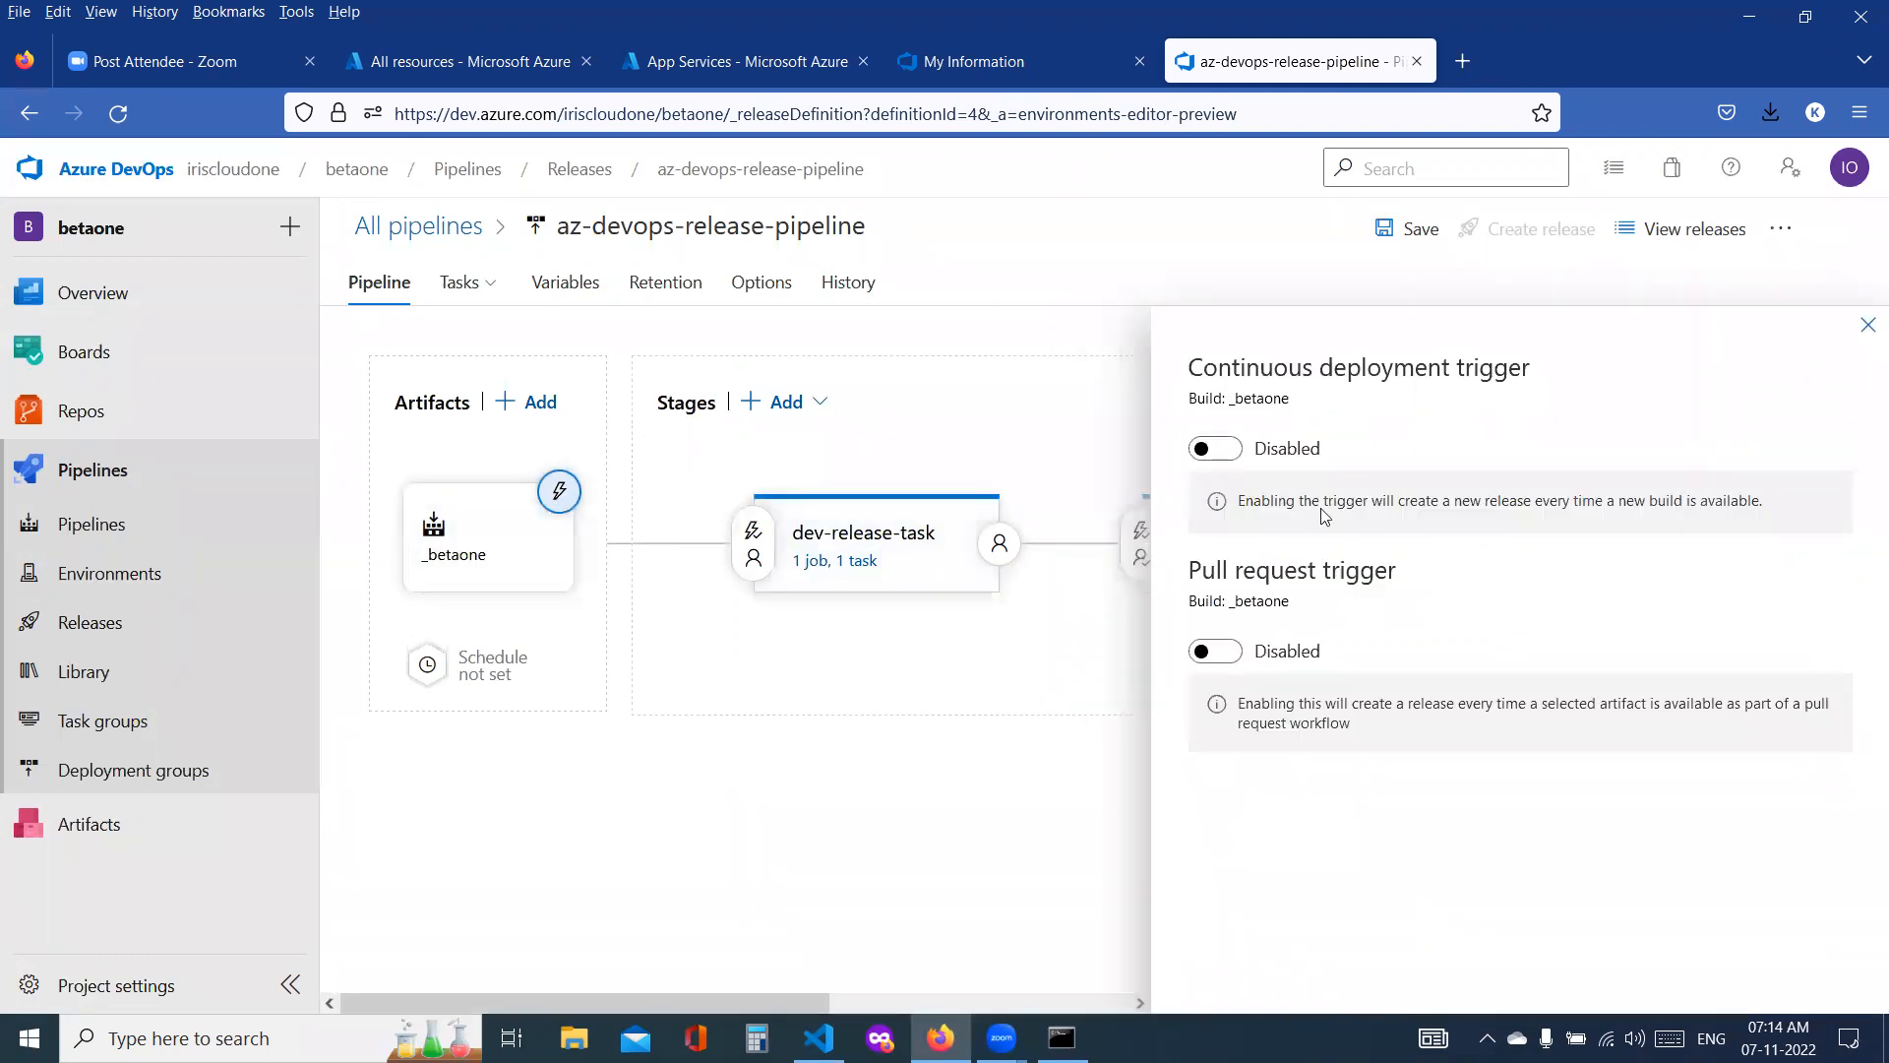
left_click(1218, 450)
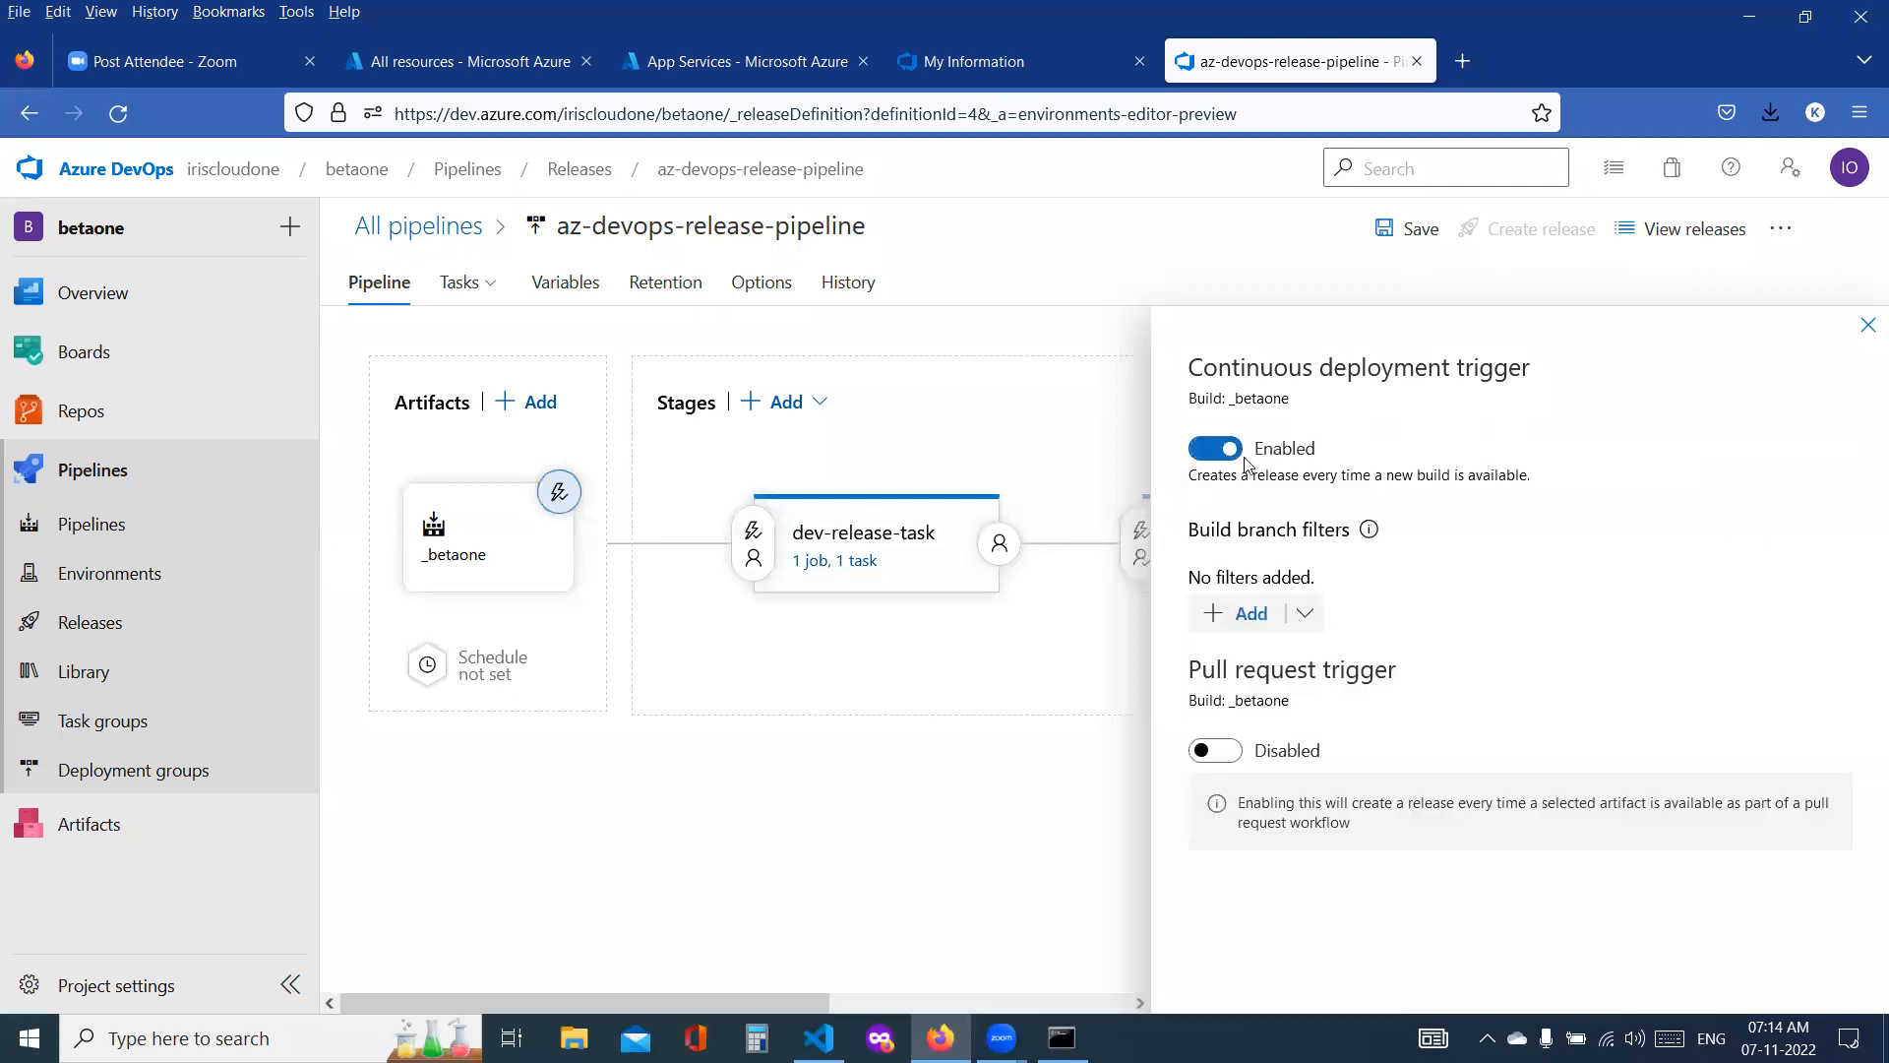
left_click(1866, 320)
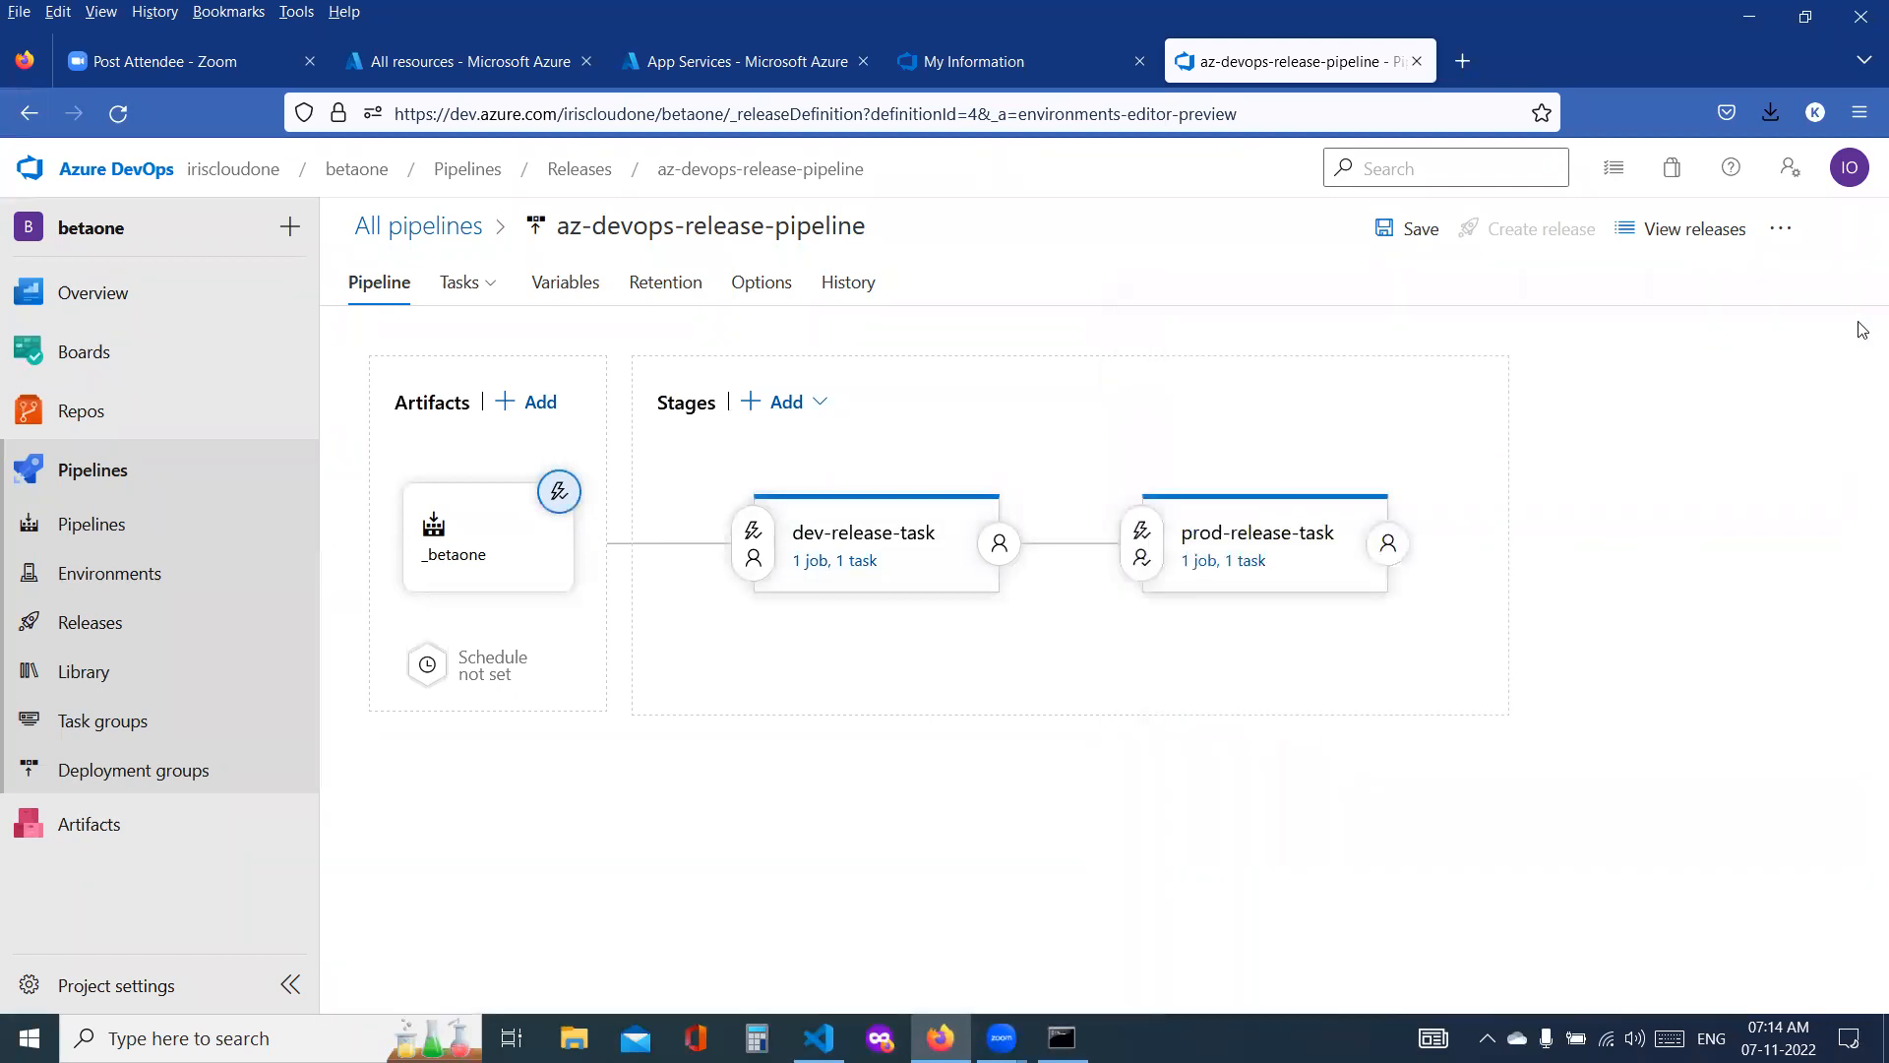
Step: Review the dev-release-task stage's pre-deployment conditions, including its trigger, approvals and gates
left_click(759, 538)
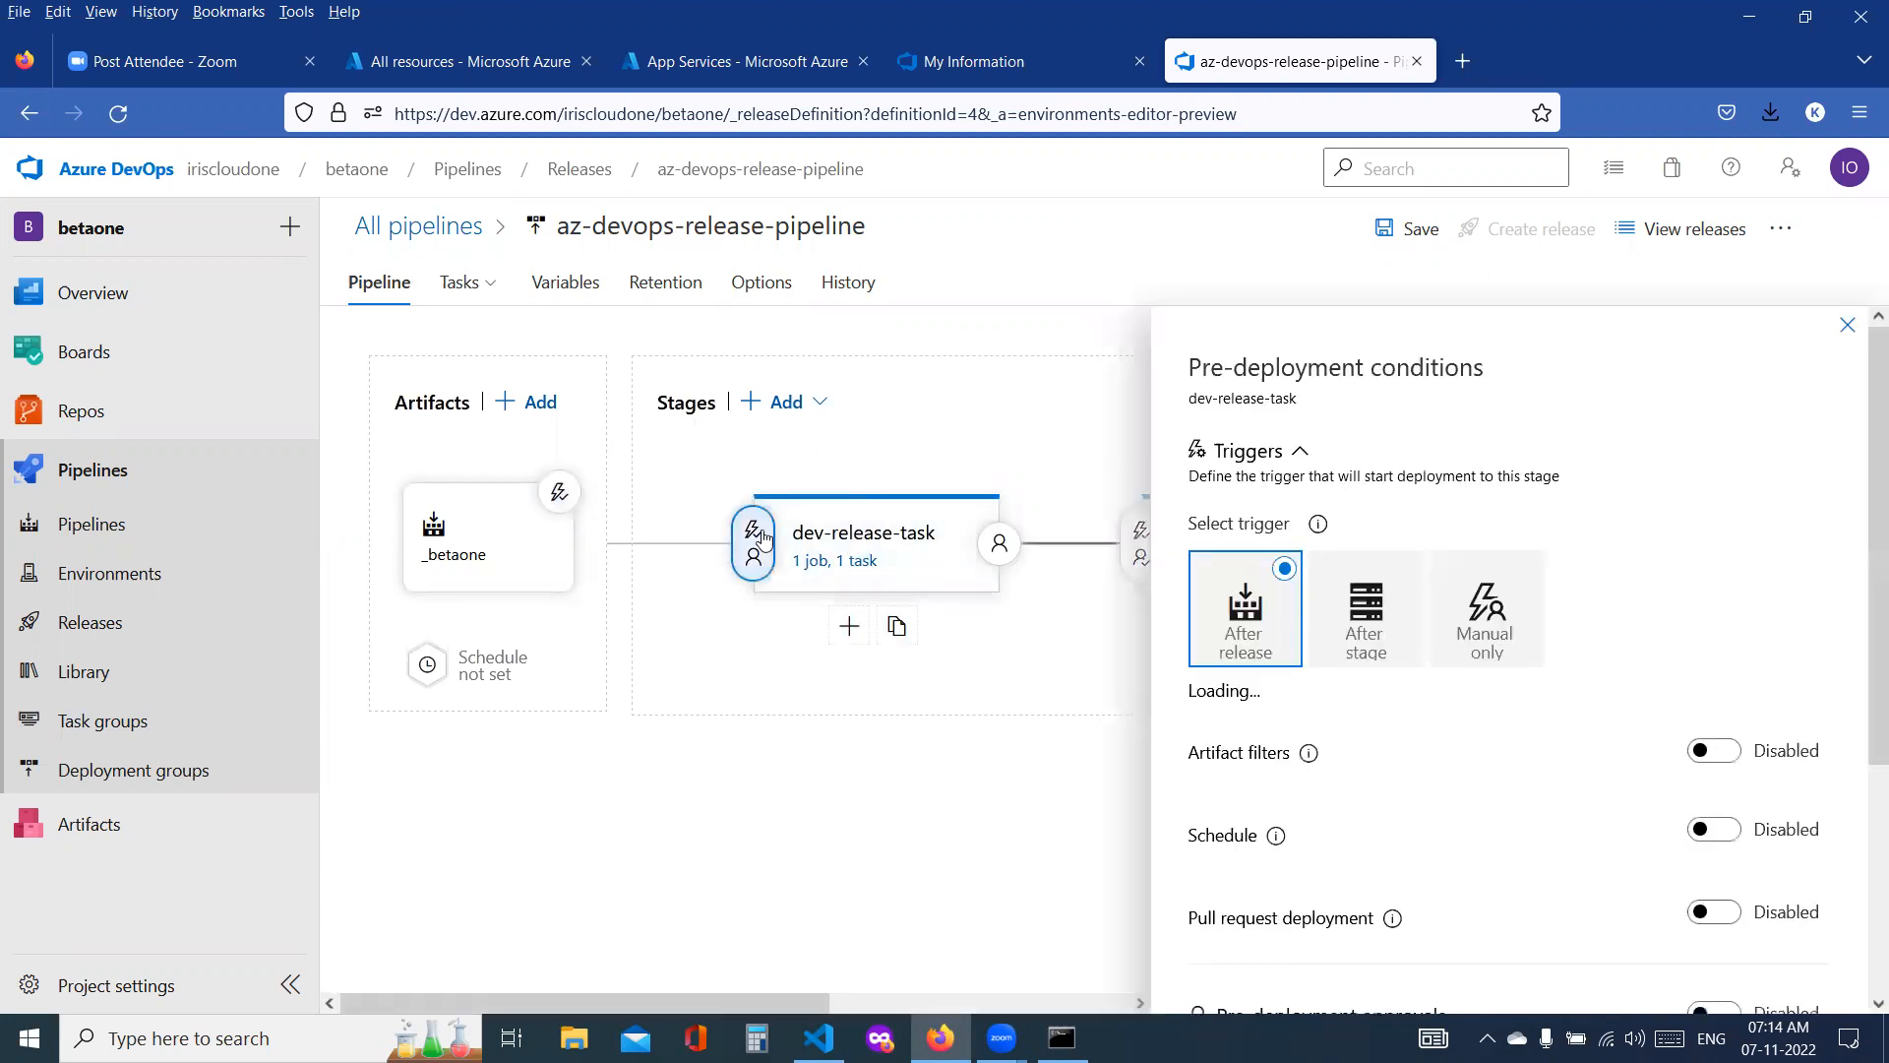
scroll(1439, 812, "down", 3)
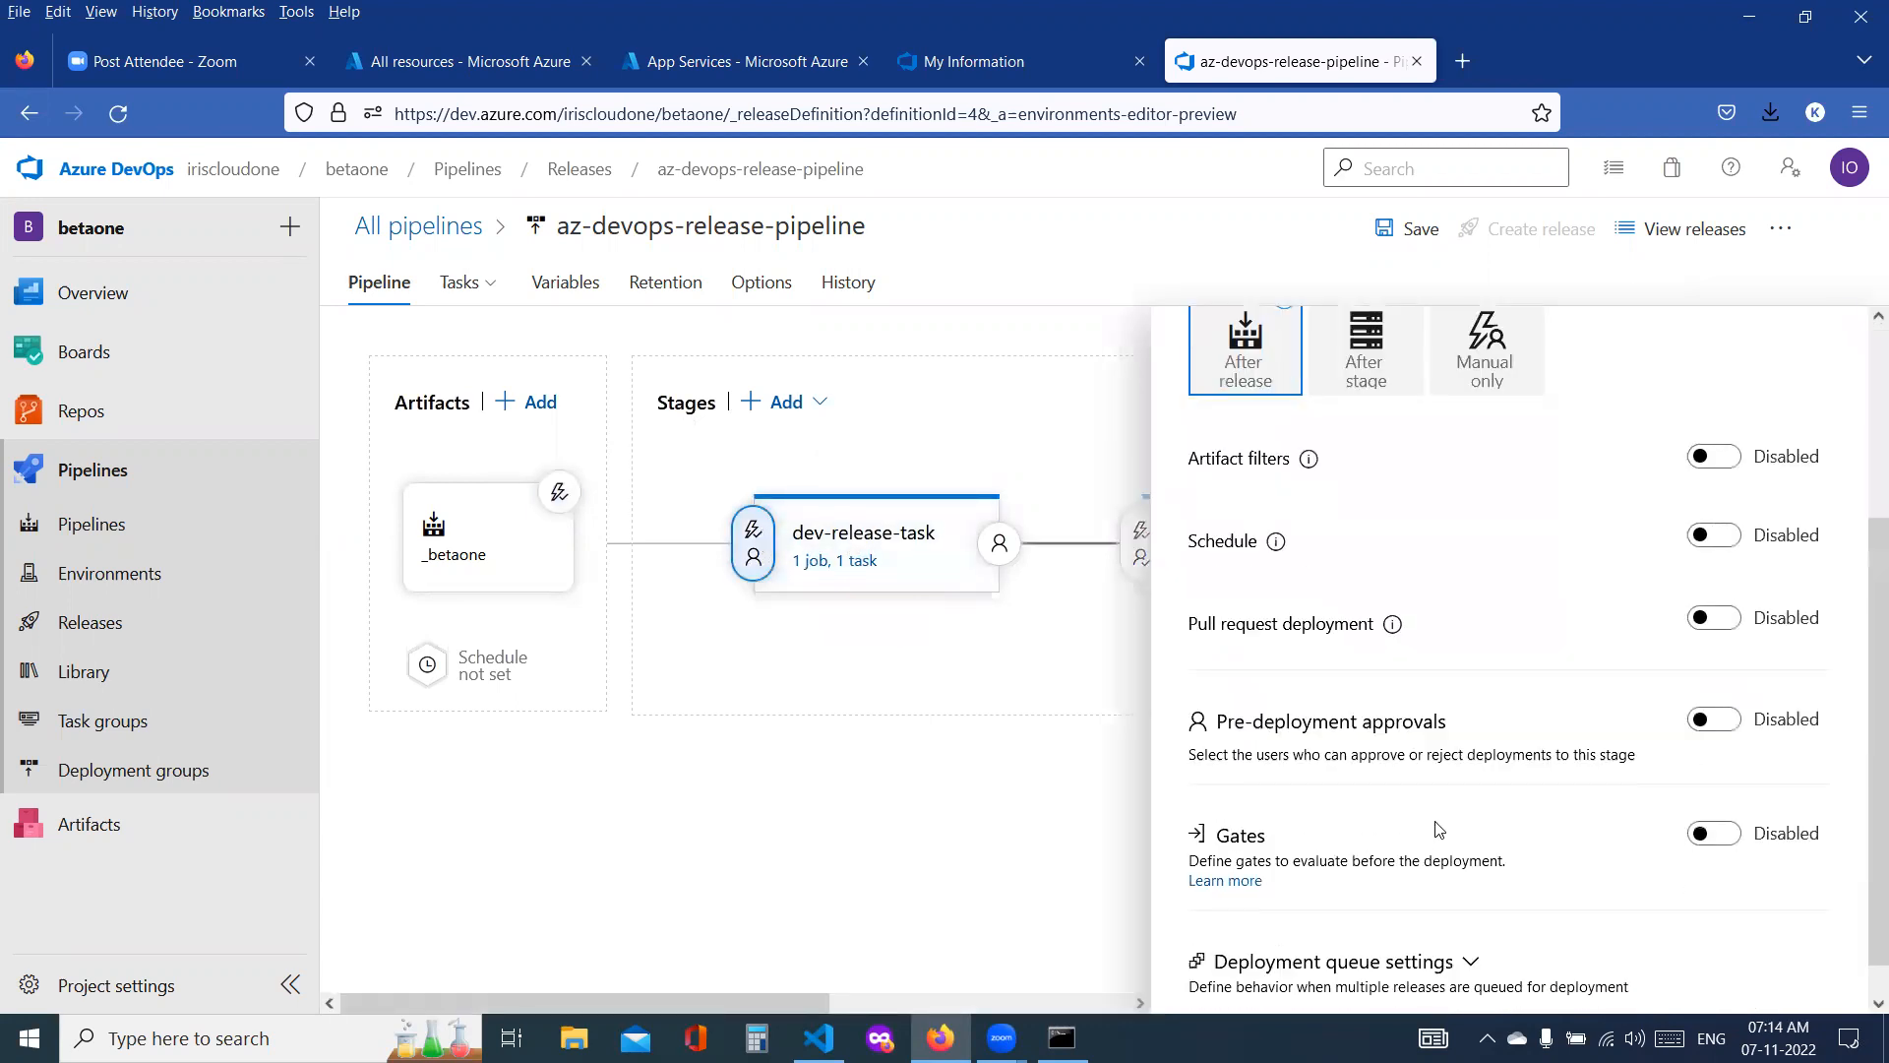
scroll(1533, 809, "up", 3)
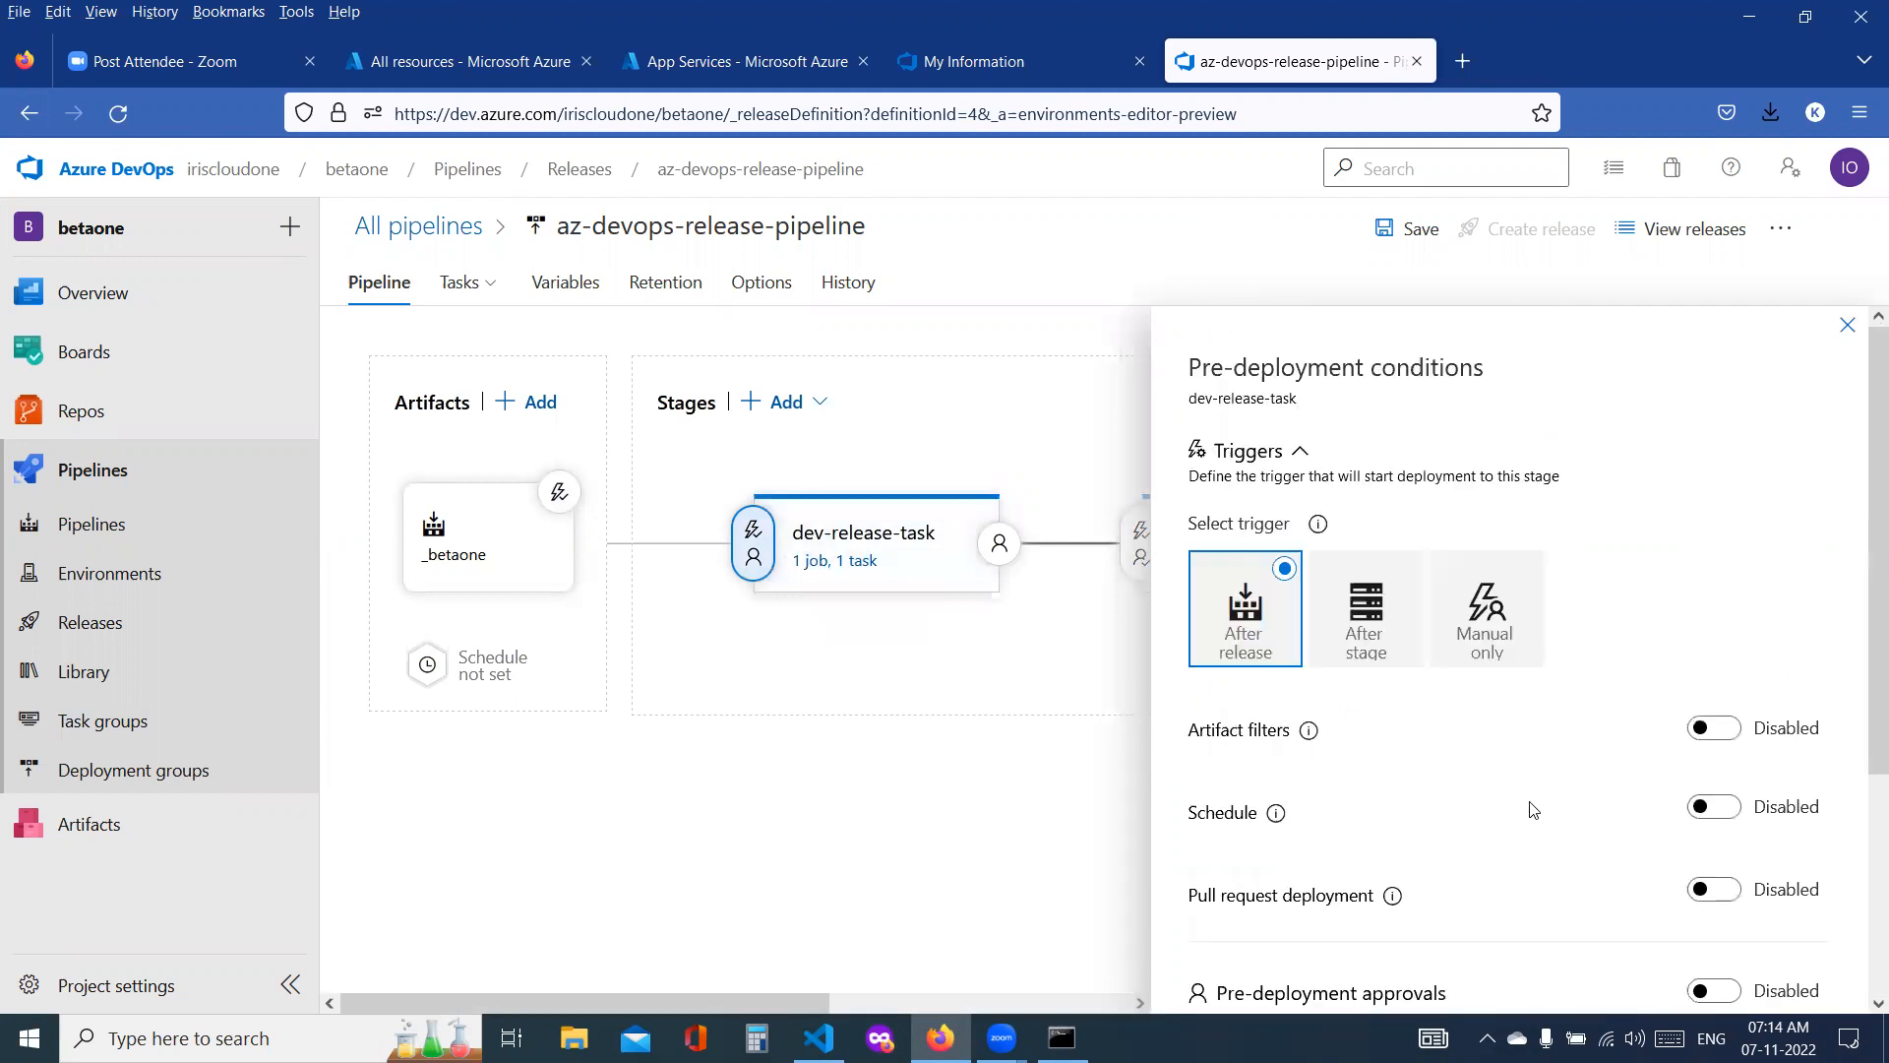
Step: Check the continuous deployment trigger on the _betaone artifact and save az-devops-release-pipeline without a comment
left_click(559, 491)
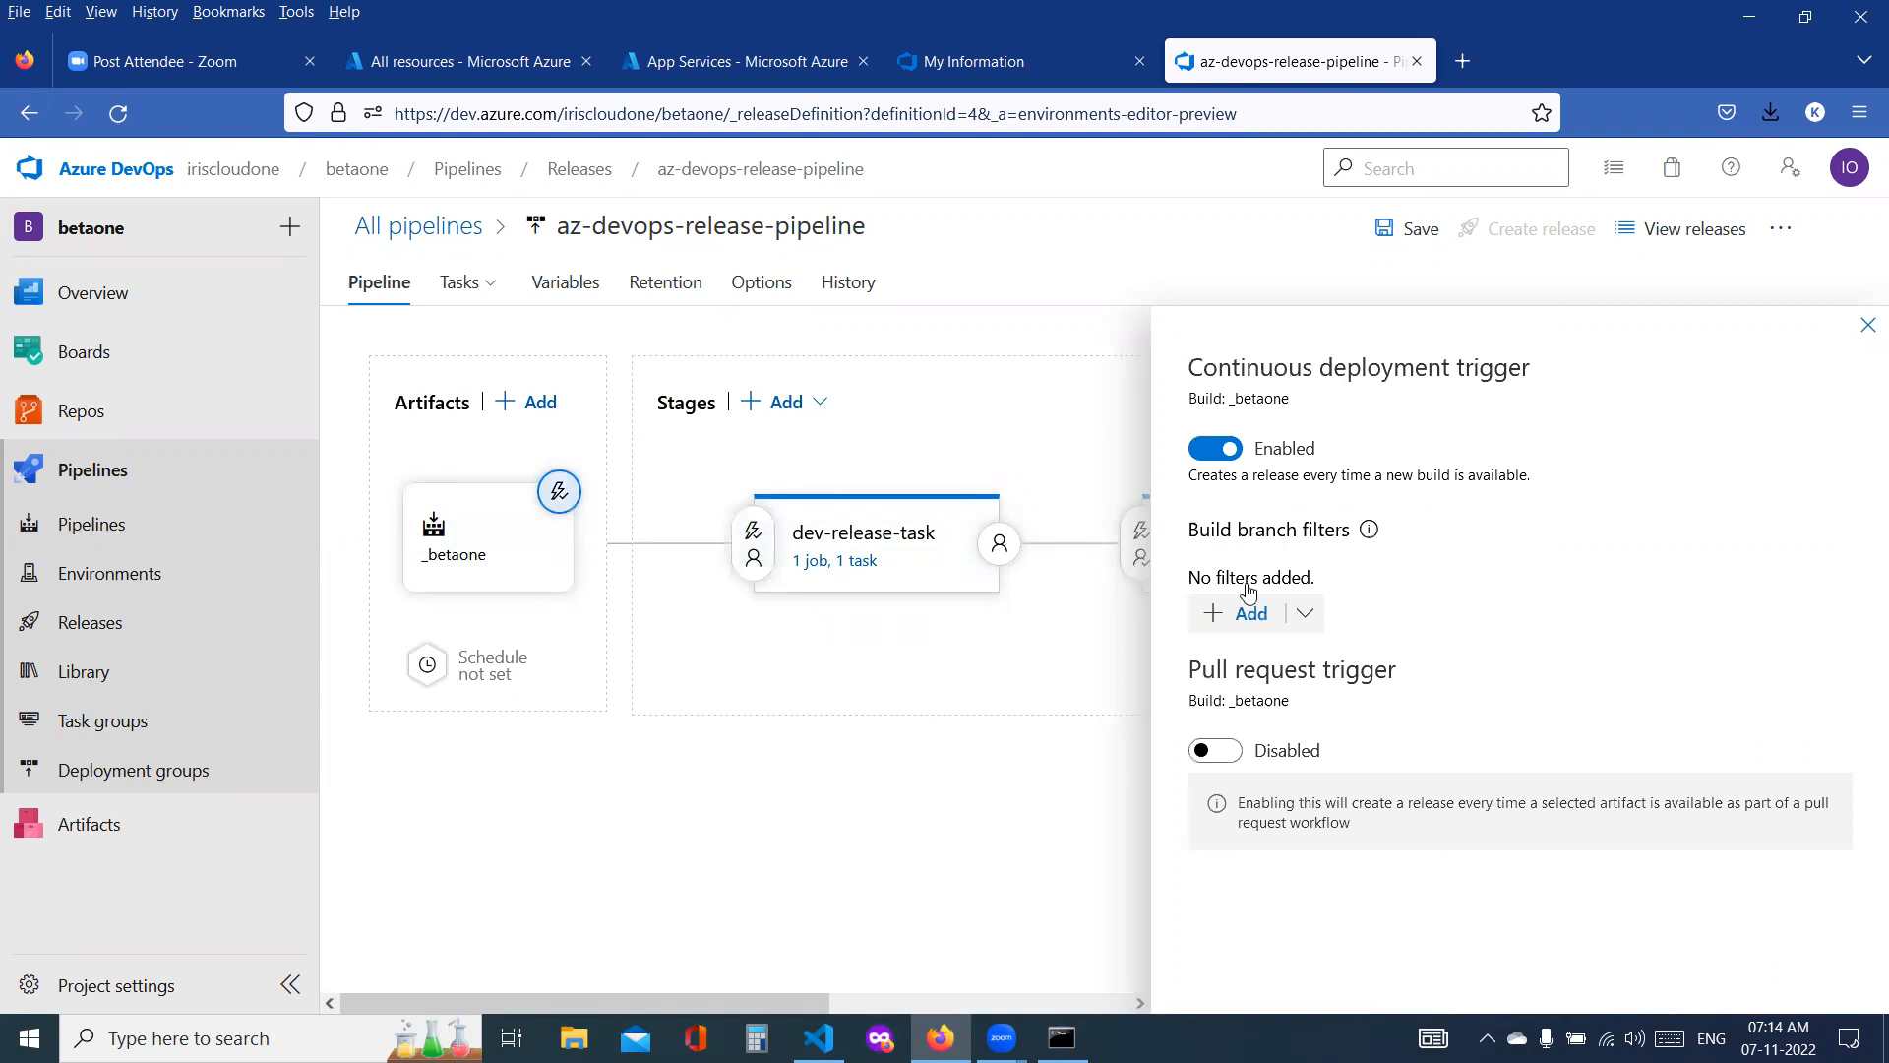
left_click(1865, 326)
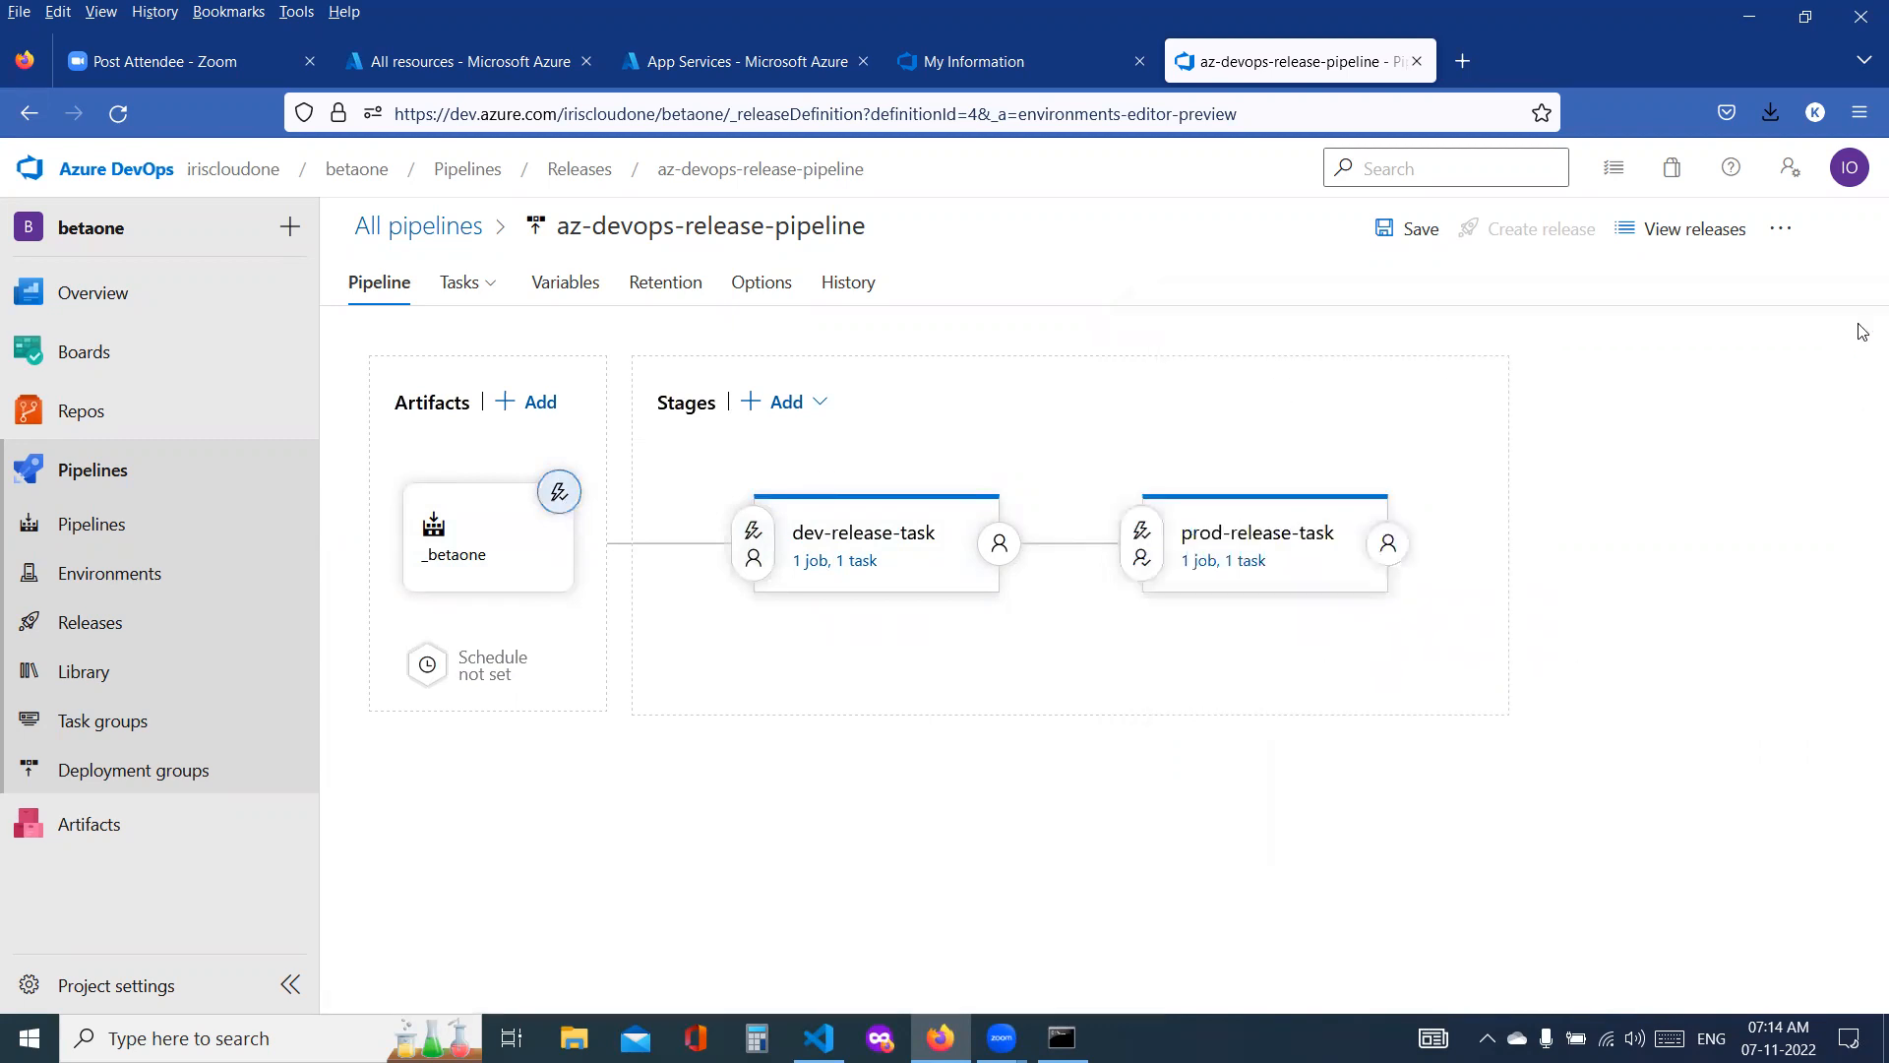
left_click(1387, 229)
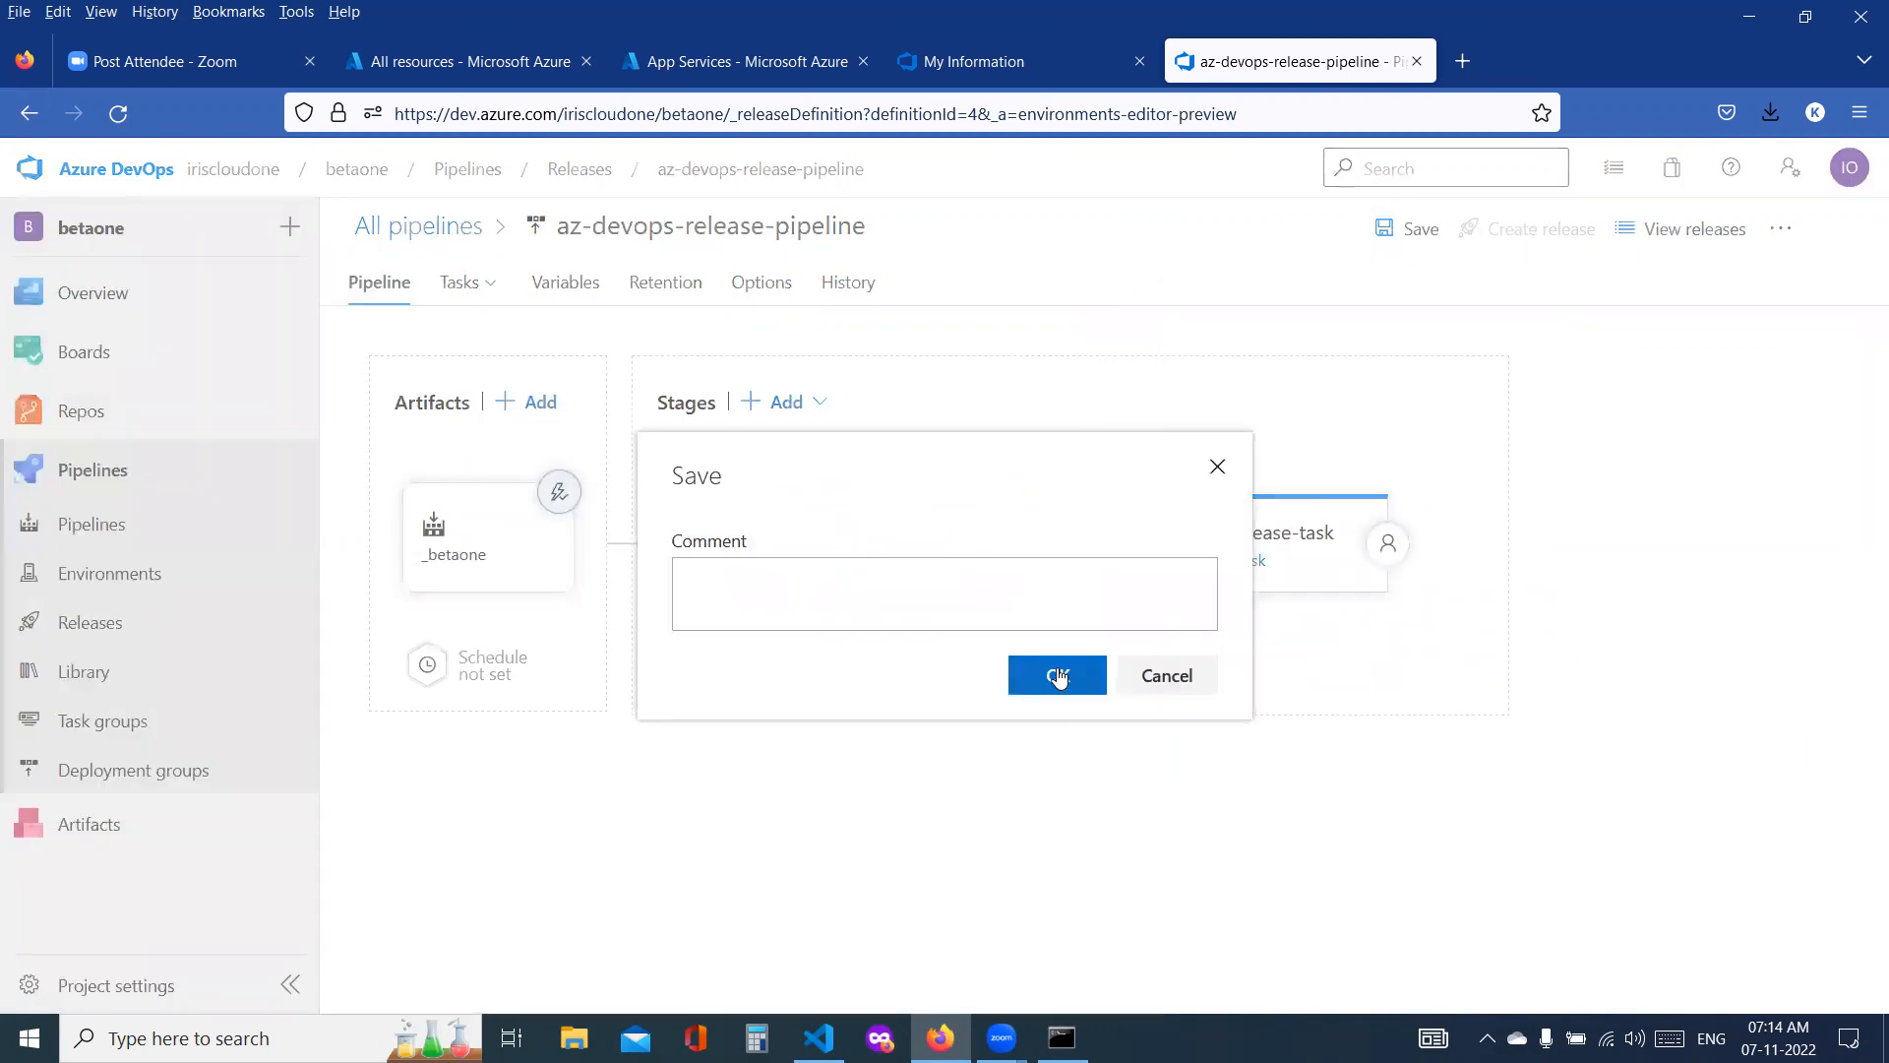
left_click(1057, 675)
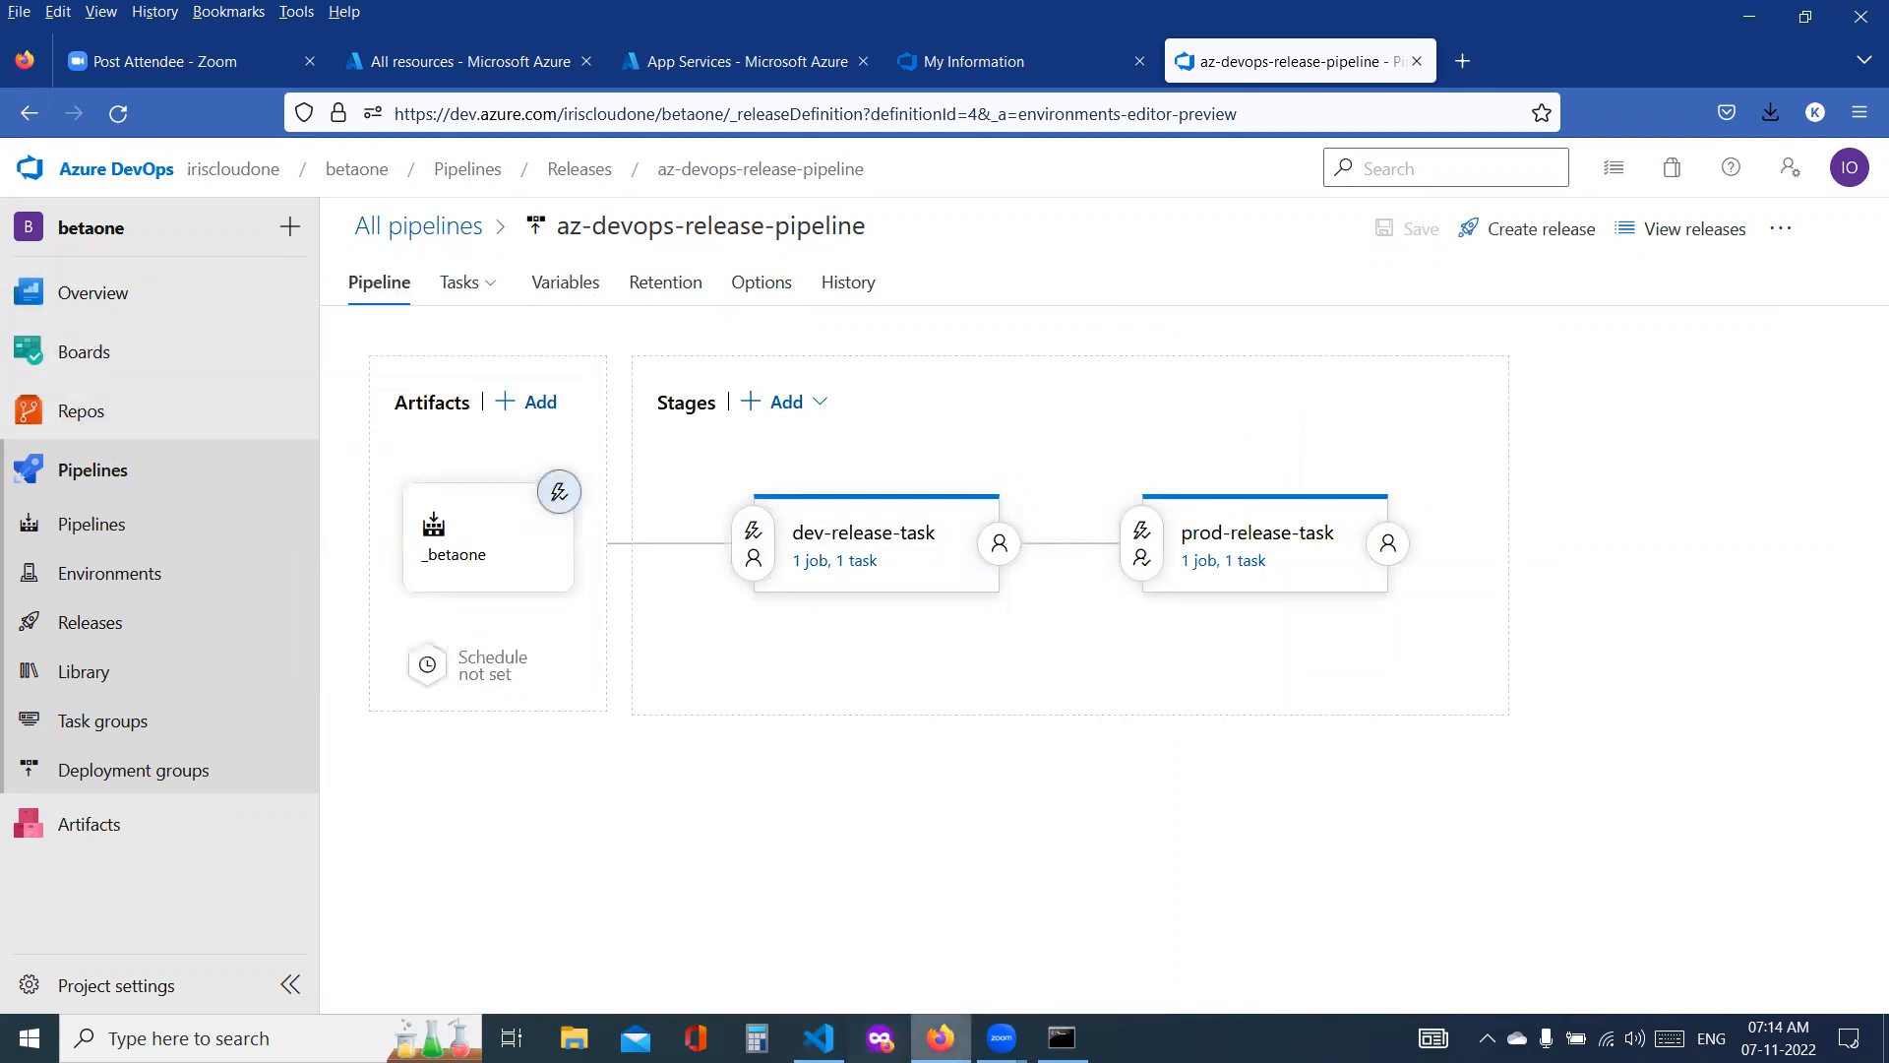
Step: In Visual Studio Code, add the h2 line "Welcome to Azure Native DevOps - Azure Repos+Azure Build Pipelines+Azure Release Pipelines" below the Hello World heading in index.jsp
left_click(819, 1038)
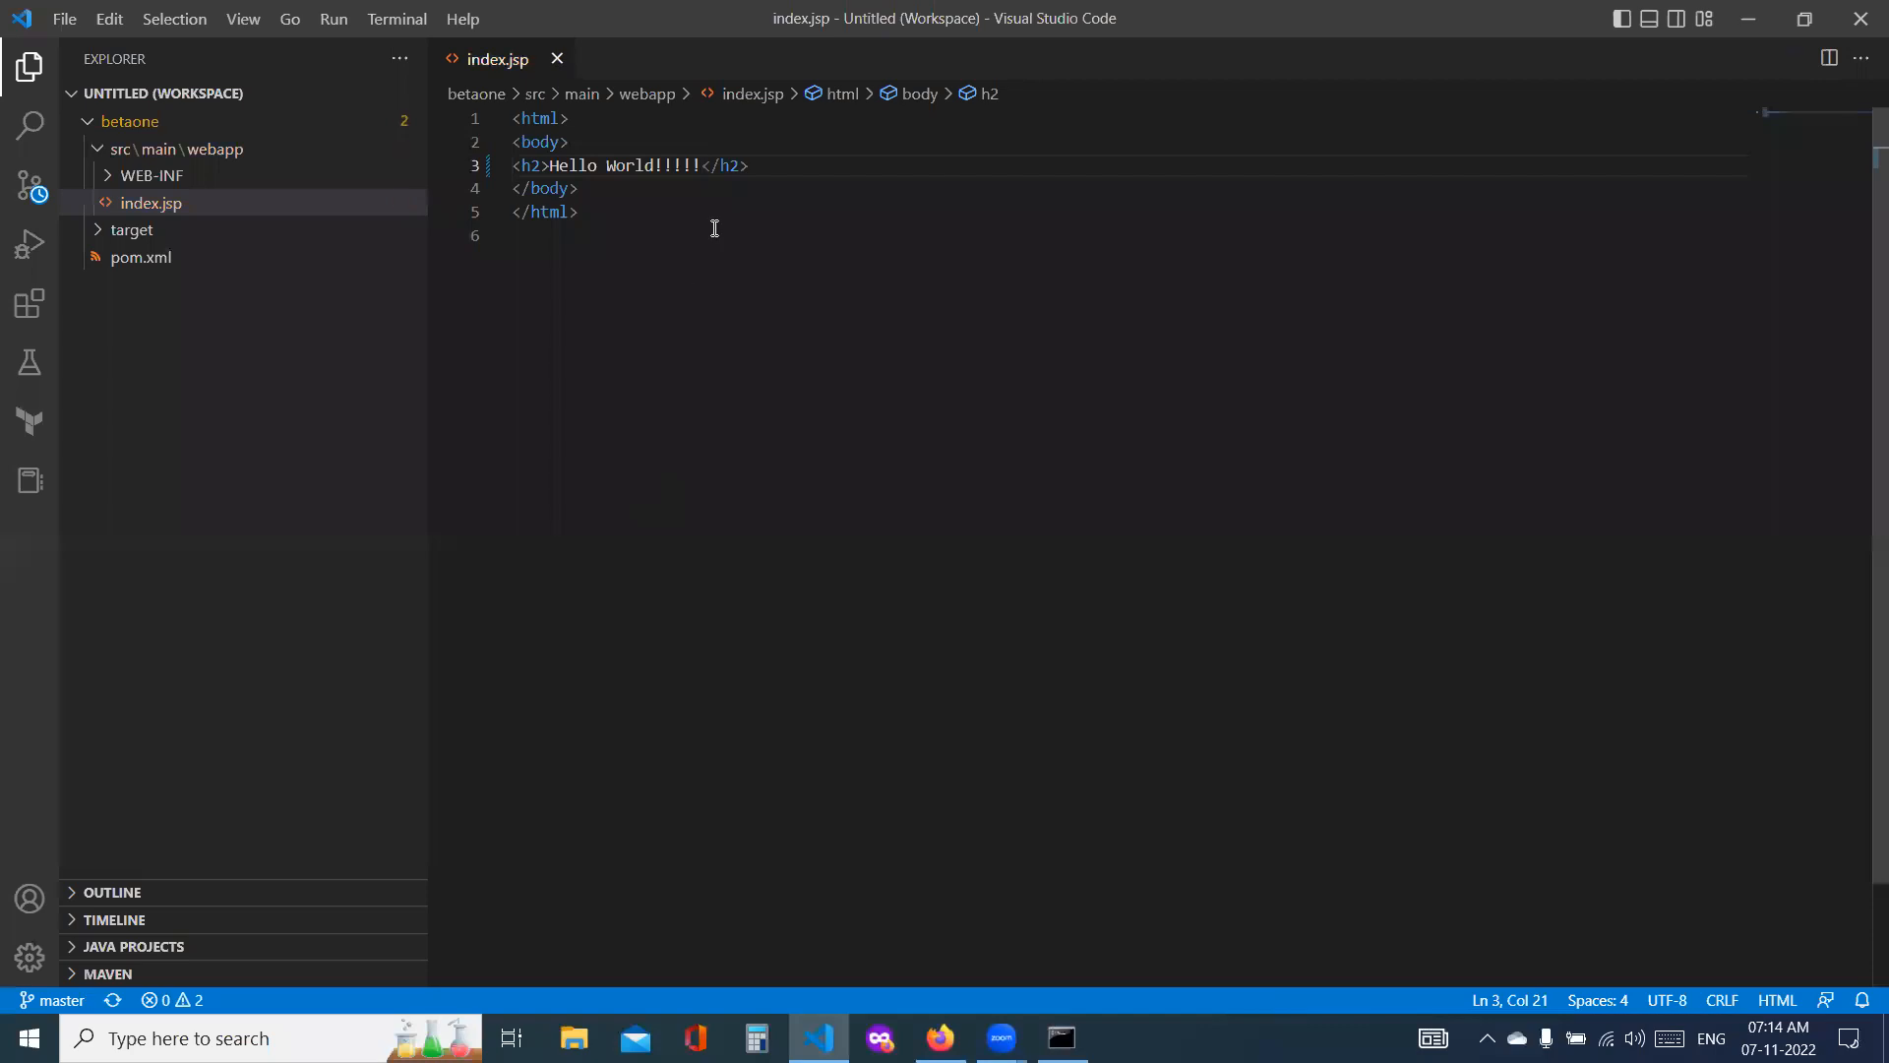
key("Return")
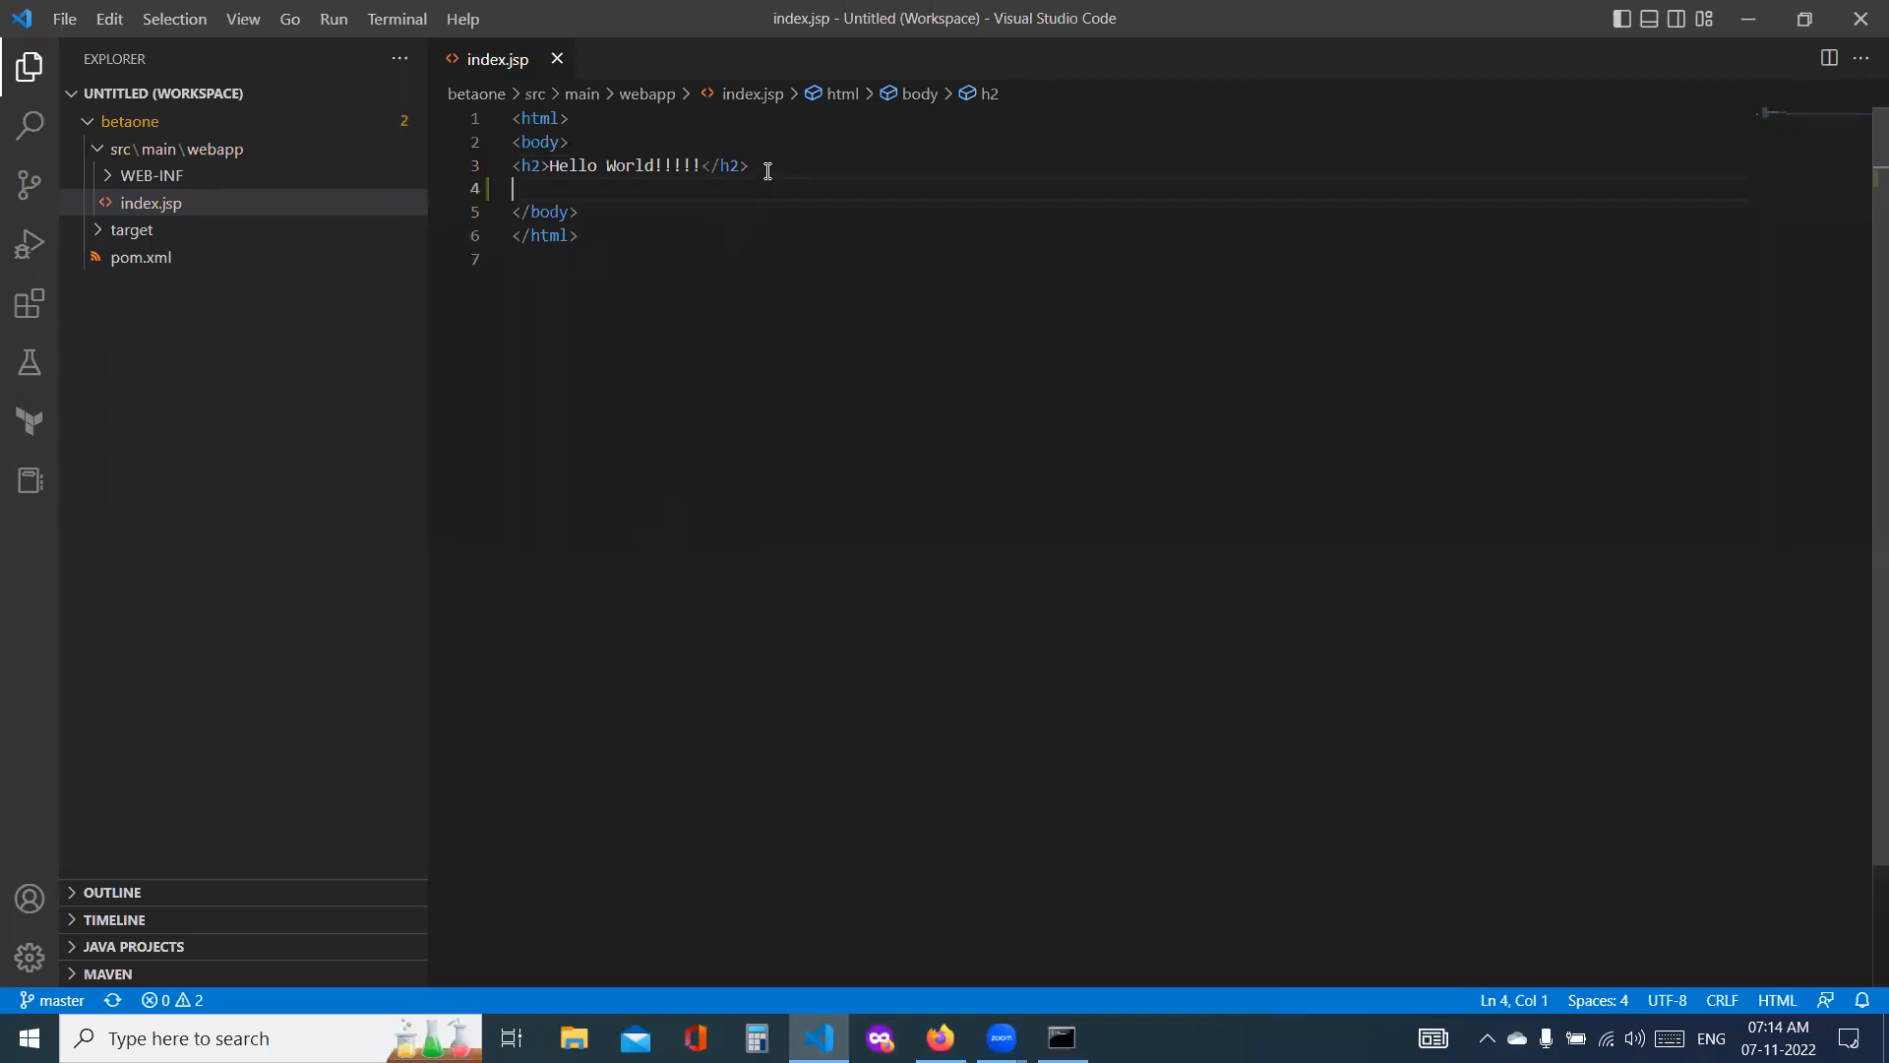
type("<h2")
type("L")
type(">")
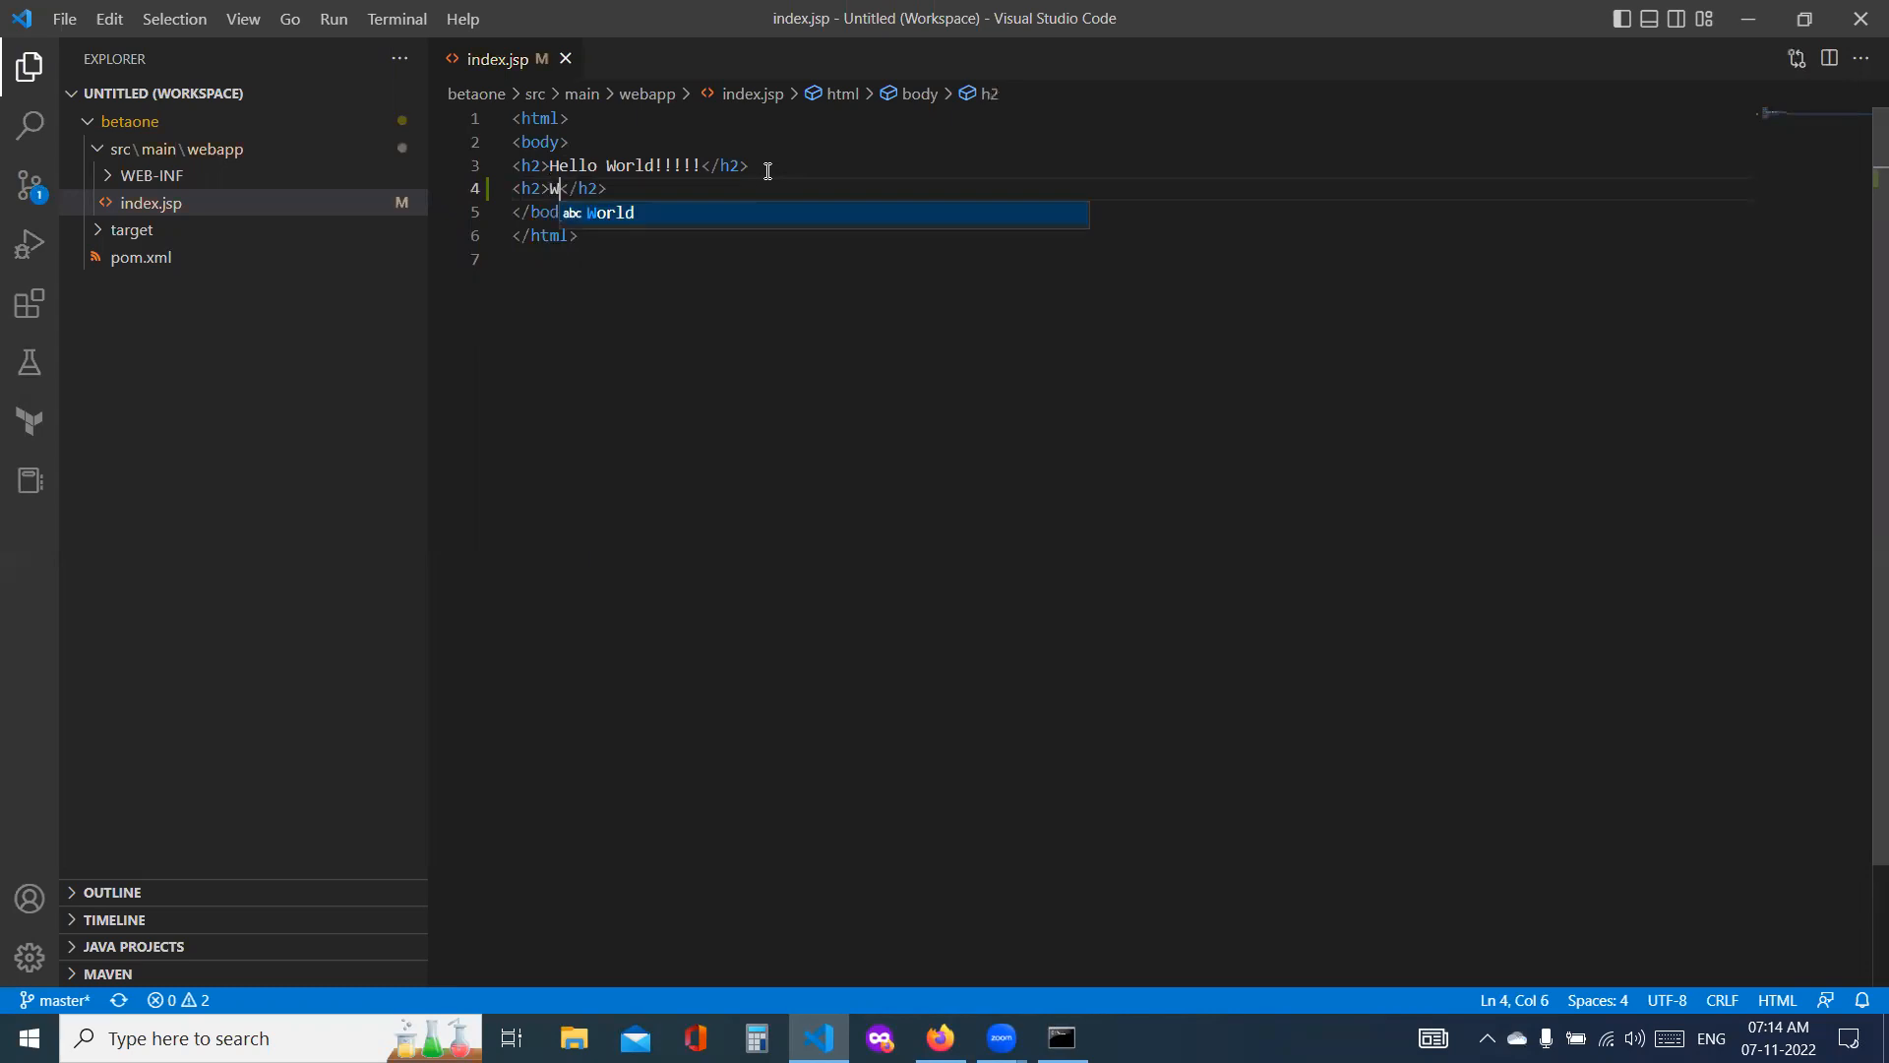
type("Welceome")
key("BackSpace")
key("BackSpace")
key("BackSpace")
key("BackSpace")
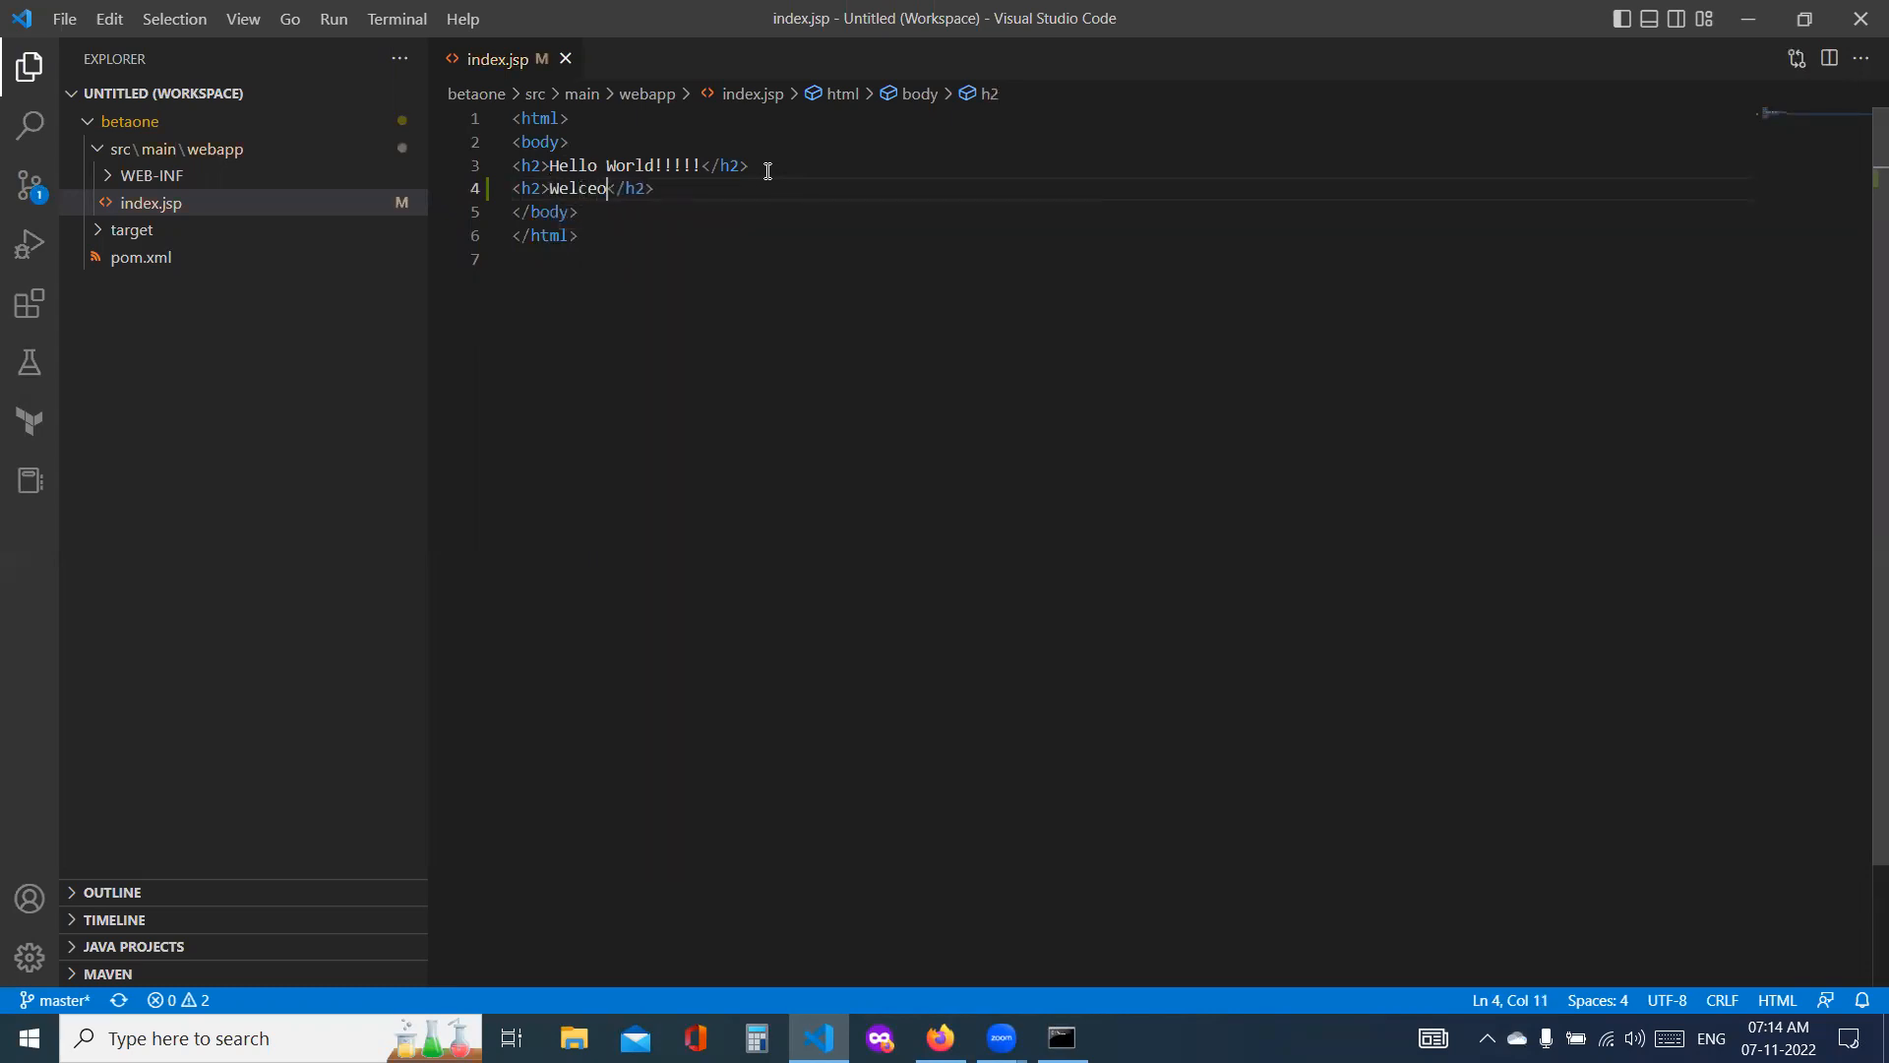
key("BackSpace")
type("om t")
key("BackSpace")
key("BackSpace")
type("e to Azure Native DevOps - Azur")
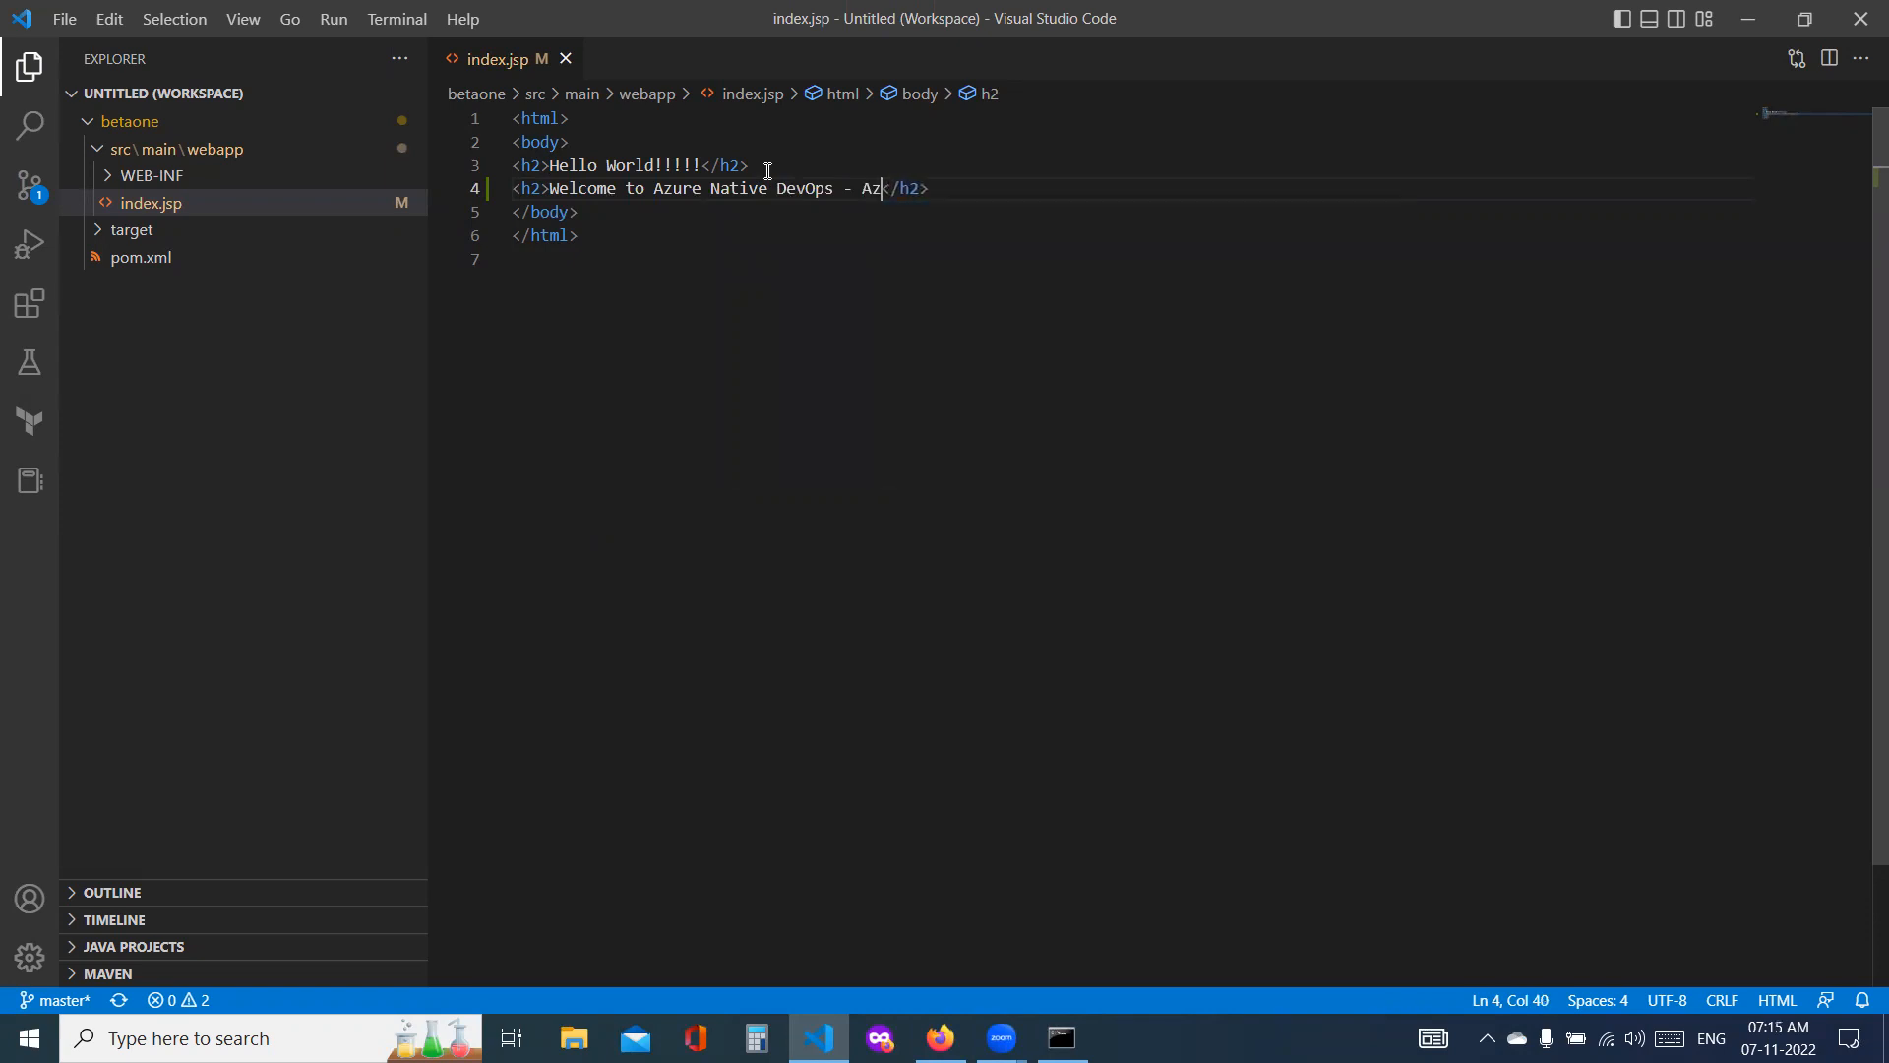
key("BackSpace")
type("e Repos+Azure Bu")
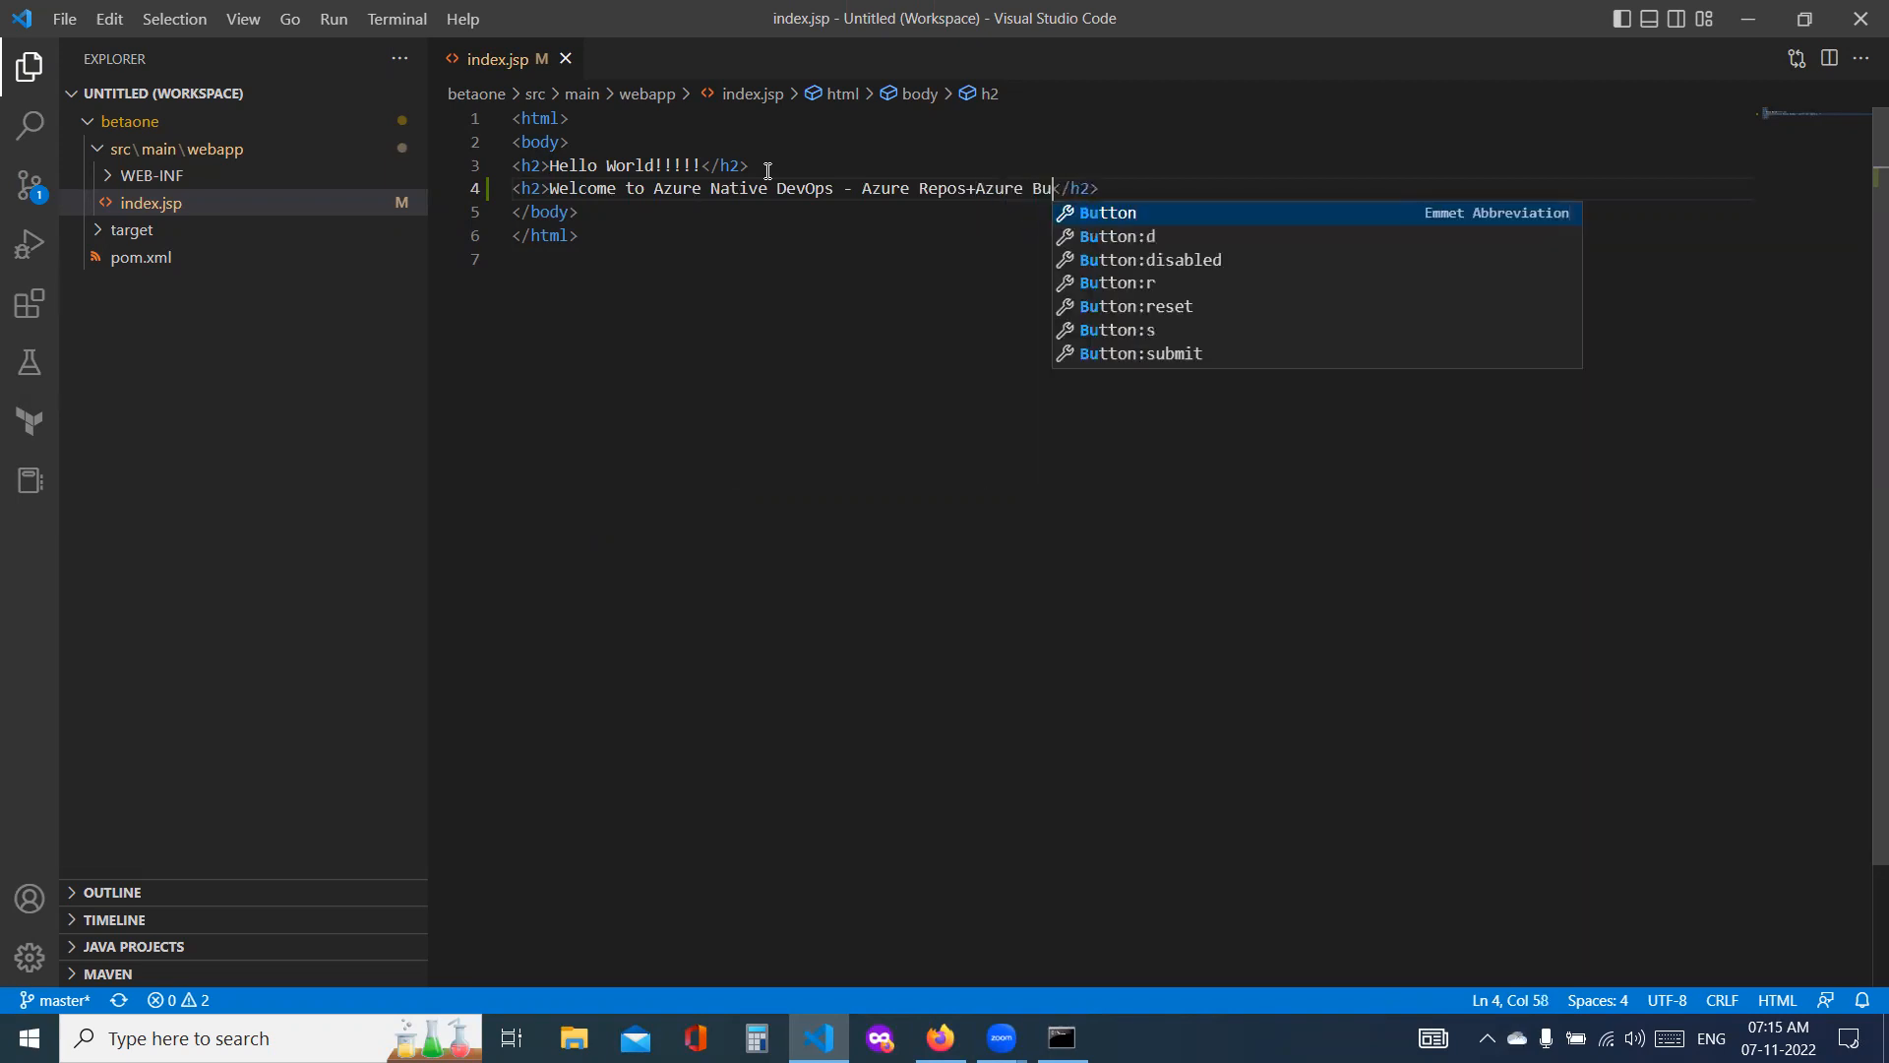
type("ild Pip")
key("BackSpace")
key("BackSpace")
type("iple")
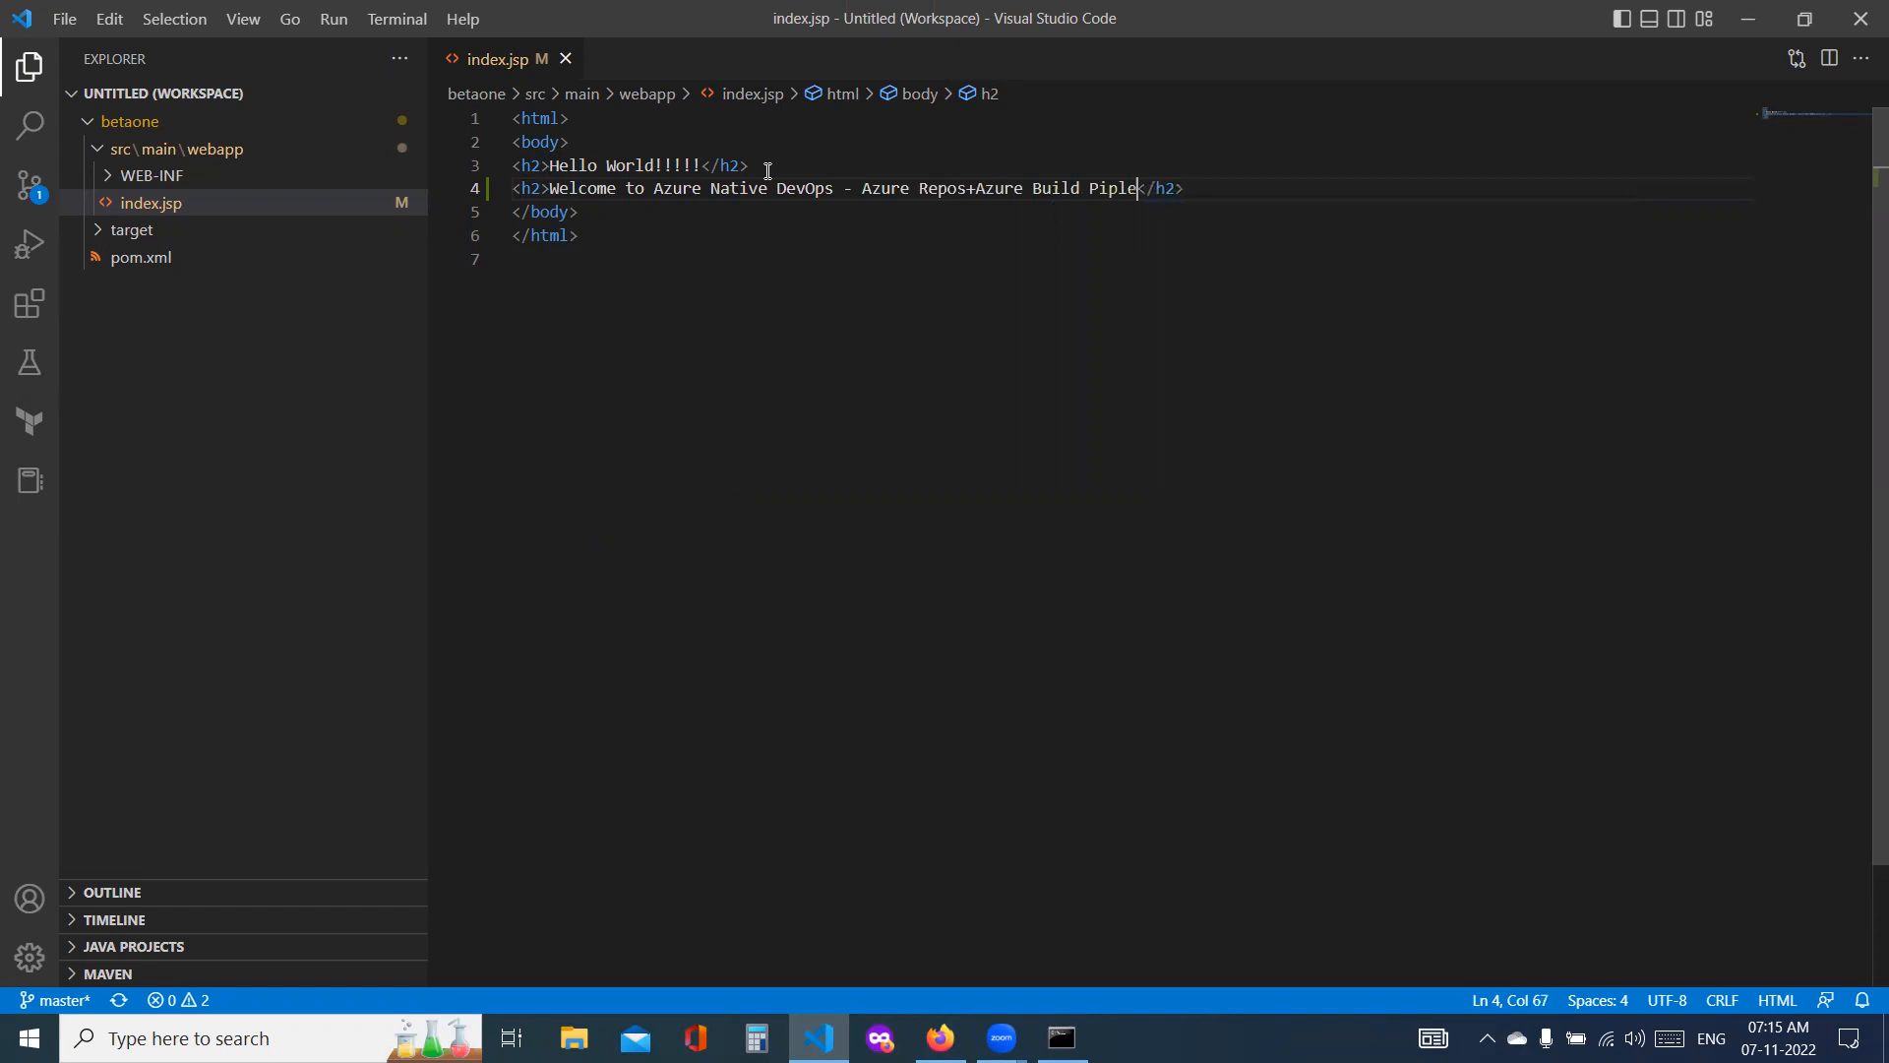
key("BackSpace")
key("BackSpace")
type("elines+")
type("Azure ")
type("Relea")
type("se Pipel")
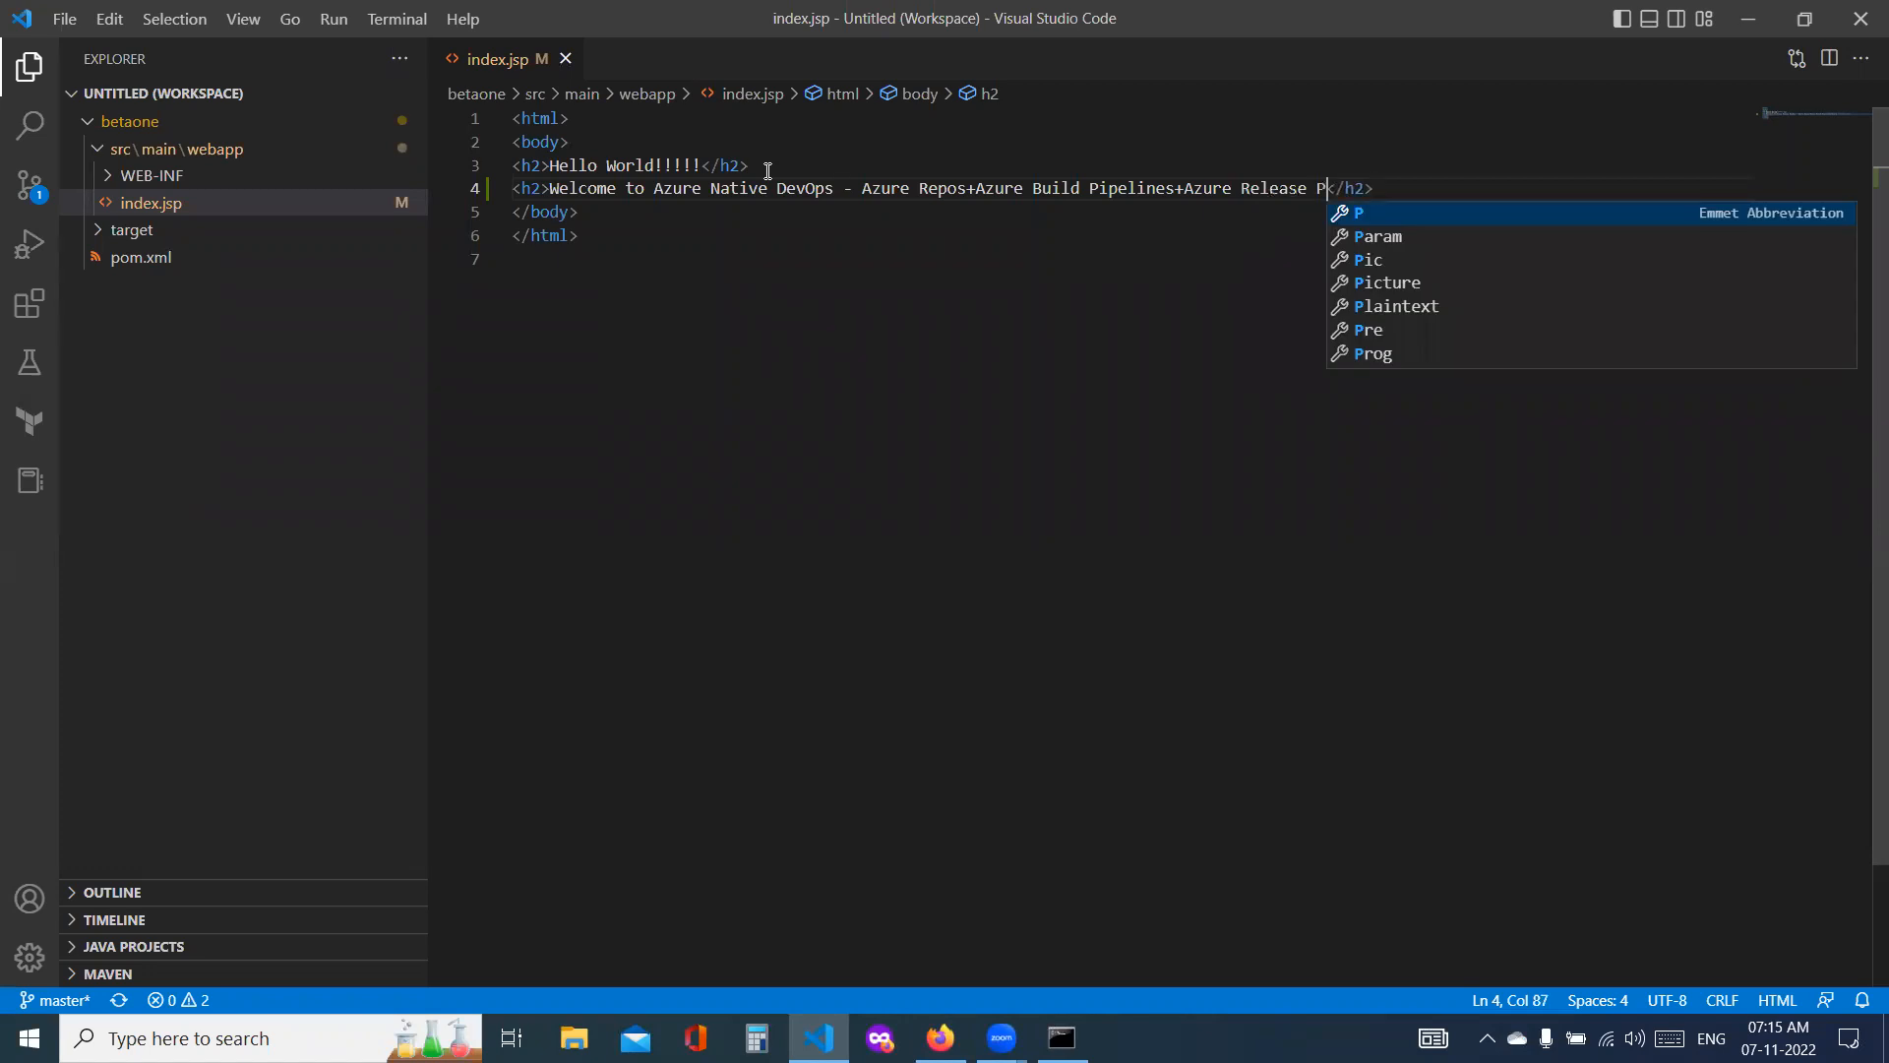
type("ines")
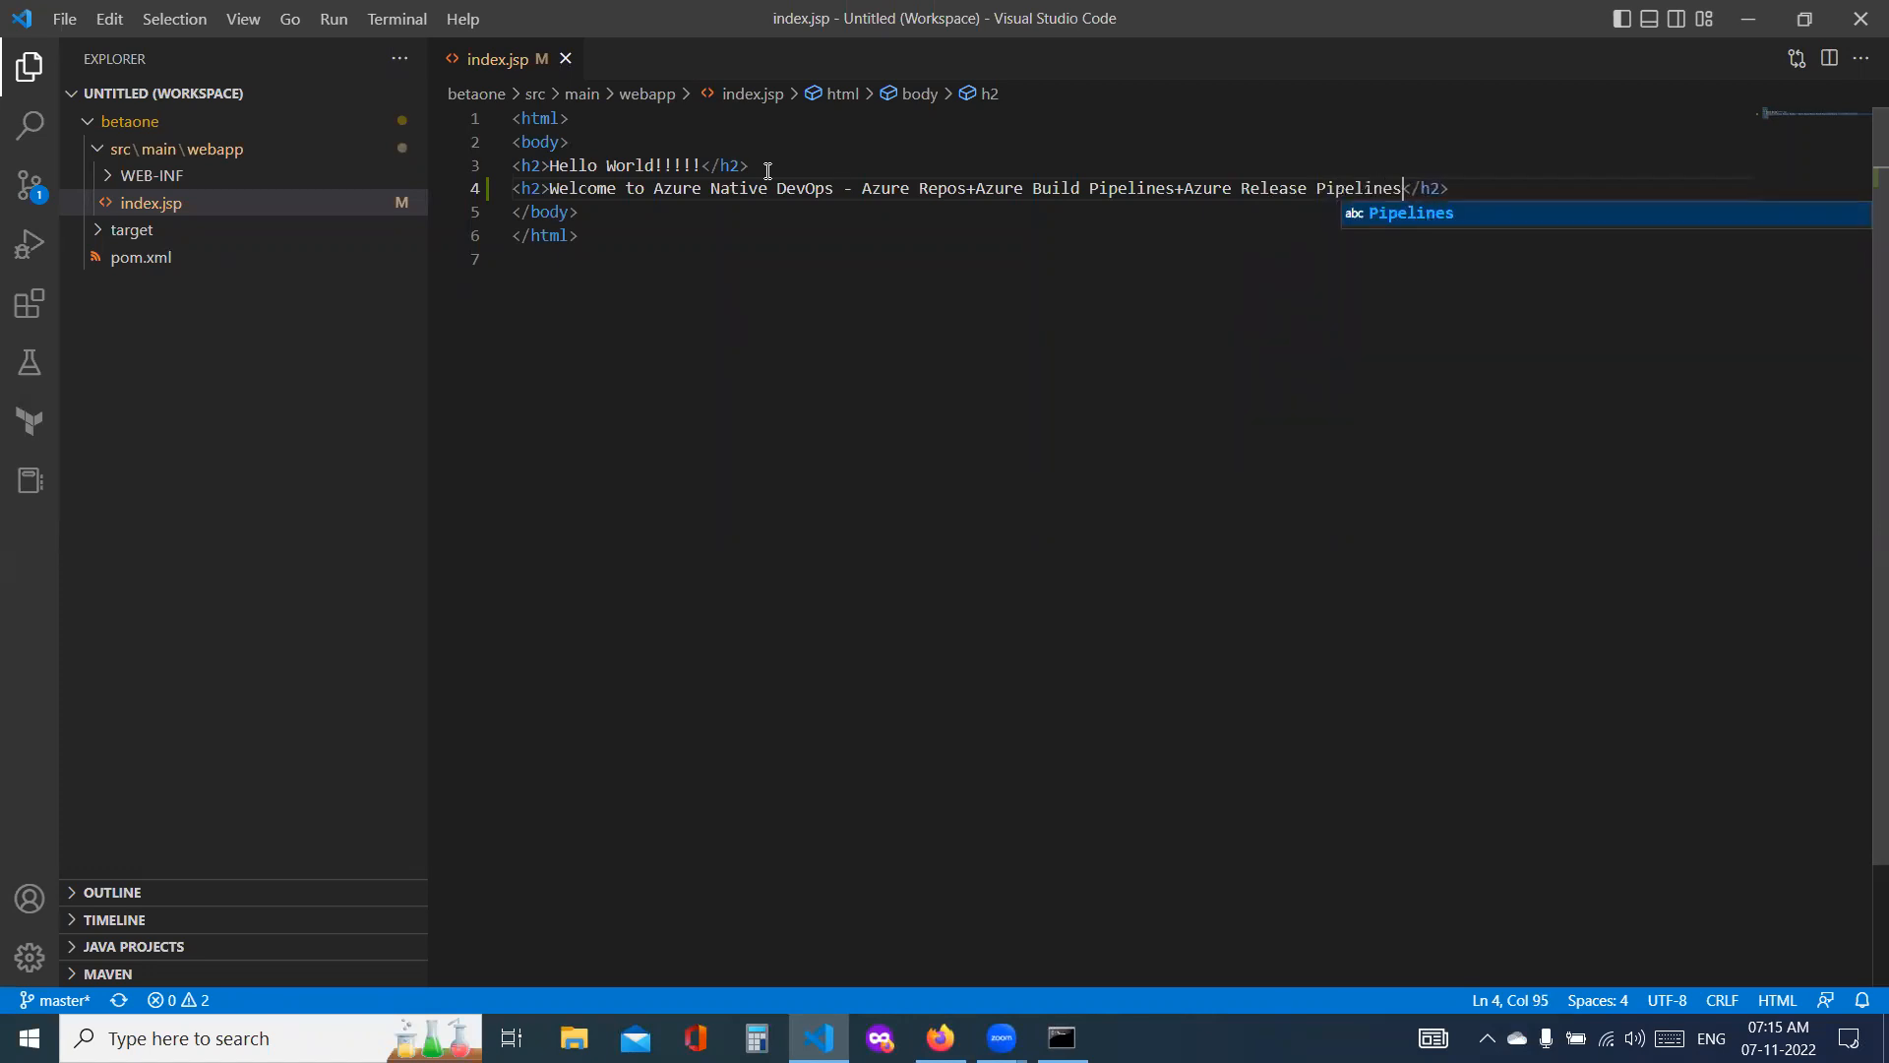
left_click(659, 372)
Step: Switch to the Command Prompt and stage all changes in the betaone folder with git add
key("alt+Tab")
key("Up")
key("Up")
key("Up")
key("Return")
Step: Commit the staged index.jsp change with git, using the message "new line entry"
key("Up")
key("Up")
key("Up")
key("Up")
key("Down")
key("Down")
key("Down")
key("Down")
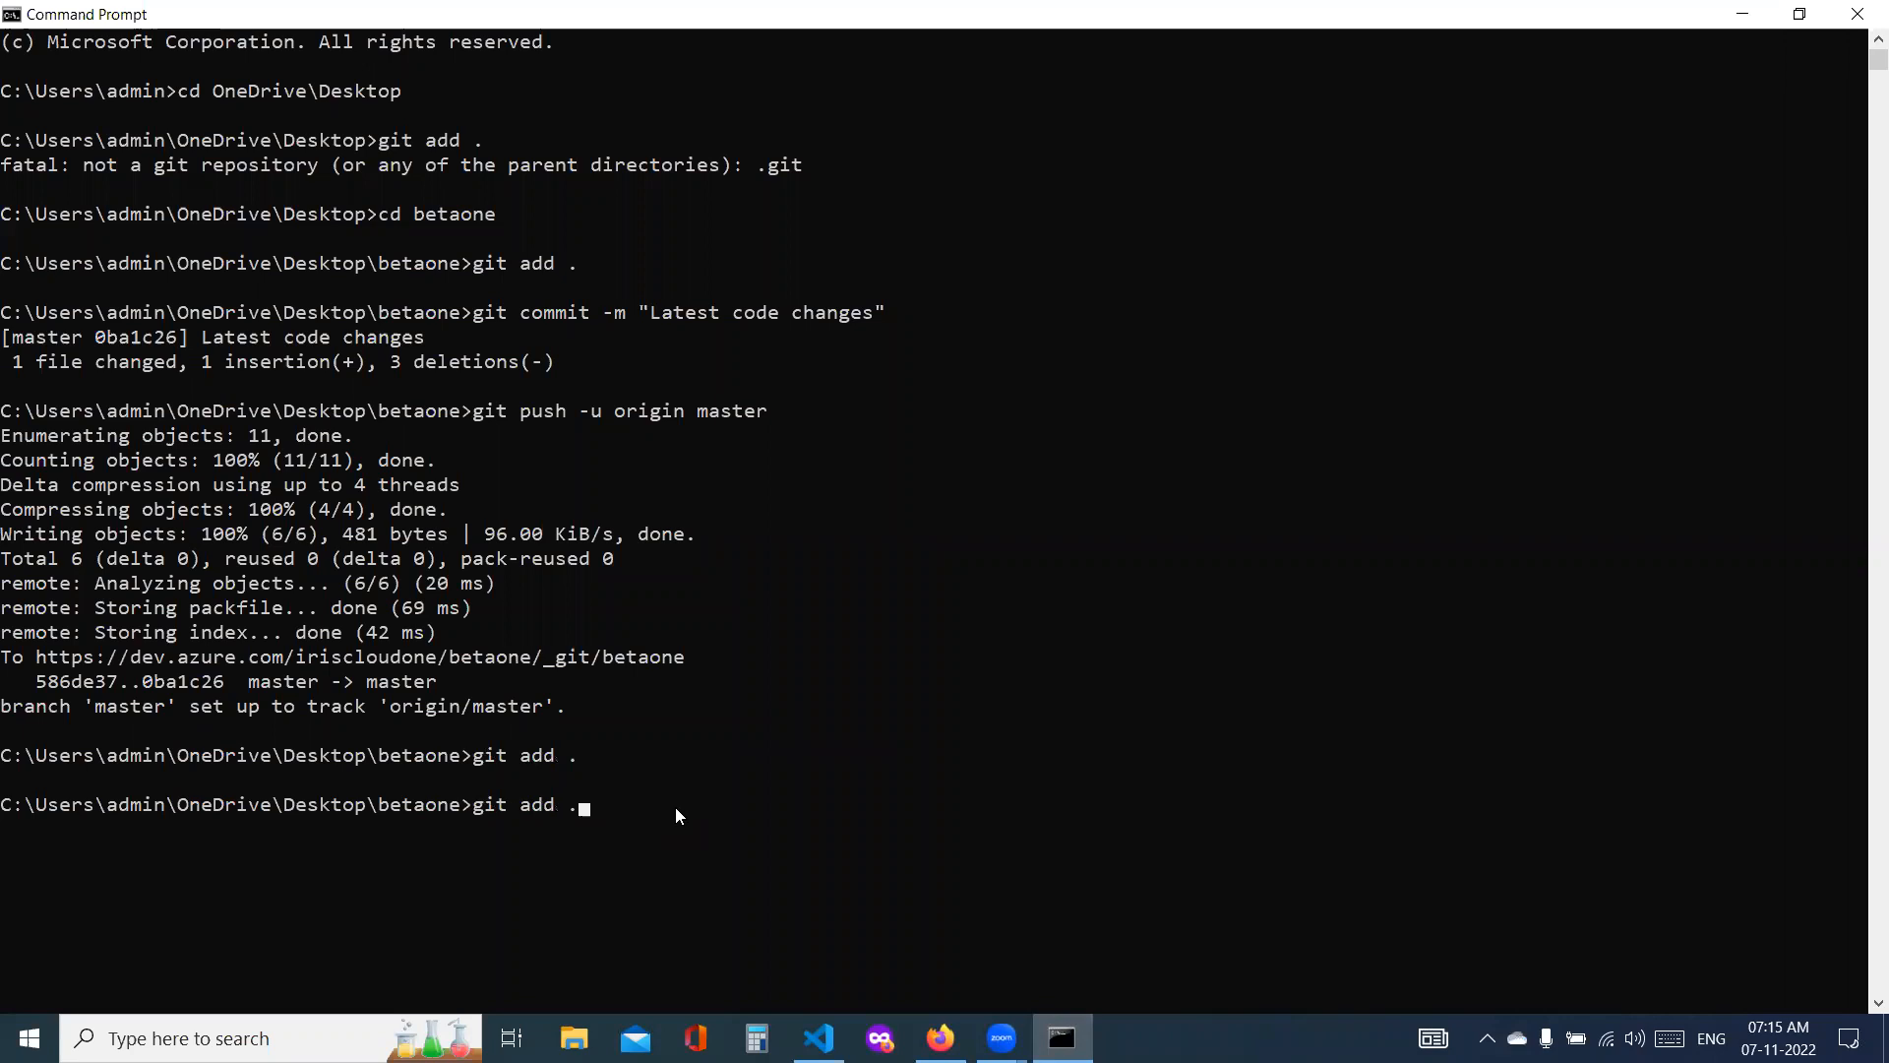
key("BackSpace")
key("BackSpace")
key("BackSpace")
key("BackSpace")
key("BackSpace")
key("BackSpace")
key("BackSpace")
key("BackSpace")
key("BackSpace")
key("BackSpace")
key("BackSpace")
key("BackSpace")
key("BackSpace")
key("BackSpace")
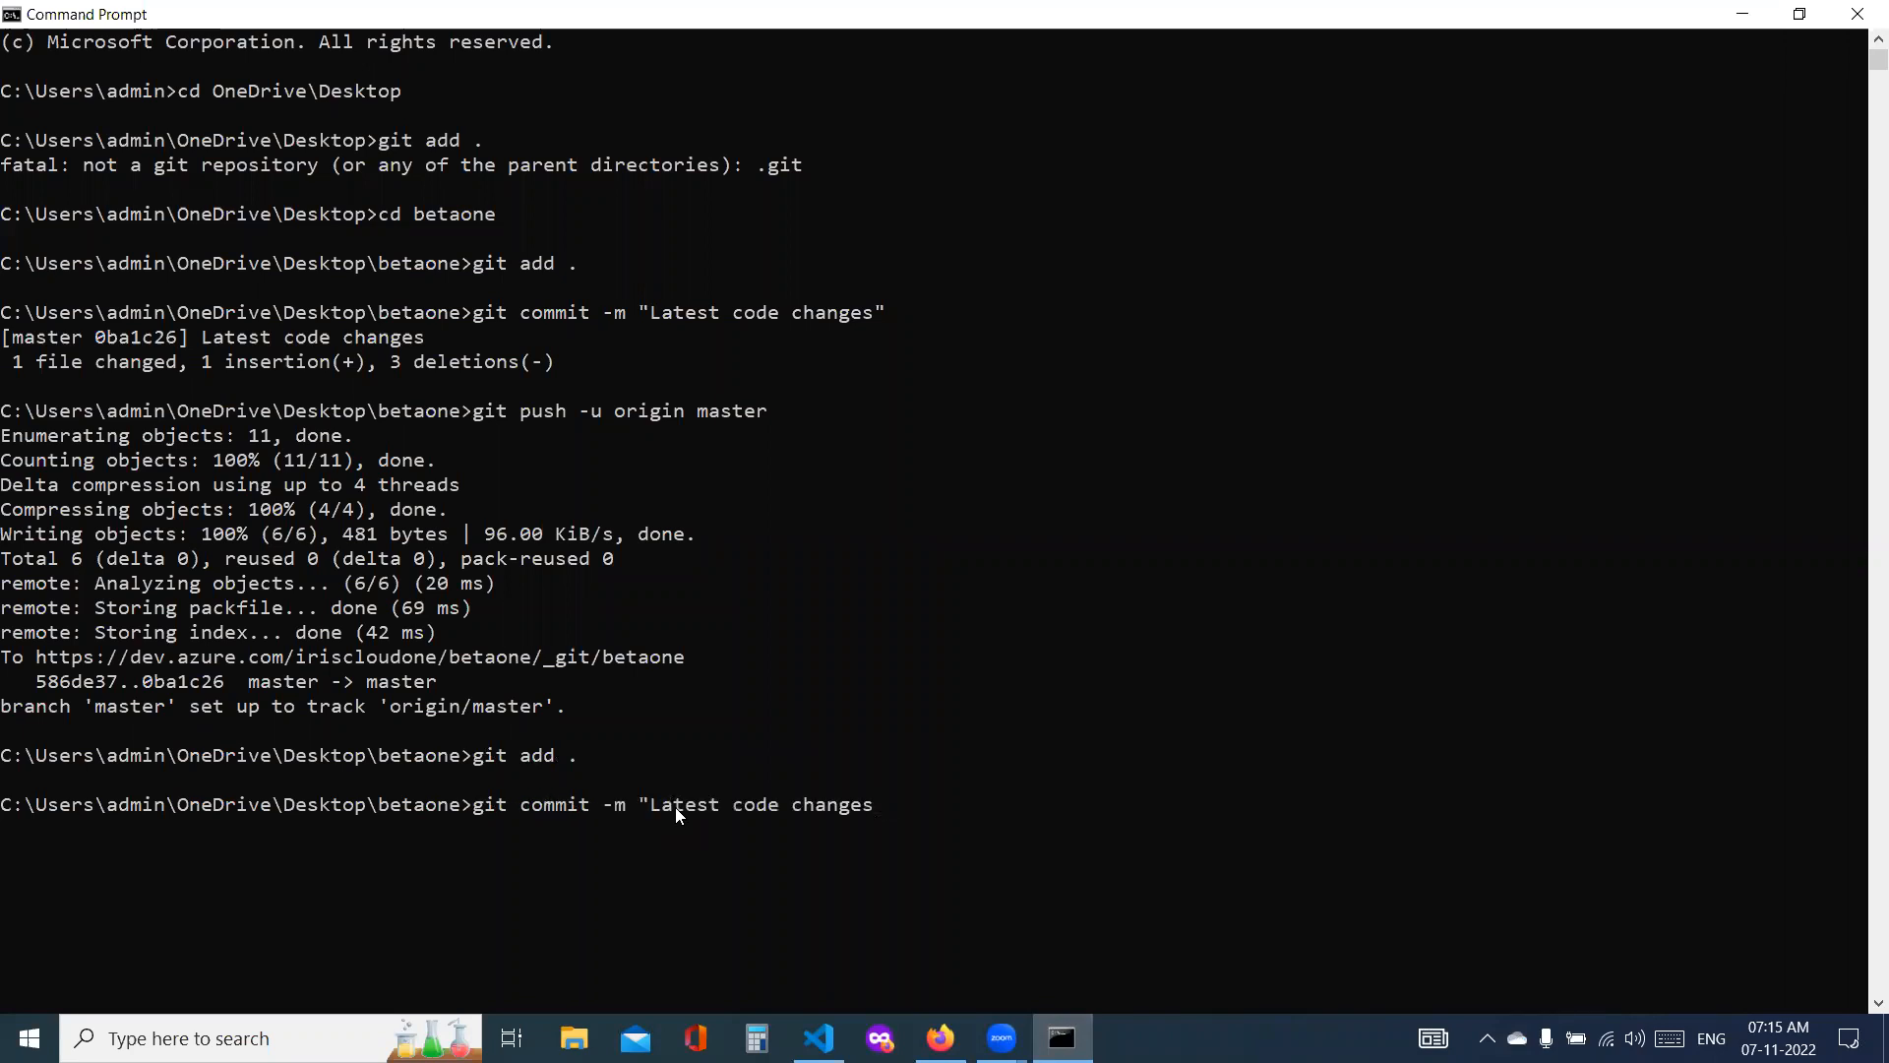
type("new line etr")
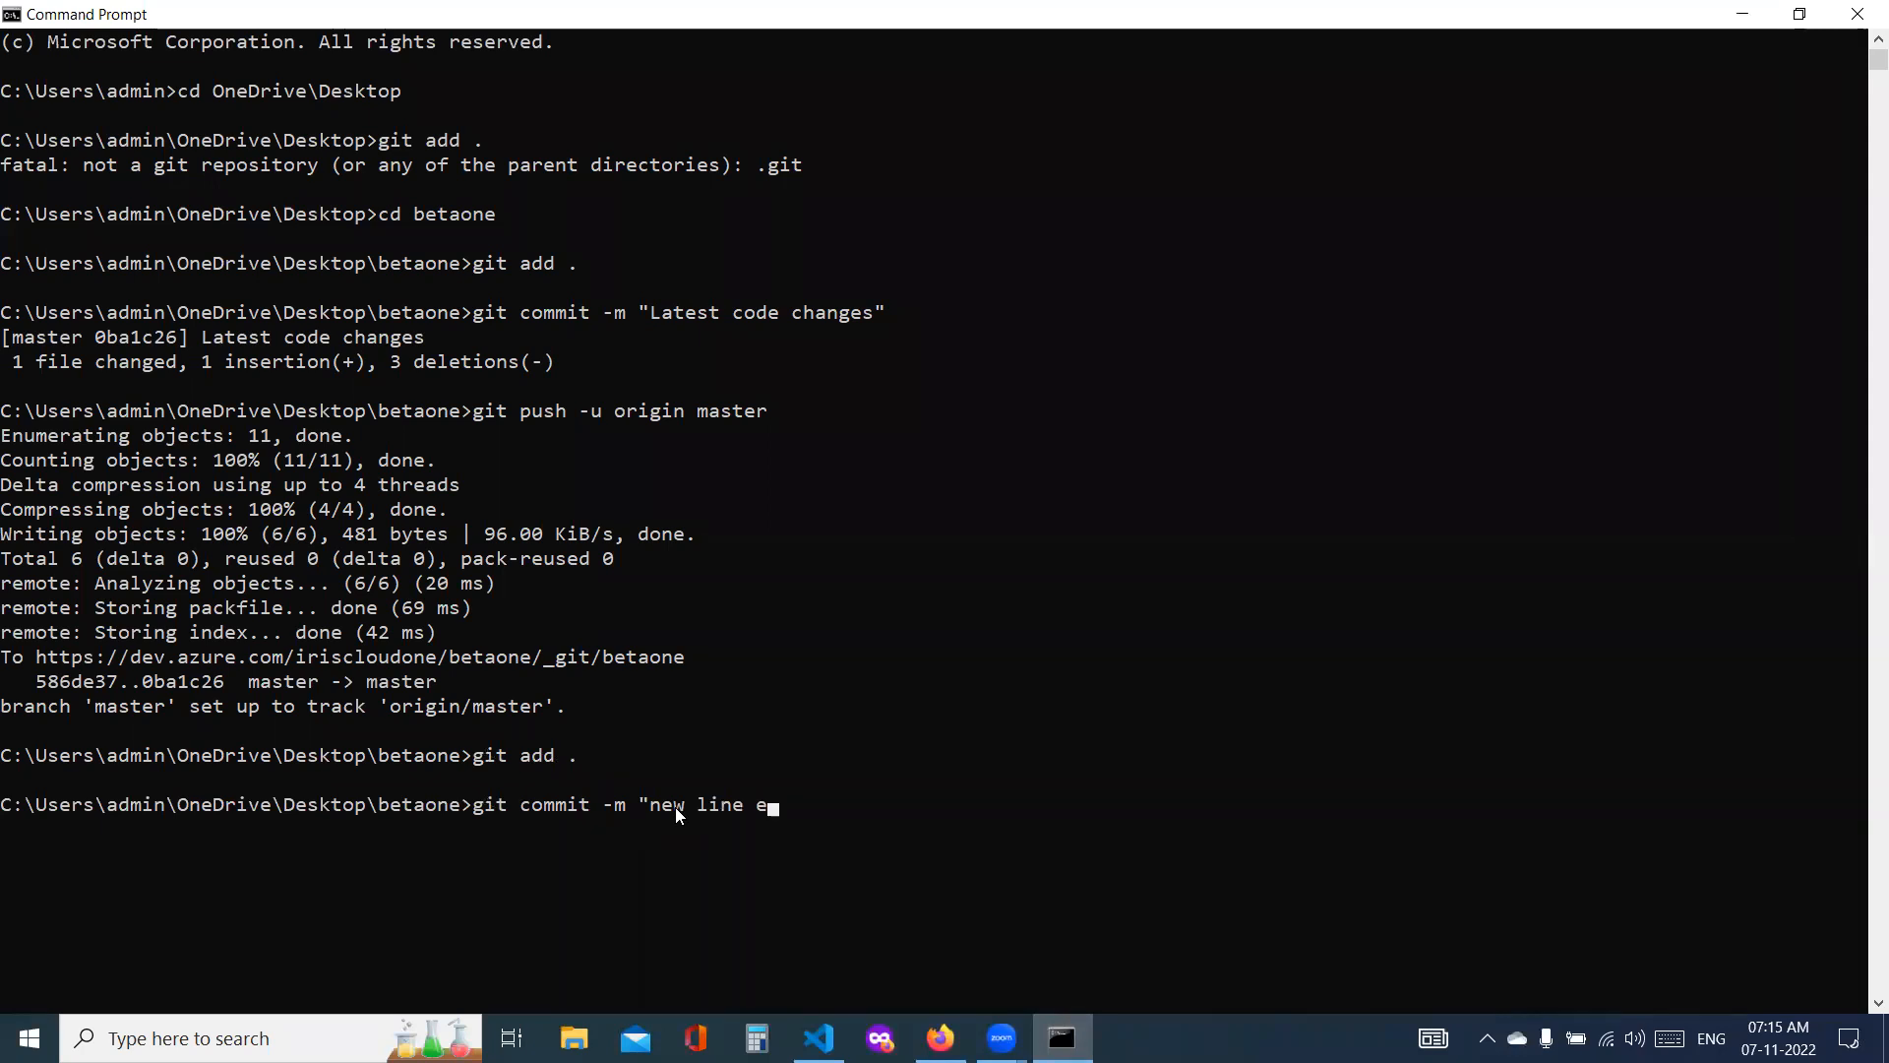
key("BackSpace")
key("BackSpace")
type("ntry\"")
key("Return")
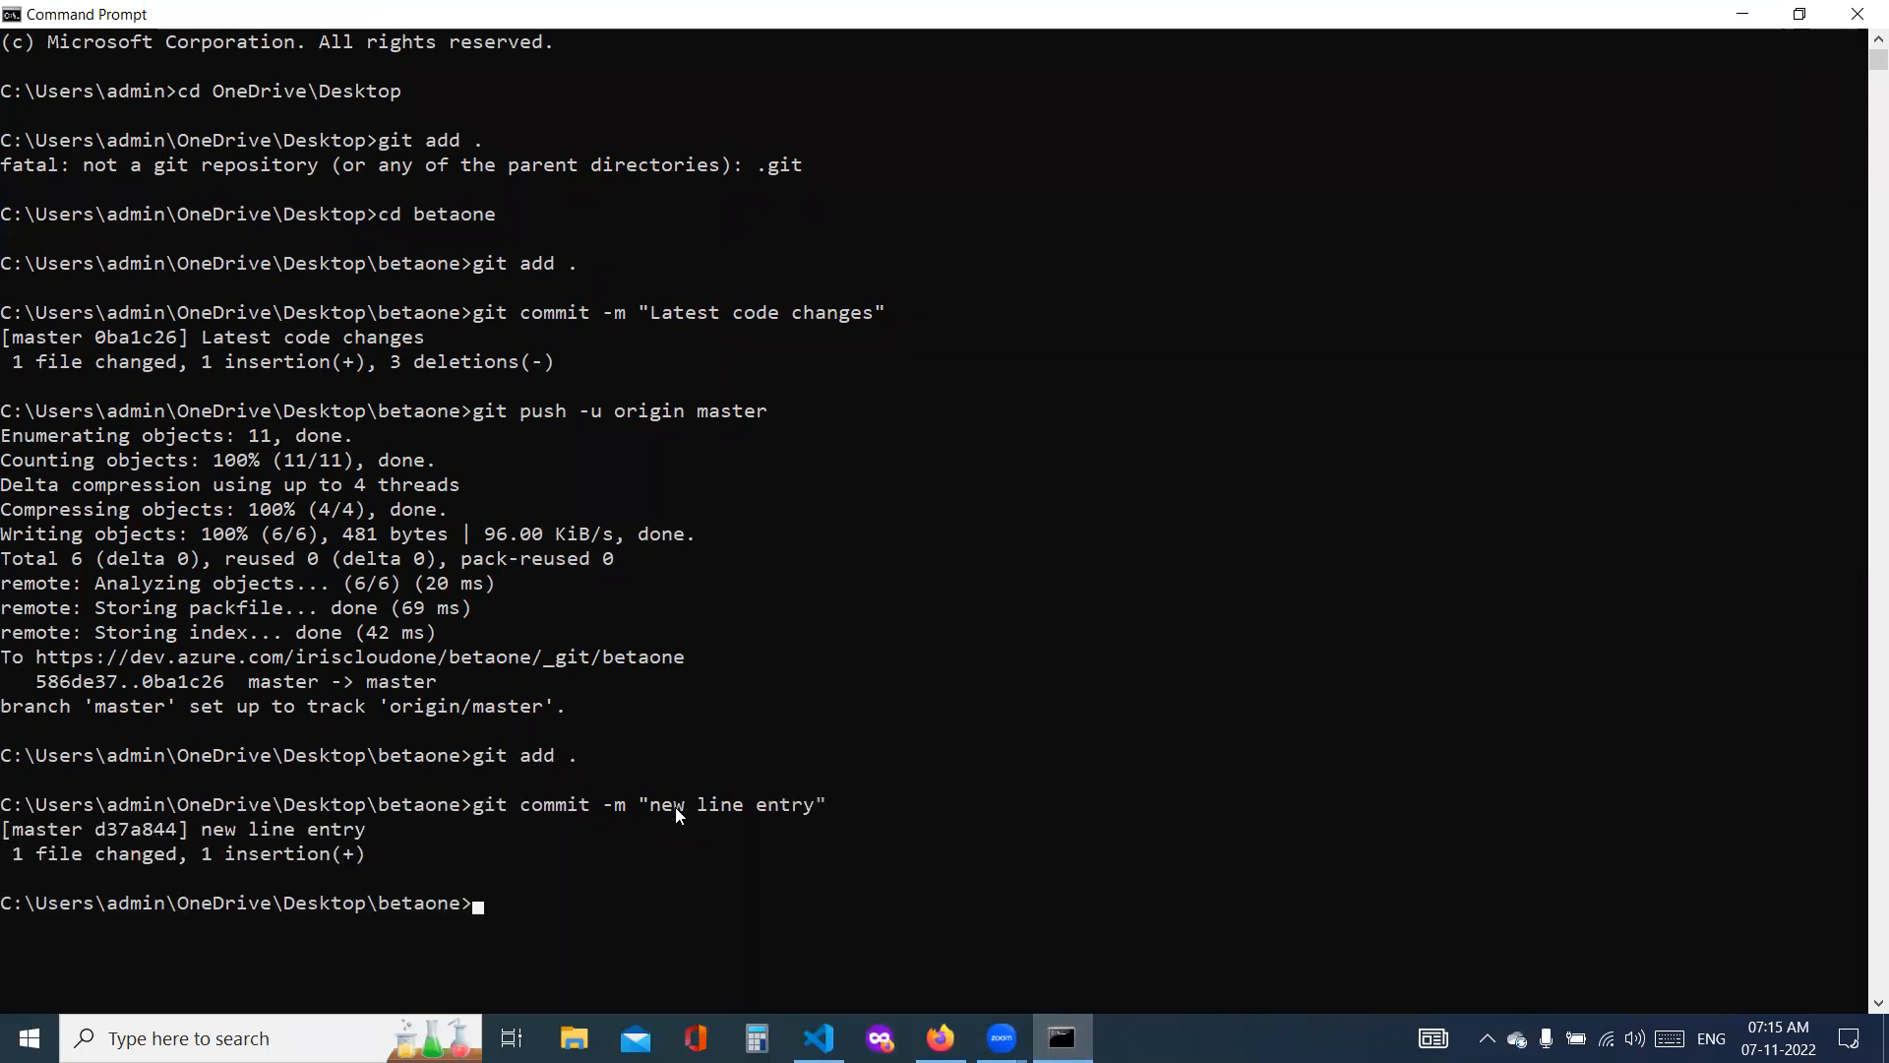
Step: Try to push the commit with git push -u origin master
type("git push -u origin m")
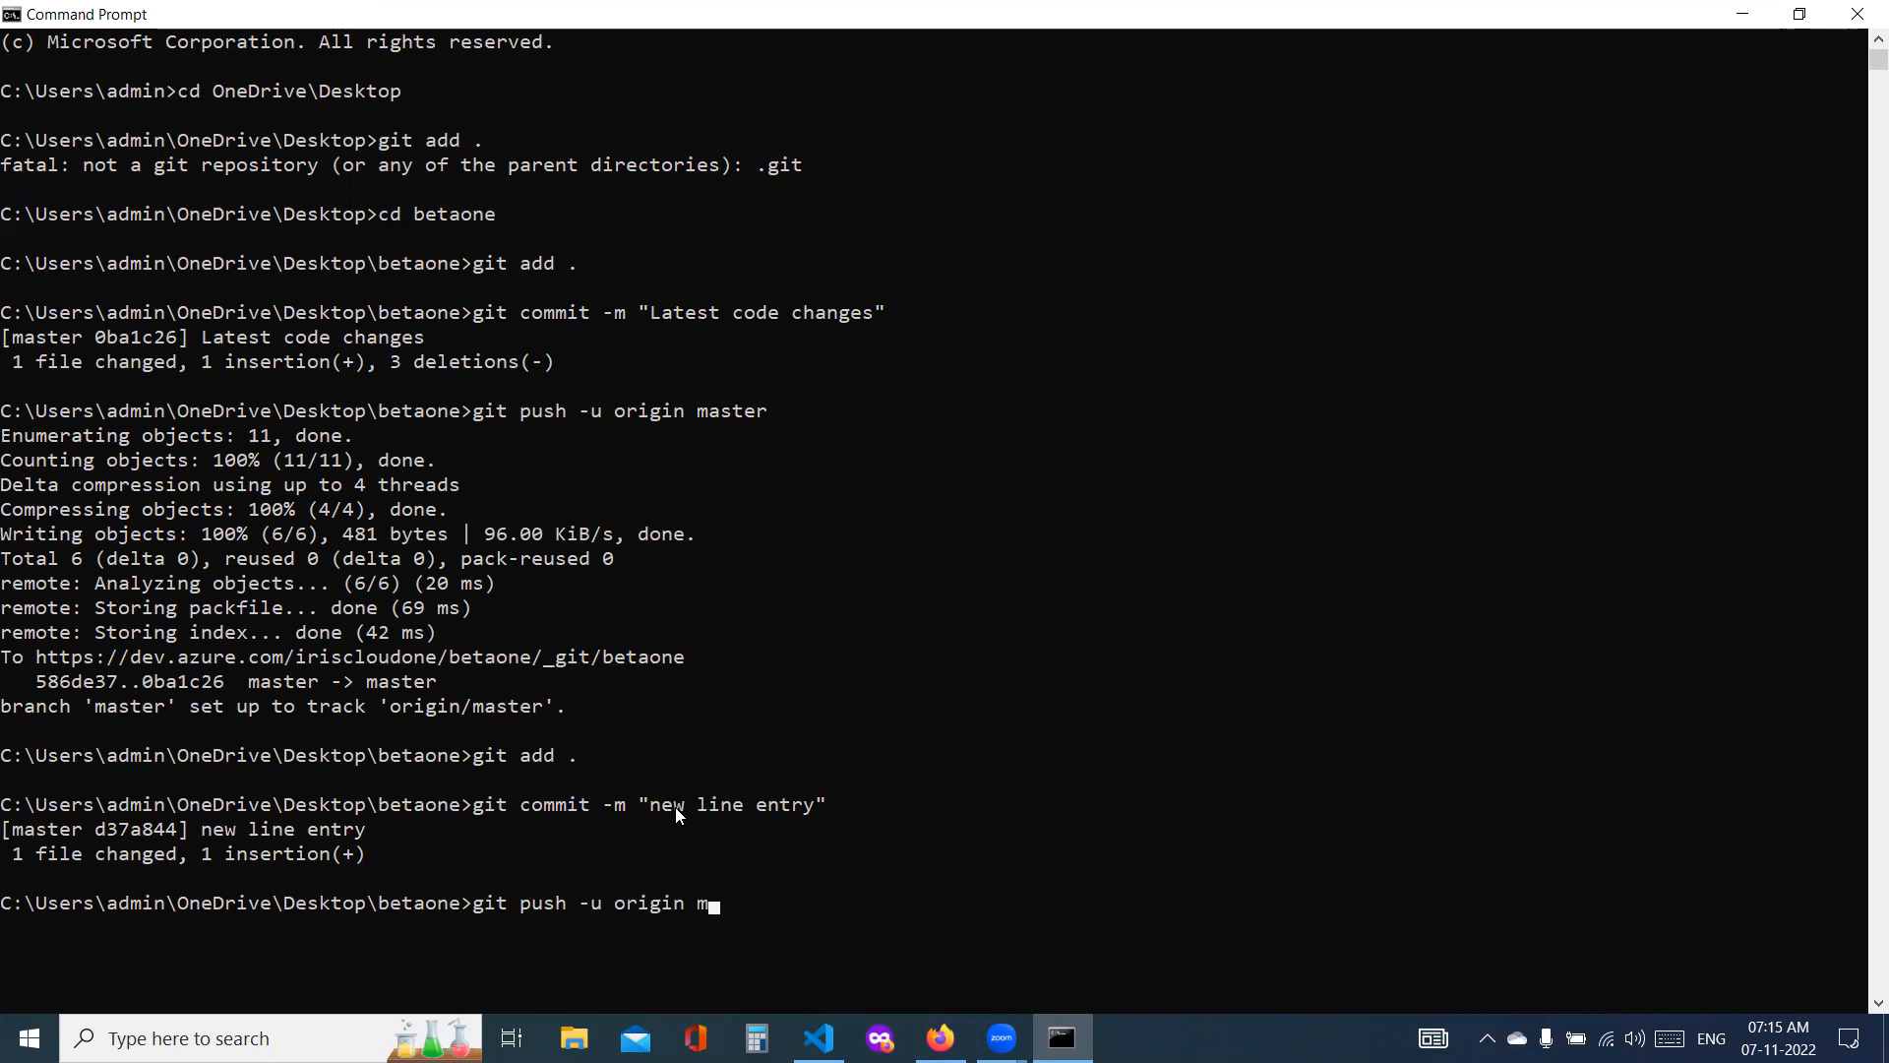
type("aster")
key("Return")
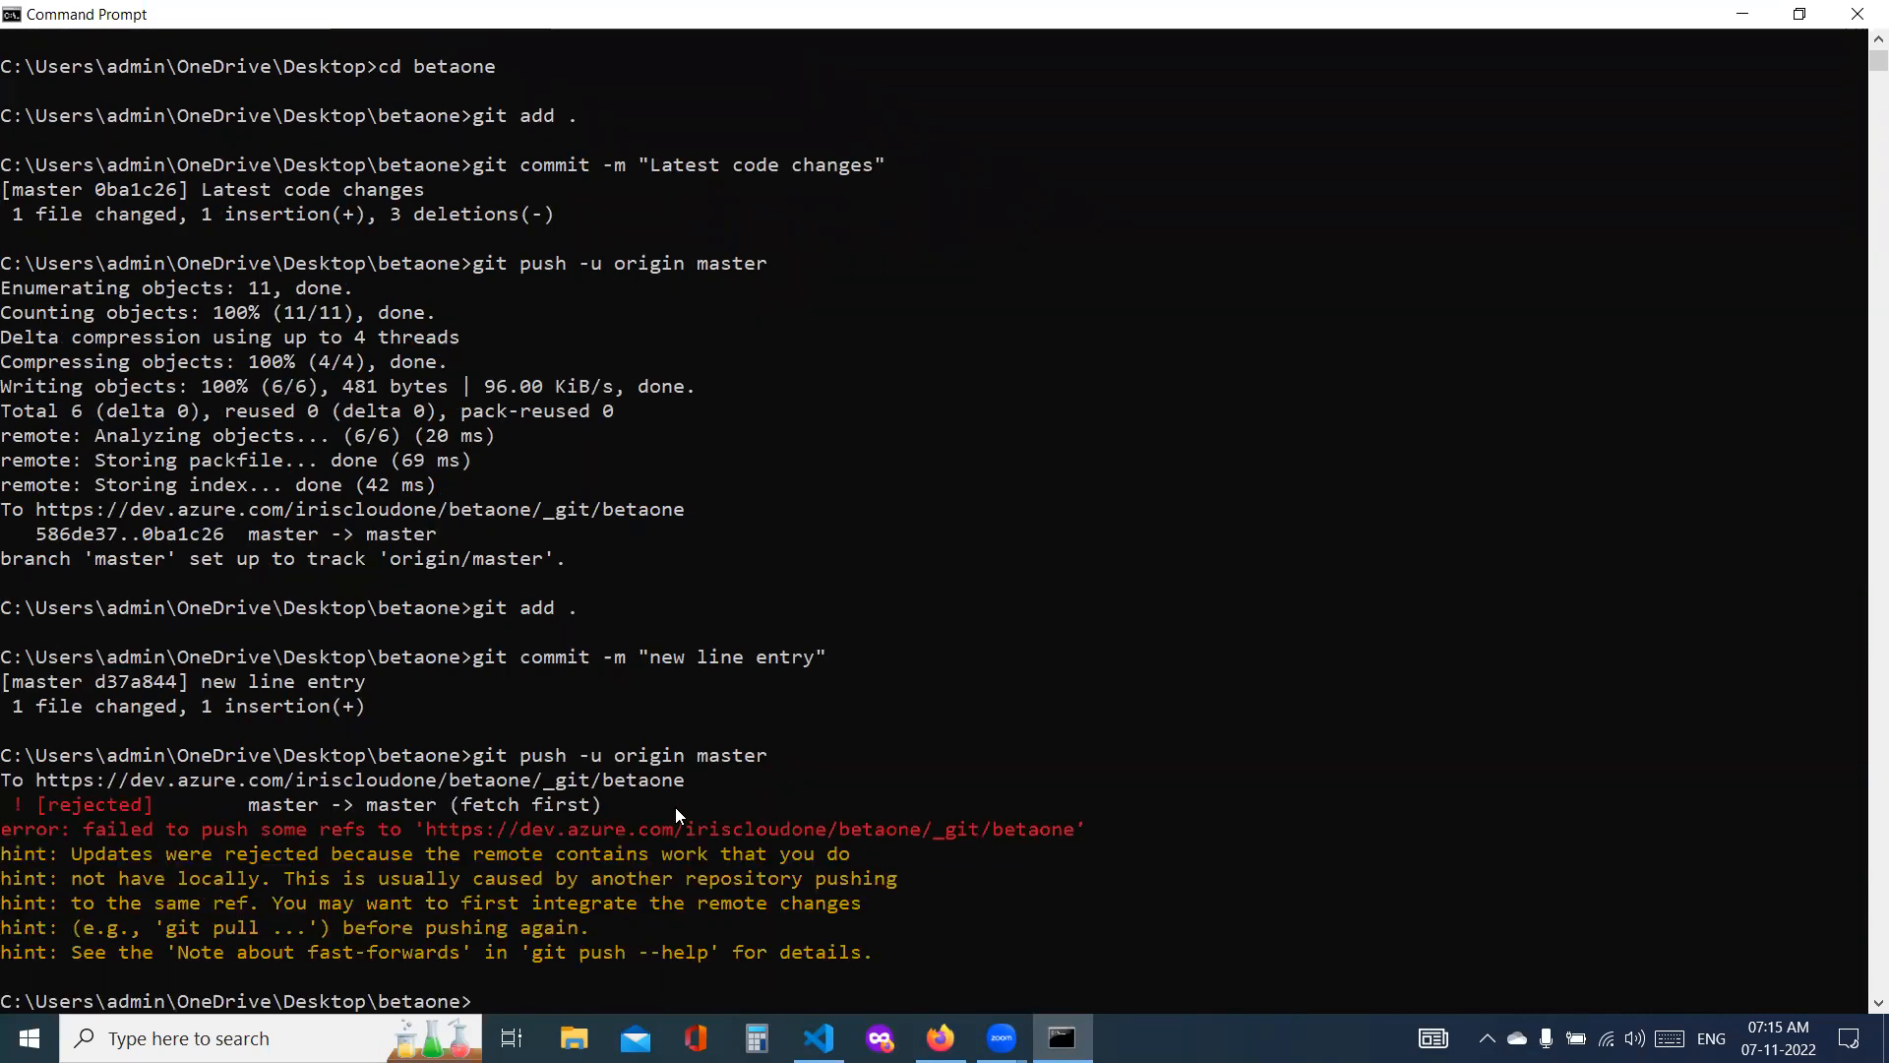
Step: Run git pull to merge the remote changes, run git push -u origin master, and close the Command Prompt
type("git pull")
key("Return")
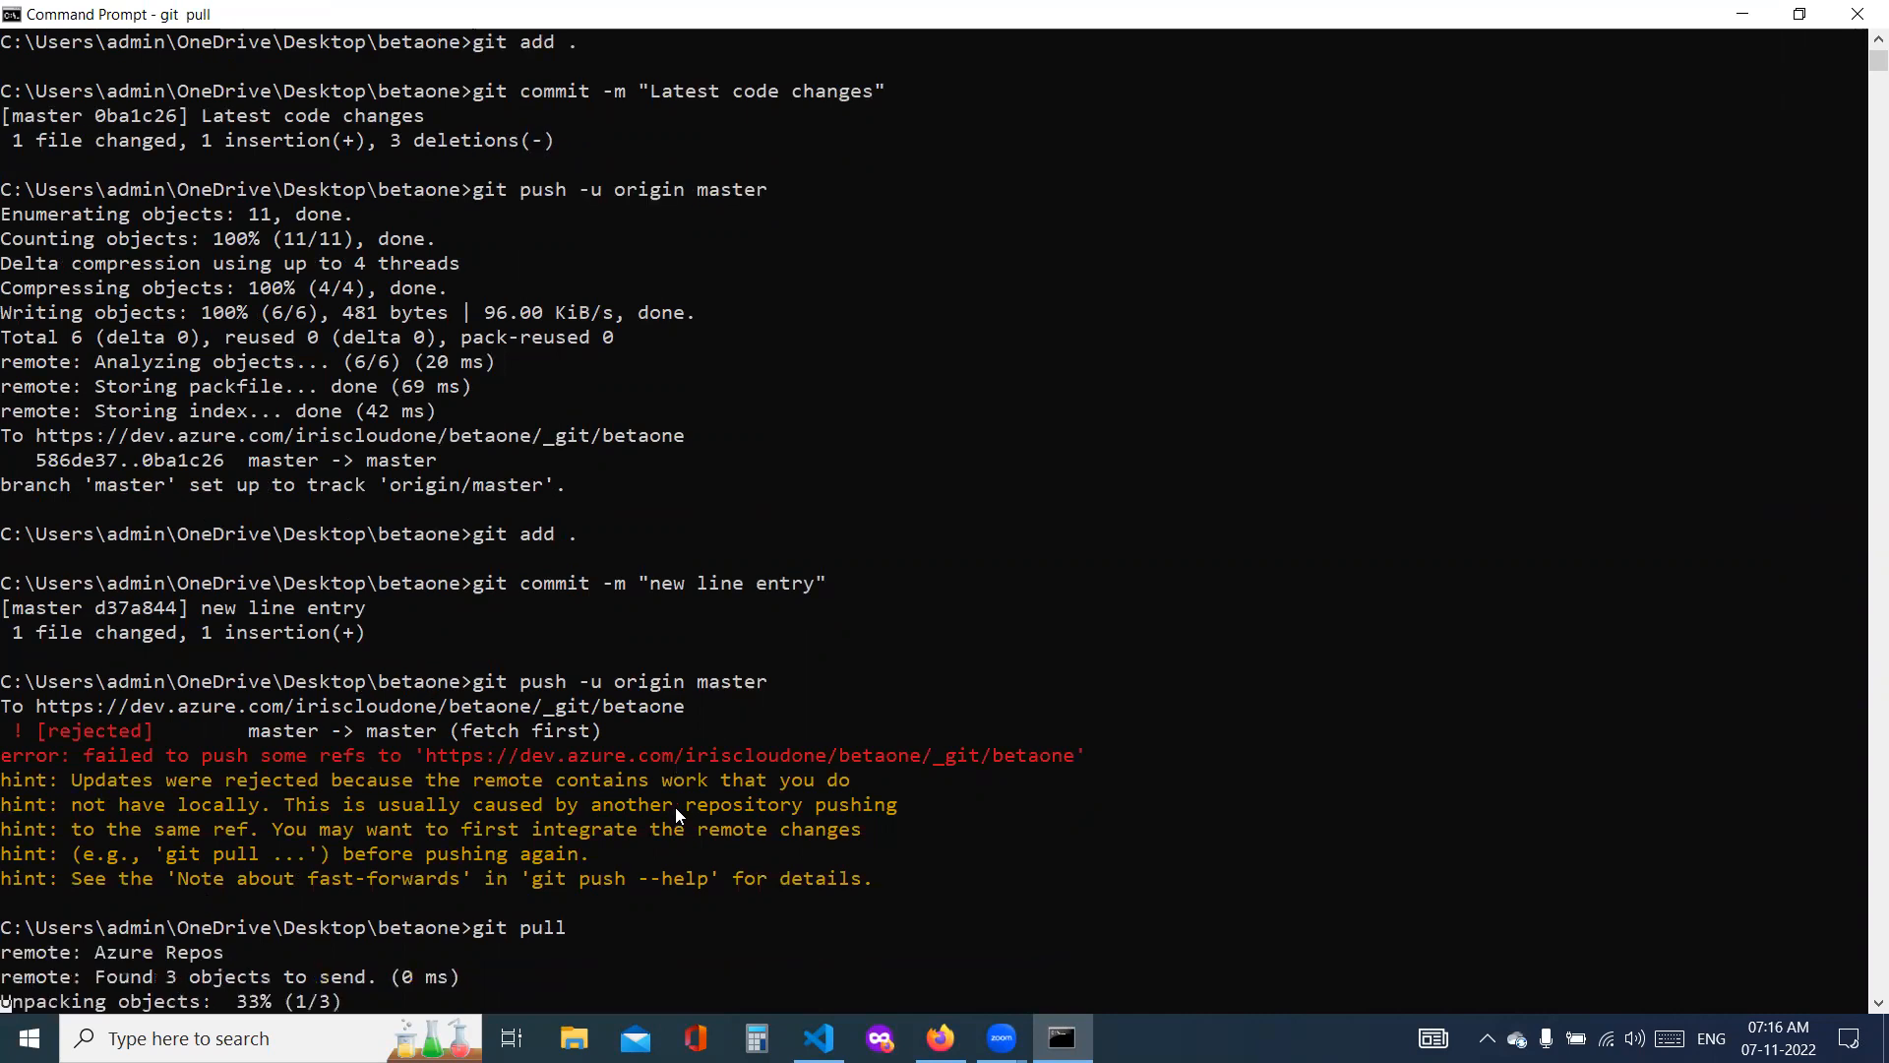
key("Up")
key("Up")
key("Return")
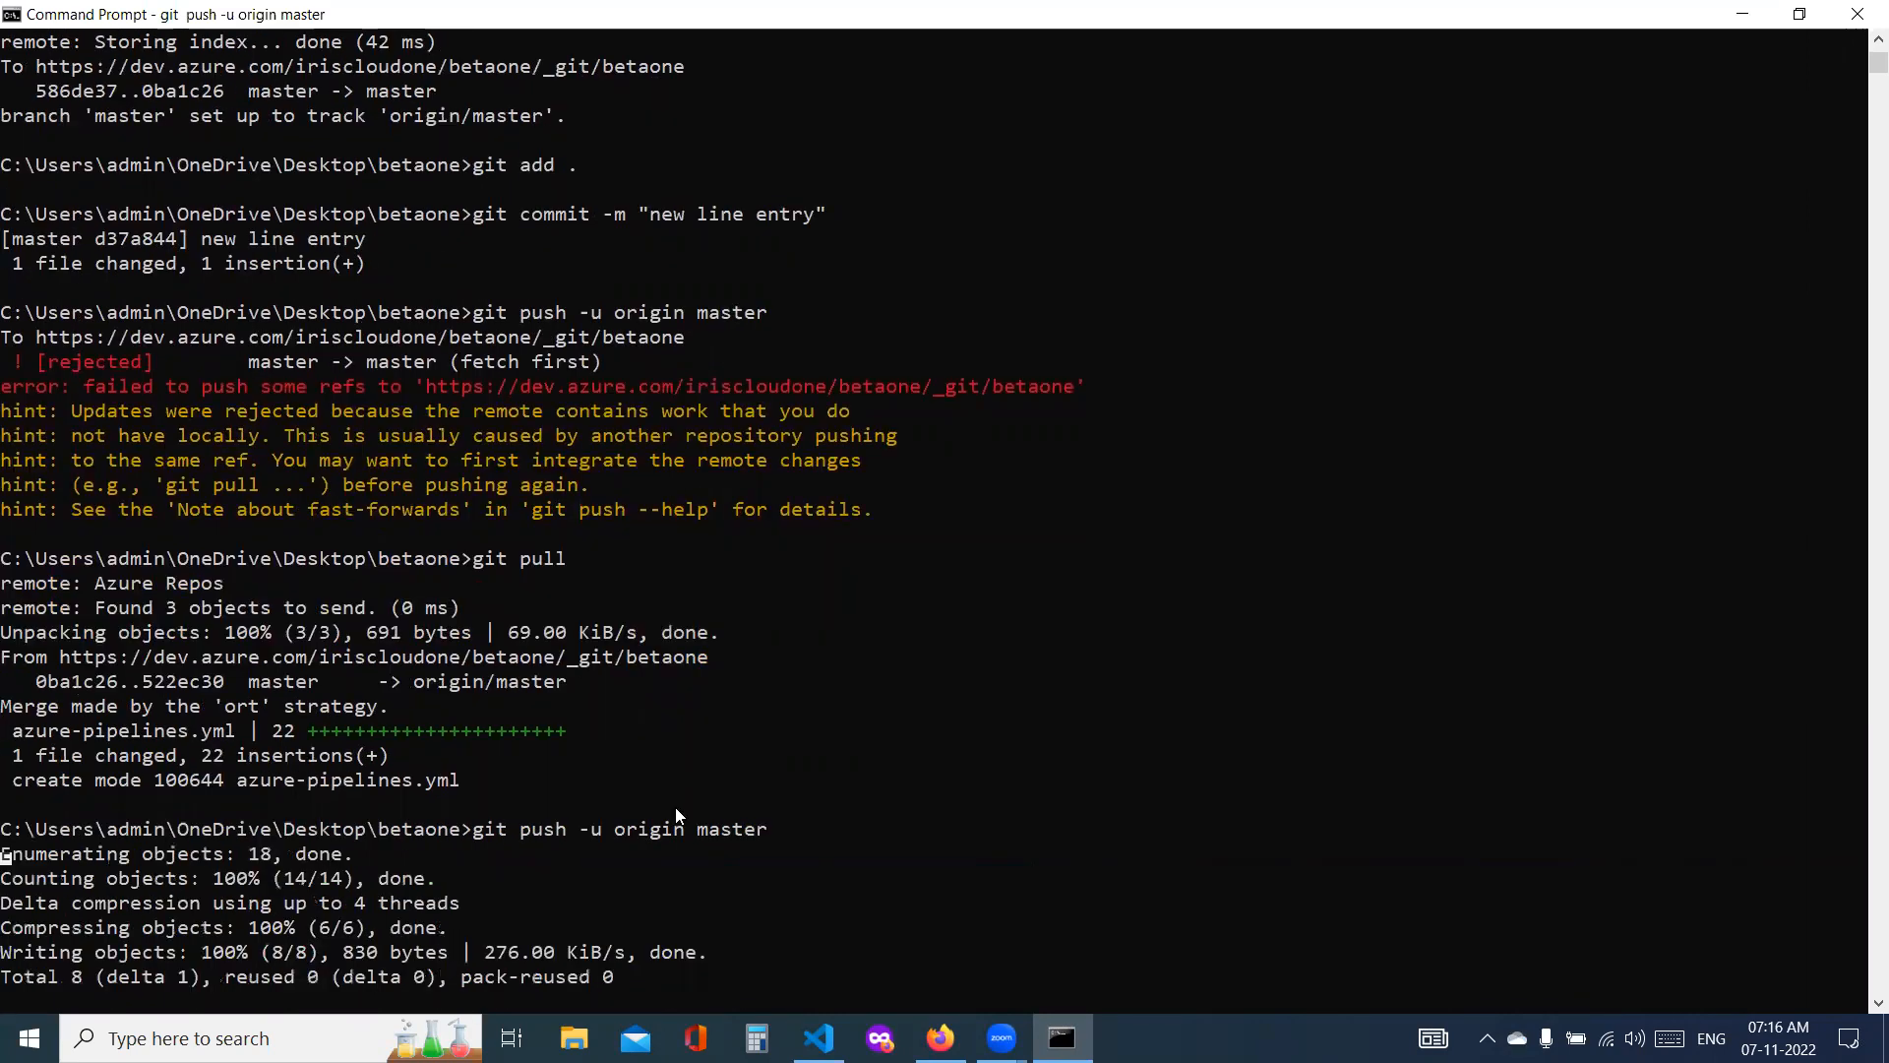
left_click(1856, 14)
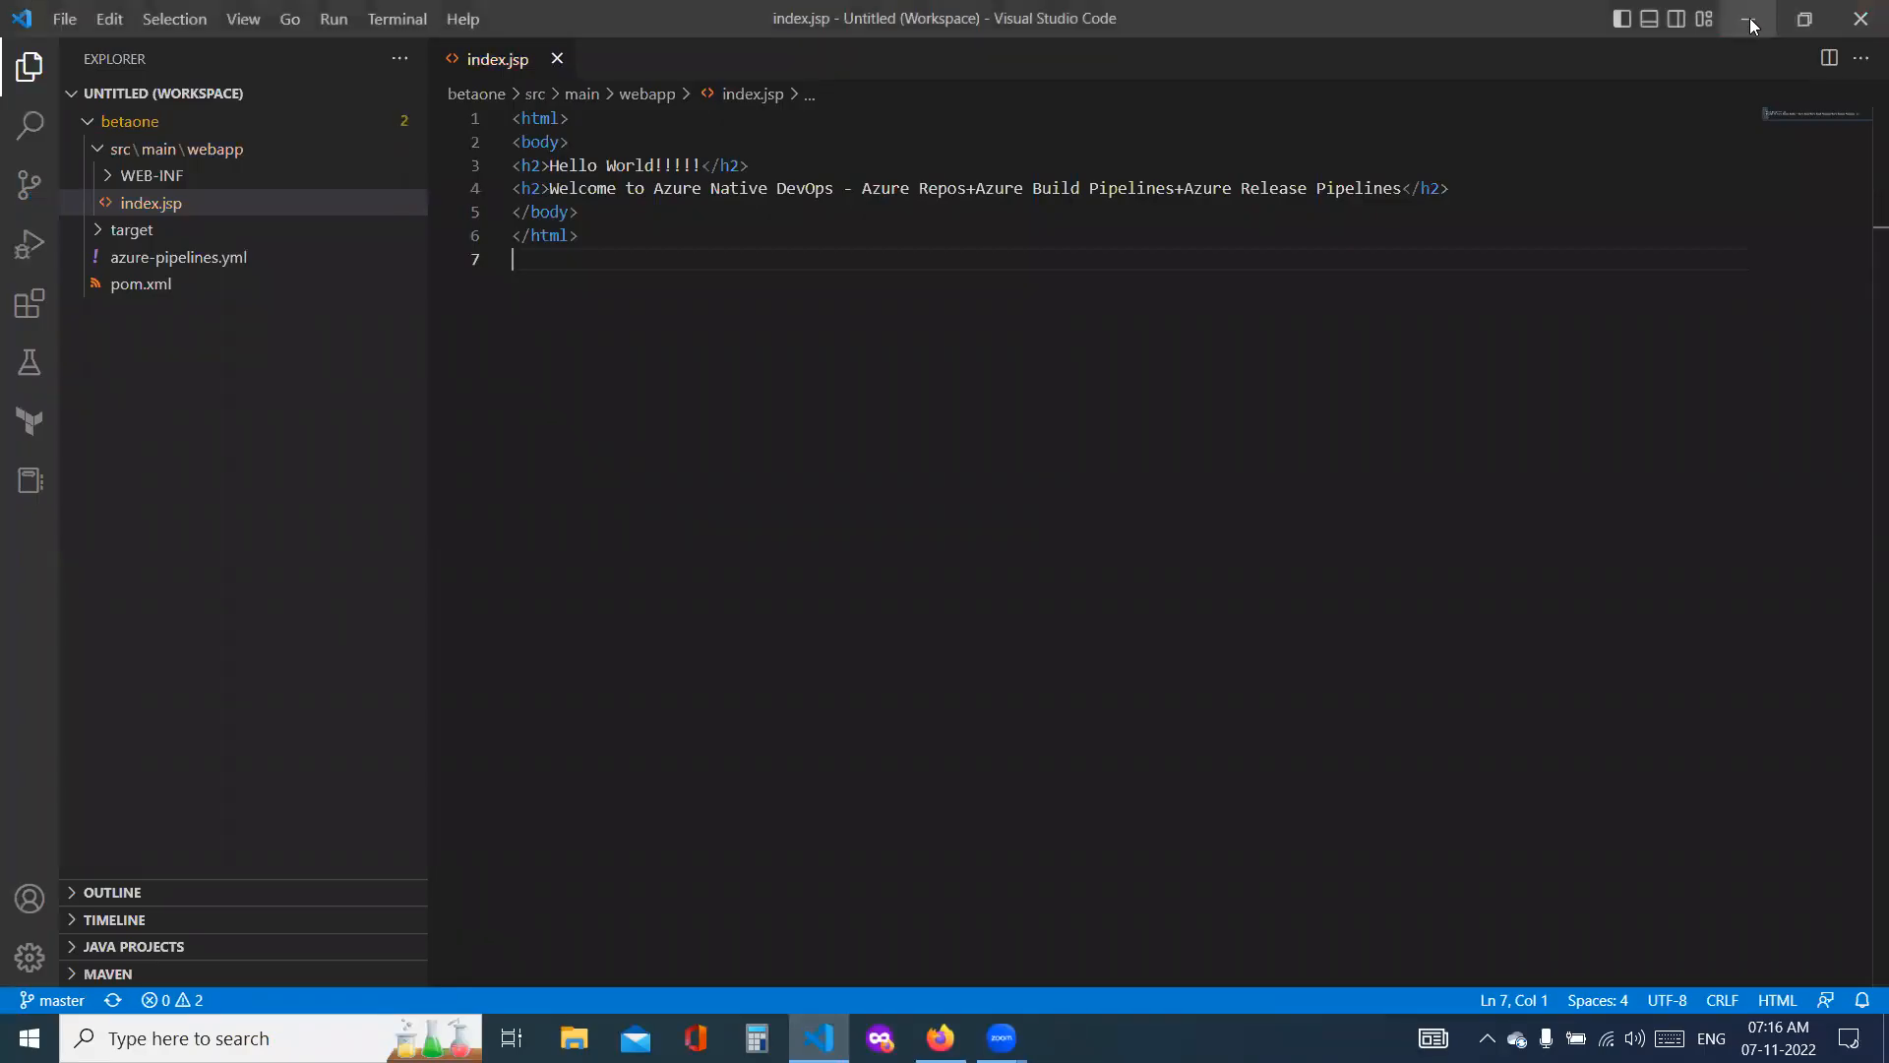
Step: Return to Azure DevOps in the browser and check the betaone pipeline's runs and the release pipeline's releases
left_click(1751, 21)
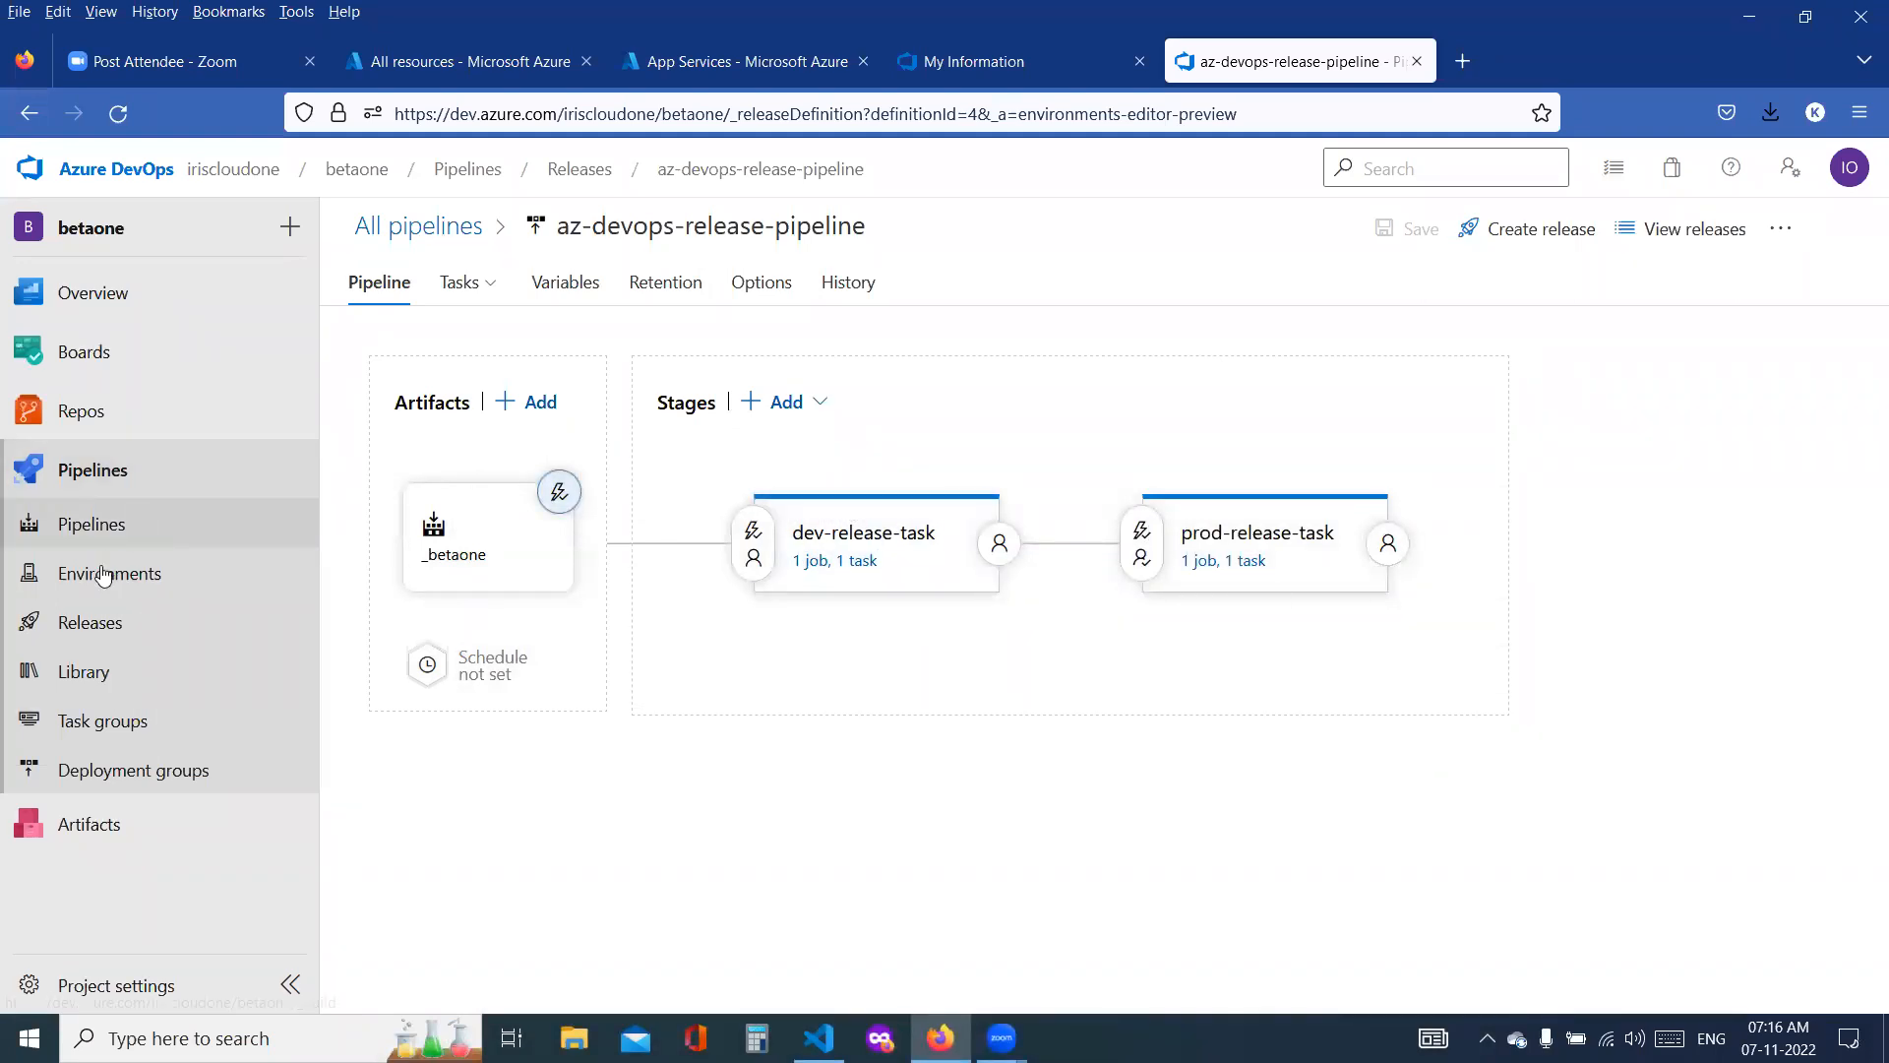
left_click(91, 524)
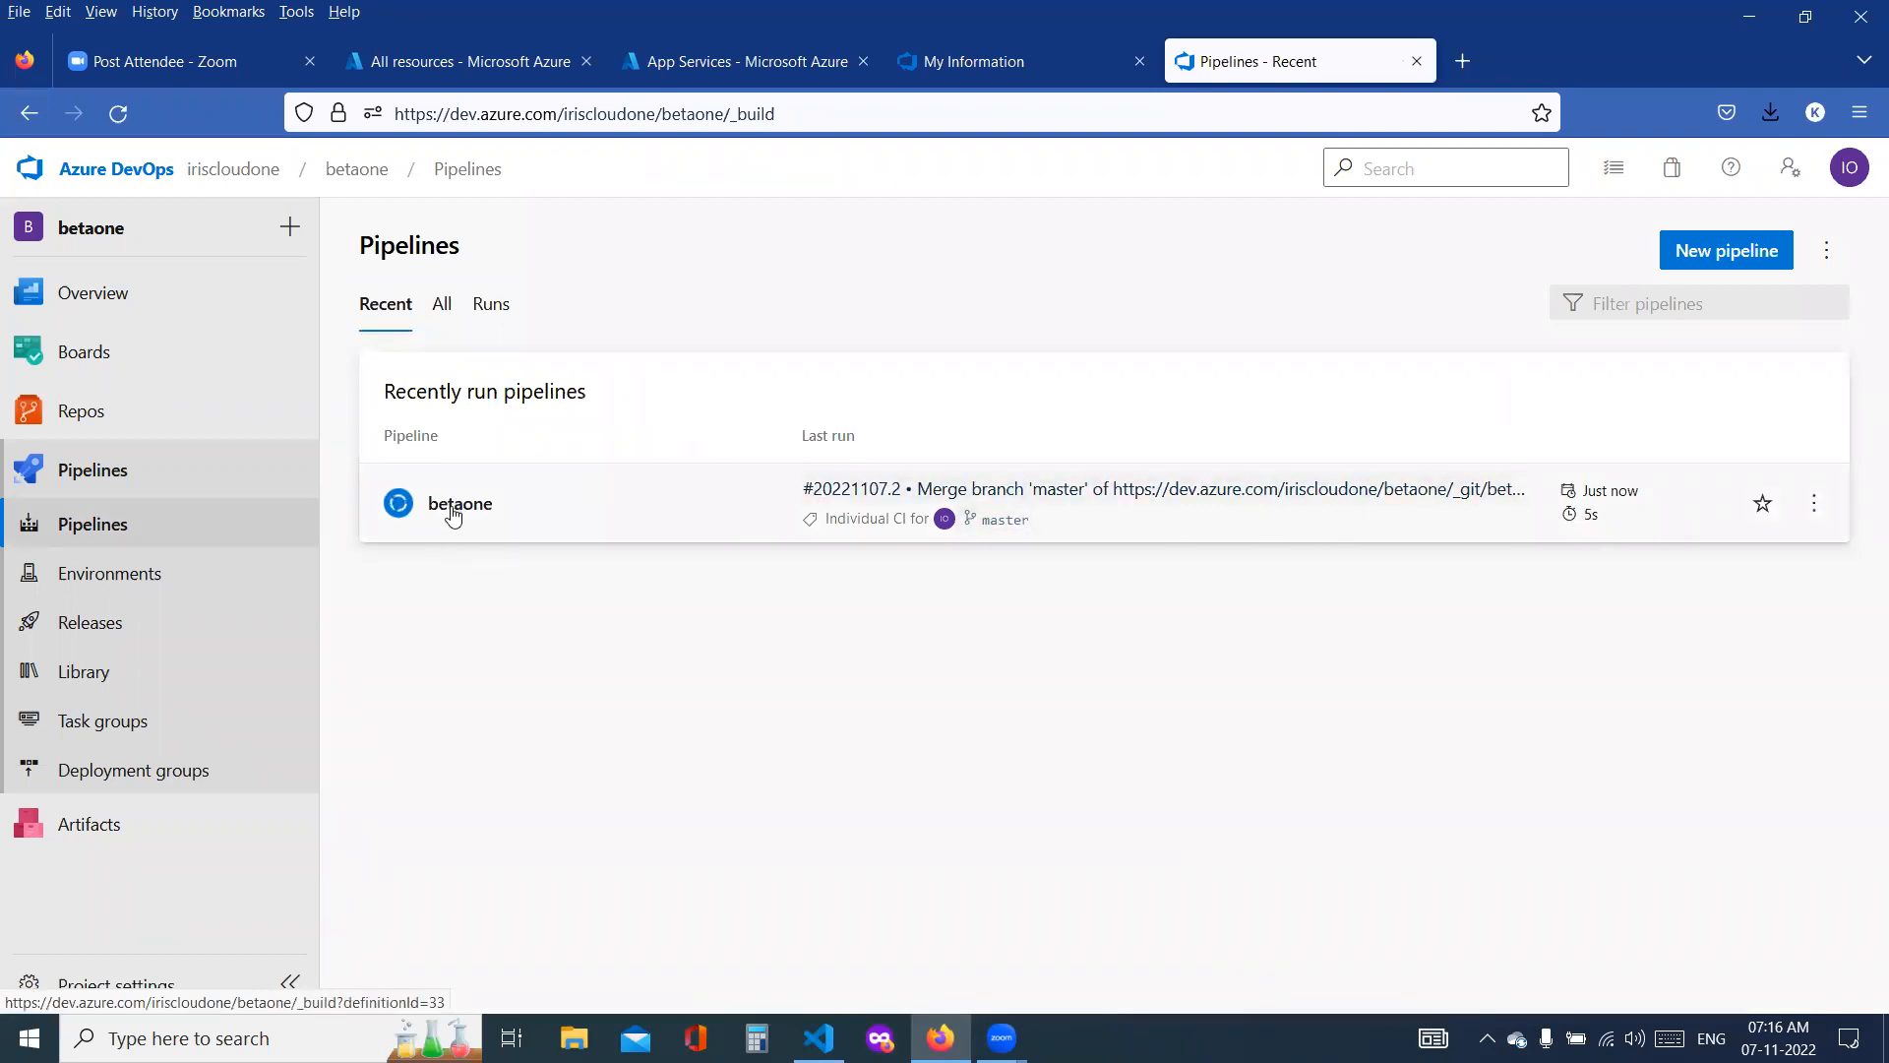
left_click(526, 482)
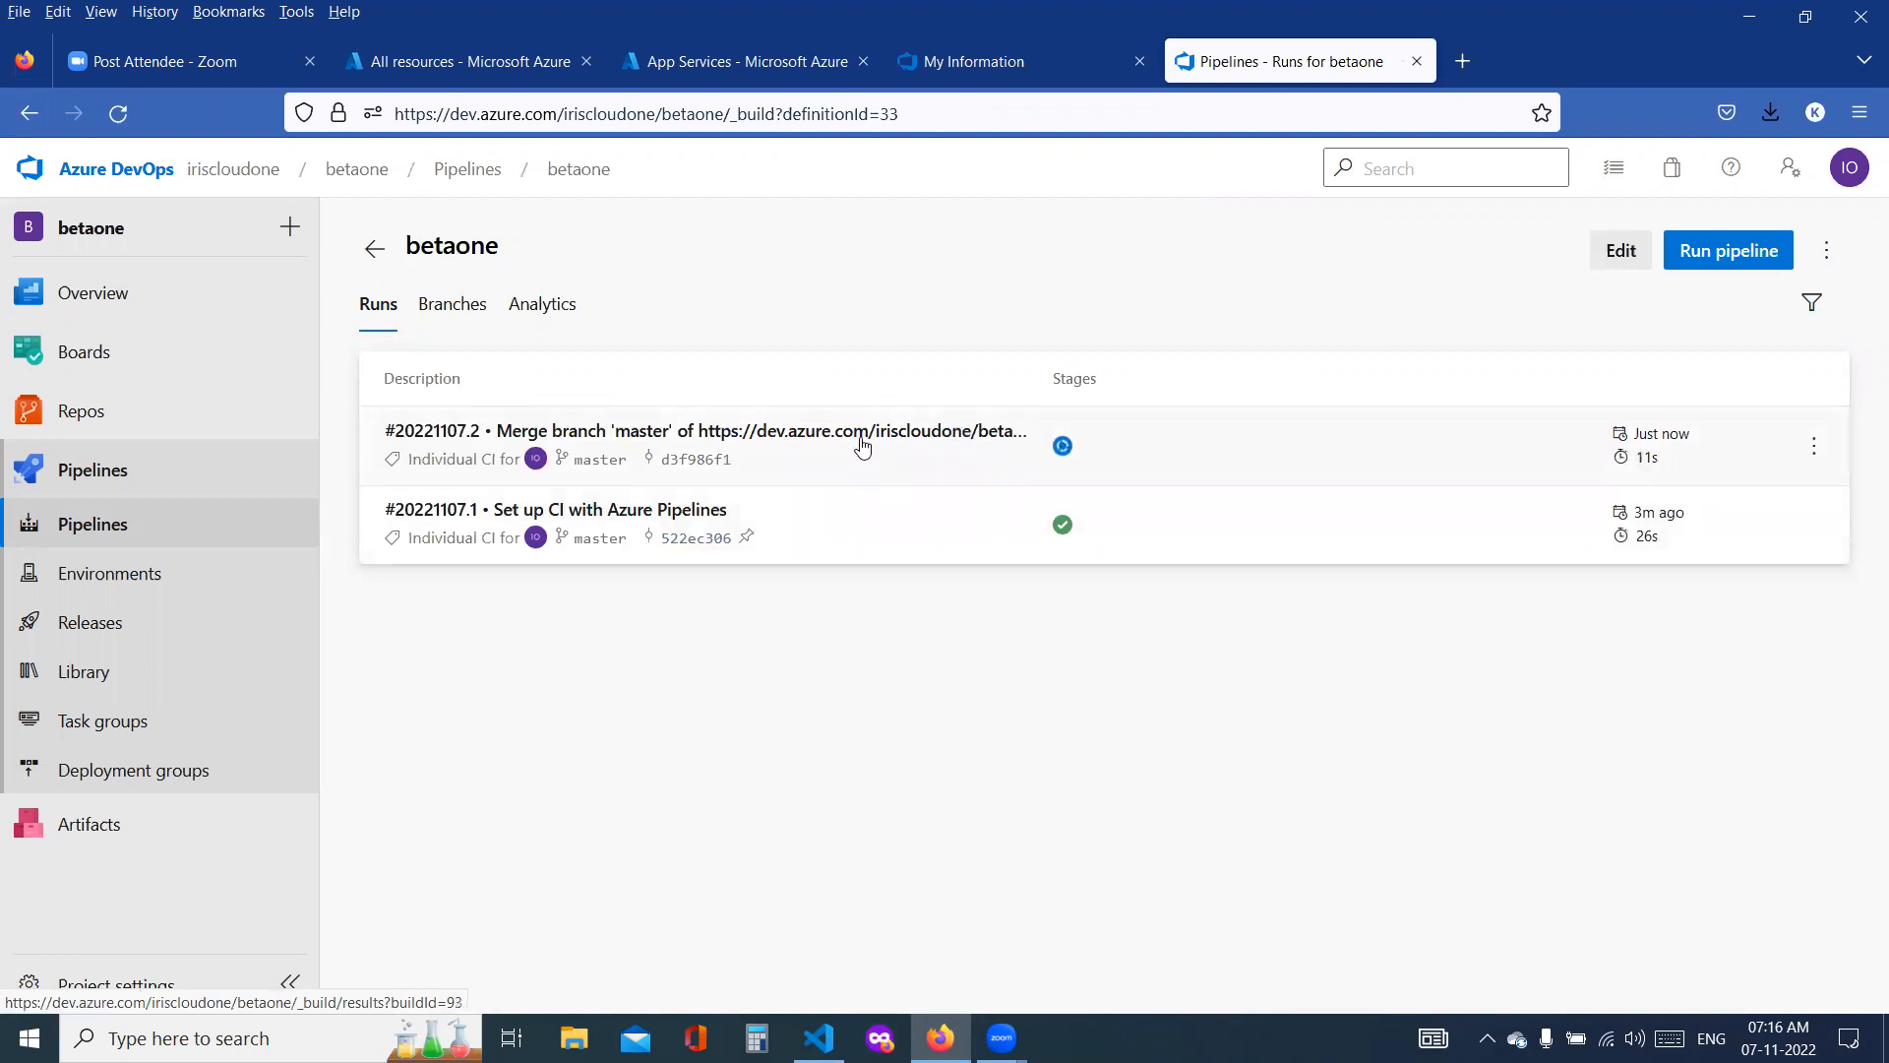
left_click(109, 640)
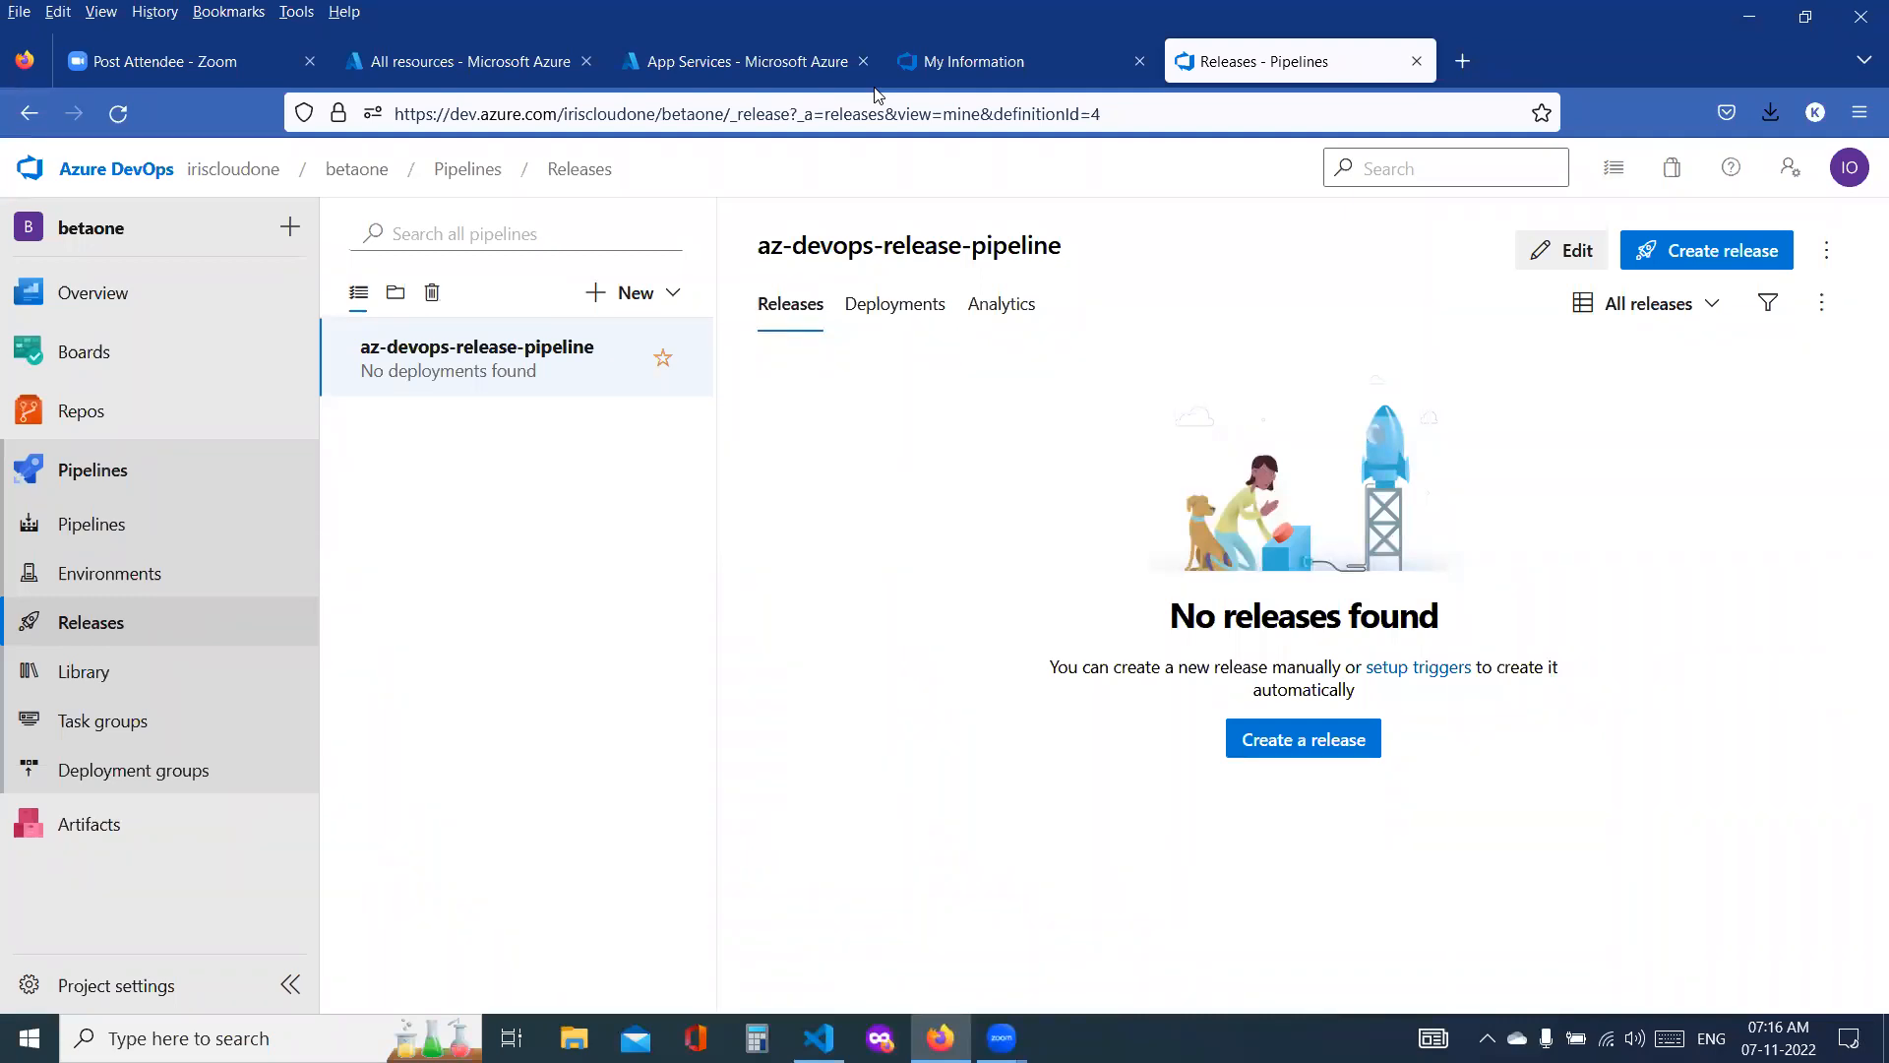
left_click(875, 87)
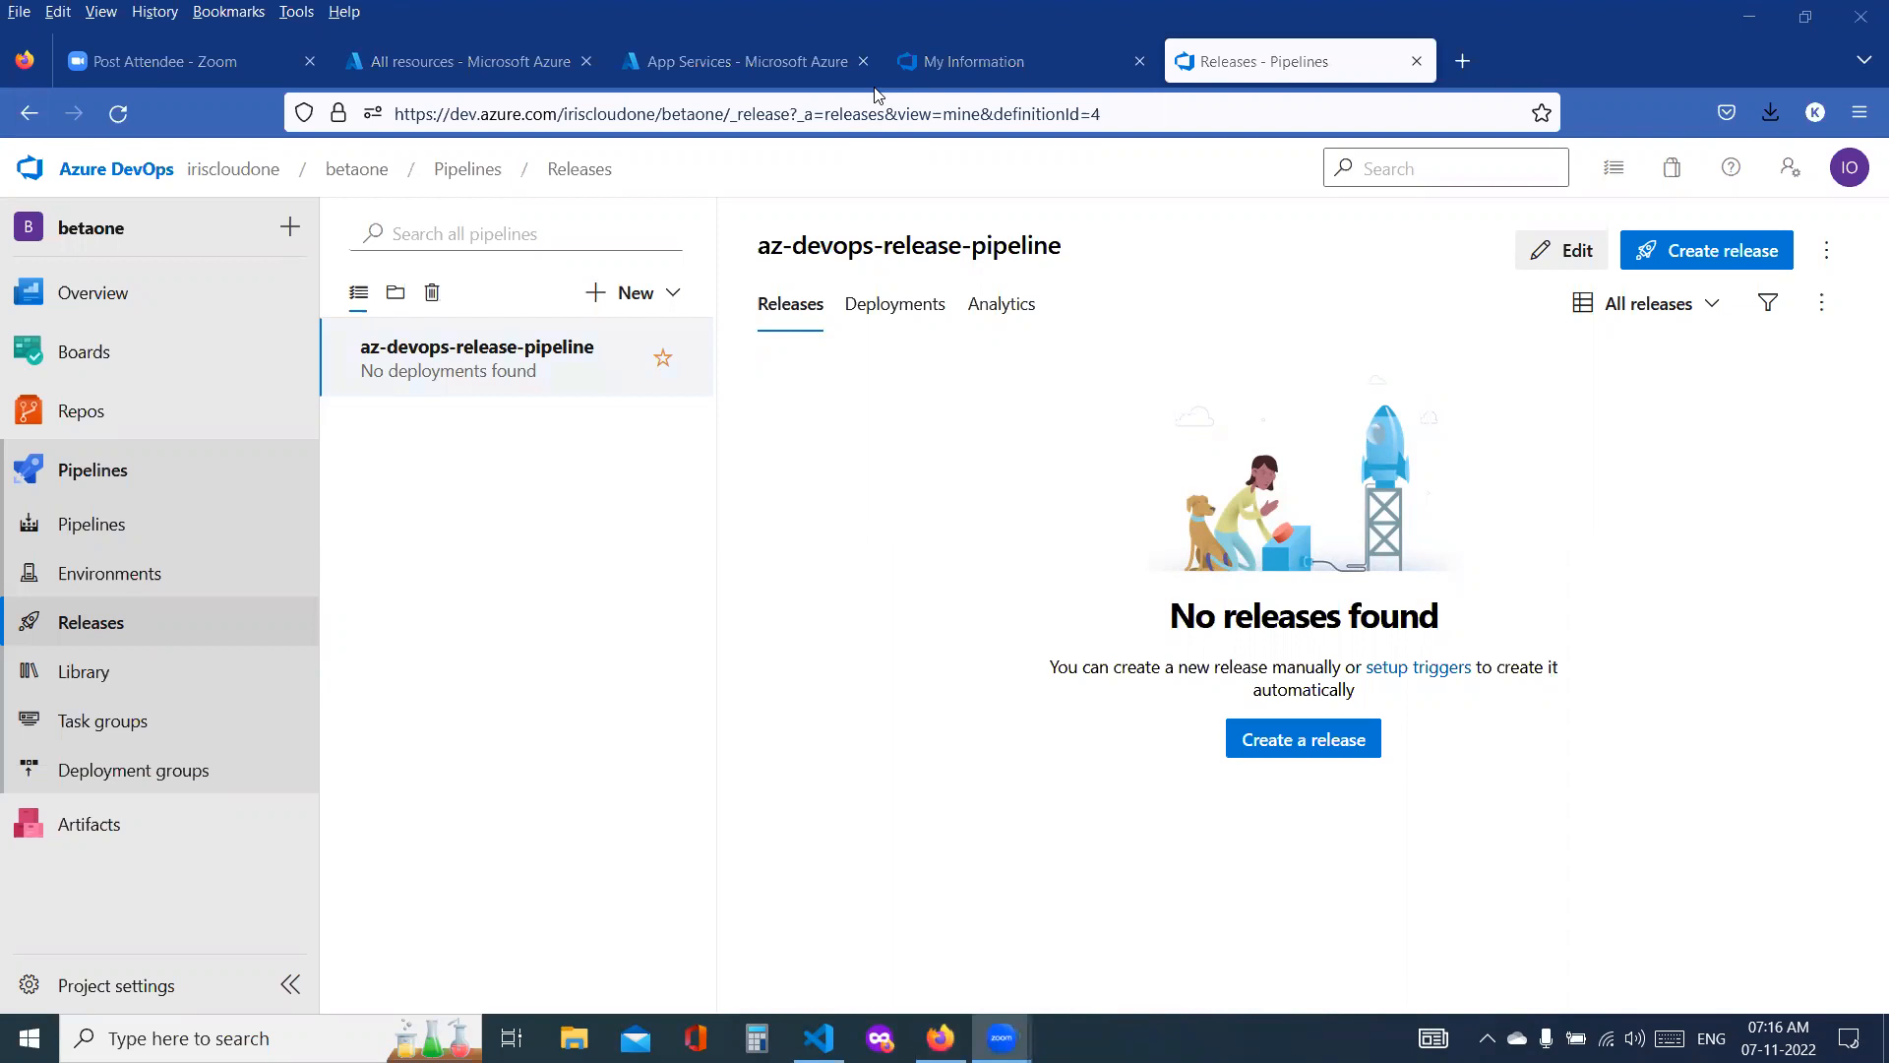
Step: View the files of the betaone repository on the master branch
left_click(98, 419)
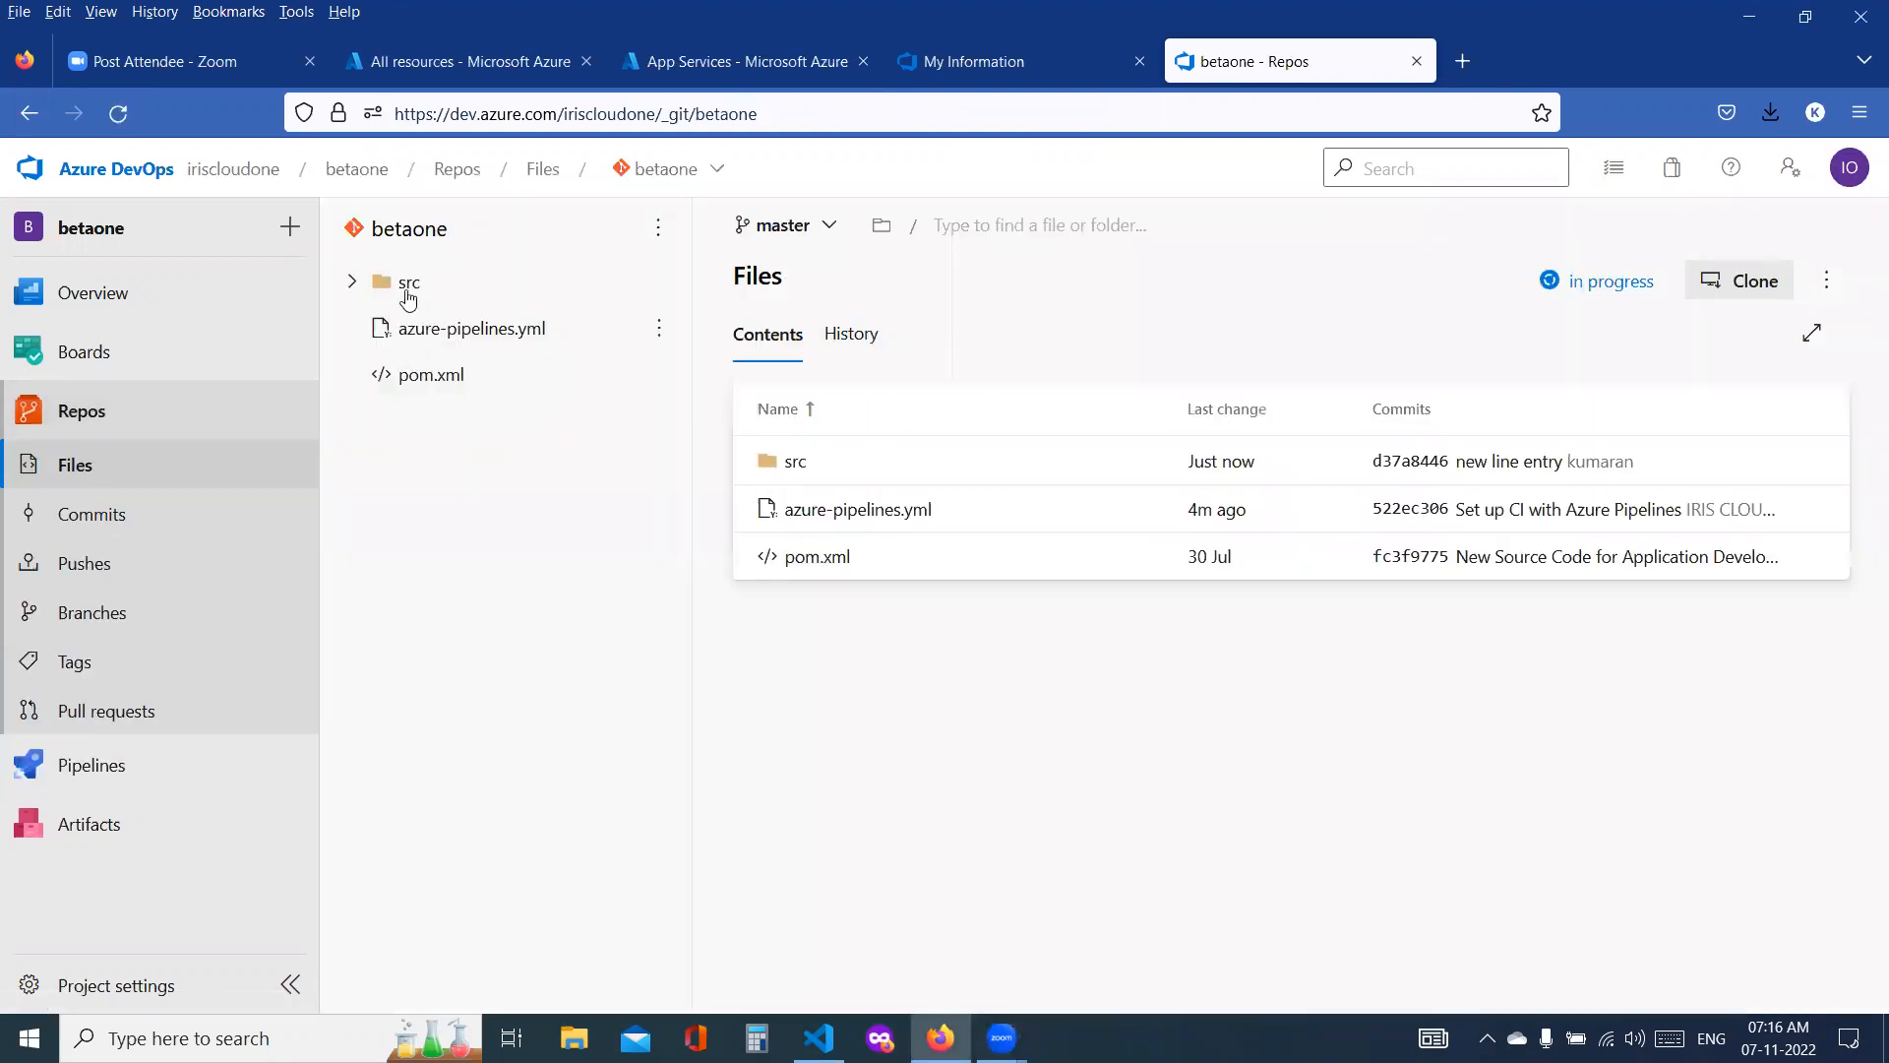
left_click_drag(450, 231, 368, 232)
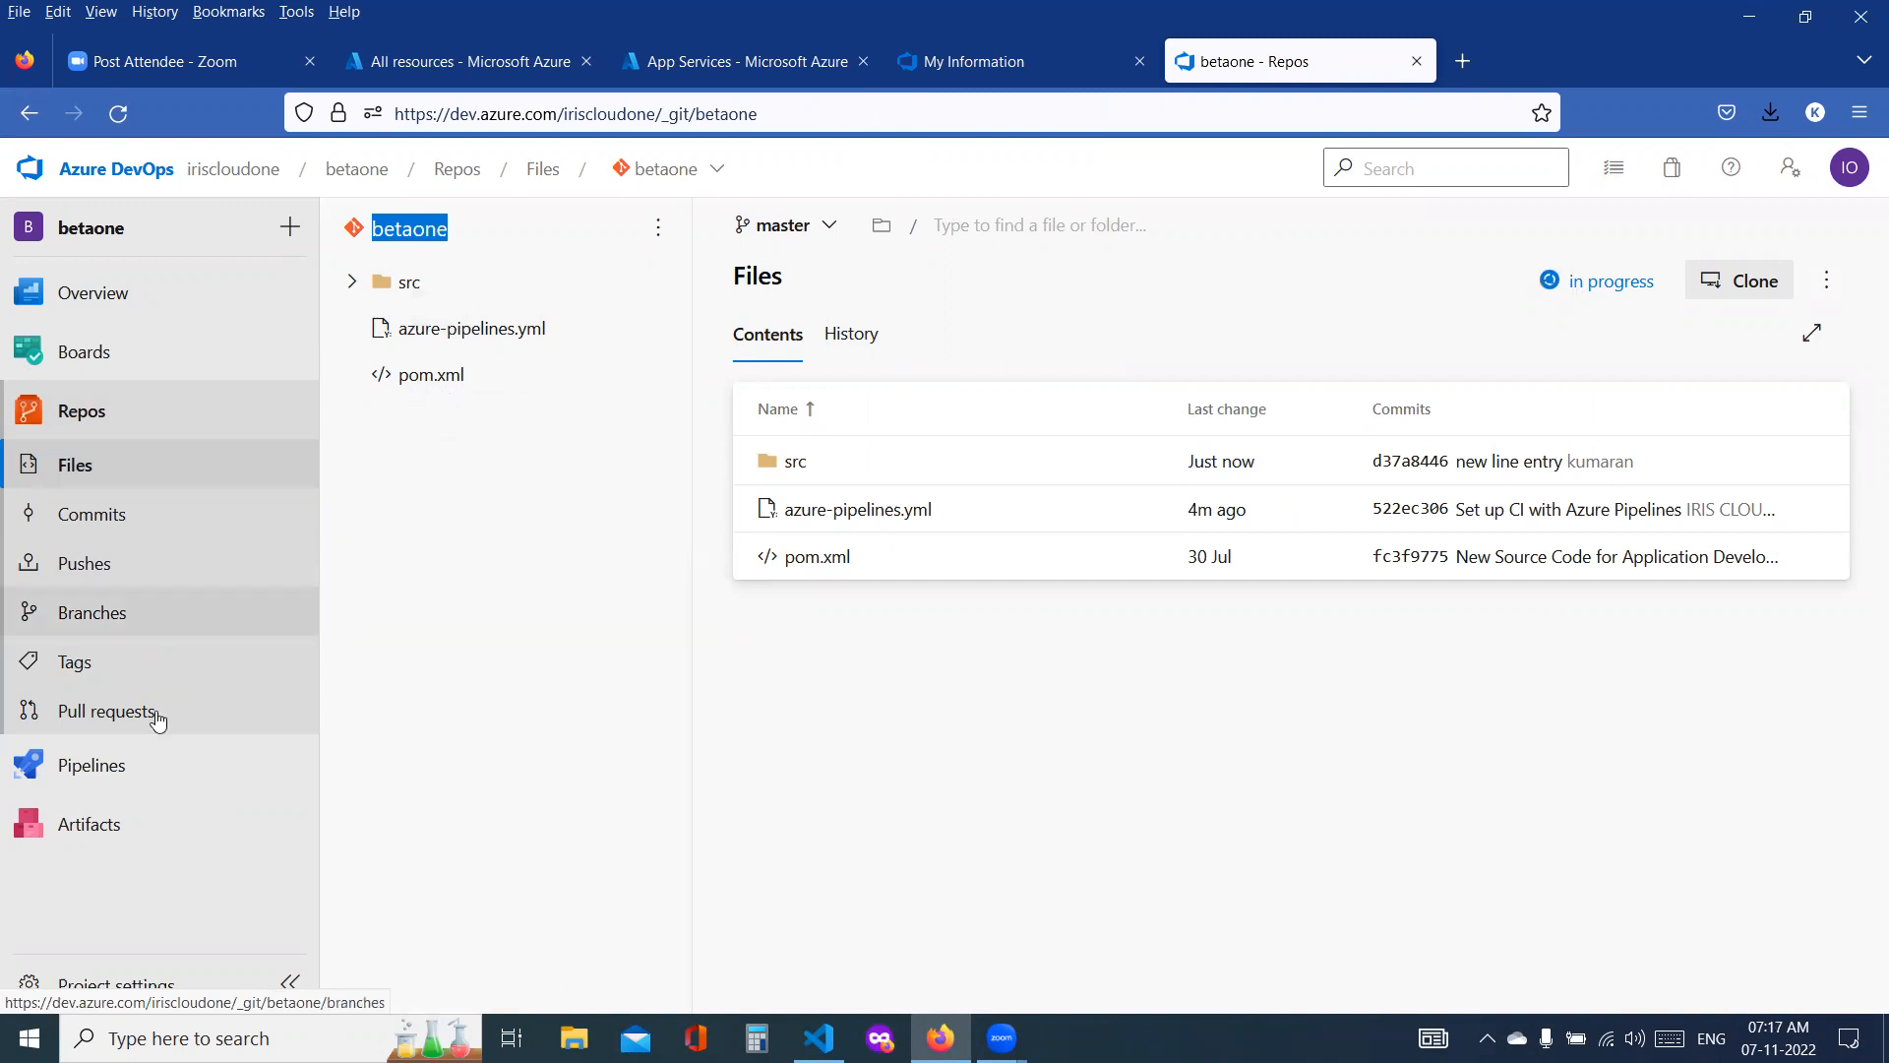
Step: Go through a new pipeline setup with Azure Repos Git, the betaone repository and the Maven template up to the YAML review
left_click(115, 767)
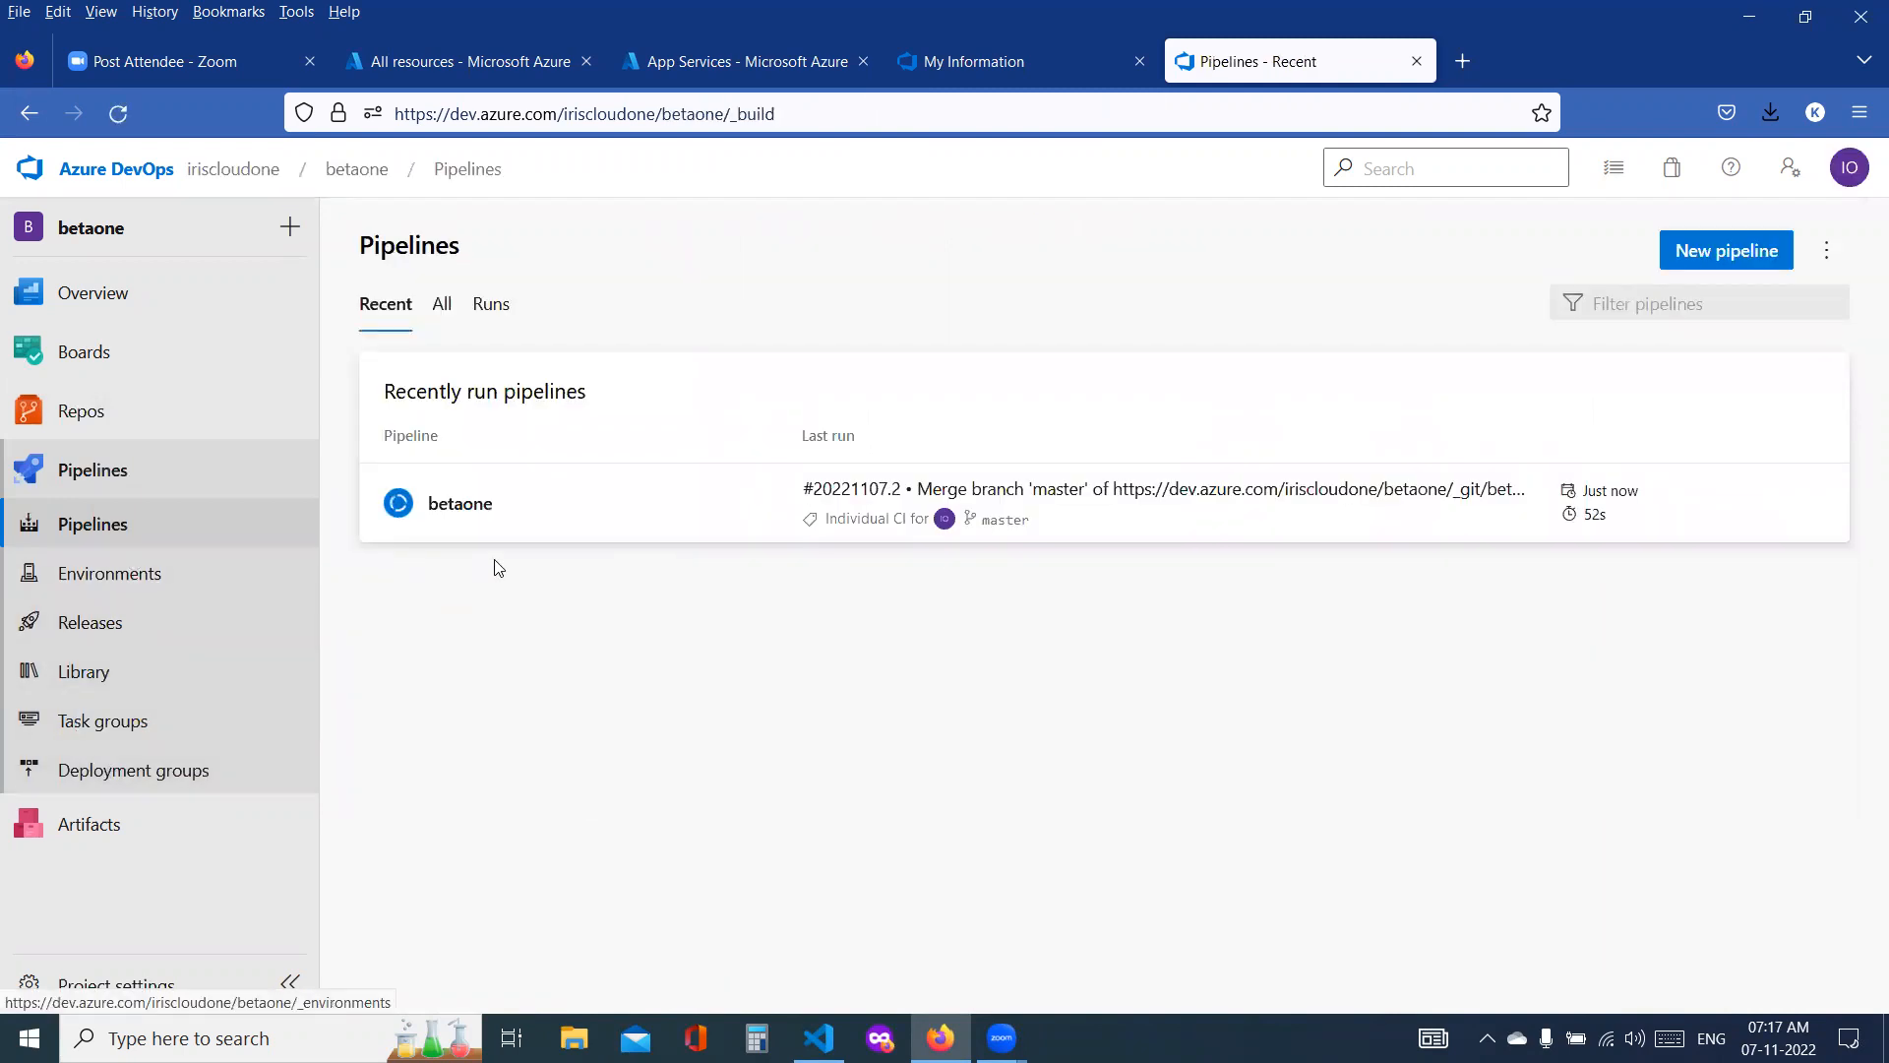
left_click(1744, 258)
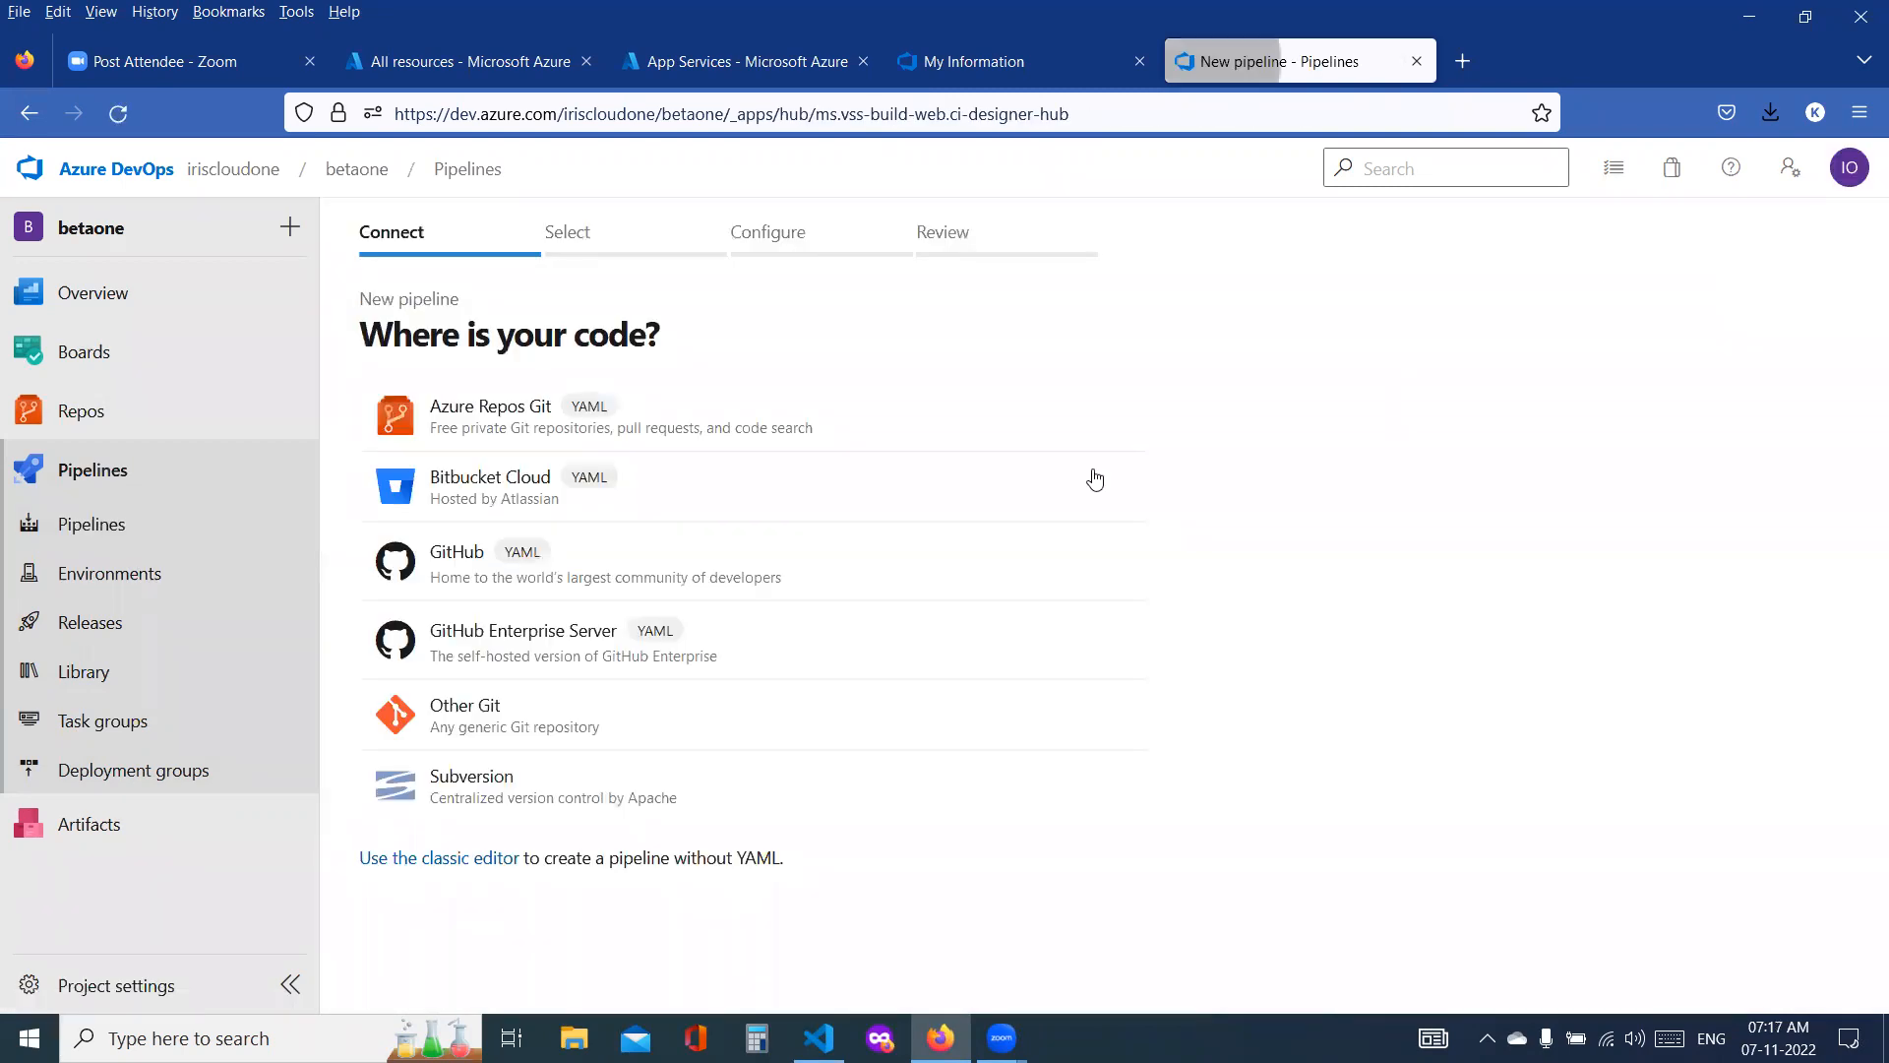
left_click(529, 406)
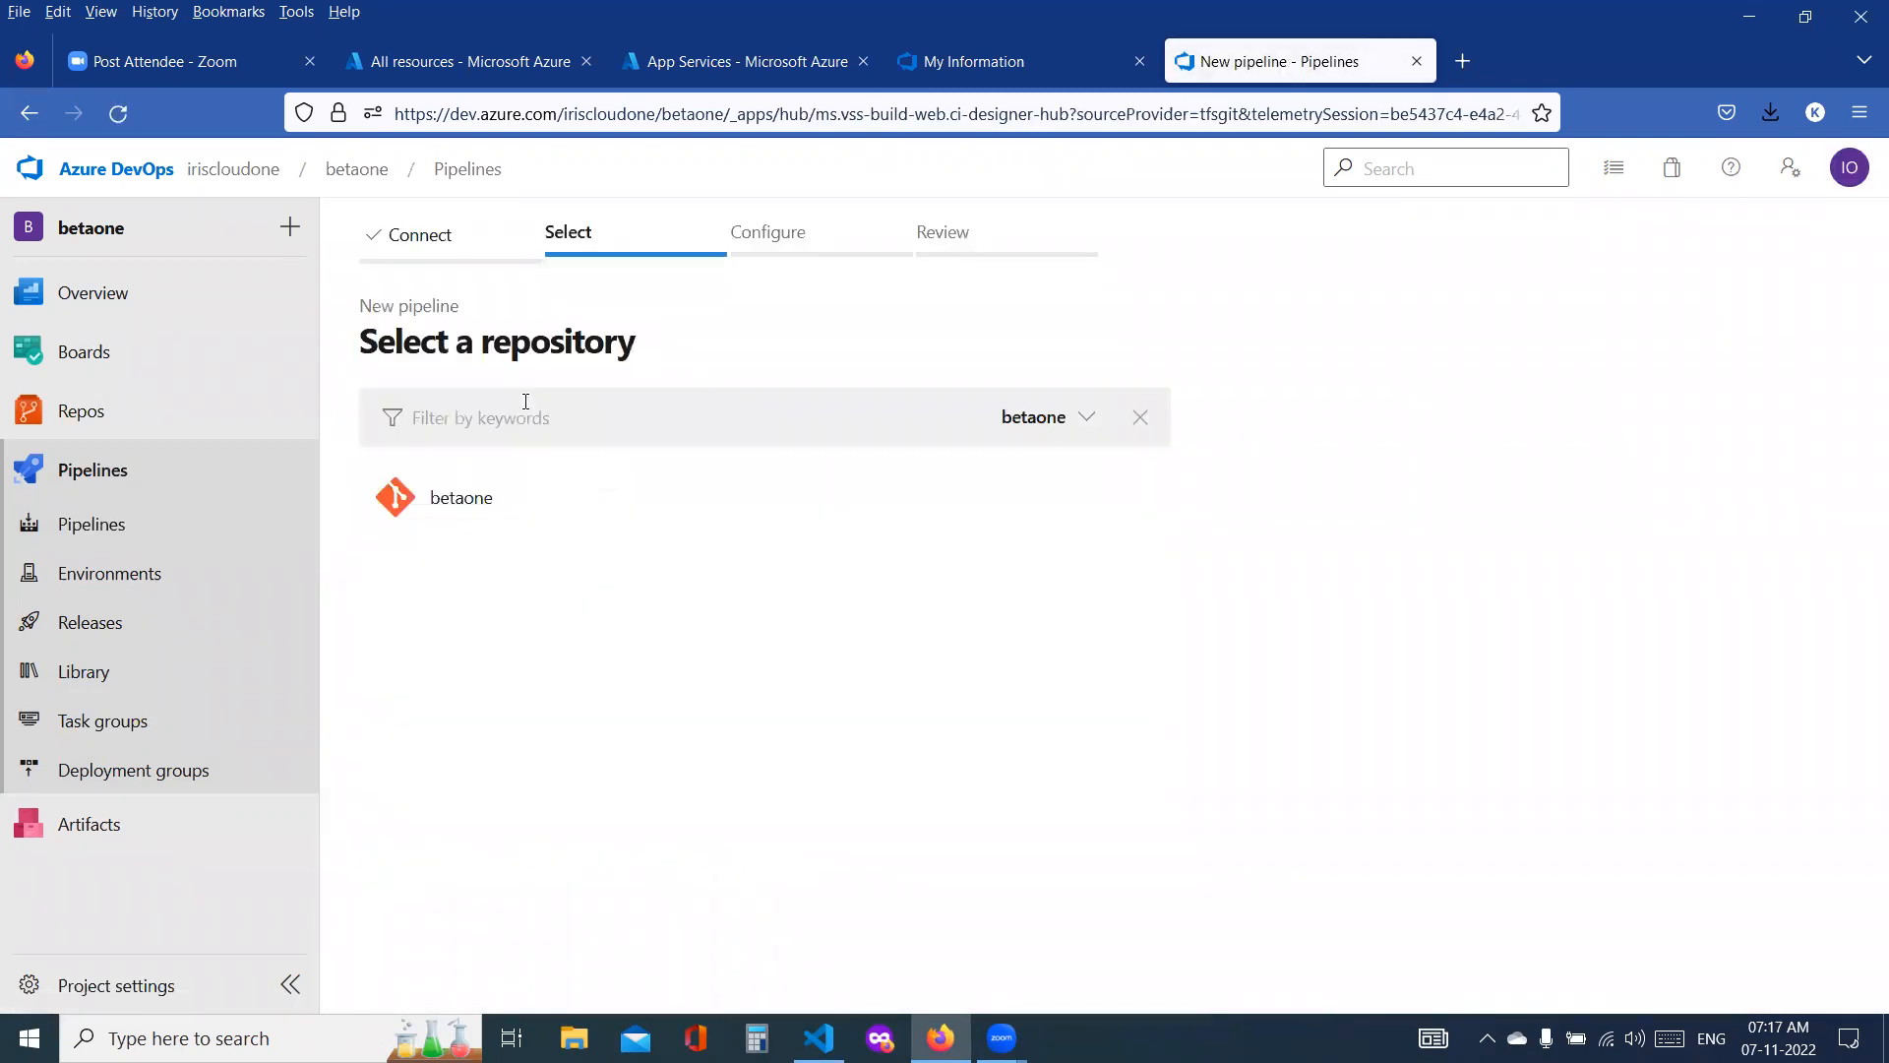
left_click(480, 525)
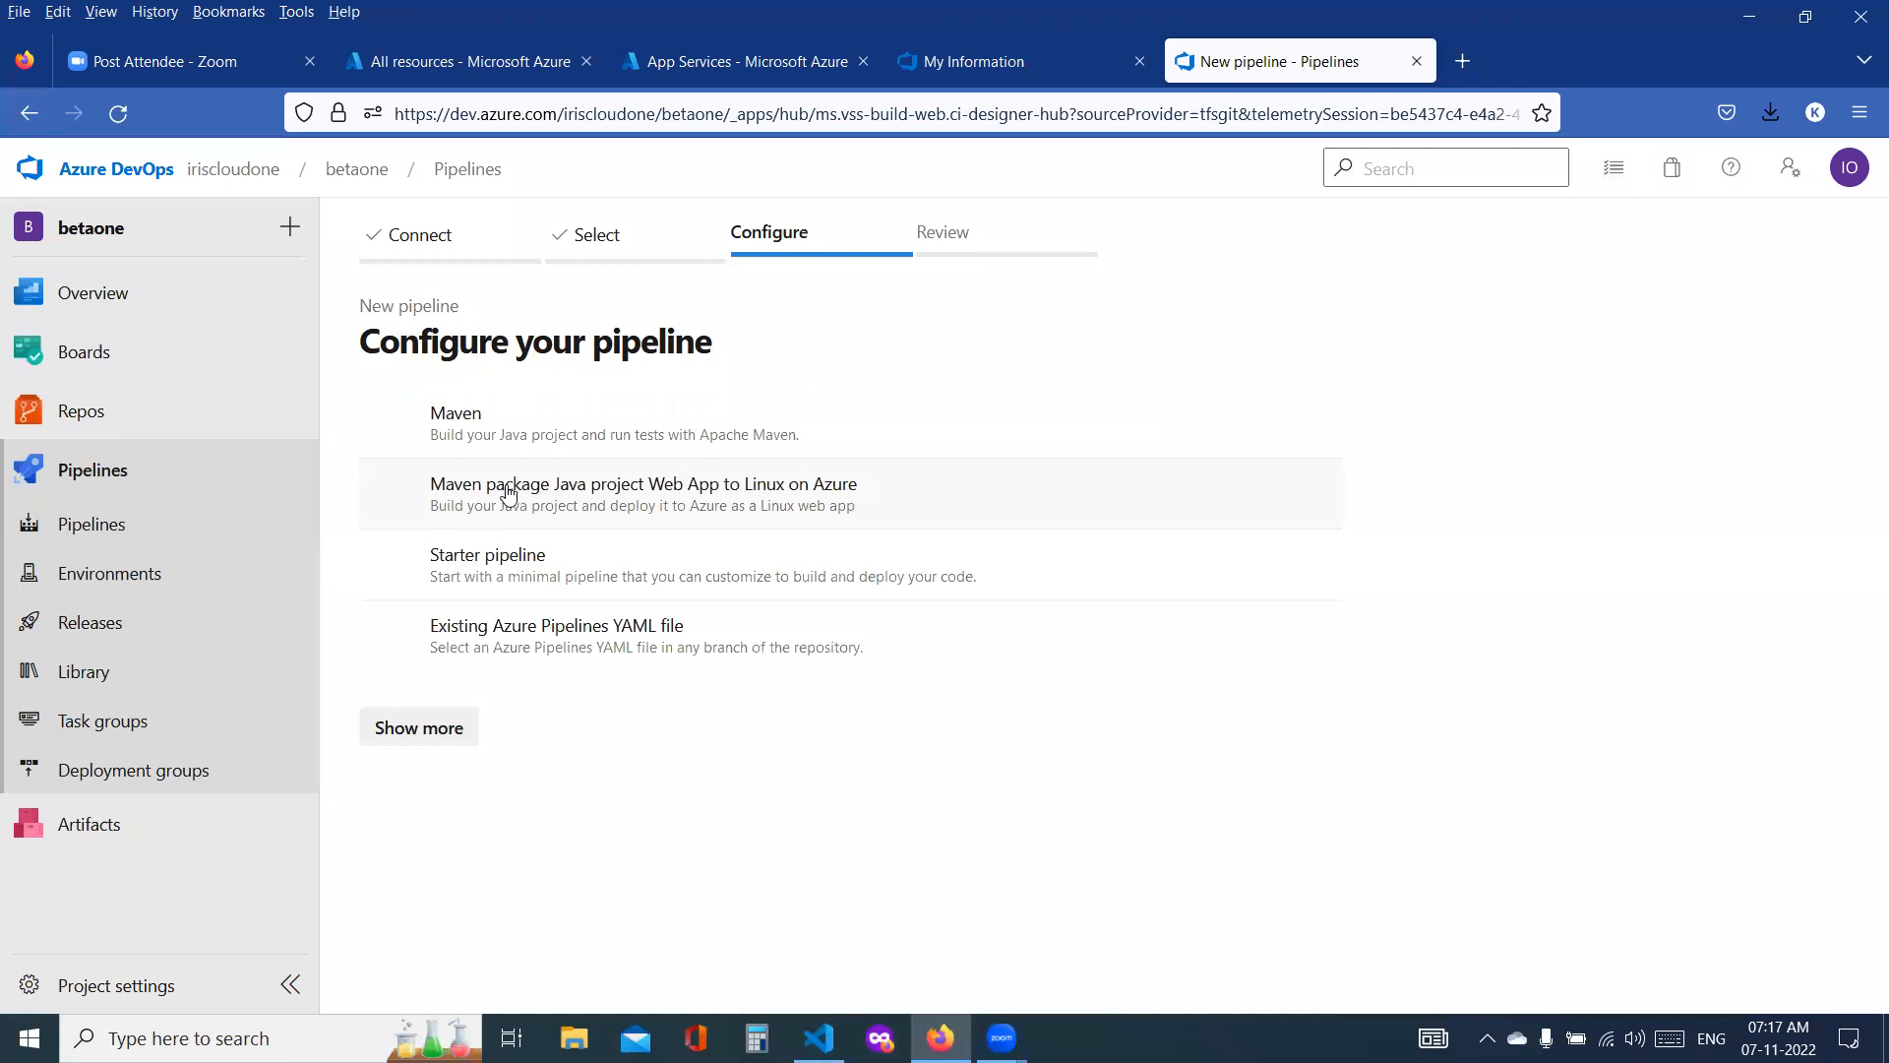
left_click(488, 423)
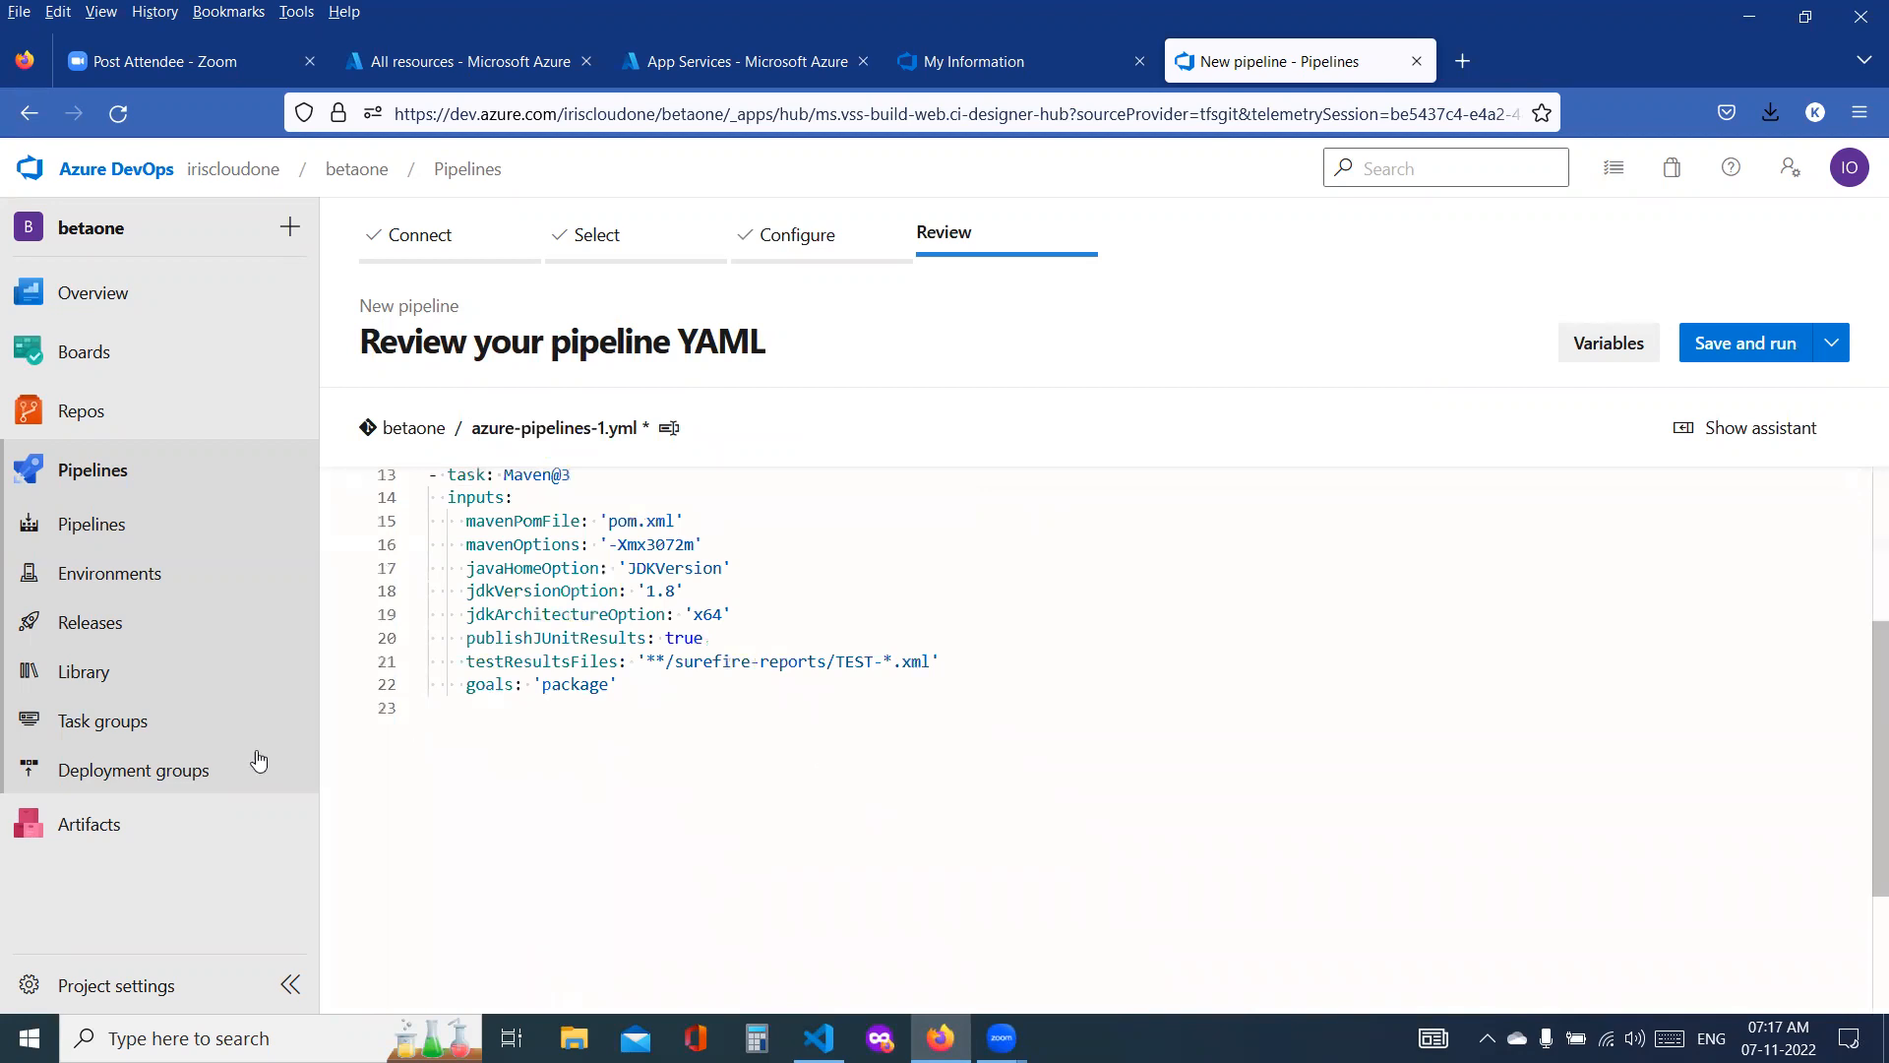
Step: Check the release list of az-devops-release-pipeline for a release from the new build
left_click(131, 628)
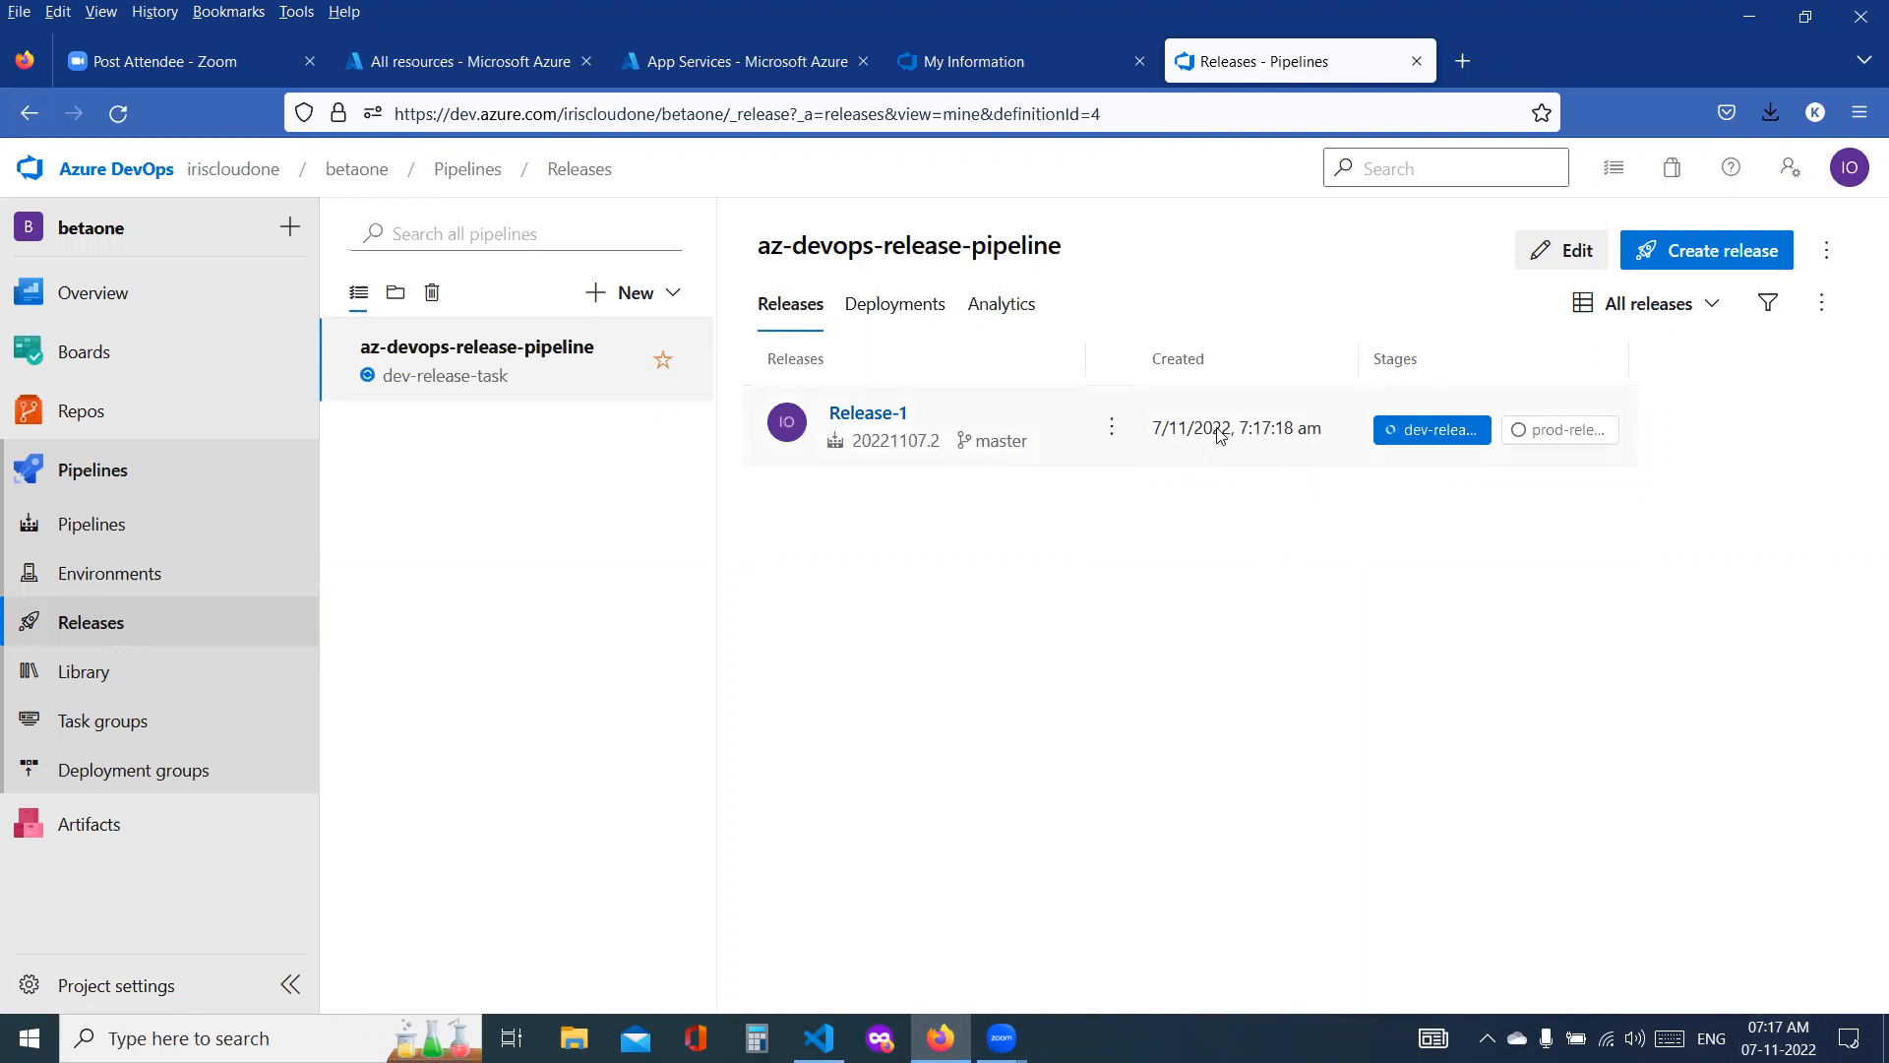
Step: Examine the dev-release-task deployment of Release-1, including the Deploy Azure App Service log and the stage summary
left_click(1436, 430)
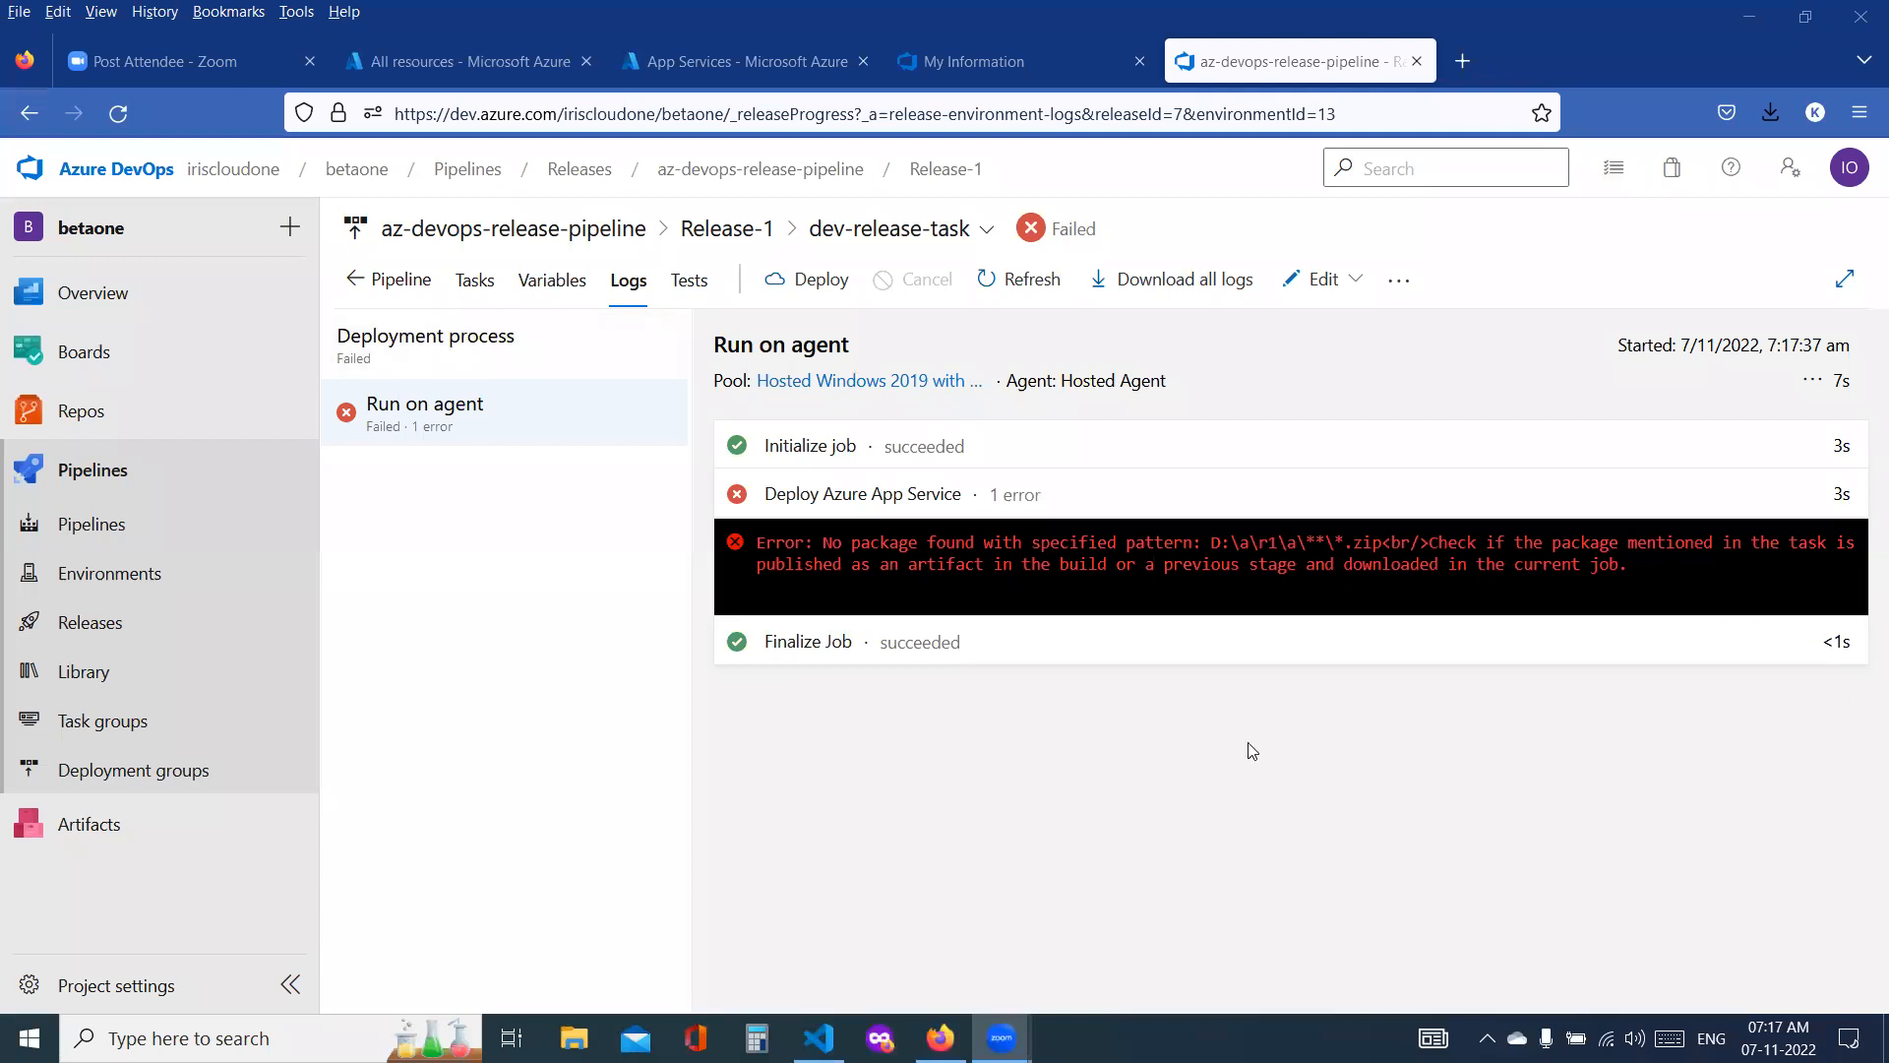
left_click(921, 506)
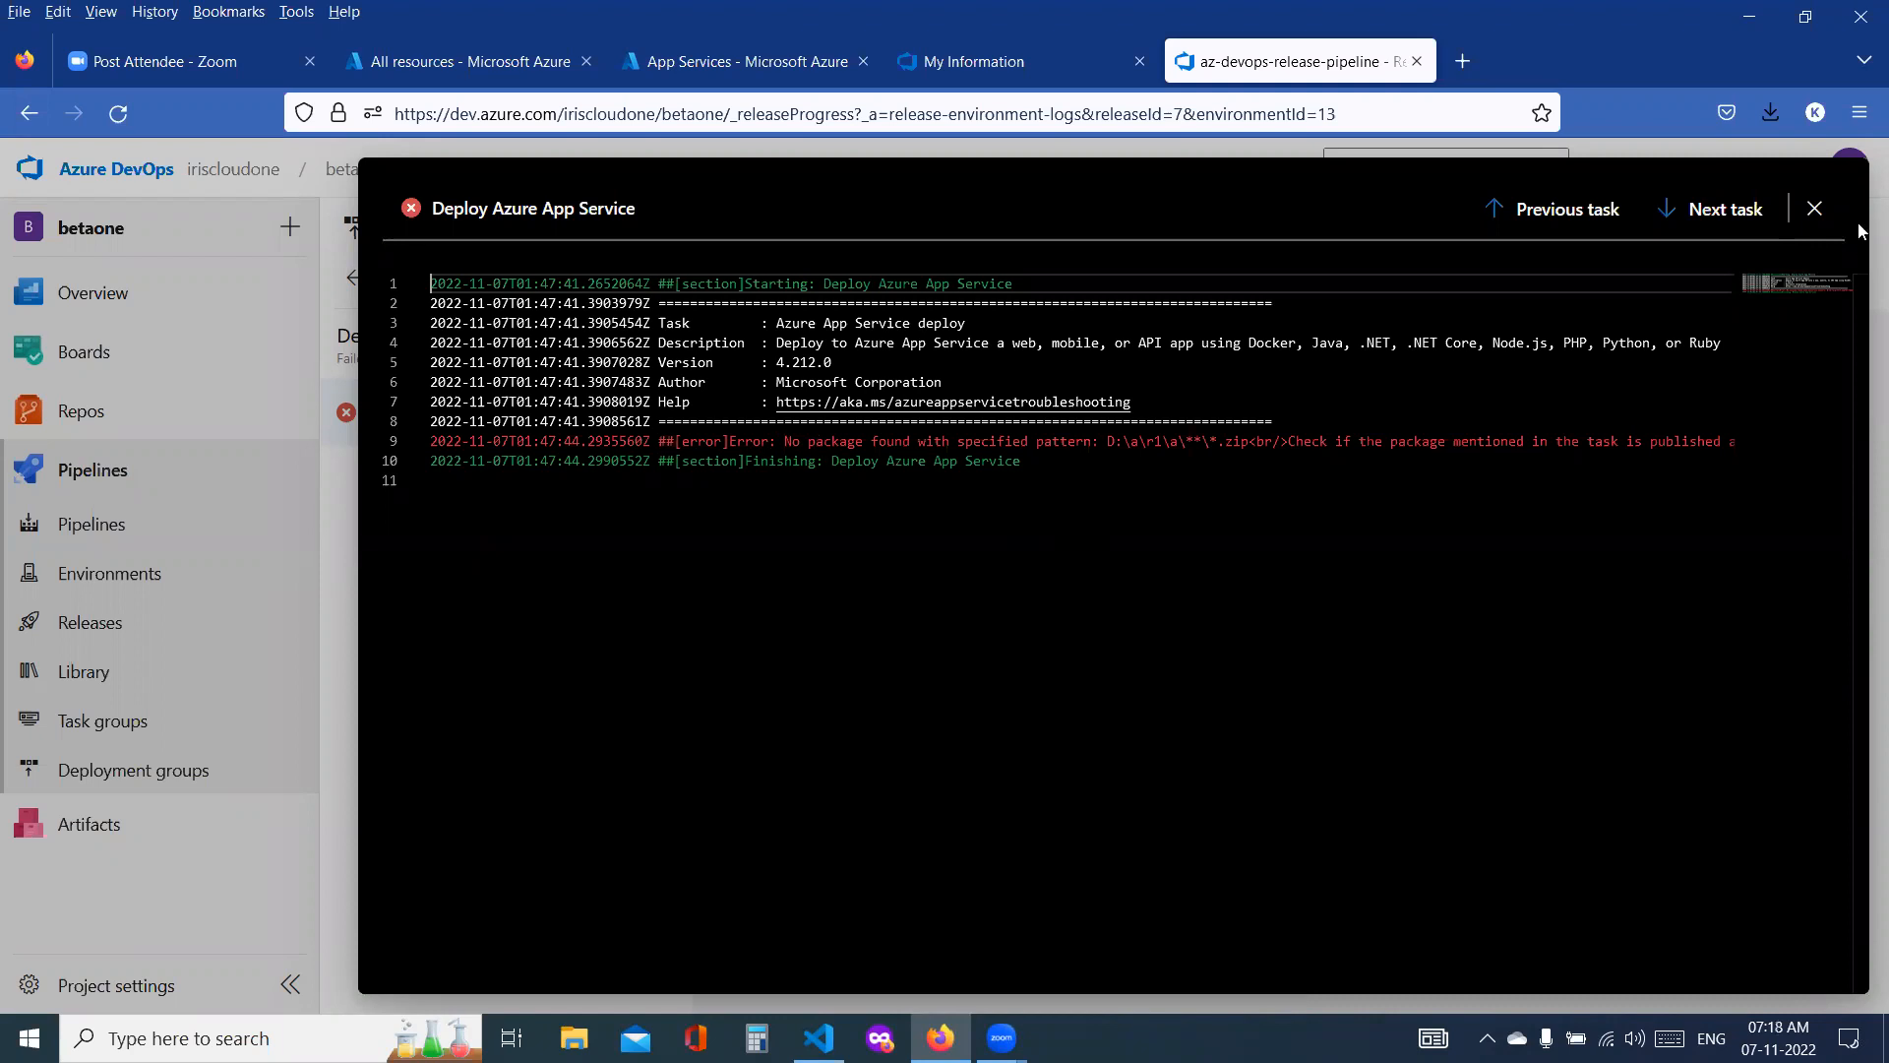
left_click(1814, 208)
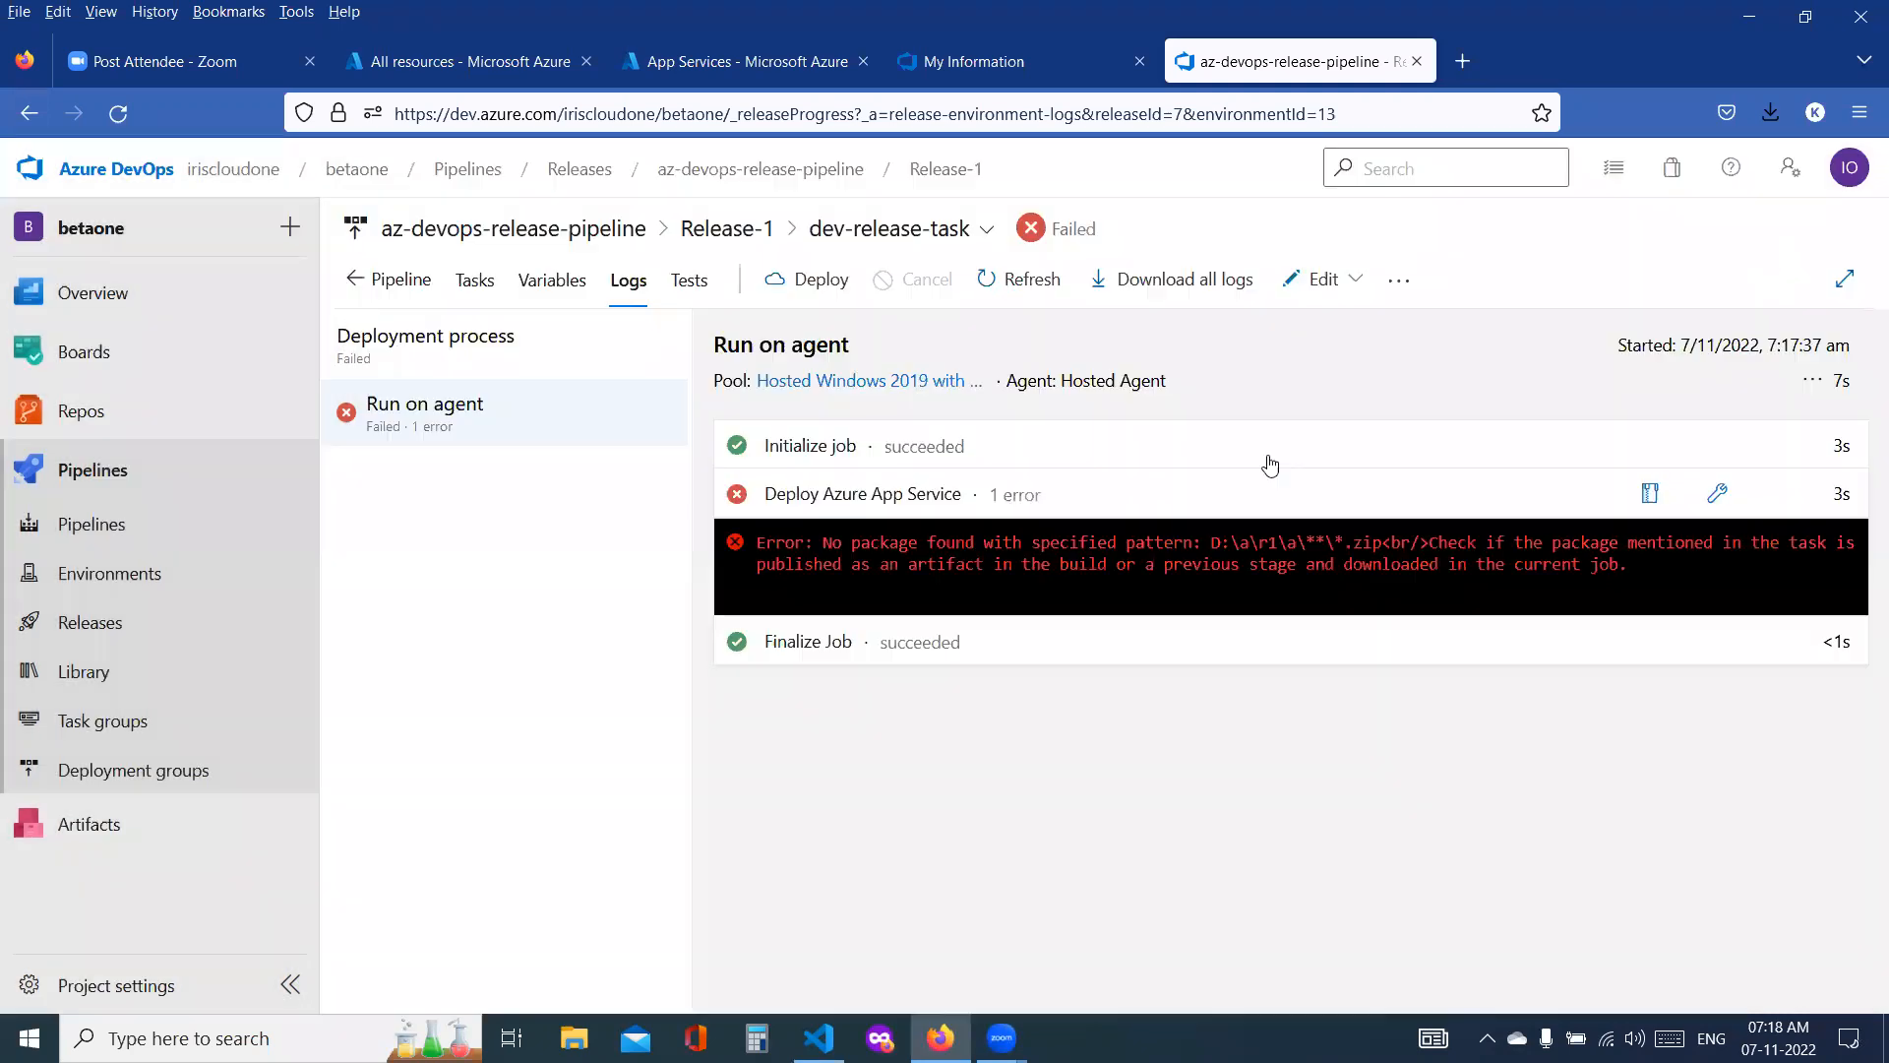
left_click(403, 280)
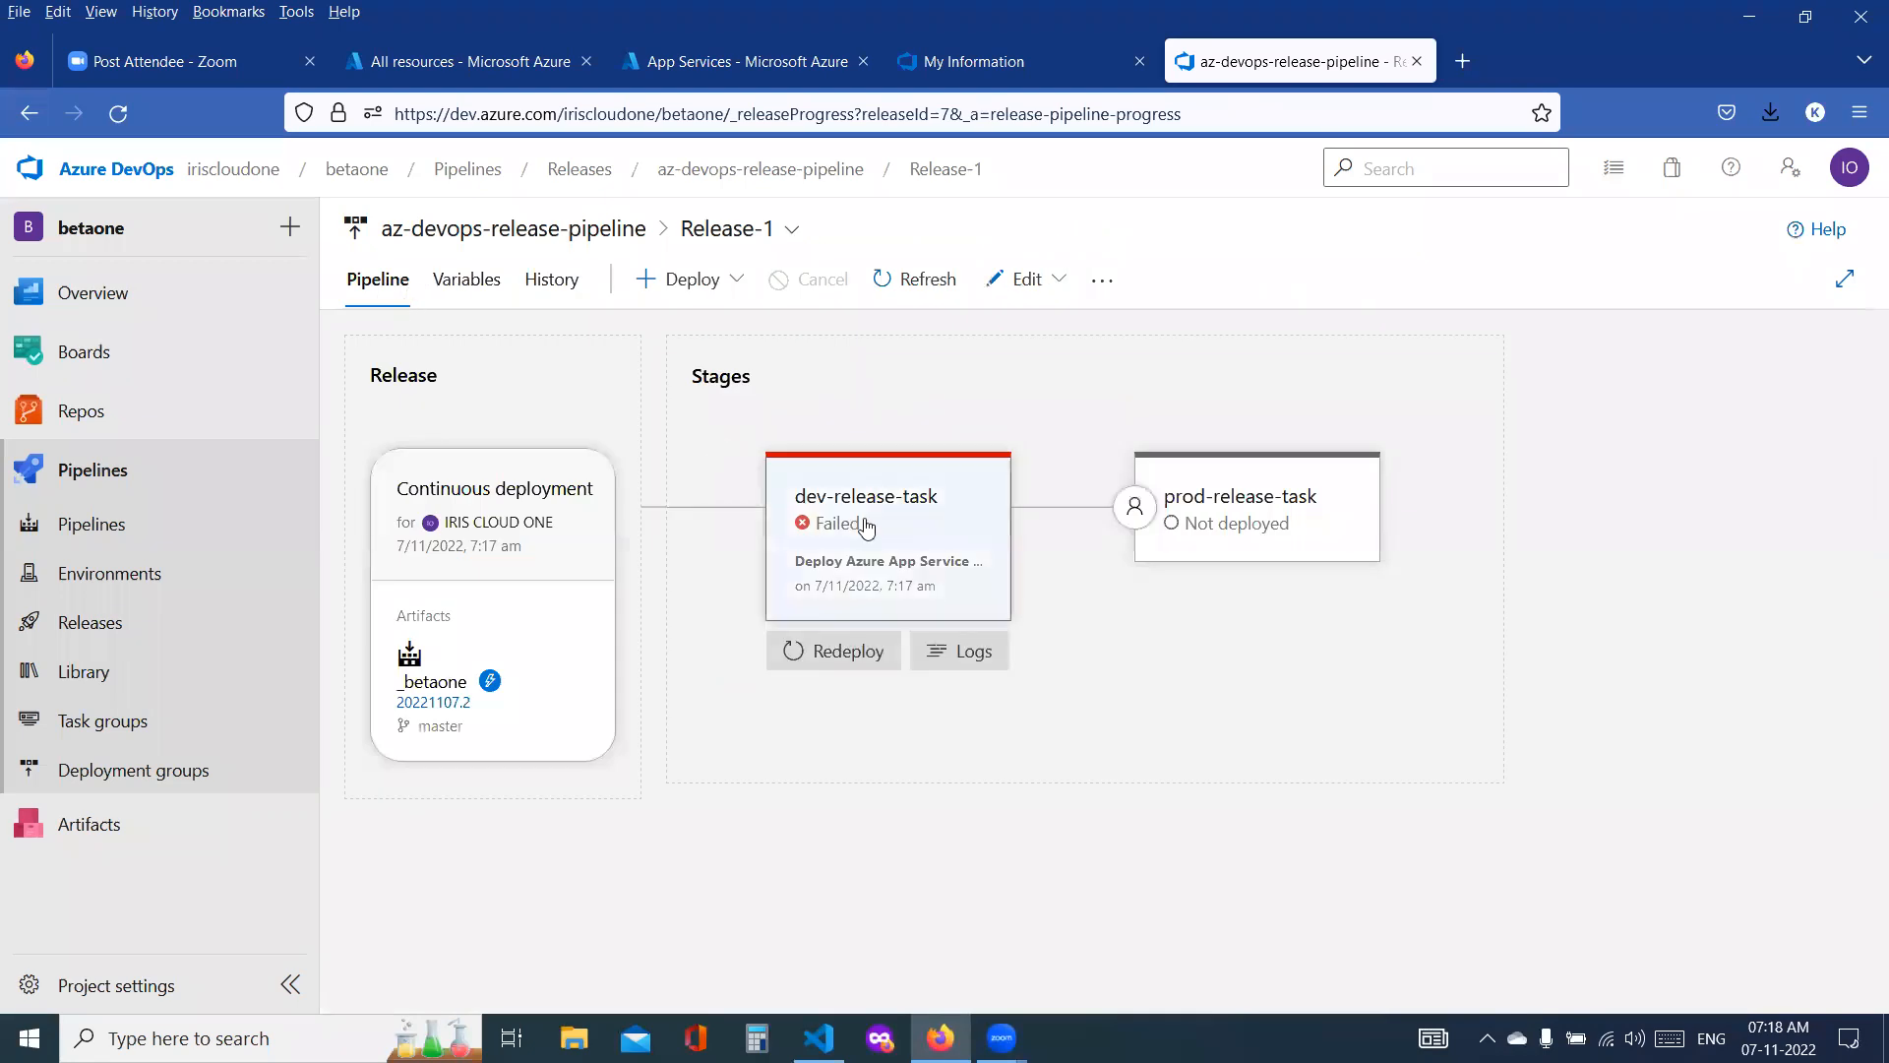
left_click(866, 527)
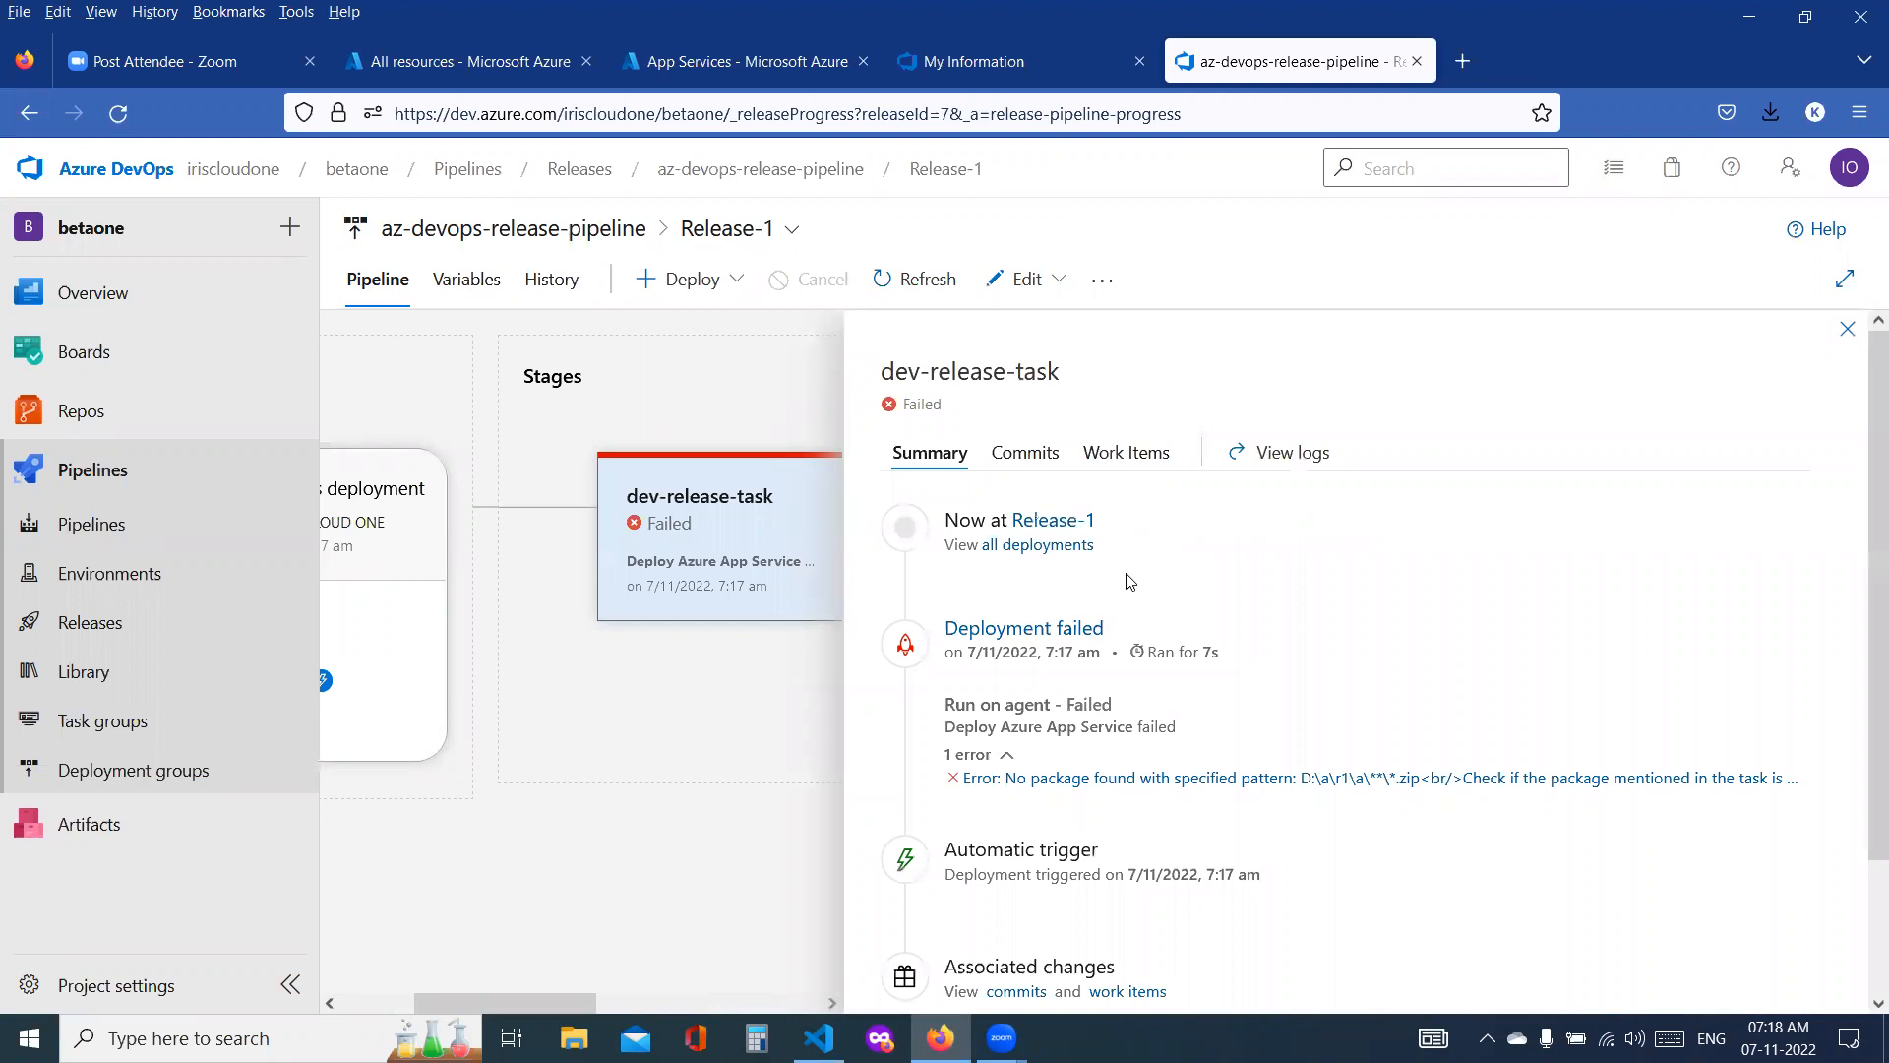
scroll(1130, 581, "down", 2)
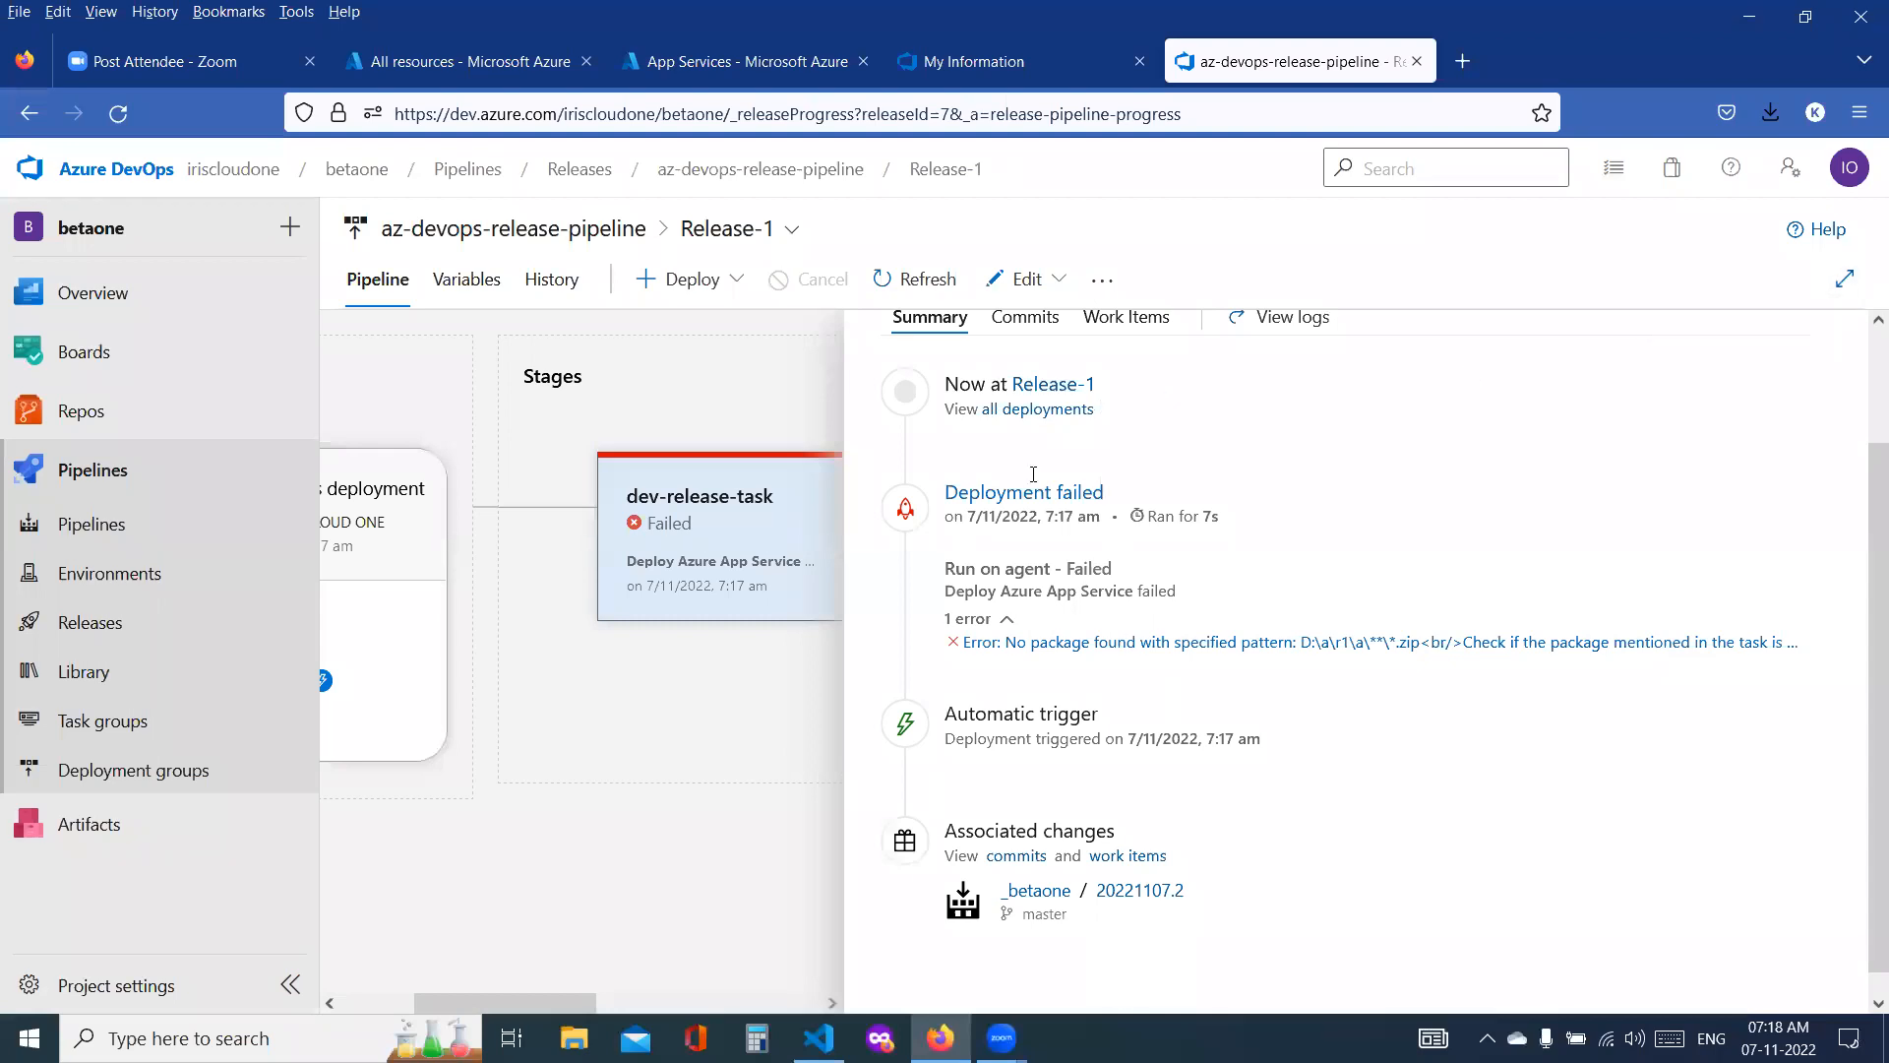
mouse_move(664, 526)
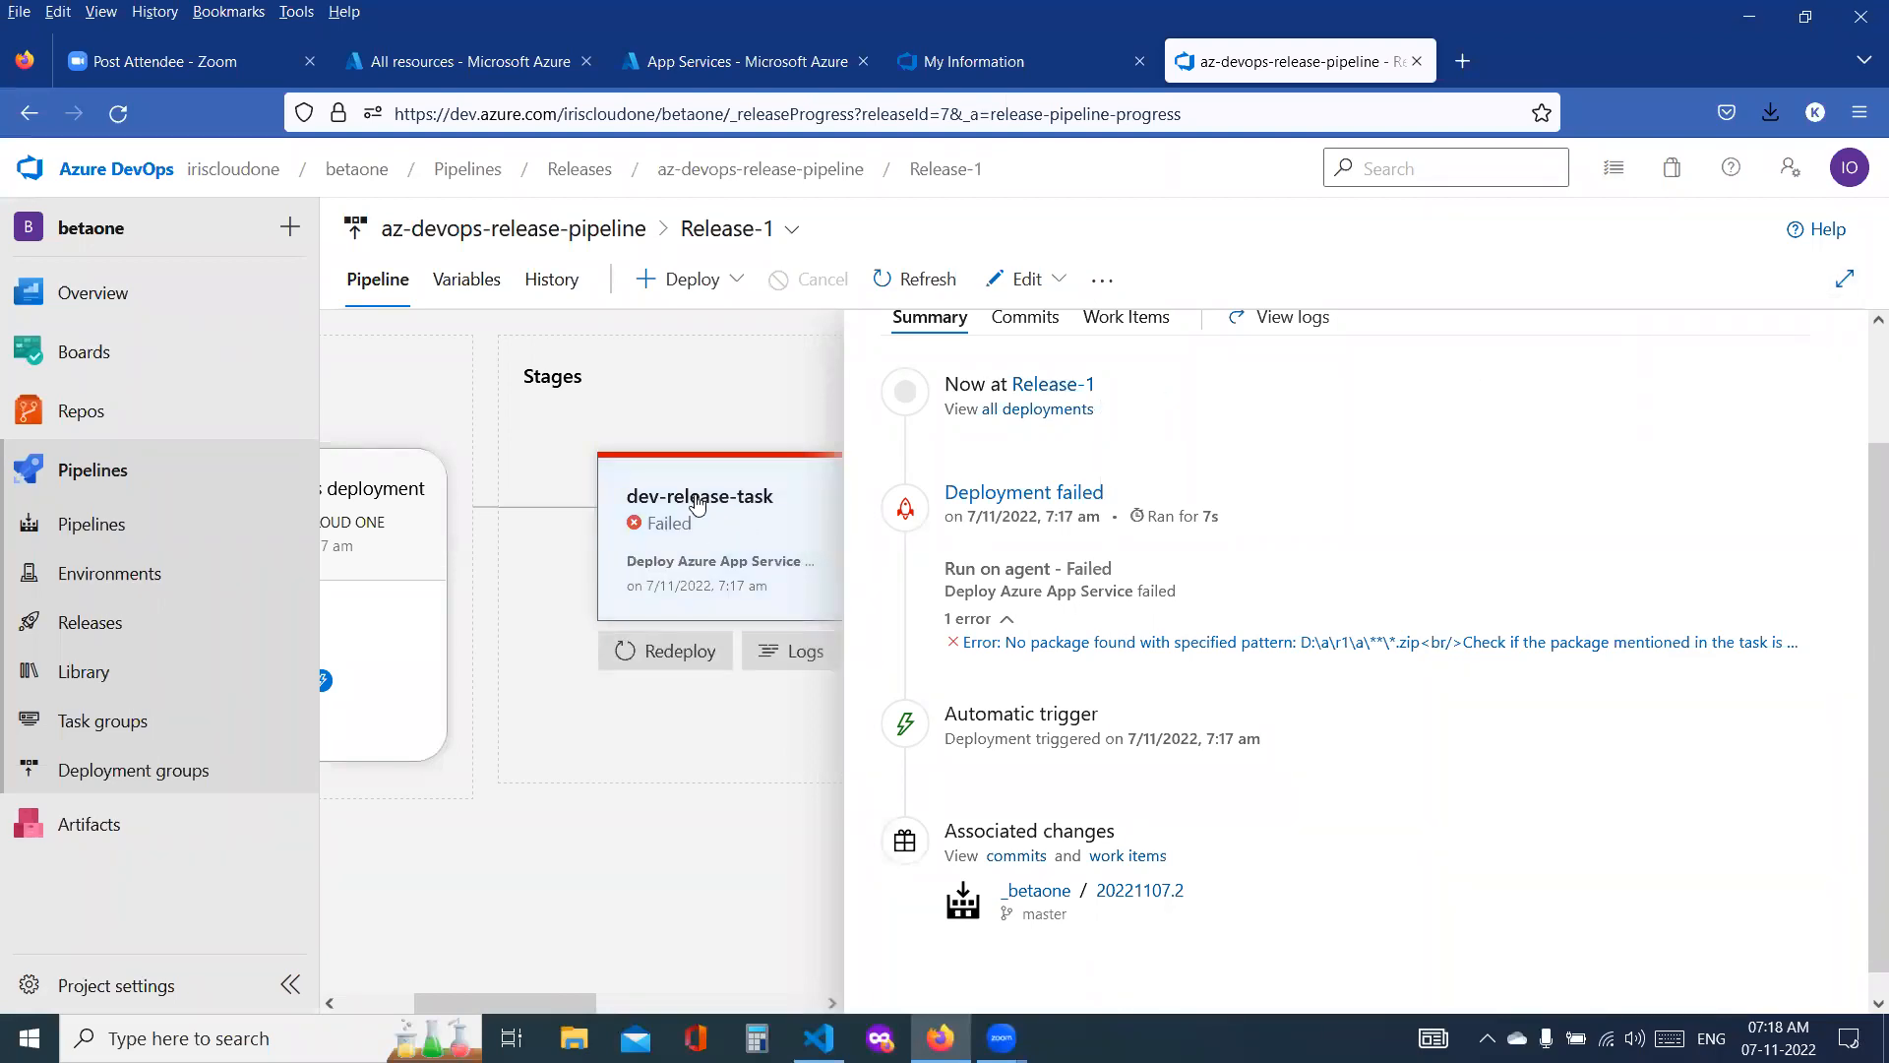
Step: Open the Deploy Azure App Service task of the dev-release-task stage in the release pipeline's editor
left_click(1023, 280)
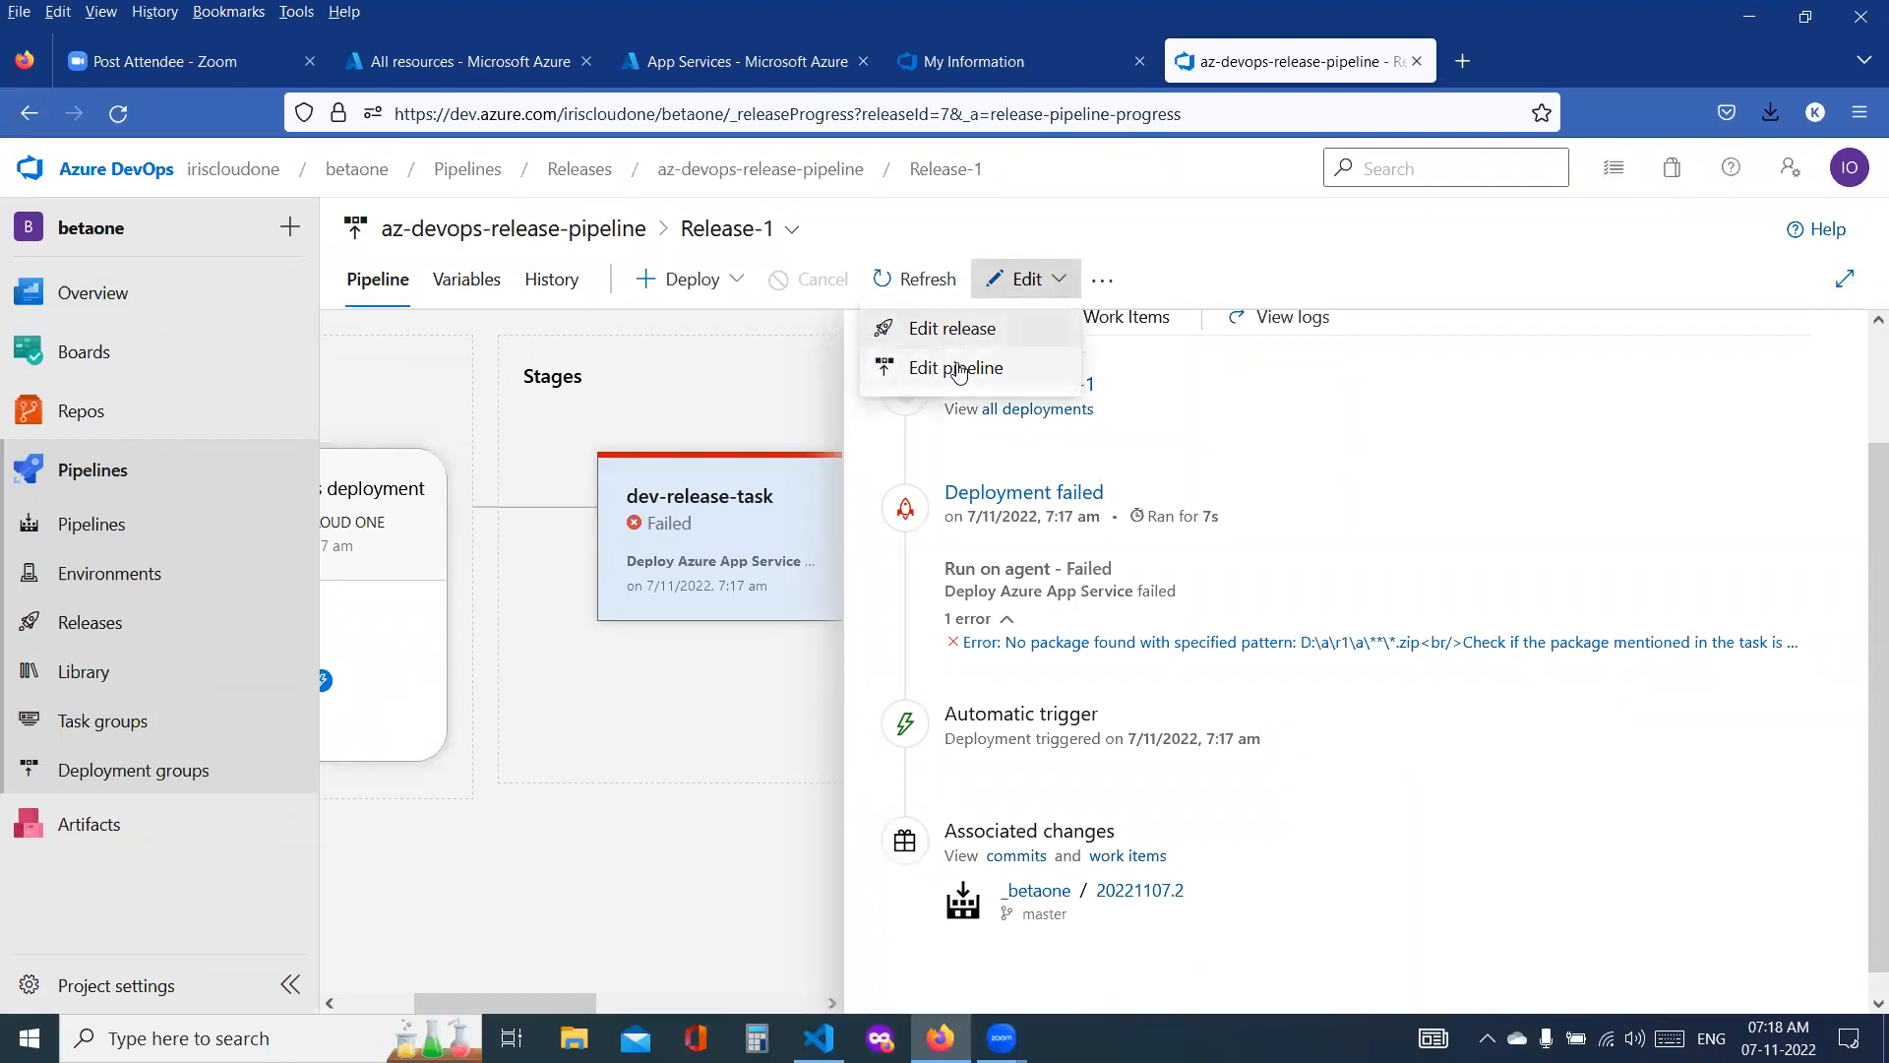
left_click(955, 368)
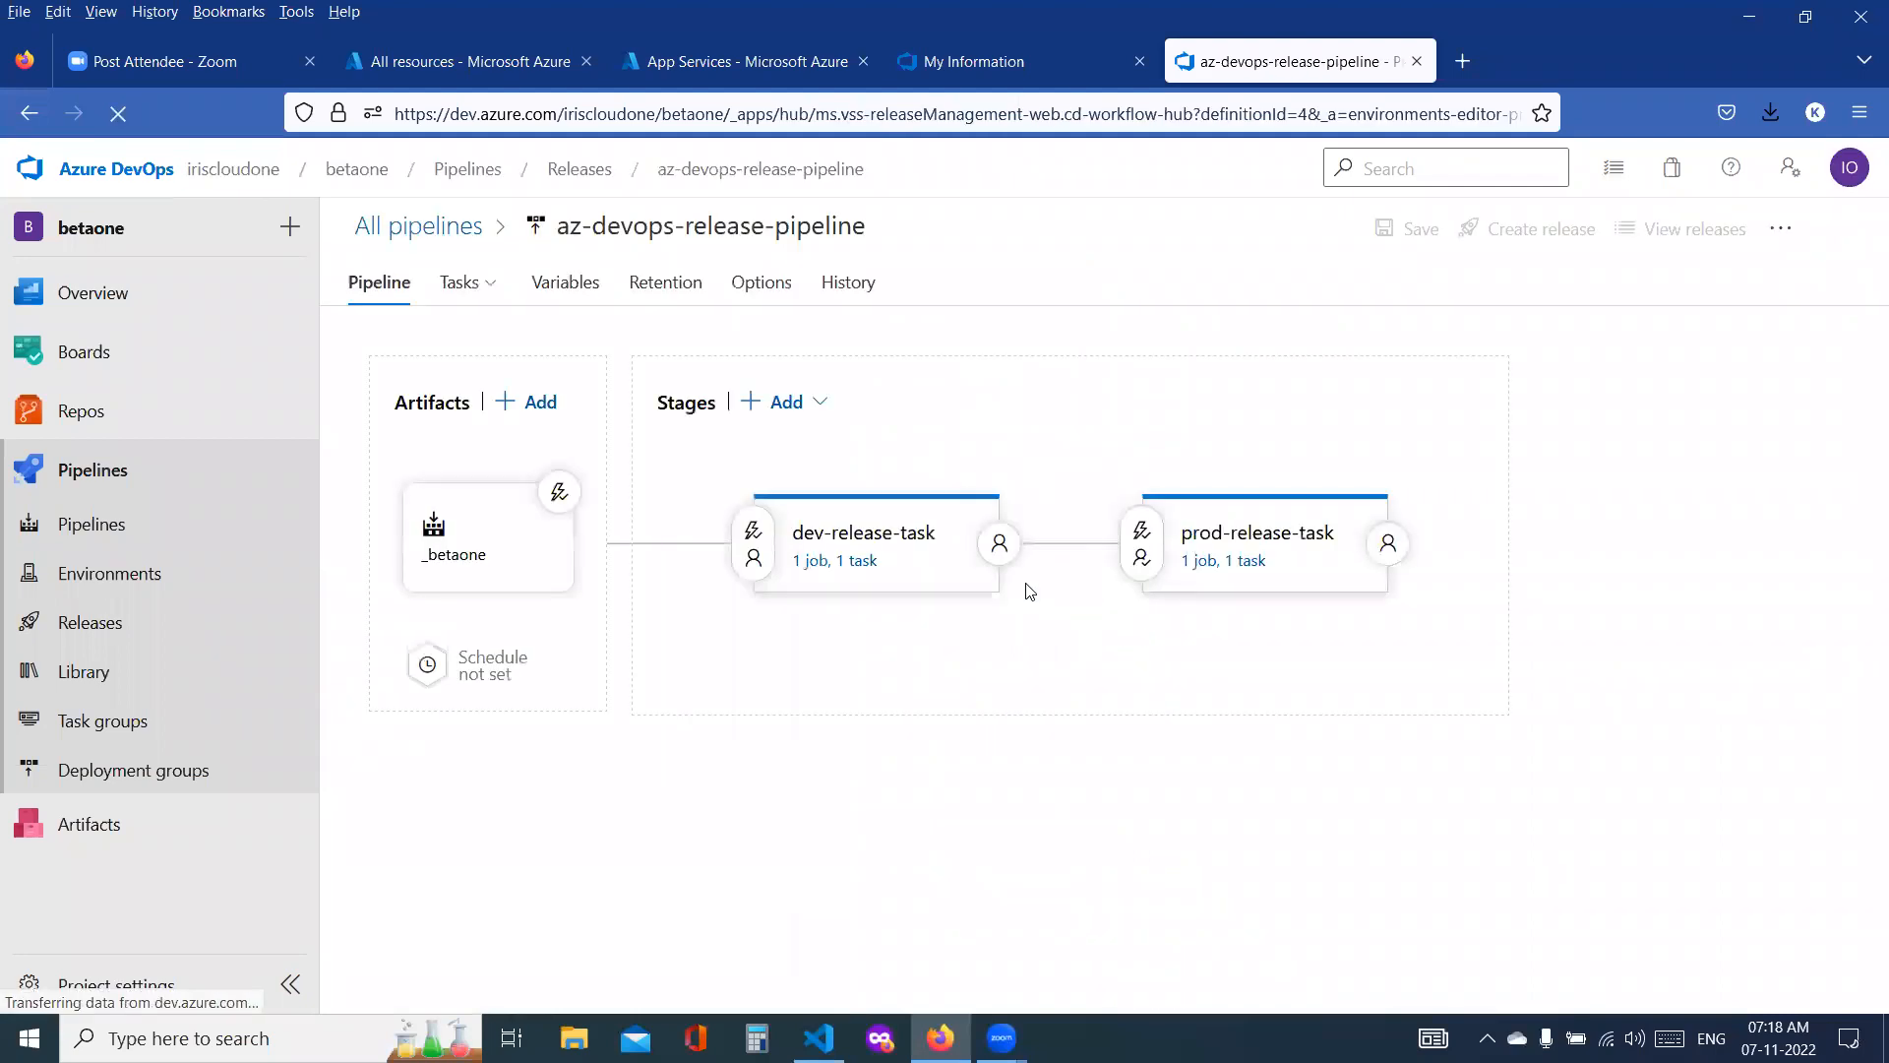
left_click(850, 571)
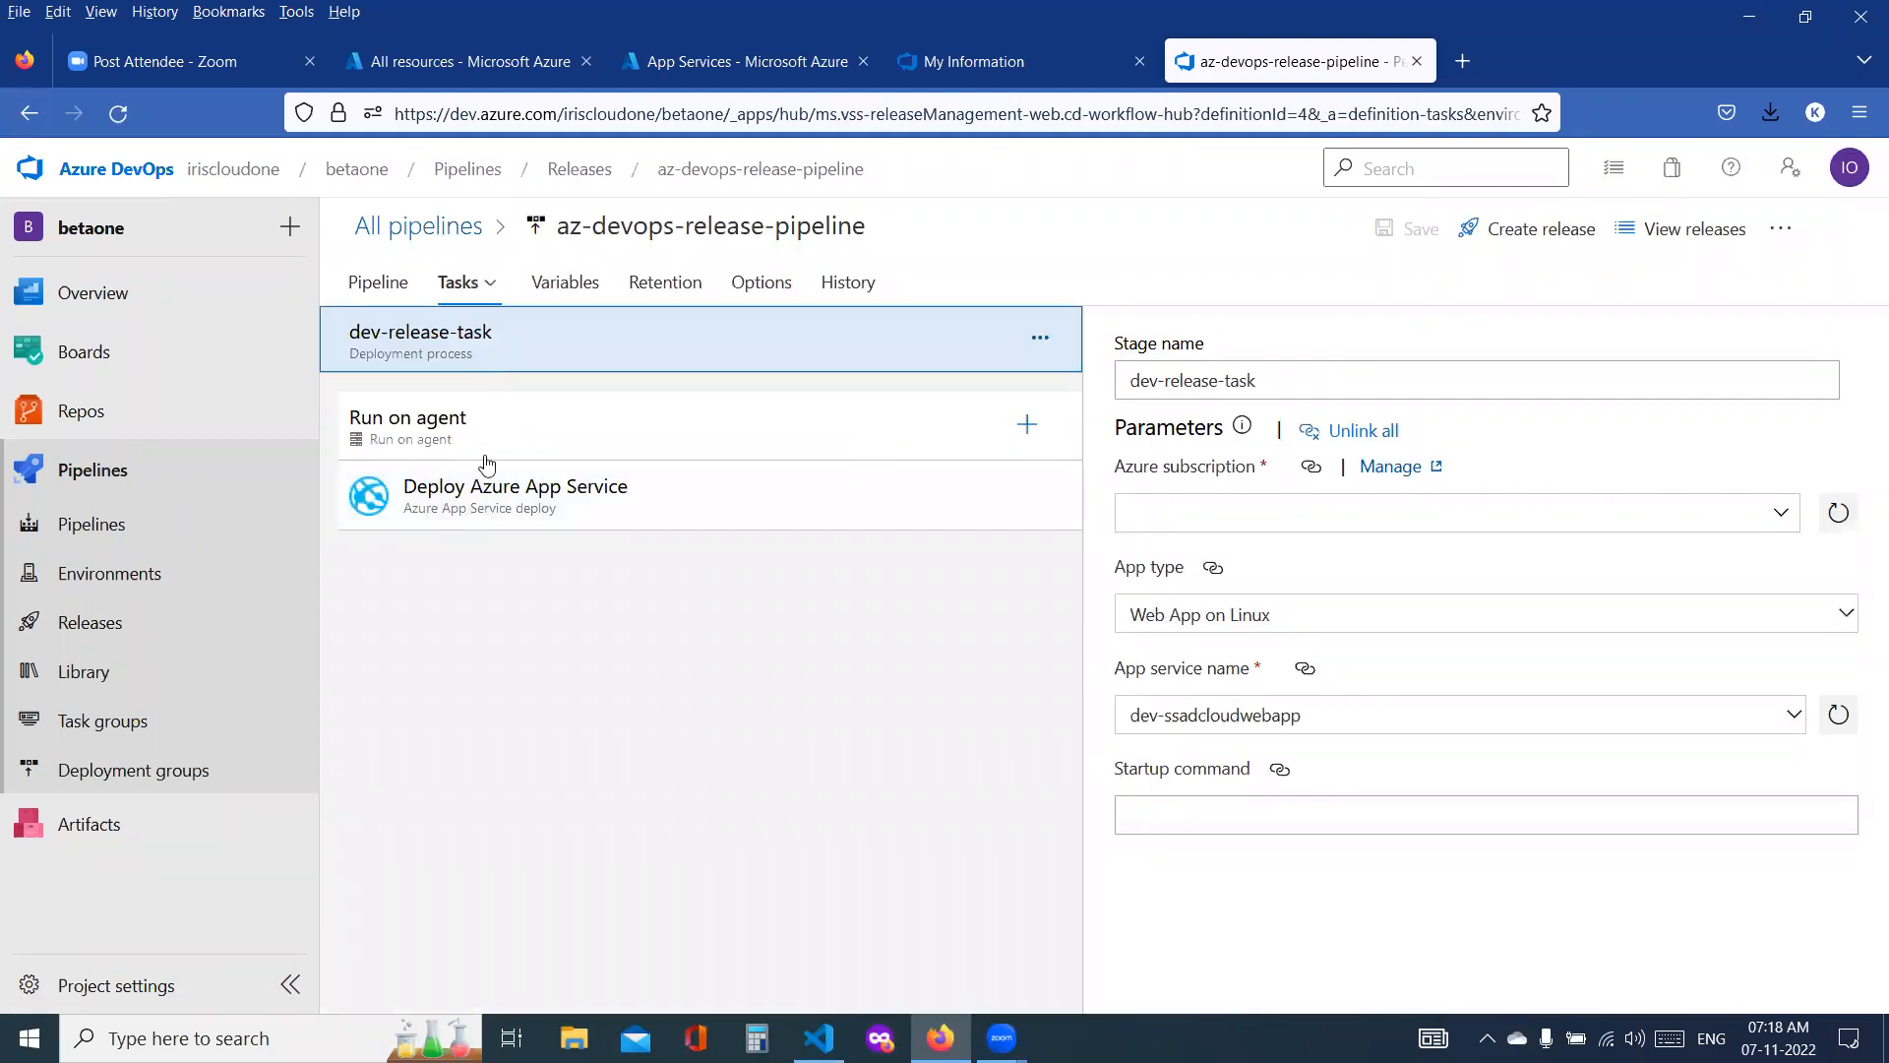
left_click(512, 508)
scroll(1332, 616, "down", 4)
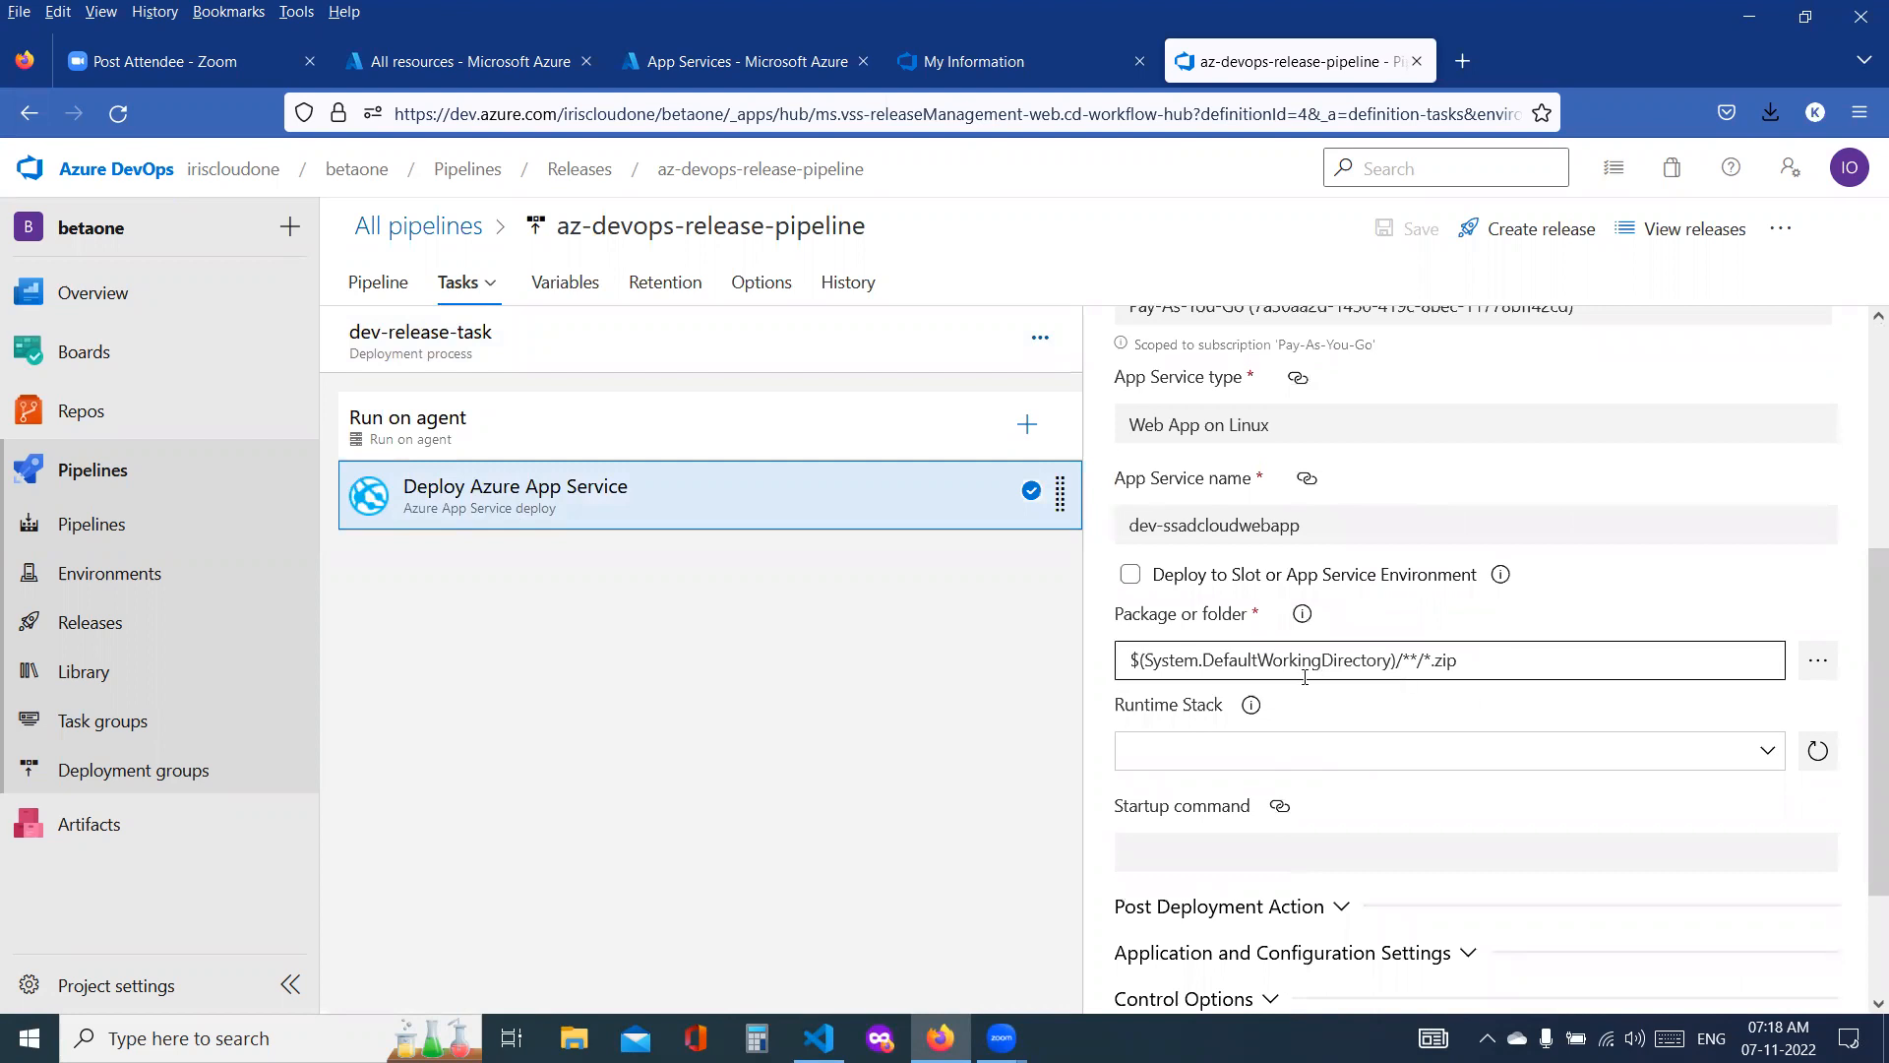
Step: Check the package path help, set the dev task's package to $(System.DefaultWorkingDirectory)/**/*.war, and save the pipeline
left_click(1493, 666)
double_click(1496, 668)
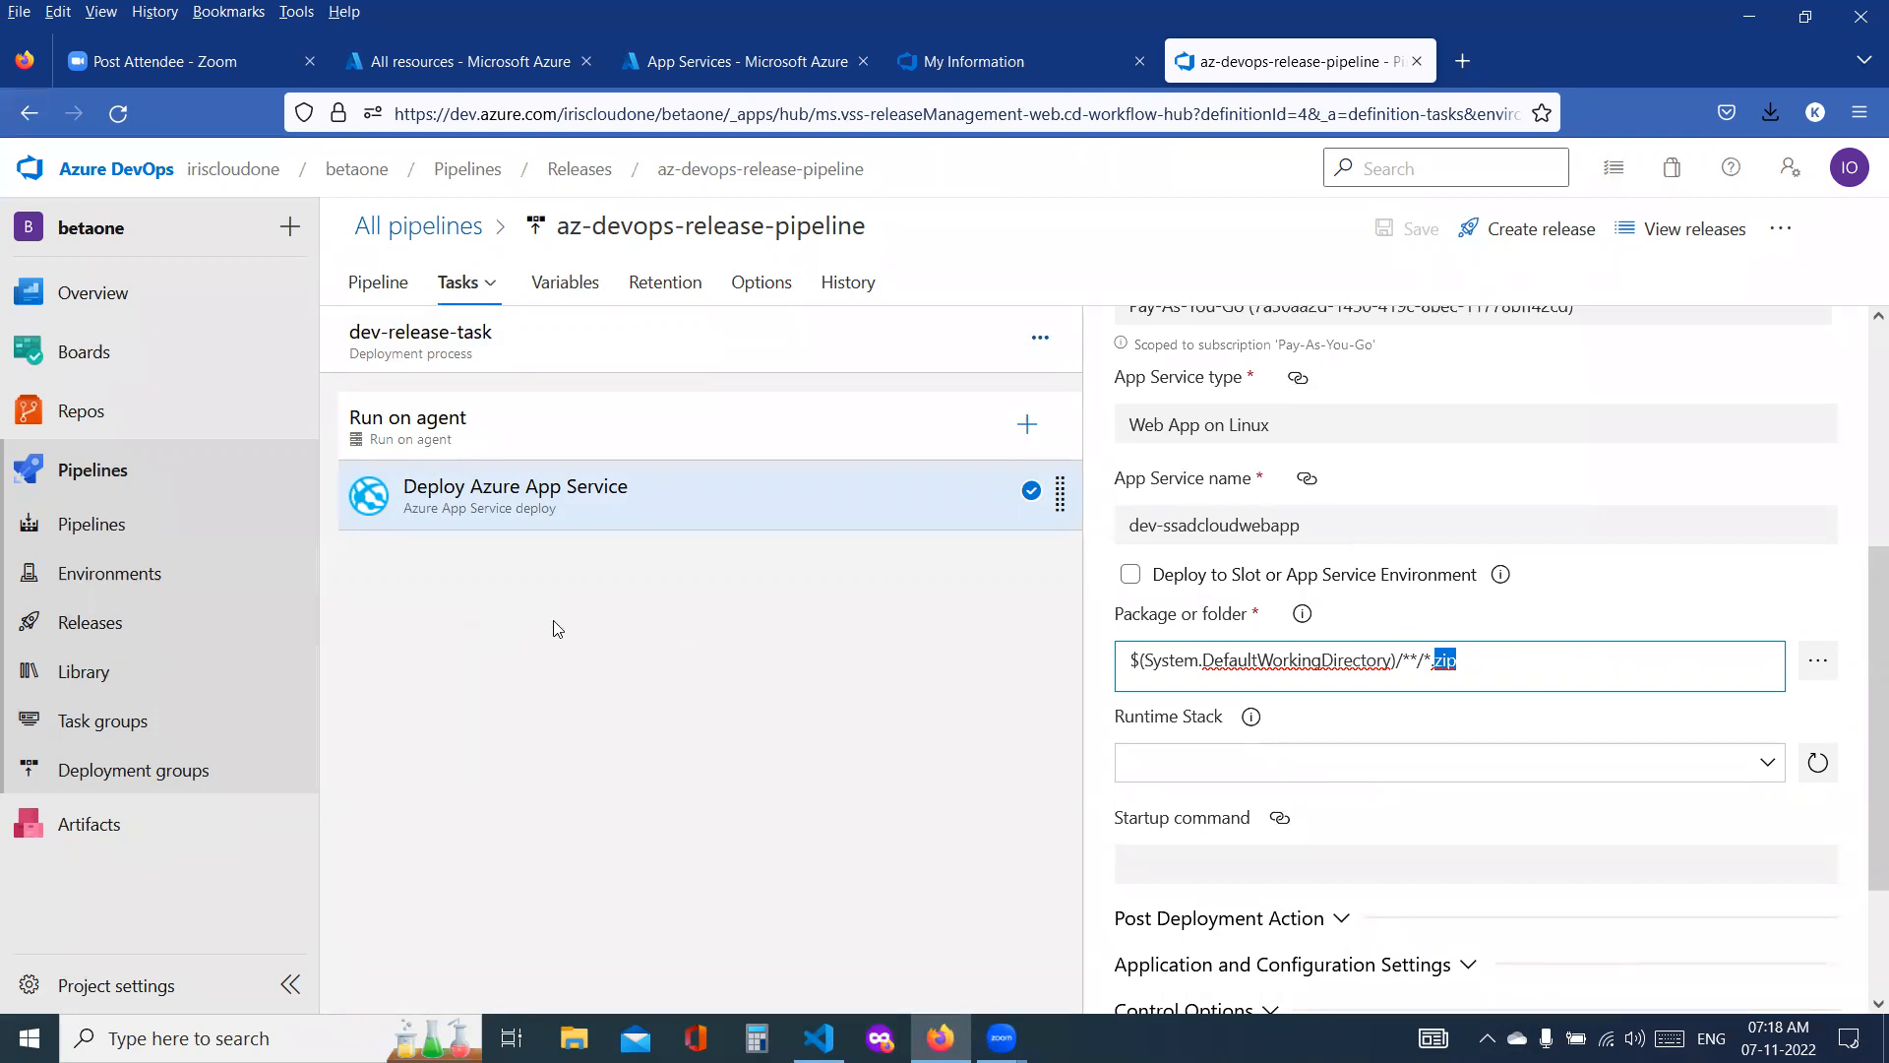
left_click(1303, 618)
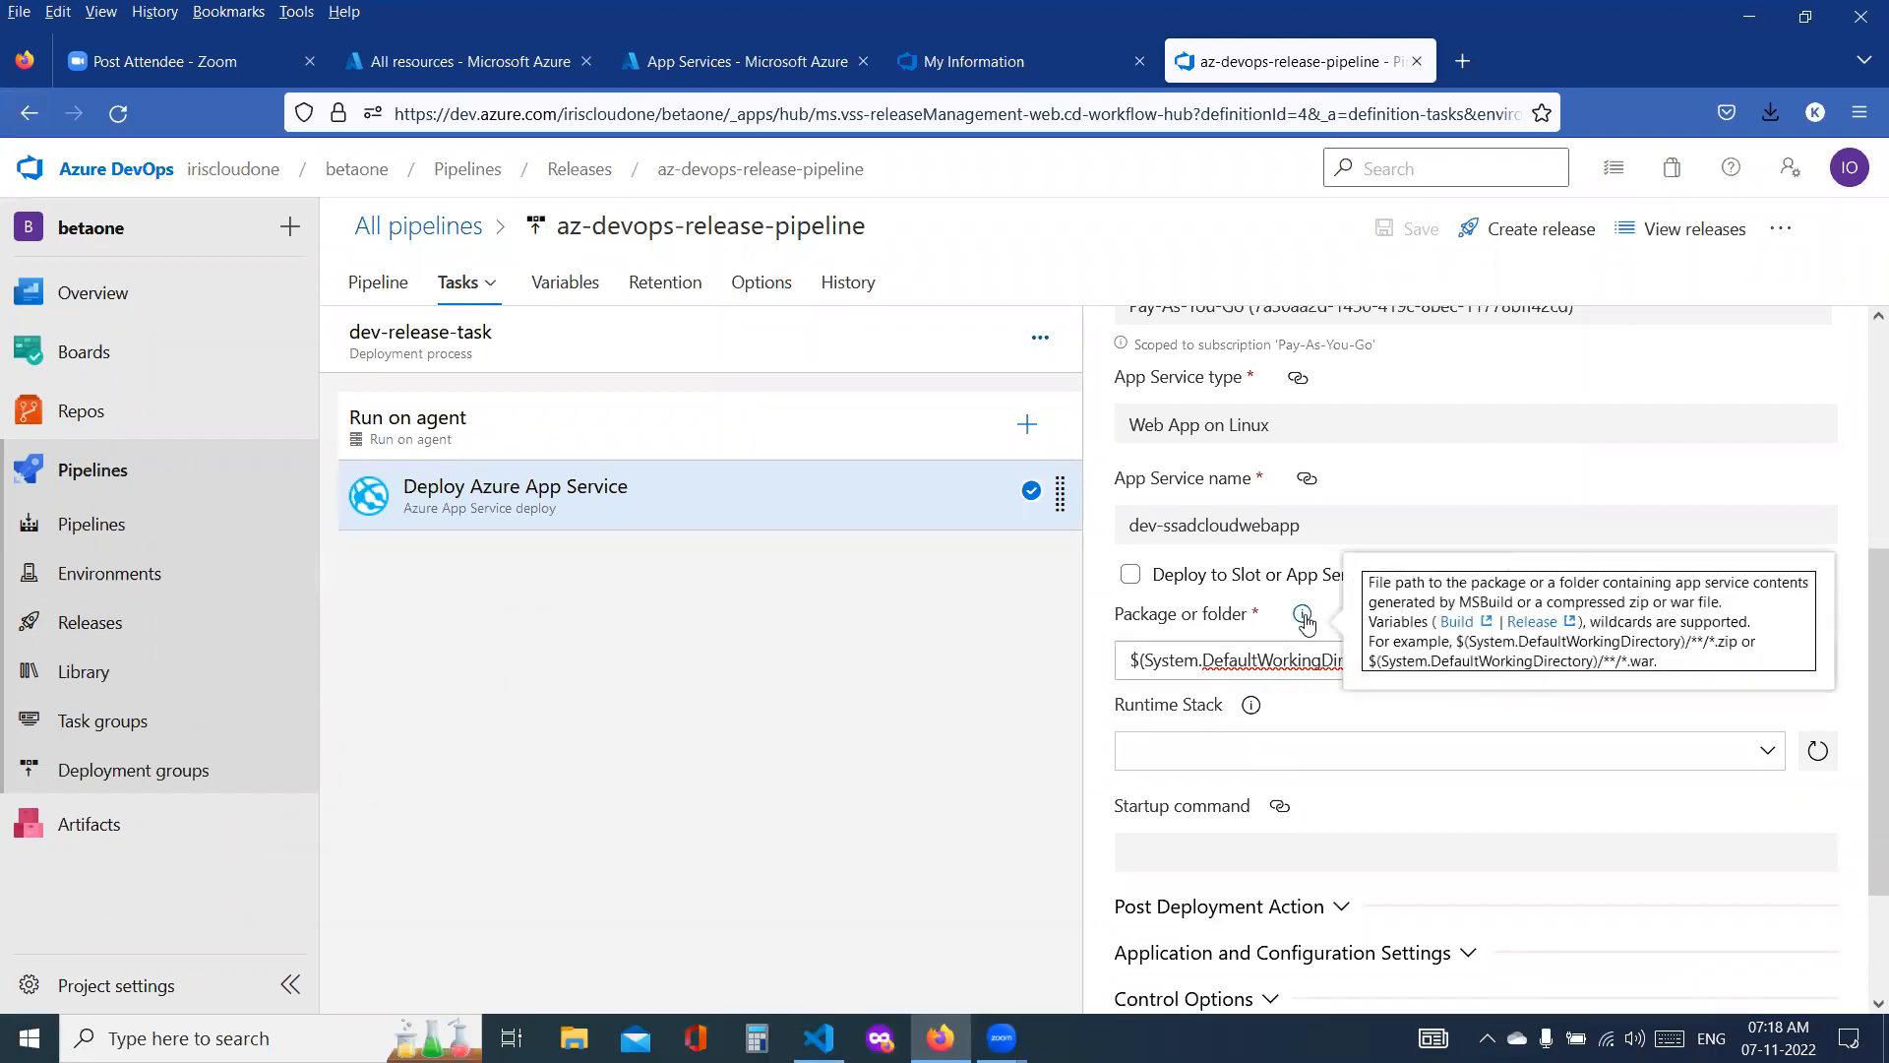
left_click(1677, 670)
double_click(1645, 661)
left_click(1503, 675)
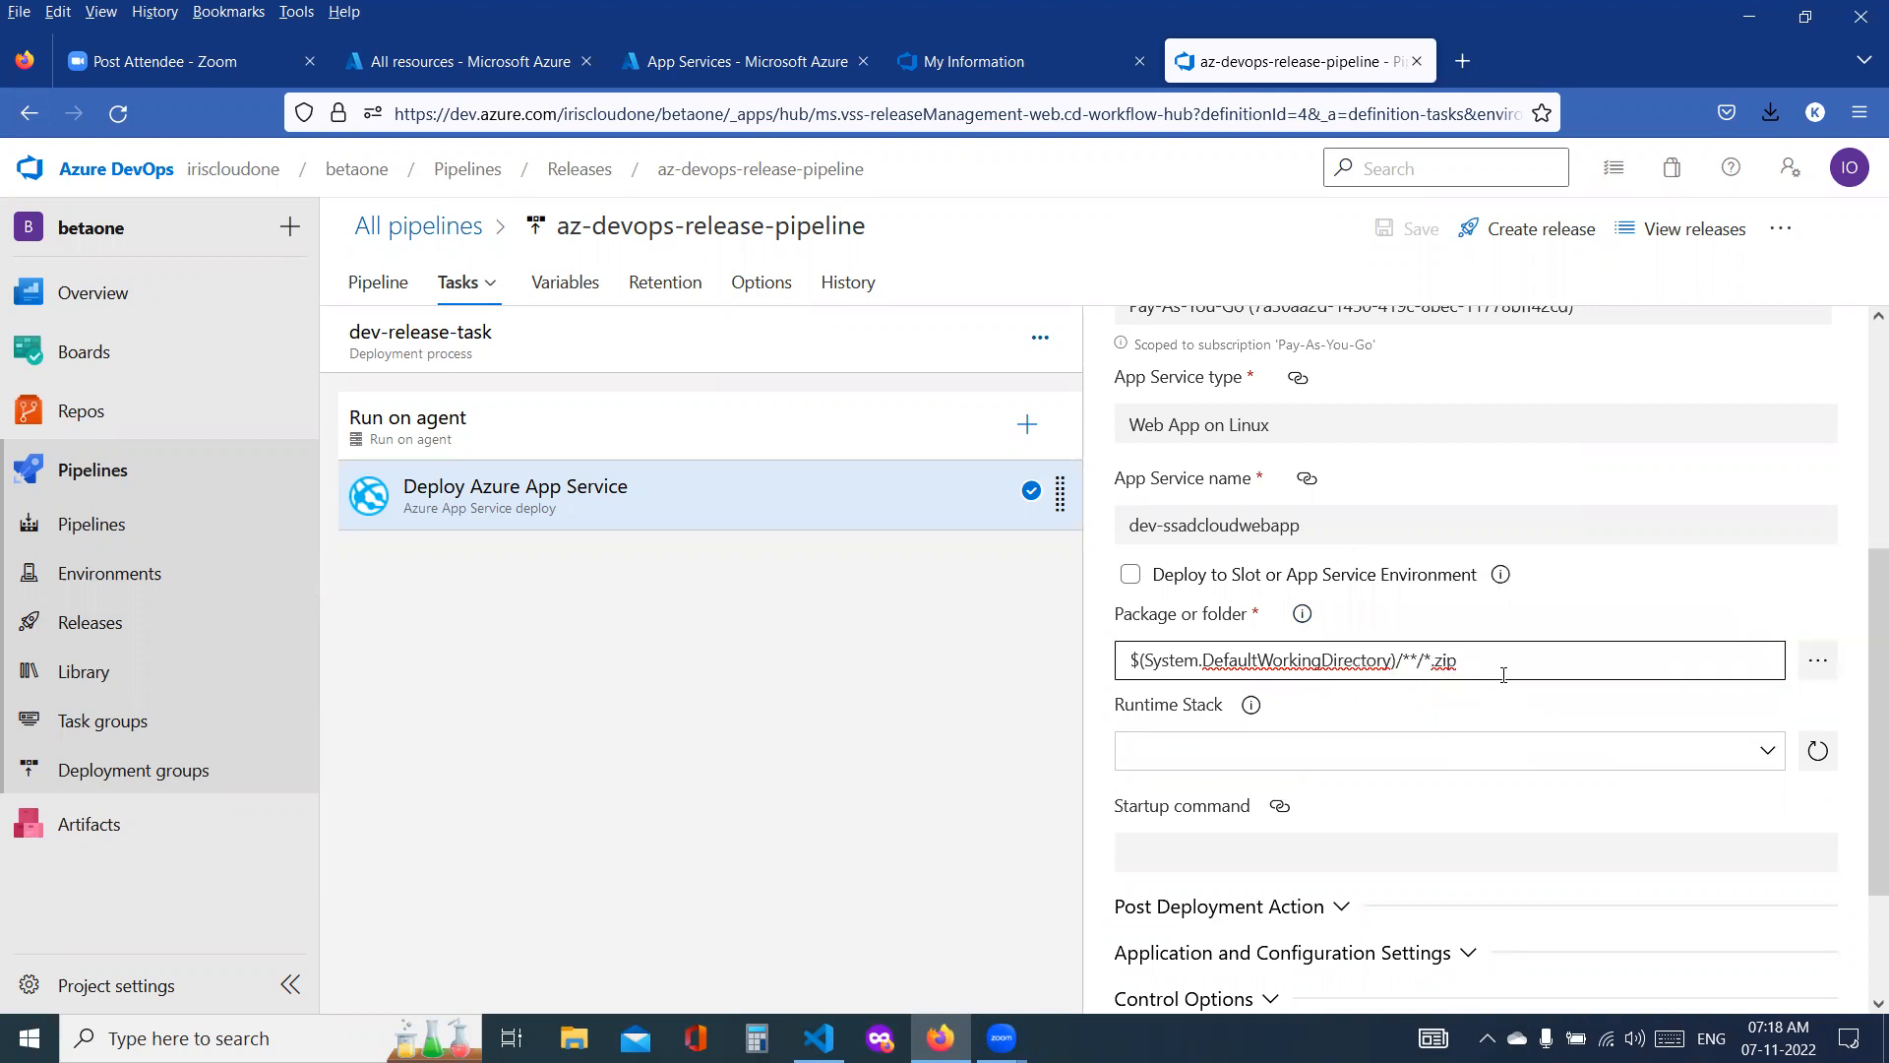
double_click(1456, 664)
type("war")
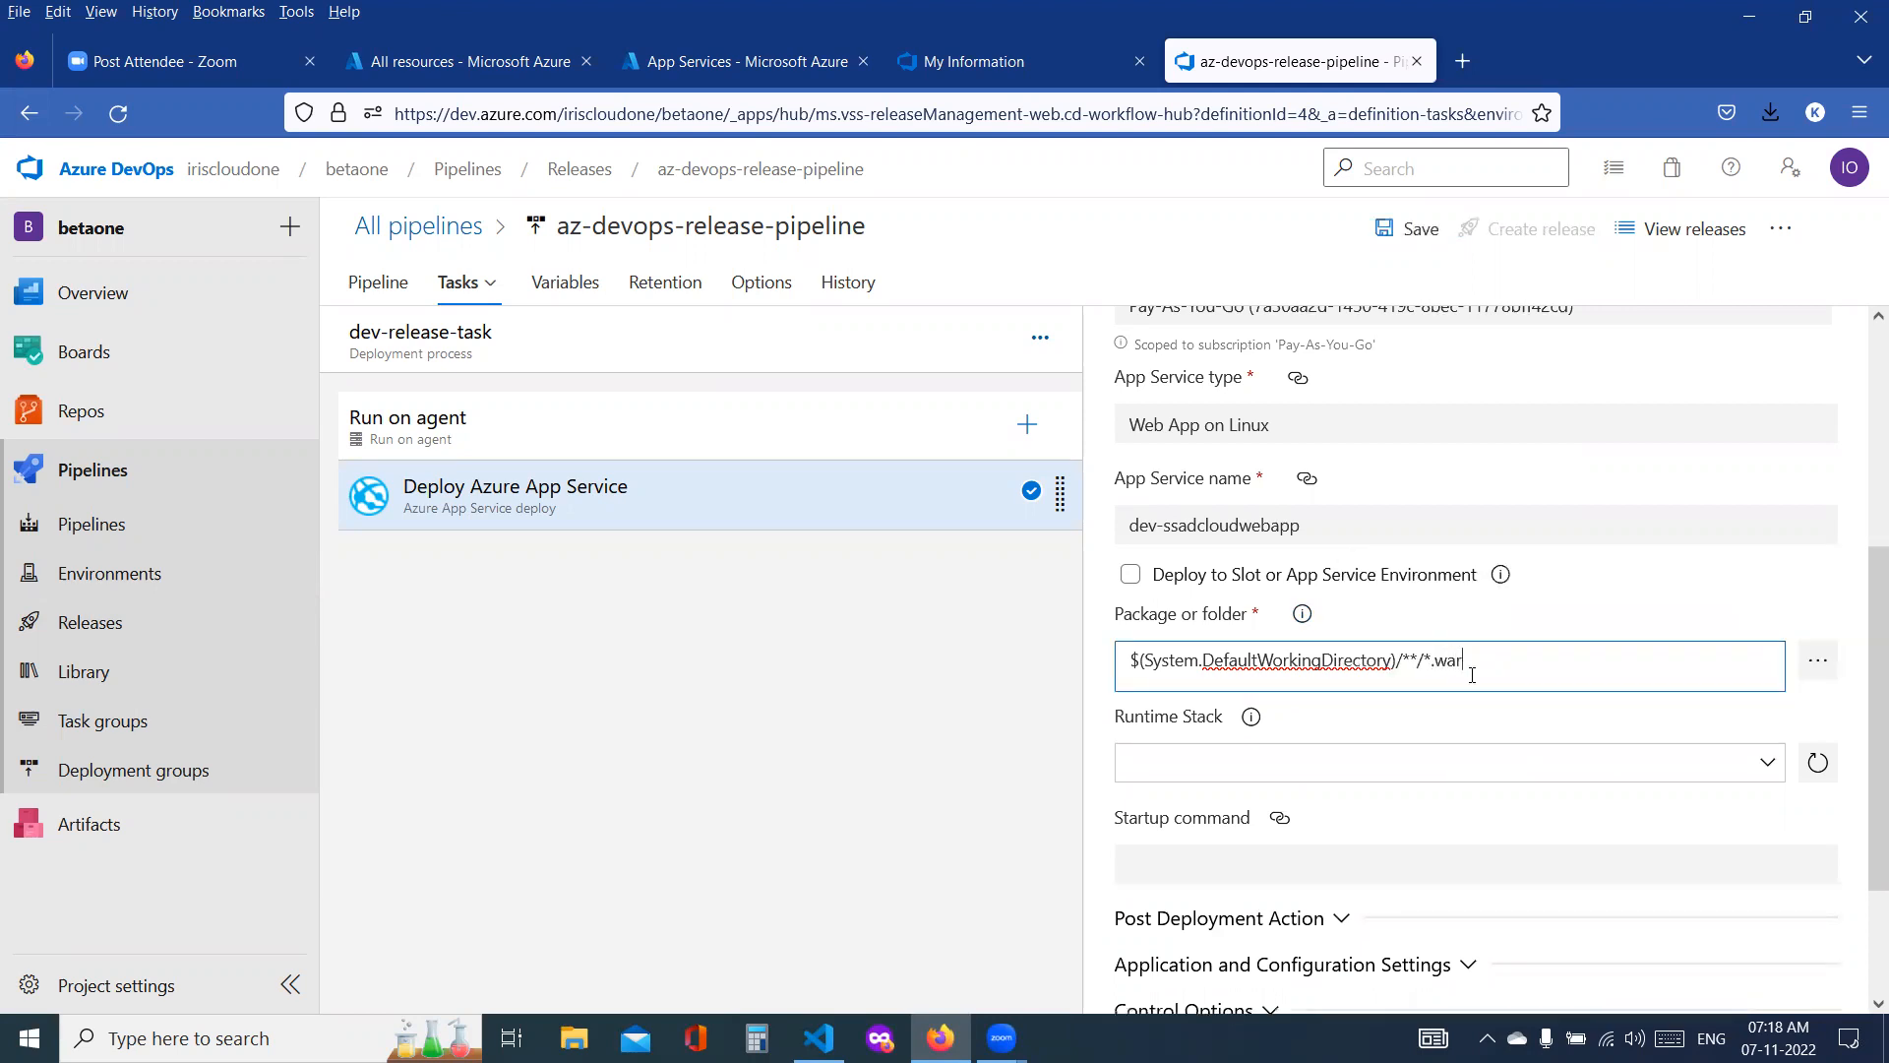
left_click(1407, 237)
left_click(1057, 676)
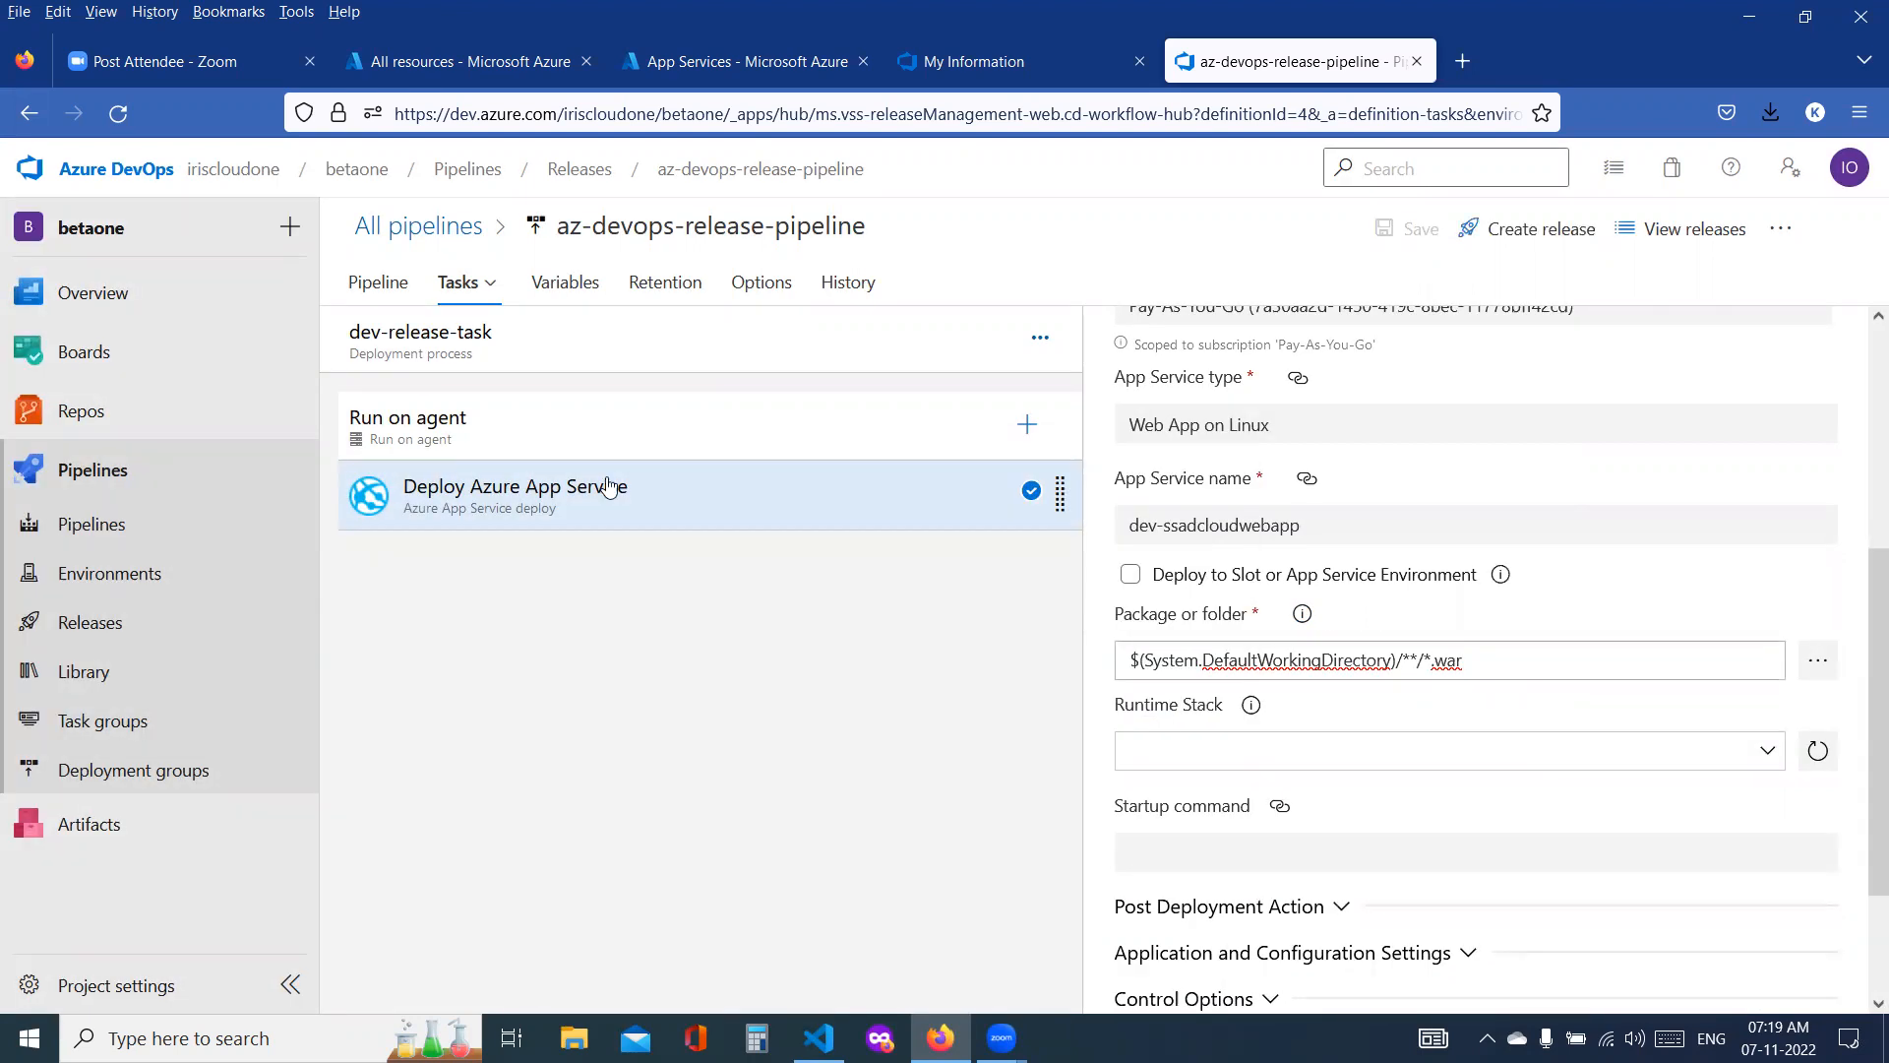
Step: Set the prod-release-task deployment package to $(System.DefaultWorkingDirectory)/**/*.war, save the pipeline and return to the list of all pipelines
left_click(485, 285)
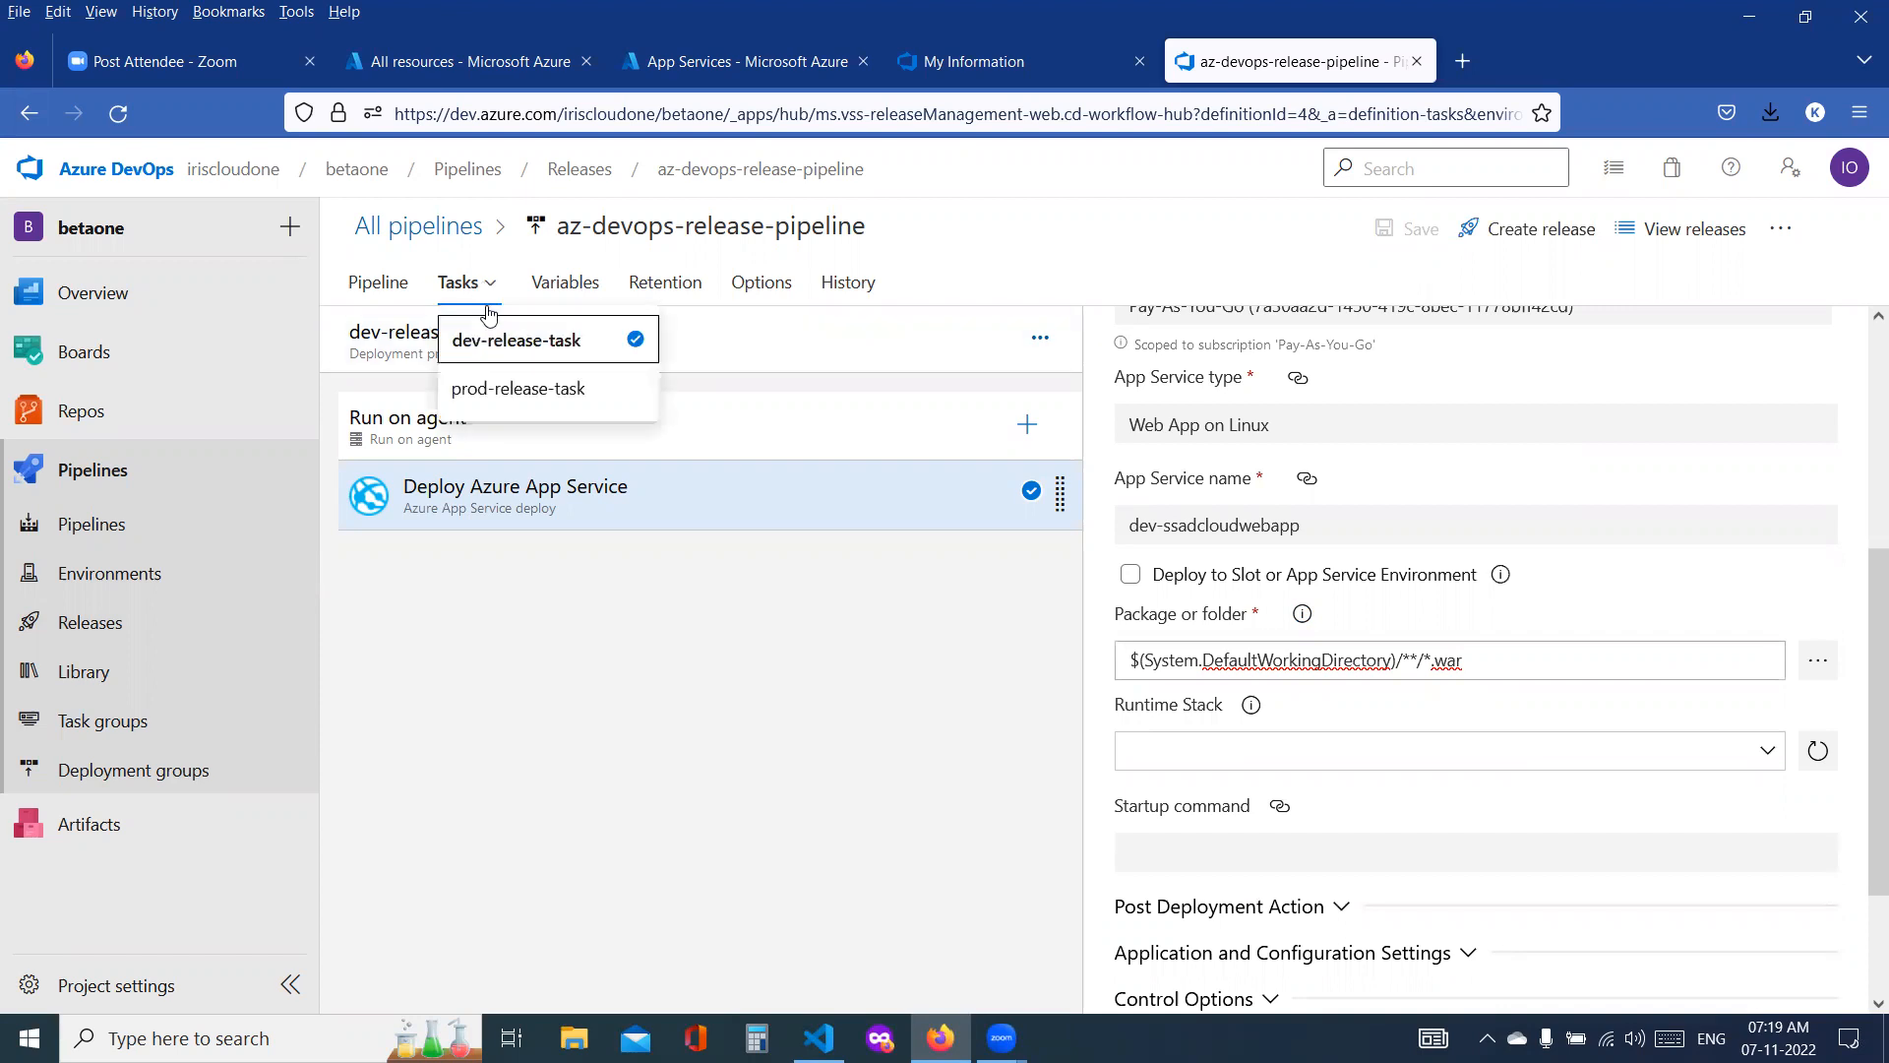
left_click(487, 385)
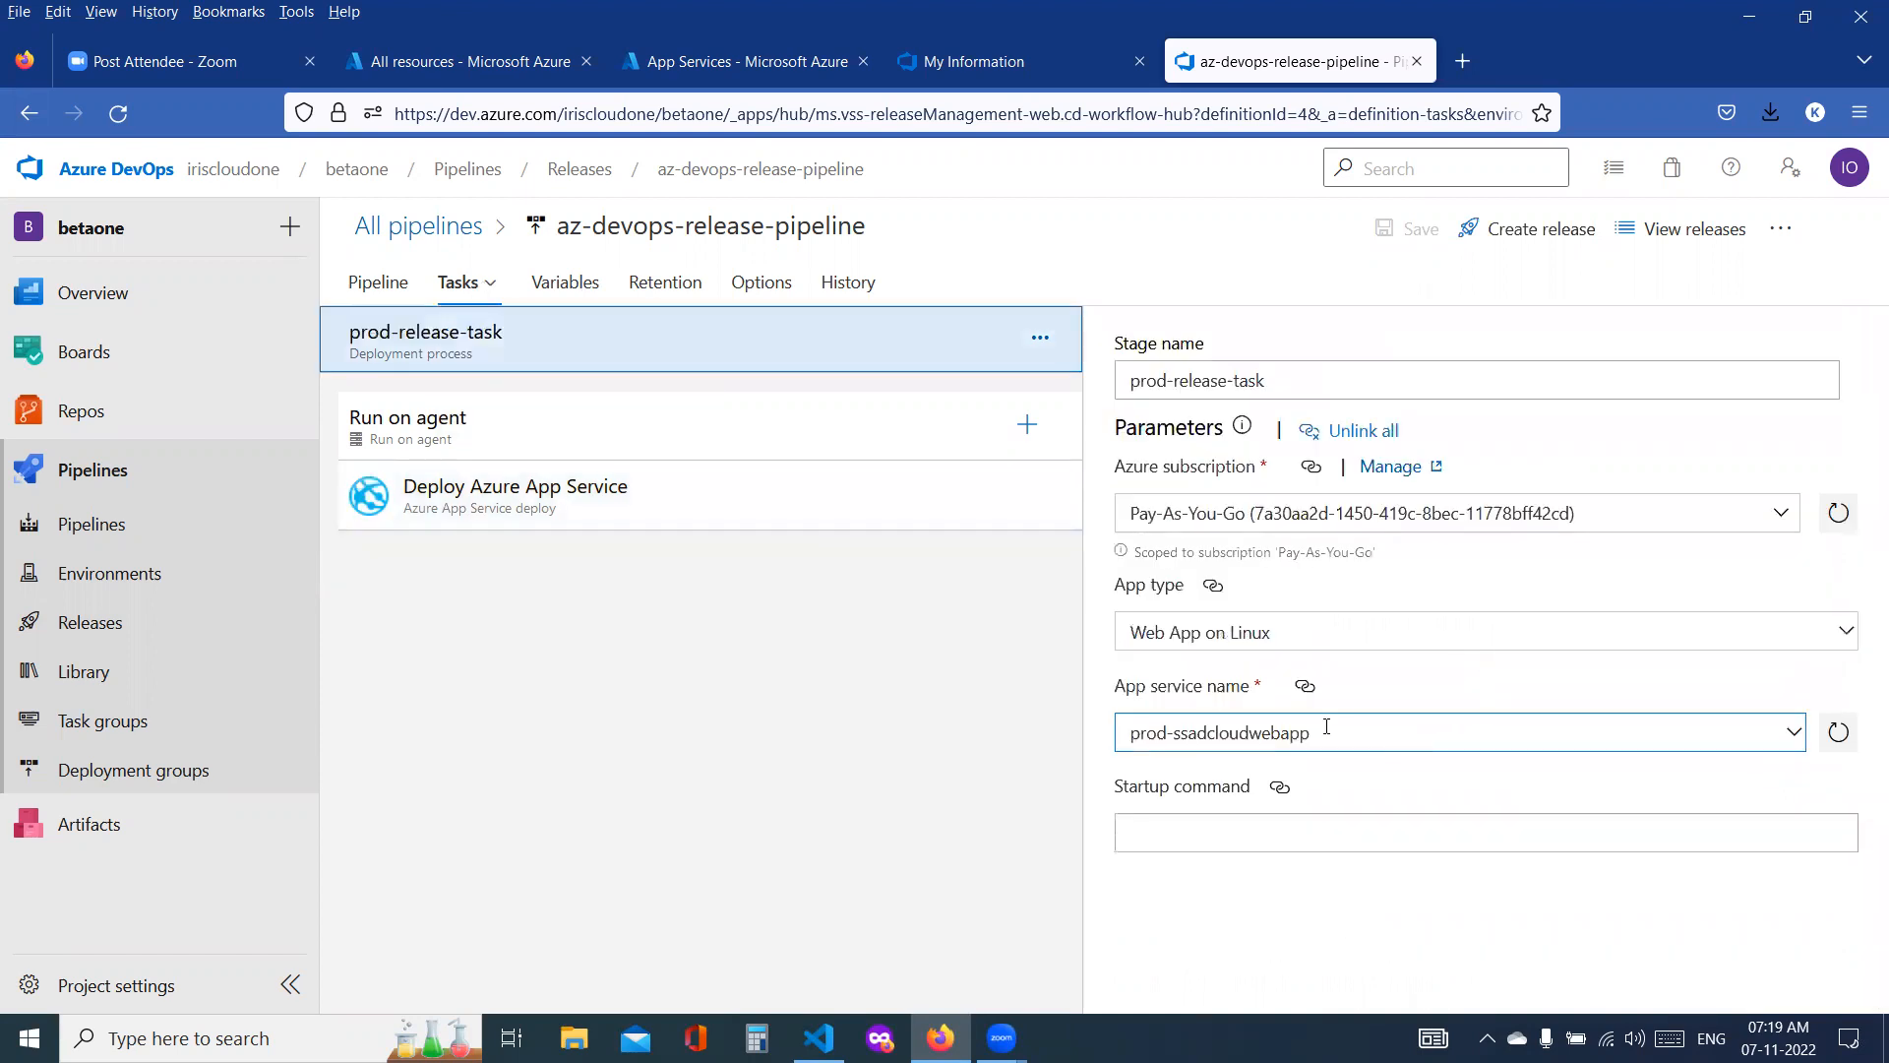
left_click(637, 517)
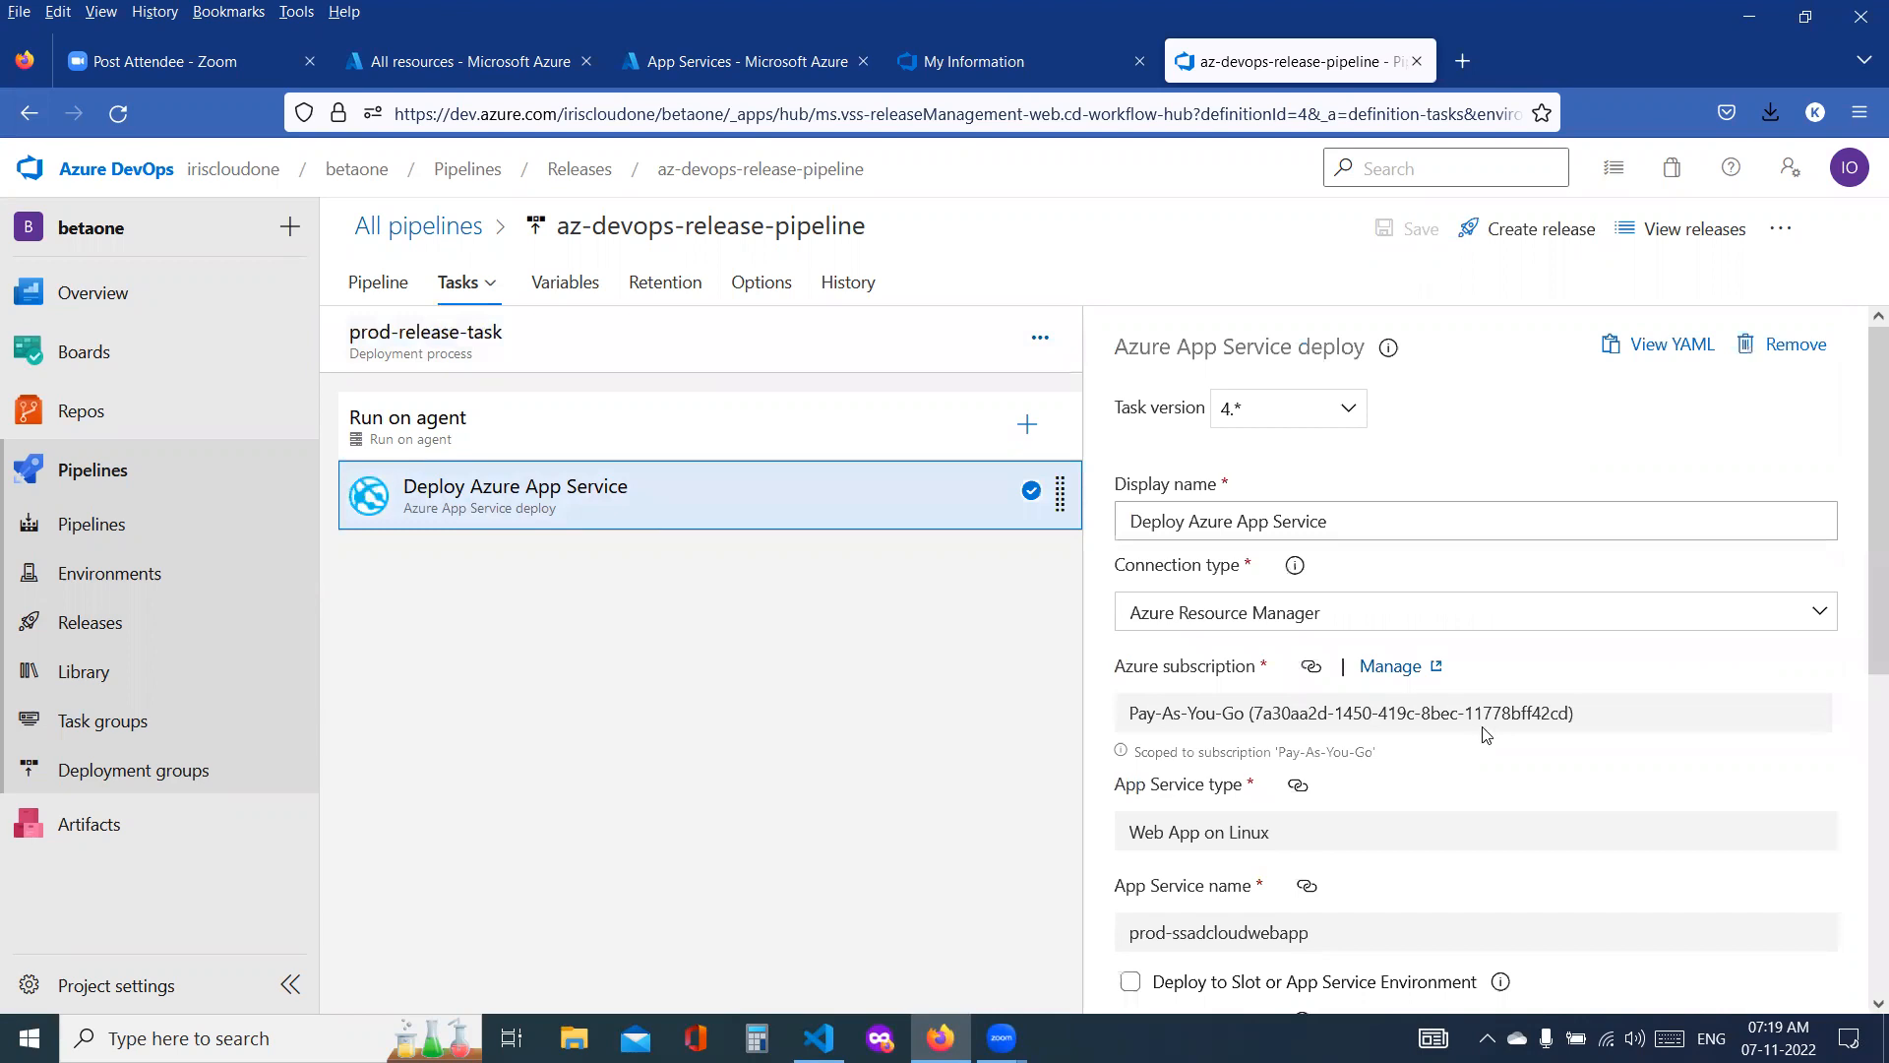
scroll(1486, 728, "down", 3)
double_click(1481, 800)
type("war")
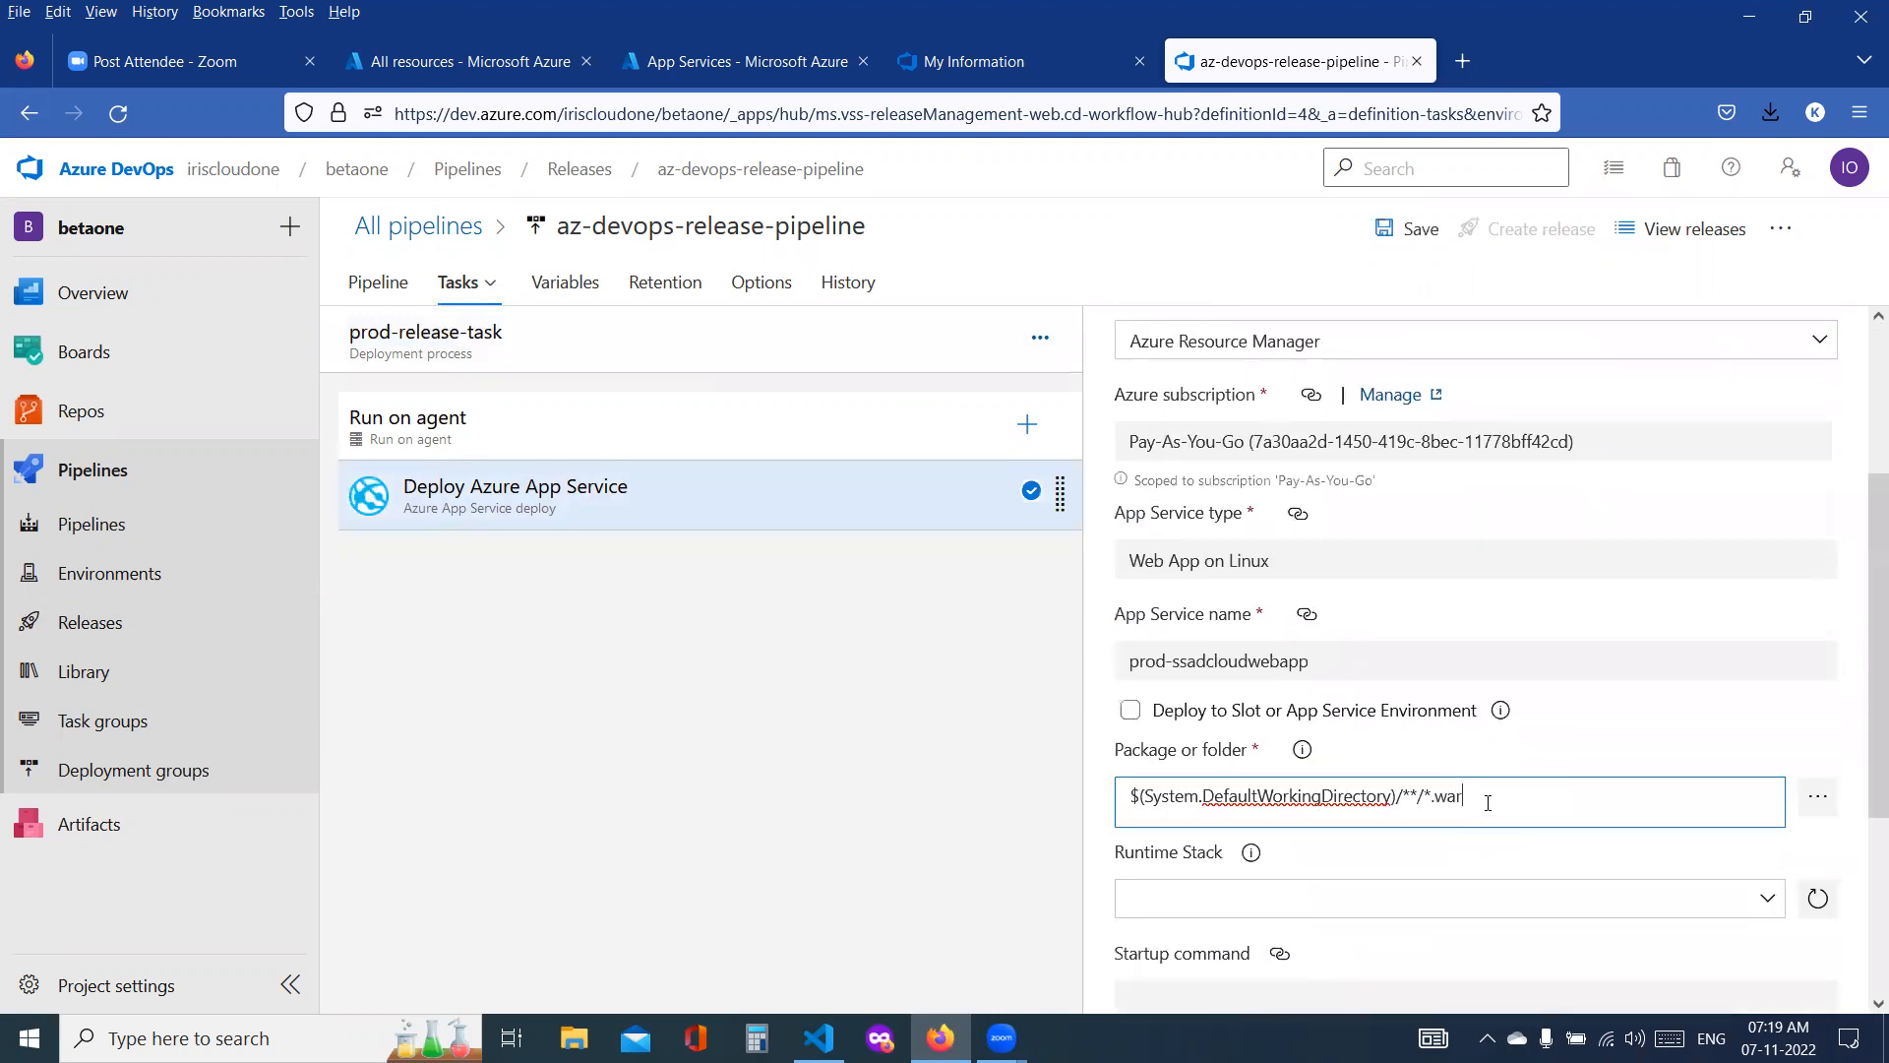
left_click(1390, 228)
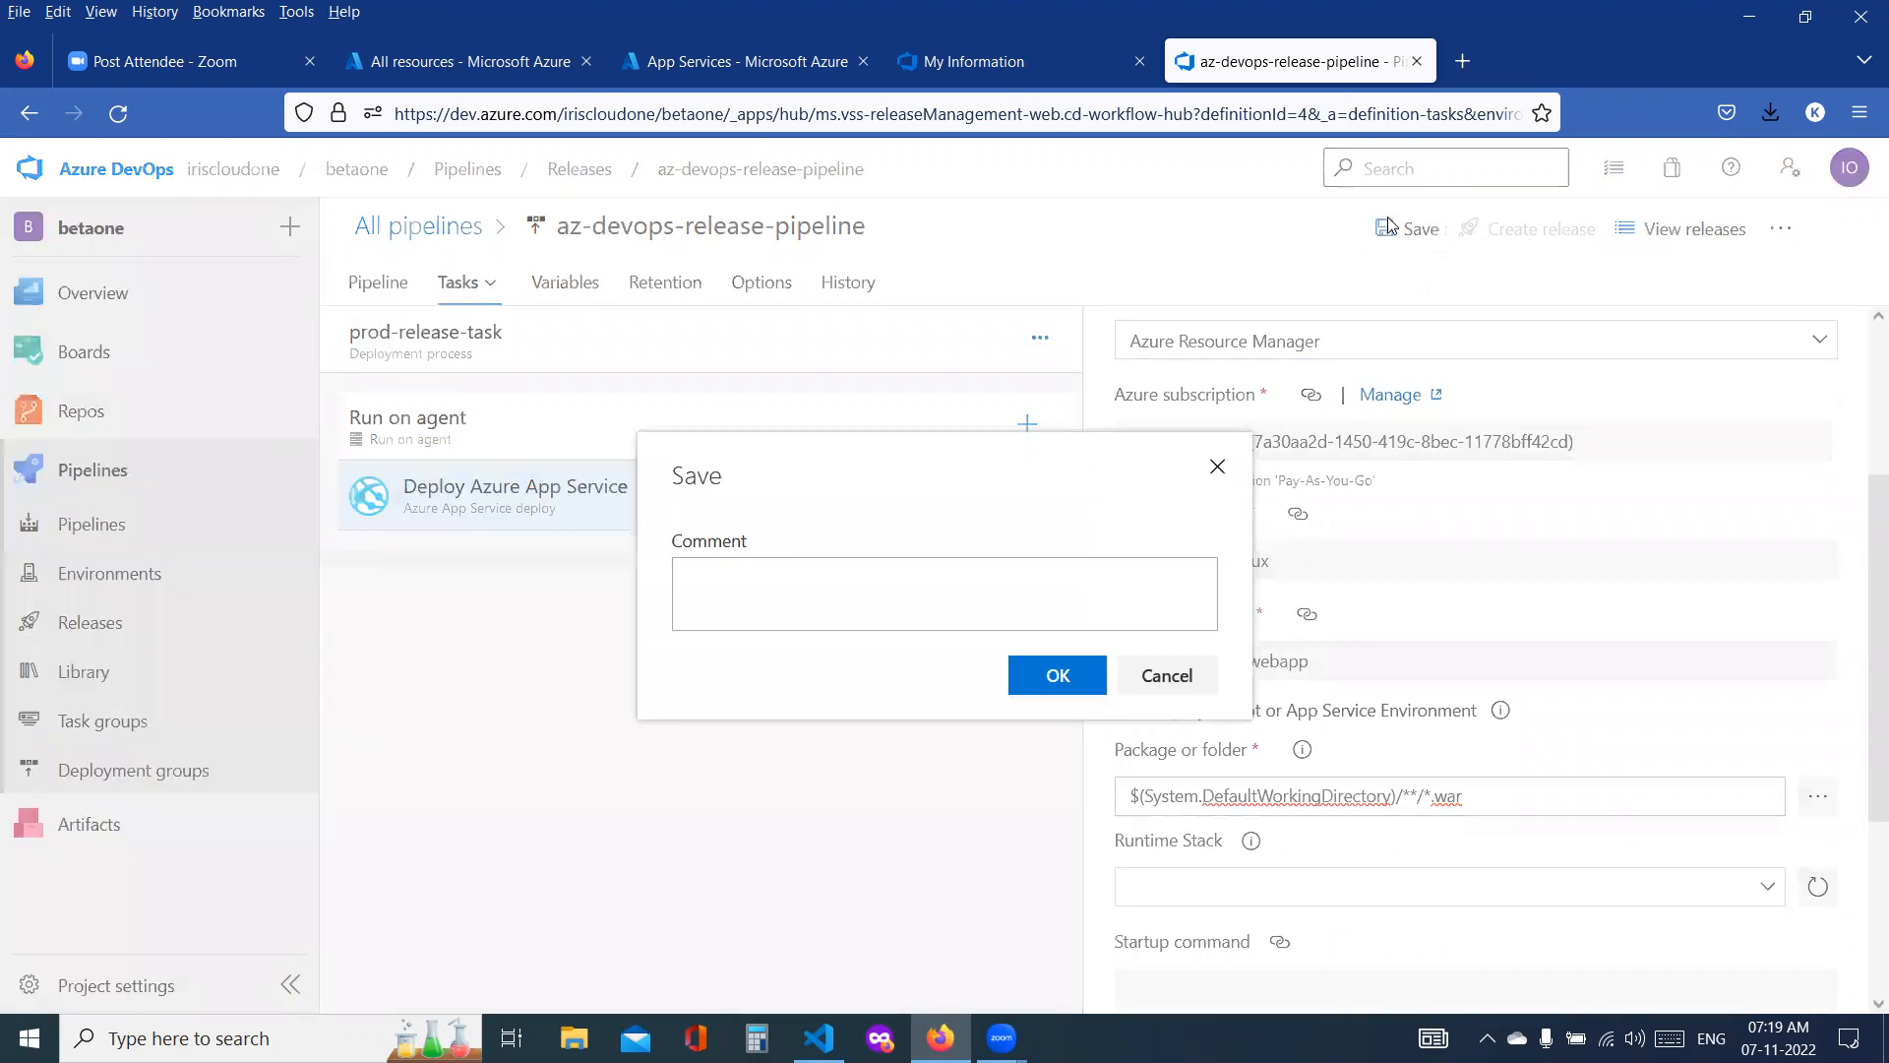
left_click(1035, 679)
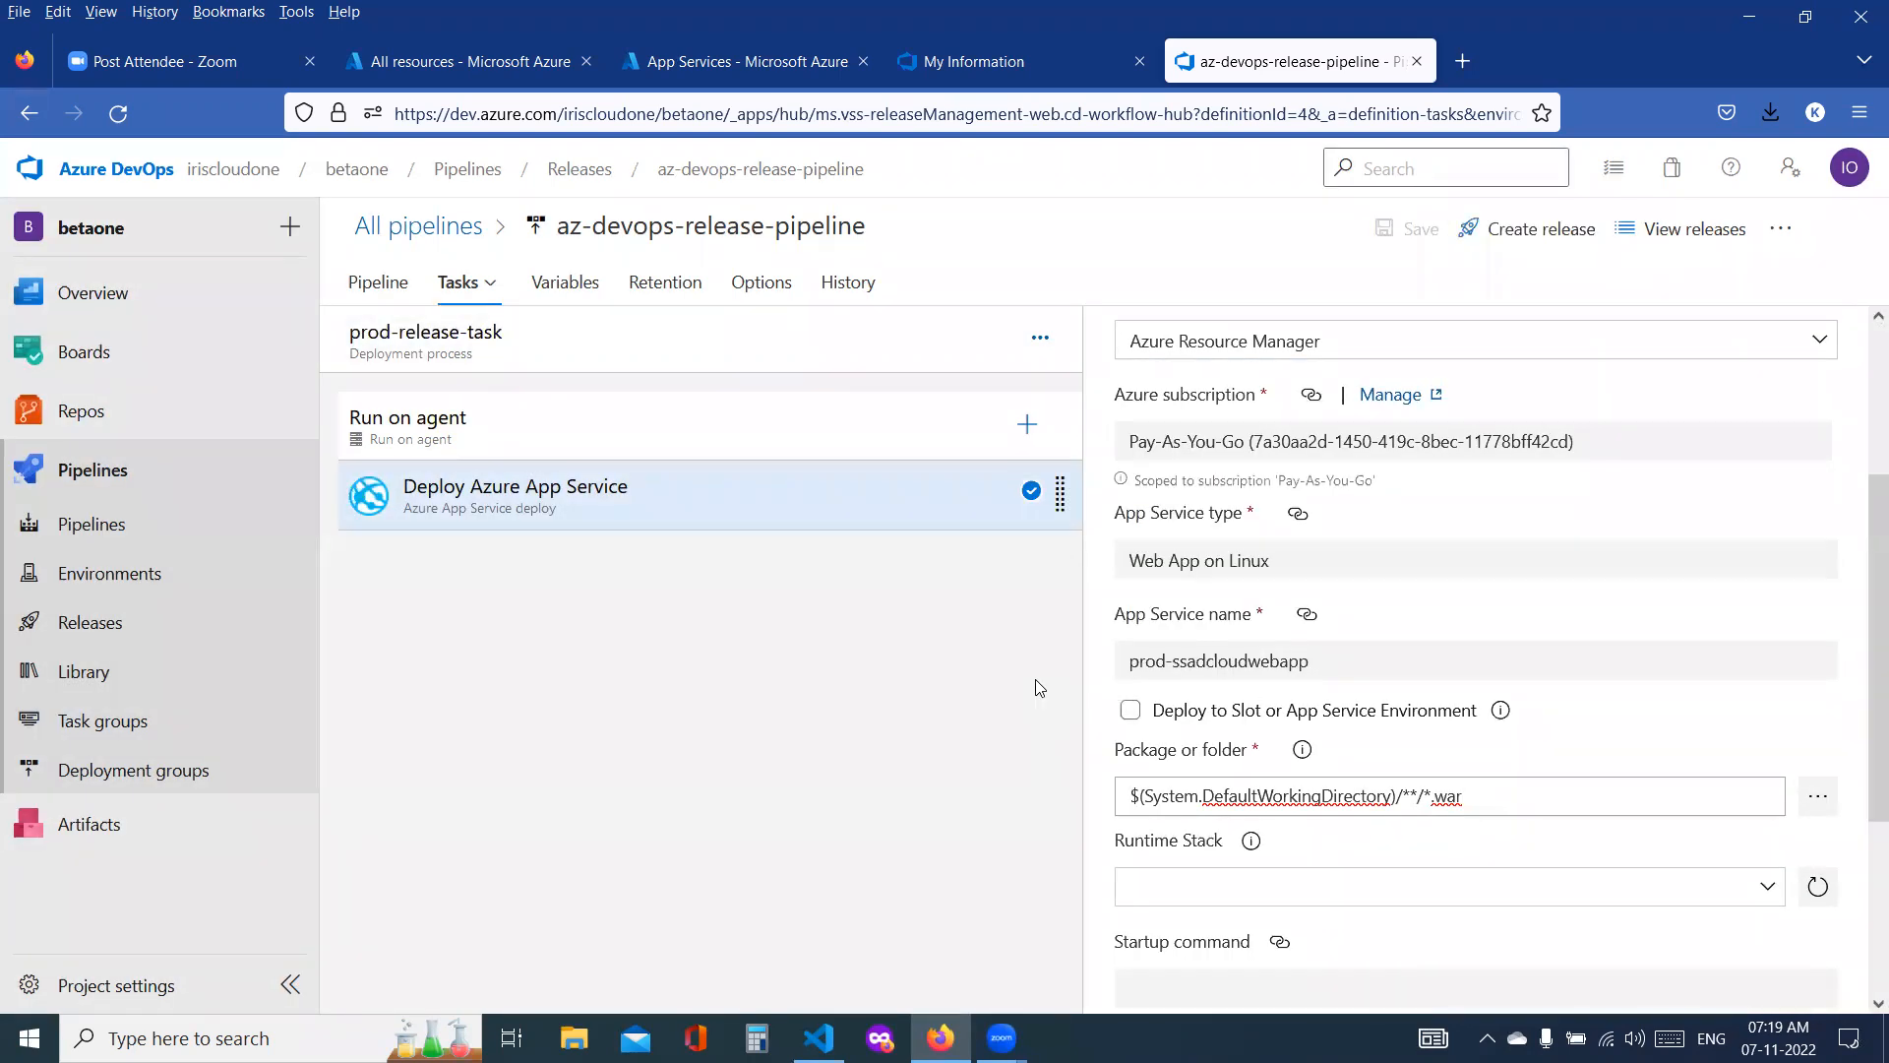
left_click(440, 227)
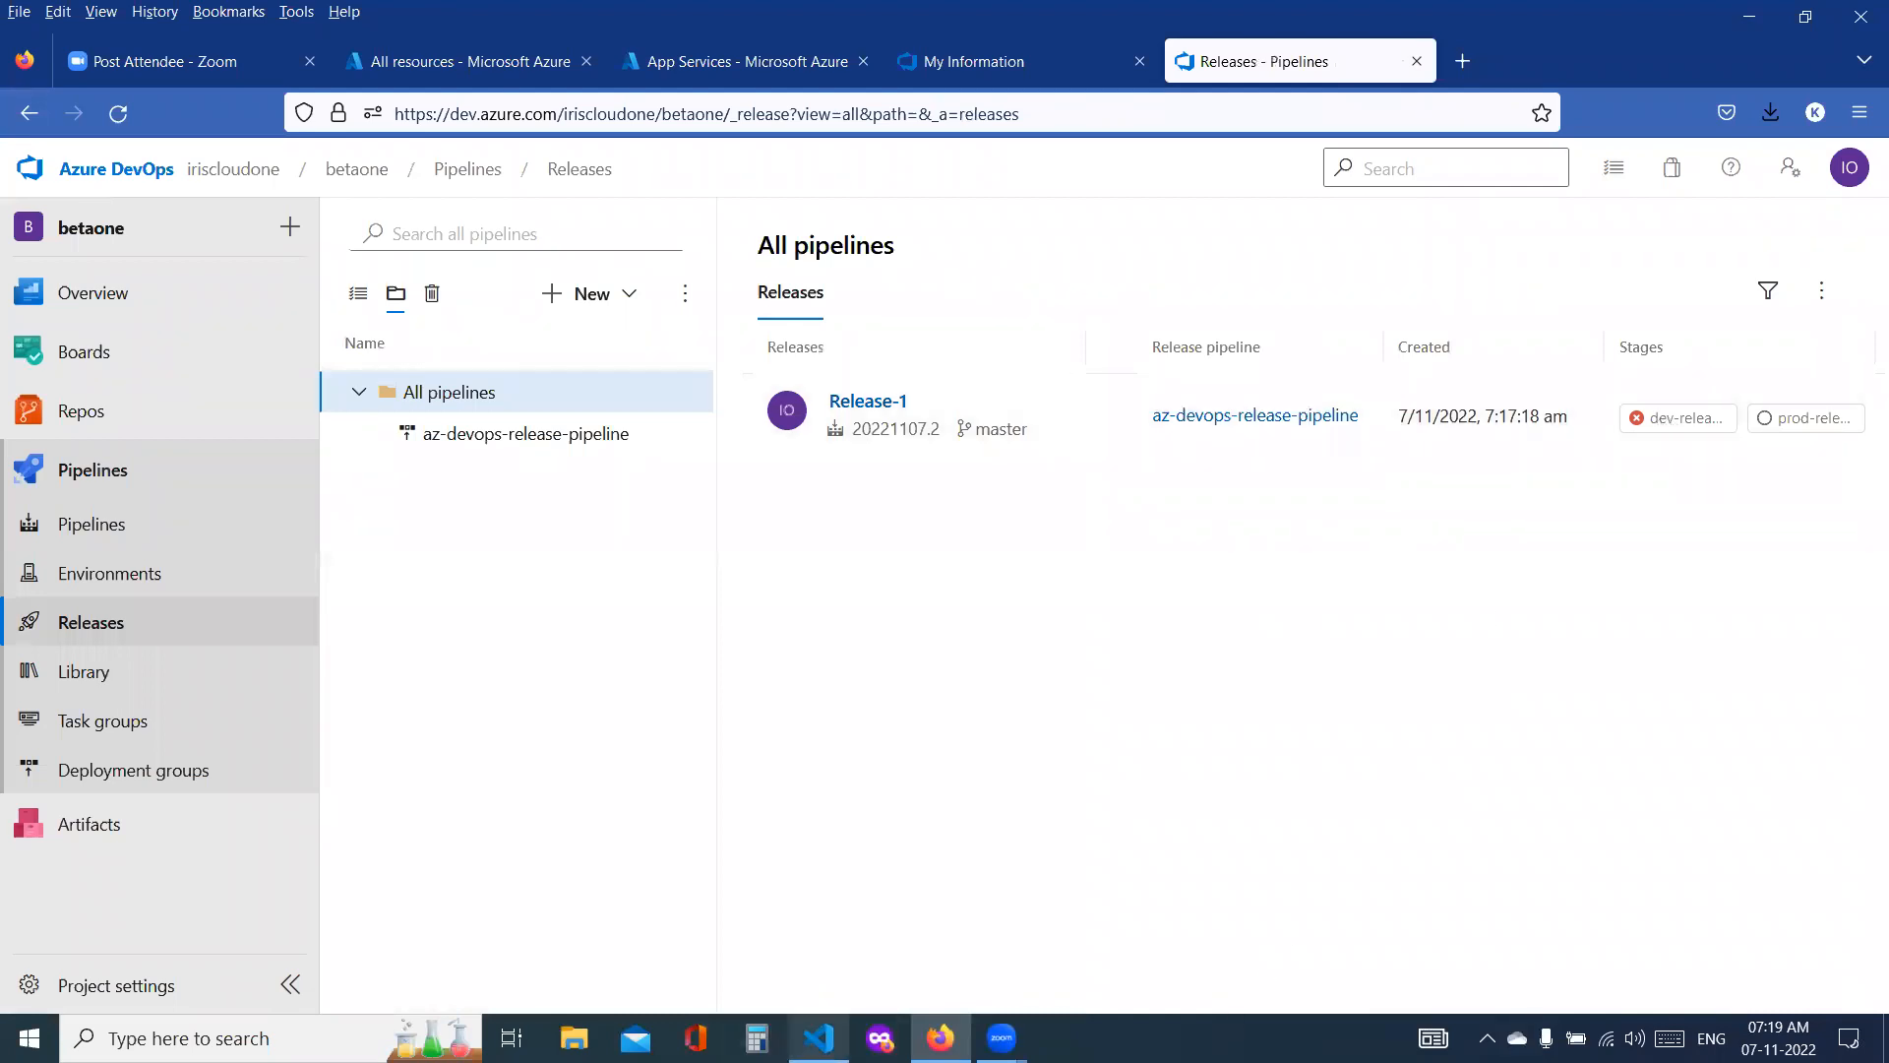
Step: Switch to Visual Studio Code and duplicate the Azure Native DevOps welcome heading onto a new line in index.jsp
key("alt+Tab")
left_click_drag(1467, 186, 466, 182)
key("ctrl+c")
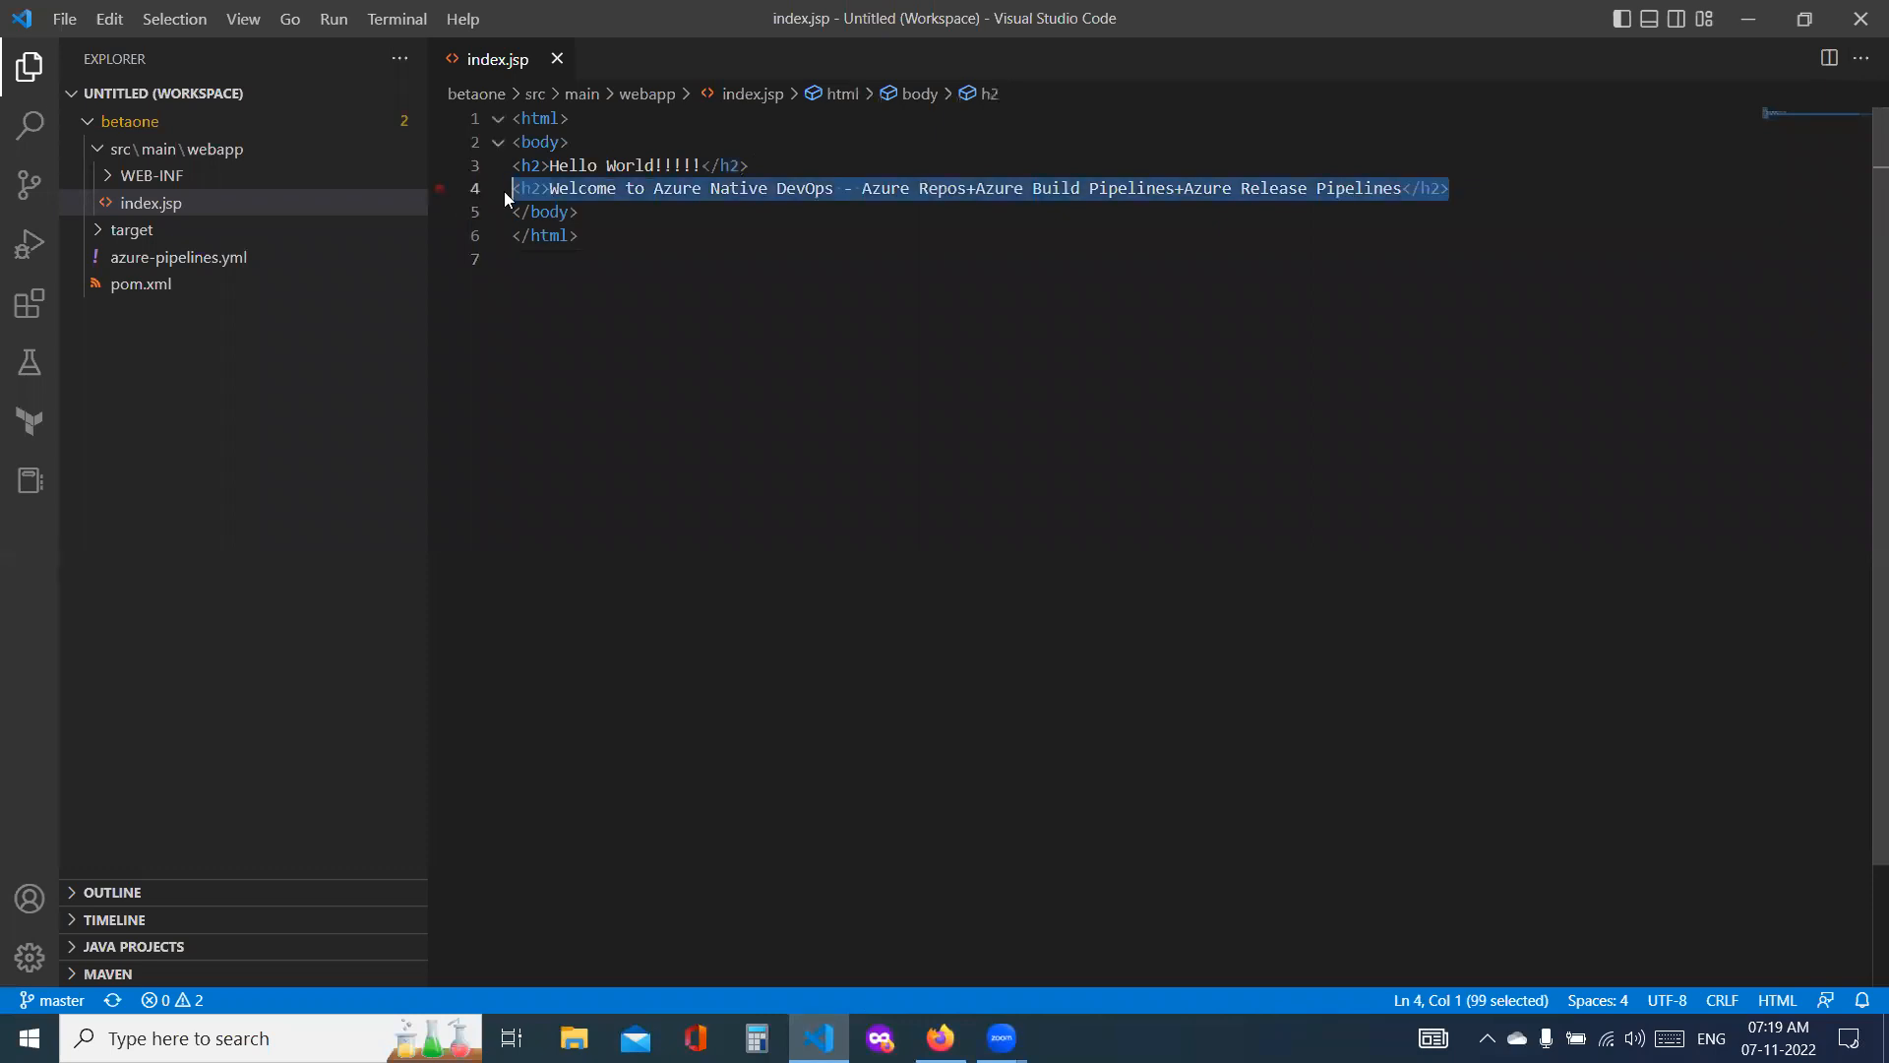
left_click(1507, 188)
key("Return")
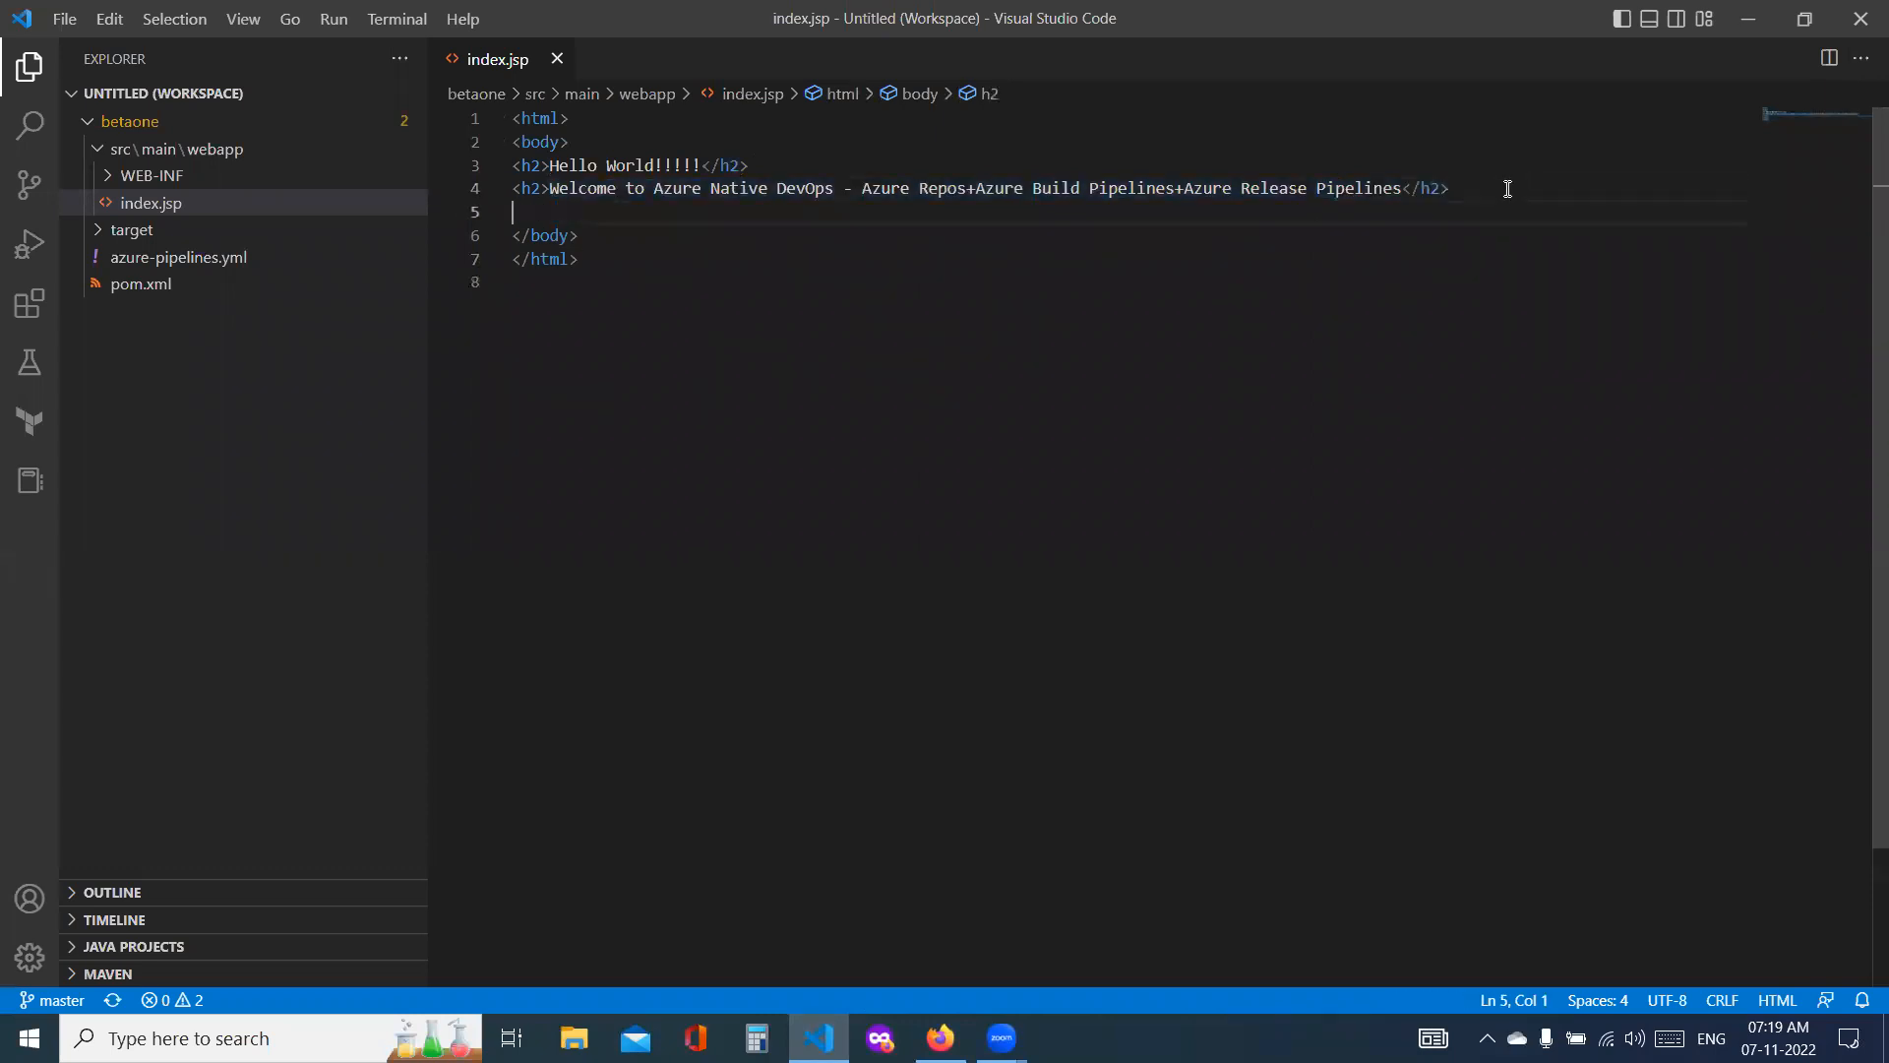
key("ctrl+v")
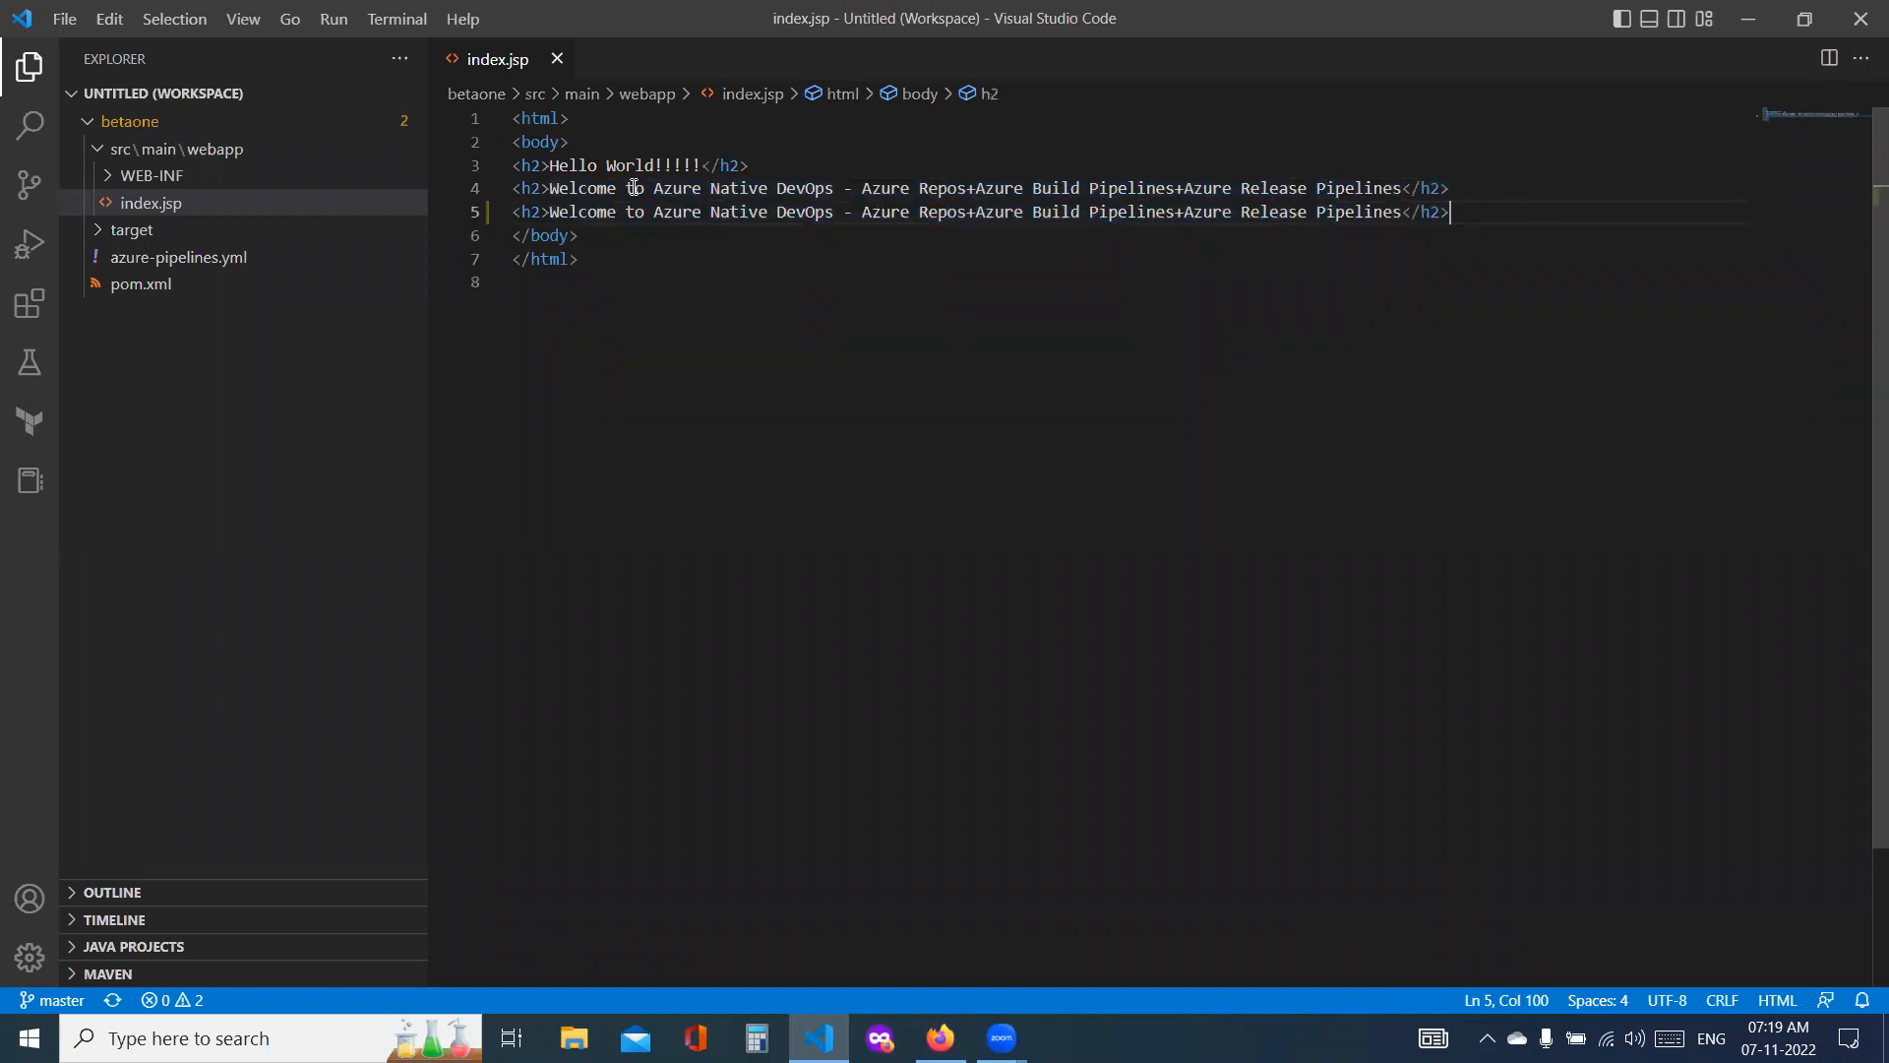
Step: Replace the duplicated heading's text with "Release for another Version 2.0 by DevOps Engg =", followed by the engineer's name and "!!!!!!"
left_click_drag(553, 204, 1400, 213)
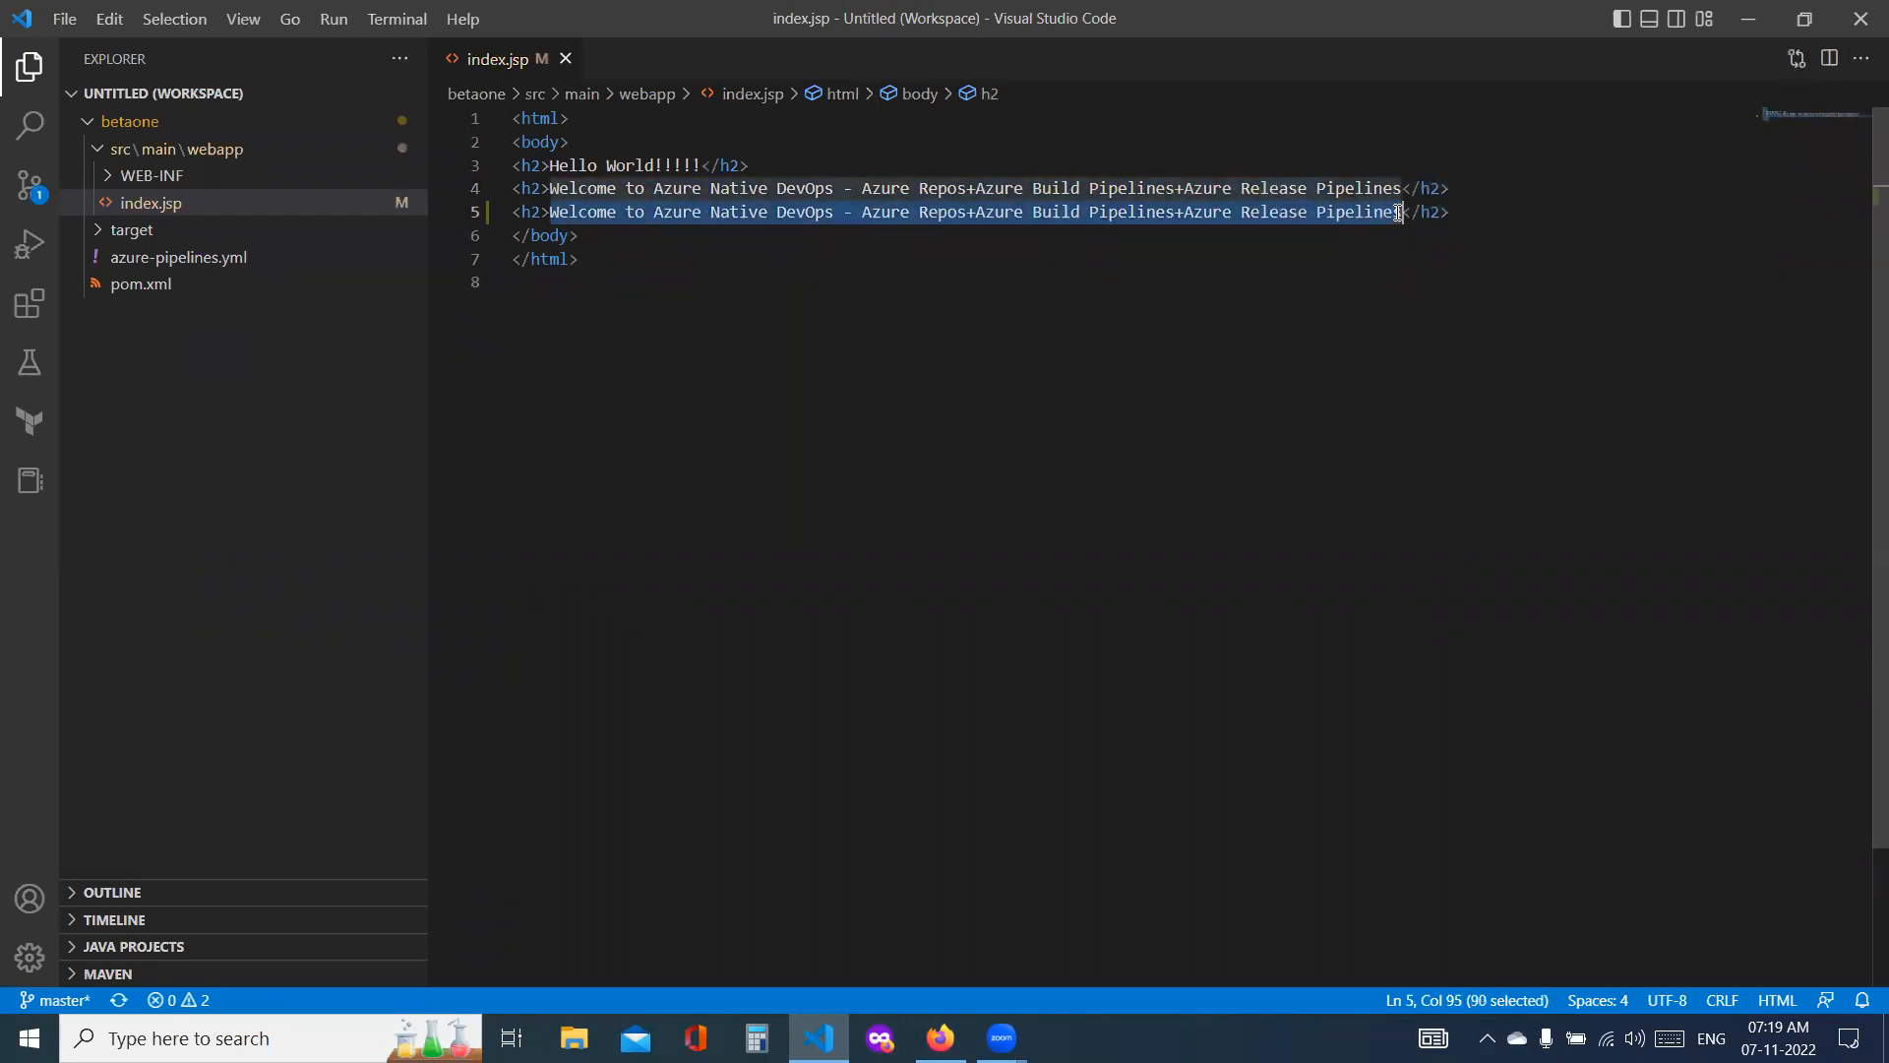
type("Release fo")
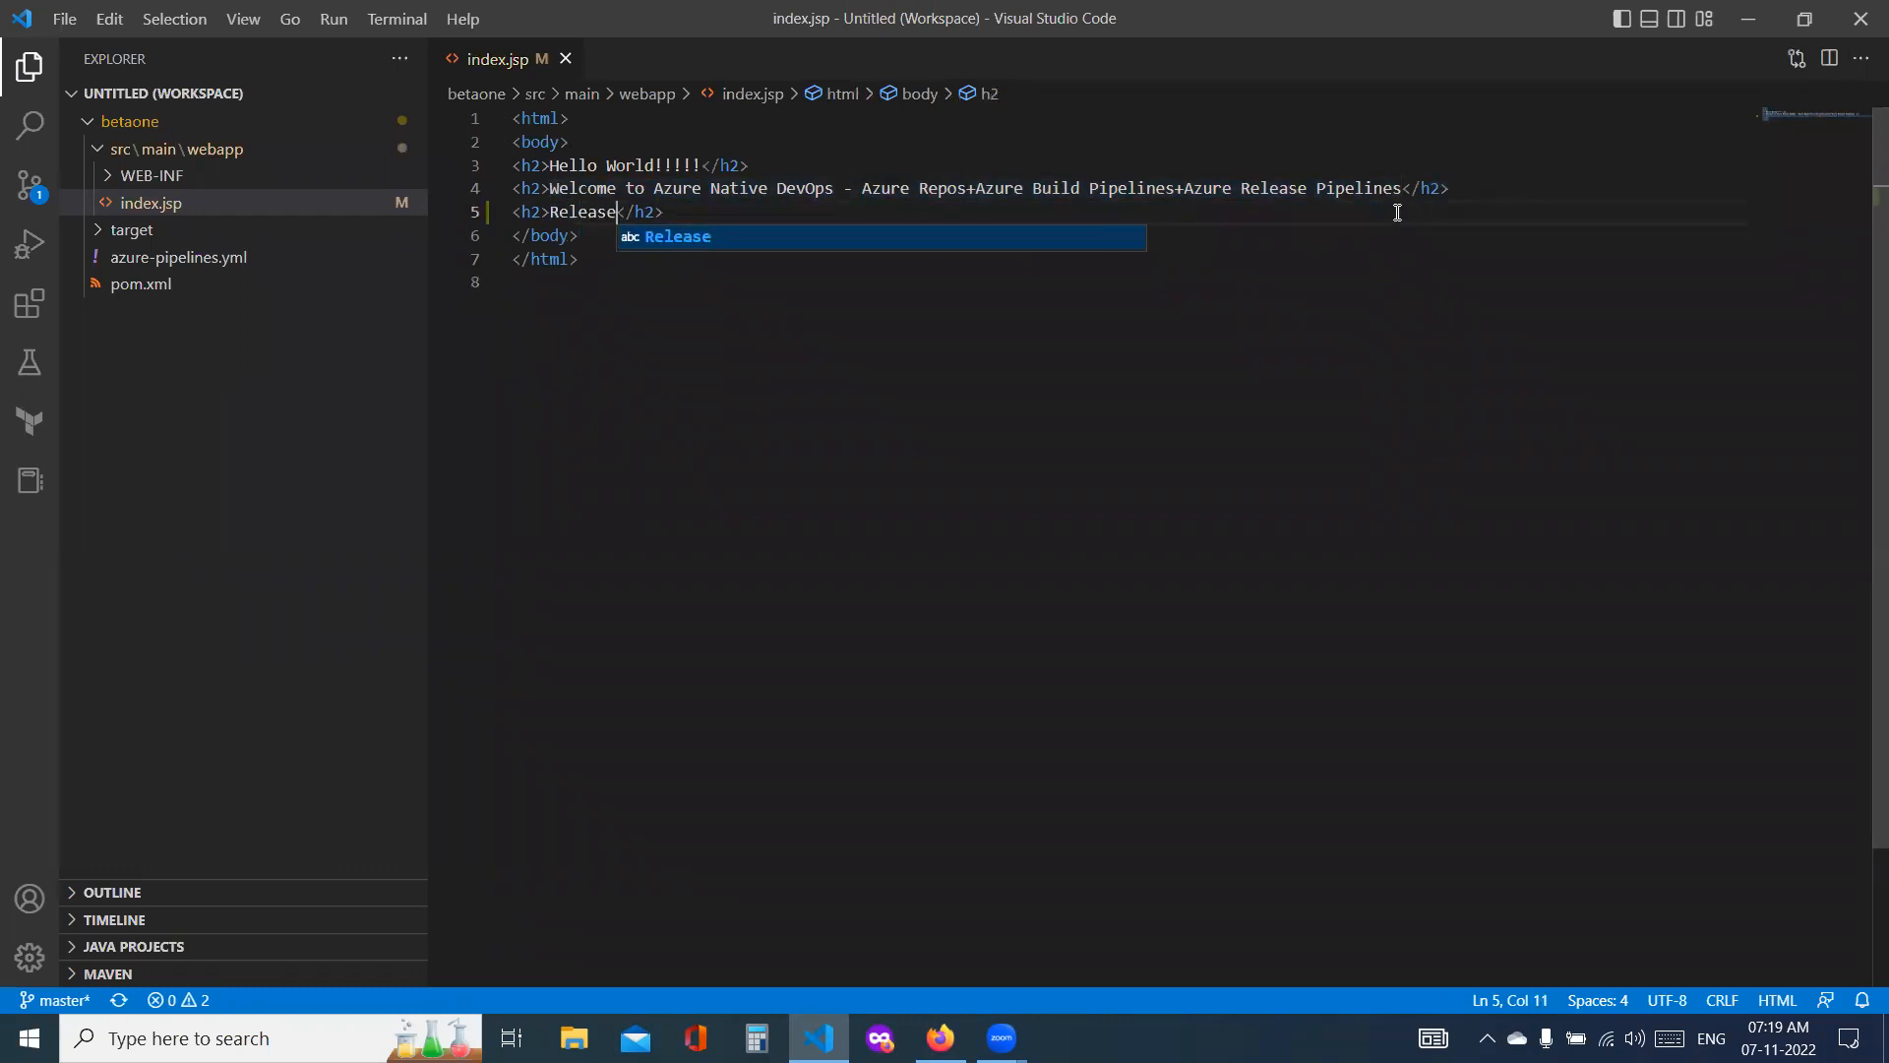
type("r antoher")
key("BackSpace")
key("BackSpace")
key("BackSpace")
key("BackSpace")
key("BackSpace")
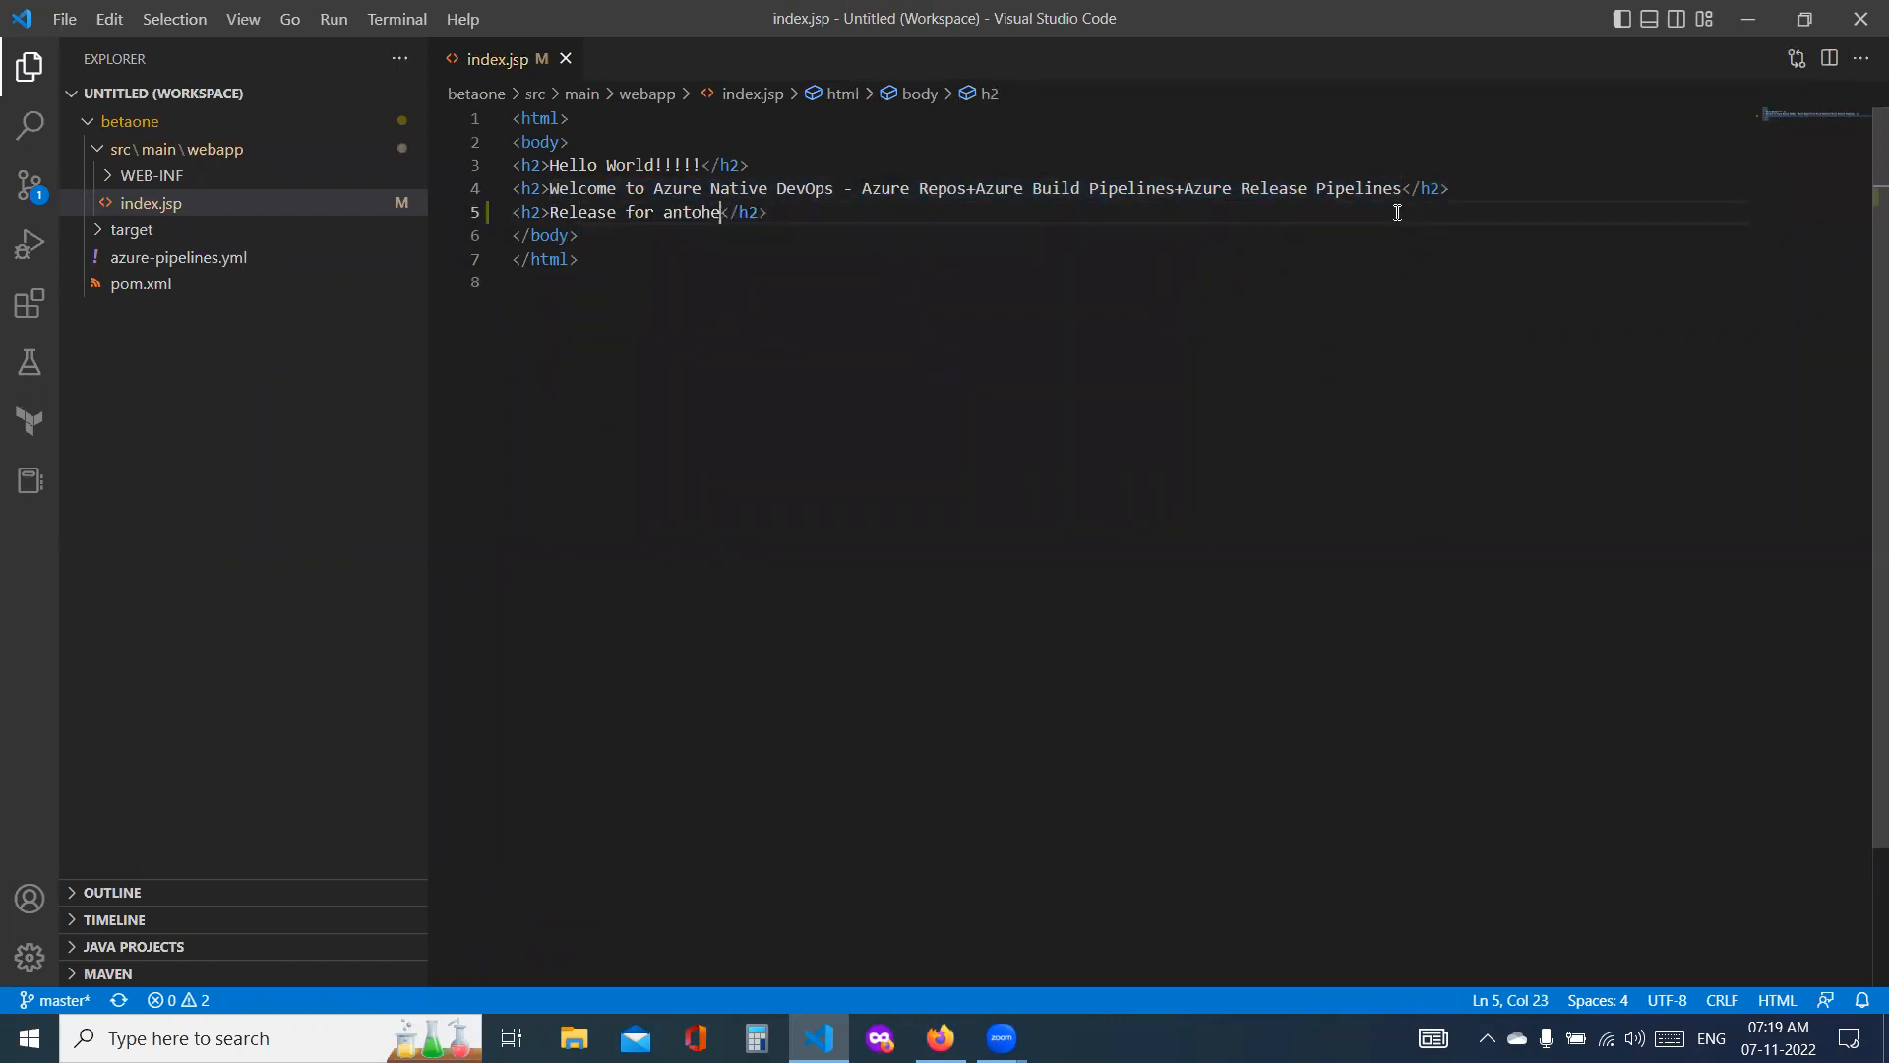
type("other Versio")
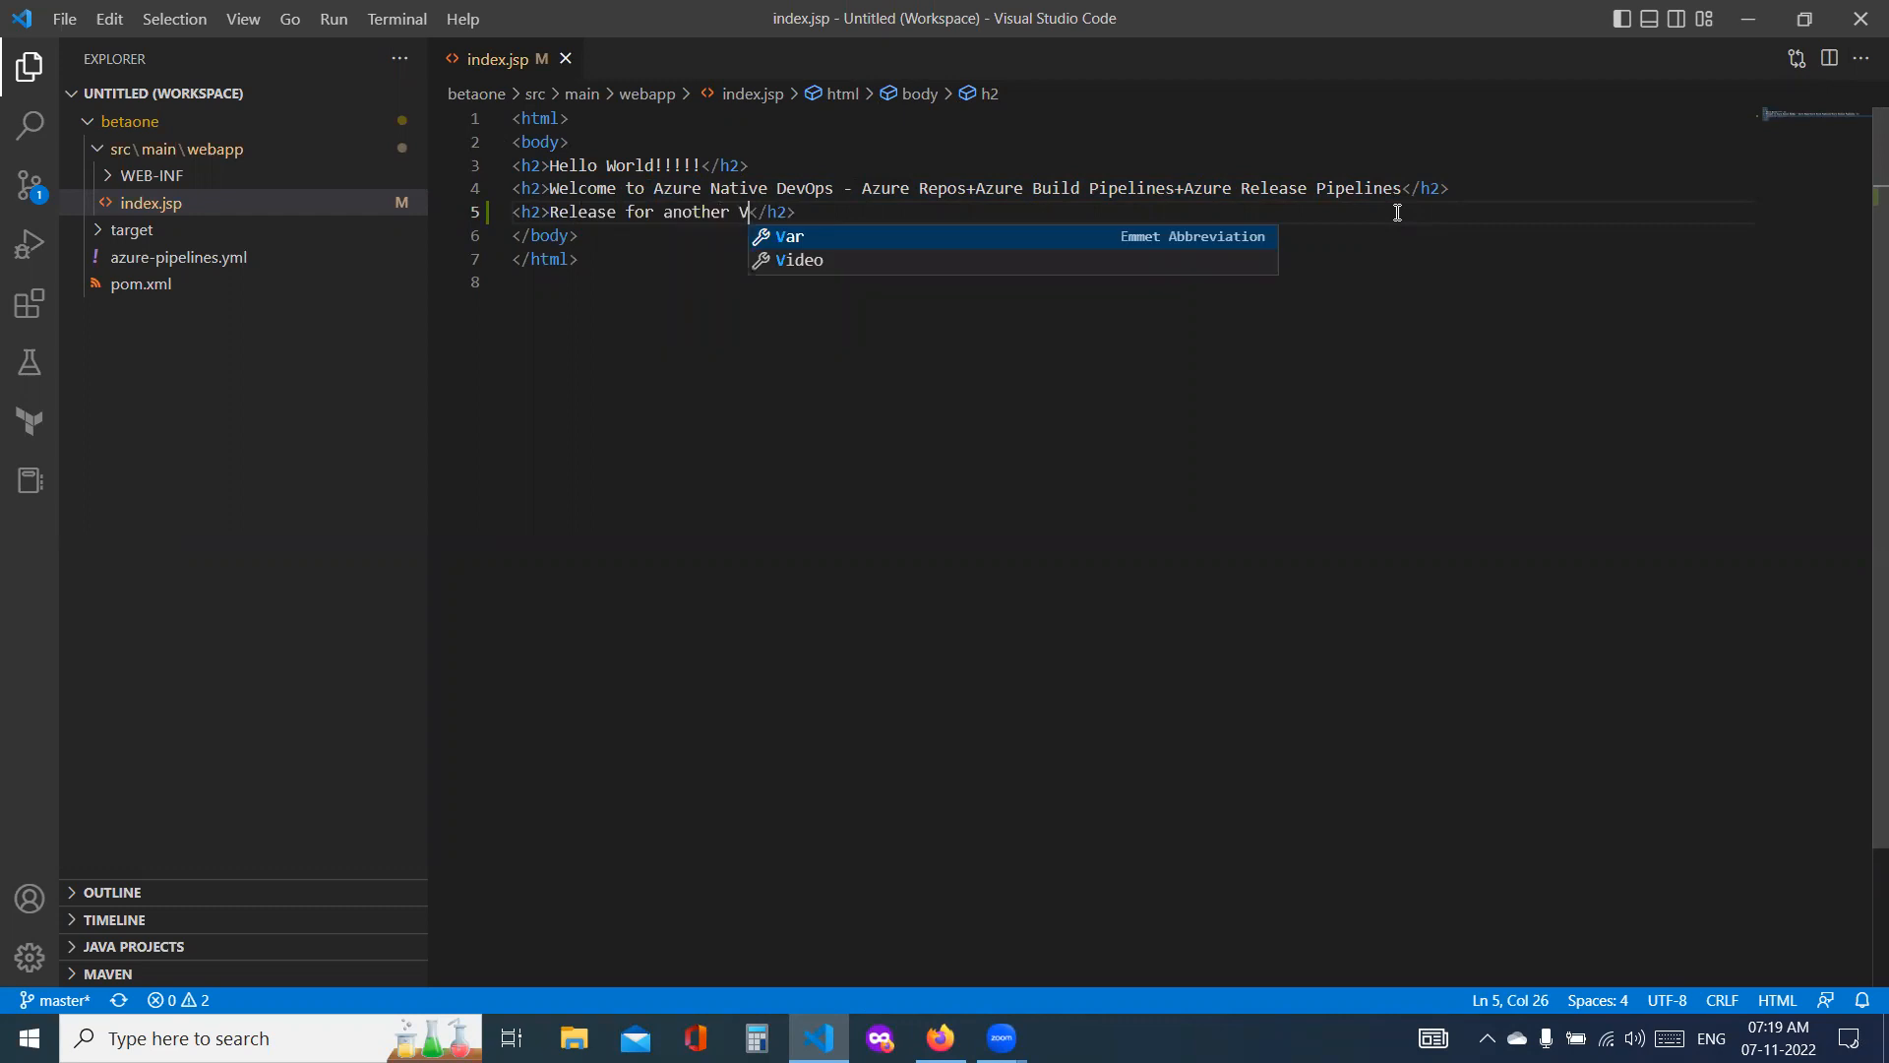
type("n 2.o")
key("BackSpace")
type("0 by ")
type("DevOps ")
type("Engg")
type(" = Kumar ")
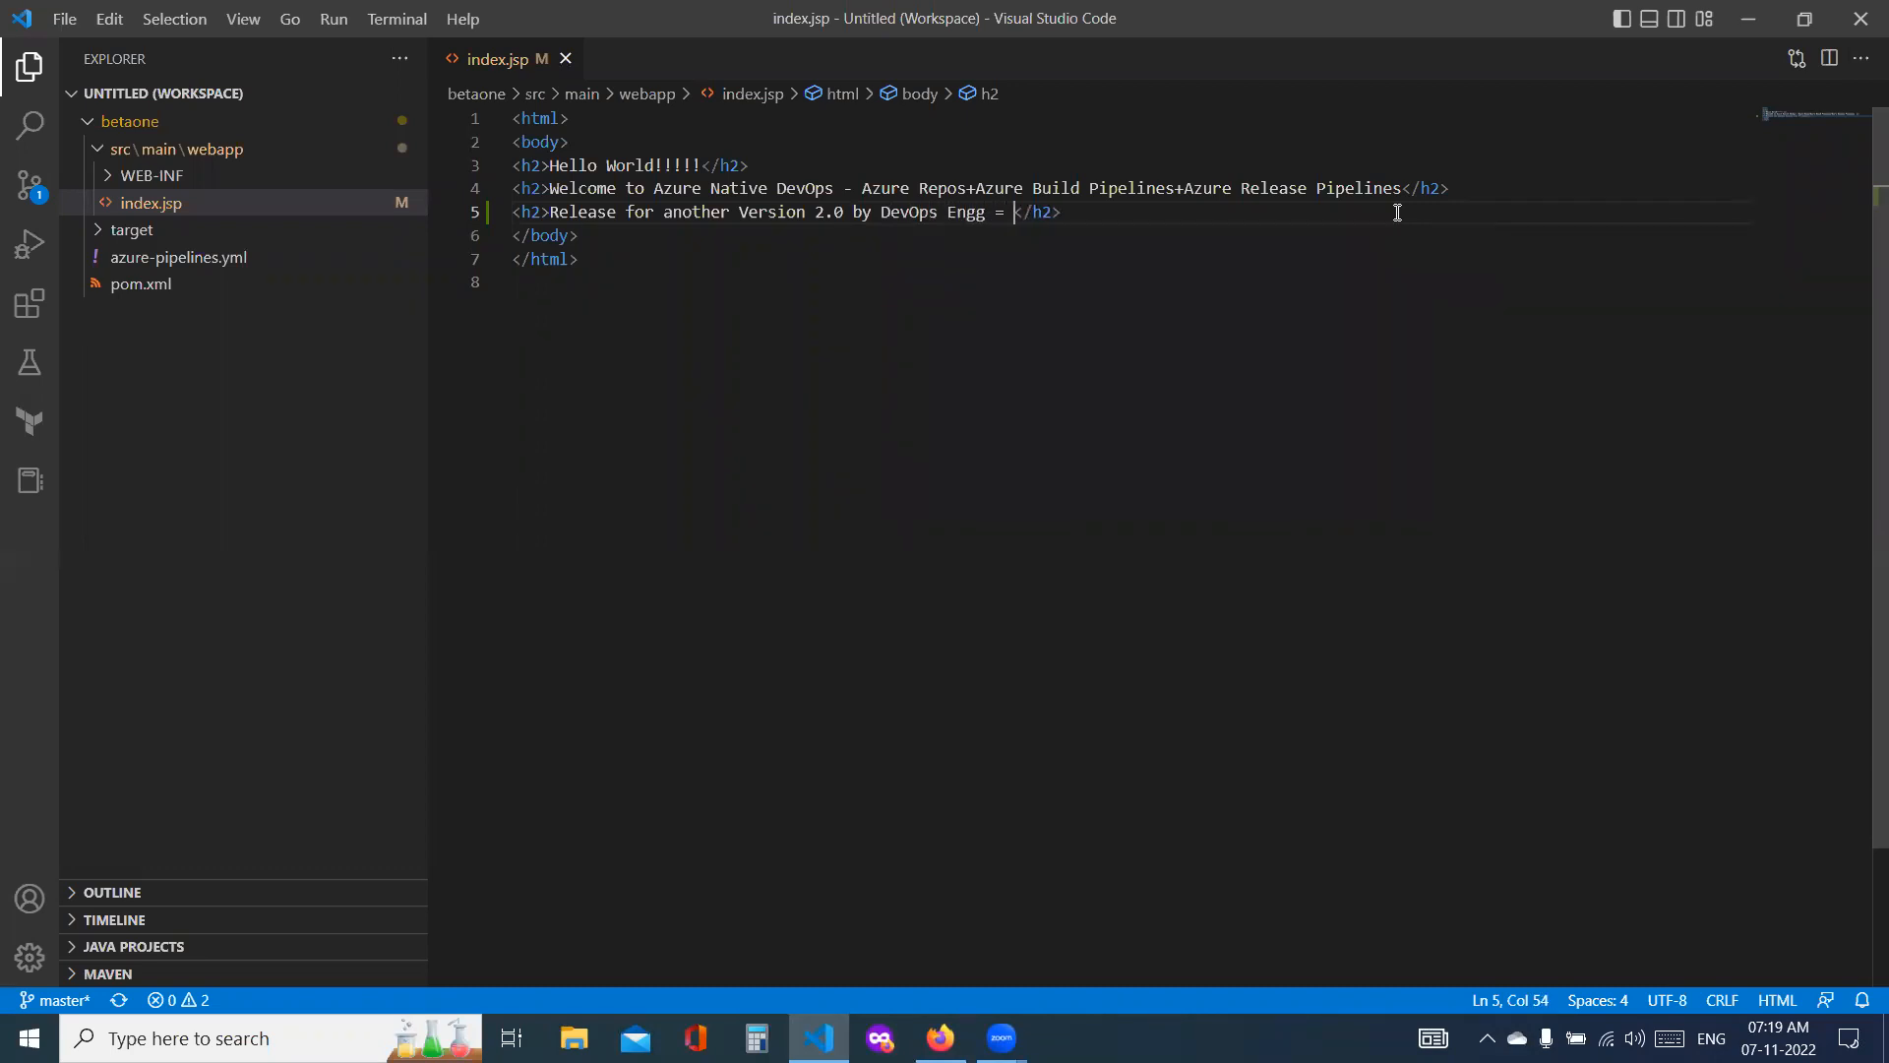
type("n !!!!!!")
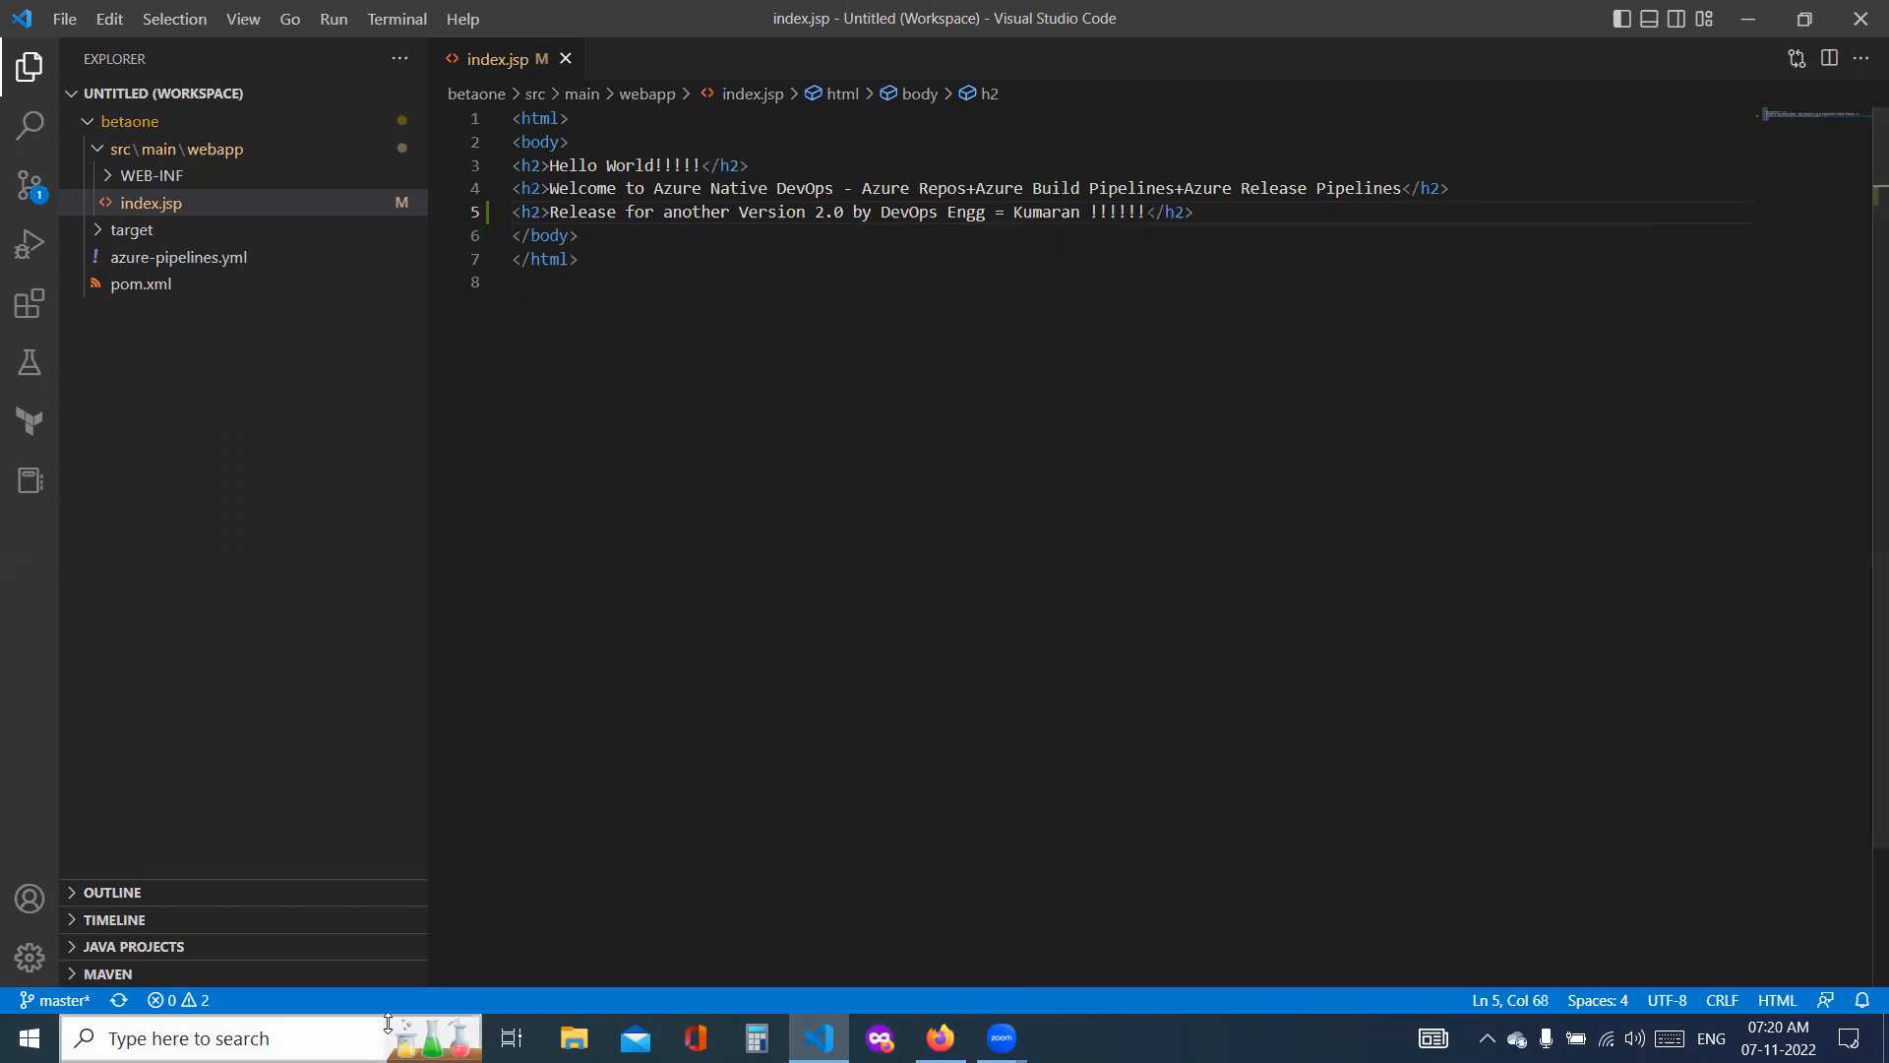
Step: Open the betaone folder from the desktop and start a command prompt in it
key("super+d")
double_click(58, 176)
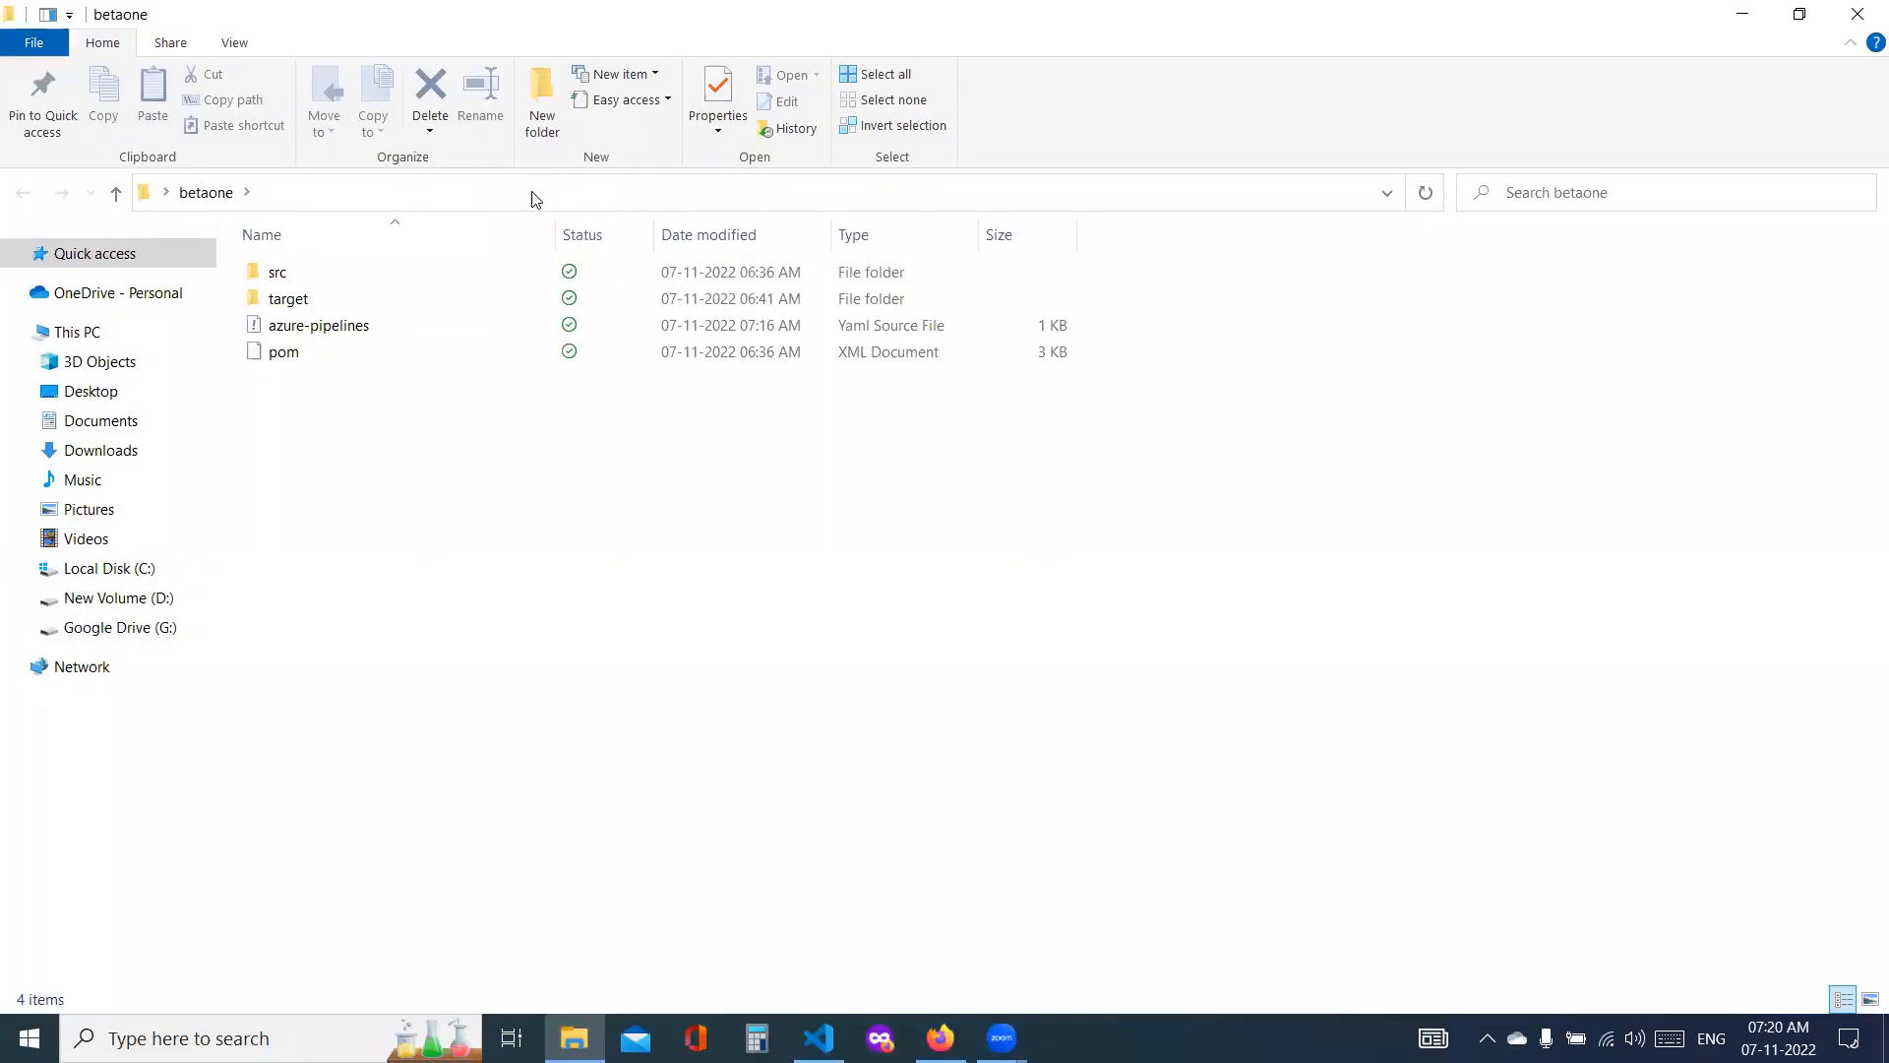
left_click(532, 196)
type("cmd")
key("ctrl+a")
key("Return")
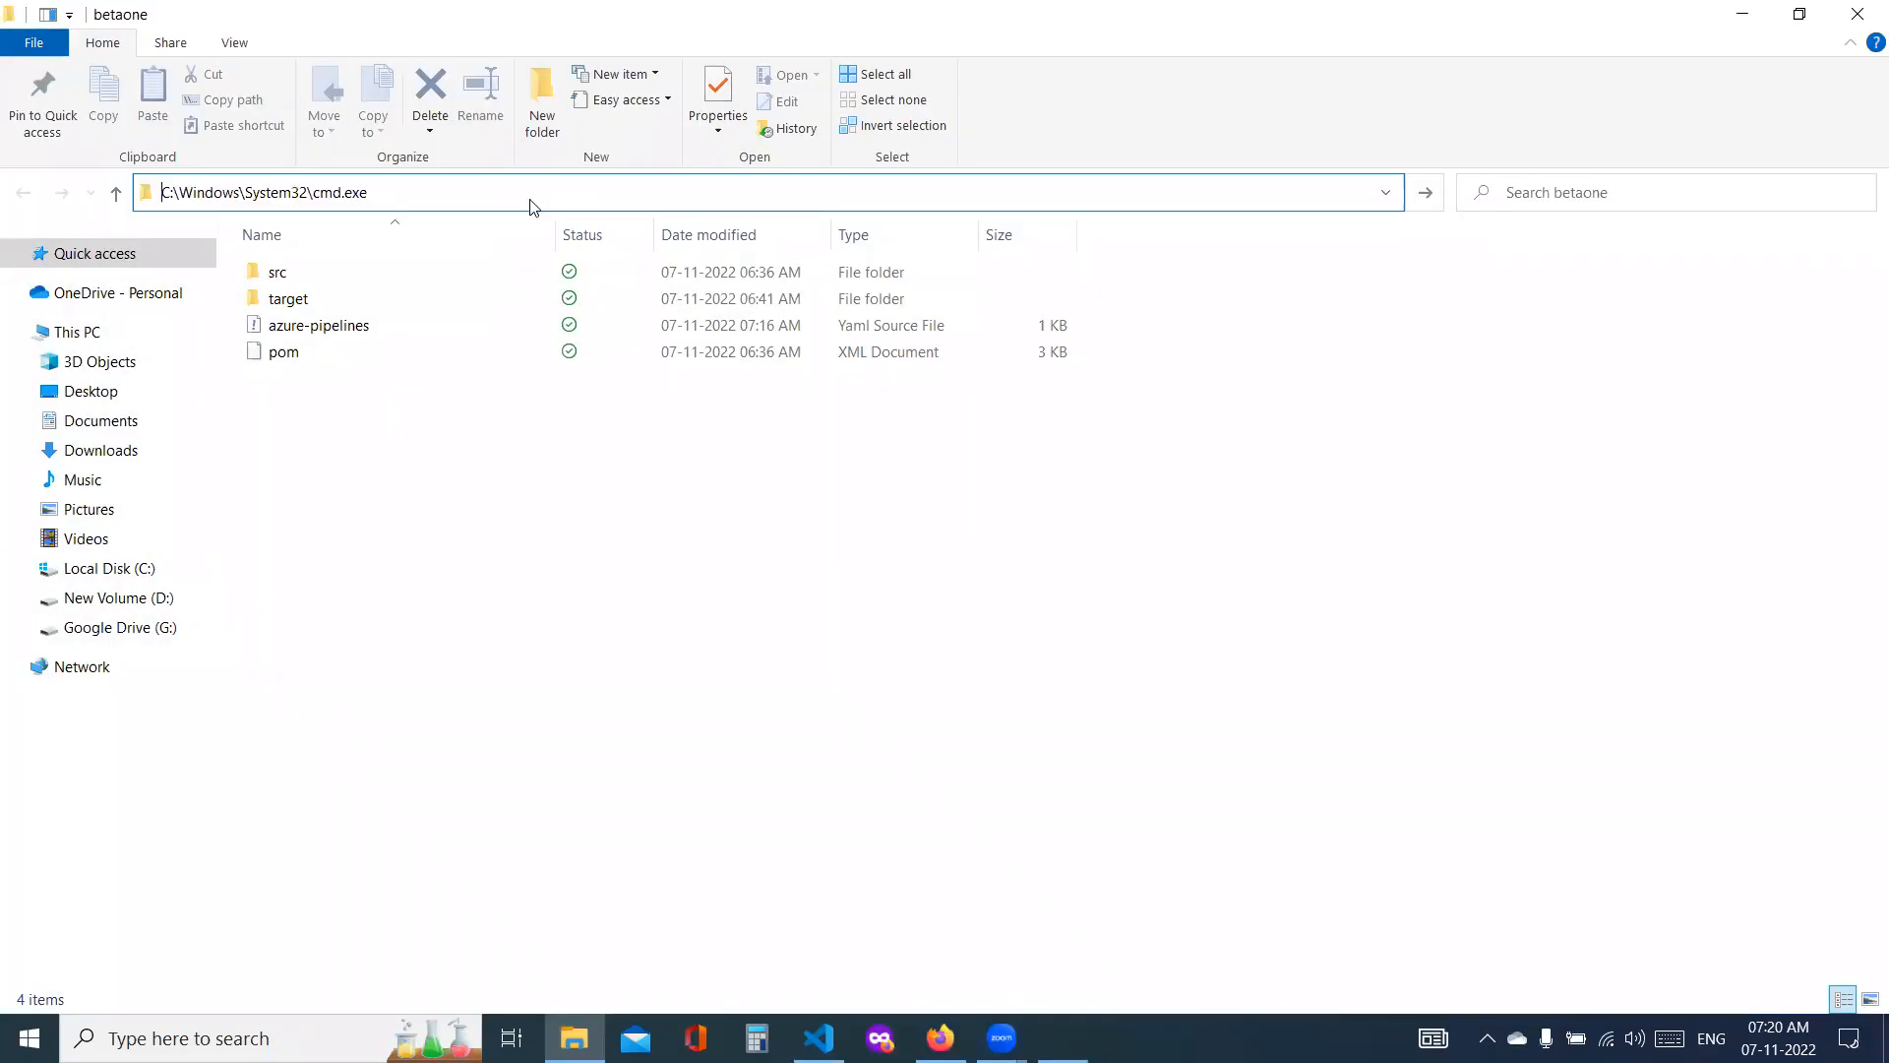
Step: Stage all changes in the betaone repository with git add
type("git add")
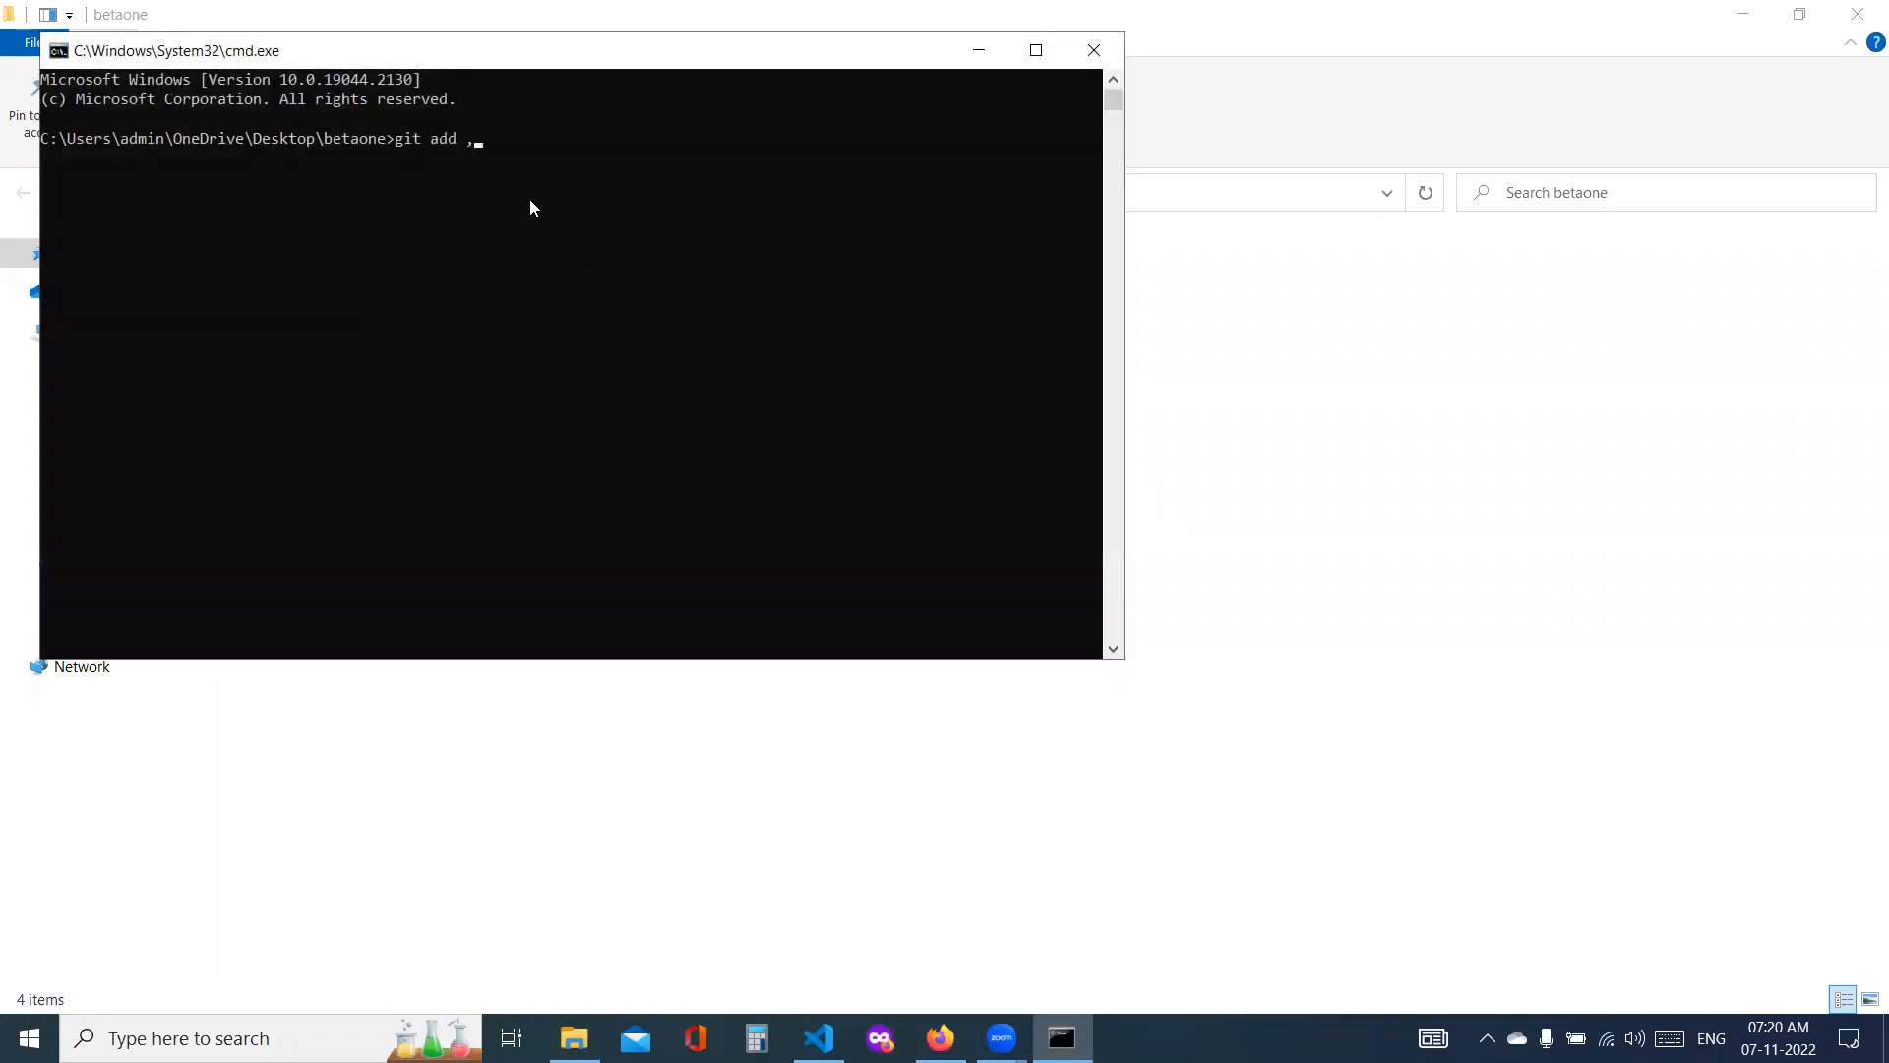
type(" .")
key("Return")
Step: Commit the staged changes with the message "Entries added with war packages"
type("gi")
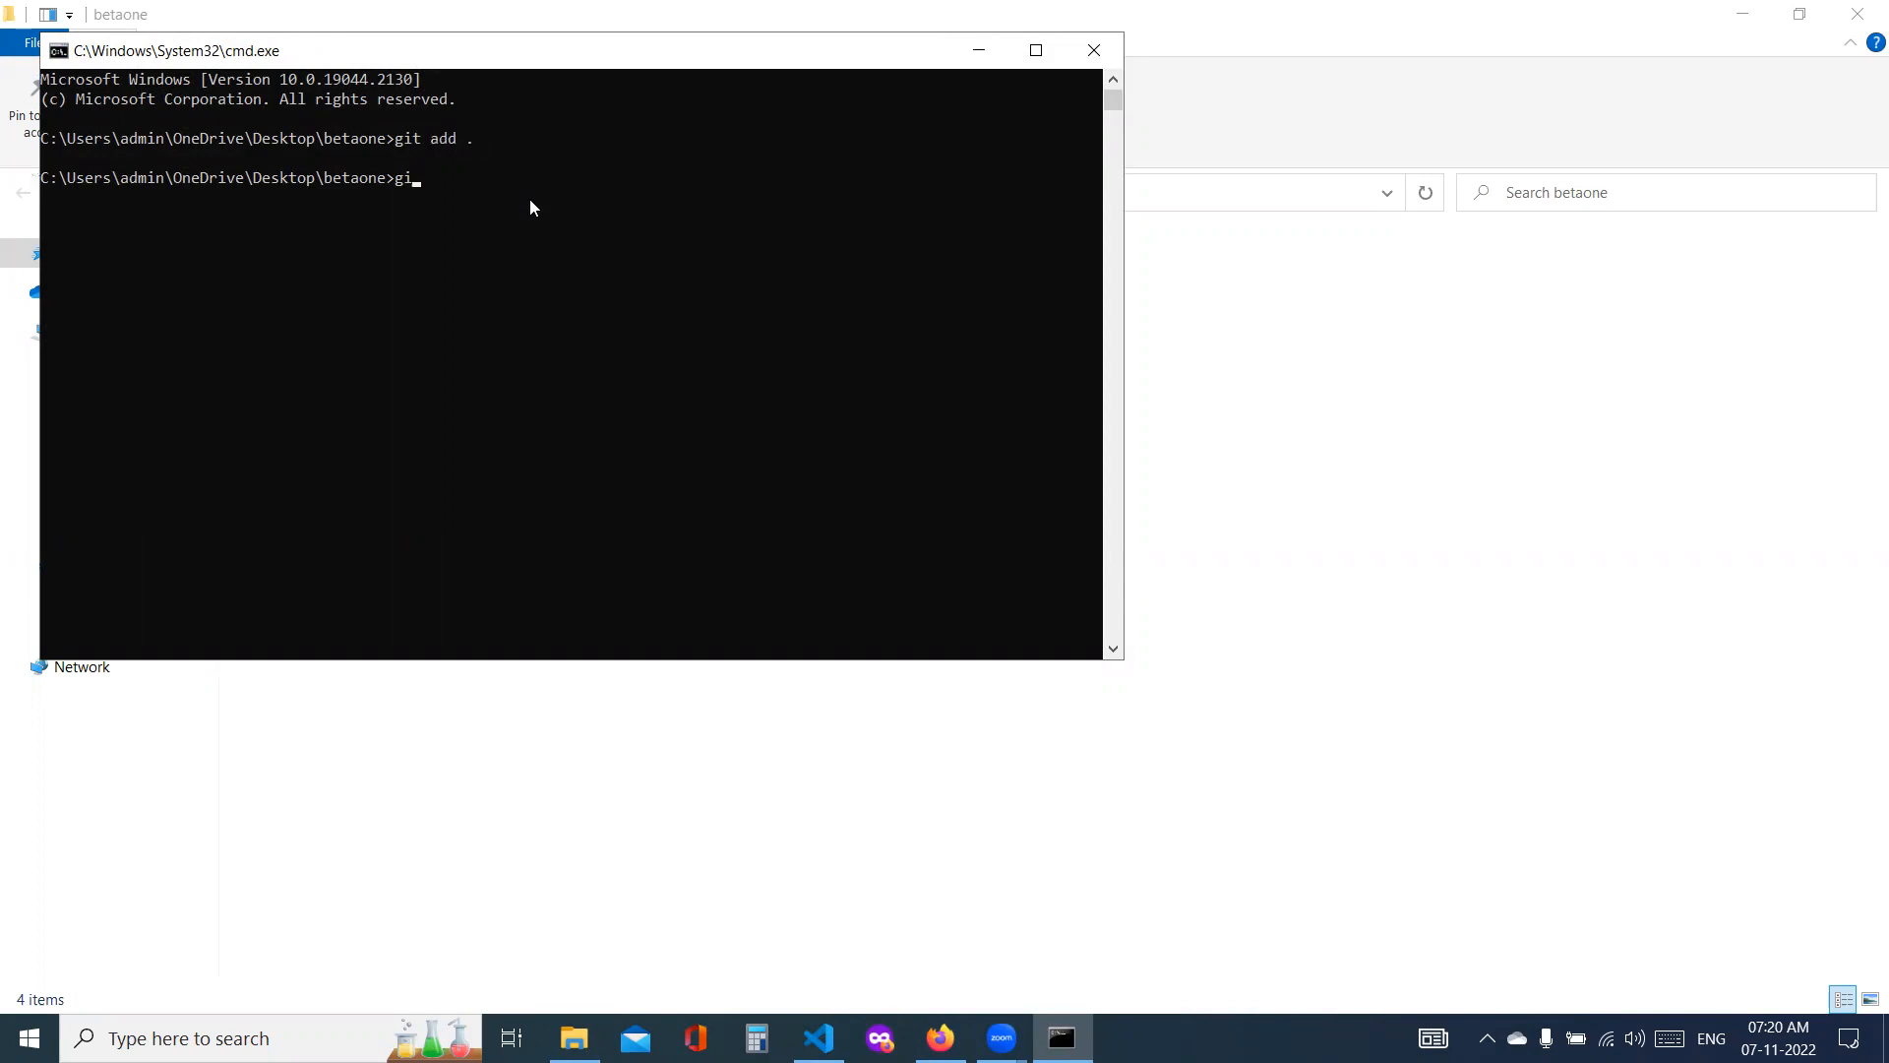
type("t comm")
type("it -m \"Entries added with waro")
key("BackSpace")
type("oac")
key("BackSpace")
key("BackSpace")
key("BackSpace")
type("packages\"")
key("Return")
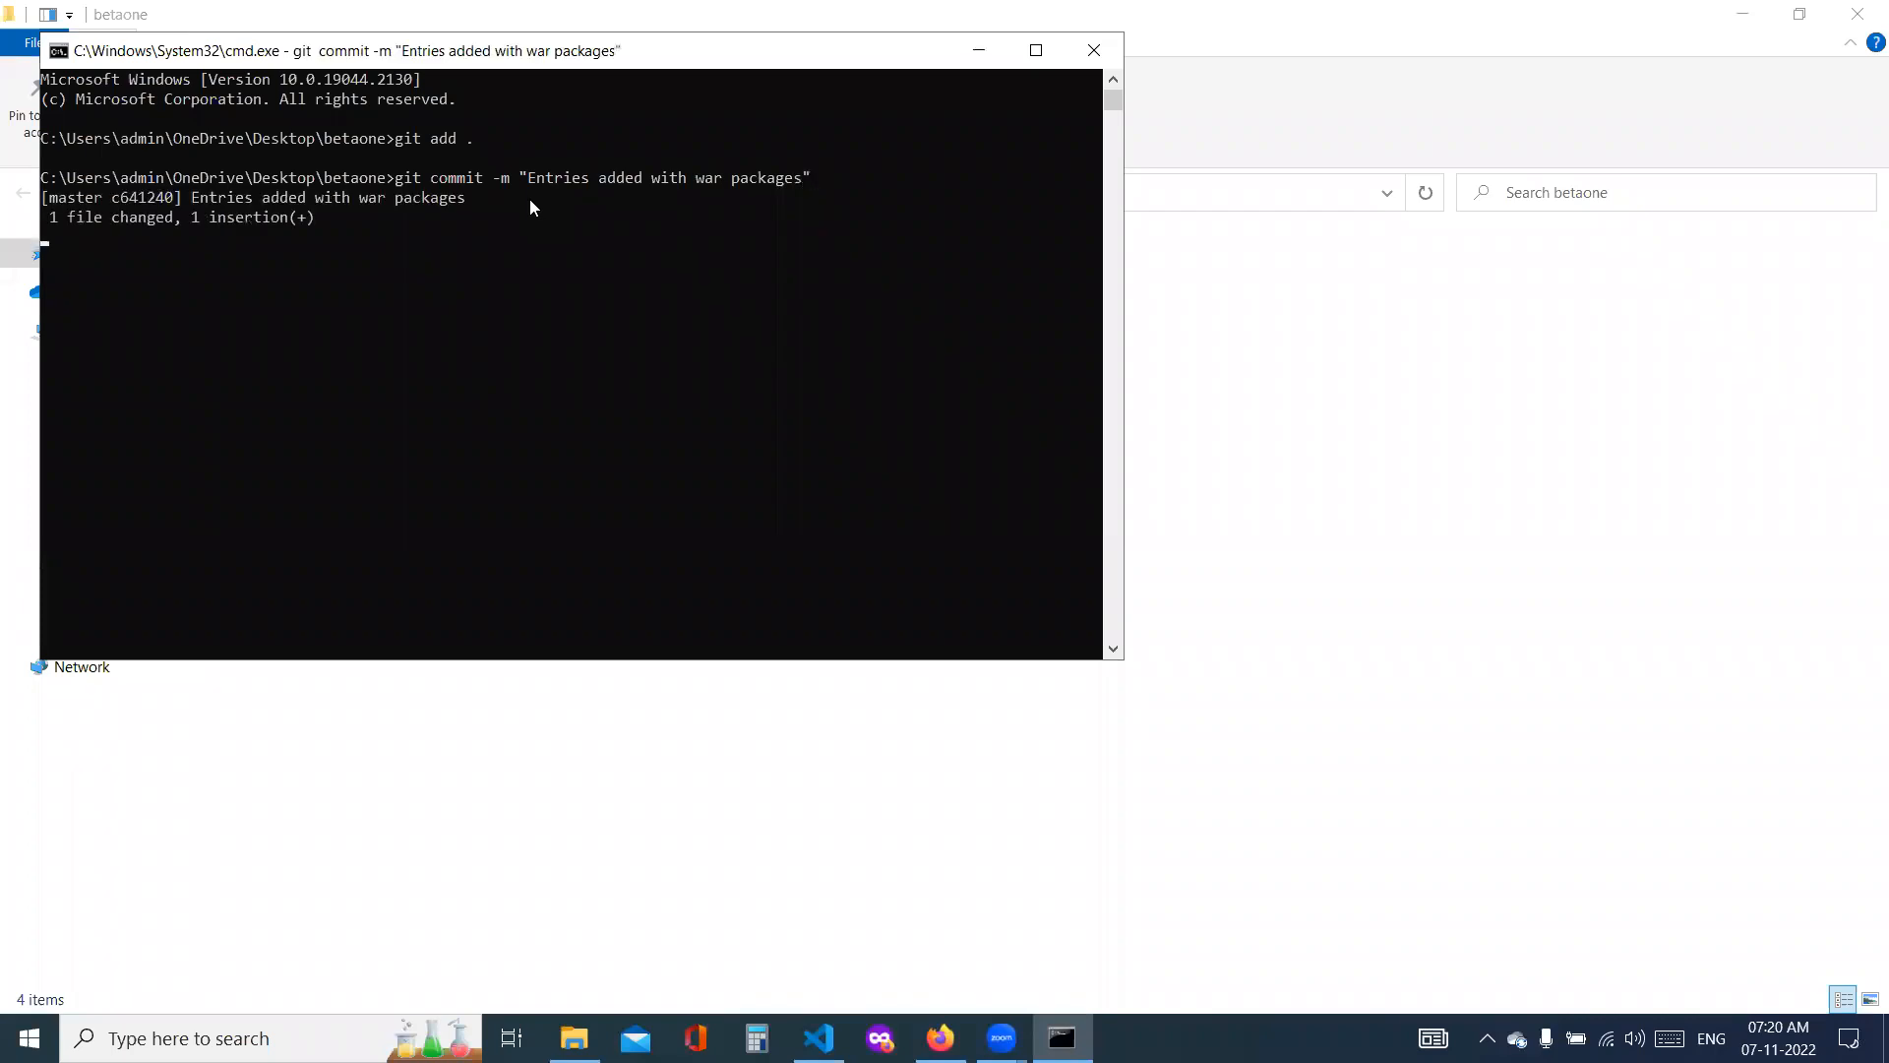
Step: Push the commit to origin master with upstream tracking (-u), and close the command prompt and the betaone folder window
type("git p")
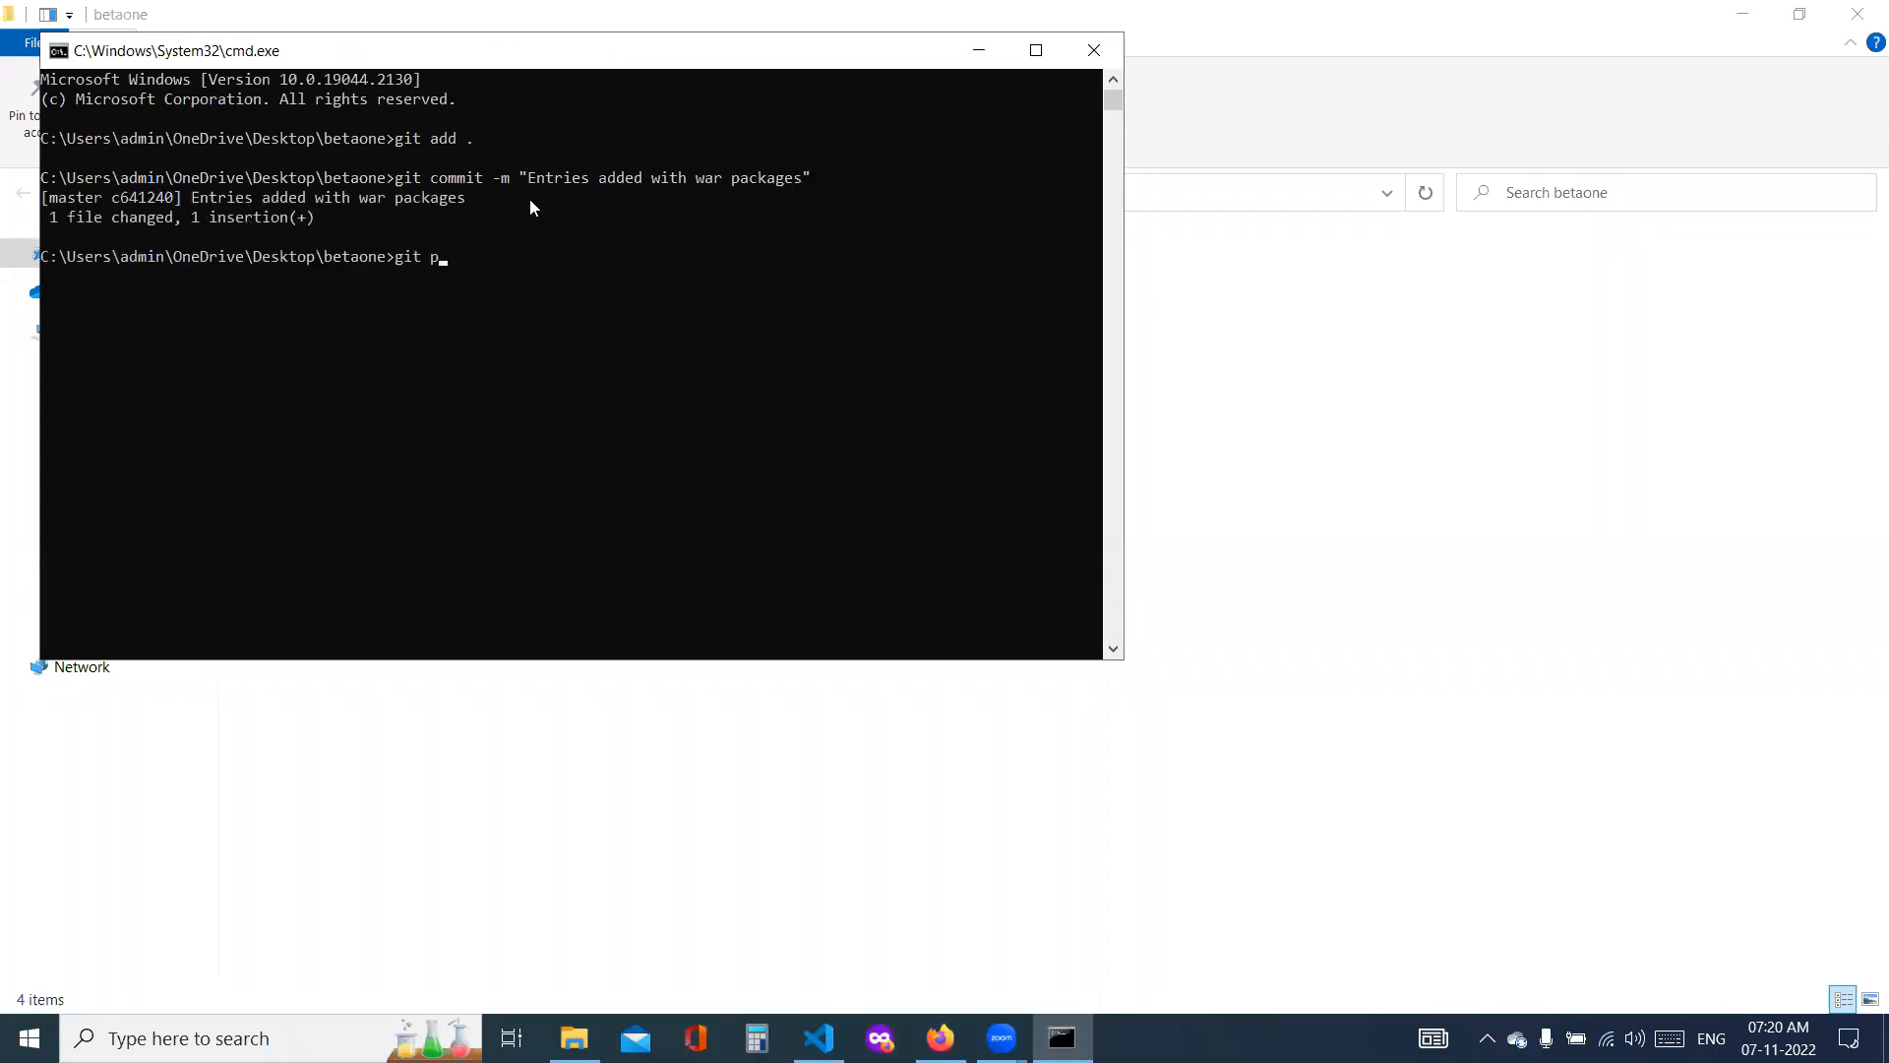
type("ush -u origin master")
key("Return")
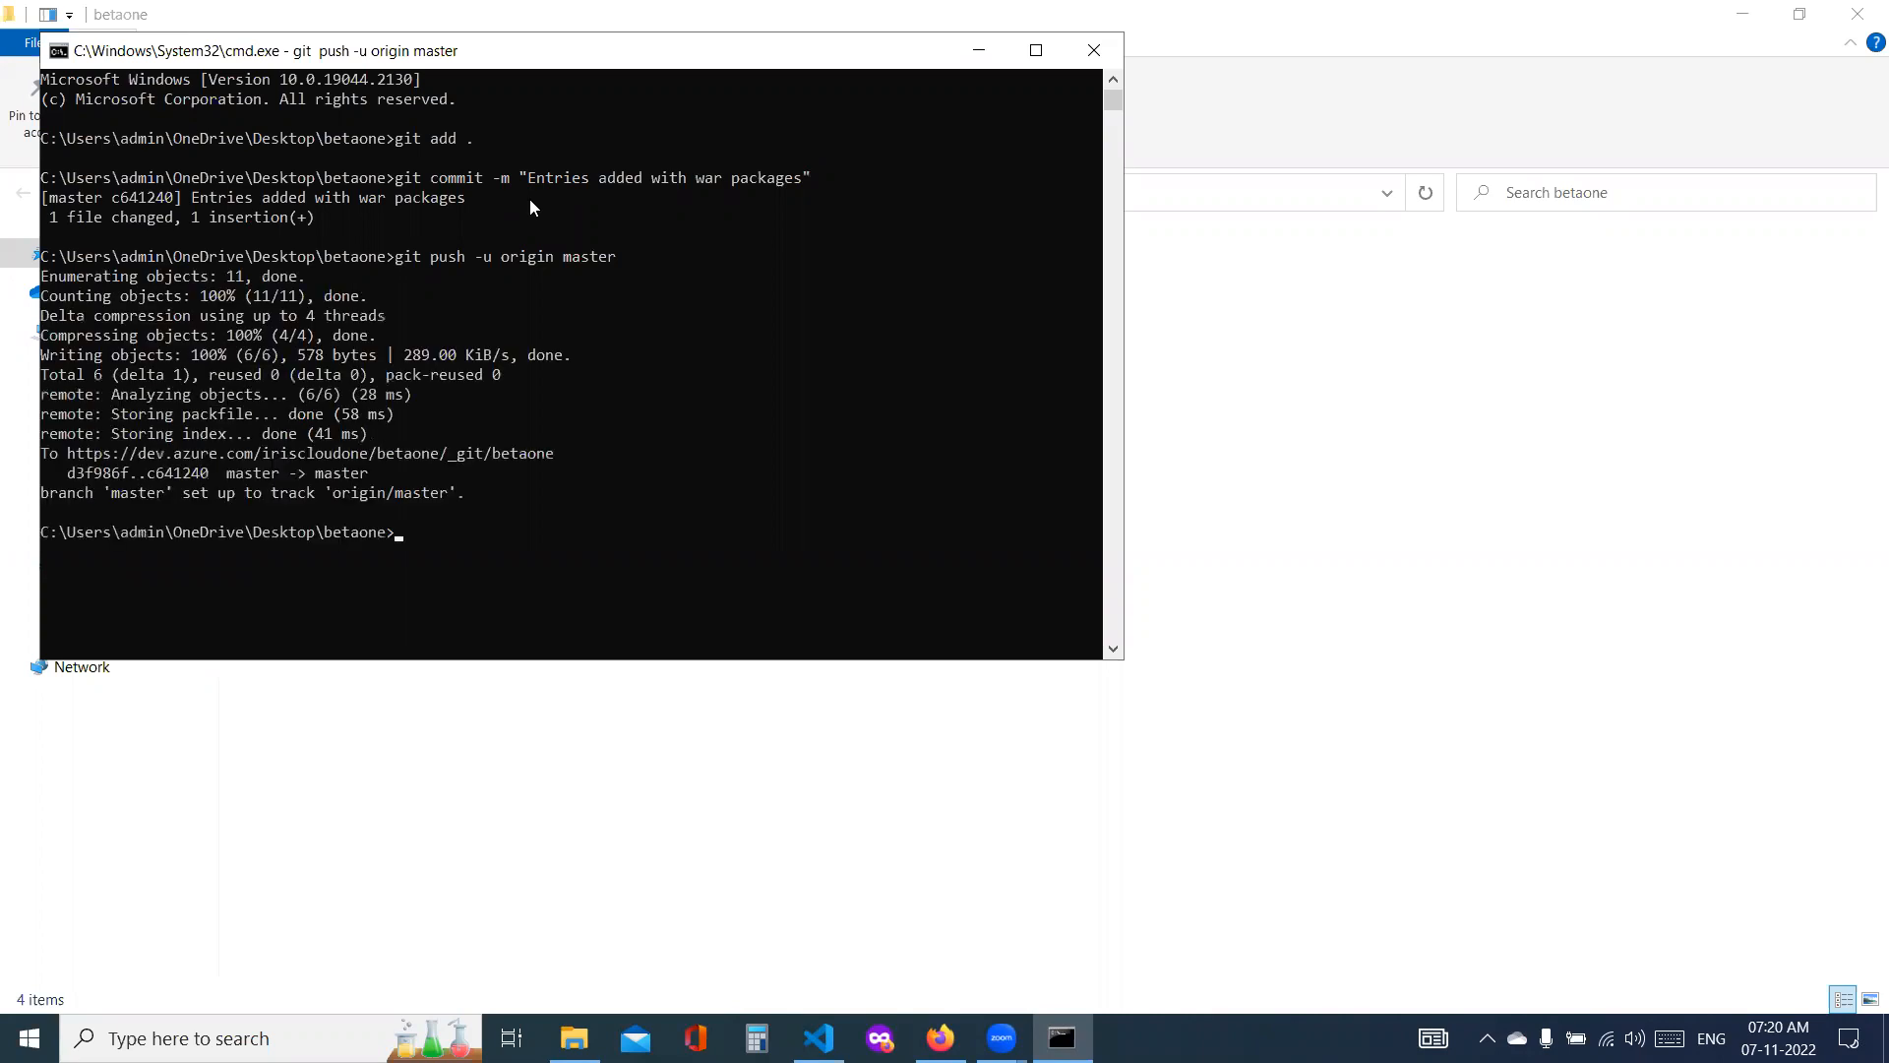
left_click(1110, 51)
left_click(1860, 10)
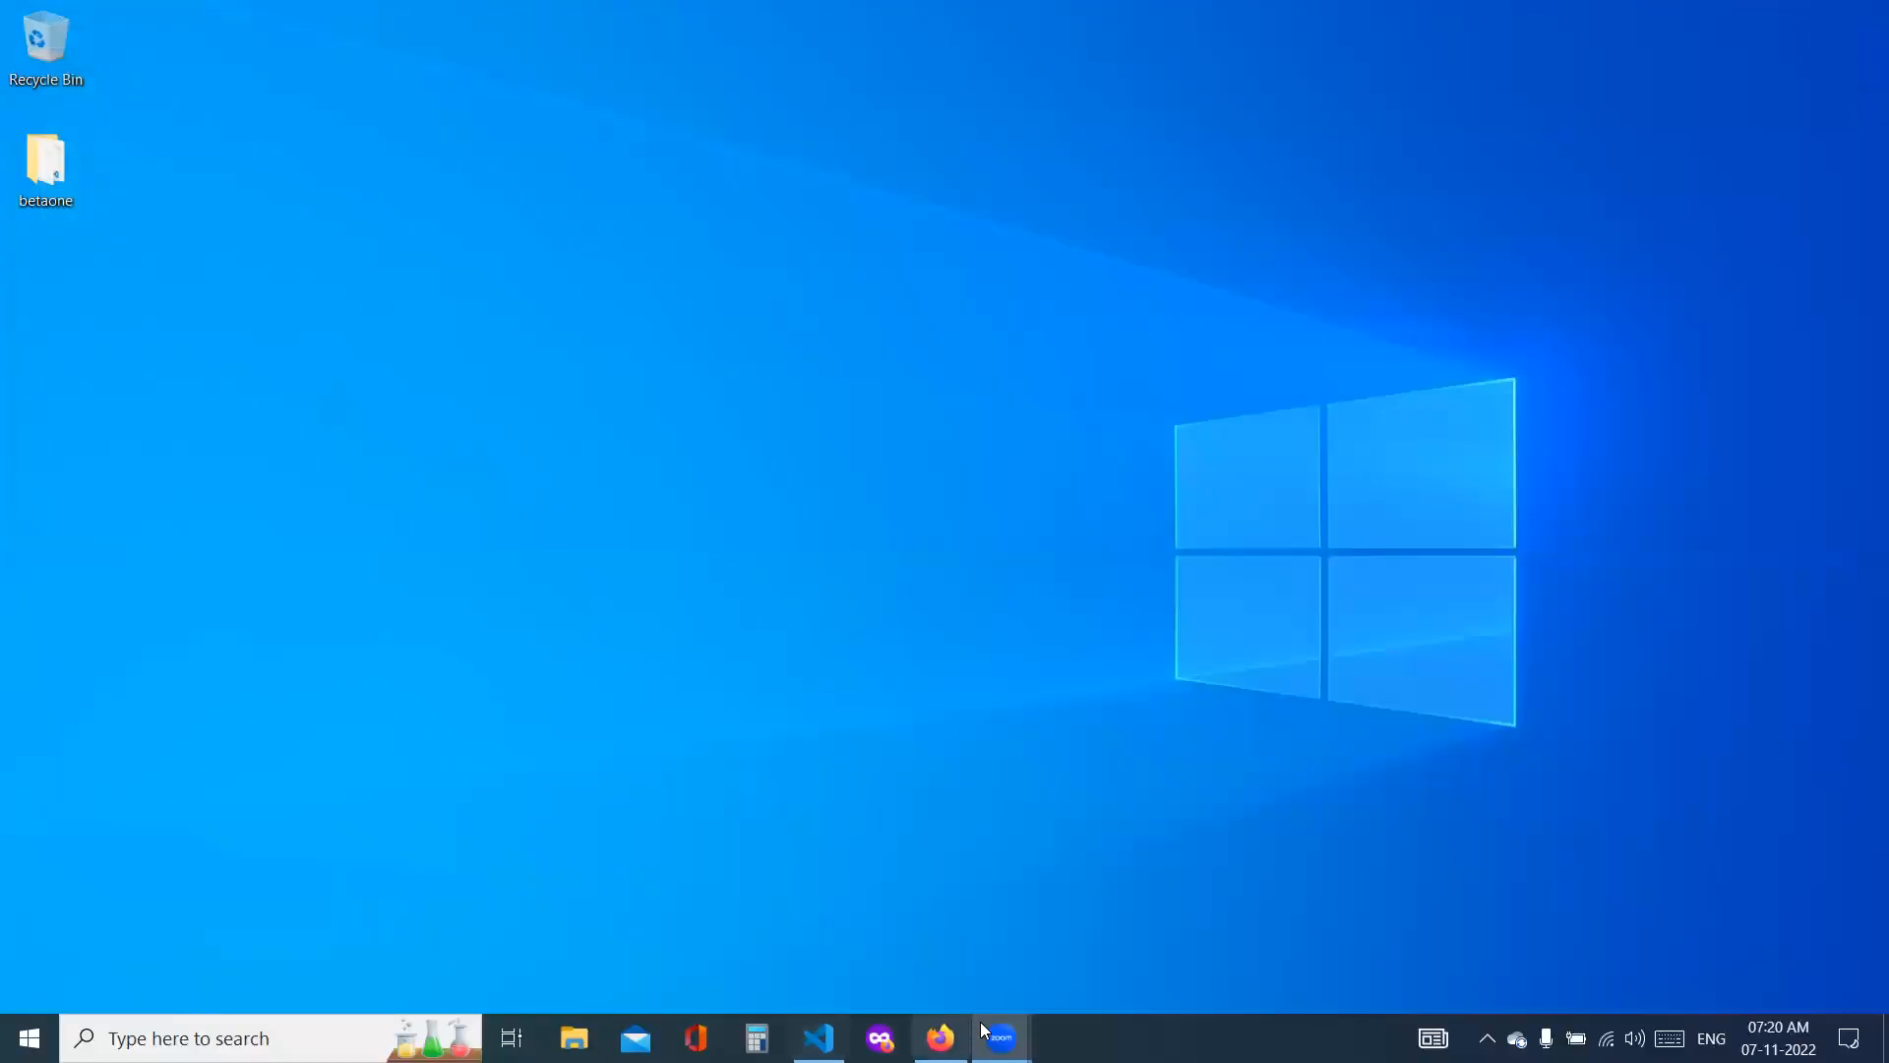
Step: Switch to Azure DevOps in Firefox and examine the job log of betaone's latest pipeline run, "Entries added with war packages"
left_click(940, 1038)
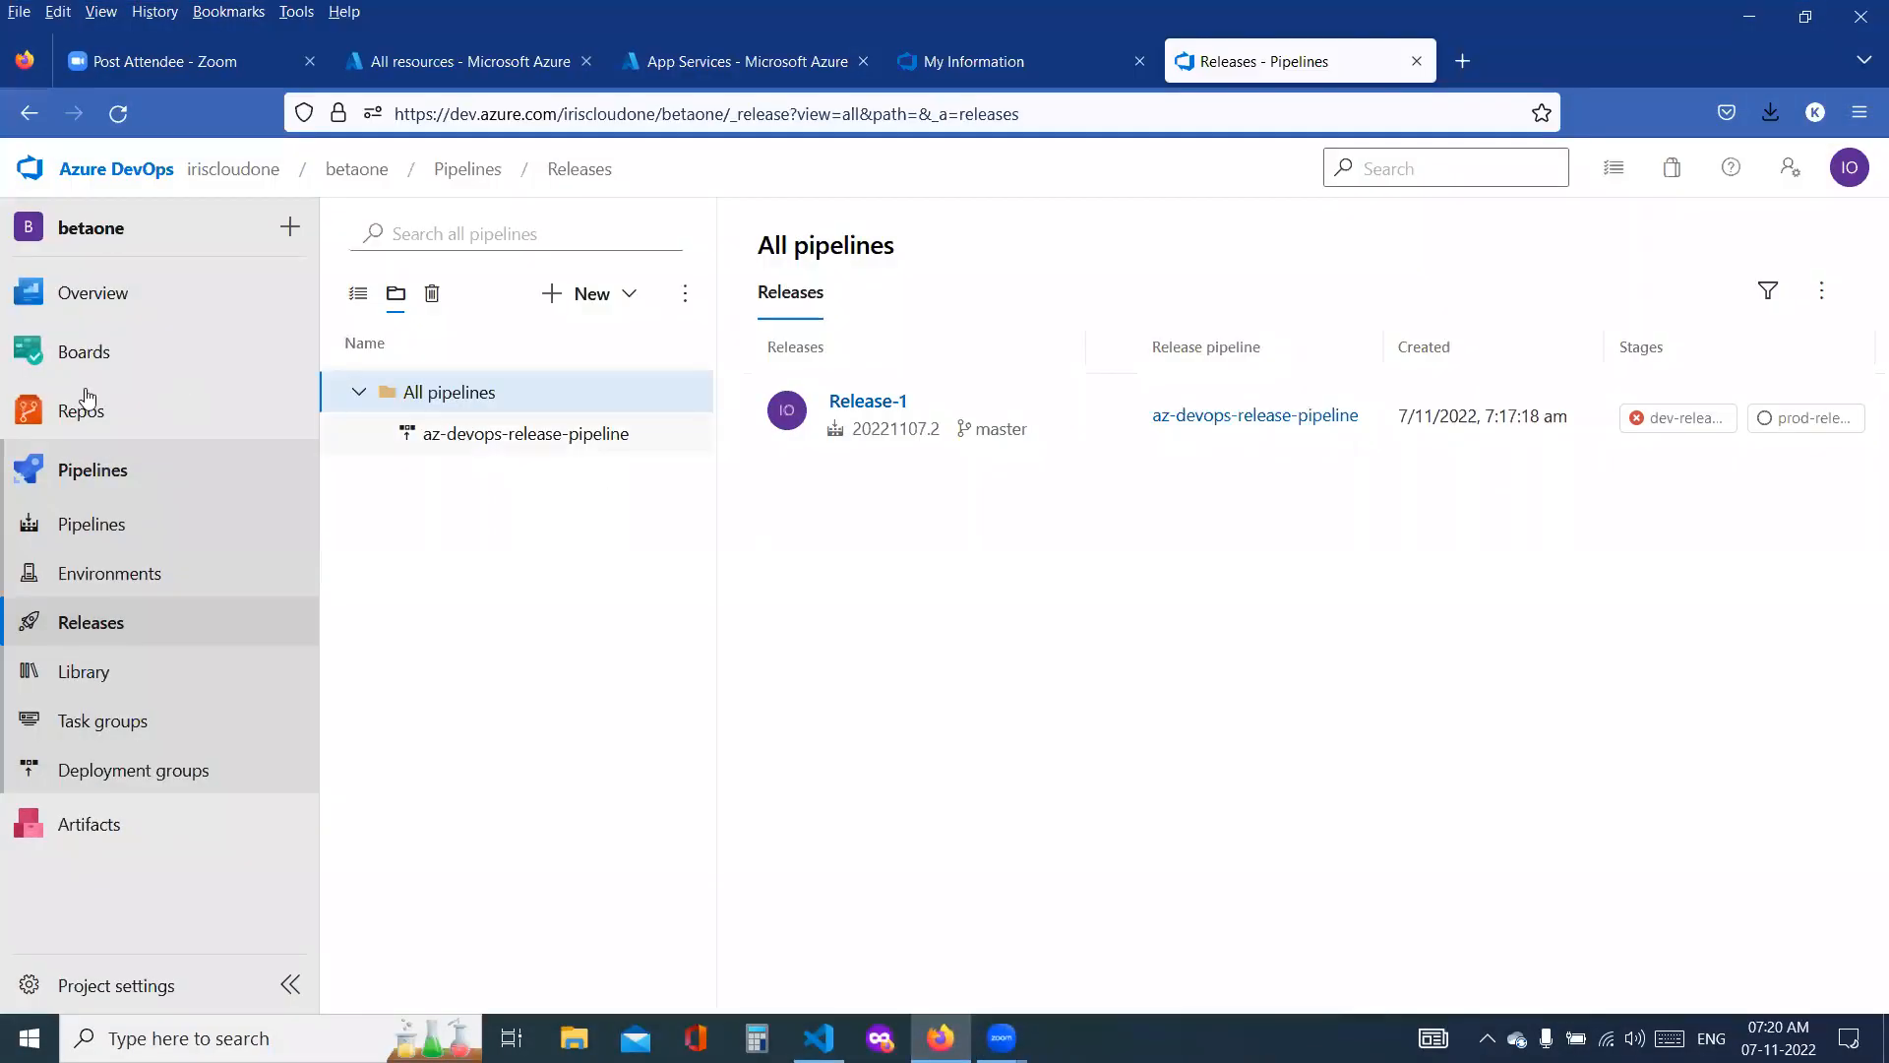
left_click(89, 523)
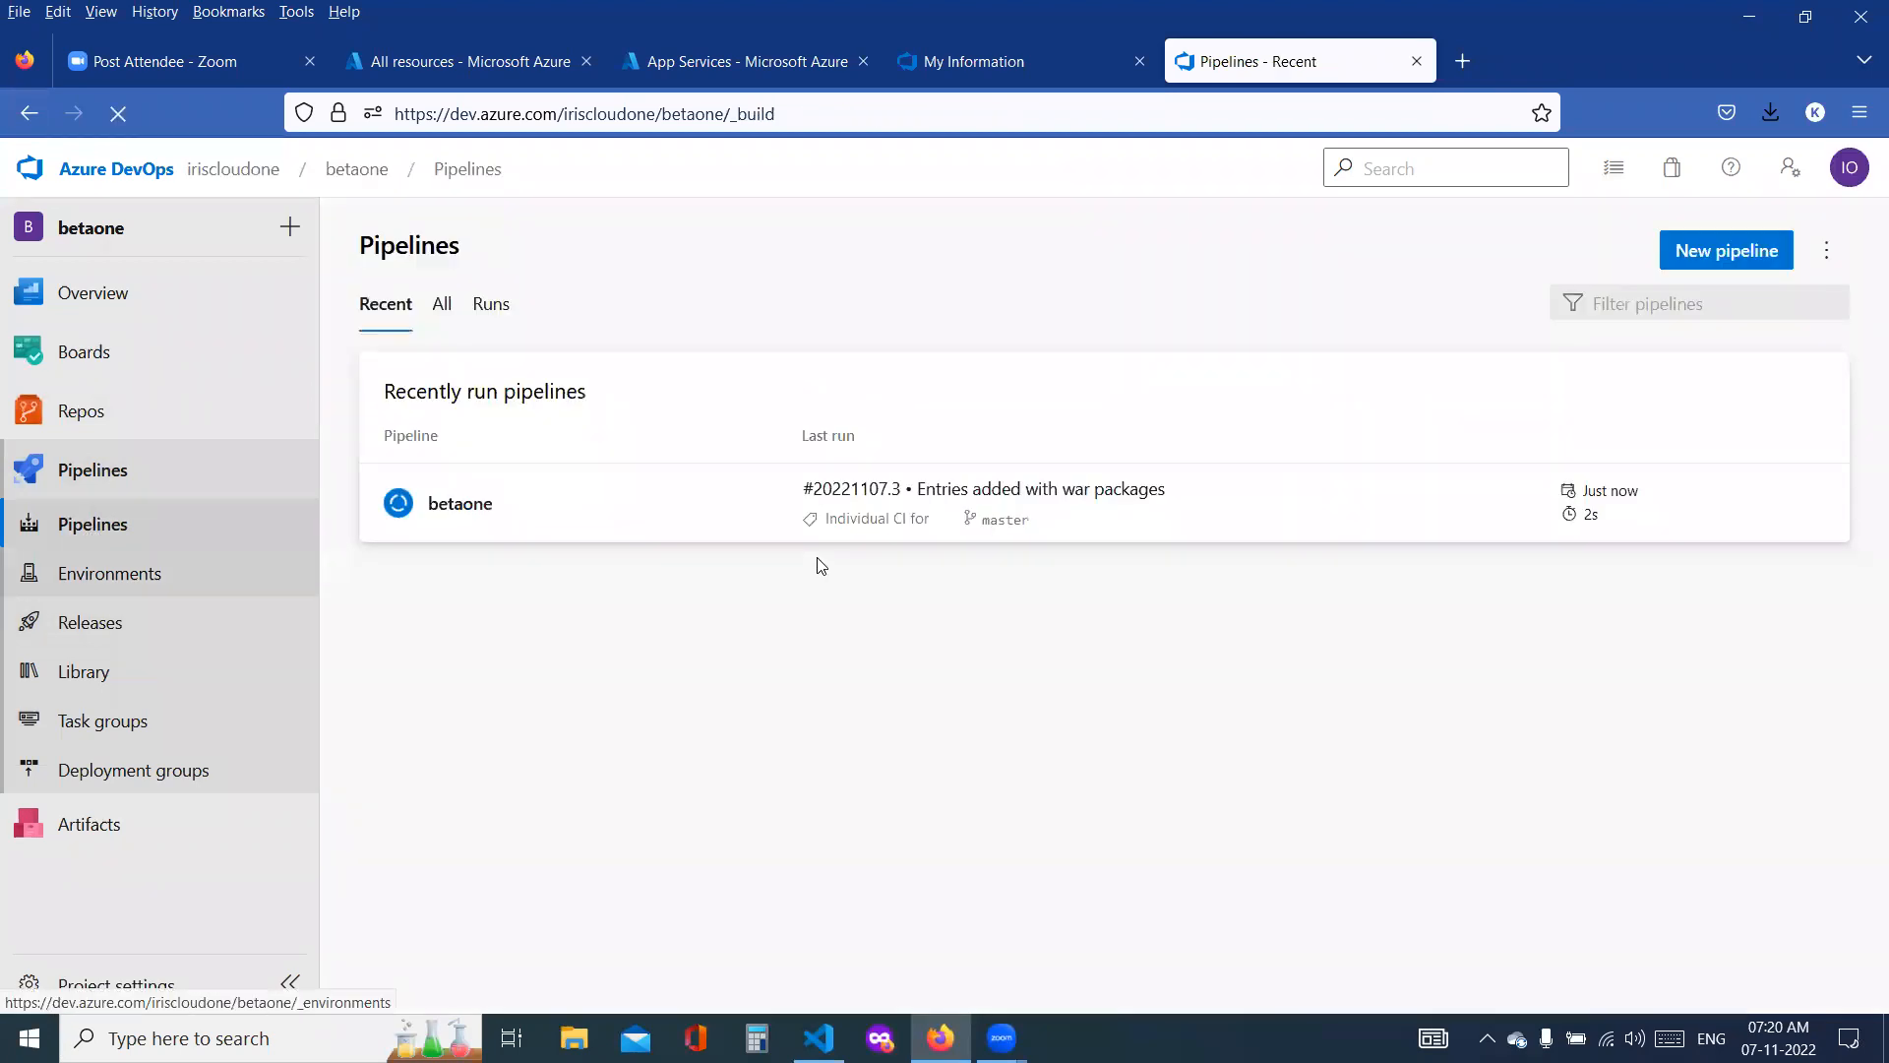
left_click(1122, 504)
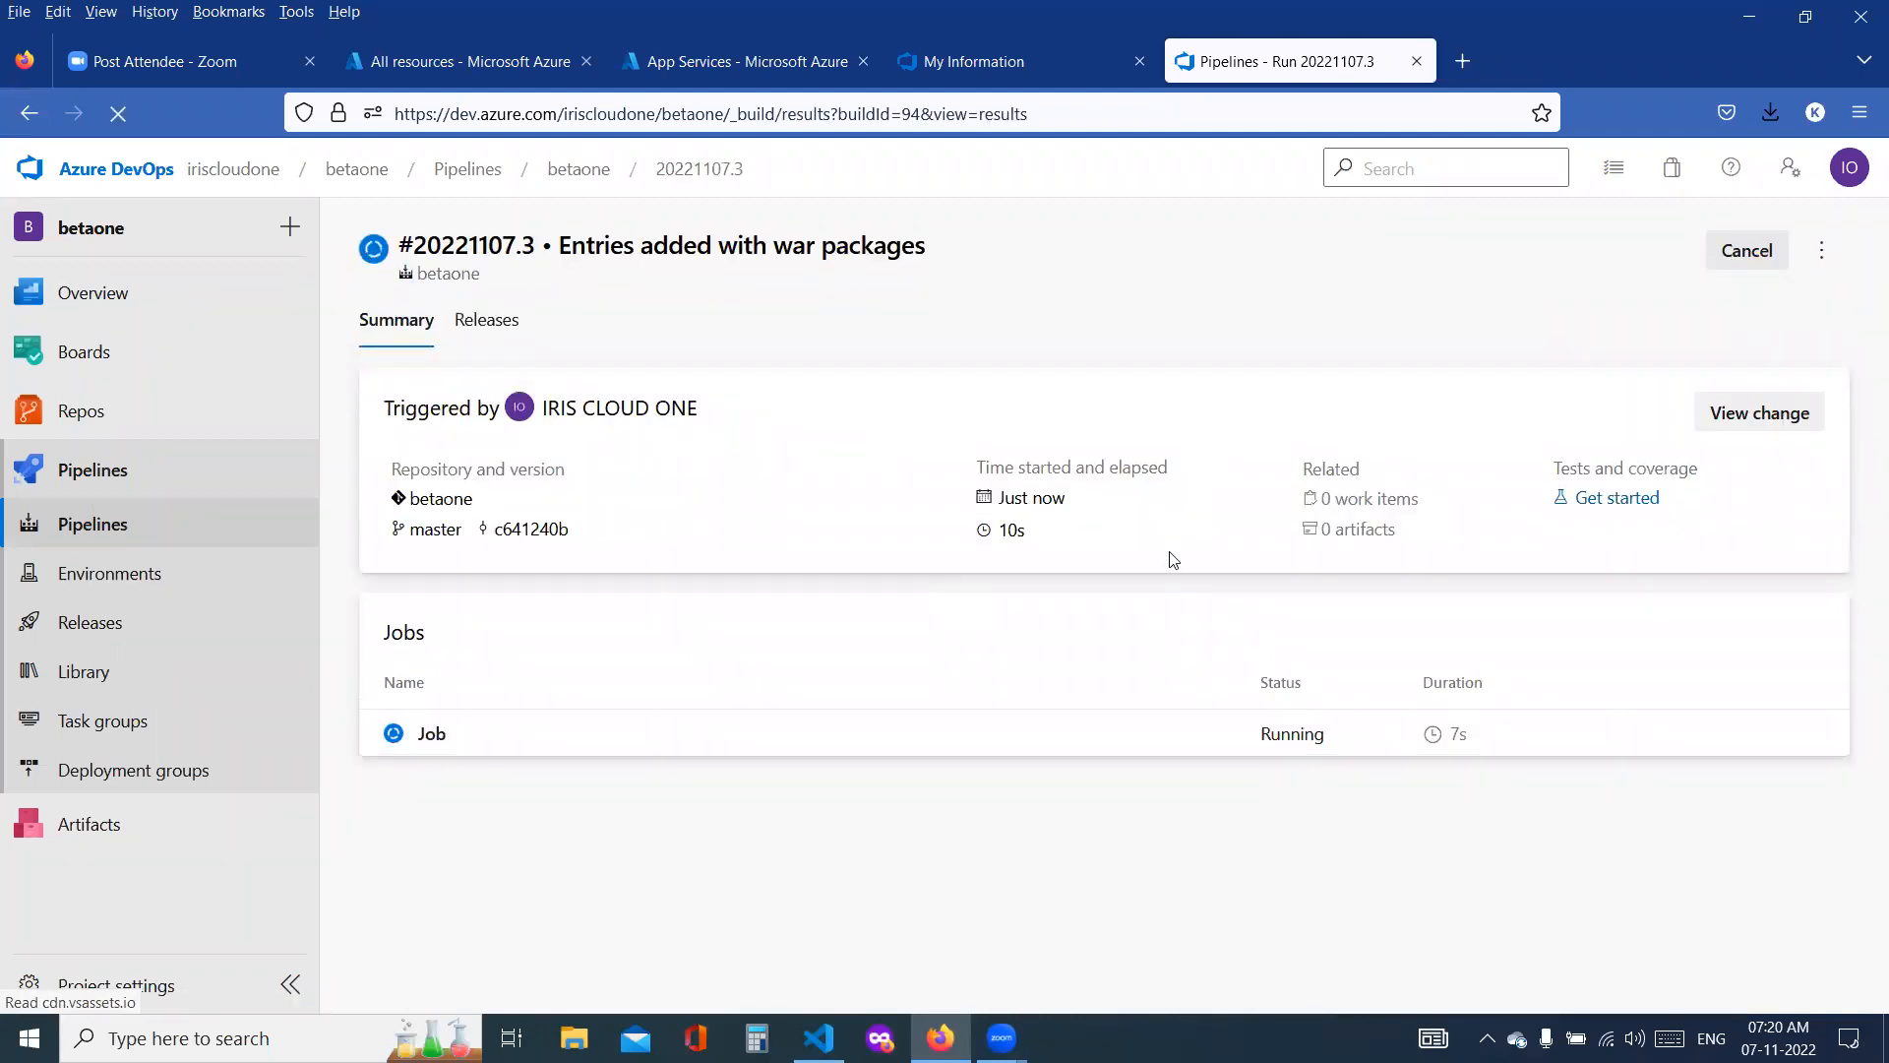
left_click(438, 736)
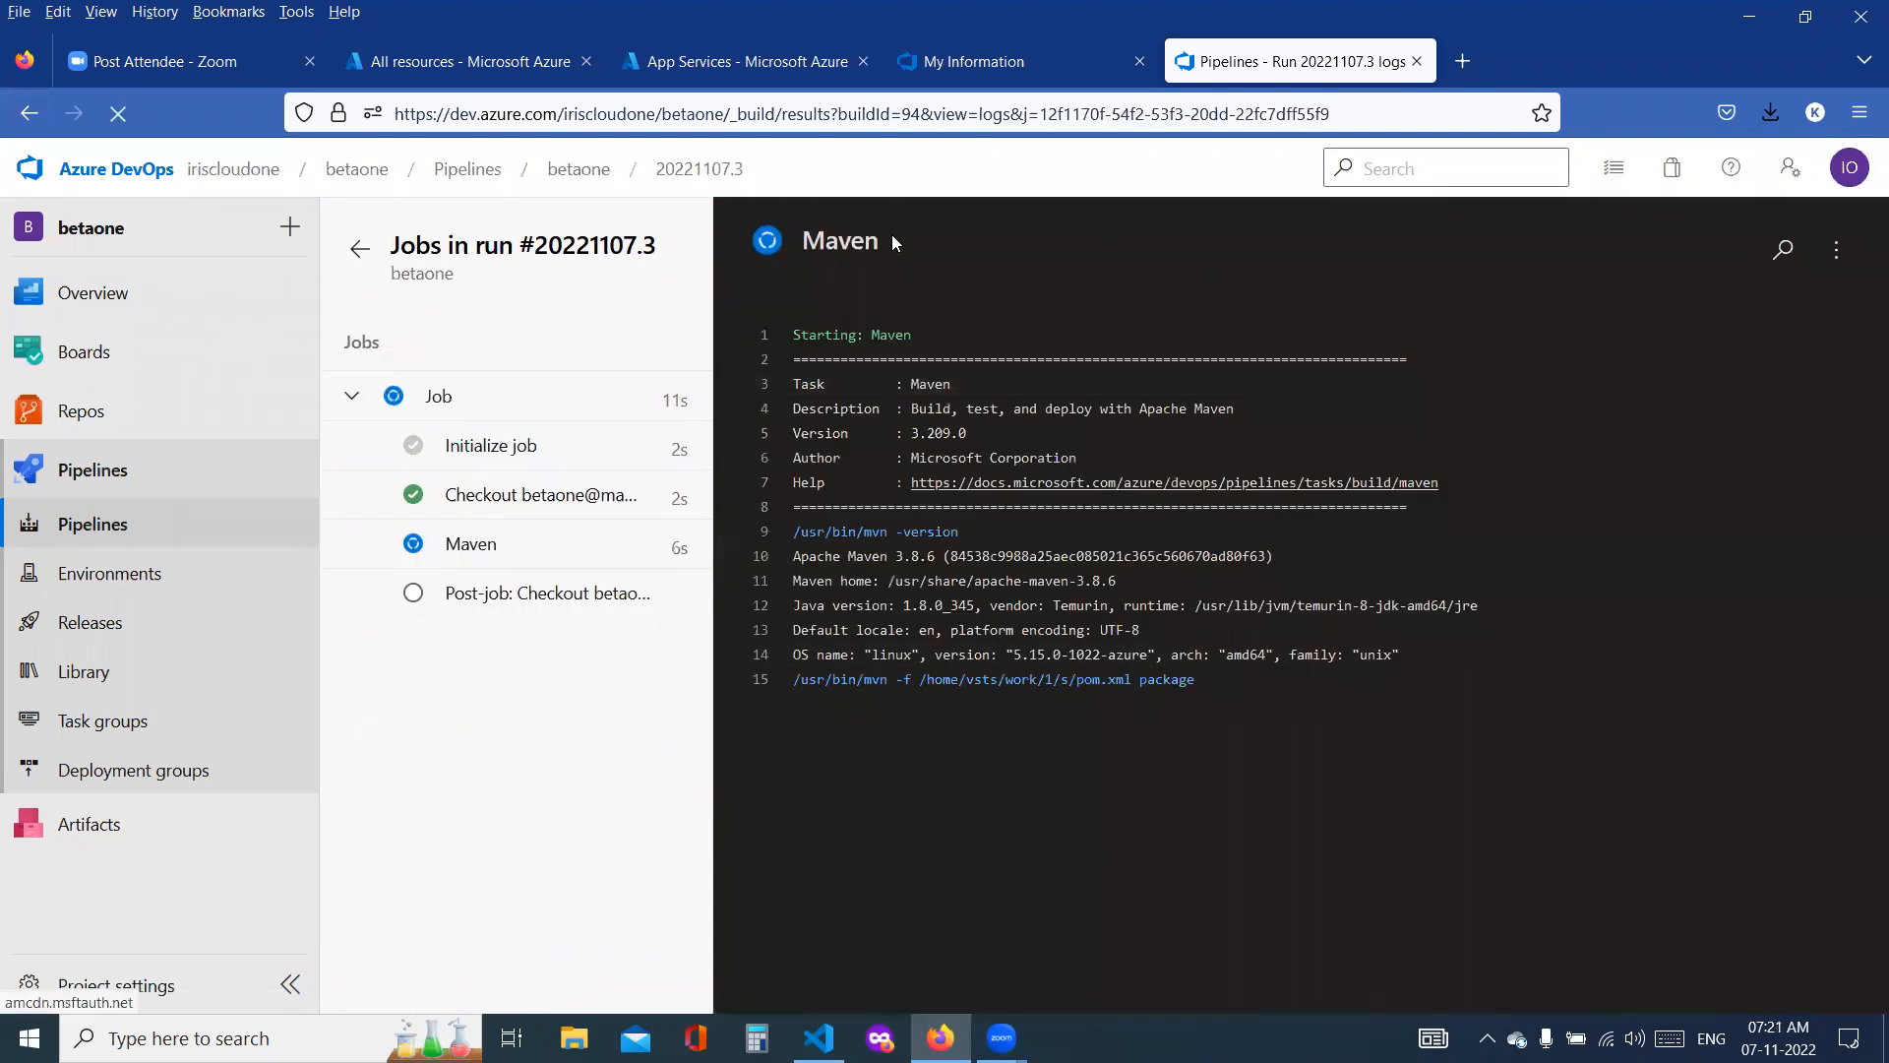
double_click(866, 240)
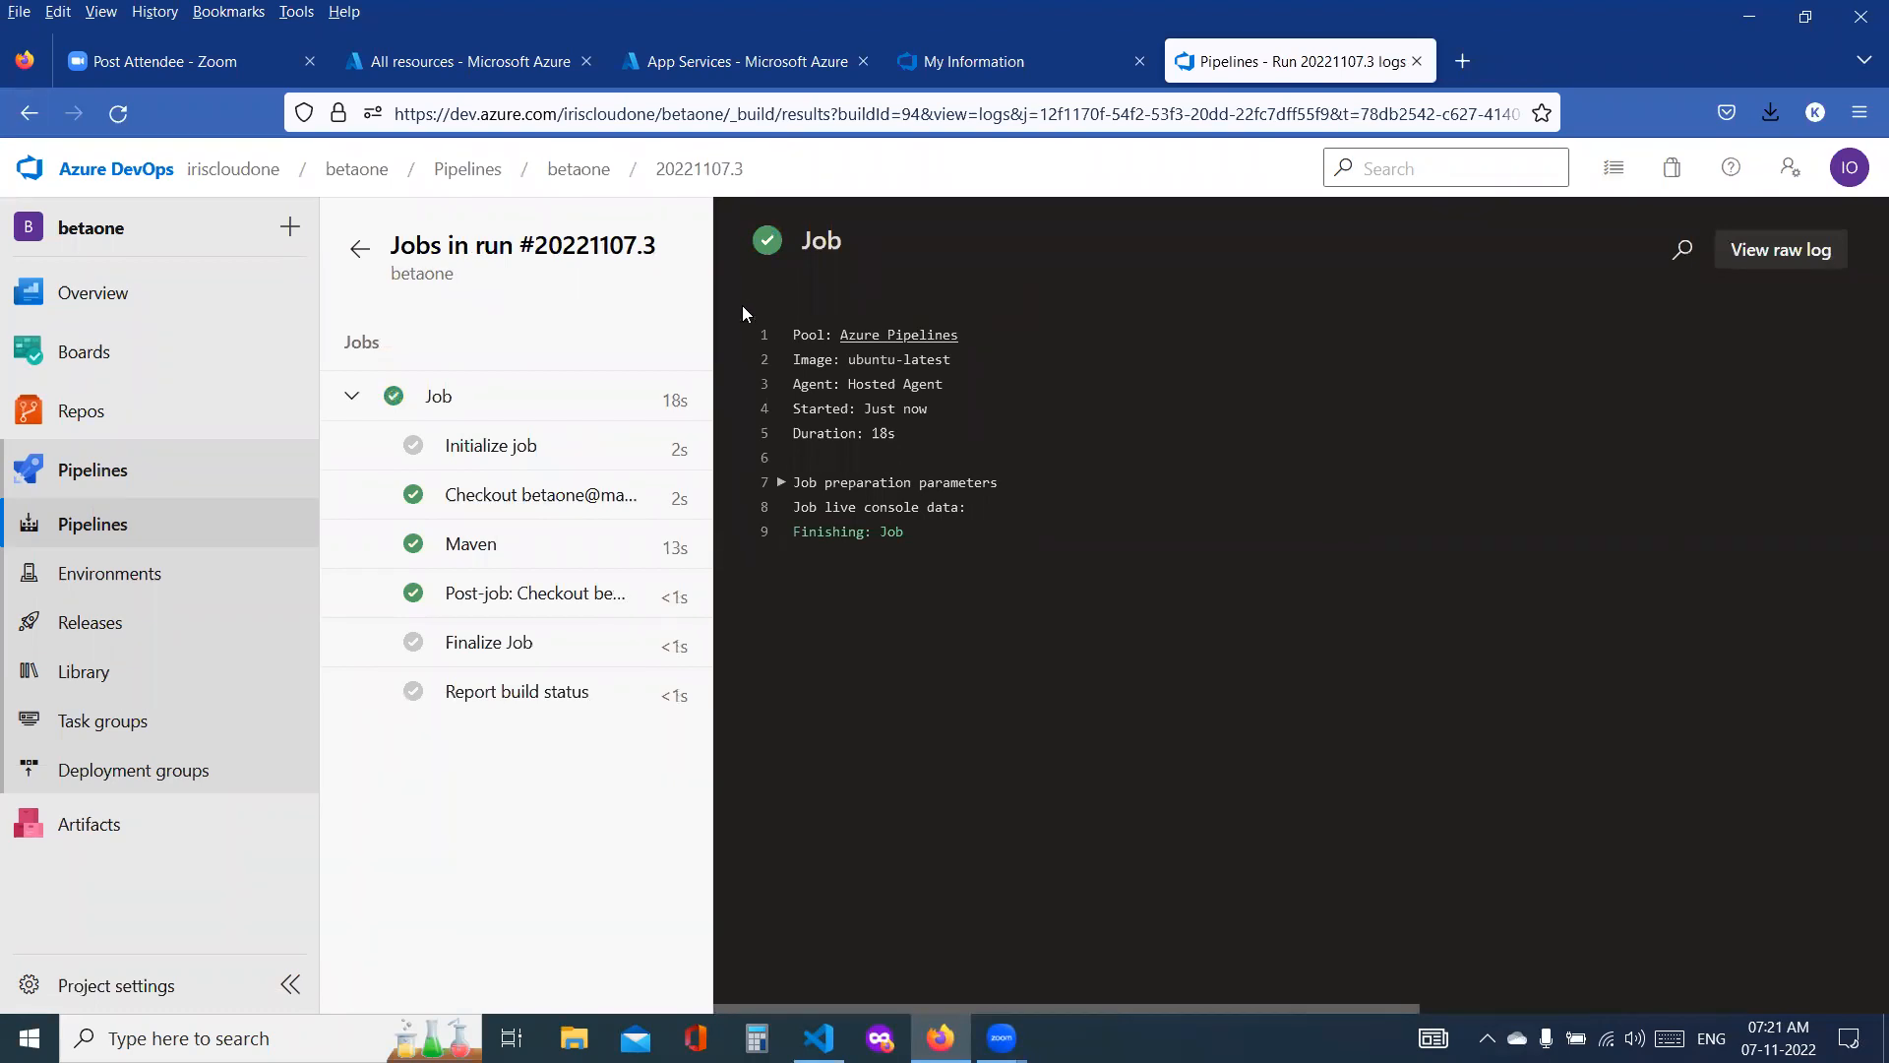
Step: Open the dev-release-task stage logs of Release-2 in az-devops-release-pipeline
left_click(99, 632)
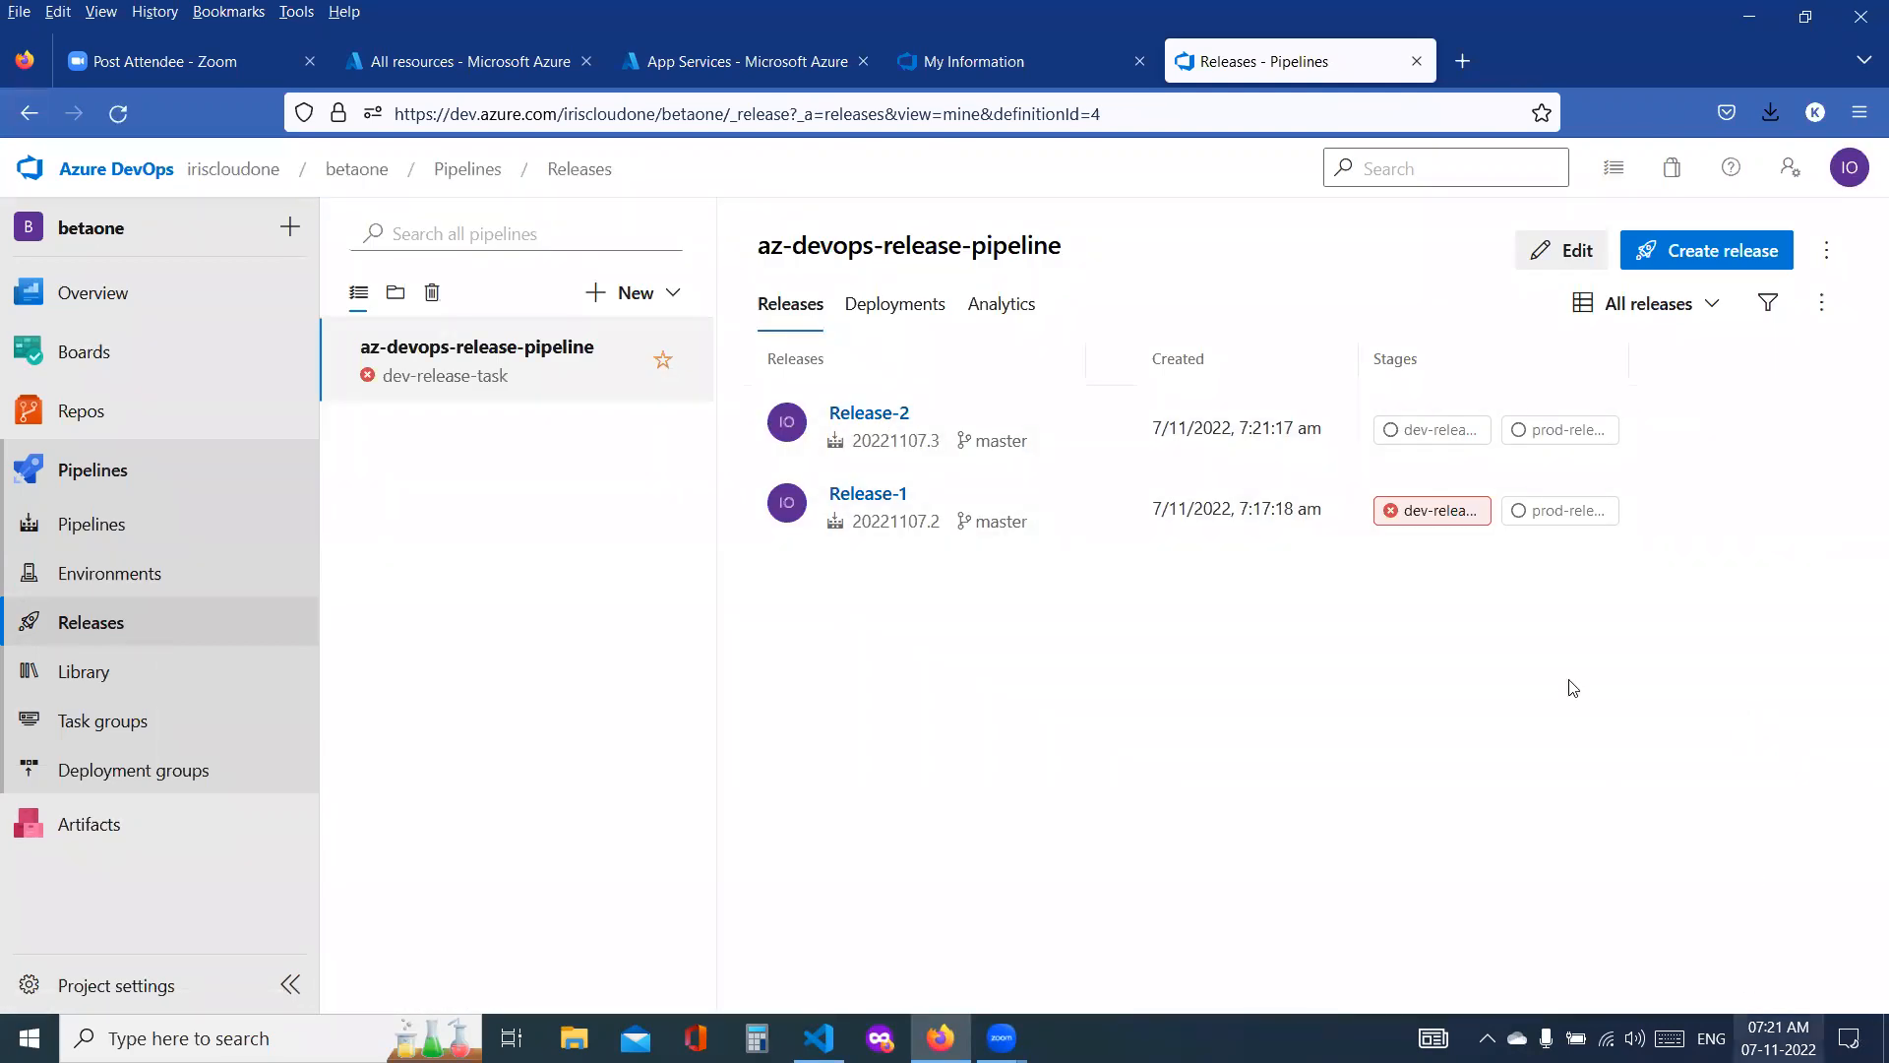
left_click(1407, 433)
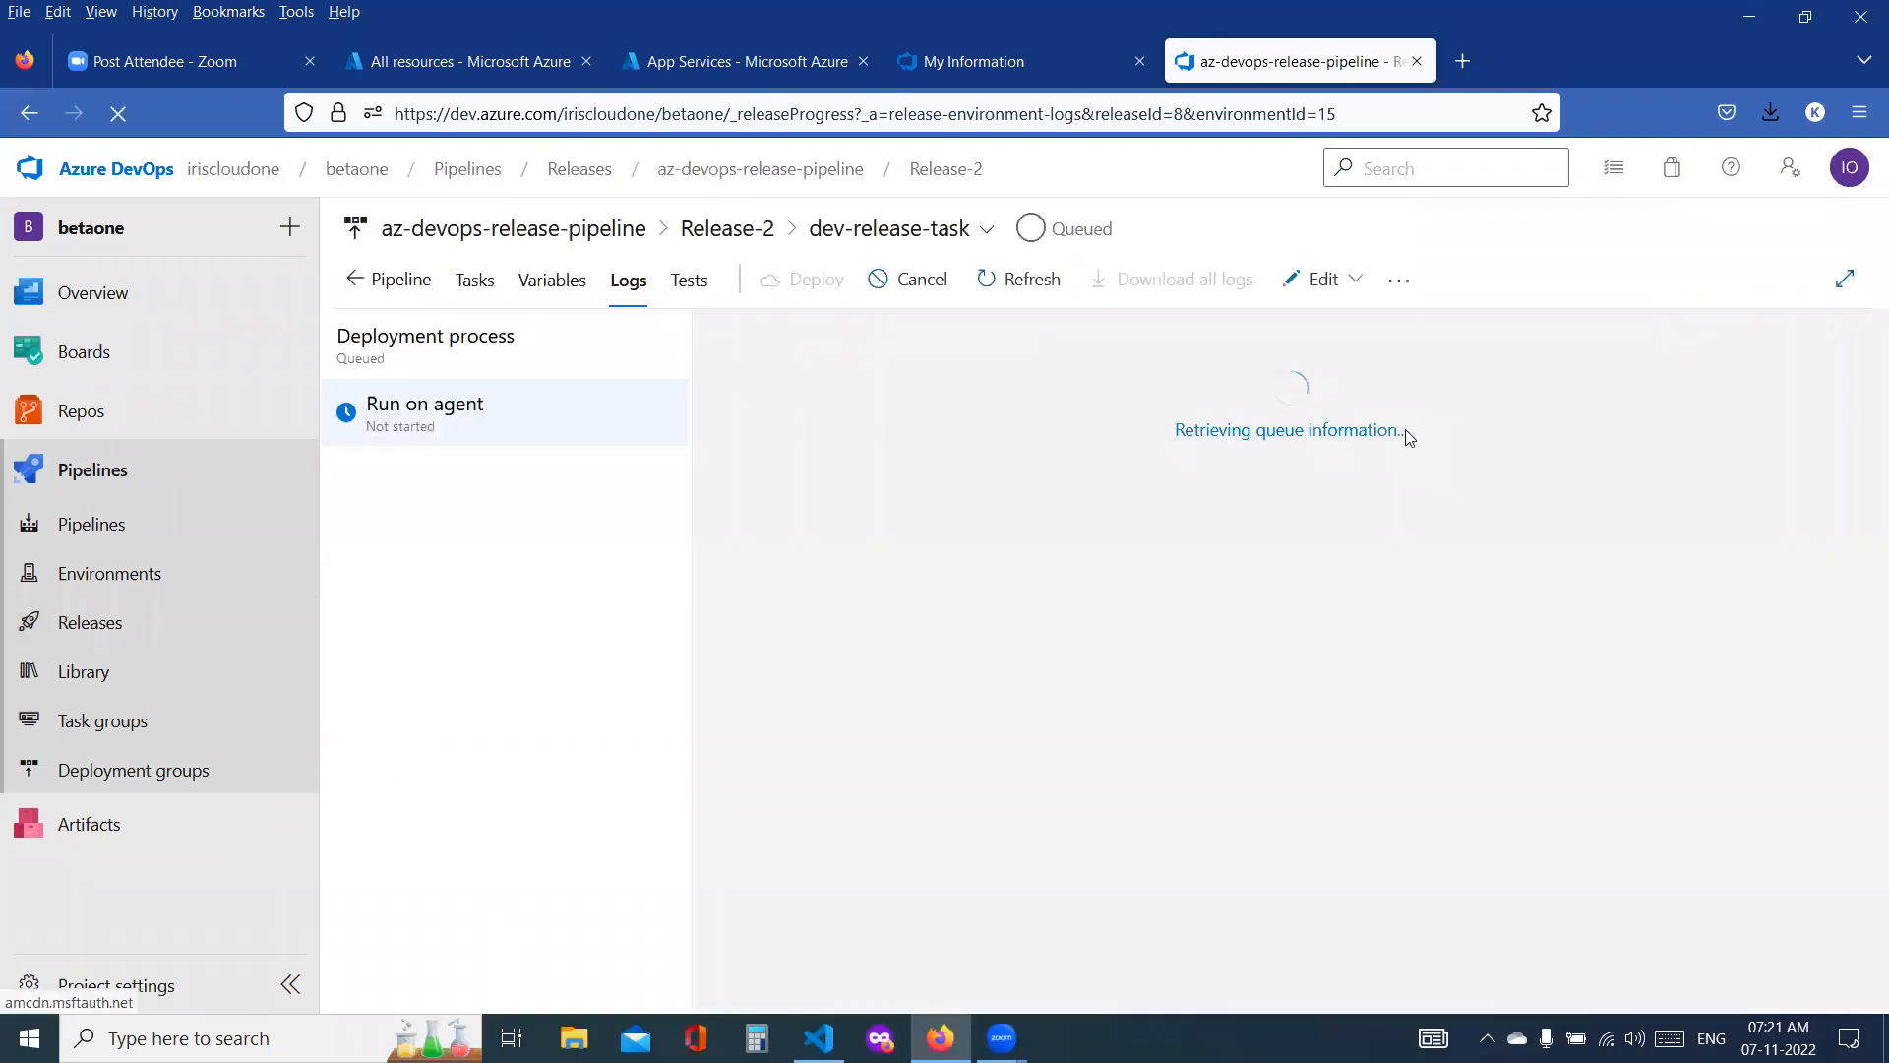
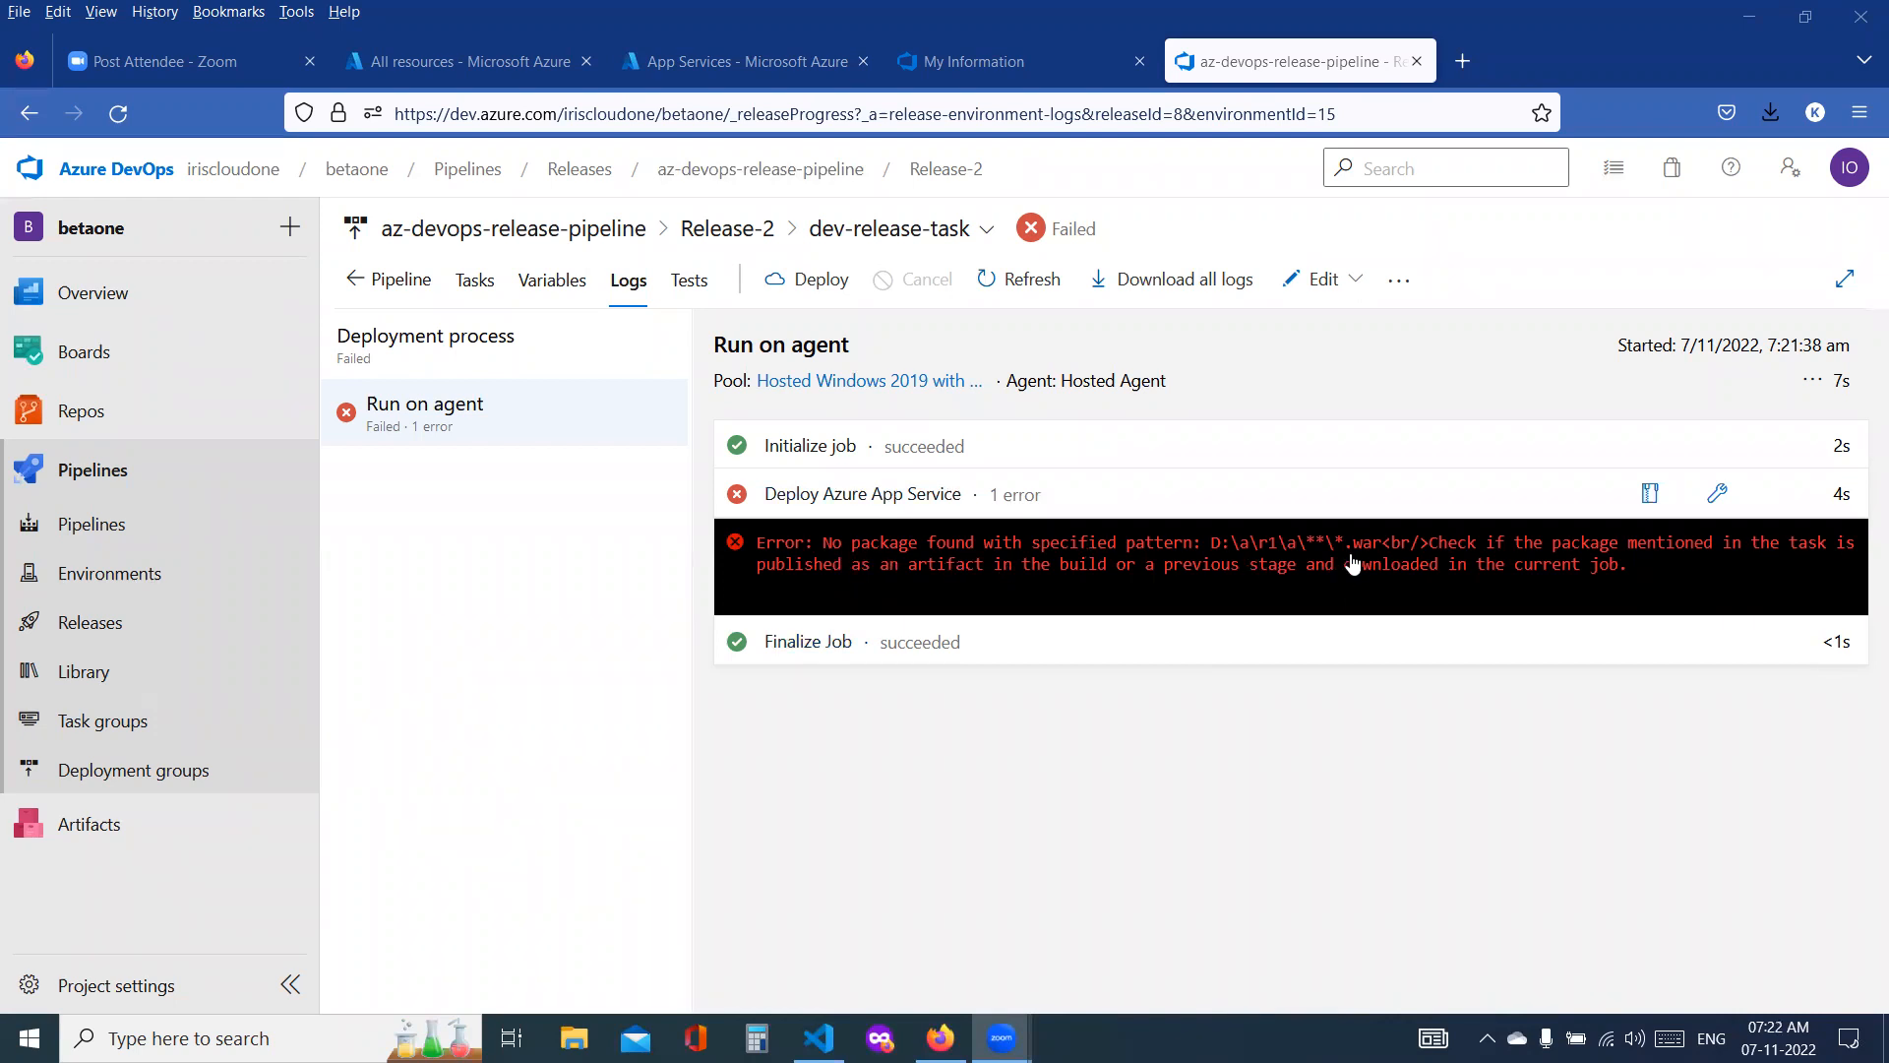
Step: Read the Deploy Azure App Service task log of dev-release-task, and open the job log of betaone run "Entries added with war packages"
left_click(1562, 549)
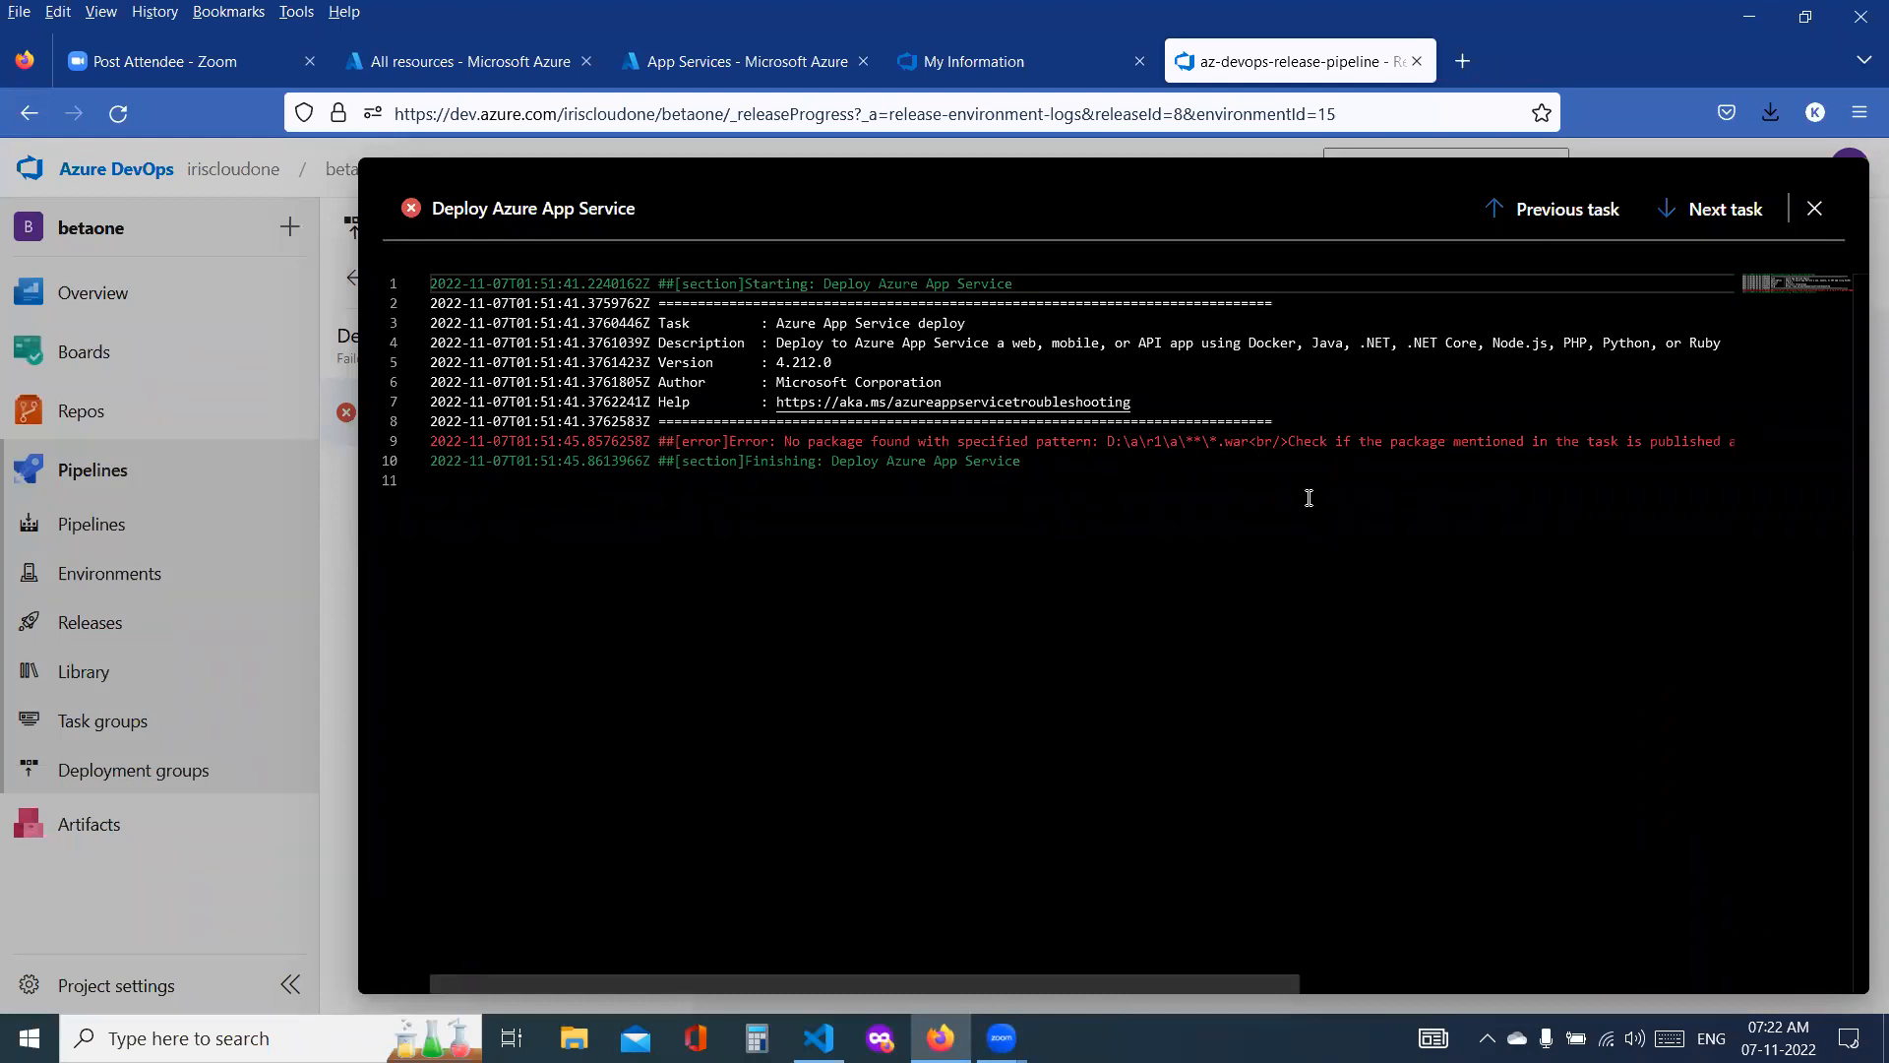
left_click(1817, 210)
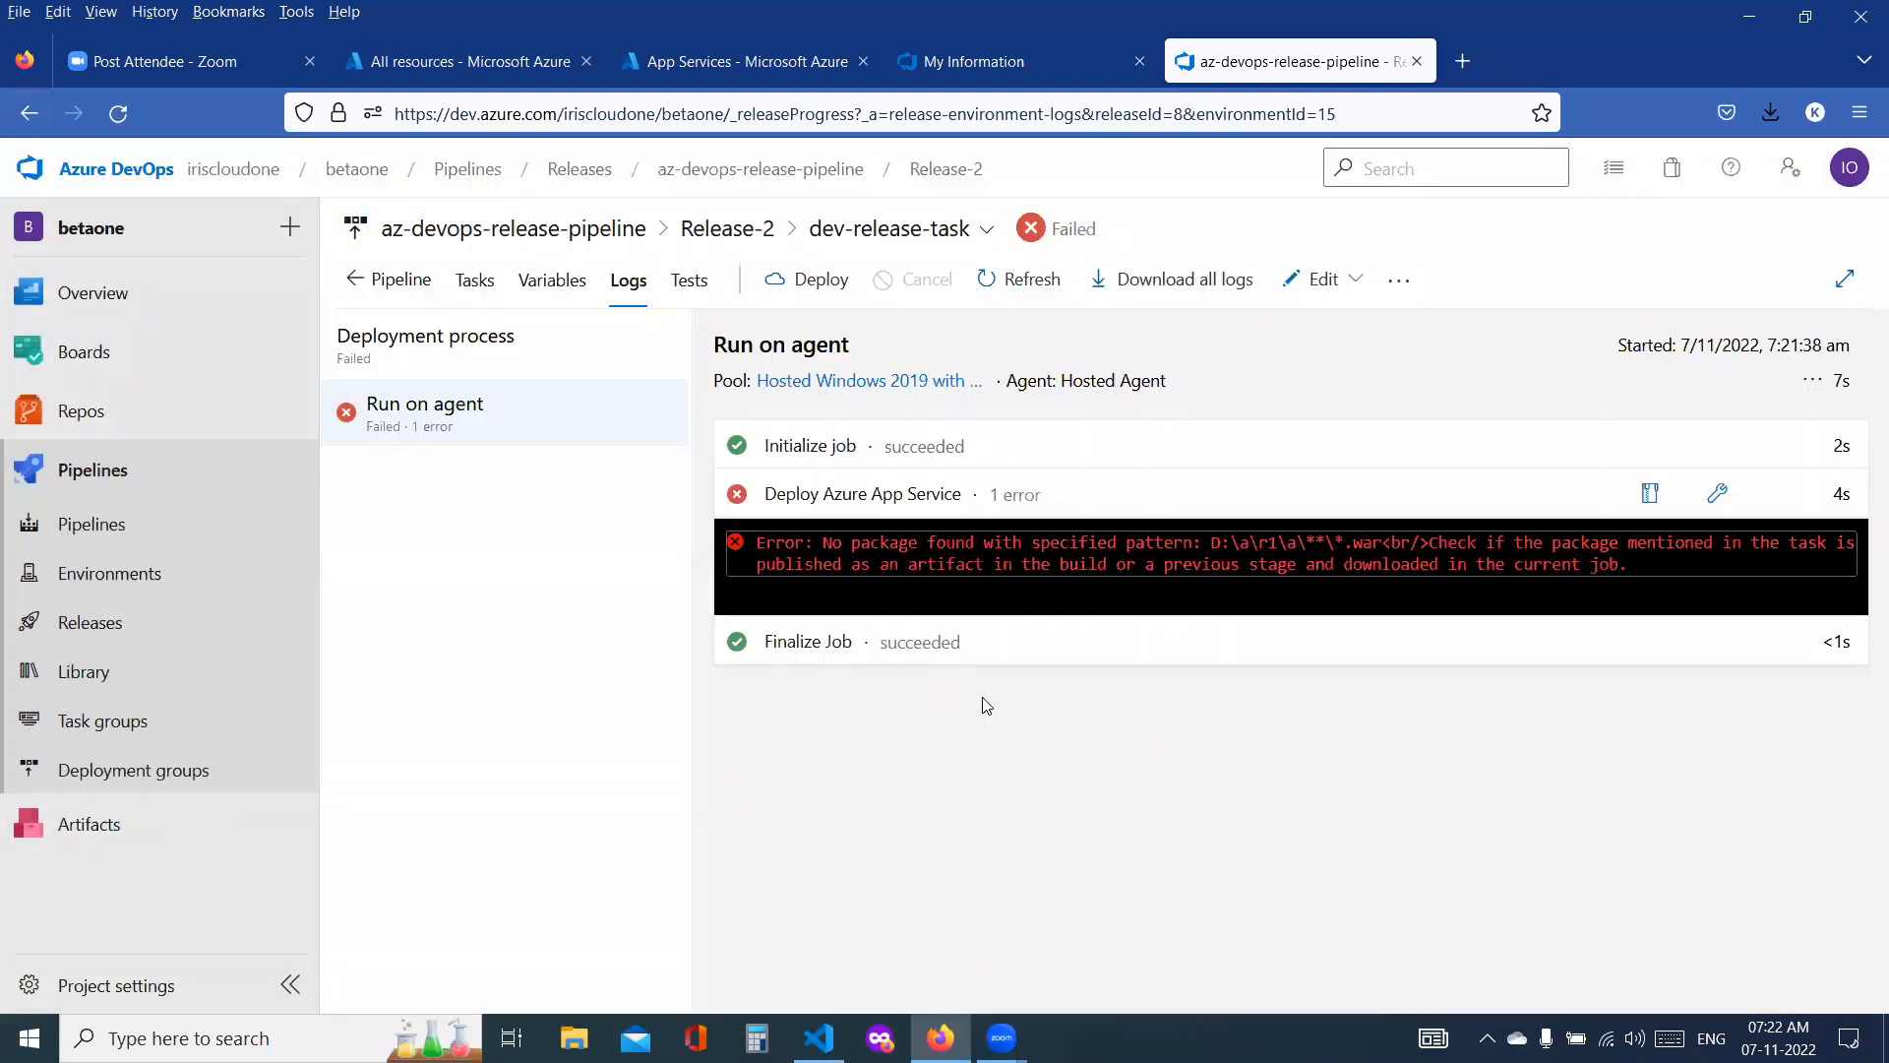
left_click(163, 529)
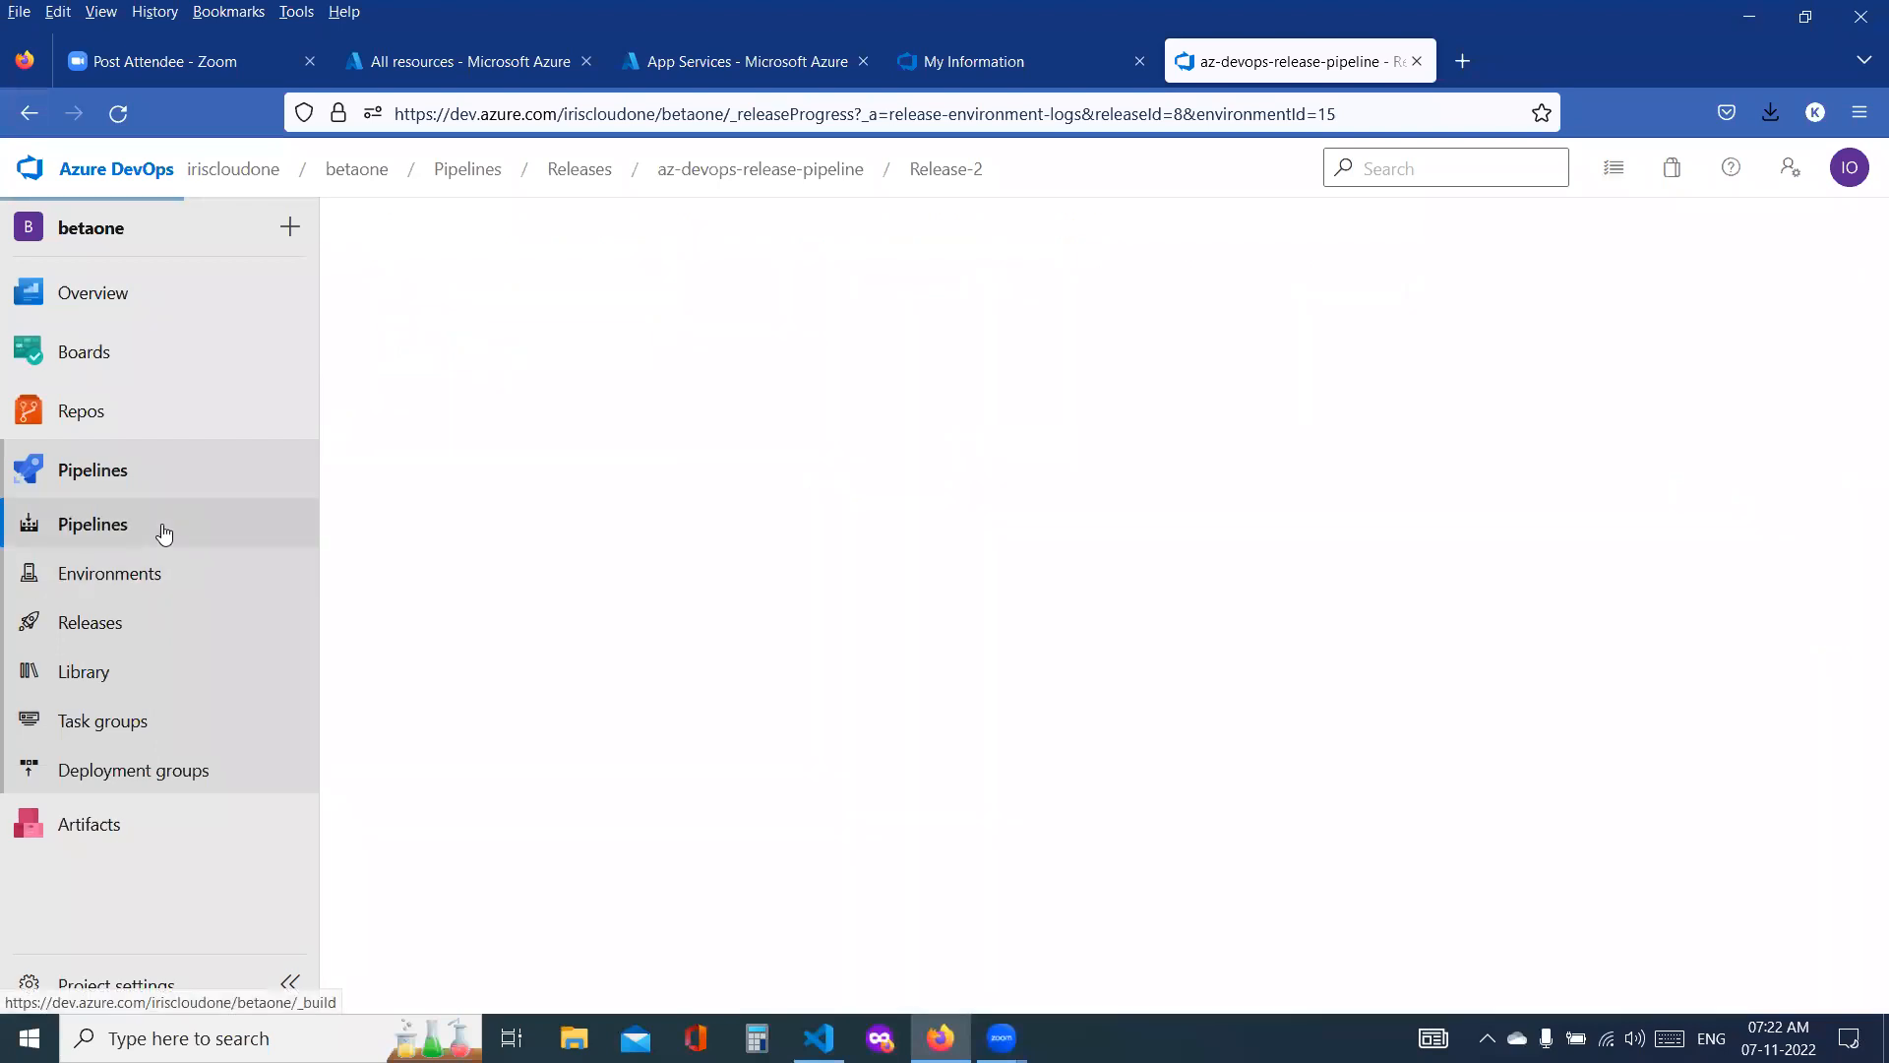
left_click(467, 524)
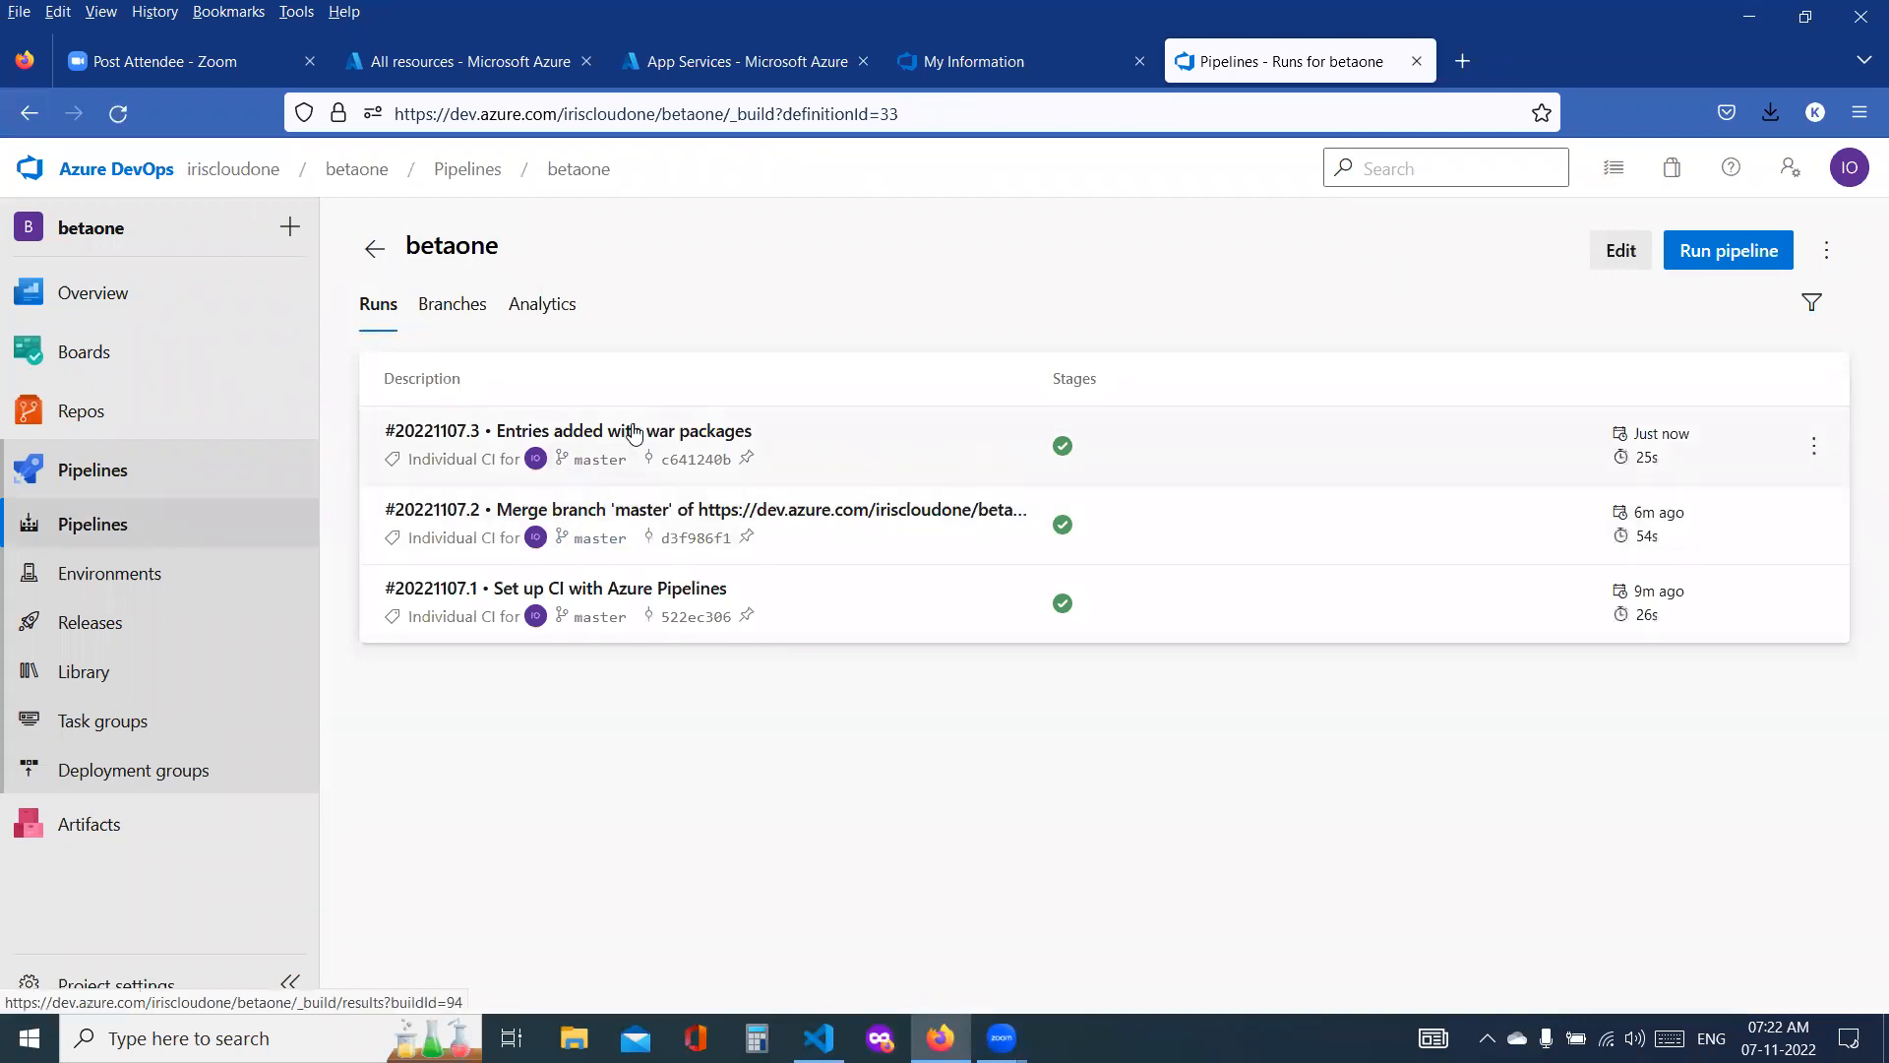
left_click(635, 433)
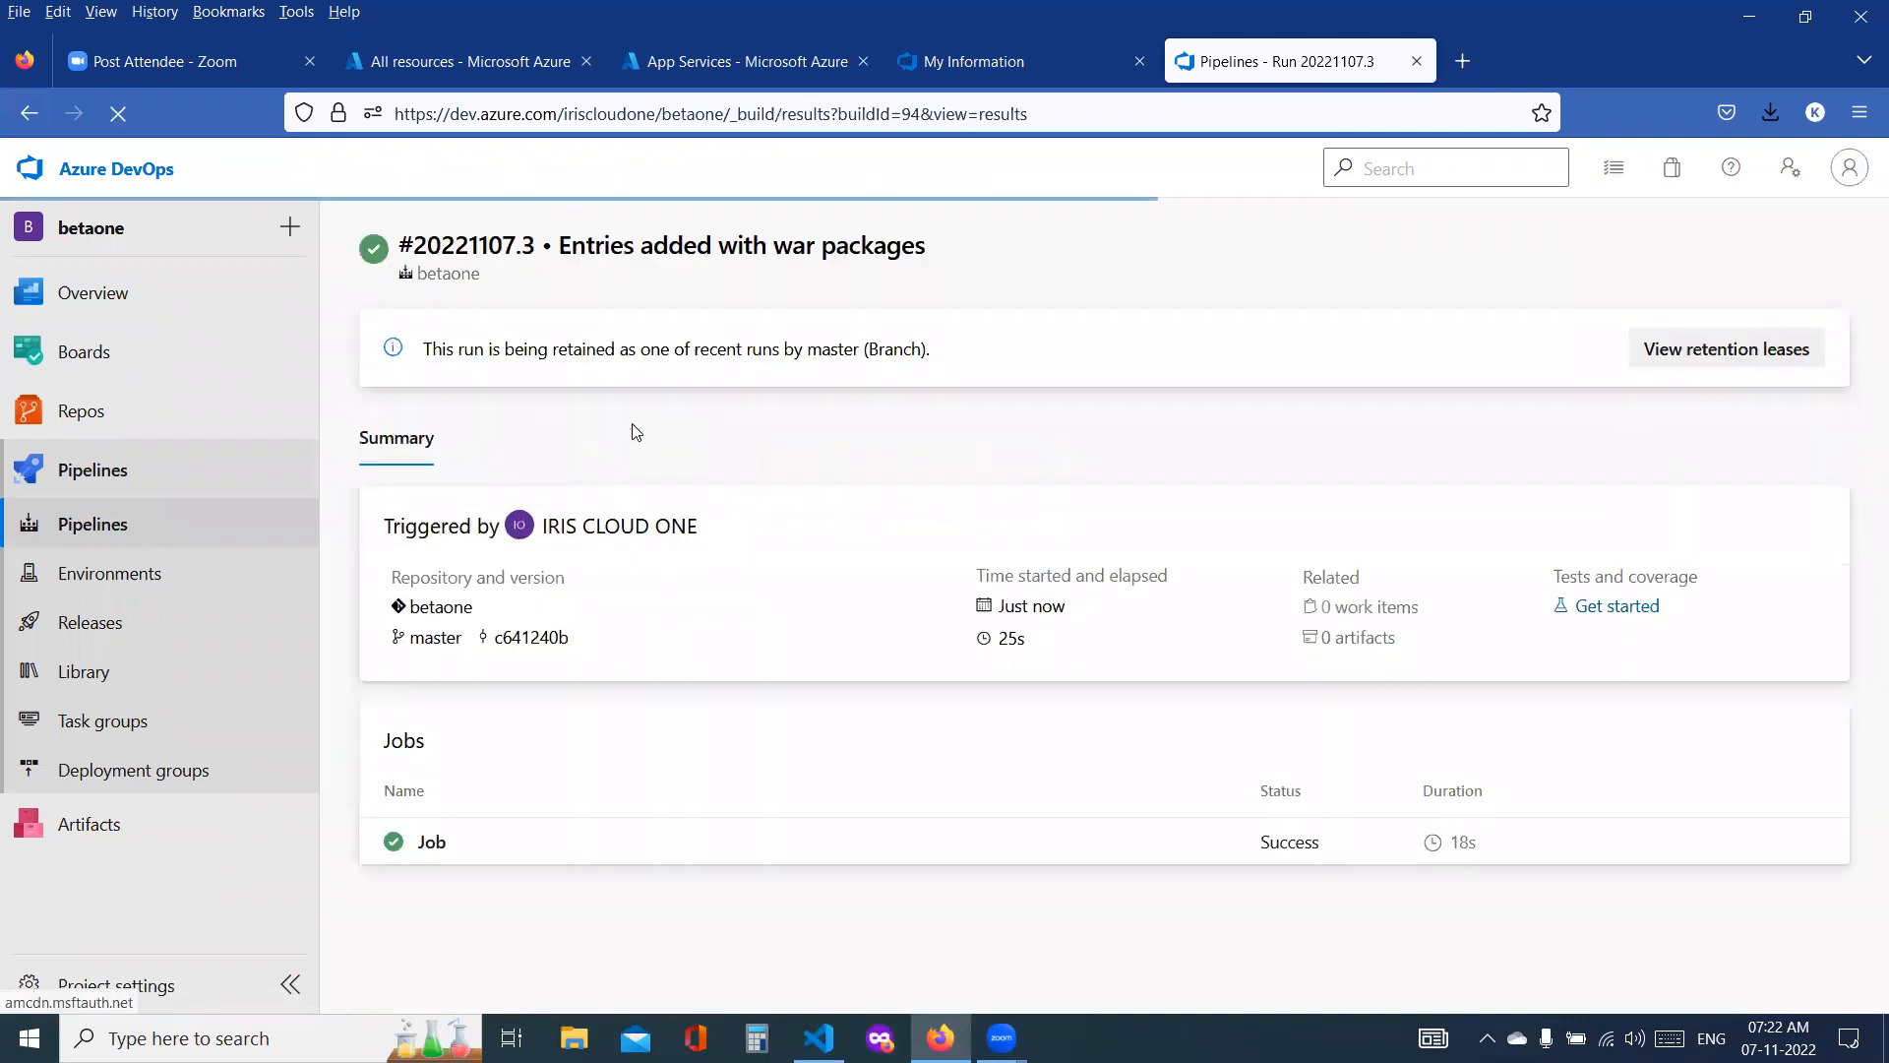
left_click(433, 852)
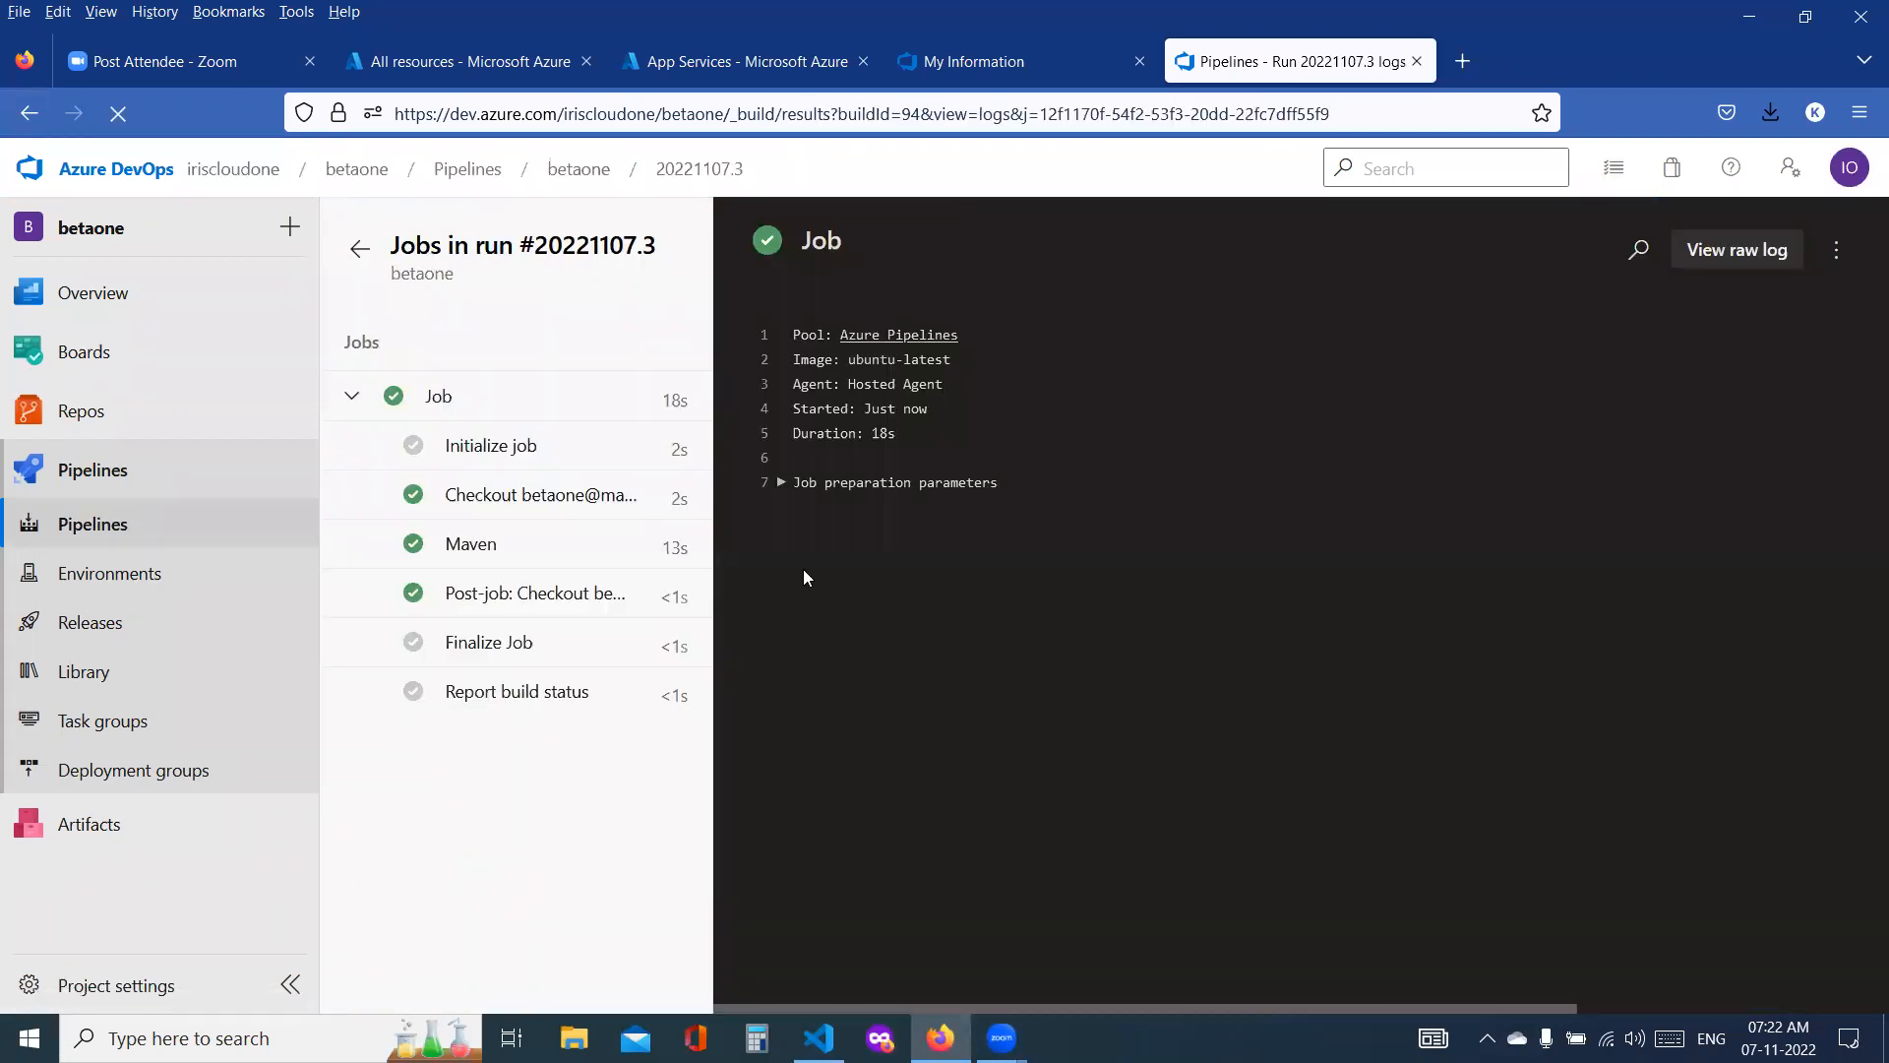
Step: Examine the Maven task log through to its end to find the path and extension of the built package
left_click(470, 544)
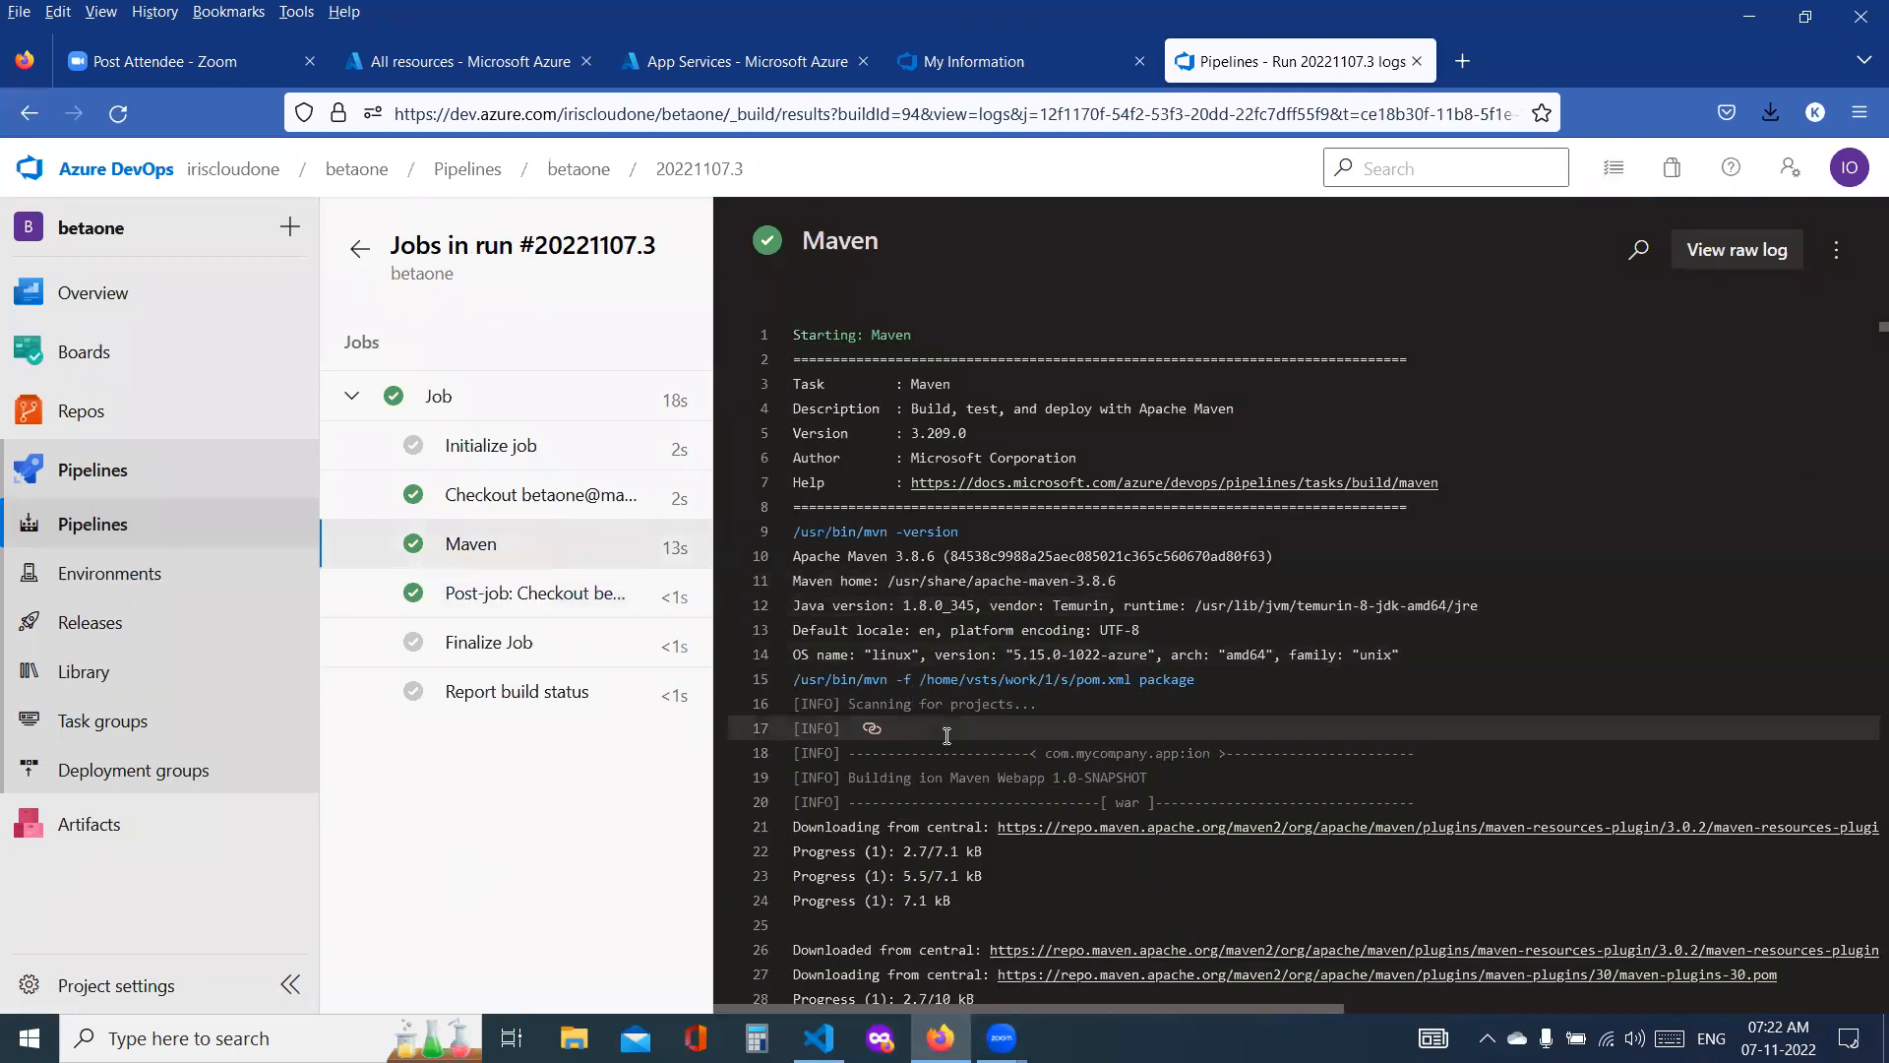
scroll(1175, 750, "down", 10)
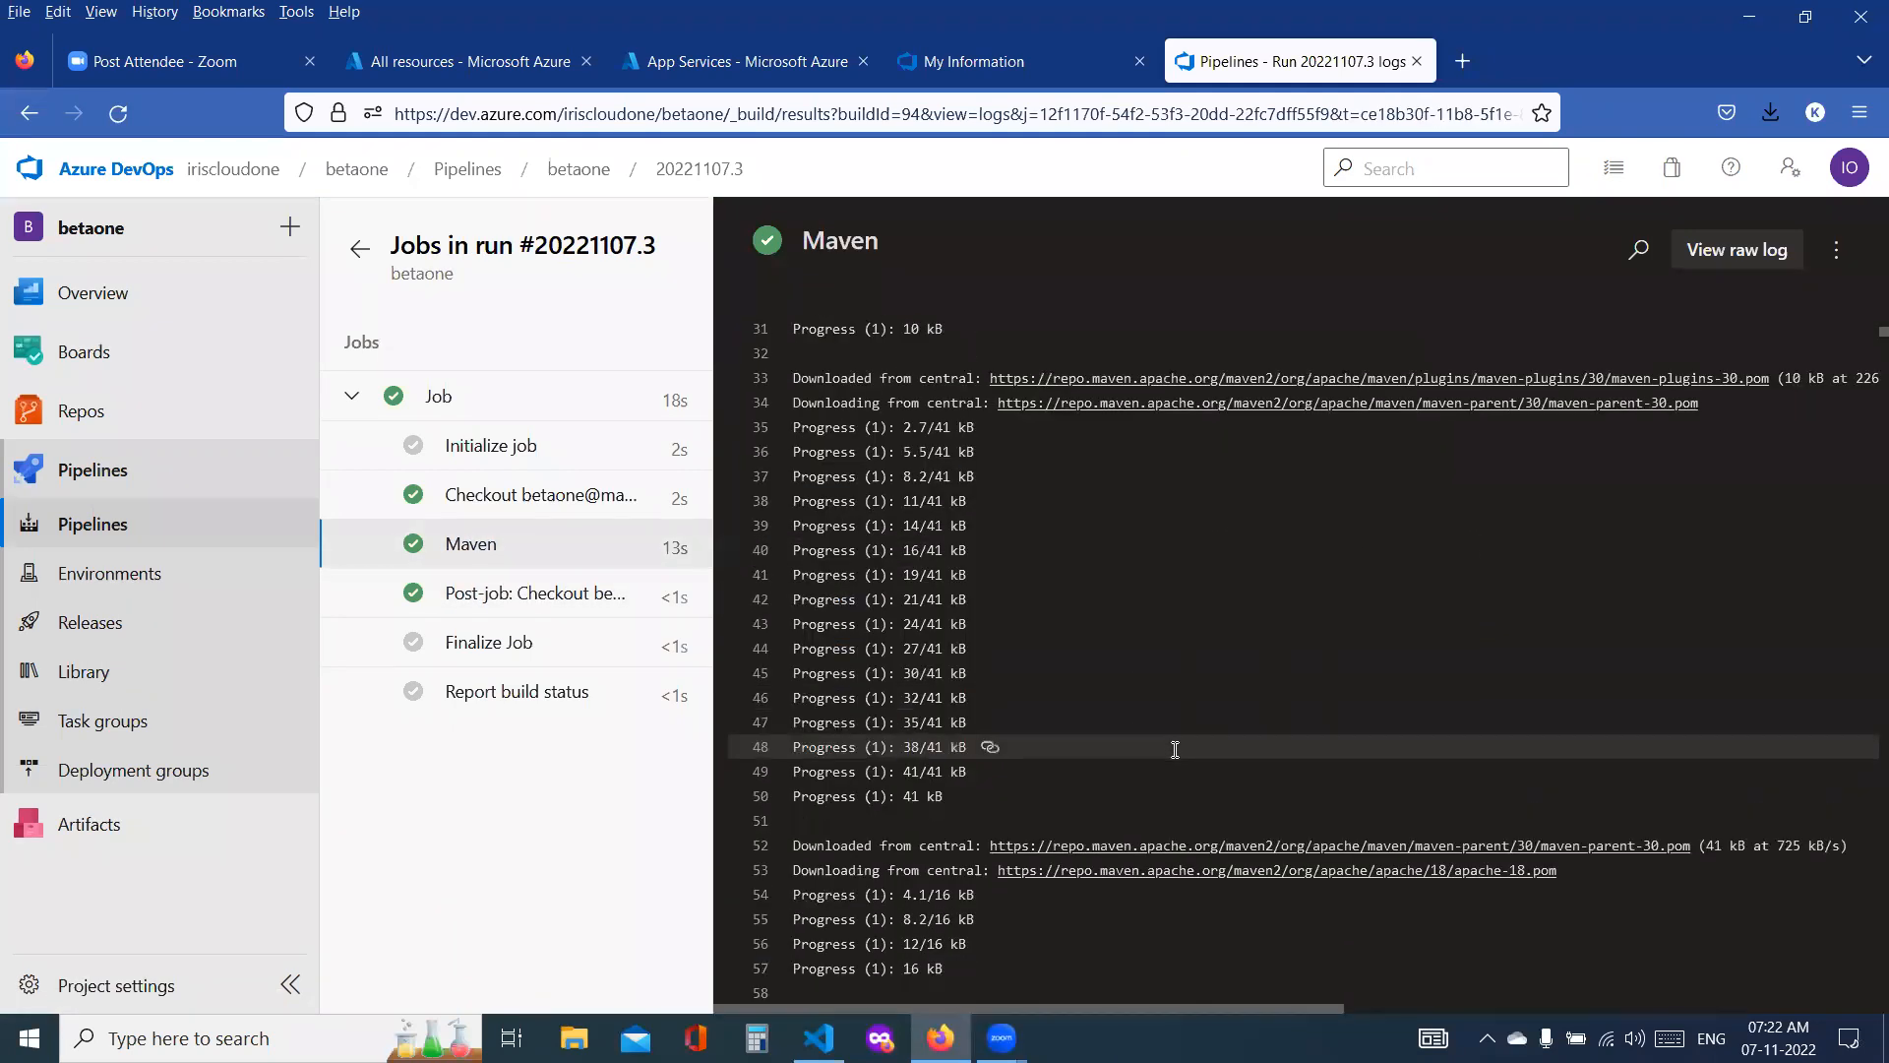
left_click(572, 602)
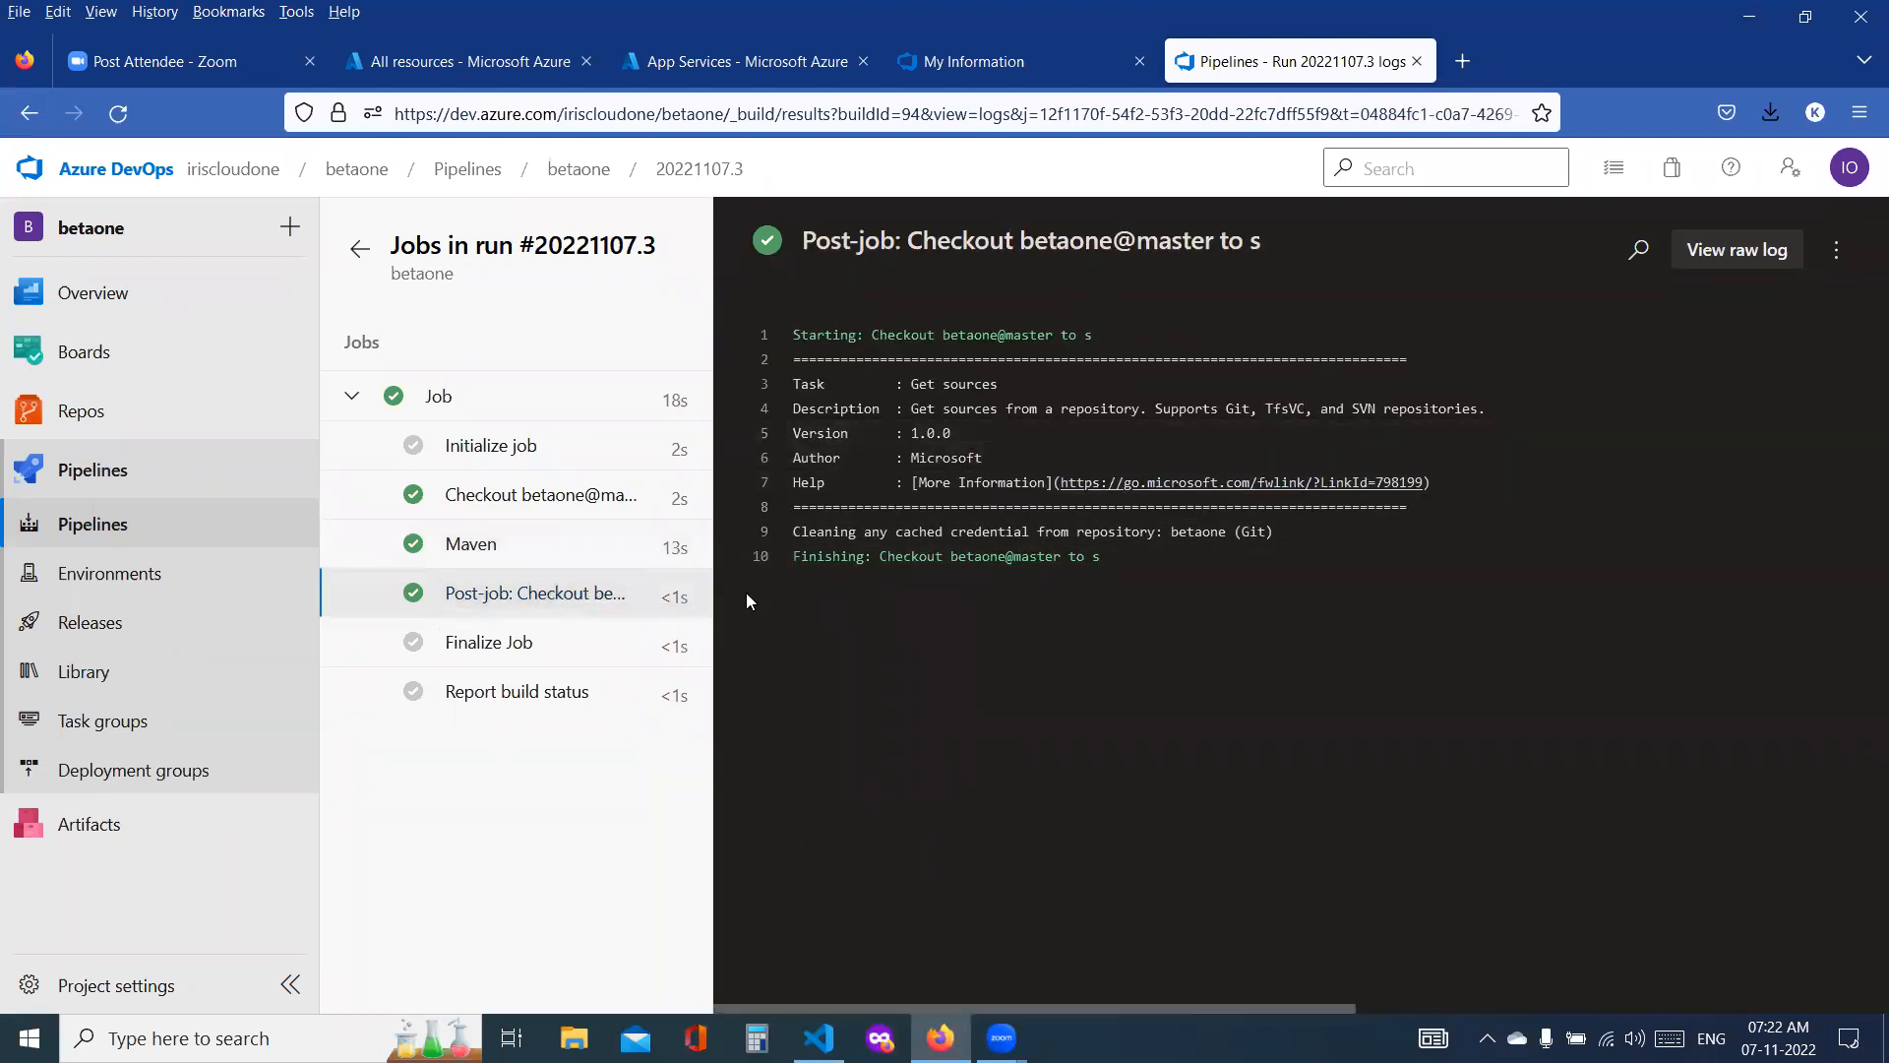
left_click(472, 551)
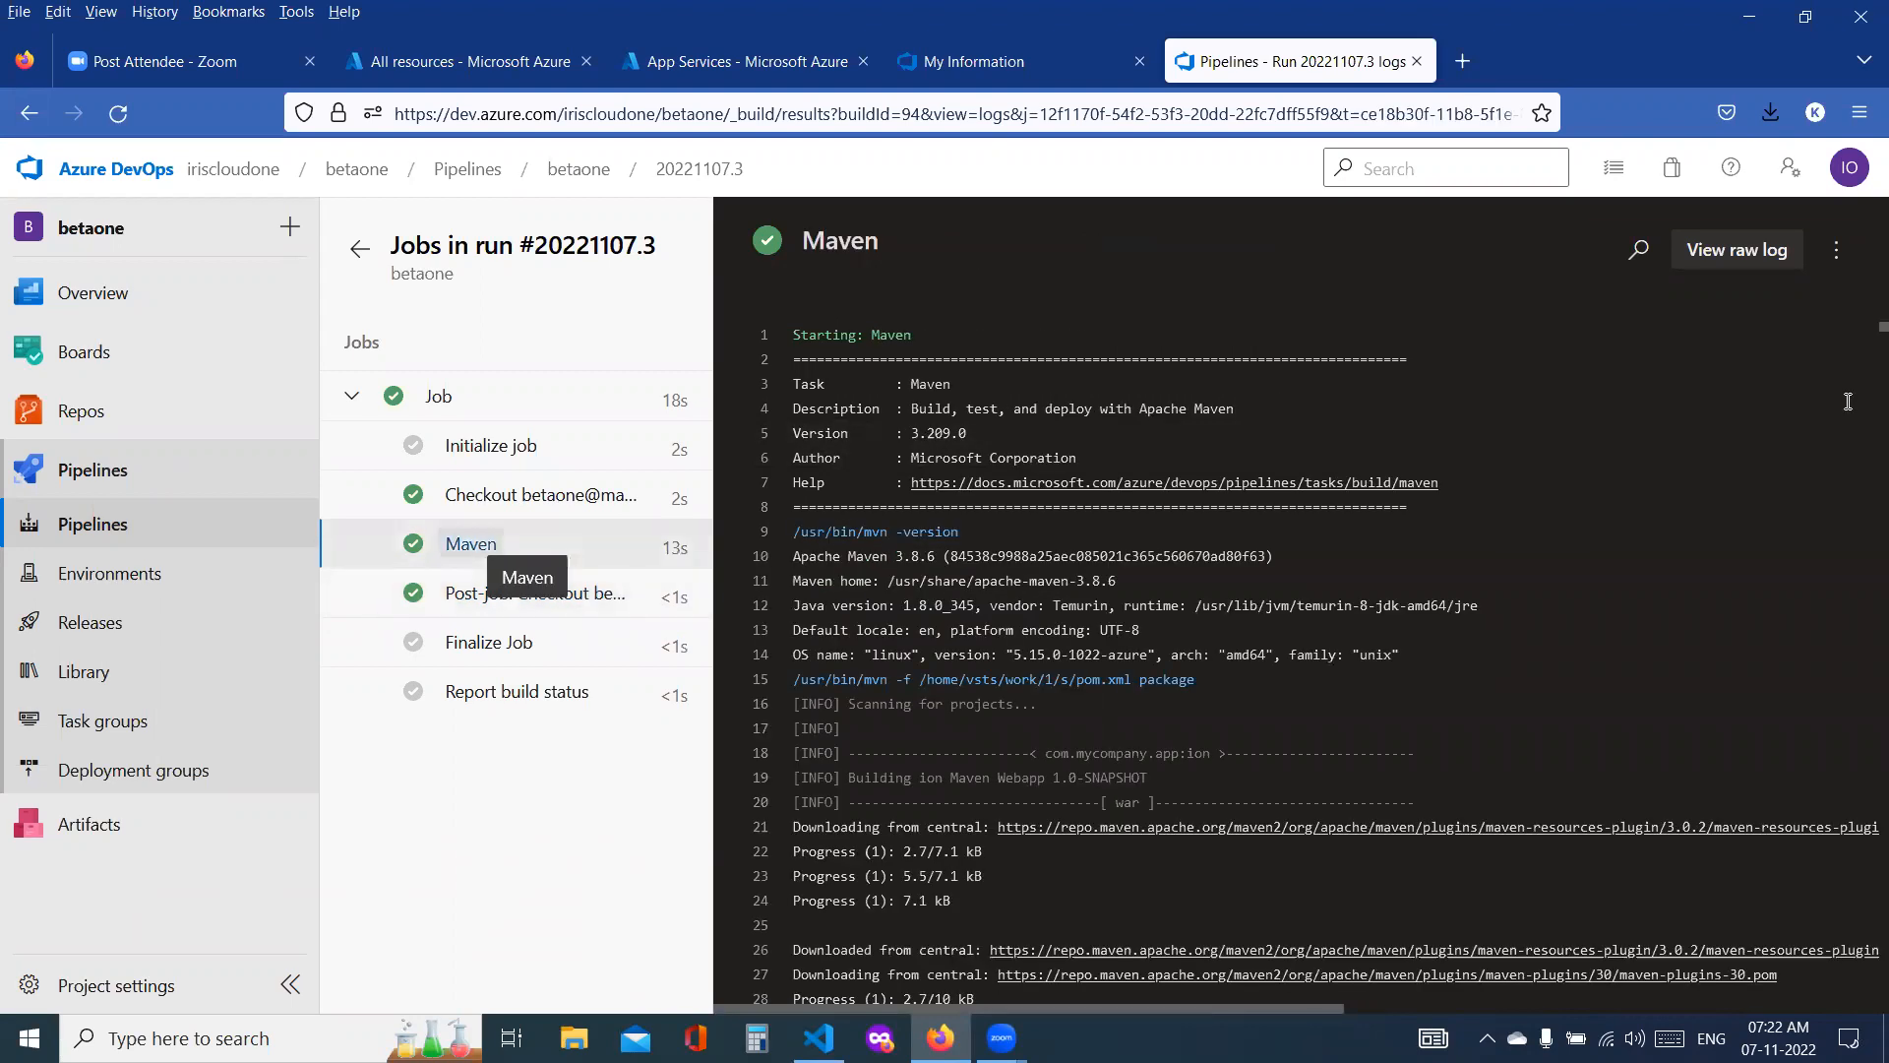
left_click_drag(1859, 334, 1861, 999)
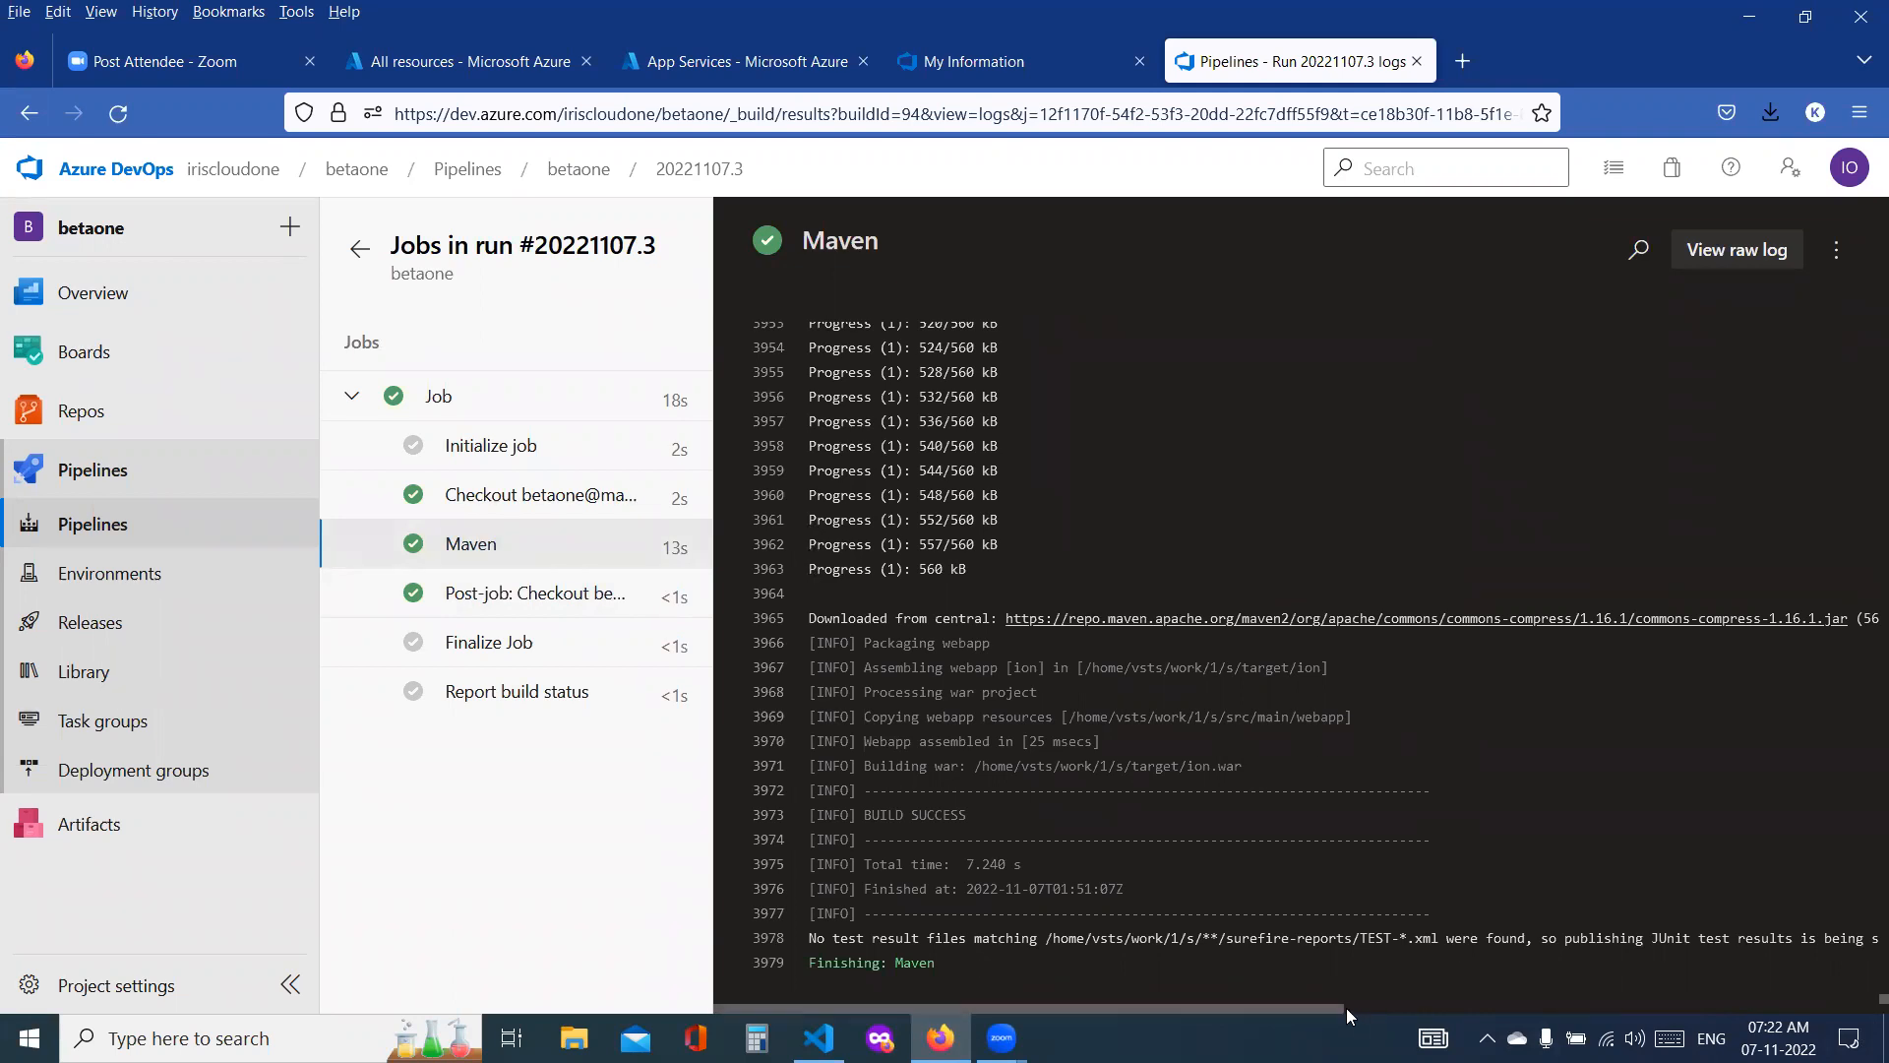
left_click_drag(1343, 1008, 1259, 997)
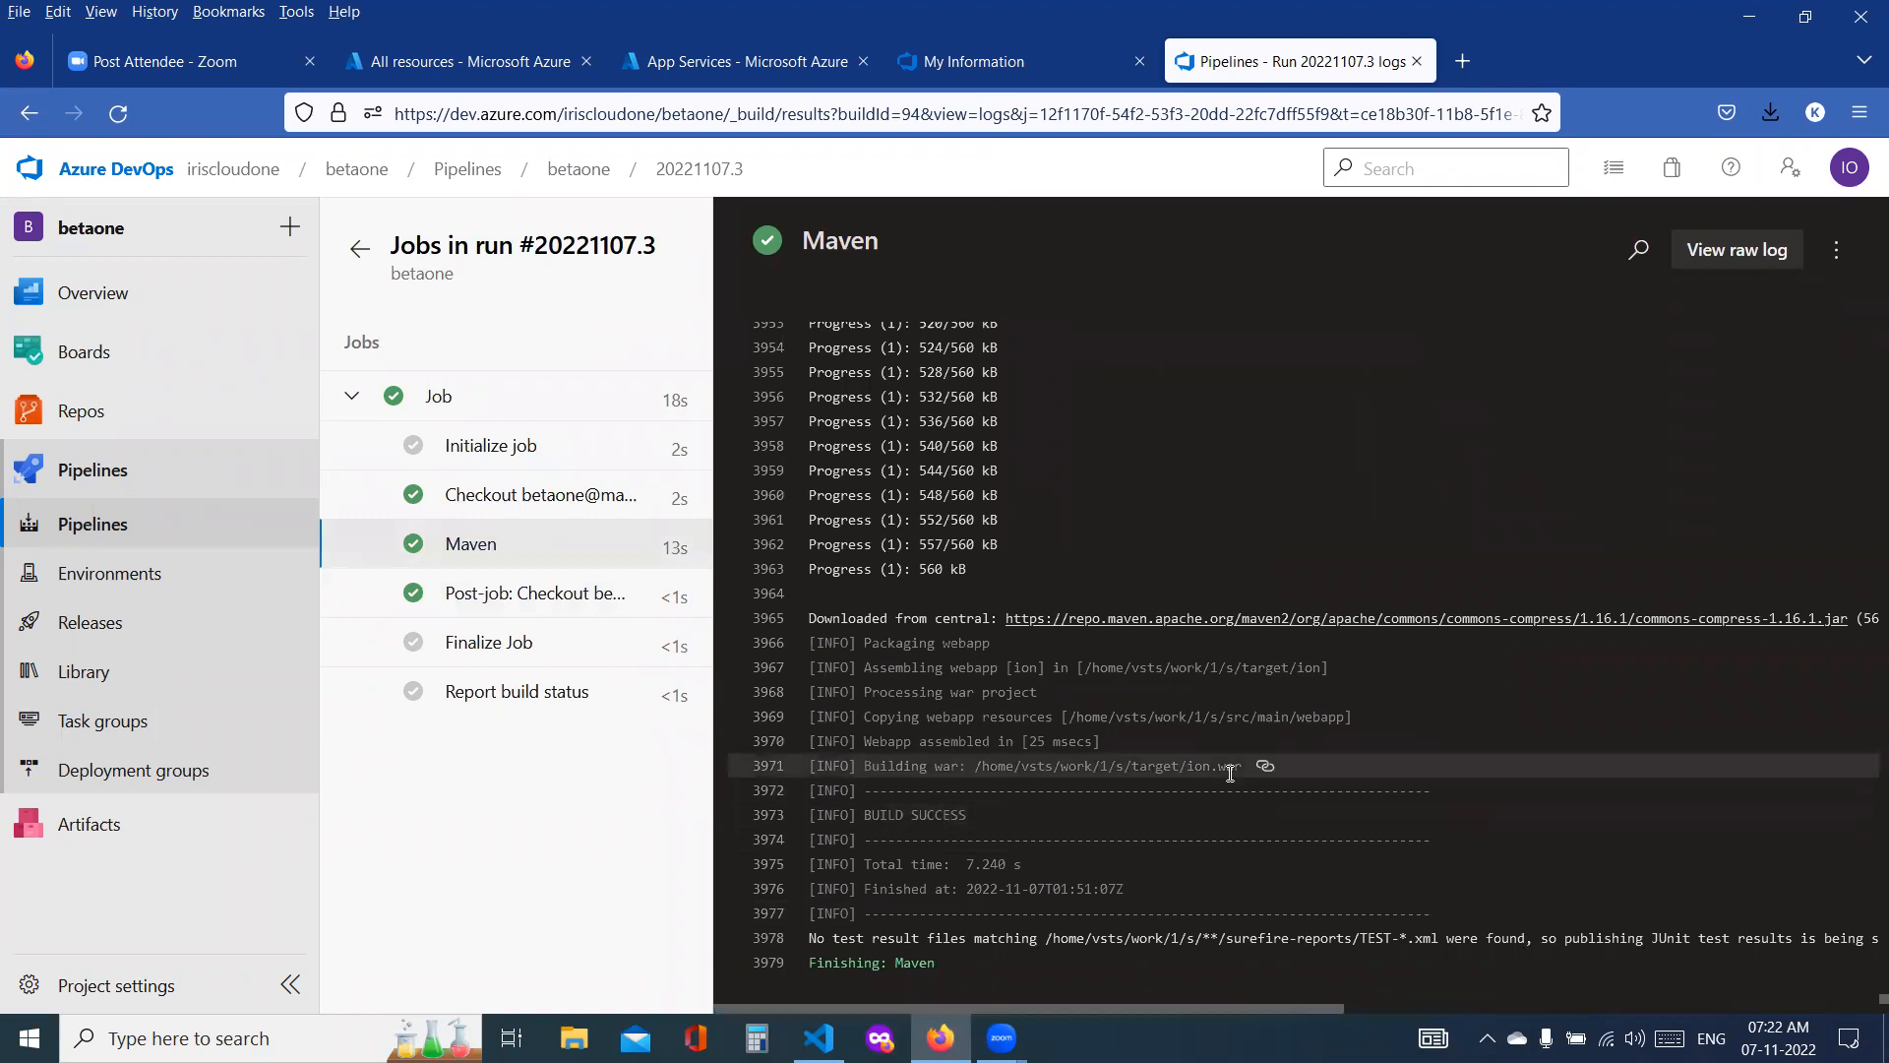
left_click_drag(1242, 766, 977, 765)
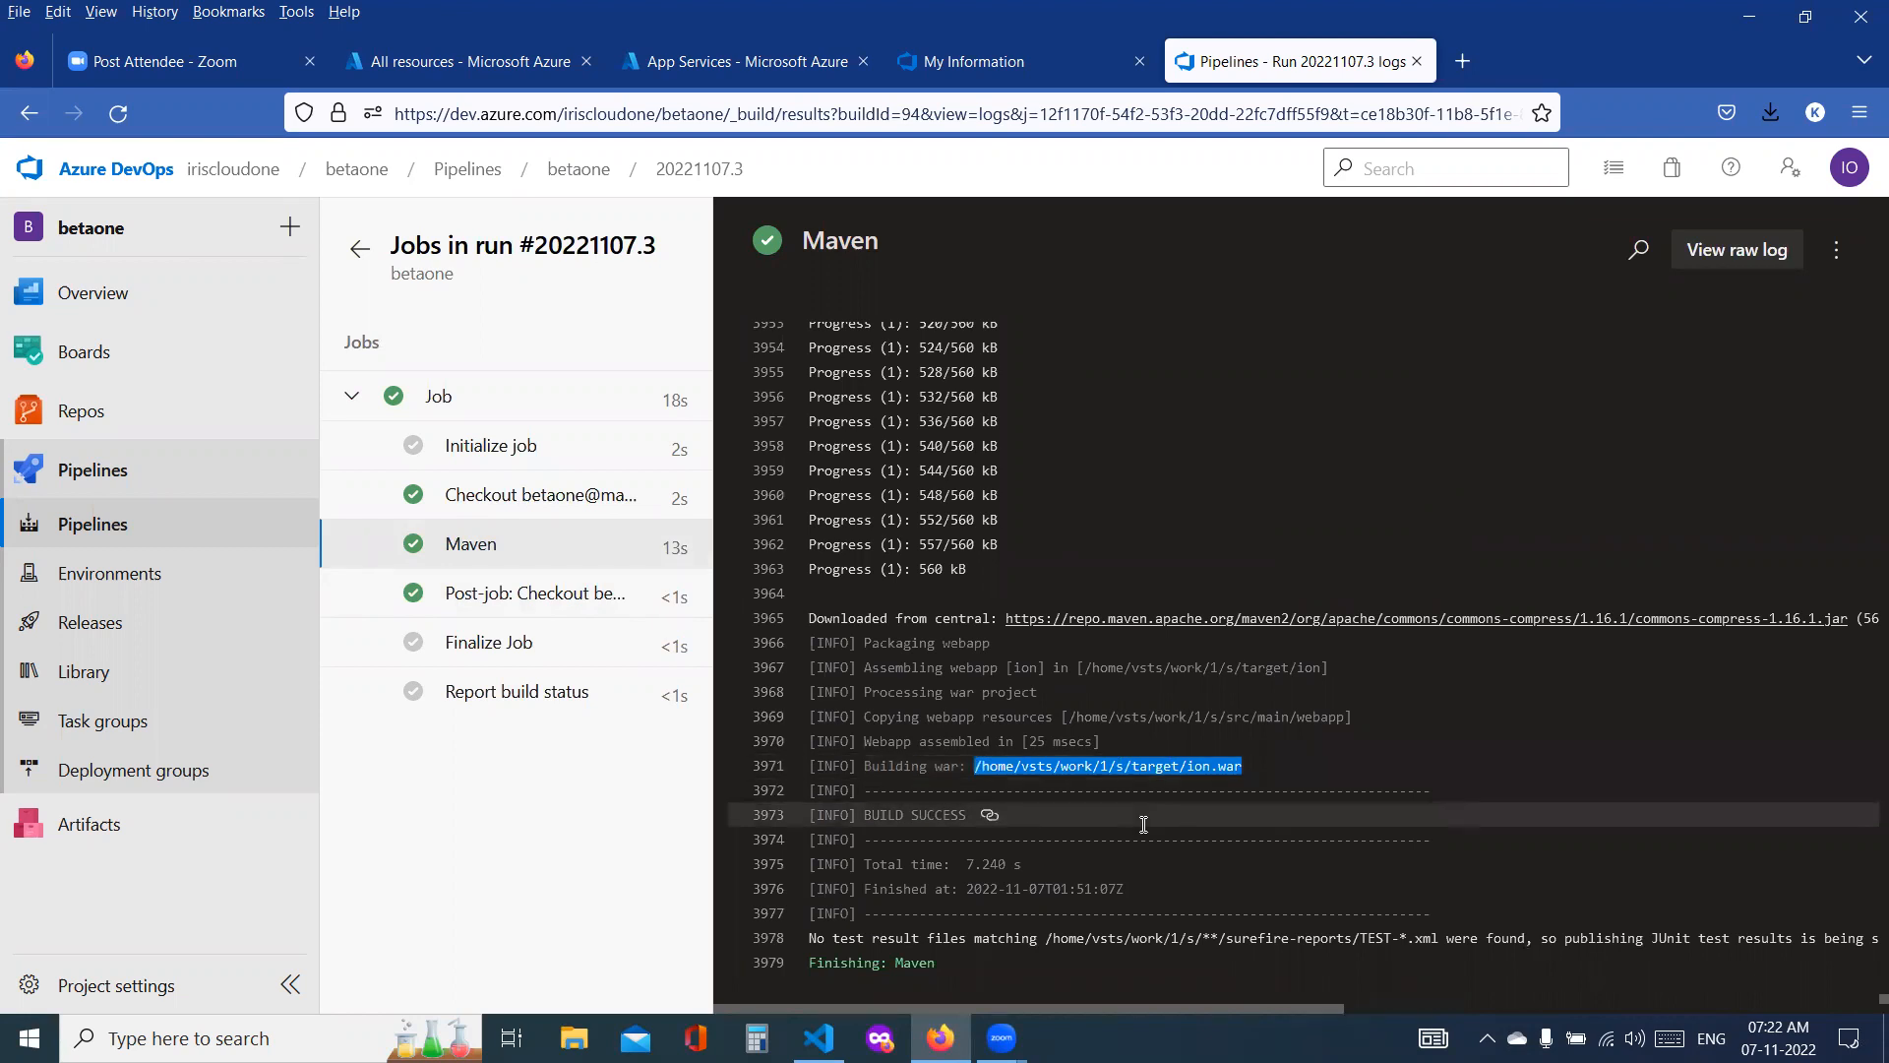
double_click(1165, 768)
double_click(1203, 767)
double_click(1226, 768)
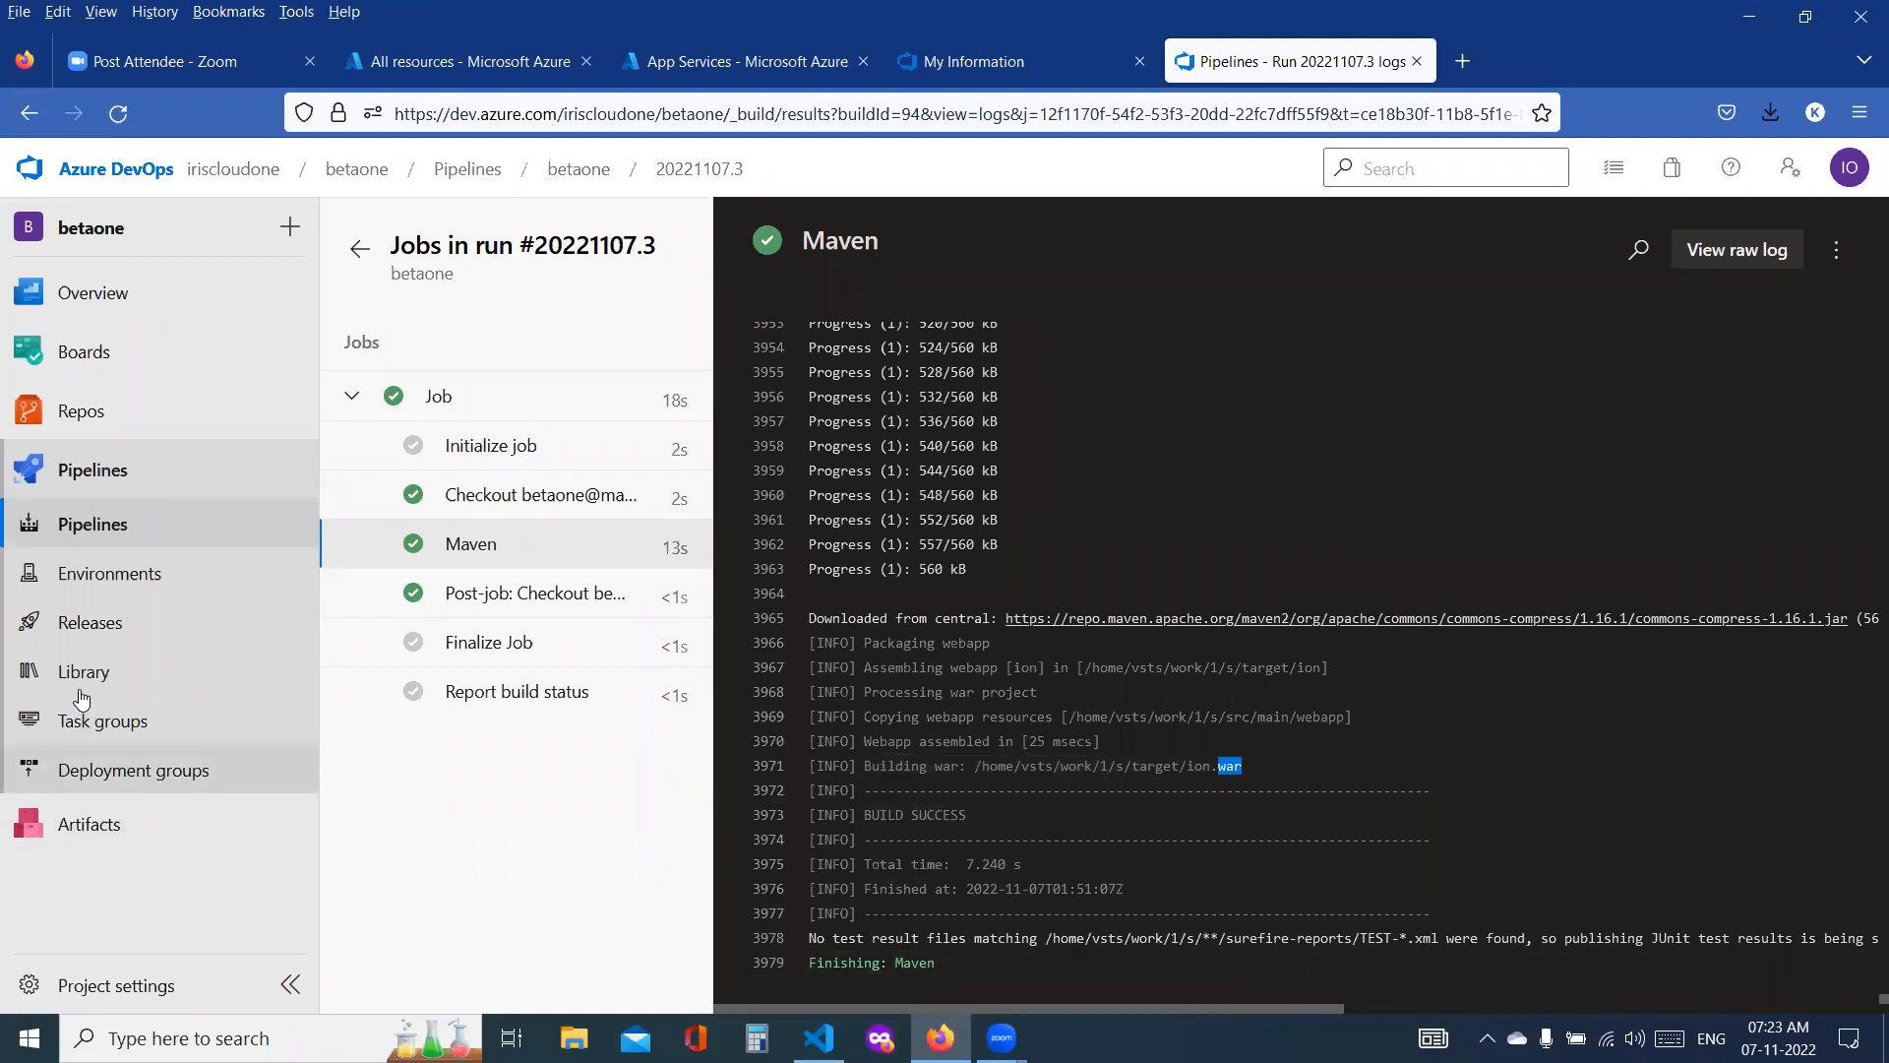
Step: Open az-devops-release-pipeline for editing and review the dev-release-task stage, its agent job and the Deploy Azure App Service task
left_click(115, 622)
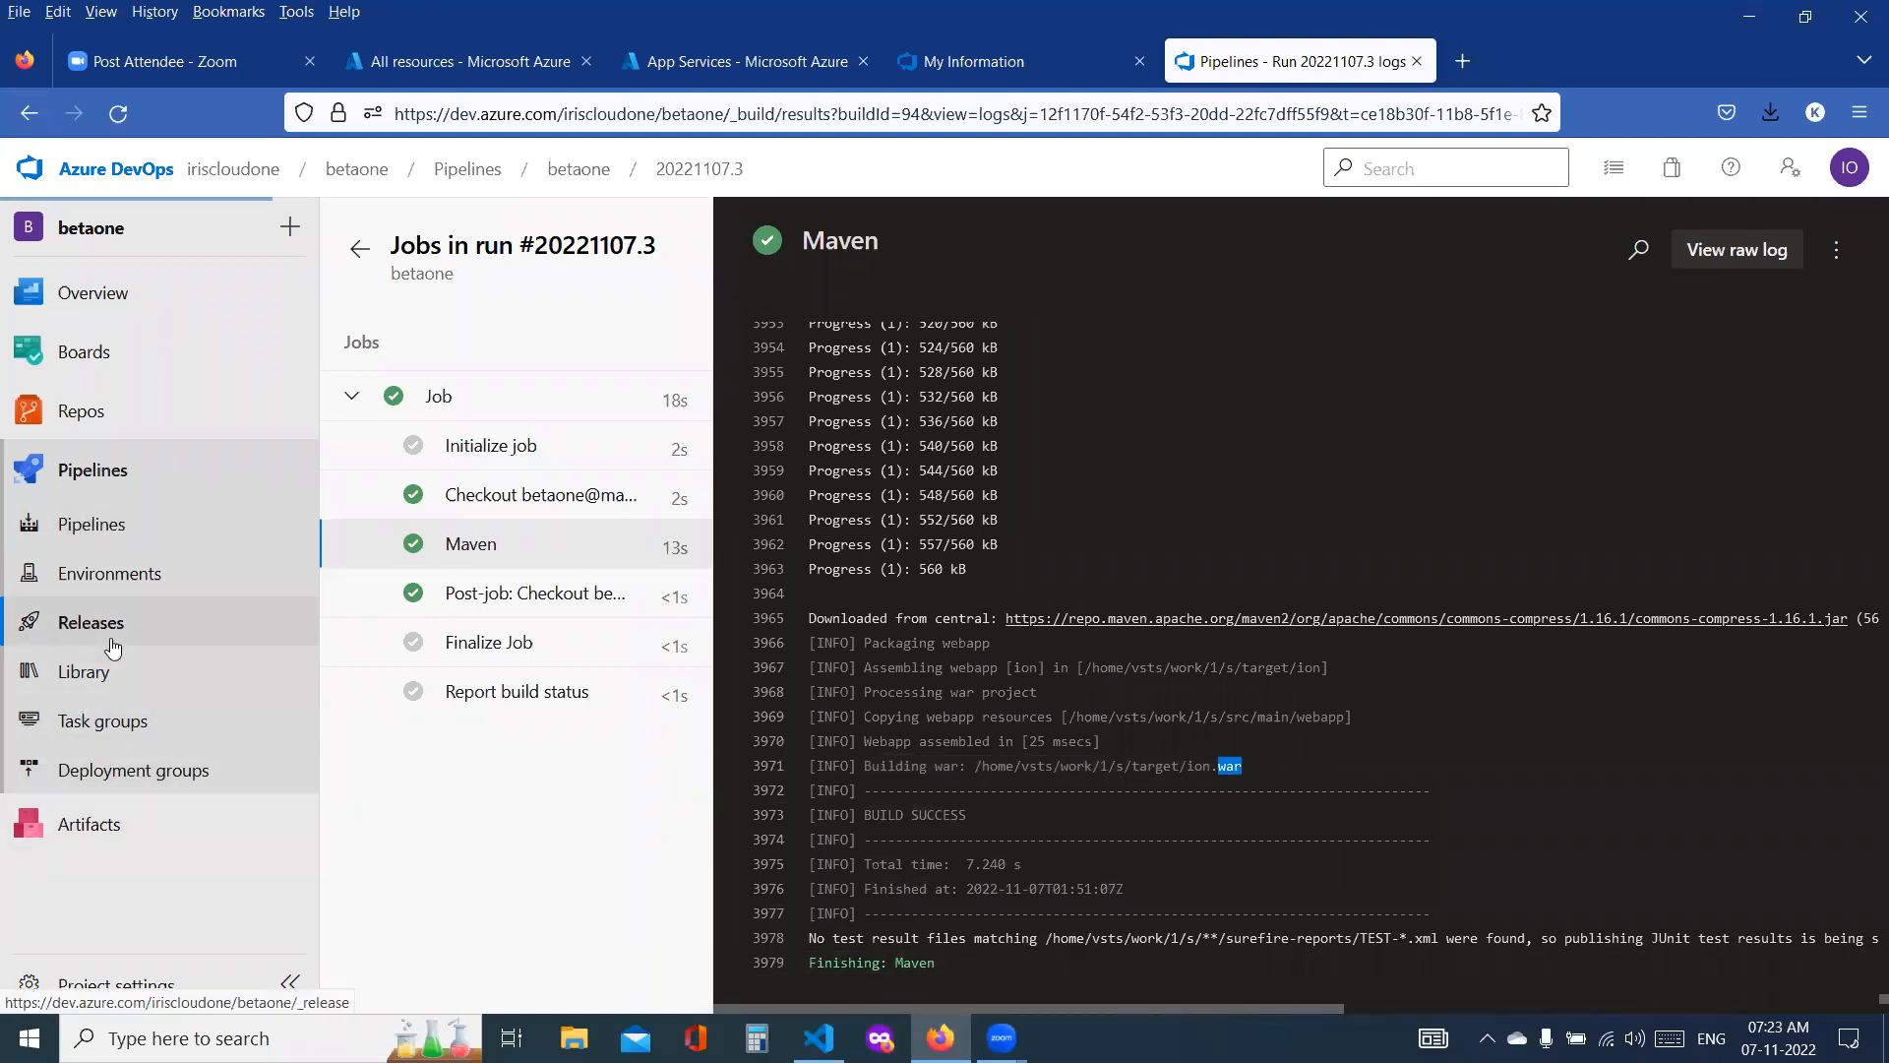
left_click(1539, 257)
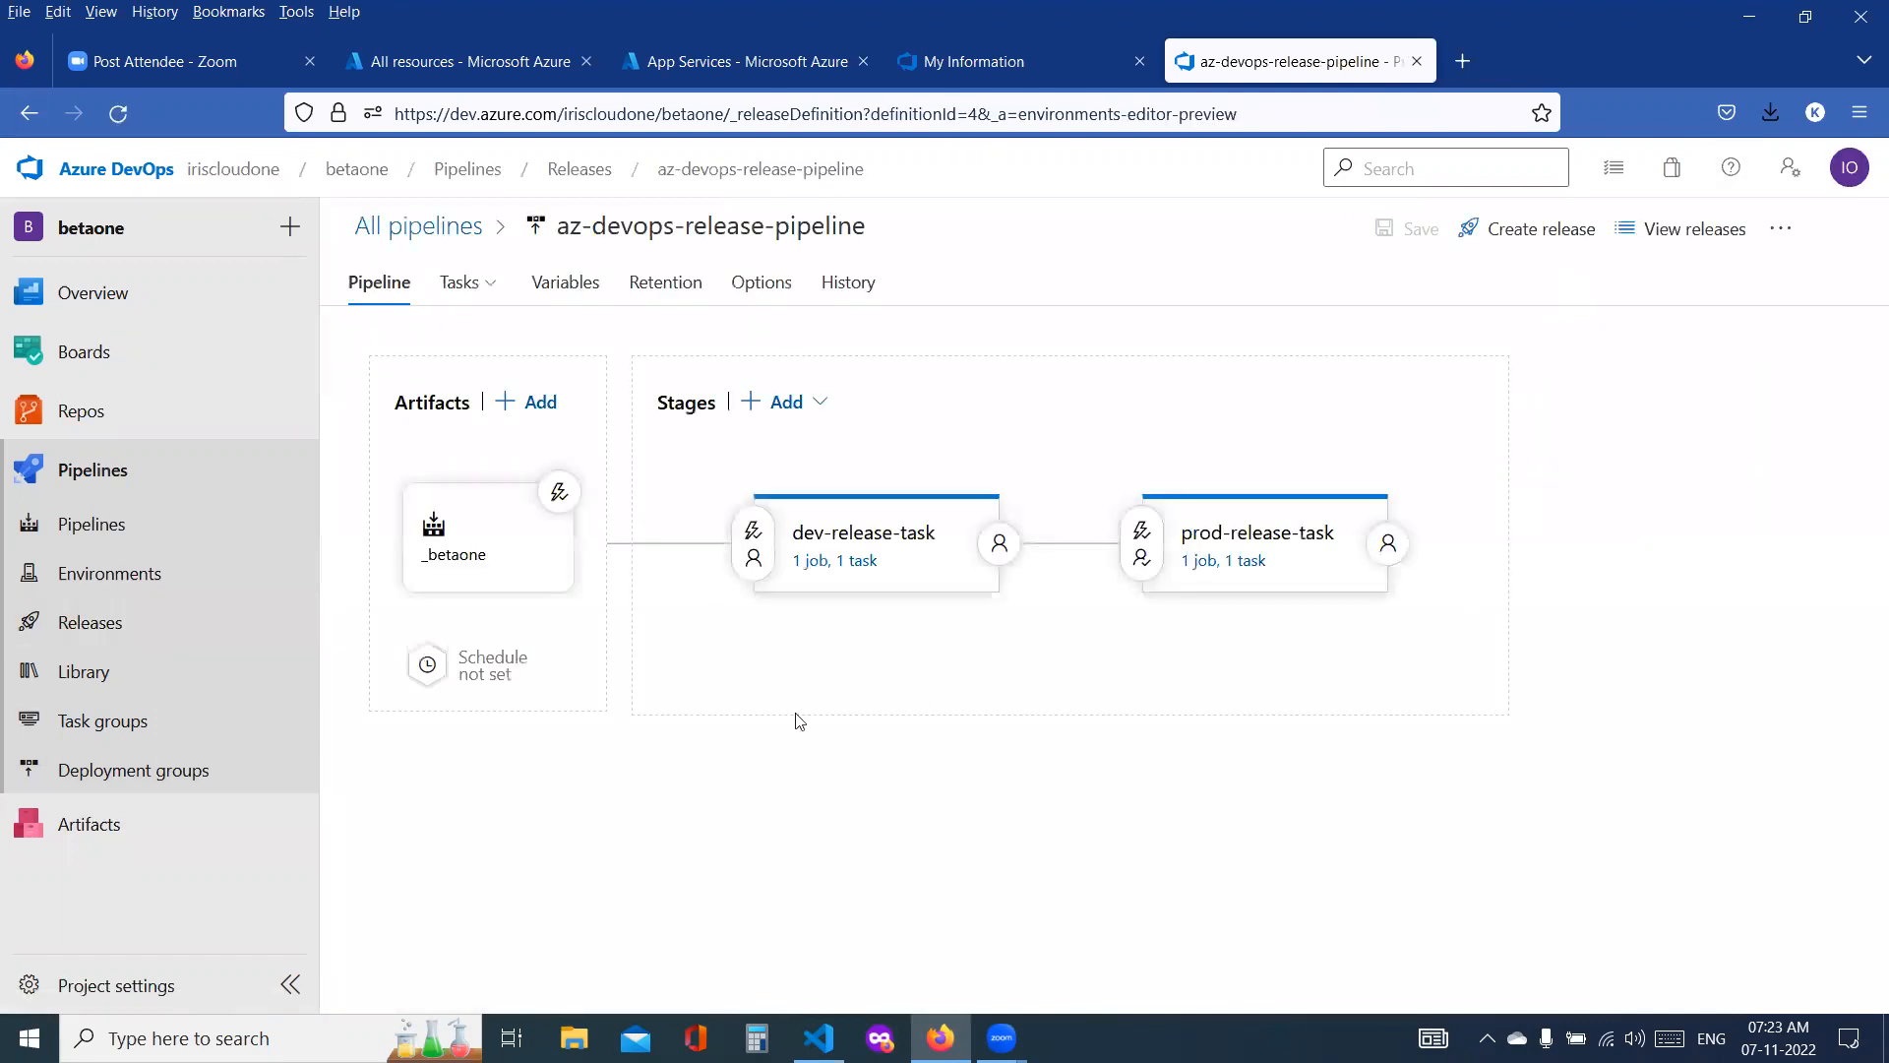
left_click(842, 566)
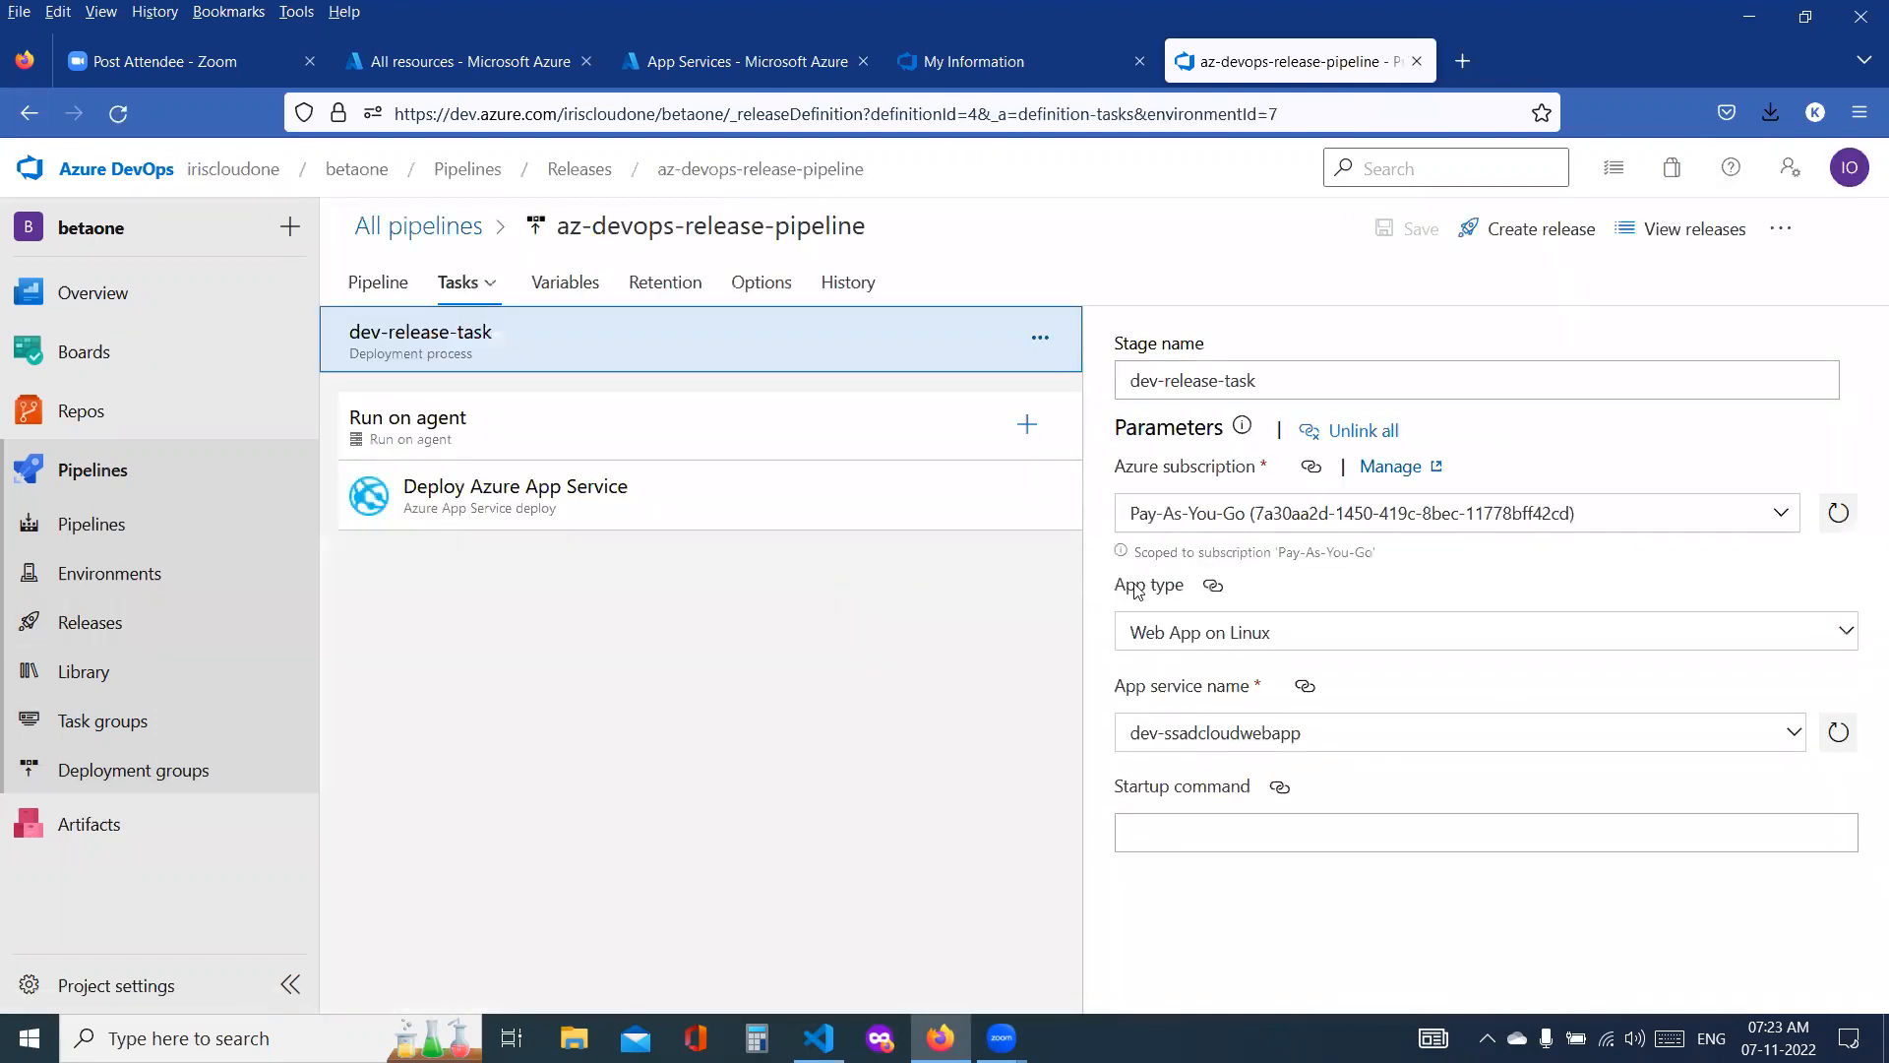
left_click(1262, 734)
left_click(569, 434)
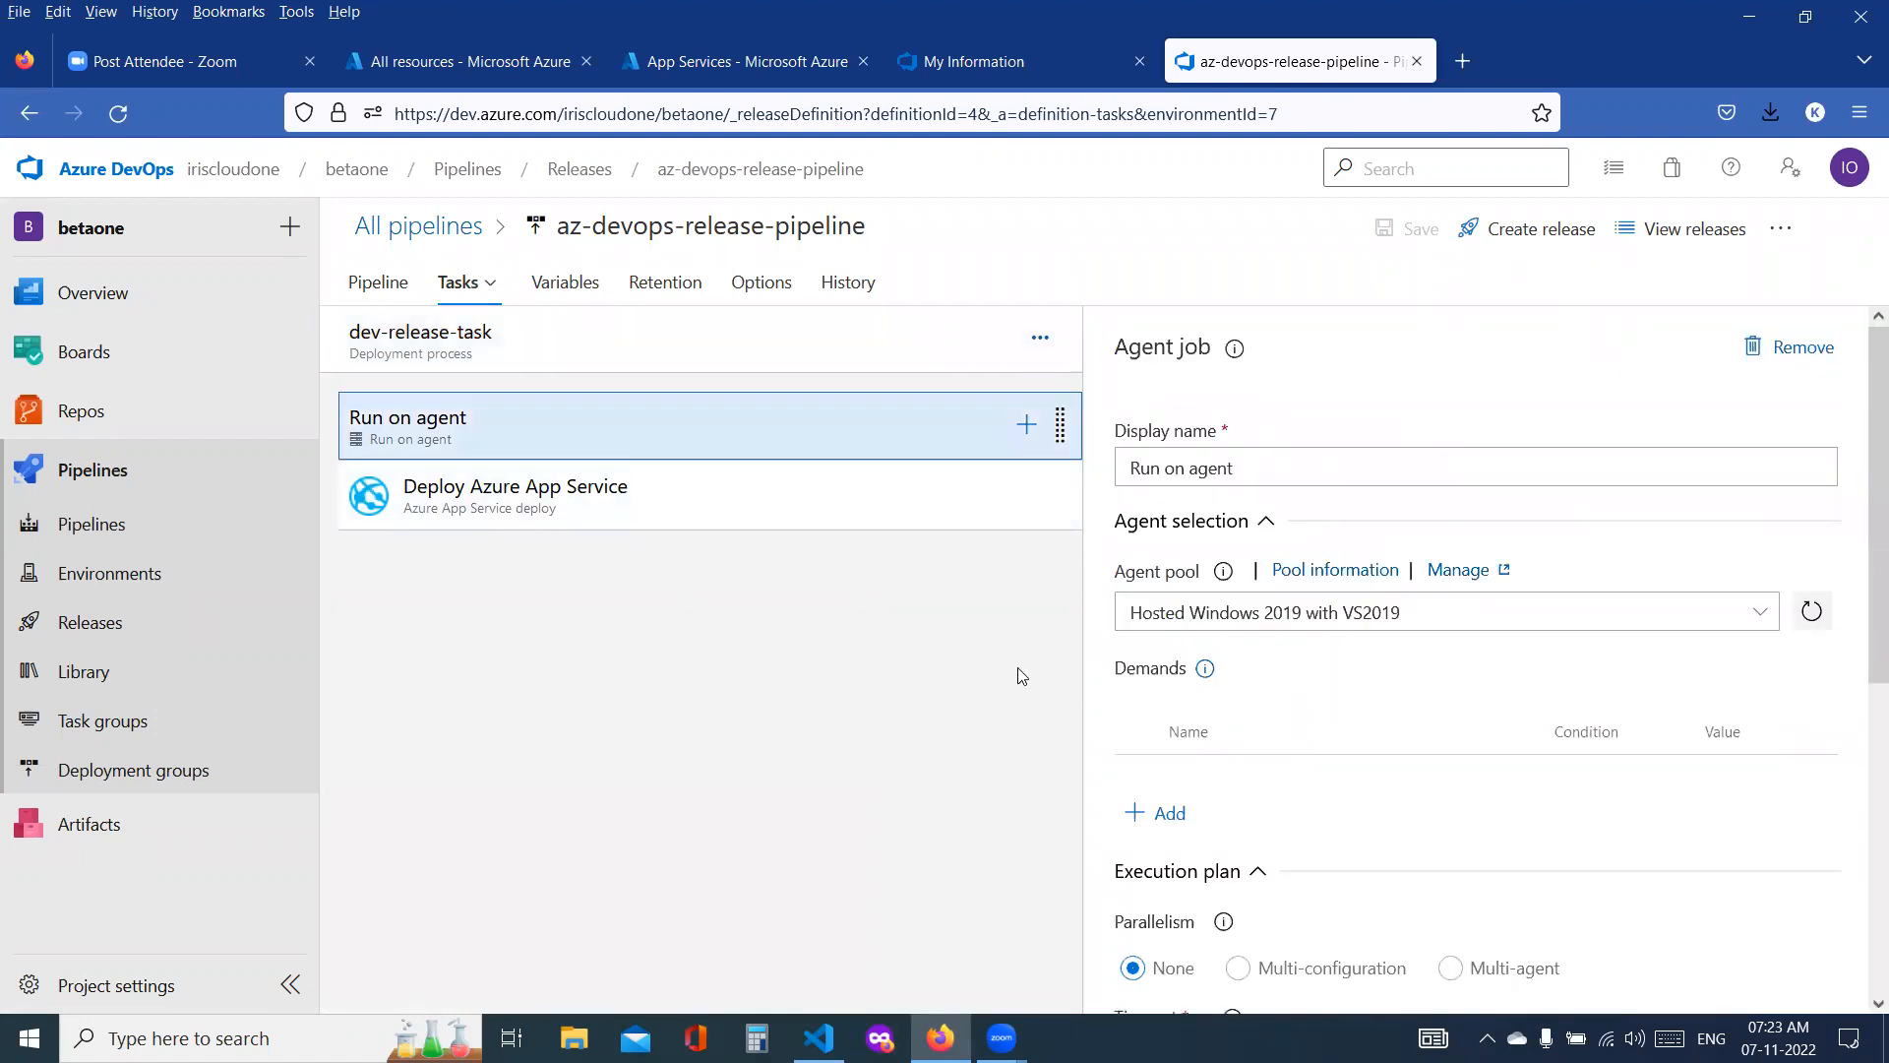
left_click(646, 507)
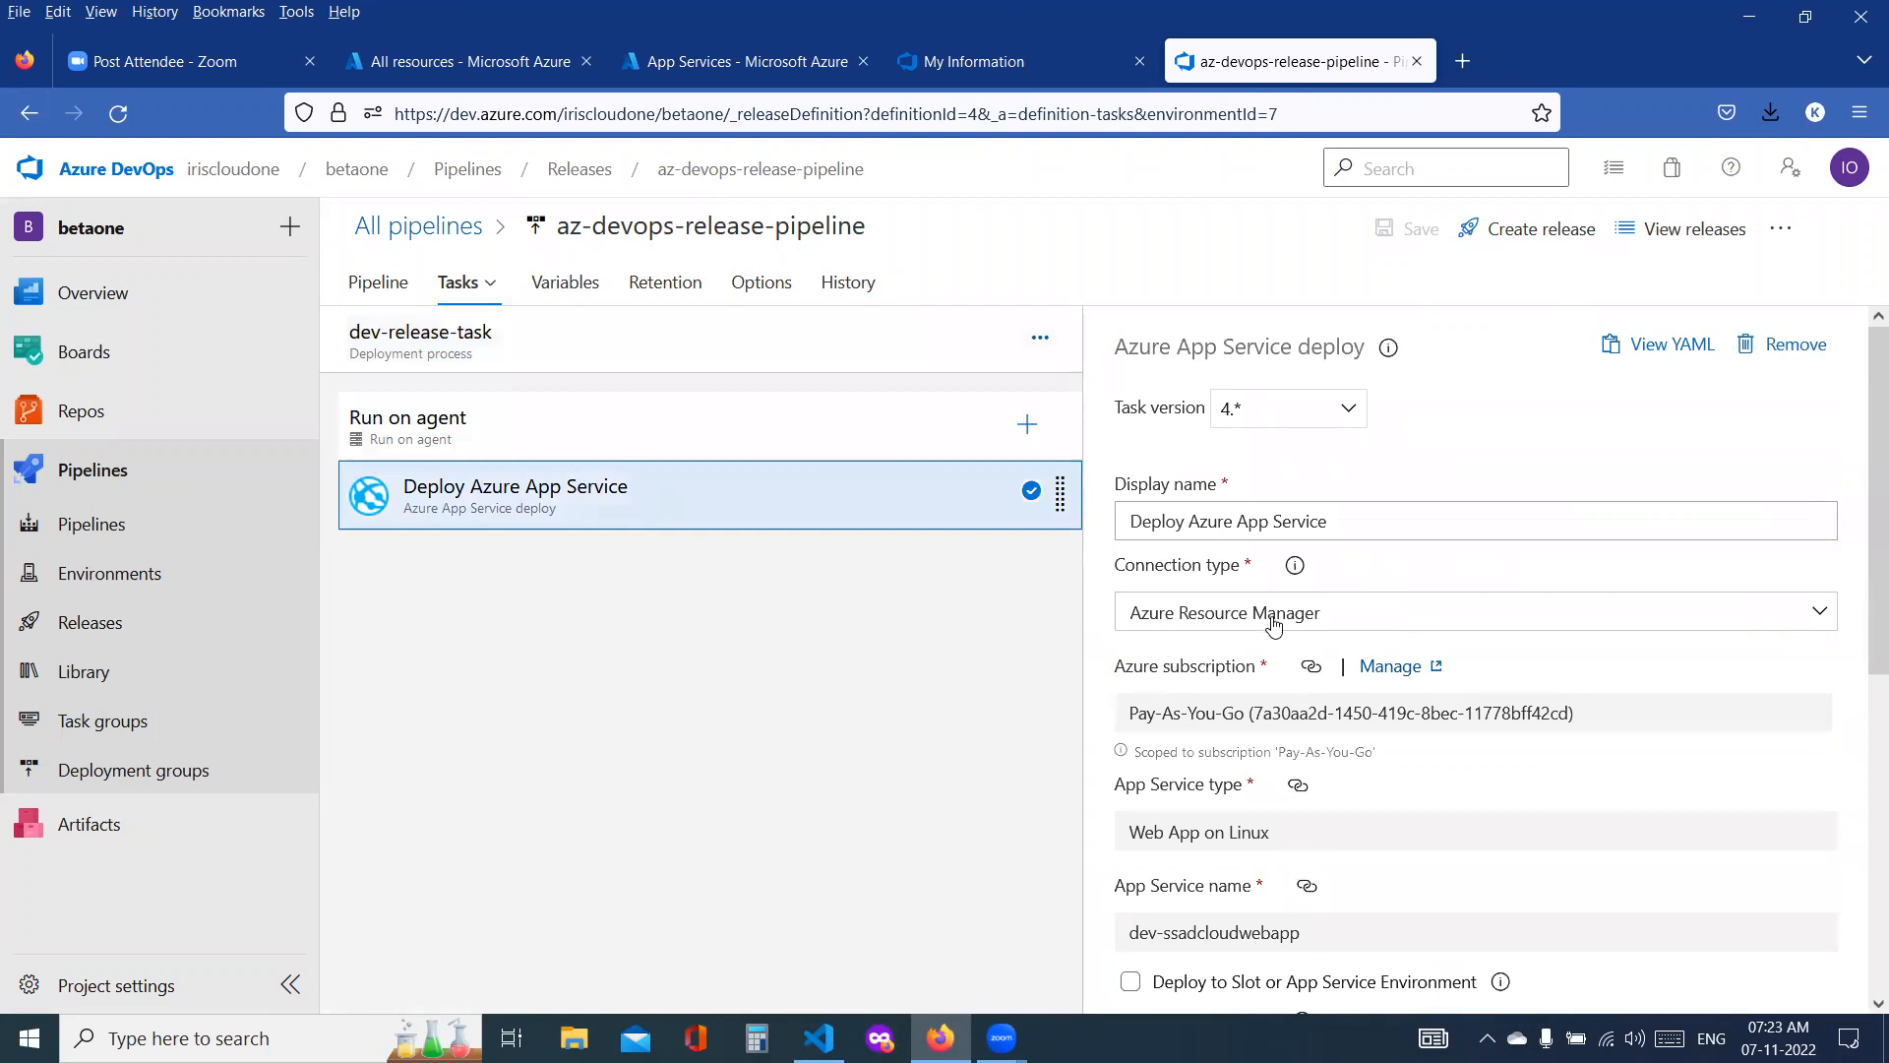
Step: Try the Azure Pipelines agent pool for the Run on agent job and check the job's remaining settings
left_click(572, 453)
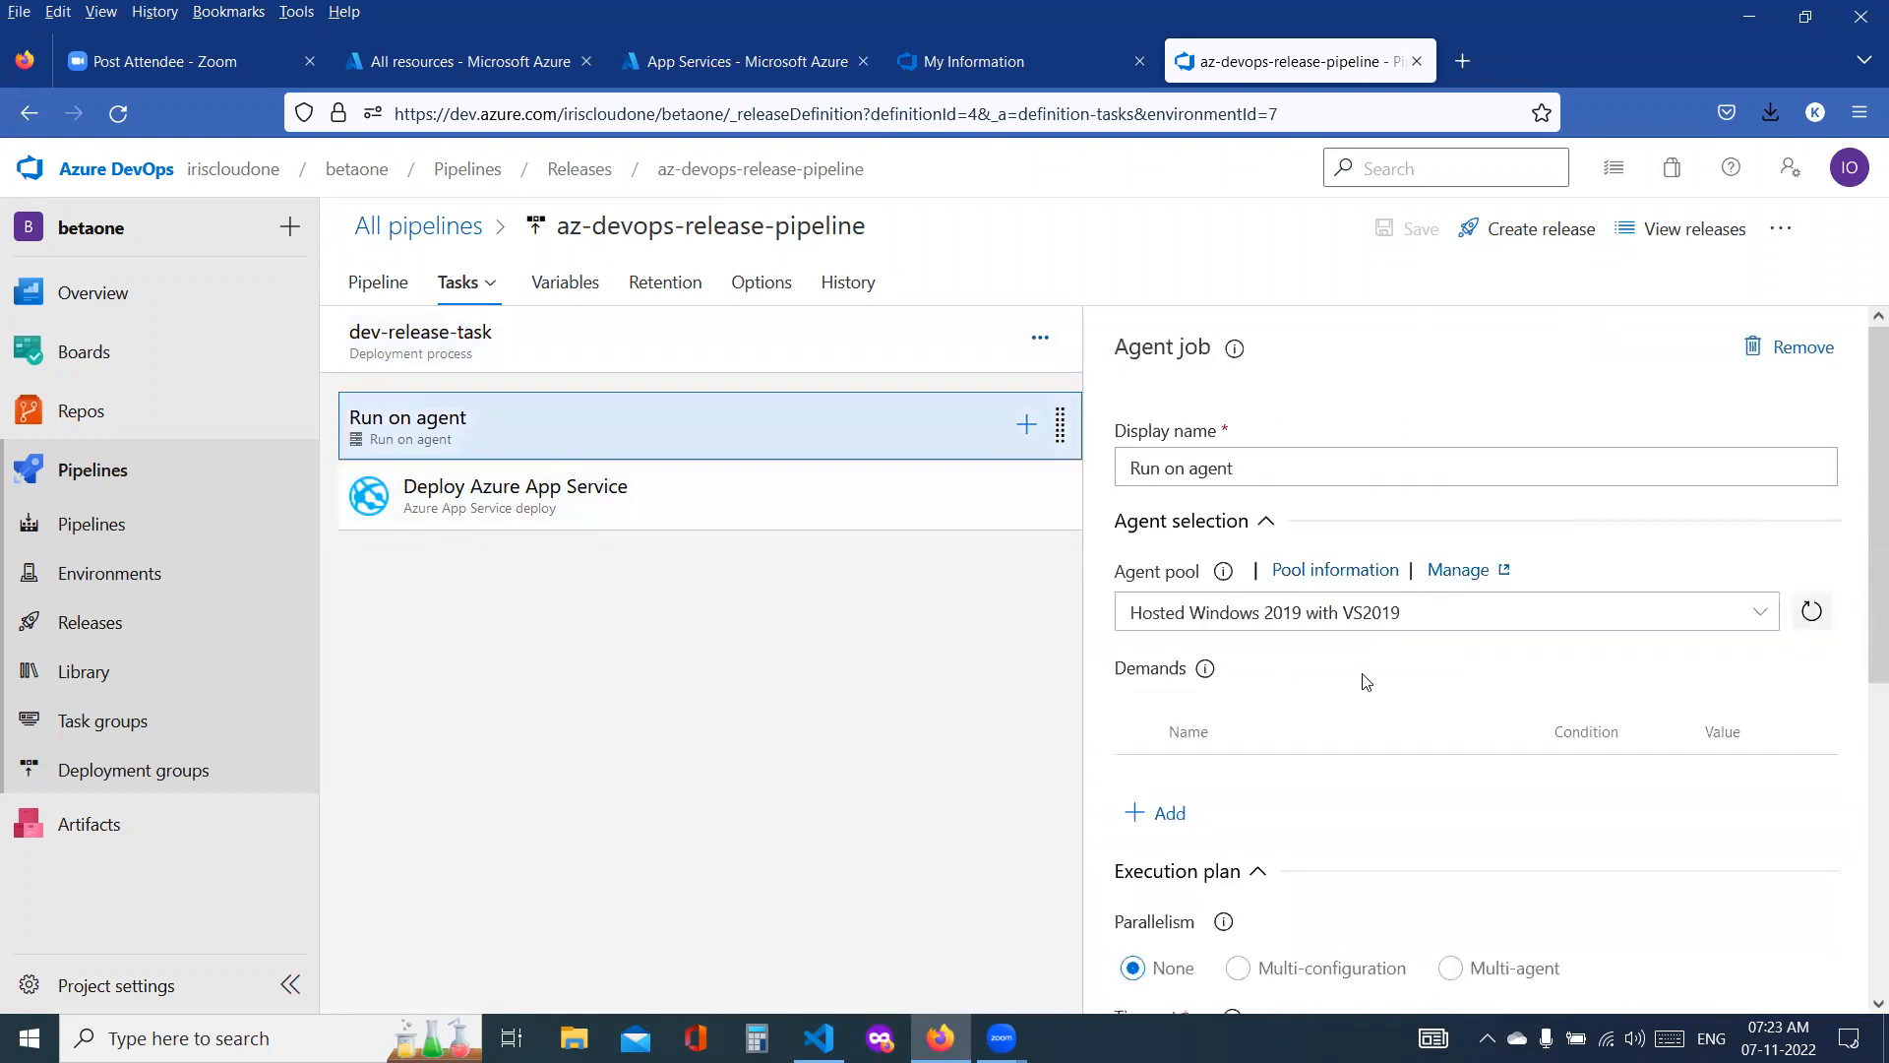
left_click(1389, 616)
left_click(1760, 615)
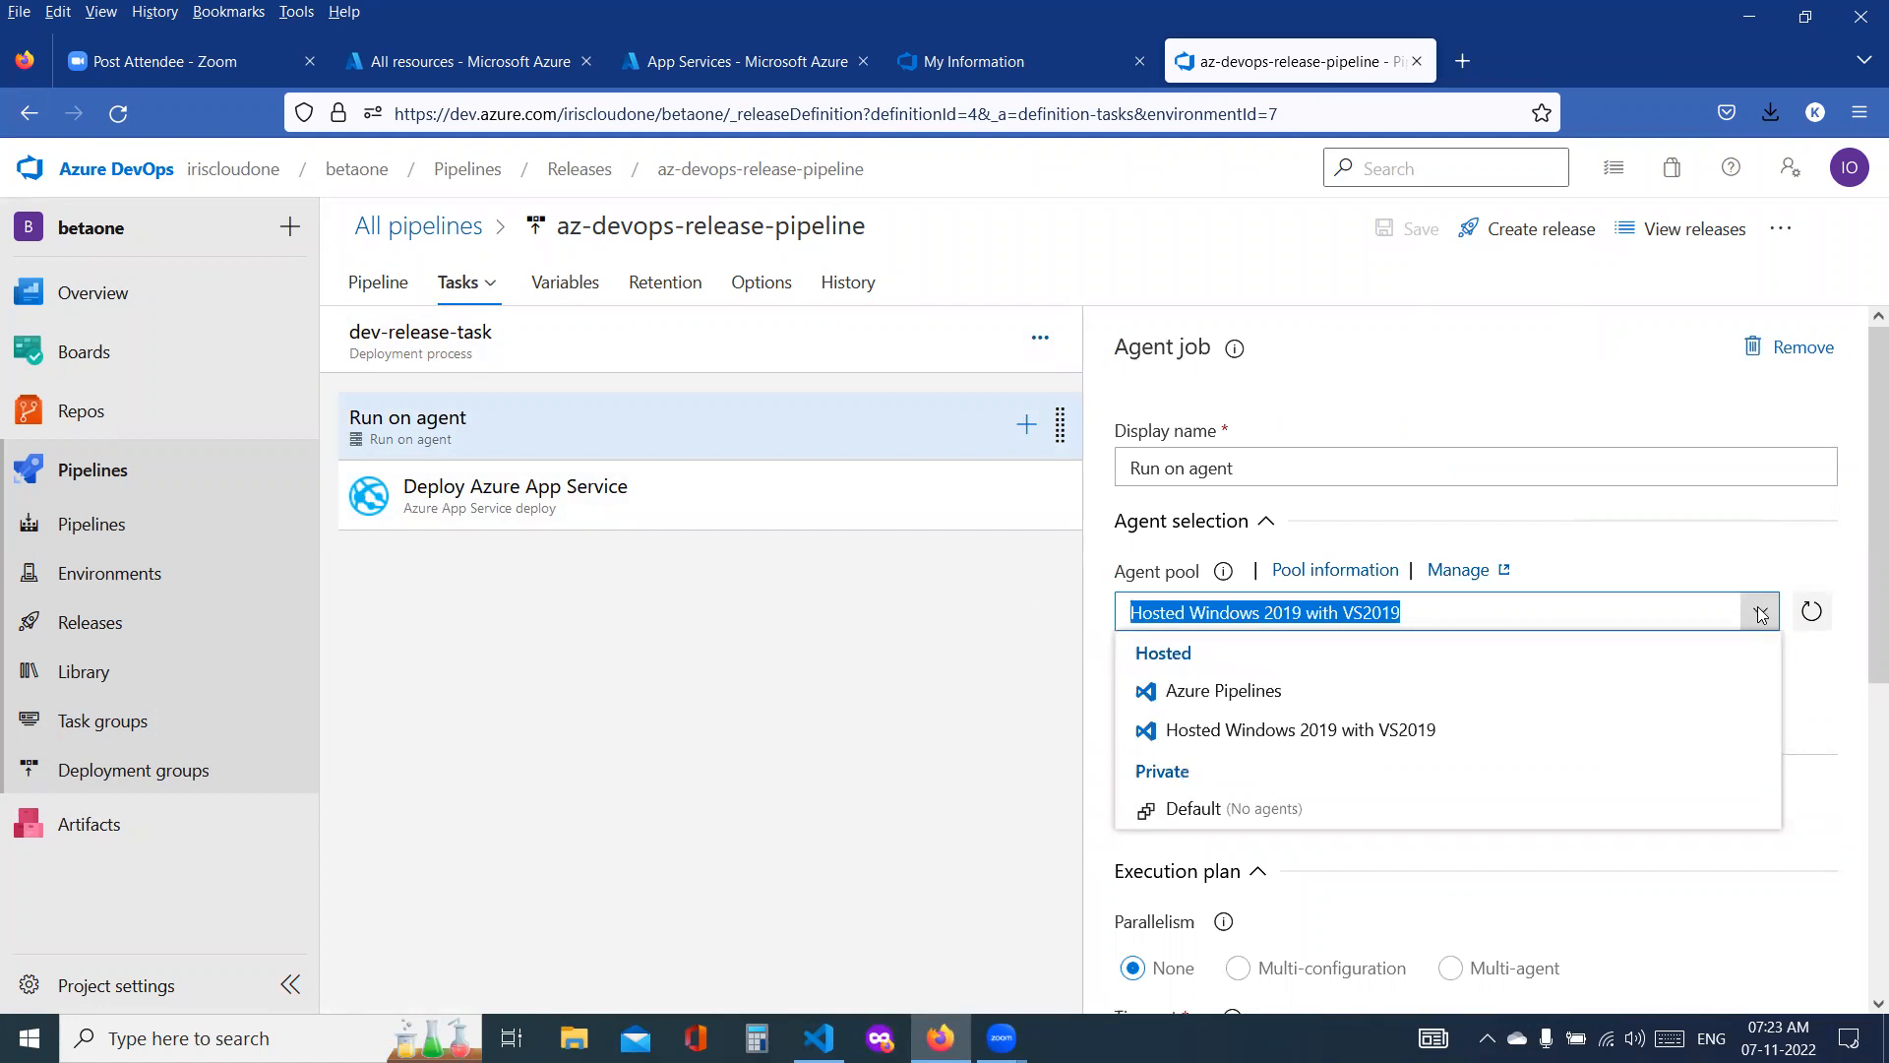
left_click(1421, 694)
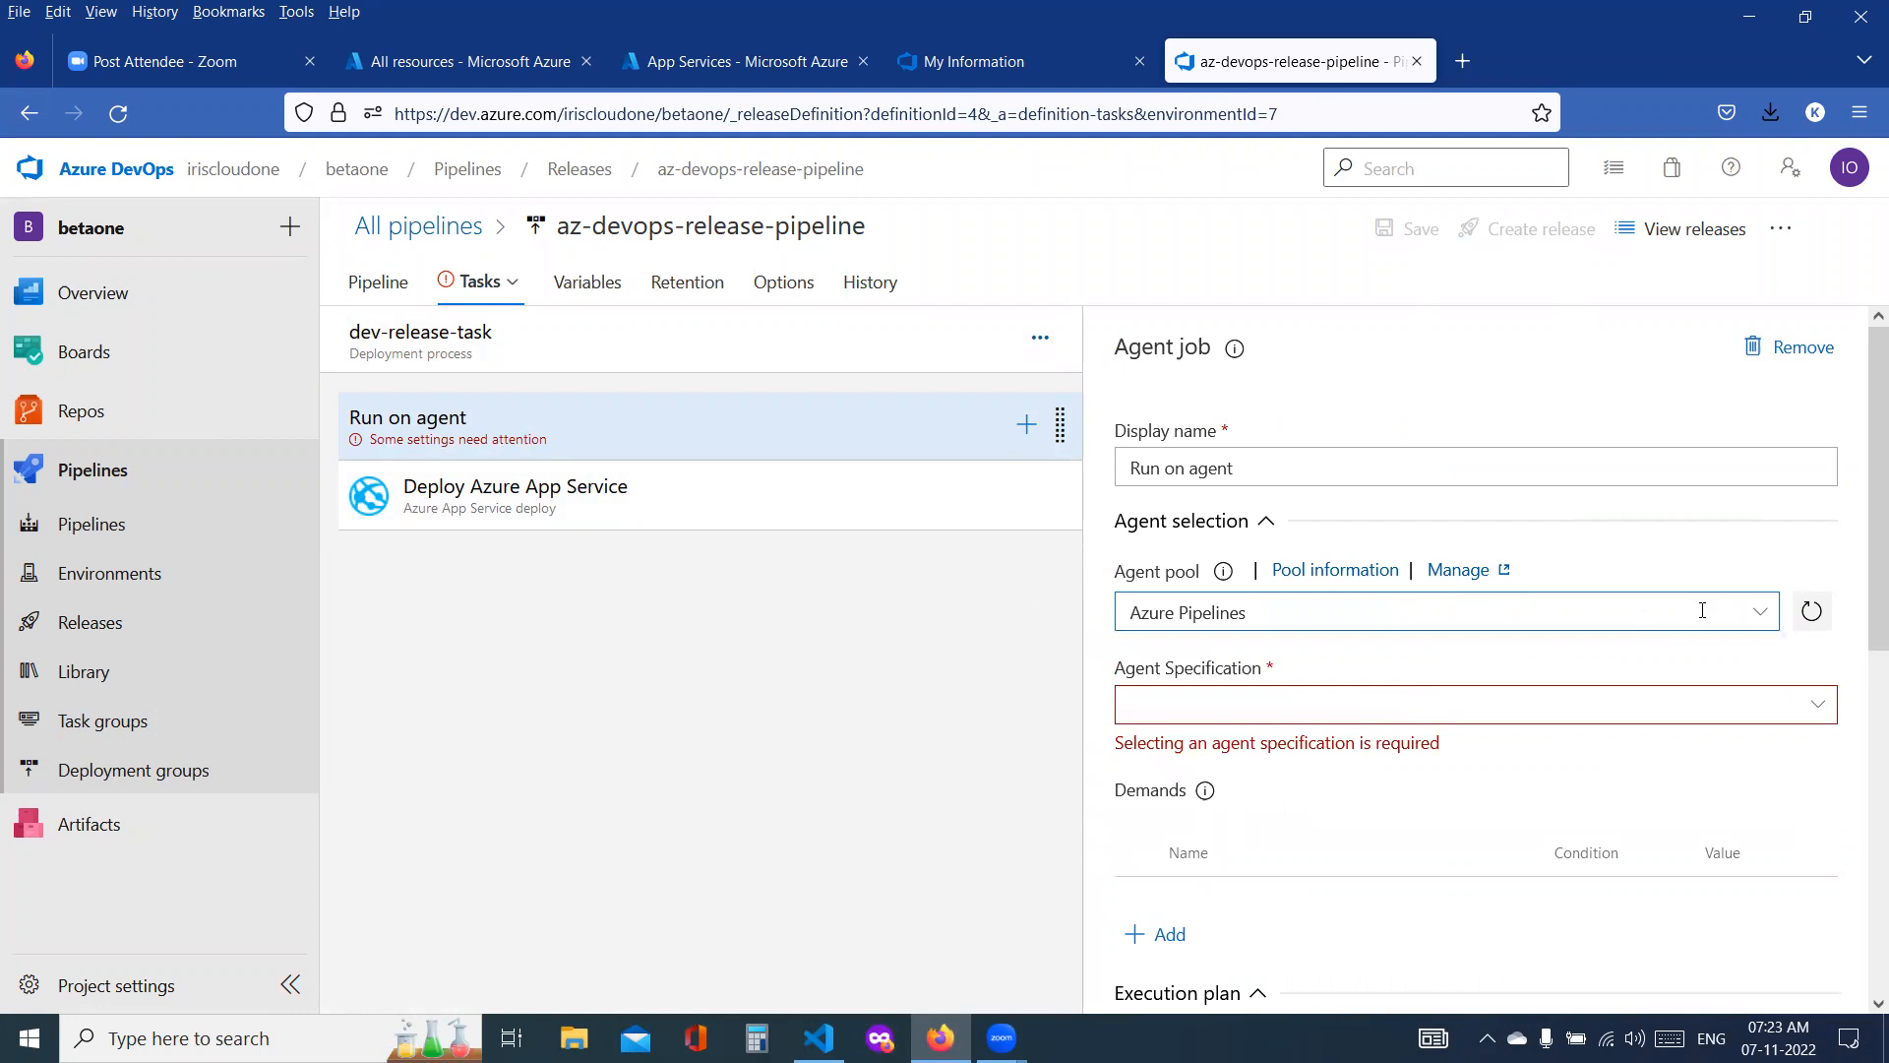
left_click(1761, 617)
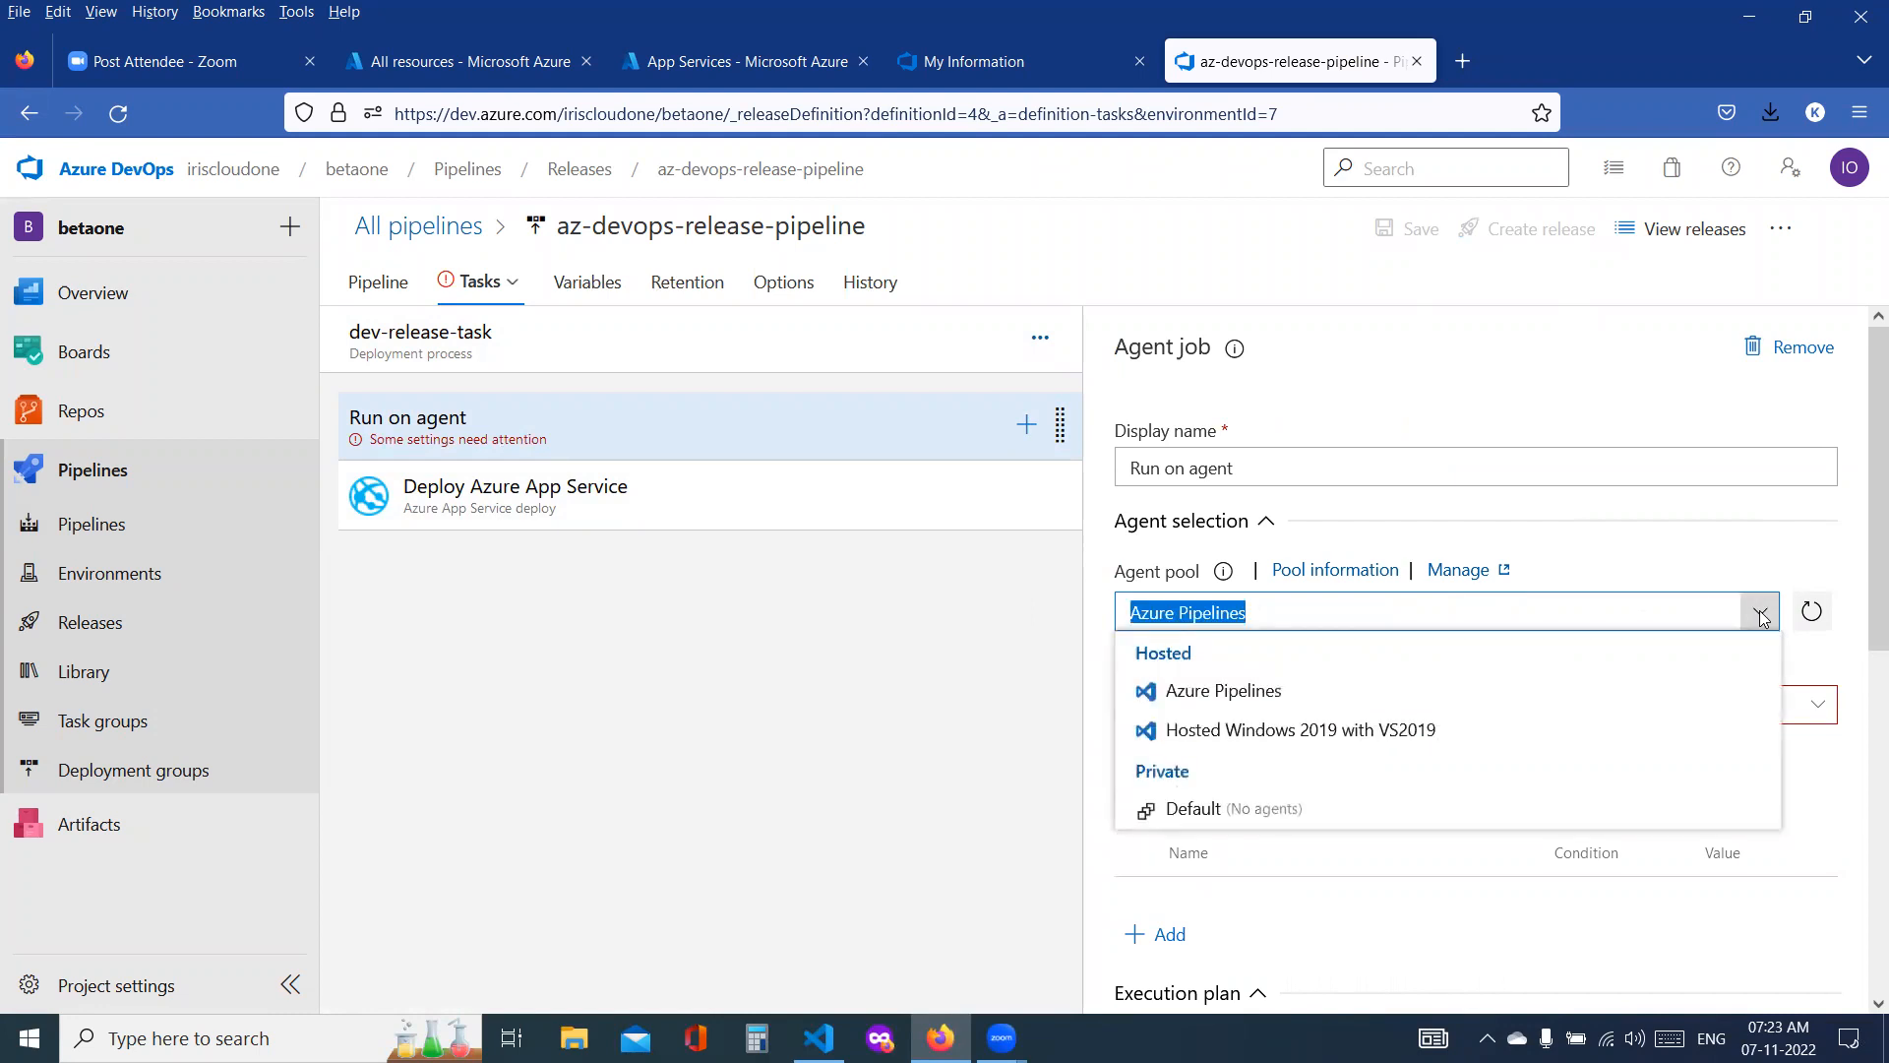
left_click(915, 705)
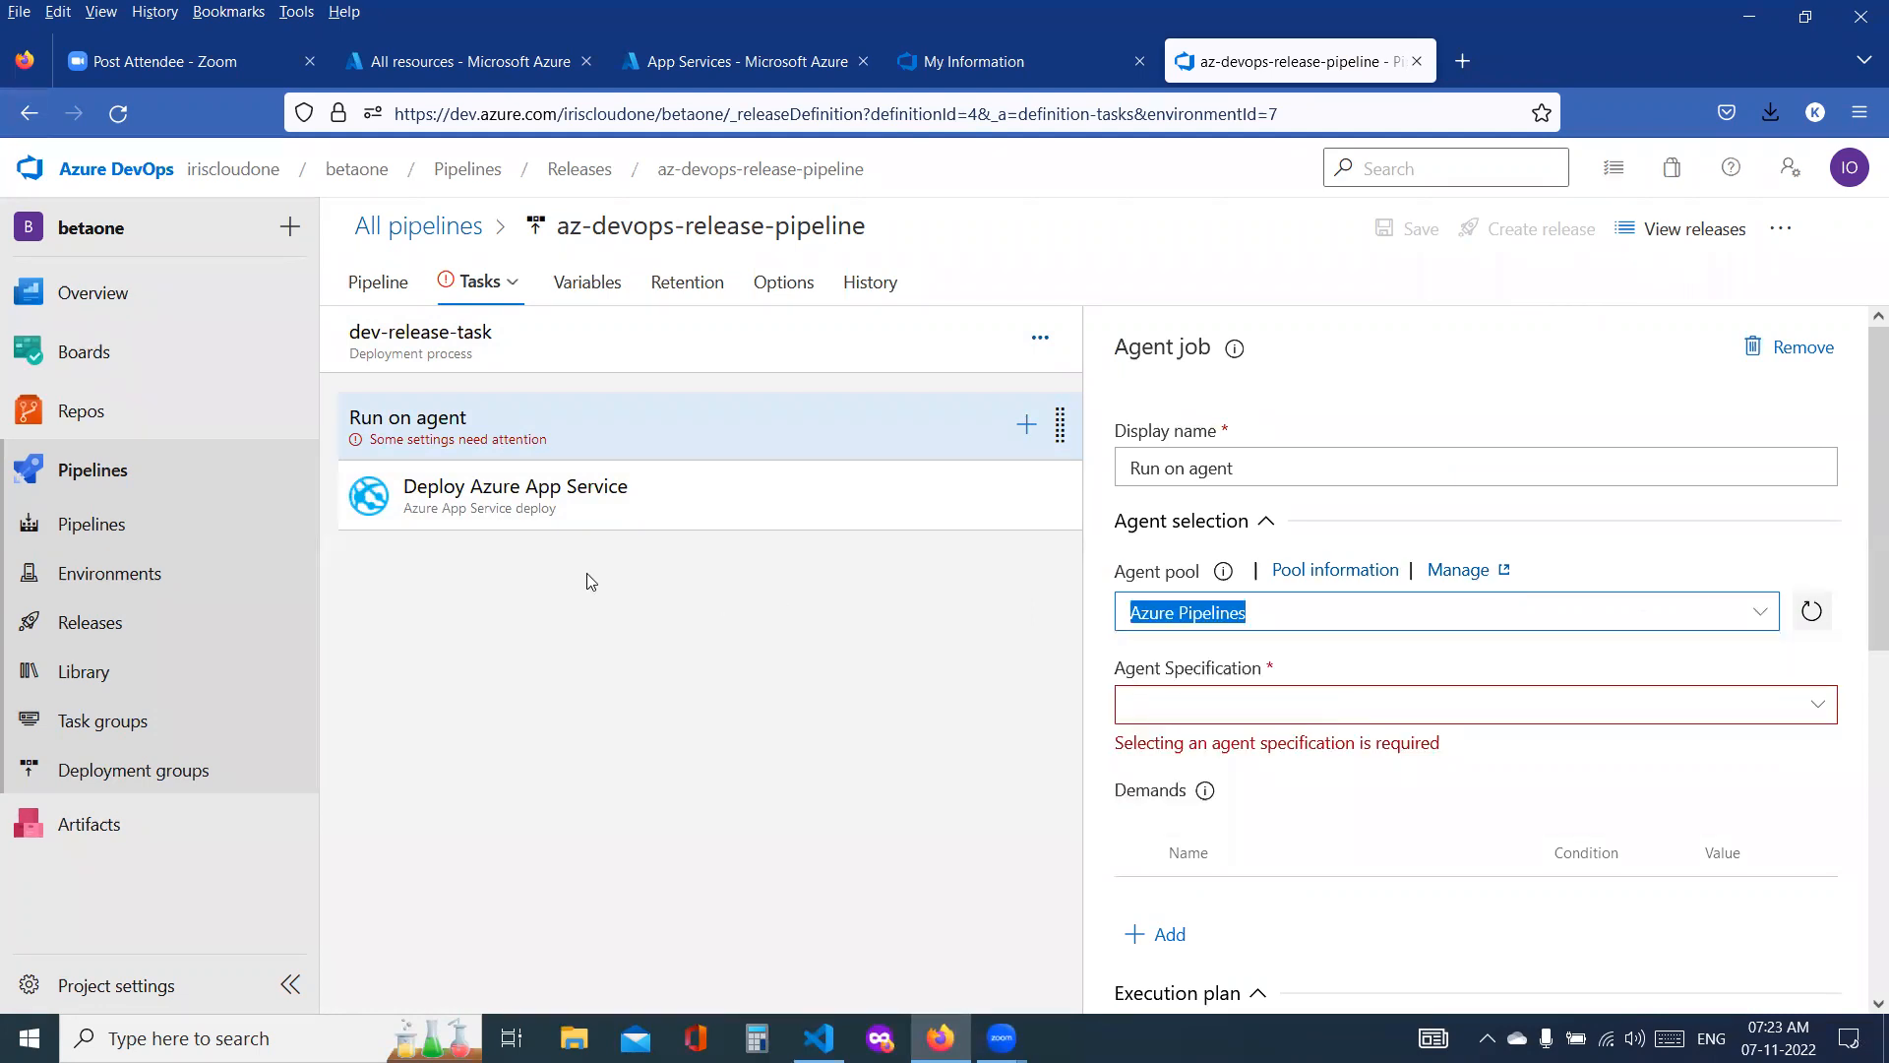
scroll(1439, 852, "down", 5)
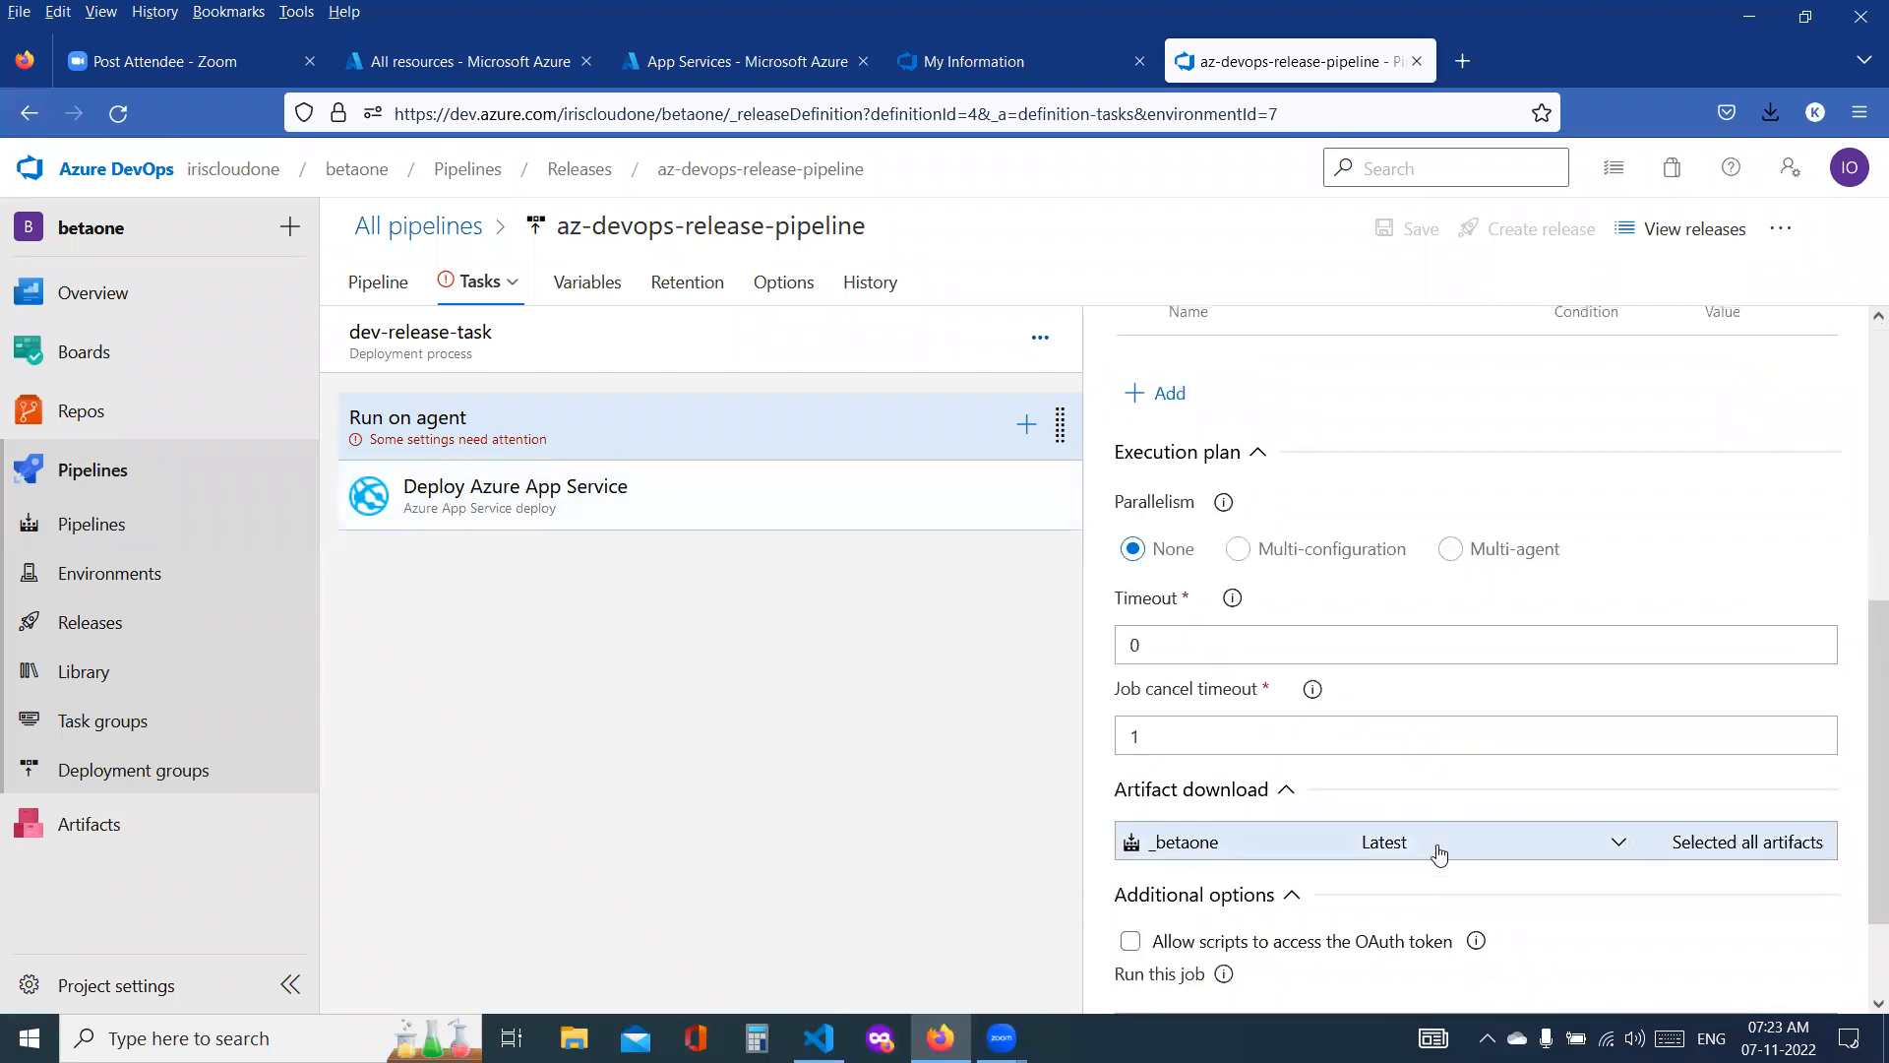
scroll(1438, 853, "up", 5)
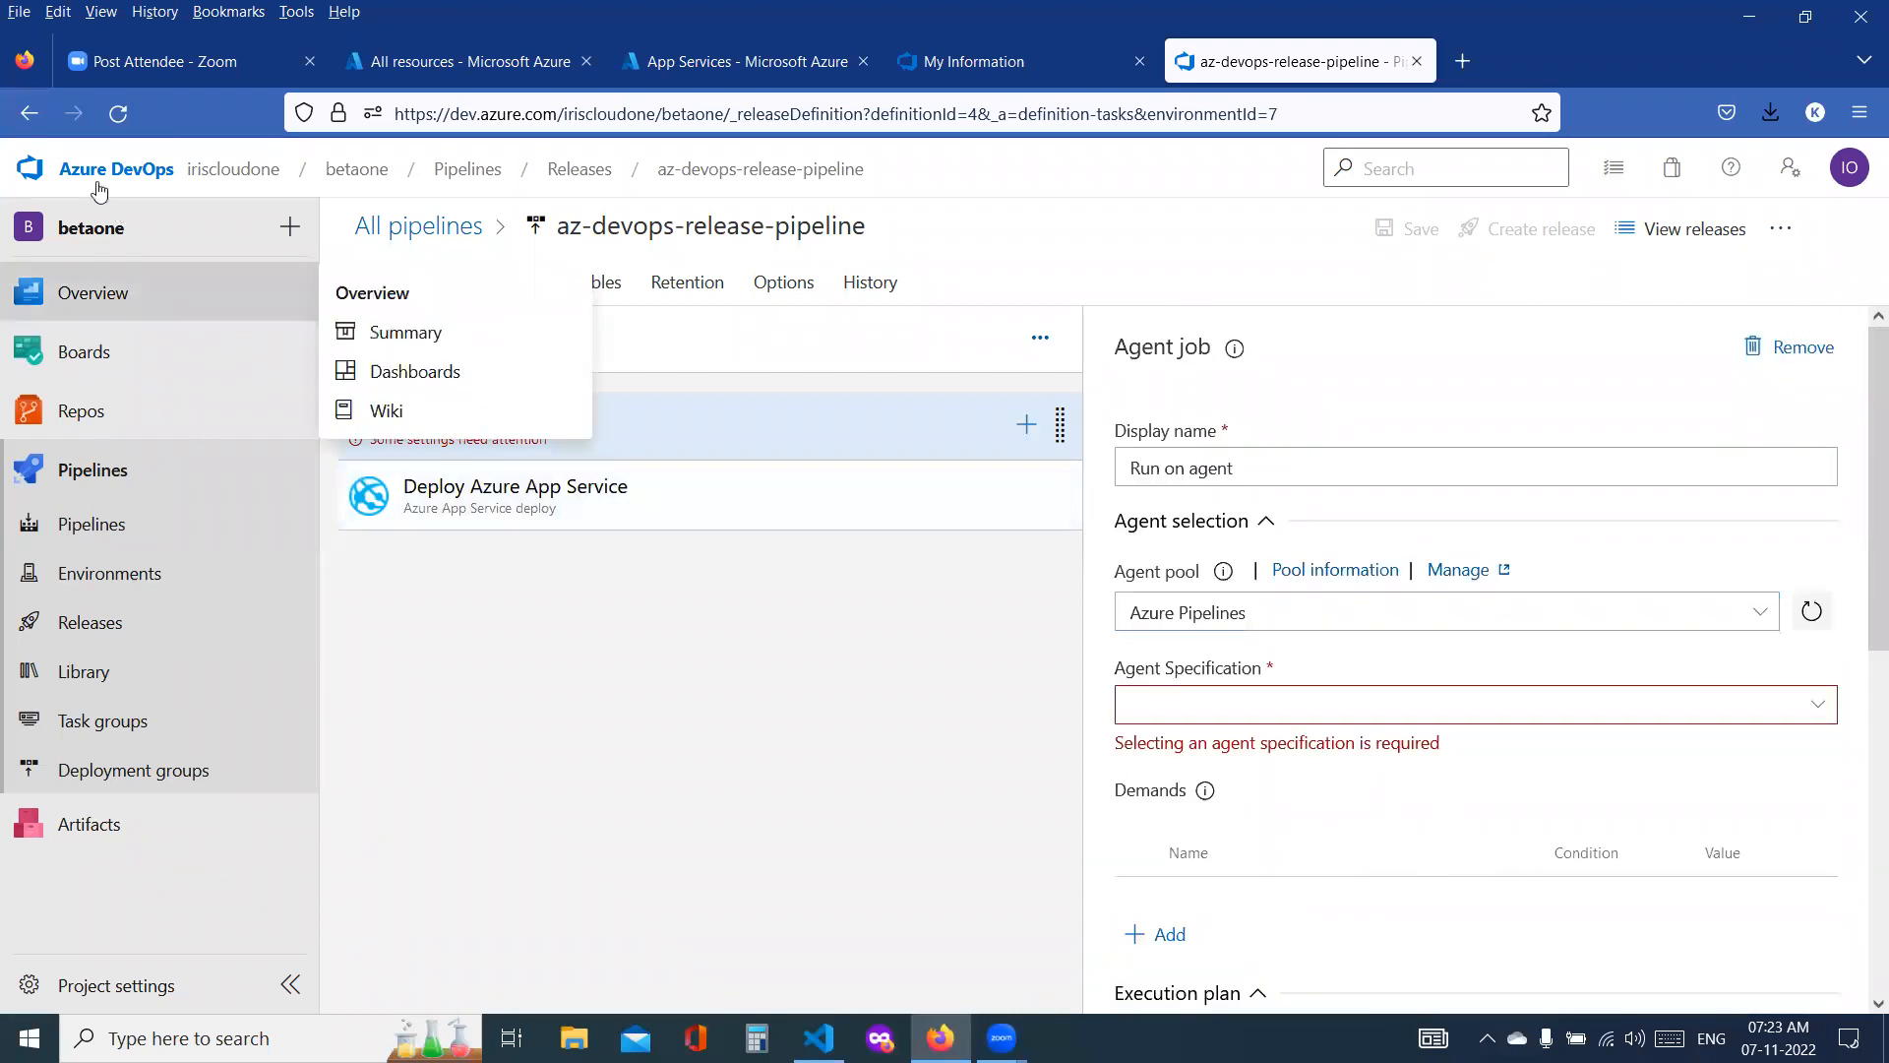
Step: Return the dev-release-task agent job's pool to Hosted Windows 2019 with VS2019
left_click(377, 282)
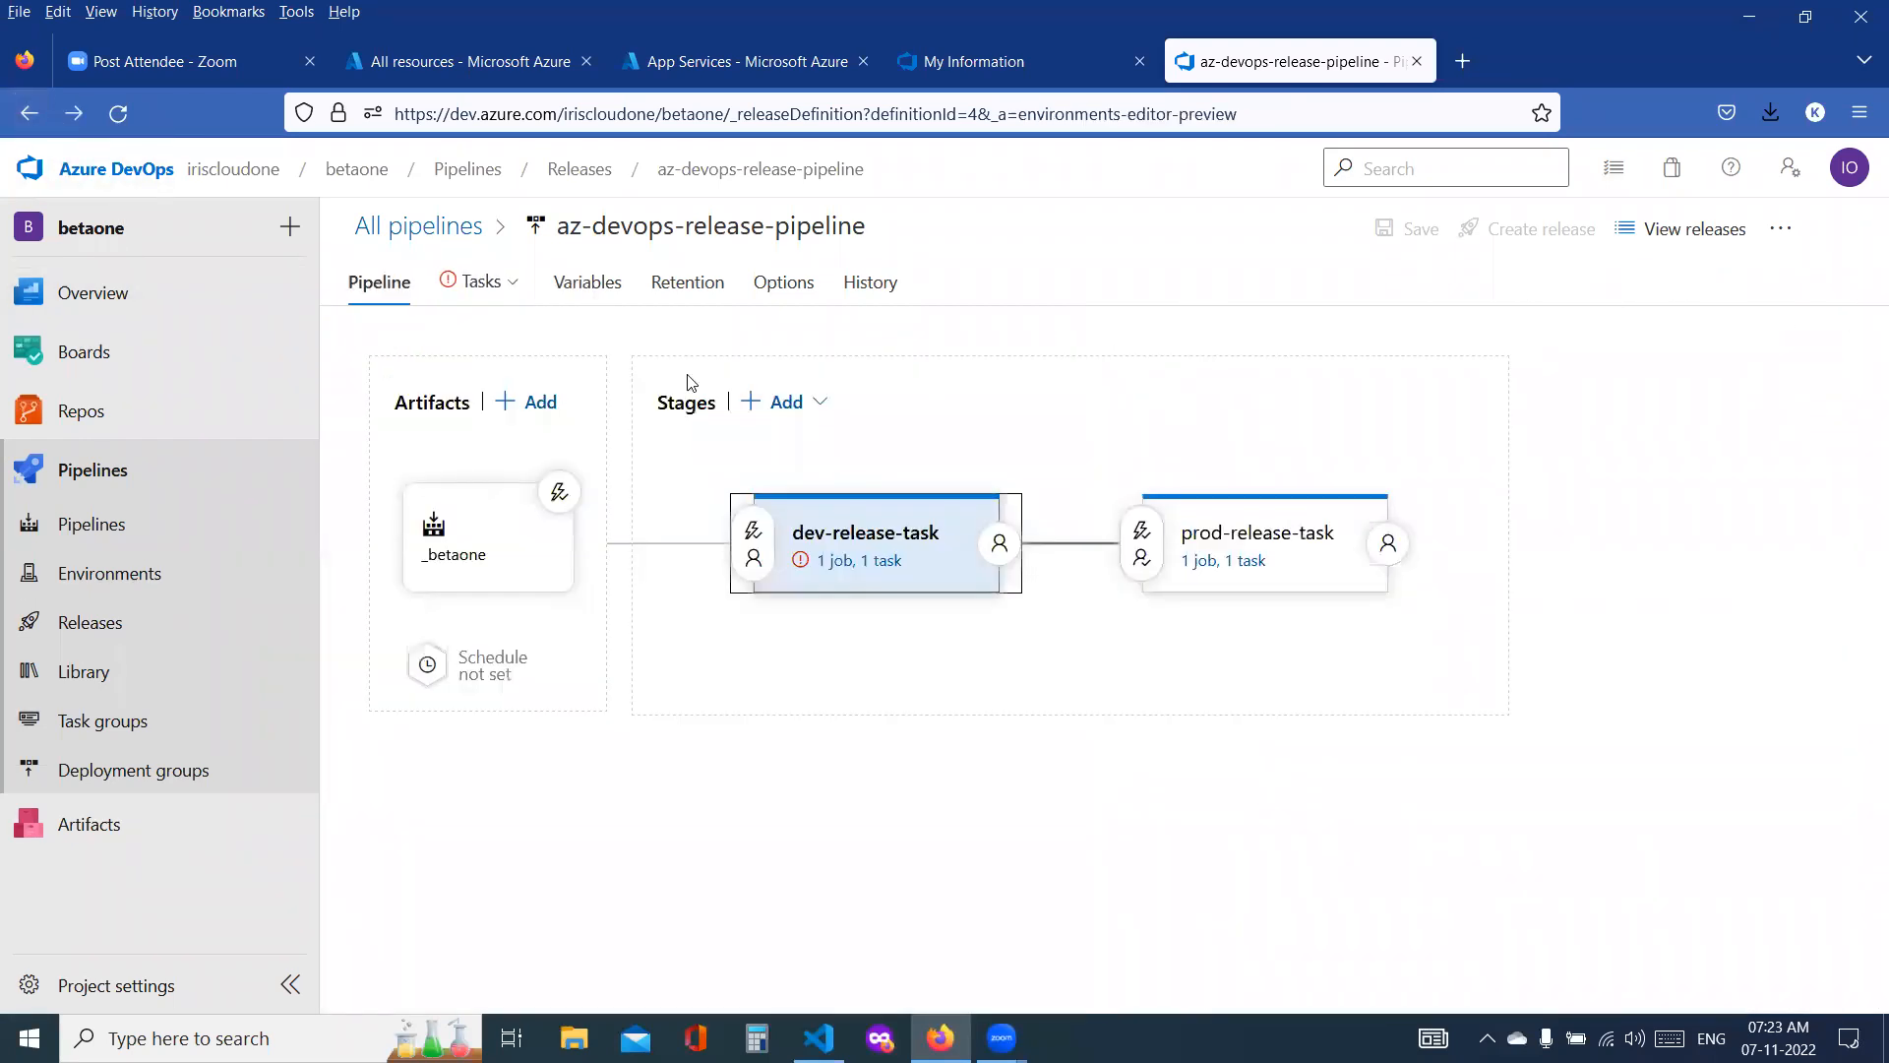
left_click(858, 560)
left_click(430, 423)
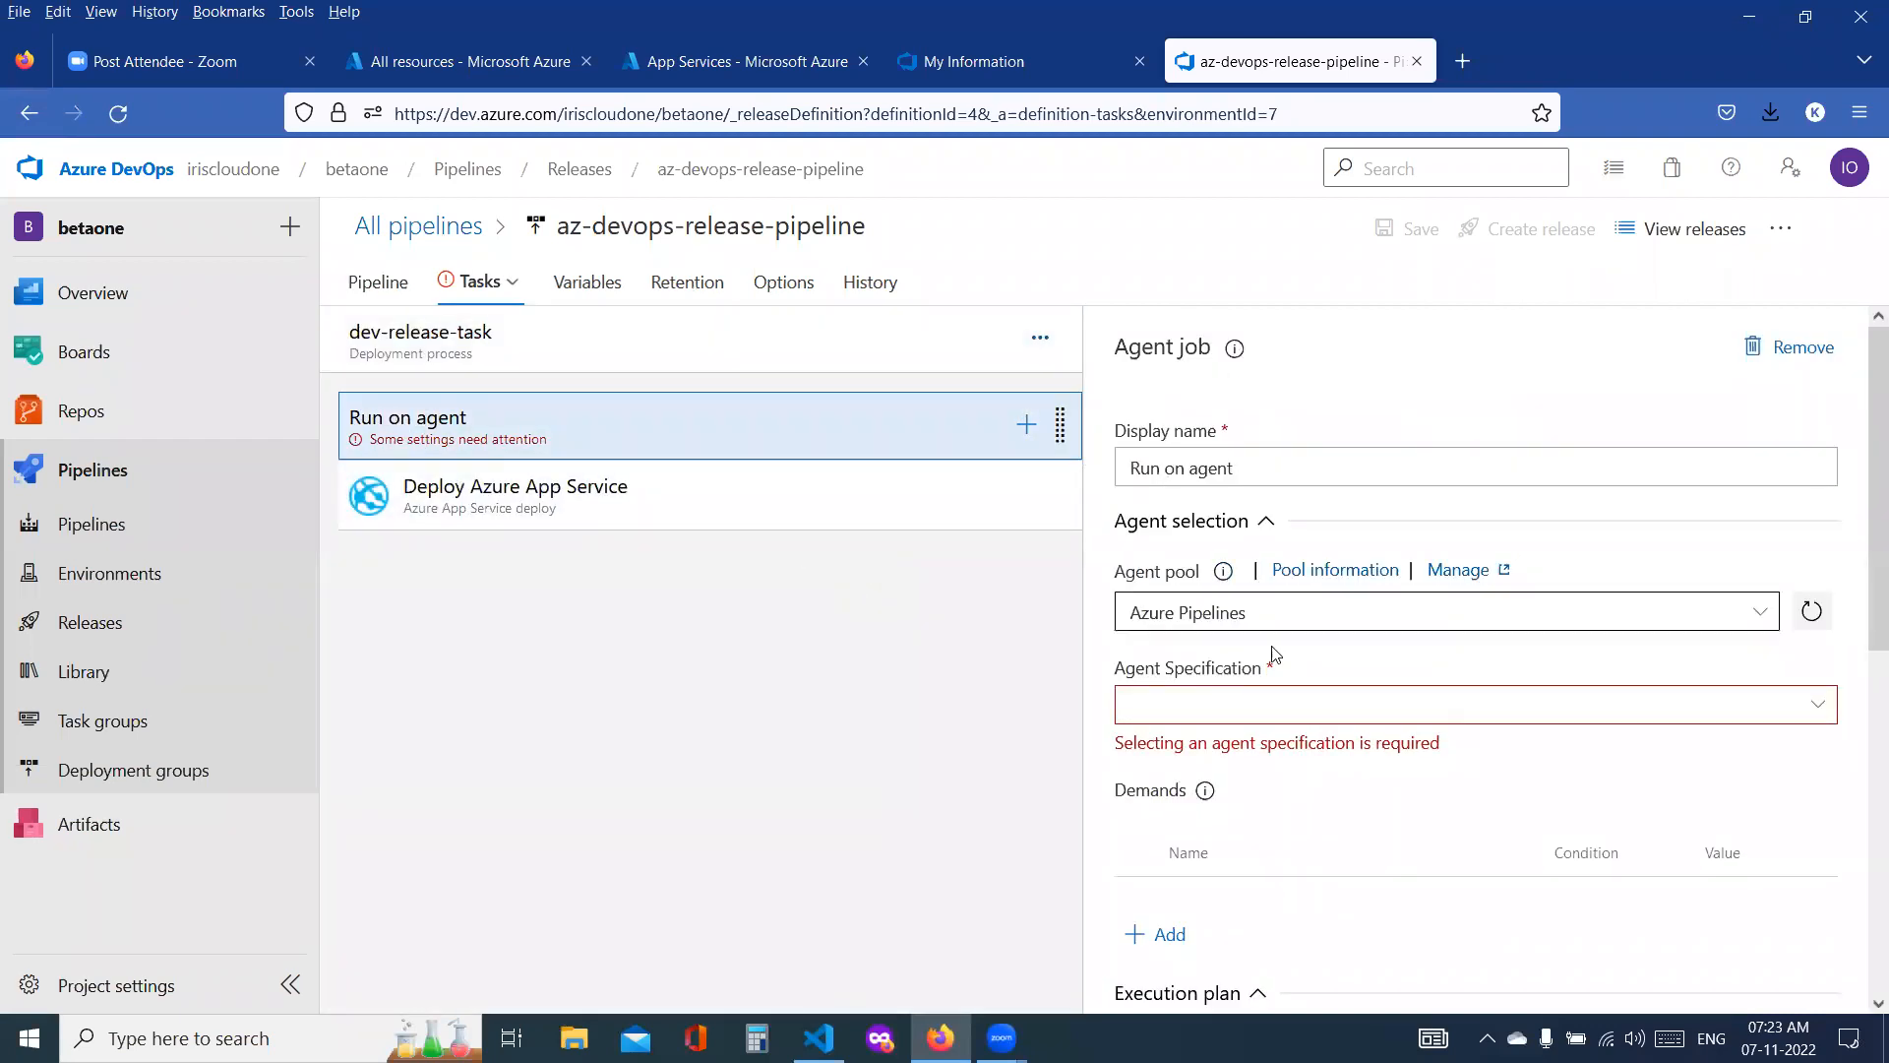
left_click(1340, 620)
left_click(1760, 611)
left_click(1464, 729)
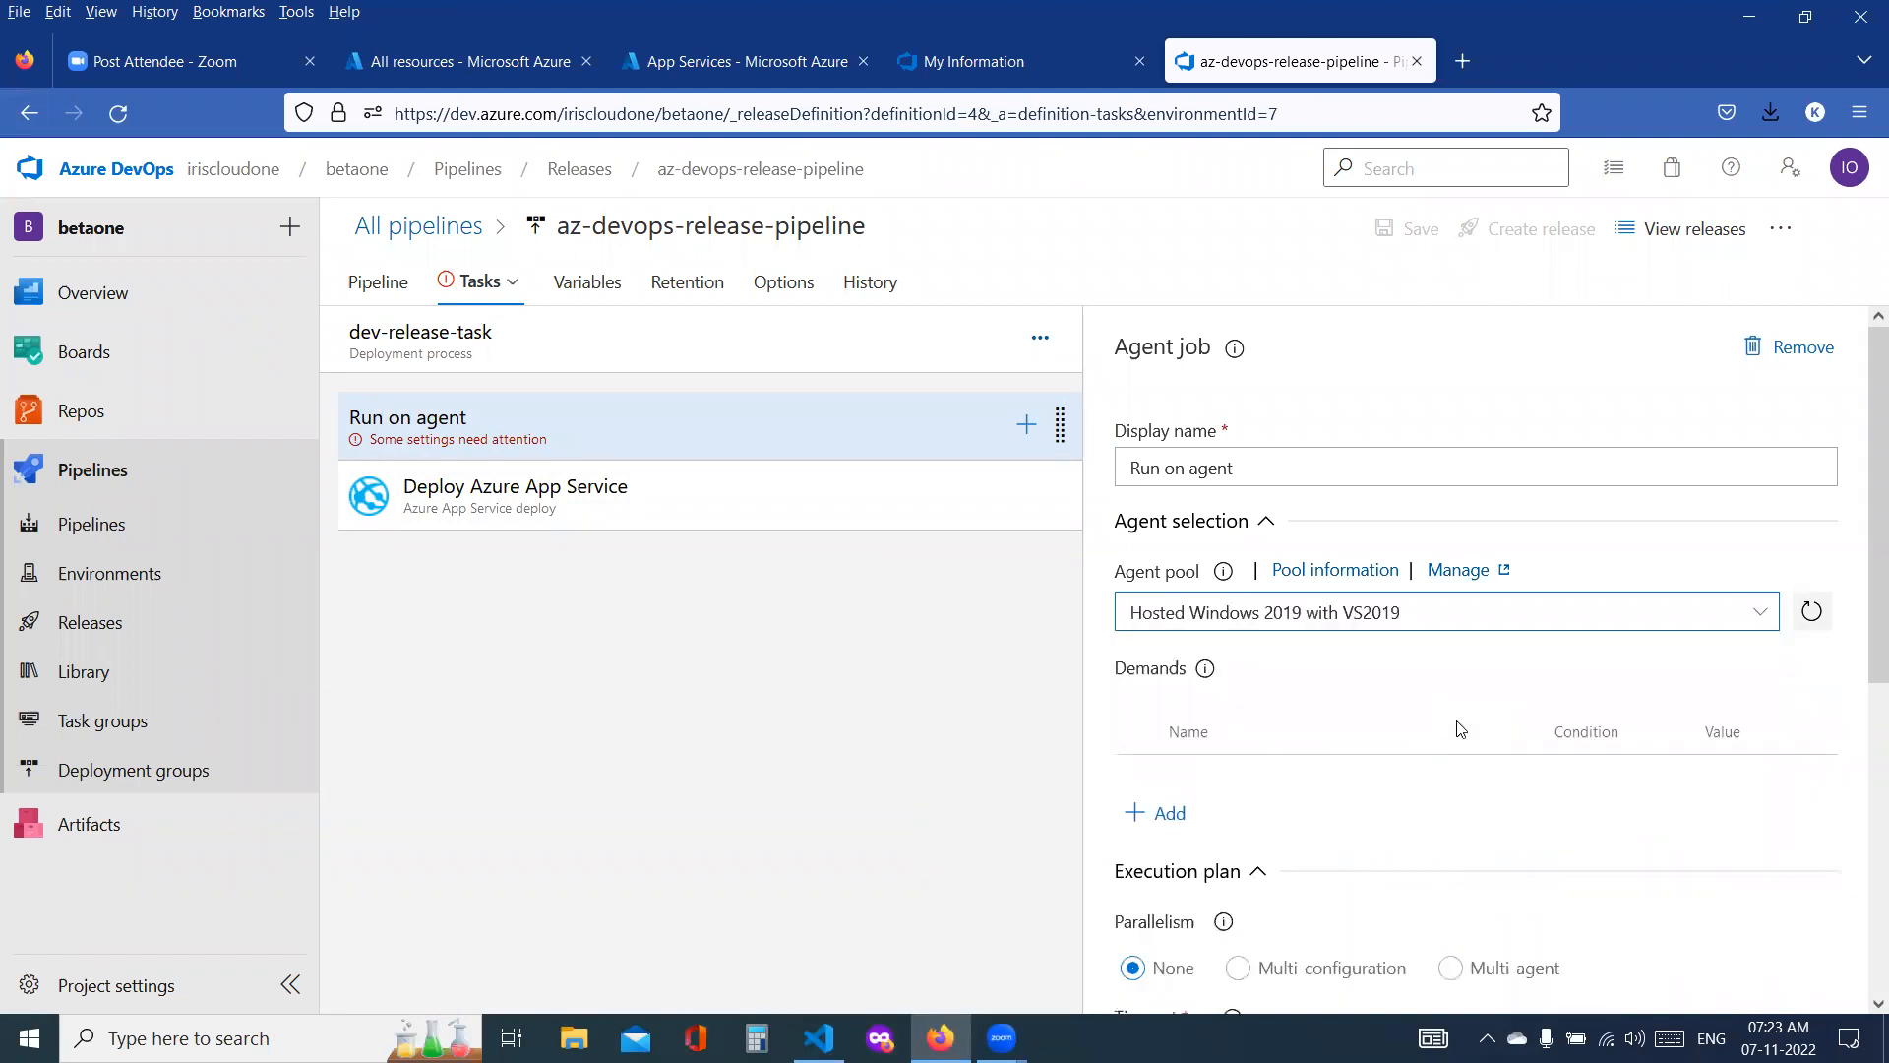
Step: Review the Deploy Azure App Service task's package path and browse the linked _betaone build artifact without changing the location
left_click(531, 517)
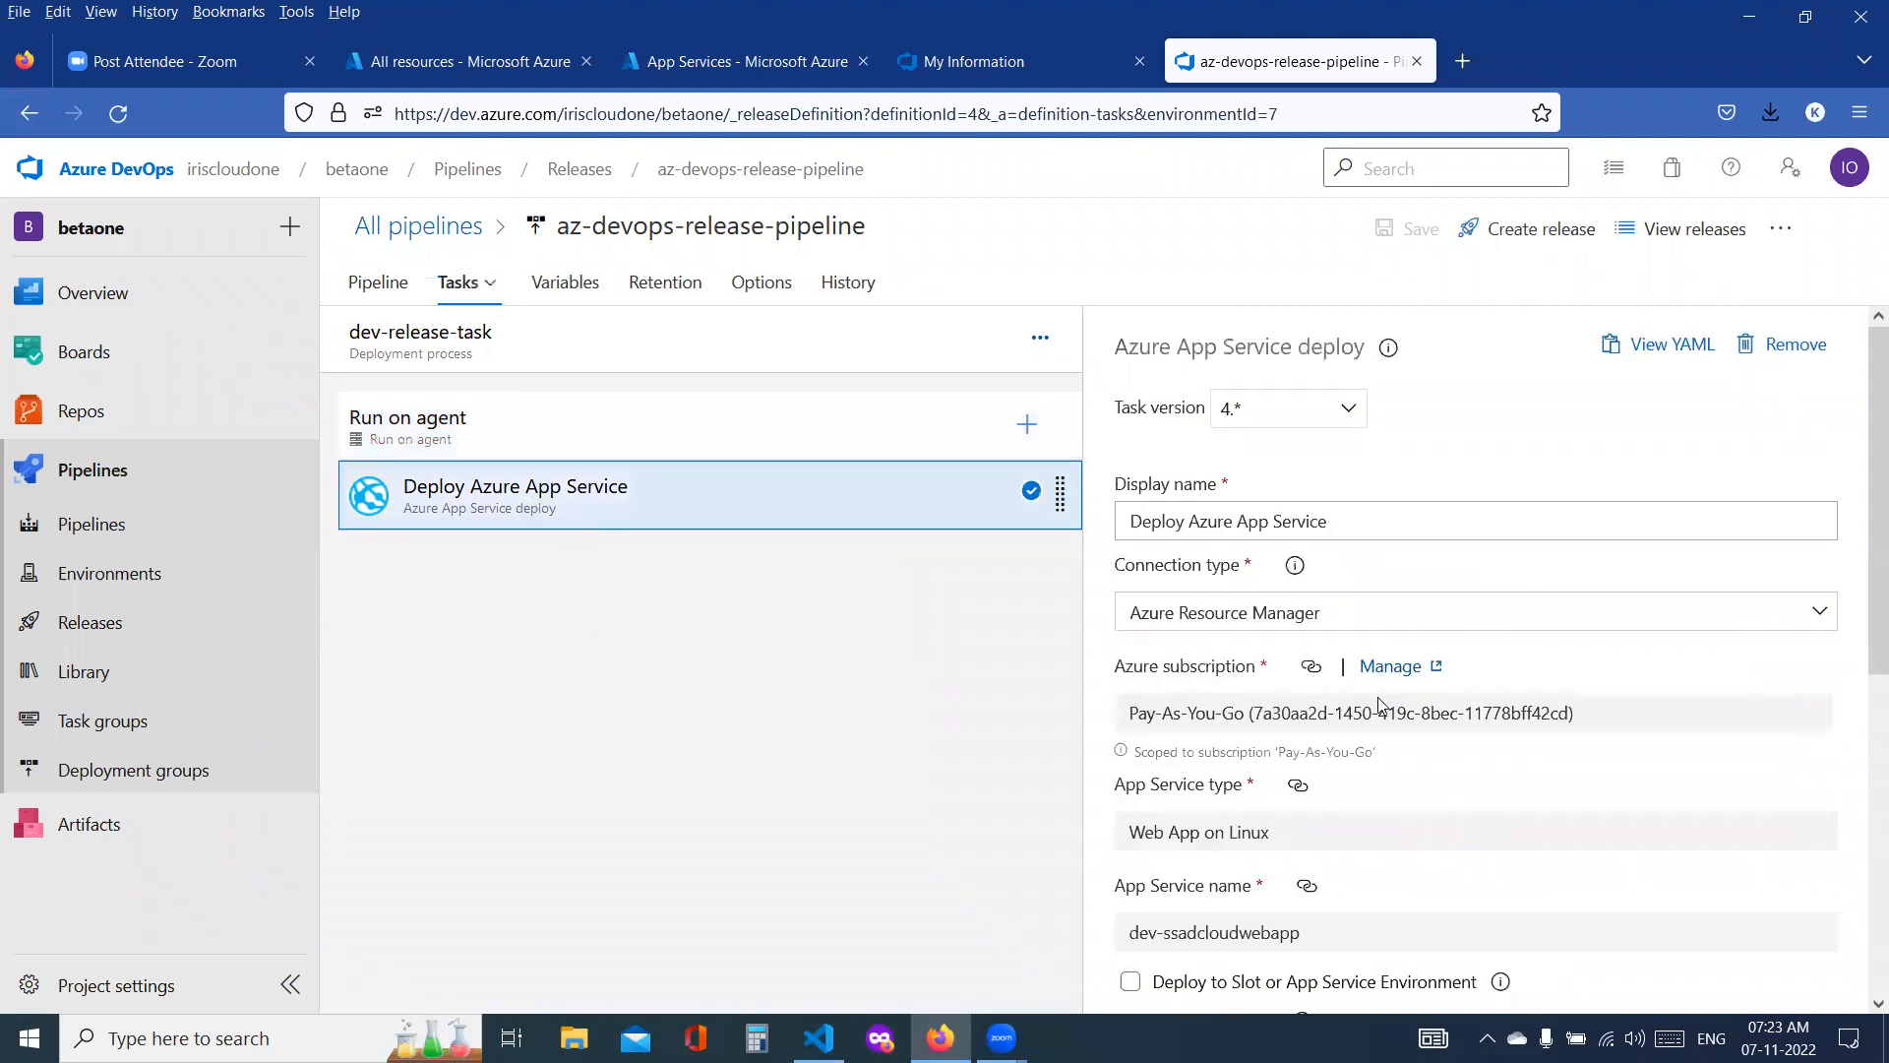
scroll(1496, 792, "down", 3)
scroll(1496, 792, "down", 1)
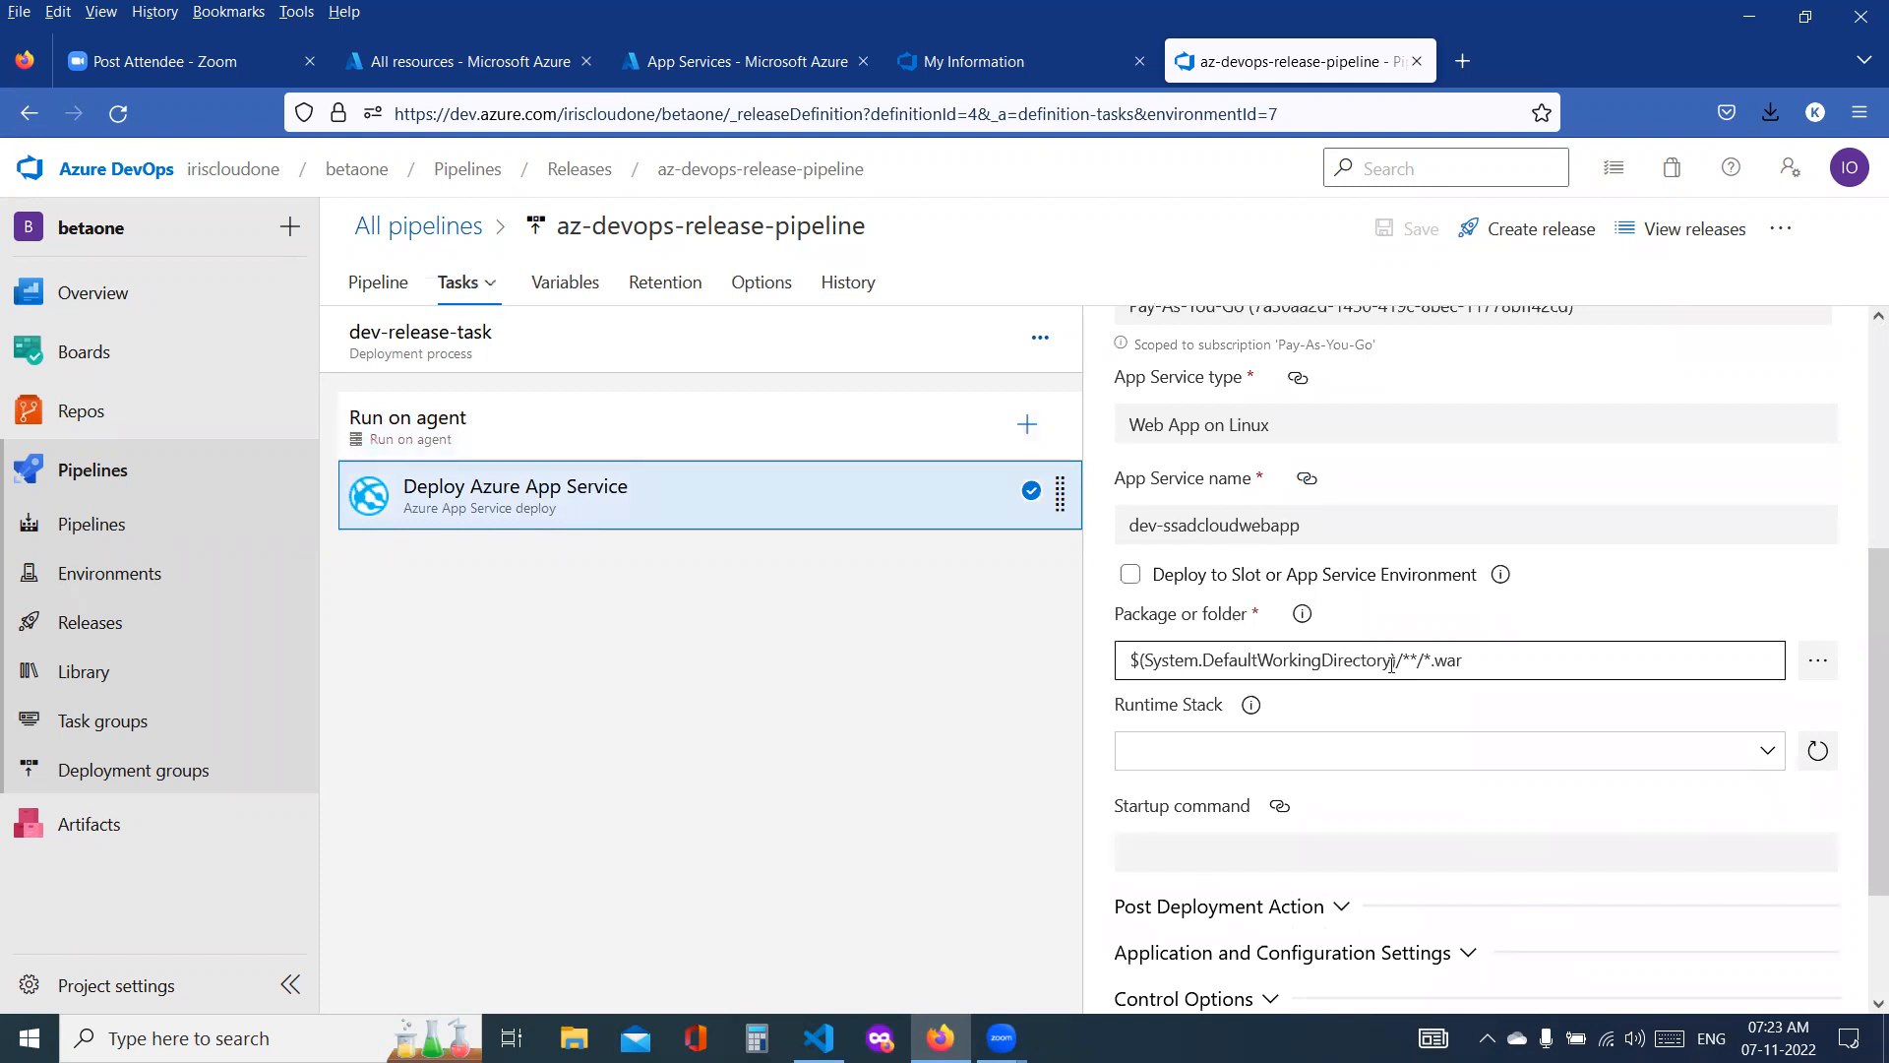
left_click(1809, 671)
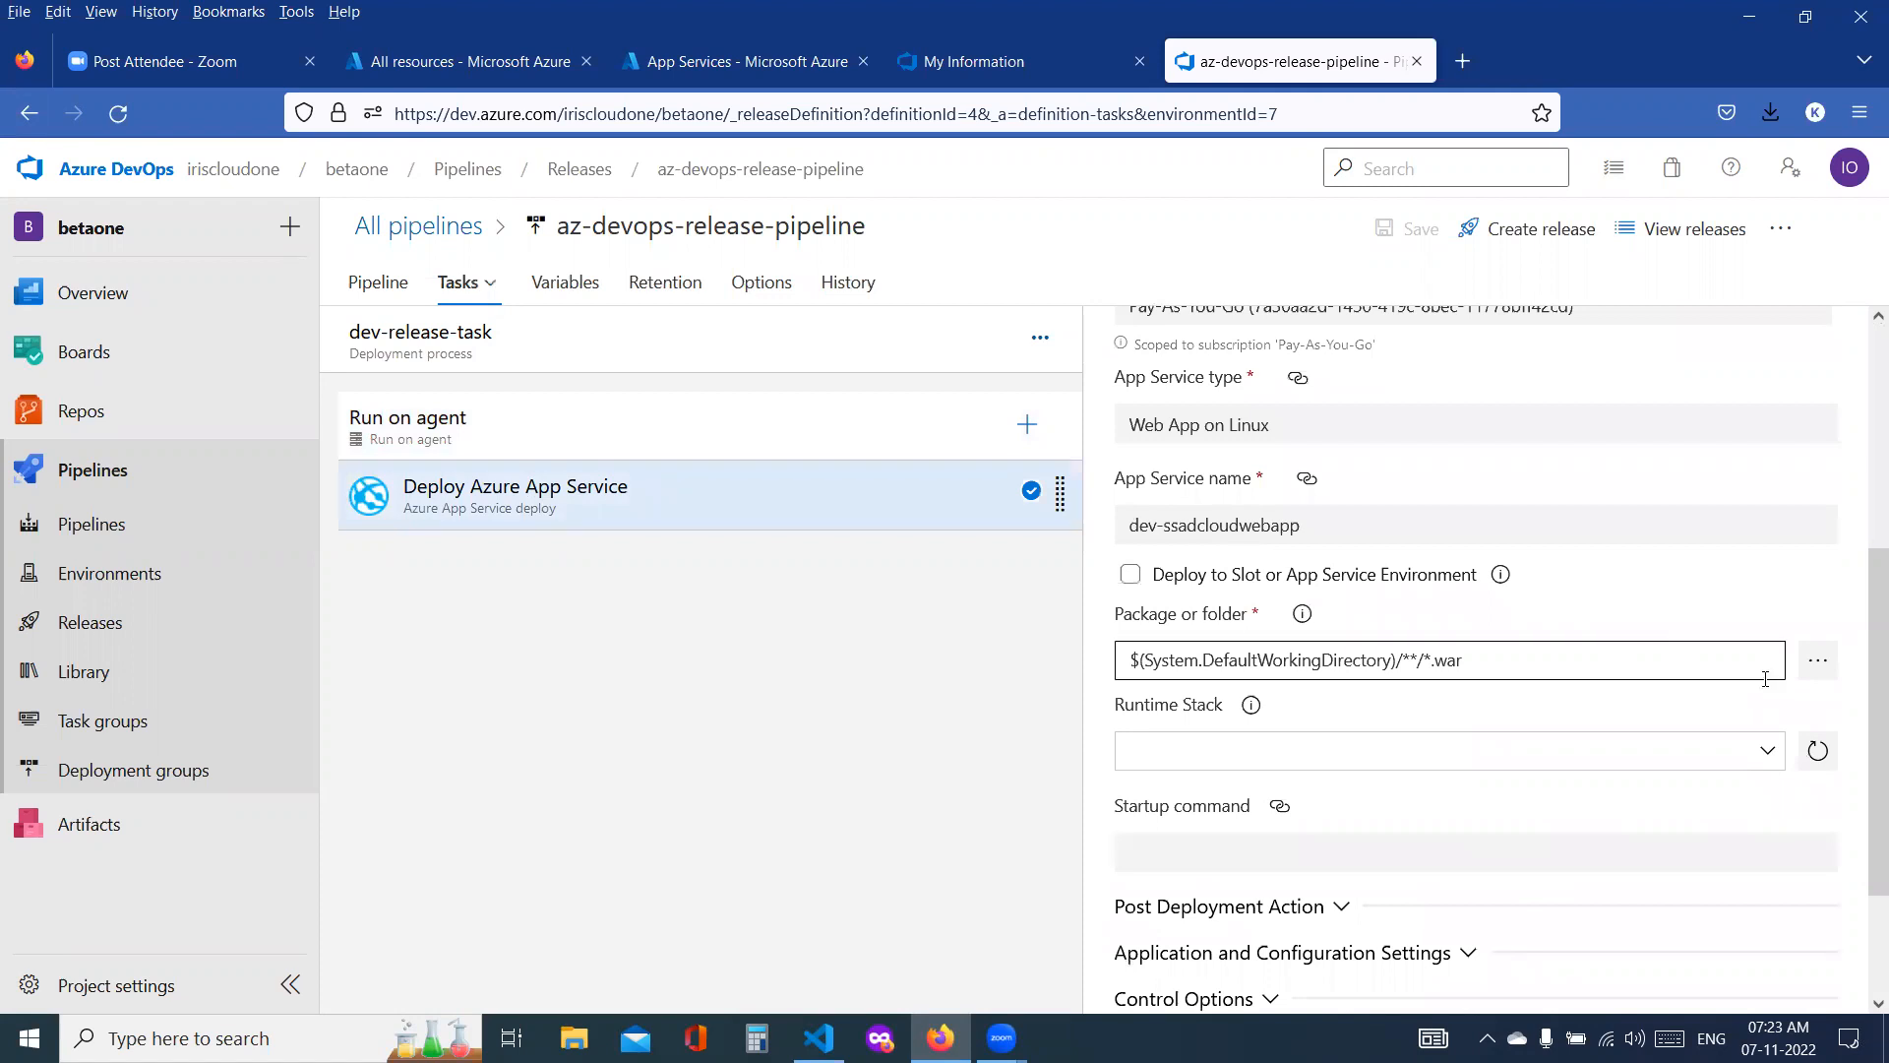
left_click(1797, 663)
left_click(667, 368)
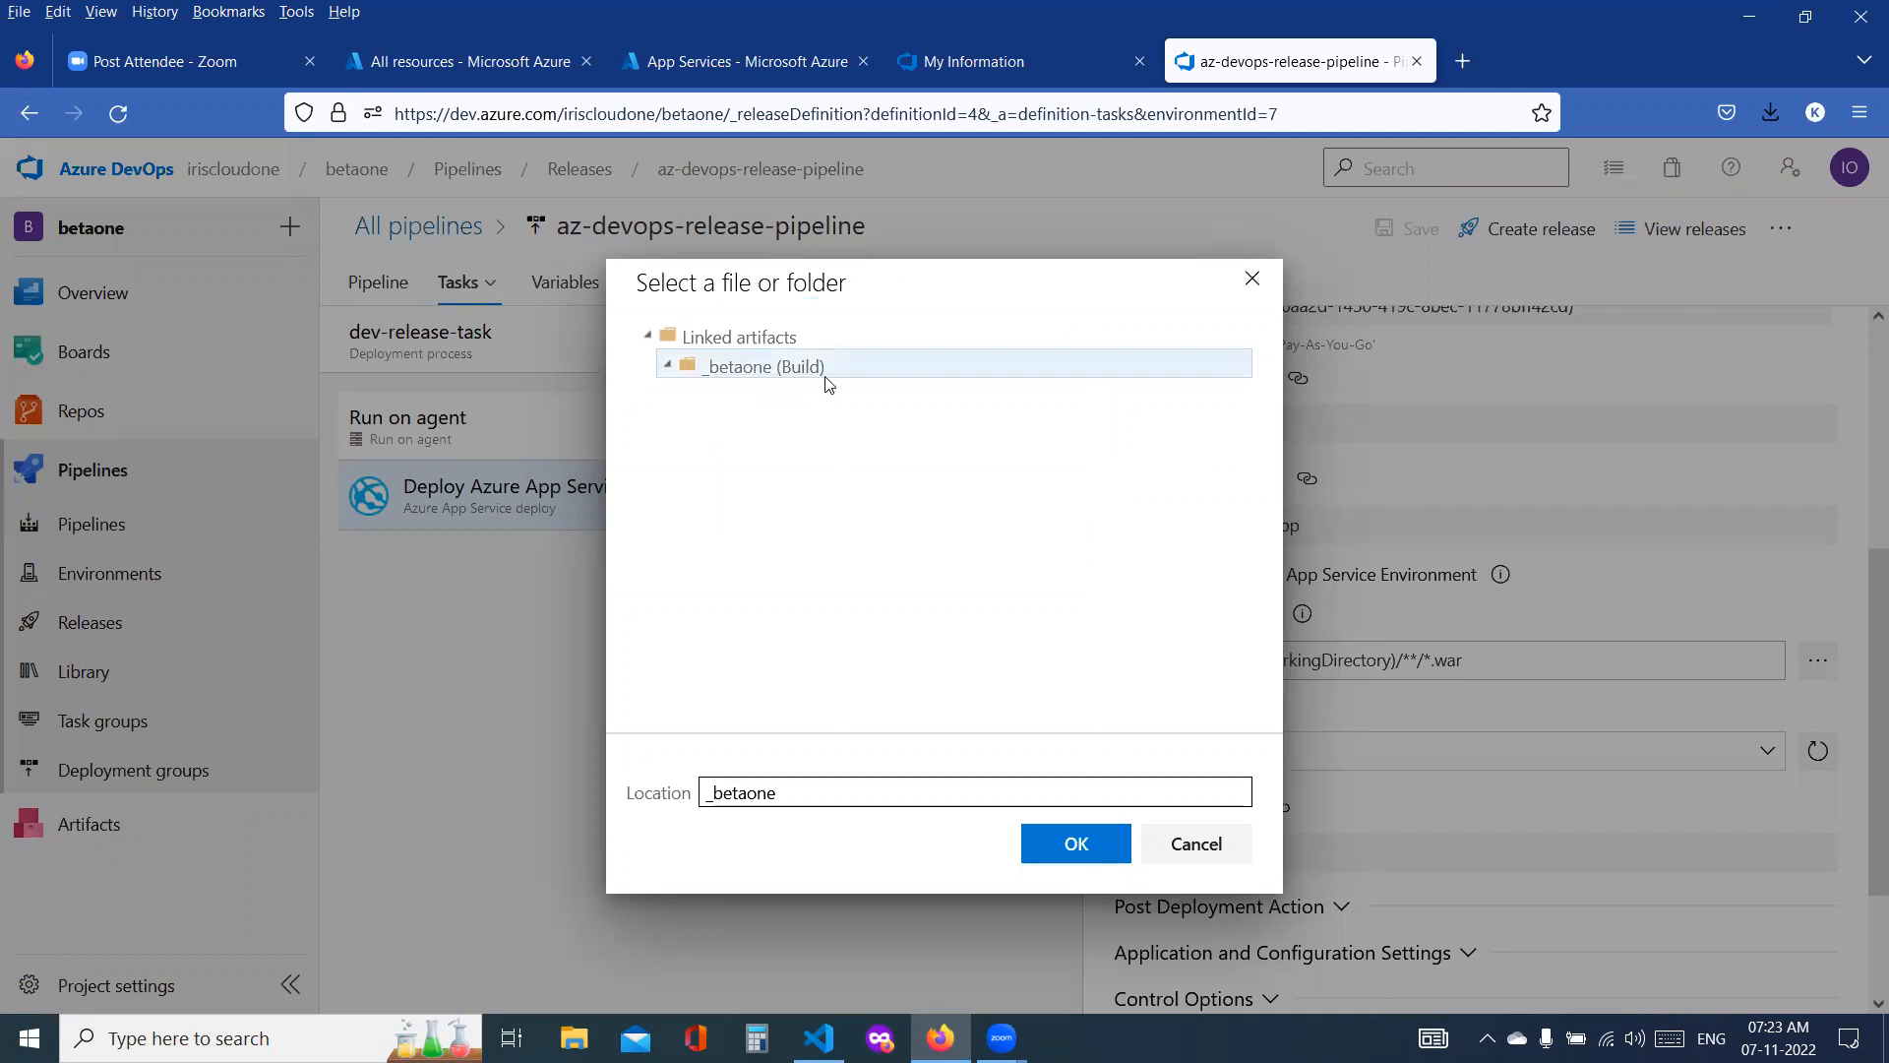
left_click(1192, 844)
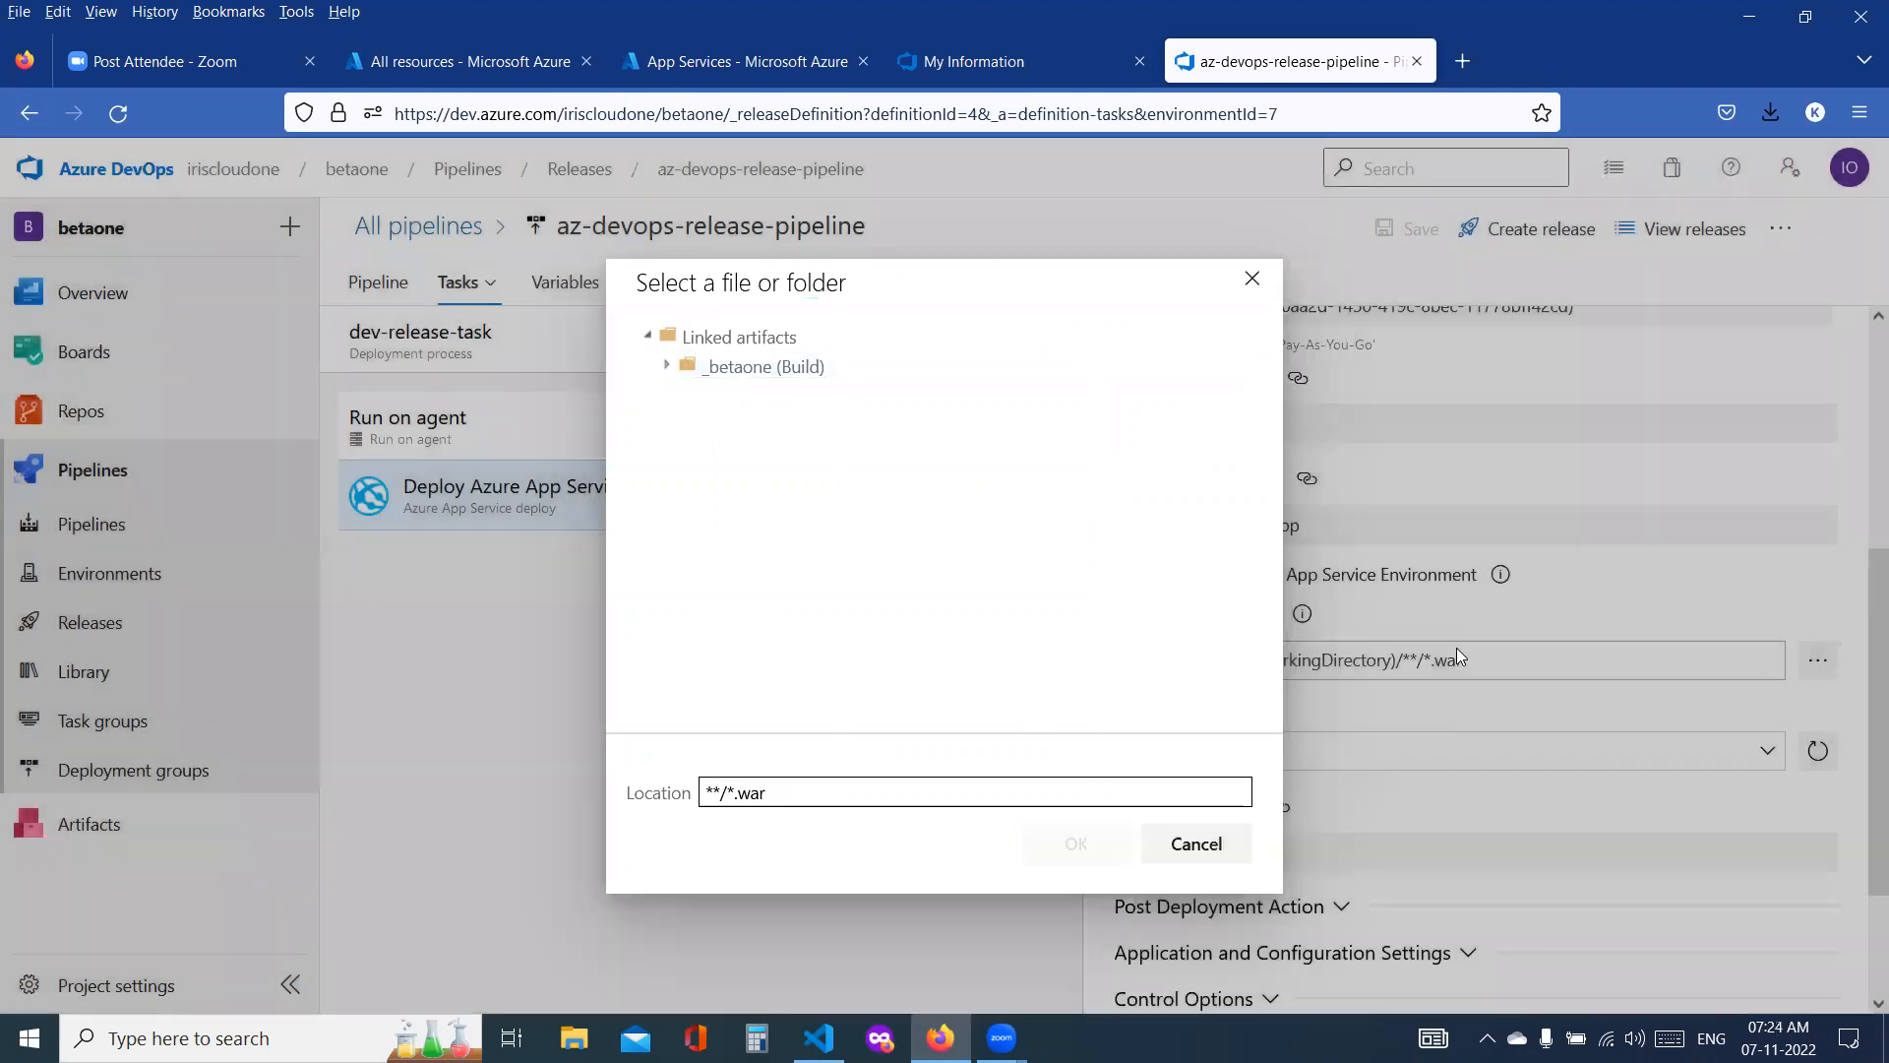
left_click(823, 795)
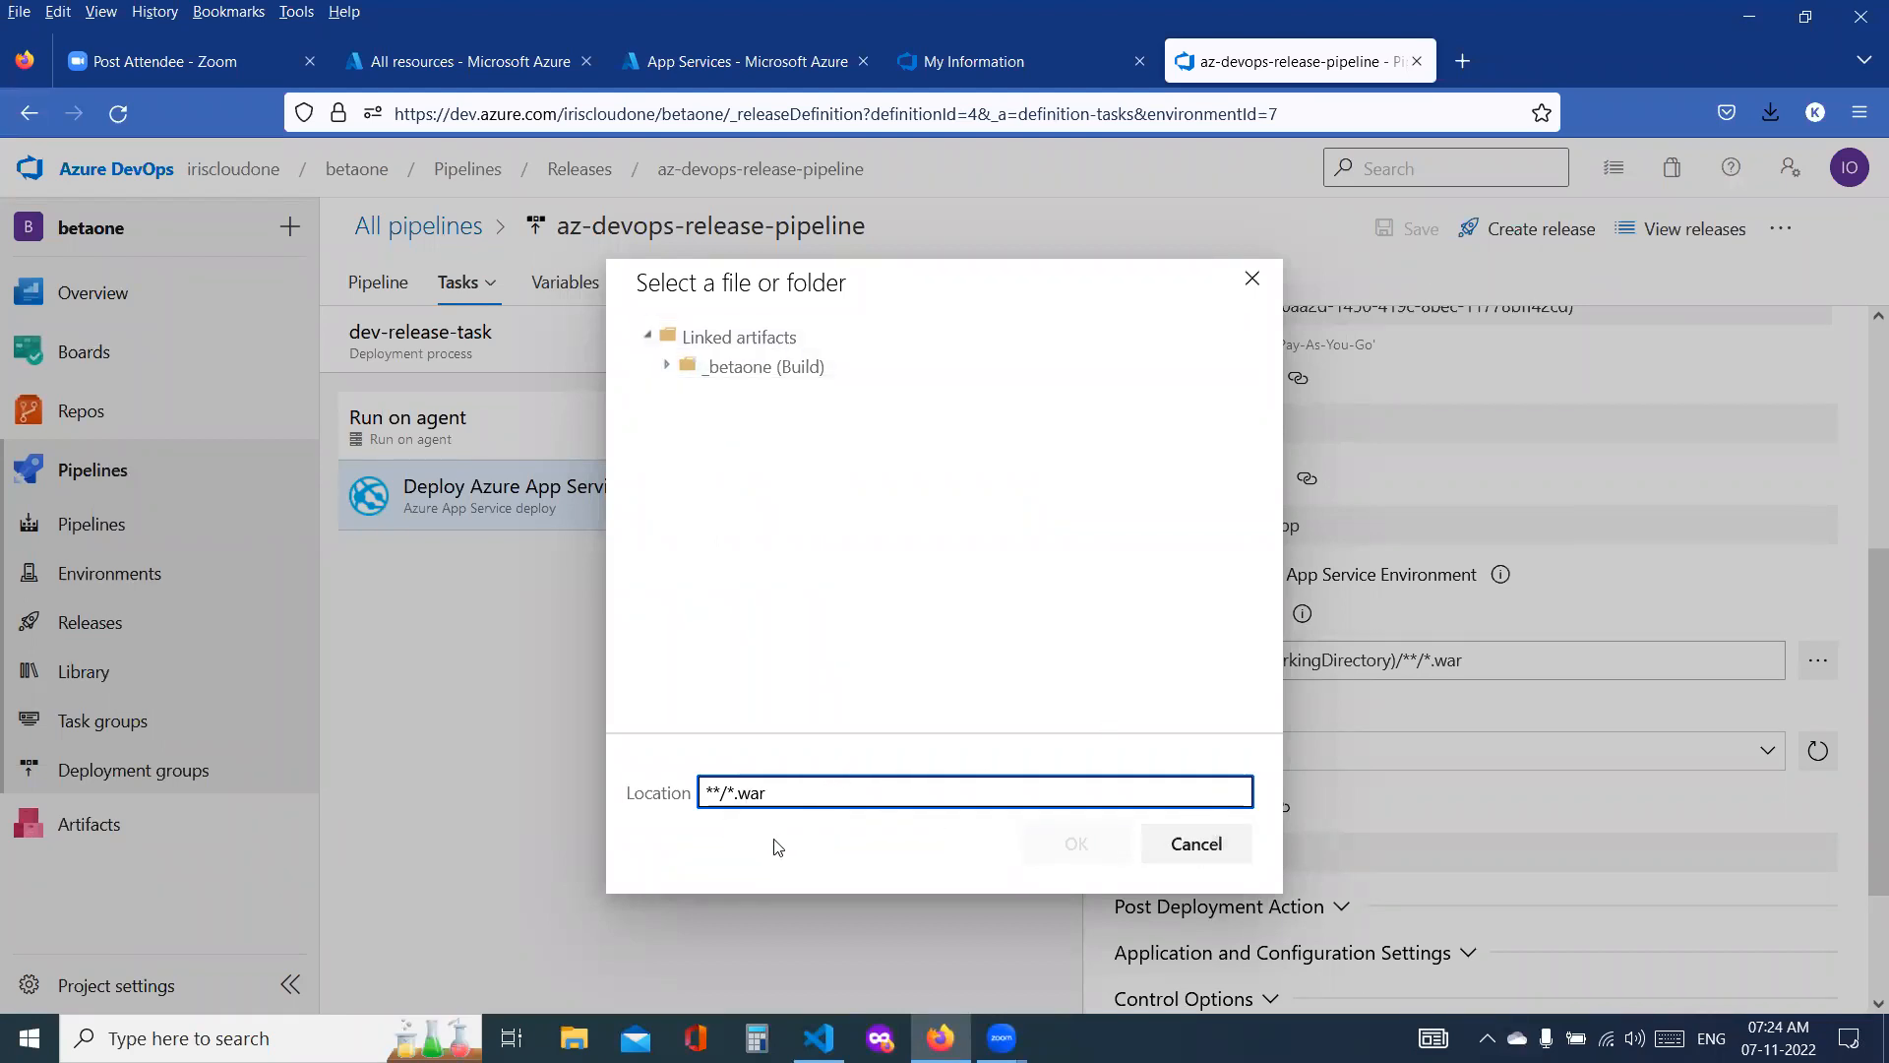
left_click(1196, 844)
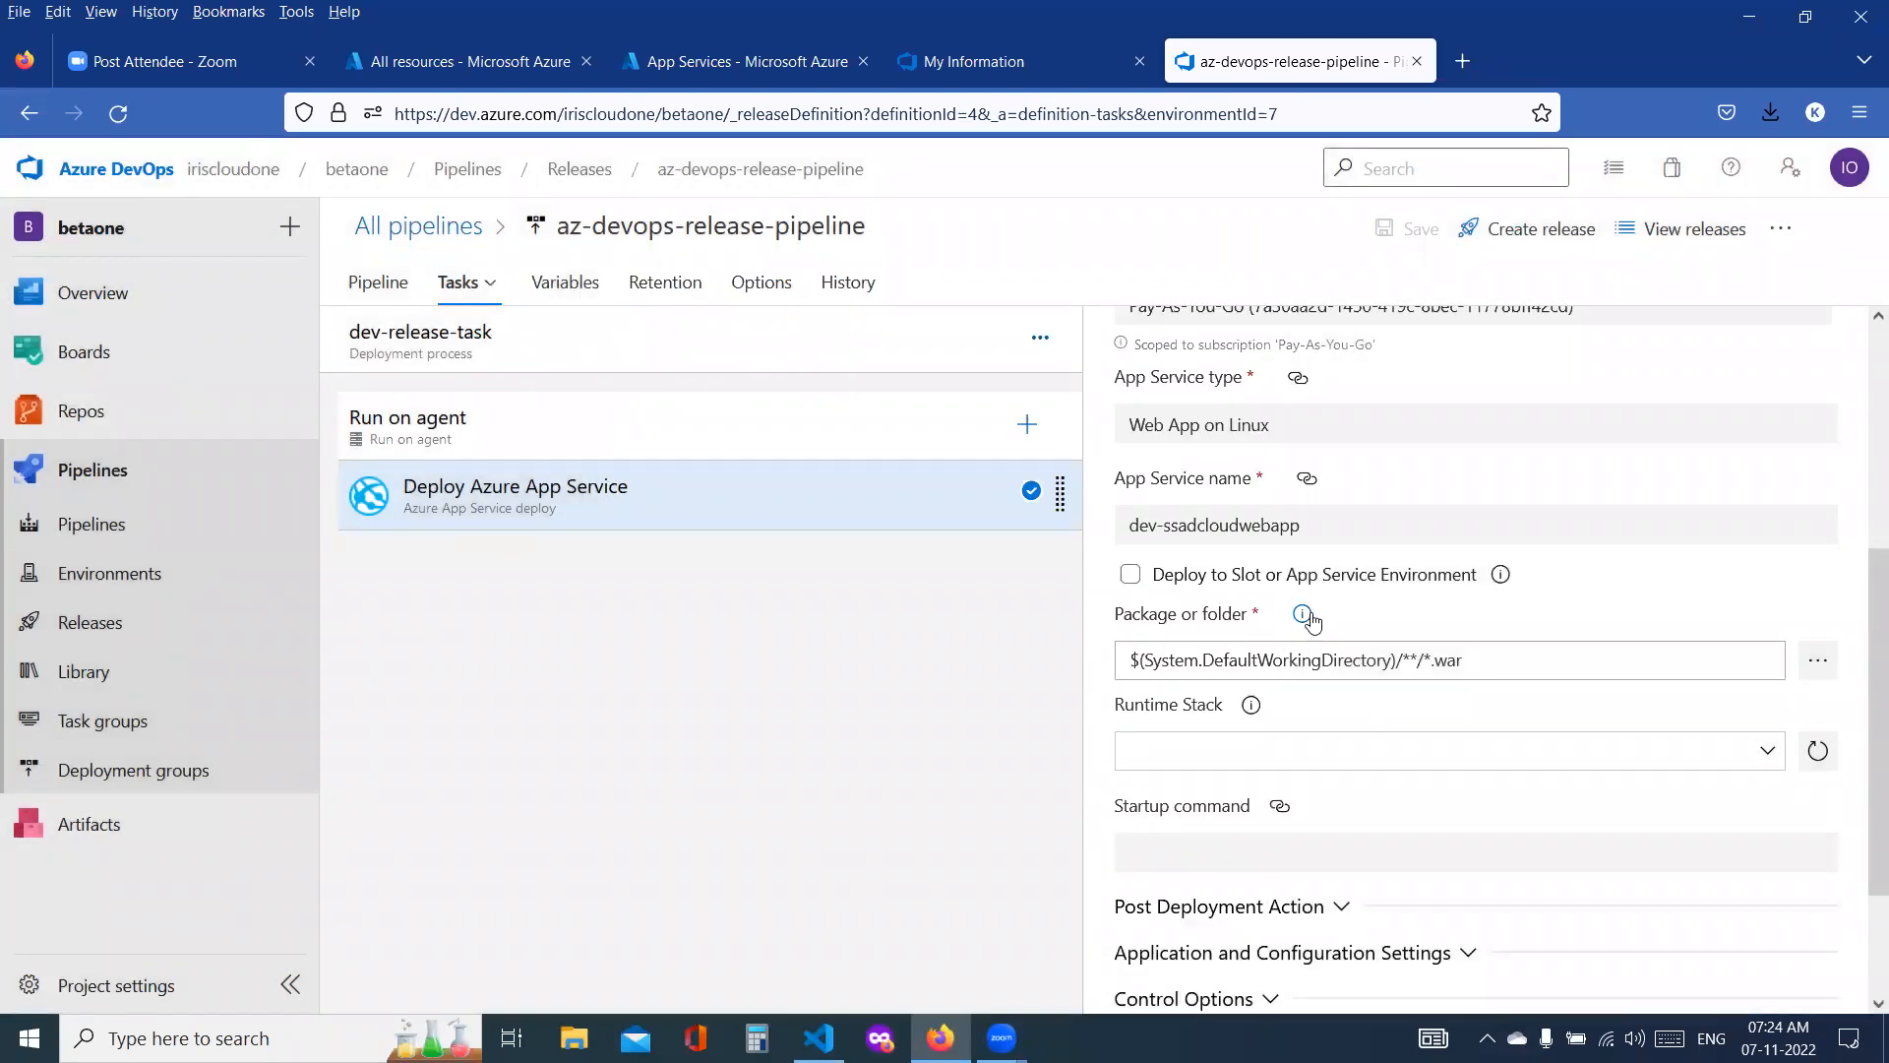
scroll(1529, 587, "up", 4)
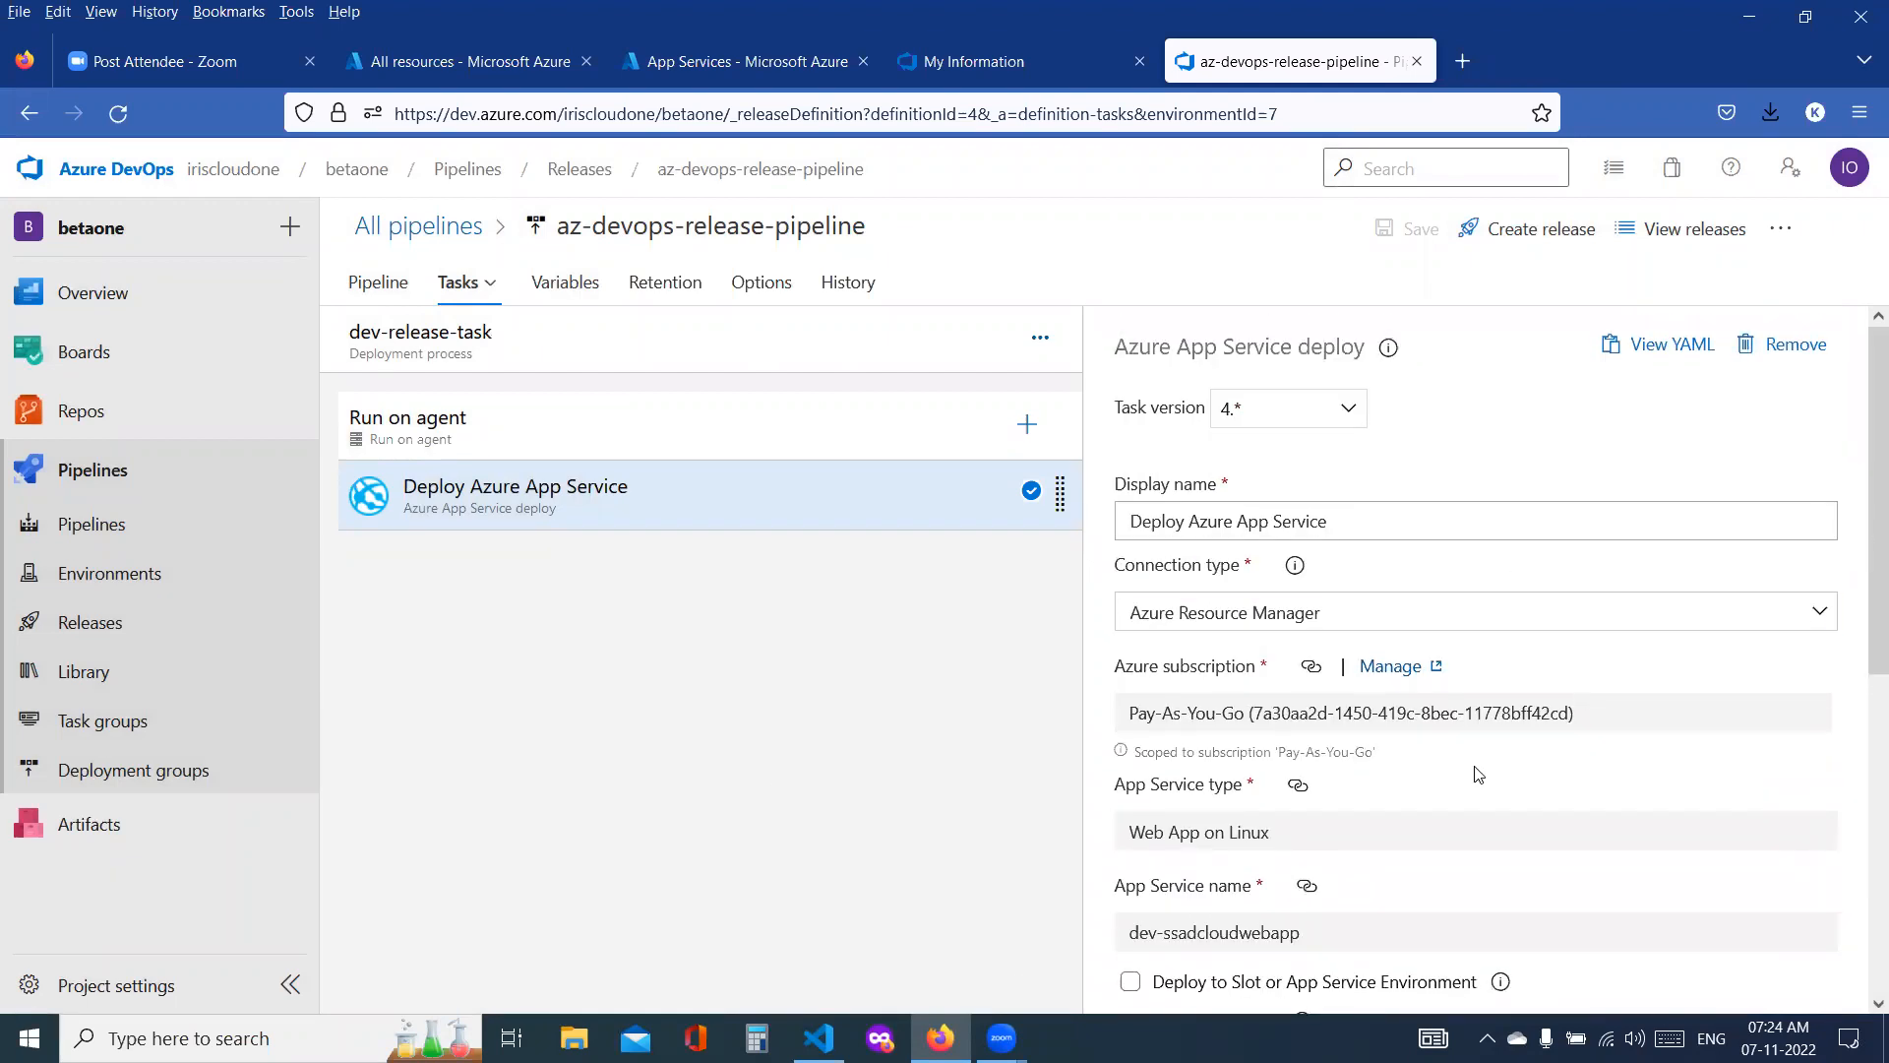
scroll(1486, 773, "down", 2)
scroll(1488, 774, "down", 1)
Step: Set the dev-release-task agent job to the Azure Pipelines pool with the ubuntu-latest agent specification and save the pipeline
left_click(513, 453)
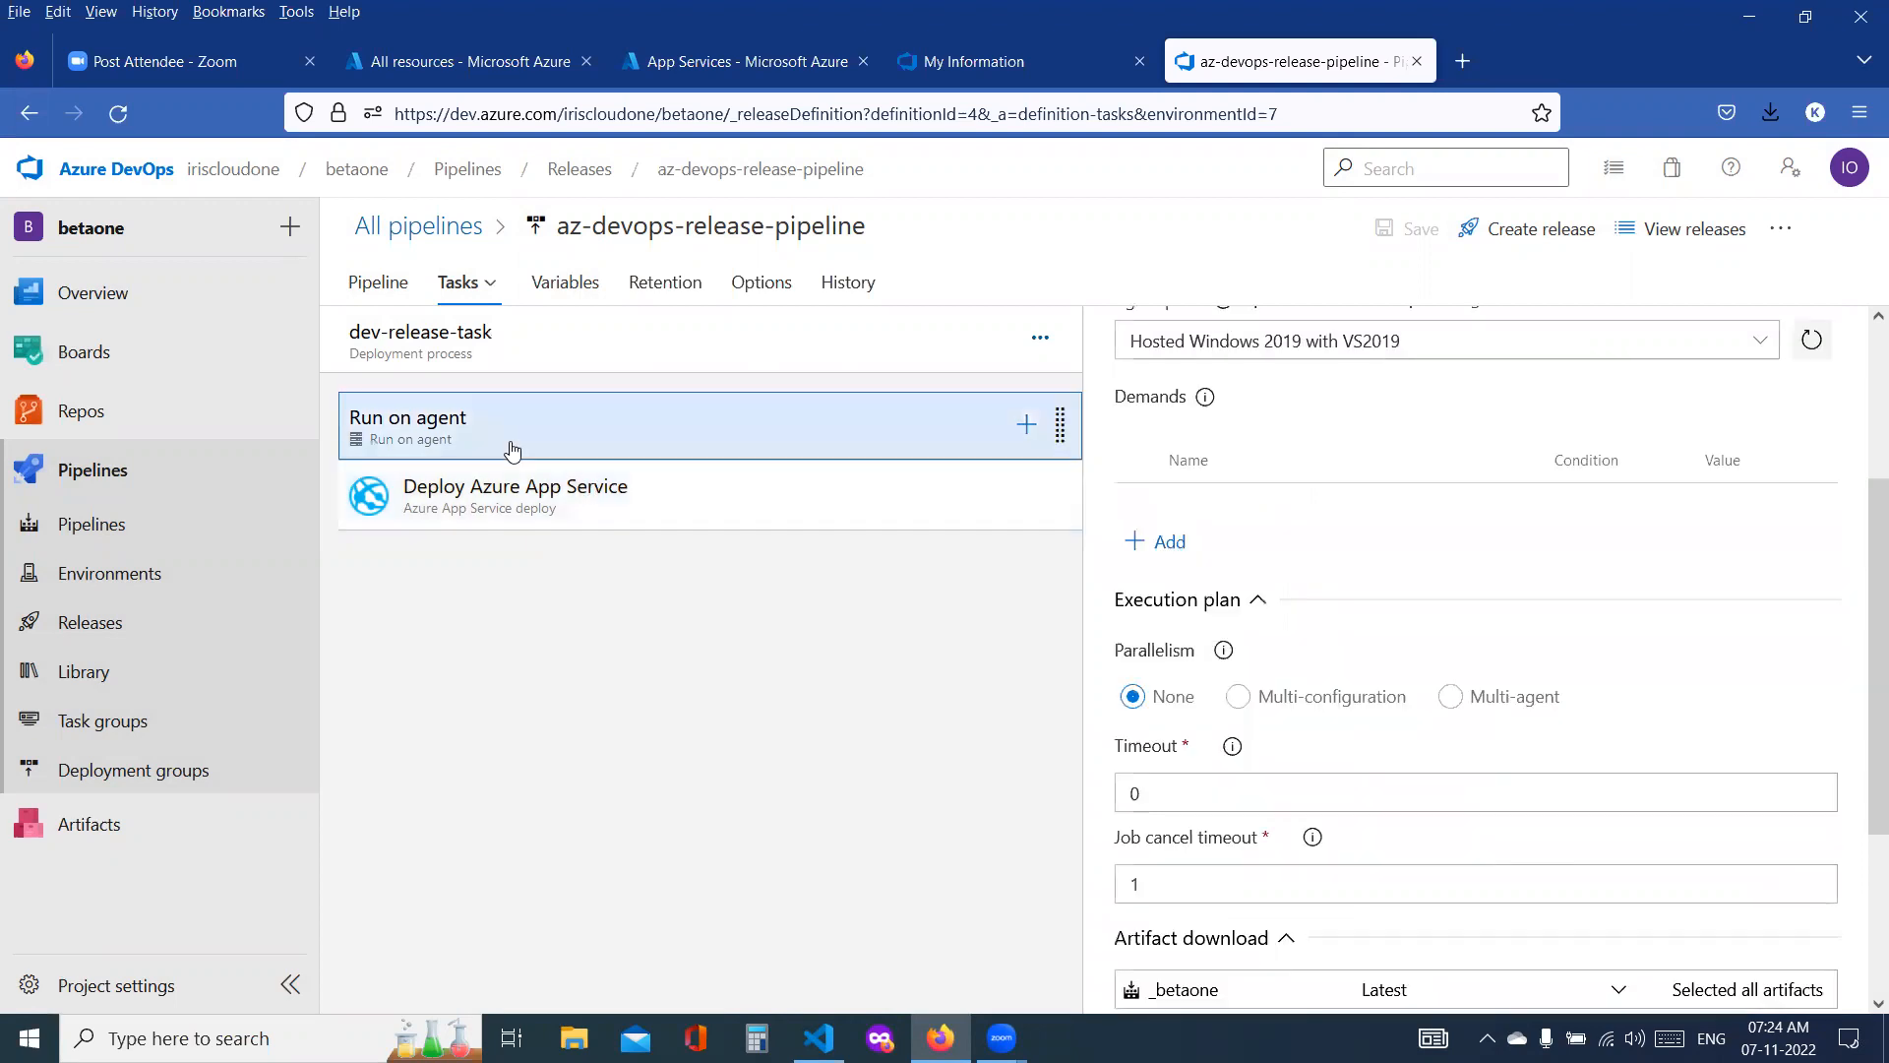
scroll(1548, 525, "up", 3)
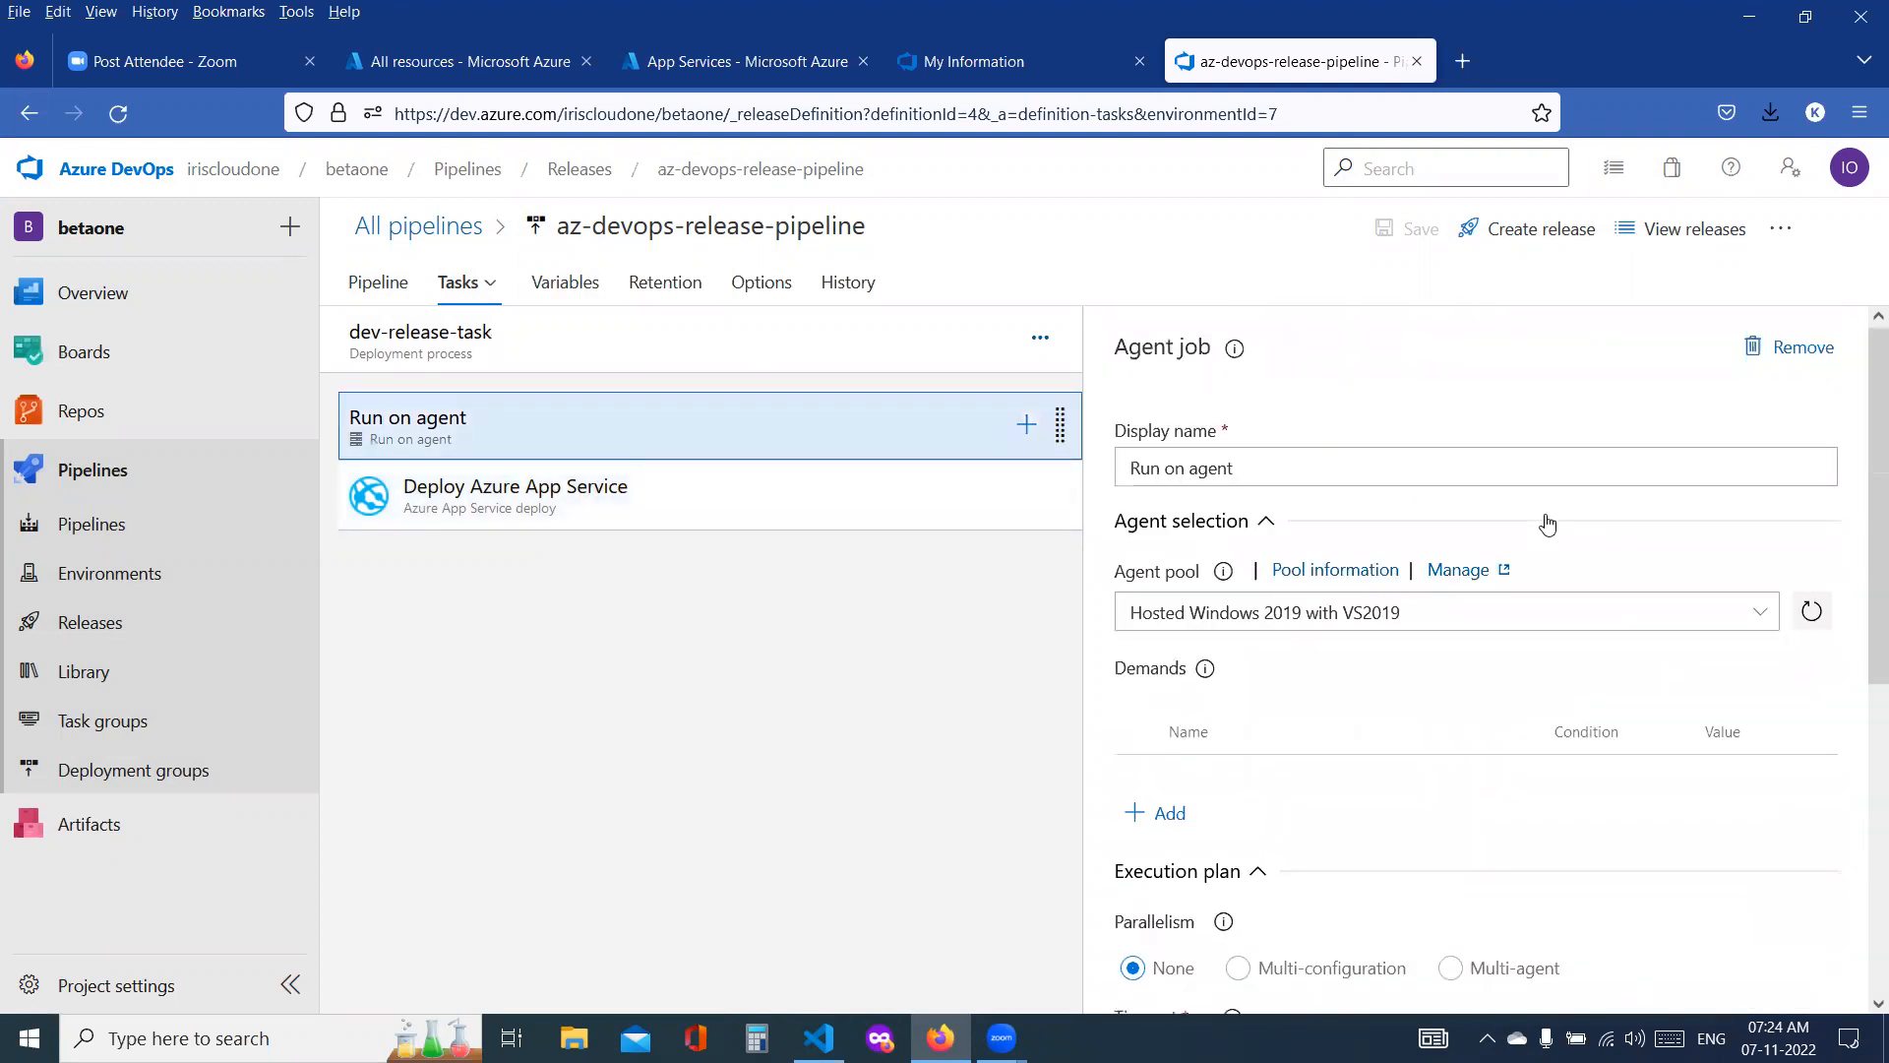
left_click(1759, 613)
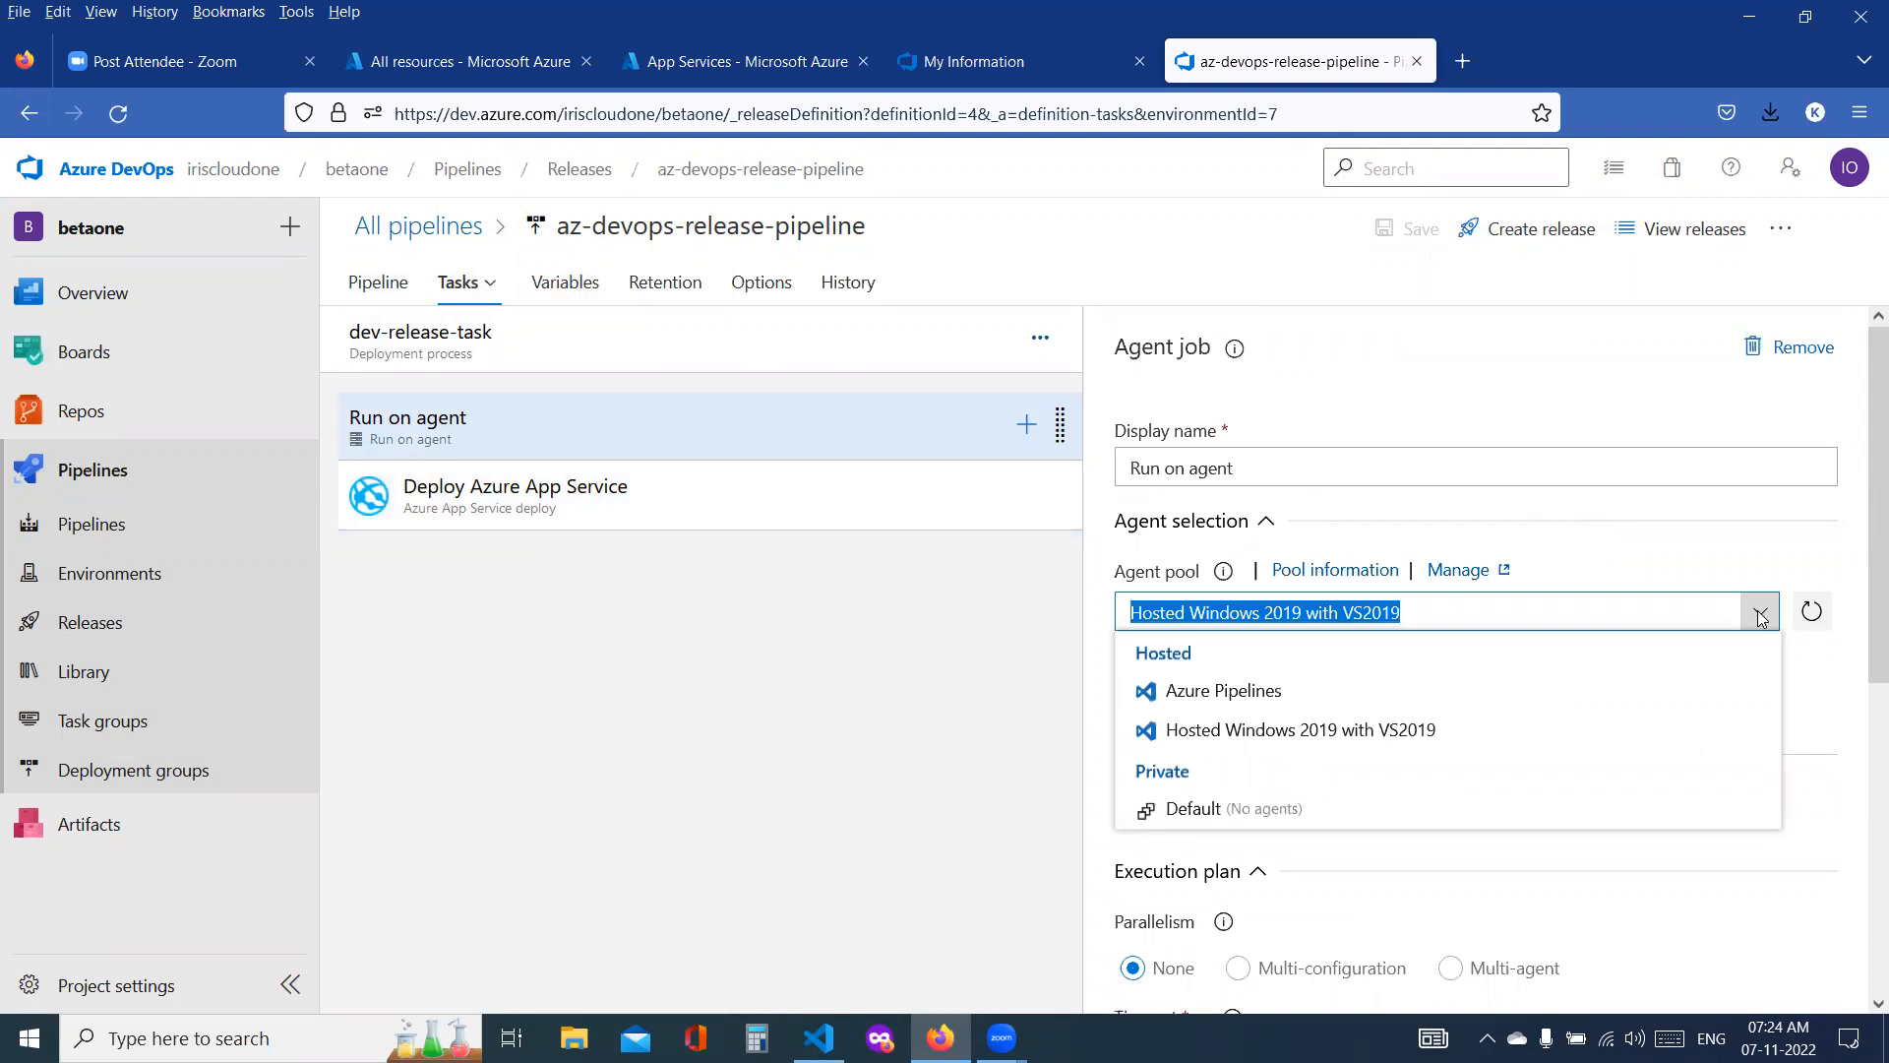
left_click(1346, 705)
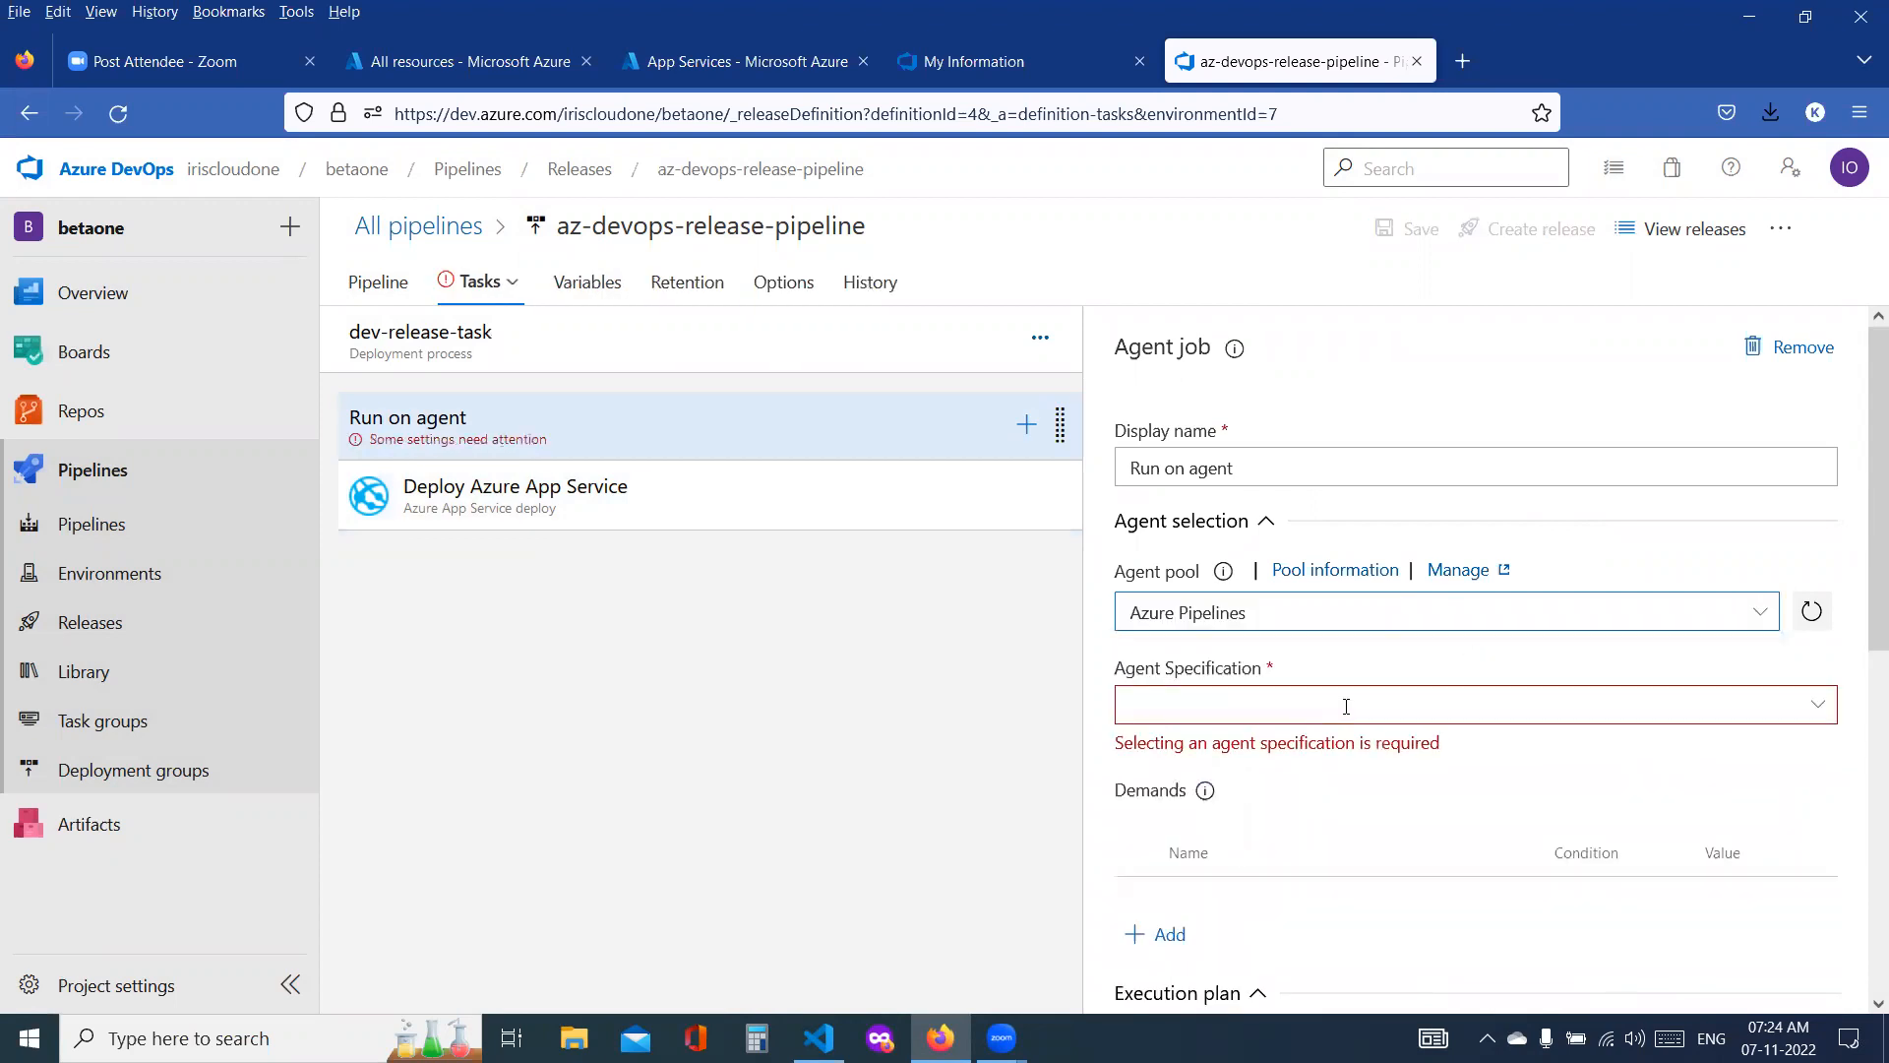
left_click(1706, 692)
scroll(1314, 835, "down", 2)
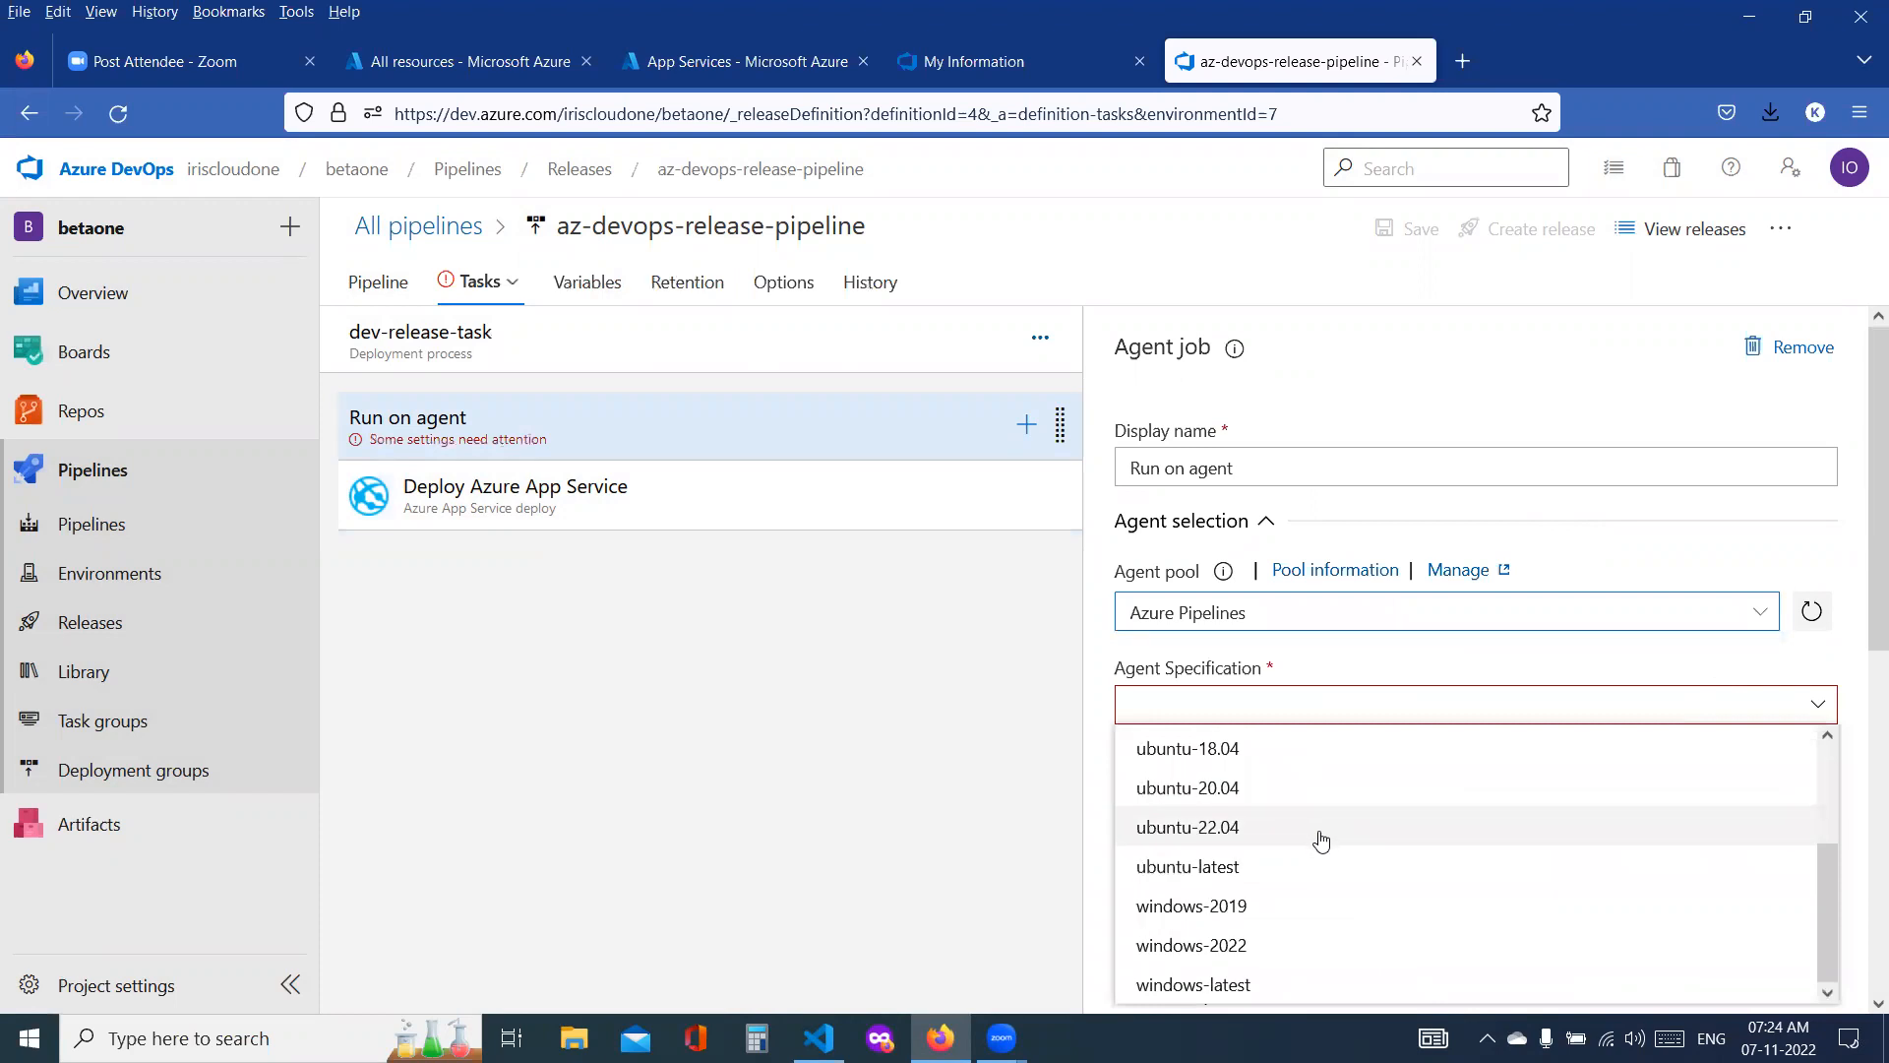
left_click(1205, 869)
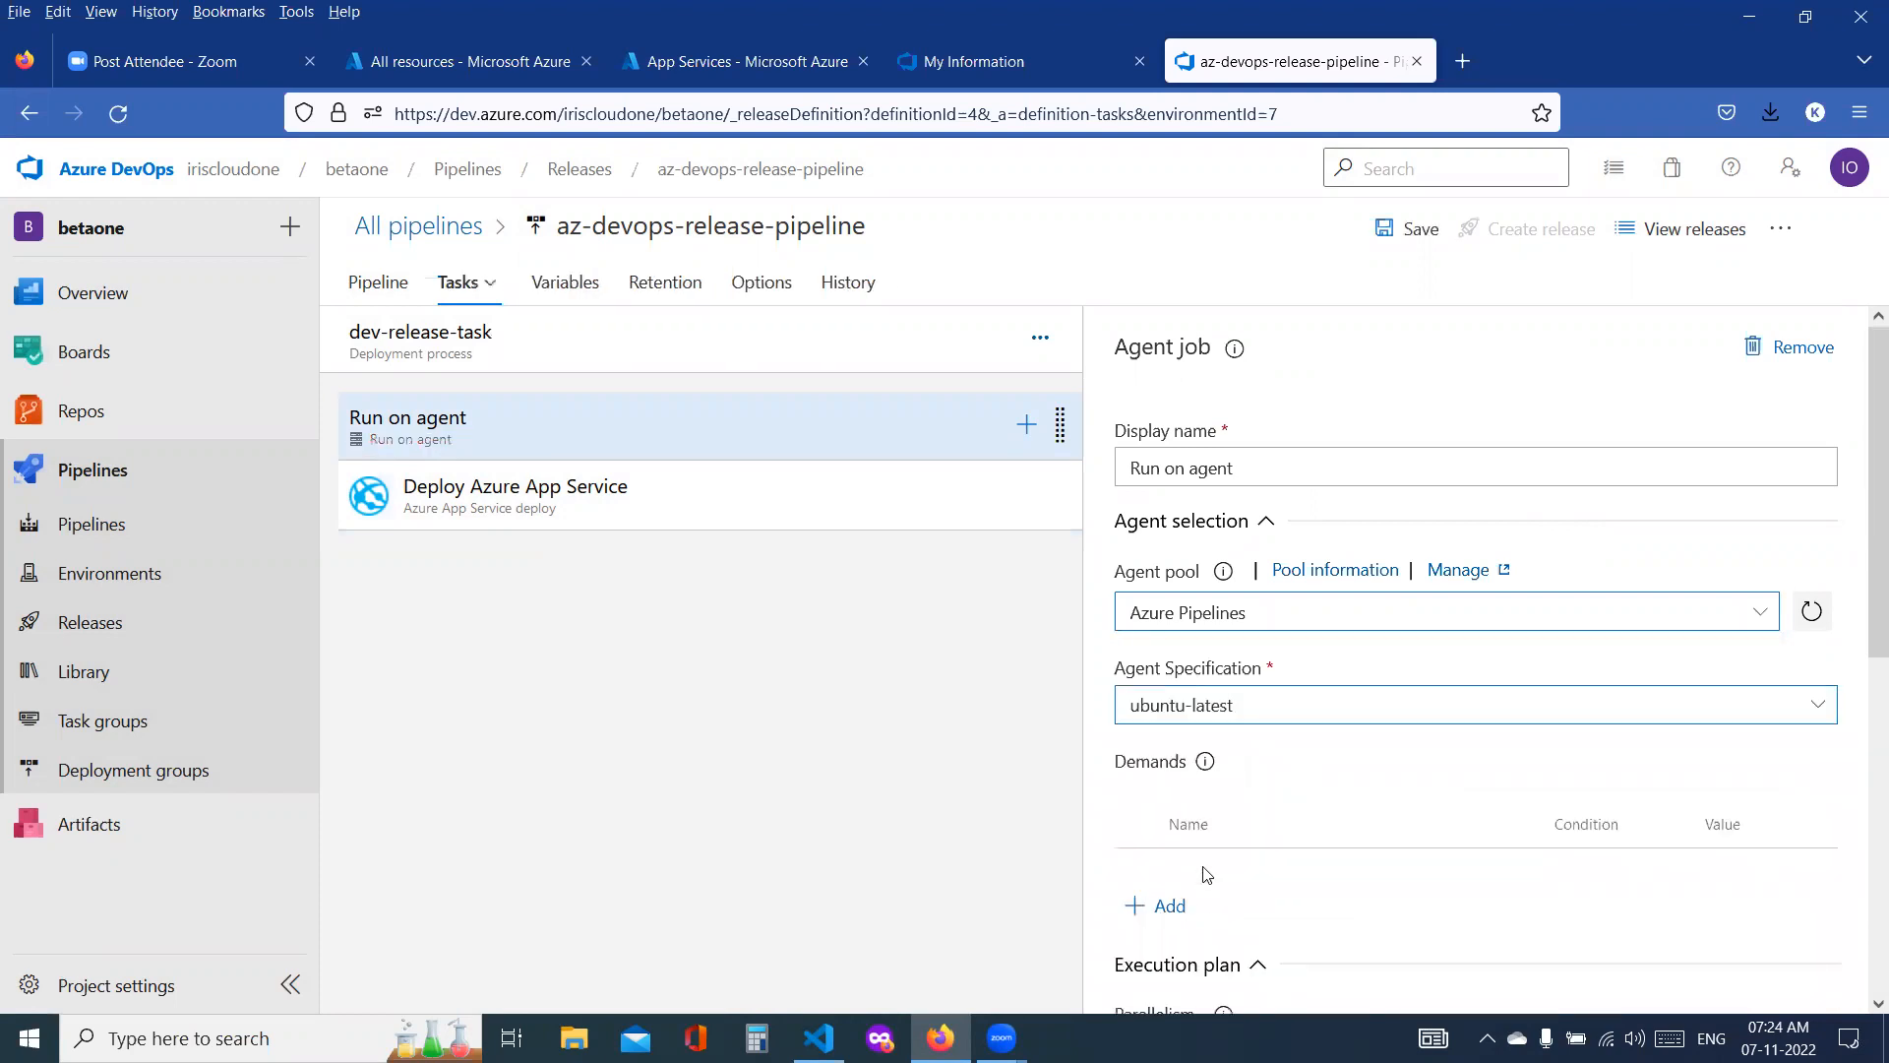
scroll(1428, 702, "down", 6)
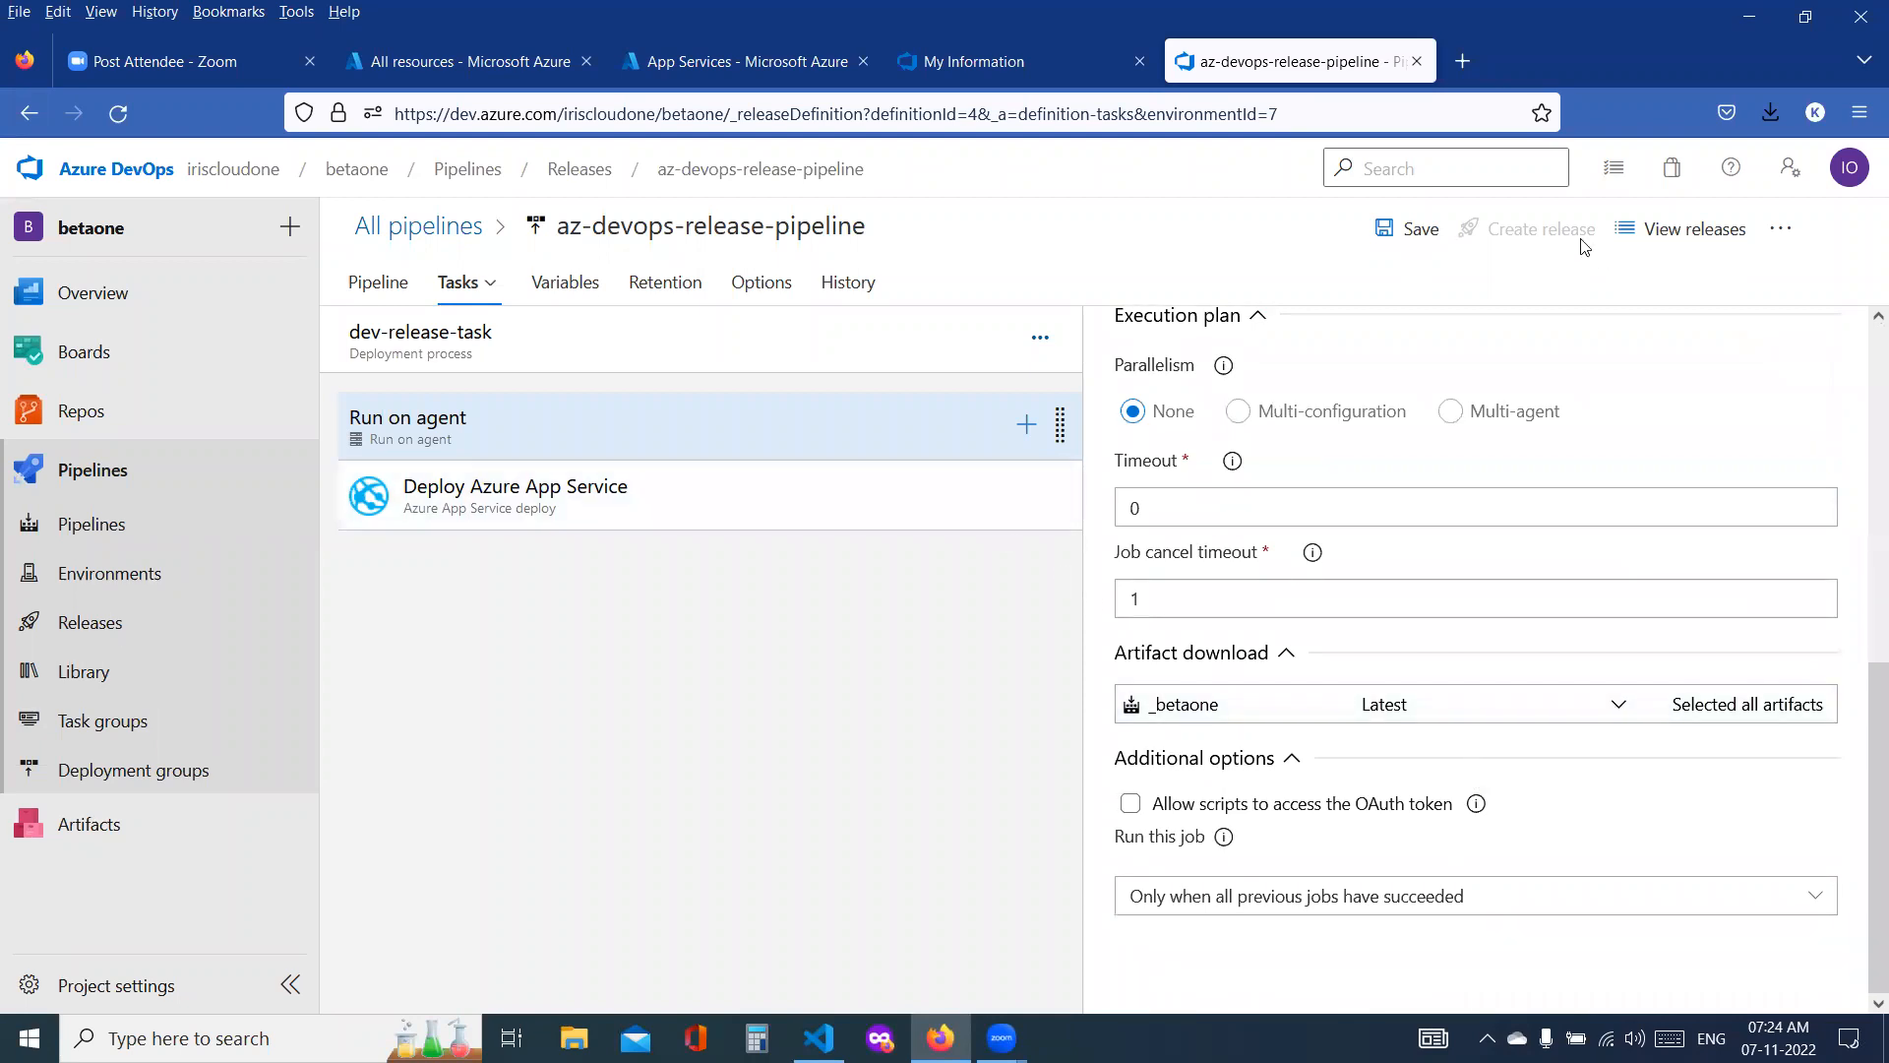
left_click(1410, 241)
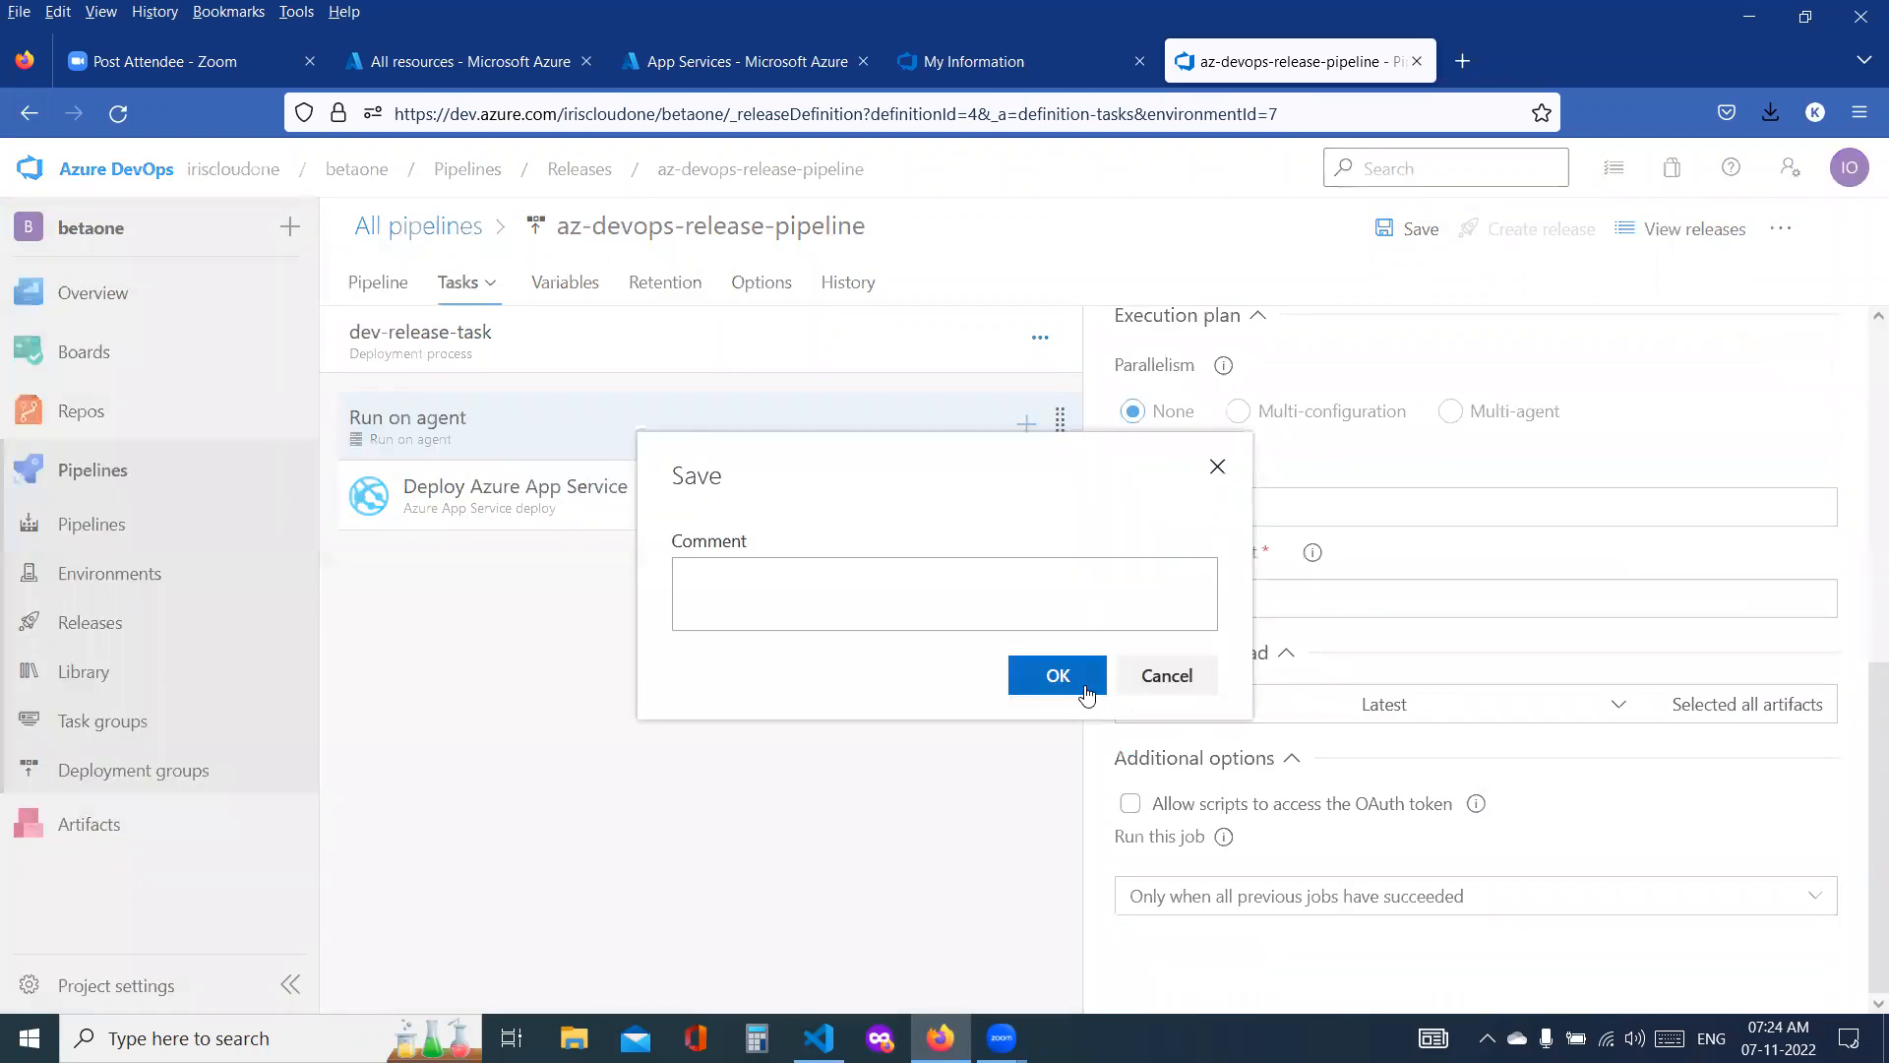
left_click(1055, 675)
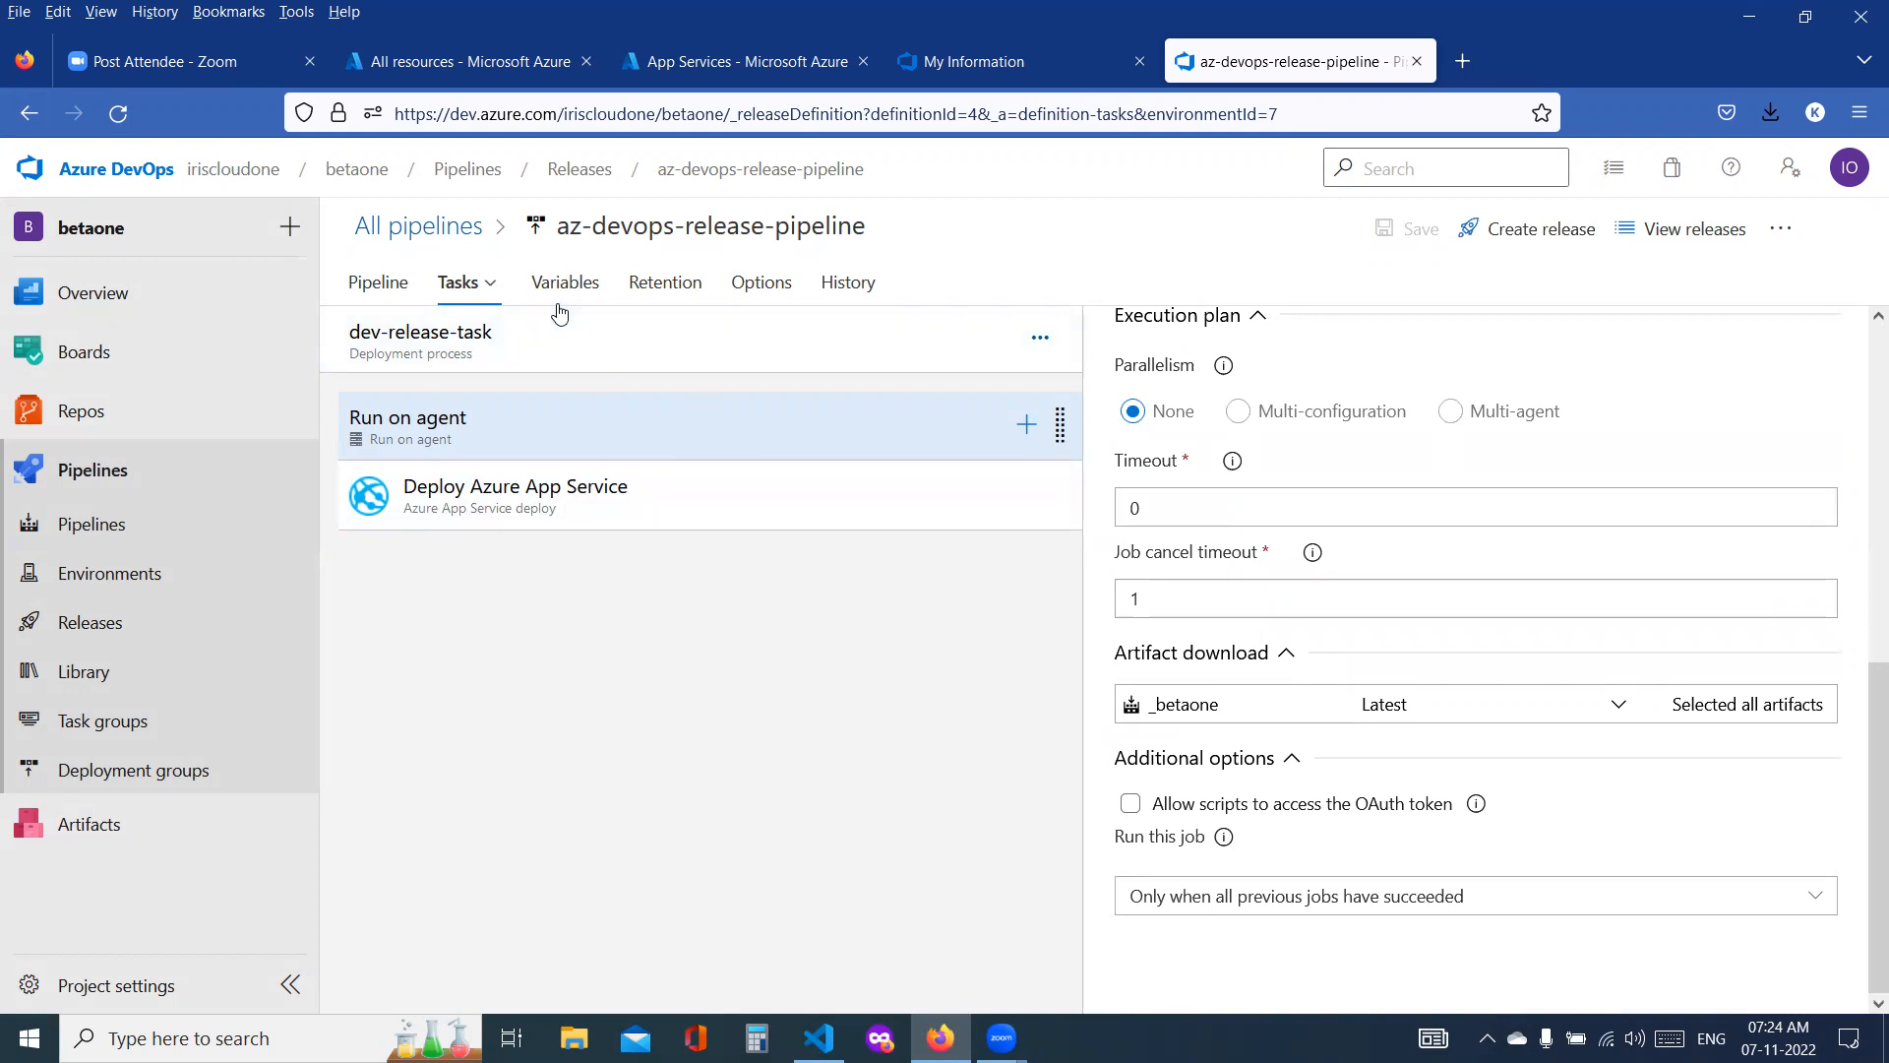
Step: Set the prod-release-task agent job to the Azure Pipelines pool with the ubuntu-latest agent specification and save the pipeline
left_click(485, 294)
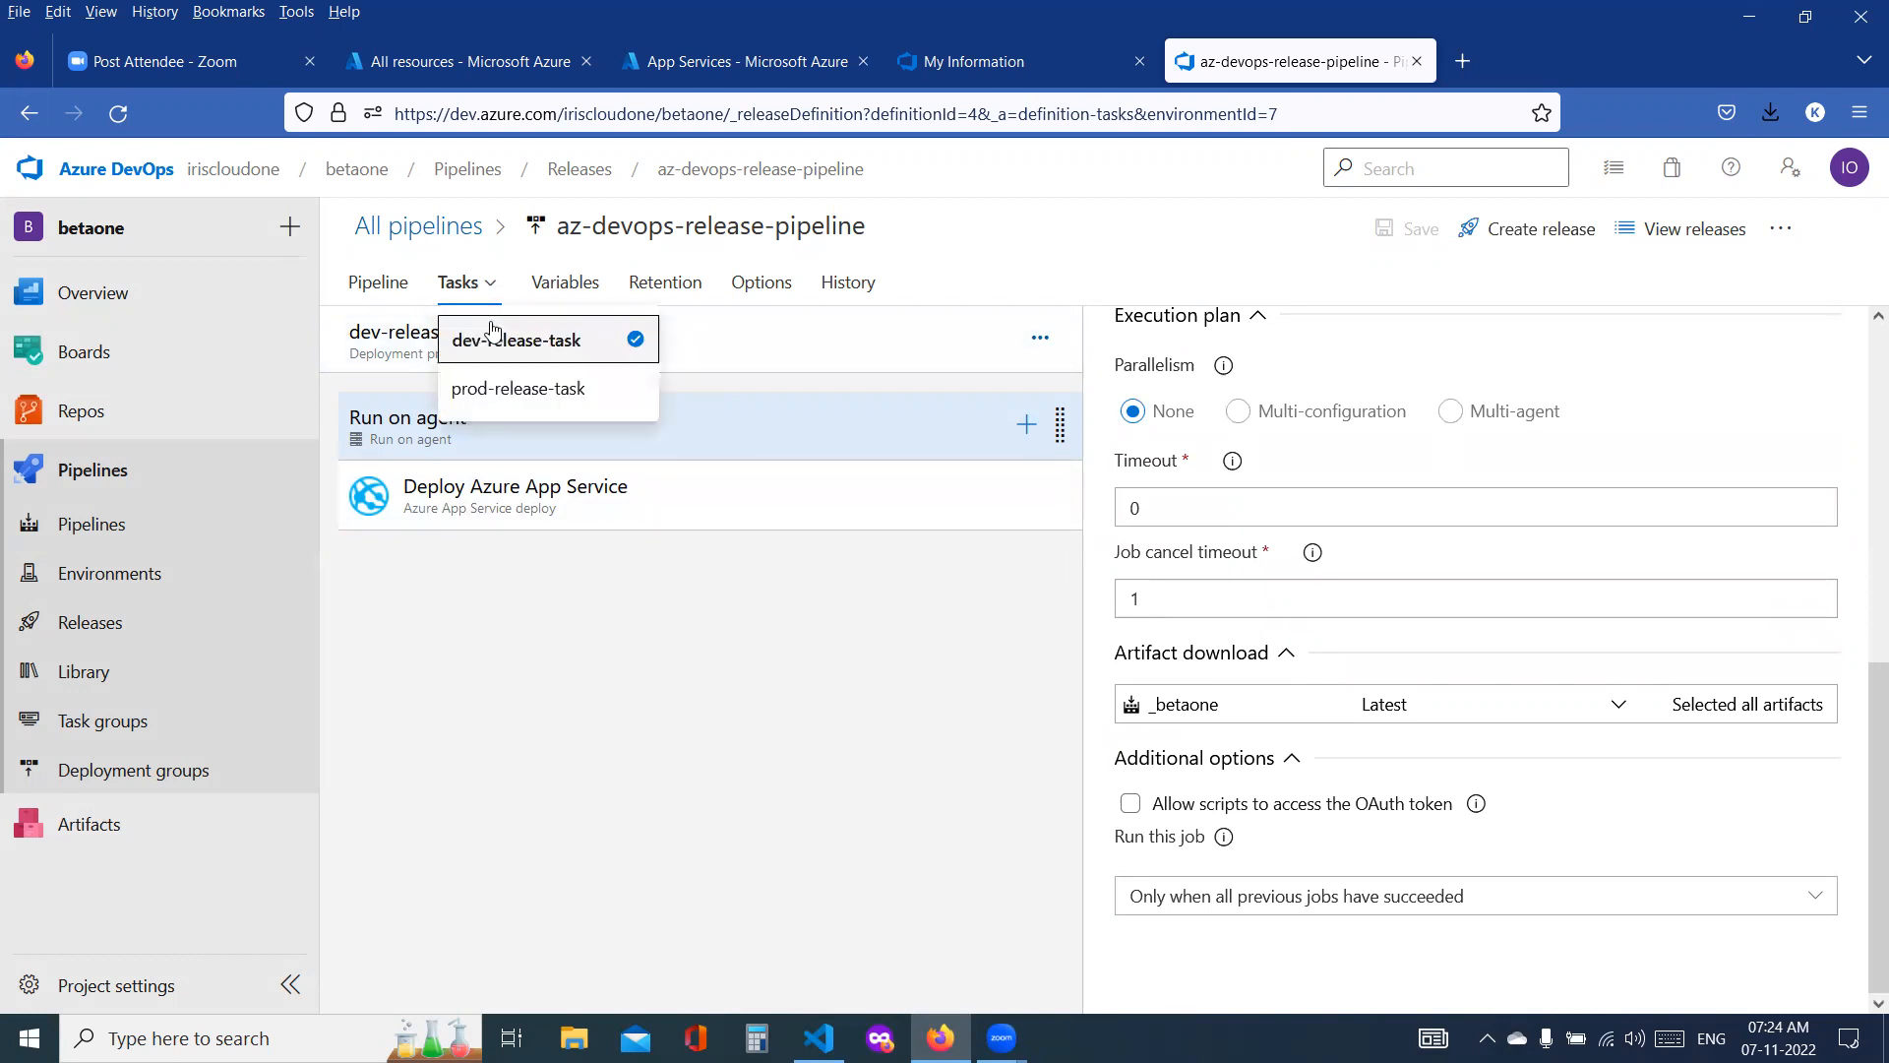
left_click(506, 389)
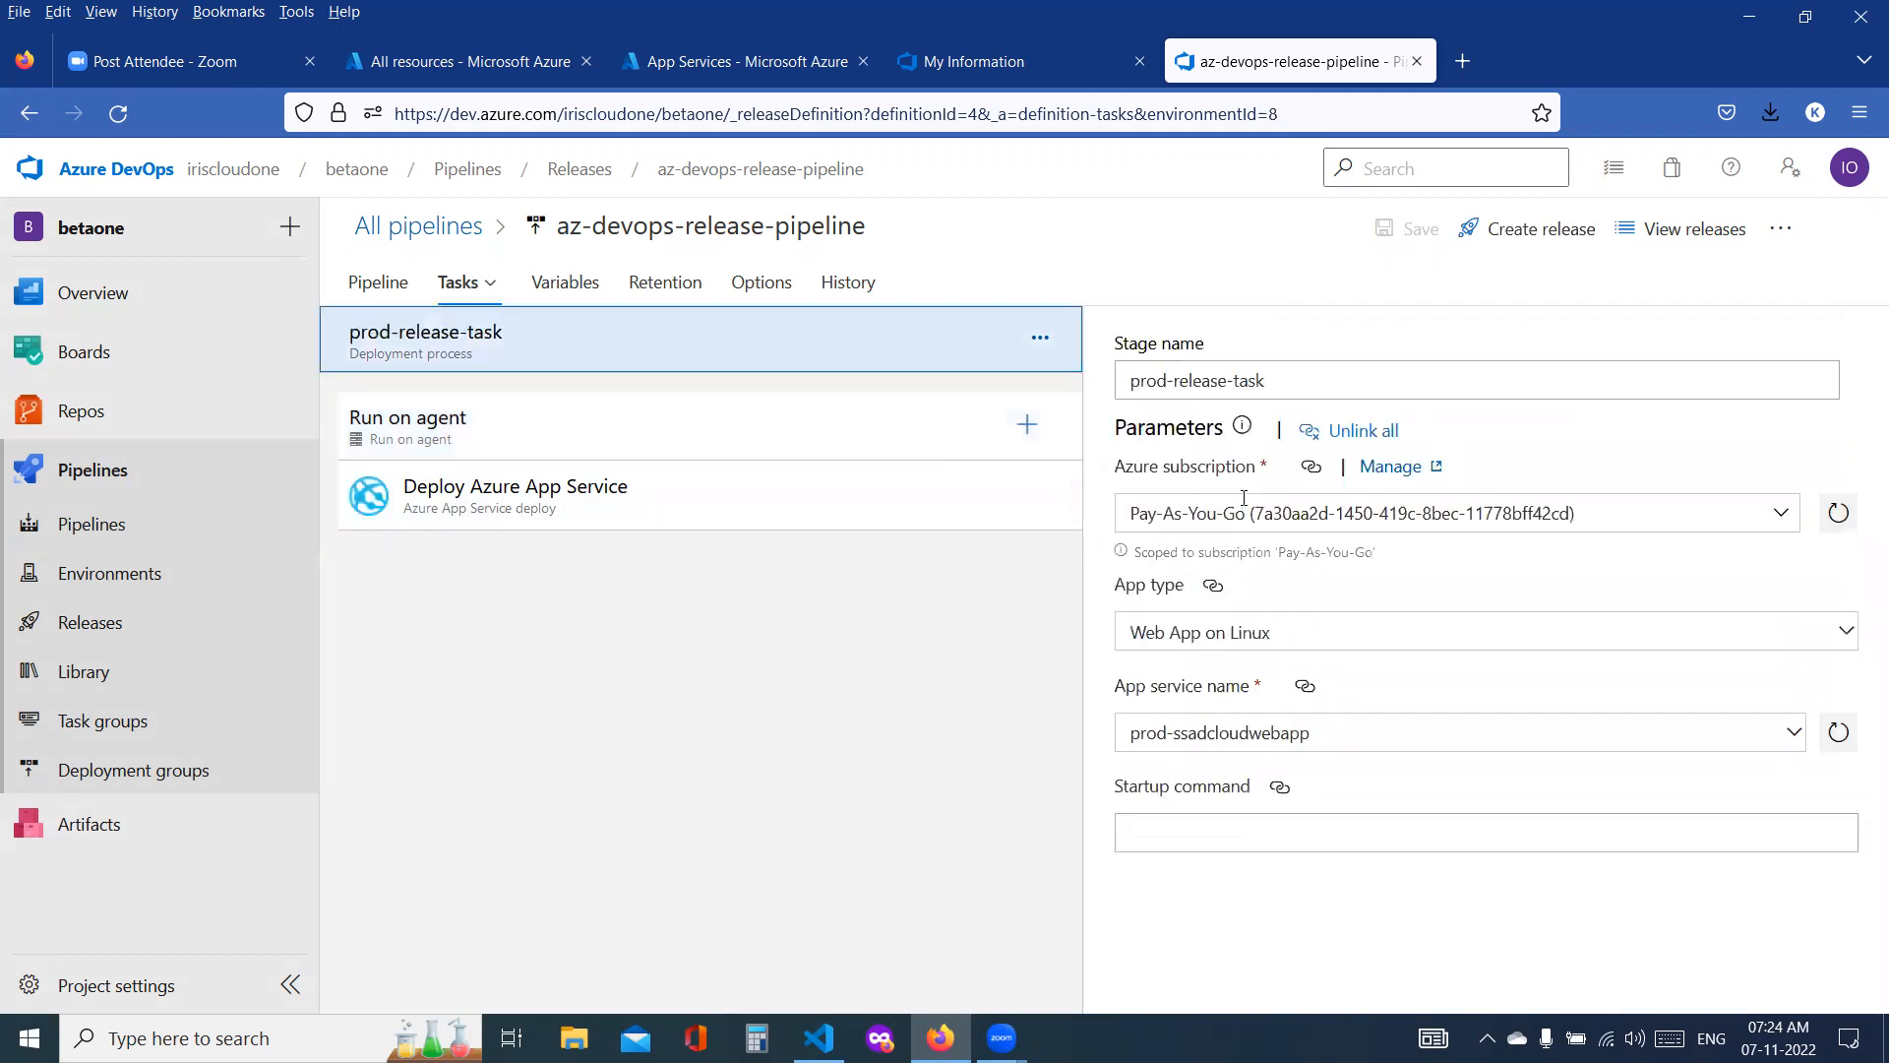
left_click(561, 421)
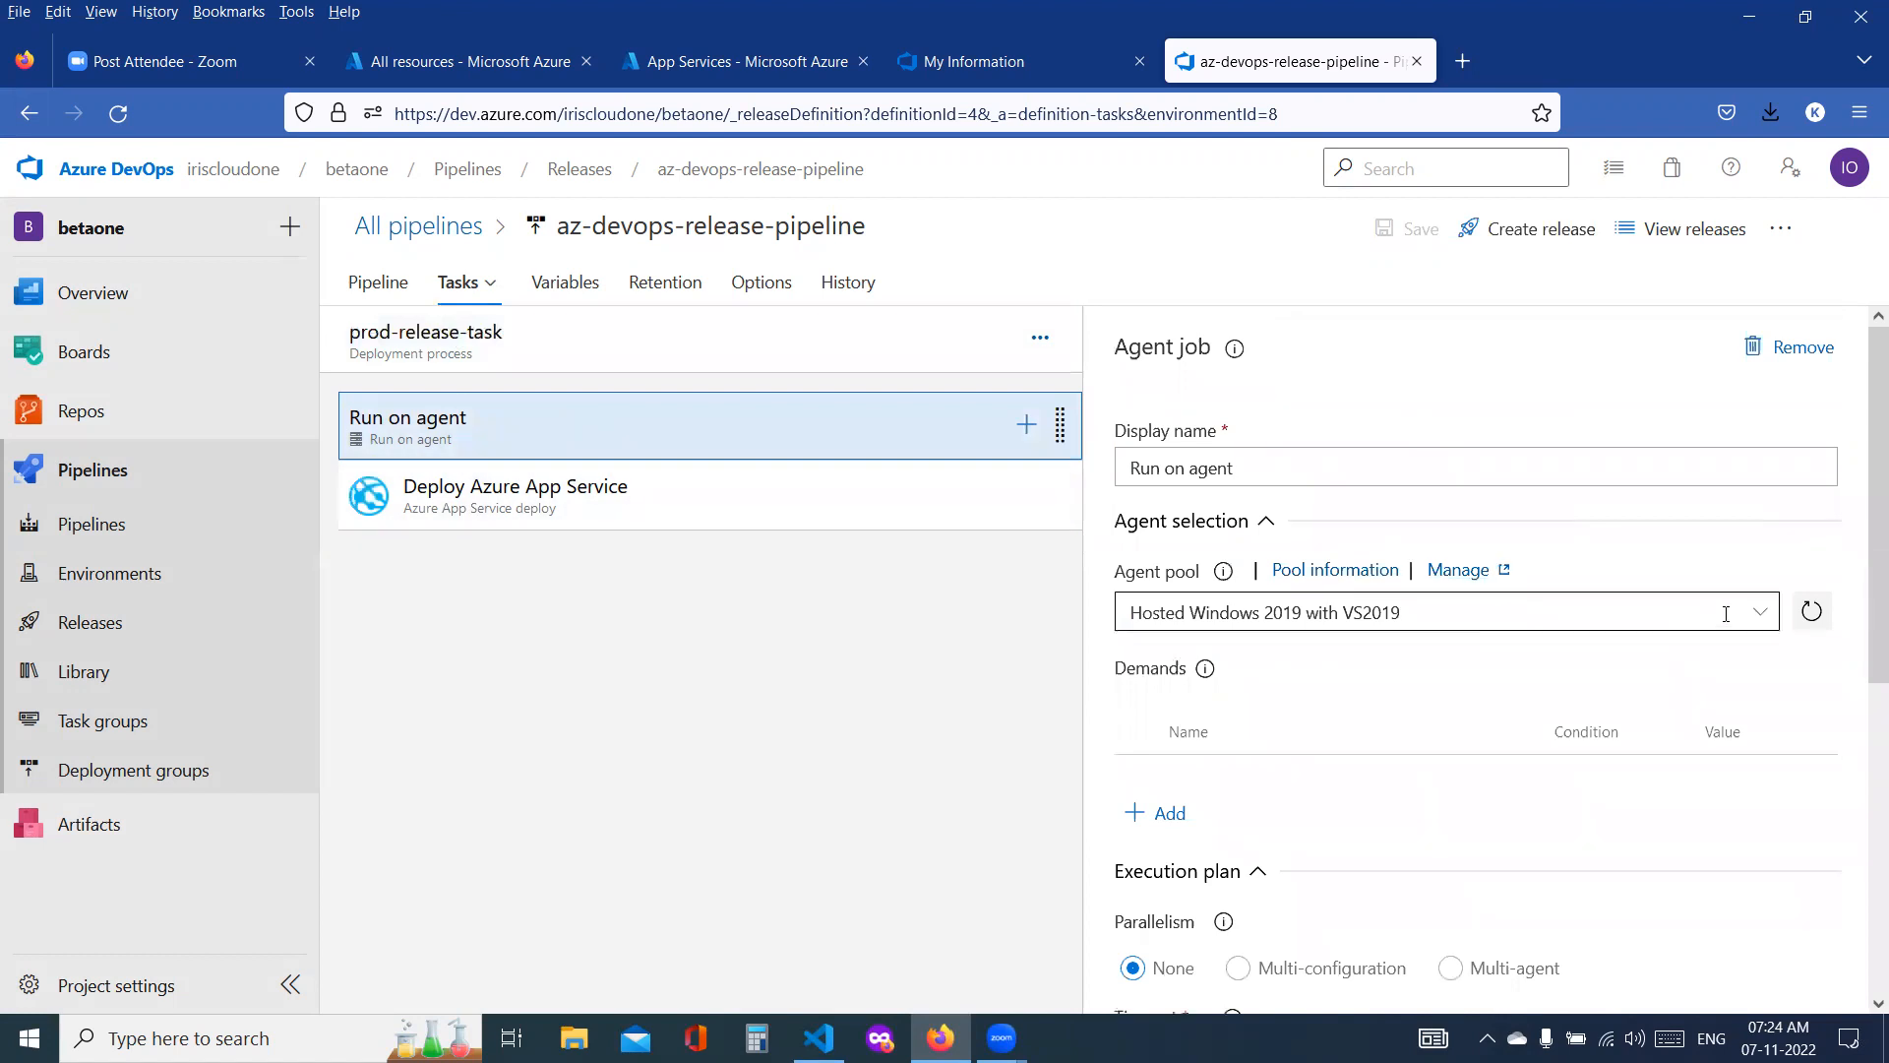
left_click(1758, 612)
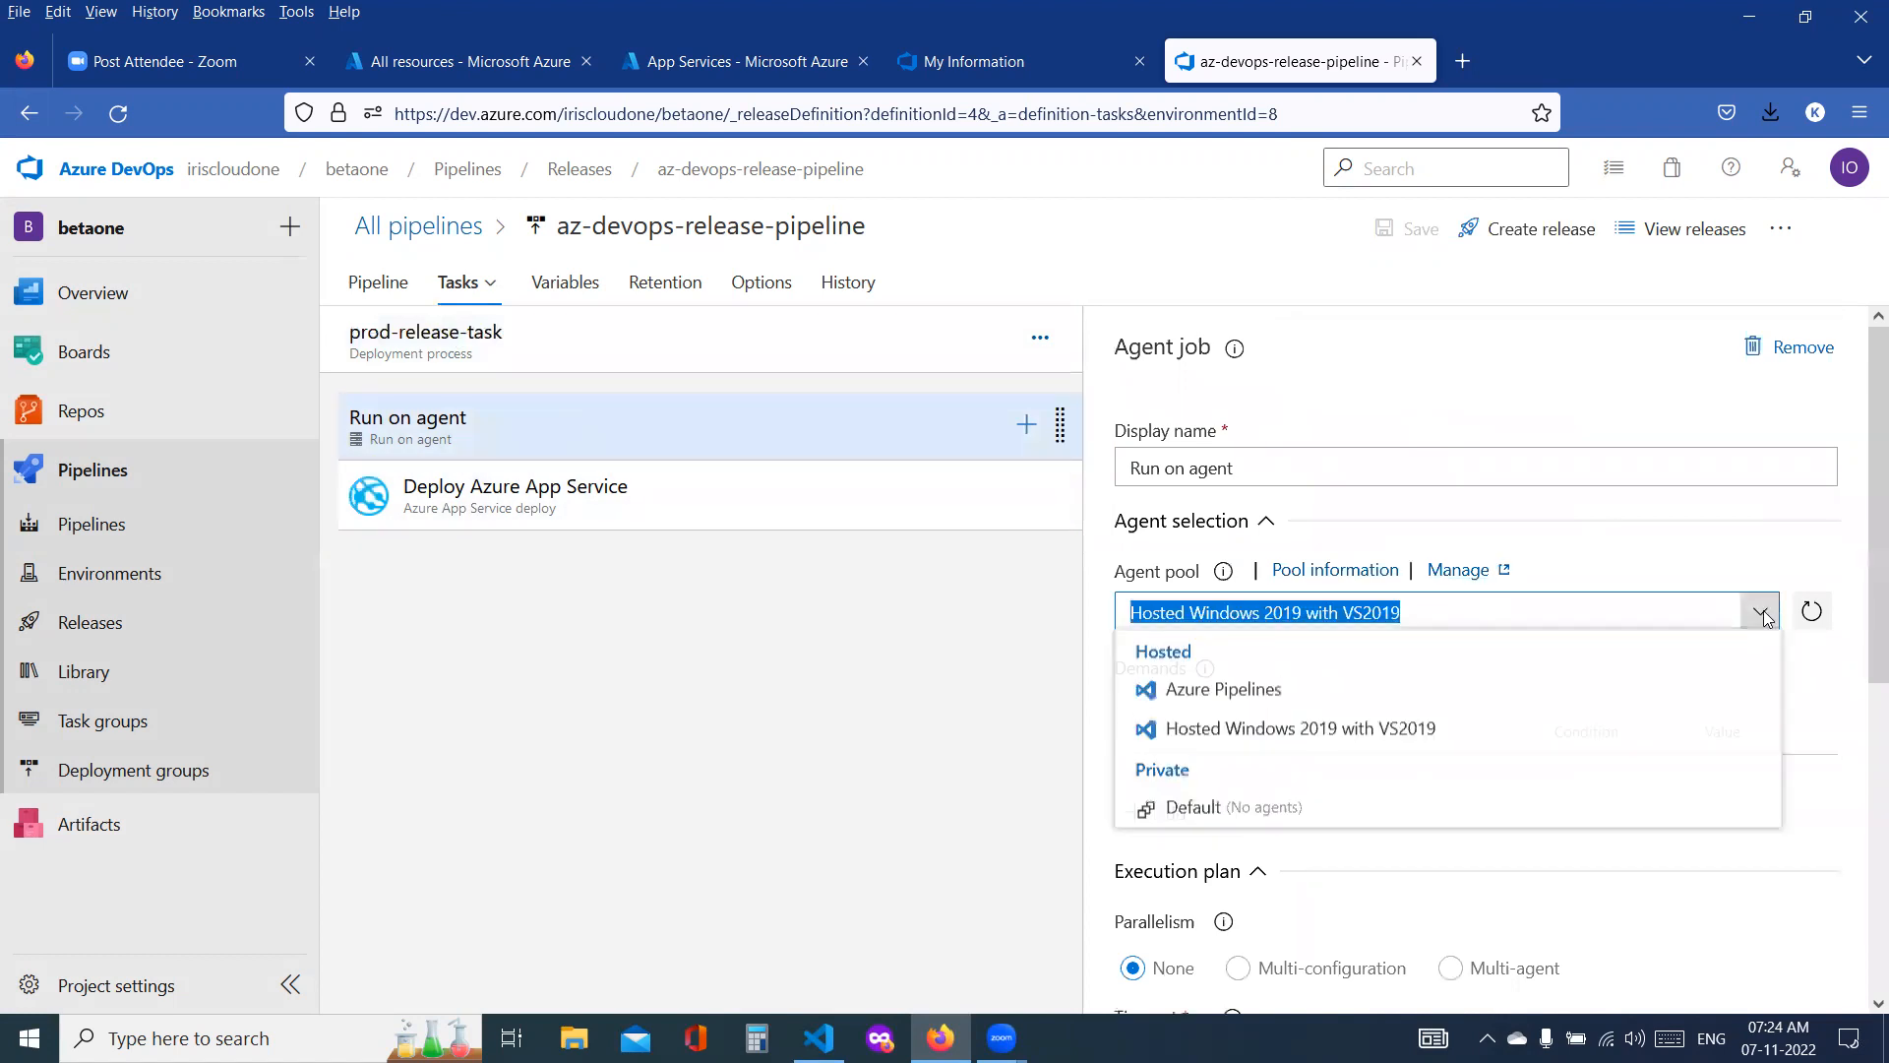
left_click(1400, 708)
left_click(1486, 719)
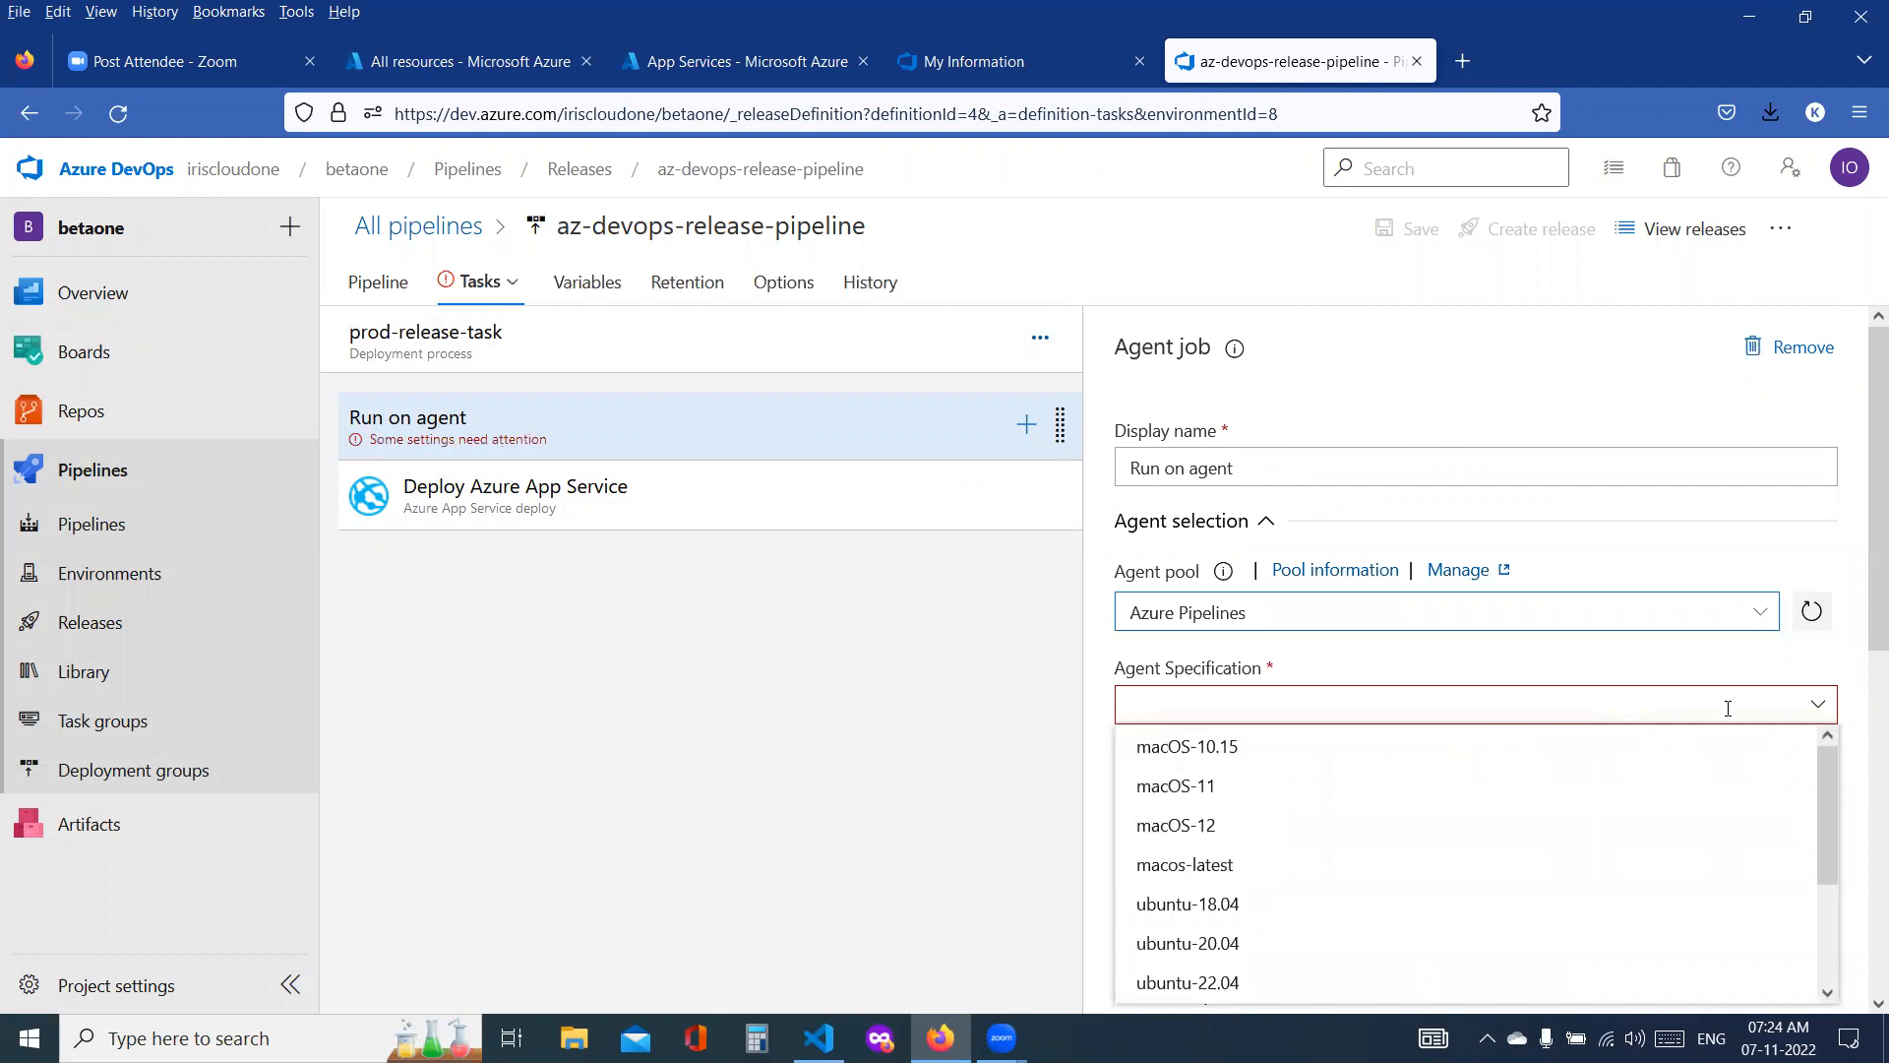
scroll(1288, 806, "down", 2)
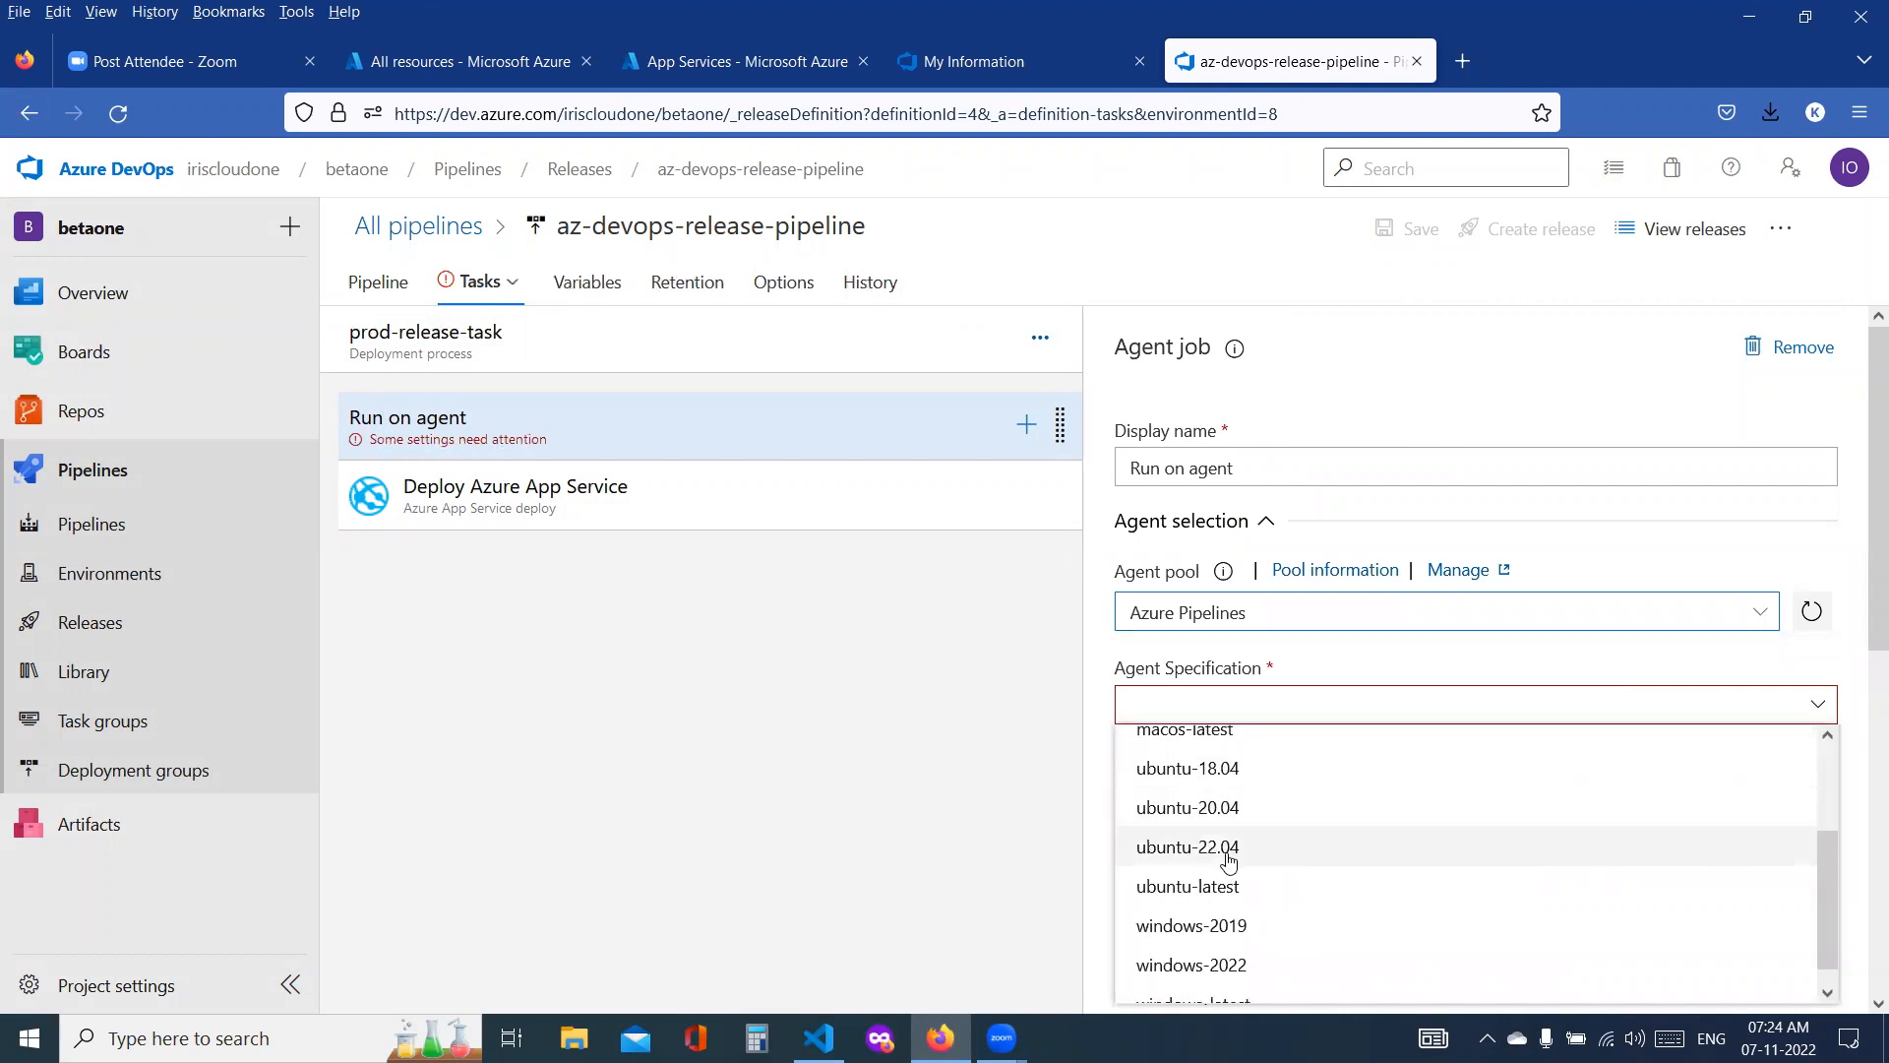
left_click(1214, 886)
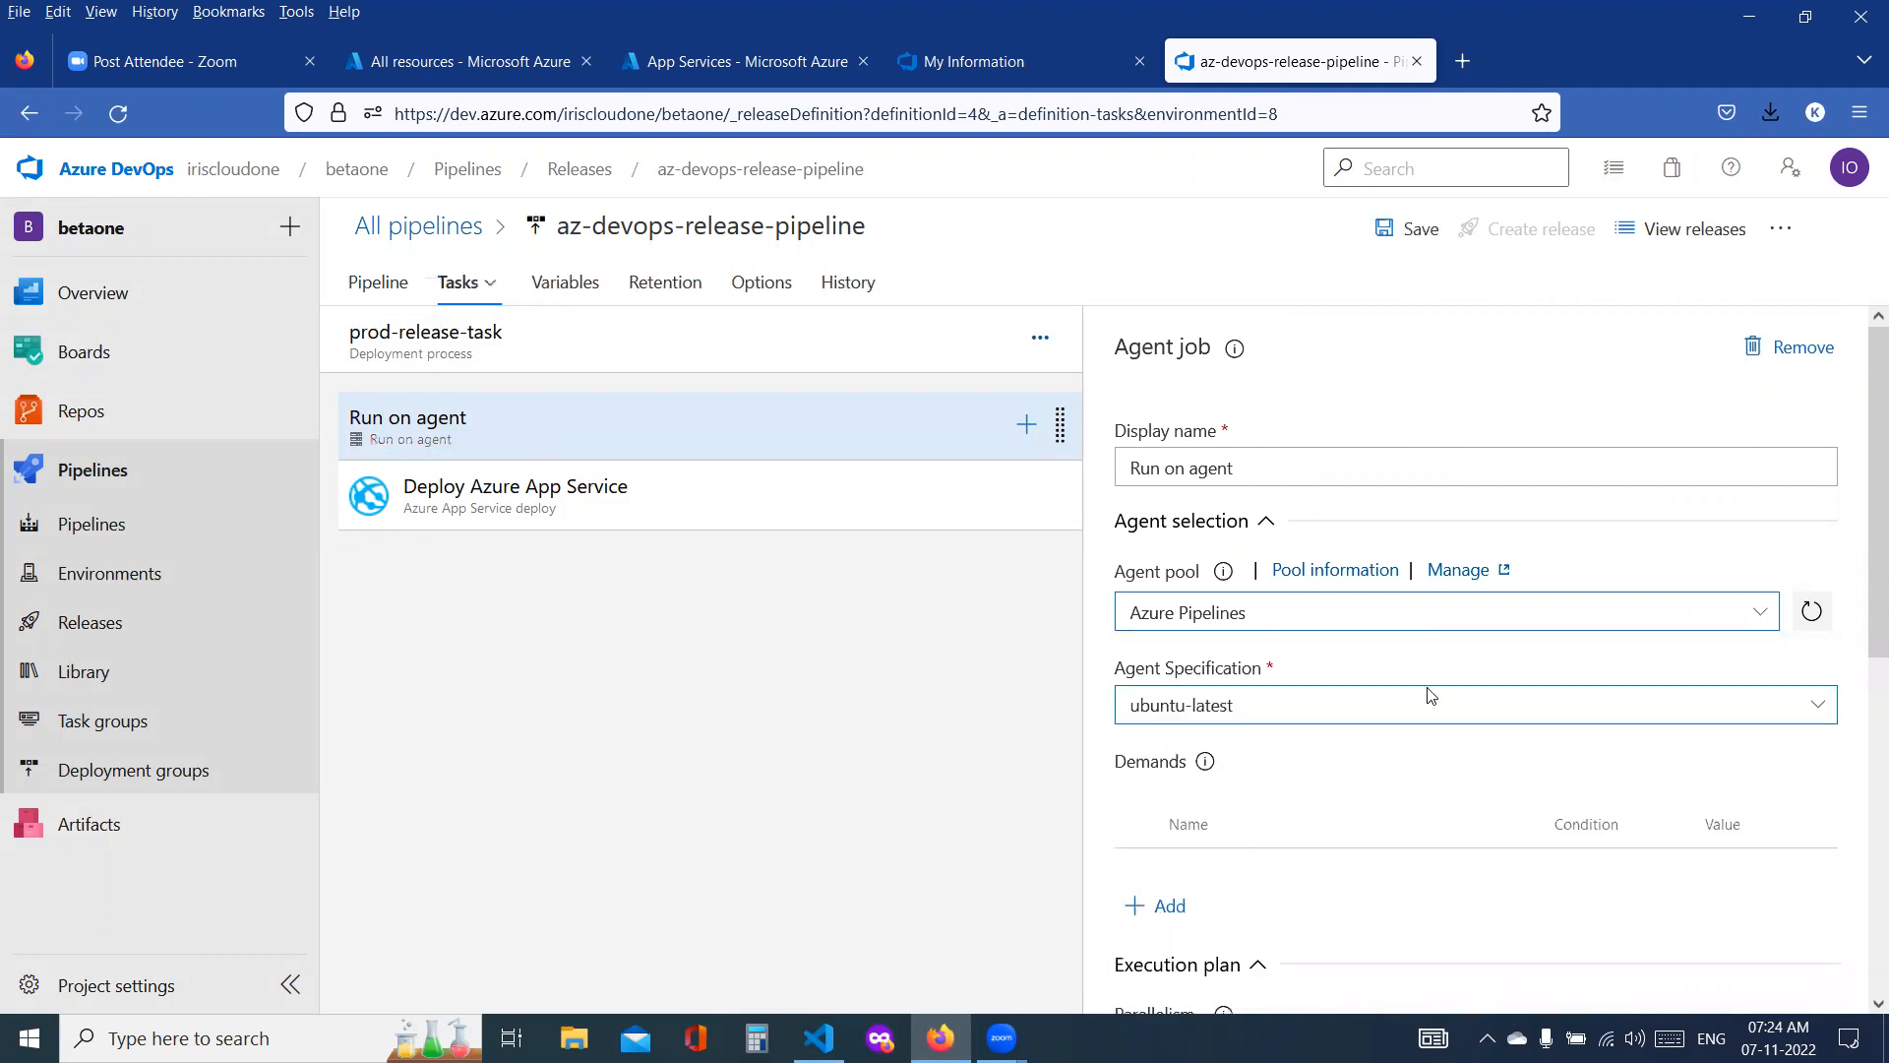
left_click(1417, 229)
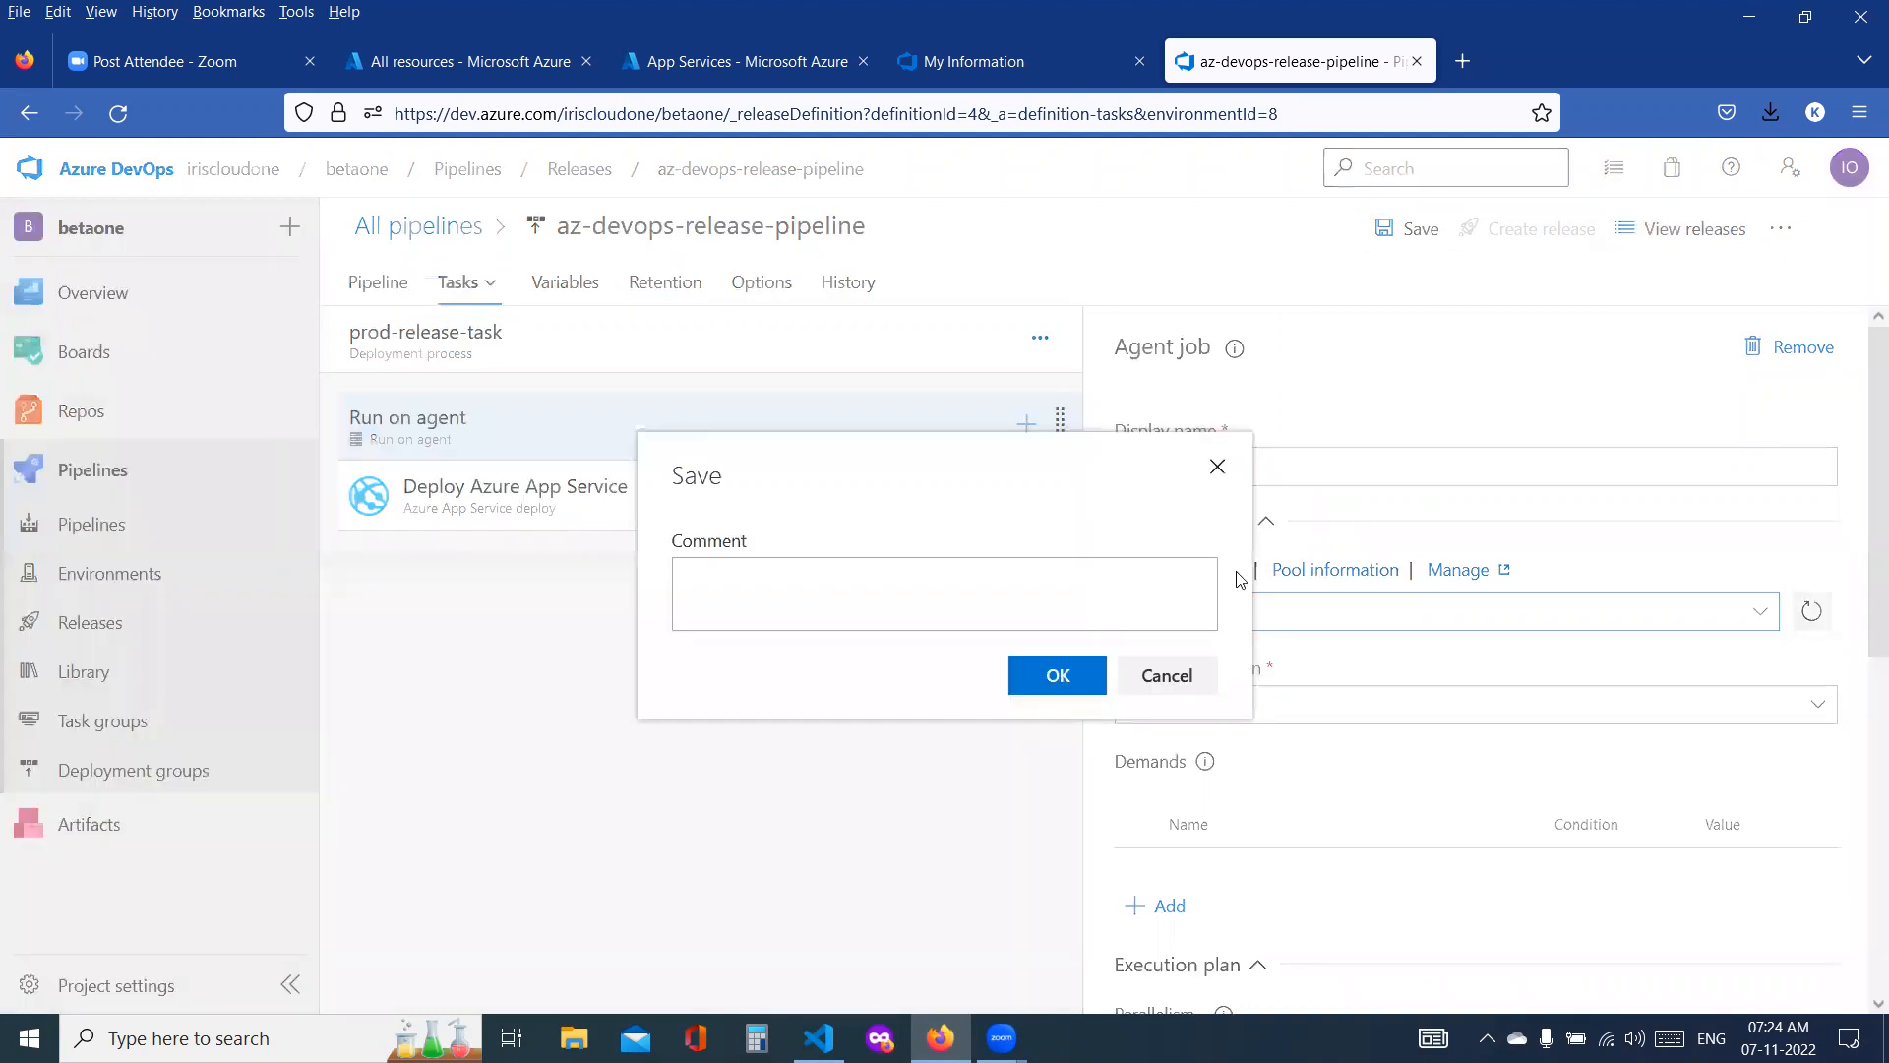
left_click(1060, 676)
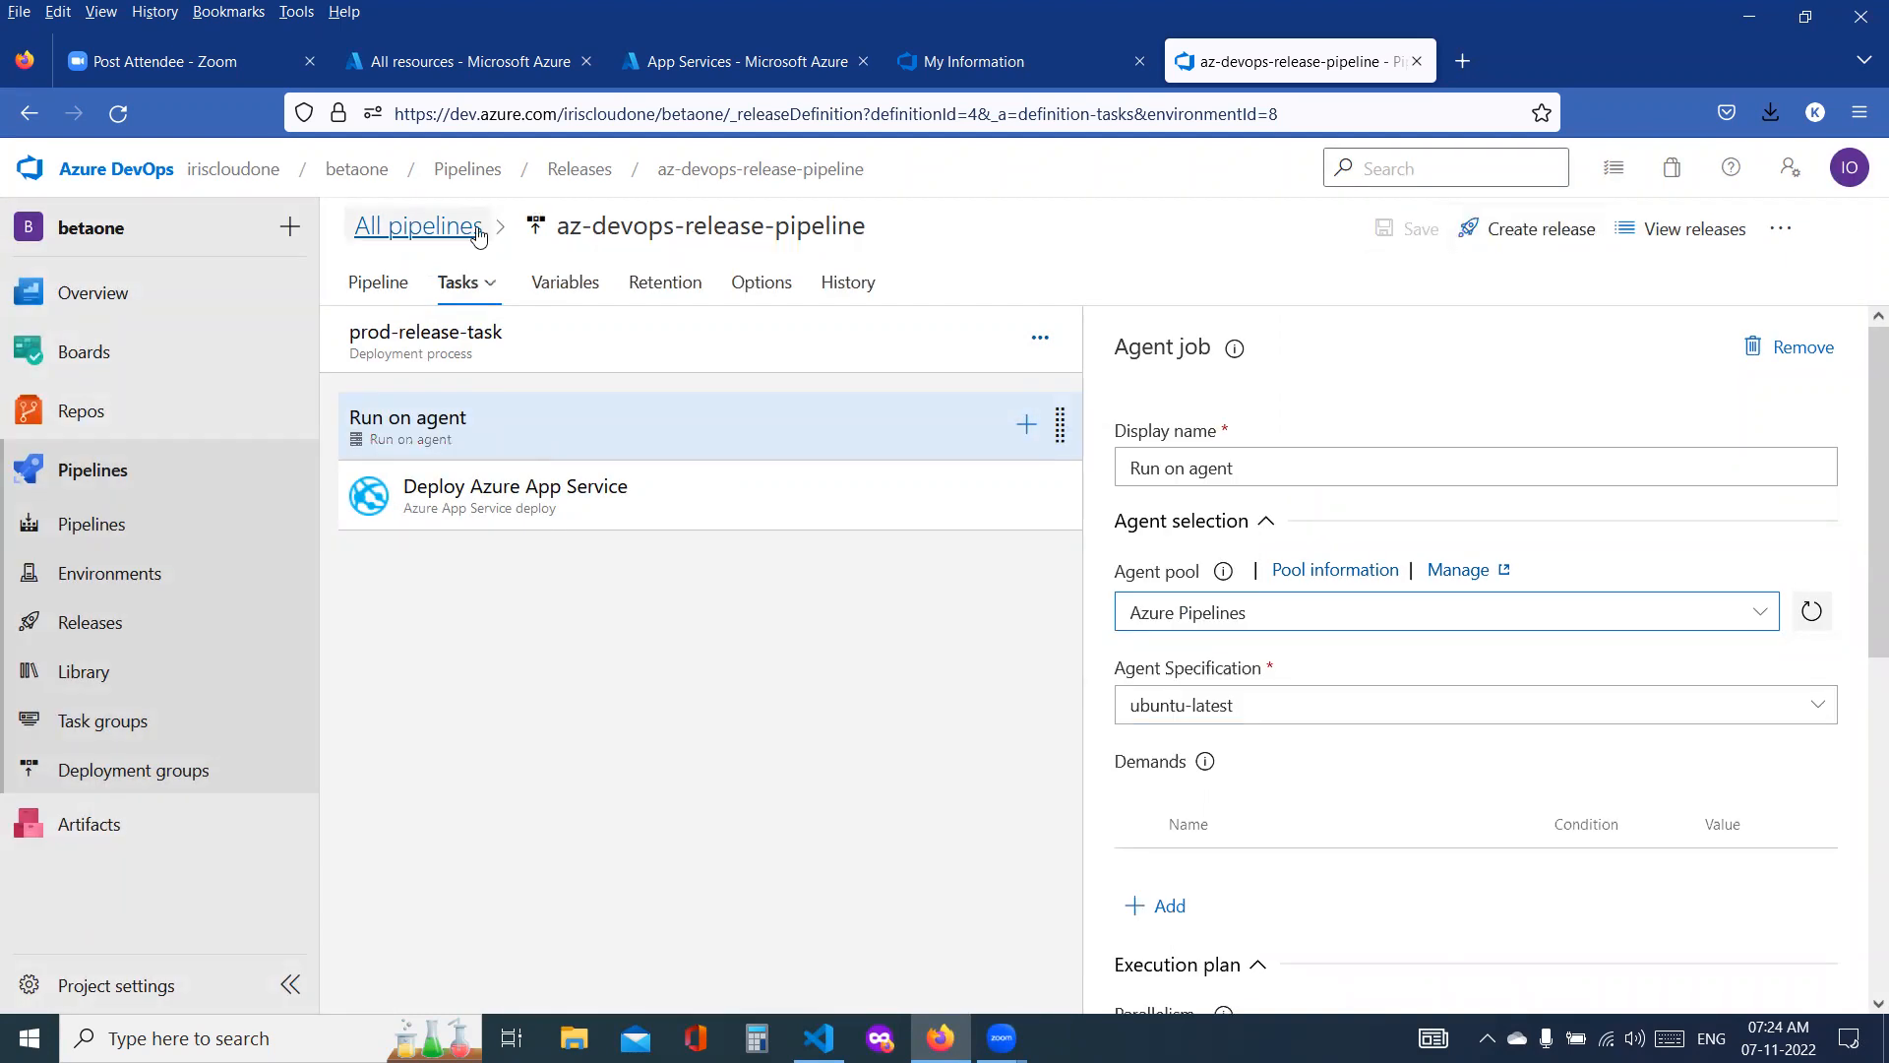
Step: Create a new release of az-devops-release-pipeline from _betaone version 20221107.3 with all stages switched to manual trigger
left_click(433, 236)
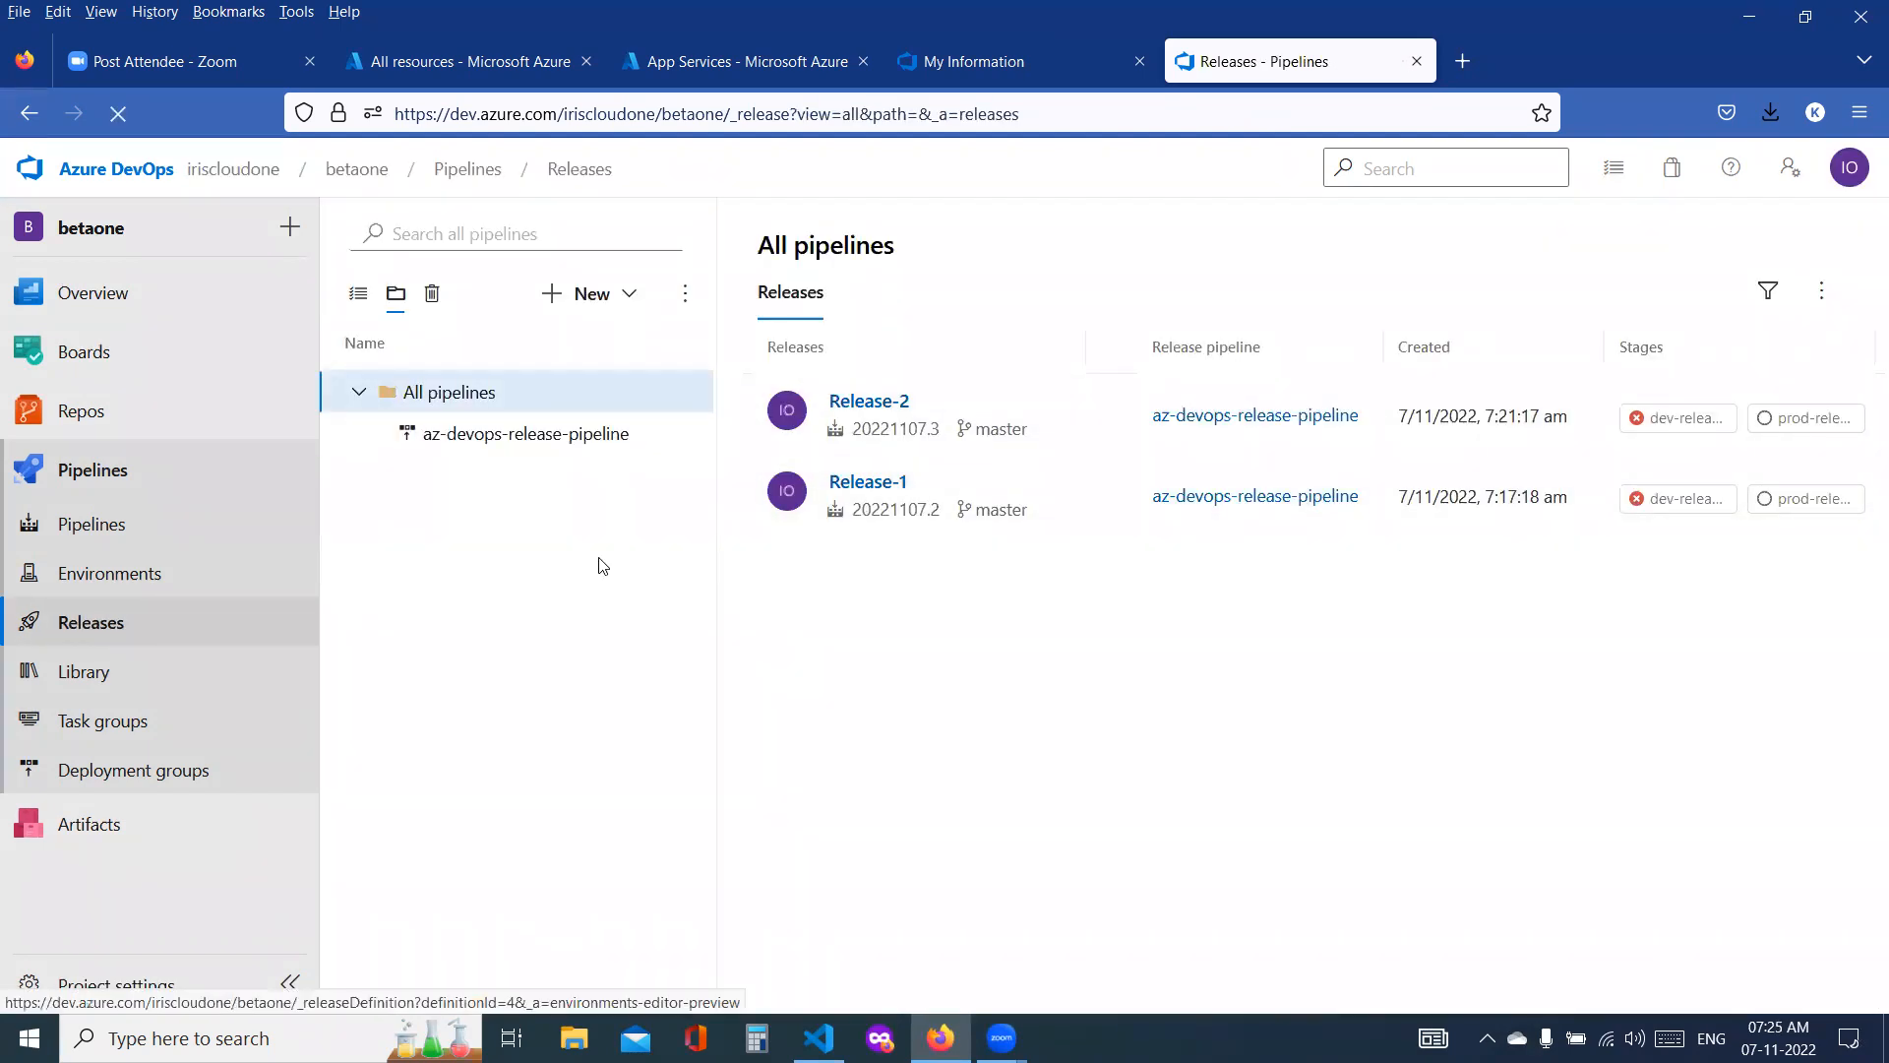
left_click(563, 439)
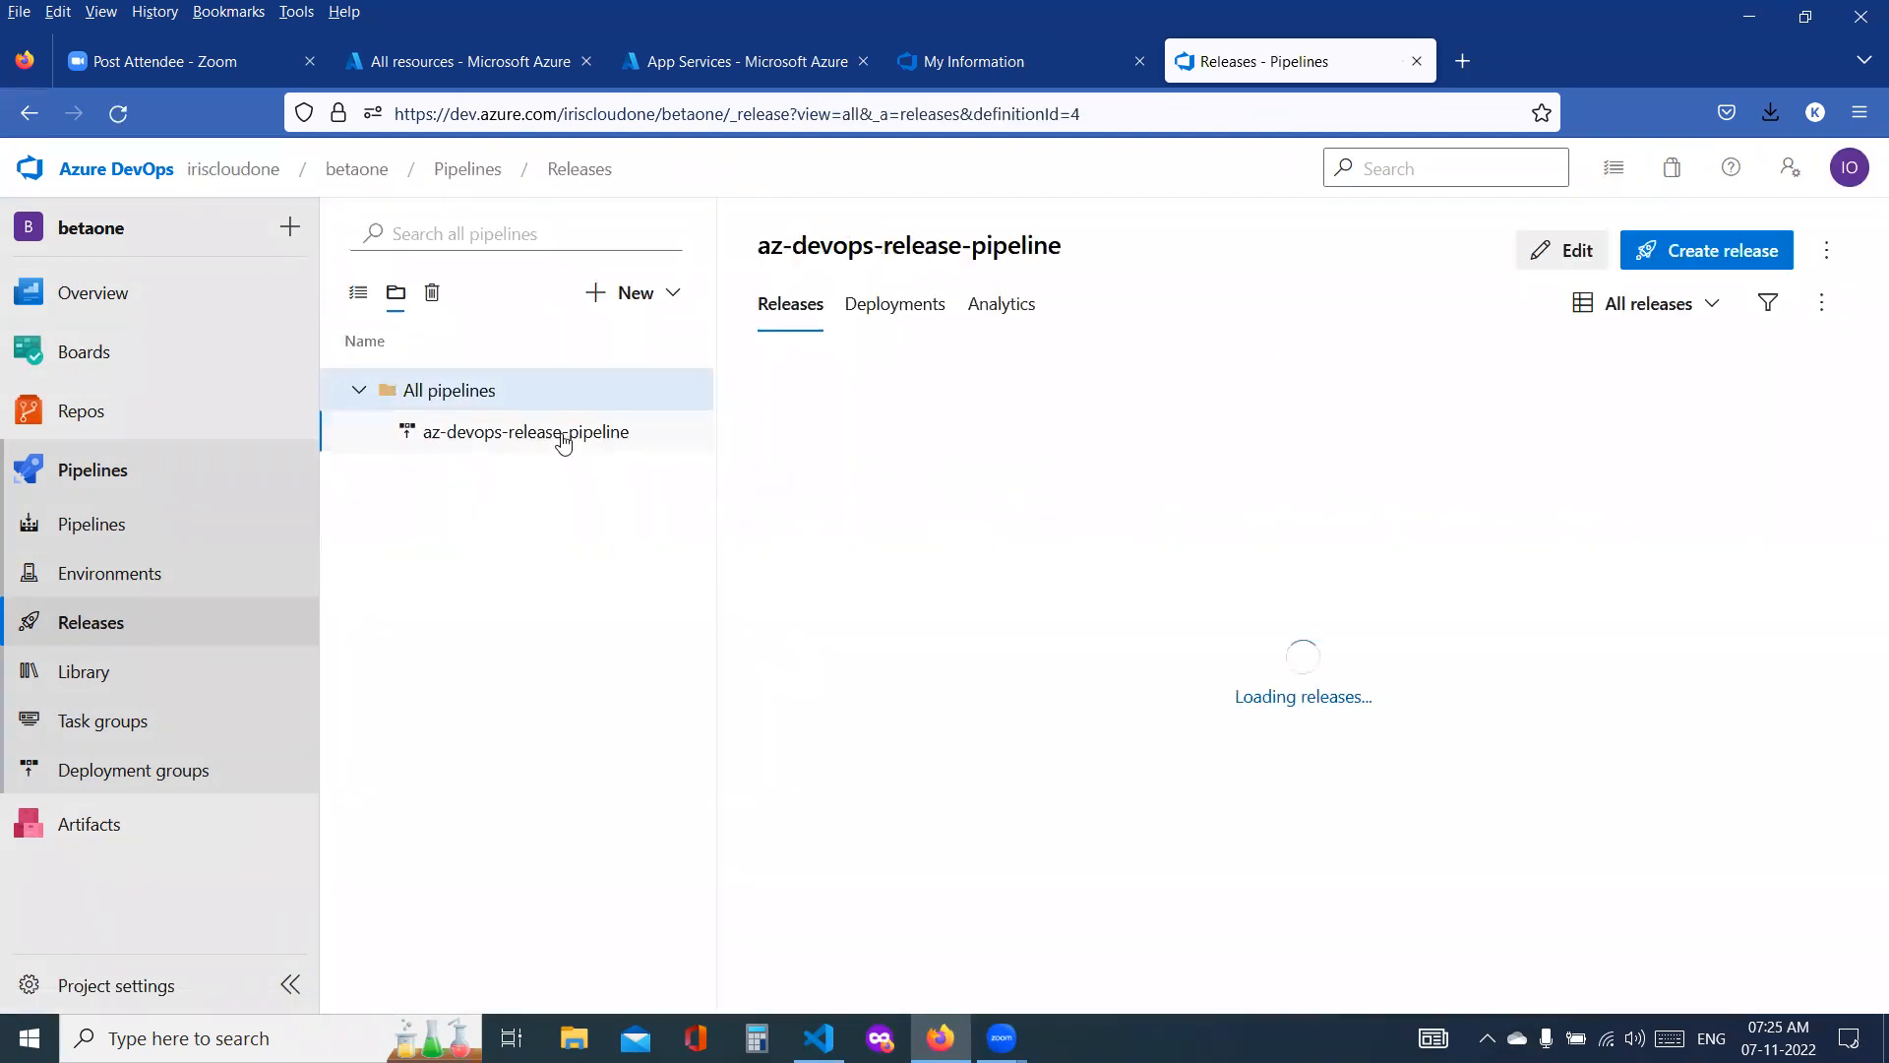
left_click(1751, 263)
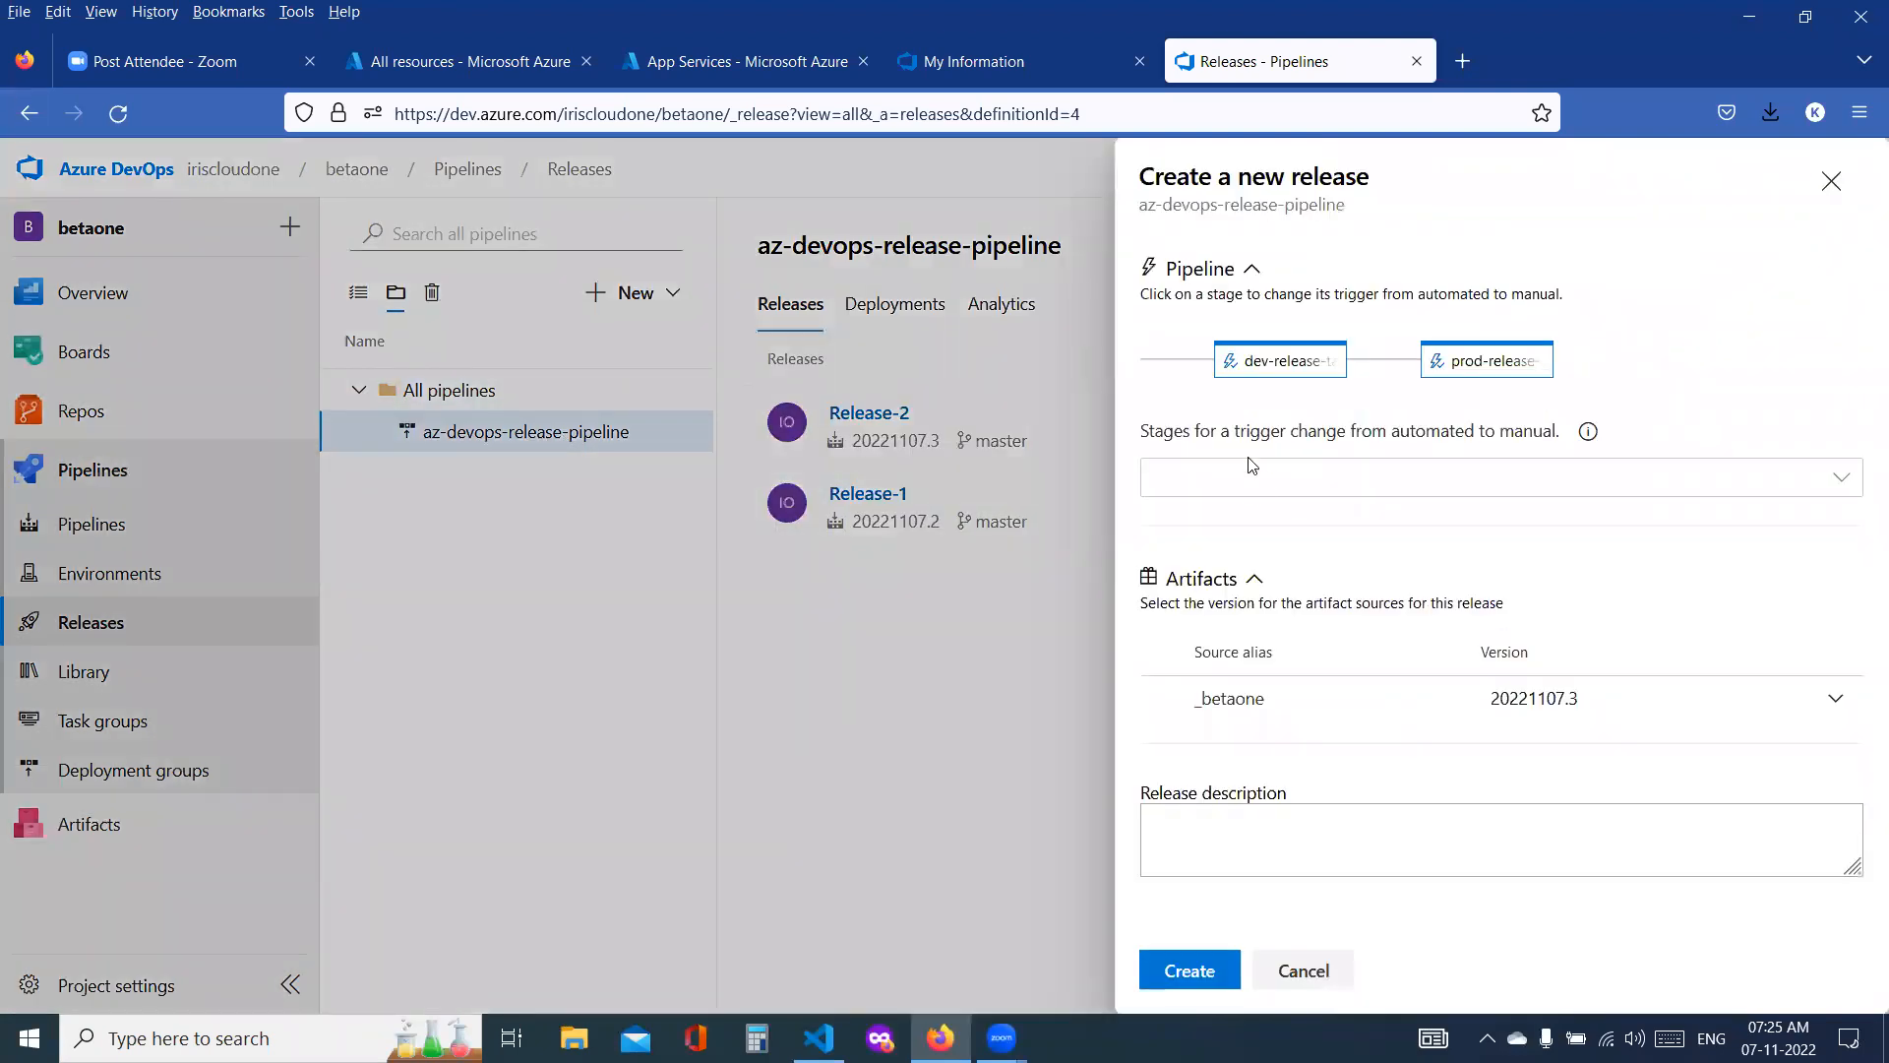
left_click(1261, 489)
left_click(1170, 529)
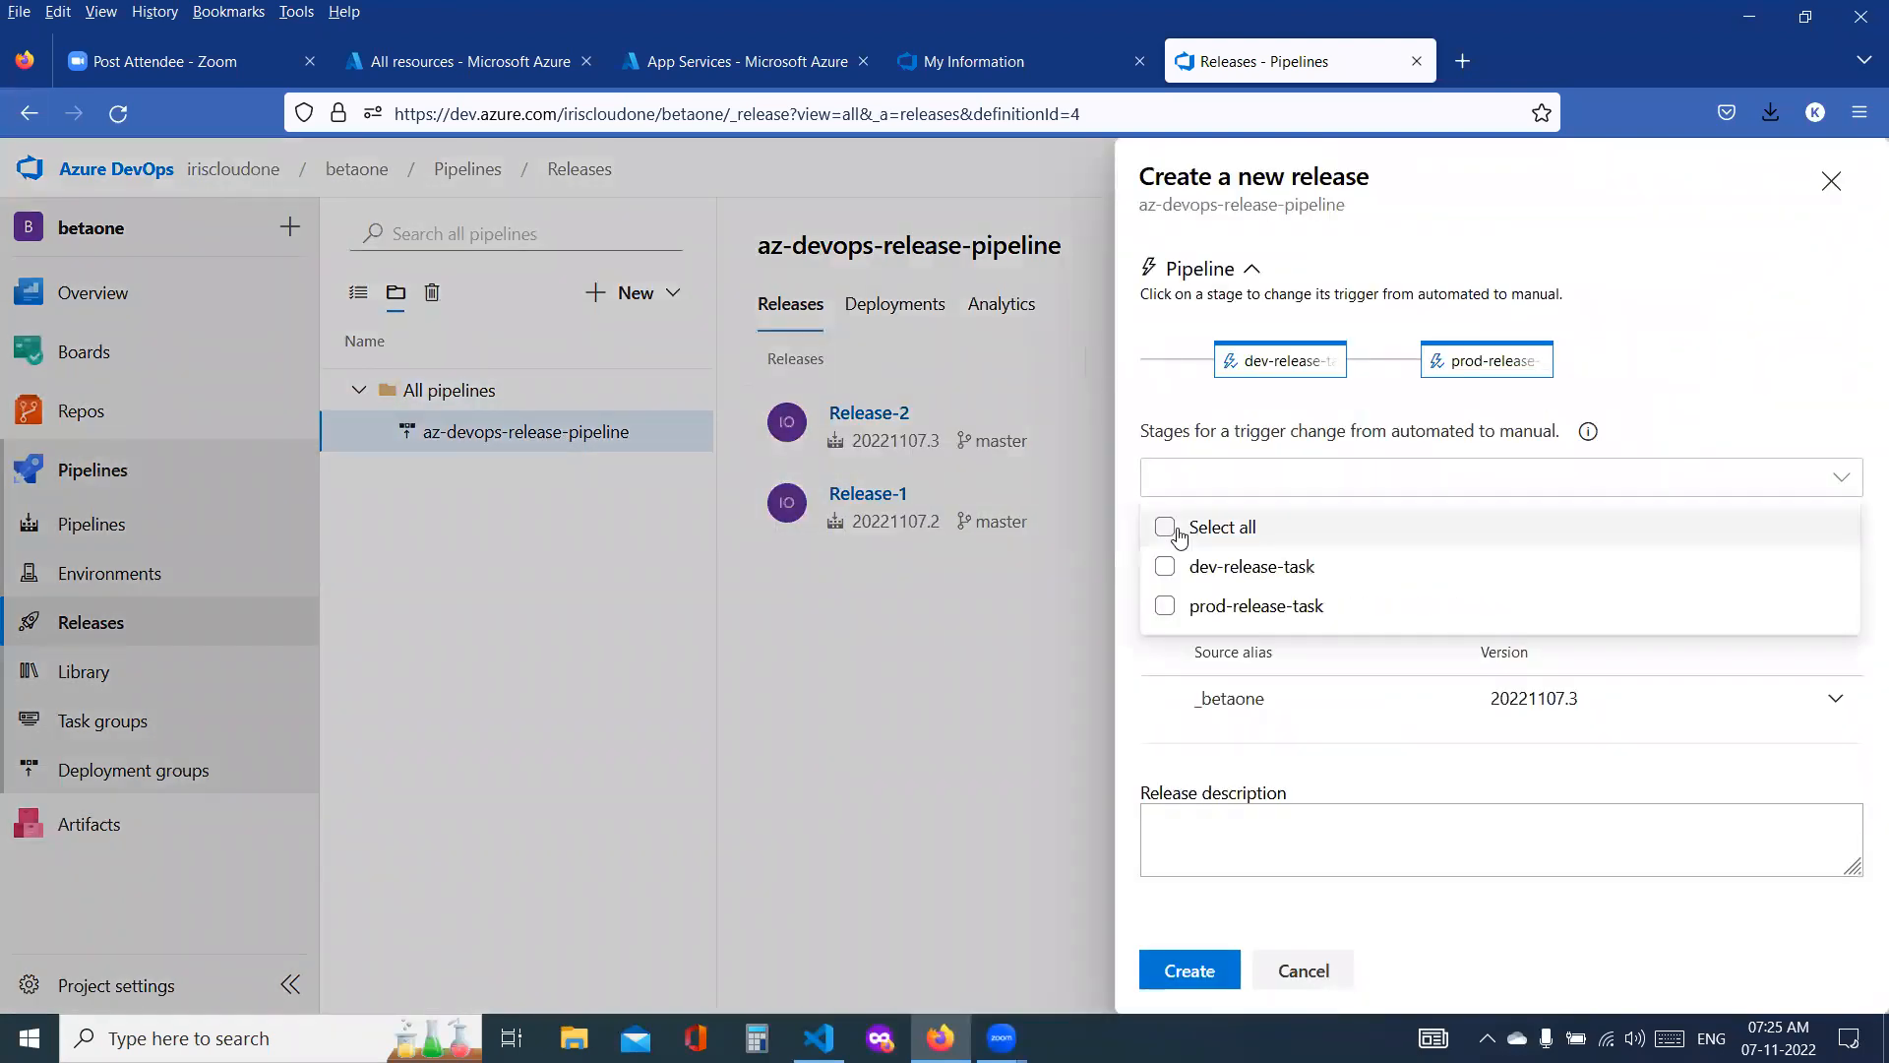
left_click(1190, 970)
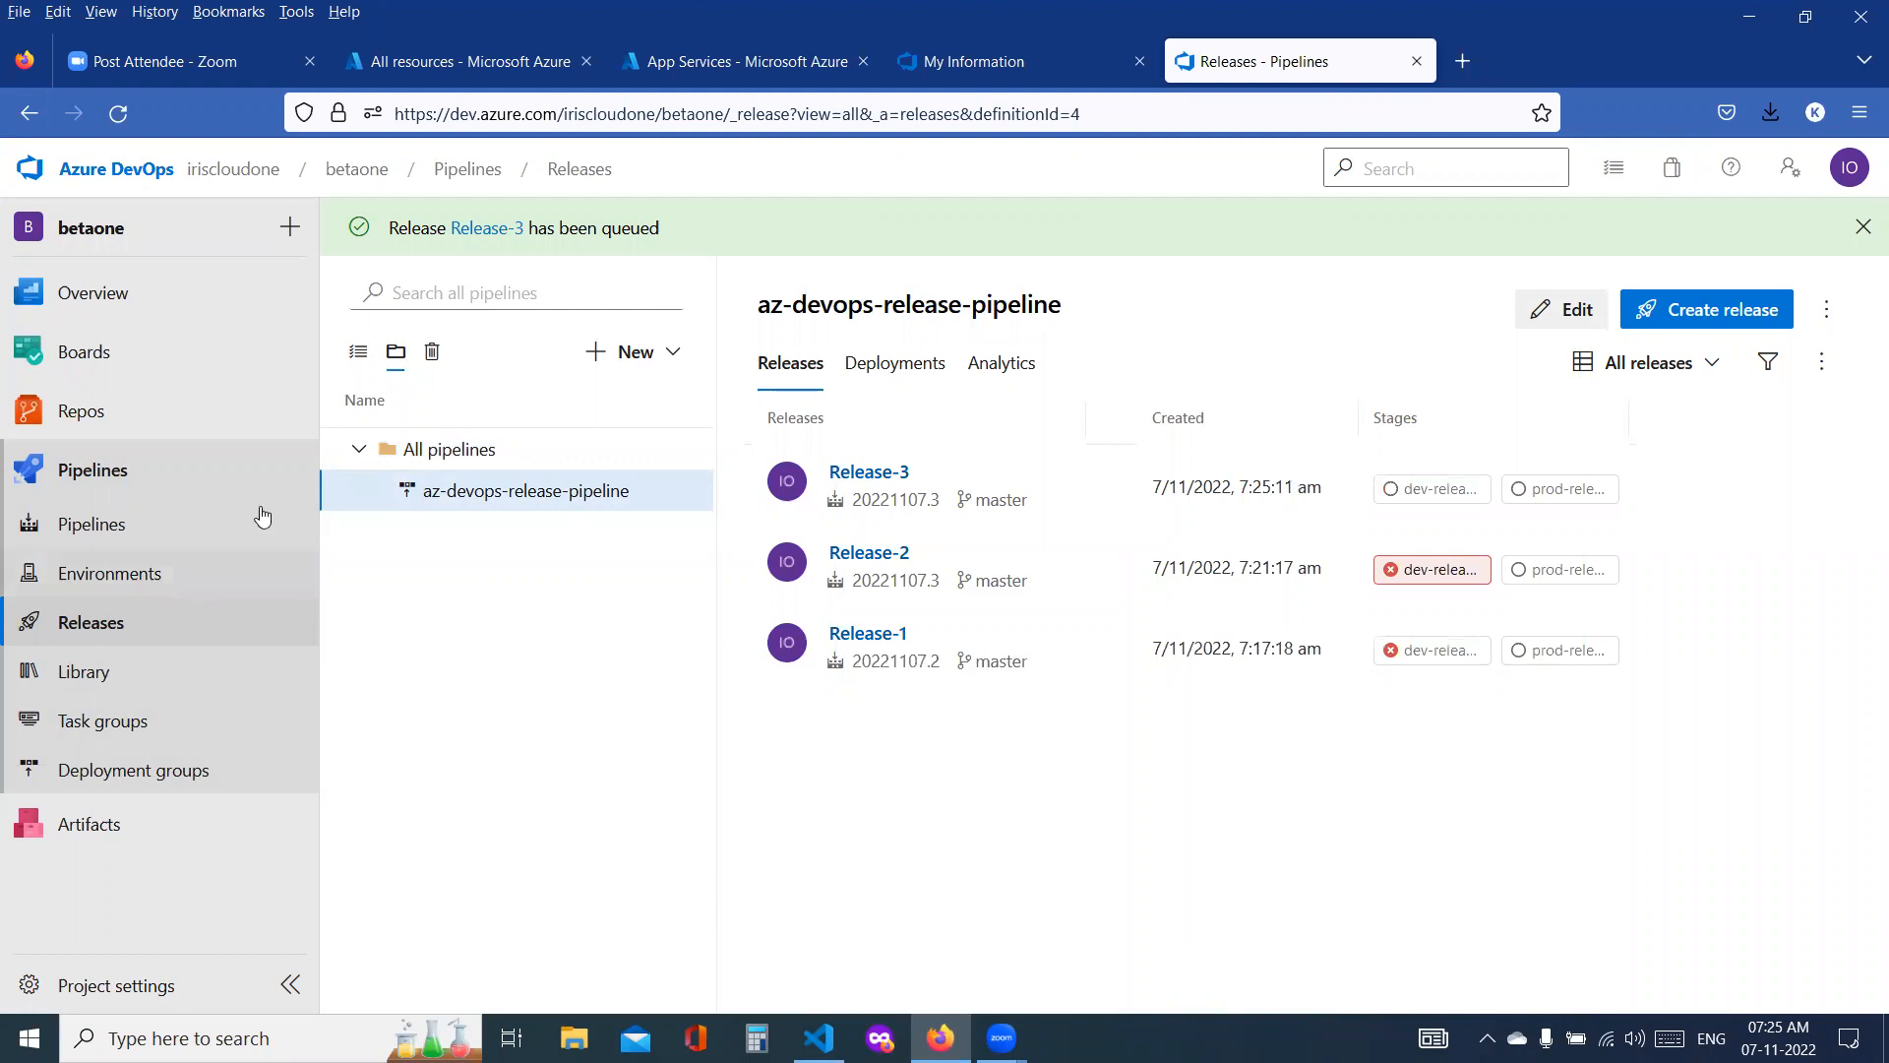
Step: Check the dev-release-task deployment log of the new release and return to the release's stage overview
left_click(1415, 494)
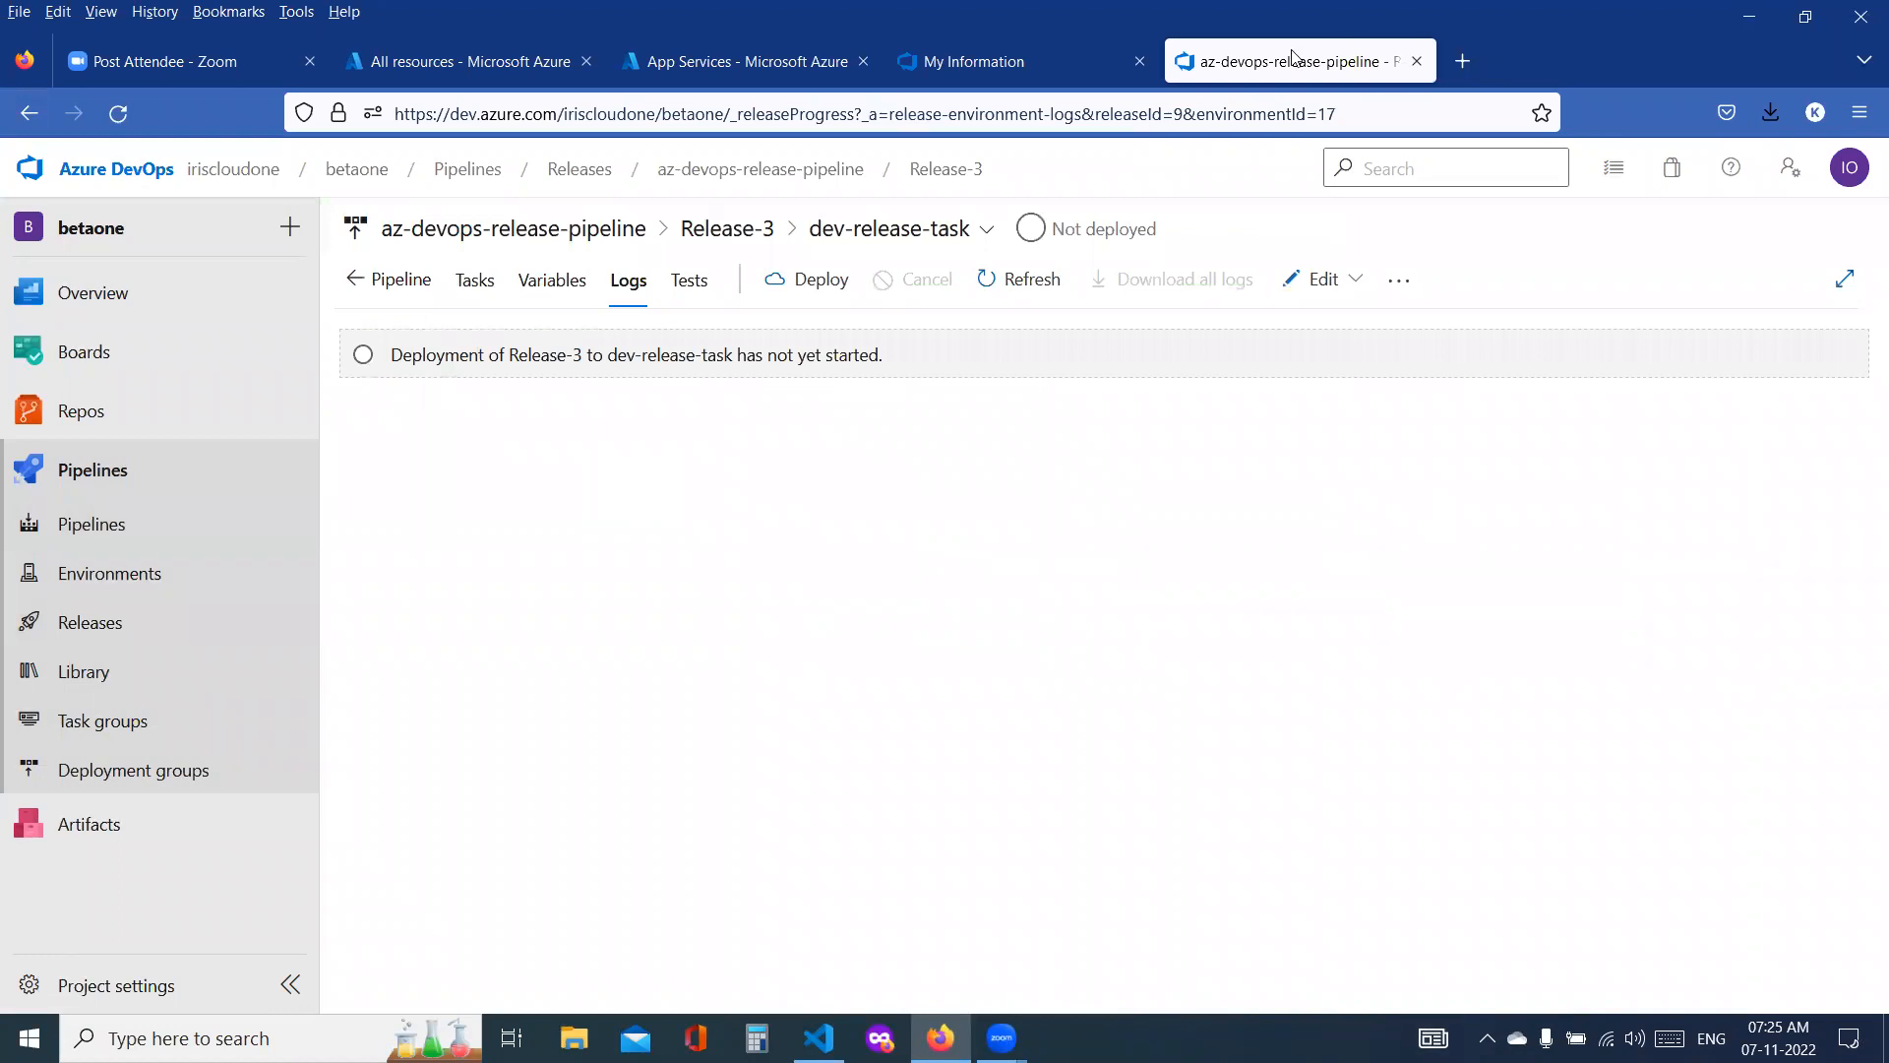
left_click(473, 71)
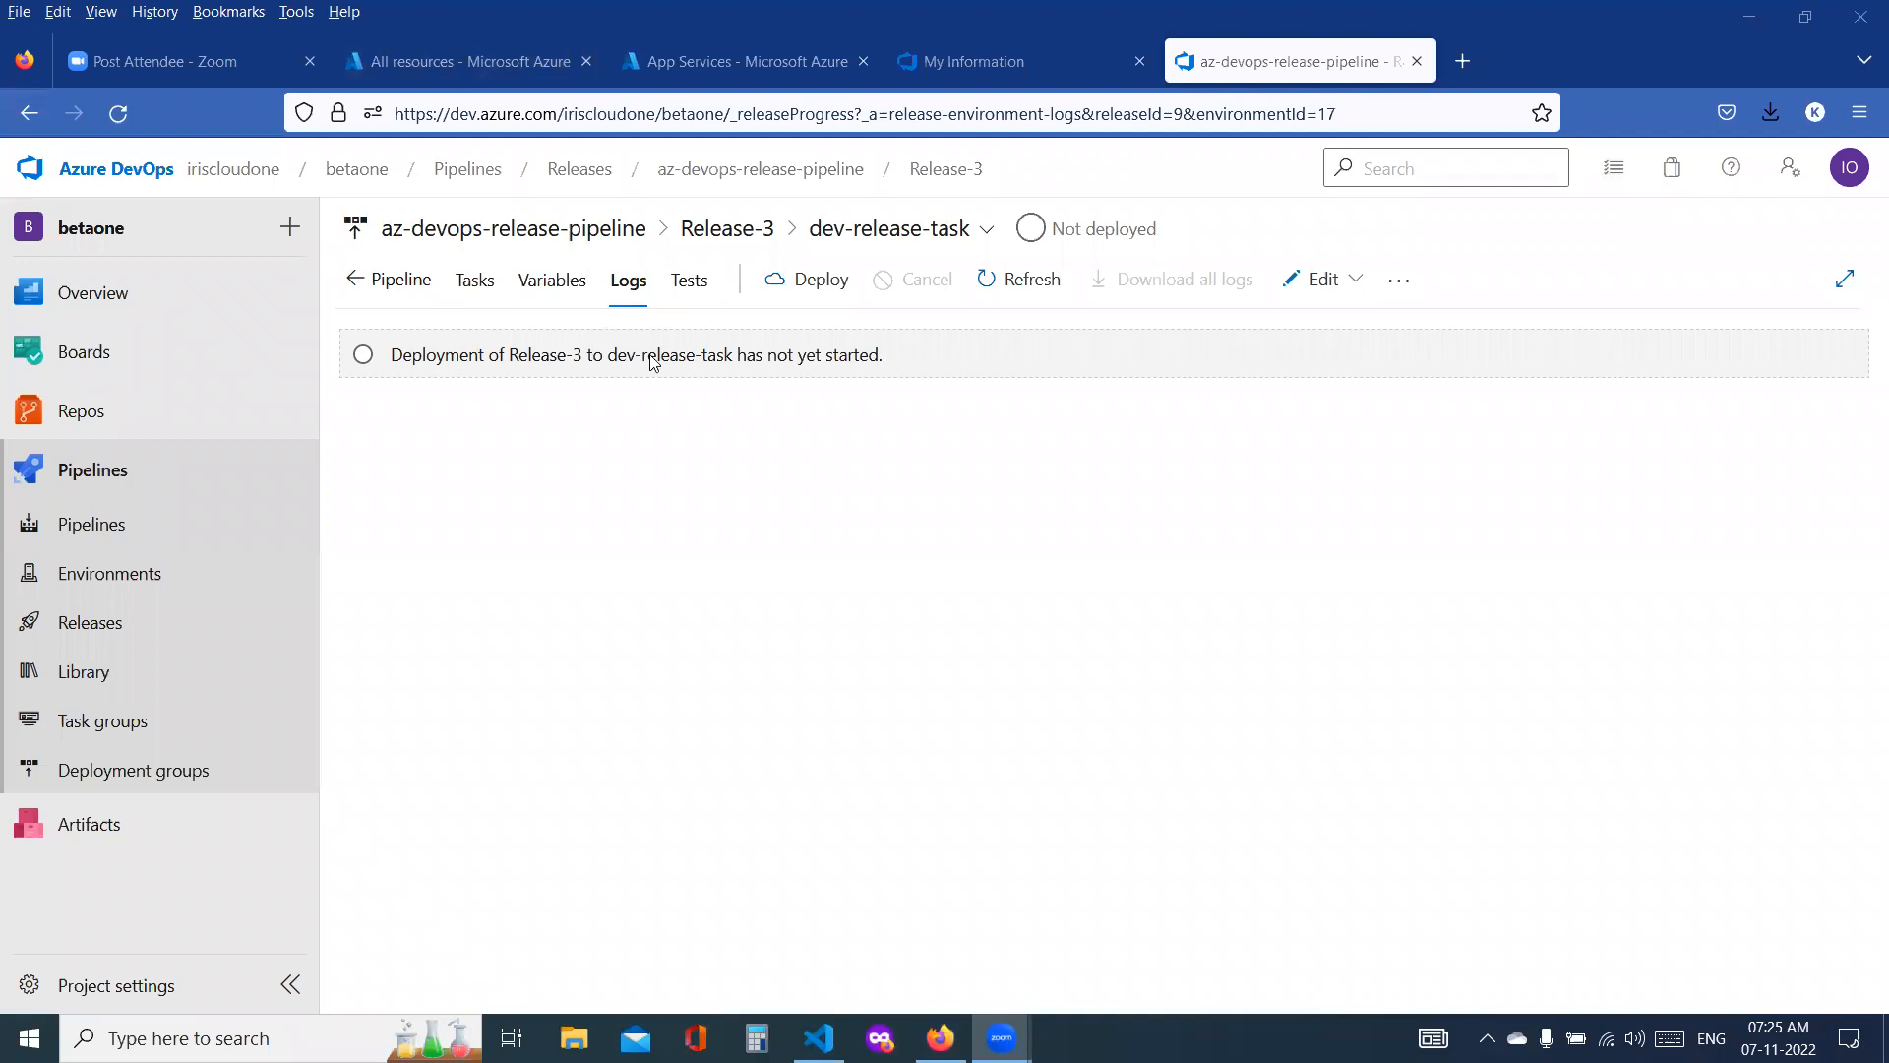
left_click(807, 295)
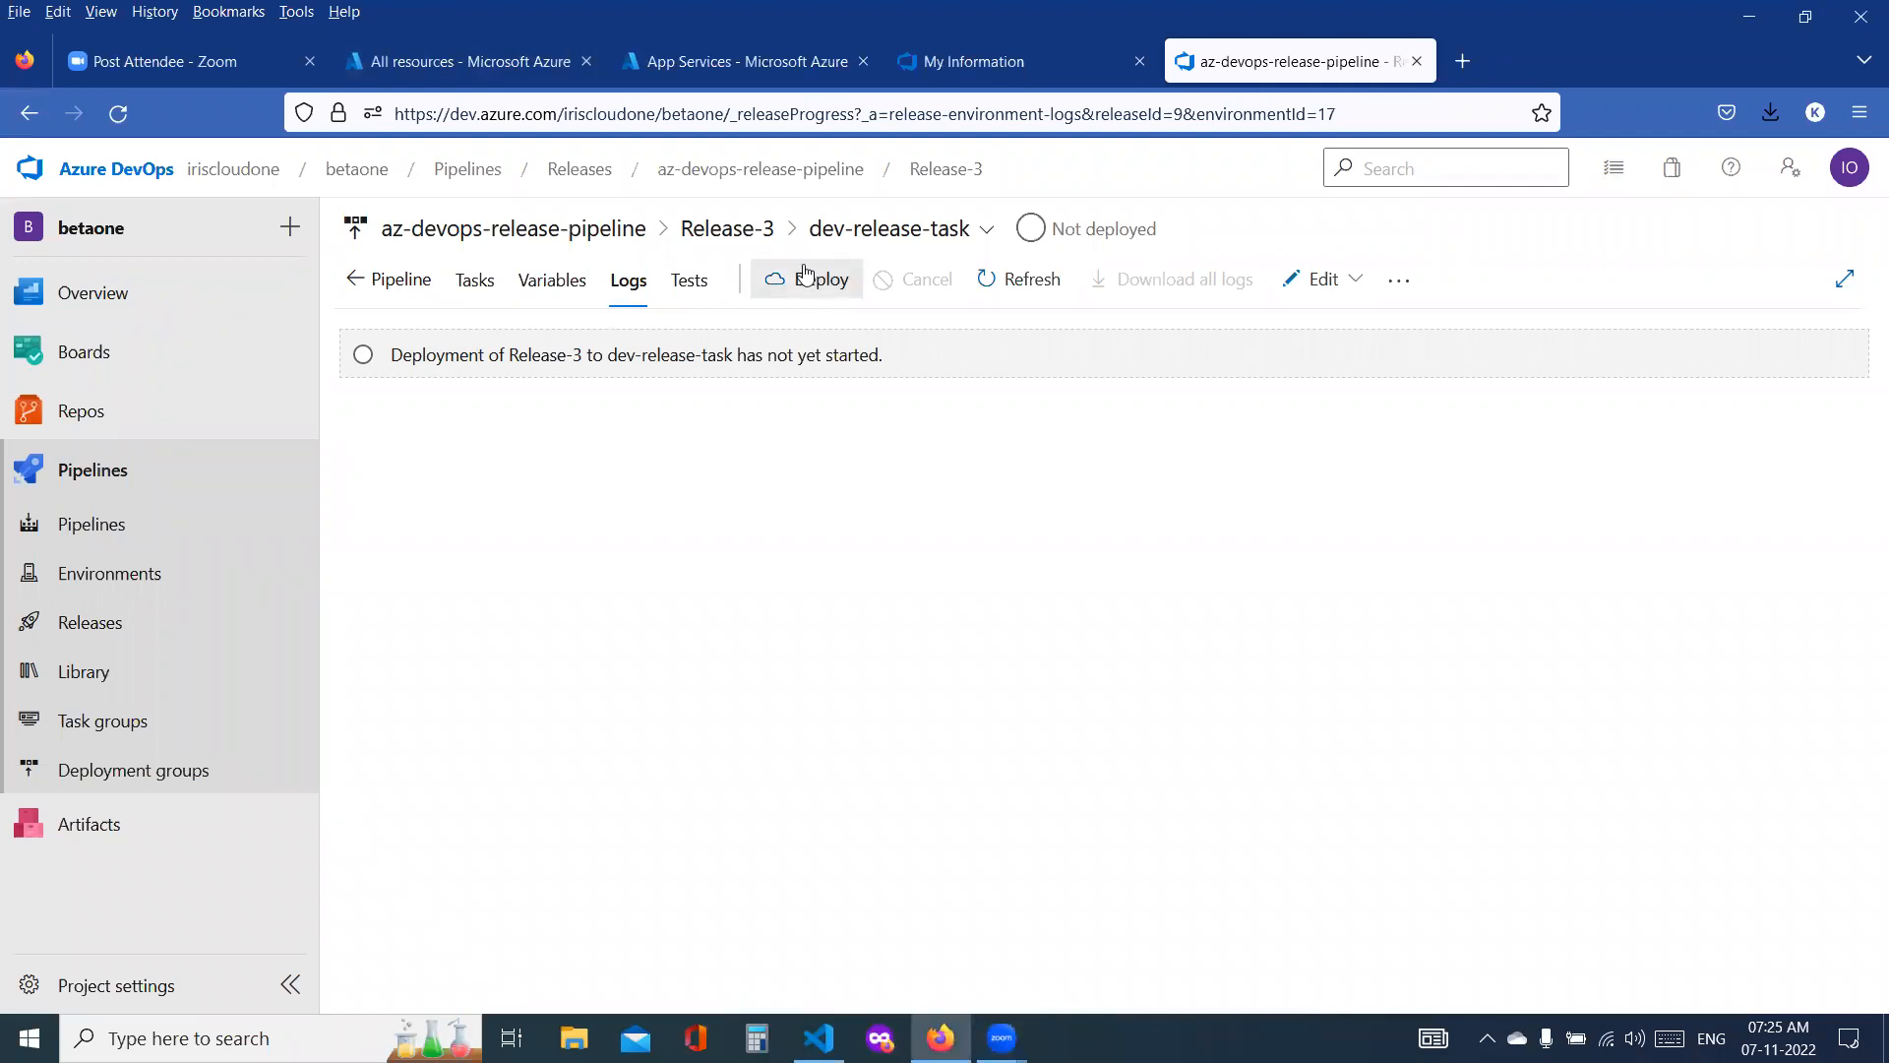
left_click(782, 234)
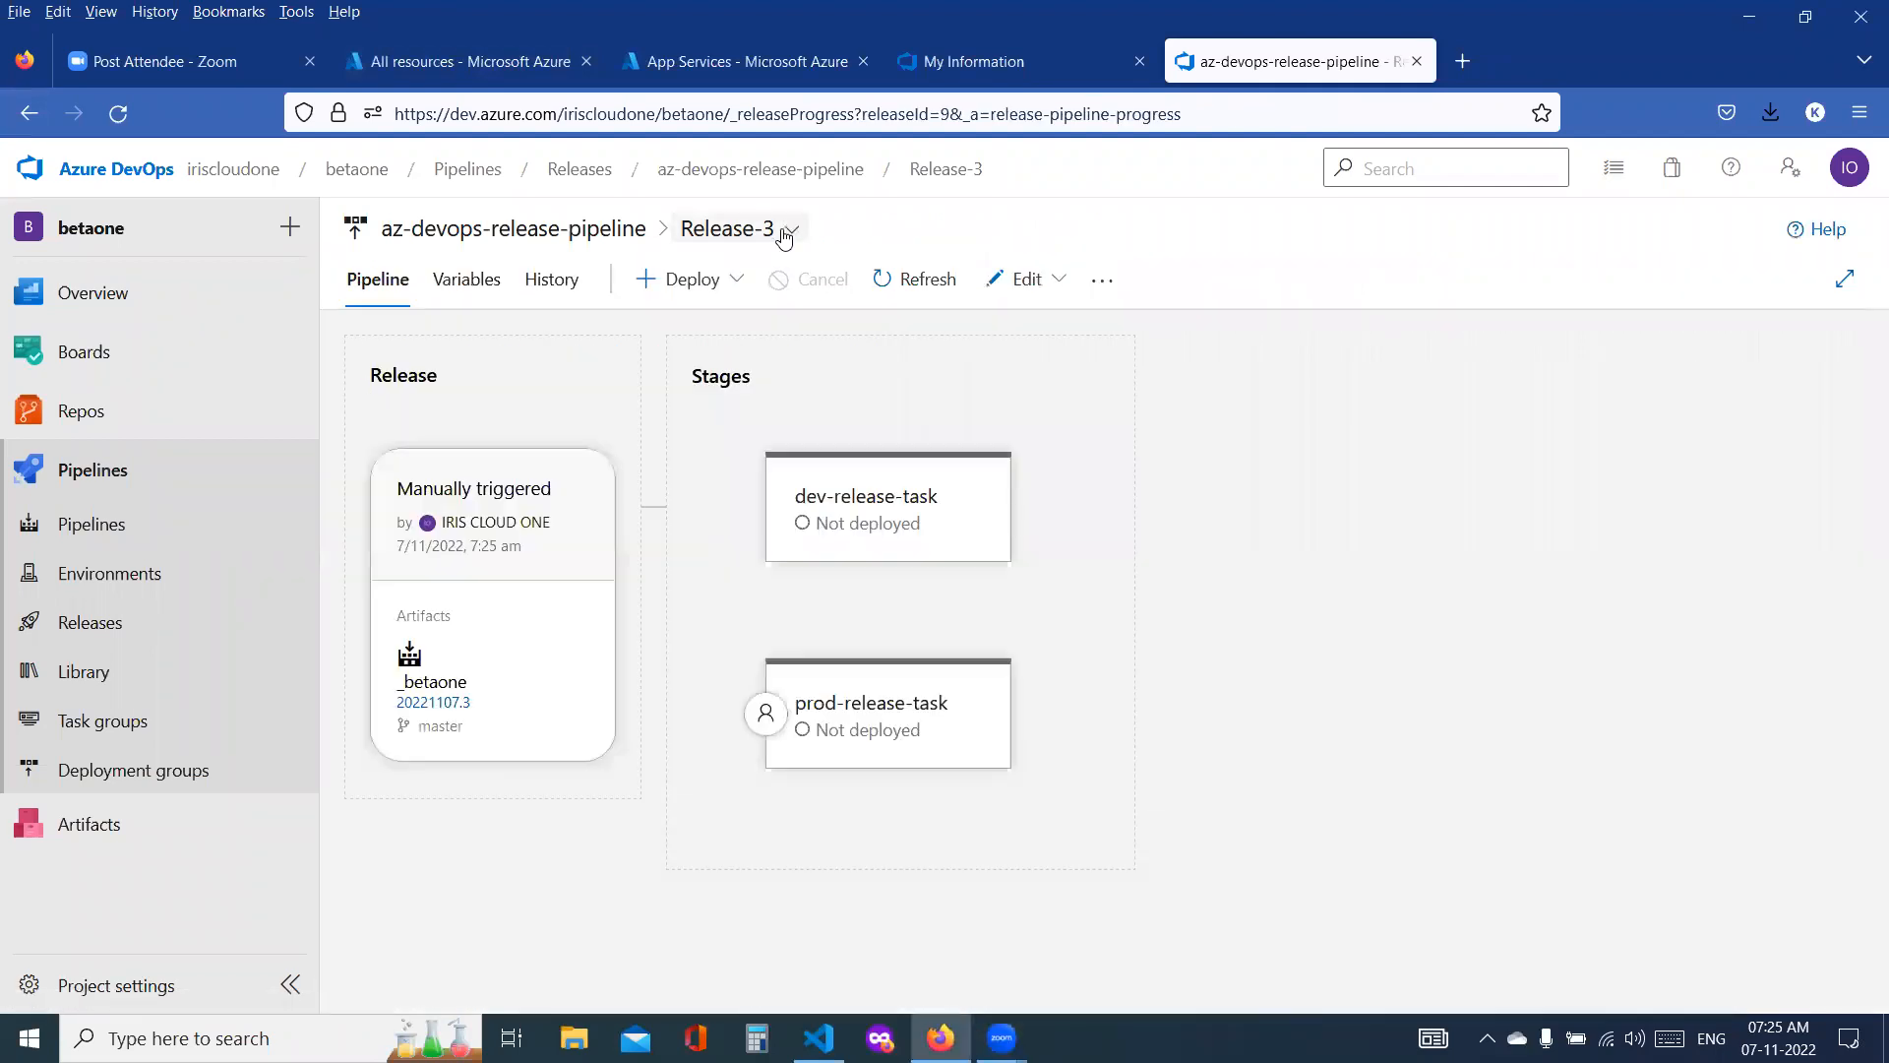
Step: Deploy Release-3 to the dev-release-task stage without a comment
left_click(842, 500)
left_click(964, 583)
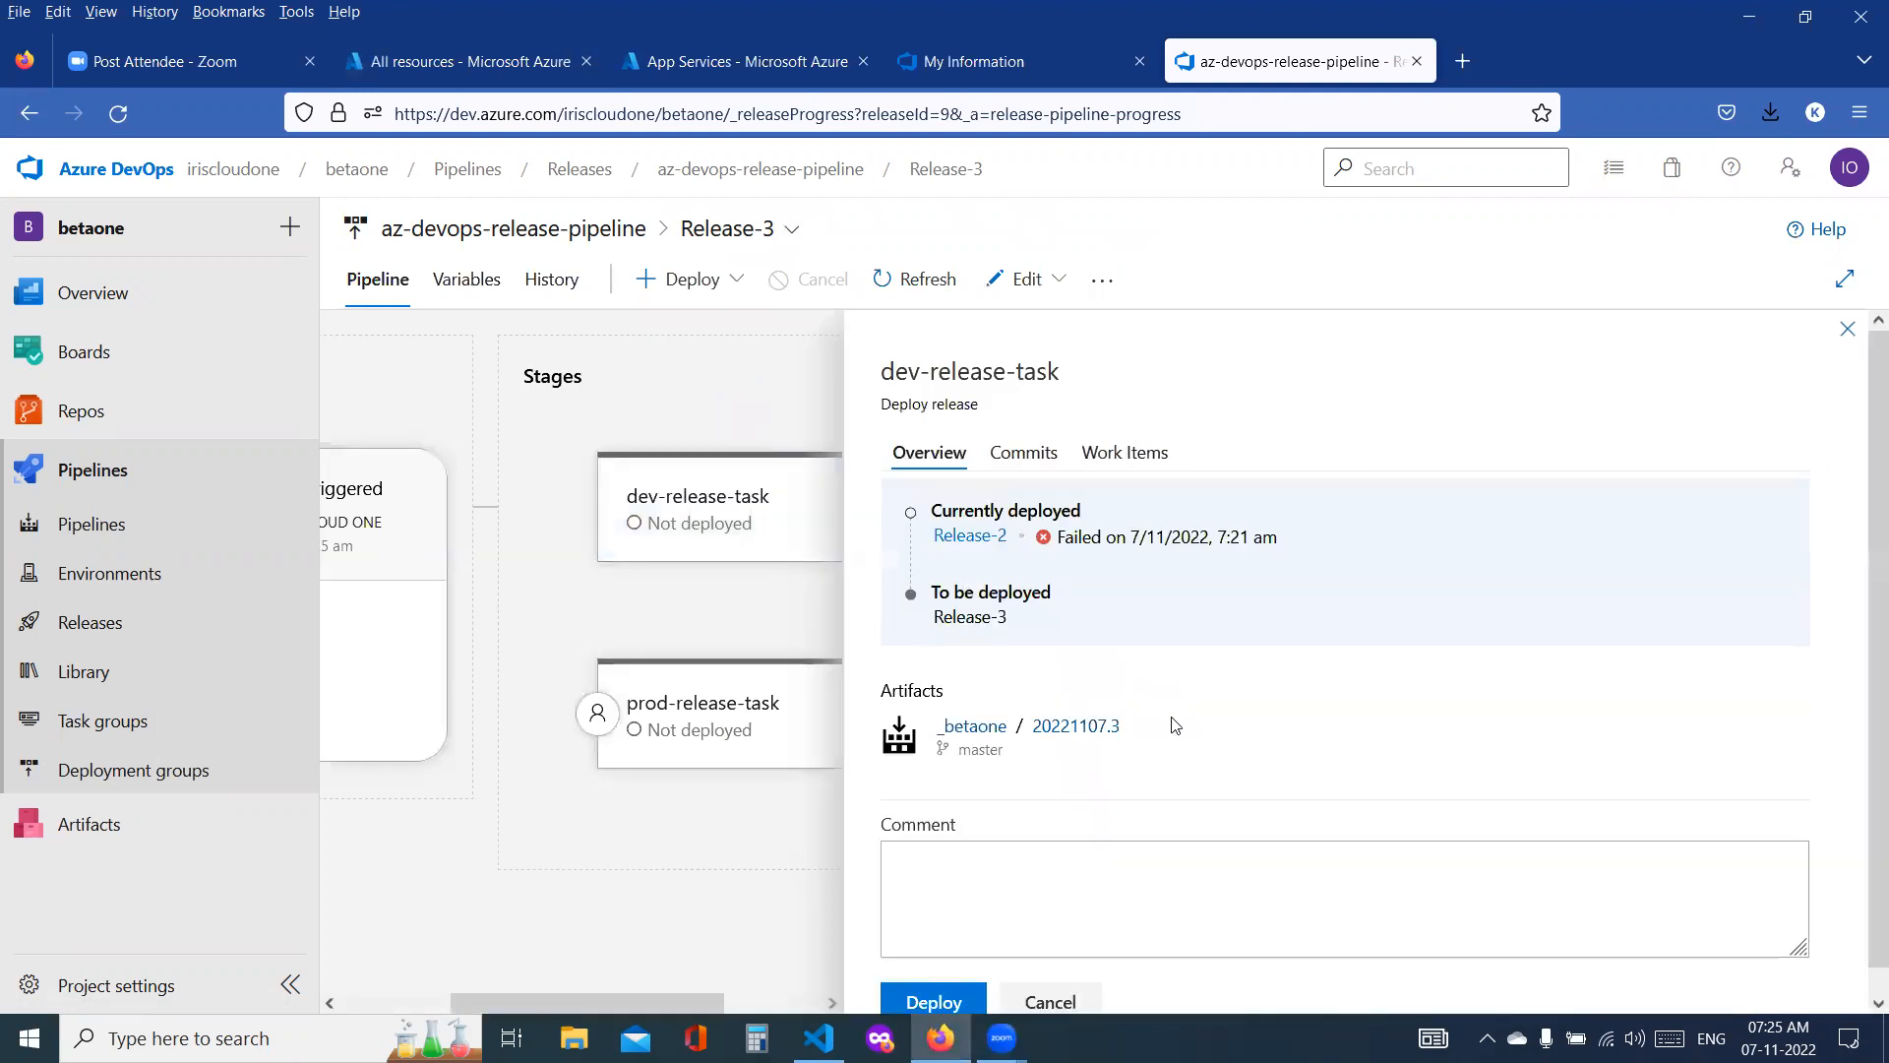
scroll(1181, 728, "down", 1)
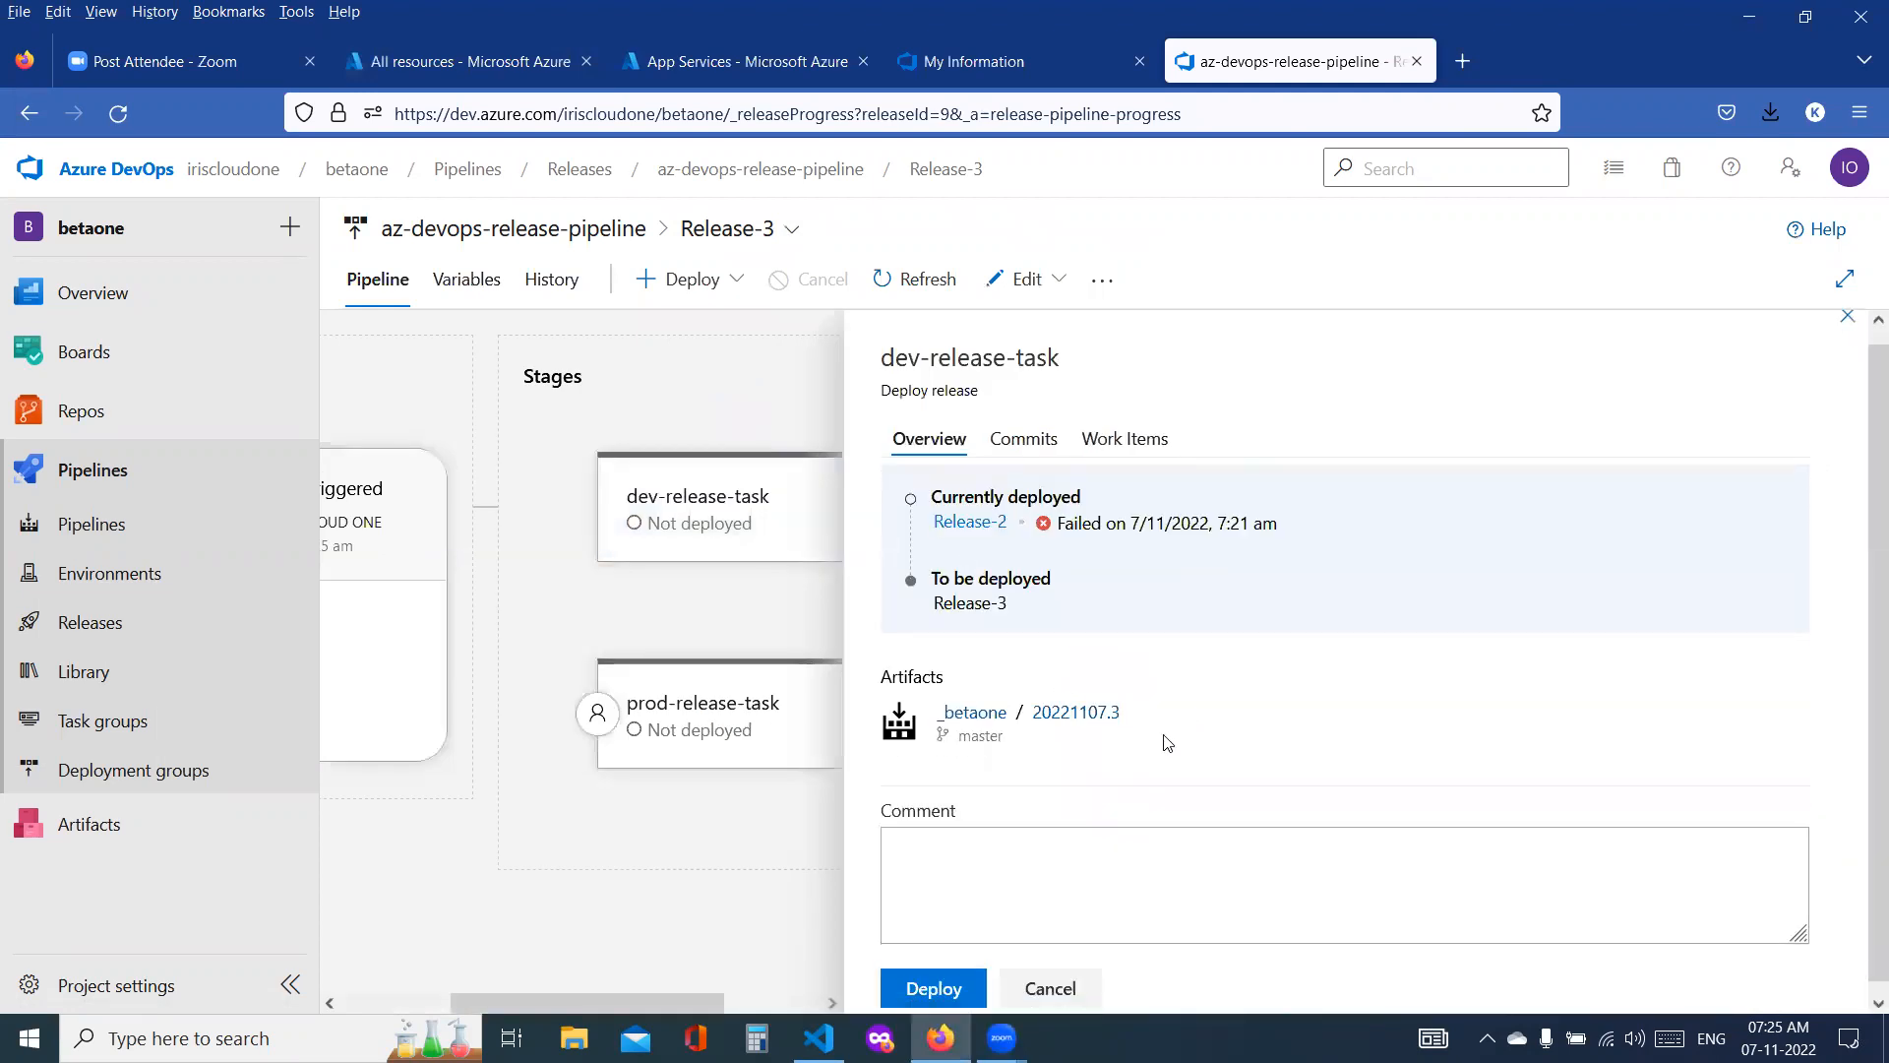
left_click(933, 977)
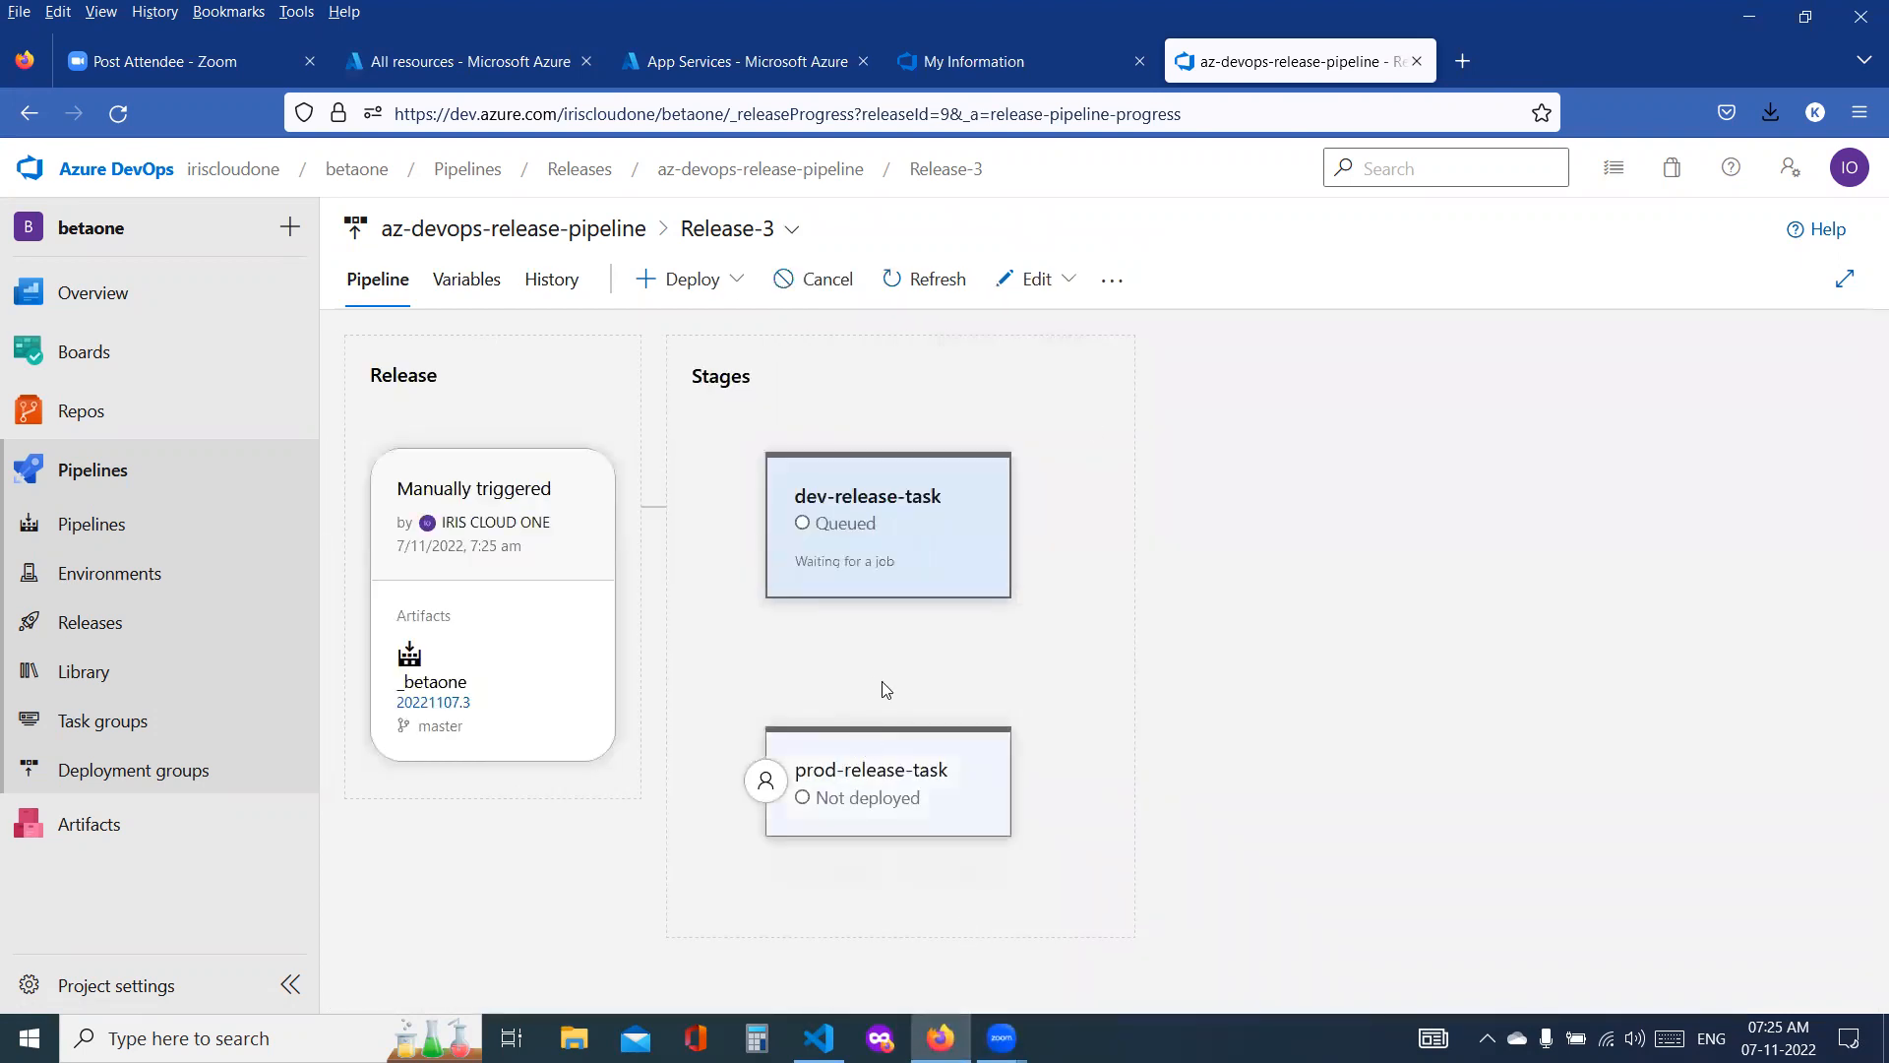
Step: Follow the dev-release-task deployment of Release-3 and read the full log of its Deploy Azure App Service task
left_click(914, 504)
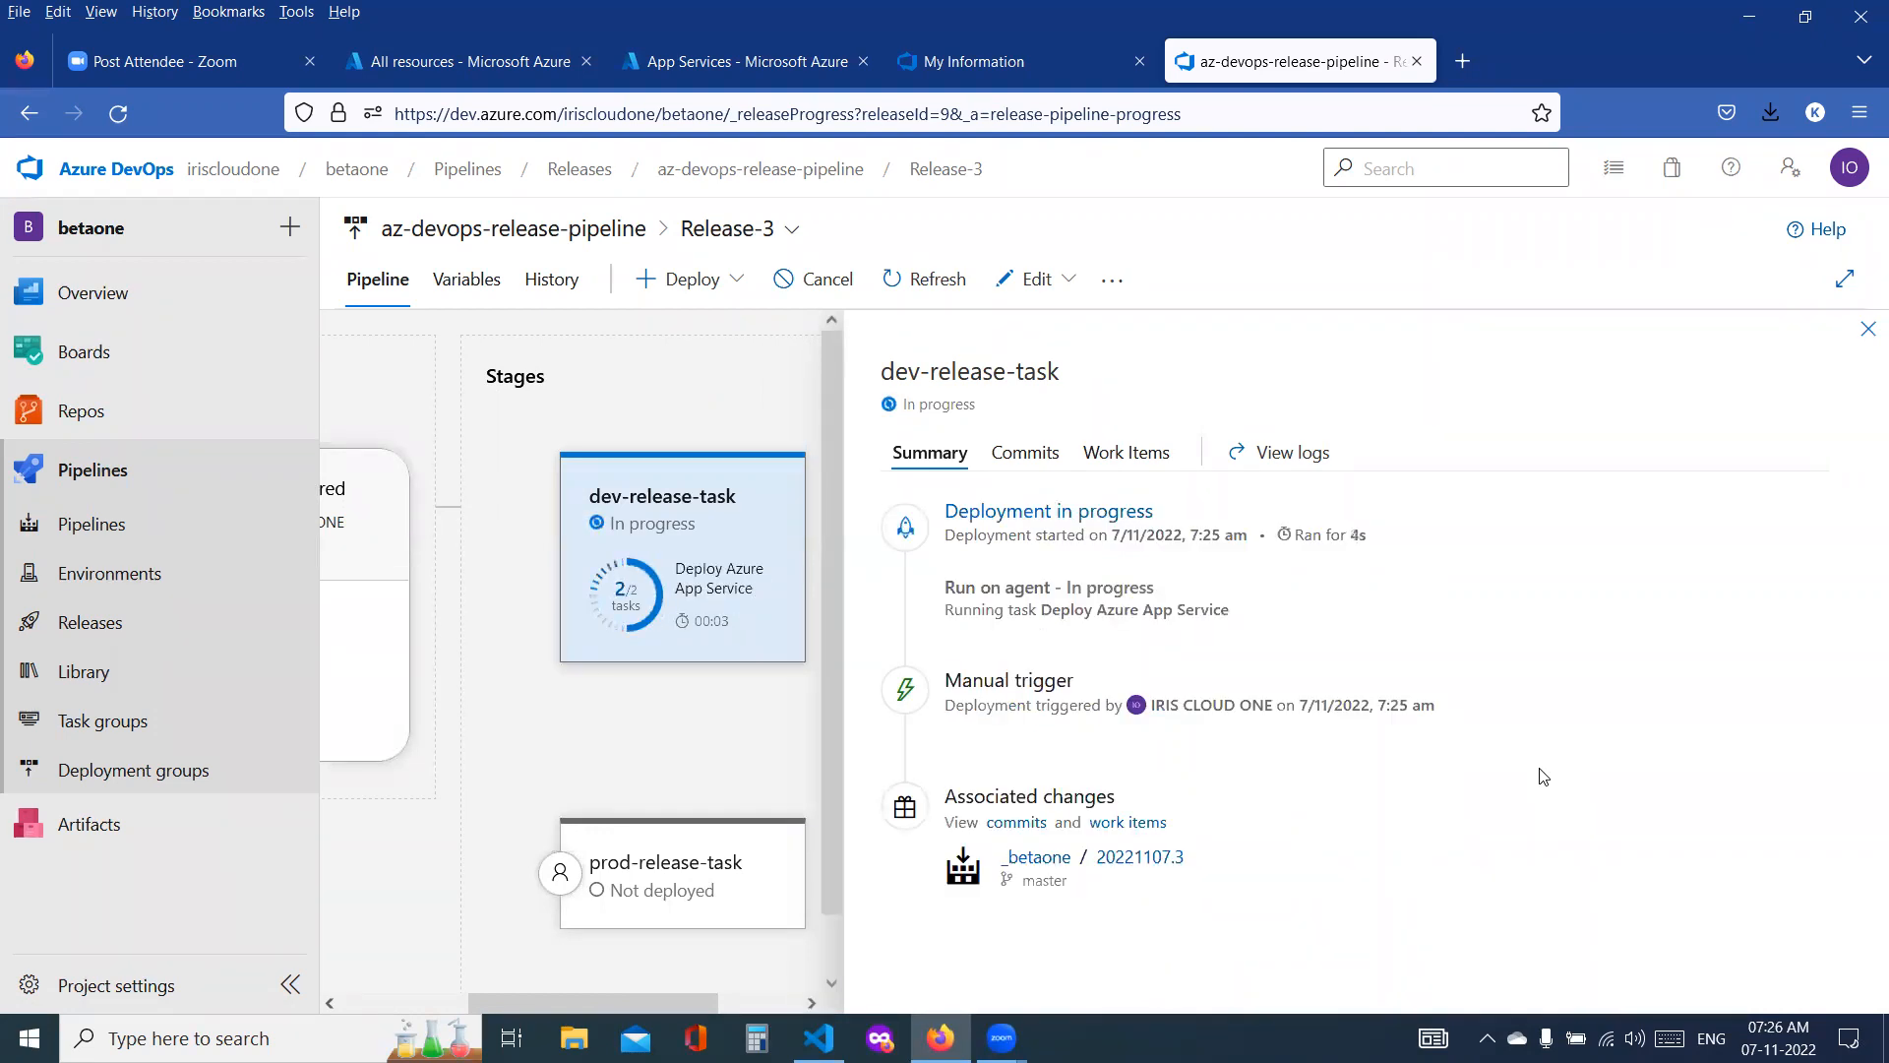
mouse_move(697, 578)
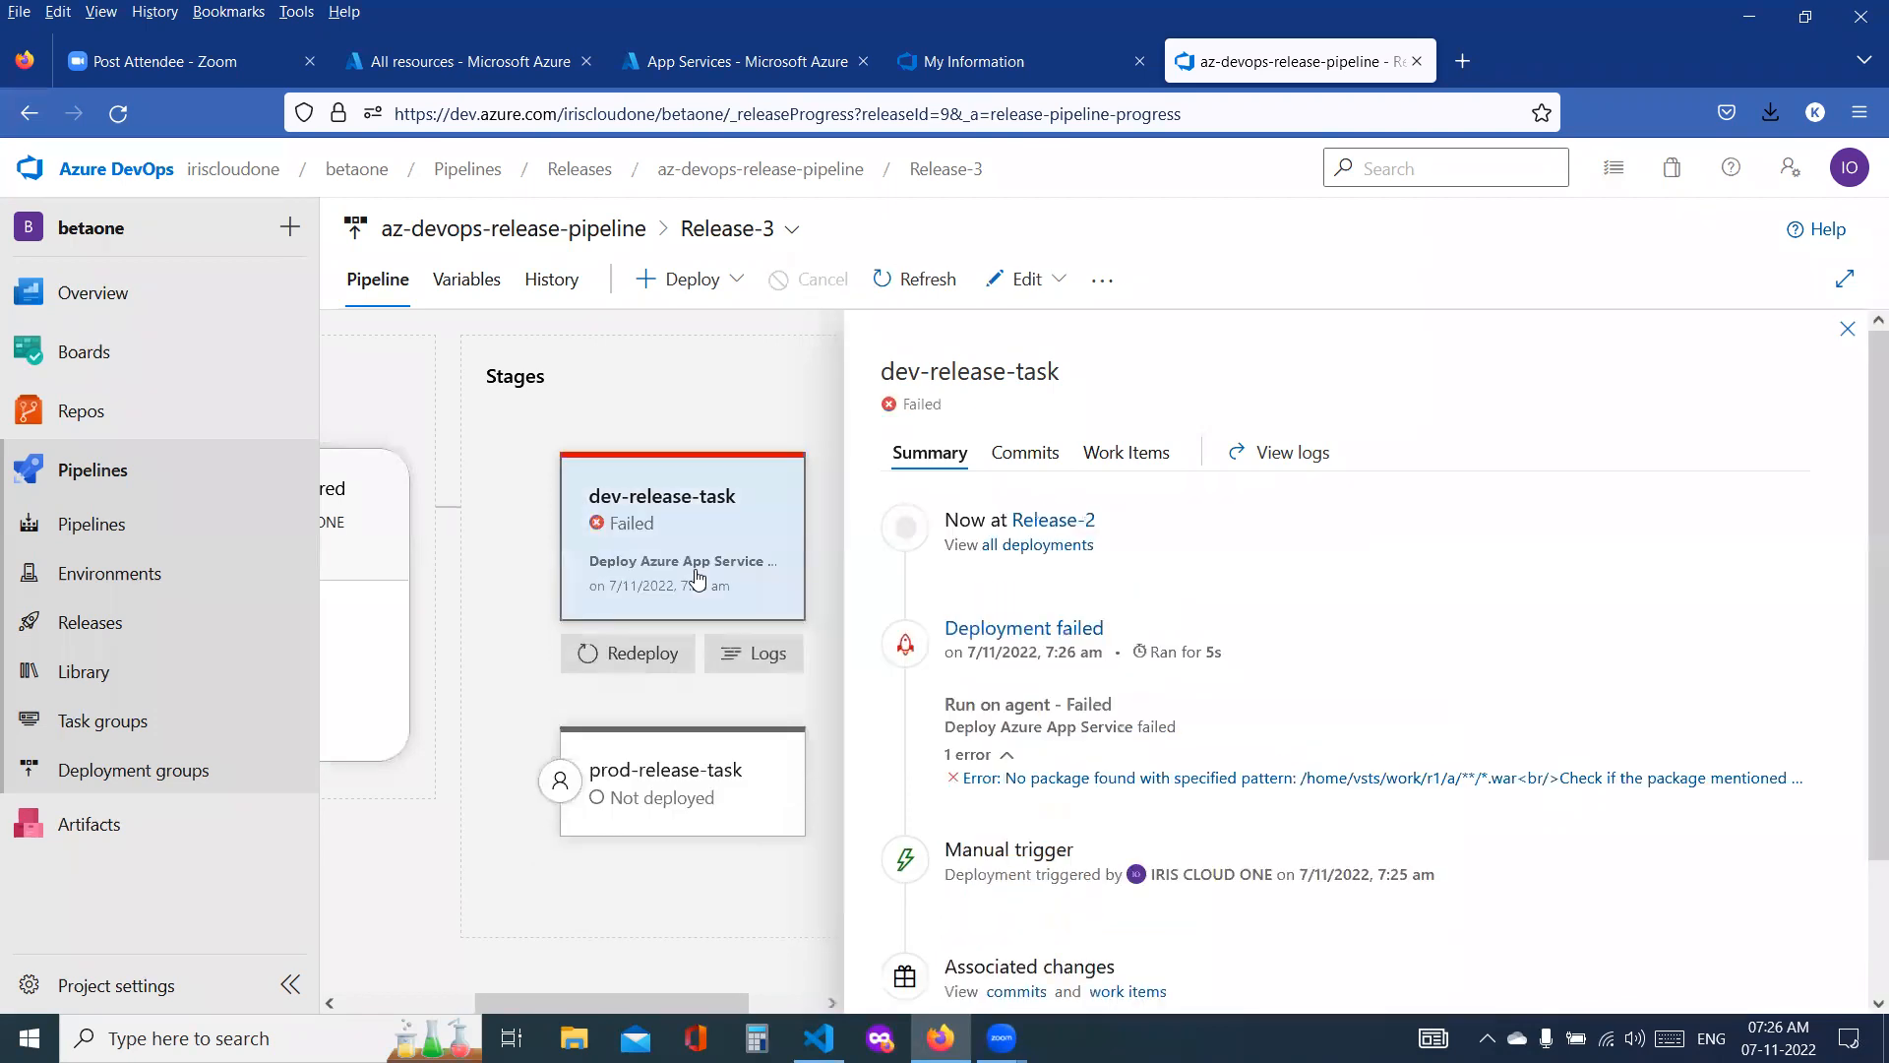
left_click(1220, 779)
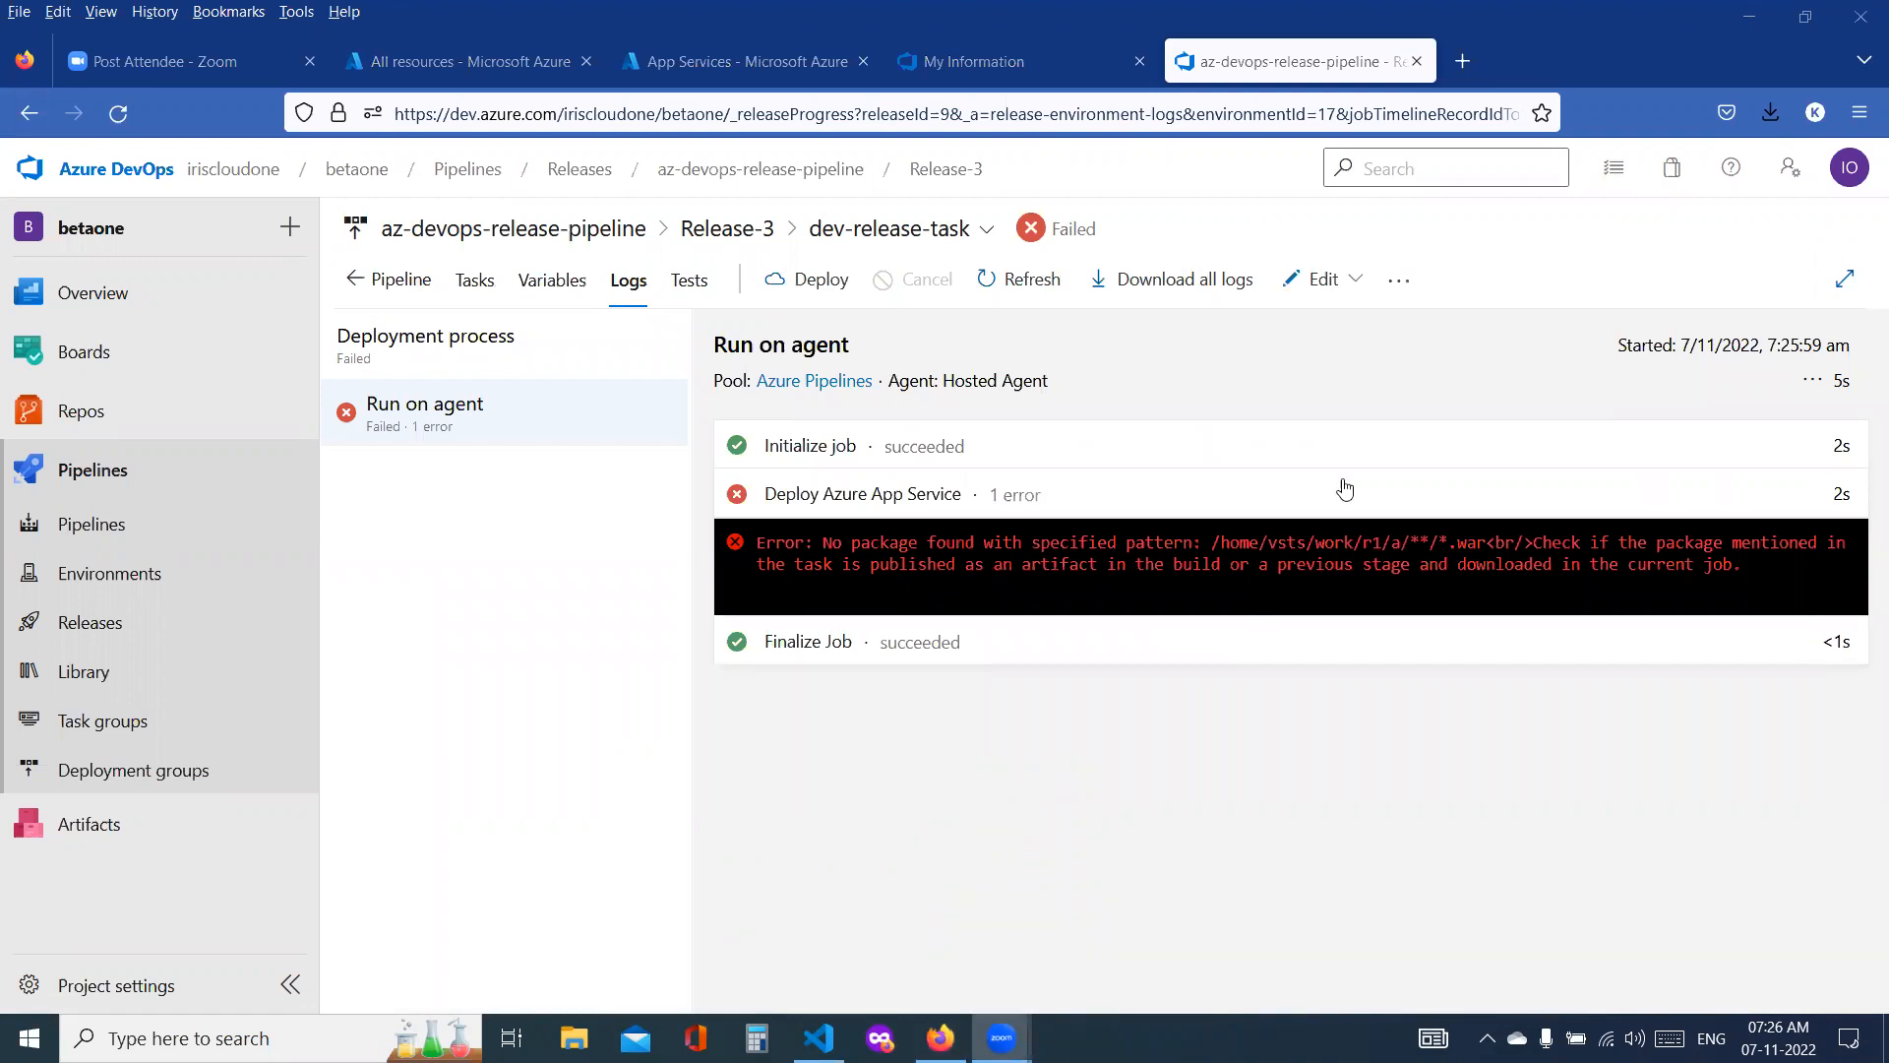
left_click(1385, 547)
left_click(1385, 545)
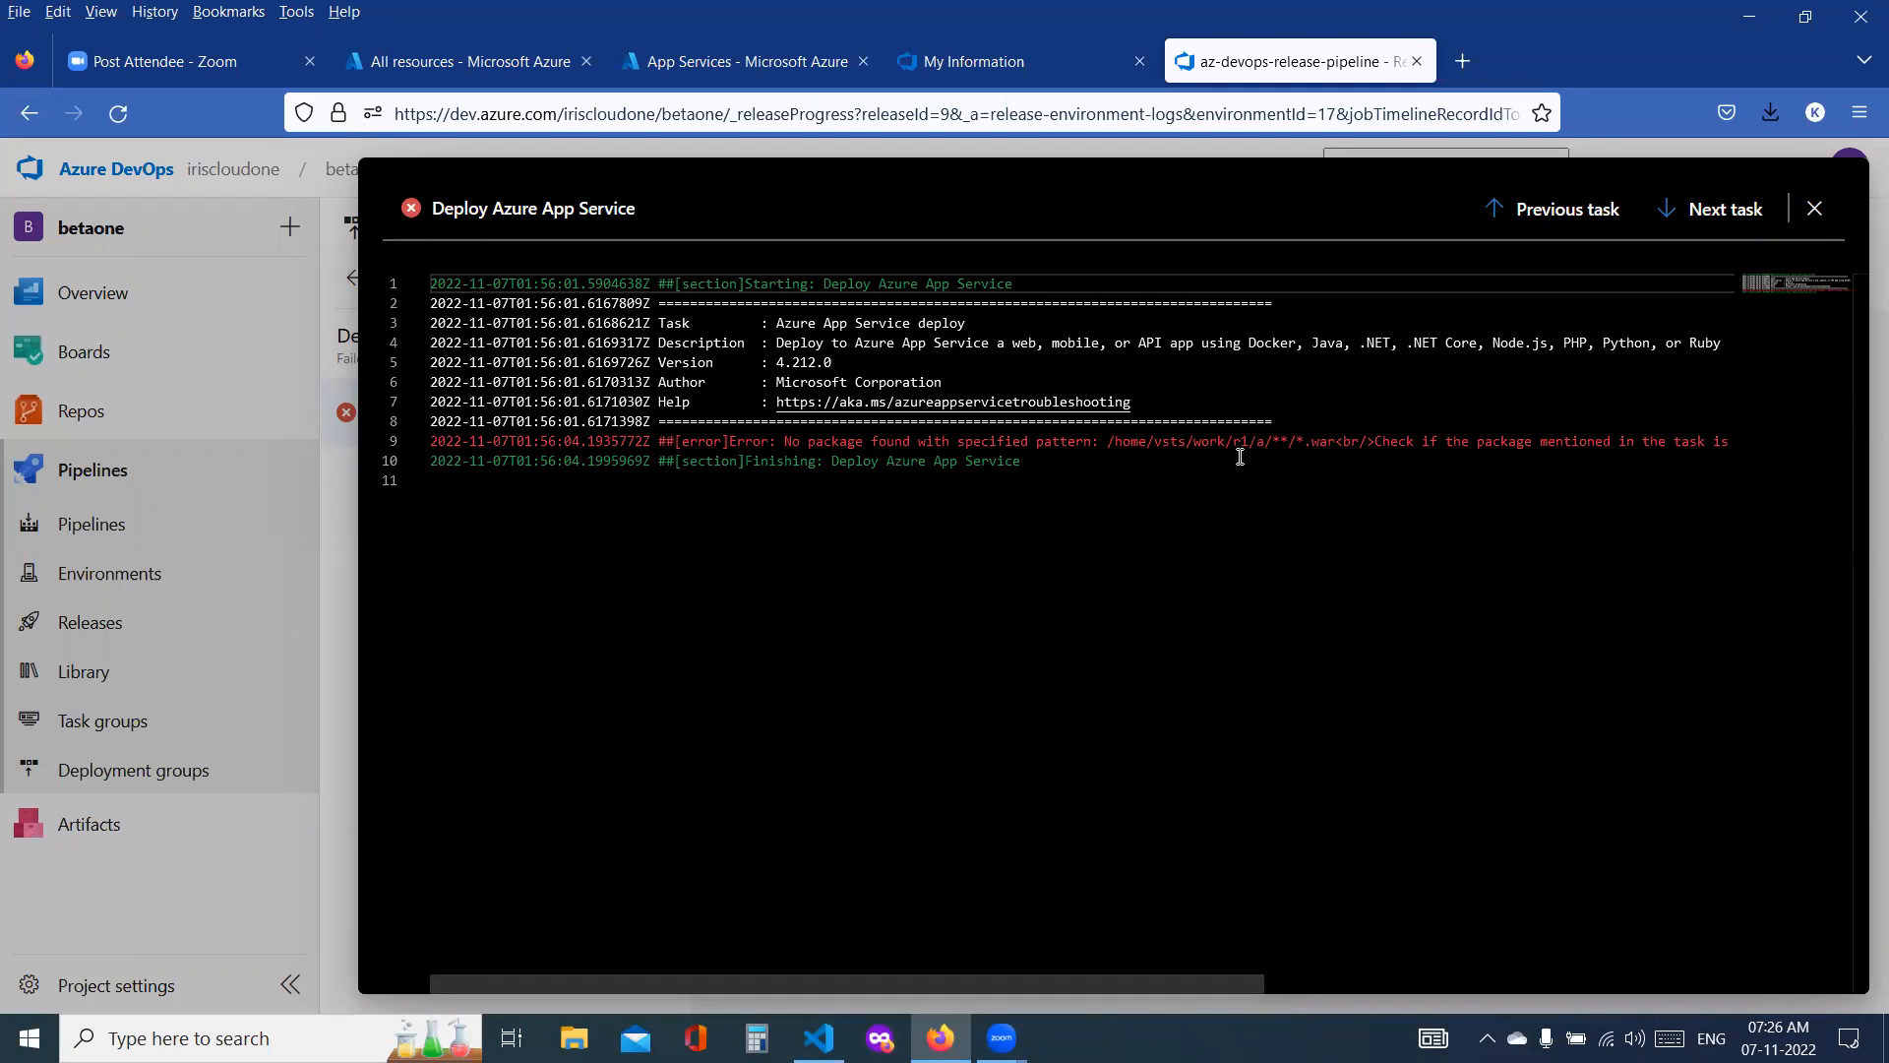
left_click(1814, 209)
Step: Open the job of betaone pipeline run 20221107.3 and review its preparation parameters, post-job checkout and finalize logs
left_click(92, 526)
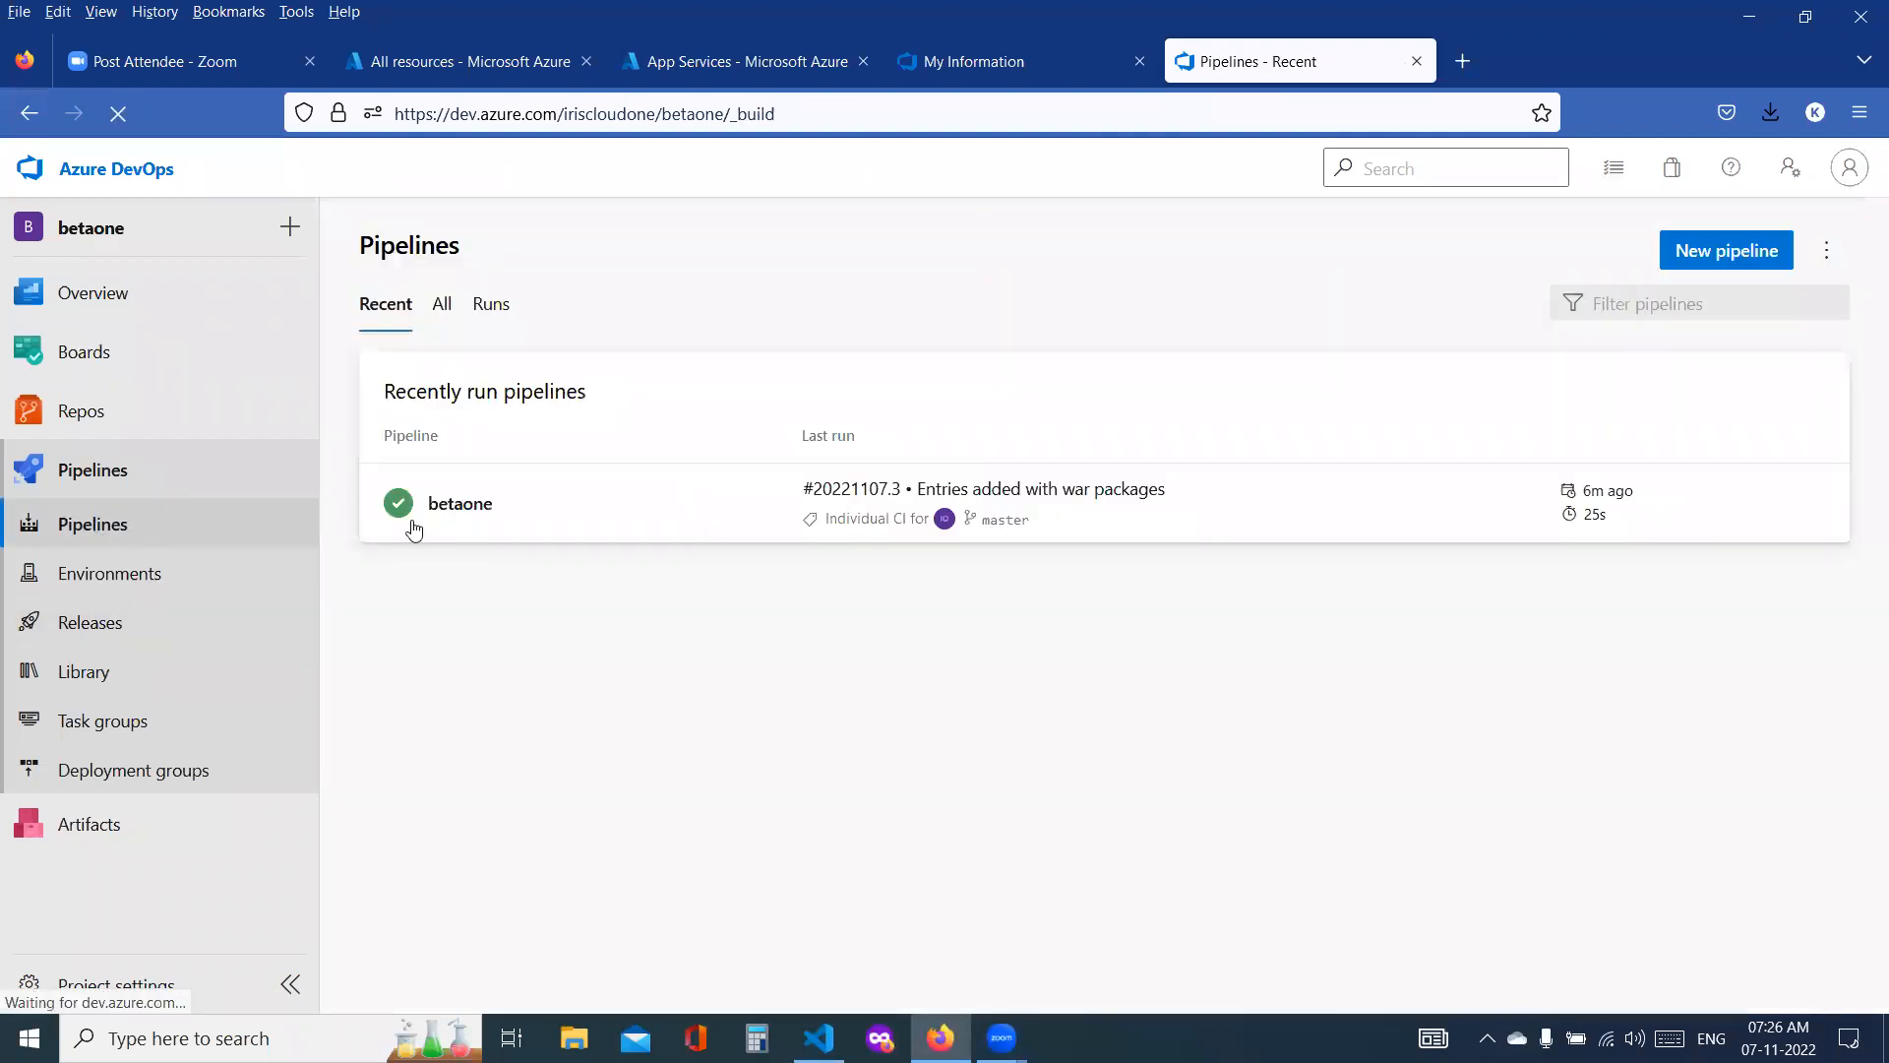
left_click(899, 492)
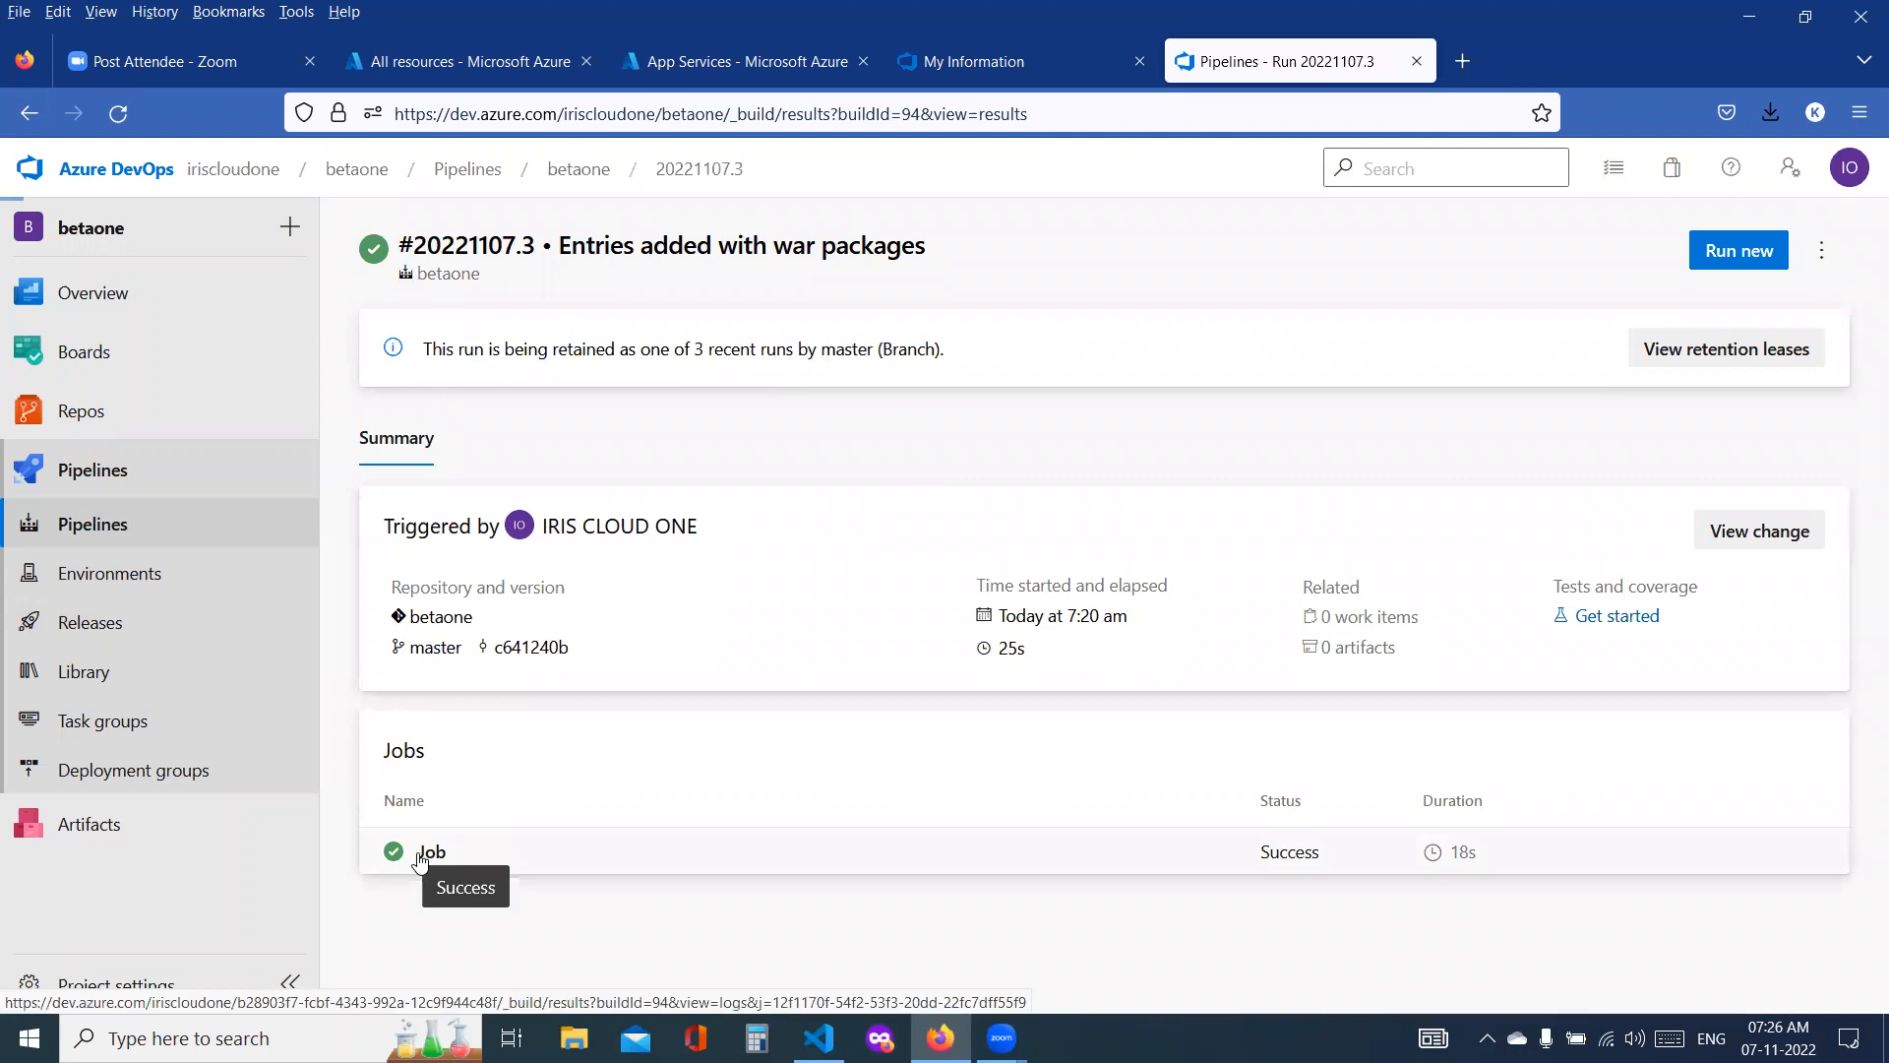
left_click(423, 860)
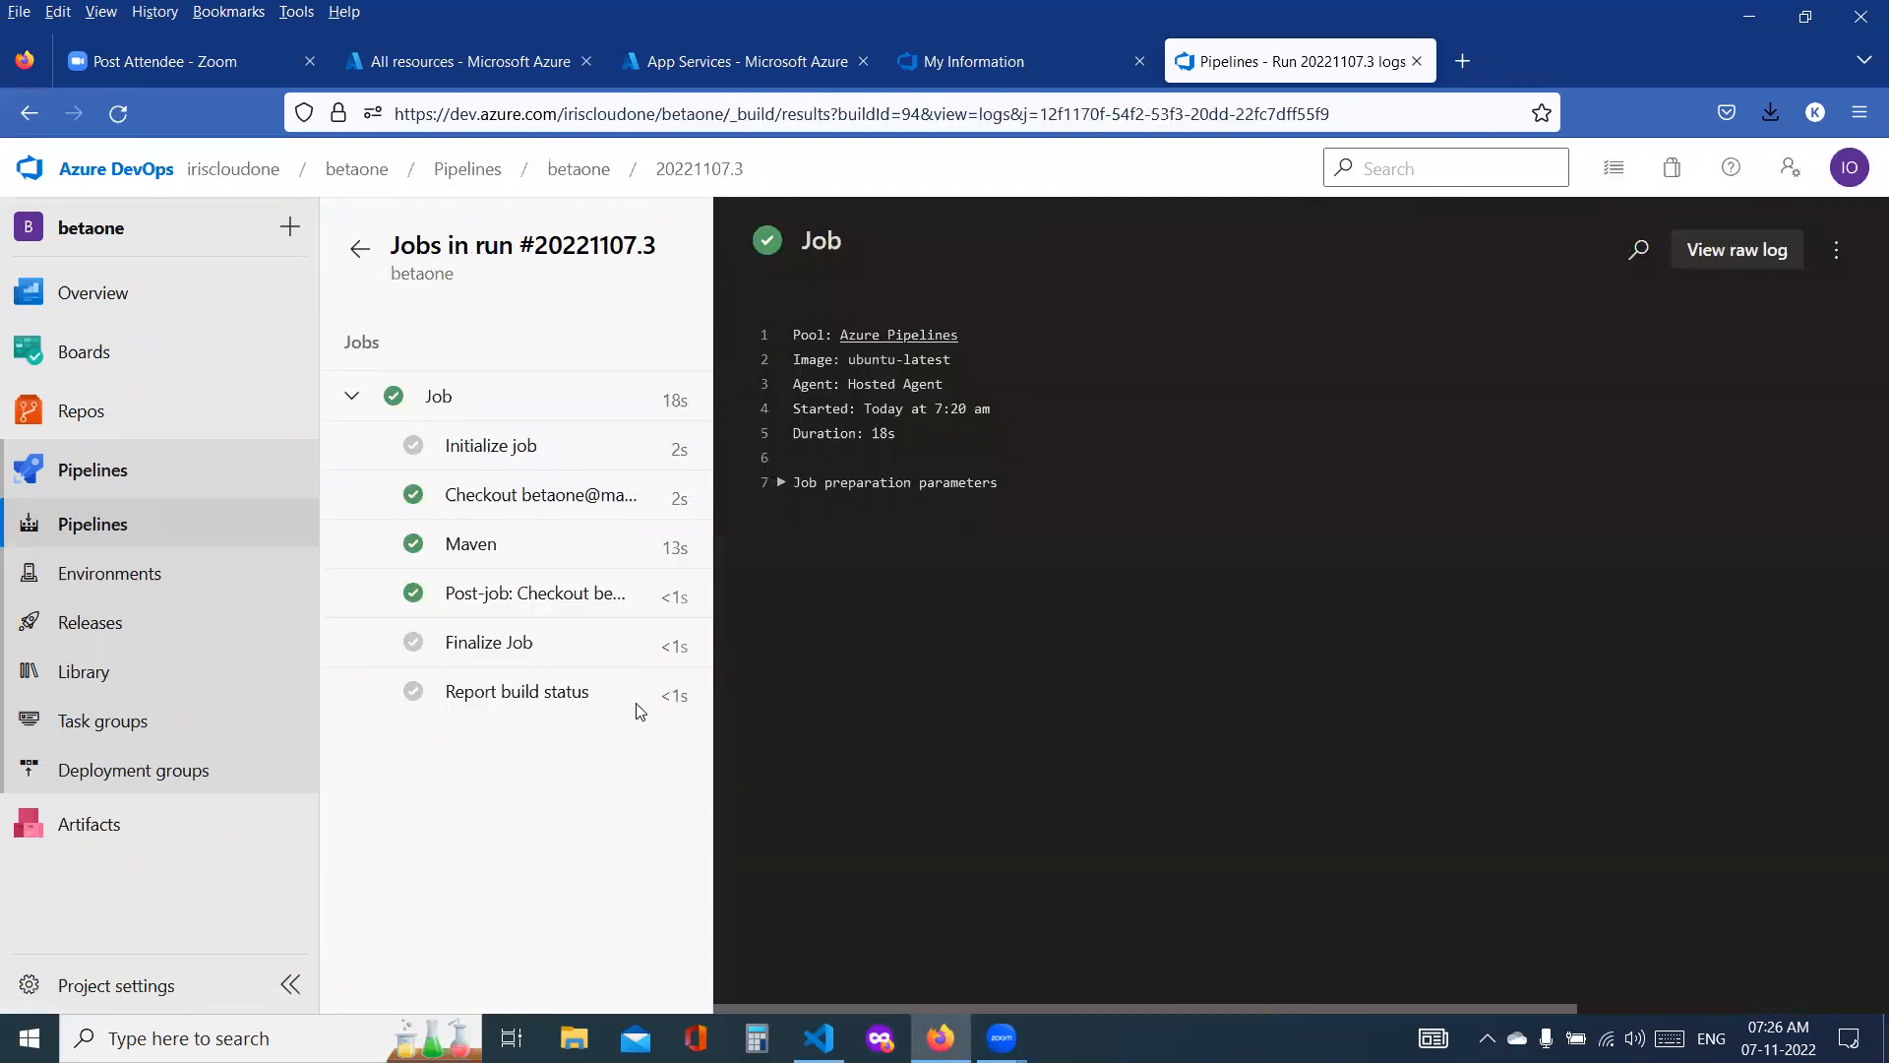
left_click(849, 482)
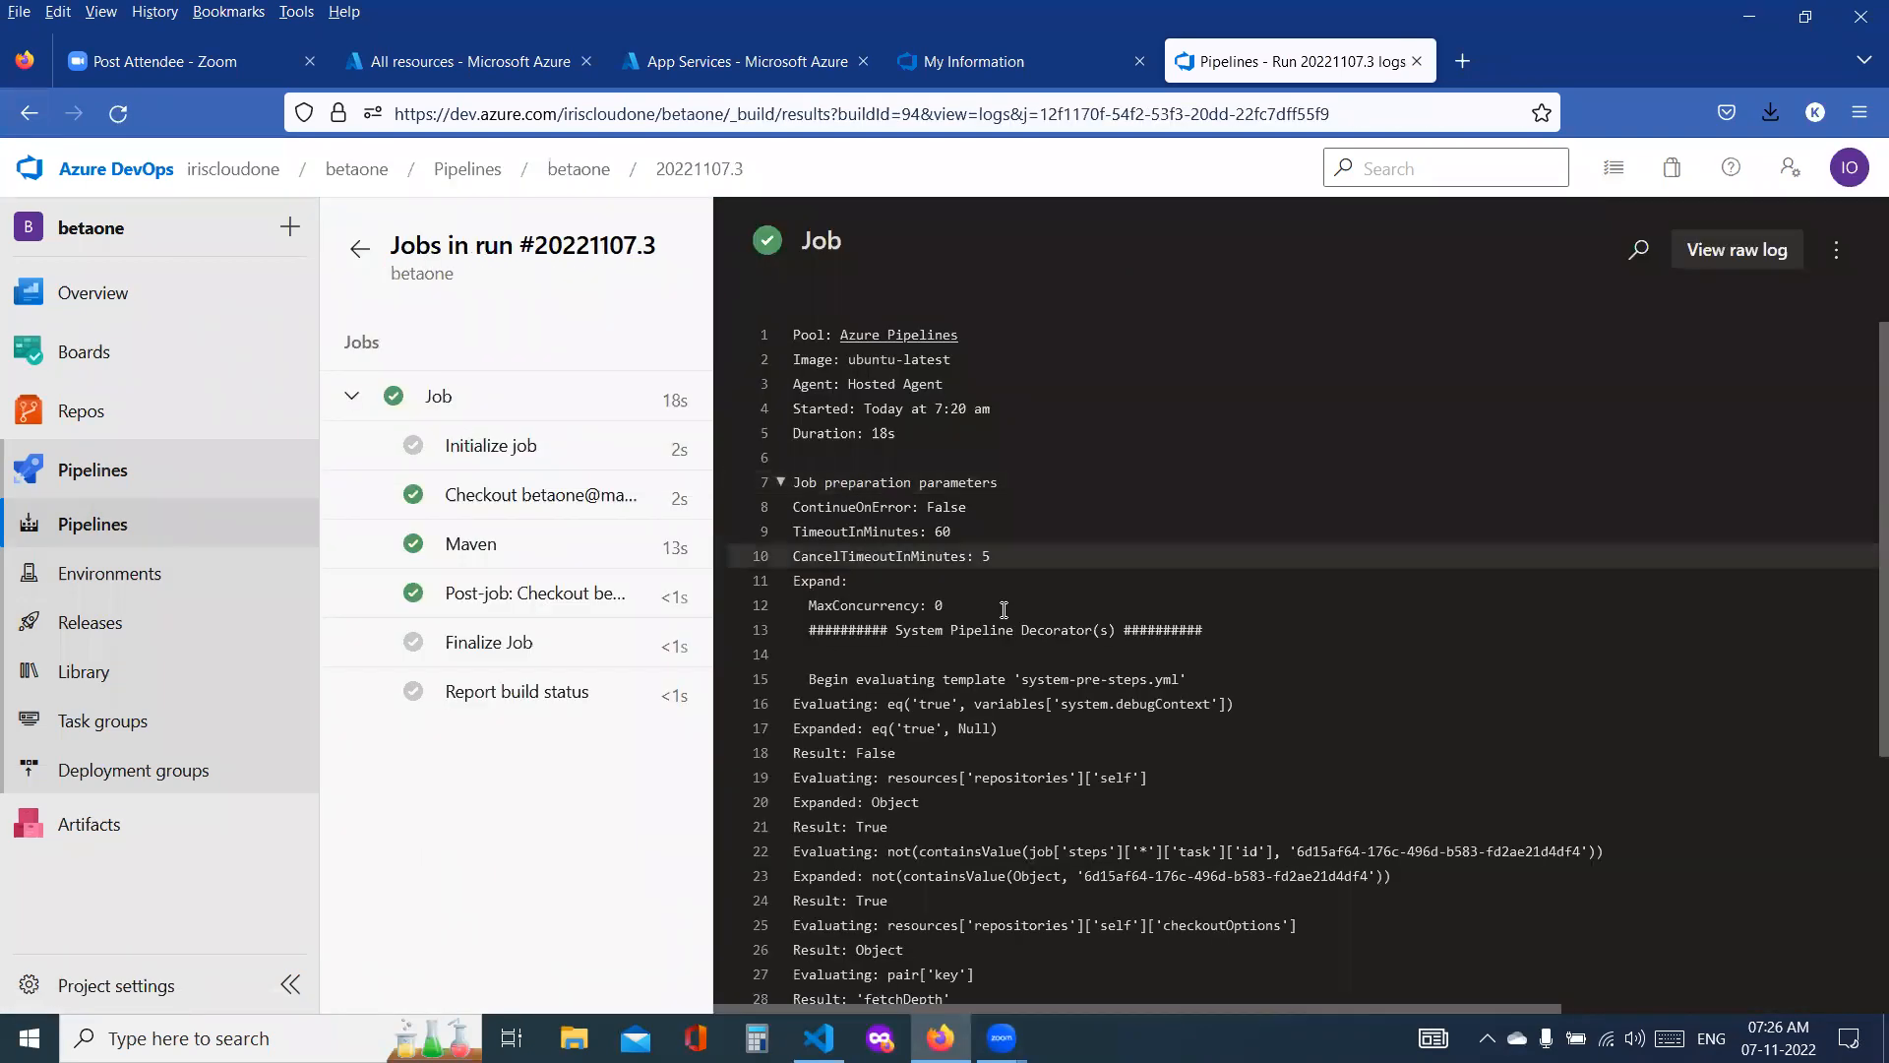
left_click(503, 602)
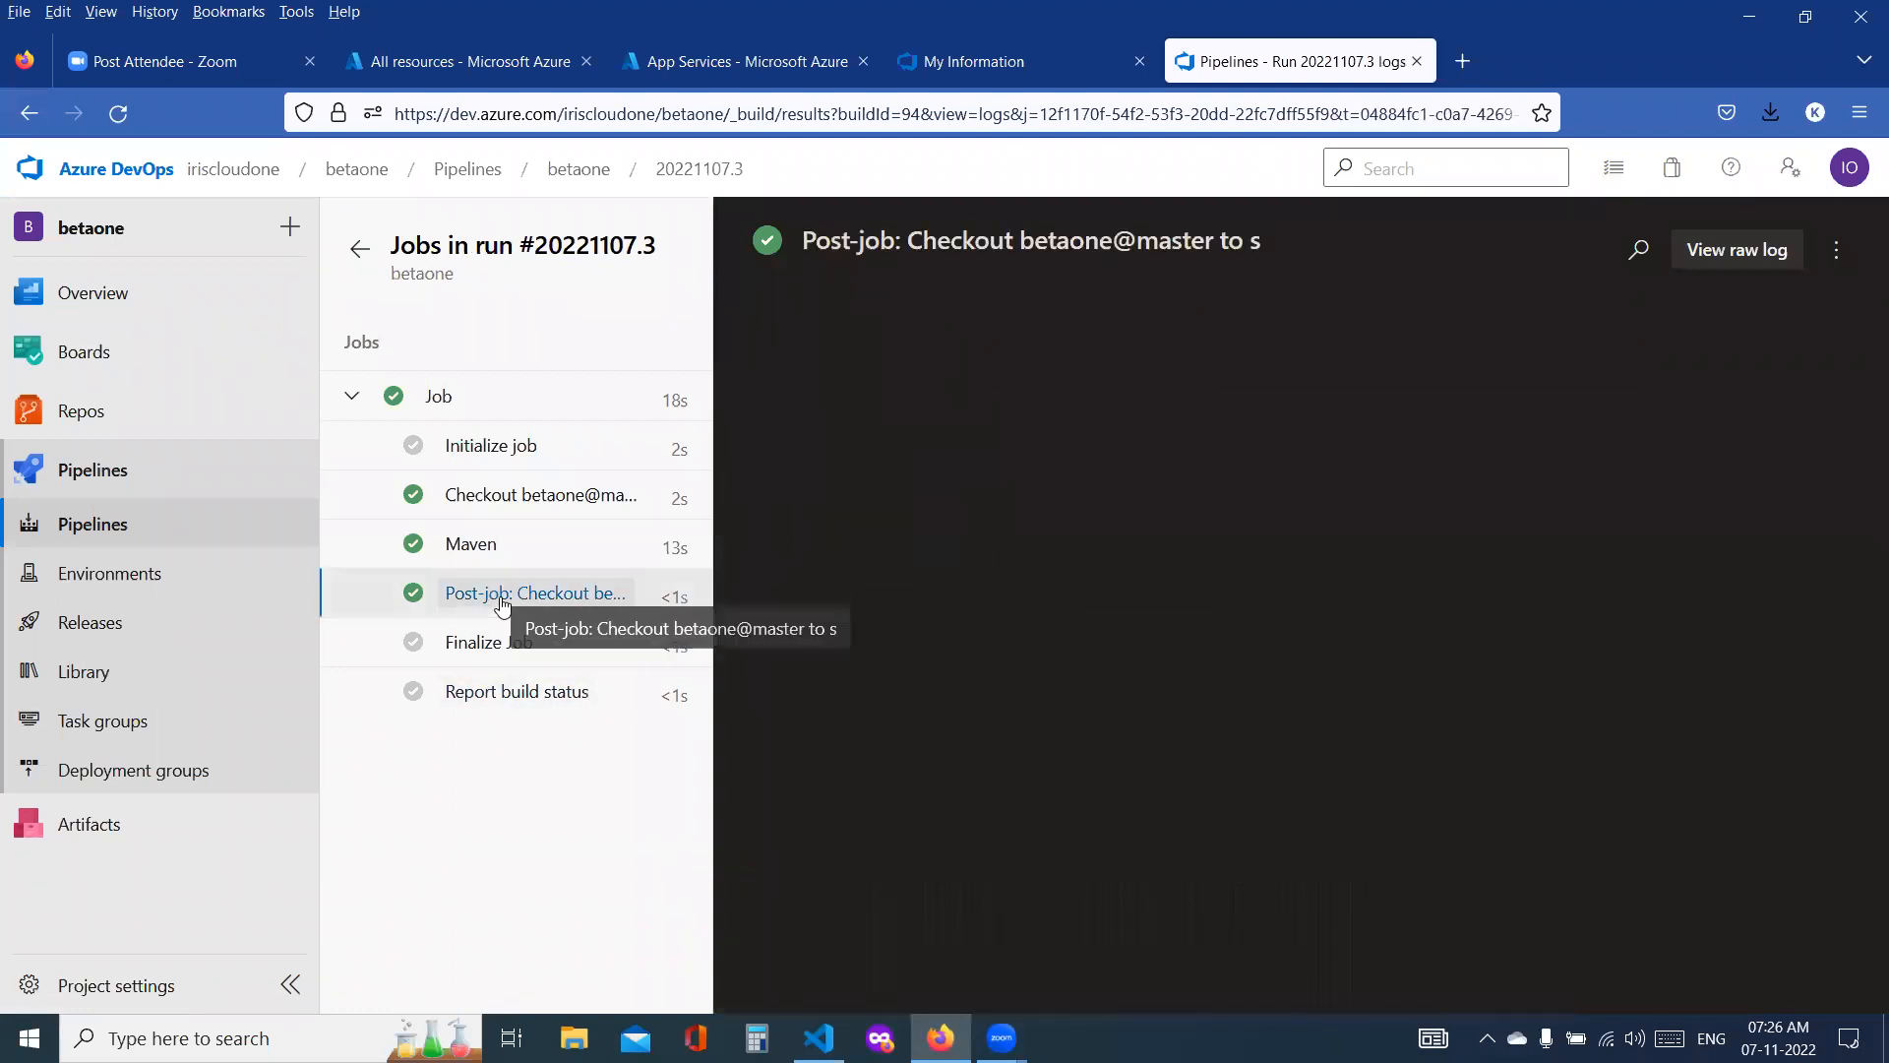
left_click(479, 644)
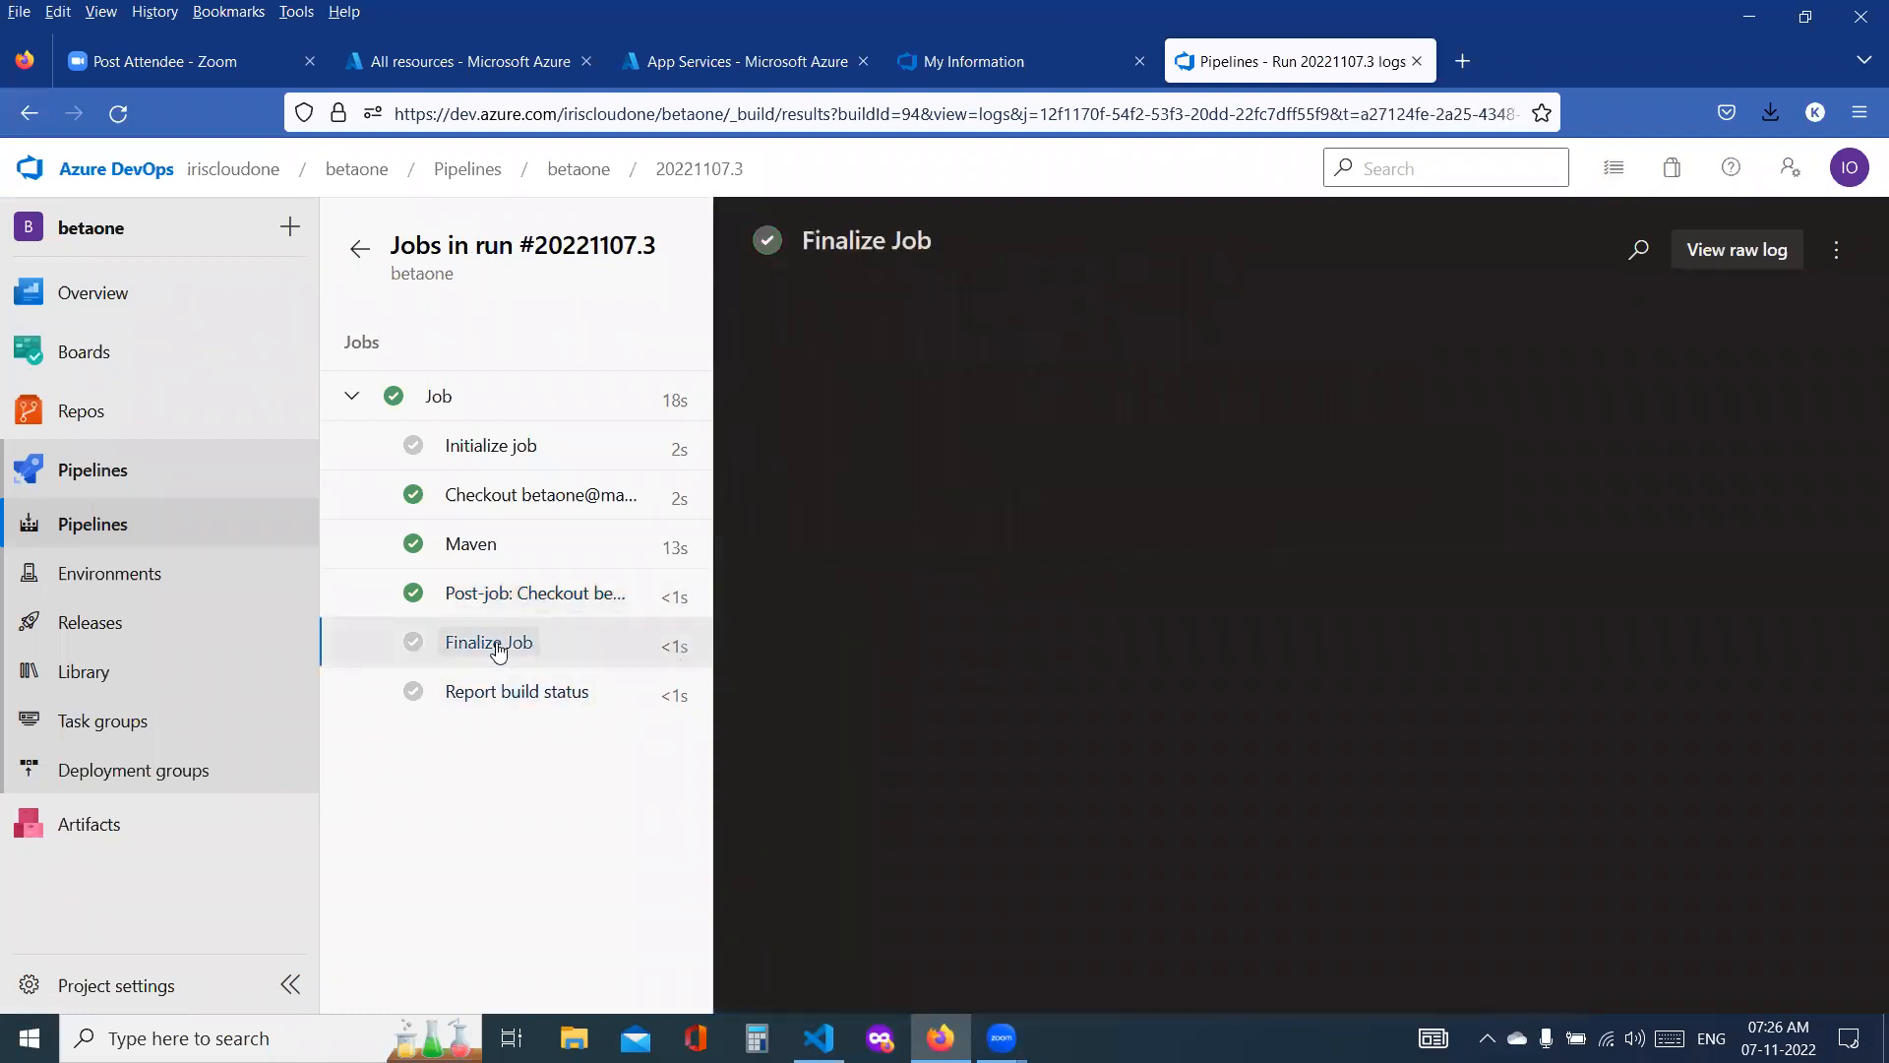
left_click(510, 602)
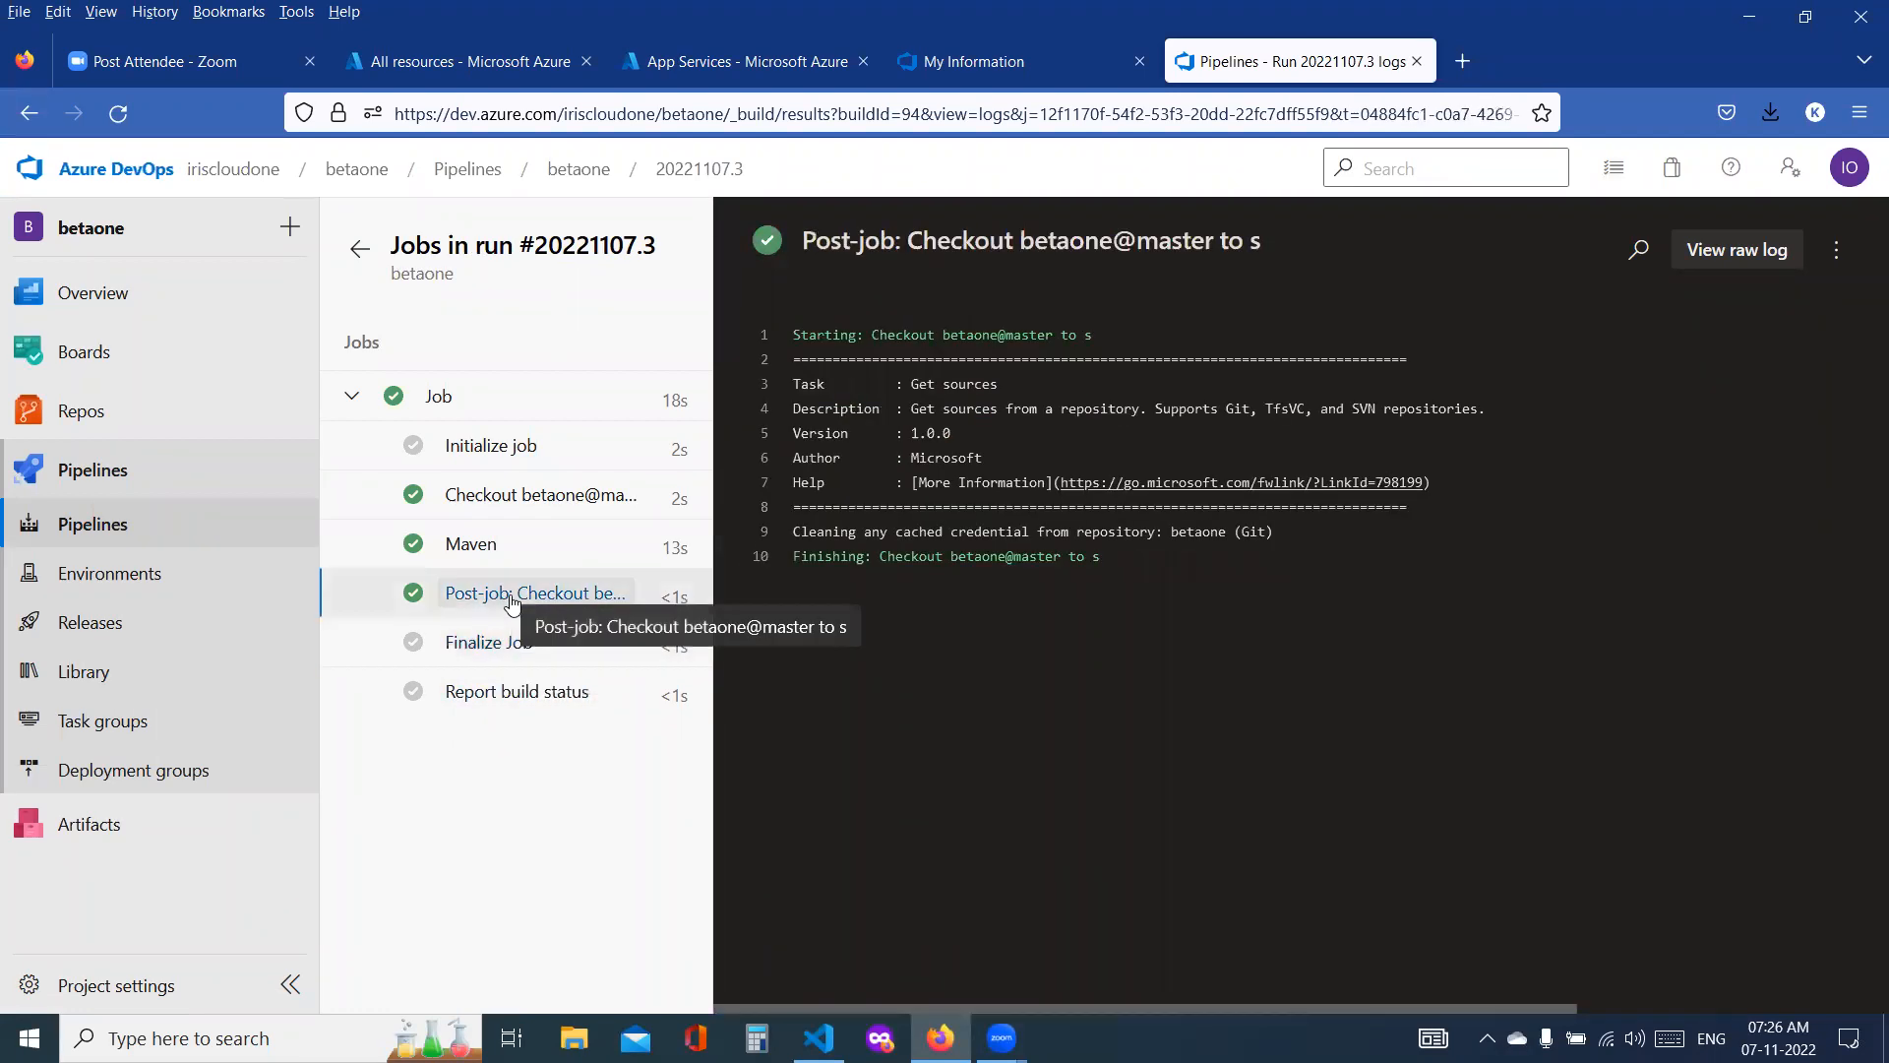
Step: Examine the end of the run's Maven log for the path where the war file is built
left_click(499, 546)
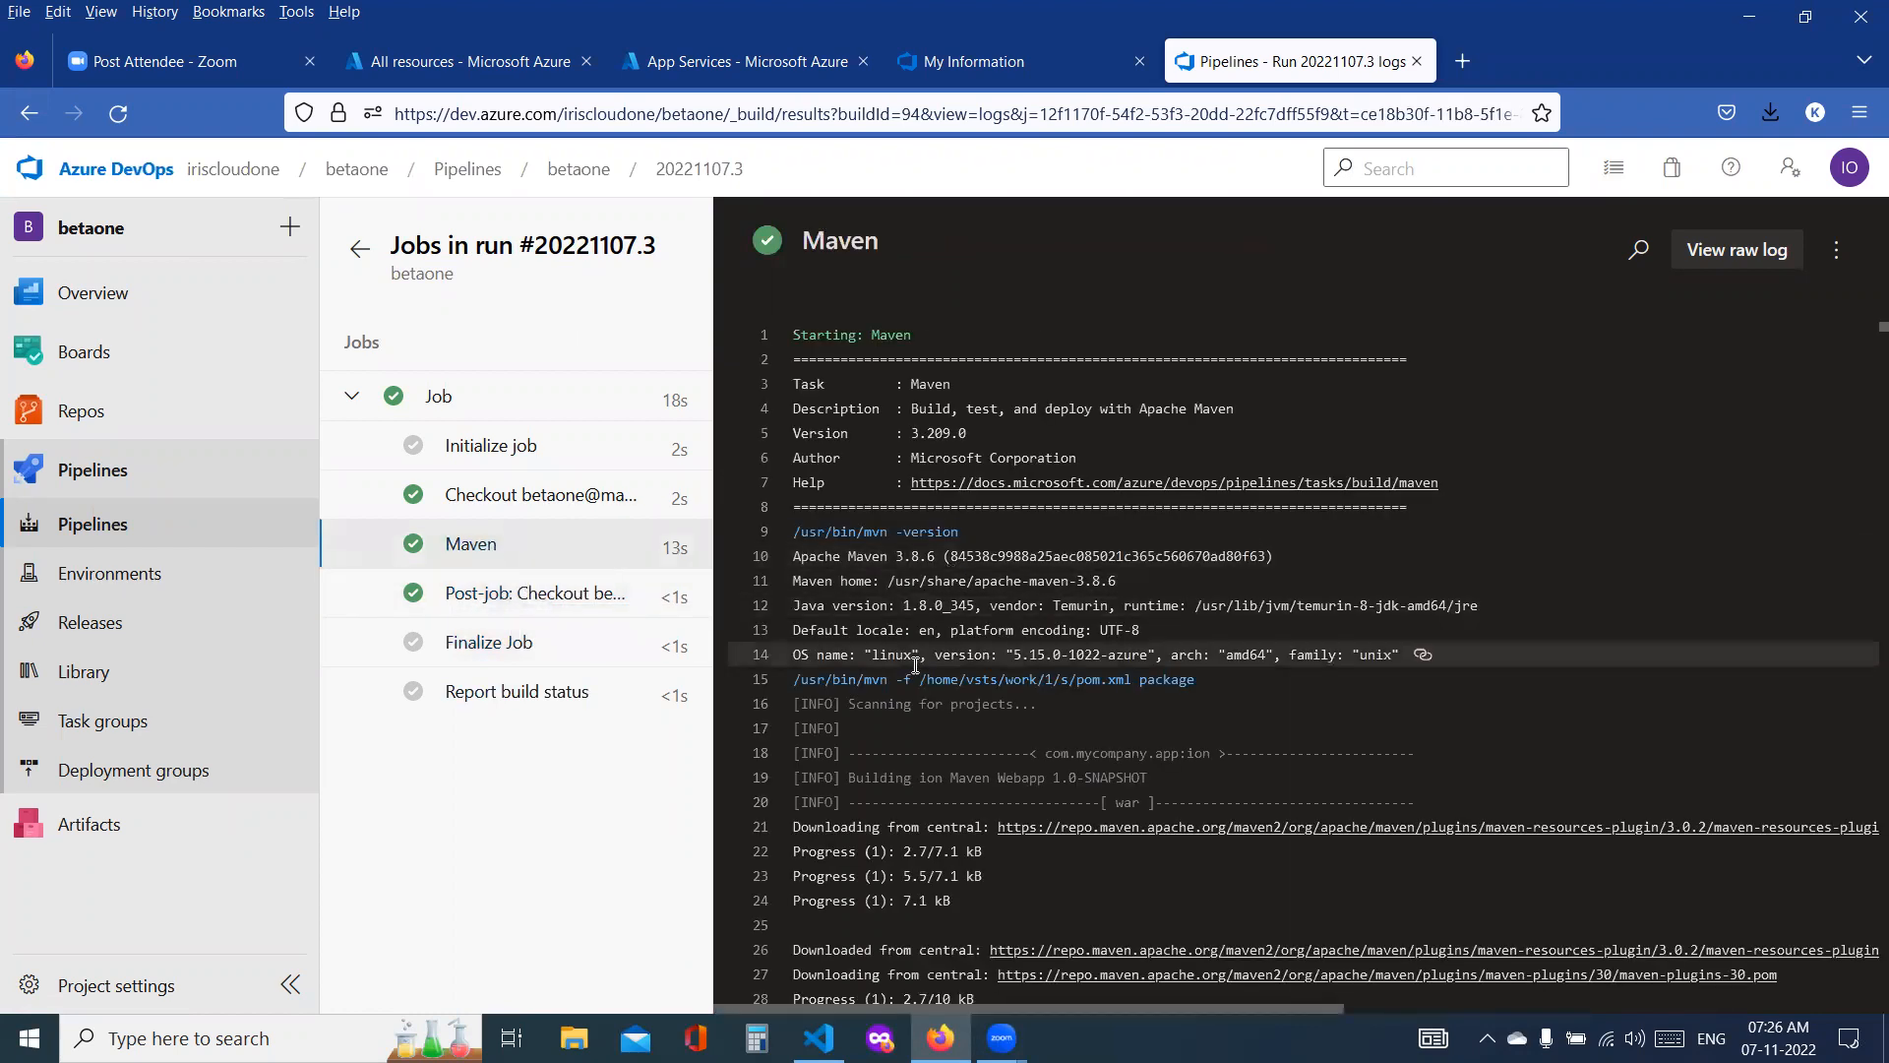
scroll(915, 664, "down", 2)
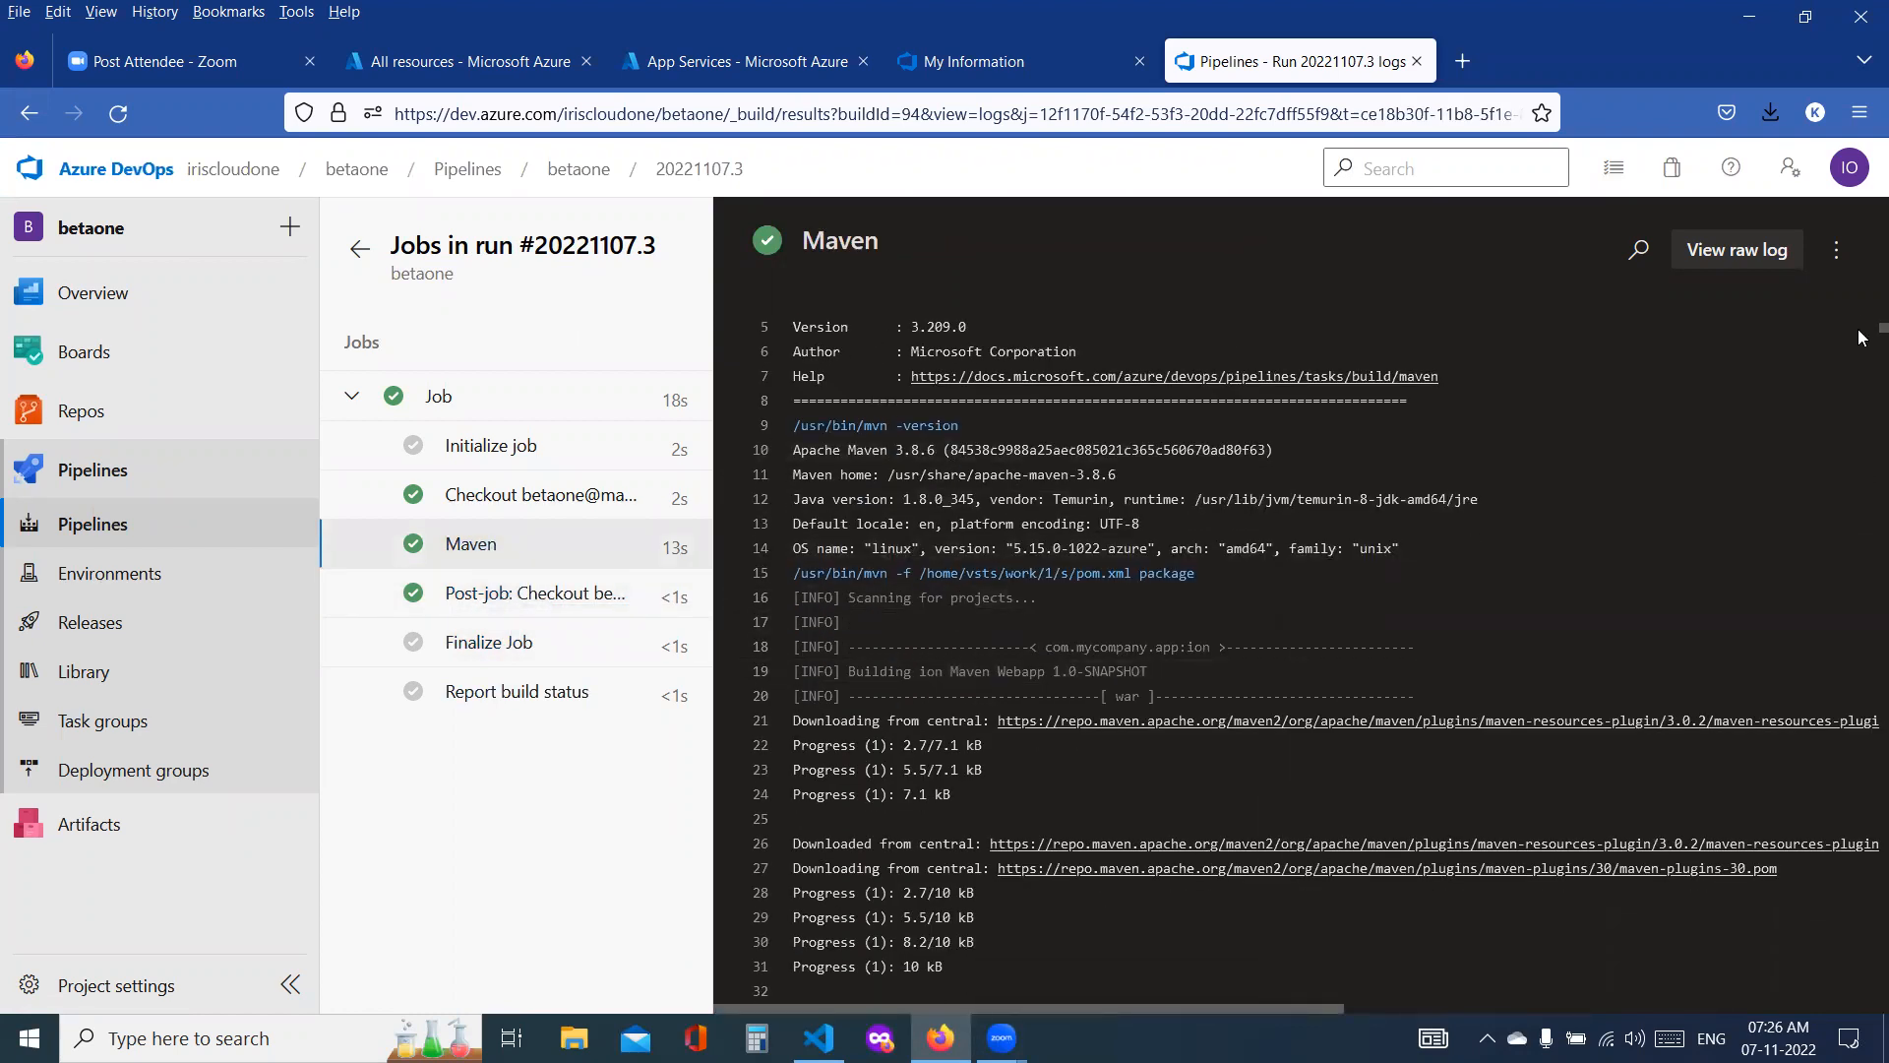
left_click_drag(1860, 337, 1859, 1013)
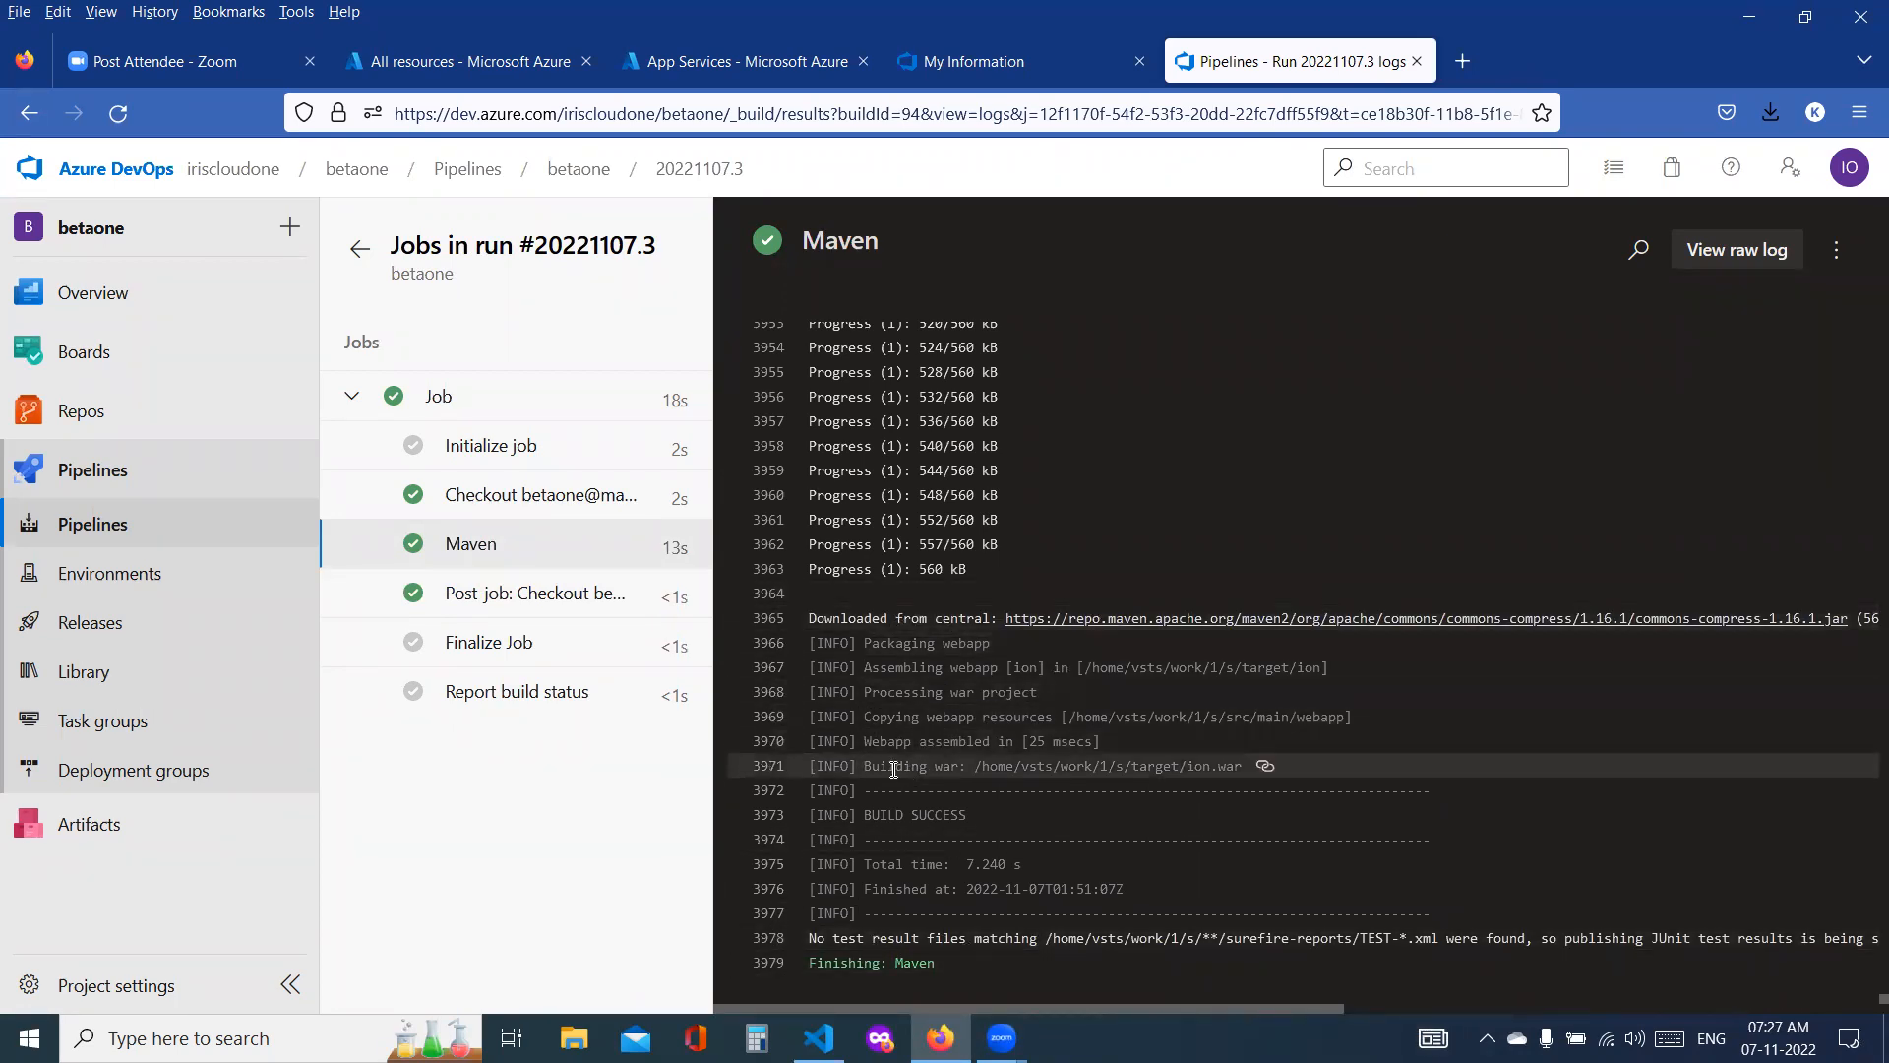
left_click_drag(990, 765, 1277, 792)
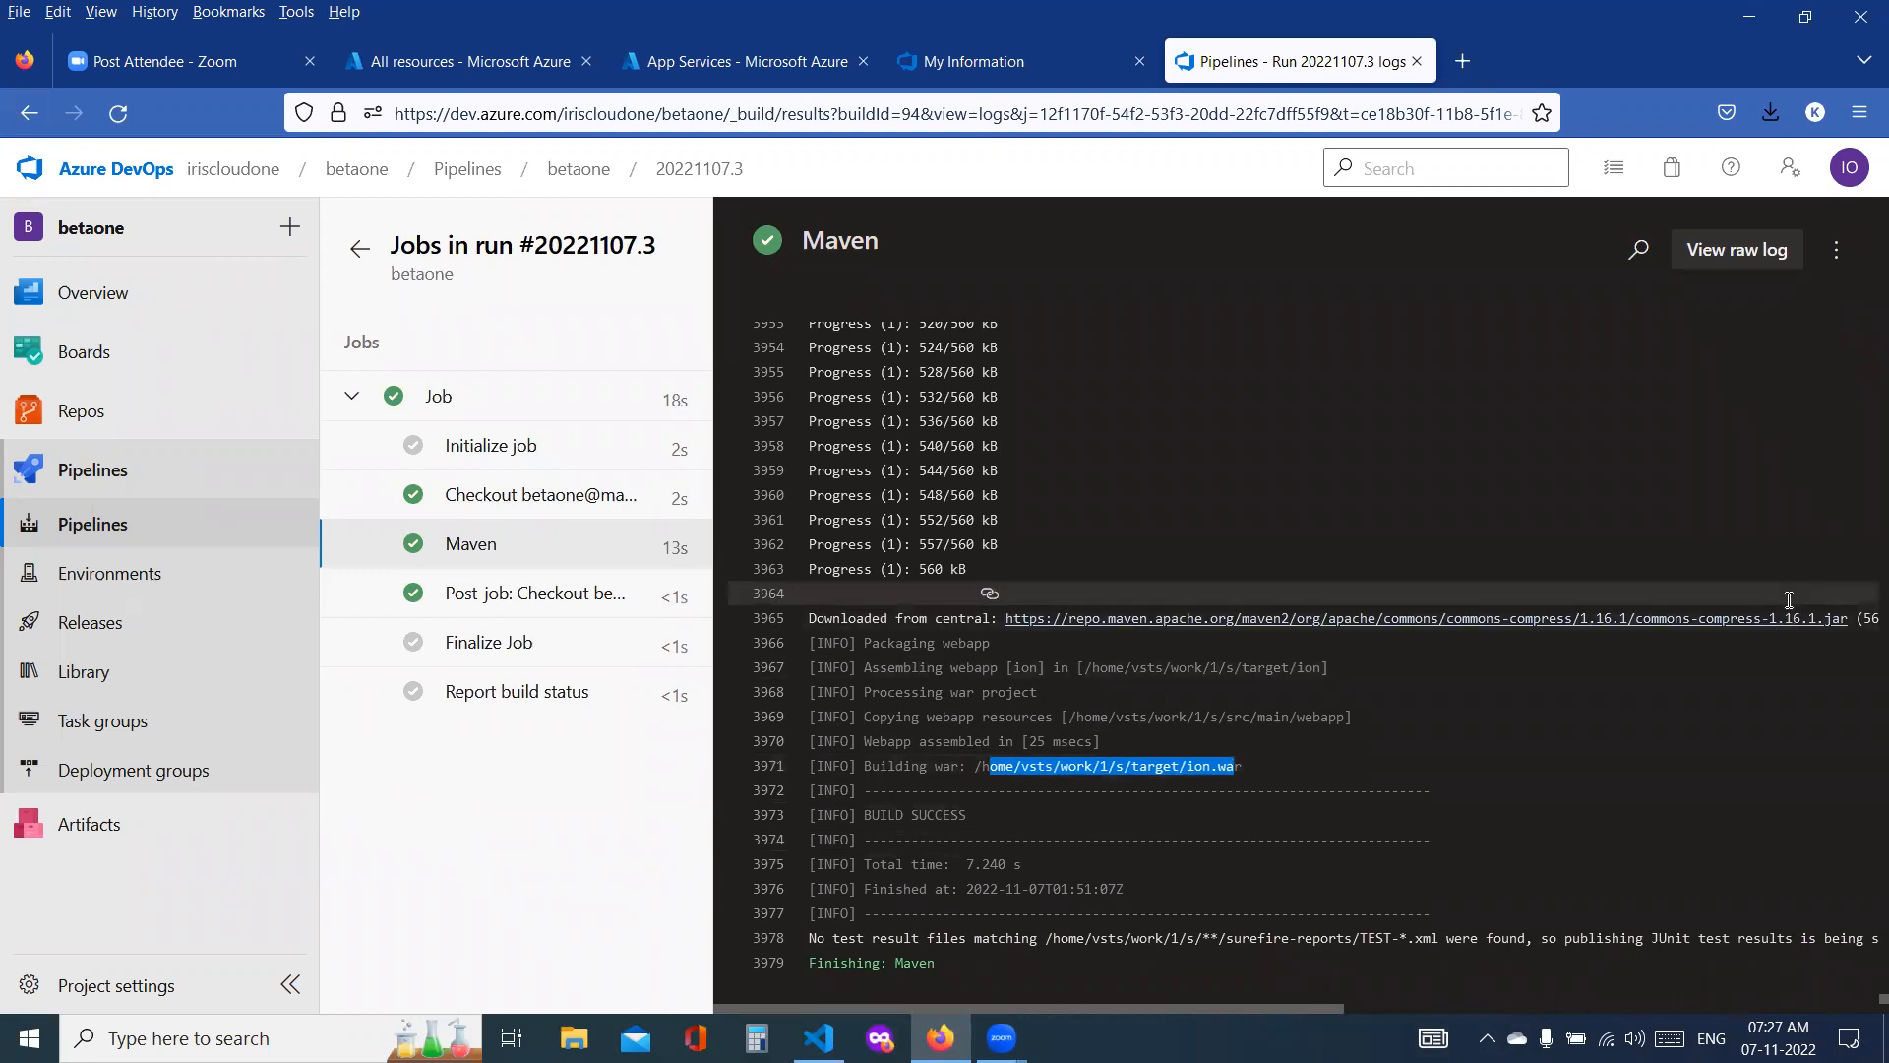
Step: Run the betaone build pipeline manually on the master branch and follow its job log
left_click(175, 624)
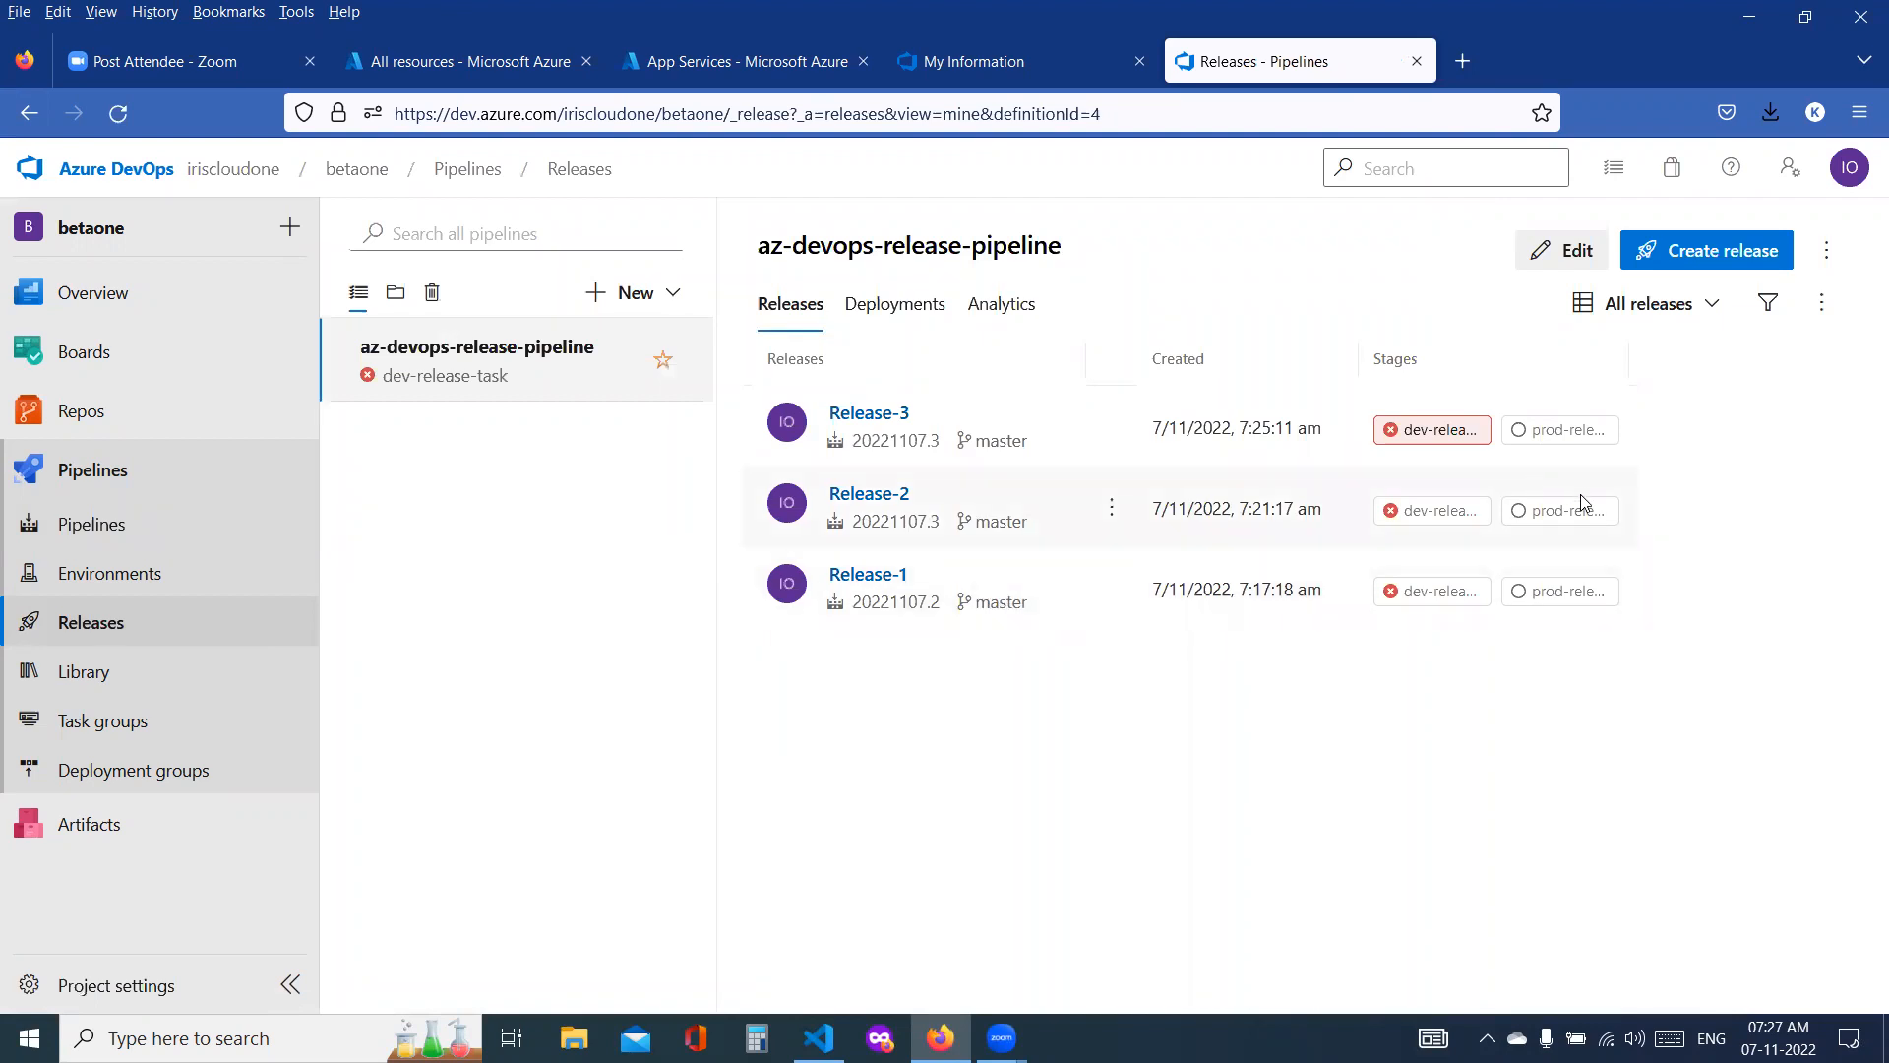
left_click(102, 543)
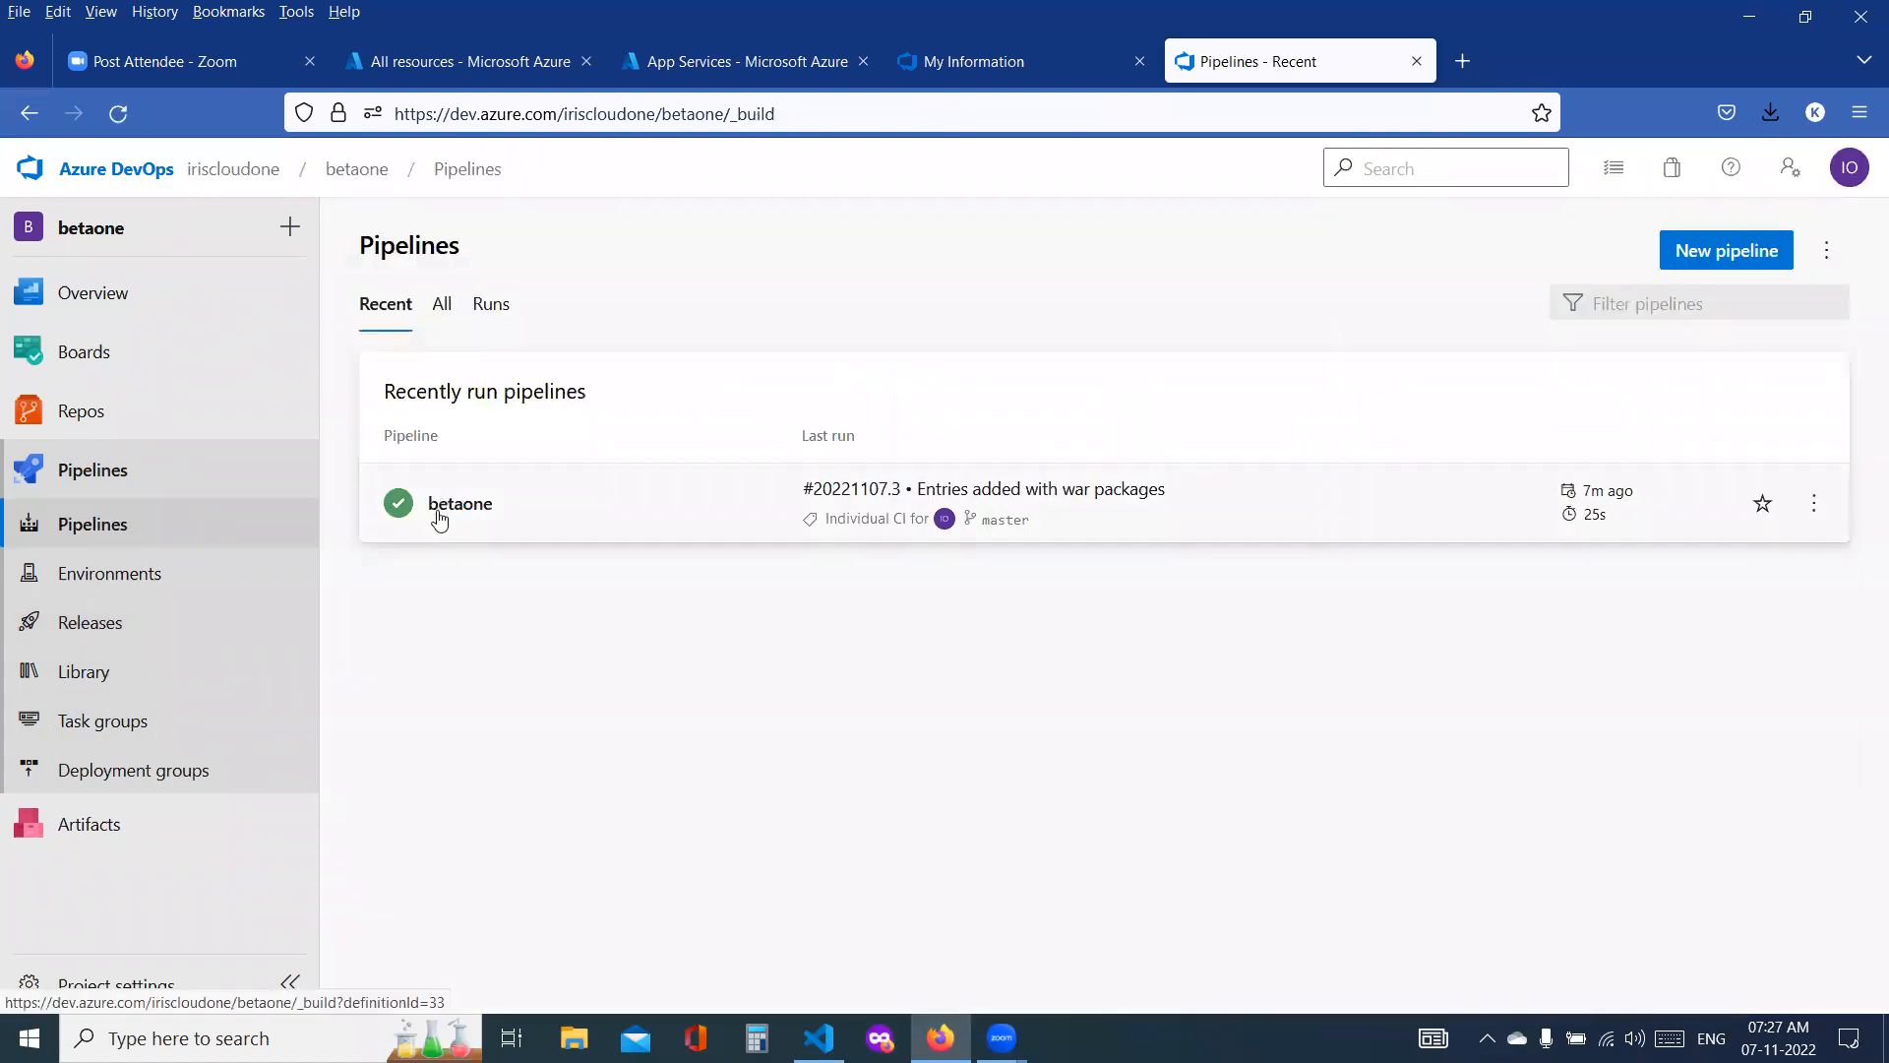
left_click(1814, 508)
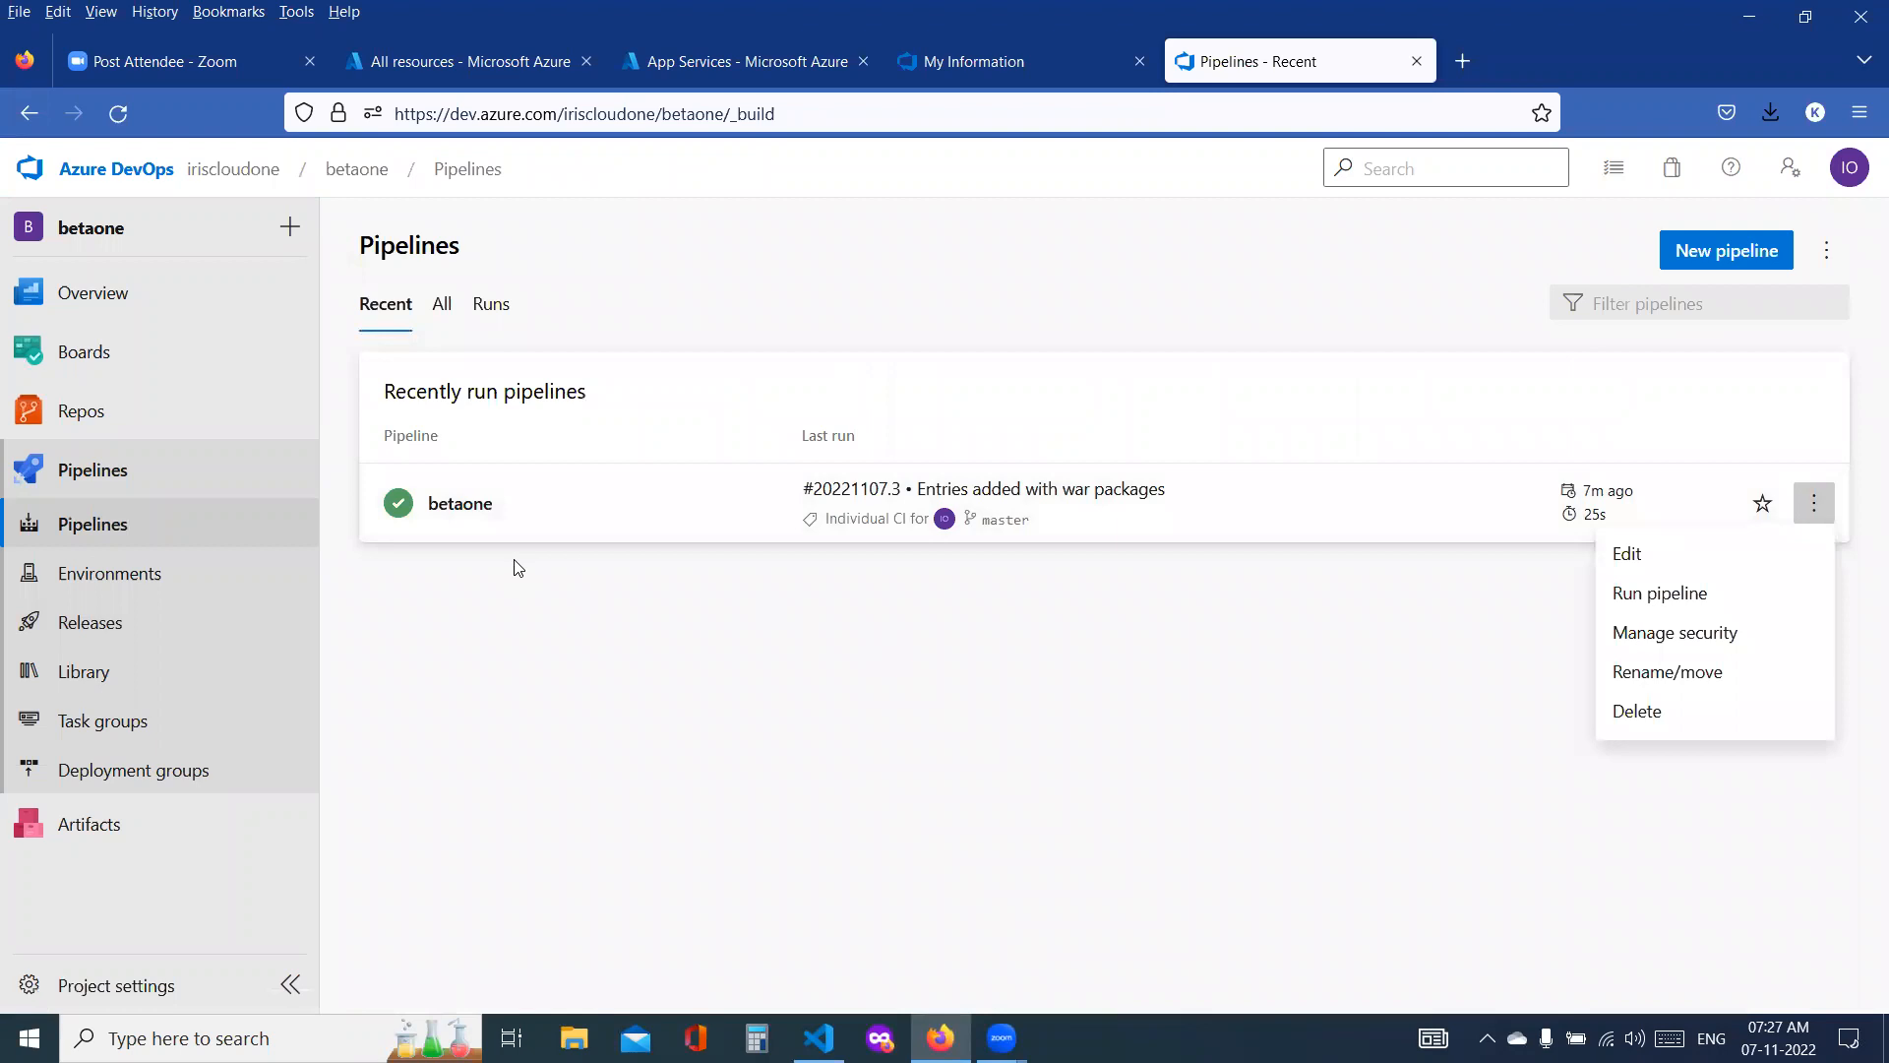
left_click(459, 503)
left_click(458, 502)
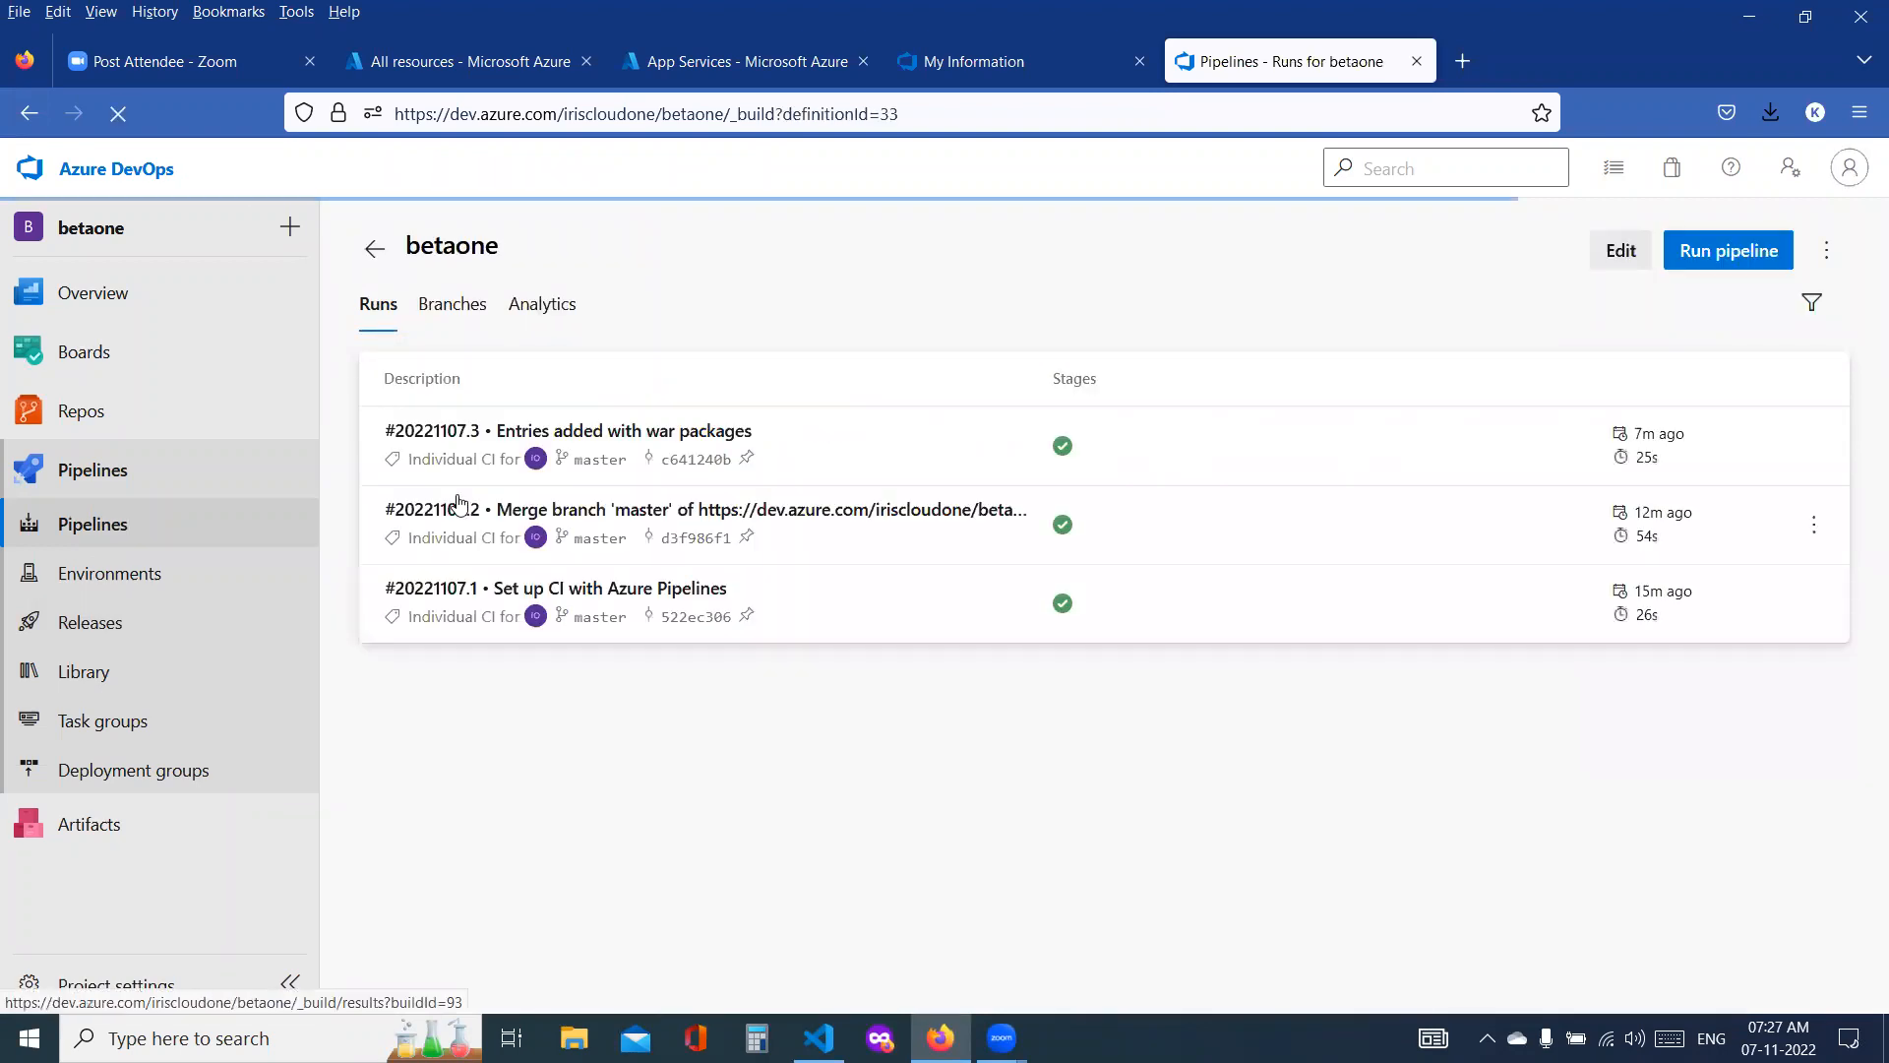
left_click(1785, 256)
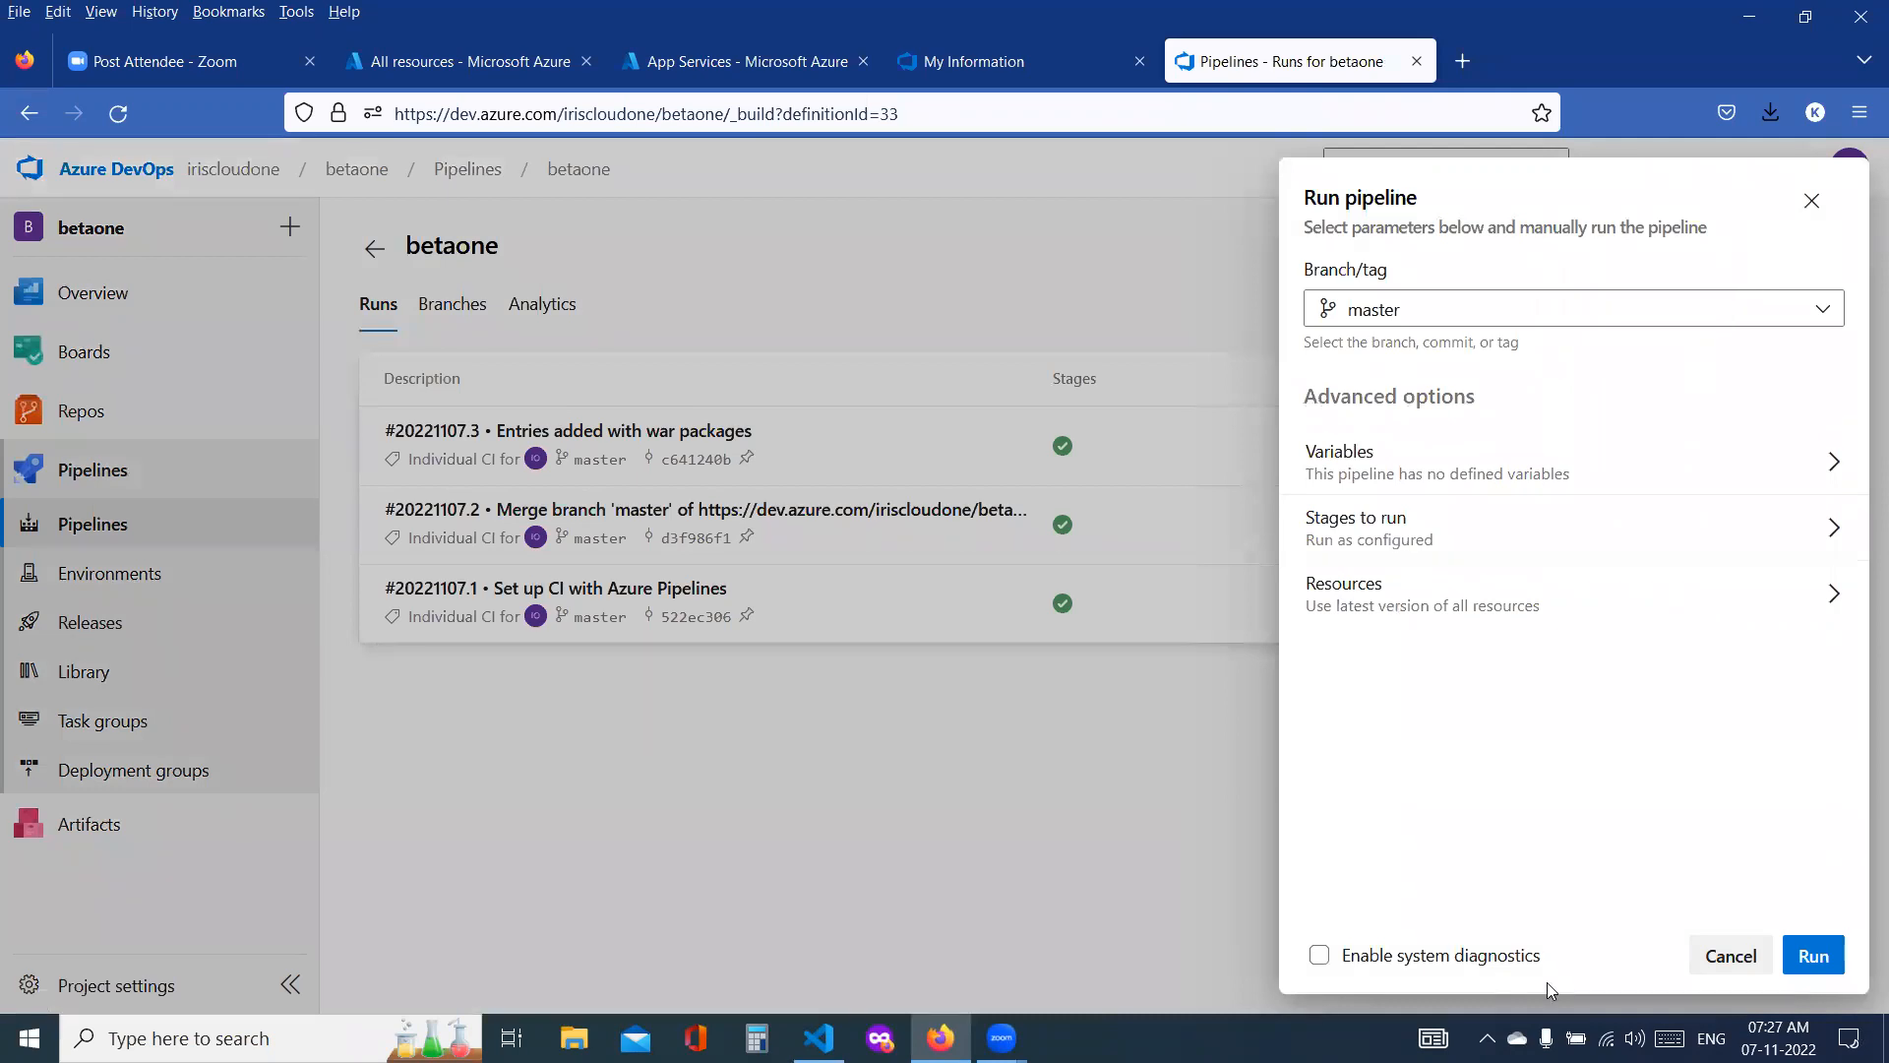
left_click(1834, 962)
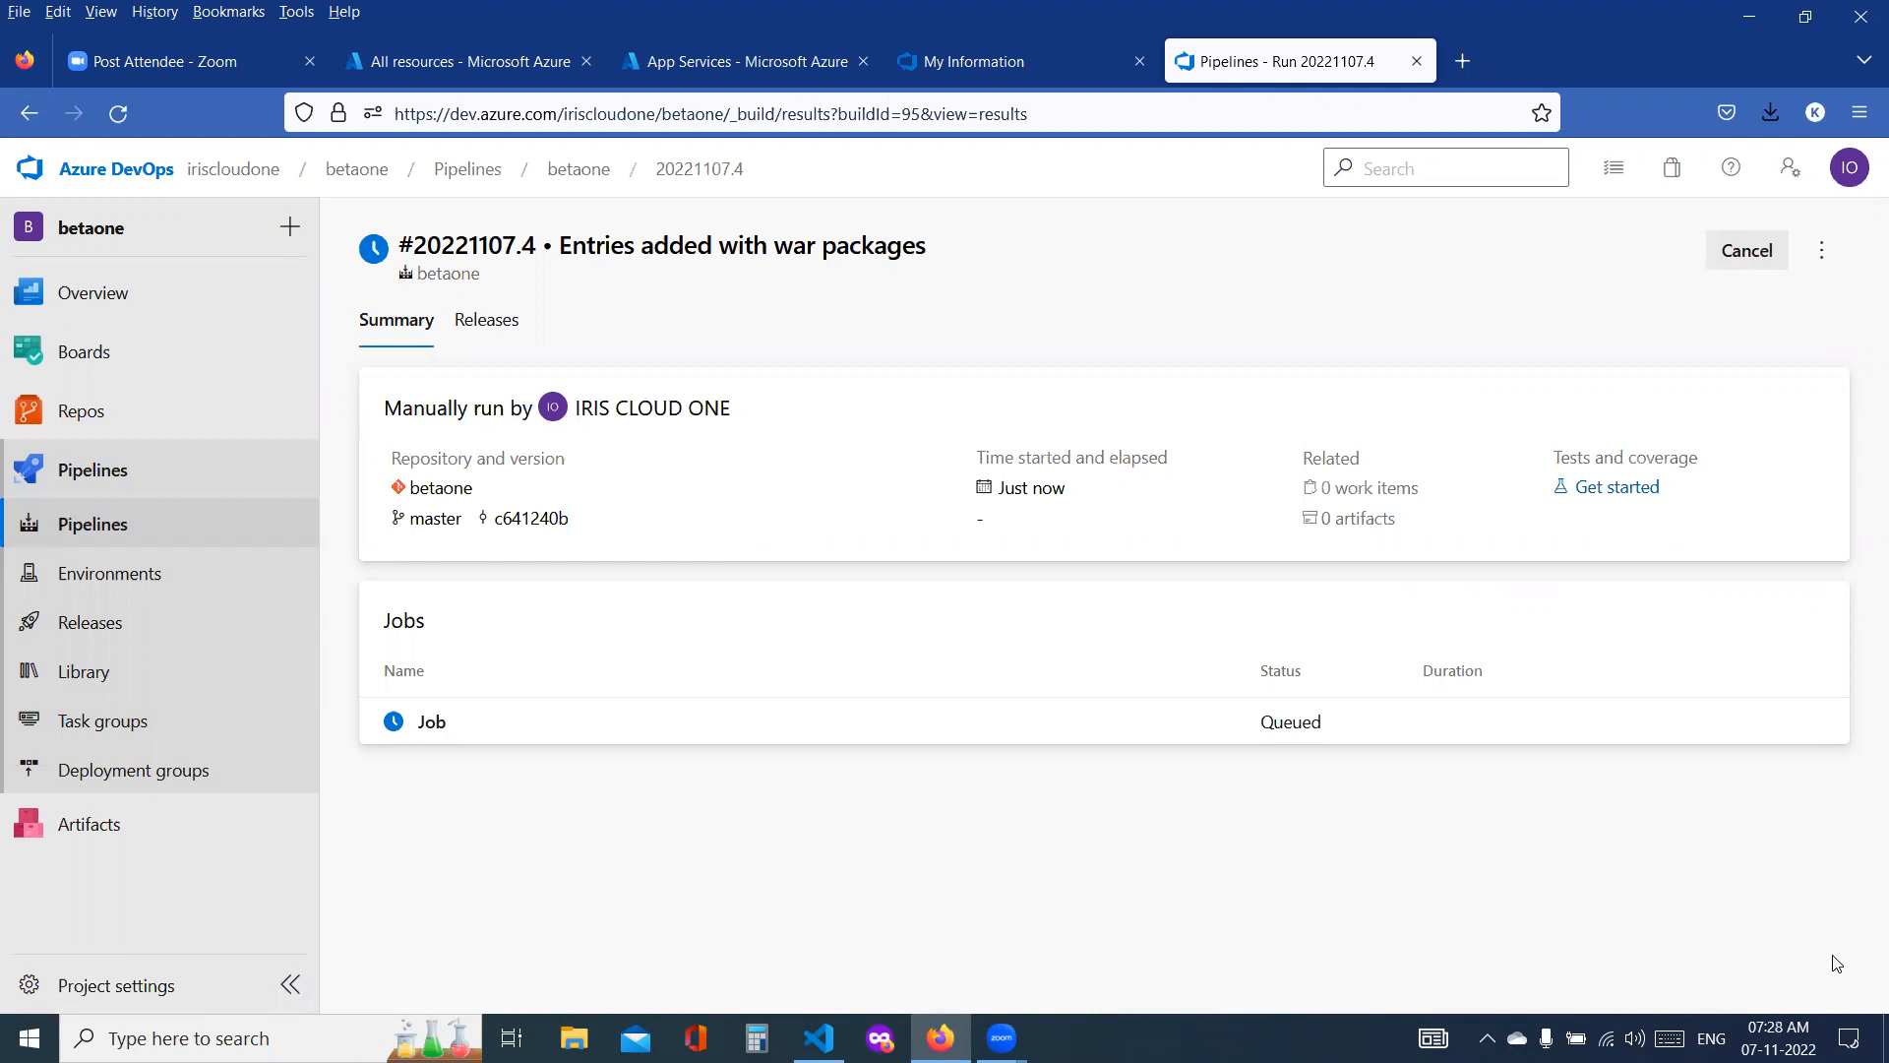
left_click(429, 719)
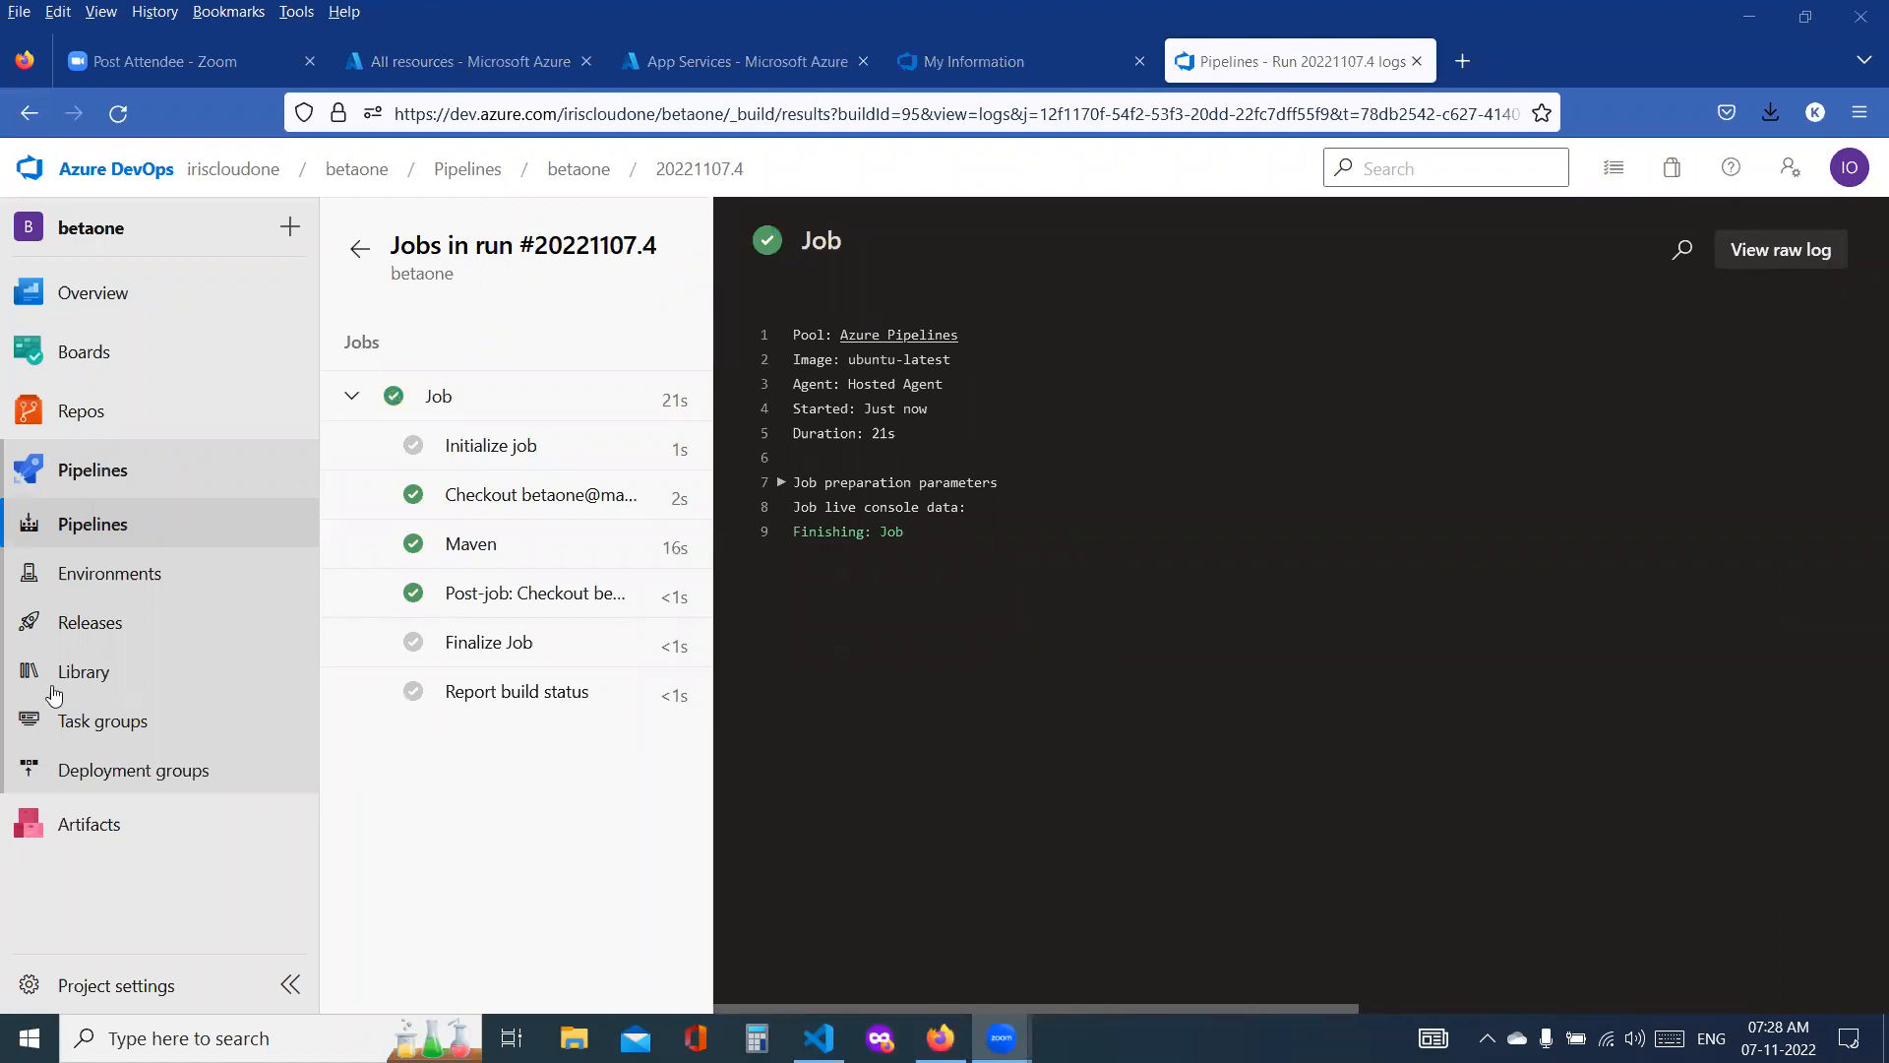
Step: Open the dev-release-task deployment log of Release-4 and download the Deploy Azure App Service task log
left_click(110, 736)
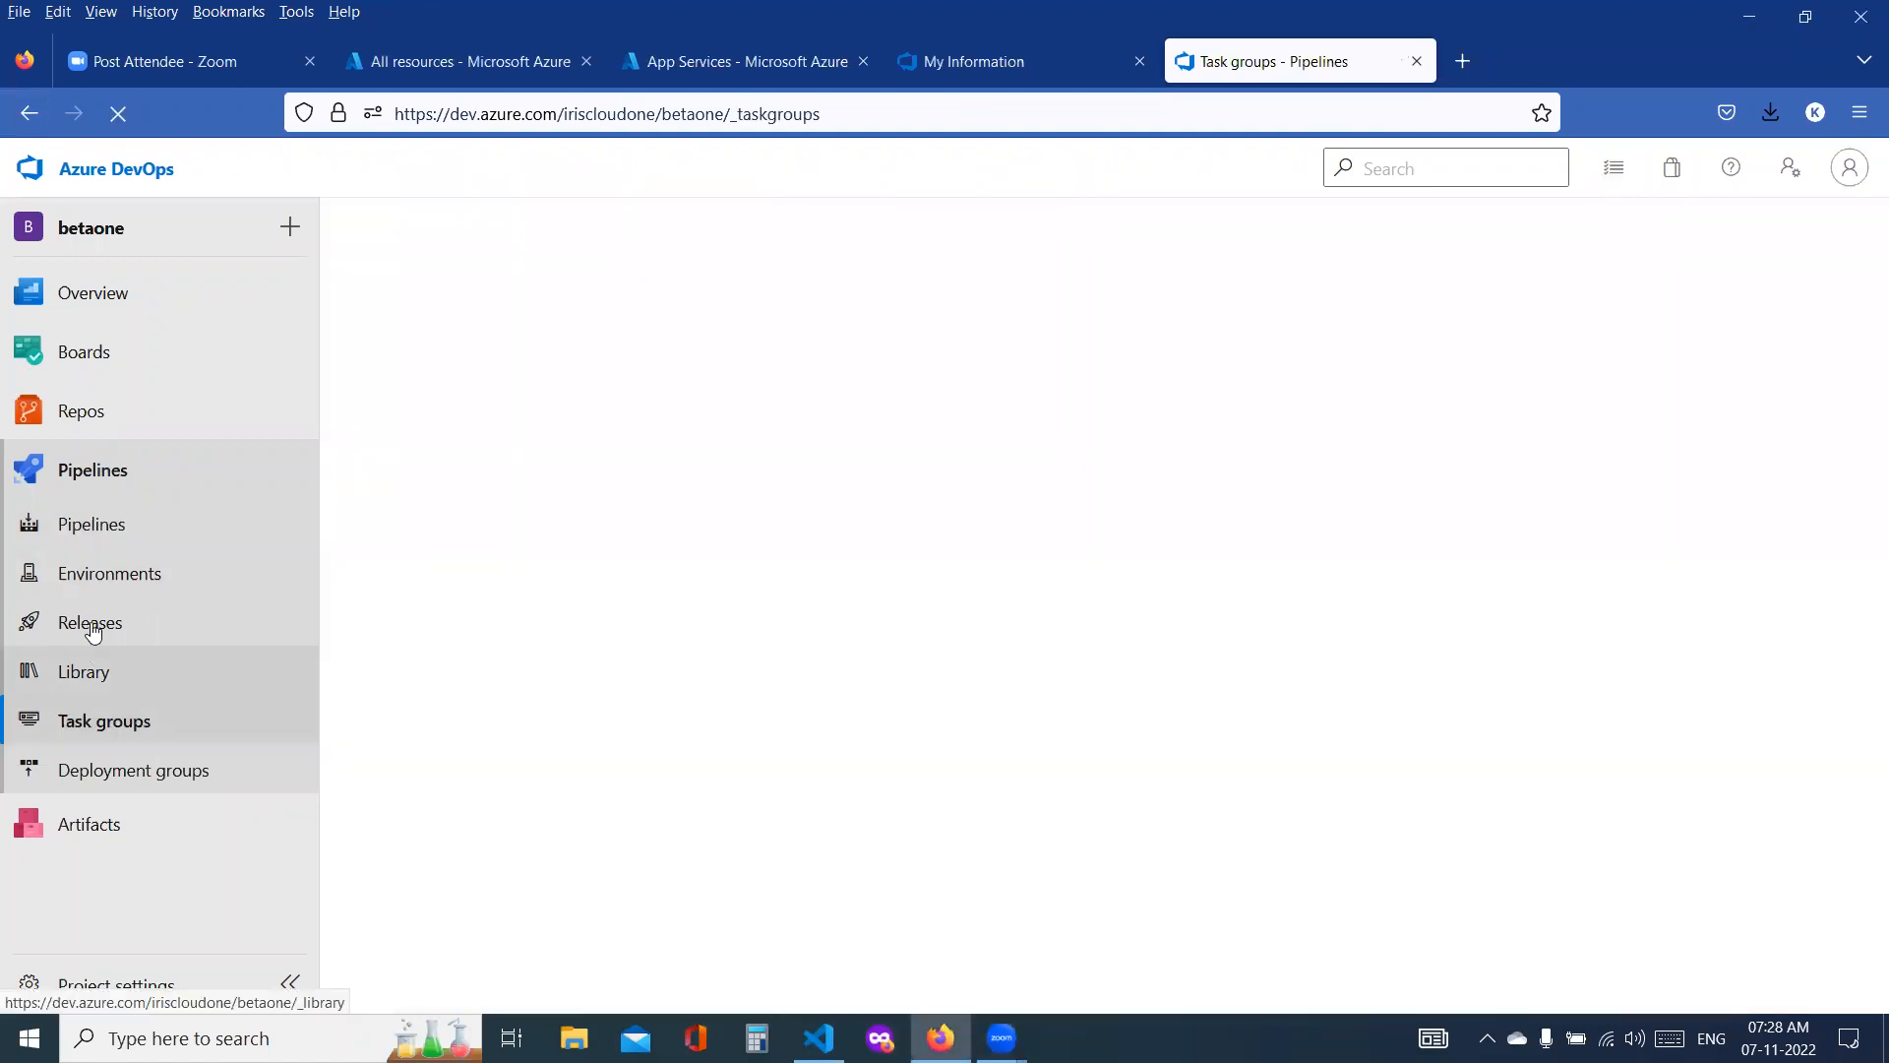
left_click(93, 624)
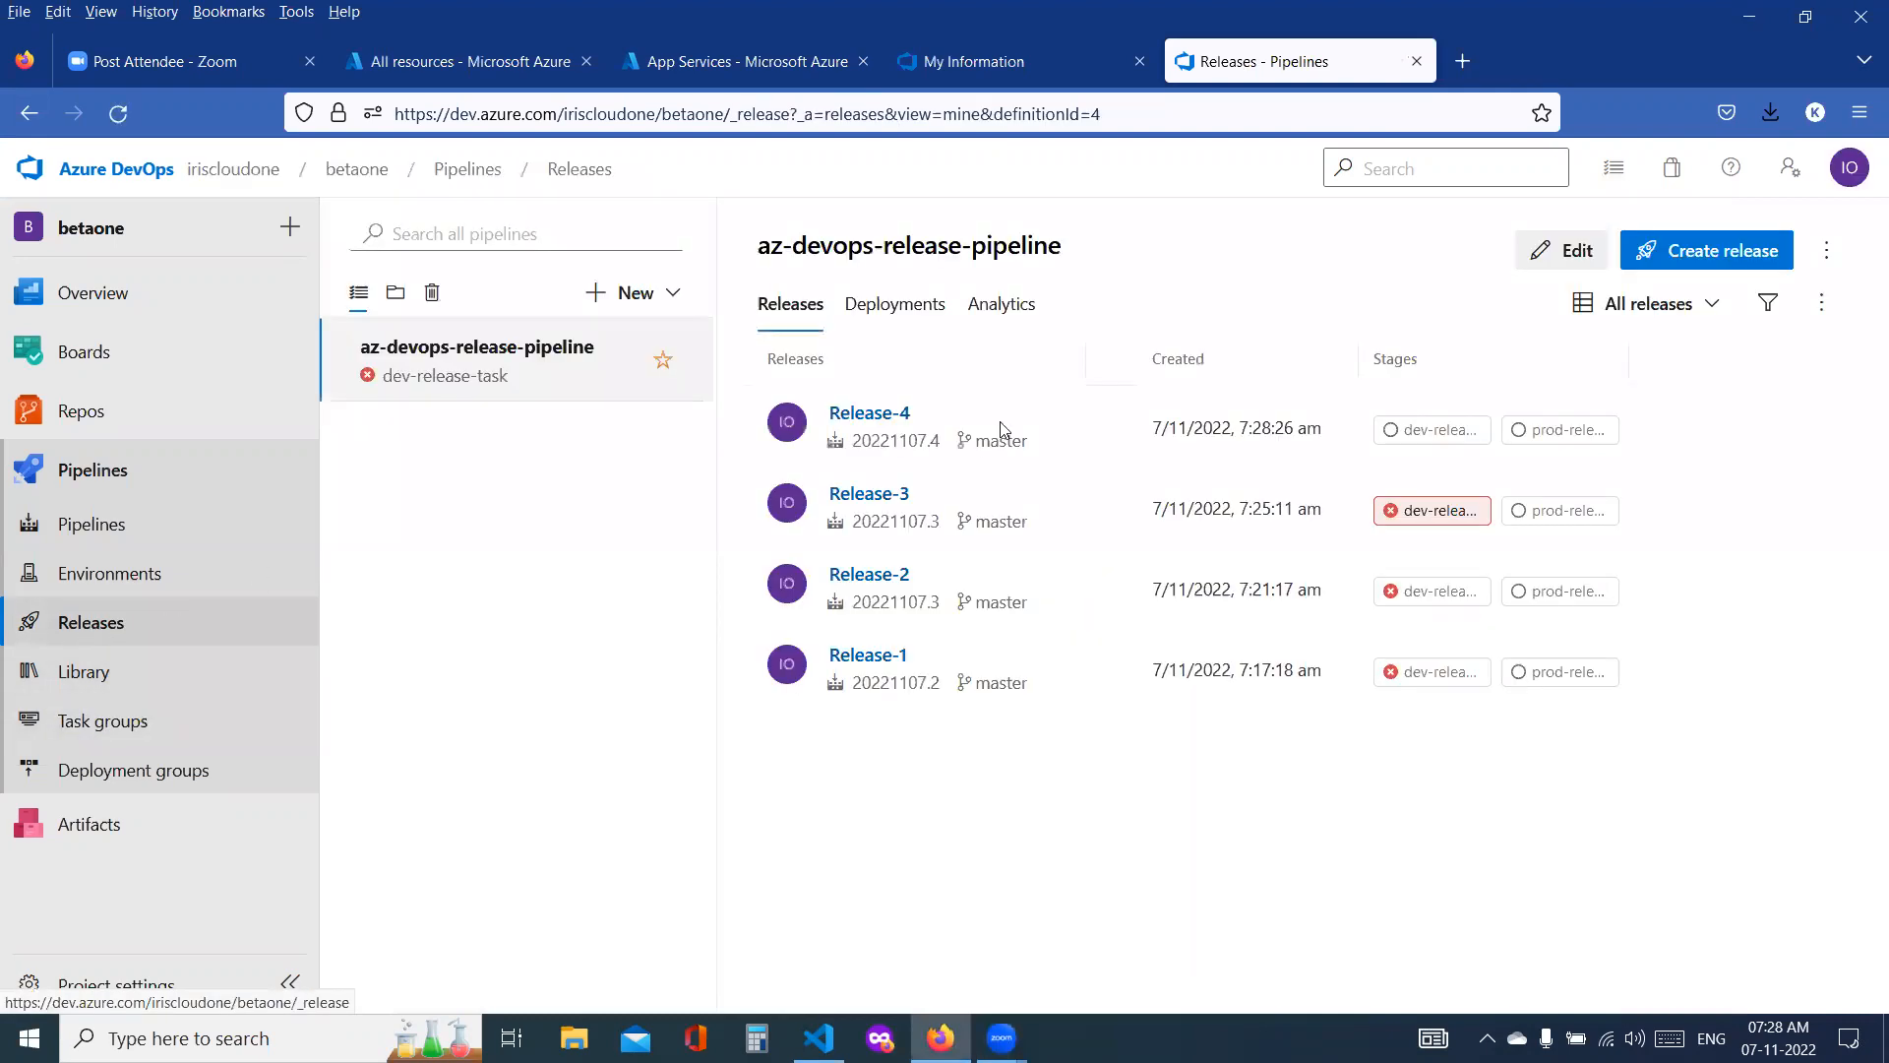
left_click(1415, 437)
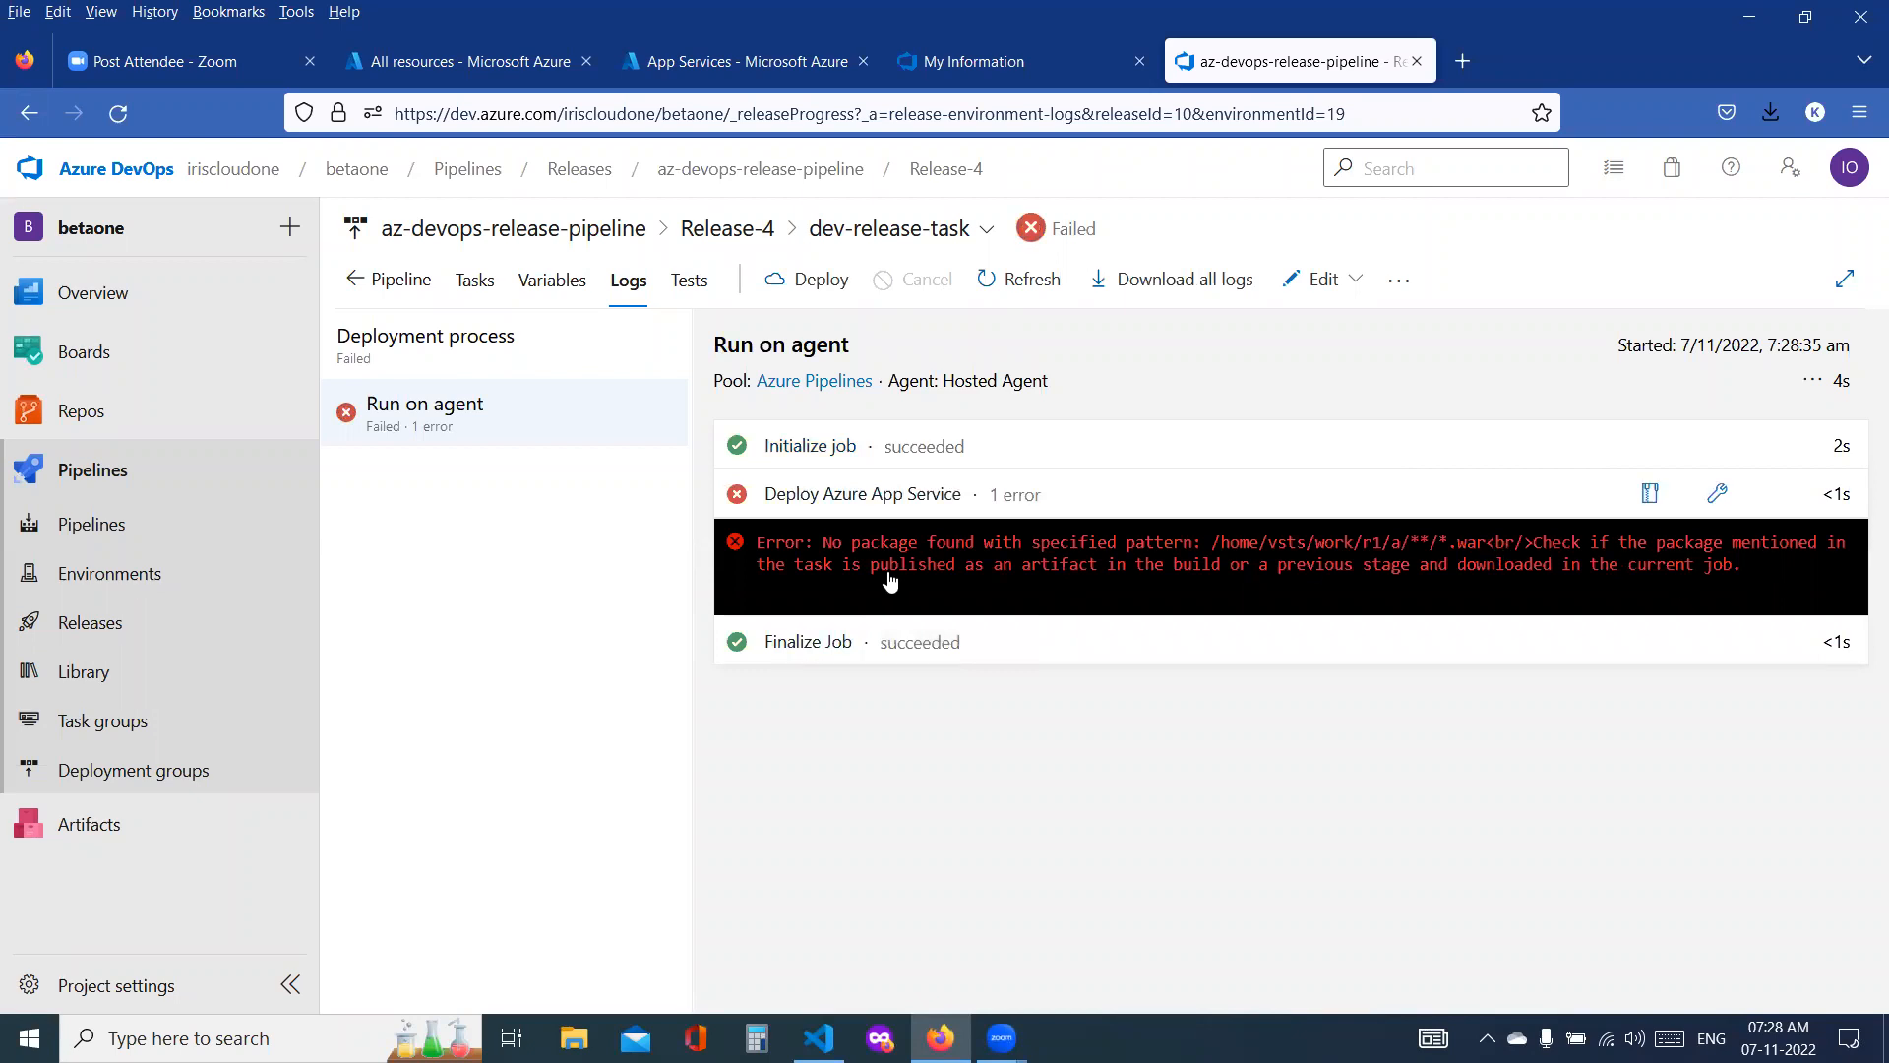
left_click(1650, 500)
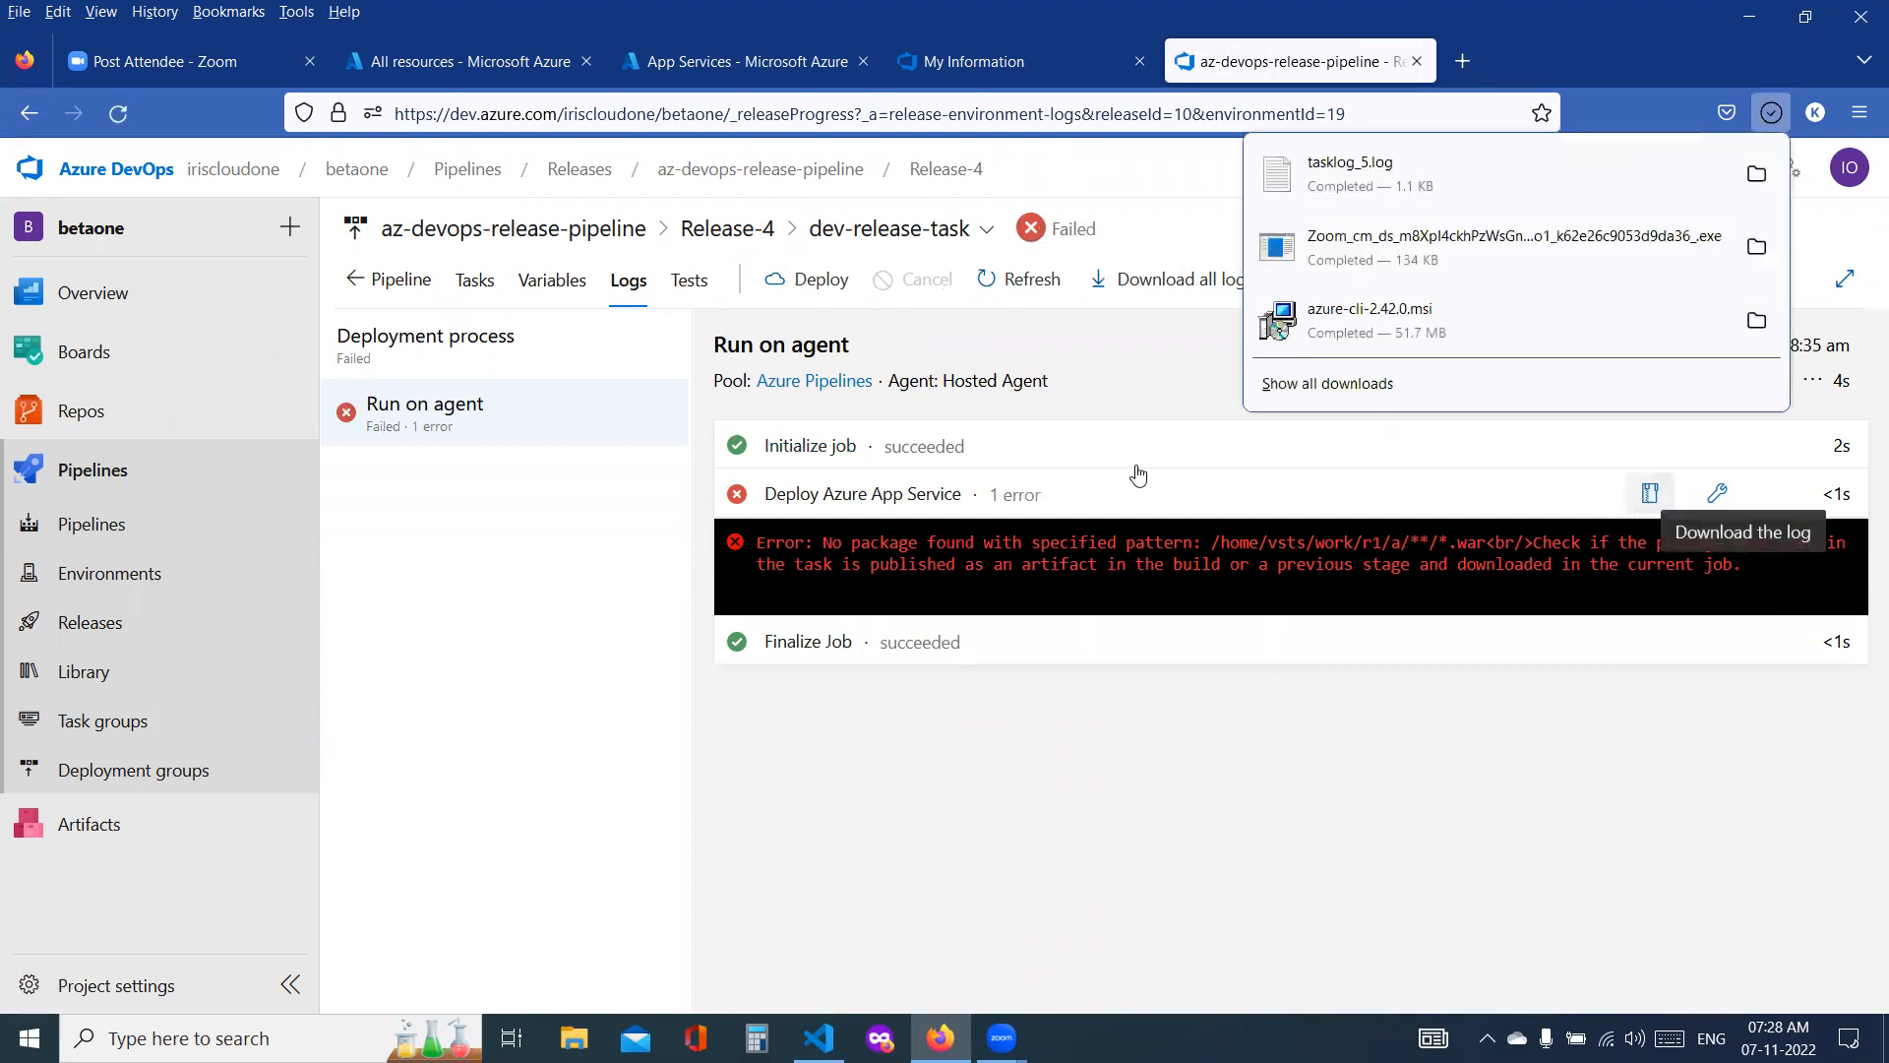
left_click(468, 755)
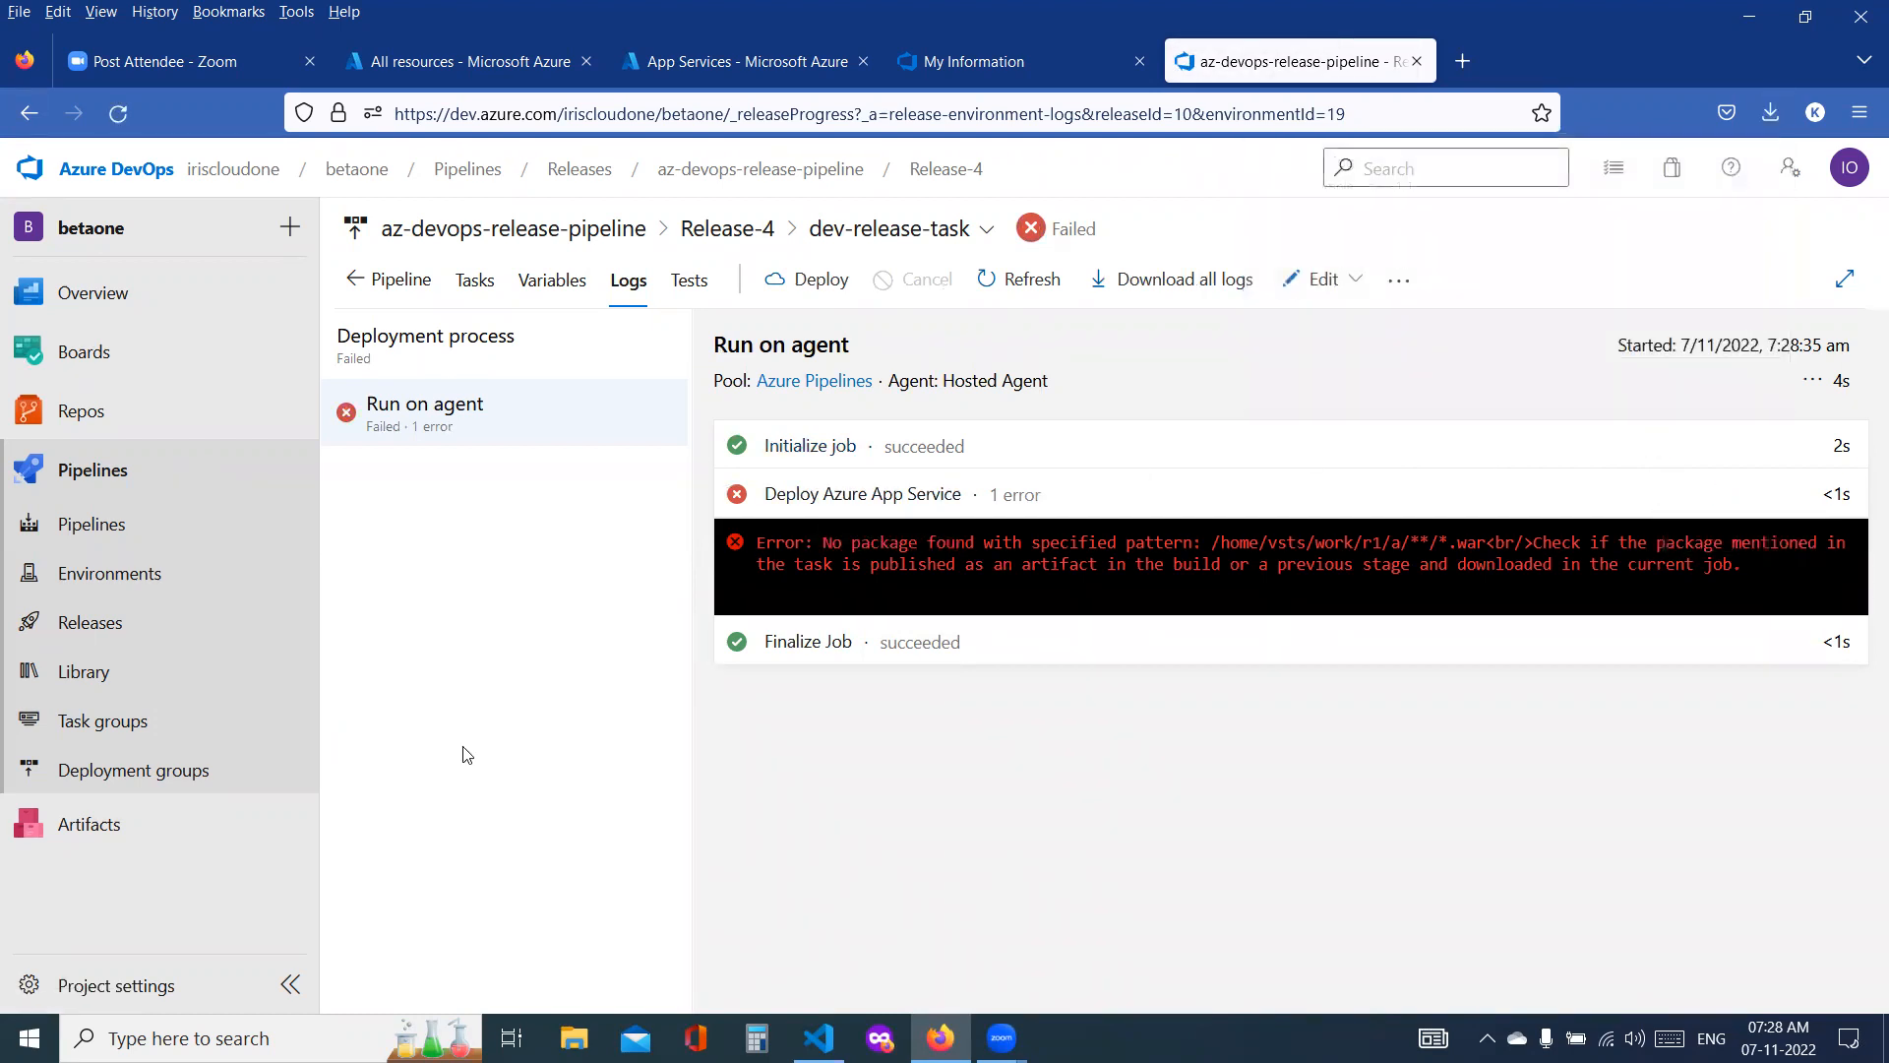